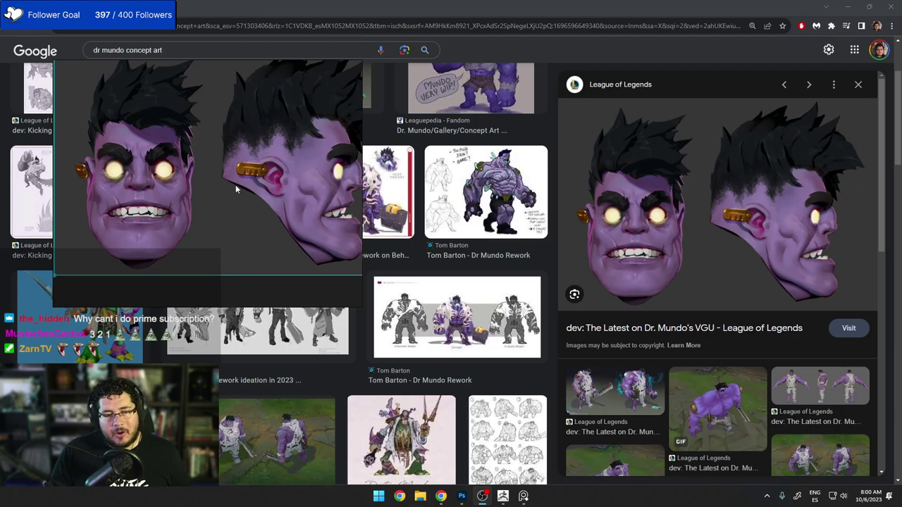
Examine the front and side views of the Dr. Mundo head concept art, and open the related full-body concept image.
{"action": "scroll", "coordinate": [247, 179], "scroll_direction": "down", "scroll_amount": 2}
{"action": "scroll", "coordinate": [229, 196], "scroll_direction": "up", "scroll_amount": 3}
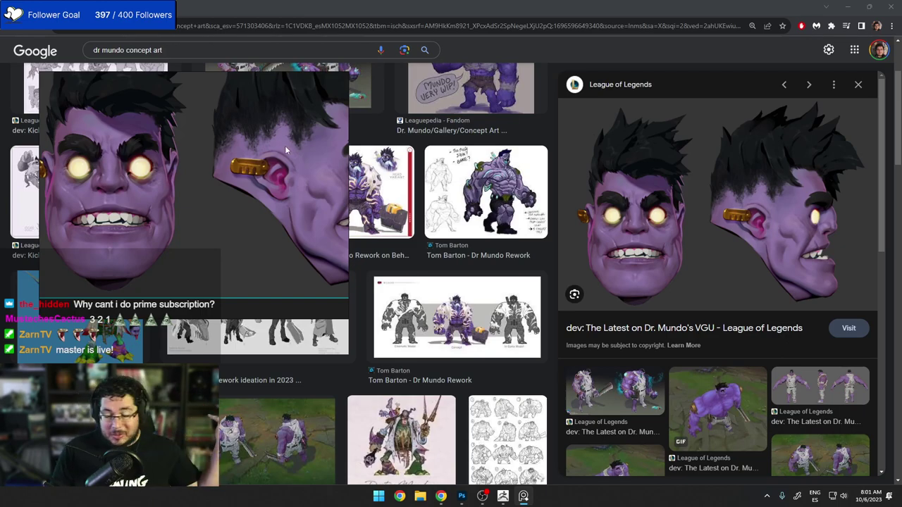
{"action": "scroll", "coordinate": [237, 205], "scroll_direction": "down", "scroll_amount": 2}
{"action": "scroll", "coordinate": [221, 215], "scroll_direction": "up", "scroll_amount": 2}
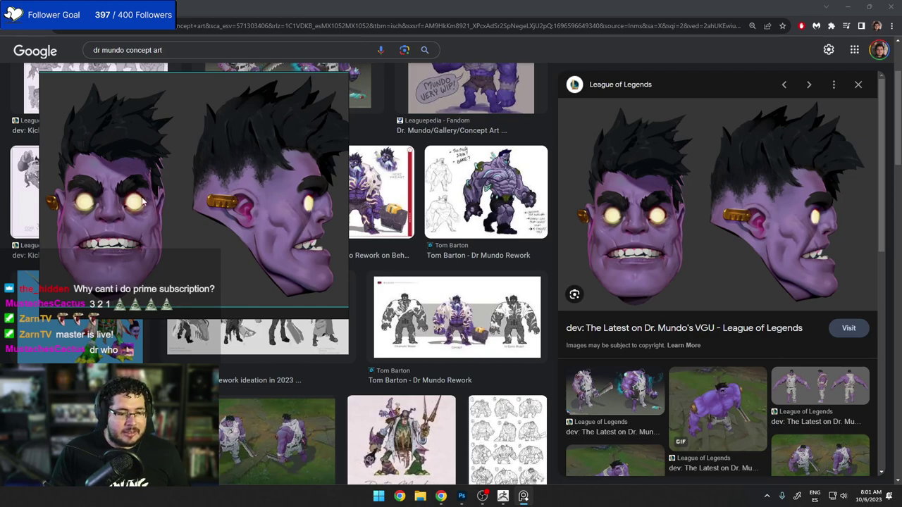
{"action": "scroll", "coordinate": [125, 213], "scroll_direction": "up", "scroll_amount": 3}
{"action": "scroll", "coordinate": [106, 218], "scroll_direction": "down", "scroll_amount": 4}
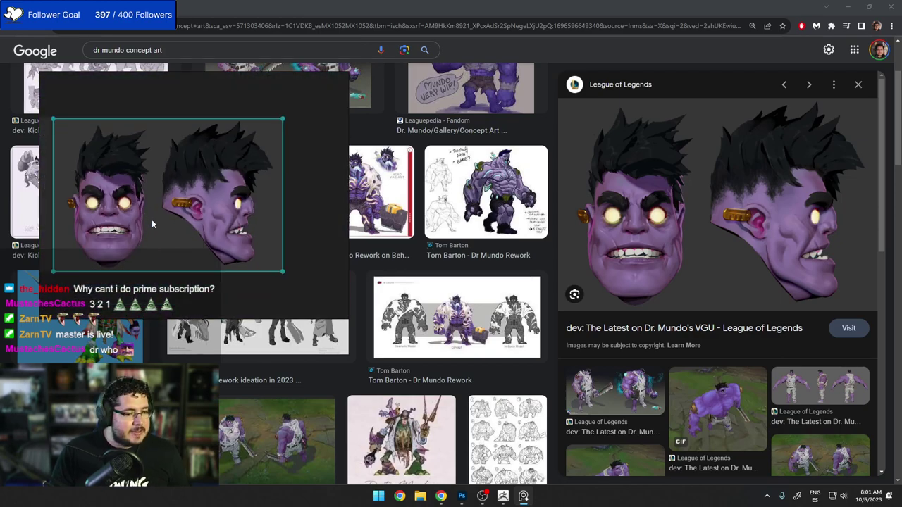
{"action": "scroll", "coordinate": [151, 224], "scroll_direction": "up", "scroll_amount": 3}
{"action": "scroll", "coordinate": [182, 210], "scroll_direction": "down", "scroll_amount": 2}
{"action": "scroll", "coordinate": [171, 215], "scroll_direction": "up", "scroll_amount": 3}
{"action": "scroll", "coordinate": [185, 189], "scroll_direction": "down", "scroll_amount": 3}
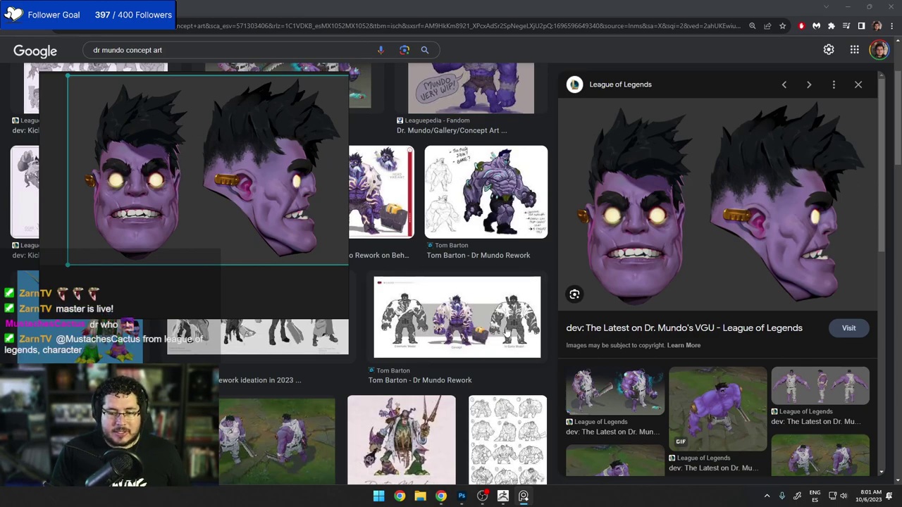
{"action": "left_click", "coordinate": [607, 401]}
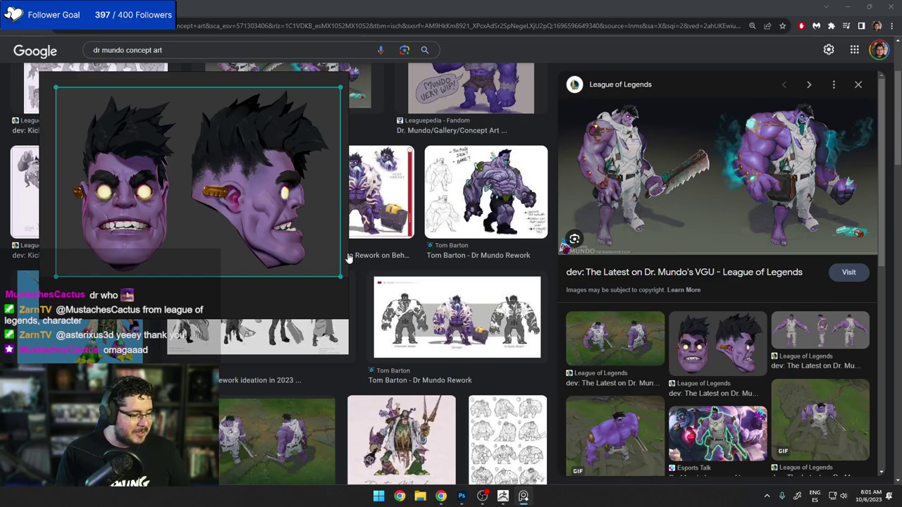
Switch to ZBrush and shrink the floating reference window, reframing the head concept art inside it.
{"action": "key", "text": "alt+Tab"}
{"action": "key", "text": "alt+Tab"}
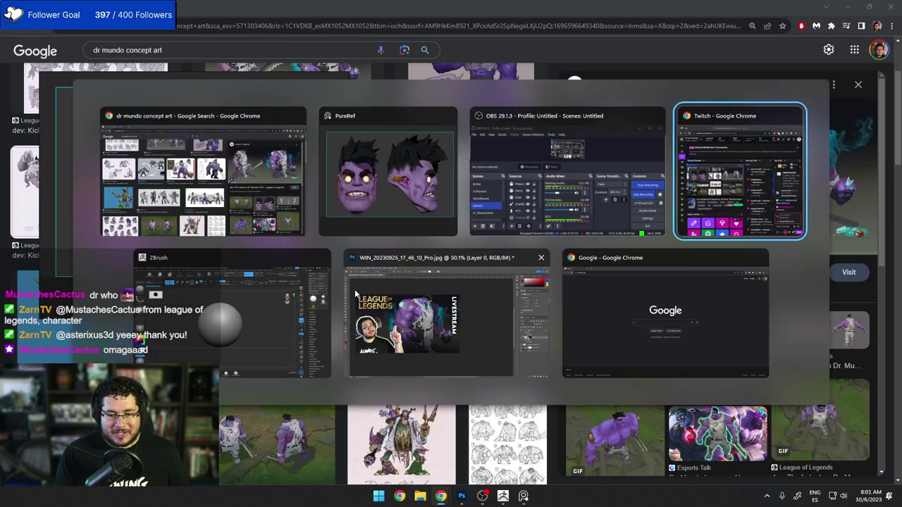
{"action": "key", "text": "alt+Tab"}
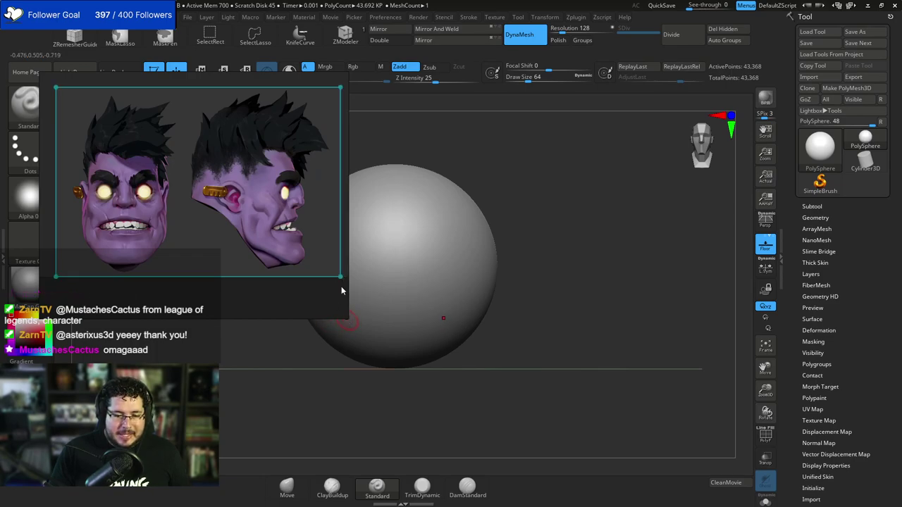
{"action": "left_click_drag", "start_coordinate": [346, 318], "coordinate": [247, 227]}
{"action": "middle_click_drag", "start_coordinate": [180, 187], "coordinate": [137, 151]}
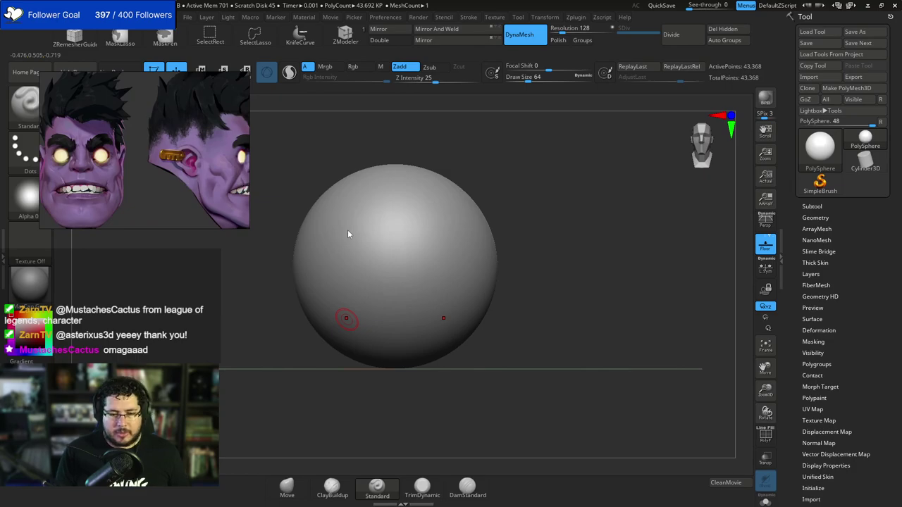
Reshape the sphere into a broad shoulder and chest mass tapering downward, using the Move brush at a draw size of about 734.
{"action": "right_click_drag", "start_coordinate": [559, 271], "coordinate": [545, 225], "text": "ctrl"}
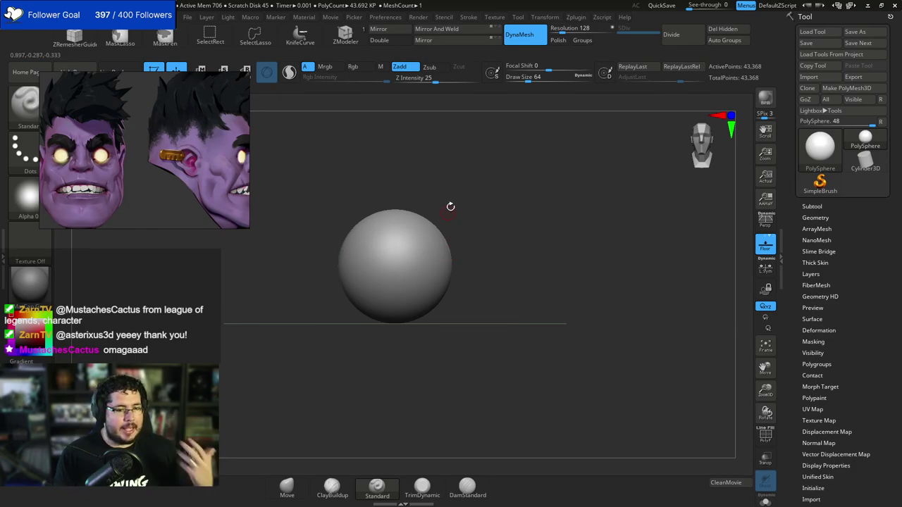
{"action": "right_click_drag", "start_coordinate": [466, 229], "coordinate": [465, 228], "text": "ctrl"}
{"action": "key", "text": "b"}
{"action": "key", "text": "m"}
{"action": "key", "text": "v"}
{"action": "key", "text": "space"}
{"action": "mouse_move", "coordinate": [457, 214]}
{"action": "left_mouse_down"}
{"action": "mouse_move", "coordinate": [475, 214]}
{"action": "mouse_move", "coordinate": [463, 227]}
{"action": "left_mouse_up"}
{"action": "key", "text": "space"}
{"action": "mouse_move", "coordinate": [453, 272]}
{"action": "left_mouse_down"}
{"action": "mouse_move", "coordinate": [485, 277]}
{"action": "mouse_move", "coordinate": [485, 257]}
{"action": "left_mouse_up"}
{"action": "mouse_move", "coordinate": [459, 240]}
{"action": "left_mouse_down"}
{"action": "mouse_move", "coordinate": [464, 219]}
{"action": "mouse_move", "coordinate": [501, 240]}
{"action": "left_mouse_up"}
{"action": "right_click_drag", "start_coordinate": [457, 292], "coordinate": [441, 299], "text": "shift"}
{"action": "left_click_drag", "start_coordinate": [447, 300], "coordinate": [406, 362]}
{"action": "right_click_drag", "start_coordinate": [404, 363], "coordinate": [445, 356]}
{"action": "left_click_drag", "start_coordinate": [440, 287], "coordinate": [455, 281]}
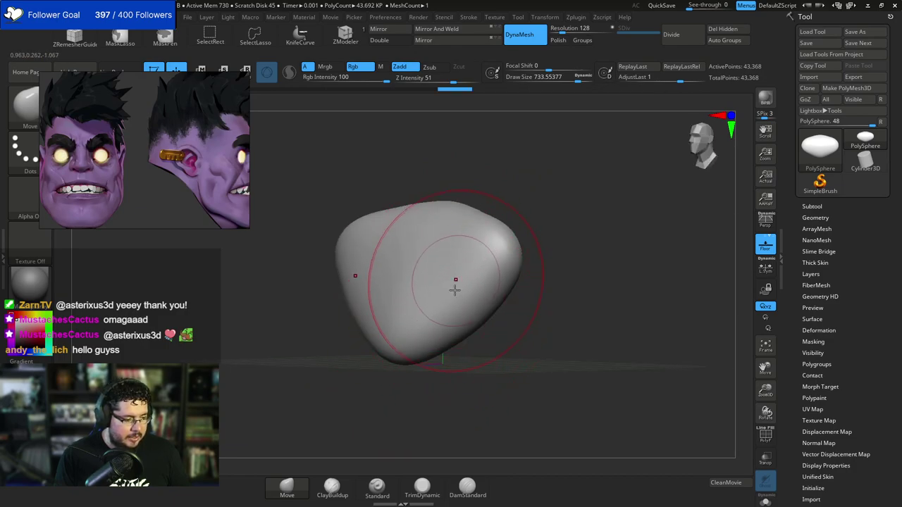
Pull the neck and a tall rounded head up out of the shoulder mass with the Move brush at a draw size of about 585.
{"action": "right_click_drag", "start_coordinate": [474, 397], "coordinate": [502, 395]}
{"action": "left_click_drag", "start_coordinate": [481, 353], "coordinate": [529, 239]}
{"action": "mouse_move", "coordinate": [518, 191]}
{"action": "left_mouse_down"}
{"action": "mouse_move", "coordinate": [548, 181]}
{"action": "mouse_move", "coordinate": [519, 204]}
{"action": "mouse_move", "coordinate": [530, 190]}
{"action": "mouse_move", "coordinate": [541, 200]}
{"action": "mouse_move", "coordinate": [411, 171]}
{"action": "mouse_move", "coordinate": [403, 193]}
{"action": "mouse_move", "coordinate": [375, 181]}
{"action": "mouse_move", "coordinate": [359, 153]}
{"action": "left_mouse_up"}
{"action": "key", "text": "space"}
{"action": "left_click", "coordinate": [522, 200]}
{"action": "mouse_move", "coordinate": [422, 173]}
{"action": "left_mouse_down"}
{"action": "mouse_move", "coordinate": [429, 165]}
{"action": "mouse_move", "coordinate": [406, 139]}
{"action": "mouse_move", "coordinate": [518, 150]}
{"action": "mouse_move", "coordinate": [393, 170]}
{"action": "left_mouse_up"}
{"action": "left_click_drag", "start_coordinate": [457, 160], "coordinate": [388, 165], "text": "shift"}
{"action": "left_click_drag", "start_coordinate": [371, 225], "coordinate": [392, 238]}
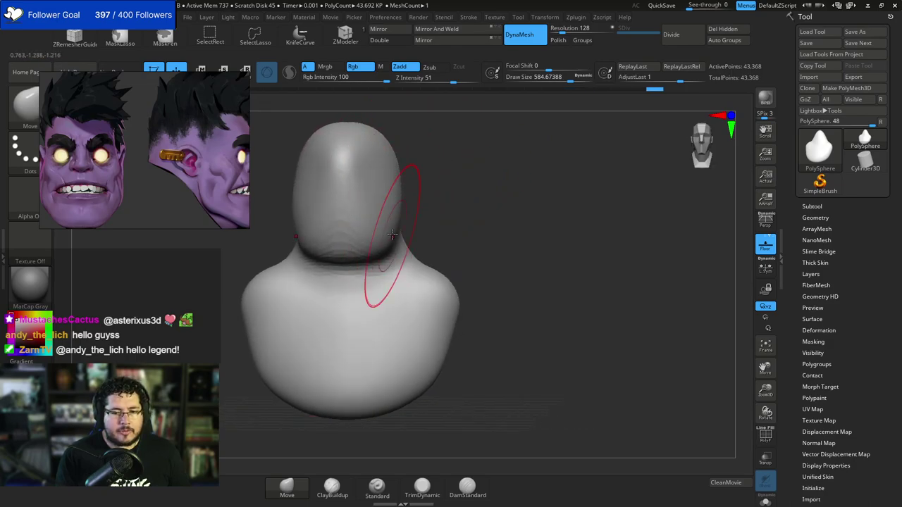
{"action": "left_click_drag", "start_coordinate": [427, 175], "coordinate": [405, 178]}
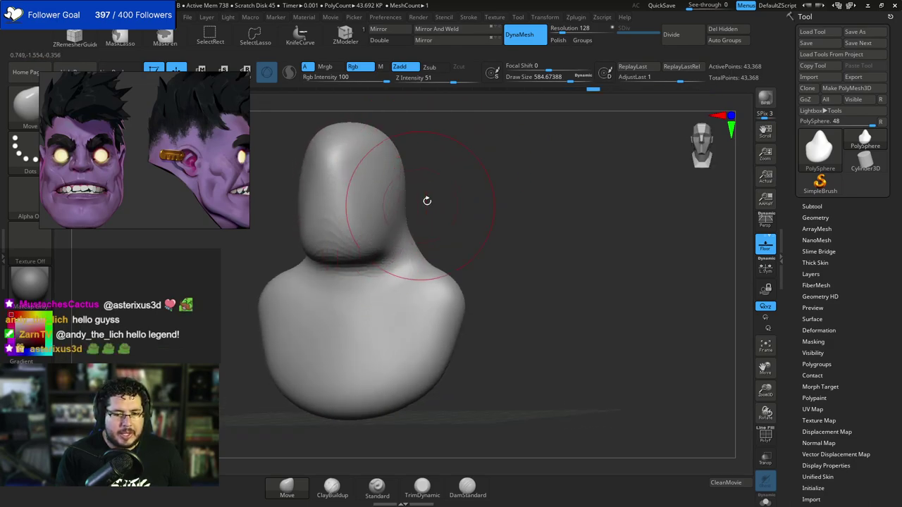
Remesh the bust with DynaMesh at resolution 128 and refine the head and neck profile using the Move brush.
{"action": "left_click_drag", "start_coordinate": [481, 197], "coordinate": [447, 187], "text": "shift"}
{"action": "left_click_drag", "start_coordinate": [529, 201], "coordinate": [607, 269], "text": "ctrl"}
{"action": "key", "text": "space"}
{"action": "left_click_drag", "start_coordinate": [368, 185], "coordinate": [358, 146]}
{"action": "mouse_move", "coordinate": [362, 214]}
{"action": "left_mouse_down"}
{"action": "mouse_move", "coordinate": [349, 217]}
{"action": "mouse_move", "coordinate": [344, 202]}
{"action": "left_mouse_up"}
{"action": "key", "text": "space"}
{"action": "left_click_drag", "start_coordinate": [402, 291], "coordinate": [417, 286]}
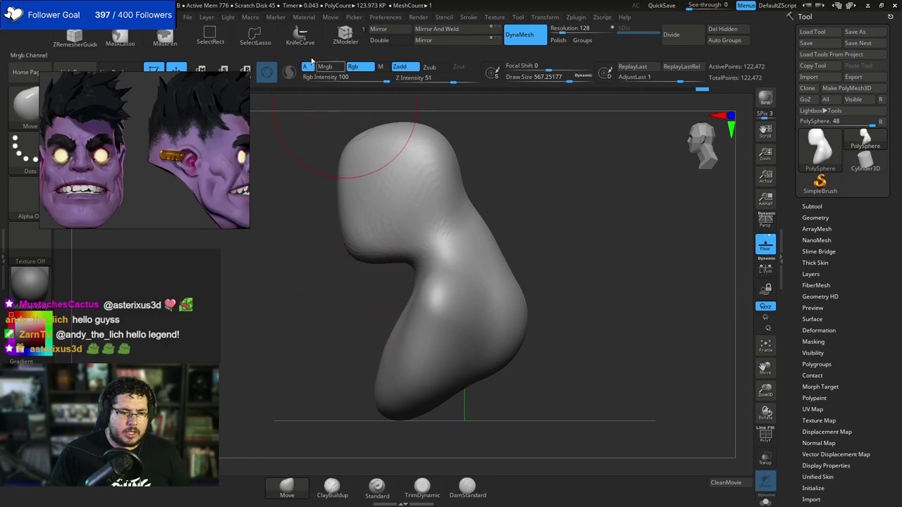
Reframe the reference on the side profile and push the jaw forward and down with the Move brush, adjusting the head silhouette.
{"action": "scroll", "coordinate": [151, 194], "scroll_direction": "down", "scroll_amount": 5}
{"action": "middle_click_drag", "start_coordinate": [166, 178], "coordinate": [151, 145]}
{"action": "scroll", "coordinate": [150, 145], "scroll_direction": "up", "scroll_amount": 3}
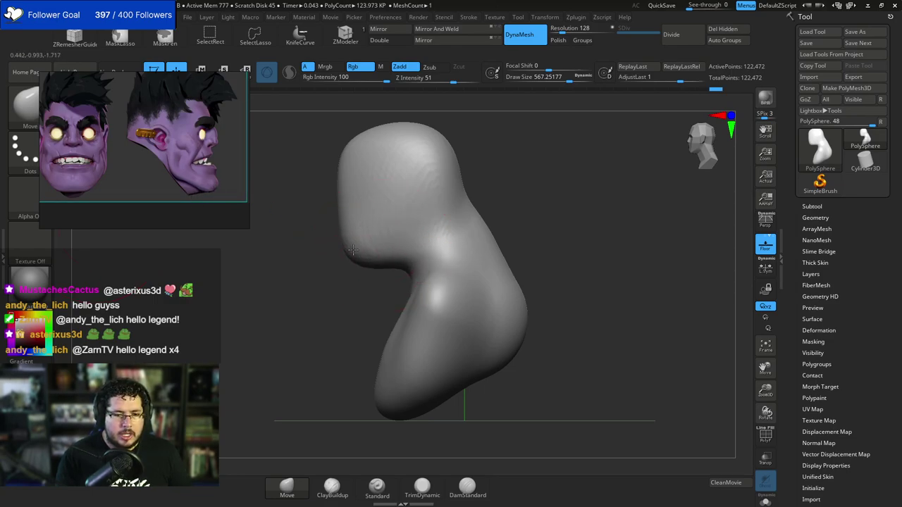
{"action": "mouse_move", "coordinate": [354, 248]}
{"action": "left_mouse_down"}
{"action": "mouse_move", "coordinate": [341, 252]}
{"action": "mouse_move", "coordinate": [356, 257]}
{"action": "left_mouse_up"}
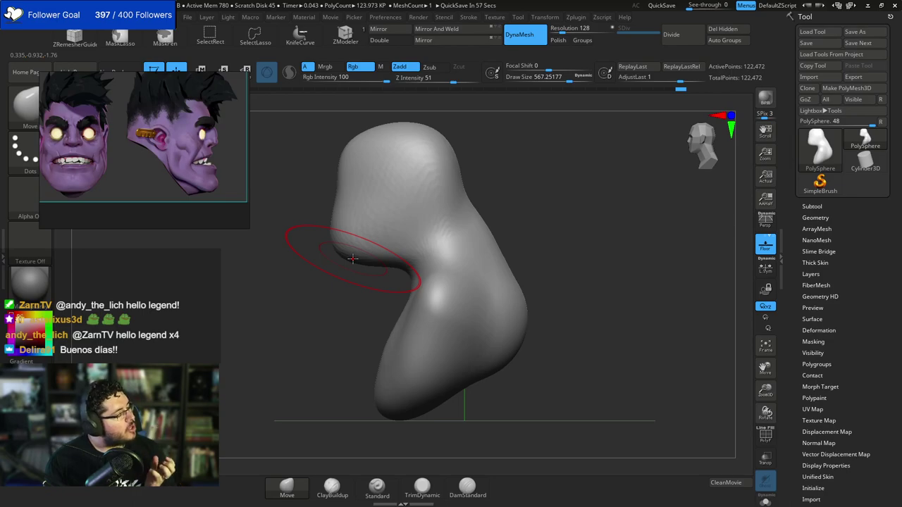
{"action": "left_click_drag", "start_coordinate": [304, 287], "coordinate": [423, 282]}
{"action": "left_click_drag", "start_coordinate": [441, 195], "coordinate": [462, 212], "text": "alt"}
{"action": "key", "text": "space"}
{"action": "mouse_move", "coordinate": [431, 210]}
{"action": "left_mouse_down"}
{"action": "mouse_move", "coordinate": [424, 210]}
{"action": "mouse_move", "coordinate": [456, 192]}
{"action": "left_mouse_up"}
{"action": "right_click_drag", "start_coordinate": [457, 191], "coordinate": [433, 203]}
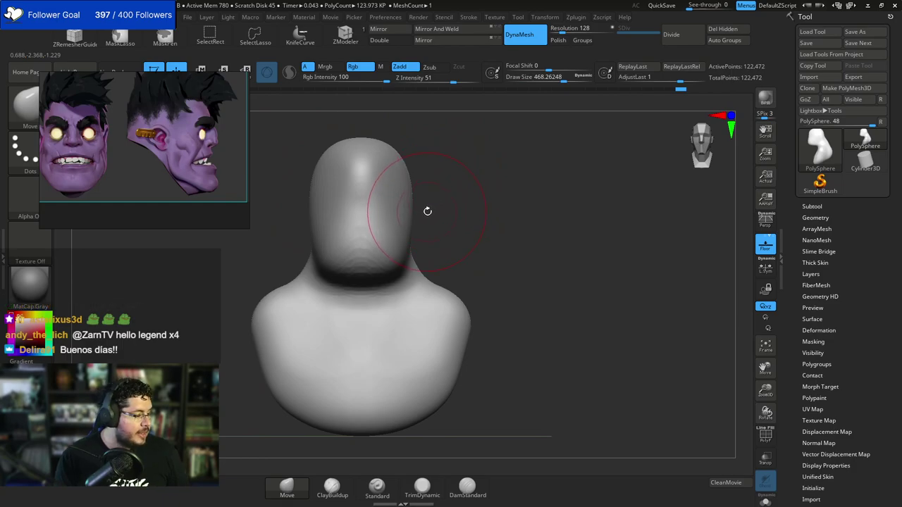
{"action": "key", "text": "space"}
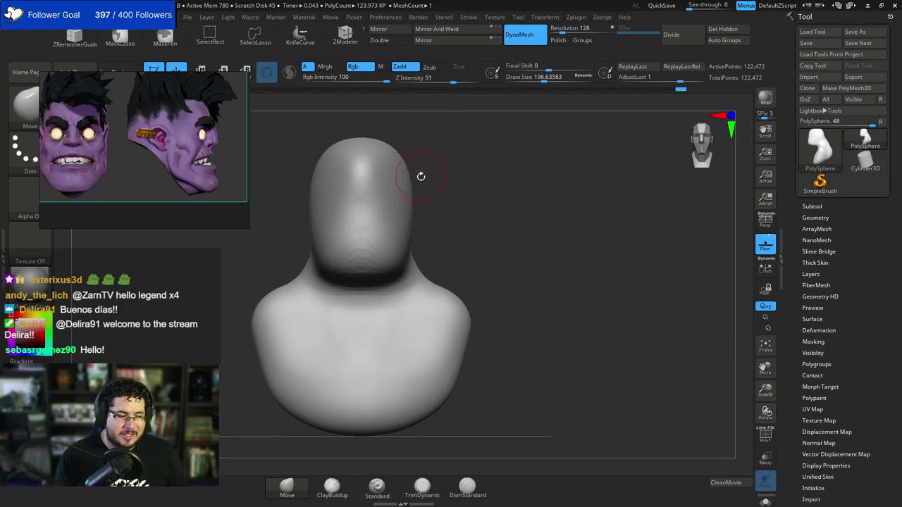
{"action": "left_click_drag", "start_coordinate": [458, 208], "coordinate": [442, 215]}
{"action": "key", "text": "b"}
{"action": "key", "text": "c"}
{"action": "key", "text": "b"}
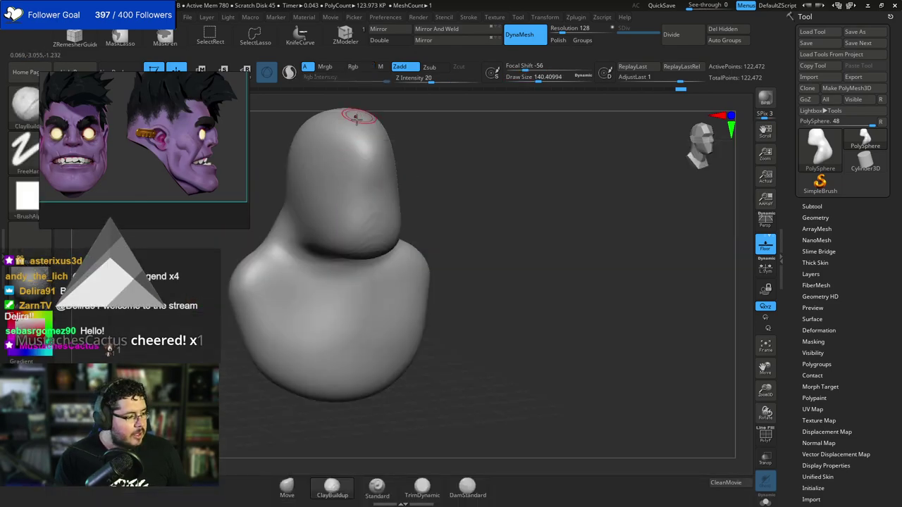
{"action": "left_click_drag", "start_coordinate": [432, 158], "coordinate": [508, 233]}
Carve a vertical centre guideline down the face with the DamStandard brush at a draw size of about 101.
{"action": "key", "text": "b"}
{"action": "key", "text": "d"}
{"action": "key", "text": "s"}
{"action": "key", "text": "space"}
{"action": "left_click_drag", "start_coordinate": [422, 189], "coordinate": [414, 190]}
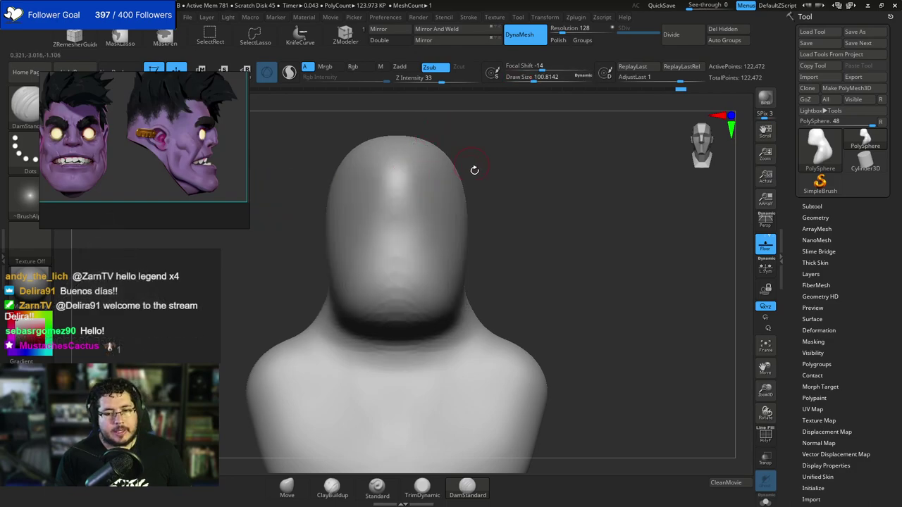
{"action": "left_click_drag", "start_coordinate": [471, 165], "coordinate": [465, 150], "text": "alt"}
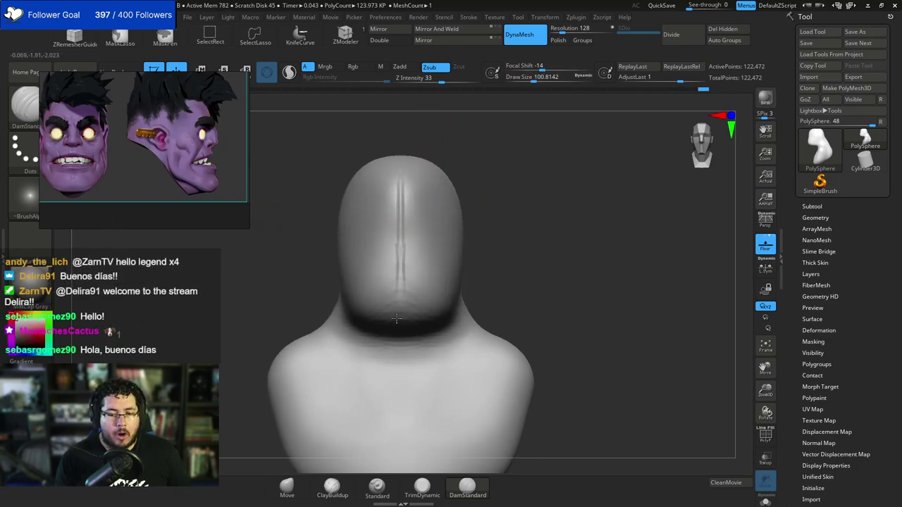
{"action": "mouse_move", "coordinate": [400, 210]}
{"action": "left_mouse_down"}
{"action": "mouse_move", "coordinate": [399, 307]}
{"action": "mouse_move", "coordinate": [402, 284]}
{"action": "left_mouse_up"}
{"action": "left_click_drag", "start_coordinate": [466, 227], "coordinate": [469, 179]}
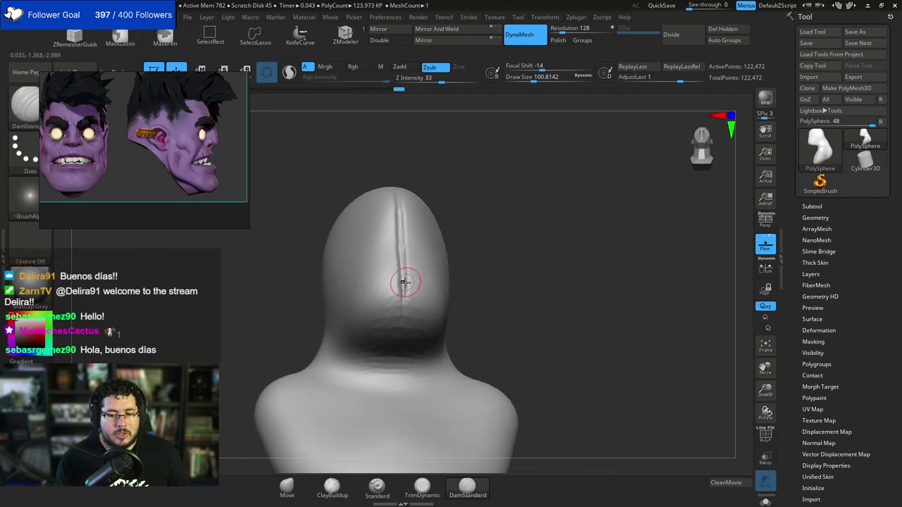
{"action": "left_click_drag", "start_coordinate": [406, 272], "coordinate": [408, 215]}
{"action": "left_click_drag", "start_coordinate": [435, 105], "coordinate": [431, 132]}
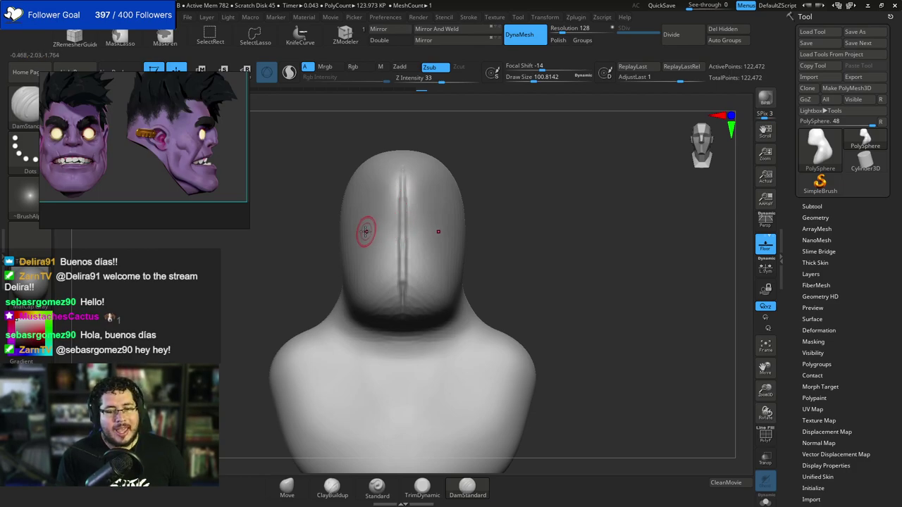
Try a horizontal eye-level guideline across both sides of the face and undo the last strokes.
{"action": "left_click_drag", "start_coordinate": [356, 227], "coordinate": [449, 218]}
{"action": "right_click_drag", "start_coordinate": [449, 218], "coordinate": [395, 228]}
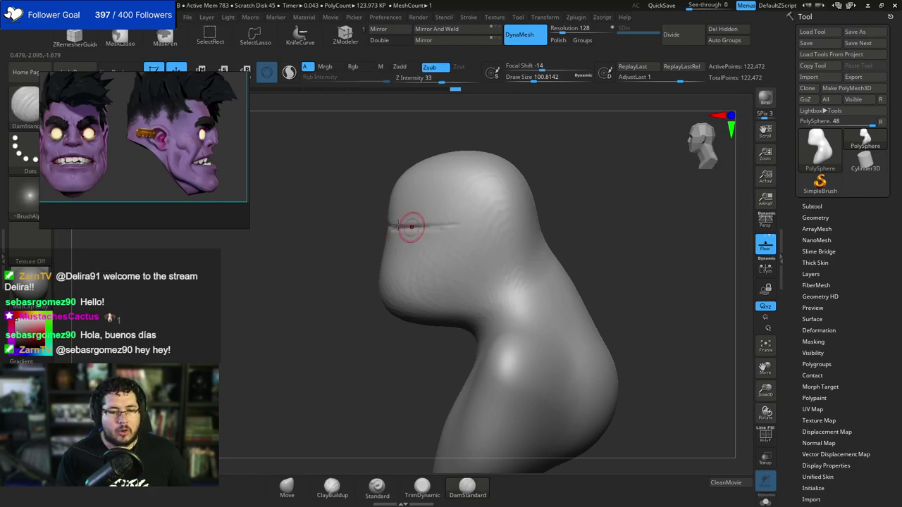
{"action": "right_click_drag", "start_coordinate": [317, 203], "coordinate": [370, 278]}
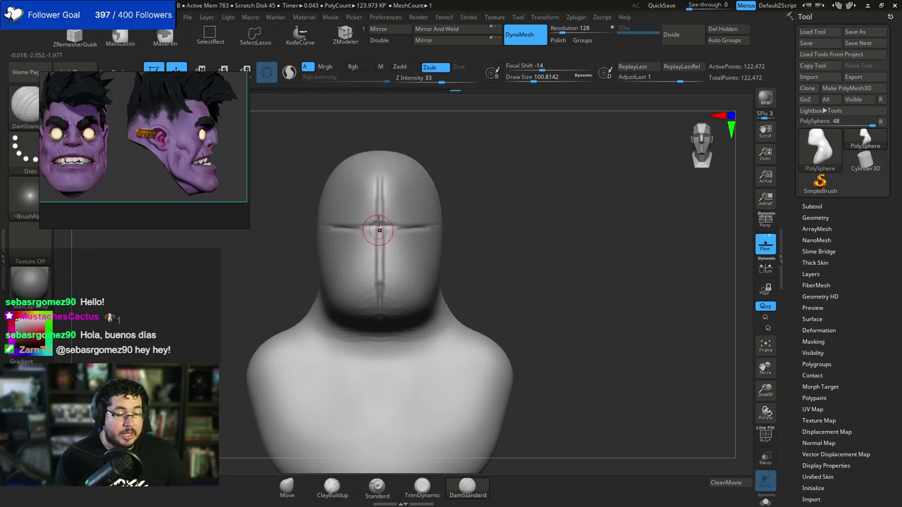
{"action": "key", "text": "ctrl+z"}
{"action": "key", "text": "ctrl+z"}
{"action": "key", "text": "ctrl+z"}
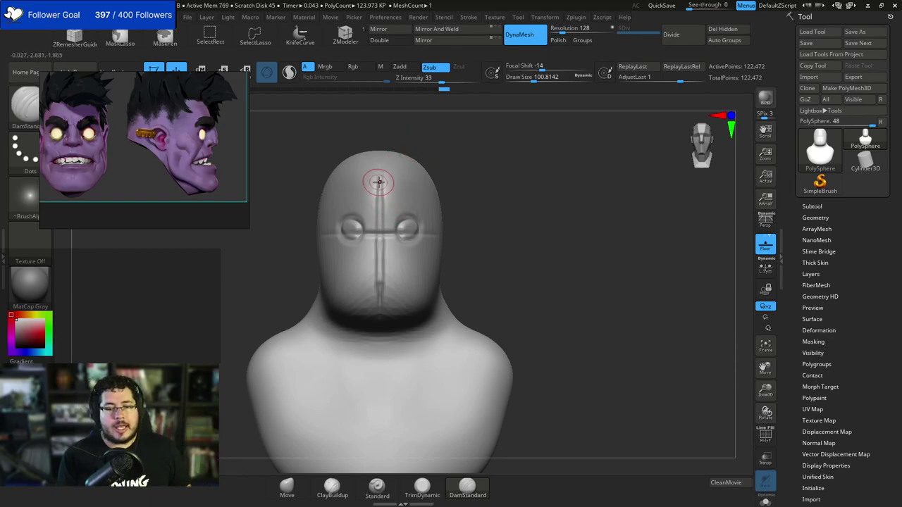
Carve guidelines for the hairline, the temples down to the ears, and the brow with the DamStandard brush.
{"action": "left_click_drag", "start_coordinate": [441, 156], "coordinate": [445, 172]}
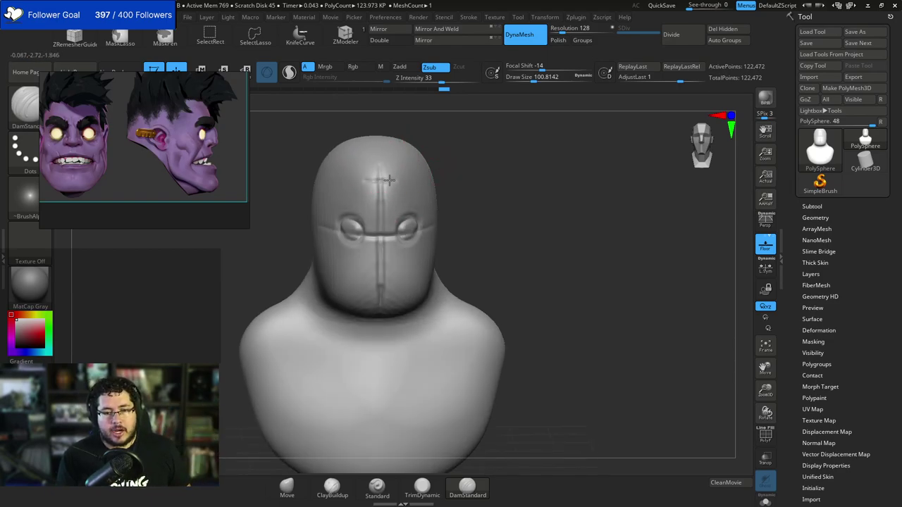
{"action": "left_click_drag", "start_coordinate": [447, 161], "coordinate": [377, 176]}
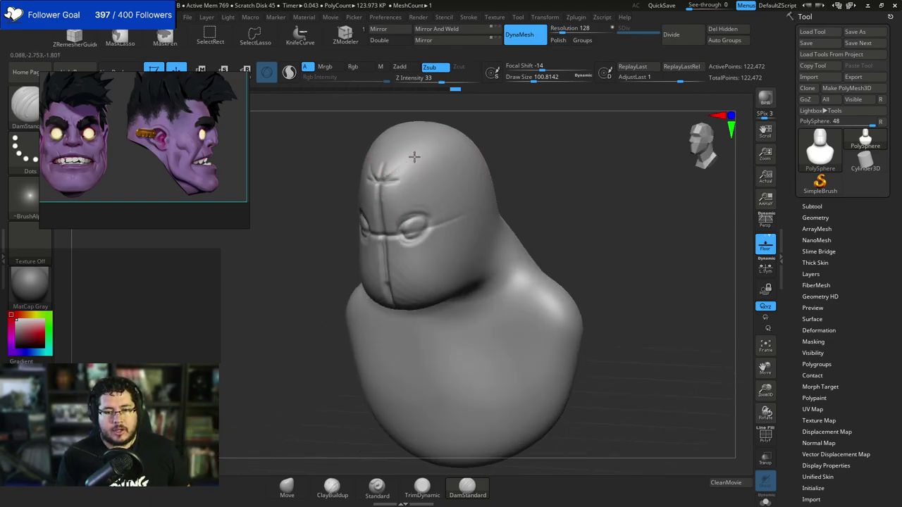
{"action": "left_click_drag", "start_coordinate": [444, 183], "coordinate": [447, 187]}
{"action": "right_click_drag", "start_coordinate": [449, 184], "coordinate": [409, 185]}
{"action": "mouse_move", "coordinate": [449, 186]}
{"action": "left_mouse_down"}
{"action": "mouse_move", "coordinate": [466, 225]}
{"action": "mouse_move", "coordinate": [494, 190]}
{"action": "left_mouse_up"}
{"action": "mouse_move", "coordinate": [537, 186]}
{"action": "left_mouse_down"}
{"action": "mouse_move", "coordinate": [561, 183]}
{"action": "mouse_move", "coordinate": [518, 181]}
{"action": "left_mouse_up"}
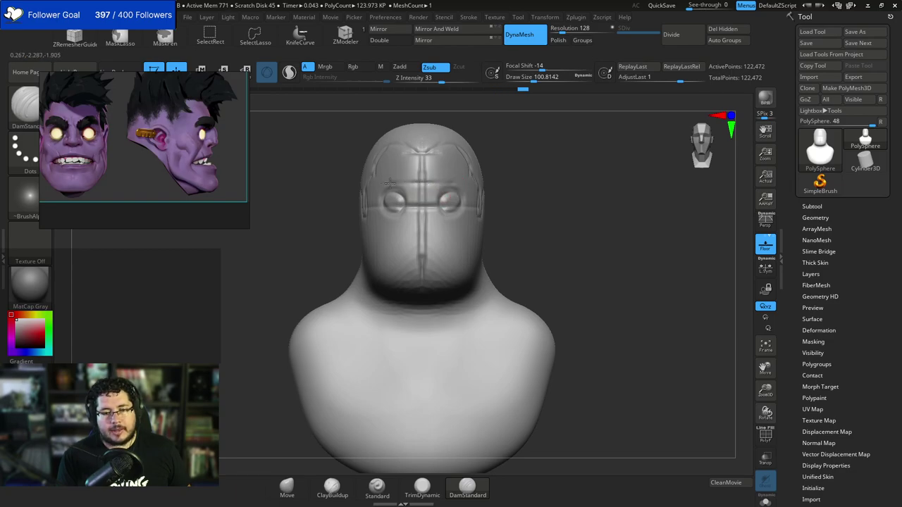
Carve a short horizontal guideline for the nose base and a wider, slightly curved mouth line below it.
{"action": "mouse_move", "coordinate": [462, 184]}
{"action": "right_mouse_down"}
{"action": "mouse_move", "coordinate": [425, 181]}
{"action": "mouse_move", "coordinate": [398, 202]}
{"action": "right_mouse_up"}
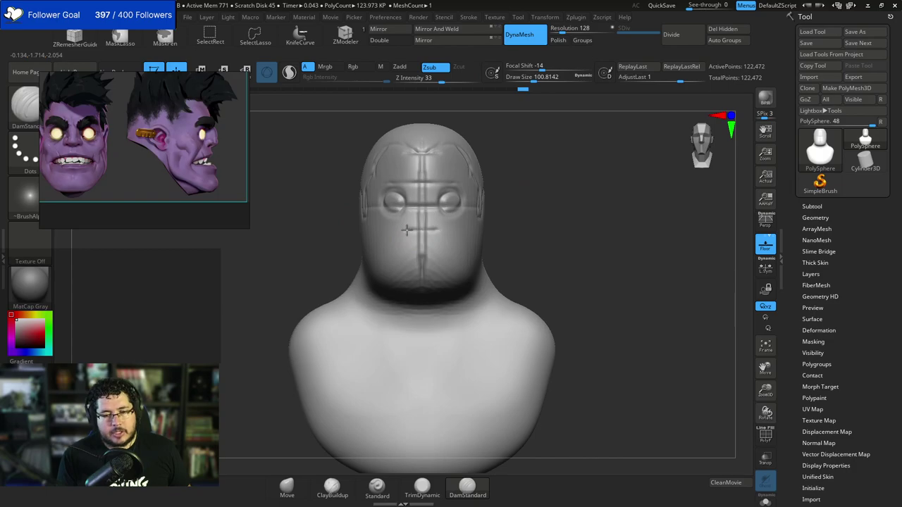
{"action": "left_click_drag", "start_coordinate": [411, 227], "coordinate": [422, 227]}
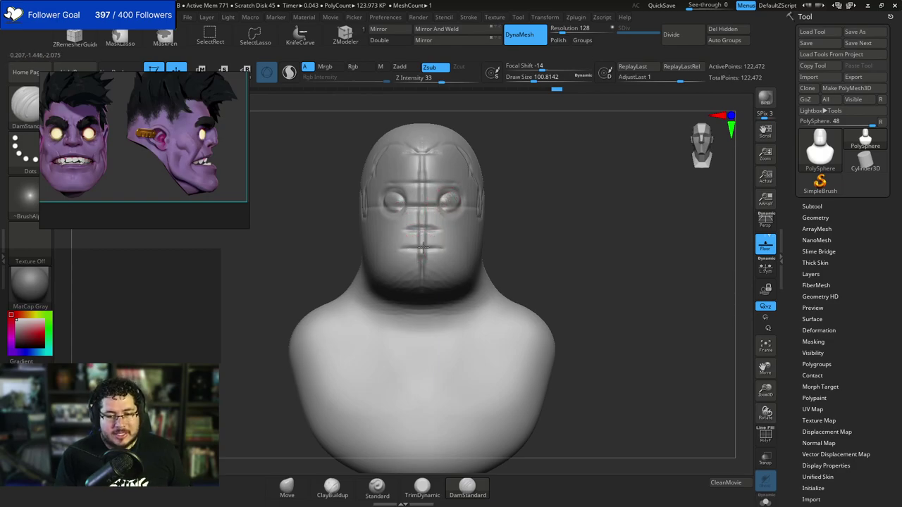
{"action": "left_click_drag", "start_coordinate": [506, 236], "coordinate": [409, 250]}
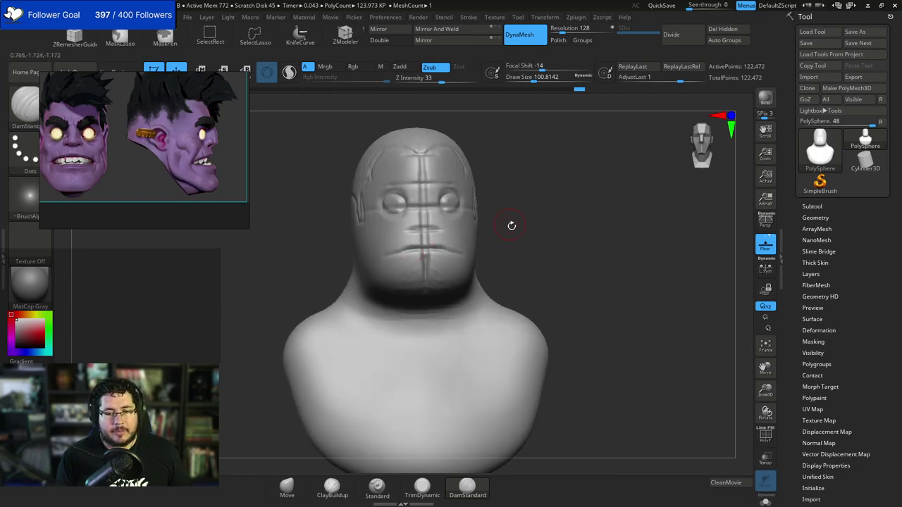
{"action": "left_click_drag", "start_coordinate": [511, 224], "coordinate": [502, 205]}
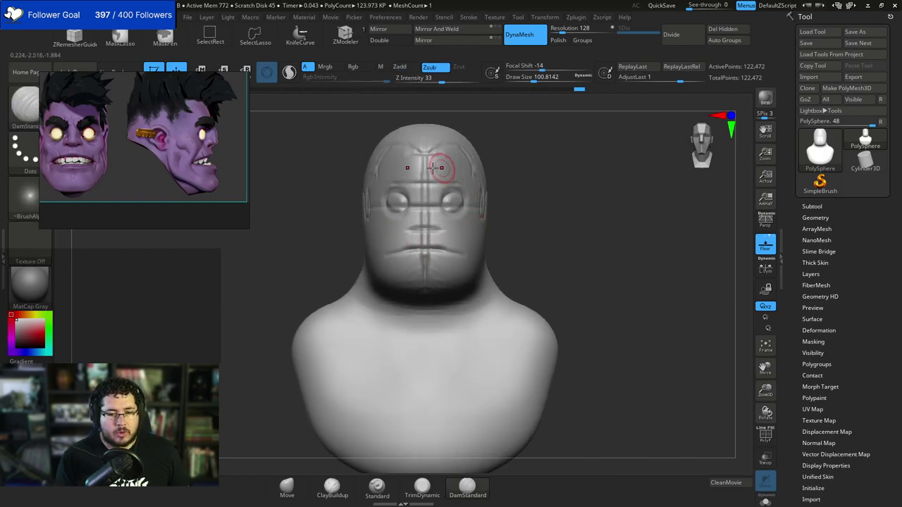
Carve round eye sockets below the brow line with the ClayBuildup brush at a draw size of 112.
{"action": "key", "text": "b"}
{"action": "key", "text": "c"}
{"action": "key", "text": "b"}
{"action": "key", "text": "space"}
{"action": "left_click_drag", "start_coordinate": [430, 232], "coordinate": [399, 198]}
{"action": "key", "text": "space"}
{"action": "key", "text": "space"}
{"action": "key", "text": "space"}
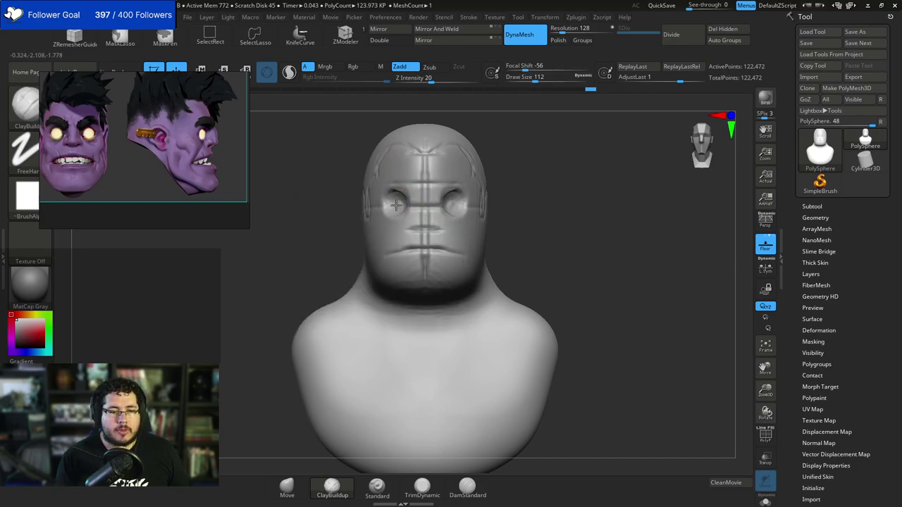
{"action": "left_click_drag", "start_coordinate": [394, 203], "coordinate": [399, 198]}
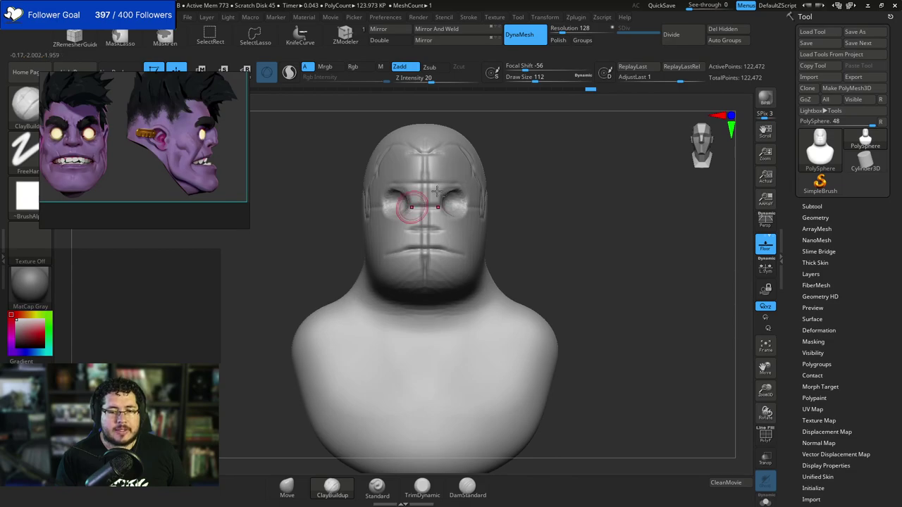
Deepen the upper and inner edges of both eye sockets under the brow, checking them from both sides.
{"action": "right_click_drag", "start_coordinate": [406, 208], "coordinate": [345, 206]}
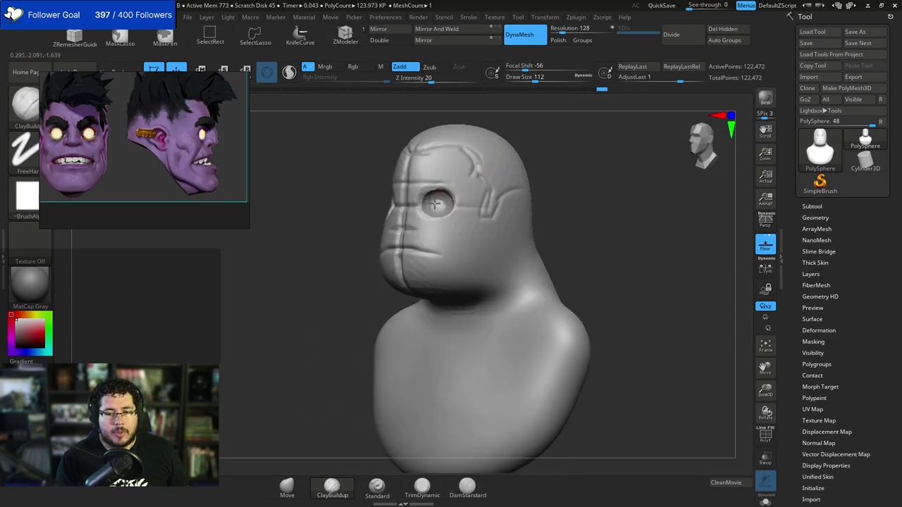
{"action": "right_click_drag", "start_coordinate": [435, 202], "coordinate": [515, 164]}
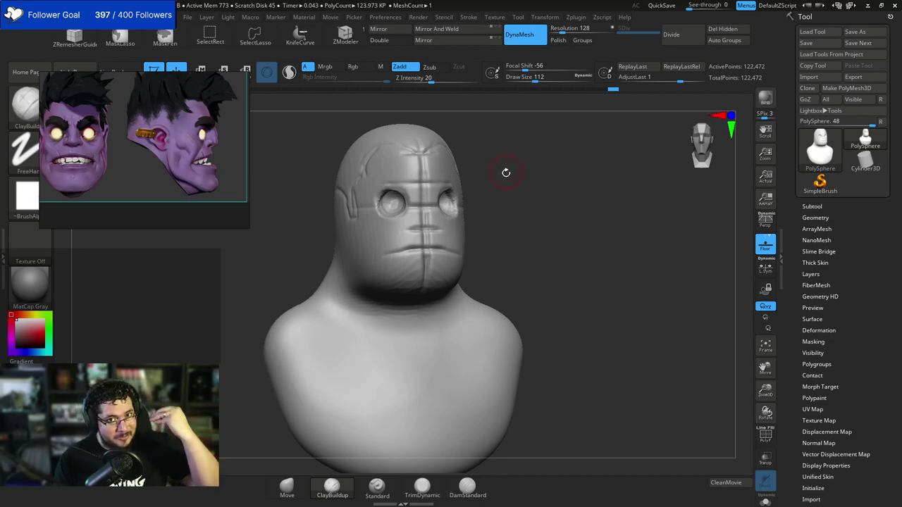
{"action": "mouse_move", "coordinate": [500, 101]}
{"action": "left_mouse_down"}
{"action": "mouse_move", "coordinate": [500, 202]}
{"action": "mouse_move", "coordinate": [491, 195]}
{"action": "left_mouse_up"}
{"action": "mouse_move", "coordinate": [428, 191]}
{"action": "left_mouse_down"}
{"action": "mouse_move", "coordinate": [430, 199]}
{"action": "mouse_move", "coordinate": [425, 185]}
{"action": "mouse_move", "coordinate": [434, 184]}
{"action": "left_mouse_up"}
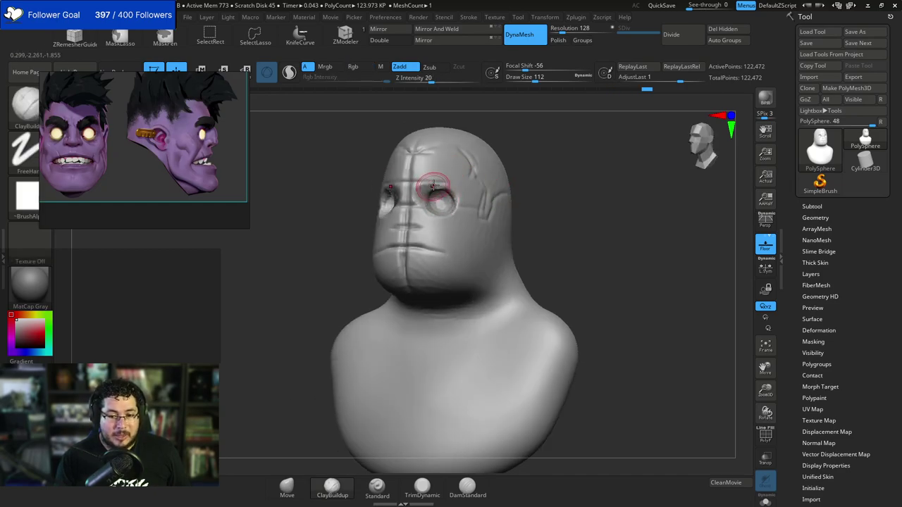
{"action": "left_click_drag", "start_coordinate": [520, 119], "coordinate": [492, 115]}
{"action": "left_click_drag", "start_coordinate": [426, 194], "coordinate": [433, 186]}
{"action": "mouse_move", "coordinate": [464, 128]}
{"action": "left_mouse_down"}
{"action": "mouse_move", "coordinate": [543, 117]}
{"action": "mouse_move", "coordinate": [478, 141]}
{"action": "left_mouse_up"}
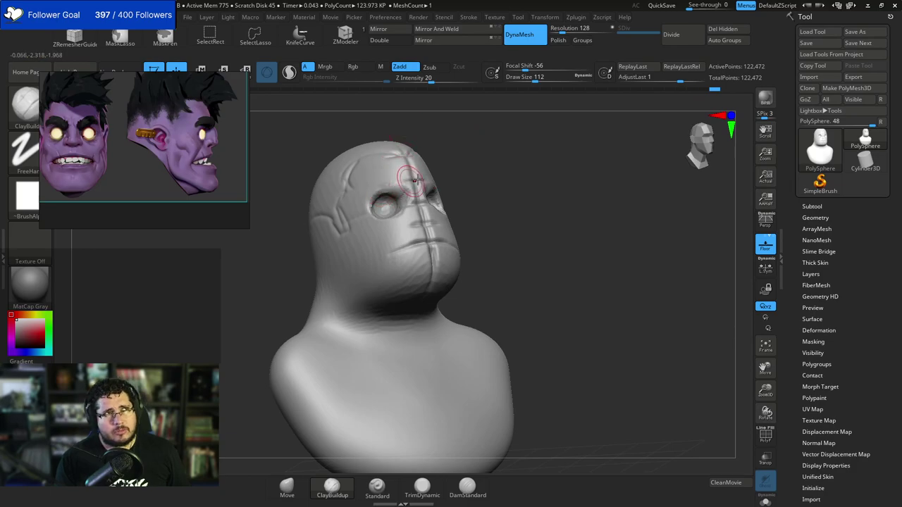
Widen and round the eye sockets at a draw size of about 145 and remesh the bust with DynaMesh.
{"action": "mouse_move", "coordinate": [462, 156]}
{"action": "left_mouse_down", "text": "shift"}
{"action": "mouse_move", "coordinate": [507, 174]}
{"action": "mouse_move", "coordinate": [480, 184]}
{"action": "mouse_move", "coordinate": [466, 206]}
{"action": "left_mouse_up", "text": "shift"}
{"action": "key", "text": "bracketright"}
{"action": "key", "text": "bracketright"}
{"action": "key", "text": "bracketright"}
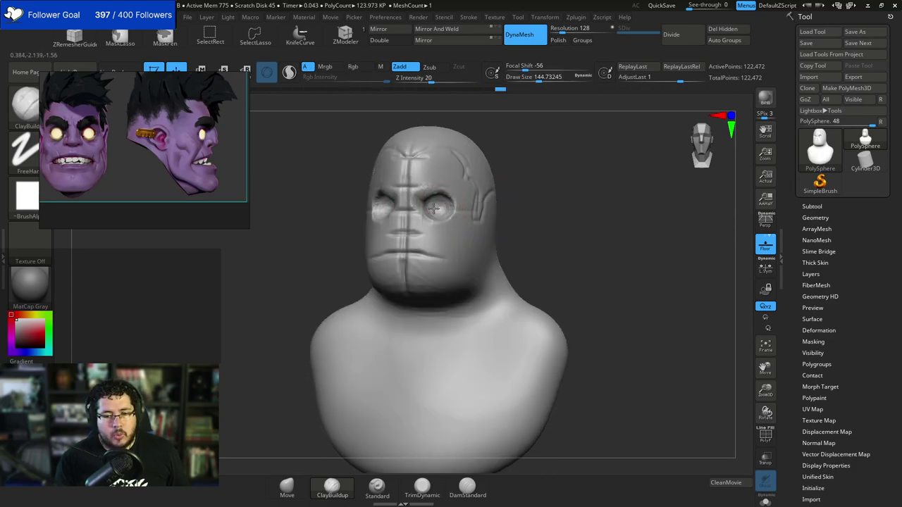
{"action": "left_click_drag", "start_coordinate": [440, 203], "coordinate": [444, 217]}
{"action": "mouse_move", "coordinate": [548, 184]}
{"action": "left_mouse_down", "text": "ctrl"}
{"action": "mouse_move", "coordinate": [538, 199]}
{"action": "mouse_move", "coordinate": [511, 203]}
{"action": "mouse_move", "coordinate": [441, 189]}
{"action": "mouse_move", "coordinate": [451, 208]}
{"action": "left_mouse_up", "text": "ctrl"}
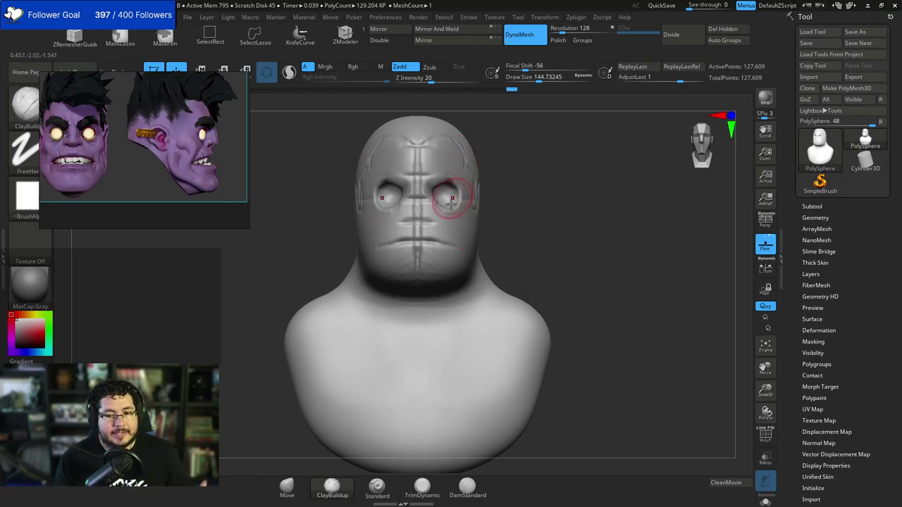
{"action": "mouse_move", "coordinate": [442, 186]}
{"action": "left_mouse_down"}
{"action": "mouse_move", "coordinate": [447, 202]}
{"action": "mouse_move", "coordinate": [449, 186]}
{"action": "left_mouse_up"}
Carve the hollow below the cheekbone on the side of the face and refine its upper edge at draw size 112.
{"action": "mouse_move", "coordinate": [516, 210]}
{"action": "left_mouse_down", "text": "alt"}
{"action": "mouse_move", "coordinate": [511, 198]}
{"action": "mouse_move", "coordinate": [458, 190]}
{"action": "left_mouse_up", "text": "alt"}
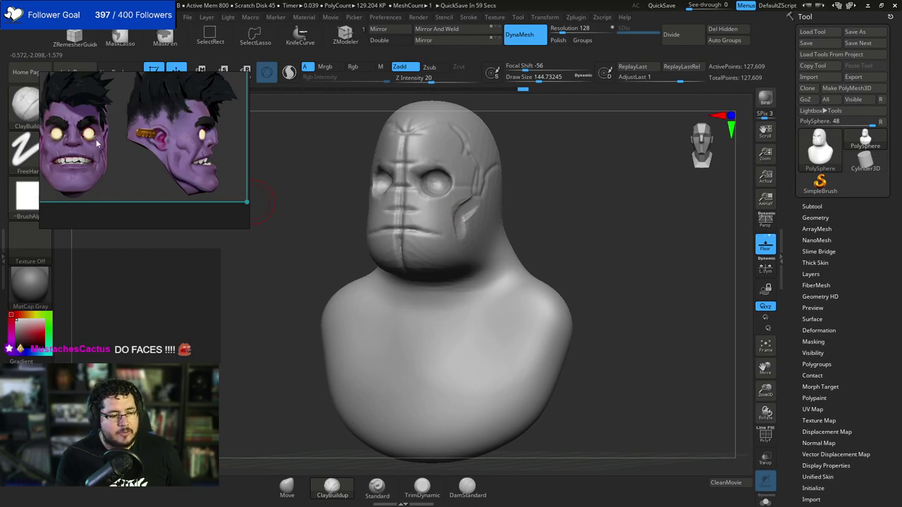
{"action": "key", "text": "["}
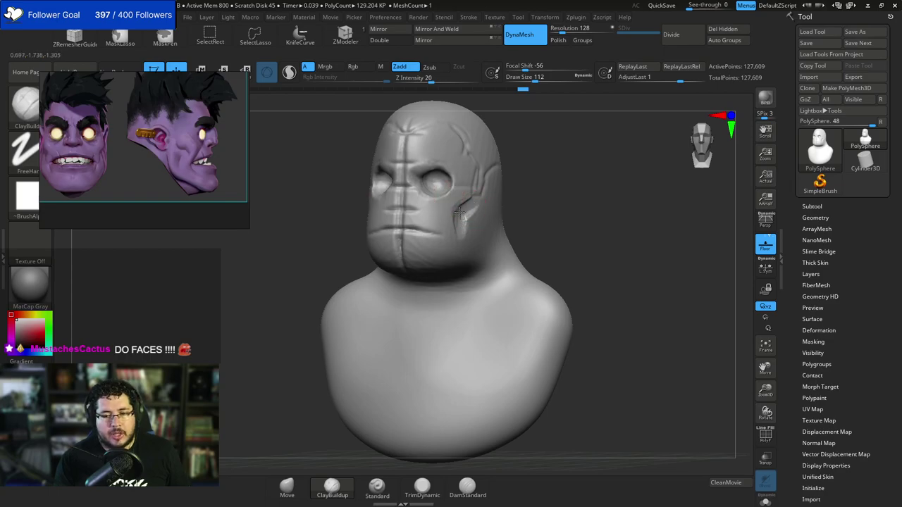
{"action": "left_click_drag", "start_coordinate": [462, 210], "coordinate": [449, 196]}
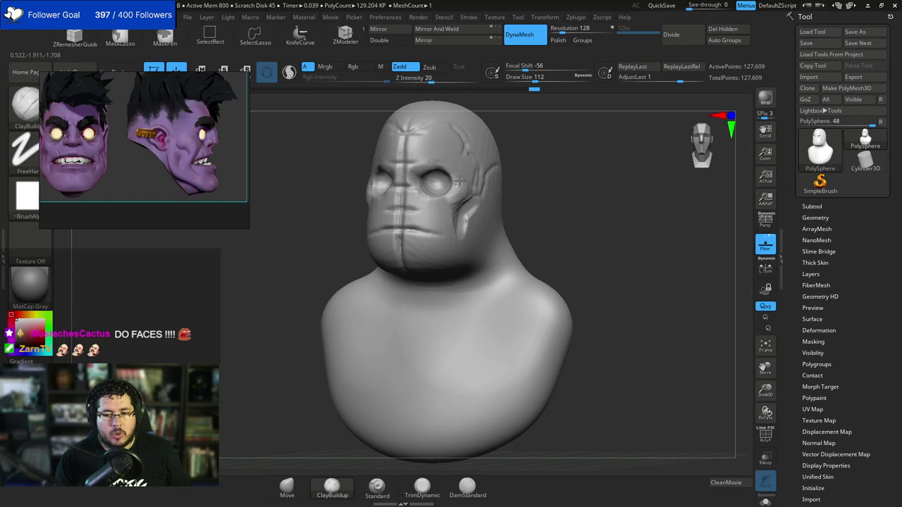
{"action": "mouse_move", "coordinate": [457, 194]}
{"action": "left_mouse_down"}
{"action": "mouse_move", "coordinate": [447, 186]}
{"action": "mouse_move", "coordinate": [450, 201]}
{"action": "left_mouse_up"}
{"action": "mouse_move", "coordinate": [523, 180]}
{"action": "left_mouse_down", "text": "shift"}
{"action": "mouse_move", "coordinate": [542, 189]}
{"action": "mouse_move", "coordinate": [518, 217]}
{"action": "left_mouse_up", "text": "shift"}
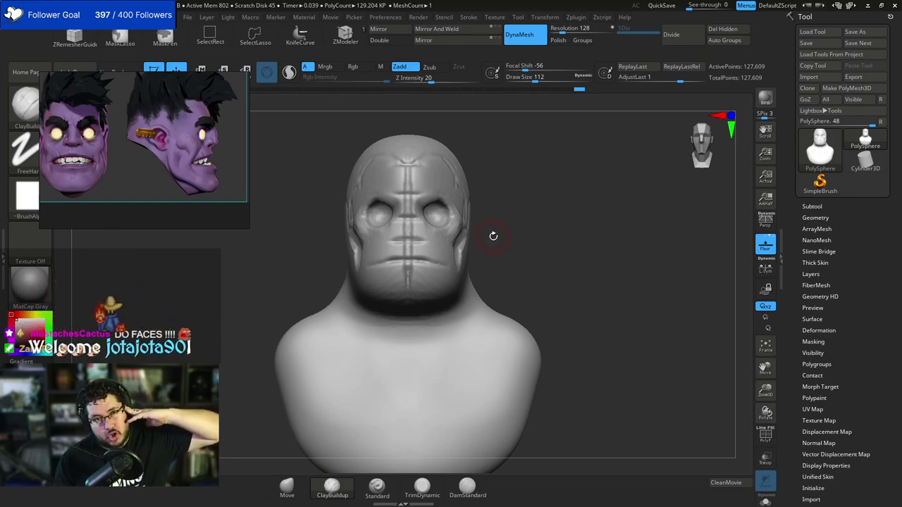
Carve the temple hollow inside the temple guideline with the ClayBuildup brush at a draw size of about 140.
{"action": "mouse_move", "coordinate": [502, 216]}
{"action": "left_mouse_down"}
{"action": "mouse_move", "coordinate": [479, 211]}
{"action": "mouse_move", "coordinate": [472, 185]}
{"action": "left_mouse_up"}
{"action": "key", "text": "space"}
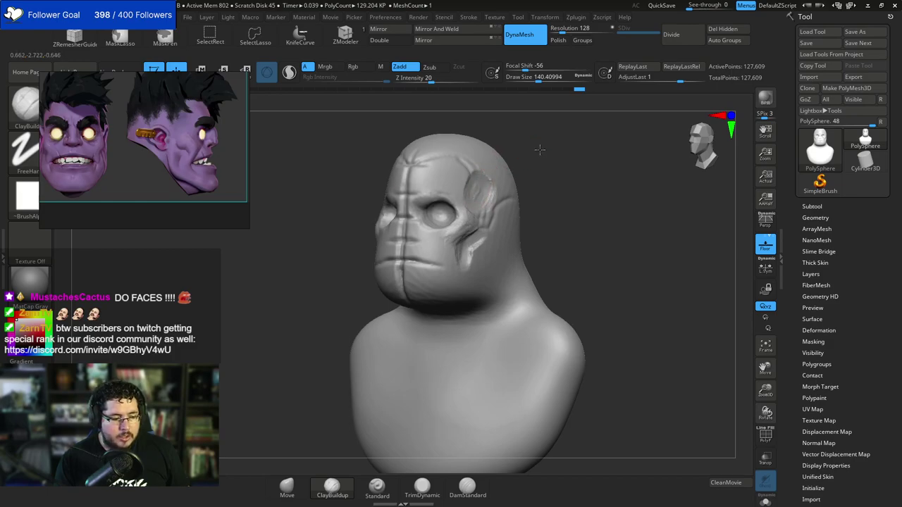
{"action": "left_click_drag", "start_coordinate": [538, 149], "coordinate": [522, 141], "text": "shift"}
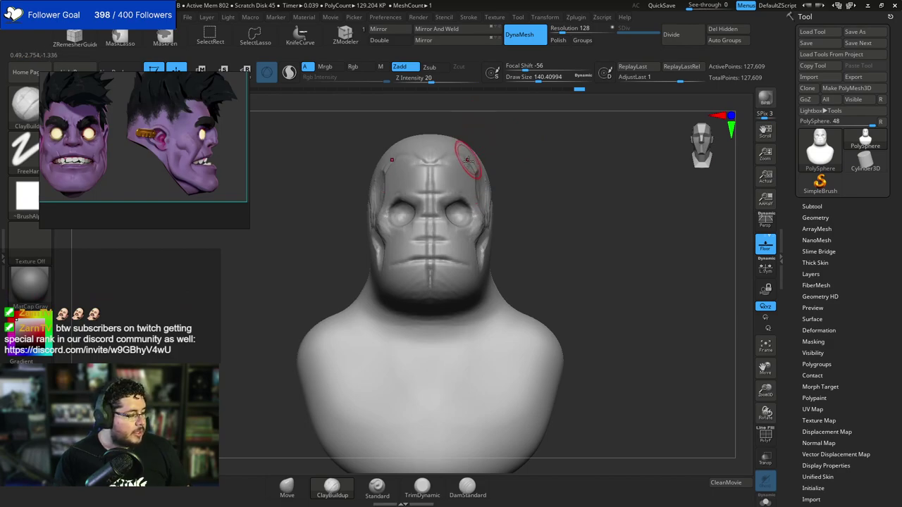
{"action": "mouse_move", "coordinate": [532, 179]}
{"action": "left_mouse_down"}
{"action": "mouse_move", "coordinate": [484, 186]}
{"action": "mouse_move", "coordinate": [485, 218]}
{"action": "mouse_move", "coordinate": [477, 208]}
{"action": "left_mouse_up"}
Define the cheekbone arch from the outer eye socket toward the ear at a draw size of about 90.
{"action": "key", "text": "space"}
{"action": "key", "text": "space"}
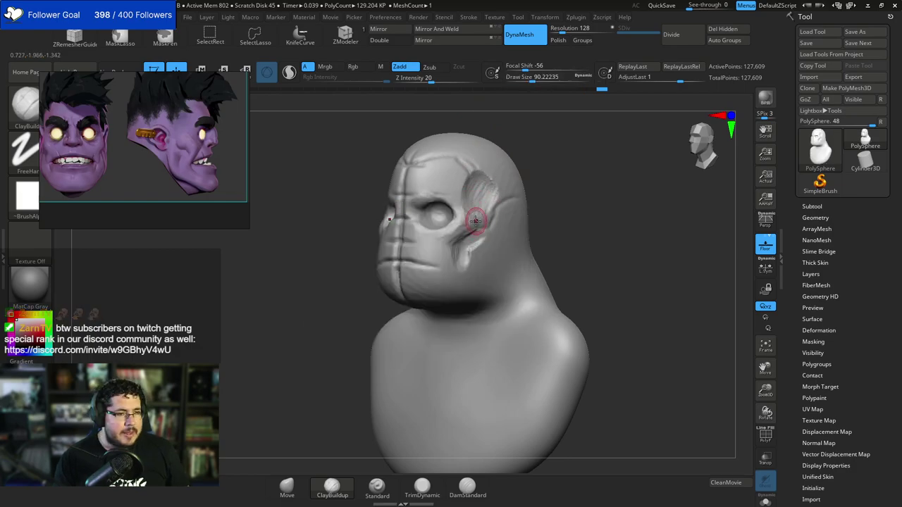
{"action": "left_click_drag", "start_coordinate": [469, 221], "coordinate": [456, 216]}
{"action": "mouse_move", "coordinate": [521, 150]}
{"action": "left_mouse_down"}
{"action": "mouse_move", "coordinate": [515, 171]}
{"action": "mouse_move", "coordinate": [506, 170]}
{"action": "mouse_move", "coordinate": [512, 154]}
{"action": "left_mouse_up"}
{"action": "key", "text": "space"}
{"action": "left_click_drag", "start_coordinate": [453, 196], "coordinate": [447, 197]}
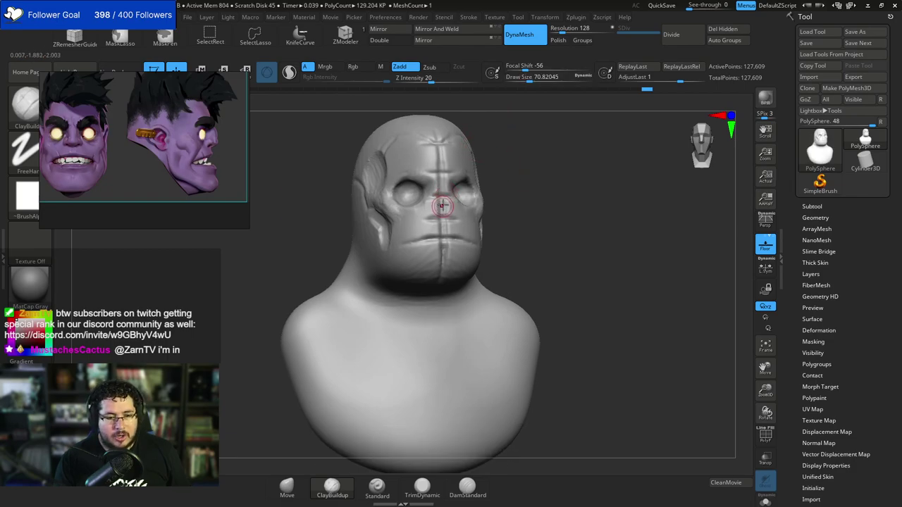
Build up a C-shaped ear at the end of the cheekbone arch and carve around its lower back edge.
{"action": "left_click_drag", "start_coordinate": [524, 164], "coordinate": [513, 190]}
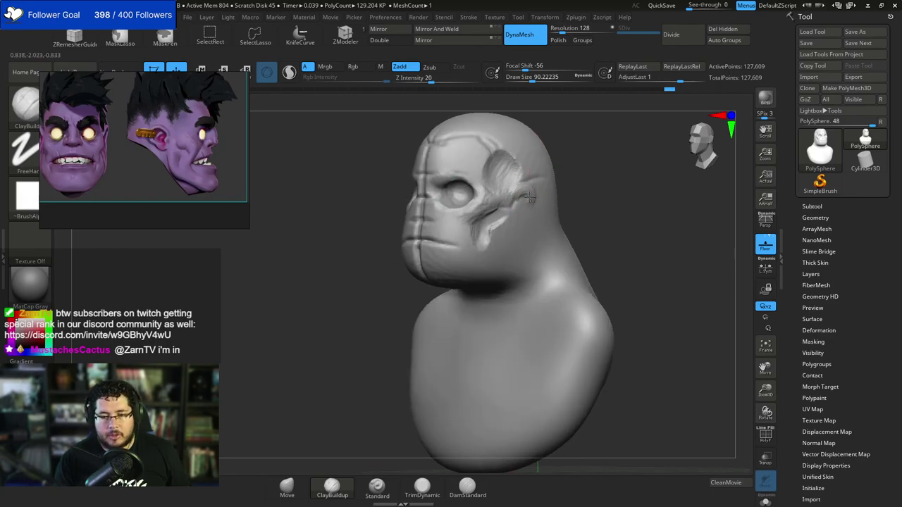
{"action": "mouse_move", "coordinate": [568, 181]}
{"action": "left_mouse_down"}
{"action": "mouse_move", "coordinate": [529, 162]}
{"action": "mouse_move", "coordinate": [540, 167]}
{"action": "mouse_move", "coordinate": [514, 200]}
{"action": "mouse_move", "coordinate": [515, 182]}
{"action": "left_mouse_up"}
{"action": "left_click_drag", "start_coordinate": [589, 154], "coordinate": [571, 147], "text": "shift"}
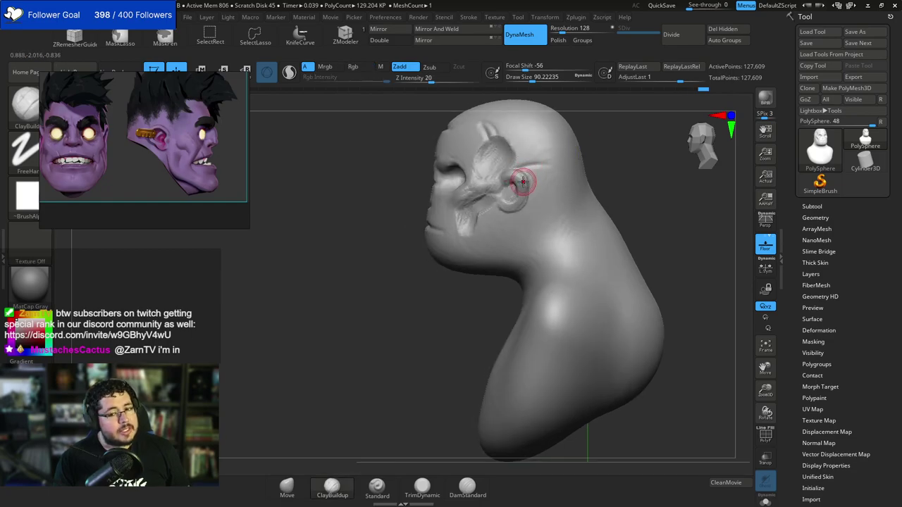
{"action": "left_click_drag", "start_coordinate": [516, 181], "coordinate": [514, 184]}
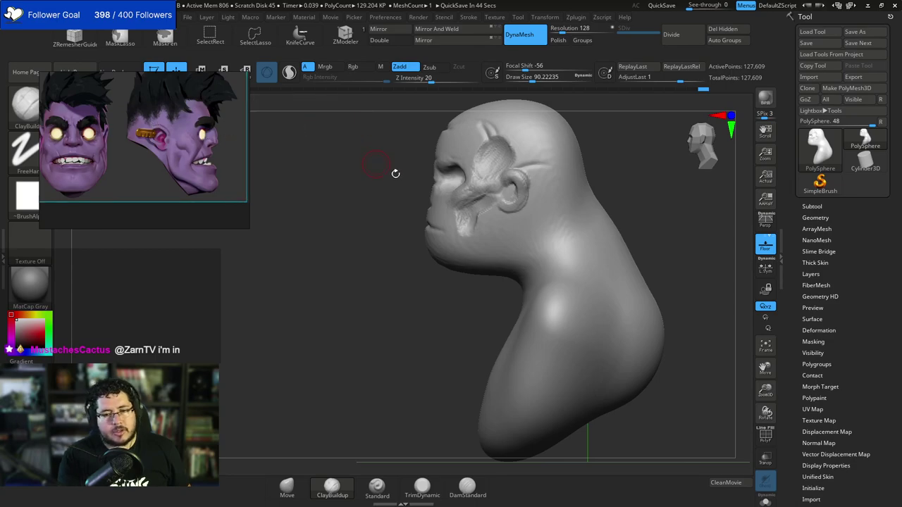
{"action": "left_click_drag", "start_coordinate": [502, 210], "coordinate": [506, 209]}
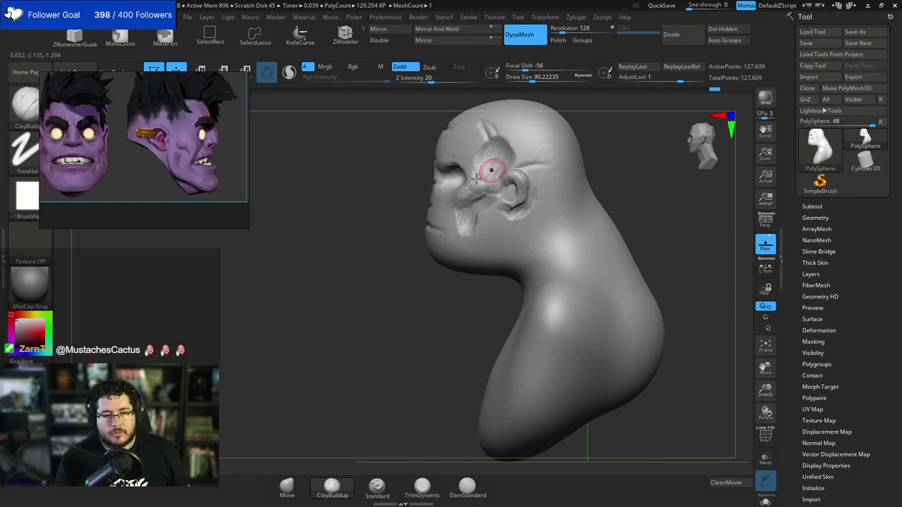
Mark the back edge of the jaw below the ear at a draw size of about 145 and reshape the jaw with the Move brush.
{"action": "key", "text": "space"}
{"action": "left_click_drag", "start_coordinate": [468, 230], "coordinate": [501, 250]}
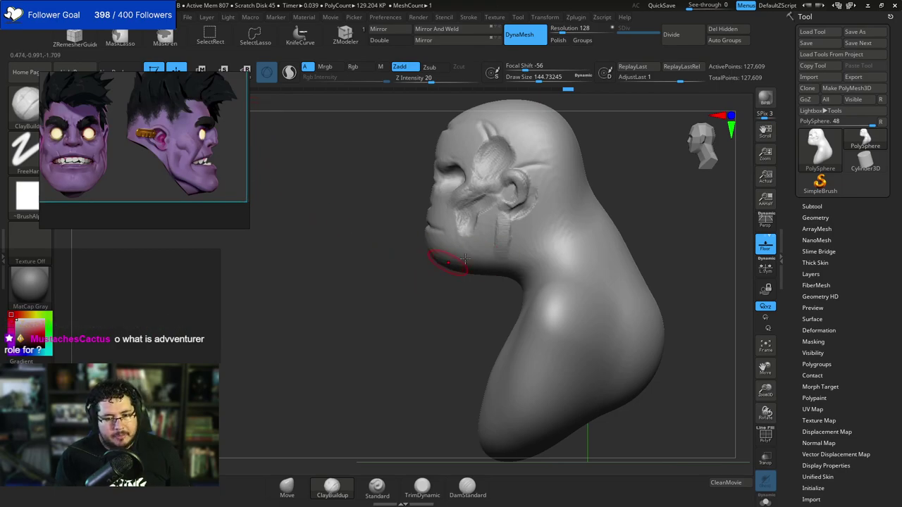
{"action": "key", "text": "b"}
{"action": "key", "text": "m"}
{"action": "key", "text": "v"}
{"action": "key", "text": "space"}
{"action": "mouse_move", "coordinate": [483, 246]}
{"action": "left_mouse_down"}
{"action": "mouse_move", "coordinate": [452, 265]}
{"action": "mouse_move", "coordinate": [493, 264]}
{"action": "mouse_move", "coordinate": [496, 257]}
{"action": "mouse_move", "coordinate": [474, 254]}
{"action": "mouse_move", "coordinate": [507, 253]}
{"action": "mouse_move", "coordinate": [463, 275]}
{"action": "mouse_move", "coordinate": [508, 245]}
{"action": "mouse_move", "coordinate": [511, 231]}
{"action": "mouse_move", "coordinate": [508, 254]}
{"action": "mouse_move", "coordinate": [516, 253]}
{"action": "mouse_move", "coordinate": [517, 227]}
{"action": "left_mouse_up"}
{"action": "key", "text": "space"}
Sculpt the jaw angle and lower jawline with the ClayBuildup brush at a draw size of about 140.
{"action": "key", "text": "b"}
{"action": "key", "text": "c"}
{"action": "key", "text": "b"}
{"action": "key", "text": "space"}
{"action": "key", "text": "space"}
{"action": "left_click_drag", "start_coordinate": [516, 227], "coordinate": [519, 244]}
{"action": "mouse_move", "coordinate": [478, 296]}
{"action": "left_mouse_down"}
{"action": "mouse_move", "coordinate": [514, 292]}
{"action": "mouse_move", "coordinate": [560, 232]}
{"action": "mouse_move", "coordinate": [463, 261]}
{"action": "left_mouse_up"}
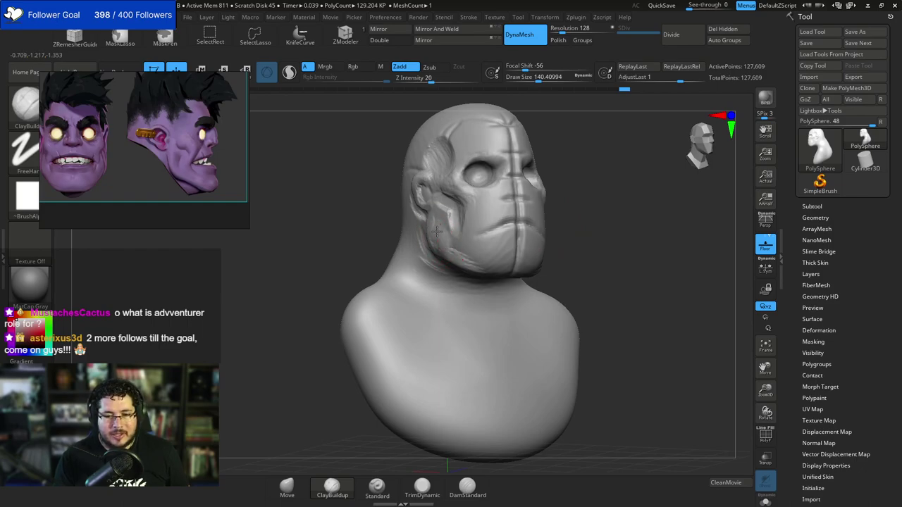
Refine the jaw muscle between cheekbone and jaw corner and smooth its transition into the cheek hollow and lower jaw.
{"action": "left_click_drag", "start_coordinate": [437, 227], "coordinate": [450, 213]}
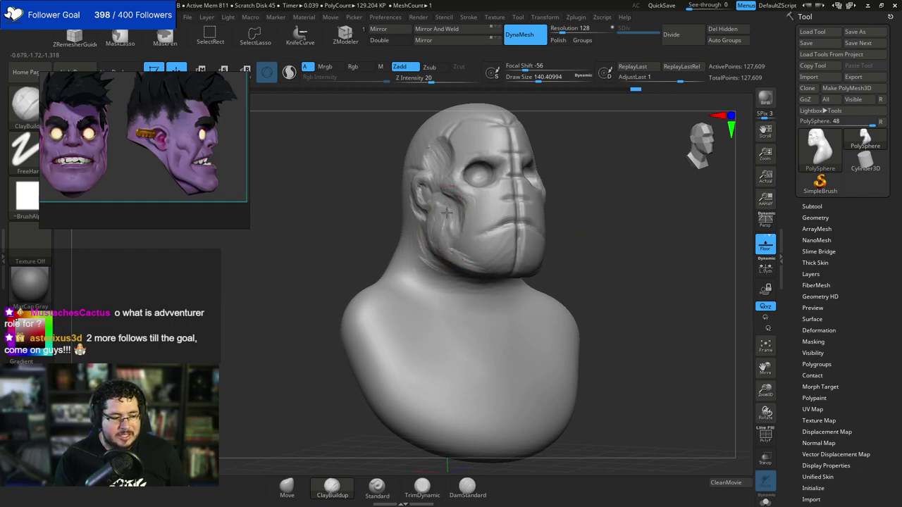
{"action": "left_click_drag", "start_coordinate": [455, 249], "coordinate": [471, 258]}
{"action": "mouse_move", "coordinate": [461, 215]}
{"action": "left_mouse_down"}
{"action": "mouse_move", "coordinate": [454, 246]}
{"action": "mouse_move", "coordinate": [450, 203]}
{"action": "mouse_move", "coordinate": [437, 219]}
{"action": "left_mouse_up"}
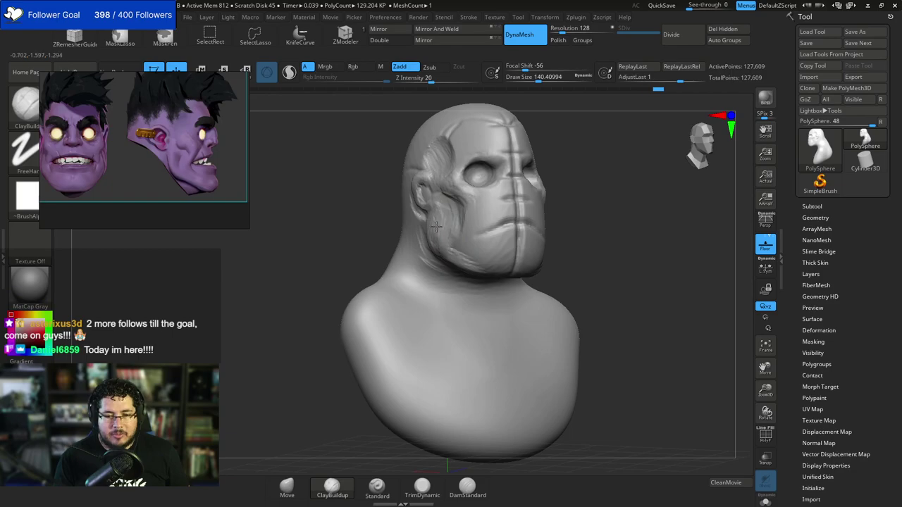
{"action": "left_click_drag", "start_coordinate": [603, 225], "coordinate": [540, 211], "text": "shift"}
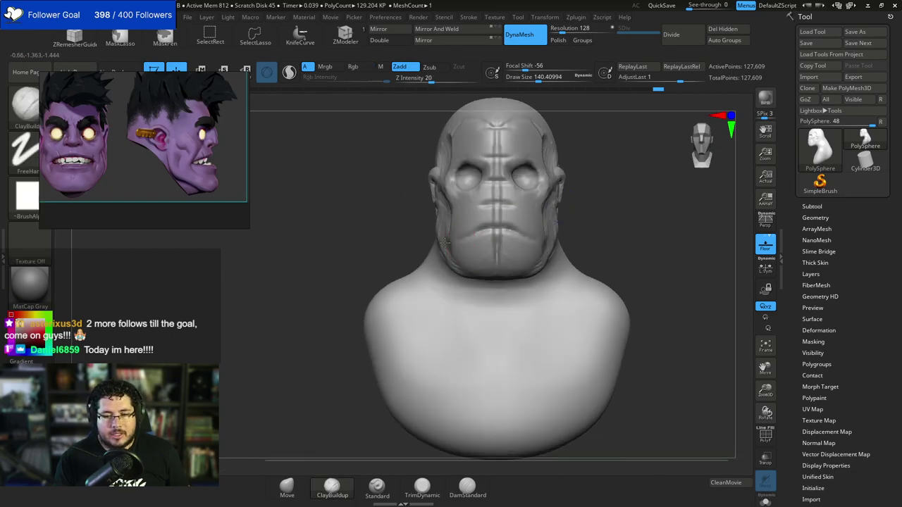
Carve a skull-like triangular nasal cavity above the nose-base guideline with ClayBuildup at a draw size of about 71.
{"action": "key", "text": "space"}
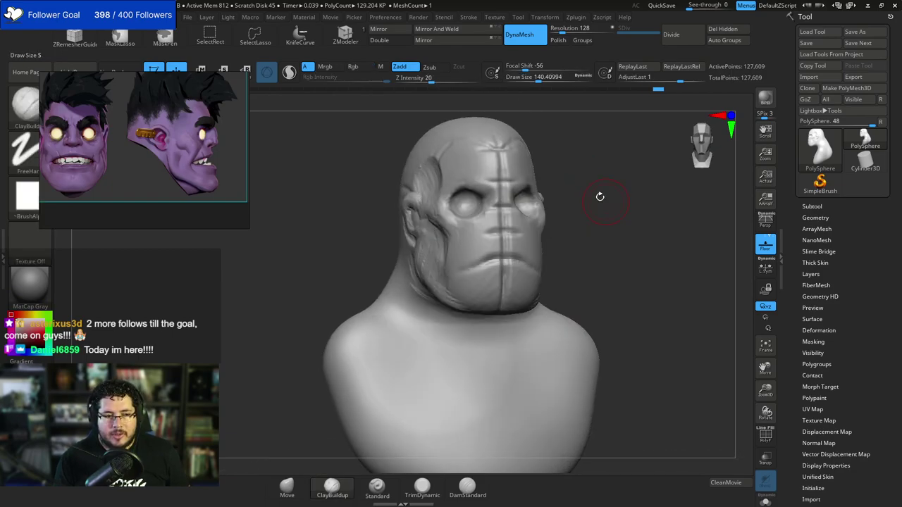
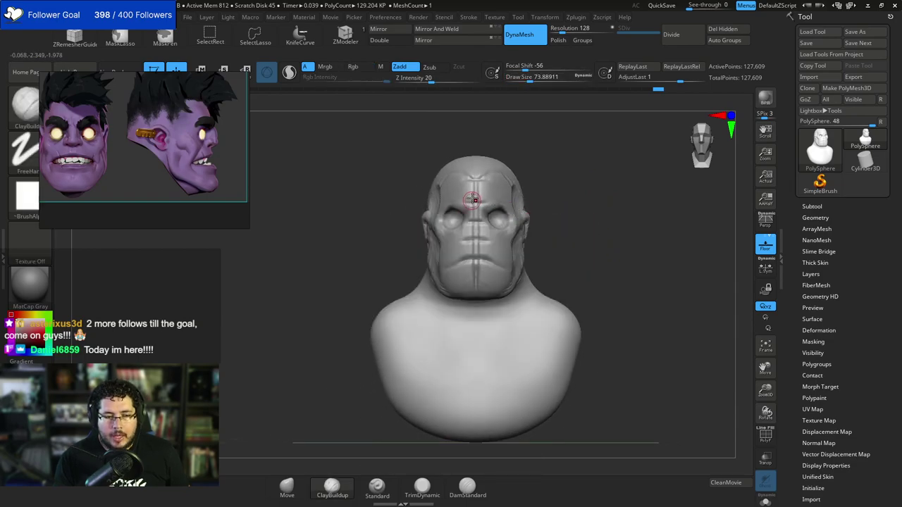
{"action": "key", "text": "space"}
{"action": "mouse_move", "coordinate": [498, 217]}
{"action": "left_mouse_down"}
{"action": "mouse_move", "coordinate": [497, 203]}
{"action": "mouse_move", "coordinate": [495, 217]}
{"action": "left_mouse_up"}
{"action": "key", "text": "space"}
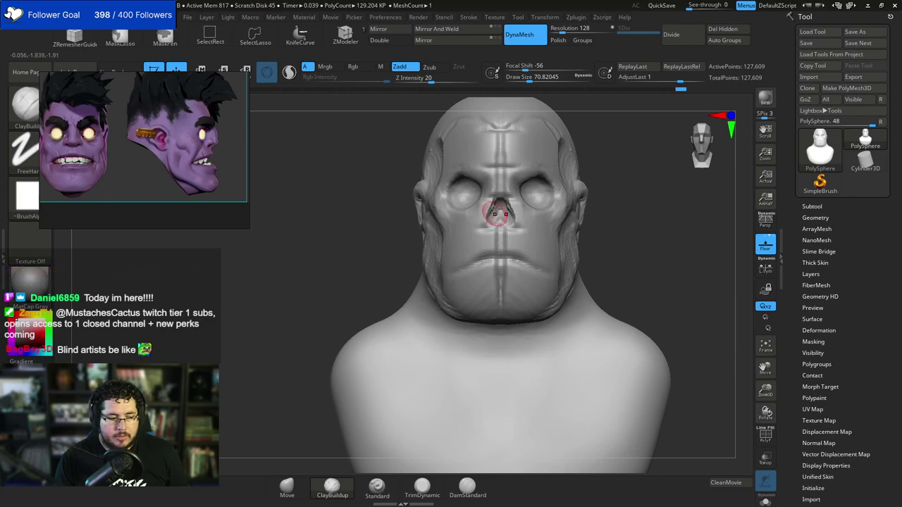
{"action": "left_click_drag", "start_coordinate": [497, 198], "coordinate": [489, 223]}
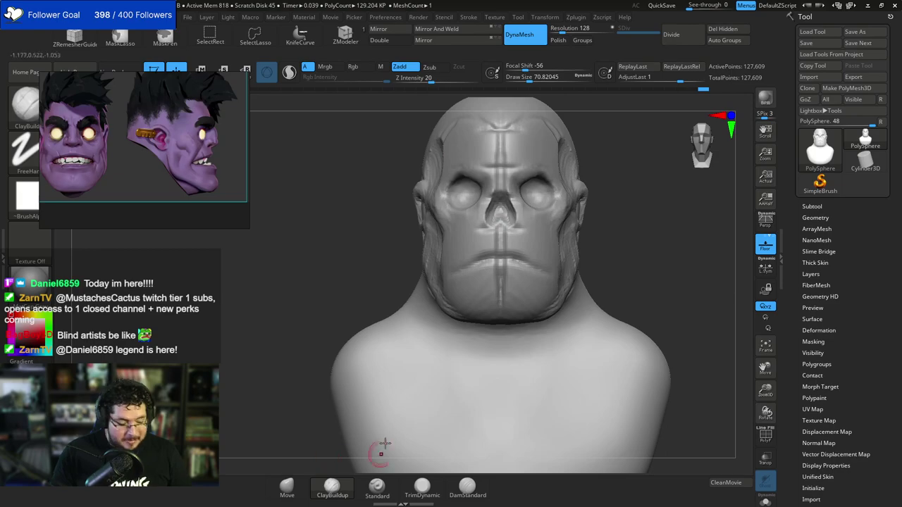
Switch to the Chrome window with the Dr. Mundo image results and search Google Images for "artista barro ciego".
{"action": "key", "text": "super"}
{"action": "mouse_move", "coordinate": [441, 497]}
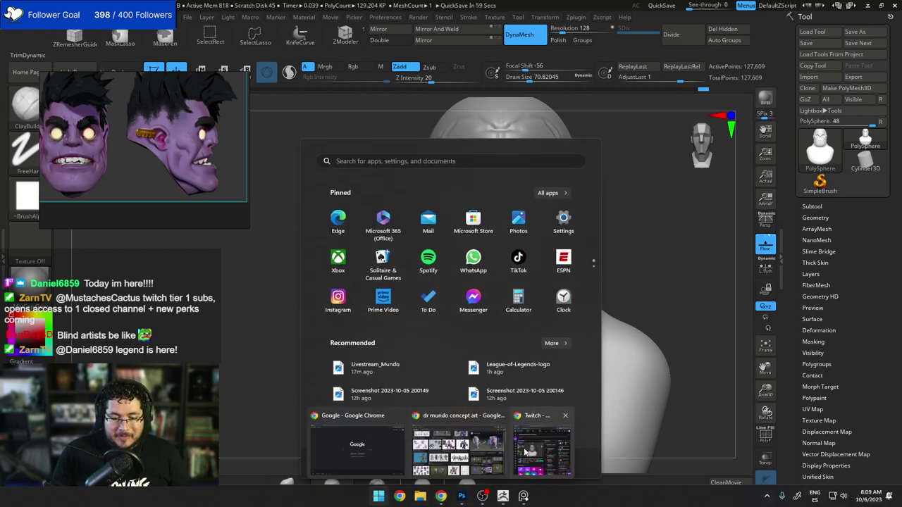
{"action": "left_click", "coordinate": [489, 459]}
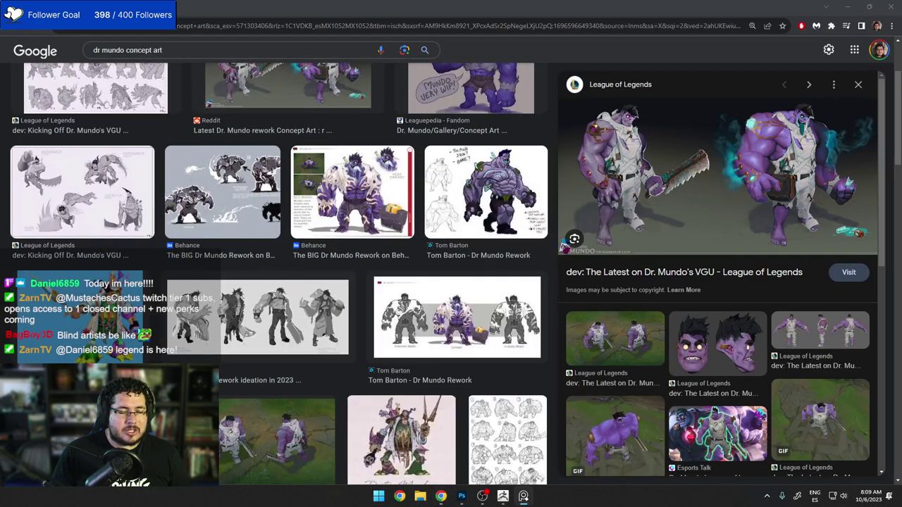
{"action": "left_click", "coordinate": [210, 53]}
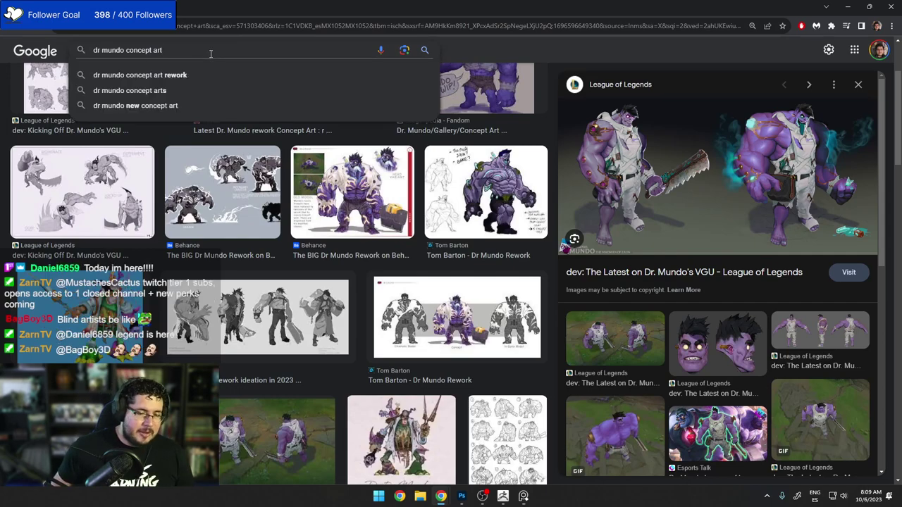
{"action": "key", "text": "ctrl+a"}
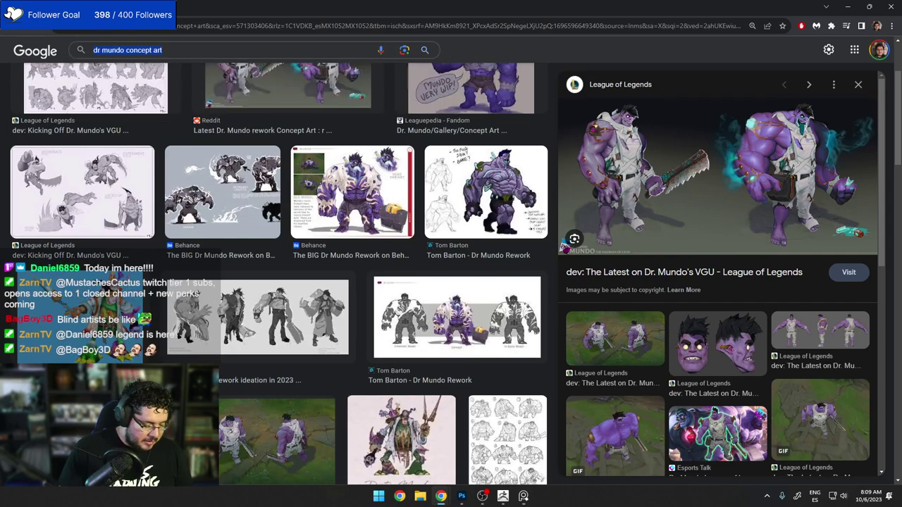
{"action": "type", "text": "clay"}
{"action": "key", "text": "BackSpace"}
{"action": "key", "text": "BackSpace"}
{"action": "key", "text": "BackSpace"}
{"action": "key", "text": "BackSpace"}
{"action": "type", "text": "artista barro cie"}
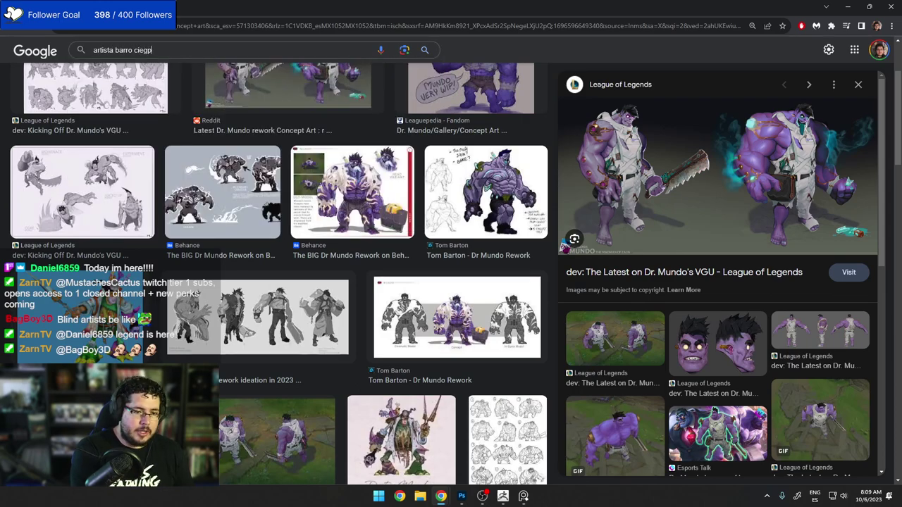
{"action": "type", "text": "go"}
{"action": "key", "text": "Return"}
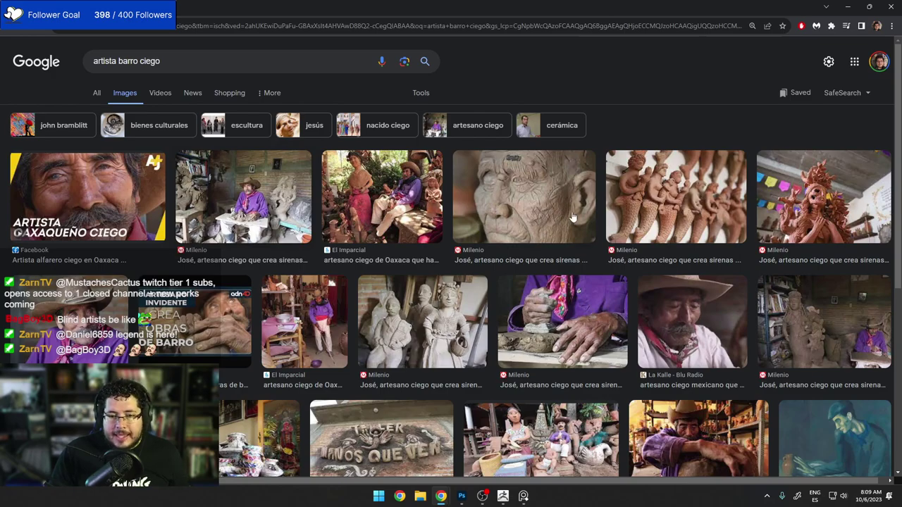
Examine the blind artisan's clay sculptures, enlarging the workshop photo and the standing clay figures among the image results.
{"action": "left_click", "coordinate": [258, 224]}
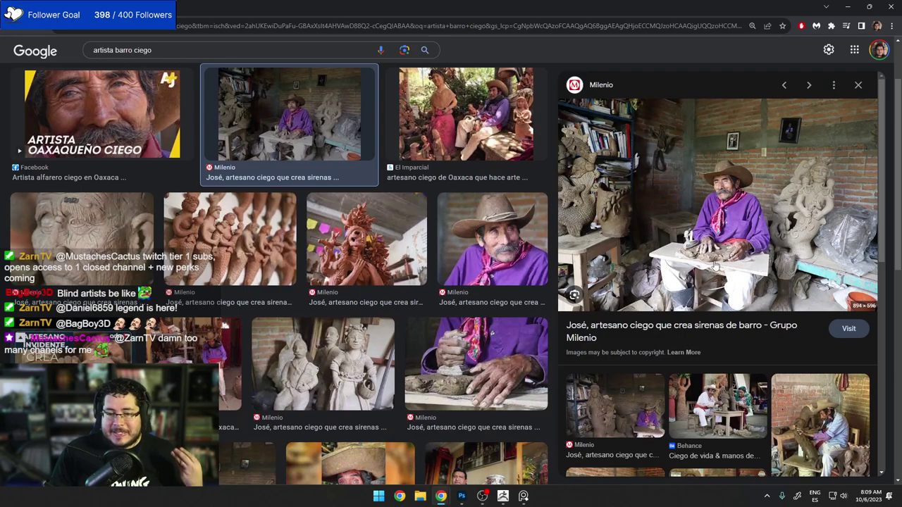
{"action": "left_click", "coordinate": [332, 379]}
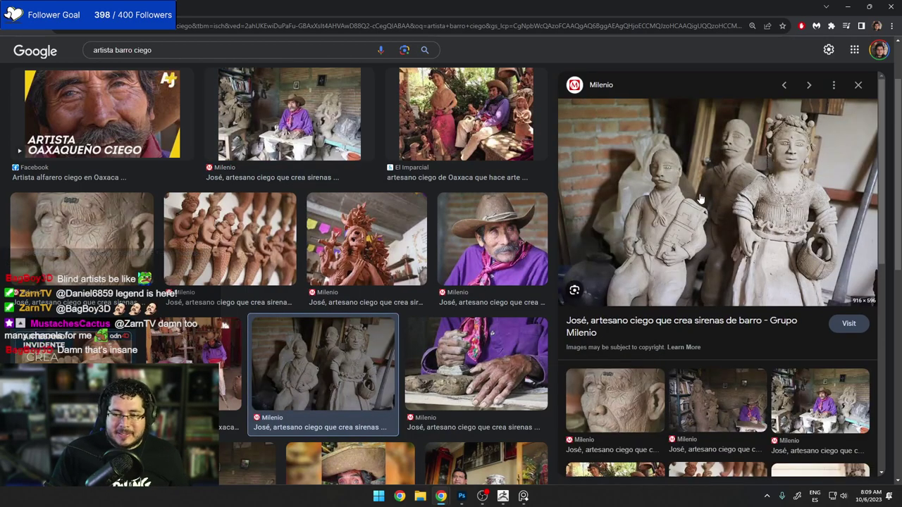
{"action": "scroll", "coordinate": [286, 223], "scroll_direction": "down", "scroll_amount": 4}
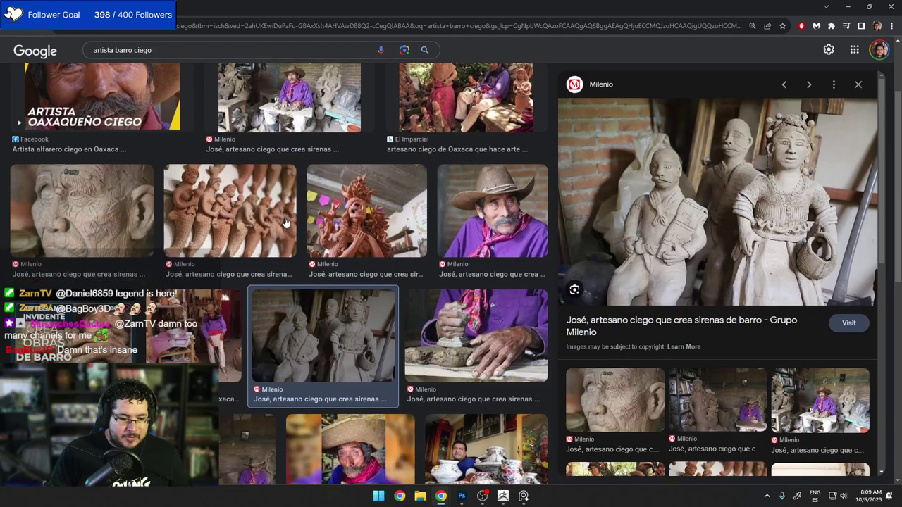
{"action": "scroll", "coordinate": [285, 223], "scroll_direction": "down", "scroll_amount": 3}
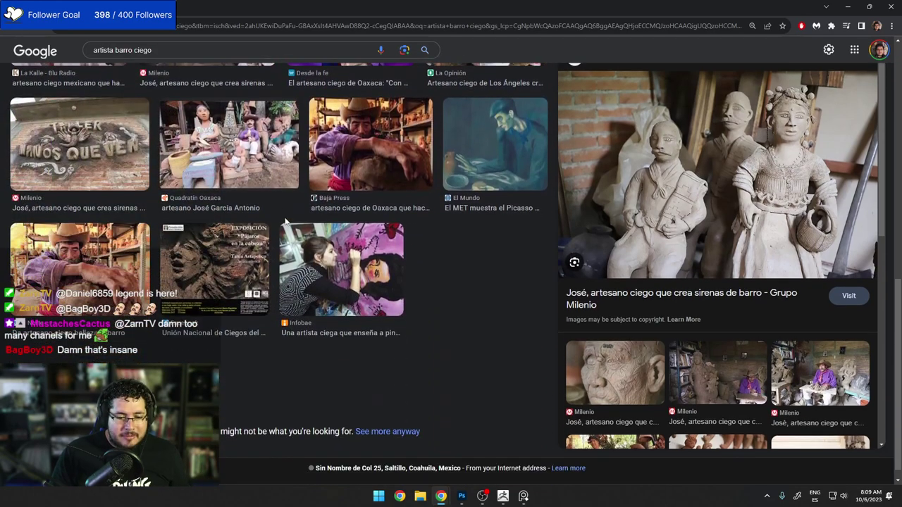
{"action": "scroll", "coordinate": [285, 223], "scroll_direction": "up", "scroll_amount": 4}
{"action": "scroll", "coordinate": [285, 223], "scroll_direction": "up", "scroll_amount": 4}
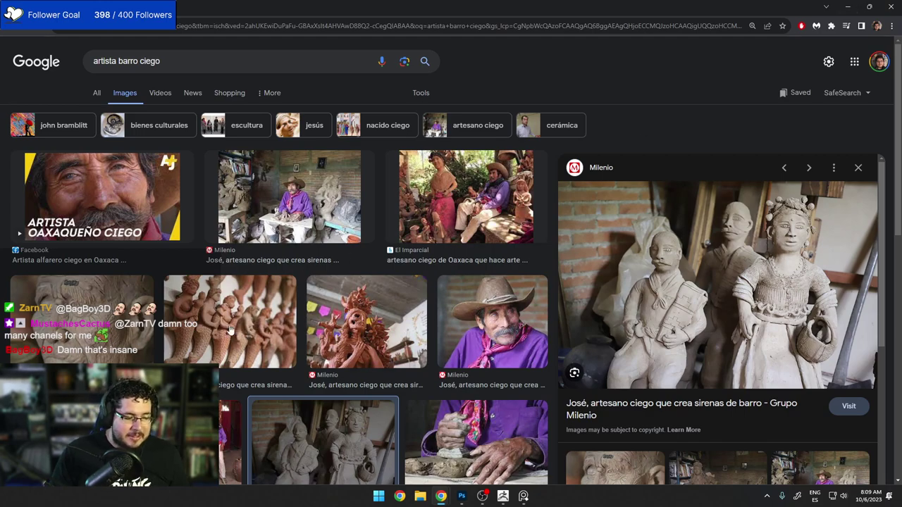
{"action": "scroll", "coordinate": [423, 303], "scroll_direction": "down", "scroll_amount": 2}
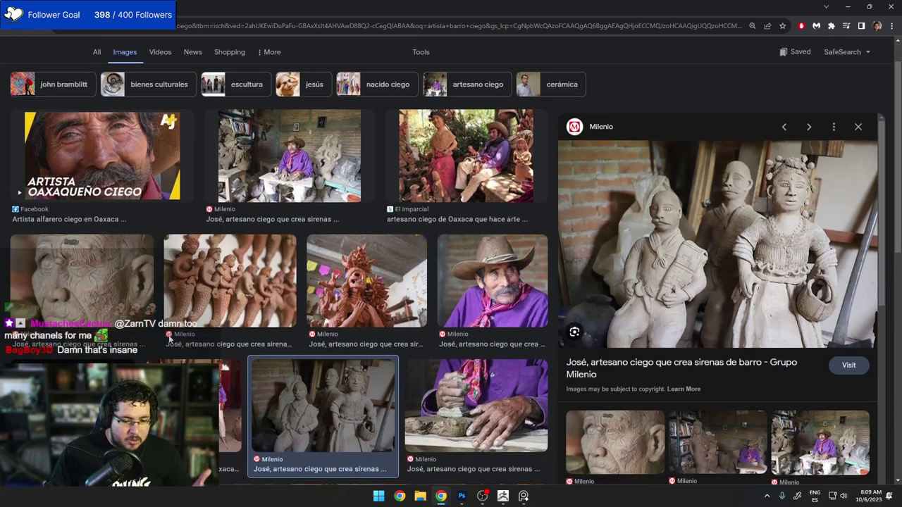
{"action": "scroll", "coordinate": [404, 285], "scroll_direction": "down", "scroll_amount": 3}
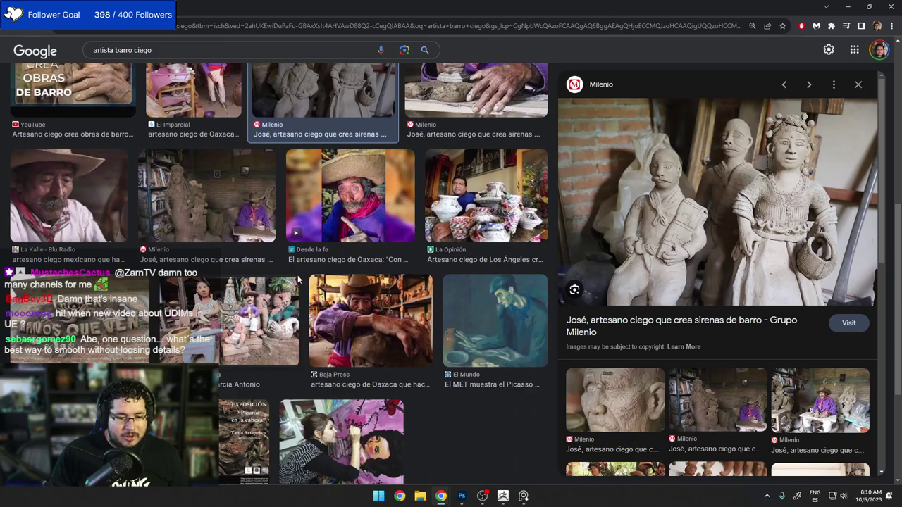
{"action": "scroll", "coordinate": [262, 318], "scroll_direction": "down", "scroll_amount": 1}
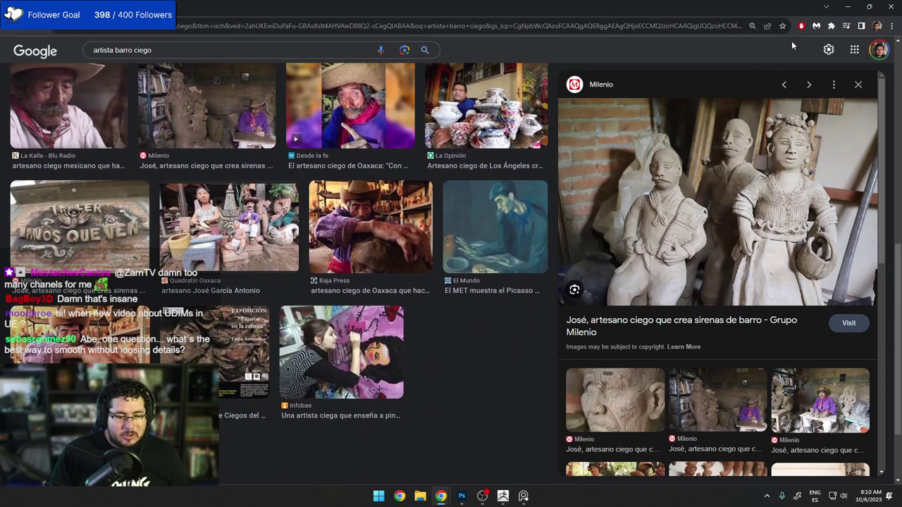
{"action": "scroll", "coordinate": [699, 287], "scroll_direction": "down", "scroll_amount": 2}
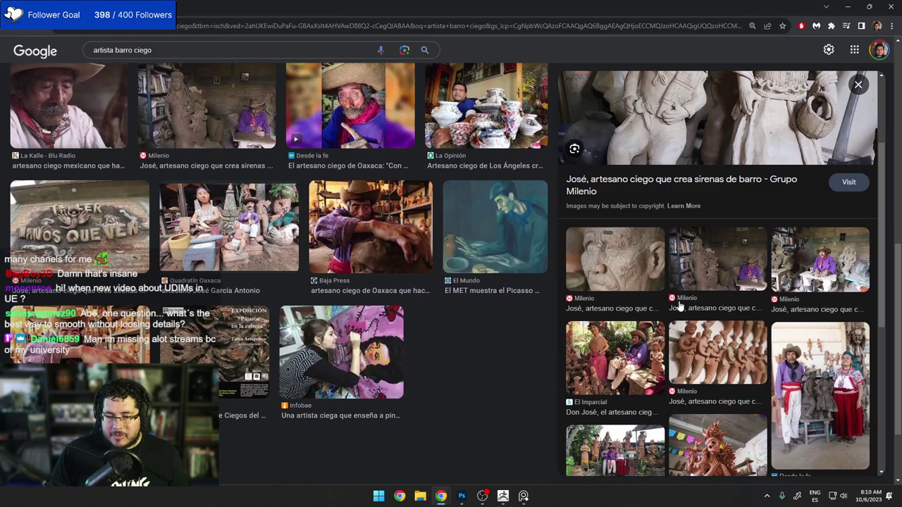
Return to ZBrush and flatten the cheekbone beside the eye socket with the TrimDynamic brush at a draw size of about 80.
{"action": "left_click", "coordinate": [848, 6]}
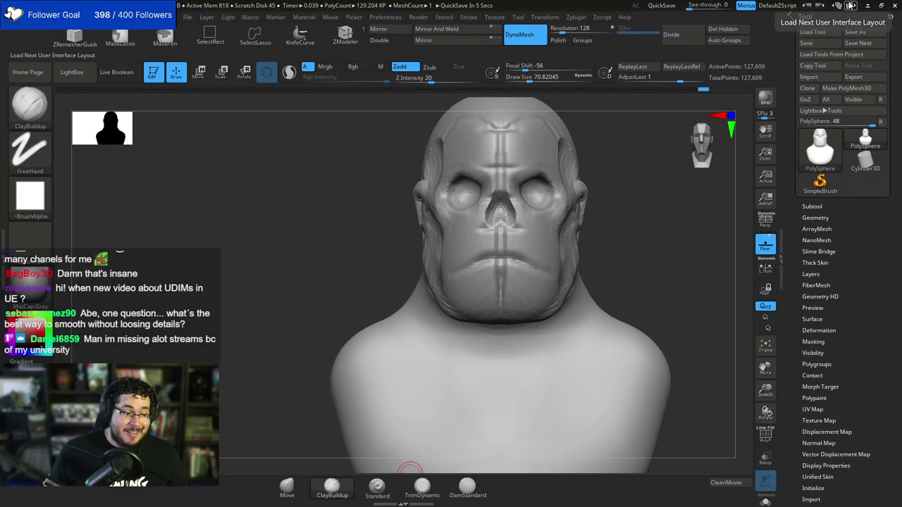
{"action": "mouse_move", "coordinate": [372, 202]}
{"action": "left_mouse_down"}
{"action": "mouse_move", "coordinate": [332, 264]}
{"action": "mouse_move", "coordinate": [332, 244]}
{"action": "left_mouse_up"}
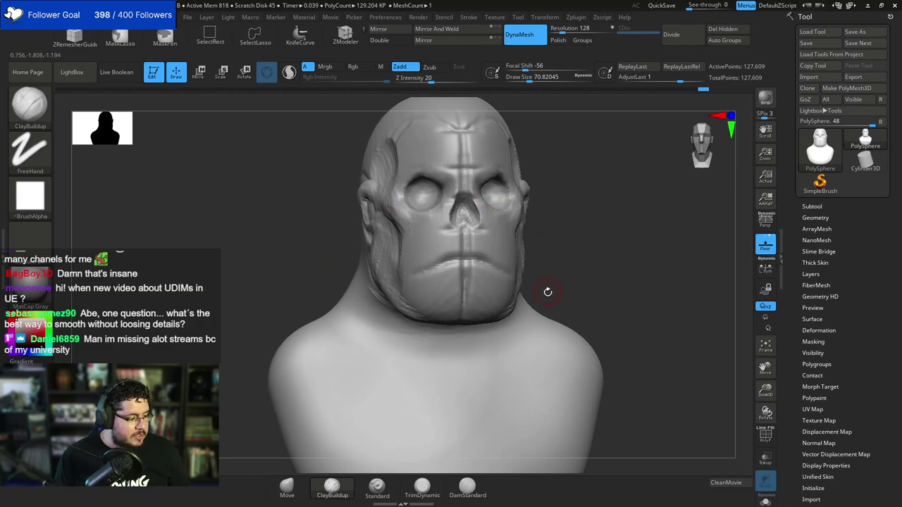
{"action": "mouse_move", "coordinate": [586, 284]}
{"action": "left_mouse_down", "text": "alt"}
{"action": "mouse_move", "coordinate": [538, 300]}
{"action": "mouse_move", "coordinate": [582, 272]}
{"action": "left_mouse_up", "text": "alt"}
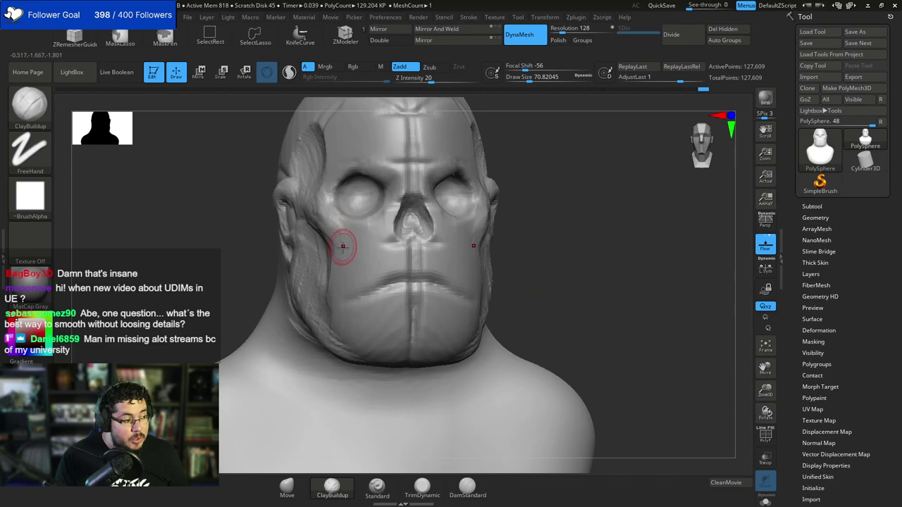
{"action": "key", "text": "b"}
{"action": "key", "text": "t"}
{"action": "key", "text": "d"}
{"action": "key", "text": "space"}
{"action": "left_click_drag", "start_coordinate": [326, 212], "coordinate": [329, 210]}
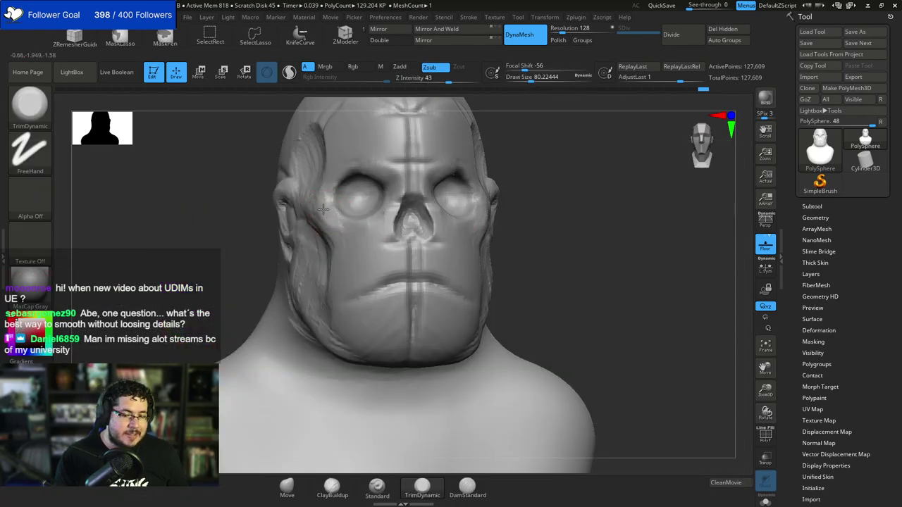
{"action": "left_click_drag", "start_coordinate": [563, 204], "coordinate": [471, 216]}
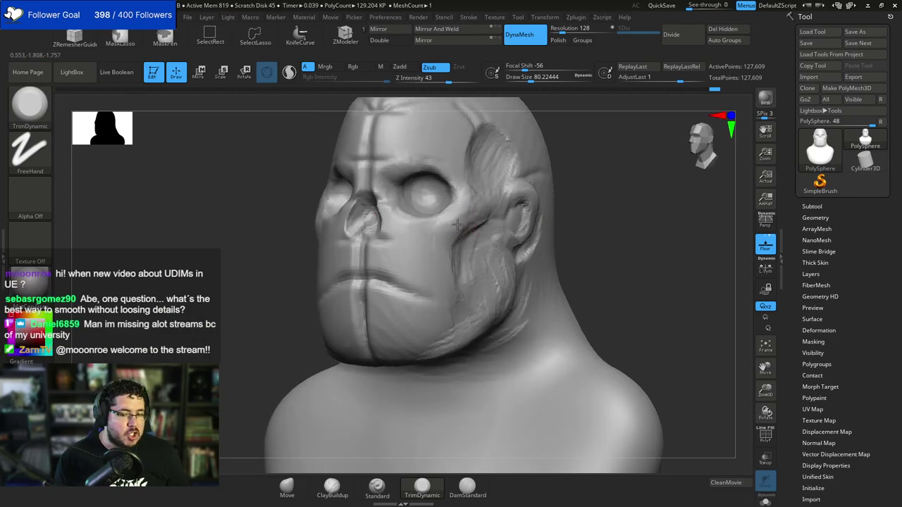
Undo the smoothing on the jaw muscle below the ear and flatten its surface with TrimDynamic at a draw size of about 120.
{"action": "mouse_move", "coordinate": [603, 230]}
{"action": "left_mouse_down", "text": "alt"}
{"action": "mouse_move", "coordinate": [596, 185]}
{"action": "mouse_move", "coordinate": [546, 208]}
{"action": "left_mouse_up", "text": "alt"}
{"action": "key", "text": "space"}
{"action": "left_click_drag", "start_coordinate": [479, 216], "coordinate": [478, 208]}
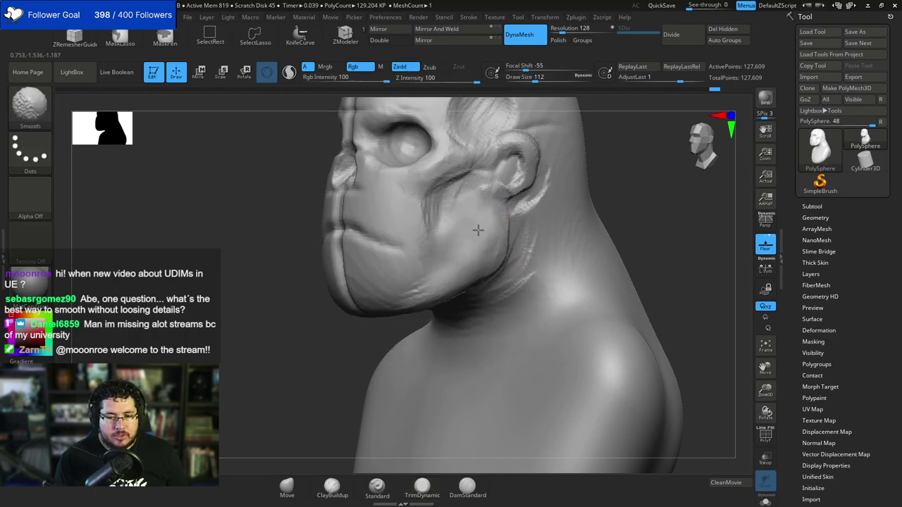
{"action": "key", "text": "ctrl+z"}
{"action": "left_click_drag", "start_coordinate": [471, 217], "coordinate": [486, 251]}
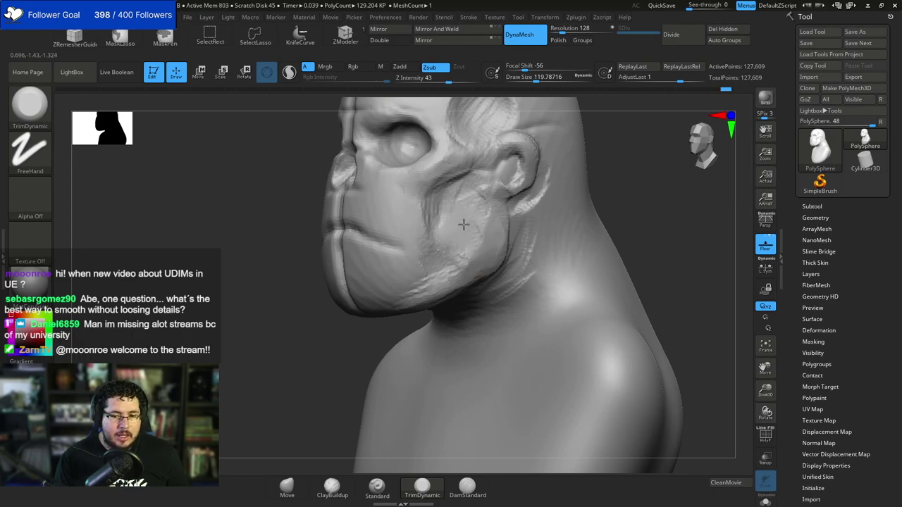
{"action": "left_click_drag", "start_coordinate": [473, 212], "coordinate": [482, 241]}
{"action": "left_click_drag", "start_coordinate": [483, 197], "coordinate": [468, 246]}
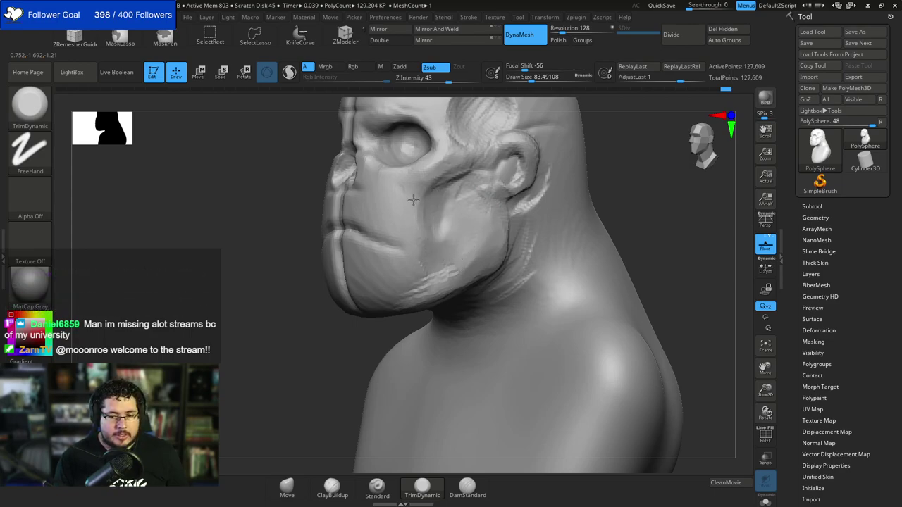
Trim the lower jawline and jaw corner into cleaner planes with TrimDynamic at a draw size of about 83.
{"action": "mouse_move", "coordinate": [419, 285]}
{"action": "left_mouse_down"}
{"action": "mouse_move", "coordinate": [420, 294]}
{"action": "mouse_move", "coordinate": [439, 276]}
{"action": "left_mouse_up"}
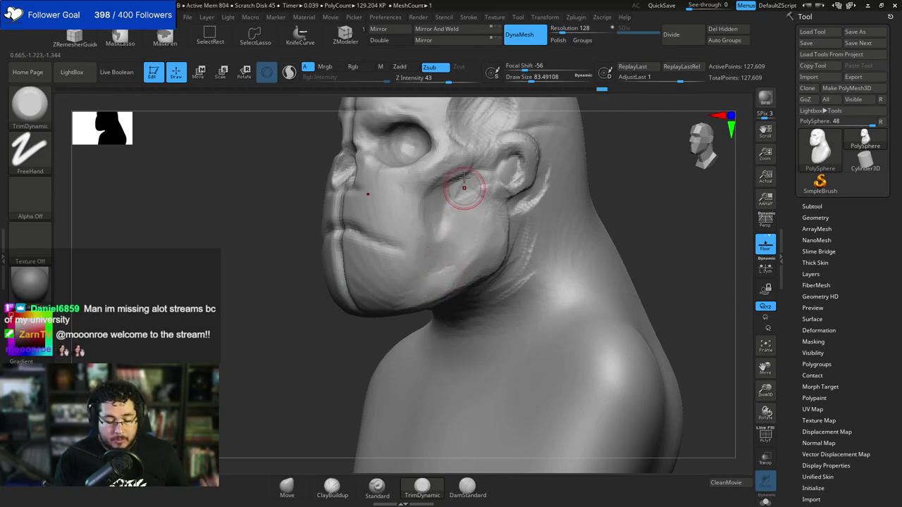
{"action": "right_click_drag", "start_coordinate": [487, 248], "coordinate": [477, 238]}
{"action": "left_click_drag", "start_coordinate": [473, 258], "coordinate": [444, 290]}
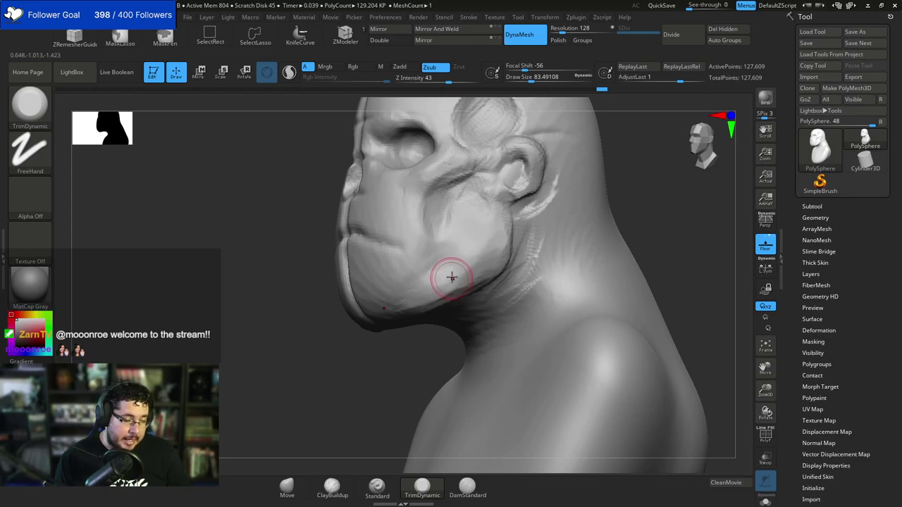
{"action": "right_click_drag", "start_coordinate": [593, 169], "coordinate": [566, 187]}
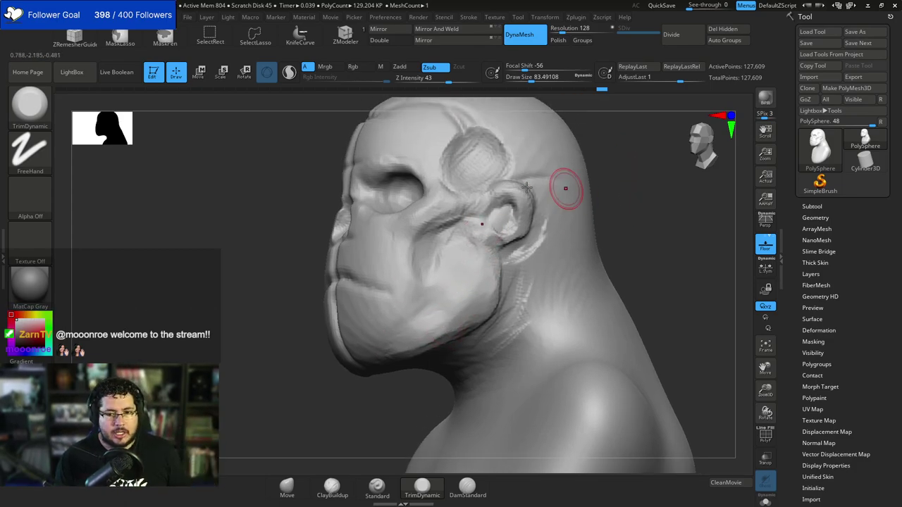
{"action": "mouse_move", "coordinate": [478, 171]}
{"action": "right_mouse_down"}
{"action": "mouse_move", "coordinate": [455, 190]}
{"action": "mouse_move", "coordinate": [624, 157]}
{"action": "mouse_move", "coordinate": [500, 189]}
{"action": "right_mouse_up"}
{"action": "right_click_drag", "start_coordinate": [534, 150], "coordinate": [523, 189], "text": "alt"}
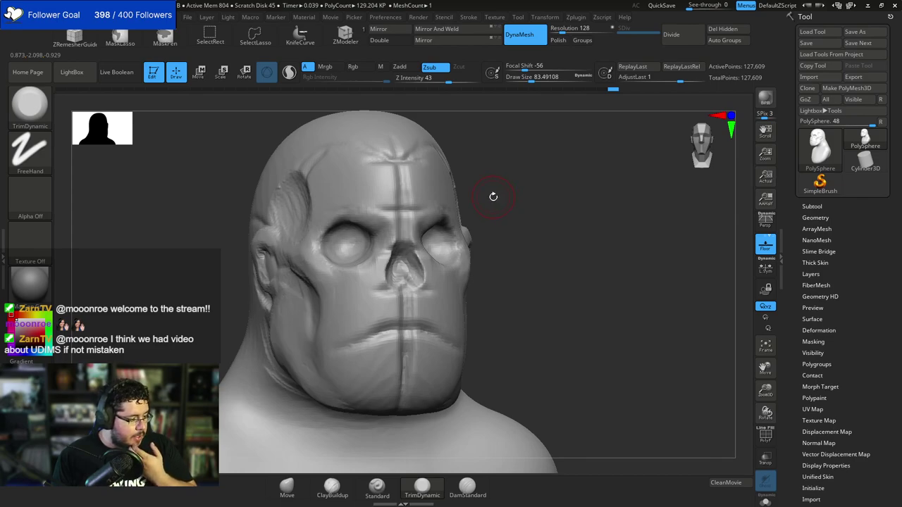
Build up the brow ridge above the eye sockets with ClayBuildup at a draw size of about 59.
{"action": "mouse_move", "coordinate": [515, 214]}
{"action": "right_mouse_down"}
{"action": "mouse_move", "coordinate": [513, 231]}
{"action": "mouse_move", "coordinate": [487, 218]}
{"action": "right_mouse_up"}
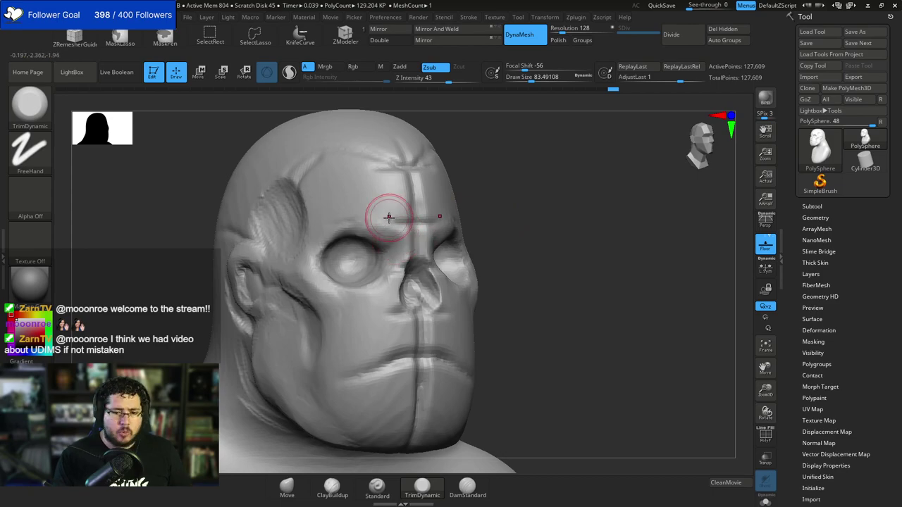
{"action": "key", "text": "b"}
{"action": "key", "text": "c"}
{"action": "key", "text": "b"}
{"action": "key", "text": "space"}
{"action": "left_click_drag", "start_coordinate": [363, 240], "coordinate": [357, 240]}
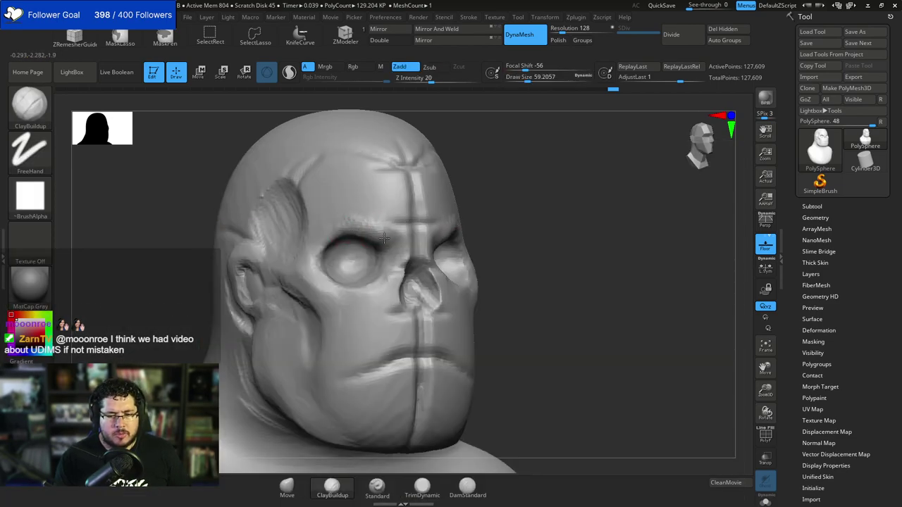
Clear the stray duplicate of the bust from the canvas, keeping only the editable model.
{"action": "right_click_drag", "start_coordinate": [506, 240], "coordinate": [473, 177], "text": "alt"}
{"action": "mouse_move", "coordinate": [538, 221]}
{"action": "right_mouse_down", "text": "ctrl"}
{"action": "mouse_move", "coordinate": [531, 207]}
{"action": "mouse_move", "coordinate": [523, 223]}
{"action": "mouse_move", "coordinate": [564, 228]}
{"action": "mouse_move", "coordinate": [560, 222]}
{"action": "mouse_move", "coordinate": [531, 247]}
{"action": "mouse_move", "coordinate": [530, 235]}
{"action": "mouse_move", "coordinate": [521, 254]}
{"action": "mouse_move", "coordinate": [502, 254]}
{"action": "mouse_move", "coordinate": [725, 251]}
{"action": "right_mouse_up", "text": "ctrl"}
{"action": "right_click_drag", "start_coordinate": [726, 252], "coordinate": [655, 264]}
{"action": "right_click_drag", "start_coordinate": [669, 223], "coordinate": [608, 219], "text": "alt"}
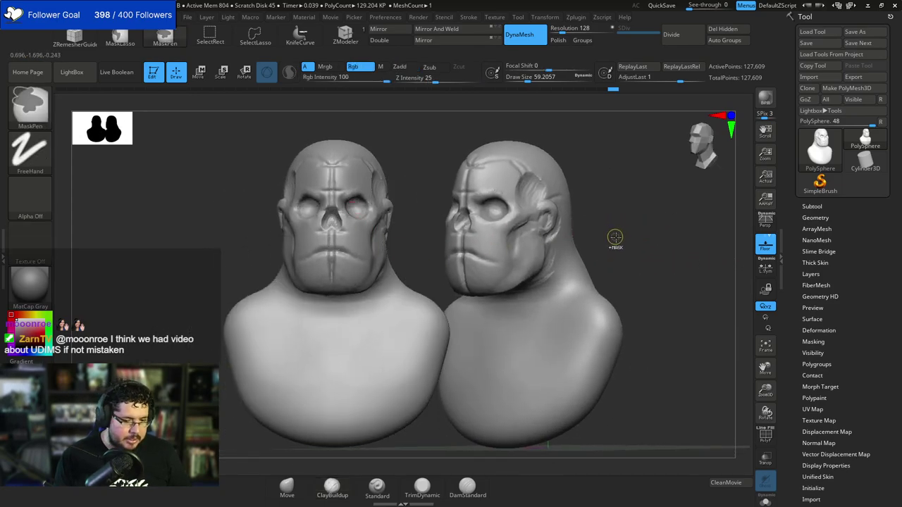
{"action": "key", "text": "ctrl+n"}
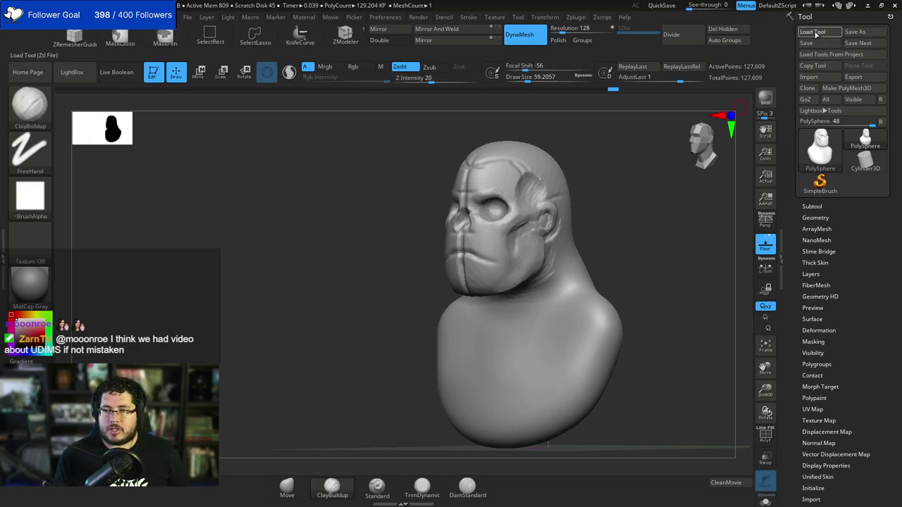
Save the bust as a ZTool named mundo001 on the Desktop.
{"action": "left_click", "coordinate": [812, 32]}
{"action": "left_click", "coordinate": [623, 76]}
{"action": "left_click", "coordinate": [855, 32]}
{"action": "type", "text": "munmdo001"}
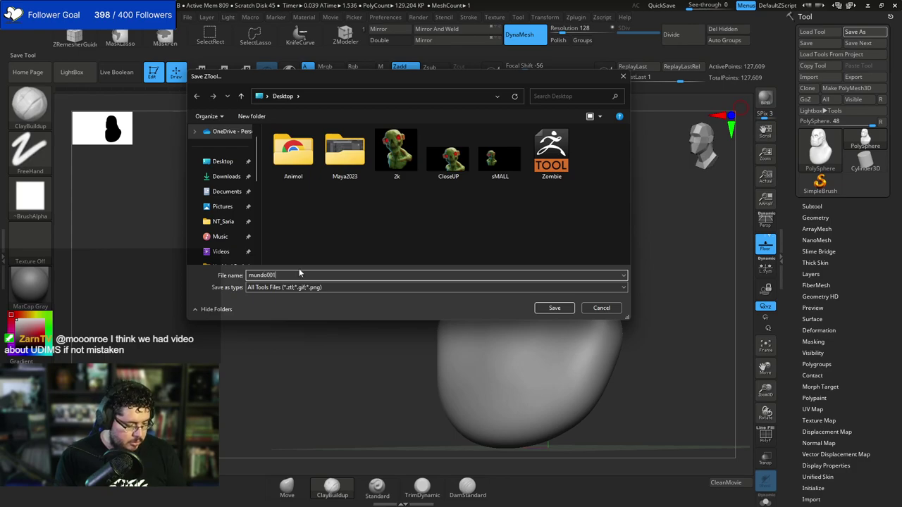
{"action": "key", "text": "Return"}
Bring the Dr. Mundo reference image beside the model and enlarge it on the front view of his face.
{"action": "left_click_drag", "start_coordinate": [312, 316], "coordinate": [504, 186]}
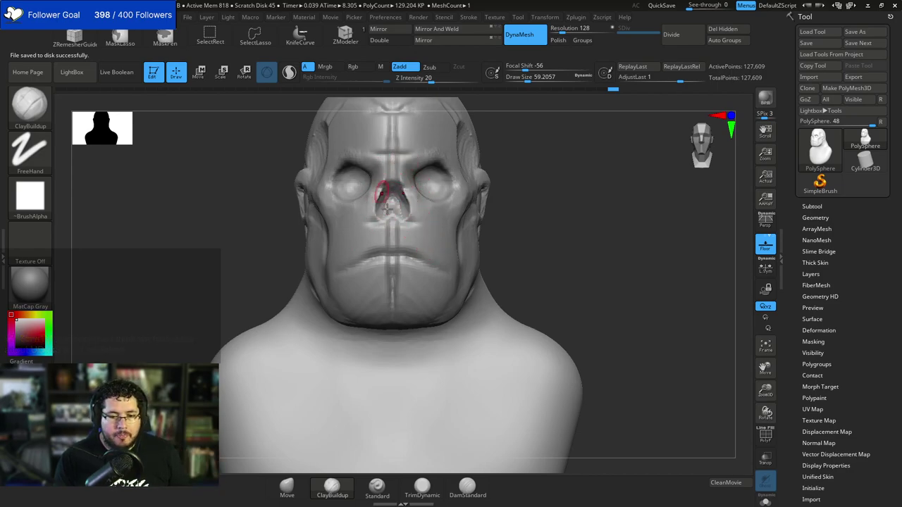
{"action": "left_click_drag", "start_coordinate": [521, 205], "coordinate": [513, 224]}
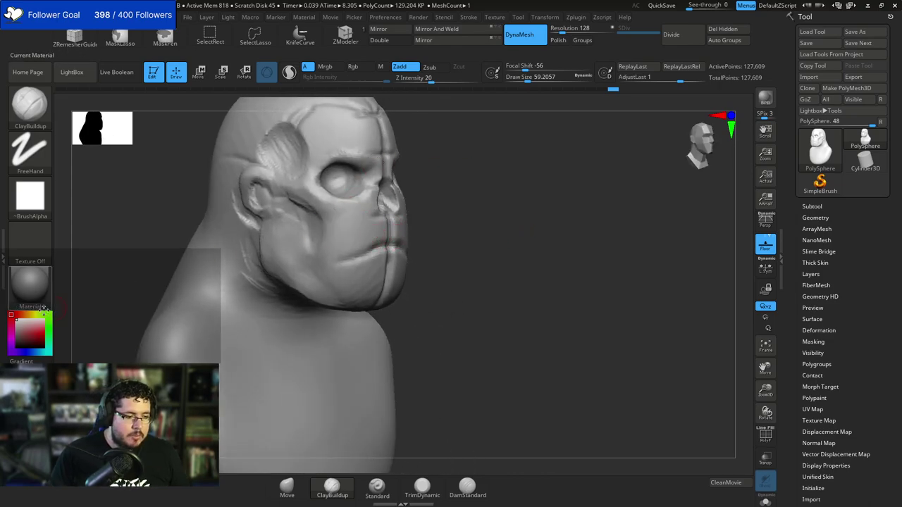
{"action": "right_click_drag", "start_coordinate": [1, 92], "coordinate": [151, 97]}
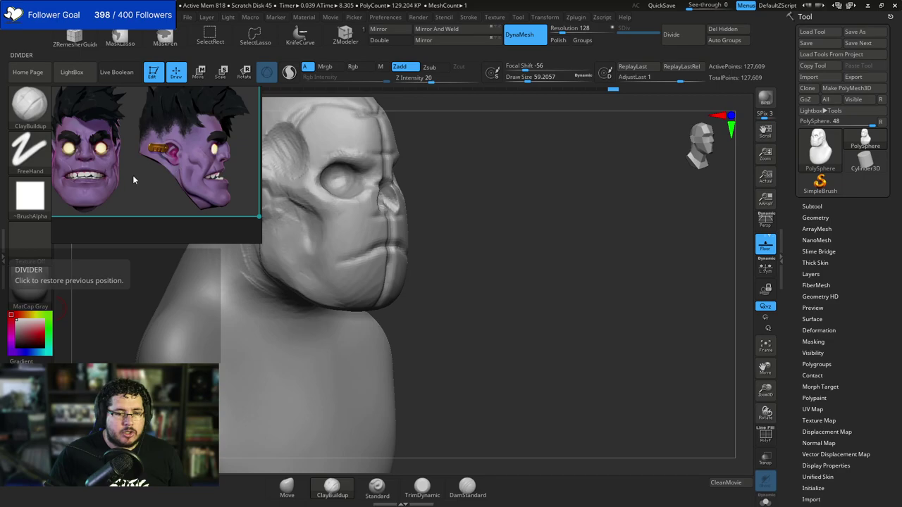
{"action": "scroll", "coordinate": [133, 178], "scroll_direction": "up", "scroll_amount": 4}
{"action": "scroll", "coordinate": [169, 156], "scroll_direction": "down", "scroll_amount": 3}
{"action": "middle_click_drag", "start_coordinate": [84, 163], "coordinate": [156, 158]}
{"action": "scroll", "coordinate": [134, 172], "scroll_direction": "up", "scroll_amount": 3}
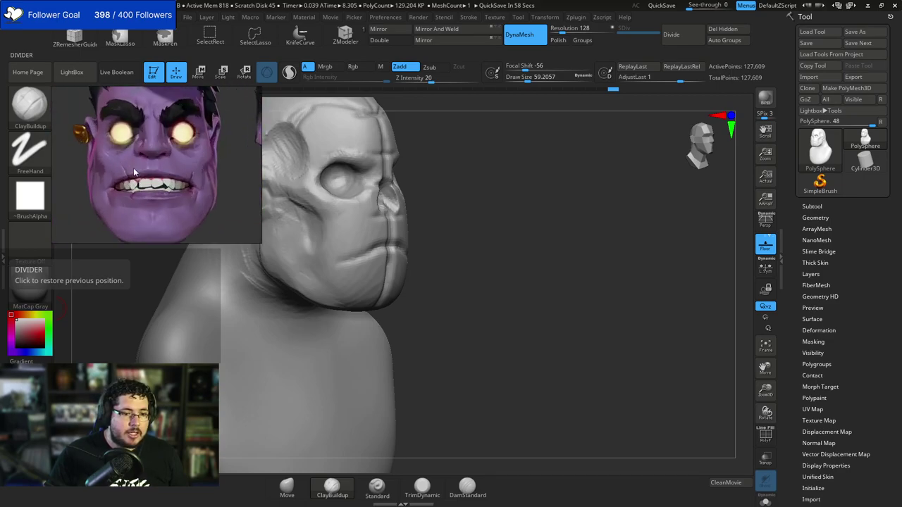
Reshape the head and jaw silhouette with the Move brush at a draw size of about 262, following the reference.
{"action": "mouse_move", "coordinate": [489, 253]}
{"action": "left_mouse_down"}
{"action": "mouse_move", "coordinate": [462, 212]}
{"action": "mouse_move", "coordinate": [469, 177]}
{"action": "mouse_move", "coordinate": [459, 185]}
{"action": "mouse_move", "coordinate": [492, 231]}
{"action": "mouse_move", "coordinate": [476, 238]}
{"action": "mouse_move", "coordinate": [496, 200]}
{"action": "left_mouse_up"}
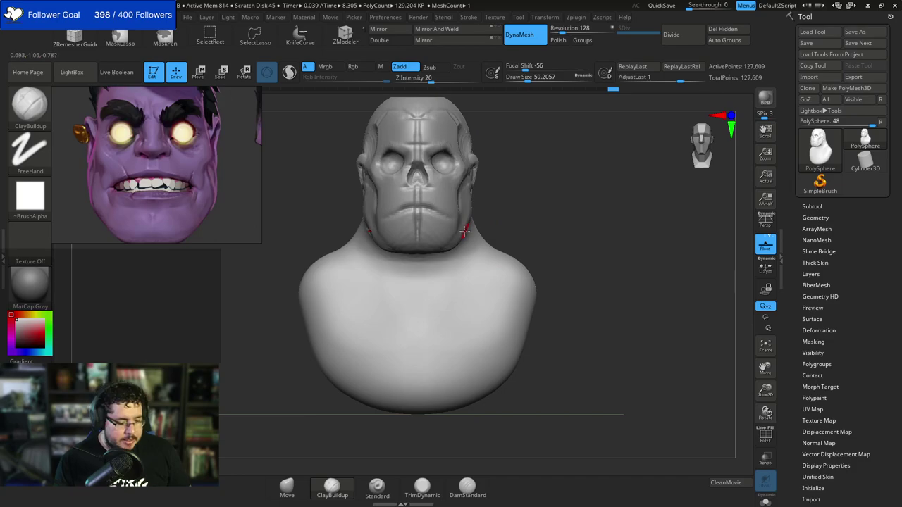
{"action": "key", "text": "b"}
{"action": "key", "text": "m"}
{"action": "key", "text": "v"}
{"action": "key", "text": "space"}
{"action": "left_click_drag", "start_coordinate": [518, 188], "coordinate": [495, 191]}
{"action": "key", "text": "space"}
{"action": "key", "text": "bracketright"}
{"action": "mouse_move", "coordinate": [543, 243]}
{"action": "left_mouse_down"}
{"action": "mouse_move", "coordinate": [402, 240]}
{"action": "mouse_move", "coordinate": [474, 237]}
{"action": "mouse_move", "coordinate": [501, 200]}
{"action": "left_mouse_up"}
{"action": "key", "text": "space"}
{"action": "key", "text": "bracketright"}
{"action": "key", "text": "space"}
{"action": "mouse_move", "coordinate": [438, 240]}
{"action": "left_mouse_down"}
{"action": "mouse_move", "coordinate": [440, 247]}
{"action": "mouse_move", "coordinate": [468, 211]}
{"action": "mouse_move", "coordinate": [440, 244]}
{"action": "left_mouse_up"}
{"action": "key", "text": "space"}
Reframe the reference image on Dr. Mundo's side profile to compare it with the sculpt.
{"action": "scroll", "coordinate": [194, 149], "scroll_direction": "down", "scroll_amount": 3}
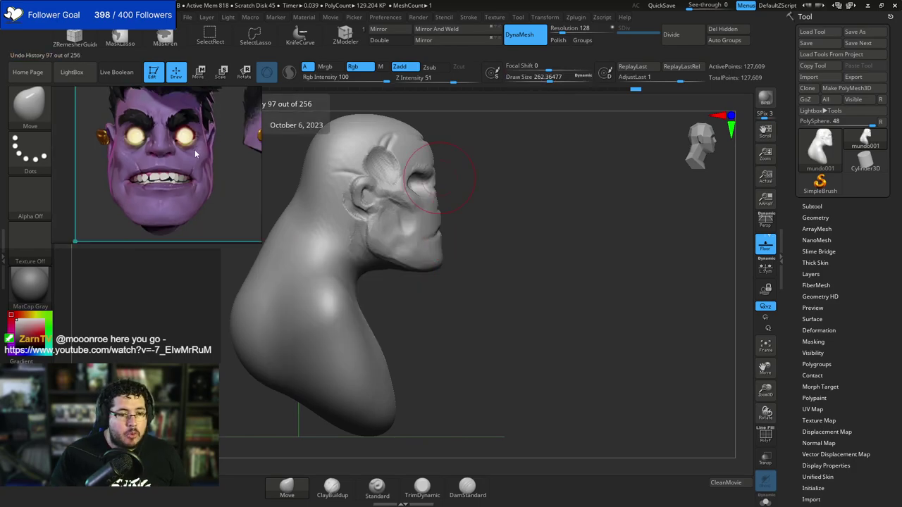
{"action": "middle_click_drag", "start_coordinate": [195, 149], "coordinate": [98, 161]}
{"action": "scroll", "coordinate": [100, 160], "scroll_direction": "down", "scroll_amount": 3}
{"action": "middle_click_drag", "start_coordinate": [203, 192], "coordinate": [194, 208]}
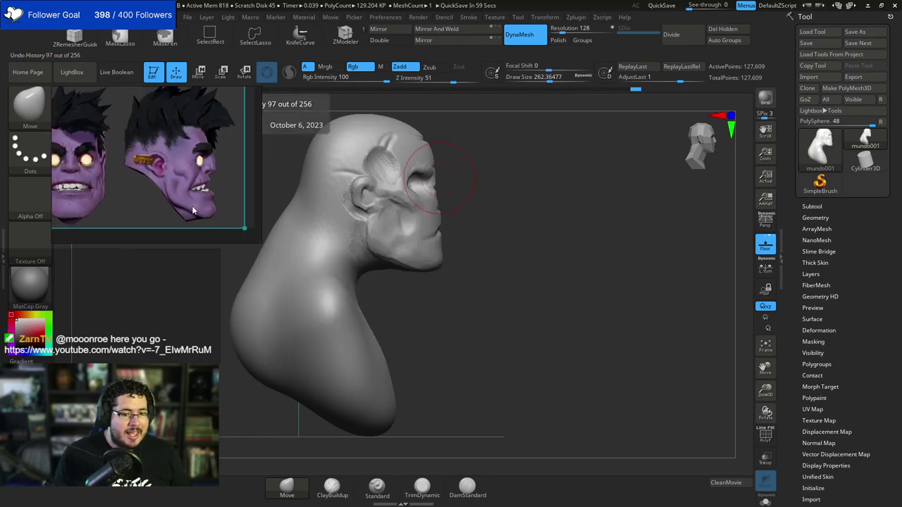
Adjust the front of the face with the Move brush at a draw size of about 167, following the profile reference.
{"action": "left_click_drag", "start_coordinate": [454, 192], "coordinate": [500, 185], "text": "alt"}
{"action": "key", "text": "space"}
{"action": "left_click_drag", "start_coordinate": [466, 217], "coordinate": [455, 217]}
{"action": "mouse_move", "coordinate": [492, 179]}
{"action": "left_mouse_down"}
{"action": "mouse_move", "coordinate": [479, 177]}
{"action": "mouse_move", "coordinate": [489, 188]}
{"action": "mouse_move", "coordinate": [475, 195]}
{"action": "left_mouse_up"}
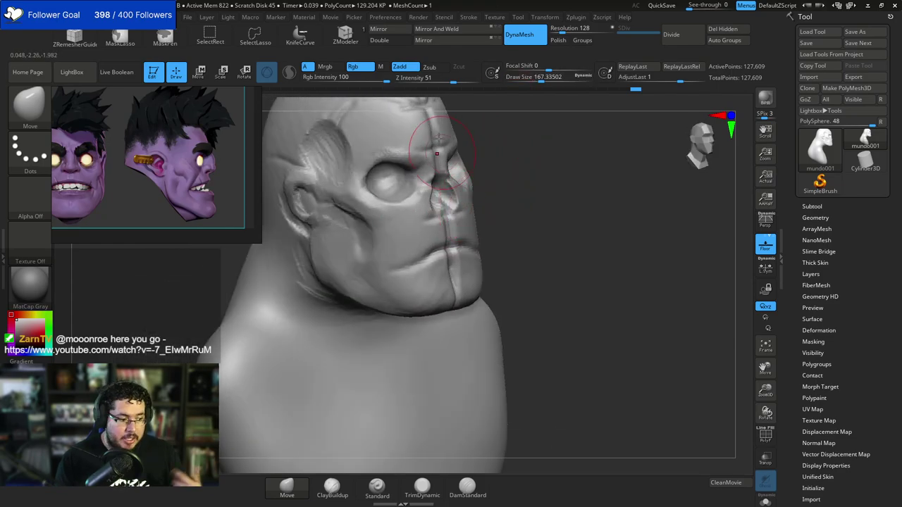
Fill the nasal cavity with the ClayBuildup brush at a draw size of about 101.
{"action": "key", "text": "b"}
{"action": "key", "text": "b"}
{"action": "key", "text": "space"}
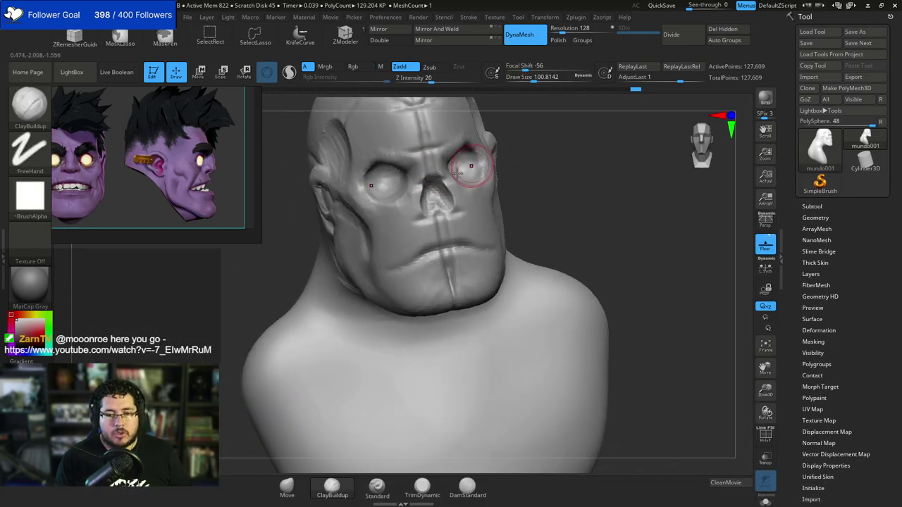
{"action": "left_click_drag", "start_coordinate": [433, 198], "coordinate": [435, 182]}
{"action": "mouse_move", "coordinate": [433, 194]}
{"action": "left_mouse_down"}
{"action": "mouse_move", "coordinate": [435, 203]}
{"action": "mouse_move", "coordinate": [427, 192]}
{"action": "left_mouse_up"}
Raise the DynaMesh resolution to 224 and remesh the bust.
{"action": "left_click_drag", "start_coordinate": [556, 151], "coordinate": [581, 176], "text": "ctrl"}
{"action": "left_click_drag", "start_coordinate": [442, 194], "coordinate": [431, 208]}
{"action": "left_click_drag", "start_coordinate": [561, 30], "coordinate": [565, 29]}
{"action": "mouse_move", "coordinate": [545, 174]}
{"action": "left_mouse_down"}
{"action": "mouse_move", "coordinate": [559, 165]}
{"action": "mouse_move", "coordinate": [536, 185]}
{"action": "mouse_move", "coordinate": [527, 162]}
{"action": "mouse_move", "coordinate": [470, 177]}
{"action": "left_mouse_up"}
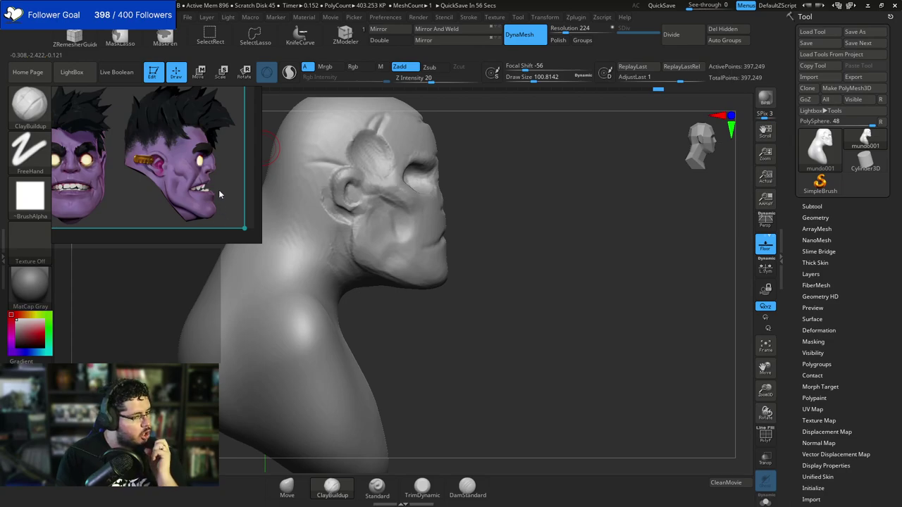
Build up the nose bridge and tip with the ClayBuildup brush at a draw size of about 101.
{"action": "mouse_move", "coordinate": [483, 201]}
{"action": "left_mouse_down"}
{"action": "mouse_move", "coordinate": [462, 201]}
{"action": "mouse_move", "coordinate": [475, 181]}
{"action": "mouse_move", "coordinate": [428, 178]}
{"action": "left_mouse_up"}
{"action": "key", "text": "b"}
{"action": "key", "text": "c"}
{"action": "key", "text": "b"}
{"action": "key", "text": "s"}
{"action": "key", "text": "s"}
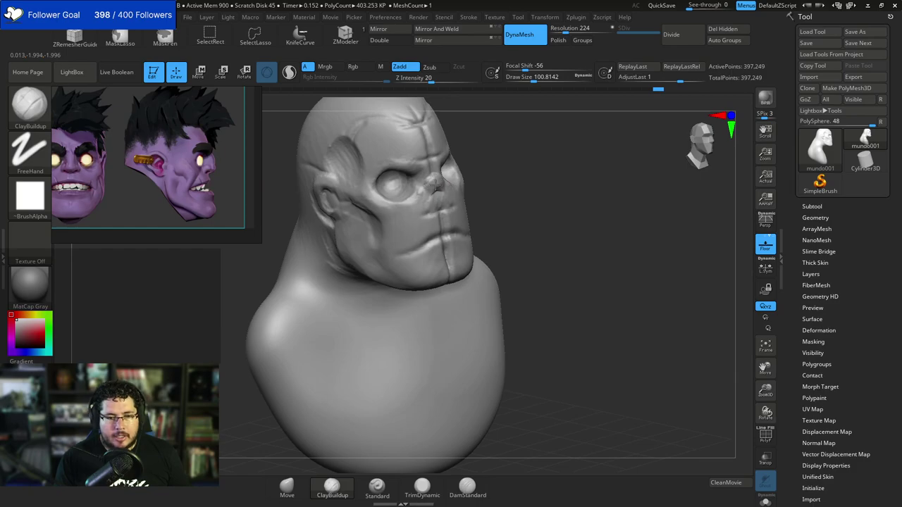
{"action": "left_click_drag", "start_coordinate": [429, 178], "coordinate": [429, 209]}
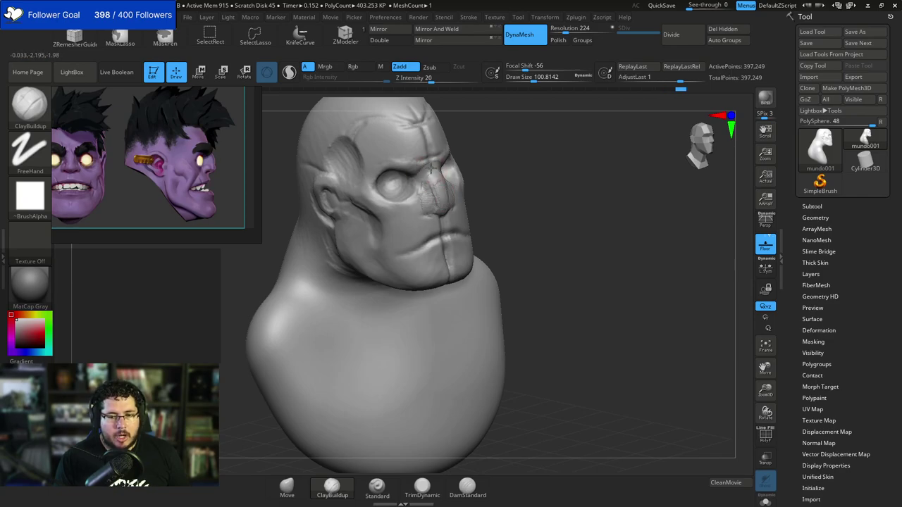
{"action": "right_click_drag", "start_coordinate": [437, 180], "coordinate": [452, 182]}
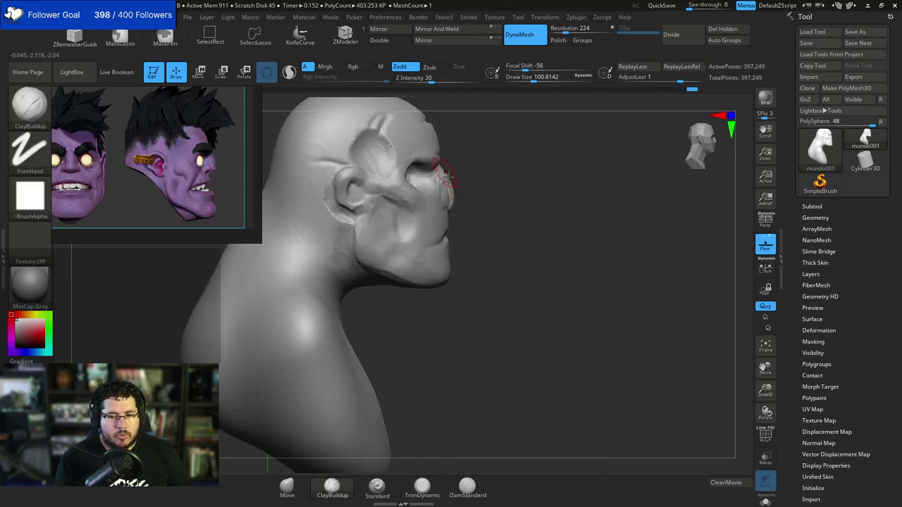
Adjust the nose and mouth profile with the Move brush, using draw sizes of about 90 and 177.
{"action": "key", "text": "b"}
{"action": "key", "text": "m"}
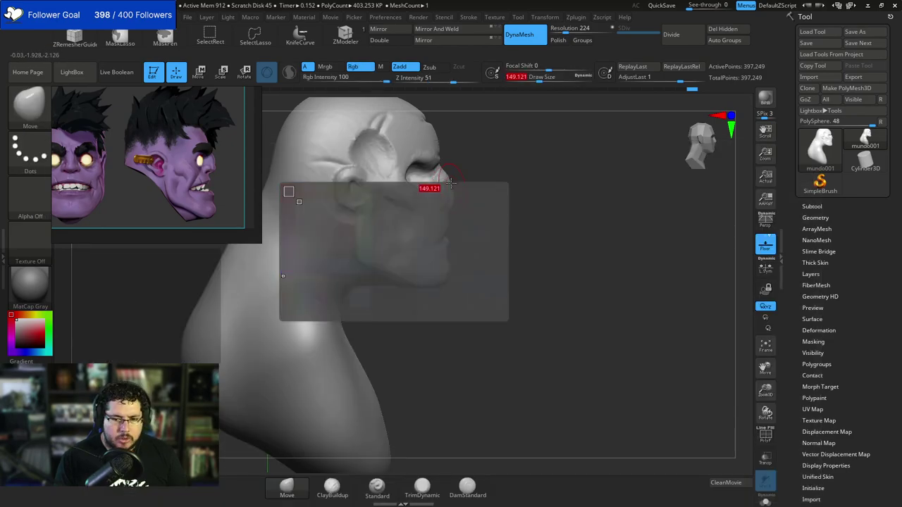
{"action": "key", "text": "v"}
{"action": "key", "text": "space"}
{"action": "left_click_drag", "start_coordinate": [457, 200], "coordinate": [455, 204]}
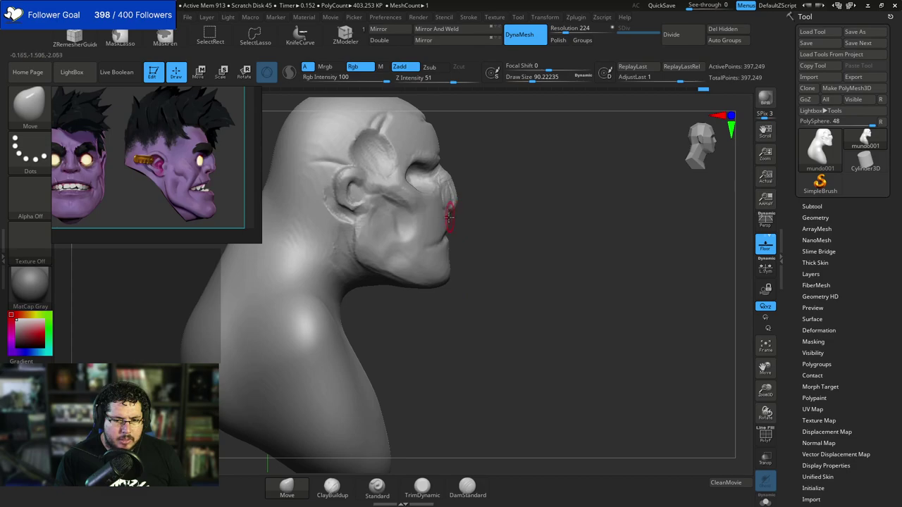
{"action": "key", "text": "bracketright"}
{"action": "key", "text": "bracketright"}
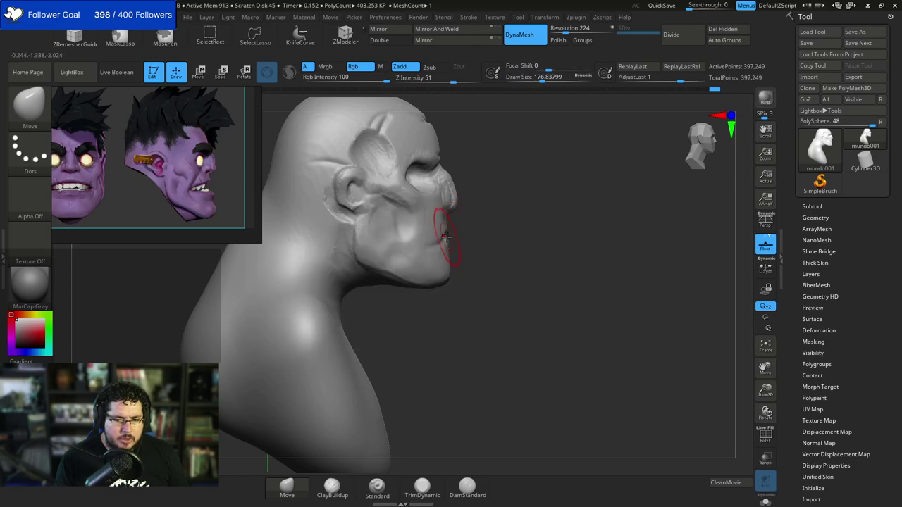
Carve the mouth line in profile with the DamStandard brush, using draw sizes of about 97 and 71.
{"action": "key", "text": "b"}
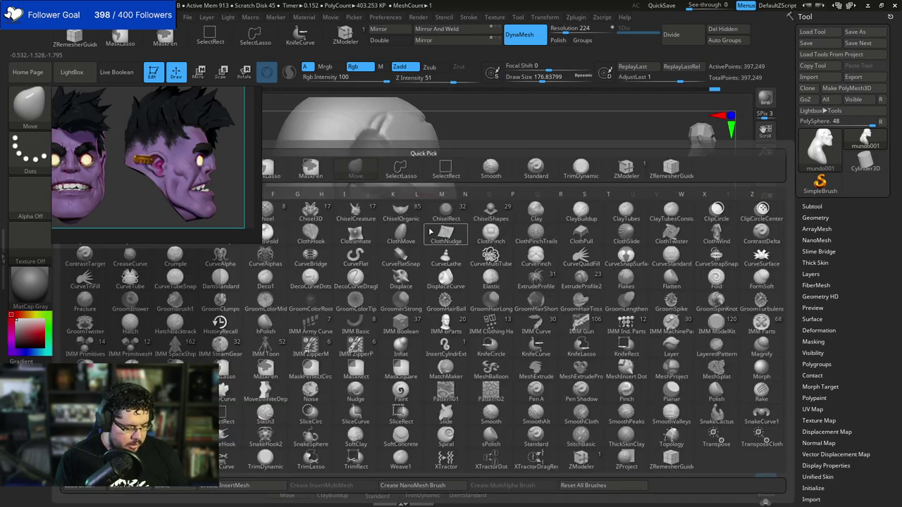
{"action": "key", "text": "d"}
{"action": "key", "text": "s"}
{"action": "key", "text": "space"}
{"action": "key", "text": "space"}
{"action": "left_click_drag", "start_coordinate": [429, 226], "coordinate": [422, 225]}
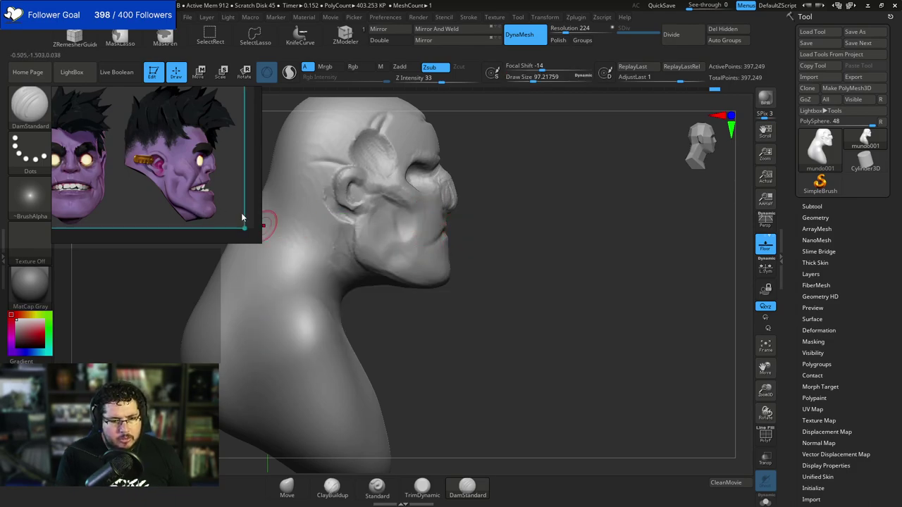
{"action": "key", "text": "space"}
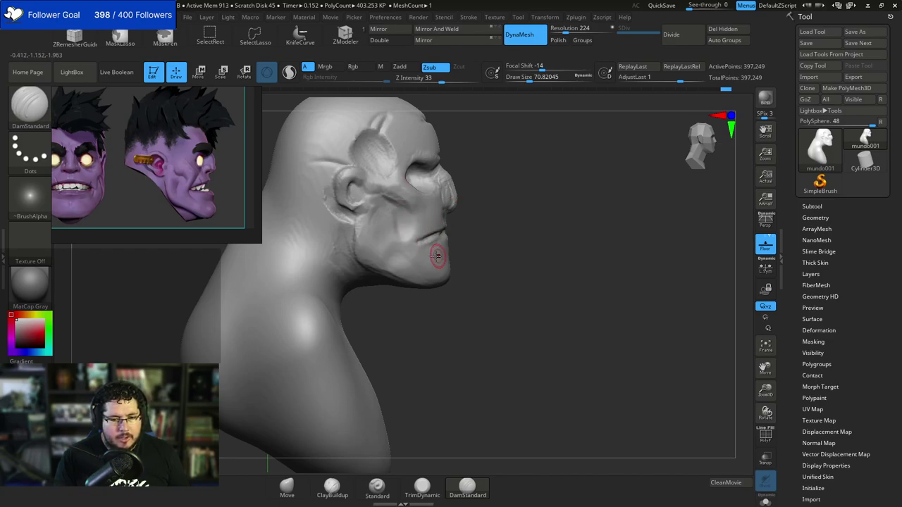
{"action": "mouse_move", "coordinate": [464, 221]}
{"action": "left_mouse_down", "text": "alt"}
{"action": "mouse_move", "coordinate": [459, 217]}
{"action": "mouse_move", "coordinate": [459, 227]}
{"action": "mouse_move", "coordinate": [459, 208]}
{"action": "left_mouse_up", "text": "alt"}
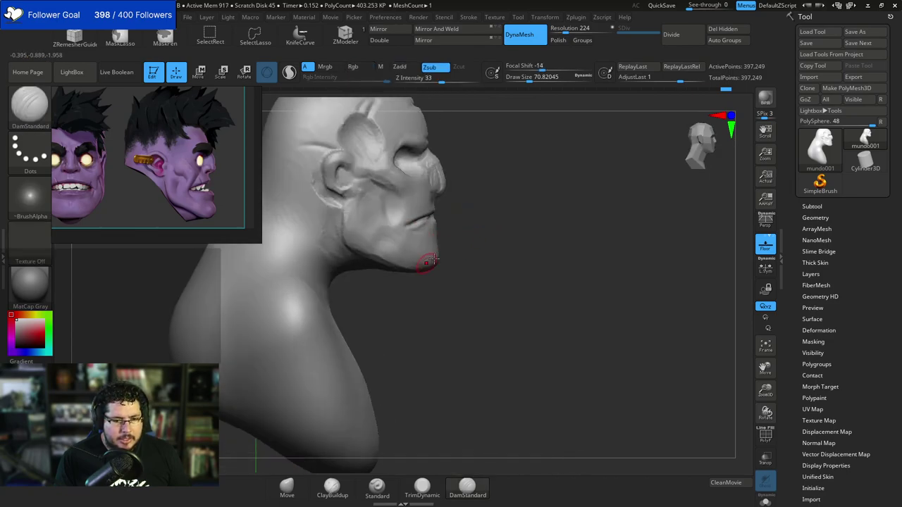
Add volume to the chin and the side of the nose with the ClayBuildup brush.
{"action": "key", "text": "b"}
{"action": "key", "text": "c"}
{"action": "key", "text": "b"}
{"action": "key", "text": "space"}
{"action": "left_click_drag", "start_coordinate": [444, 251], "coordinate": [451, 251]}
{"action": "mouse_move", "coordinate": [663, 219]}
{"action": "left_mouse_down"}
{"action": "mouse_move", "coordinate": [575, 181]}
{"action": "mouse_move", "coordinate": [546, 211]}
{"action": "mouse_move", "coordinate": [529, 210]}
{"action": "left_mouse_up"}
{"action": "key", "text": "space"}
{"action": "left_click_drag", "start_coordinate": [521, 208], "coordinate": [552, 202]}
{"action": "key", "text": "space"}
{"action": "mouse_move", "coordinate": [445, 210]}
{"action": "left_mouse_down"}
{"action": "mouse_move", "coordinate": [413, 211]}
{"action": "mouse_move", "coordinate": [426, 216]}
{"action": "left_mouse_up"}
Build up the nostril wings and sides of the nose with the ClayBuildup brush at a draw size of about 65.
{"action": "key", "text": "space"}
{"action": "key", "text": "space"}
{"action": "left_click_drag", "start_coordinate": [496, 188], "coordinate": [427, 197]}
{"action": "left_click_drag", "start_coordinate": [411, 235], "coordinate": [429, 219]}
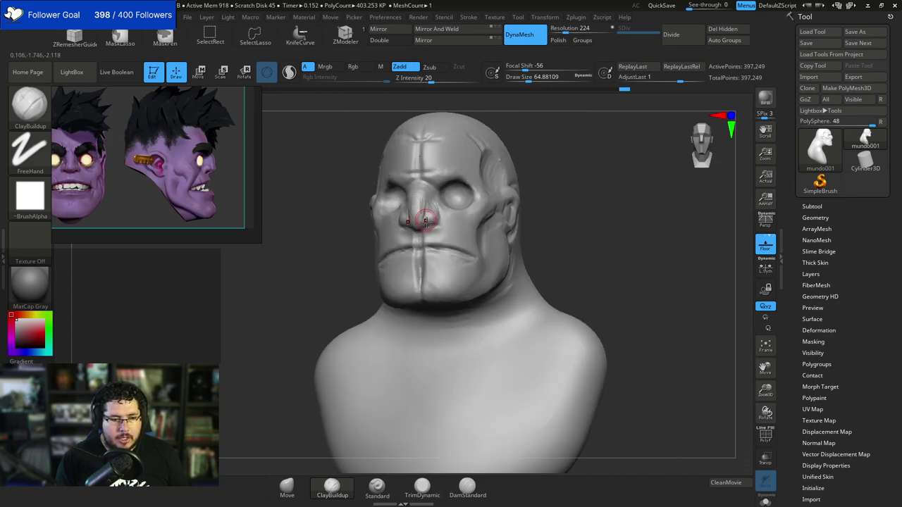
{"action": "left_click_drag", "start_coordinate": [360, 263], "coordinate": [416, 185]}
{"action": "left_click_drag", "start_coordinate": [502, 148], "coordinate": [533, 151], "text": "alt"}
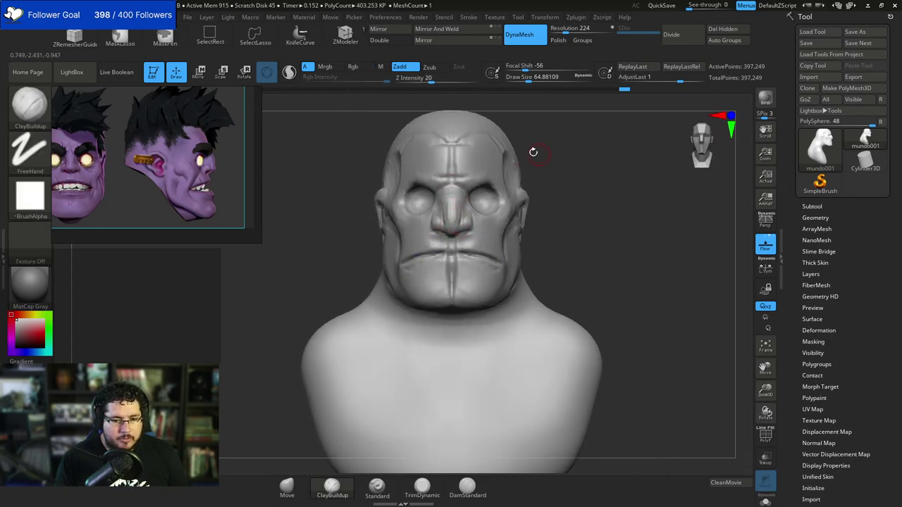
{"action": "key", "text": "space"}
{"action": "left_click", "coordinate": [458, 199]}
{"action": "key", "text": "s"}
{"action": "left_click_drag", "start_coordinate": [443, 203], "coordinate": [438, 205]}
Carve the creases around the nose with the DamStandard brush at a draw size of about 62.
{"action": "key", "text": "b"}
{"action": "key", "text": "d"}
{"action": "key", "text": "s"}
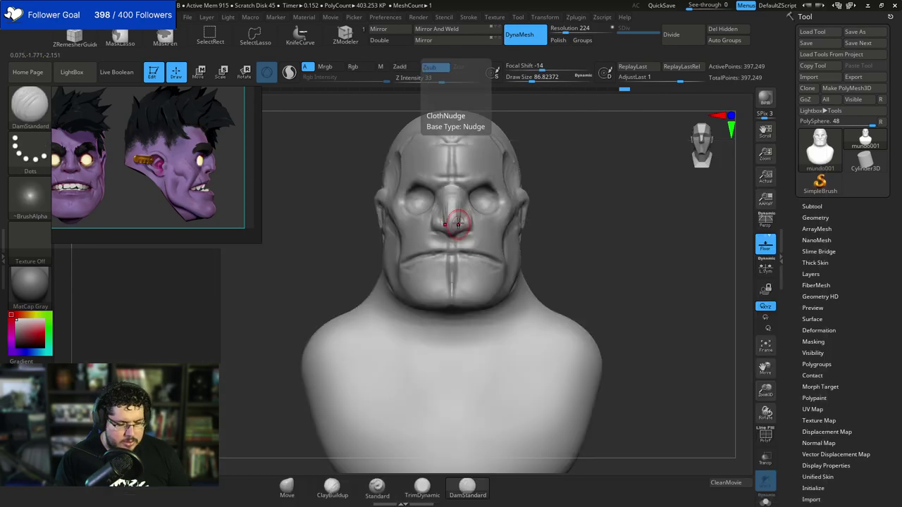
{"action": "key", "text": "space"}
{"action": "mouse_move", "coordinate": [558, 137]}
{"action": "left_mouse_down"}
{"action": "mouse_move", "coordinate": [459, 206]}
{"action": "mouse_move", "coordinate": [468, 211]}
{"action": "left_mouse_up"}
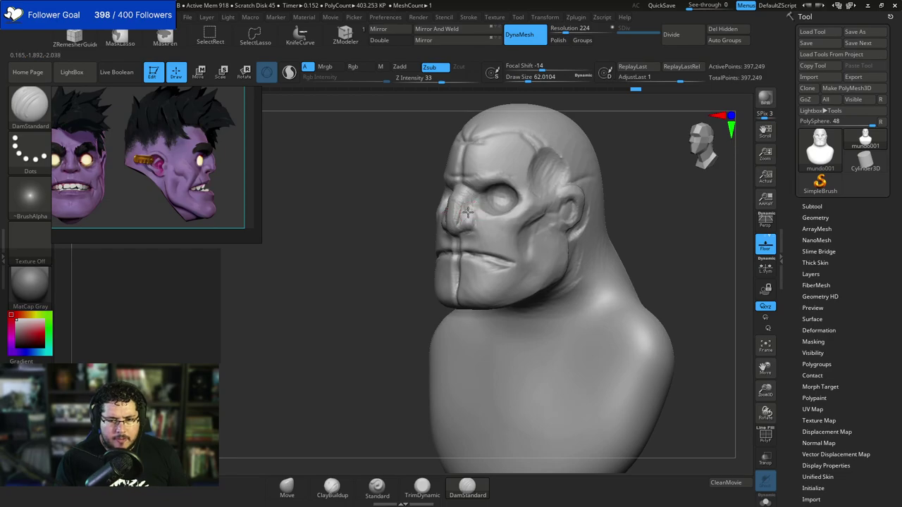
{"action": "right_click_drag", "start_coordinate": [444, 214], "coordinate": [541, 213]}
{"action": "mouse_move", "coordinate": [436, 242]}
{"action": "left_mouse_down"}
{"action": "mouse_move", "coordinate": [499, 204]}
{"action": "mouse_move", "coordinate": [552, 216]}
{"action": "mouse_move", "coordinate": [545, 220]}
{"action": "left_mouse_up"}
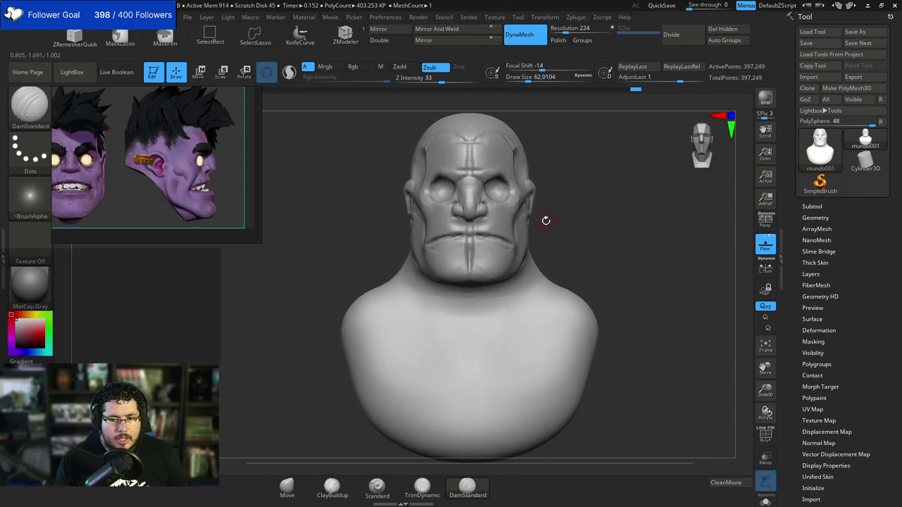
Append a Sphere3D subtool for the eyeball and move it up and forward to the face.
{"action": "left_click", "coordinate": [812, 206]}
{"action": "left_click", "coordinate": [862, 331]}
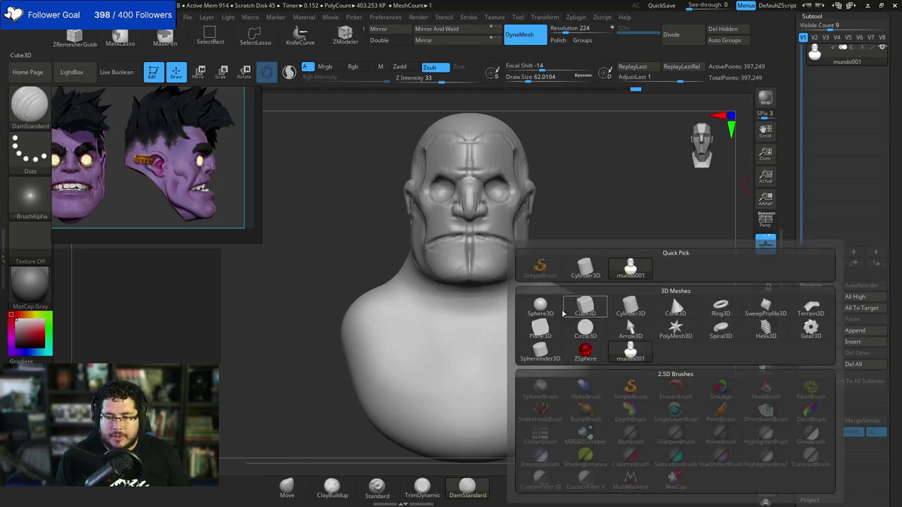
{"action": "left_click", "coordinate": [671, 294]}
{"action": "left_click_drag", "start_coordinate": [592, 220], "coordinate": [507, 221], "text": "shift"}
{"action": "key", "text": "w"}
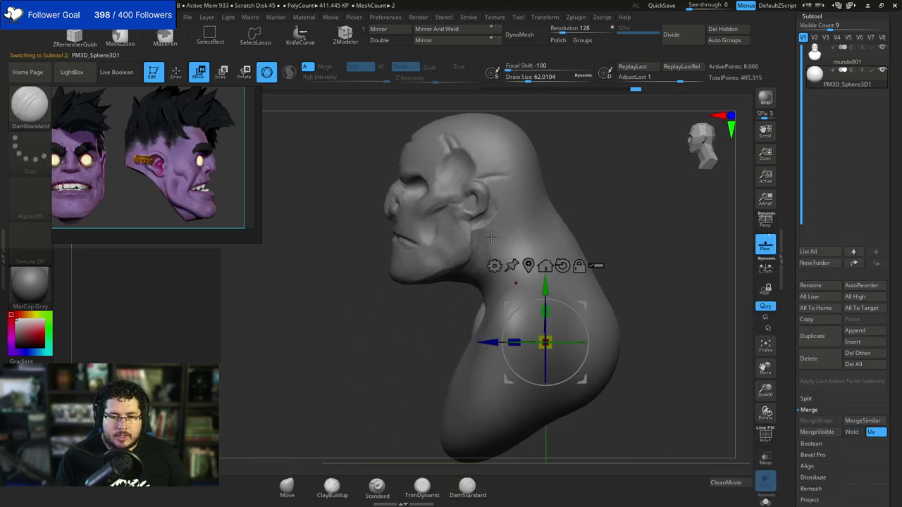
{"action": "left_click_drag", "start_coordinate": [545, 286], "coordinate": [545, 127]}
{"action": "left_click_drag", "start_coordinate": [479, 185], "coordinate": [352, 189]}
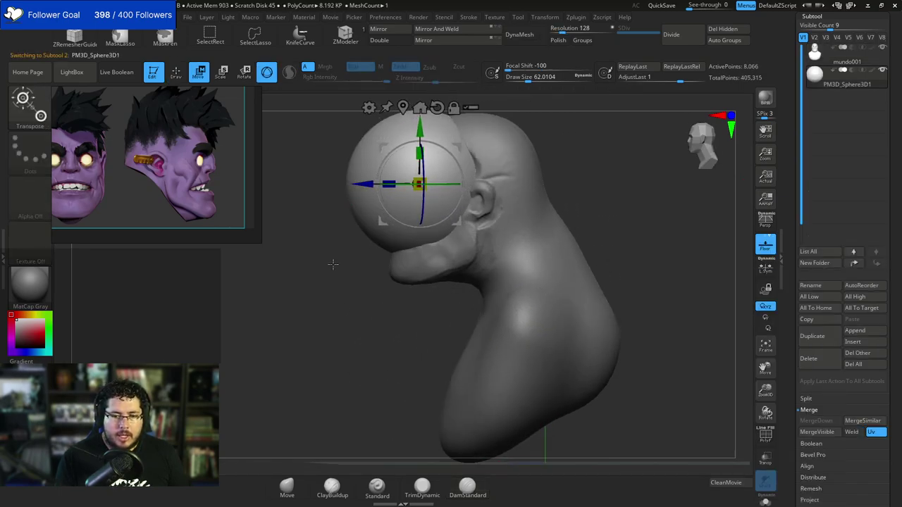
Scale the sphere down to eyeball size and position it in one eye socket.
{"action": "left_click_drag", "start_coordinate": [332, 263], "coordinate": [395, 261], "text": "shift"}
{"action": "left_click_drag", "start_coordinate": [418, 186], "coordinate": [382, 184]}
{"action": "left_click_drag", "start_coordinate": [522, 145], "coordinate": [522, 194], "text": "alt"}
{"action": "mouse_move", "coordinate": [437, 185]}
{"action": "left_mouse_down"}
{"action": "mouse_move", "coordinate": [428, 186]}
{"action": "mouse_move", "coordinate": [459, 188]}
{"action": "mouse_move", "coordinate": [453, 194]}
{"action": "left_mouse_up"}
{"action": "left_click_drag", "start_coordinate": [454, 140], "coordinate": [454, 141]}
{"action": "left_click_drag", "start_coordinate": [455, 197], "coordinate": [461, 197]}
{"action": "left_click_drag", "start_coordinate": [574, 163], "coordinate": [520, 163], "text": "shift"}
{"action": "left_click_drag", "start_coordinate": [454, 150], "coordinate": [448, 142]}
{"action": "left_click_drag", "start_coordinate": [352, 160], "coordinate": [394, 189], "text": "shift"}
{"action": "left_click_drag", "start_coordinate": [553, 138], "coordinate": [498, 138], "text": "shift"}
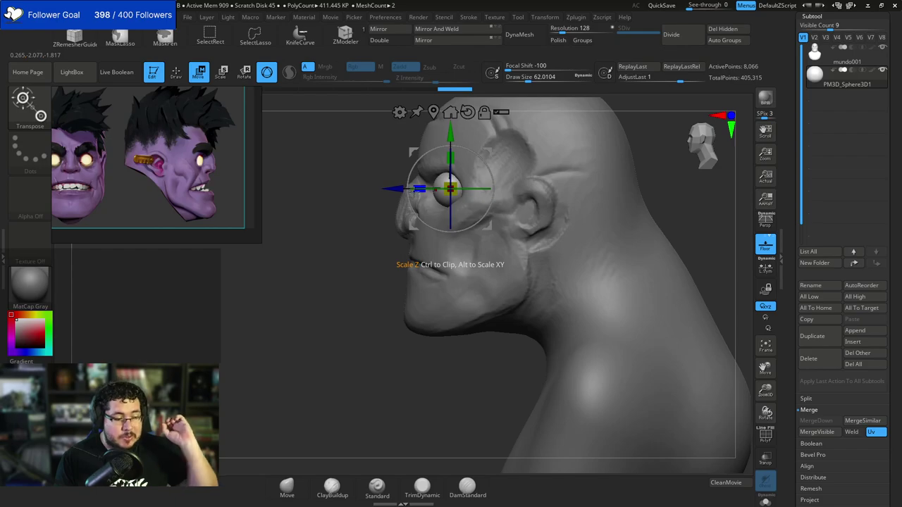
Adjust the eyeball's depth in the socket along the front-back axis, following the profile reference.
{"action": "left_click_drag", "start_coordinate": [392, 191], "coordinate": [395, 192]}
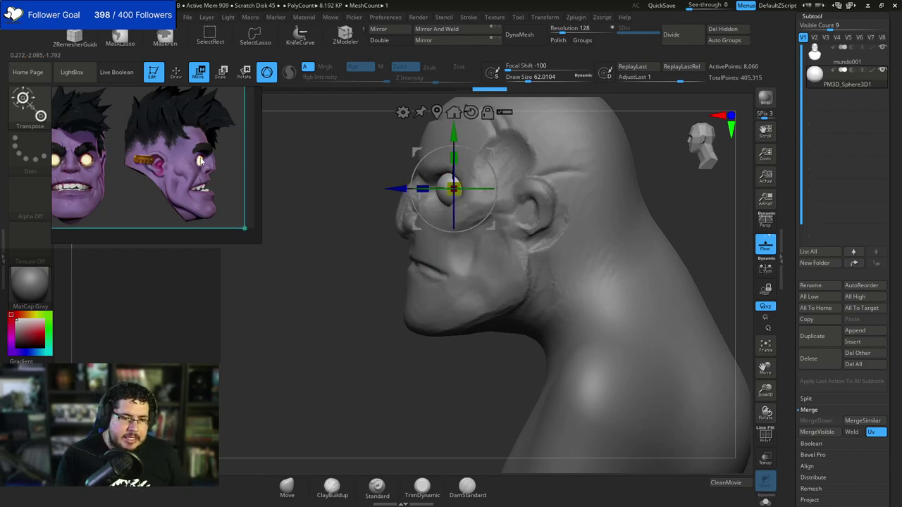
{"action": "left_click_drag", "start_coordinate": [399, 190], "coordinate": [413, 193]}
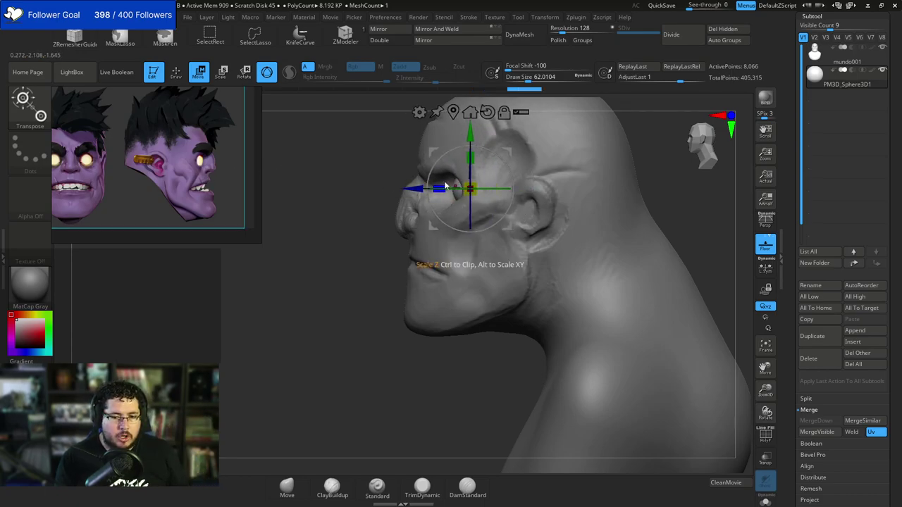
{"action": "left_click_drag", "start_coordinate": [407, 189], "coordinate": [396, 188]}
{"action": "key", "text": "q"}
{"action": "left_click_drag", "start_coordinate": [306, 225], "coordinate": [351, 228], "text": "shift"}
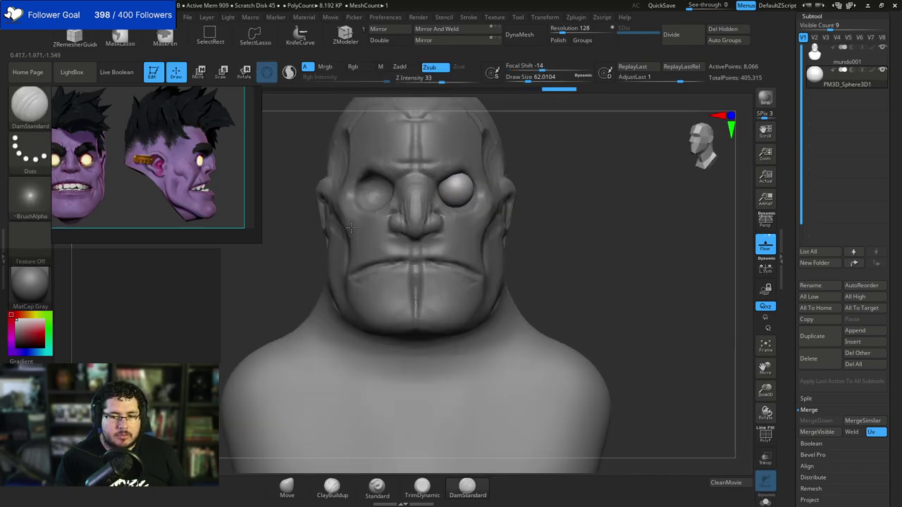
{"action": "mouse_move", "coordinate": [543, 155]}
{"action": "left_mouse_down"}
{"action": "mouse_move", "coordinate": [384, 238]}
{"action": "mouse_move", "coordinate": [370, 230]}
{"action": "left_mouse_up"}
{"action": "mouse_move", "coordinate": [304, 288]}
{"action": "left_mouse_down"}
{"action": "mouse_move", "coordinate": [459, 207]}
{"action": "mouse_move", "coordinate": [331, 197]}
{"action": "left_mouse_up"}
Nudge the eyeball slightly back into its socket and mirror it to the opposite side of the face.
{"action": "key", "text": "w"}
{"action": "left_click_drag", "start_coordinate": [403, 188], "coordinate": [405, 188]}
{"action": "key", "text": "q"}
{"action": "mouse_move", "coordinate": [359, 244]}
{"action": "left_mouse_down", "text": "shift"}
{"action": "mouse_move", "coordinate": [546, 151]}
{"action": "mouse_move", "coordinate": [489, 103]}
{"action": "left_mouse_up", "text": "shift"}
{"action": "left_click", "coordinate": [396, 31]}
Select the bust subtool and build up the lower eyelids and cheeks with ClayBuildup at a draw size of about 87.
{"action": "left_click", "coordinate": [395, 236]}
{"action": "mouse_move", "coordinate": [529, 127]}
{"action": "left_mouse_down"}
{"action": "mouse_move", "coordinate": [544, 177]}
{"action": "mouse_move", "coordinate": [534, 191]}
{"action": "mouse_move", "coordinate": [413, 228]}
{"action": "left_mouse_up"}
{"action": "key", "text": "b"}
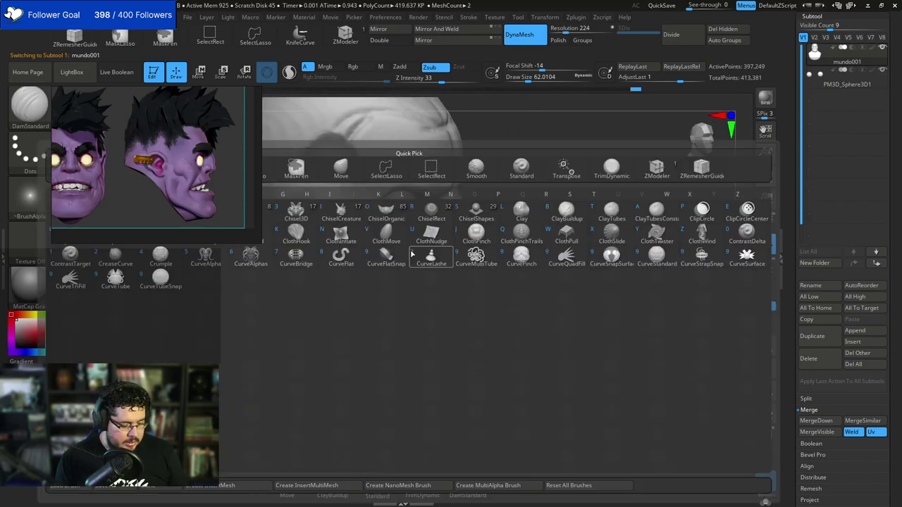
{"action": "key", "text": "c"}
{"action": "key", "text": "b"}
{"action": "left_click_drag", "start_coordinate": [403, 251], "coordinate": [415, 249]}
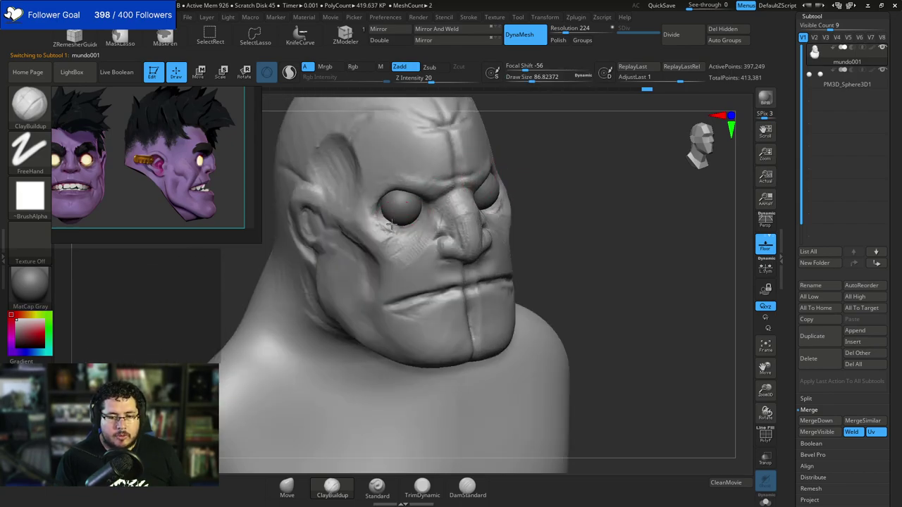
{"action": "right_click_drag", "start_coordinate": [406, 225], "coordinate": [494, 207]}
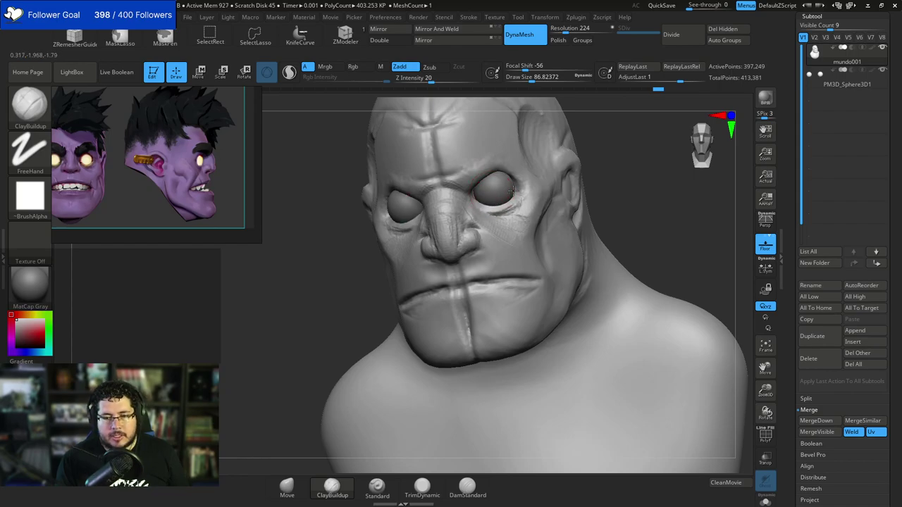
{"action": "mouse_move", "coordinate": [513, 189]}
{"action": "right_mouse_down"}
{"action": "mouse_move", "coordinate": [486, 195]}
{"action": "mouse_move", "coordinate": [518, 196]}
{"action": "right_mouse_up"}
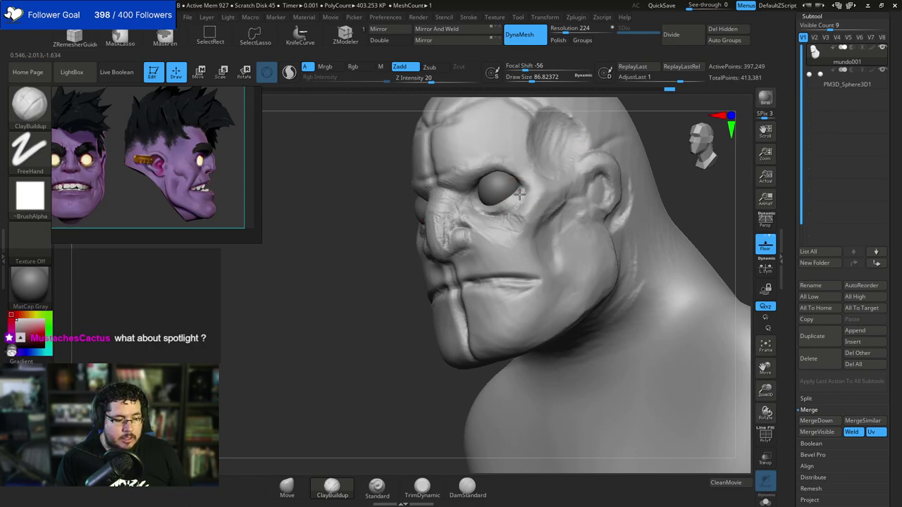
{"action": "mouse_move", "coordinate": [397, 296]}
{"action": "right_mouse_down"}
{"action": "mouse_move", "coordinate": [580, 190]}
{"action": "mouse_move", "coordinate": [383, 216]}
{"action": "right_mouse_up"}
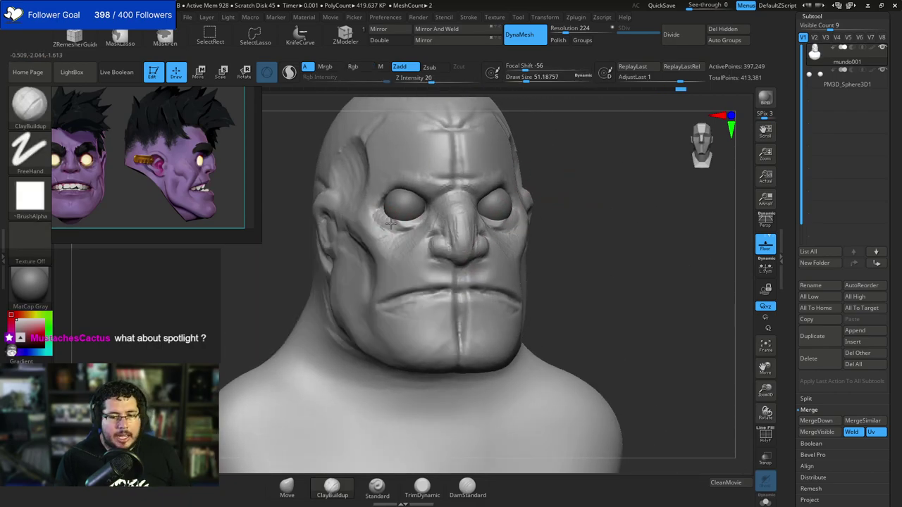
Refine the lower eyelids and under-eye bags with the ClayBuildup brush at a draw size of about 71.
{"action": "key", "text": "space"}
{"action": "left_click_drag", "start_coordinate": [403, 224], "coordinate": [394, 228]}
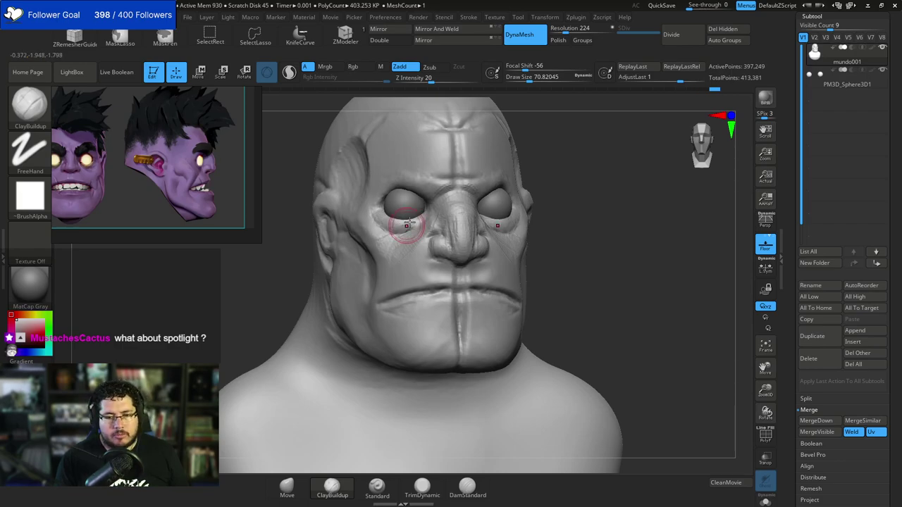
{"action": "left_click_drag", "start_coordinate": [403, 229], "coordinate": [409, 228]}
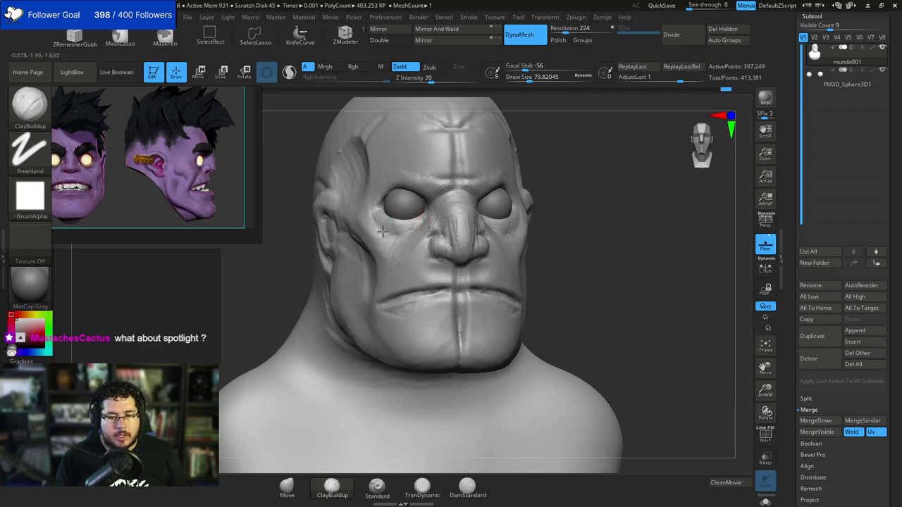
{"action": "mouse_move", "coordinate": [548, 182]}
{"action": "left_mouse_down"}
{"action": "mouse_move", "coordinate": [455, 220]}
{"action": "mouse_move", "coordinate": [446, 238]}
{"action": "left_mouse_up"}
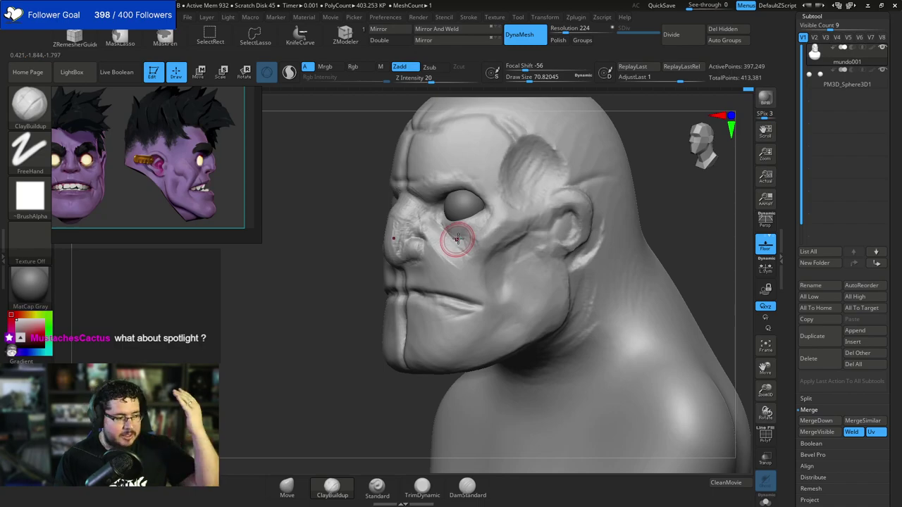
Shape the upper eyelids over the eyeballs with the ClayBuildup brush at a draw size of about 80.
{"action": "left_click_drag", "start_coordinate": [303, 278], "coordinate": [369, 296]}
{"action": "mouse_move", "coordinate": [590, 178]}
{"action": "left_mouse_down"}
{"action": "mouse_move", "coordinate": [594, 155]}
{"action": "mouse_move", "coordinate": [438, 206]}
{"action": "left_mouse_up"}
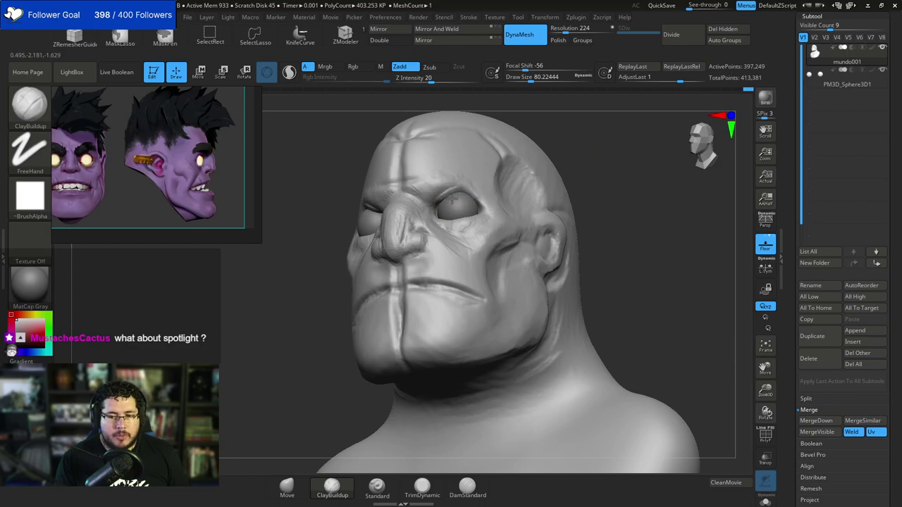
{"action": "left_click_drag", "start_coordinate": [587, 153], "coordinate": [459, 196]}
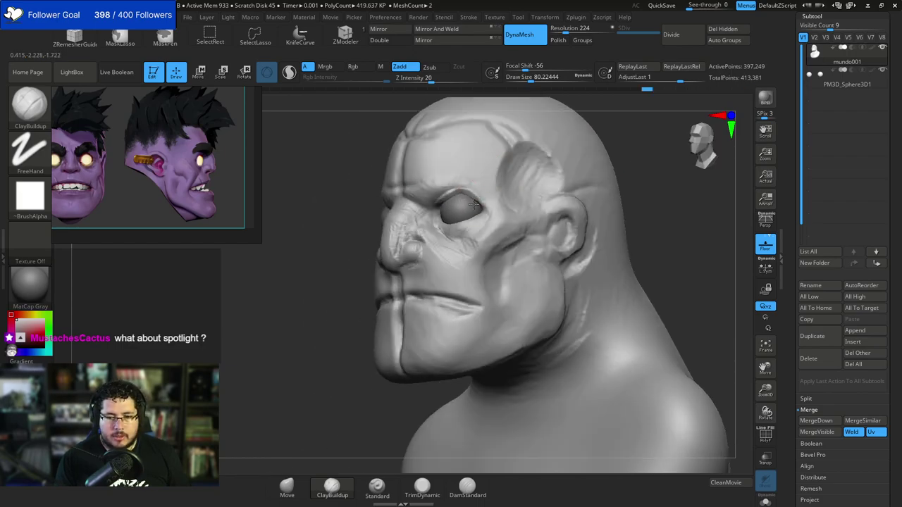
{"action": "left_click_drag", "start_coordinate": [695, 171], "coordinate": [525, 132], "text": "shift"}
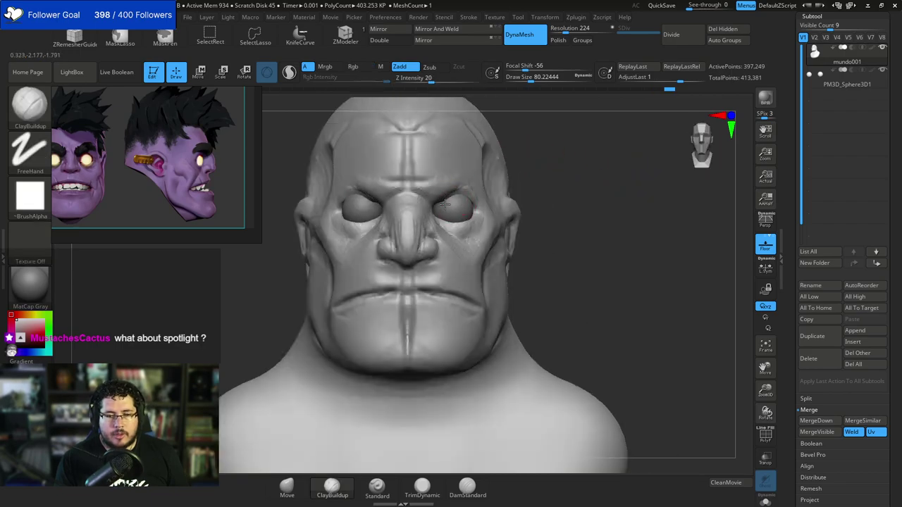
Build up the cheek area beside the nose with the ClayBuildup brush at a draw size of about 74.
{"action": "right_click_drag", "start_coordinate": [498, 198], "coordinate": [457, 195]}
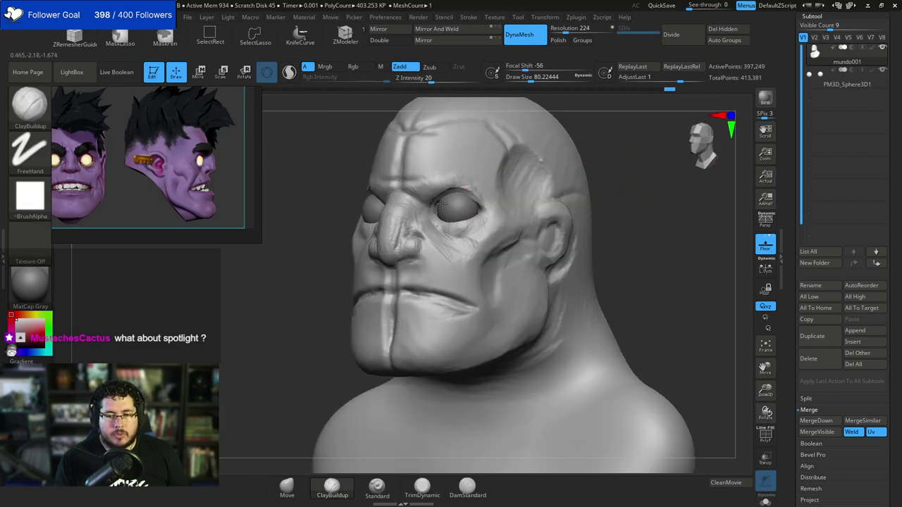
{"action": "left_click_drag", "start_coordinate": [606, 143], "coordinate": [562, 123], "text": "shift"}
{"action": "mouse_move", "coordinate": [558, 215]}
{"action": "left_mouse_down"}
{"action": "mouse_move", "coordinate": [593, 224]}
{"action": "mouse_move", "coordinate": [545, 183]}
{"action": "left_mouse_up"}
{"action": "key", "text": "space"}
{"action": "left_click_drag", "start_coordinate": [455, 247], "coordinate": [450, 246]}
{"action": "mouse_move", "coordinate": [424, 234]}
{"action": "right_mouse_down"}
{"action": "mouse_move", "coordinate": [564, 195]}
{"action": "mouse_move", "coordinate": [477, 202]}
{"action": "mouse_move", "coordinate": [458, 191]}
{"action": "right_mouse_up"}
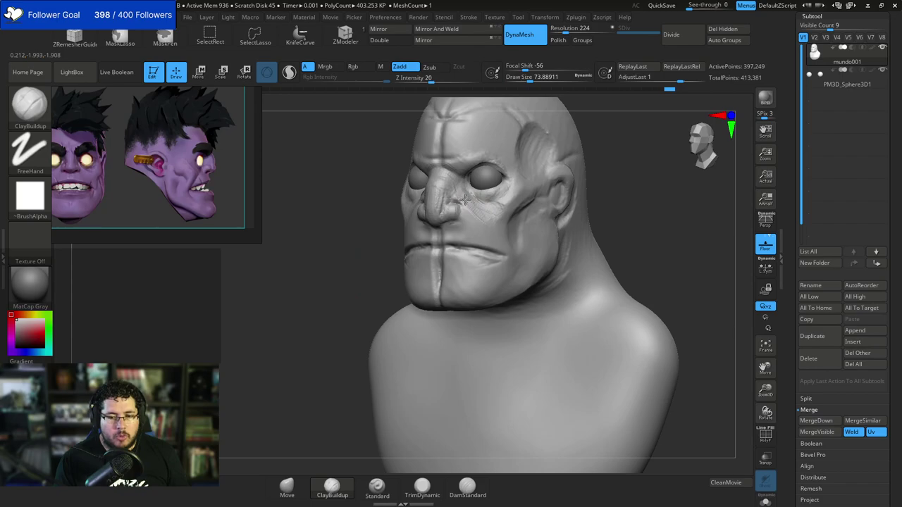
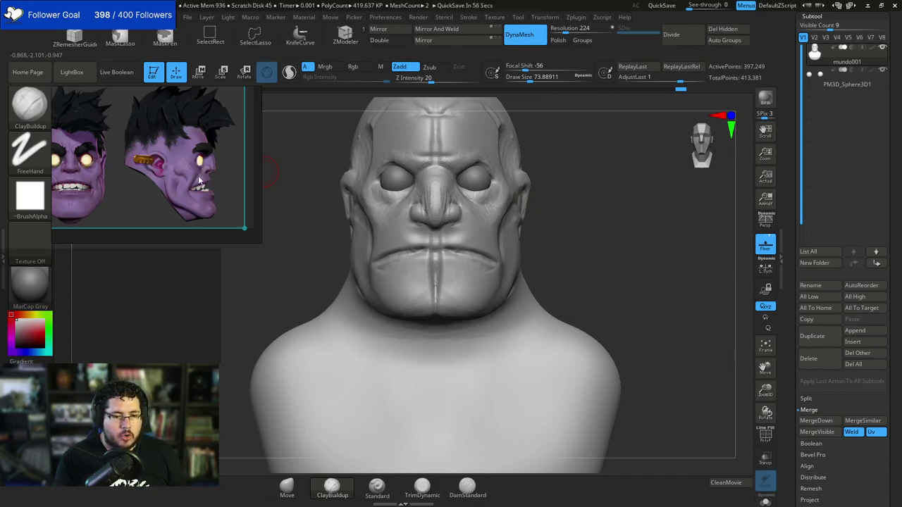
Carve the nasolabial fold from the nostril to beyond the mouth corner with DamStandard at a draw size of about 51.
{"action": "left_click_drag", "start_coordinate": [238, 301], "coordinate": [302, 296]}
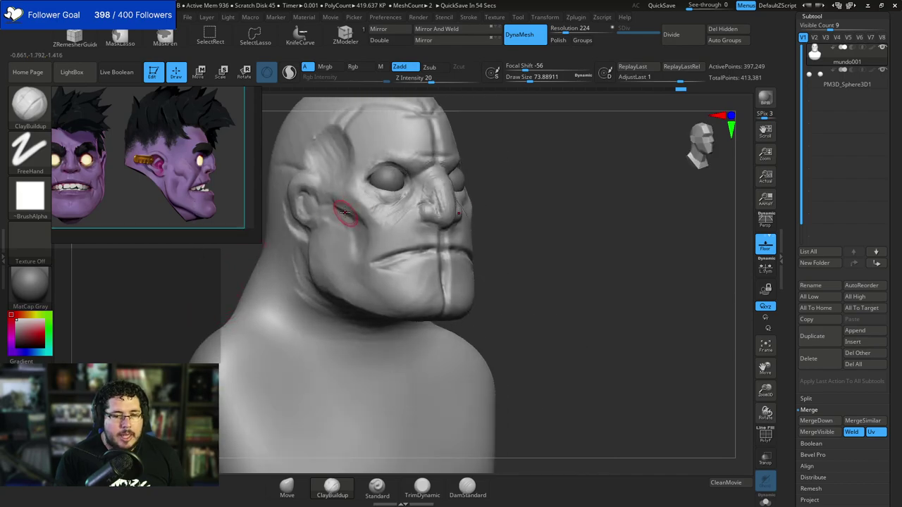
{"action": "key", "text": "b"}
{"action": "key", "text": "d"}
{"action": "key", "text": "s"}
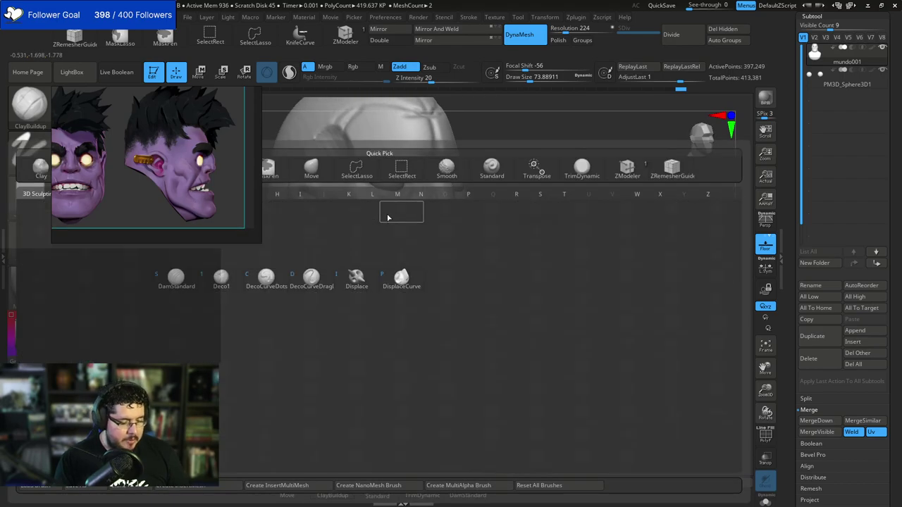
{"action": "key", "text": "space"}
{"action": "mouse_move", "coordinate": [391, 189]}
{"action": "left_mouse_down"}
{"action": "mouse_move", "coordinate": [401, 225]}
{"action": "mouse_move", "coordinate": [374, 262]}
{"action": "left_mouse_up"}
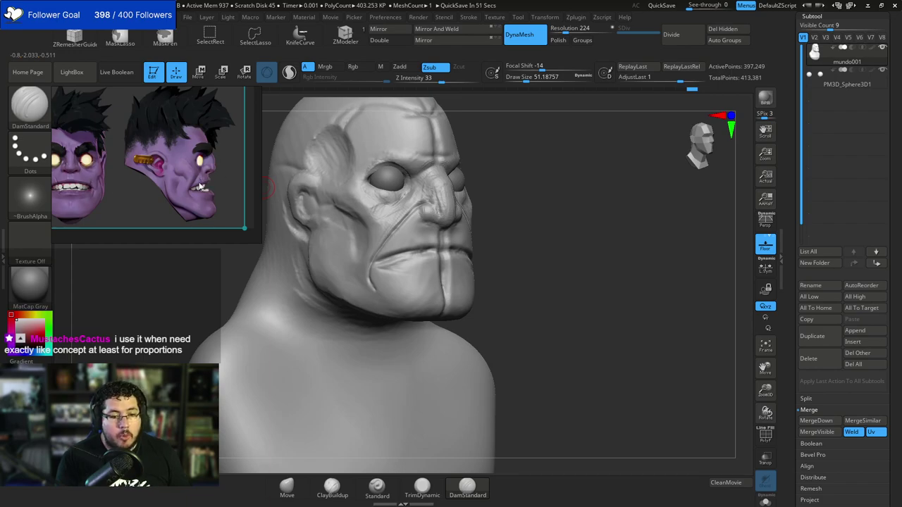
Build up volume along the nasolabial fold and around the mouth corners with ClayBuildup at a draw size of about 87.
{"action": "mouse_move", "coordinate": [529, 214]}
{"action": "left_mouse_down"}
{"action": "mouse_move", "coordinate": [508, 221]}
{"action": "mouse_move", "coordinate": [496, 207]}
{"action": "mouse_move", "coordinate": [557, 226]}
{"action": "mouse_move", "coordinate": [523, 225]}
{"action": "left_mouse_up"}
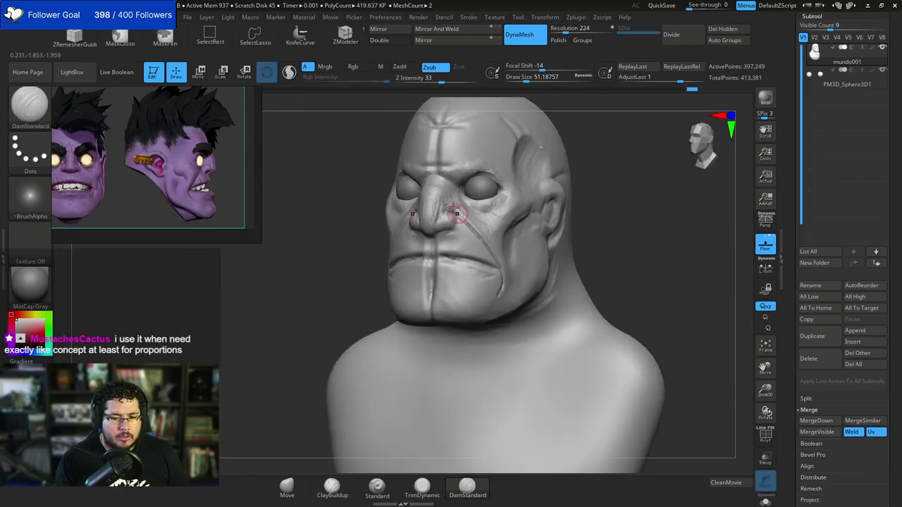
{"action": "key", "text": "b"}
{"action": "key", "text": "c"}
{"action": "key", "text": "b"}
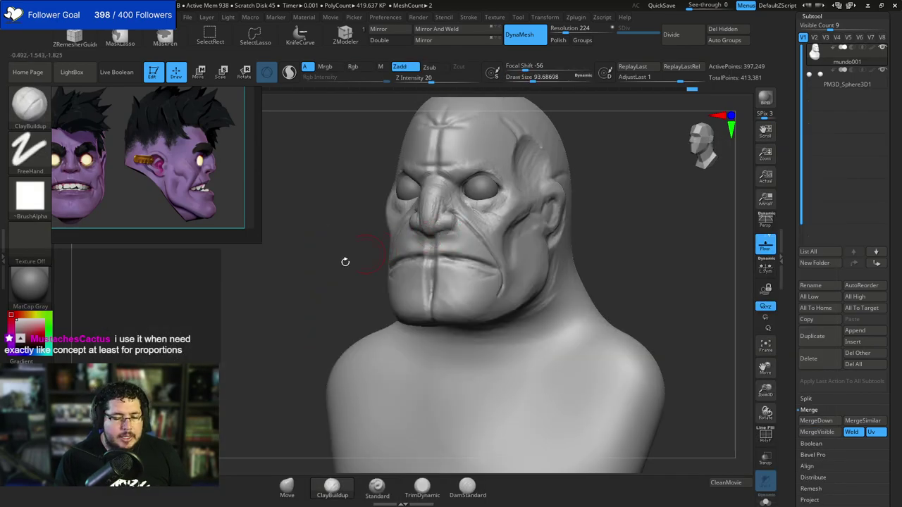
{"action": "mouse_move", "coordinate": [346, 262]}
{"action": "left_mouse_down"}
{"action": "mouse_move", "coordinate": [584, 208]}
{"action": "mouse_move", "coordinate": [560, 219]}
{"action": "mouse_move", "coordinate": [519, 217]}
{"action": "left_mouse_up"}
{"action": "left_click_drag", "start_coordinate": [314, 276], "coordinate": [384, 271]}
{"action": "key", "text": "space"}
{"action": "left_click_drag", "start_coordinate": [463, 214], "coordinate": [459, 213]}
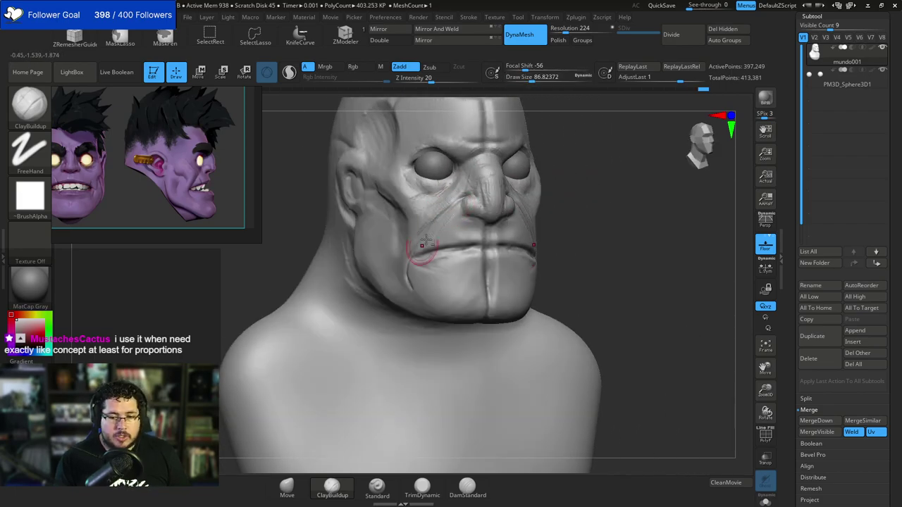
{"action": "left_click_drag", "start_coordinate": [421, 244], "coordinate": [413, 254]}
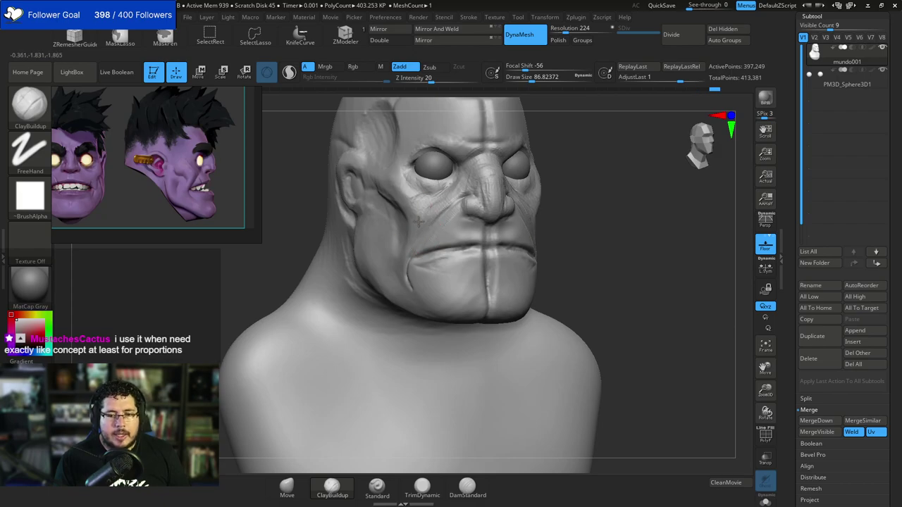
Refine the lower eyelids beneath the eyeballs with the ClayBuildup brush at a draw size of about 54.
{"action": "left_click_drag", "start_coordinate": [579, 197], "coordinate": [480, 187]}
{"action": "mouse_move", "coordinate": [320, 268]}
{"action": "left_mouse_down"}
{"action": "mouse_move", "coordinate": [361, 267]}
{"action": "mouse_move", "coordinate": [568, 195]}
{"action": "mouse_move", "coordinate": [484, 161]}
{"action": "mouse_move", "coordinate": [357, 244]}
{"action": "left_mouse_up"}
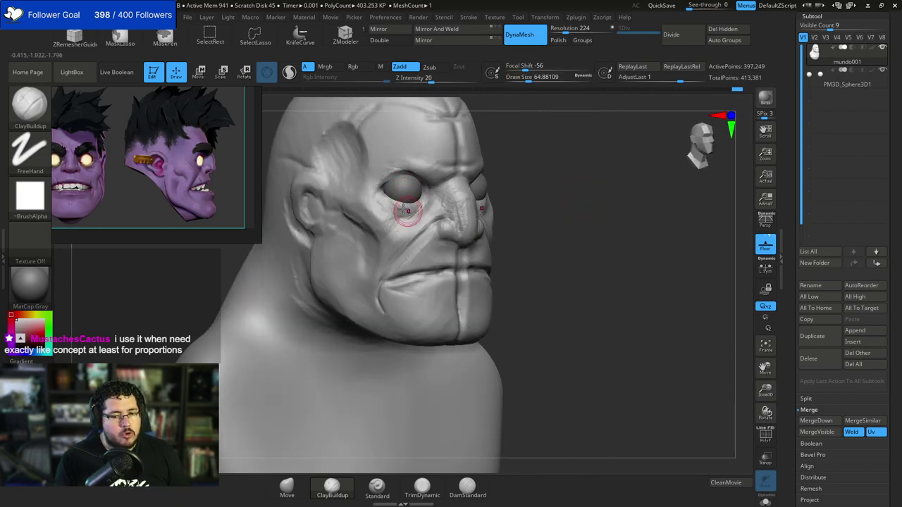
{"action": "key", "text": "space"}
{"action": "left_click_drag", "start_coordinate": [418, 198], "coordinate": [419, 198]}
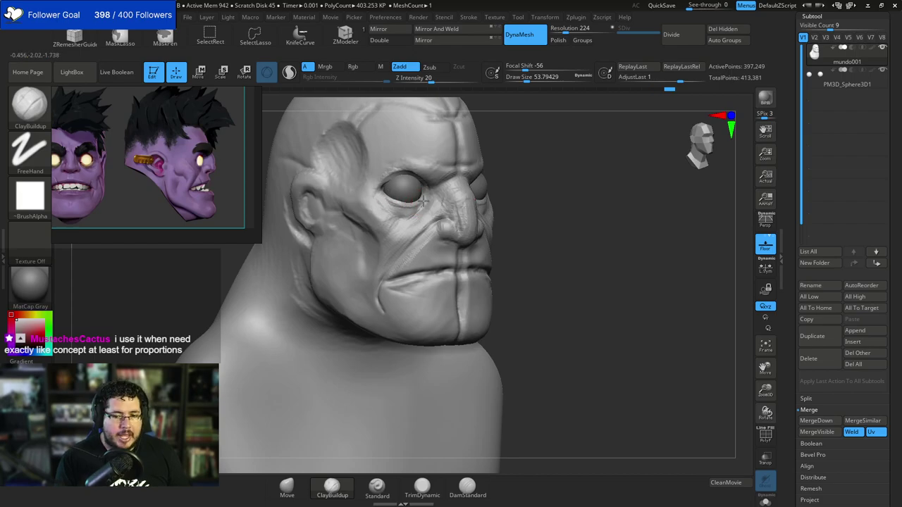
{"action": "mouse_move", "coordinate": [599, 199]}
{"action": "left_mouse_down"}
{"action": "mouse_move", "coordinate": [520, 189]}
{"action": "mouse_move", "coordinate": [473, 201]}
{"action": "mouse_move", "coordinate": [484, 205]}
{"action": "left_mouse_up"}
{"action": "mouse_move", "coordinate": [321, 246]}
{"action": "left_mouse_down", "text": "shift"}
{"action": "mouse_move", "coordinate": [380, 239]}
{"action": "mouse_move", "coordinate": [385, 203]}
{"action": "left_mouse_up", "text": "shift"}
{"action": "mouse_move", "coordinate": [305, 247]}
{"action": "left_mouse_down"}
{"action": "mouse_move", "coordinate": [378, 202]}
{"action": "mouse_move", "coordinate": [363, 192]}
{"action": "left_mouse_up"}
{"action": "left_click_drag", "start_coordinate": [514, 169], "coordinate": [484, 180]}
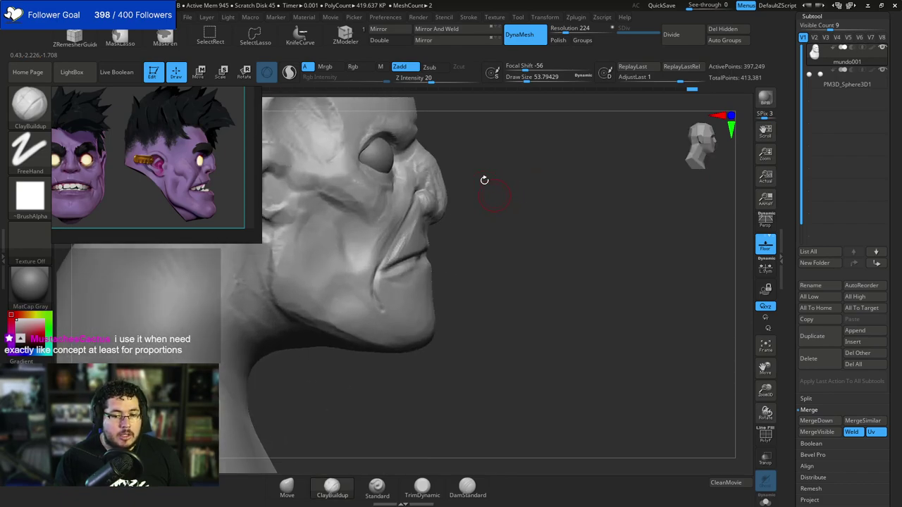
Reshape the nose bridge and tip in profile with the Move brush at draw sizes of about 108 to 124.
{"action": "key", "text": "b"}
{"action": "key", "text": "m"}
{"action": "key", "text": "v"}
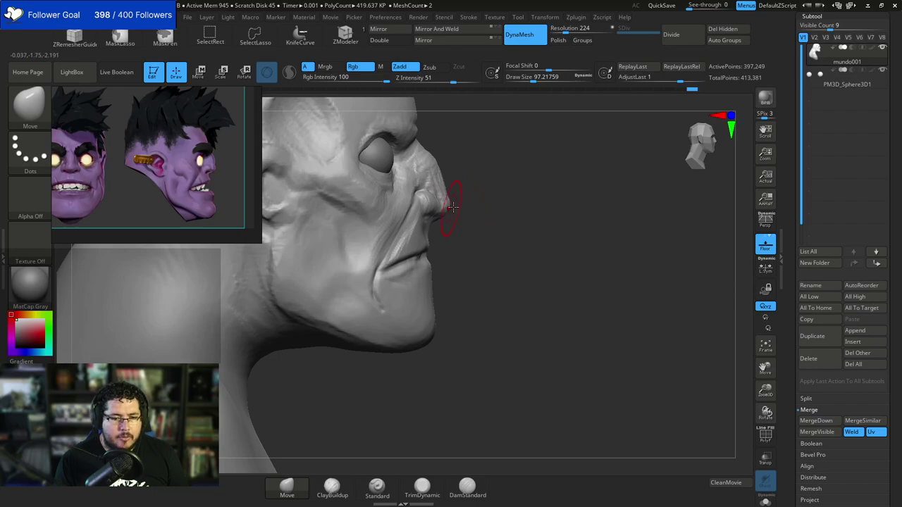
{"action": "key", "text": "space"}
{"action": "left_click_drag", "start_coordinate": [453, 207], "coordinate": [457, 181]}
{"action": "key", "text": "space"}
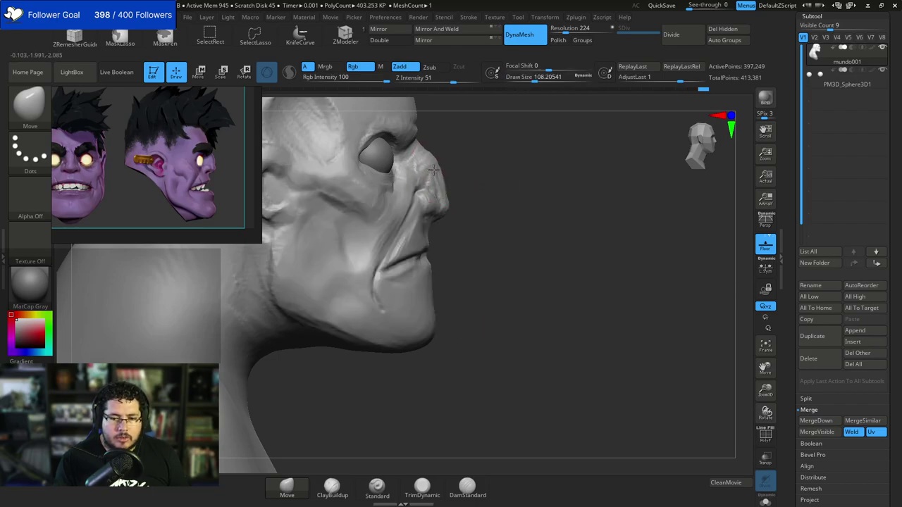
{"action": "left_click_drag", "start_coordinate": [420, 152], "coordinate": [428, 146]}
{"action": "key", "text": "space"}
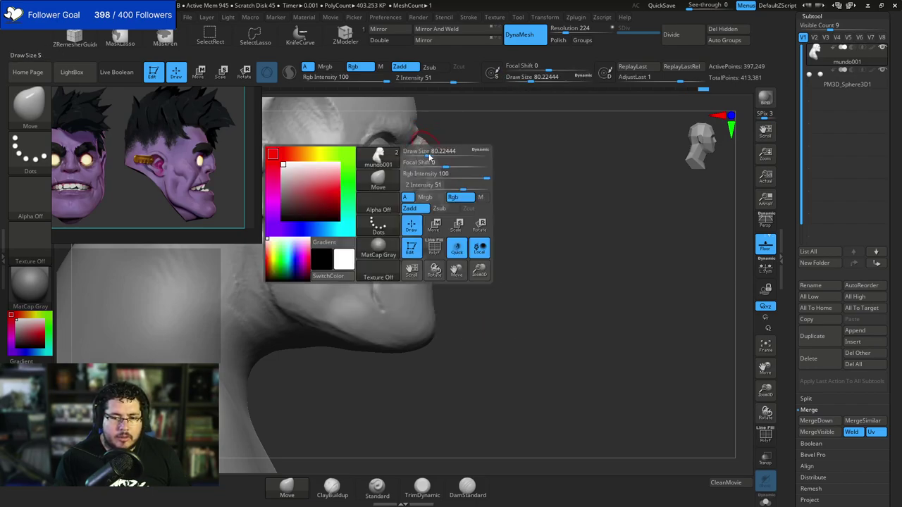
{"action": "left_click", "coordinate": [435, 155]}
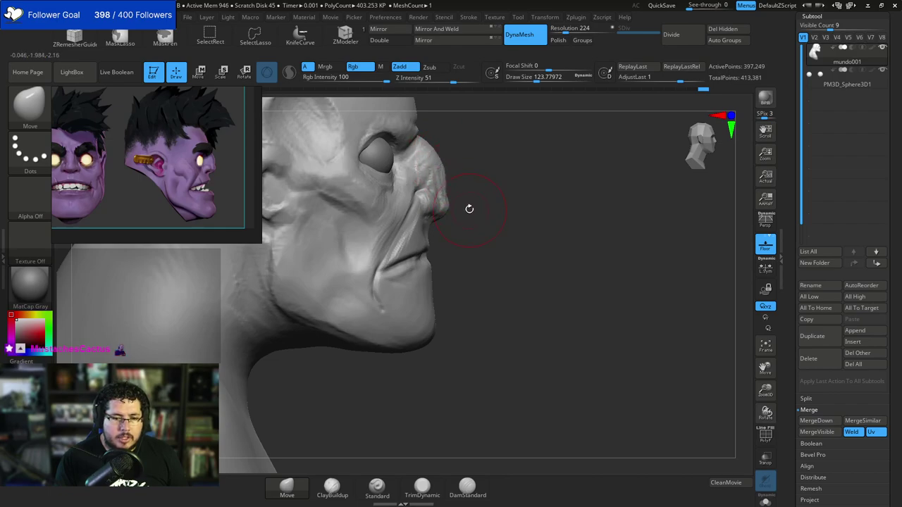
{"action": "left_click_drag", "start_coordinate": [470, 209], "coordinate": [453, 200]}
Flatten the cheek surface along the nasolabial fold with the TrimDynamic brush at a draw size of about 68.
{"action": "key", "text": "b"}
{"action": "key", "text": "t"}
{"action": "key", "text": "d"}
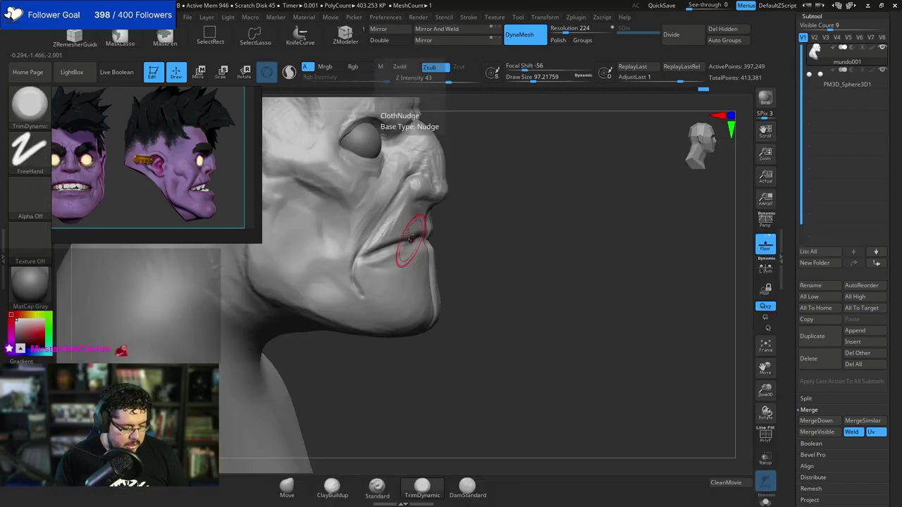
{"action": "key", "text": "space"}
{"action": "left_click_drag", "start_coordinate": [409, 231], "coordinate": [397, 212]}
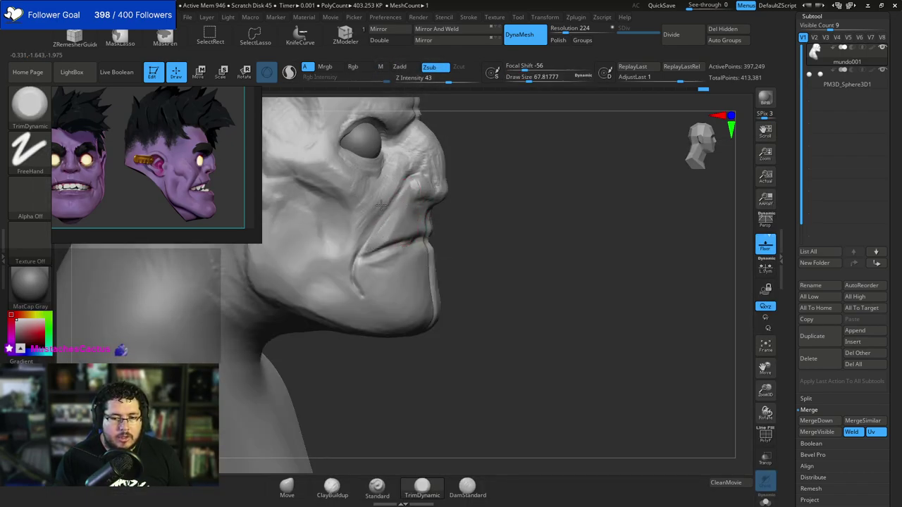
{"action": "mouse_move", "coordinate": [491, 160]}
{"action": "left_mouse_down"}
{"action": "mouse_move", "coordinate": [495, 185]}
{"action": "mouse_move", "coordinate": [488, 189]}
{"action": "left_mouse_up"}
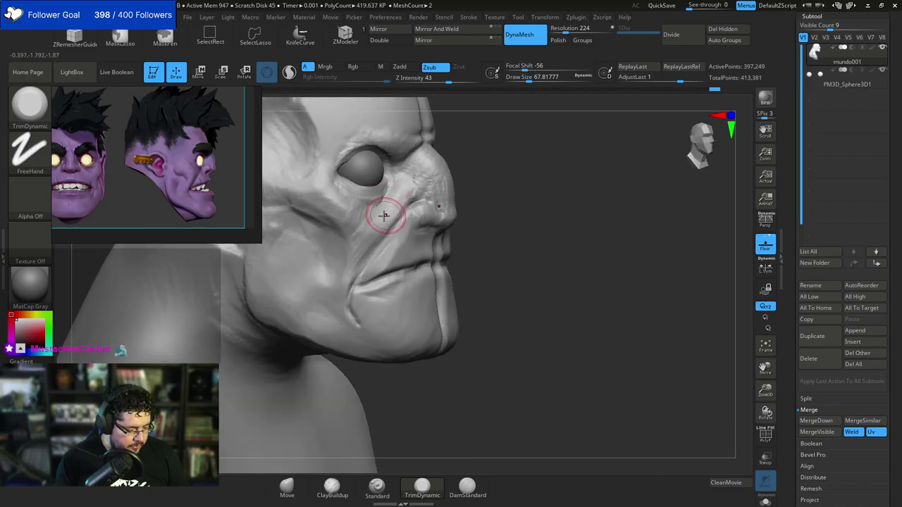
Sharpen the creases under the eyes and beside the nose with DamStandard at a draw size of about 51.
{"action": "key", "text": "b"}
{"action": "key", "text": "d"}
{"action": "key", "text": "s"}
{"action": "key", "text": "space"}
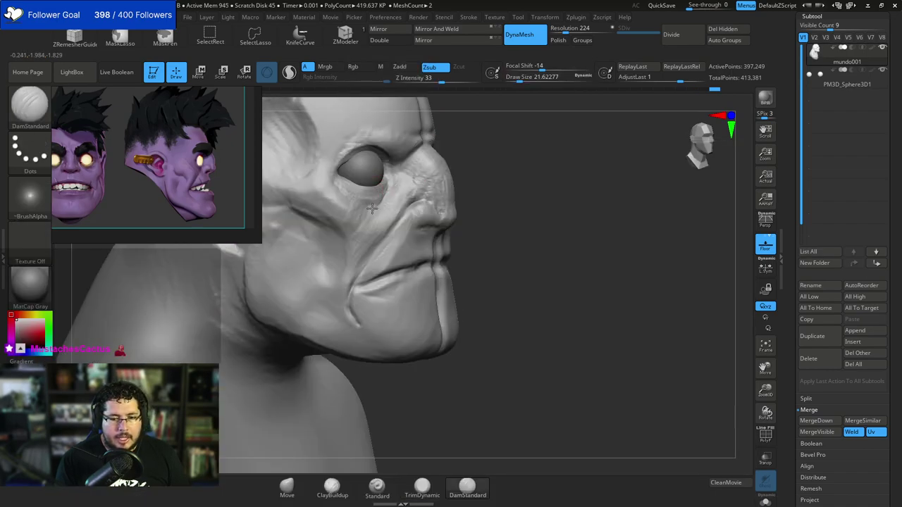
{"action": "left_click_drag", "start_coordinate": [484, 145], "coordinate": [394, 149]}
{"action": "key", "text": "space"}
{"action": "left_click_drag", "start_coordinate": [465, 182], "coordinate": [472, 182]}
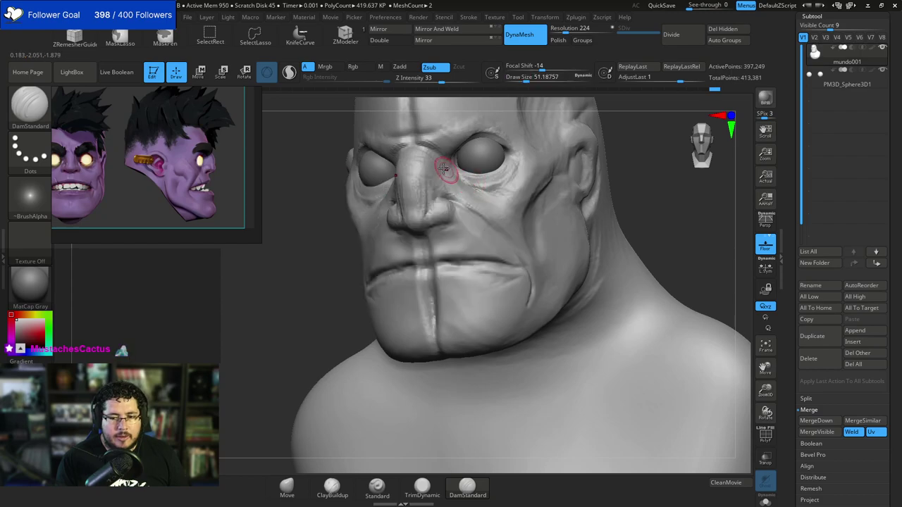
{"action": "left_click_drag", "start_coordinate": [348, 282], "coordinate": [443, 171]}
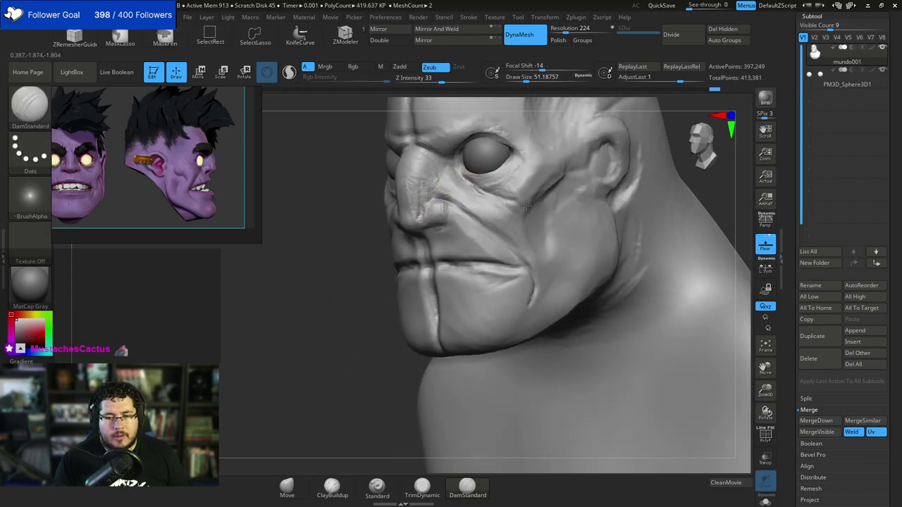
{"action": "mouse_move", "coordinate": [376, 267]}
{"action": "left_mouse_down"}
{"action": "mouse_move", "coordinate": [558, 207]}
{"action": "mouse_move", "coordinate": [544, 201]}
{"action": "mouse_move", "coordinate": [528, 165]}
{"action": "mouse_move", "coordinate": [535, 201]}
{"action": "mouse_move", "coordinate": [475, 215]}
{"action": "left_mouse_up"}
Build up the chin and the area below the lower lip with ClayBuildup at a draw size of about 101.
{"action": "key", "text": "2"}
{"action": "key", "text": "space"}
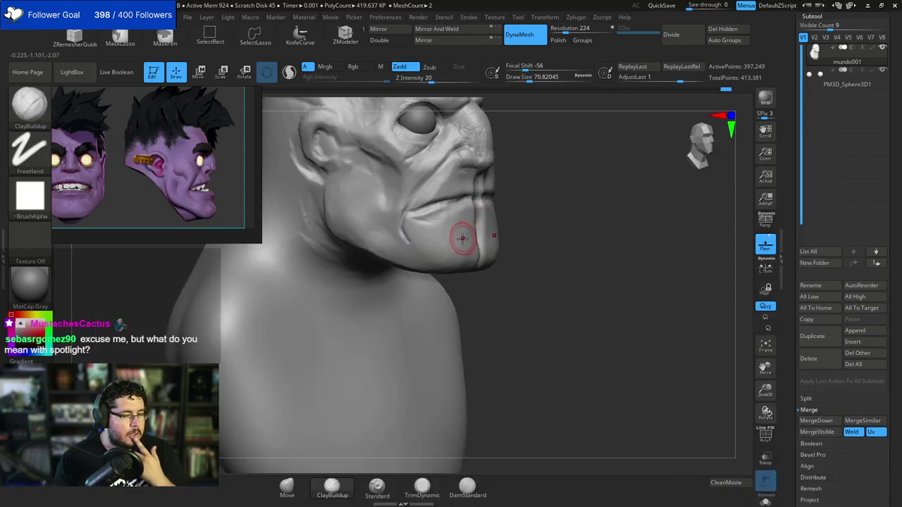
{"action": "key", "text": "space"}
{"action": "left_click_drag", "start_coordinate": [471, 224], "coordinate": [477, 225]}
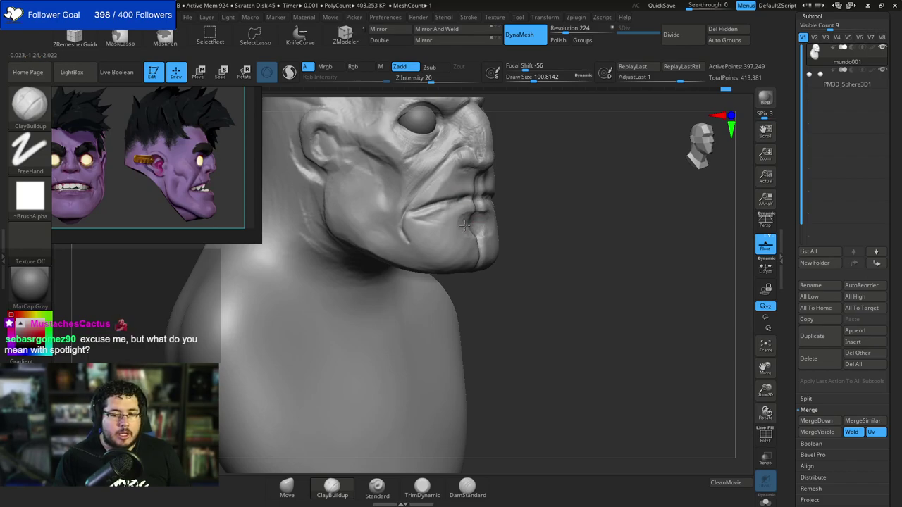
{"action": "left_click_drag", "start_coordinate": [520, 206], "coordinate": [486, 197], "text": "alt"}
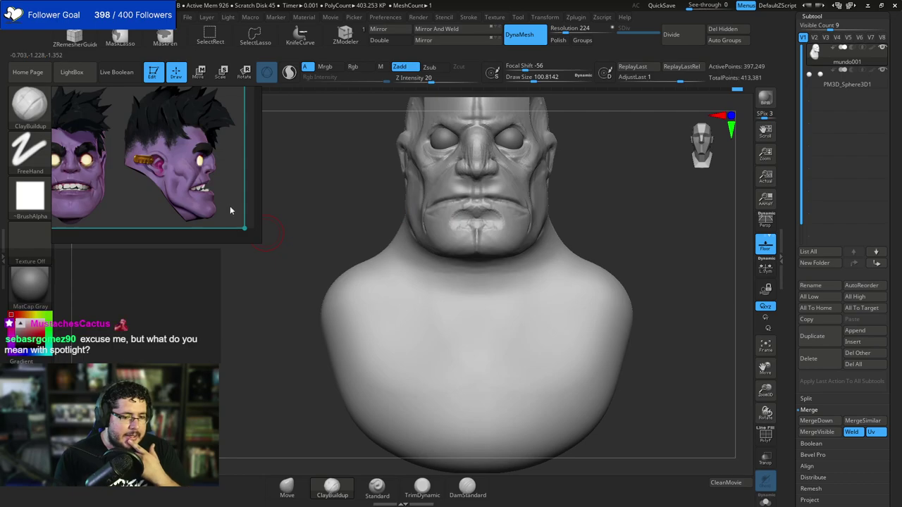
{"action": "mouse_move", "coordinate": [465, 225]}
{"action": "left_mouse_down"}
{"action": "mouse_move", "coordinate": [477, 241]}
{"action": "mouse_move", "coordinate": [482, 235]}
{"action": "left_mouse_up"}
{"action": "left_click_drag", "start_coordinate": [600, 202], "coordinate": [594, 188], "text": "alt"}
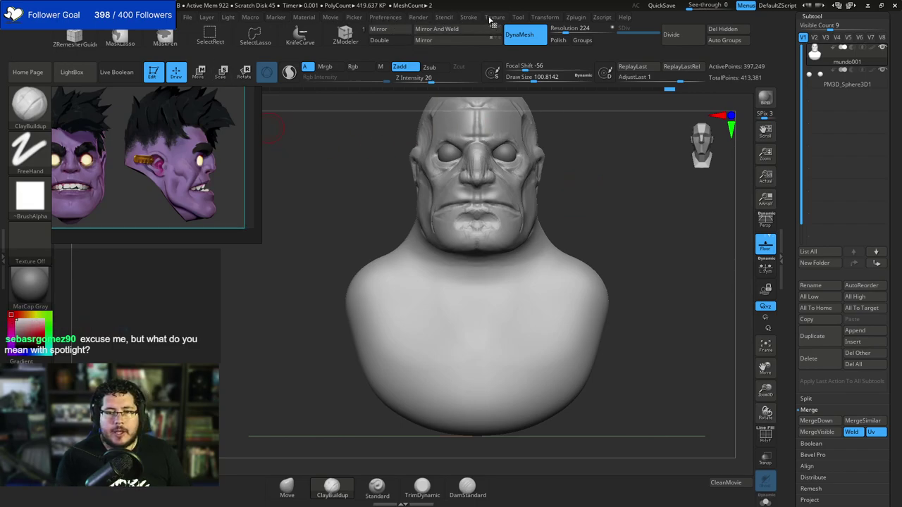
{"action": "left_click", "coordinate": [494, 17]}
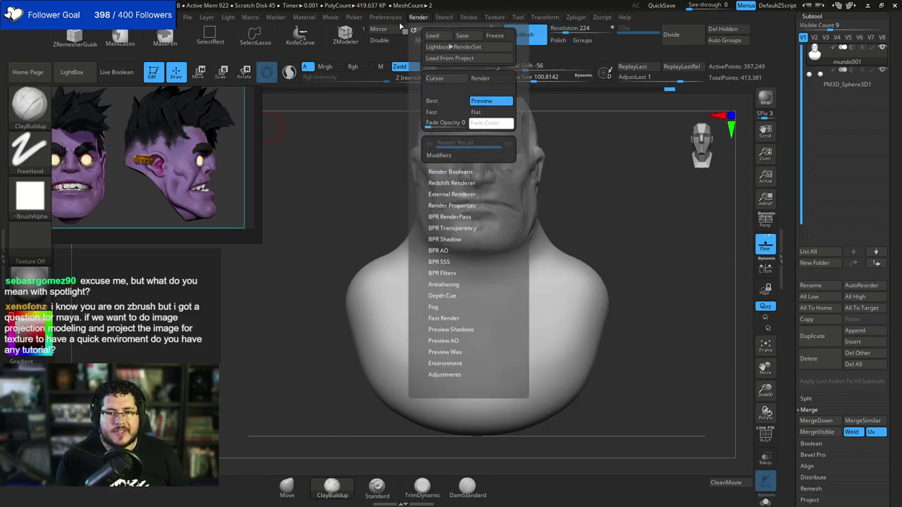
{"action": "mouse_move", "coordinate": [304, 17]}
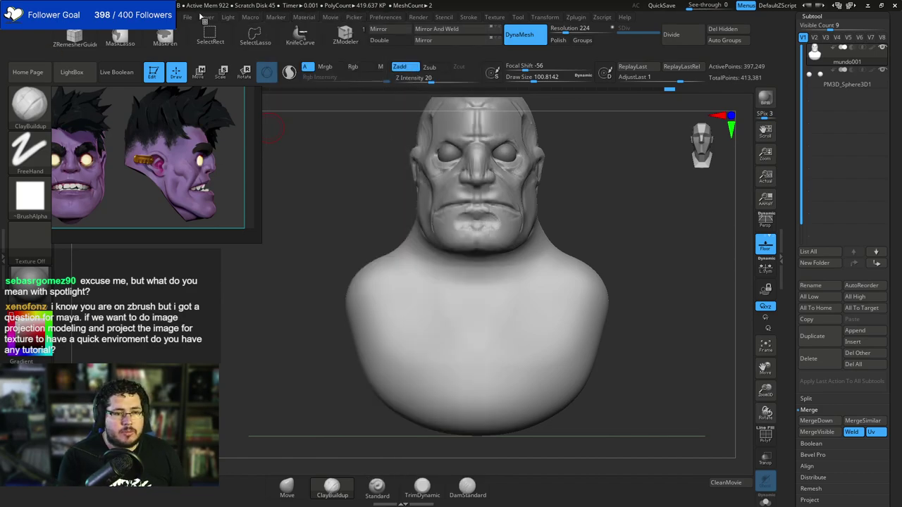
{"action": "left_click", "coordinate": [519, 17]}
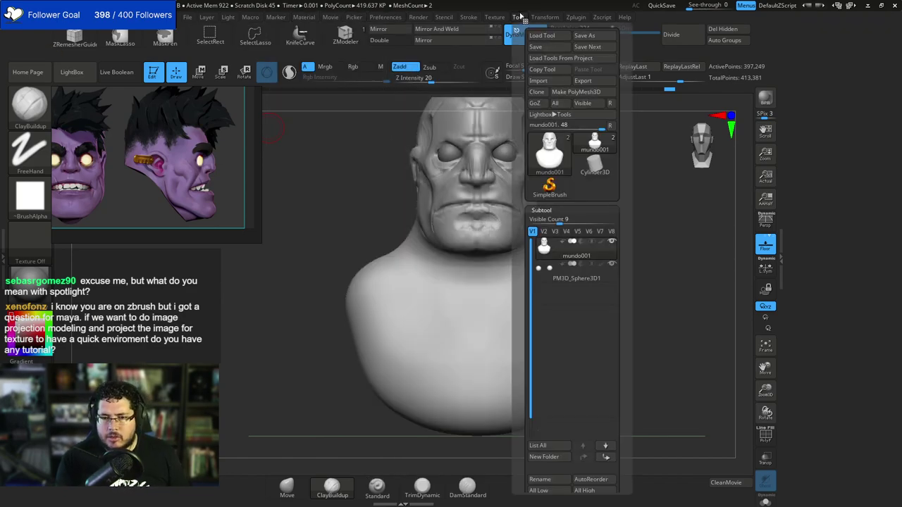
{"action": "mouse_move", "coordinate": [500, 17]}
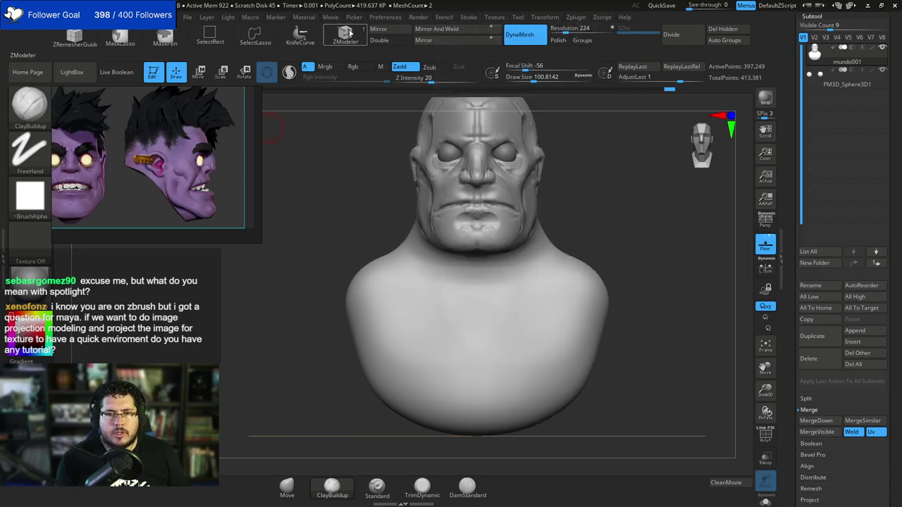
{"action": "mouse_move", "coordinate": [303, 15]}
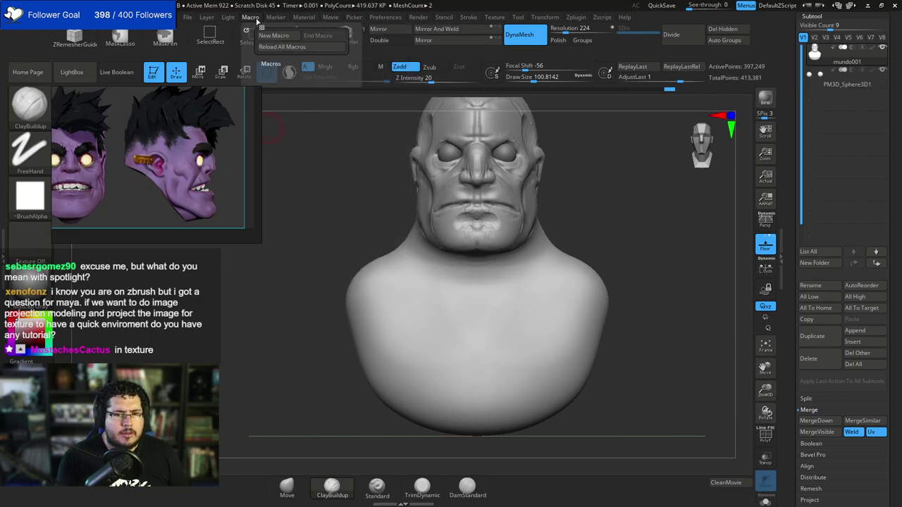
{"action": "mouse_move", "coordinate": [182, 17]}
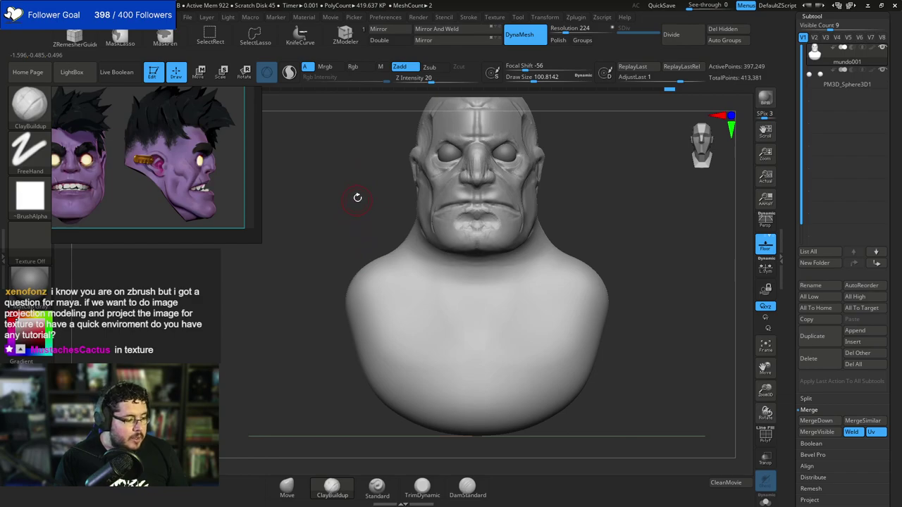
{"action": "left_click_drag", "start_coordinate": [357, 198], "coordinate": [352, 213]}
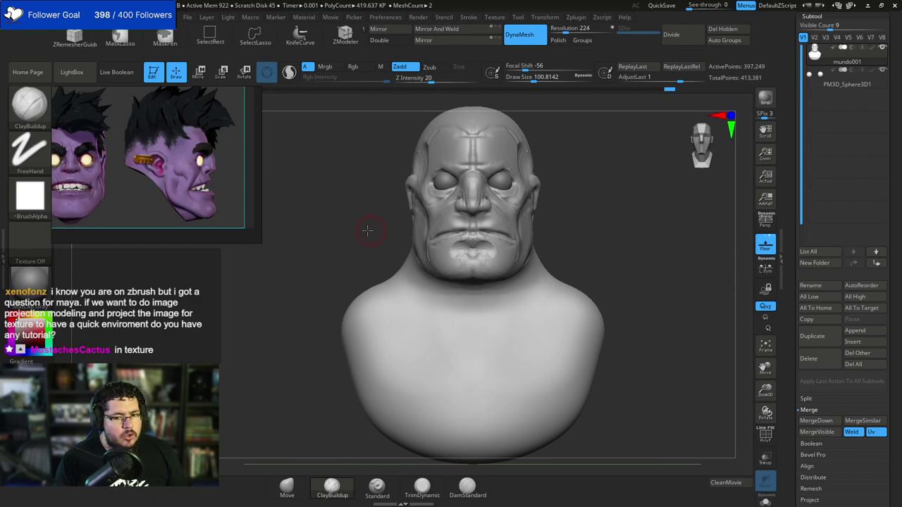
{"action": "left_click_drag", "start_coordinate": [368, 226], "coordinate": [383, 223]}
{"action": "left_click_drag", "start_coordinate": [542, 162], "coordinate": [542, 184], "text": "alt"}
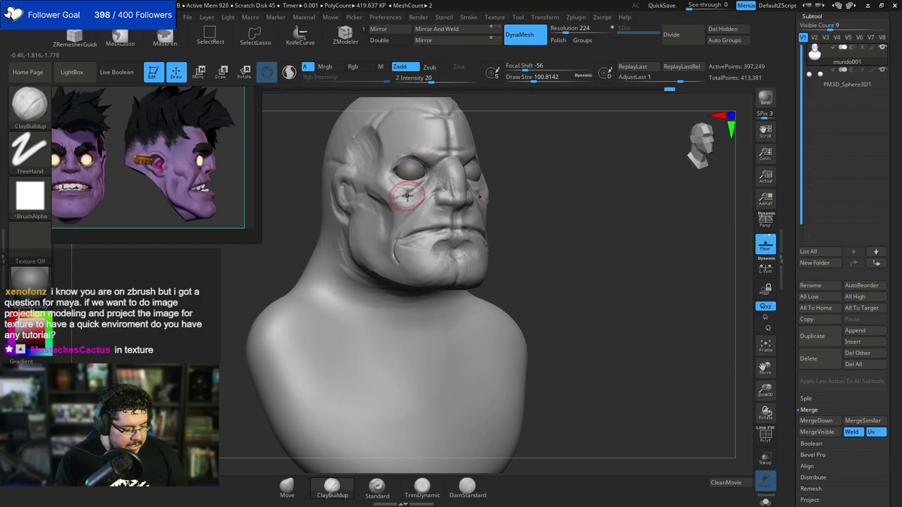
Build up the cheek below the eye with ClayBuildup at draw sizes of about 90 to 104.
{"action": "key", "text": "space"}
{"action": "left_click_drag", "start_coordinate": [379, 187], "coordinate": [382, 188]}
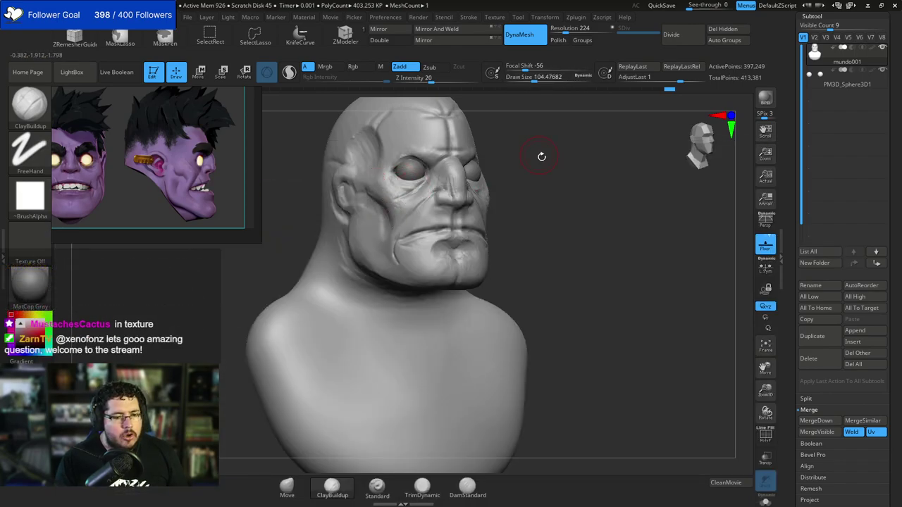
{"action": "left_click_drag", "start_coordinate": [542, 155], "coordinate": [542, 113], "text": "alt"}
{"action": "key", "text": "space"}
{"action": "left_click_drag", "start_coordinate": [421, 185], "coordinate": [417, 186]}
{"action": "left_click_drag", "start_coordinate": [528, 141], "coordinate": [540, 139]}
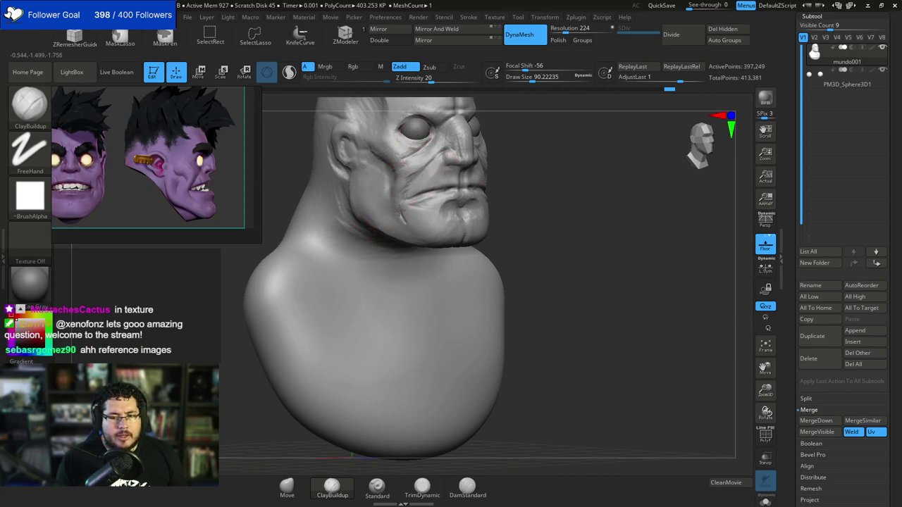
Reinforce the fold between the cheek and the mouth corner with ClayBuildup at draw sizes of about 83 to 90.
{"action": "mouse_move", "coordinate": [401, 208]}
{"action": "left_mouse_down"}
{"action": "mouse_move", "coordinate": [421, 172]}
{"action": "mouse_move", "coordinate": [403, 187]}
{"action": "mouse_move", "coordinate": [415, 164]}
{"action": "mouse_move", "coordinate": [394, 173]}
{"action": "left_mouse_up"}
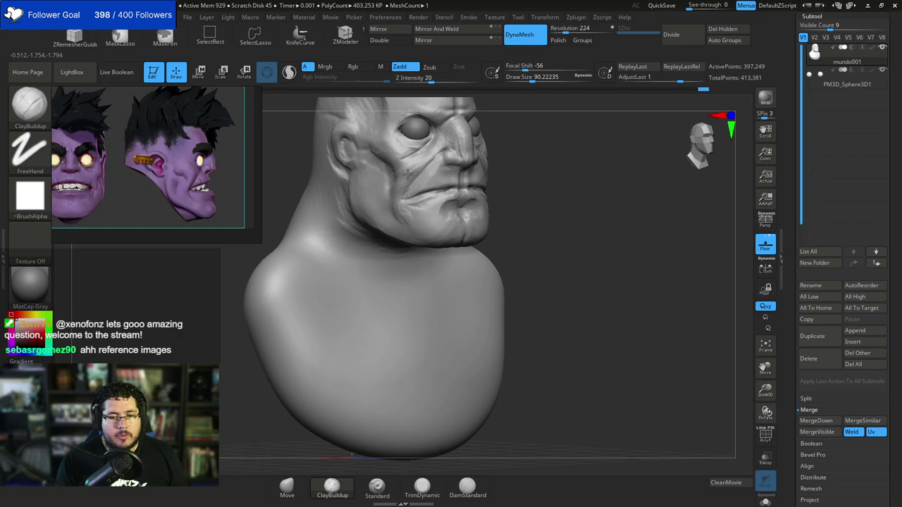
{"action": "mouse_move", "coordinate": [507, 187]}
{"action": "left_mouse_down", "text": "alt"}
{"action": "mouse_move", "coordinate": [515, 209]}
{"action": "mouse_move", "coordinate": [532, 188]}
{"action": "left_mouse_up", "text": "alt"}
{"action": "key", "text": "space"}
{"action": "left_click_drag", "start_coordinate": [467, 193], "coordinate": [476, 202]}
{"action": "mouse_move", "coordinate": [518, 193]}
{"action": "left_mouse_down", "text": "shift"}
{"action": "mouse_move", "coordinate": [534, 189]}
{"action": "mouse_move", "coordinate": [489, 185]}
{"action": "mouse_move", "coordinate": [534, 129]}
{"action": "mouse_move", "coordinate": [576, 104]}
{"action": "mouse_move", "coordinate": [563, 107]}
{"action": "left_mouse_up", "text": "shift"}
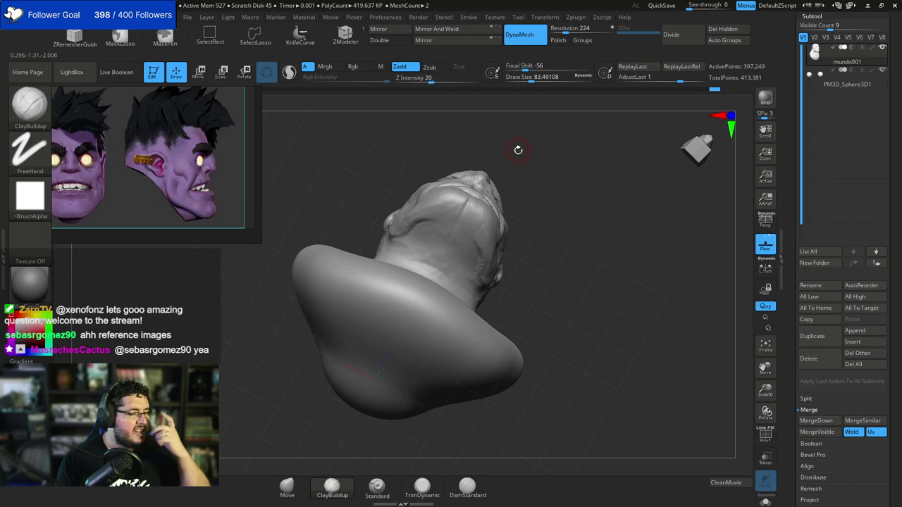
{"action": "mouse_move", "coordinate": [540, 171]}
{"action": "left_mouse_down"}
{"action": "mouse_move", "coordinate": [566, 257]}
{"action": "mouse_move", "coordinate": [554, 198]}
{"action": "mouse_move", "coordinate": [519, 146]}
{"action": "left_mouse_up"}
Reshape the jaw and lower cheek with the Move brush at draw sizes of about 239 to 318.
{"action": "key", "text": "b"}
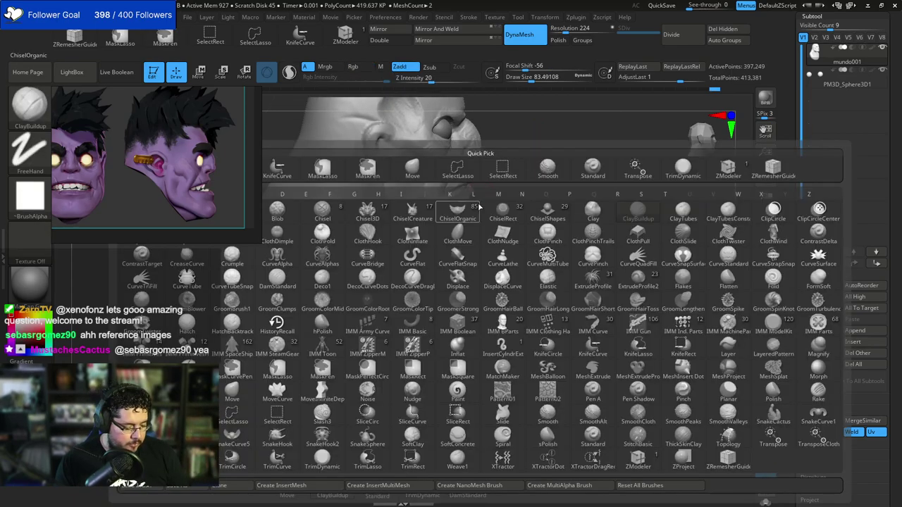
{"action": "key", "text": "m"}
{"action": "key", "text": "v"}
{"action": "key", "text": "space"}
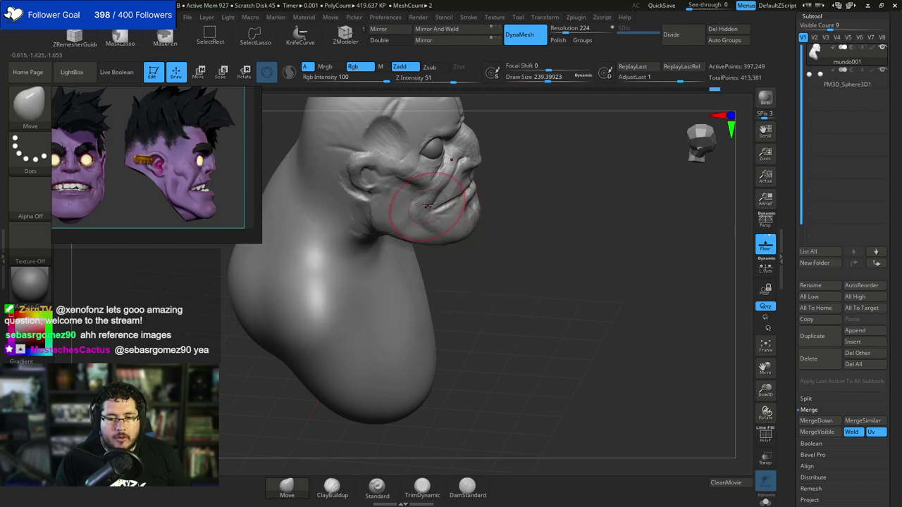
{"action": "mouse_move", "coordinate": [530, 198]}
{"action": "left_mouse_down"}
{"action": "mouse_move", "coordinate": [509, 275]}
{"action": "mouse_move", "coordinate": [504, 243]}
{"action": "left_mouse_up"}
{"action": "mouse_move", "coordinate": [563, 160]}
{"action": "left_mouse_down"}
{"action": "mouse_move", "coordinate": [590, 149]}
{"action": "mouse_move", "coordinate": [557, 169]}
{"action": "left_mouse_up"}
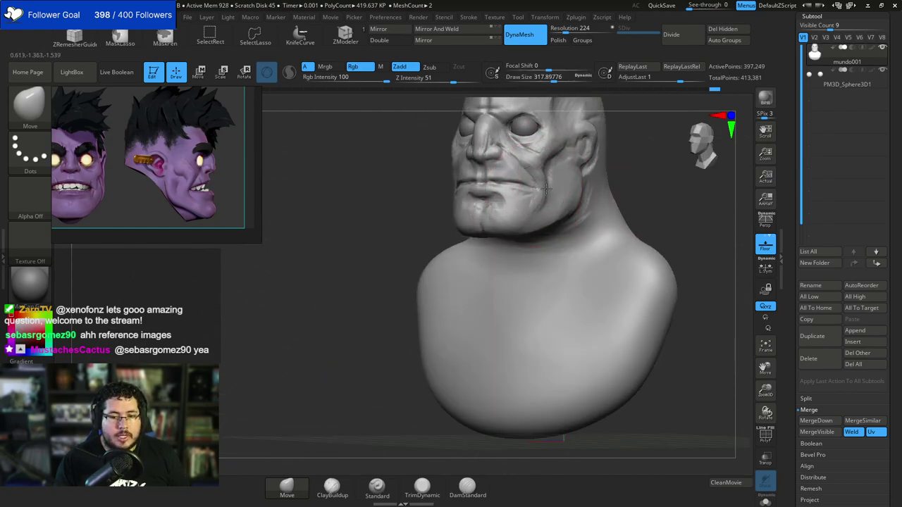
{"action": "mouse_move", "coordinate": [402, 241]}
{"action": "left_mouse_down"}
{"action": "mouse_move", "coordinate": [580, 185]}
{"action": "mouse_move", "coordinate": [511, 203]}
{"action": "left_mouse_up"}
Sculpt stretched muscle strands across the cheek and jaw with ClayBuildup at draw sizes of about 94 to 116.
{"action": "key", "text": "b"}
{"action": "key", "text": "c"}
{"action": "key", "text": "b"}
{"action": "key", "text": "space"}
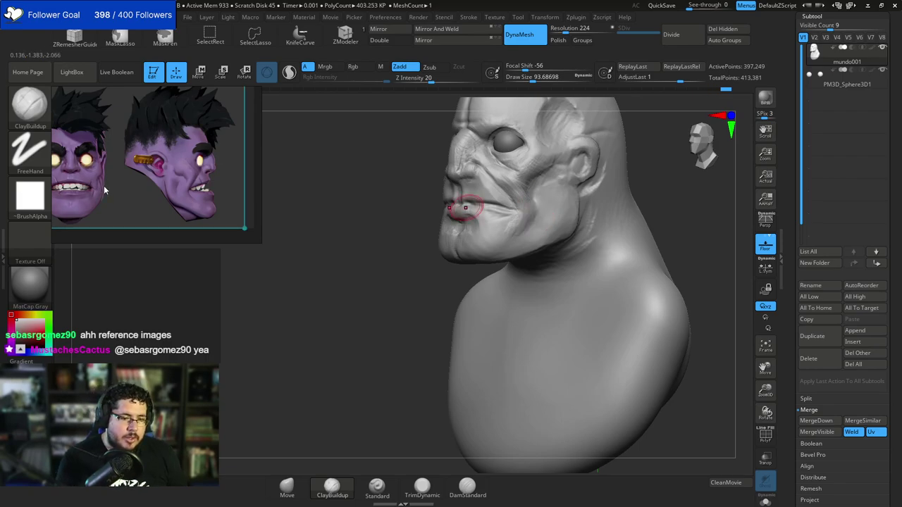
{"action": "right_click_drag", "start_coordinate": [614, 168], "coordinate": [564, 178]}
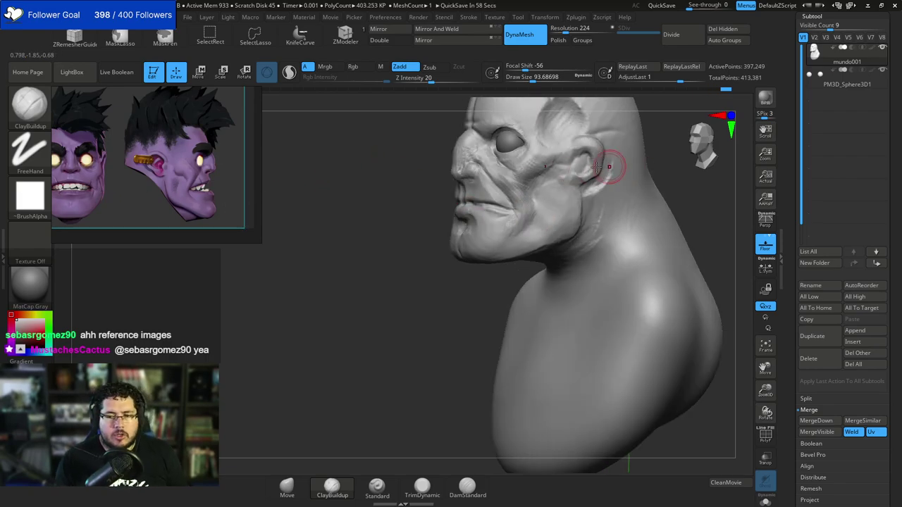
{"action": "key", "text": "space"}
{"action": "left_click_drag", "start_coordinate": [550, 189], "coordinate": [556, 189]}
{"action": "key", "text": "space"}
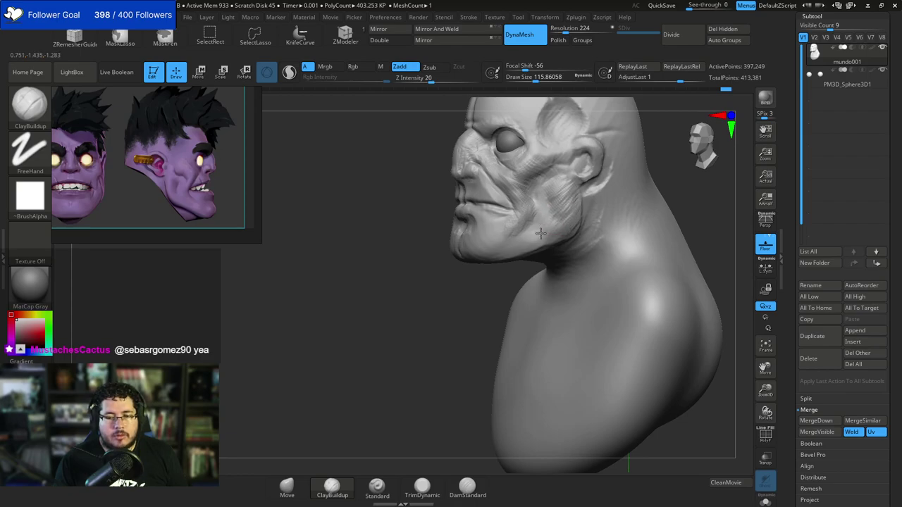
{"action": "left_click_drag", "start_coordinate": [553, 210], "coordinate": [535, 225]}
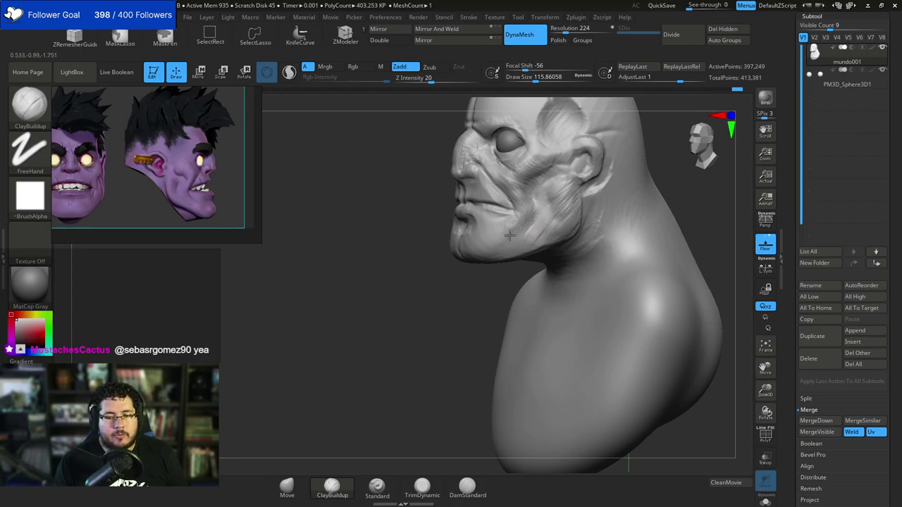
{"action": "right_click_drag", "start_coordinate": [527, 240], "coordinate": [544, 246]}
{"action": "right_click_drag", "start_coordinate": [543, 215], "coordinate": [522, 215]}
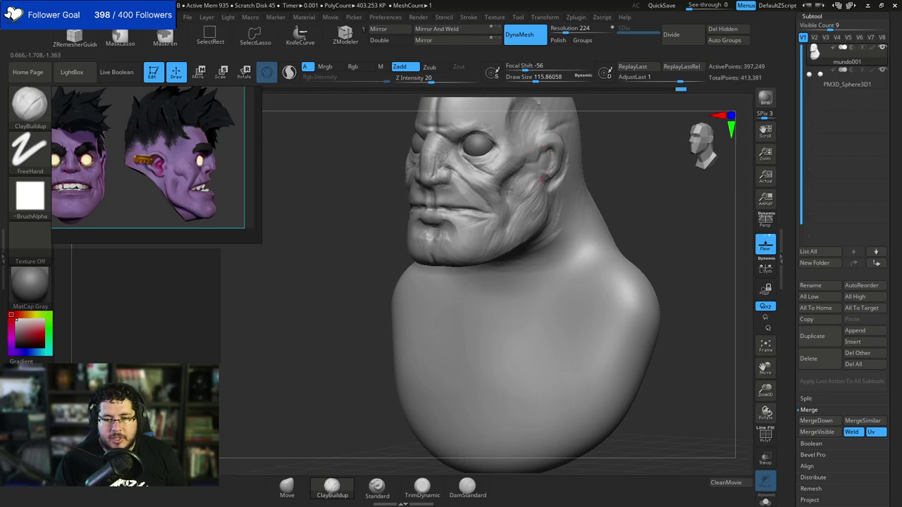
{"action": "right_click_drag", "start_coordinate": [608, 136], "coordinate": [616, 169], "text": "alt"}
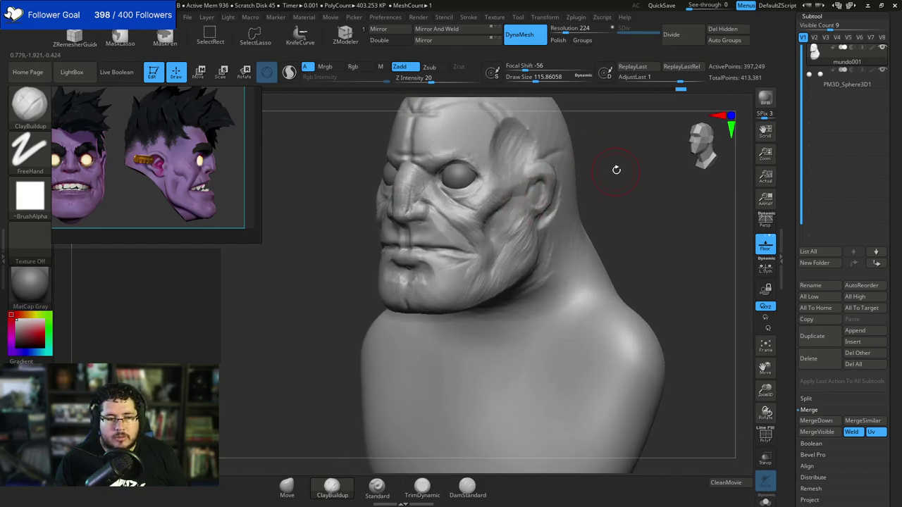
Add finer forms around the front of the ear and the chin with ClayBuildup at a draw size of about 51.
{"action": "key", "text": "bracketleft"}
{"action": "key", "text": "bracketleft"}
{"action": "key", "text": "bracketleft"}
{"action": "key", "text": "bracketleft"}
{"action": "key", "text": "bracketleft"}
{"action": "key", "text": "bracketleft"}
{"action": "key", "text": "bracketleft"}
{"action": "key", "text": "bracketleft"}
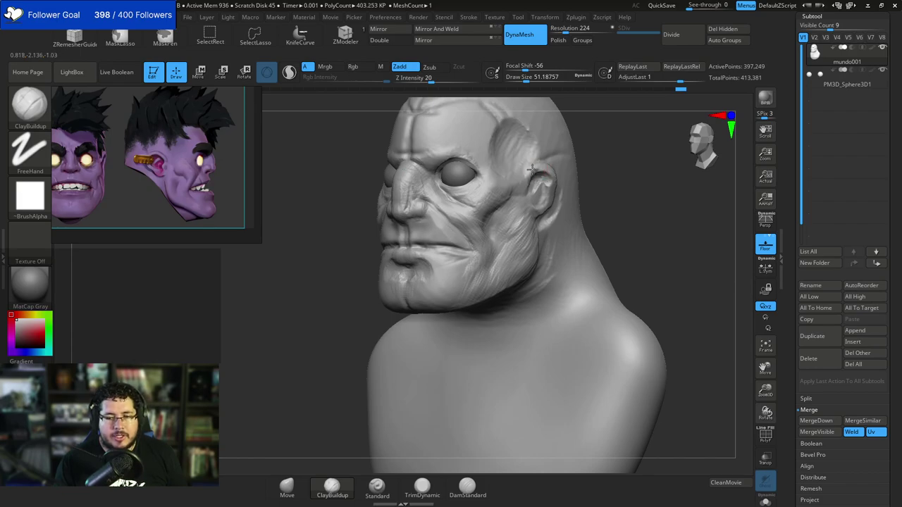
{"action": "right_click_drag", "start_coordinate": [586, 152], "coordinate": [575, 185]}
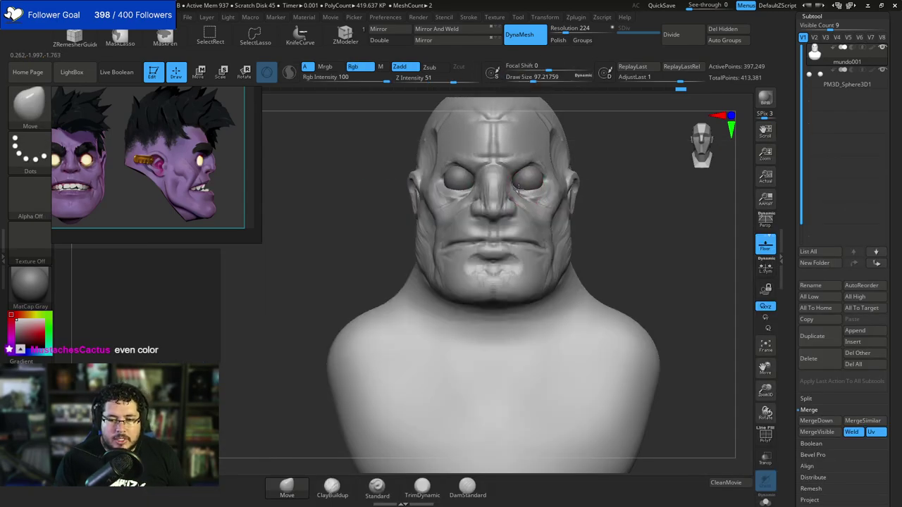
Reshape the lower eyelids and the area under the eyes with the Move brush at draw sizes of about 149 to 167.
{"action": "key", "text": "space"}
{"action": "left_click_drag", "start_coordinate": [520, 188], "coordinate": [527, 187]}
{"action": "left_click_drag", "start_coordinate": [528, 187], "coordinate": [529, 193]}
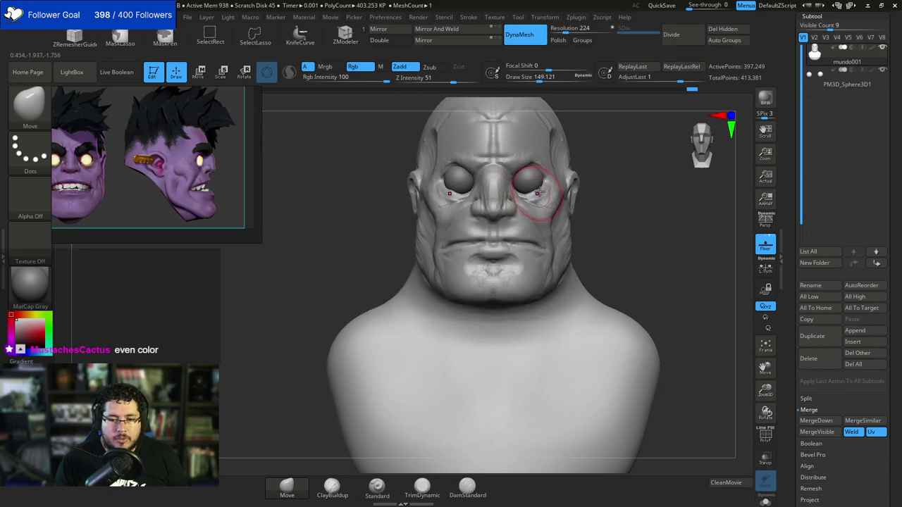
{"action": "mouse_move", "coordinate": [542, 186]}
{"action": "right_mouse_down"}
{"action": "mouse_move", "coordinate": [467, 175]}
{"action": "mouse_move", "coordinate": [525, 195]}
{"action": "right_mouse_up"}
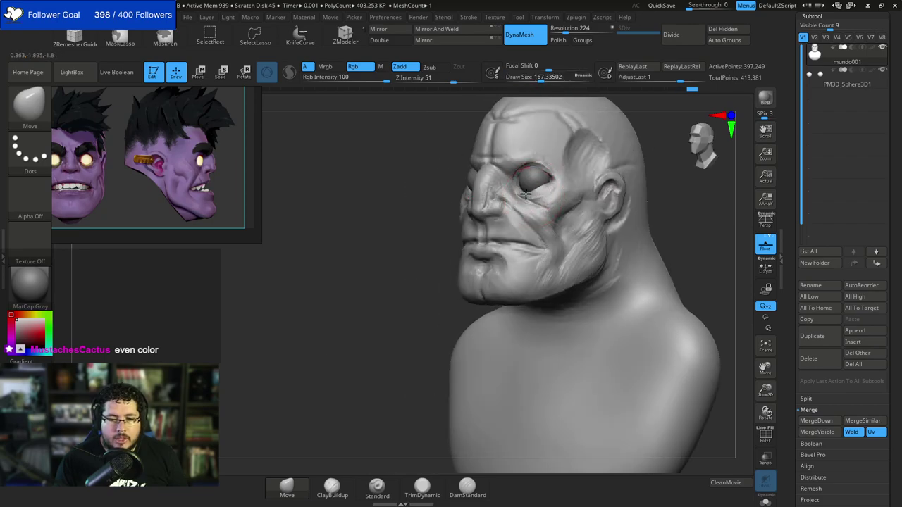
Adjust the outer corners of the eye sockets with the Move brush at draw sizes of about 104 to 140.
{"action": "key", "text": "space"}
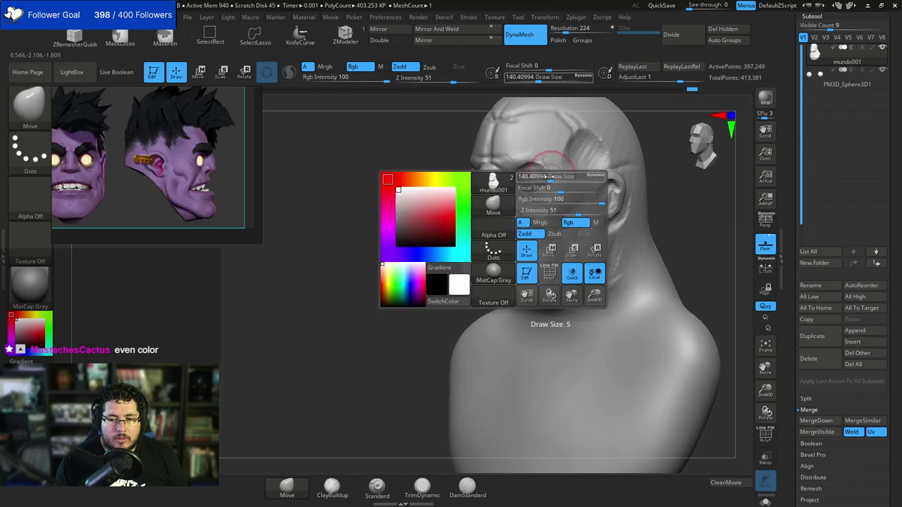
{"action": "left_click_drag", "start_coordinate": [553, 175], "coordinate": [541, 187]}
{"action": "right_click_drag", "start_coordinate": [576, 164], "coordinate": [615, 139], "text": "shift"}
{"action": "key", "text": "space"}
{"action": "left_click_drag", "start_coordinate": [564, 172], "coordinate": [547, 185]}
{"action": "key", "text": "space"}
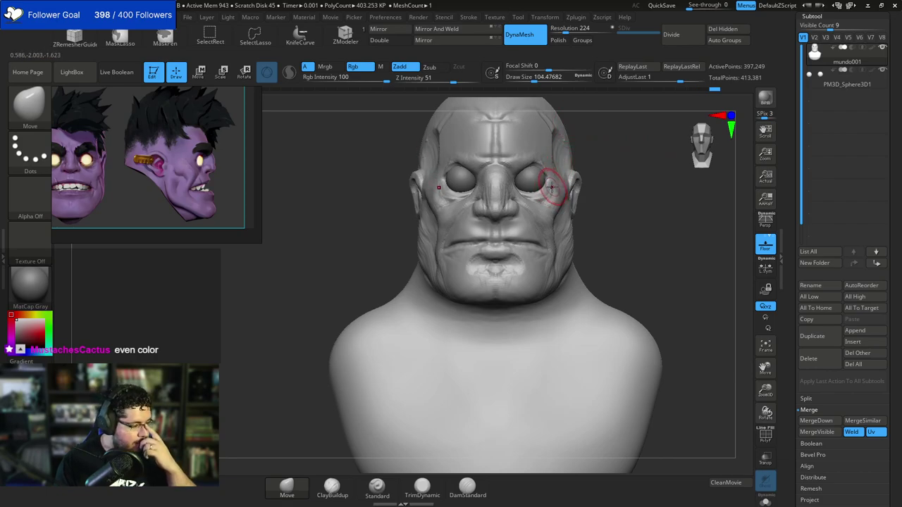
{"action": "mouse_move", "coordinate": [639, 140]}
{"action": "left_mouse_down"}
{"action": "mouse_move", "coordinate": [612, 149]}
{"action": "mouse_move", "coordinate": [610, 174]}
{"action": "left_mouse_up"}
{"action": "key", "text": "space"}
Build up the brow ridge above the eyes with ClayBuildup at draw sizes of about 74 to 104.
{"action": "key", "text": "b"}
{"action": "key", "text": "b"}
{"action": "key", "text": "c"}
{"action": "key", "text": "b"}
{"action": "key", "text": "space"}
{"action": "left_click_drag", "start_coordinate": [486, 168], "coordinate": [477, 167]}
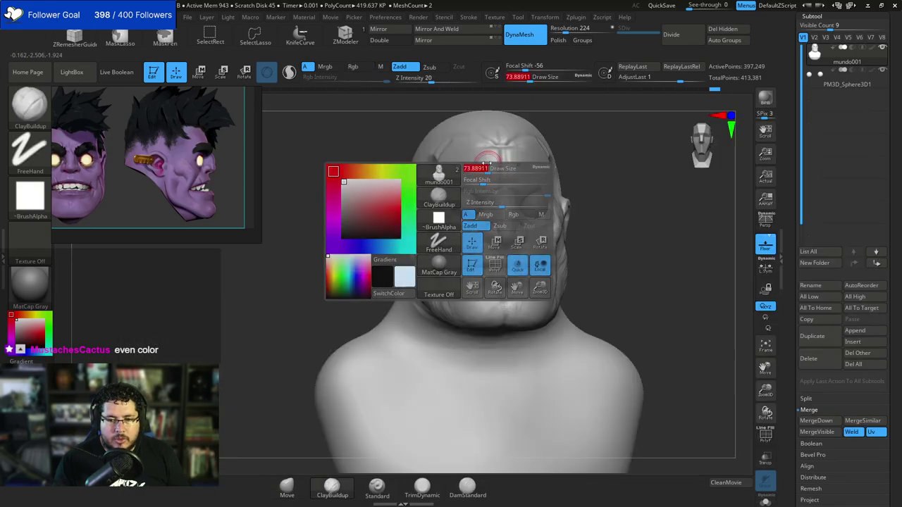
{"action": "right_click_drag", "start_coordinate": [477, 167], "coordinate": [504, 165]}
{"action": "key", "text": "space"}
{"action": "left_click_drag", "start_coordinate": [488, 173], "coordinate": [485, 166]}
{"action": "key", "text": "space"}
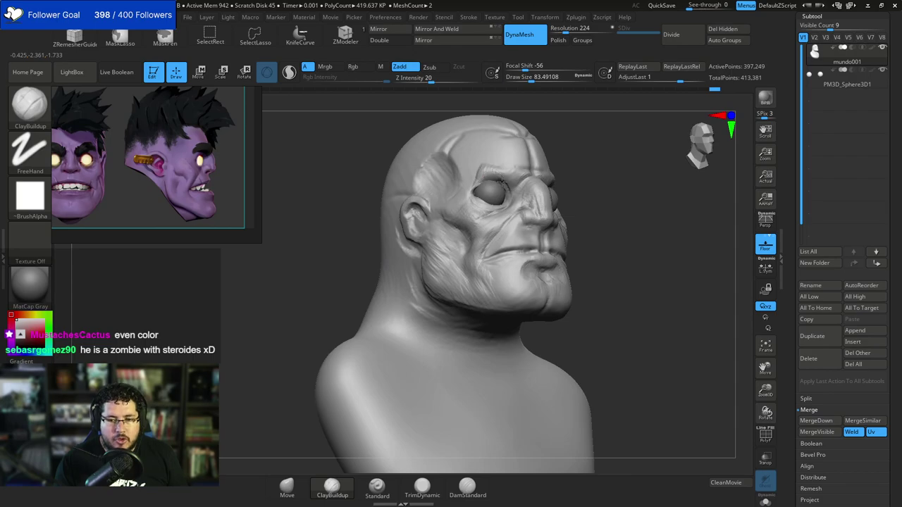
{"action": "key", "text": "space"}
{"action": "left_click_drag", "start_coordinate": [515, 184], "coordinate": [518, 174]}
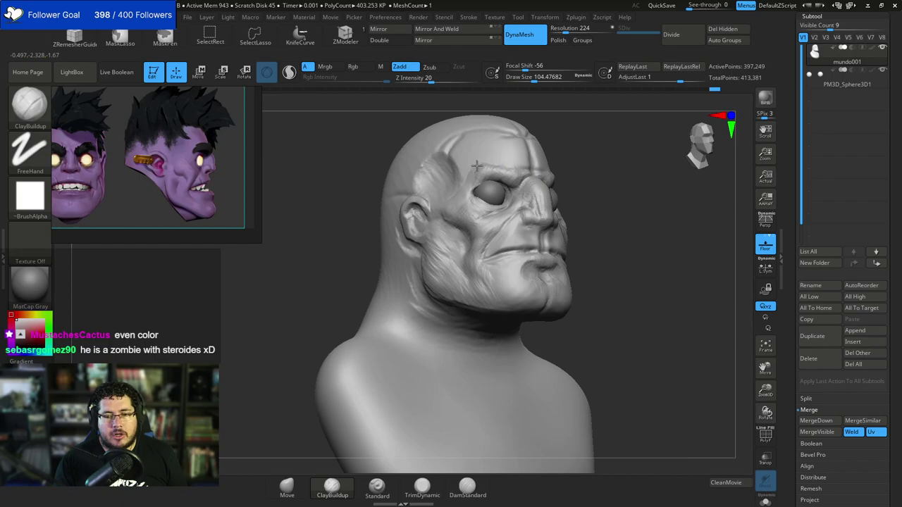
Refine the outer brow, nose bridge and upper eyelids with ClayBuildup at draw sizes of about 87 to 104.
{"action": "left_click_drag", "start_coordinate": [560, 129], "coordinate": [547, 178], "text": "shift"}
{"action": "mouse_move", "coordinate": [615, 138]}
{"action": "left_mouse_down"}
{"action": "mouse_move", "coordinate": [551, 177]}
{"action": "mouse_move", "coordinate": [571, 175]}
{"action": "left_mouse_up"}
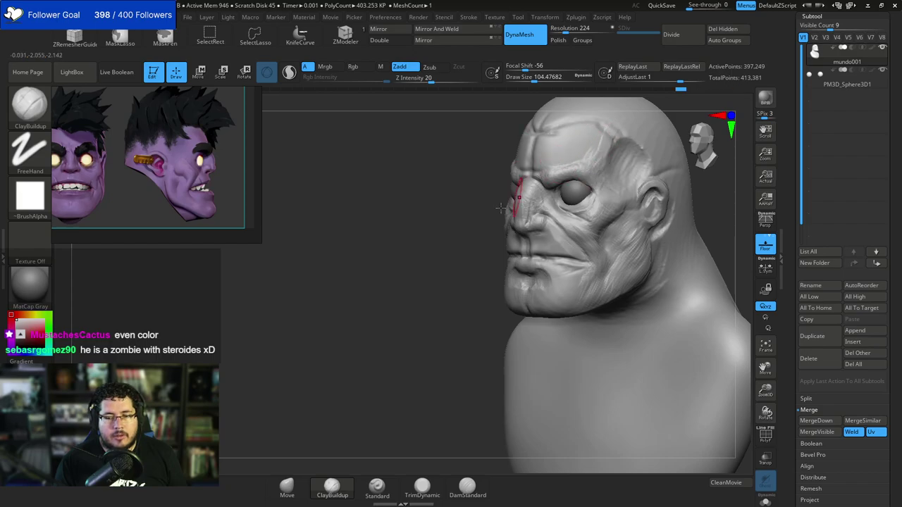
{"action": "left_click_drag", "start_coordinate": [501, 208], "coordinate": [527, 204], "text": "shift"}
{"action": "left_click_drag", "start_coordinate": [416, 208], "coordinate": [437, 227]}
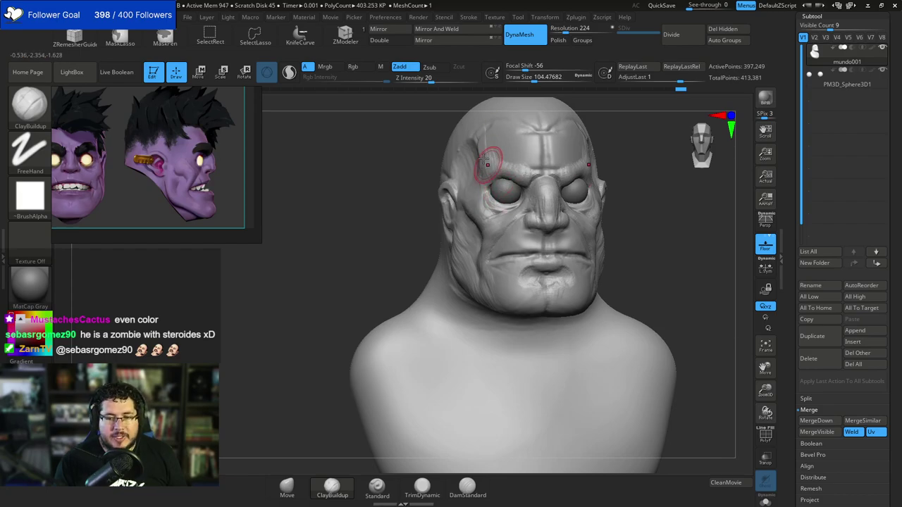
{"action": "left_click_drag", "start_coordinate": [494, 171], "coordinate": [508, 171]}
{"action": "right_click_drag", "start_coordinate": [543, 177], "coordinate": [594, 162]}
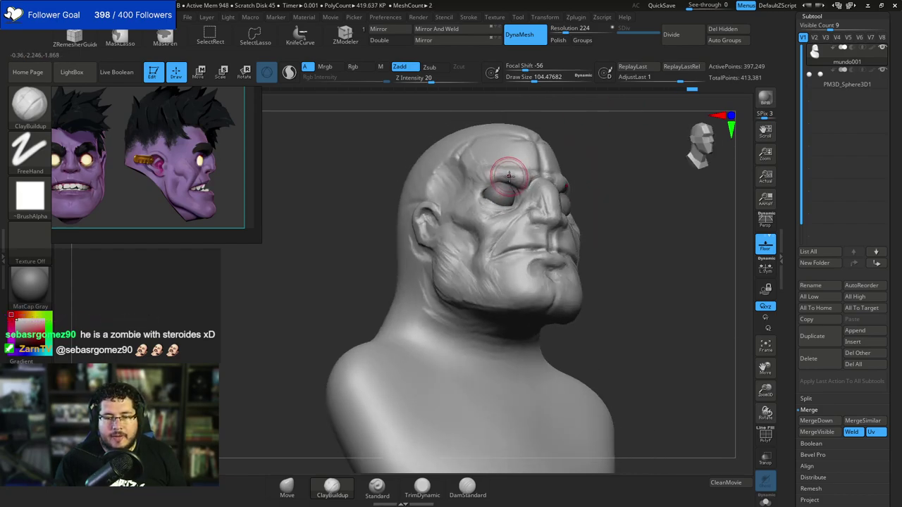
{"action": "key", "text": "space"}
{"action": "left_click_drag", "start_coordinate": [499, 181], "coordinate": [490, 199]}
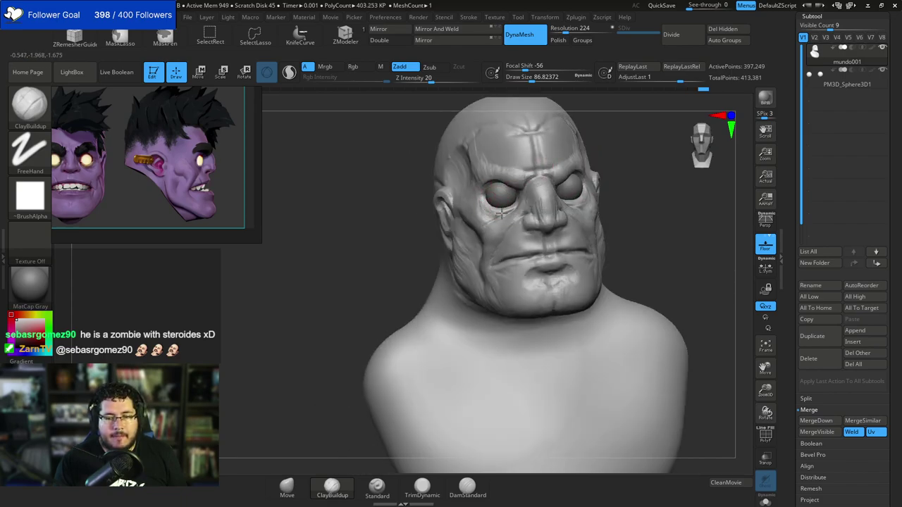
Flatten the cheekbone surface below the eyes with the TrimDynamic brush at a draw size of about 87.
{"action": "key", "text": "b"}
{"action": "key", "text": "t"}
{"action": "key", "text": "d"}
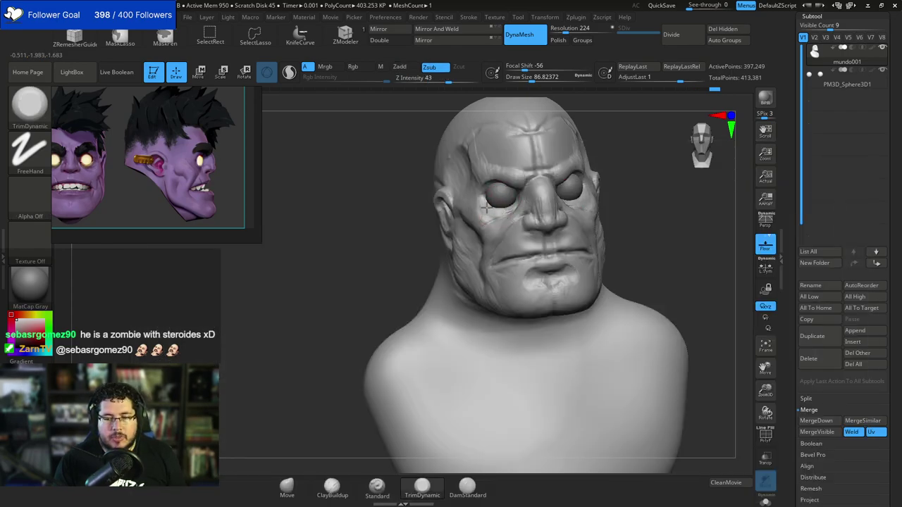
{"action": "right_click_drag", "start_coordinate": [541, 195], "coordinate": [577, 206]}
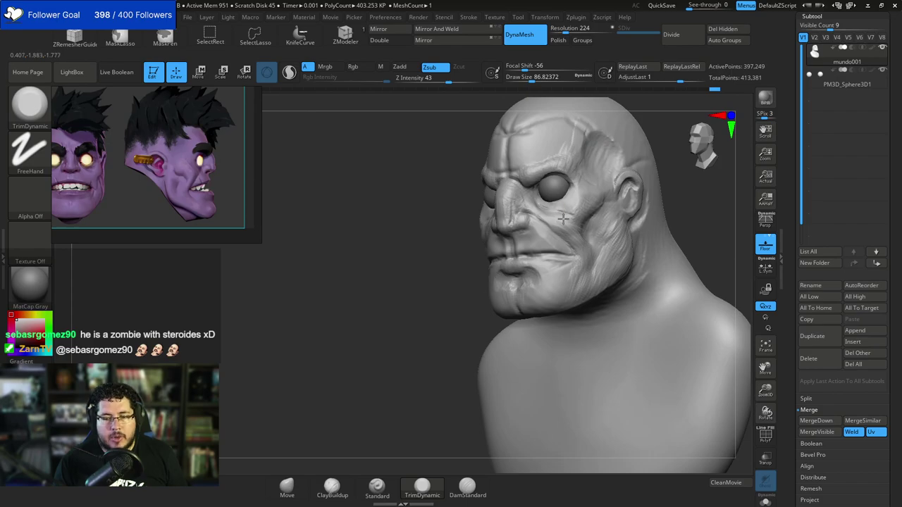
{"action": "left_click_drag", "start_coordinate": [563, 220], "coordinate": [578, 201]}
{"action": "mouse_move", "coordinate": [563, 141]}
{"action": "left_mouse_down", "text": "shift"}
{"action": "mouse_move", "coordinate": [564, 196]}
{"action": "mouse_move", "coordinate": [552, 210]}
{"action": "left_mouse_up", "text": "shift"}
Add volume beside the nose and under the eyes with ClayBuildup at a draw size of about 77.
{"action": "key", "text": "b"}
{"action": "key", "text": "c"}
{"action": "key", "text": "b"}
{"action": "key", "text": "space"}
{"action": "right_click_drag", "start_coordinate": [552, 210], "coordinate": [530, 204]}
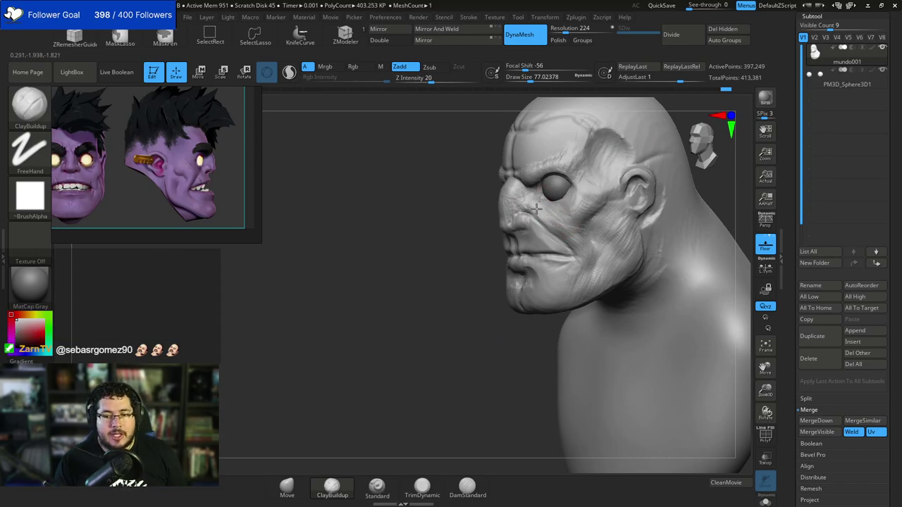
{"action": "left_click_drag", "start_coordinate": [479, 296], "coordinate": [539, 288], "text": "shift"}
{"action": "left_click_drag", "start_coordinate": [644, 194], "coordinate": [607, 176], "text": "alt"}
{"action": "right_click_drag", "start_coordinate": [606, 176], "coordinate": [618, 203], "text": "ctrl"}
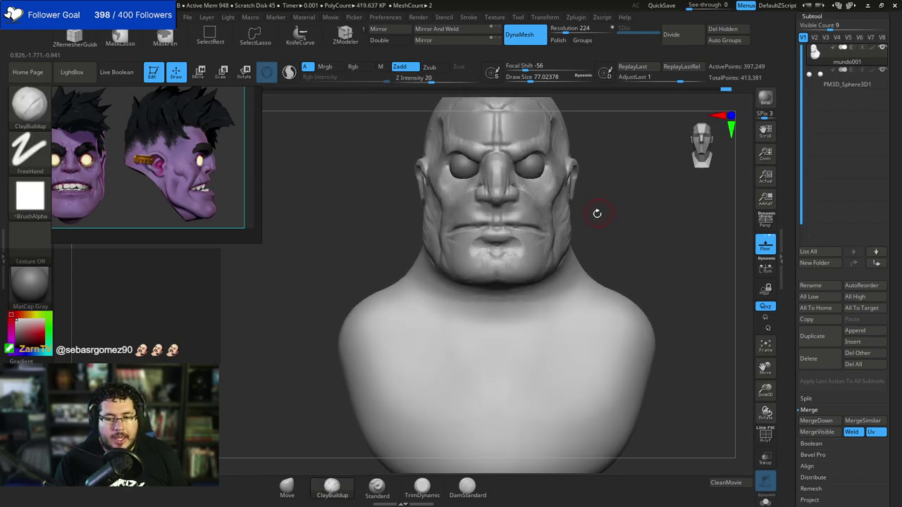
Mask the jaw and chin in profile with MaskLasso, then invert the mask to leave only the jaw editable.
{"action": "left_click_drag", "start_coordinate": [598, 220], "coordinate": [633, 223]}
{"action": "mouse_move", "coordinate": [633, 223]}
{"action": "left_mouse_down", "text": "alt"}
{"action": "mouse_move", "coordinate": [600, 230]}
{"action": "mouse_move", "coordinate": [611, 172]}
{"action": "mouse_move", "coordinate": [652, 200]}
{"action": "mouse_move", "coordinate": [573, 206]}
{"action": "left_mouse_up", "text": "alt"}
{"action": "key", "text": "space"}
{"action": "left_click", "coordinate": [592, 217]}
{"action": "key", "text": "space"}
{"action": "left_click", "coordinate": [603, 206]}
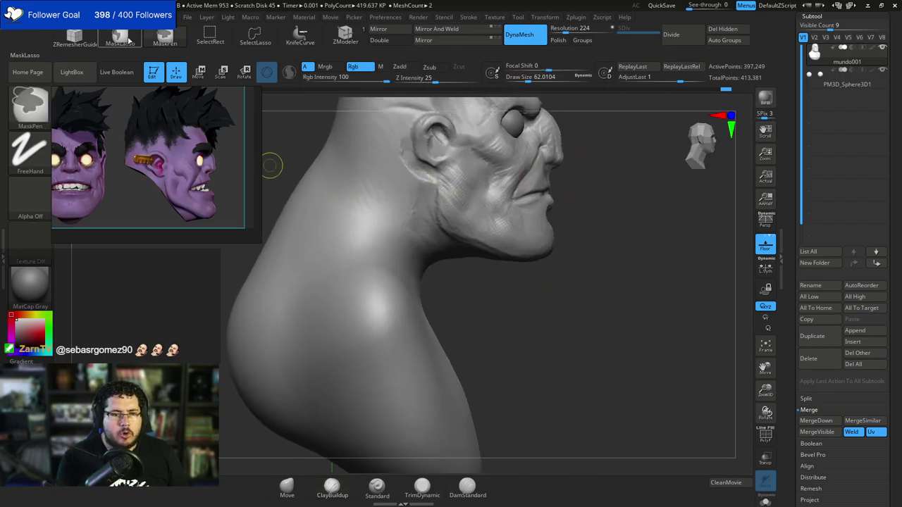
{"action": "mouse_move", "coordinate": [496, 306]}
{"action": "left_mouse_down", "text": "ctrl"}
{"action": "mouse_move", "coordinate": [453, 257]}
{"action": "mouse_move", "coordinate": [435, 169]}
{"action": "mouse_move", "coordinate": [451, 185]}
{"action": "left_mouse_up", "text": "ctrl"}
{"action": "key", "text": "ctrl"}
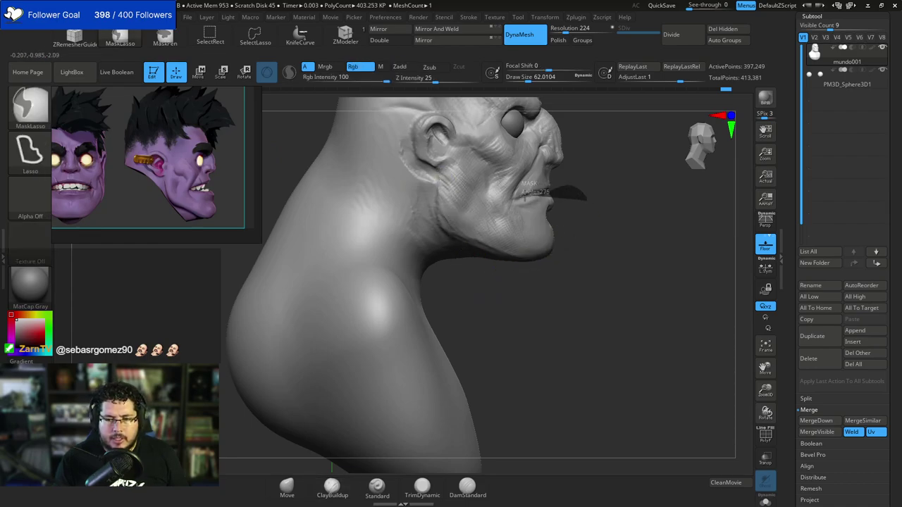
{"action": "mouse_move", "coordinate": [505, 200]}
{"action": "left_mouse_down", "text": "ctrl"}
{"action": "mouse_move", "coordinate": [425, 165]}
{"action": "mouse_move", "coordinate": [415, 190]}
{"action": "mouse_move", "coordinate": [550, 344]}
{"action": "mouse_move", "coordinate": [606, 270]}
{"action": "left_mouse_up", "text": "ctrl"}
{"action": "left_click", "coordinate": [606, 271], "text": "ctrl"}
Place the transform gizmo at the jaw hinge below the ear and rotate the unmasked jaw in profile.
{"action": "key", "text": "w"}
{"action": "left_click", "coordinate": [442, 166], "text": "alt"}
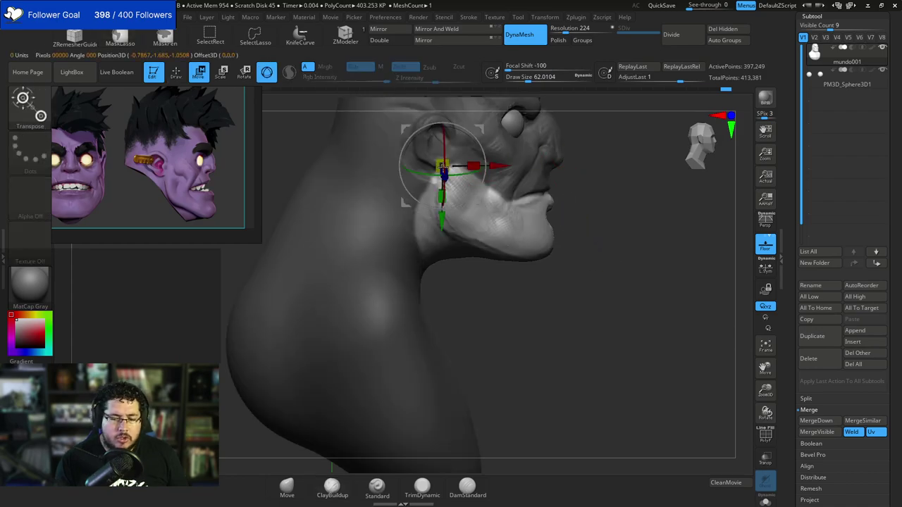
{"action": "left_click_drag", "start_coordinate": [620, 160], "coordinate": [611, 175], "text": "alt"}
{"action": "left_click", "coordinate": [450, 105], "text": "alt"}
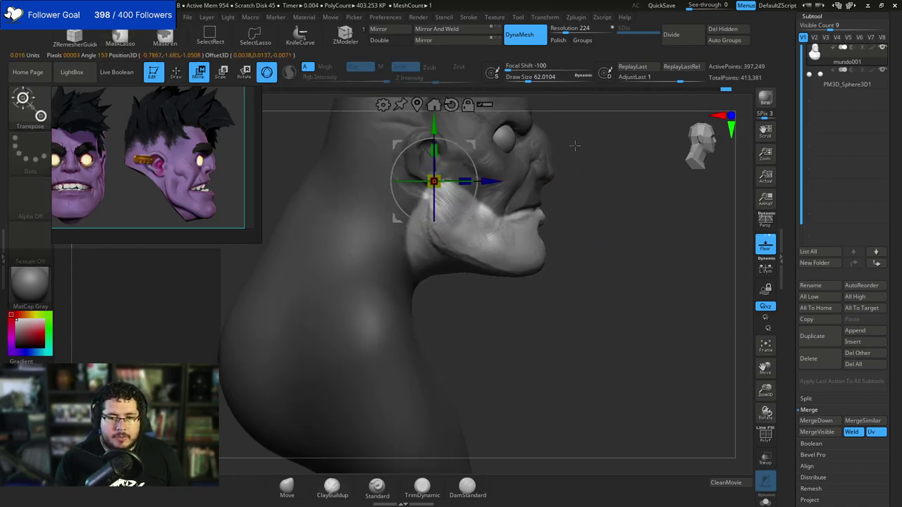
{"action": "left_click_drag", "start_coordinate": [574, 145], "coordinate": [564, 167], "text": "alt"}
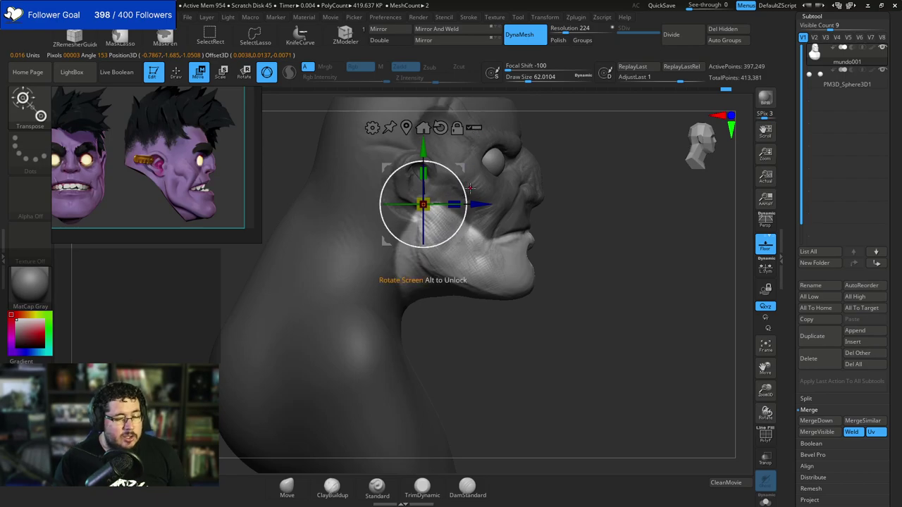
{"action": "left_click_drag", "start_coordinate": [468, 183], "coordinate": [467, 192]}
{"action": "key", "text": "q"}
Add volume to the neck below the jawline with ClayBuildup at a draw size of about 116.
{"action": "mouse_move", "coordinate": [587, 214]}
{"action": "left_mouse_down"}
{"action": "mouse_move", "coordinate": [562, 216]}
{"action": "mouse_move", "coordinate": [573, 224]}
{"action": "left_mouse_up"}
{"action": "mouse_move", "coordinate": [568, 210]}
{"action": "left_mouse_down"}
{"action": "mouse_move", "coordinate": [587, 201]}
{"action": "mouse_move", "coordinate": [580, 216]}
{"action": "mouse_move", "coordinate": [554, 211]}
{"action": "mouse_move", "coordinate": [593, 196]}
{"action": "mouse_move", "coordinate": [601, 205]}
{"action": "left_mouse_up"}
{"action": "left_click_drag", "start_coordinate": [598, 194], "coordinate": [560, 148]}
{"action": "key", "text": "space"}
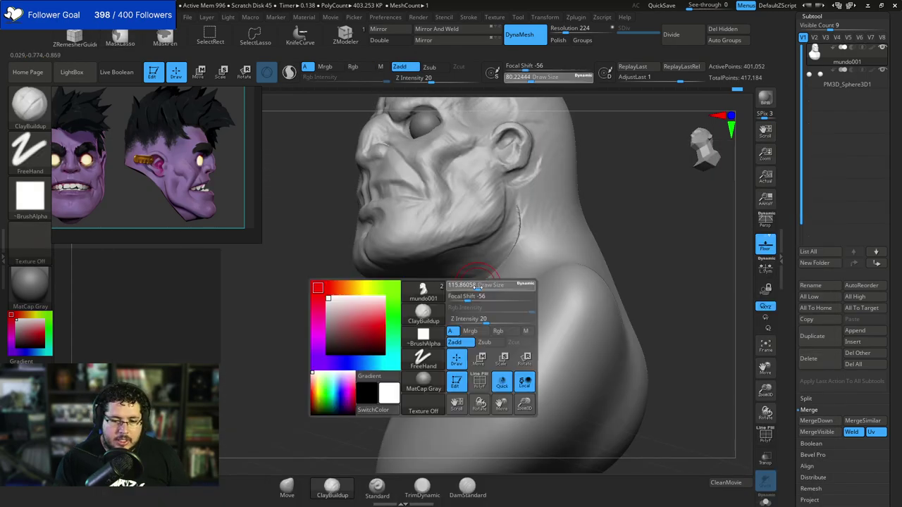
{"action": "left_click_drag", "start_coordinate": [473, 285], "coordinate": [480, 286]}
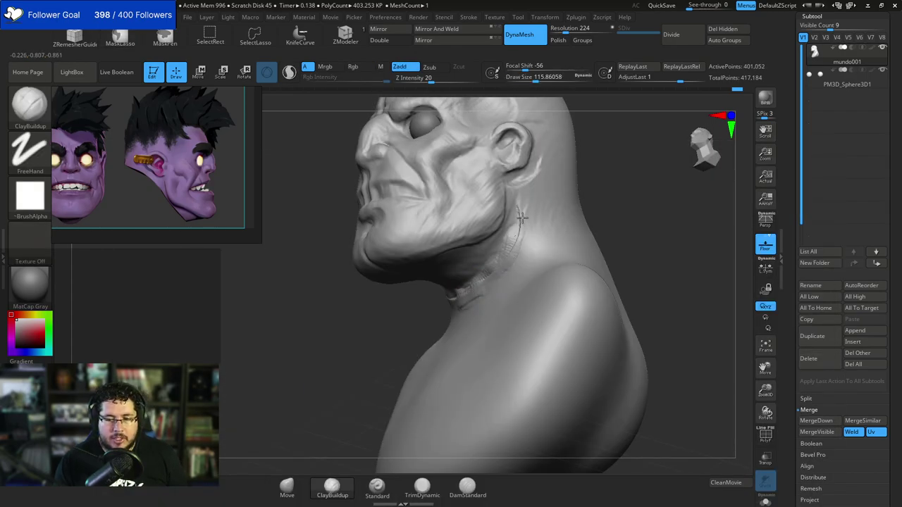
{"action": "left_click_drag", "start_coordinate": [522, 218], "coordinate": [521, 224]}
Flatten the built-up neck area under the jaw with the TrimDynamic brush at a draw size of about 154.
{"action": "left_click_drag", "start_coordinate": [599, 189], "coordinate": [666, 179]}
{"action": "key", "text": "n"}
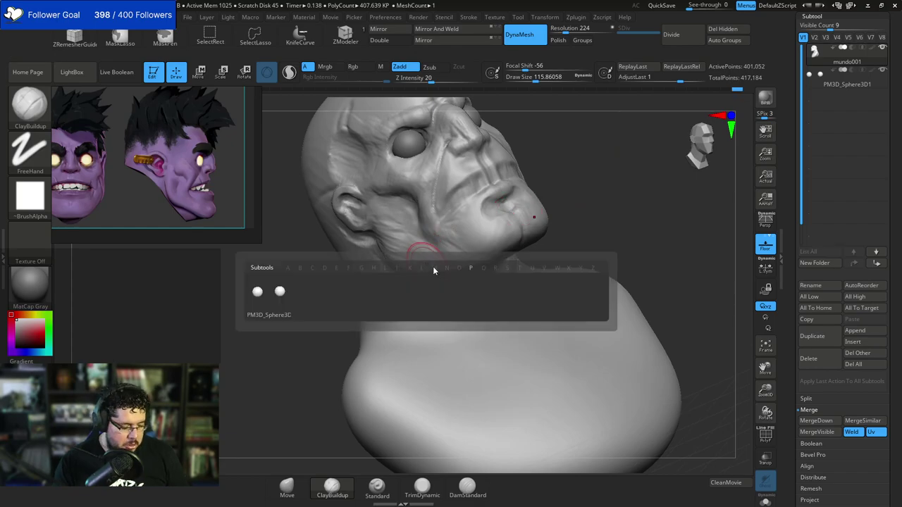
{"action": "key", "text": "b"}
{"action": "key", "text": "t"}
{"action": "key", "text": "d"}
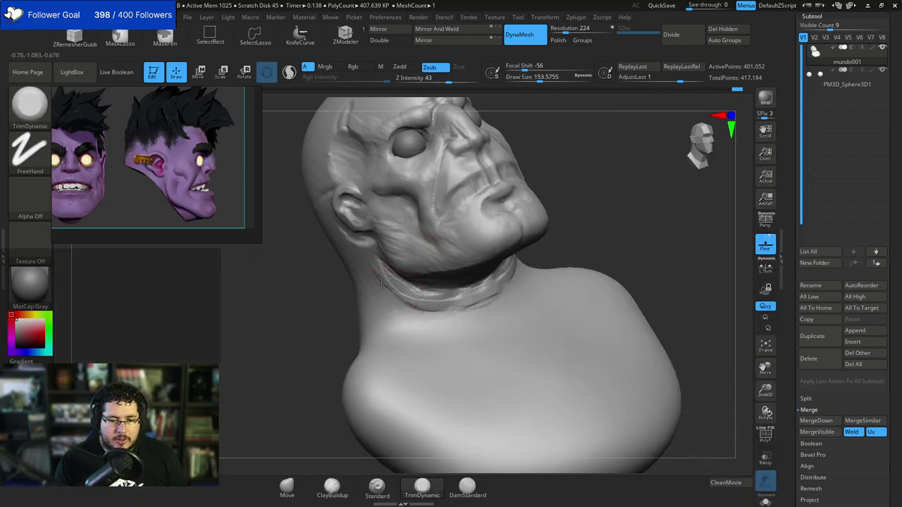
{"action": "left_click_drag", "start_coordinate": [449, 309], "coordinate": [486, 294]}
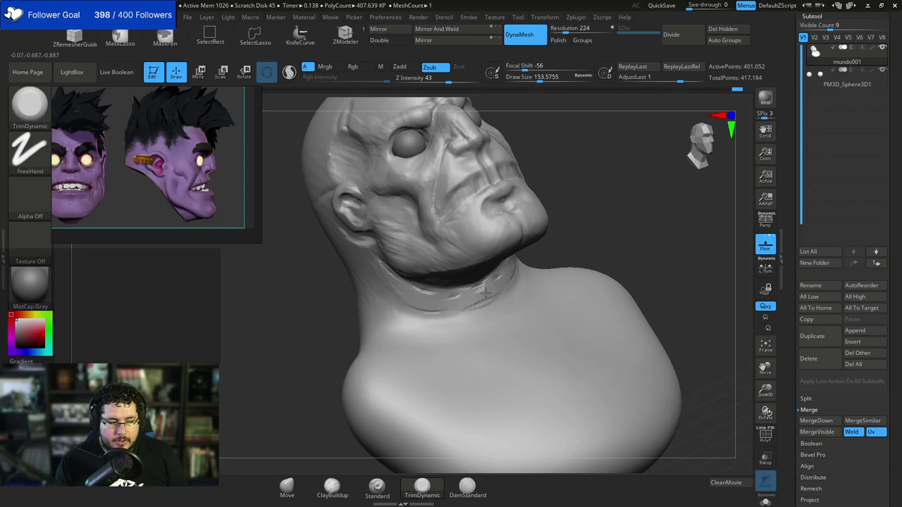
Mask a wedge along the mouth line in profile with MaskLasso, then invert the mask to leave only the mouth editable.
{"action": "mouse_move", "coordinate": [549, 224]}
{"action": "left_mouse_down"}
{"action": "mouse_move", "coordinate": [618, 187]}
{"action": "mouse_move", "coordinate": [607, 169]}
{"action": "mouse_move", "coordinate": [603, 196]}
{"action": "left_mouse_up"}
{"action": "key", "text": "space"}
{"action": "mouse_move", "coordinate": [605, 153]}
{"action": "left_mouse_down", "text": "alt"}
{"action": "mouse_move", "coordinate": [593, 171]}
{"action": "mouse_move", "coordinate": [547, 145]}
{"action": "left_mouse_up", "text": "alt"}
{"action": "key", "text": "space"}
{"action": "left_click_drag", "start_coordinate": [507, 197], "coordinate": [505, 198]}
{"action": "mouse_move", "coordinate": [604, 178]}
{"action": "left_mouse_down"}
{"action": "mouse_move", "coordinate": [581, 194]}
{"action": "mouse_move", "coordinate": [584, 162]}
{"action": "left_mouse_up"}
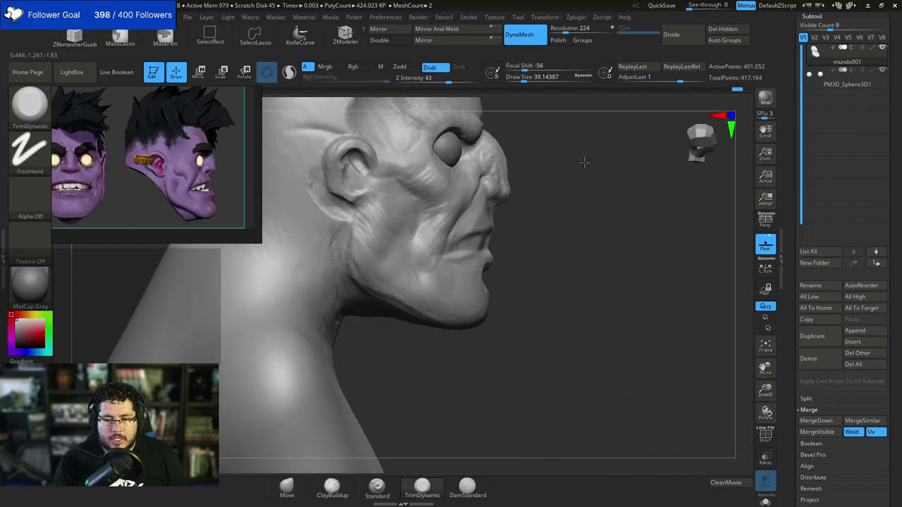
{"action": "left_click_drag", "start_coordinate": [552, 201], "coordinate": [540, 181], "text": "alt"}
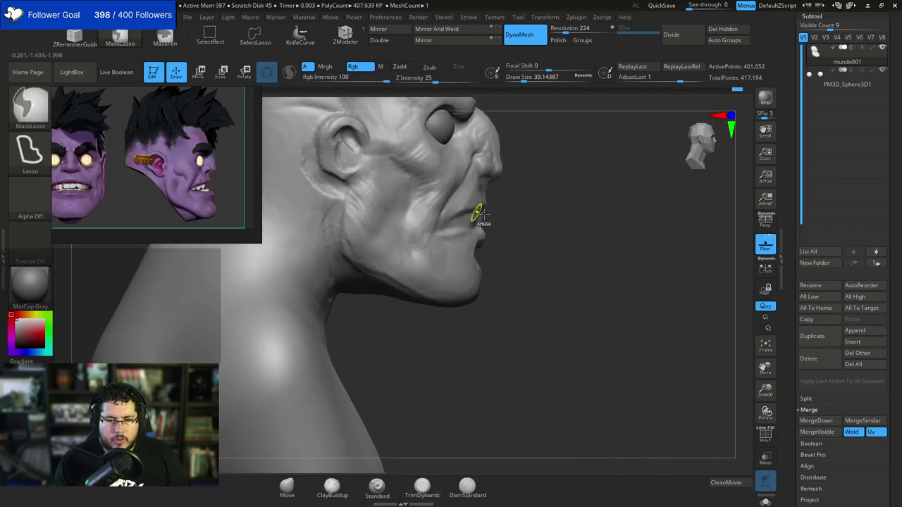
{"action": "left_click_drag", "start_coordinate": [454, 225], "coordinate": [505, 216], "text": "ctrl"}
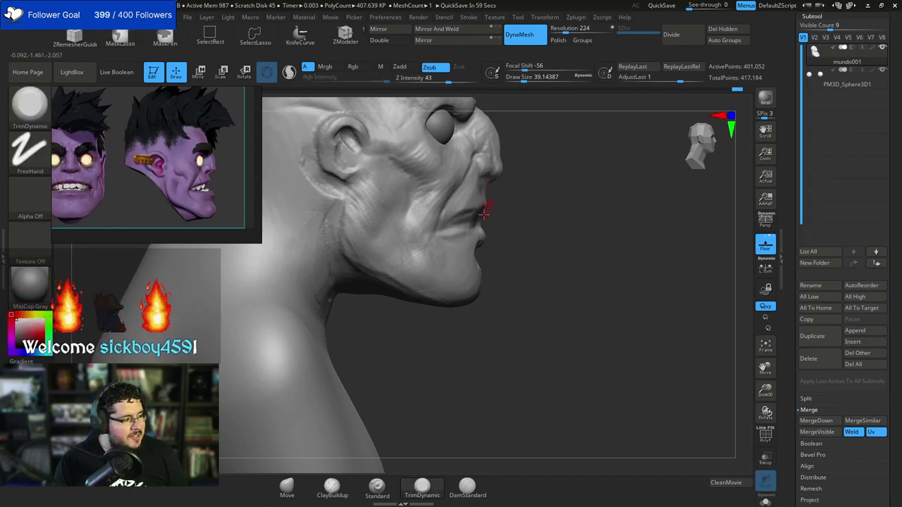
{"action": "key", "text": "ctrl"}
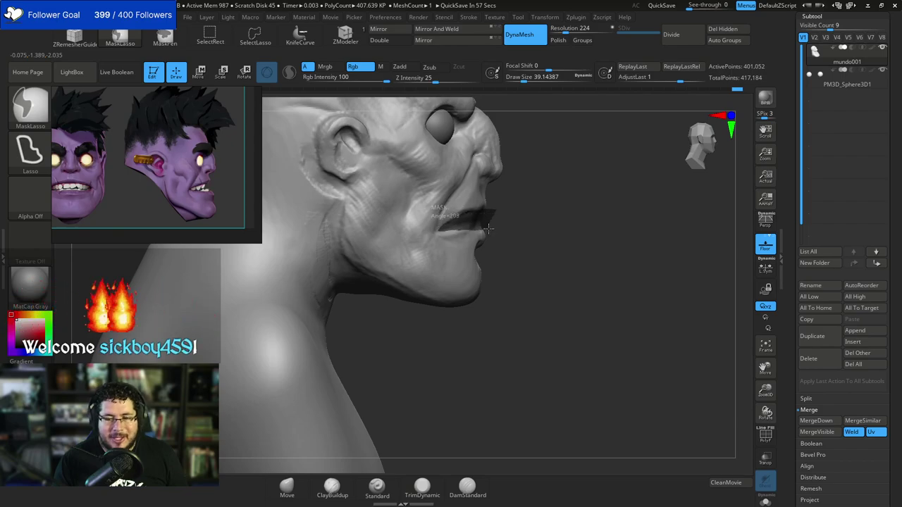
{"action": "mouse_move", "coordinate": [508, 198]}
{"action": "left_mouse_down", "text": "ctrl"}
{"action": "mouse_move", "coordinate": [437, 224]}
{"action": "mouse_move", "coordinate": [447, 233]}
{"action": "left_mouse_up", "text": "ctrl"}
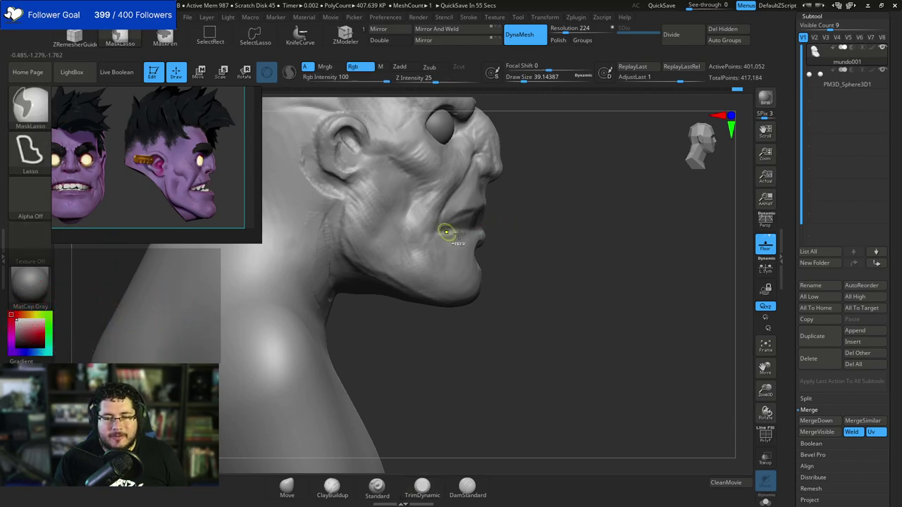
{"action": "left_click", "coordinate": [530, 229], "text": "ctrl"}
Push the unmasked mouth area back into the head along the Z axis to form a mouth cavity, then release the mask.
{"action": "key", "text": "w"}
{"action": "mouse_move", "coordinate": [531, 229]}
{"action": "left_mouse_down", "text": "alt"}
{"action": "mouse_move", "coordinate": [546, 236]}
{"action": "mouse_move", "coordinate": [514, 195]}
{"action": "left_mouse_up", "text": "alt"}
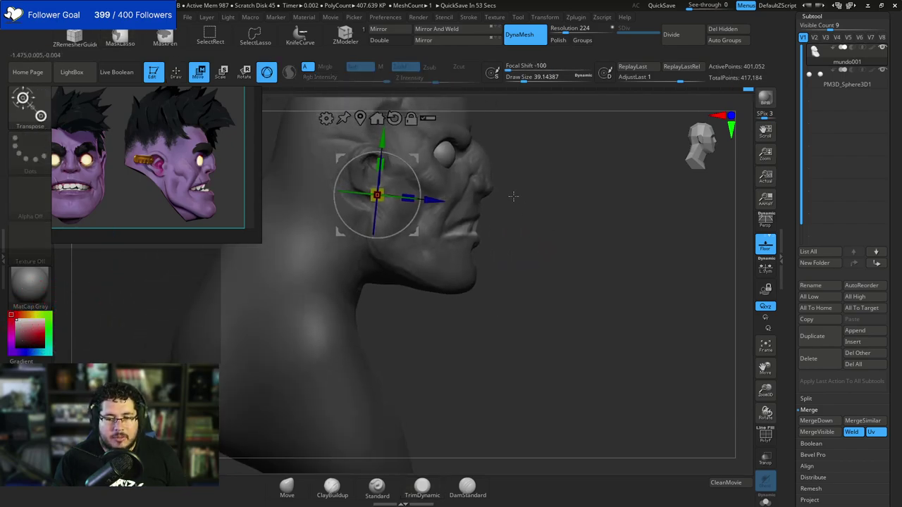
{"action": "left_click_drag", "start_coordinate": [435, 198], "coordinate": [392, 194]}
{"action": "left_click_drag", "start_coordinate": [582, 179], "coordinate": [452, 210]}
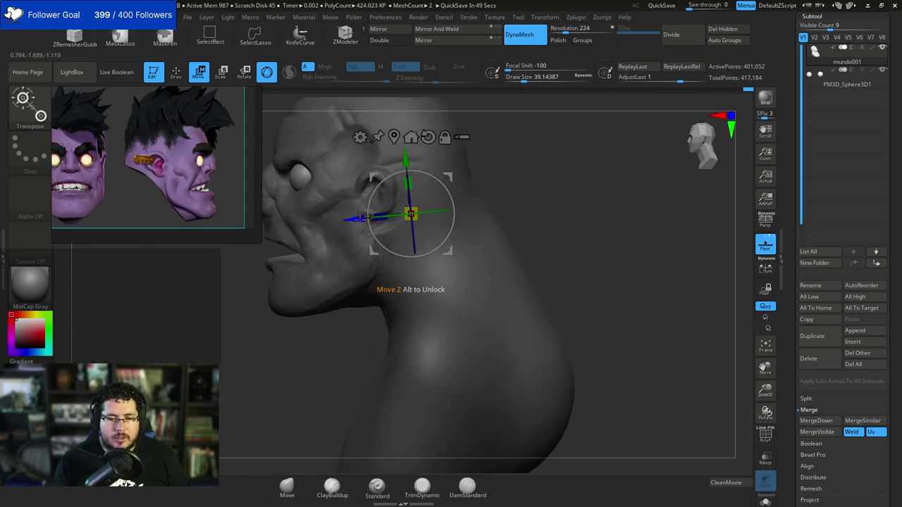
{"action": "left_click_drag", "start_coordinate": [360, 218], "coordinate": [388, 217]}
{"action": "key", "text": "q"}
{"action": "left_click", "coordinate": [548, 187], "text": "ctrl"}
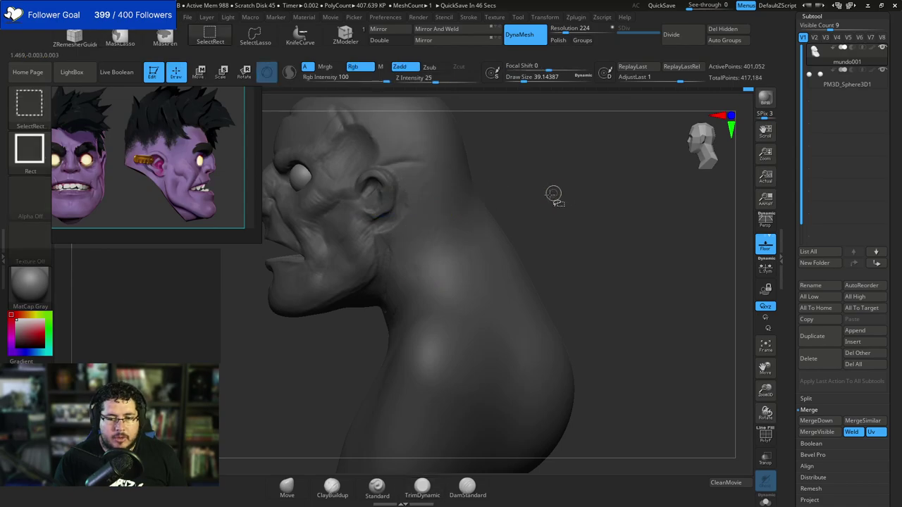
Show the polyframe and remesh the bust with DynaMesh at resolution 224.
{"action": "key", "text": "b"}
{"action": "key", "text": "t"}
{"action": "key", "text": "d"}
{"action": "mouse_move", "coordinate": [544, 202]}
{"action": "left_mouse_down"}
{"action": "mouse_move", "coordinate": [566, 193]}
{"action": "mouse_move", "coordinate": [611, 247]}
{"action": "left_mouse_up"}
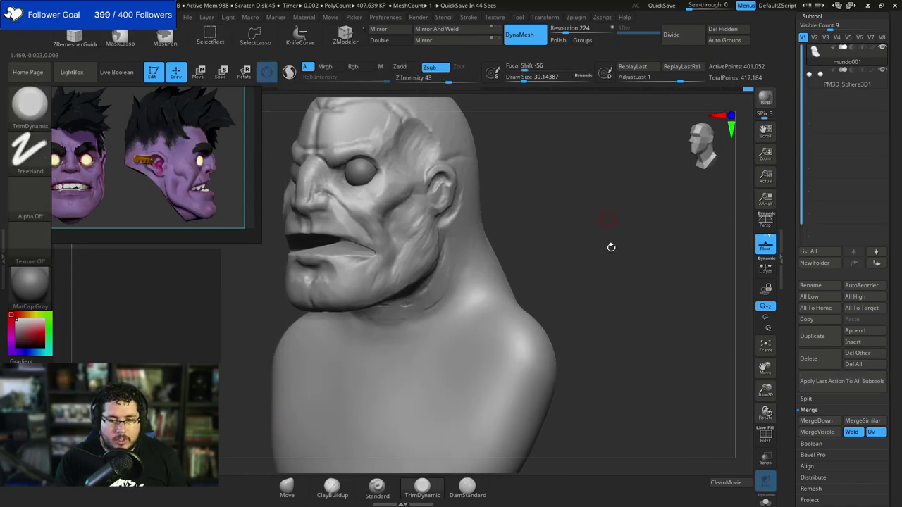
{"action": "left_click", "coordinate": [764, 437]}
{"action": "mouse_move", "coordinate": [651, 296]}
{"action": "left_mouse_down"}
{"action": "mouse_move", "coordinate": [556, 261]}
{"action": "mouse_move", "coordinate": [569, 218]}
{"action": "left_mouse_up"}
{"action": "key", "text": "ctrl"}
{"action": "left_click_drag", "start_coordinate": [528, 250], "coordinate": [605, 247]}
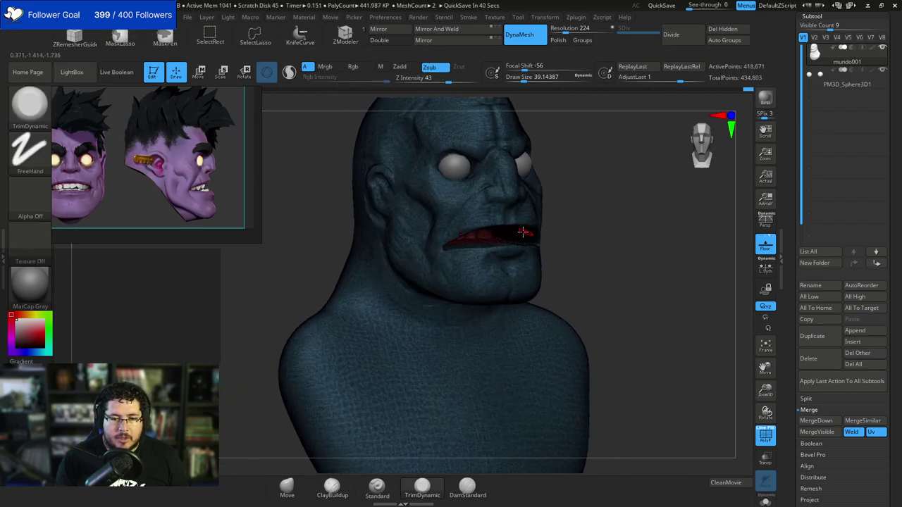
Isolate the mouth-interior polygroup, expand it with the Inflat brush at draw sizes of about 492 to 280, and unhide the bust.
{"action": "left_click", "coordinate": [480, 236], "text": "ctrl+shift"}
{"action": "left_click_drag", "start_coordinate": [542, 217], "coordinate": [596, 217]}
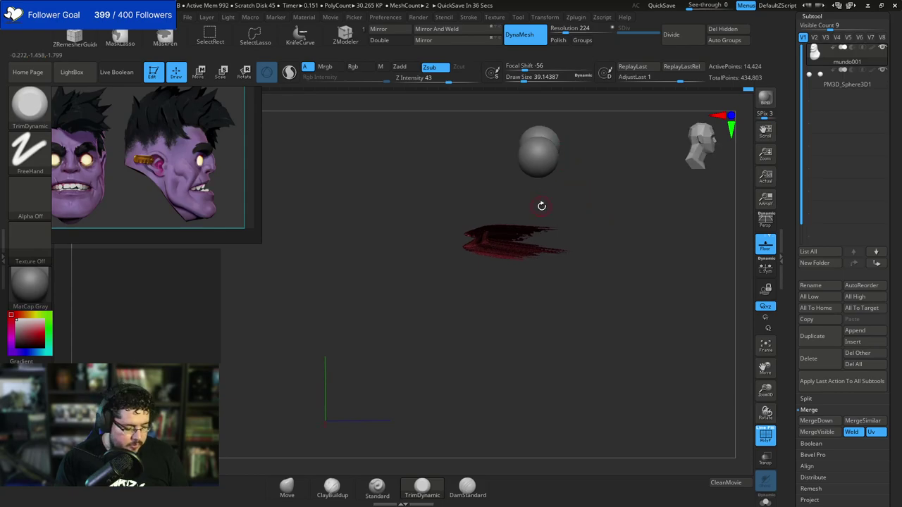
{"action": "key", "text": "b"}
{"action": "key", "text": "i"}
{"action": "mouse_move", "coordinate": [542, 207]}
{"action": "left_mouse_down"}
{"action": "mouse_move", "coordinate": [540, 214]}
{"action": "mouse_move", "coordinate": [578, 214]}
{"action": "left_mouse_up"}
{"action": "key", "text": "n"}
{"action": "key", "text": "space"}
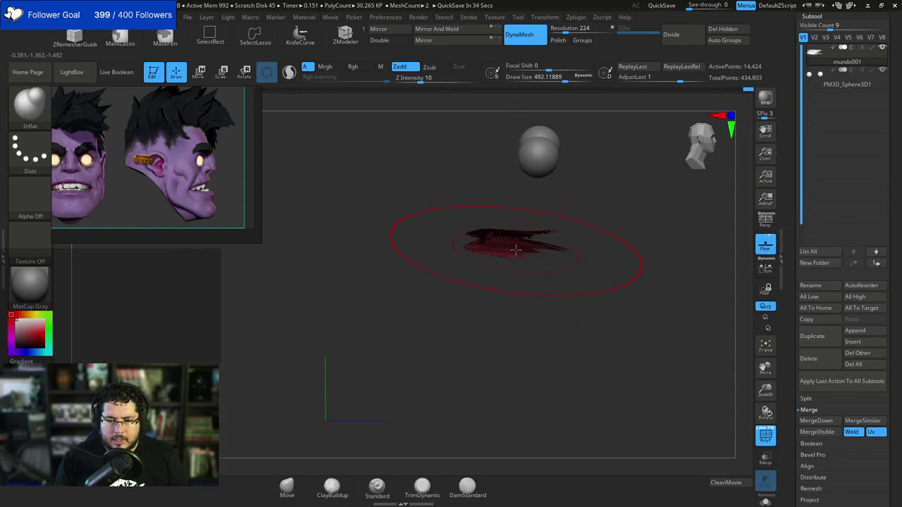
{"action": "key", "text": "ctrl+z"}
{"action": "mouse_move", "coordinate": [515, 247]}
{"action": "left_mouse_down"}
{"action": "mouse_move", "coordinate": [495, 246]}
{"action": "mouse_move", "coordinate": [518, 247]}
{"action": "left_mouse_up"}
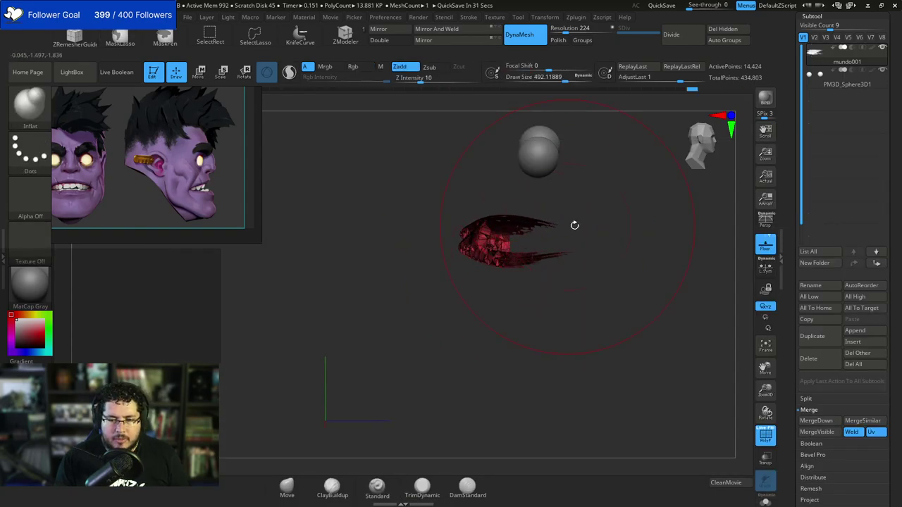
{"action": "left_click_drag", "start_coordinate": [574, 225], "coordinate": [547, 231]}
{"action": "mouse_move", "coordinate": [487, 243]}
{"action": "left_mouse_down"}
{"action": "mouse_move", "coordinate": [459, 246]}
{"action": "mouse_move", "coordinate": [500, 250]}
{"action": "mouse_move", "coordinate": [465, 250]}
{"action": "left_mouse_up"}
{"action": "mouse_move", "coordinate": [562, 213]}
{"action": "left_mouse_down"}
{"action": "mouse_move", "coordinate": [638, 195]}
{"action": "mouse_move", "coordinate": [598, 205]}
{"action": "mouse_move", "coordinate": [539, 246]}
{"action": "mouse_move", "coordinate": [564, 236]}
{"action": "mouse_move", "coordinate": [503, 225]}
{"action": "mouse_move", "coordinate": [437, 229]}
{"action": "left_mouse_up"}
{"action": "left_click", "coordinate": [664, 200], "text": "ctrl+shift"}
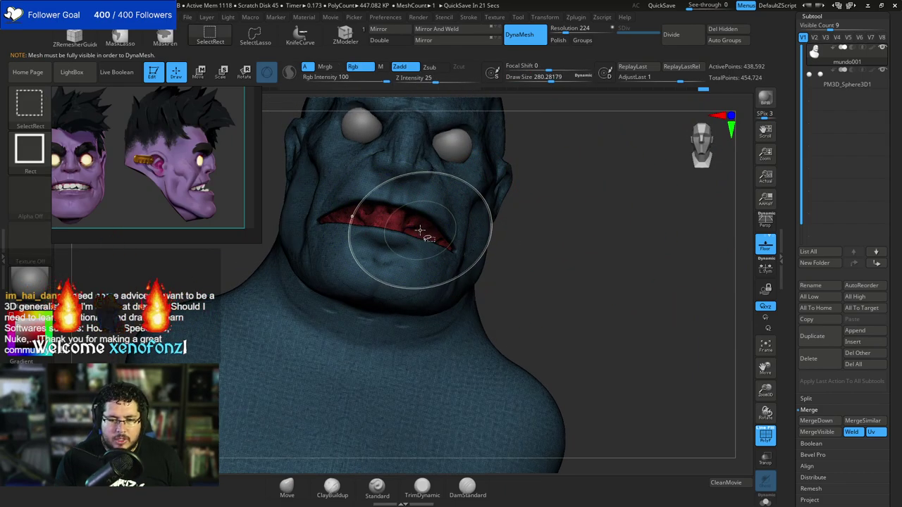
Isolate the mouth interior to inspect it, restore full mesh visibility, and remesh the bust with DynaMesh.
{"action": "left_click", "coordinate": [420, 229], "text": "ctrl+shift"}
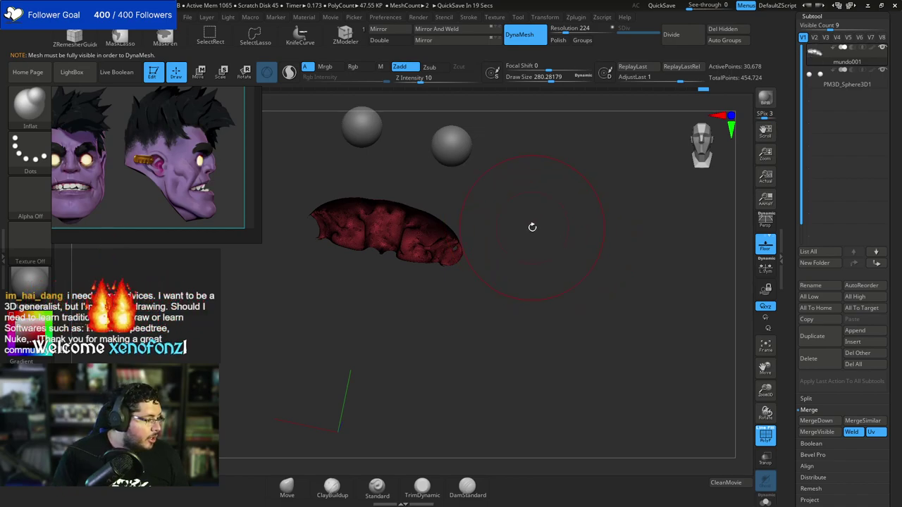
{"action": "left_click", "coordinate": [30, 106]}
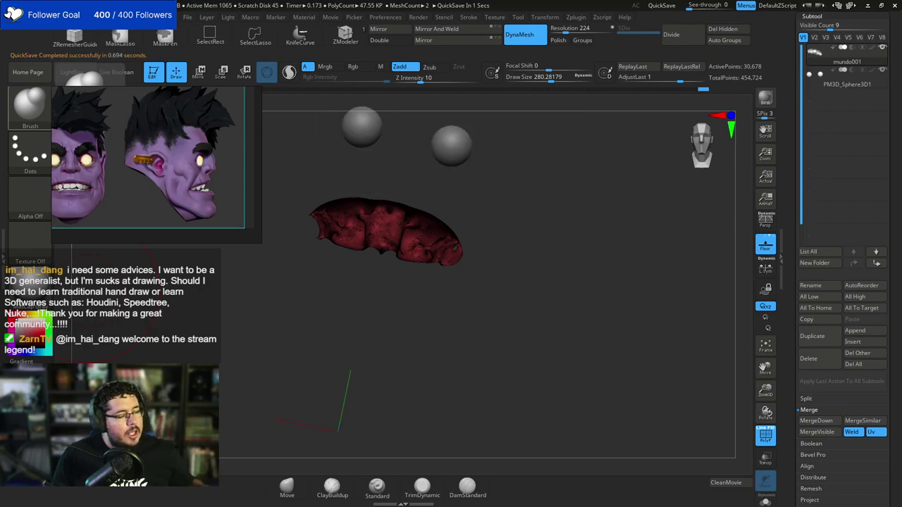
{"action": "left_click", "coordinate": [568, 239], "text": "ctrl+shift"}
{"action": "mouse_move", "coordinate": [574, 227]}
{"action": "left_mouse_down"}
{"action": "mouse_move", "coordinate": [586, 264]}
{"action": "mouse_move", "coordinate": [557, 266]}
{"action": "mouse_move", "coordinate": [590, 251]}
{"action": "mouse_move", "coordinate": [610, 265]}
{"action": "mouse_move", "coordinate": [585, 296]}
{"action": "mouse_move", "coordinate": [515, 202]}
{"action": "left_mouse_up"}
{"action": "left_click", "coordinate": [446, 261], "text": "ctrl+shift"}
{"action": "left_click_drag", "start_coordinate": [564, 233], "coordinate": [618, 193], "text": "ctrl"}
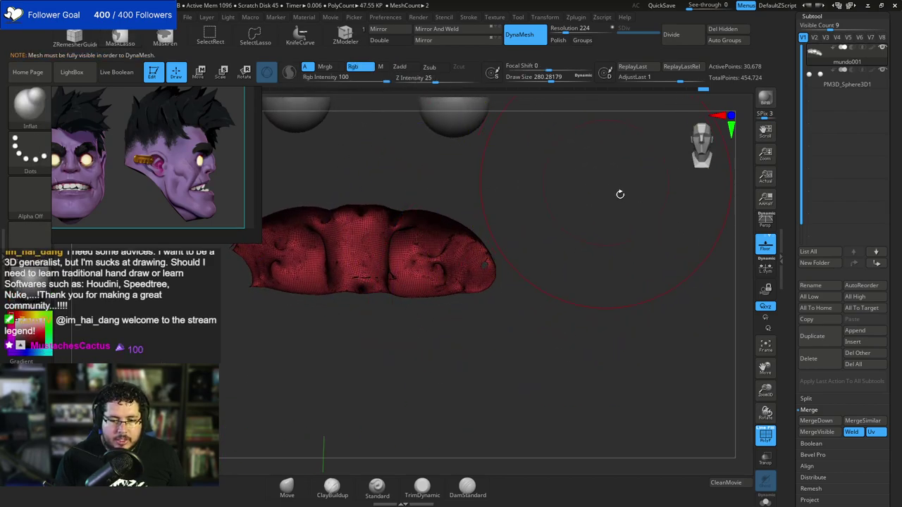
{"action": "left_click", "coordinate": [628, 218], "text": "ctrl+shift"}
{"action": "left_click_drag", "start_coordinate": [620, 234], "coordinate": [634, 233]}
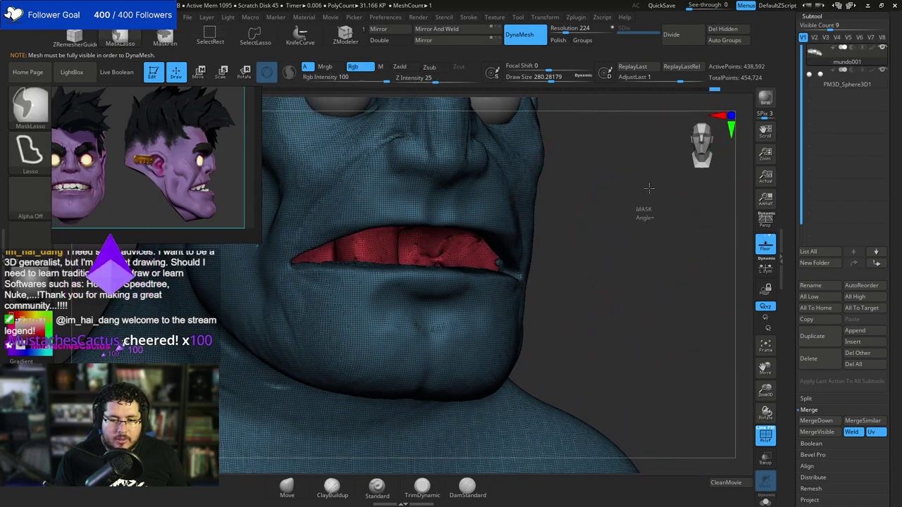
{"action": "mouse_move", "coordinate": [649, 188]}
{"action": "left_mouse_down", "text": "ctrl"}
{"action": "mouse_move", "coordinate": [617, 241]}
{"action": "mouse_move", "coordinate": [634, 239]}
{"action": "left_mouse_up", "text": "ctrl"}
Smooth the mouth interior at a draw size of about 124 and remesh the bust with DynaMesh.
{"action": "key", "text": "space"}
{"action": "mouse_move", "coordinate": [614, 234]}
{"action": "left_mouse_down"}
{"action": "mouse_move", "coordinate": [558, 240]}
{"action": "mouse_move", "coordinate": [565, 254]}
{"action": "left_mouse_up"}
{"action": "key", "text": "space"}
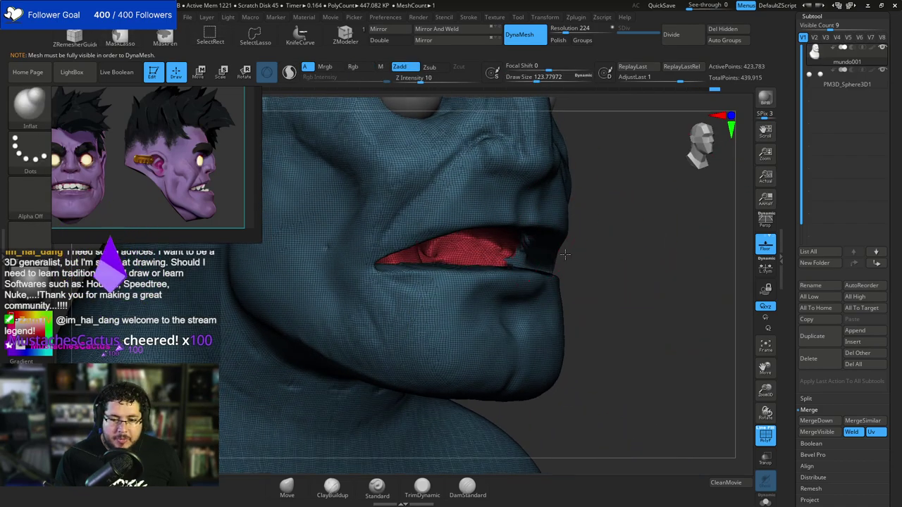
{"action": "left_click", "coordinate": [457, 250], "text": "ctrl+shift"}
{"action": "left_click", "coordinate": [602, 234], "text": "ctrl+shift"}
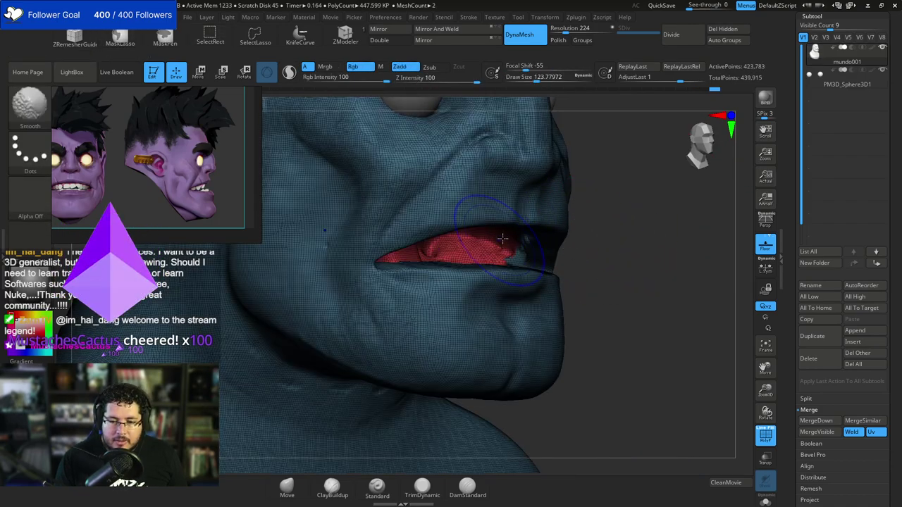
{"action": "left_click_drag", "start_coordinate": [502, 239], "coordinate": [451, 248], "text": "shift"}
{"action": "left_click_drag", "start_coordinate": [621, 233], "coordinate": [564, 224], "text": "shift"}
{"action": "mouse_move", "coordinate": [430, 243]}
{"action": "left_mouse_down", "text": "shift"}
{"action": "mouse_move", "coordinate": [409, 252]}
{"action": "mouse_move", "coordinate": [456, 257]}
{"action": "left_mouse_up", "text": "shift"}
{"action": "left_click_drag", "start_coordinate": [630, 250], "coordinate": [615, 273], "text": "ctrl"}
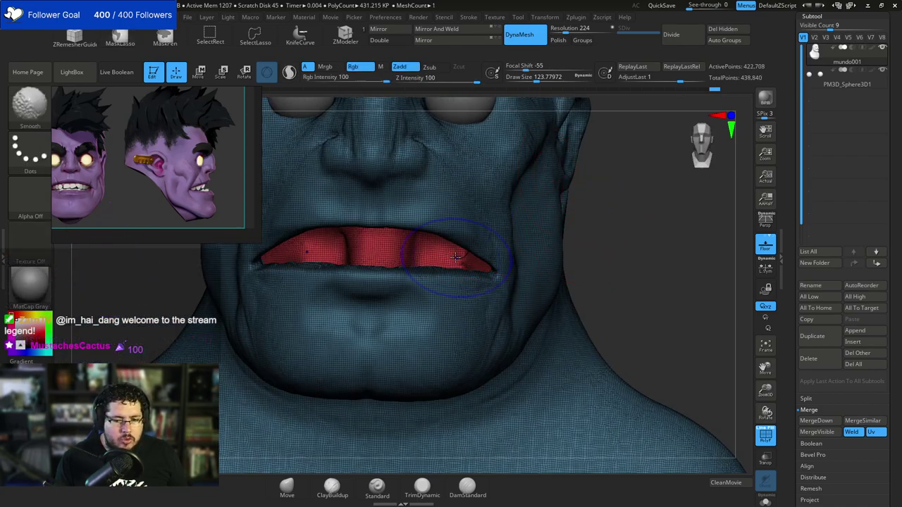
{"action": "left_click_drag", "start_coordinate": [455, 258], "coordinate": [429, 248], "text": "shift"}
{"action": "mouse_move", "coordinate": [588, 240]}
{"action": "left_mouse_down"}
{"action": "mouse_move", "coordinate": [638, 236]}
{"action": "mouse_move", "coordinate": [648, 257]}
{"action": "left_mouse_up"}
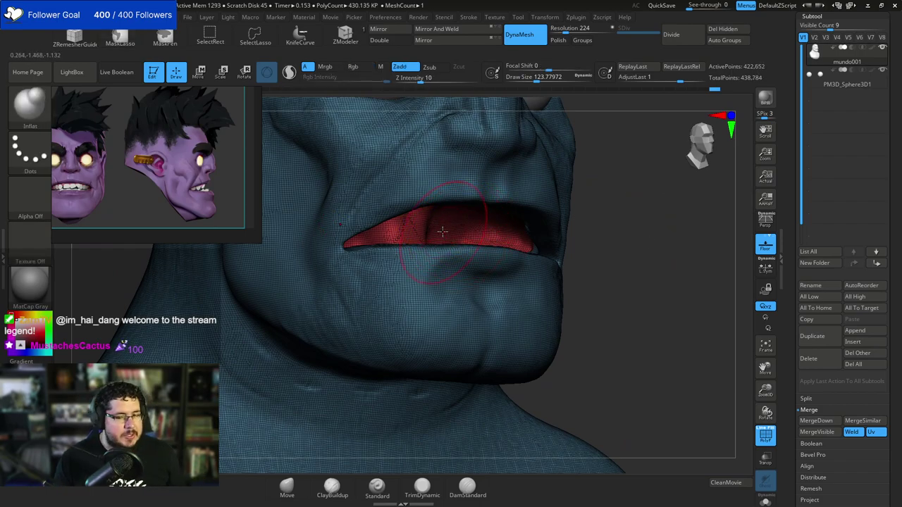
Smooth the mouth opening along the lower lip at a draw size of about 124, then hide the polyframe.
{"action": "left_click", "coordinate": [505, 239], "text": "ctrl+shift"}
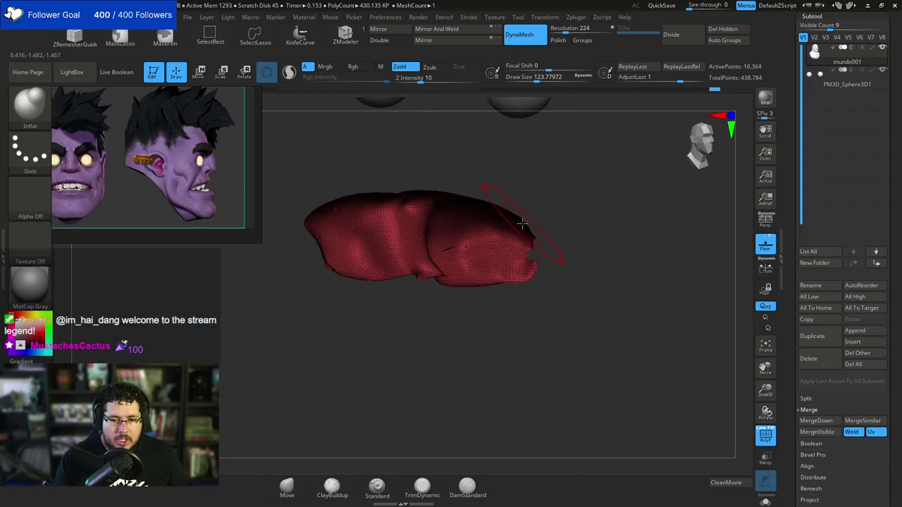
{"action": "left_click", "coordinate": [611, 228], "text": "ctrl+shift"}
{"action": "left_click_drag", "start_coordinate": [626, 228], "coordinate": [642, 246]}
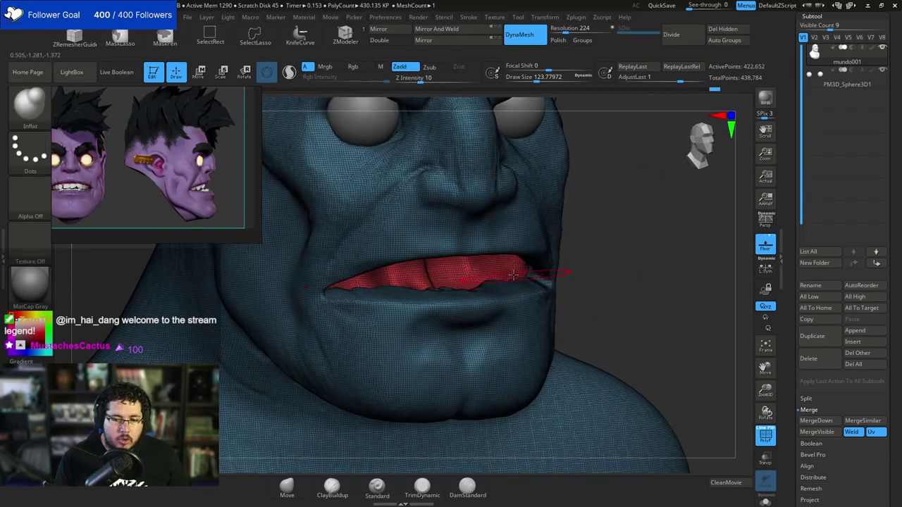
{"action": "left_click_drag", "start_coordinate": [513, 279], "coordinate": [494, 288], "text": "shift"}
{"action": "right_click_drag", "start_coordinate": [494, 281], "coordinate": [520, 302]}
{"action": "left_click_drag", "start_coordinate": [533, 342], "coordinate": [482, 339], "text": "shift"}
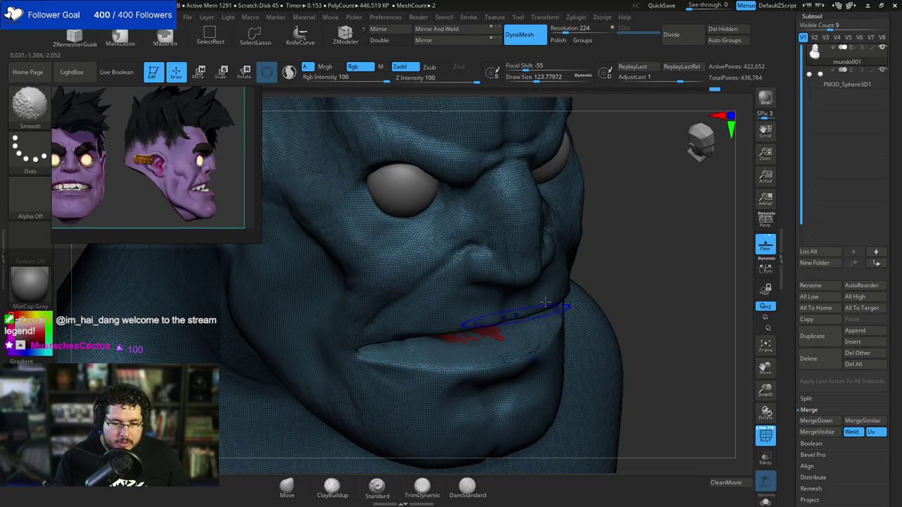
{"action": "right_click_drag", "start_coordinate": [546, 302], "coordinate": [568, 255]}
{"action": "left_click_drag", "start_coordinate": [523, 293], "coordinate": [556, 300], "text": "shift"}
{"action": "right_click_drag", "start_coordinate": [620, 261], "coordinate": [639, 228], "text": "ctrl"}
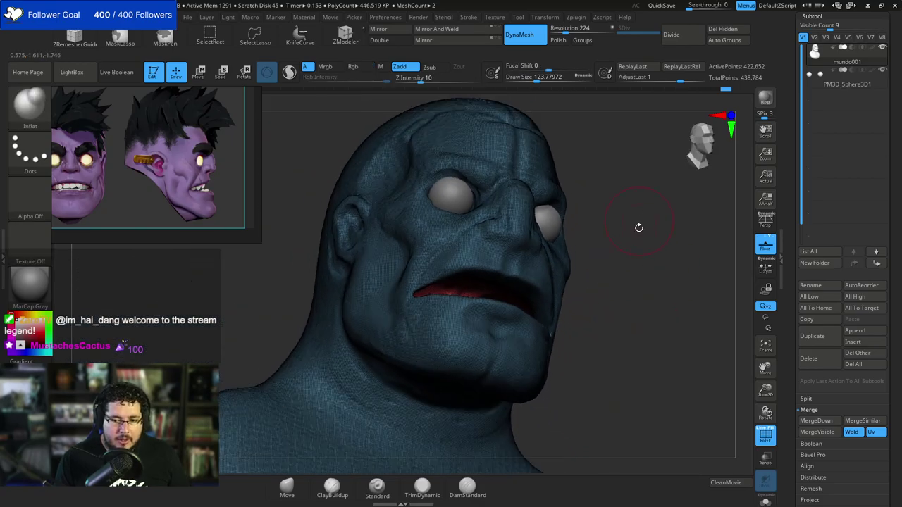
{"action": "left_click", "coordinate": [763, 434]}
{"action": "right_click_drag", "start_coordinate": [694, 346], "coordinate": [641, 277], "text": "shift"}
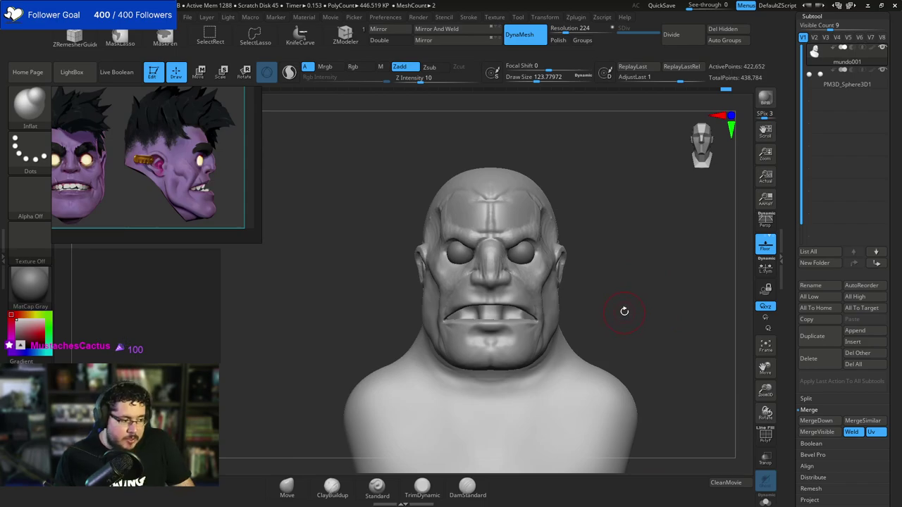
Reshape the upper lip and mouth edge in profile with the Move brush at draw sizes of about 145 to 177.
{"action": "mouse_move", "coordinate": [614, 266]}
{"action": "right_mouse_down"}
{"action": "mouse_move", "coordinate": [651, 268]}
{"action": "mouse_move", "coordinate": [609, 299]}
{"action": "mouse_move", "coordinate": [594, 265]}
{"action": "mouse_move", "coordinate": [533, 266]}
{"action": "right_mouse_up"}
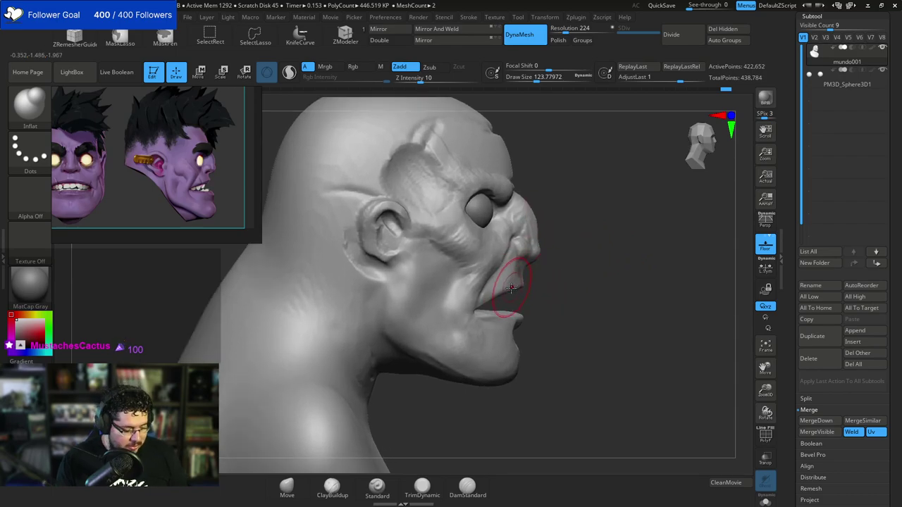
{"action": "key", "text": "b"}
{"action": "key", "text": "m"}
{"action": "key", "text": "v"}
{"action": "key", "text": "space"}
{"action": "key", "text": "space"}
{"action": "left_click_drag", "start_coordinate": [514, 281], "coordinate": [506, 281]}
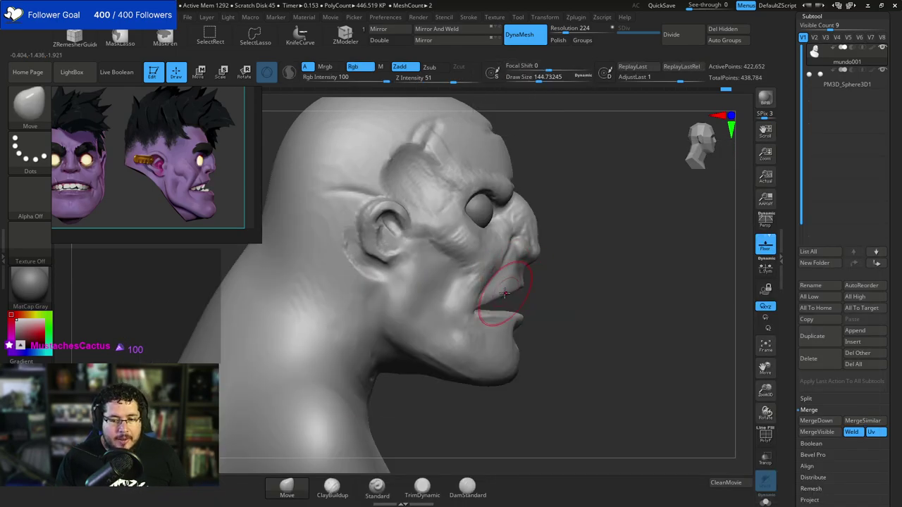
{"action": "key", "text": "space"}
{"action": "left_click_drag", "start_coordinate": [499, 311], "coordinate": [504, 312]}
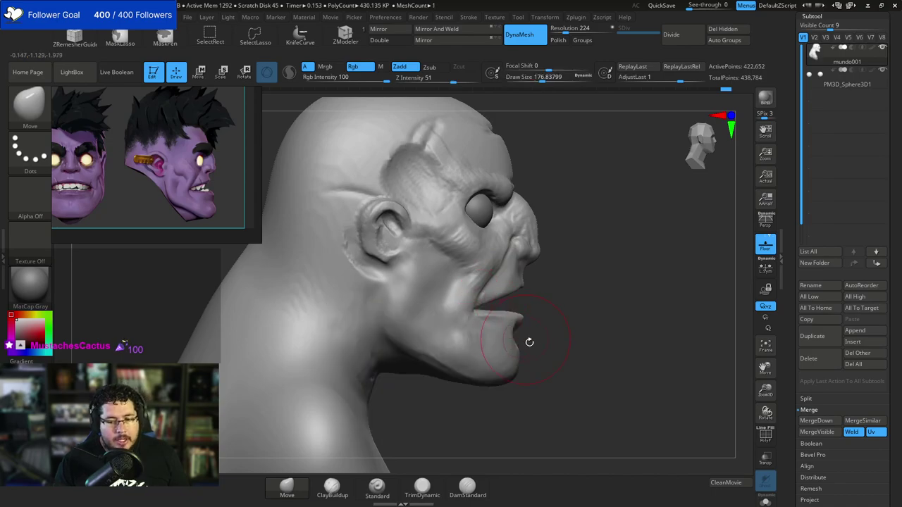
Adjust the shape of the lips from angled and overhead views with the Move brush at draw sizes of about 197 to 217.
{"action": "right_click_drag", "start_coordinate": [528, 342], "coordinate": [514, 322], "text": "alt"}
{"action": "key", "text": "space"}
{"action": "mouse_move", "coordinate": [506, 321]}
{"action": "left_mouse_down"}
{"action": "mouse_move", "coordinate": [515, 331]}
{"action": "mouse_move", "coordinate": [514, 314]}
{"action": "left_mouse_up"}
{"action": "key", "text": "space"}
{"action": "right_click_drag", "start_coordinate": [527, 314], "coordinate": [511, 319]}
{"action": "right_click", "coordinate": [519, 310]}
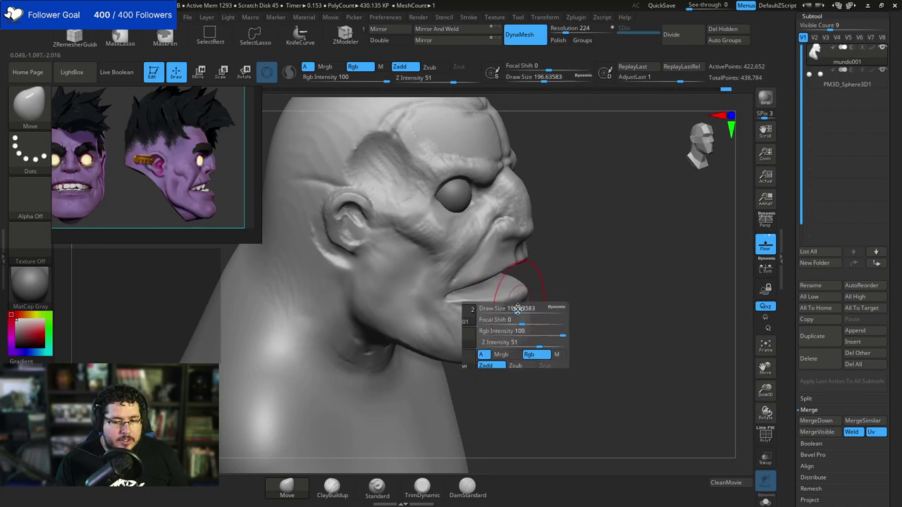
{"action": "left_click_drag", "start_coordinate": [520, 310], "coordinate": [515, 310]}
{"action": "right_click_drag", "start_coordinate": [523, 301], "coordinate": [505, 322]}
{"action": "key", "text": "space"}
{"action": "key", "text": "space"}
{"action": "left_click_drag", "start_coordinate": [499, 302], "coordinate": [508, 303]}
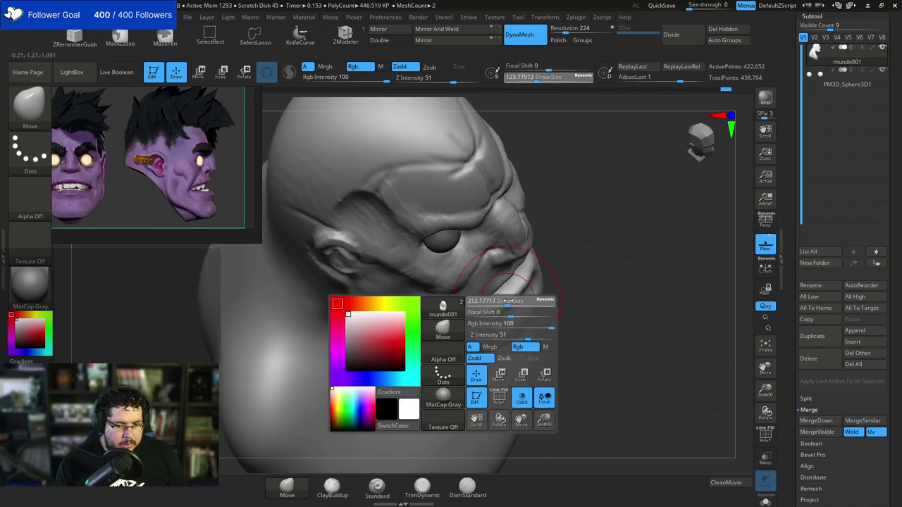
{"action": "mouse_move", "coordinate": [578, 266]}
{"action": "right_mouse_down"}
{"action": "mouse_move", "coordinate": [624, 228]}
{"action": "mouse_move", "coordinate": [611, 191]}
{"action": "right_mouse_up"}
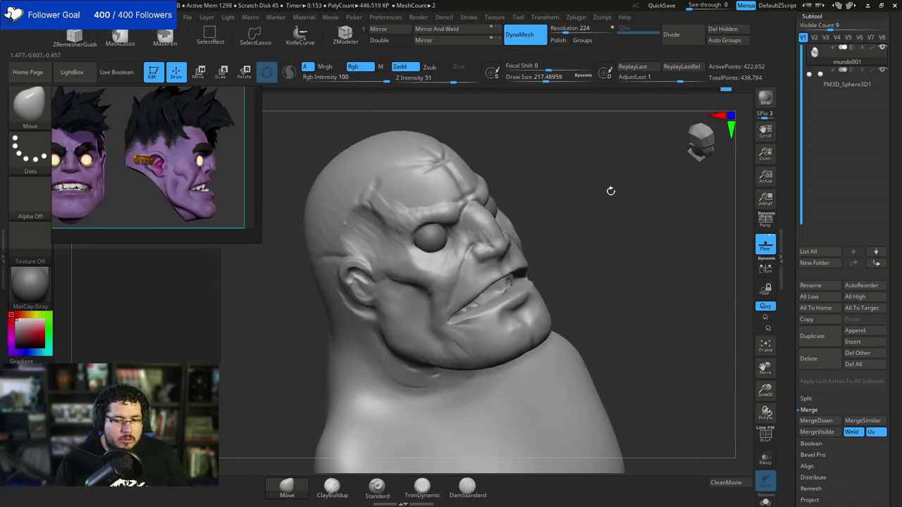
Build up the lower lip toward the mouth corner with the ClayBuildup brush at draw sizes of about 90 to 83.
{"action": "key", "text": "b"}
{"action": "key", "text": "c"}
{"action": "key", "text": "b"}
{"action": "key", "text": "space"}
{"action": "left_click_drag", "start_coordinate": [513, 284], "coordinate": [505, 285]}
{"action": "mouse_move", "coordinate": [538, 265]}
{"action": "right_mouse_down"}
{"action": "mouse_move", "coordinate": [548, 239]}
{"action": "mouse_move", "coordinate": [544, 256]}
{"action": "right_mouse_up"}
{"action": "key", "text": "space"}
{"action": "left_click_drag", "start_coordinate": [533, 261], "coordinate": [523, 260]}
{"action": "left_click_drag", "start_coordinate": [466, 285], "coordinate": [440, 305]}
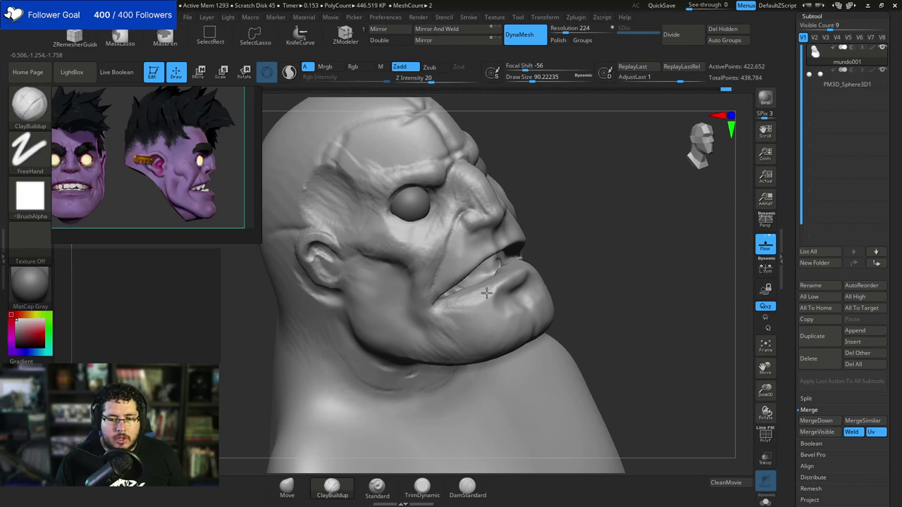
{"action": "left_click_drag", "start_coordinate": [487, 293], "coordinate": [504, 276]}
{"action": "key", "text": "space"}
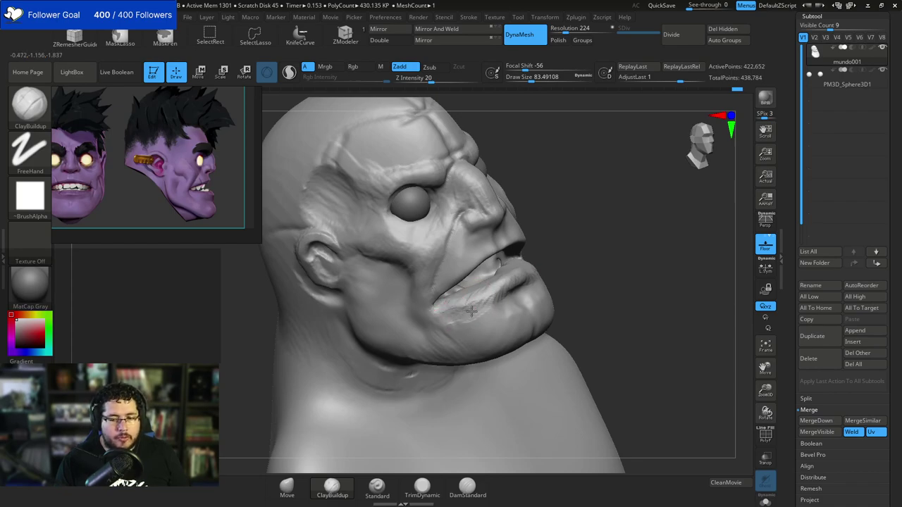
Add more volume along the lower lip with ClayBuildup at a draw size of about 83, checking it from several angles.
{"action": "right_click_drag", "start_coordinate": [496, 311], "coordinate": [513, 277]}
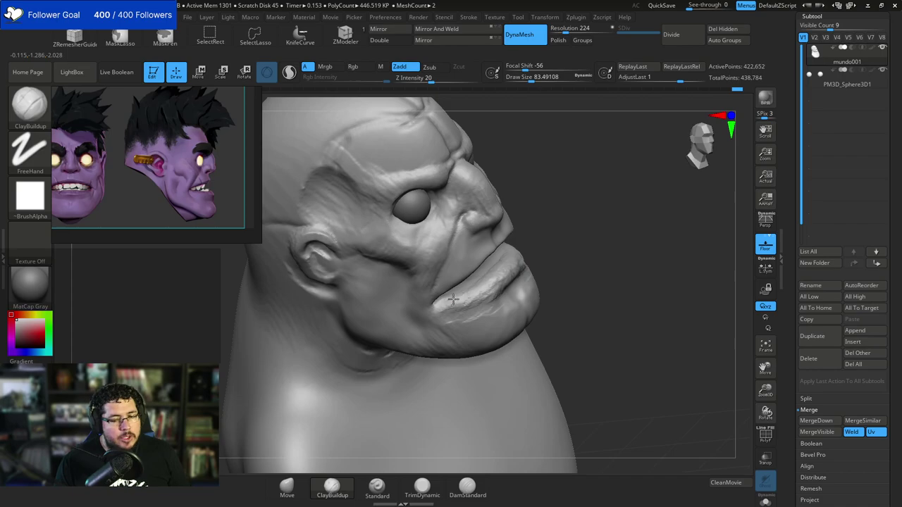
{"action": "right_click_drag", "start_coordinate": [493, 285], "coordinate": [518, 263]}
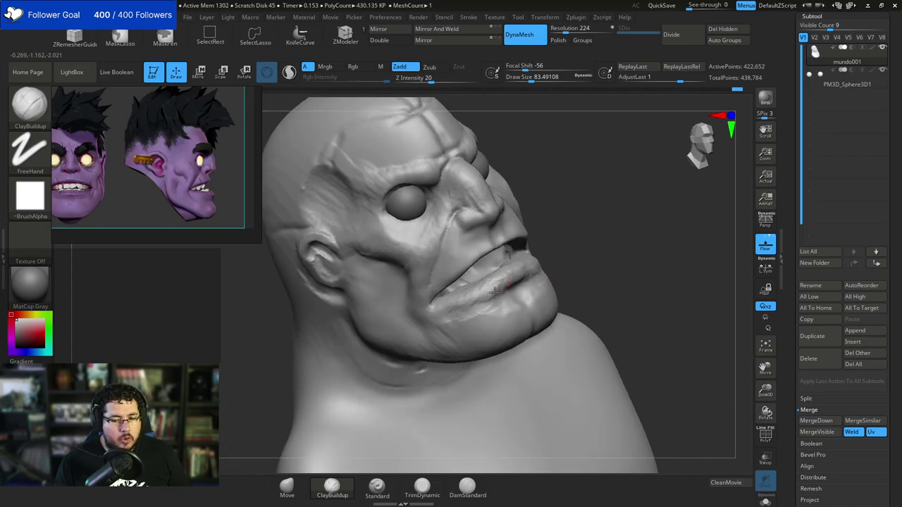
{"action": "right_click_drag", "start_coordinate": [620, 281], "coordinate": [499, 297]}
{"action": "mouse_move", "coordinate": [468, 306]}
{"action": "left_mouse_down"}
{"action": "mouse_move", "coordinate": [499, 310]}
{"action": "mouse_move", "coordinate": [465, 282]}
{"action": "left_mouse_up"}
{"action": "left_click_drag", "start_coordinate": [674, 216], "coordinate": [690, 215]}
{"action": "right_click_drag", "start_coordinate": [691, 213], "coordinate": [551, 211]}
Flatten the built-up lower lip with the TrimDynamic brush at a draw size of about 83.
{"action": "key", "text": "b"}
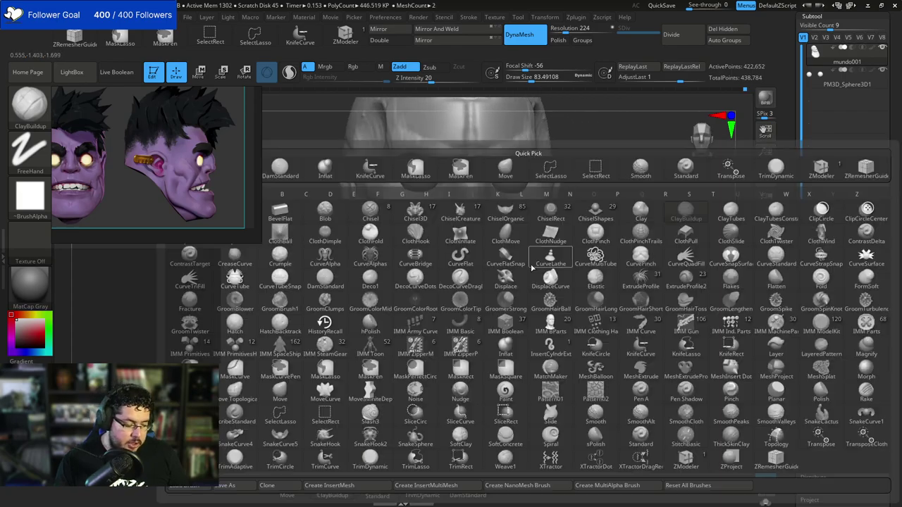
{"action": "key", "text": "t"}
{"action": "key", "text": "d"}
{"action": "left_click_drag", "start_coordinate": [429, 282], "coordinate": [424, 284]}
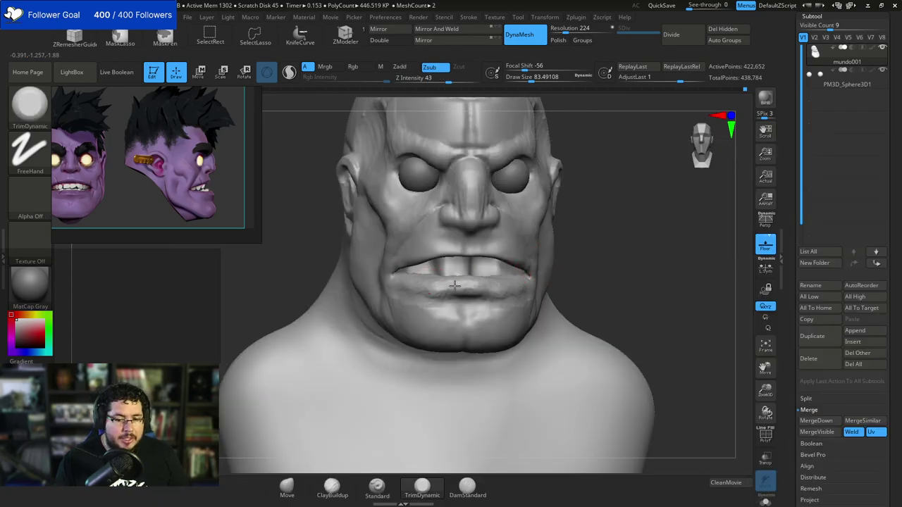
{"action": "mouse_move", "coordinate": [519, 238]}
{"action": "right_mouse_down"}
{"action": "mouse_move", "coordinate": [468, 303]}
{"action": "mouse_move", "coordinate": [477, 307]}
{"action": "right_mouse_up"}
{"action": "right_click_drag", "start_coordinate": [530, 270], "coordinate": [491, 288]}
{"action": "left_click_drag", "start_coordinate": [490, 289], "coordinate": [509, 289]}
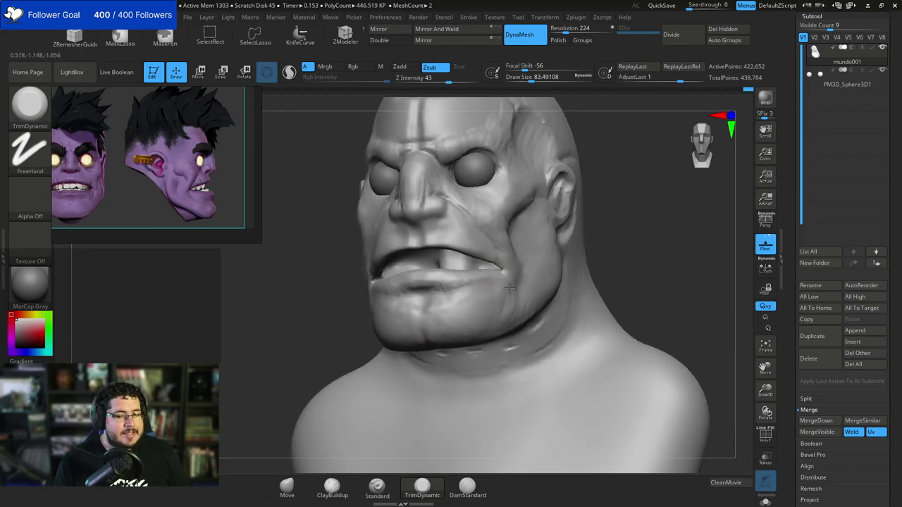
Refine the planes around the mouth and chin with TrimDynamic at draw sizes of about 116 to 59.
{"action": "key", "text": "space"}
{"action": "mouse_move", "coordinate": [620, 247]}
{"action": "left_mouse_down"}
{"action": "mouse_move", "coordinate": [652, 246]}
{"action": "mouse_move", "coordinate": [592, 243]}
{"action": "left_mouse_up"}
{"action": "key", "text": "space"}
{"action": "left_click_drag", "start_coordinate": [518, 260], "coordinate": [500, 273]}
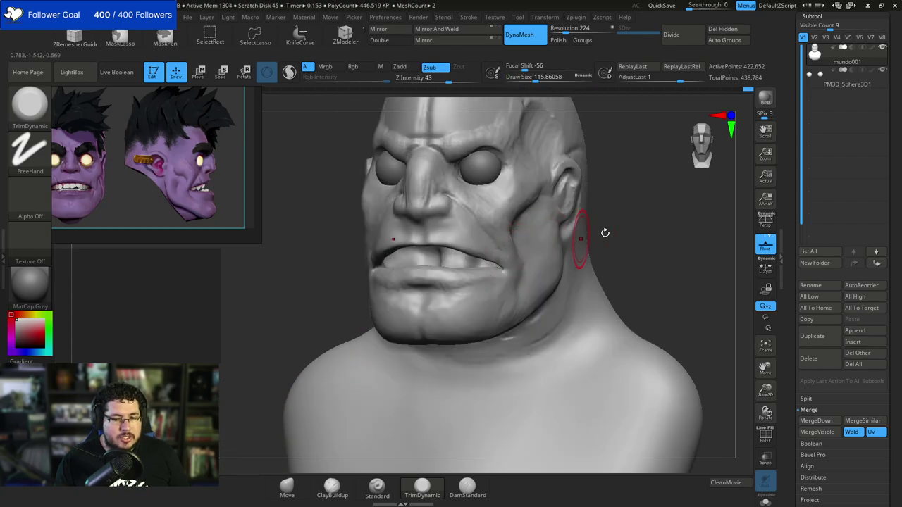
{"action": "mouse_move", "coordinate": [604, 232]}
{"action": "left_mouse_down"}
{"action": "mouse_move", "coordinate": [617, 249]}
{"action": "mouse_move", "coordinate": [621, 236]}
{"action": "left_mouse_up"}
{"action": "key", "text": "space"}
{"action": "mouse_move", "coordinate": [611, 232]}
{"action": "left_mouse_down"}
{"action": "mouse_move", "coordinate": [599, 232]}
{"action": "mouse_move", "coordinate": [625, 232]}
{"action": "left_mouse_up"}
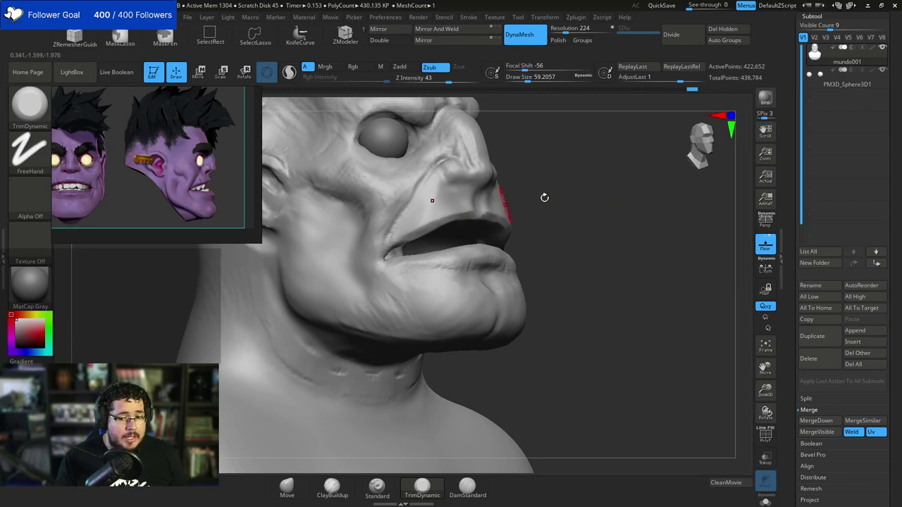
Hide the mouth-interior polygroup and build up the rim of the upper lip with ClayBuildup at a draw size of about 59.
{"action": "left_click_drag", "start_coordinate": [544, 197], "coordinate": [502, 182]}
{"action": "left_click", "coordinate": [530, 236], "text": "ctrl+shift"}
{"action": "left_click_drag", "start_coordinate": [607, 227], "coordinate": [652, 232]}
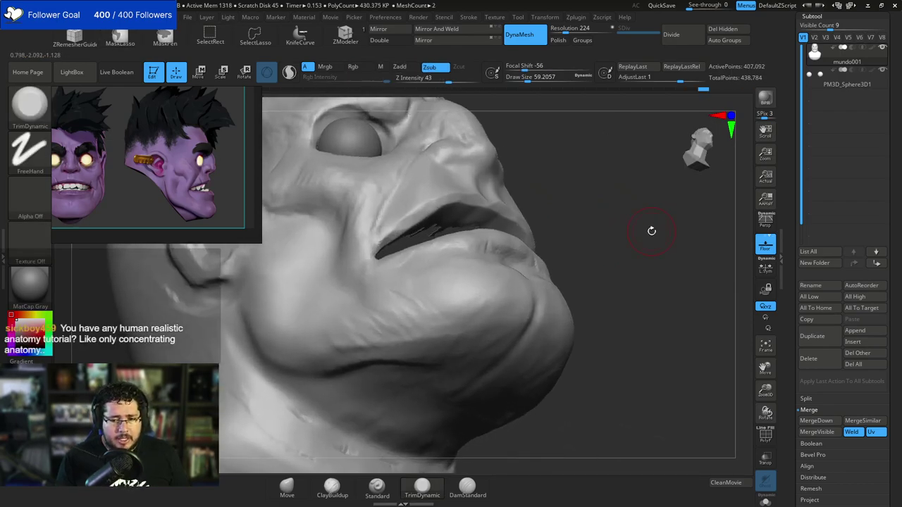
{"action": "right_click_drag", "start_coordinate": [652, 231], "coordinate": [463, 161]}
{"action": "key", "text": "b"}
{"action": "key", "text": "c"}
{"action": "key", "text": "b"}
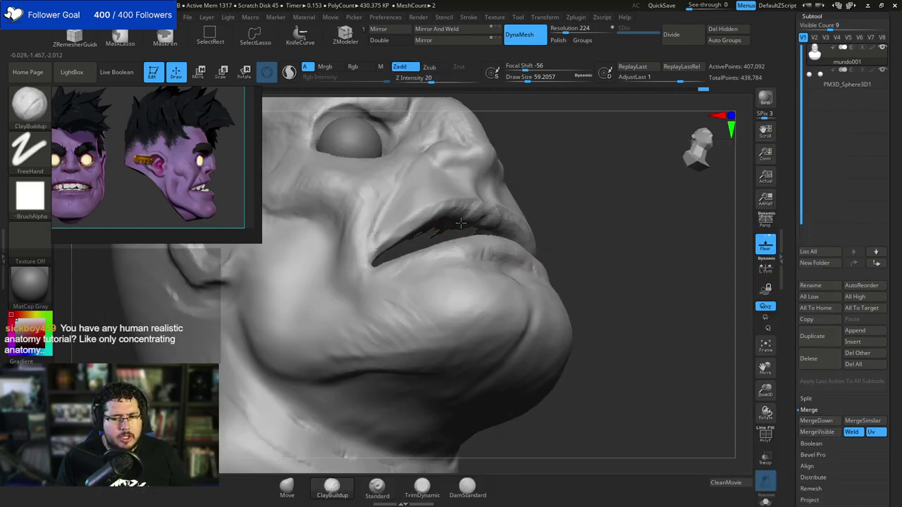
{"action": "right_click_drag", "start_coordinate": [455, 215], "coordinate": [489, 217]}
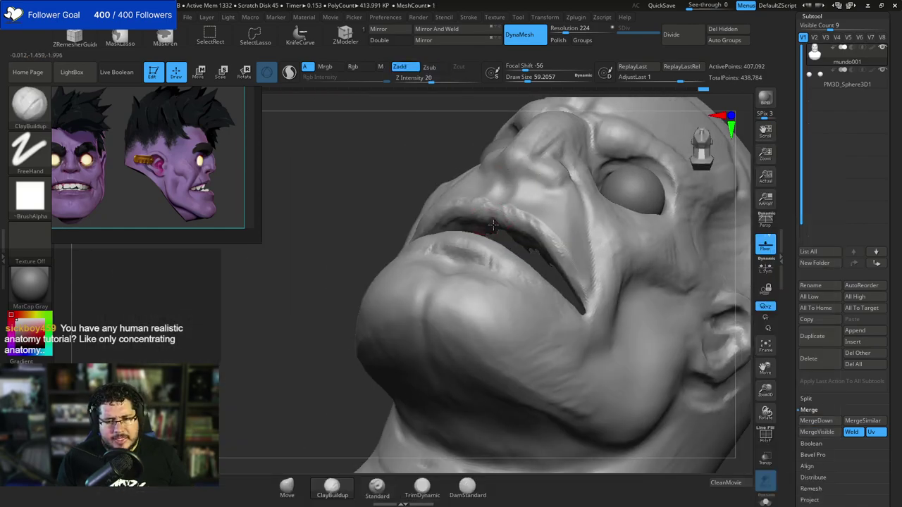
{"action": "right_click_drag", "start_coordinate": [373, 244], "coordinate": [422, 227]}
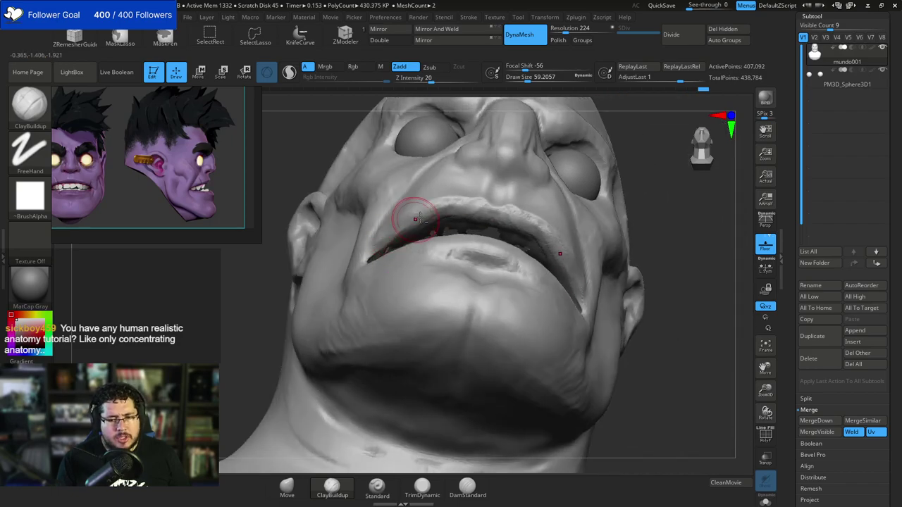
Flatten and clean the upper lip's rim with TrimDynamic at draw sizes of about 46 to 65.
{"action": "key", "text": "b"}
{"action": "key", "text": "t"}
{"action": "key", "text": "d"}
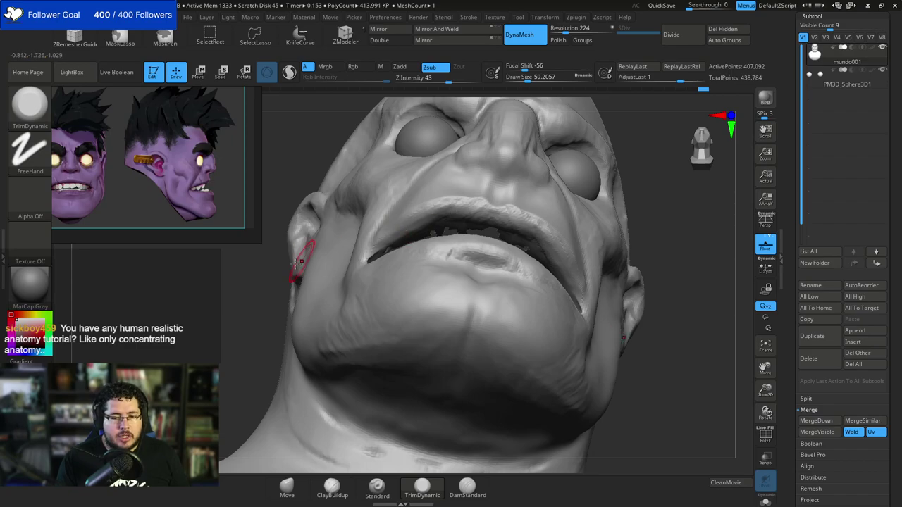
{"action": "right_click_drag", "start_coordinate": [259, 313], "coordinate": [321, 321]}
{"action": "key", "text": "space"}
{"action": "left_click_drag", "start_coordinate": [373, 257], "coordinate": [367, 254]}
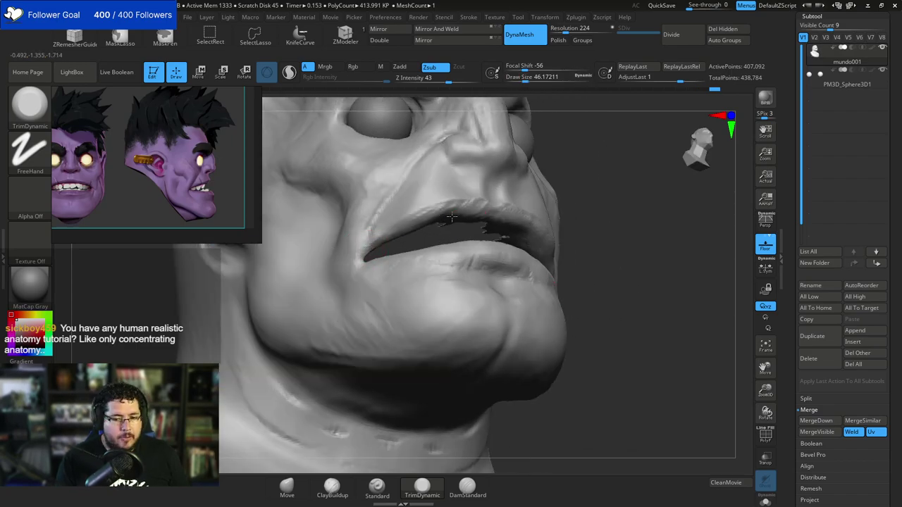
{"action": "right_click_drag", "start_coordinate": [586, 207], "coordinate": [463, 216]}
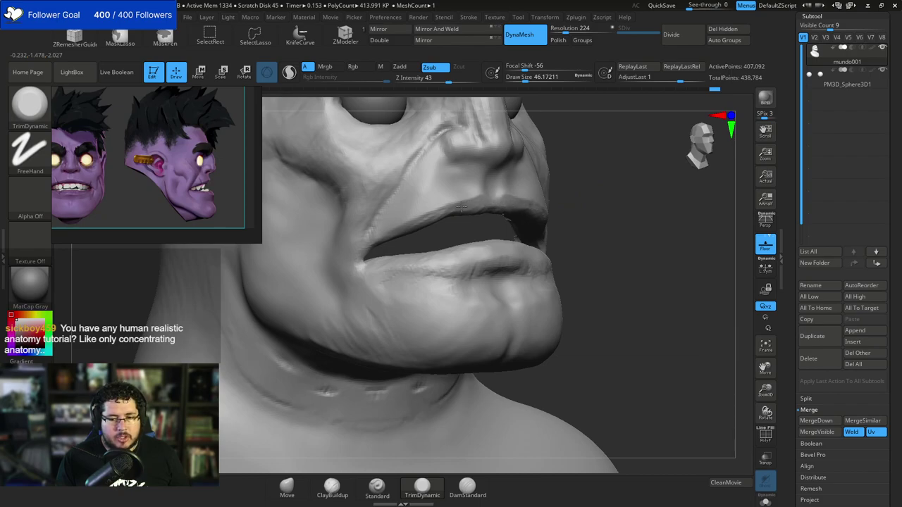
{"action": "right_click_drag", "start_coordinate": [645, 213], "coordinate": [547, 213]}
{"action": "key", "text": "space"}
{"action": "left_click_drag", "start_coordinate": [547, 214], "coordinate": [585, 238]}
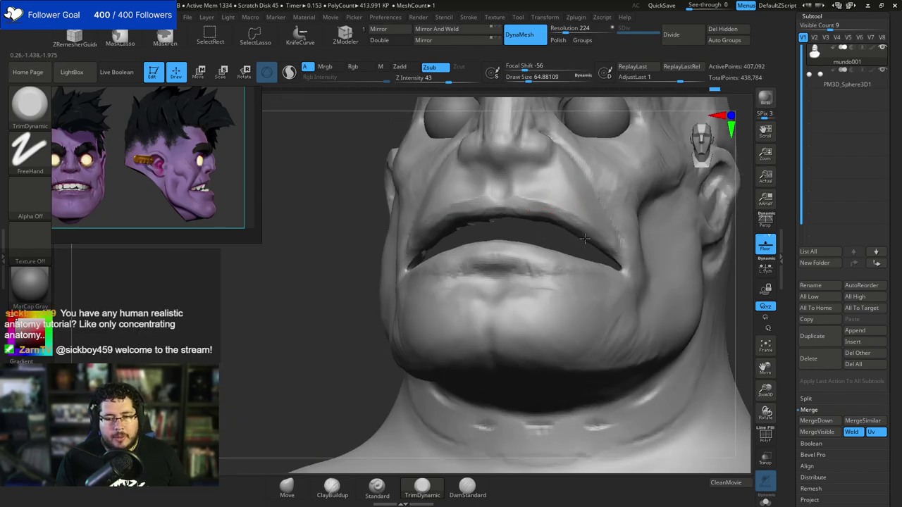
Unhide the mouth interior so the full bust is visible.
{"action": "right_click_drag", "start_coordinate": [329, 351], "coordinate": [374, 268], "text": "alt"}
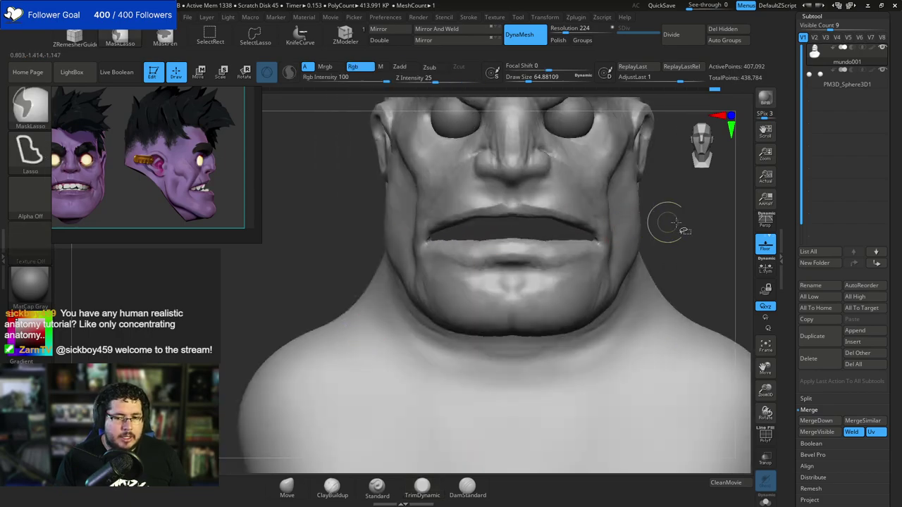
{"action": "left_click", "coordinate": [687, 223], "text": "ctrl+shift"}
{"action": "mouse_move", "coordinate": [689, 222]}
{"action": "right_mouse_down", "text": "alt"}
{"action": "mouse_move", "coordinate": [642, 196]}
{"action": "mouse_move", "coordinate": [634, 233]}
{"action": "mouse_move", "coordinate": [593, 230]}
{"action": "right_mouse_up", "text": "alt"}
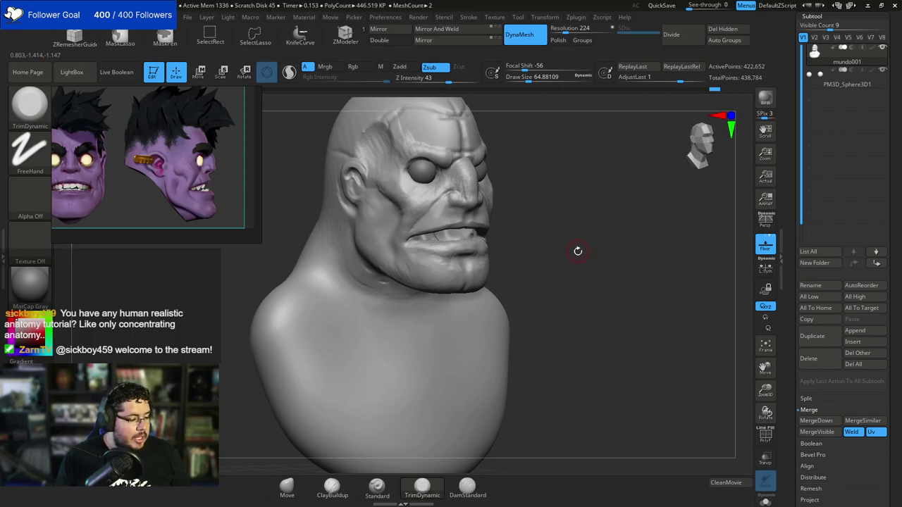
Append a Cylinder3D as a new subtool and make it the active subtool.
{"action": "left_click", "coordinate": [861, 330]}
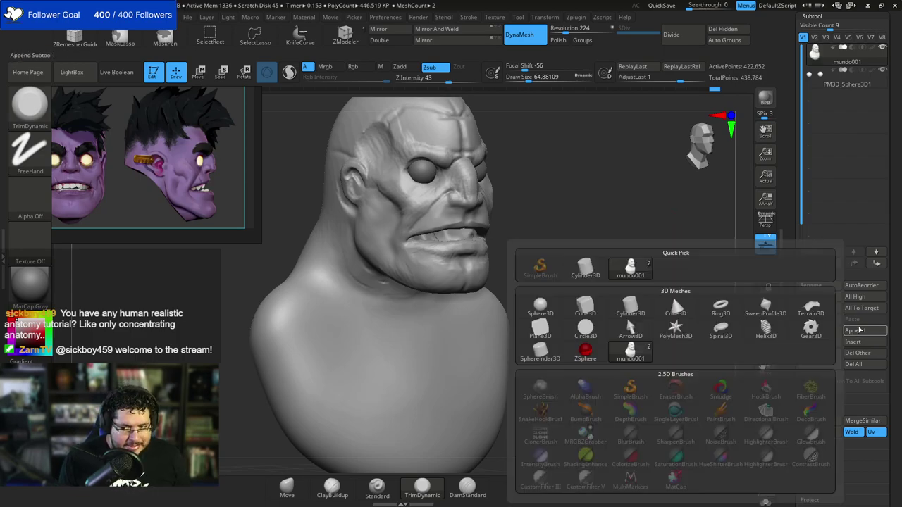
{"action": "left_click", "coordinate": [862, 335]}
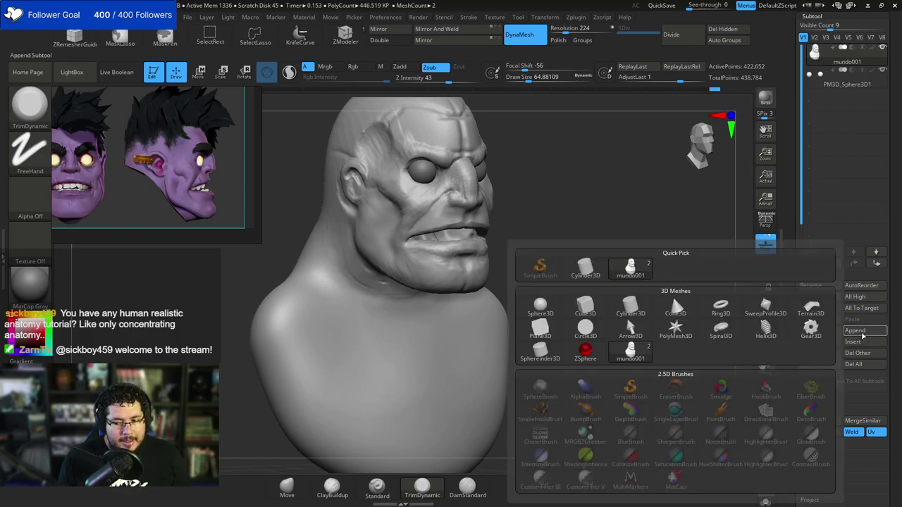
{"action": "left_click", "coordinate": [618, 310]}
{"action": "left_click_drag", "start_coordinate": [523, 245], "coordinate": [526, 240], "text": "shift"}
{"action": "left_click", "coordinate": [325, 281], "text": "alt"}
Move the cylinder forward and up into the head at mouth level and scale it down to fit inside the jaw.
{"action": "key", "text": "w"}
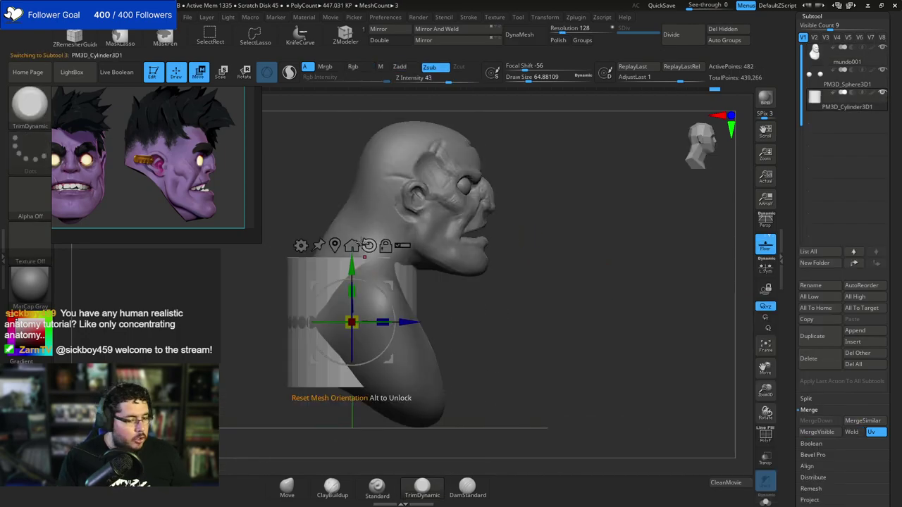
{"action": "left_click_drag", "start_coordinate": [408, 323], "coordinate": [481, 323]}
{"action": "left_click_drag", "start_coordinate": [426, 289], "coordinate": [426, 314]}
{"action": "left_click_drag", "start_coordinate": [427, 265], "coordinate": [427, 183]}
{"action": "left_click_drag", "start_coordinate": [481, 239], "coordinate": [447, 230]}
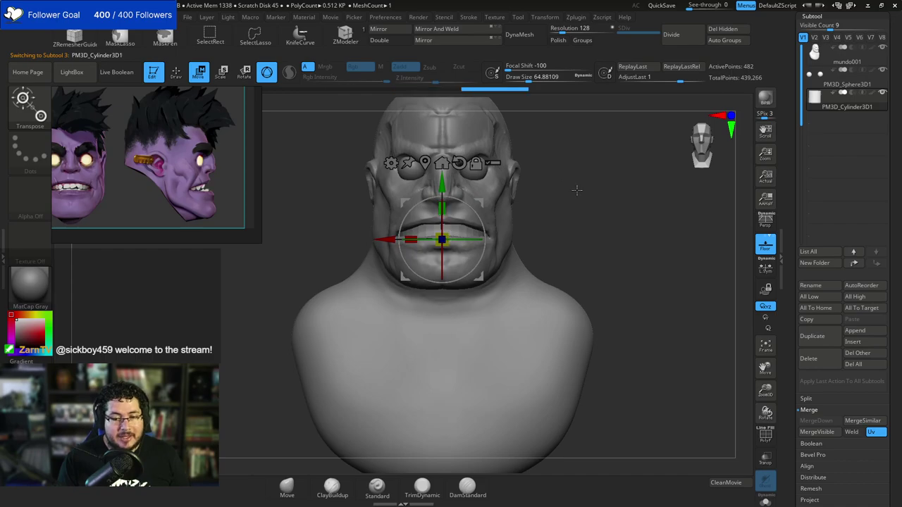
Squash the cylinder's height and fine-tune its position behind the lips as a base for the teeth.
{"action": "left_click_drag", "start_coordinate": [576, 189], "coordinate": [570, 223]}
{"action": "left_click_drag", "start_coordinate": [498, 239], "coordinate": [511, 240]}
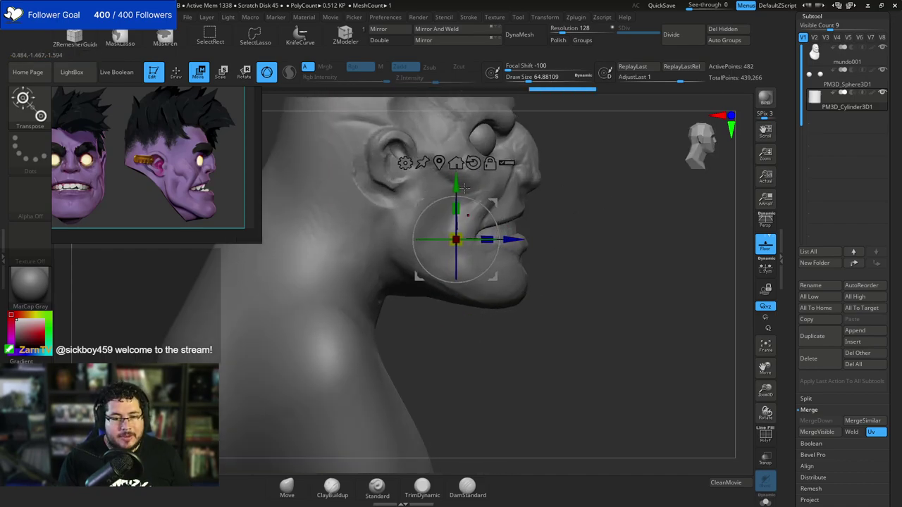
{"action": "left_click_drag", "start_coordinate": [453, 189], "coordinate": [453, 179]}
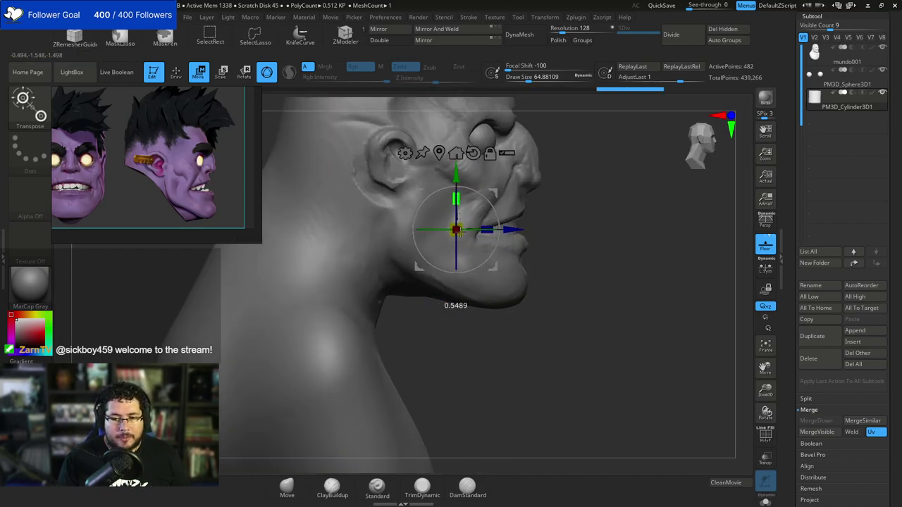
{"action": "left_click_drag", "start_coordinate": [460, 233], "coordinate": [459, 234]}
{"action": "right_click_drag", "start_coordinate": [522, 218], "coordinate": [457, 203]}
{"action": "key", "text": "q"}
{"action": "mouse_move", "coordinate": [564, 187]}
{"action": "right_mouse_down", "text": "ctrl"}
{"action": "mouse_move", "coordinate": [564, 199]}
{"action": "mouse_move", "coordinate": [599, 224]}
{"action": "mouse_move", "coordinate": [540, 227]}
{"action": "mouse_move", "coordinate": [594, 225]}
{"action": "right_mouse_up", "text": "ctrl"}
Select the bust and reshape the upper lip's contour with the Move brush at draw sizes of about 172 to 167.
{"action": "left_click", "coordinate": [515, 238], "text": "alt"}
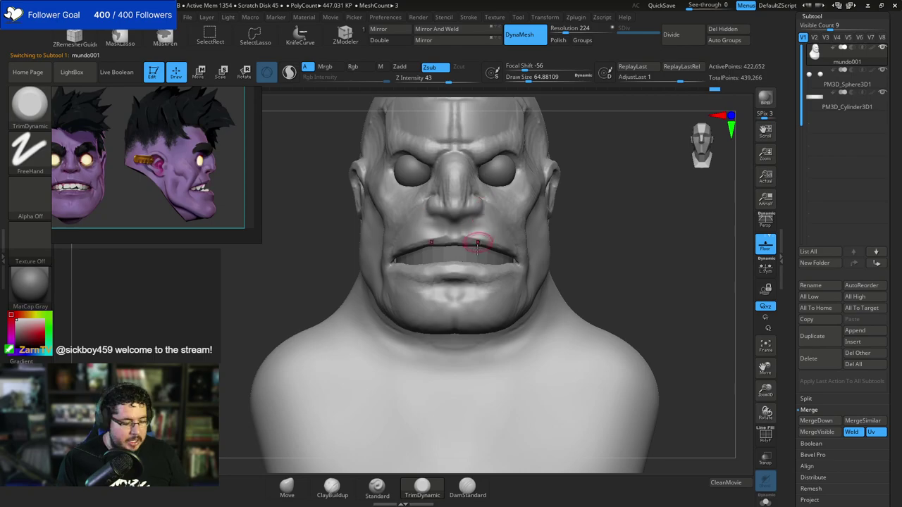
{"action": "key", "text": "b"}
{"action": "key", "text": "m"}
{"action": "key", "text": "v"}
{"action": "key", "text": "space"}
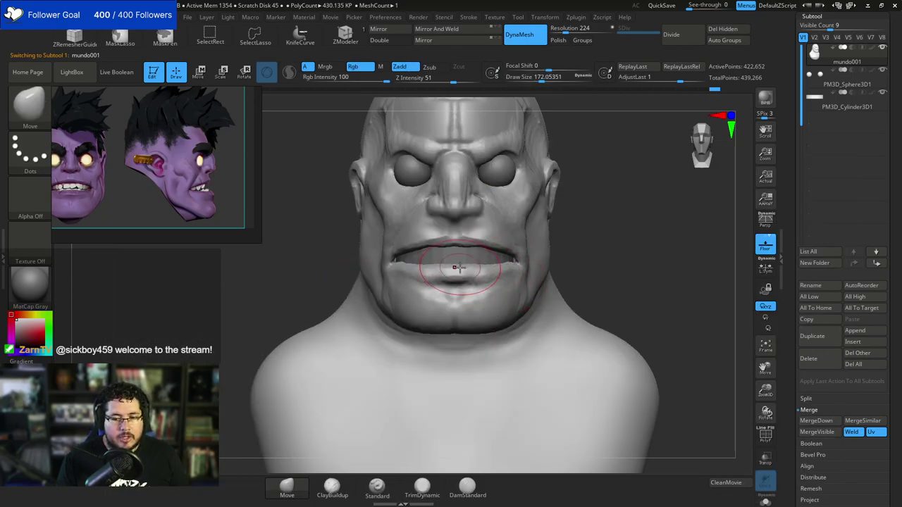
{"action": "key", "text": "space"}
{"action": "key", "text": "space"}
{"action": "left_click_drag", "start_coordinate": [474, 235], "coordinate": [471, 235]}
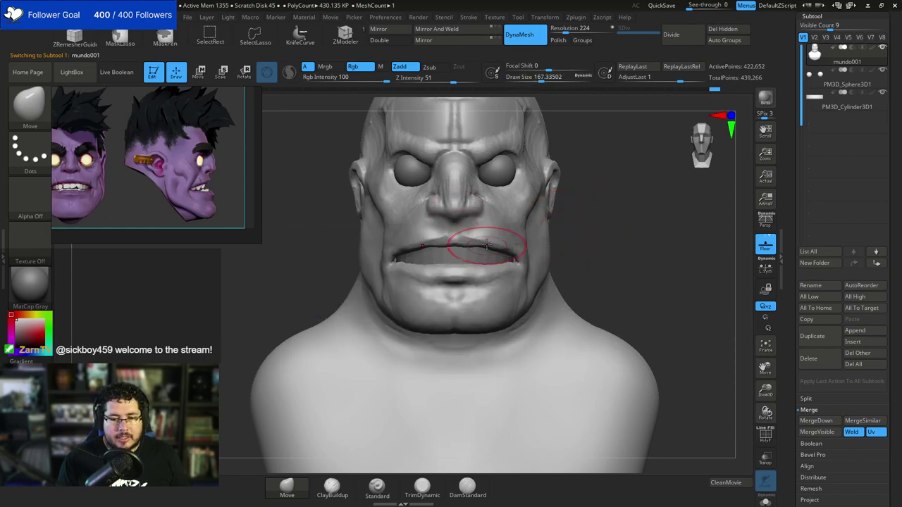
Refine the lips near the mouth corner with the Move brush at a draw size of about 51.
{"action": "right_click_drag", "start_coordinate": [605, 245], "coordinate": [604, 218], "text": "ctrl"}
{"action": "mouse_move", "coordinate": [542, 194]}
{"action": "right_mouse_down"}
{"action": "mouse_move", "coordinate": [592, 200]}
{"action": "mouse_move", "coordinate": [560, 259]}
{"action": "mouse_move", "coordinate": [564, 276]}
{"action": "mouse_move", "coordinate": [544, 272]}
{"action": "right_mouse_up"}
{"action": "key", "text": "space"}
{"action": "key", "text": "space"}
{"action": "left_click_drag", "start_coordinate": [491, 256], "coordinate": [476, 256]}
{"action": "mouse_move", "coordinate": [483, 254]}
{"action": "right_mouse_down"}
{"action": "mouse_move", "coordinate": [508, 253]}
{"action": "mouse_move", "coordinate": [485, 240]}
{"action": "right_mouse_up"}
Select the teeth cylinder and move it up and slightly back behind the upper lip for the upper row of teeth.
{"action": "left_click", "coordinate": [451, 256], "text": "alt"}
{"action": "key", "text": "w"}
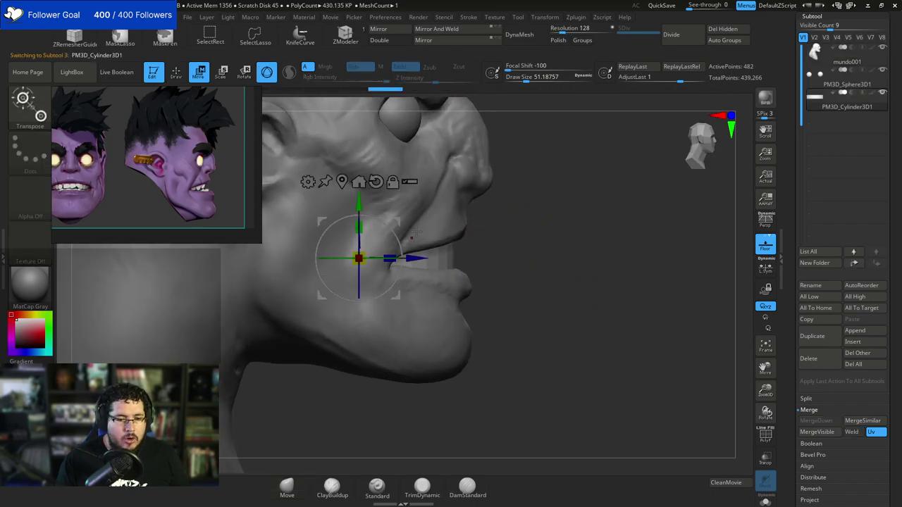
{"action": "left_click_drag", "start_coordinate": [361, 201], "coordinate": [360, 180]}
{"action": "left_click_drag", "start_coordinate": [415, 237], "coordinate": [405, 237]}
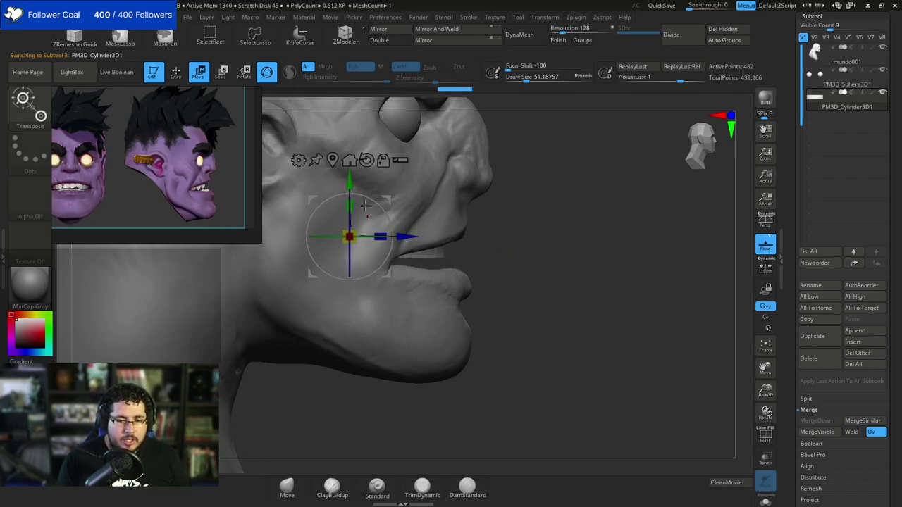
Duplicate the cylinder downward and shift the copy slightly forward and up behind the lower lip for the lower teeth.
{"action": "left_click_drag", "start_coordinate": [352, 188], "coordinate": [355, 219]}
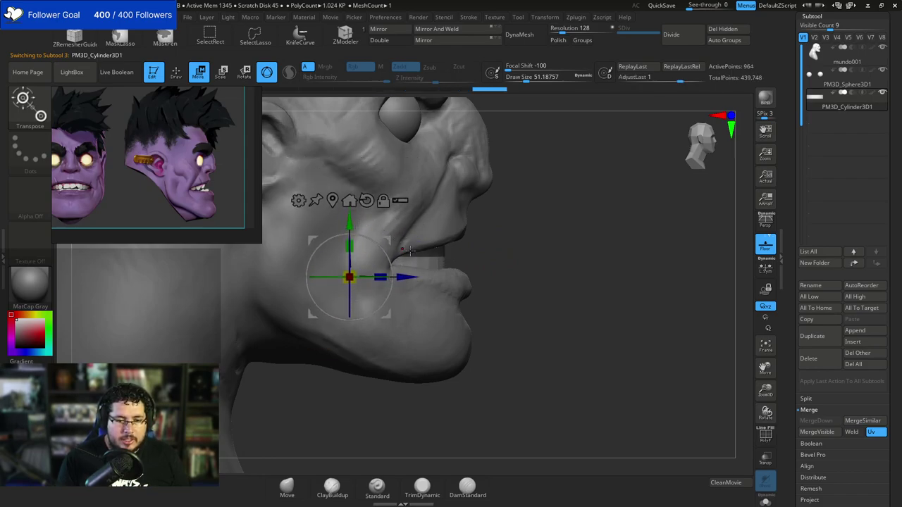
{"action": "left_click_drag", "start_coordinate": [422, 280], "coordinate": [422, 280]}
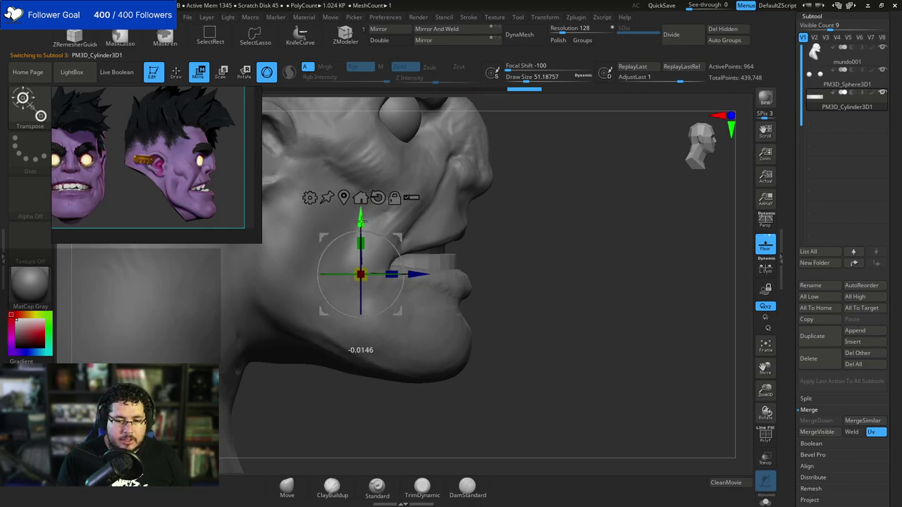
{"action": "left_click_drag", "start_coordinate": [509, 243], "coordinate": [381, 264]}
{"action": "key", "text": "q"}
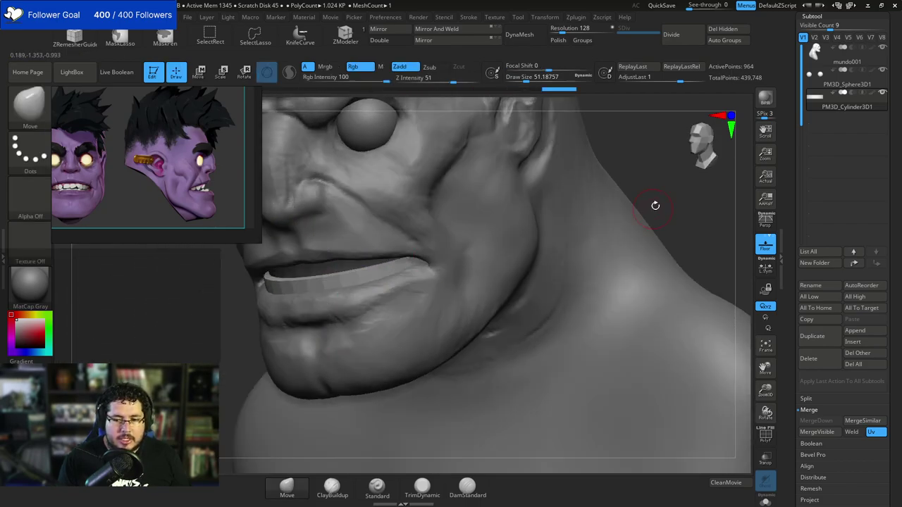
{"action": "key", "text": "f"}
{"action": "right_click_drag", "start_coordinate": [539, 226], "coordinate": [421, 303]}
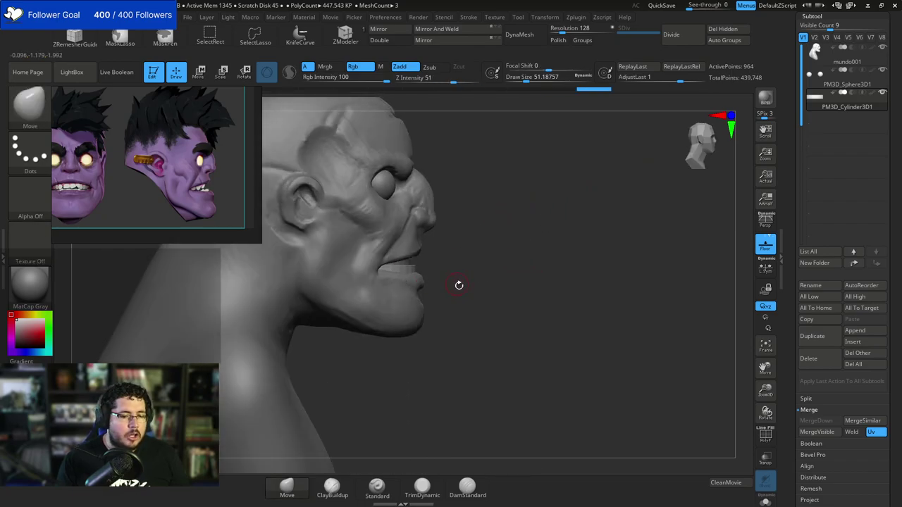
{"action": "right_click_drag", "start_coordinate": [458, 248], "coordinate": [439, 249], "text": "ctrl"}
Select the bust and set up the ClayBuildup brush with Alpha 12 at a draw size of about 97.
{"action": "left_click", "coordinate": [411, 244], "text": "alt"}
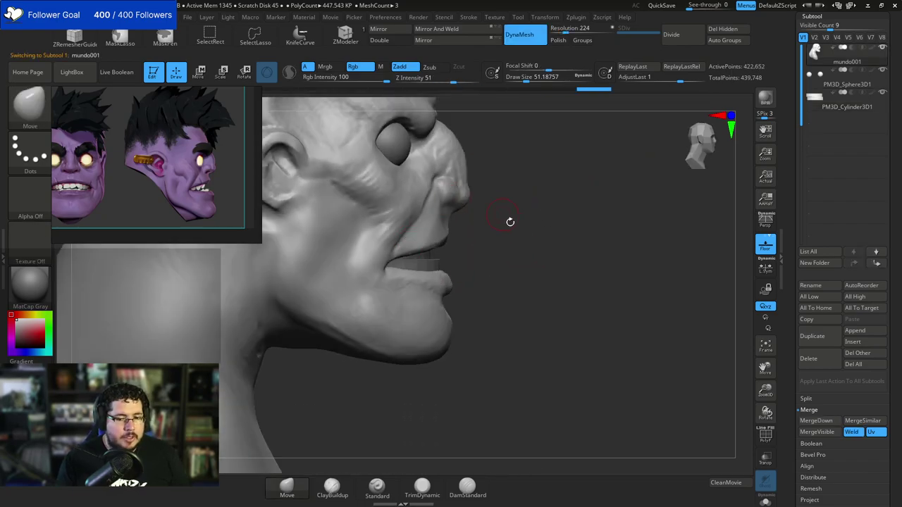
{"action": "mouse_move", "coordinate": [509, 222]}
{"action": "right_mouse_down"}
{"action": "mouse_move", "coordinate": [534, 233]}
{"action": "mouse_move", "coordinate": [428, 183]}
{"action": "right_mouse_up"}
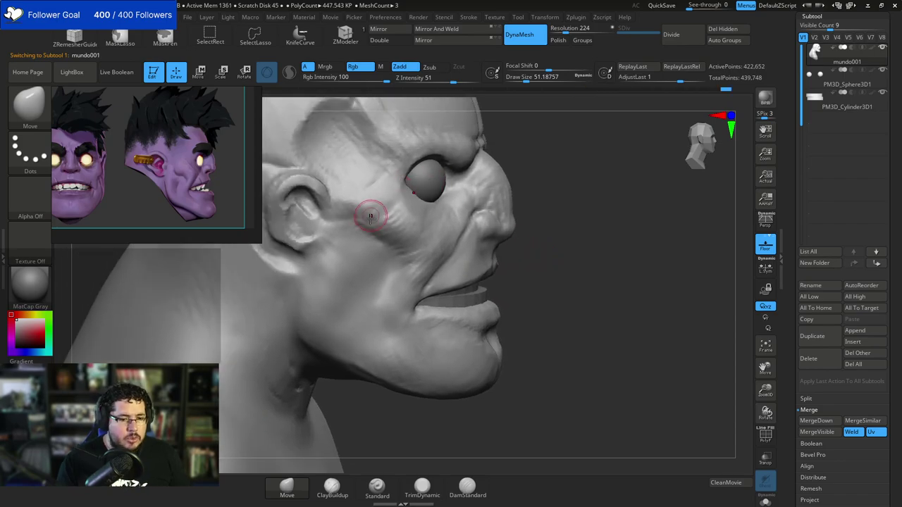
{"action": "key", "text": "b"}
{"action": "key", "text": "c"}
{"action": "key", "text": "b"}
{"action": "key", "text": "space"}
{"action": "key", "text": "space"}
{"action": "mouse_move", "coordinate": [387, 235]}
{"action": "left_mouse_down"}
{"action": "mouse_move", "coordinate": [365, 233]}
{"action": "mouse_move", "coordinate": [356, 216]}
{"action": "left_mouse_up"}
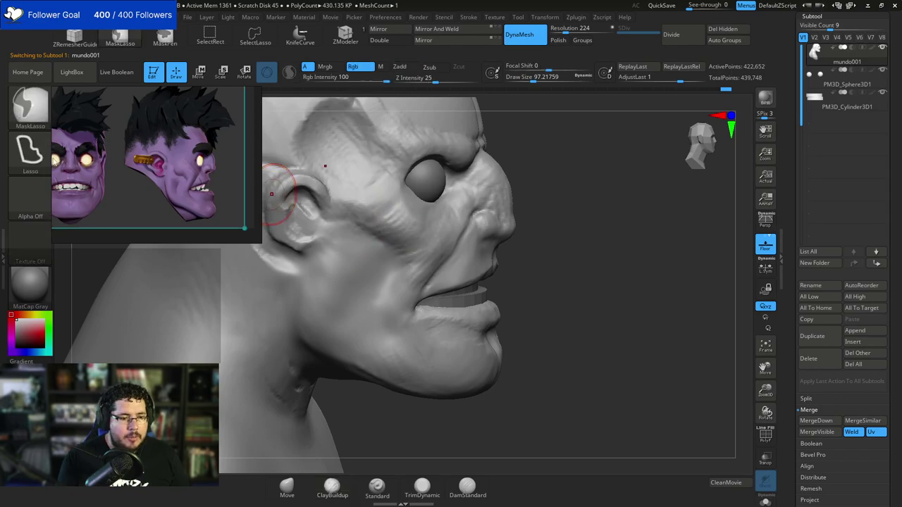
{"action": "left_click", "coordinate": [29, 196]}
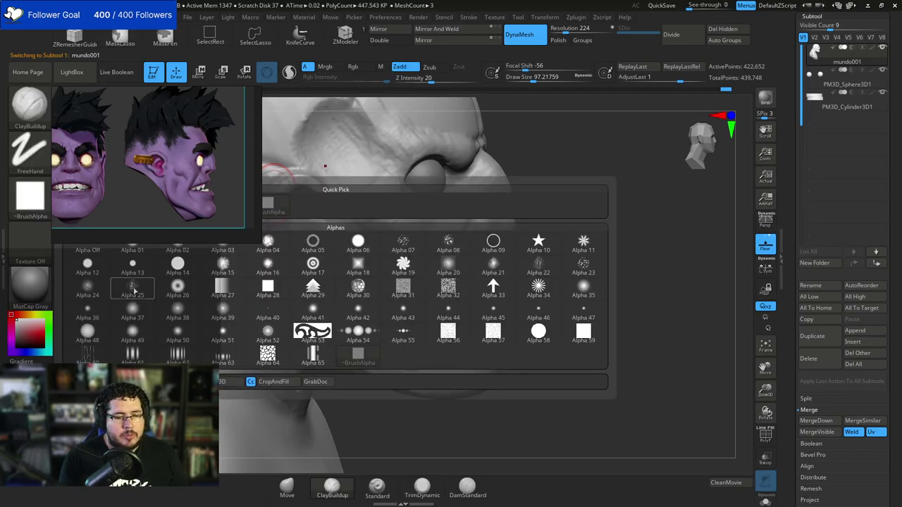
{"action": "left_click", "coordinate": [96, 270]}
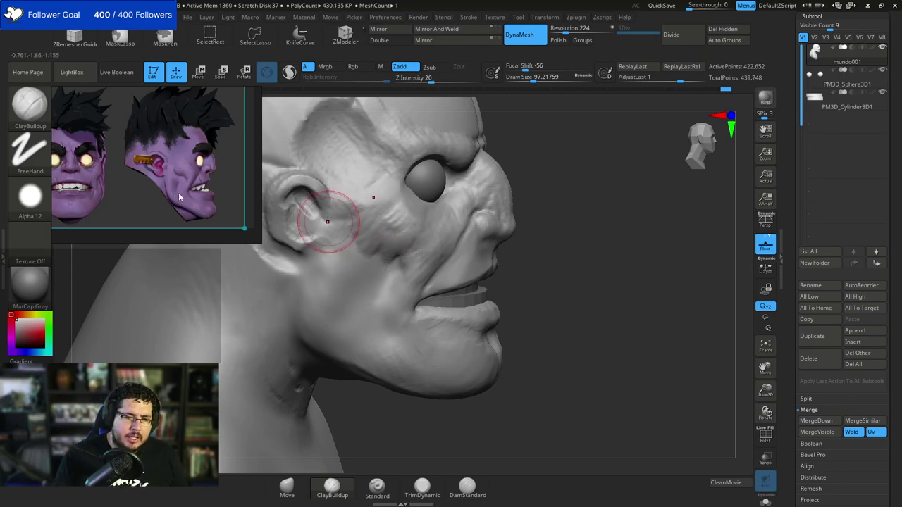
Enlarge the side-view reference on the cheek and build up the cheek and jaw muscle forms with ClayBuildup.
{"action": "scroll", "coordinate": [181, 172], "scroll_direction": "up", "scroll_amount": 5}
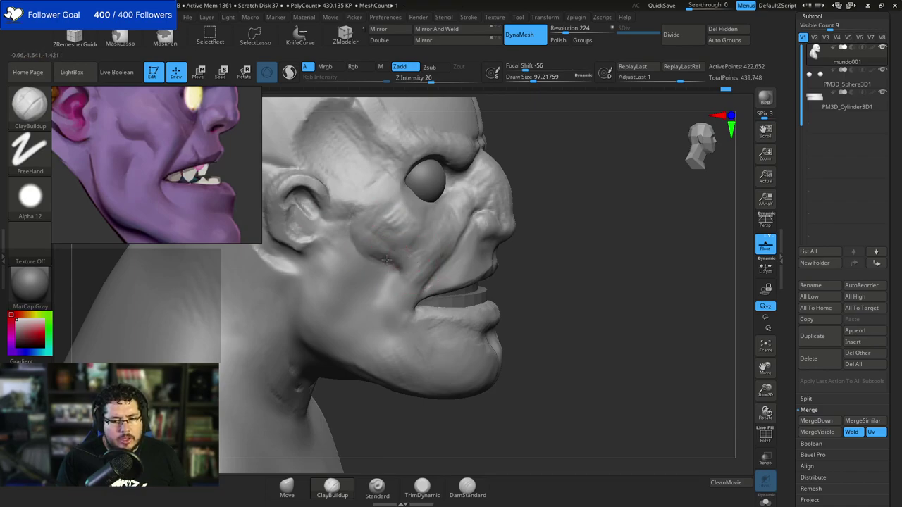
{"action": "mouse_move", "coordinate": [403, 262]}
{"action": "left_mouse_down"}
{"action": "mouse_move", "coordinate": [397, 286]}
{"action": "mouse_move", "coordinate": [410, 283]}
{"action": "left_mouse_up"}
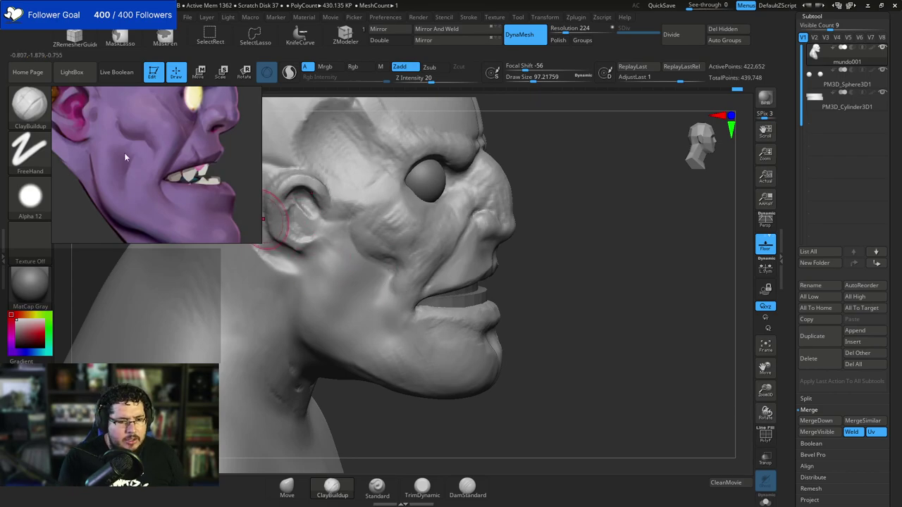
{"action": "key", "text": "space"}
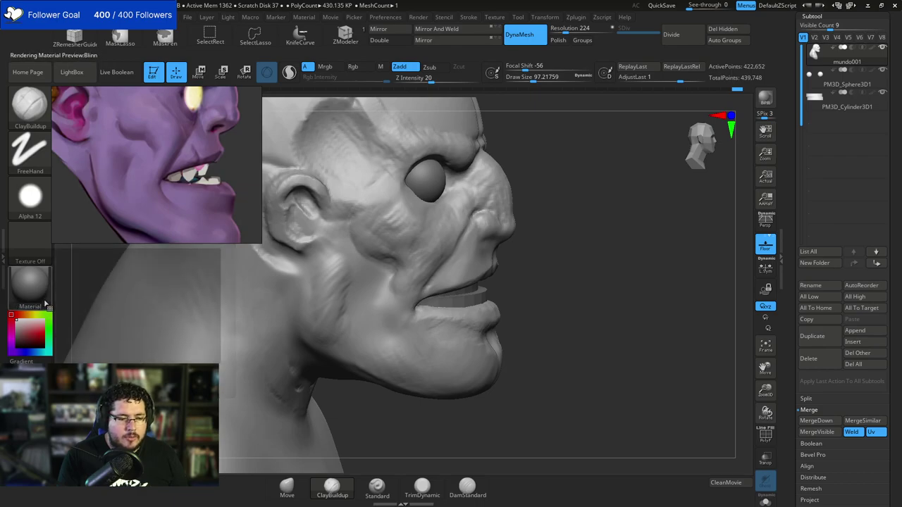
Change the model's material to StartupMaterial and adjust the light direction to check the facial forms.
{"action": "left_click", "coordinate": [30, 284]}
{"action": "left_click", "coordinate": [98, 333]}
{"action": "left_click_drag", "start_coordinate": [33, 408], "coordinate": [19, 410]}
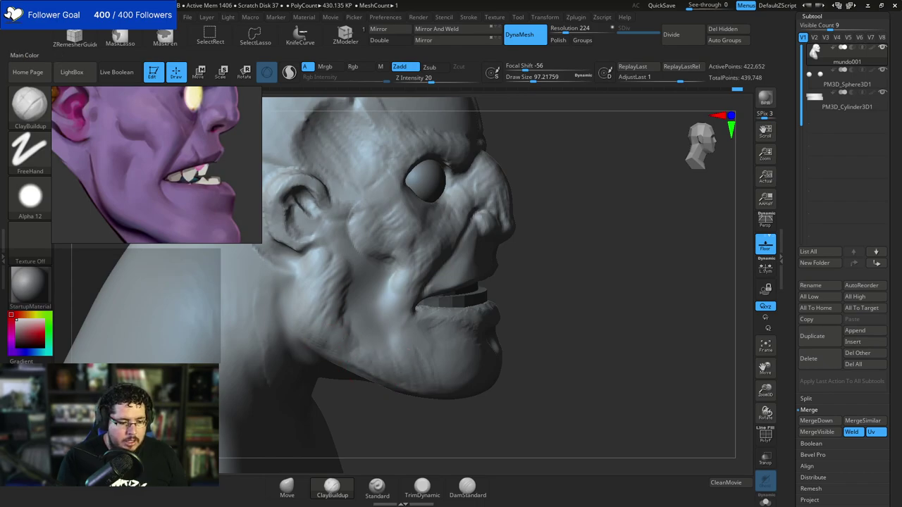
{"action": "left_click_drag", "start_coordinate": [32, 290], "coordinate": [30, 278]}
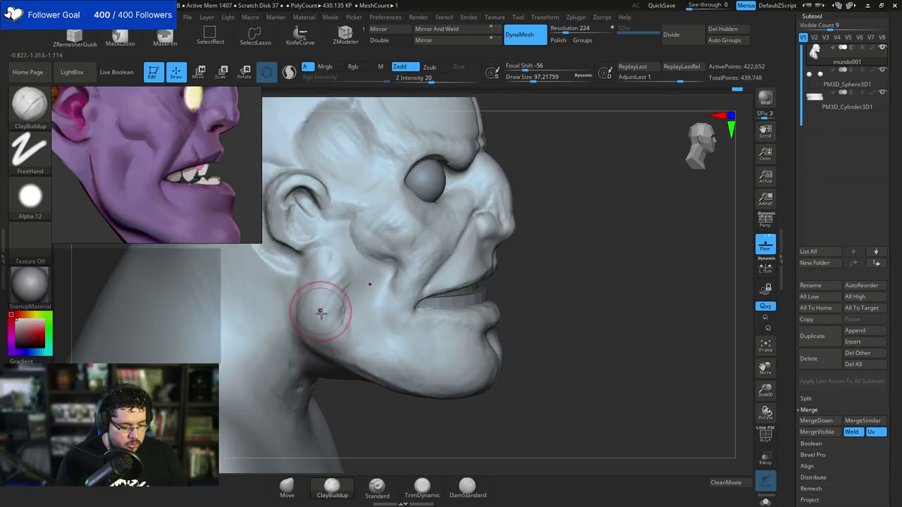
Adjust the jaw and mouth shapes with the Move brush at draw sizes of about 167 to 140.
{"action": "key", "text": "b"}
{"action": "key", "text": "m"}
{"action": "key", "text": "v"}
{"action": "key", "text": "space"}
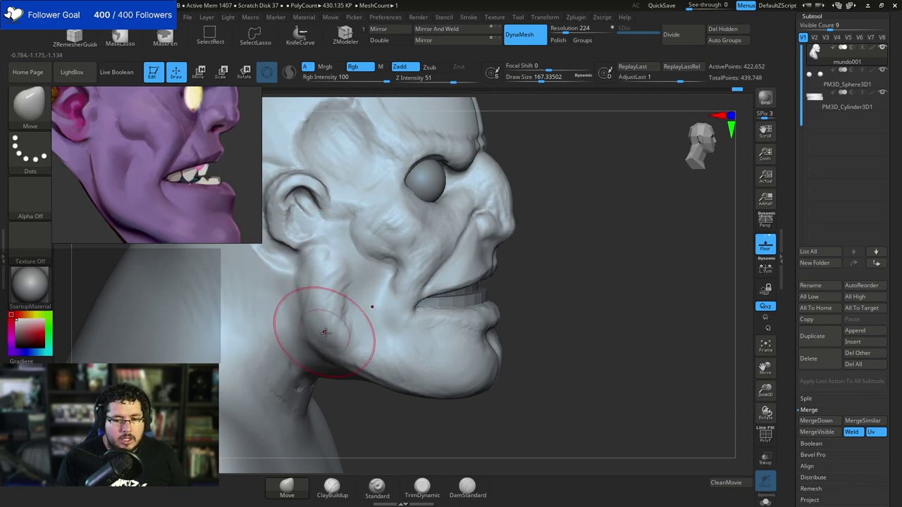
{"action": "mouse_move", "coordinate": [518, 327]}
{"action": "left_mouse_down", "text": "alt"}
{"action": "mouse_move", "coordinate": [538, 259]}
{"action": "mouse_move", "coordinate": [554, 272]}
{"action": "mouse_move", "coordinate": [571, 268]}
{"action": "mouse_move", "coordinate": [560, 272]}
{"action": "mouse_move", "coordinate": [564, 287]}
{"action": "mouse_move", "coordinate": [560, 271]}
{"action": "mouse_move", "coordinate": [508, 300]}
{"action": "mouse_move", "coordinate": [513, 308]}
{"action": "mouse_move", "coordinate": [510, 290]}
{"action": "mouse_move", "coordinate": [542, 249]}
{"action": "mouse_move", "coordinate": [523, 258]}
{"action": "left_mouse_up", "text": "alt"}
{"action": "key", "text": "space"}
{"action": "key", "text": "space"}
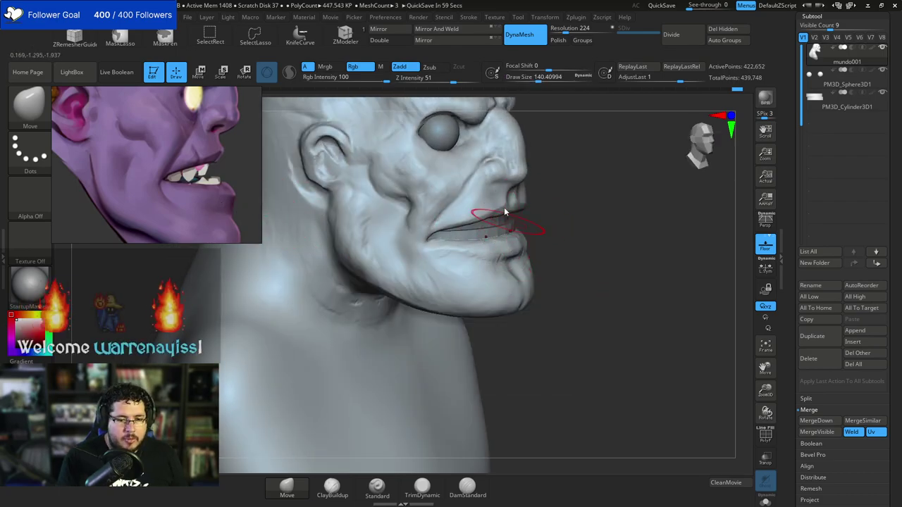
Flatten and clean up the lip surfaces with the TrimDynamic brush at a draw size of about 62.
{"action": "key", "text": "b"}
{"action": "key", "text": "t"}
{"action": "key", "text": "d"}
{"action": "key", "text": "space"}
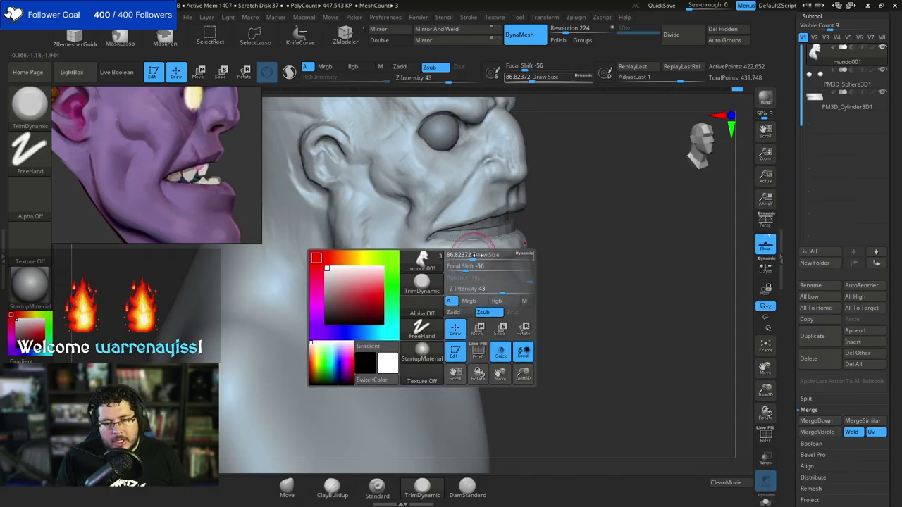
{"action": "left_click_drag", "start_coordinate": [480, 253], "coordinate": [477, 258]}
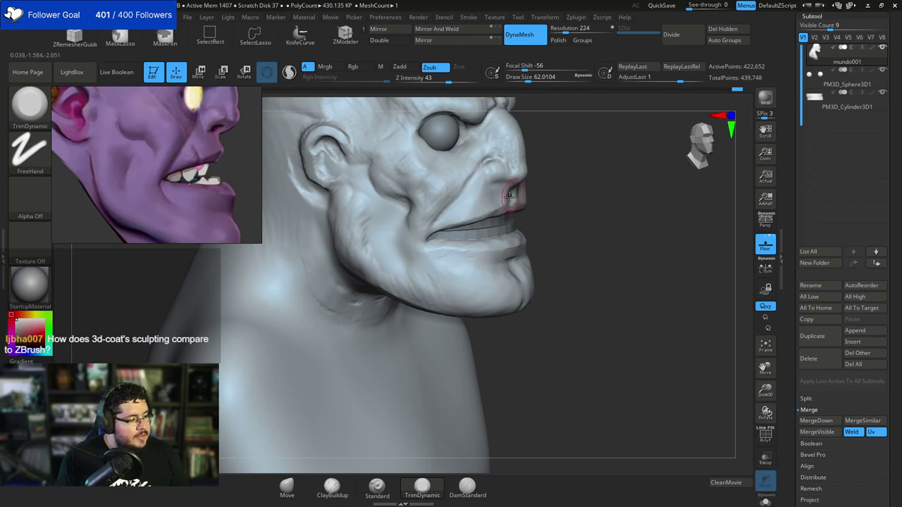
{"action": "left_click_drag", "start_coordinate": [557, 258], "coordinate": [510, 247]}
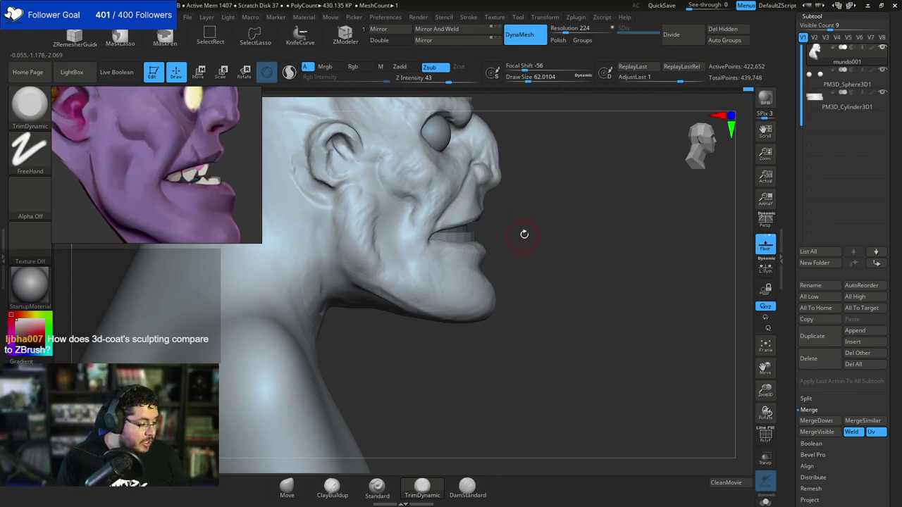
{"action": "left_click_drag", "start_coordinate": [523, 235], "coordinate": [524, 246]}
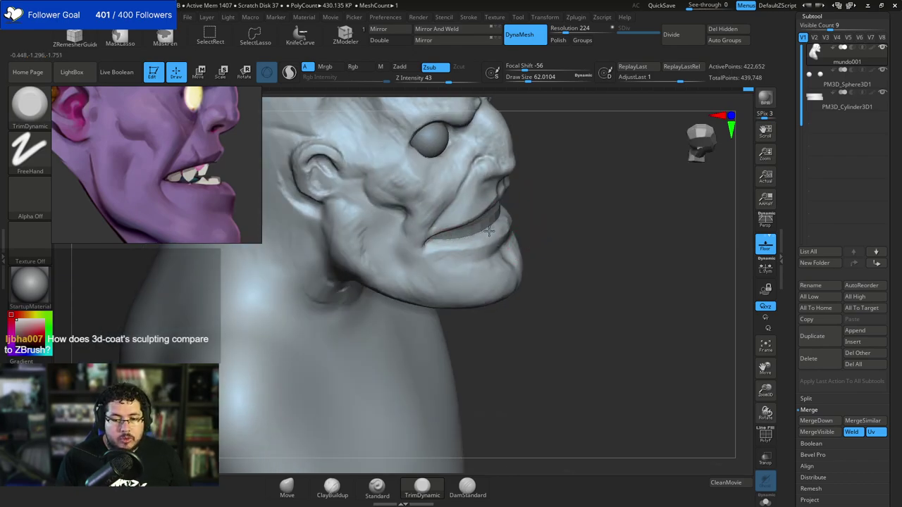
{"action": "mouse_move", "coordinate": [548, 203]}
{"action": "left_mouse_down"}
{"action": "mouse_move", "coordinate": [554, 187]}
{"action": "mouse_move", "coordinate": [536, 225]}
{"action": "mouse_move", "coordinate": [514, 227]}
{"action": "left_mouse_up"}
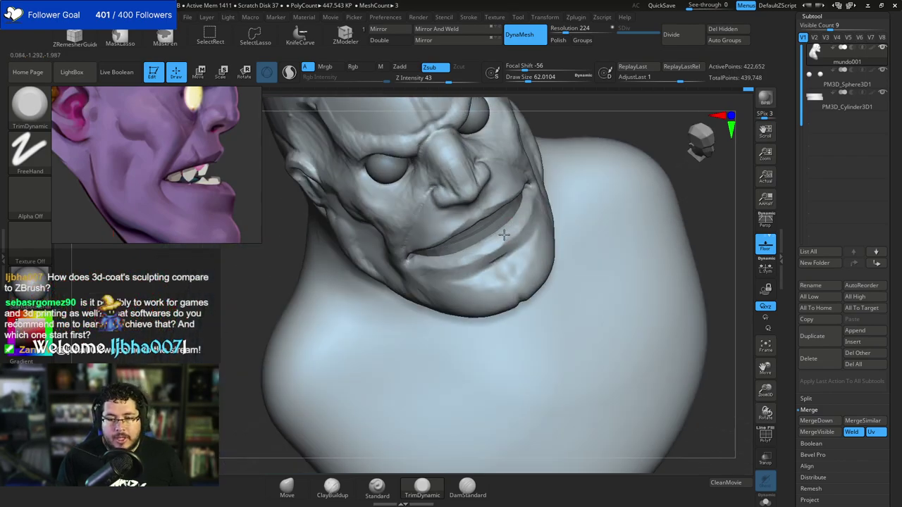
Reshape the upper lip's profile from the side with the Move brush at draw sizes of about 217 to 187.
{"action": "mouse_move", "coordinate": [625, 170]}
{"action": "left_mouse_down"}
{"action": "mouse_move", "coordinate": [604, 171]}
{"action": "mouse_move", "coordinate": [473, 256]}
{"action": "mouse_move", "coordinate": [469, 270]}
{"action": "mouse_move", "coordinate": [456, 220]}
{"action": "mouse_move", "coordinate": [456, 248]}
{"action": "mouse_move", "coordinate": [477, 235]}
{"action": "left_mouse_up"}
{"action": "key", "text": "b"}
{"action": "key", "text": "m"}
{"action": "key", "text": "v"}
{"action": "key", "text": "space"}
{"action": "key", "text": "space"}
{"action": "left_click_drag", "start_coordinate": [423, 264], "coordinate": [440, 266]}
{"action": "key", "text": "space"}
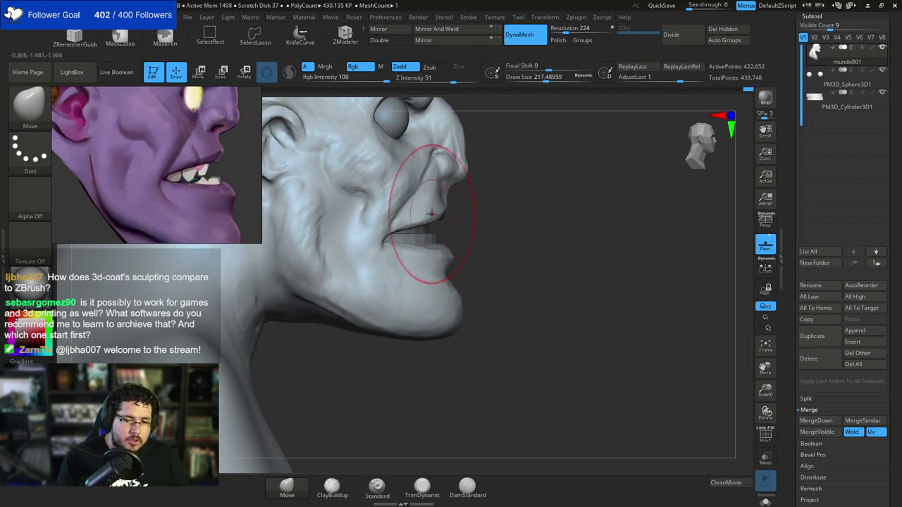
{"action": "key", "text": "space"}
{"action": "mouse_move", "coordinate": [442, 215]}
{"action": "left_mouse_down"}
{"action": "mouse_move", "coordinate": [434, 214]}
{"action": "mouse_move", "coordinate": [442, 209]}
{"action": "left_mouse_up"}
{"action": "key", "text": "space"}
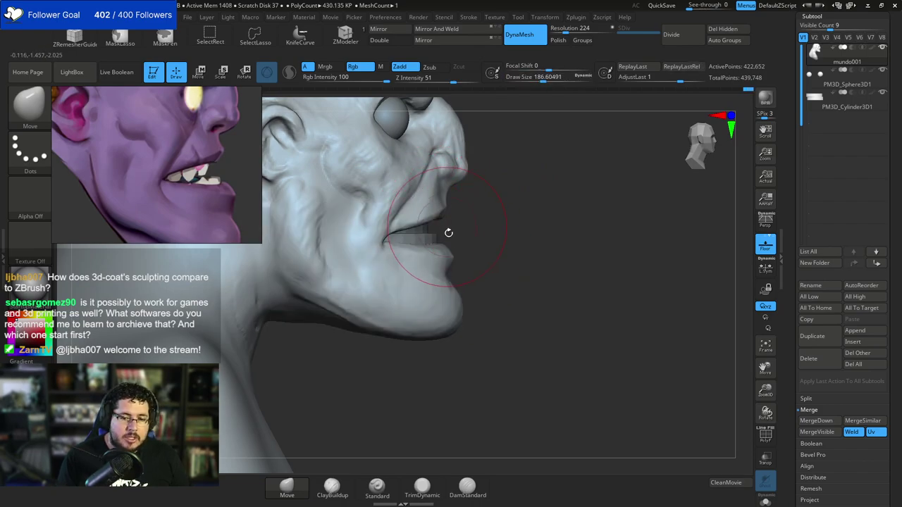
Adjust the lower lip and chin profile against the reference with the Move brush at a draw size of about 202.
{"action": "key", "text": "space"}
{"action": "mouse_move", "coordinate": [445, 245]}
{"action": "left_mouse_down"}
{"action": "mouse_move", "coordinate": [458, 254]}
{"action": "mouse_move", "coordinate": [456, 244]}
{"action": "mouse_move", "coordinate": [499, 209]}
{"action": "mouse_move", "coordinate": [479, 200]}
{"action": "mouse_move", "coordinate": [466, 254]}
{"action": "mouse_move", "coordinate": [498, 224]}
{"action": "mouse_move", "coordinate": [474, 246]}
{"action": "left_mouse_up"}
{"action": "key", "text": "space"}
{"action": "key", "text": "space"}
{"action": "key", "text": "space"}
{"action": "key", "text": "space"}
{"action": "left_click", "coordinate": [464, 242]}
{"action": "key", "text": "space"}
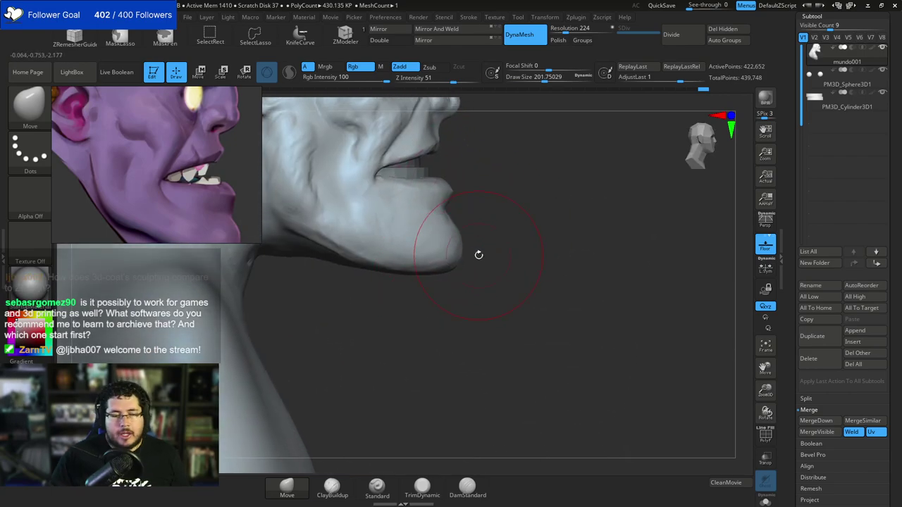
{"action": "scroll", "coordinate": [174, 170], "scroll_direction": "down", "scroll_amount": 3}
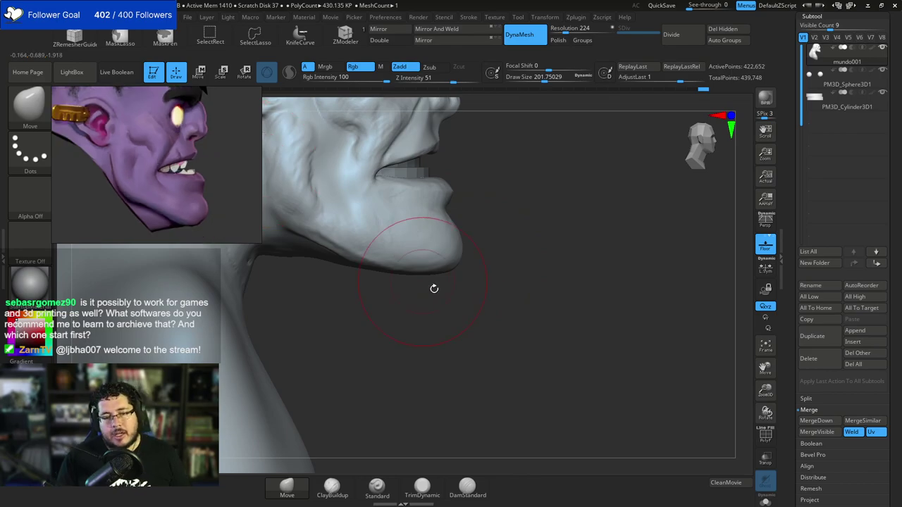
{"action": "key", "text": "space"}
{"action": "mouse_move", "coordinate": [454, 268]}
{"action": "left_mouse_down"}
{"action": "mouse_move", "coordinate": [465, 244]}
{"action": "mouse_move", "coordinate": [439, 246]}
{"action": "mouse_move", "coordinate": [431, 235]}
{"action": "mouse_move", "coordinate": [444, 239]}
{"action": "left_mouse_up"}
Build up the lower lip and chin with the ClayBuildup brush at draw sizes of about 68 to 65.
{"action": "key", "text": "b"}
{"action": "key", "text": "c"}
{"action": "key", "text": "b"}
{"action": "key", "text": "space"}
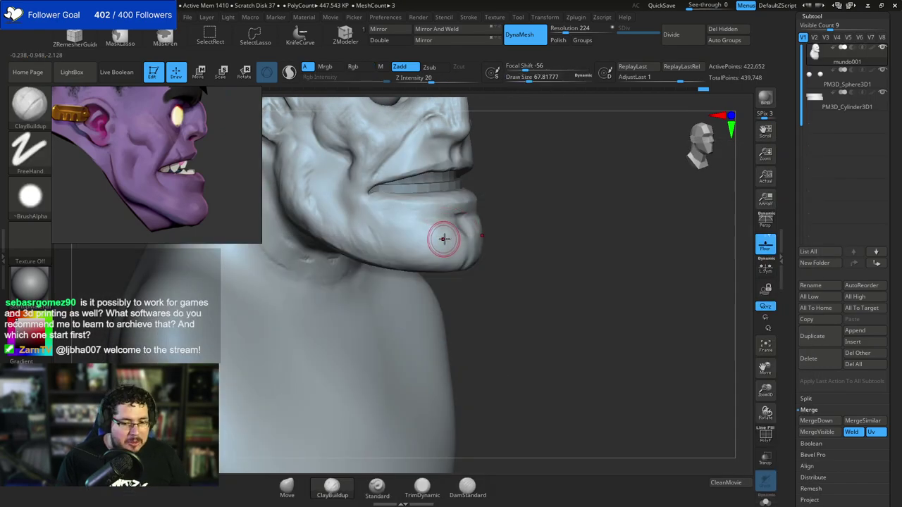
{"action": "key", "text": "space"}
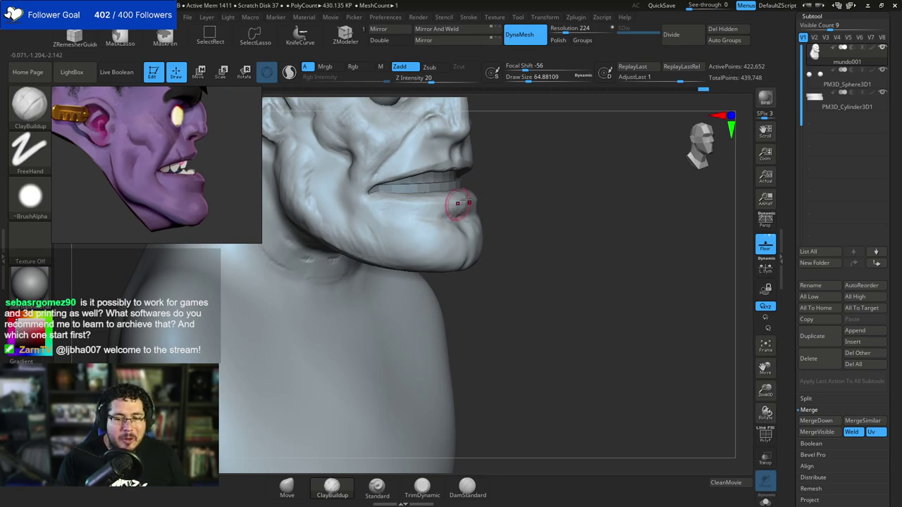
{"action": "left_click_drag", "start_coordinate": [504, 214], "coordinate": [494, 204]}
Sculpt the cheek and jaw beside the mouth corner with ClayBuildup at a draw size of about 80.
{"action": "right_click_drag", "start_coordinate": [351, 197], "coordinate": [351, 179]}
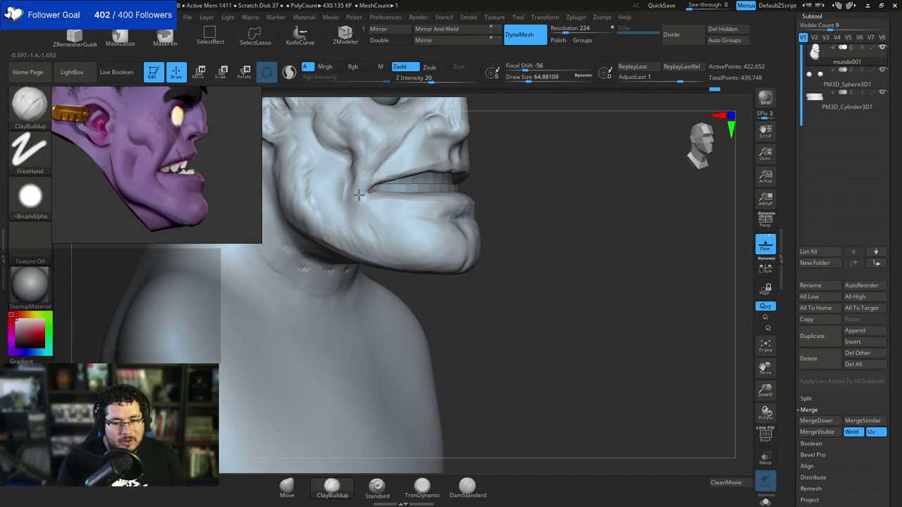
{"action": "key", "text": "space"}
{"action": "left_click_drag", "start_coordinate": [361, 205], "coordinate": [365, 204]}
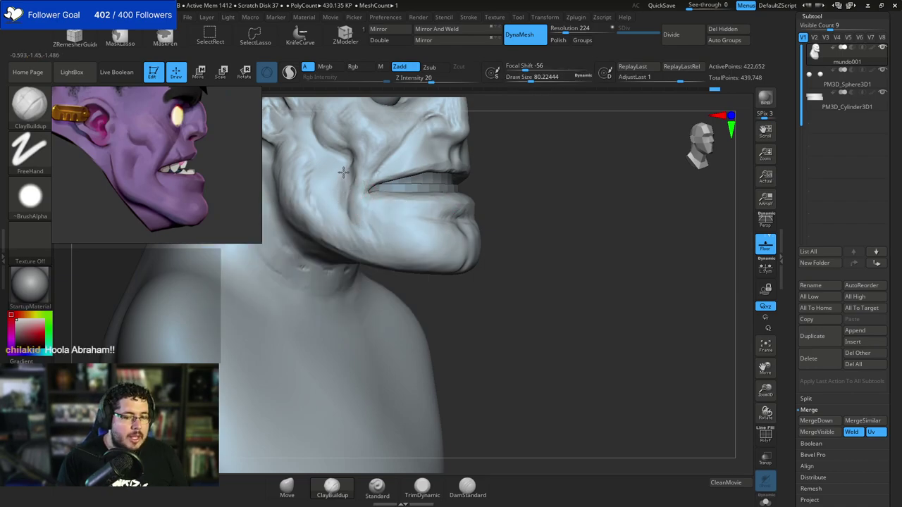
{"action": "mouse_move", "coordinate": [342, 172]}
{"action": "left_mouse_down"}
{"action": "mouse_move", "coordinate": [345, 217]}
{"action": "mouse_move", "coordinate": [359, 236]}
{"action": "left_mouse_up"}
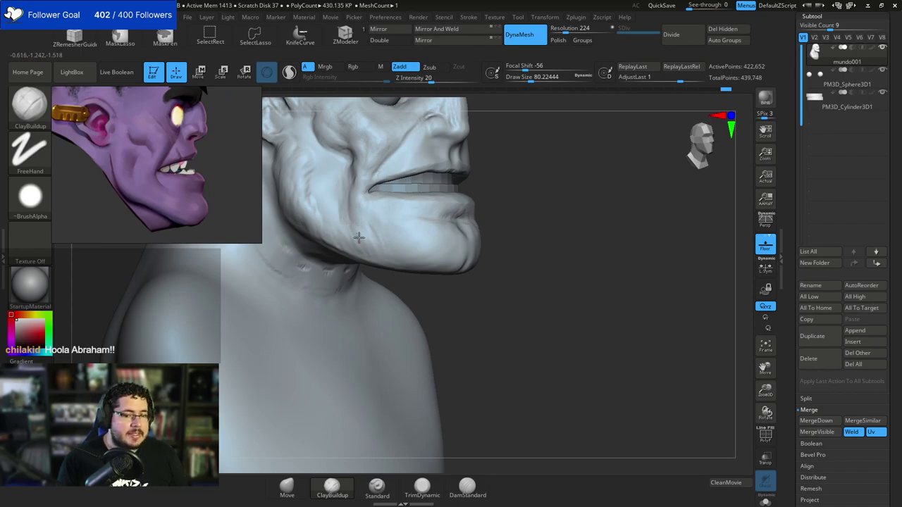
{"action": "left_click_drag", "start_coordinate": [316, 184], "coordinate": [305, 185]}
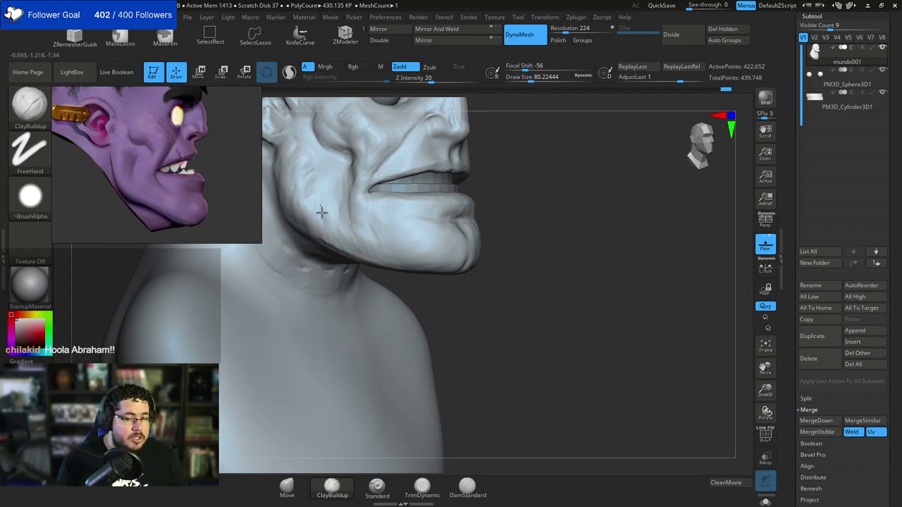
Refine the jaw muscle below the ear on the opposite side with ClayBuildup at draw sizes of about 80 to 94.
{"action": "right_click_drag", "start_coordinate": [389, 212], "coordinate": [543, 219], "text": "ctrl"}
{"action": "right_click_drag", "start_coordinate": [542, 218], "coordinate": [497, 216]}
{"action": "mouse_move", "coordinate": [544, 186]}
{"action": "right_mouse_down"}
{"action": "mouse_move", "coordinate": [550, 176]}
{"action": "mouse_move", "coordinate": [518, 170]}
{"action": "right_mouse_up"}
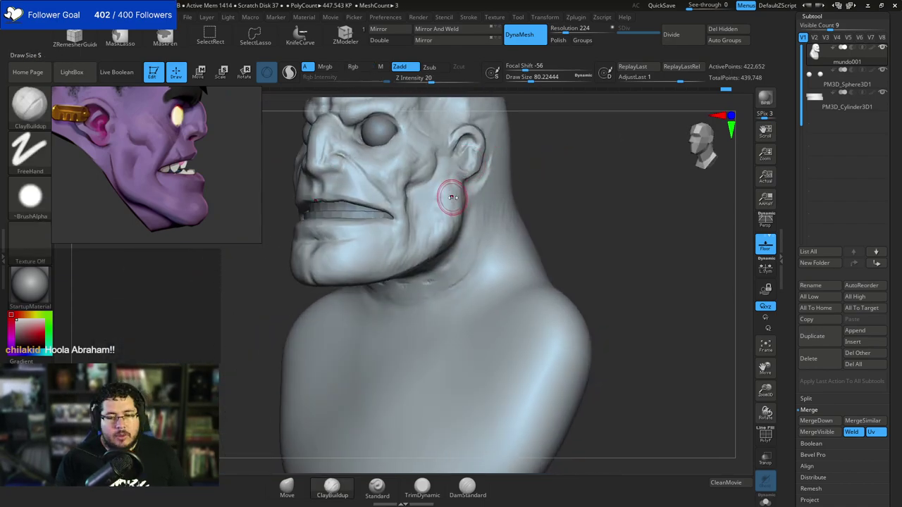
{"action": "right_click_drag", "start_coordinate": [529, 151], "coordinate": [416, 186]}
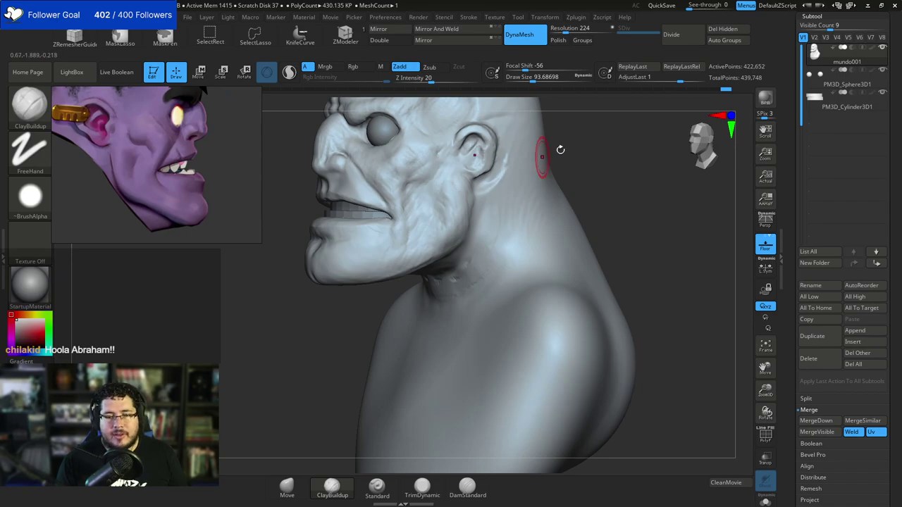
Build up the cheek and the side of the nose with ClayBuildup at a draw size of about 74.
{"action": "left_click_drag", "start_coordinate": [560, 148], "coordinate": [359, 219]}
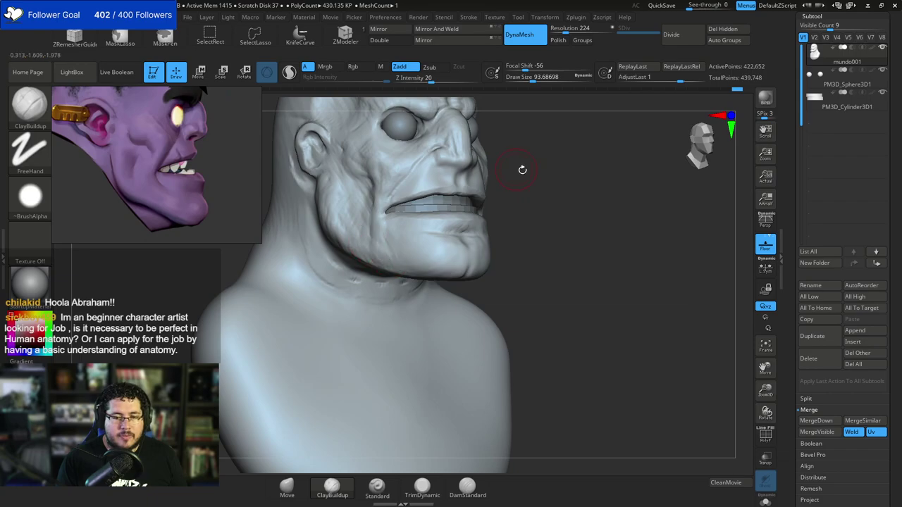
{"action": "mouse_move", "coordinate": [522, 169]}
{"action": "left_mouse_down"}
{"action": "mouse_move", "coordinate": [493, 177]}
{"action": "mouse_move", "coordinate": [499, 205]}
{"action": "mouse_move", "coordinate": [476, 201]}
{"action": "left_mouse_up"}
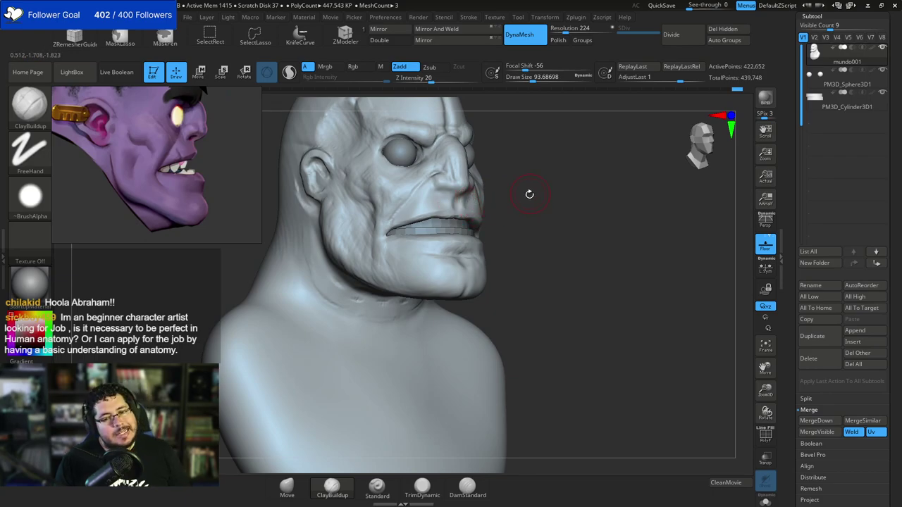
{"action": "key", "text": "space"}
{"action": "left_click_drag", "start_coordinate": [530, 195], "coordinate": [515, 202]}
{"action": "left_click_drag", "start_coordinate": [516, 197], "coordinate": [503, 187]}
{"action": "mouse_move", "coordinate": [376, 225]}
{"action": "left_mouse_down"}
{"action": "mouse_move", "coordinate": [379, 214]}
{"action": "mouse_move", "coordinate": [370, 231]}
{"action": "mouse_move", "coordinate": [387, 259]}
{"action": "left_mouse_up"}
{"action": "mouse_move", "coordinate": [541, 159]}
{"action": "left_mouse_down"}
{"action": "mouse_move", "coordinate": [499, 154]}
{"action": "mouse_move", "coordinate": [531, 179]}
{"action": "mouse_move", "coordinate": [461, 151]}
{"action": "mouse_move", "coordinate": [517, 173]}
{"action": "left_mouse_up"}
{"action": "left_click_drag", "start_coordinate": [432, 235], "coordinate": [430, 242]}
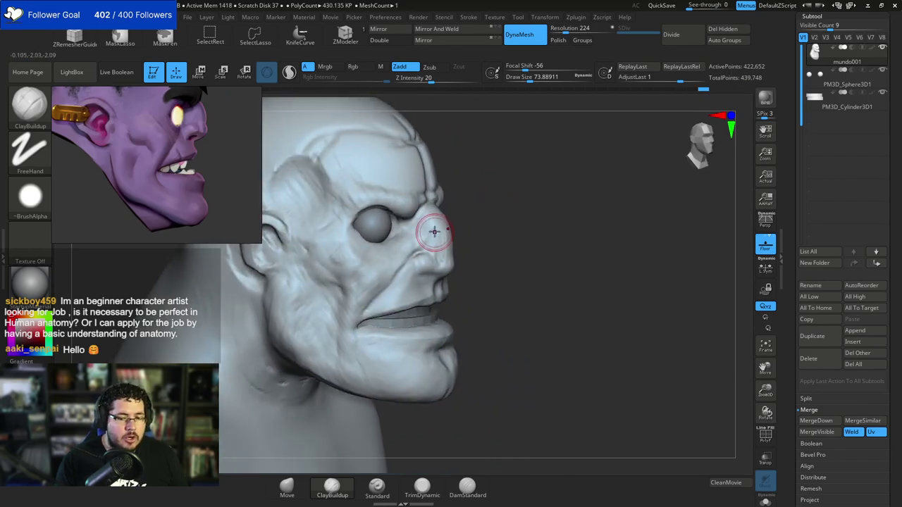
Flatten the planes of the nose and upper lip area with TrimDynamic at draw sizes of about 94 to 62.
{"action": "key", "text": "b"}
{"action": "key", "text": "t"}
{"action": "key", "text": "d"}
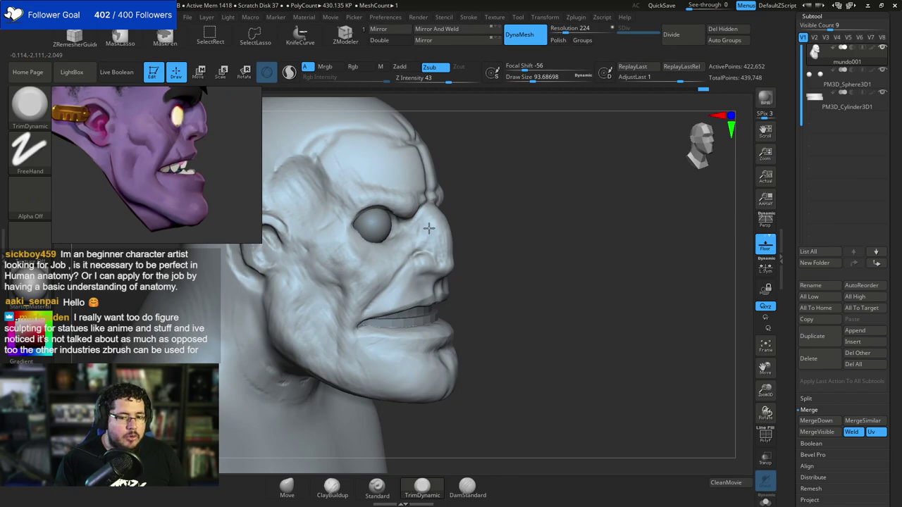
{"action": "left_click_drag", "start_coordinate": [490, 239], "coordinate": [445, 226]}
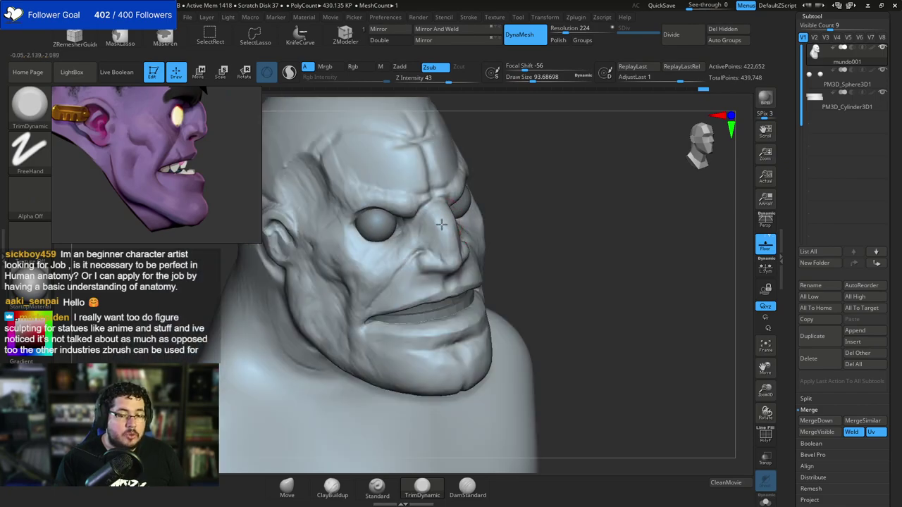
{"action": "left_click_drag", "start_coordinate": [561, 211], "coordinate": [479, 207]}
{"action": "key", "text": "space"}
{"action": "mouse_move", "coordinate": [393, 303]}
{"action": "left_mouse_down"}
{"action": "mouse_move", "coordinate": [374, 304]}
{"action": "mouse_move", "coordinate": [416, 296]}
{"action": "left_mouse_up"}
{"action": "mouse_move", "coordinate": [568, 157]}
{"action": "left_mouse_down"}
{"action": "mouse_move", "coordinate": [551, 155]}
{"action": "mouse_move", "coordinate": [402, 248]}
{"action": "left_mouse_up"}
Build up the nose tip and nostril wing with ClayBuildup at draw sizes of about 56 to 83.
{"action": "key", "text": "b"}
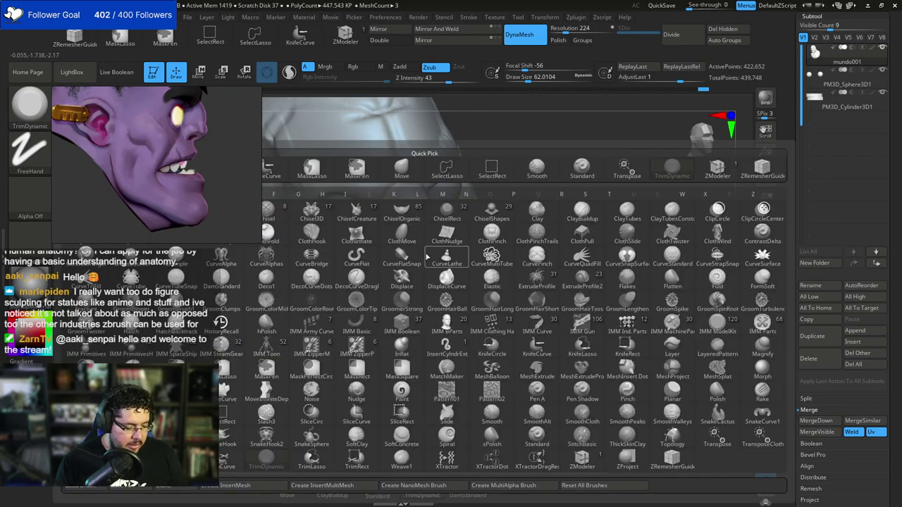
{"action": "key", "text": "c"}
{"action": "key", "text": "b"}
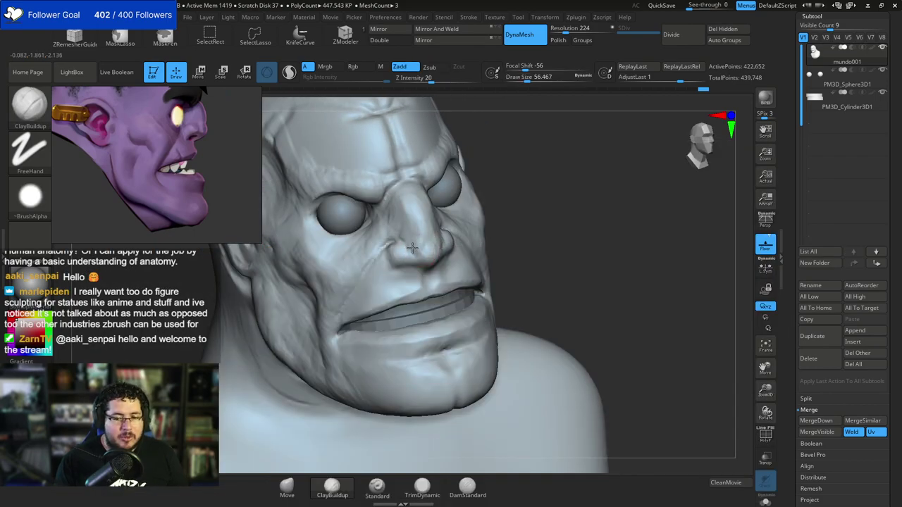
{"action": "left_click_drag", "start_coordinate": [429, 254], "coordinate": [425, 249]}
{"action": "key", "text": "space"}
{"action": "left_click_drag", "start_coordinate": [425, 249], "coordinate": [432, 249]}
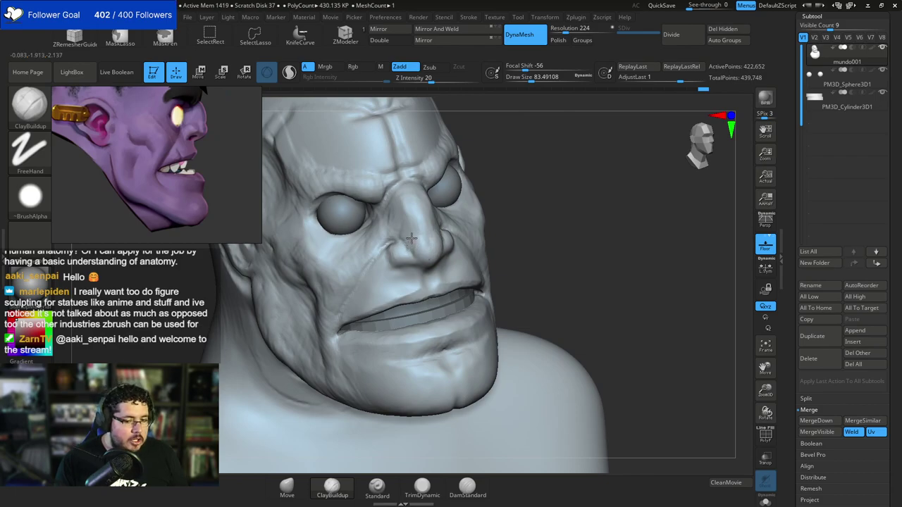
{"action": "mouse_move", "coordinate": [426, 255]}
{"action": "right_mouse_down"}
{"action": "mouse_move", "coordinate": [438, 230]}
{"action": "mouse_move", "coordinate": [430, 253]}
{"action": "right_mouse_up"}
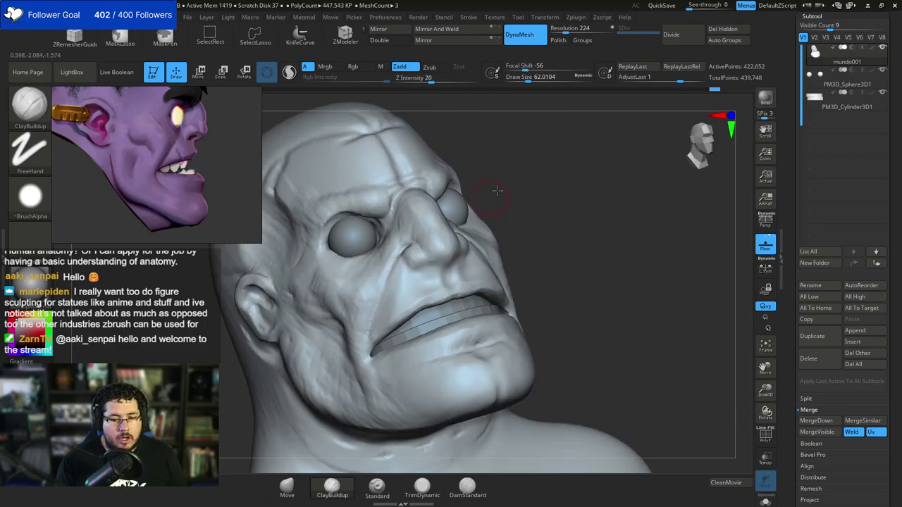
Shape the nostril opening from below with ClayBuildup at draw sizes of about 62 to 44.
{"action": "right_click_drag", "start_coordinate": [498, 193], "coordinate": [518, 197]}
{"action": "key", "text": "space"}
{"action": "mouse_move", "coordinate": [456, 249]}
{"action": "left_mouse_down"}
{"action": "mouse_move", "coordinate": [434, 267]}
{"action": "mouse_move", "coordinate": [439, 257]}
{"action": "left_mouse_up"}
{"action": "key", "text": "space"}
{"action": "key", "text": "space"}
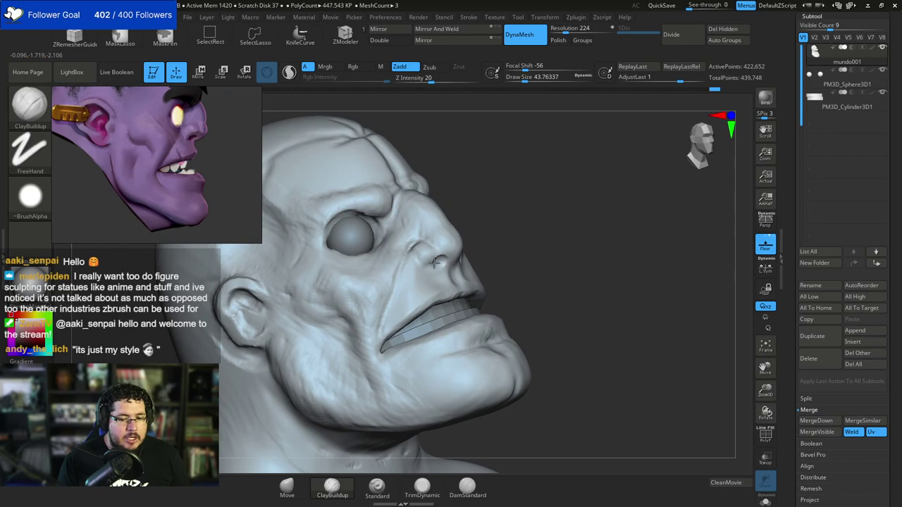
{"action": "right_click_drag", "start_coordinate": [431, 262], "coordinate": [439, 260]}
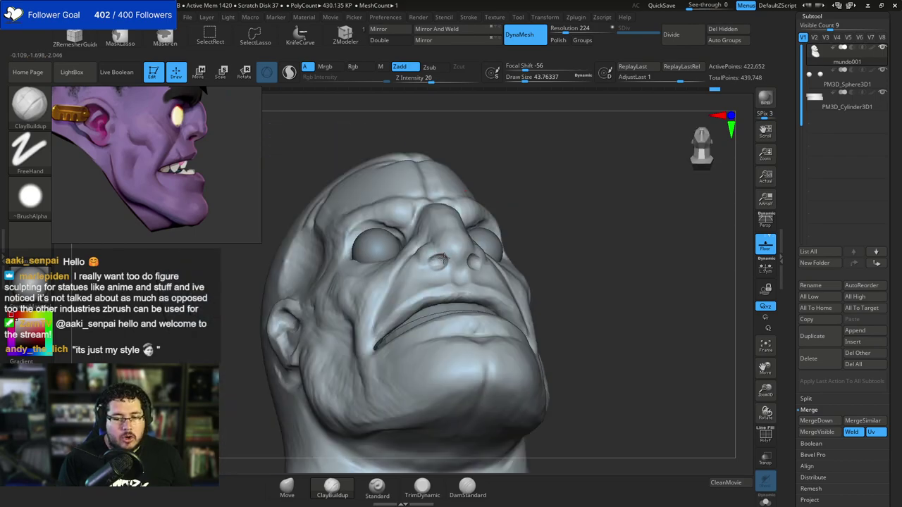
{"action": "left_click_drag", "start_coordinate": [527, 184], "coordinate": [564, 184]}
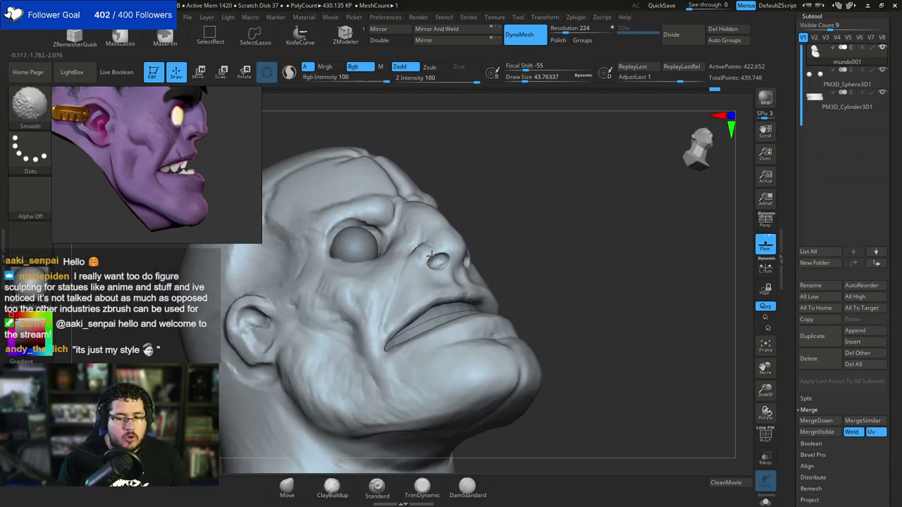
Smooth the nostril rim and rebuild the nostril wing with ClayBuildup at draw sizes of about 87 to 59.
{"action": "left_click_drag", "start_coordinate": [437, 264], "coordinate": [425, 254], "text": "shift"}
{"action": "key", "text": "space"}
{"action": "right_click_drag", "start_coordinate": [425, 254], "coordinate": [435, 249]}
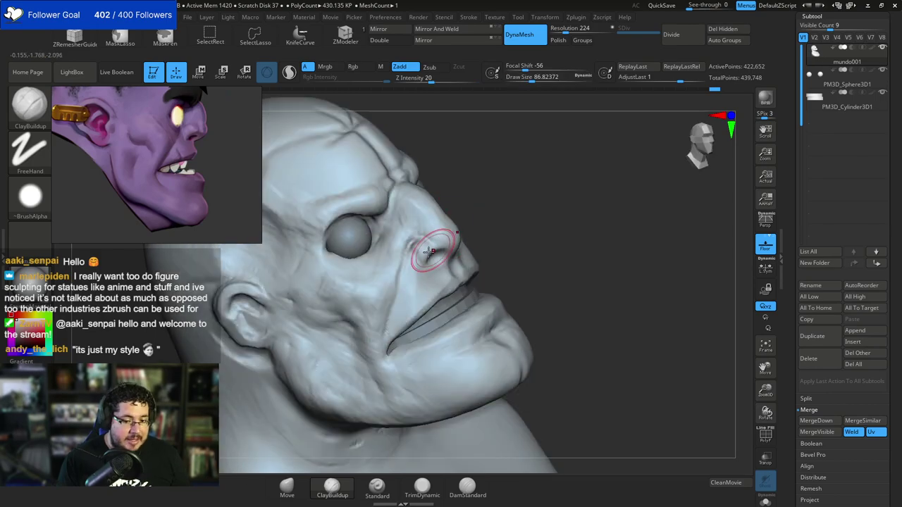
{"action": "key", "text": "space"}
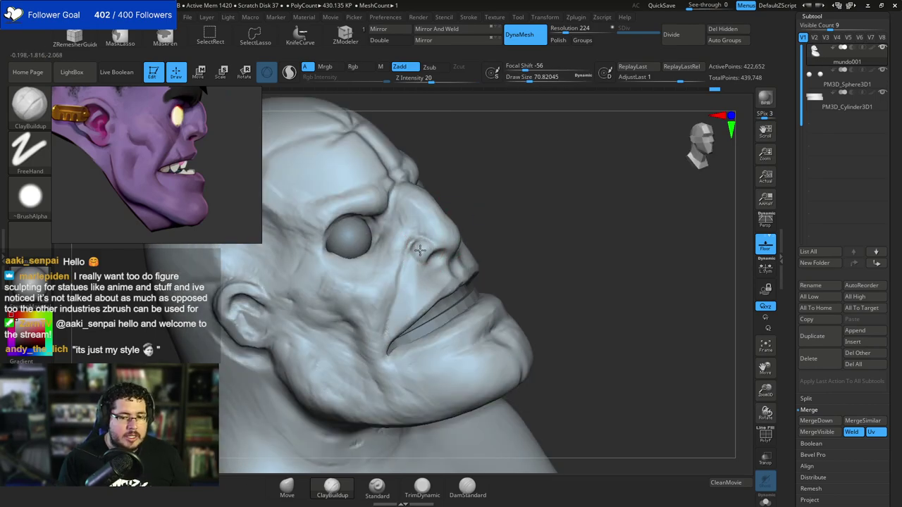
{"action": "right_click_drag", "start_coordinate": [435, 248], "coordinate": [453, 238]}
{"action": "key", "text": "space"}
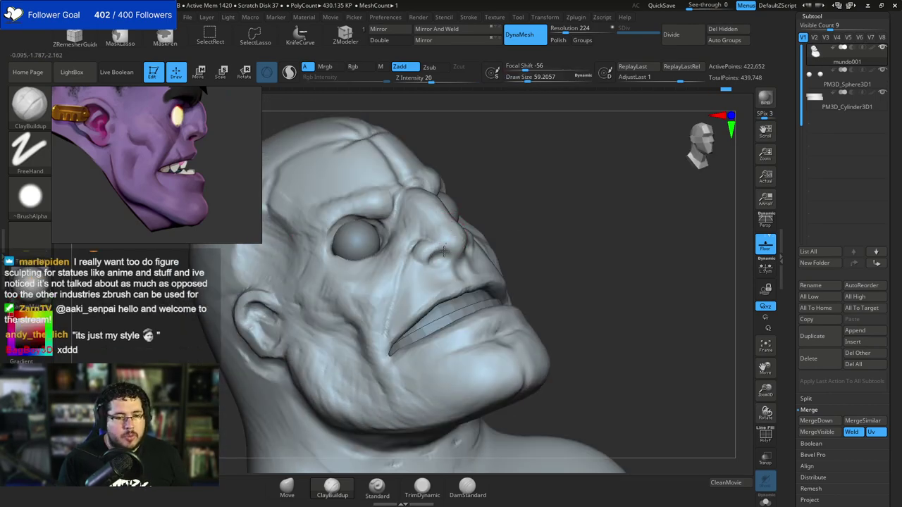
{"action": "right_click_drag", "start_coordinate": [468, 252], "coordinate": [455, 236], "text": "shift"}
{"action": "right_click_drag", "start_coordinate": [504, 204], "coordinate": [447, 198]}
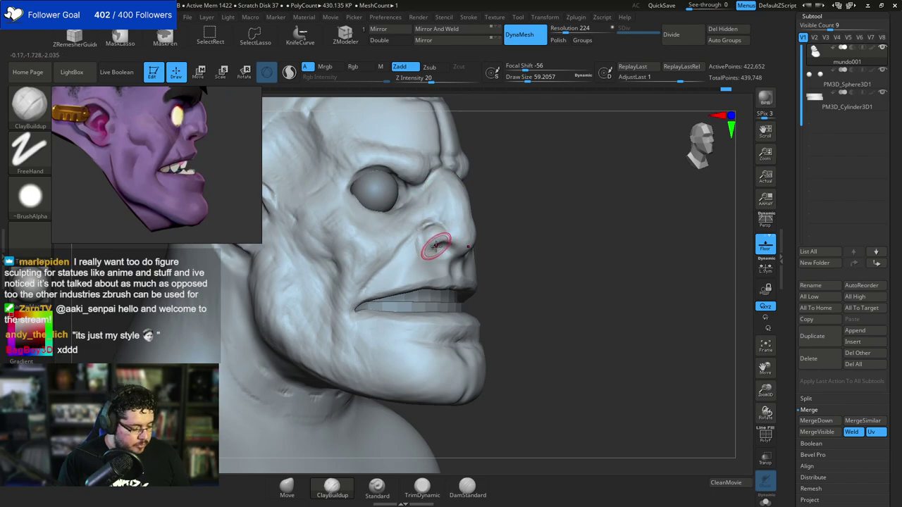
Carve the crease around the nostril wing with DamStandard at a draw size of about 49.
{"action": "key", "text": "b"}
{"action": "key", "text": "d"}
{"action": "key", "text": "s"}
{"action": "key", "text": "space"}
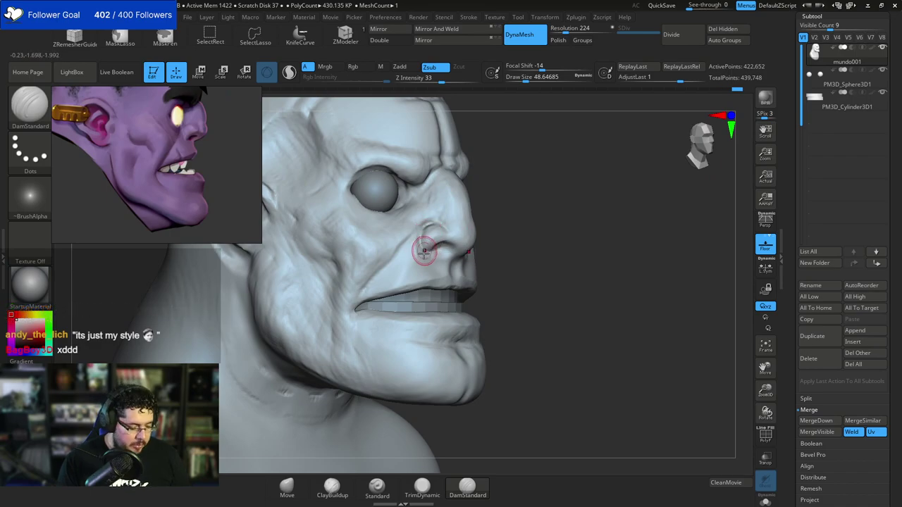
Flatten the area between the nostril wing and upper lip with TrimDynamic at a draw size of about 65.
{"action": "key", "text": "b"}
{"action": "key", "text": "t"}
{"action": "key", "text": "d"}
{"action": "key", "text": "space"}
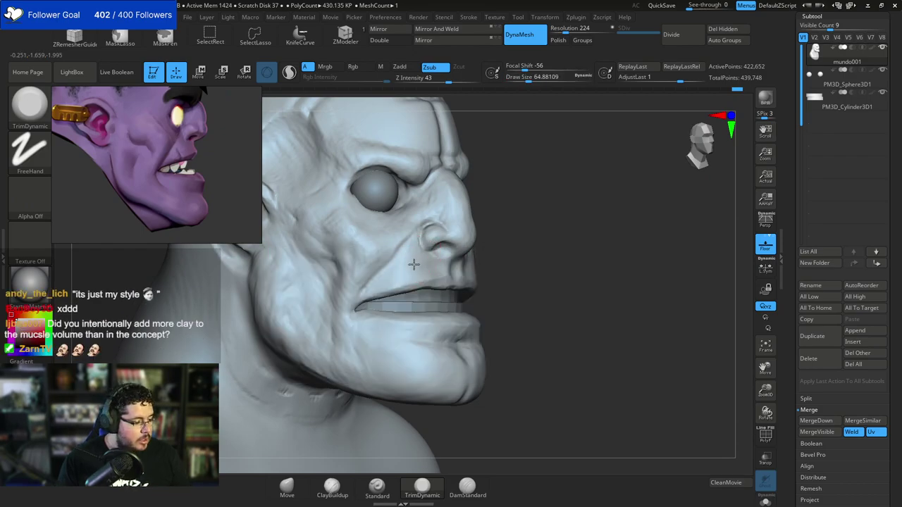
Flatten the jaw muscle and cheek below the ear with TrimDynamic at a draw size of 112.
{"action": "mouse_move", "coordinate": [556, 235]}
{"action": "left_mouse_down"}
{"action": "mouse_move", "coordinate": [533, 232]}
{"action": "mouse_move", "coordinate": [540, 251]}
{"action": "mouse_move", "coordinate": [544, 240]}
{"action": "mouse_move", "coordinate": [564, 243]}
{"action": "left_mouse_up"}
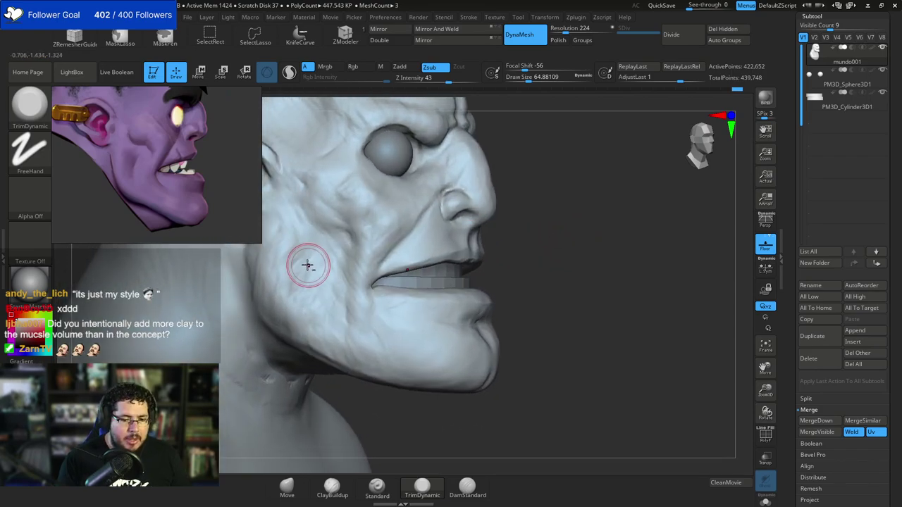
{"action": "left_click_drag", "start_coordinate": [584, 204], "coordinate": [641, 200], "text": "alt"}
{"action": "key", "text": "space"}
{"action": "left_click_drag", "start_coordinate": [360, 227], "coordinate": [367, 226]}
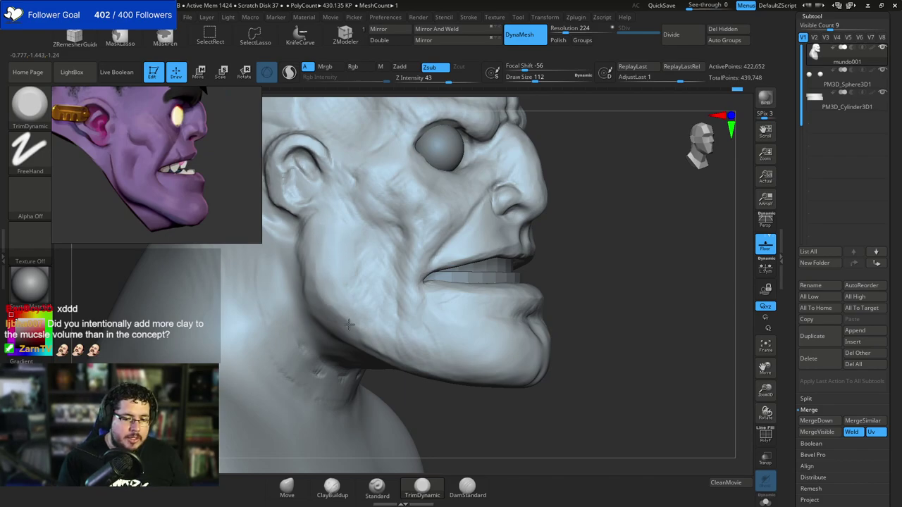
Build up clay on the cheekbone in front of the ear with the ClayBuildup brush.
{"action": "left_click_drag", "start_coordinate": [590, 233], "coordinate": [534, 188], "text": "alt"}
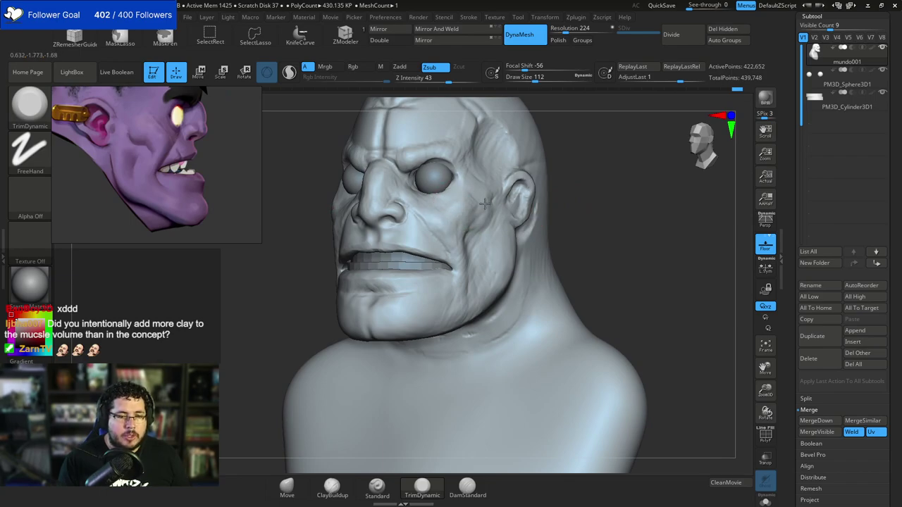
{"action": "left_click_drag", "start_coordinate": [594, 192], "coordinate": [562, 125], "text": "alt"}
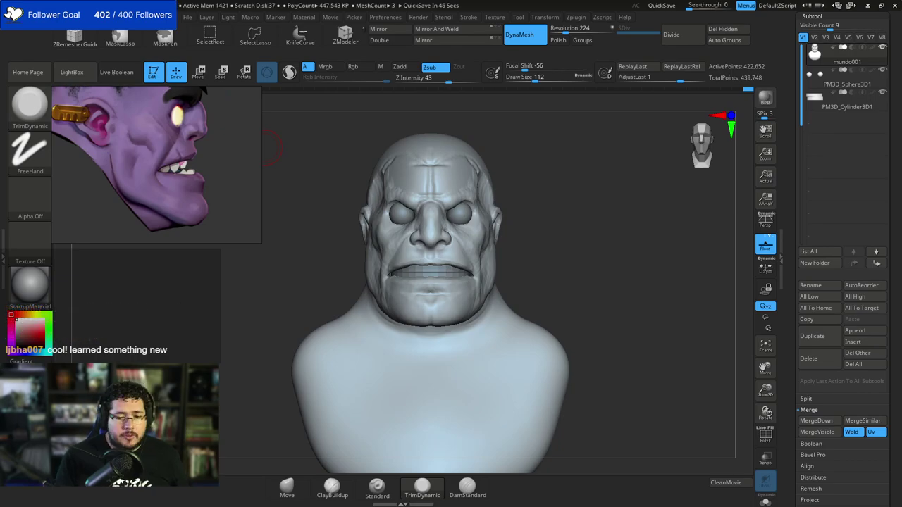
{"action": "mouse_move", "coordinate": [547, 230]}
{"action": "left_mouse_down"}
{"action": "mouse_move", "coordinate": [586, 248]}
{"action": "mouse_move", "coordinate": [600, 224]}
{"action": "mouse_move", "coordinate": [551, 227]}
{"action": "left_mouse_up"}
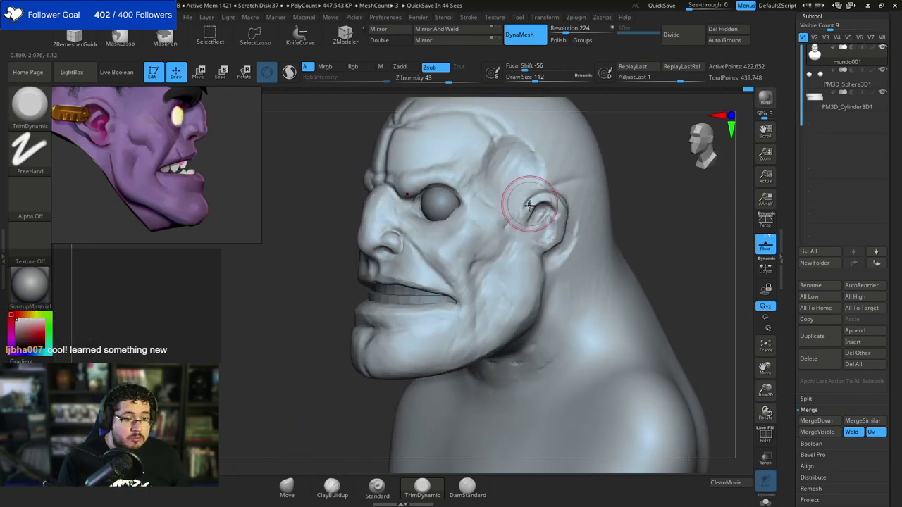
{"action": "key", "text": "b"}
{"action": "key", "text": "c"}
{"action": "key", "text": "b"}
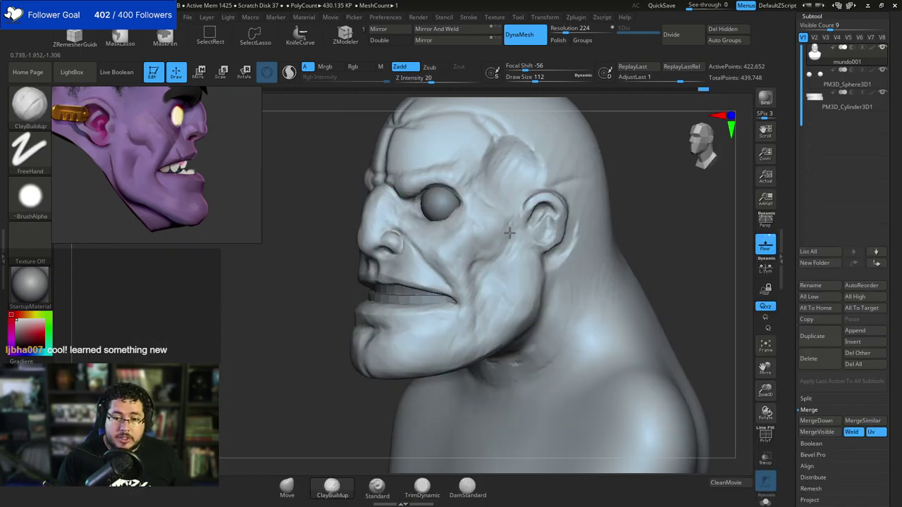
{"action": "left_click_drag", "start_coordinate": [510, 233], "coordinate": [514, 238]}
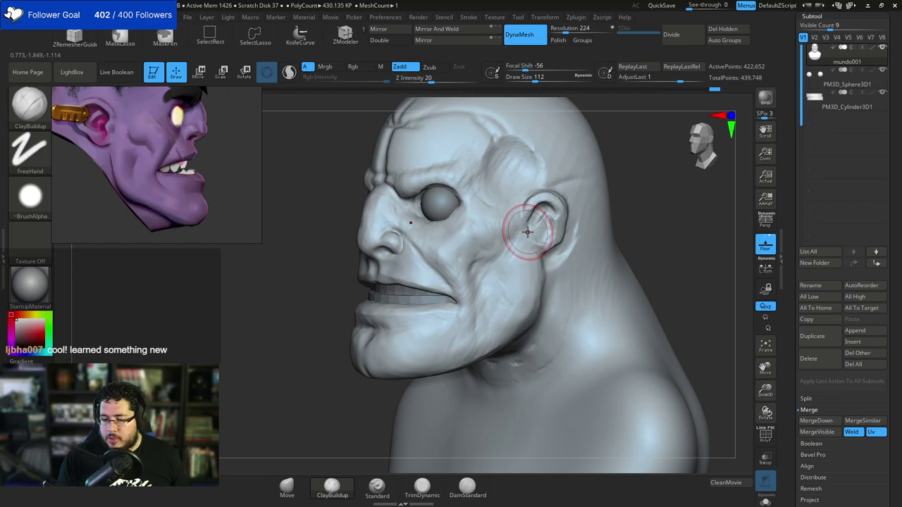
Switch to Chrome, clear the floating reference out of the way and search Google Images for "burning man alebrije".
{"action": "key", "text": "alt+Tab"}
{"action": "key", "text": "alt+Tab"}
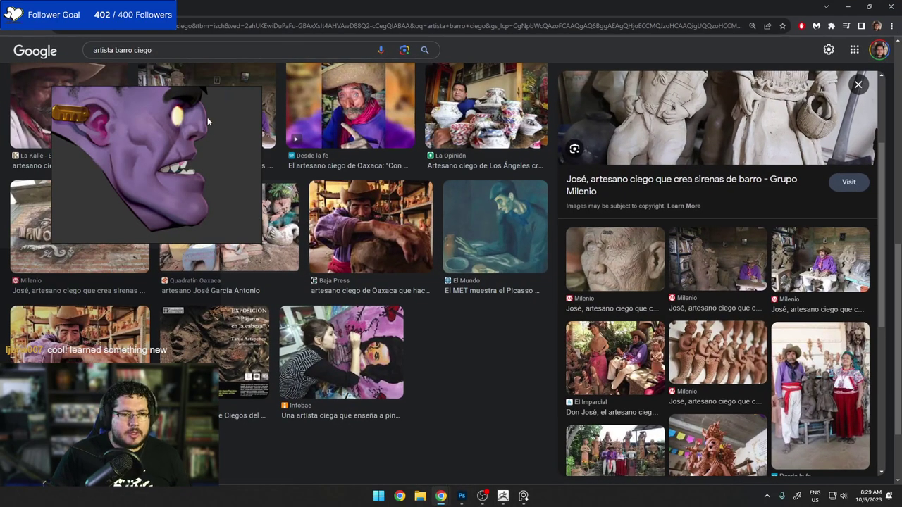
{"action": "right_click_drag", "start_coordinate": [208, 118], "coordinate": [0, 217]}
{"action": "left_click_drag", "start_coordinate": [172, 48], "coordinate": [55, 44]}
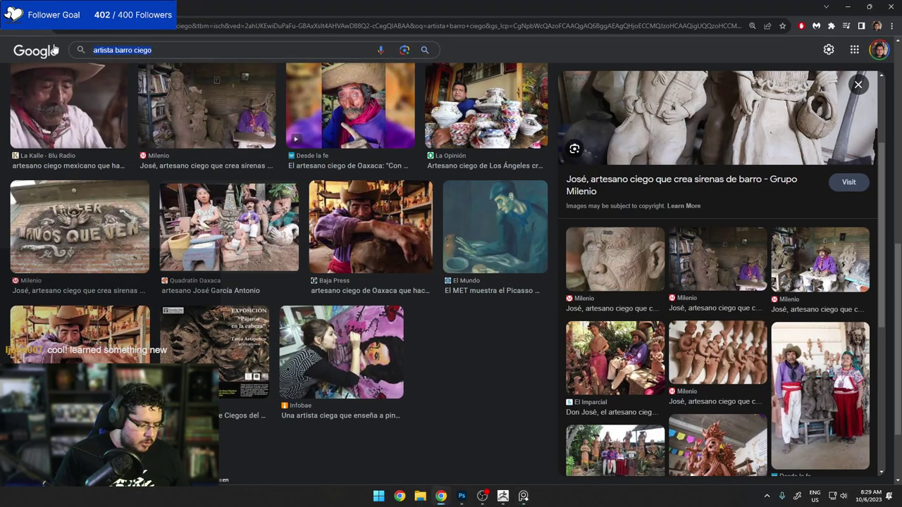
{"action": "type", "text": "burning man "}
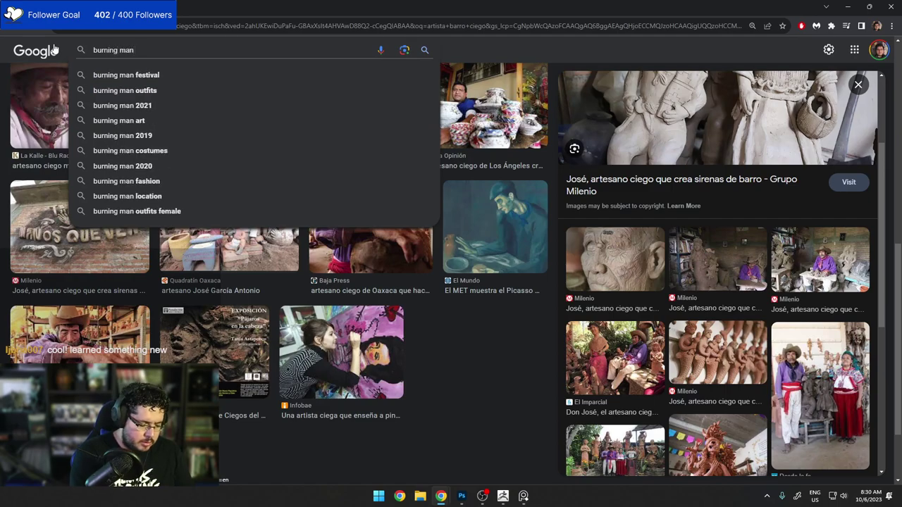
{"action": "type", "text": "alebrije"}
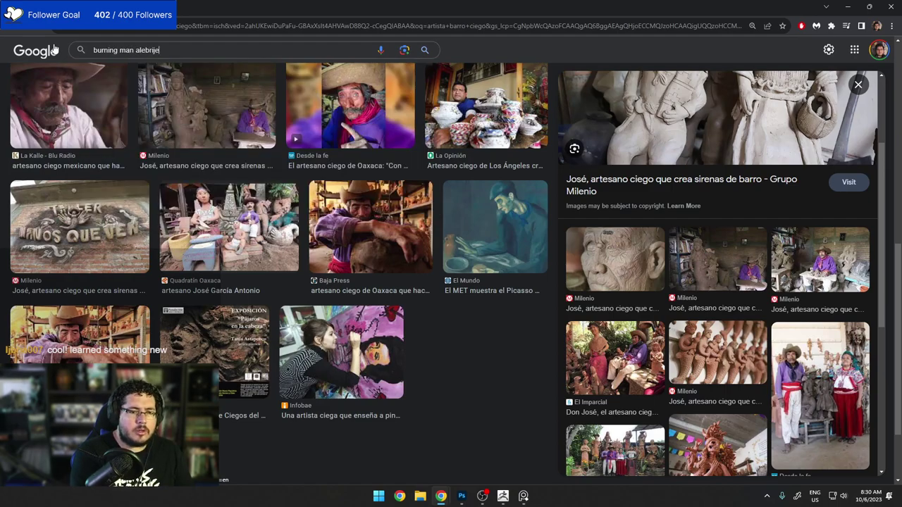
{"action": "key", "text": "Return"}
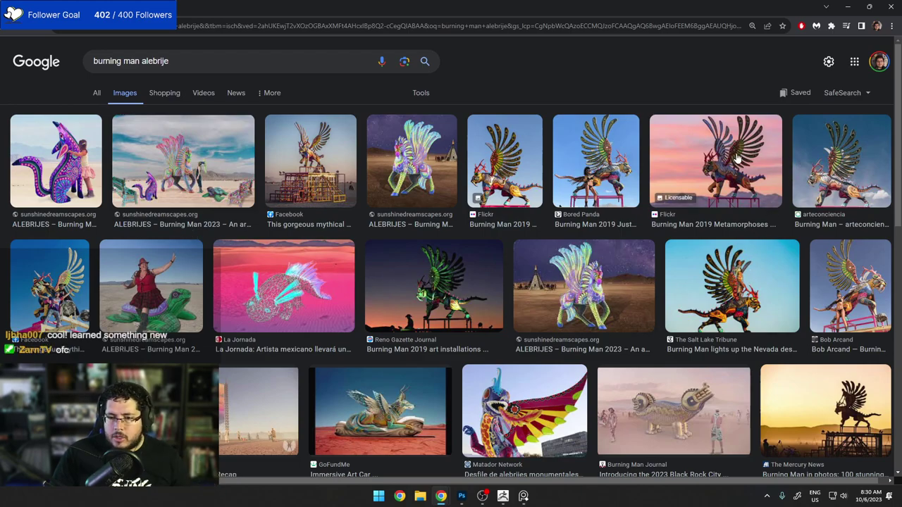
Browse the alebrije image results, preview two Flickr photos of the winged Burning Man 2019 sculpture, and return to ZBrush.
{"action": "left_click", "coordinate": [681, 198]}
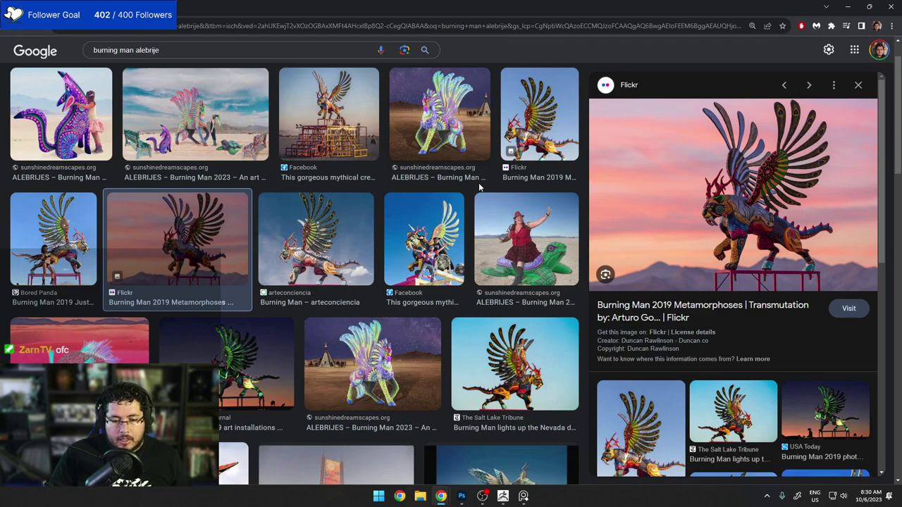
{"action": "scroll", "coordinate": [478, 187], "scroll_direction": "down", "scroll_amount": 2}
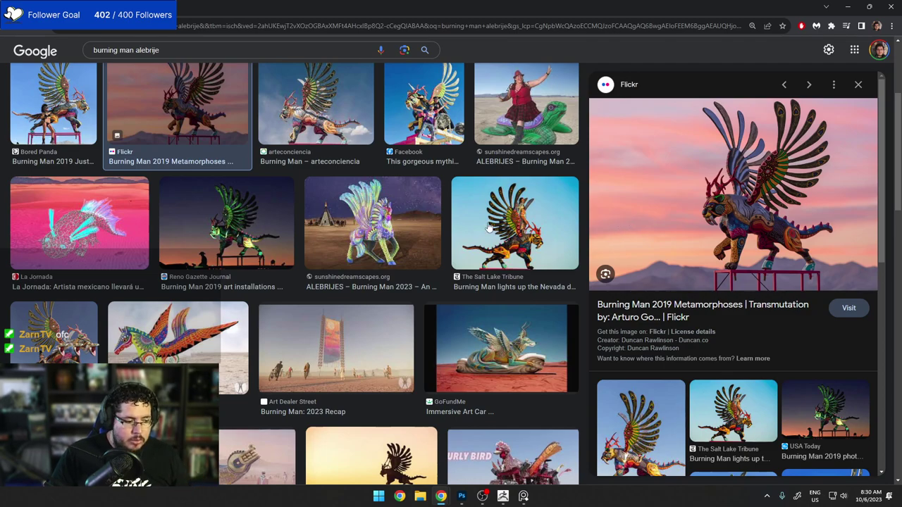
{"action": "scroll", "coordinate": [489, 227], "scroll_direction": "down", "scroll_amount": 1}
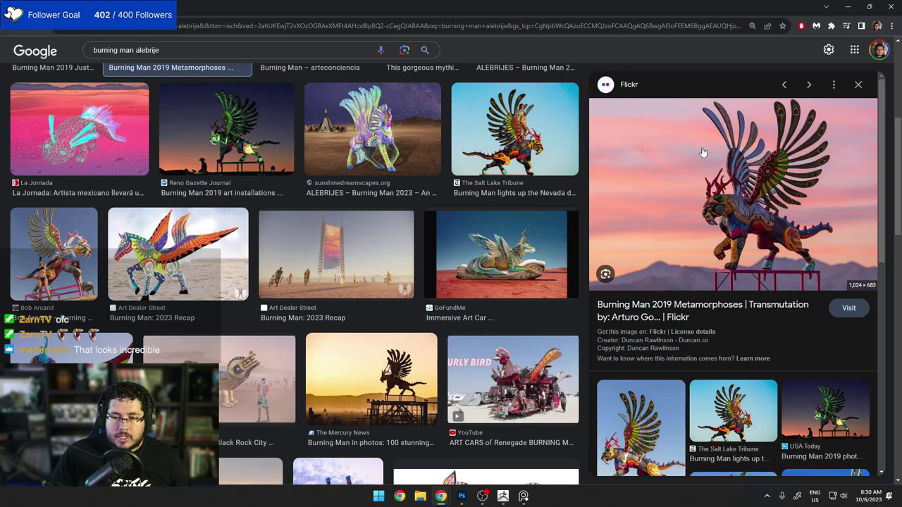
{"action": "scroll", "coordinate": [703, 153], "scroll_direction": "down", "scroll_amount": 2}
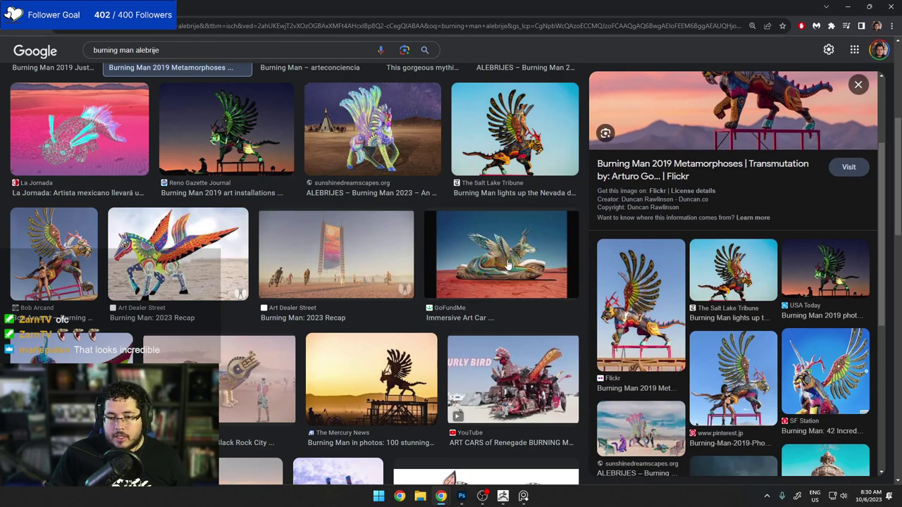
{"action": "scroll", "coordinate": [507, 260], "scroll_direction": "down", "scroll_amount": 2}
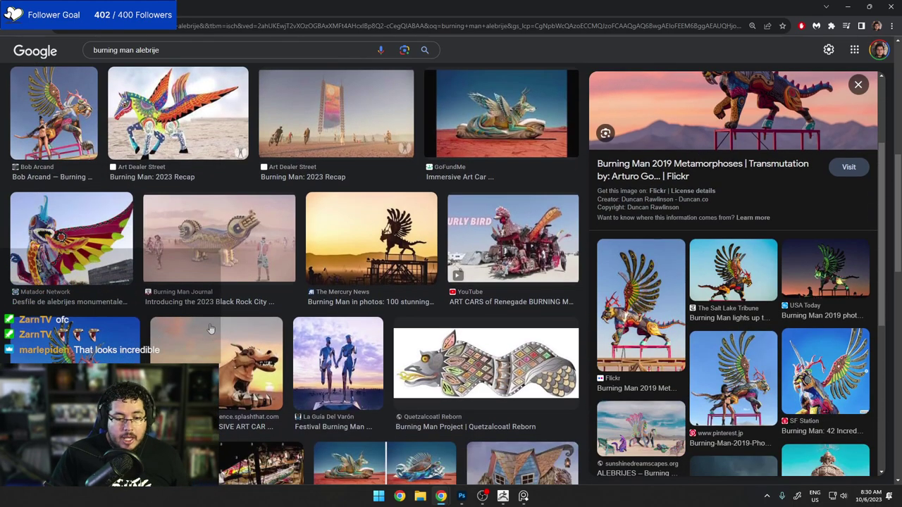
{"action": "scroll", "coordinate": [494, 289], "scroll_direction": "down", "scroll_amount": 5}
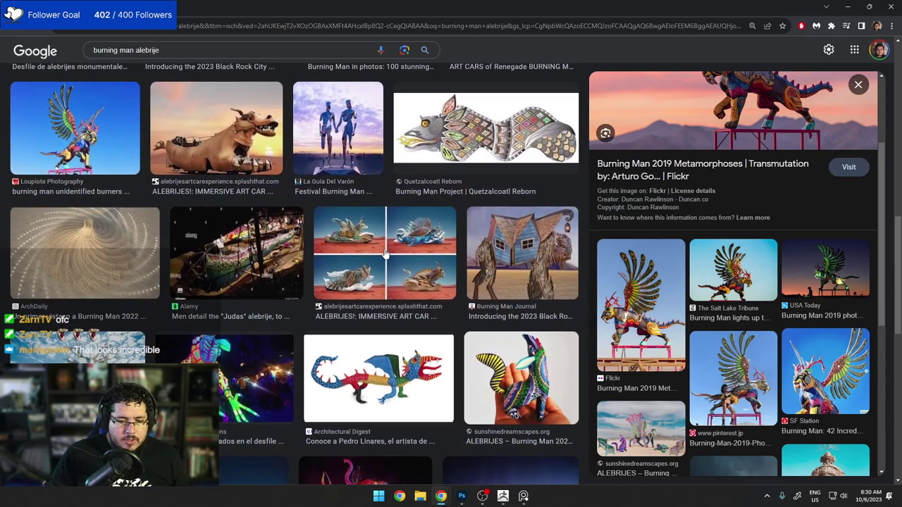
{"action": "scroll", "coordinate": [407, 364], "scroll_direction": "up", "scroll_amount": 10}
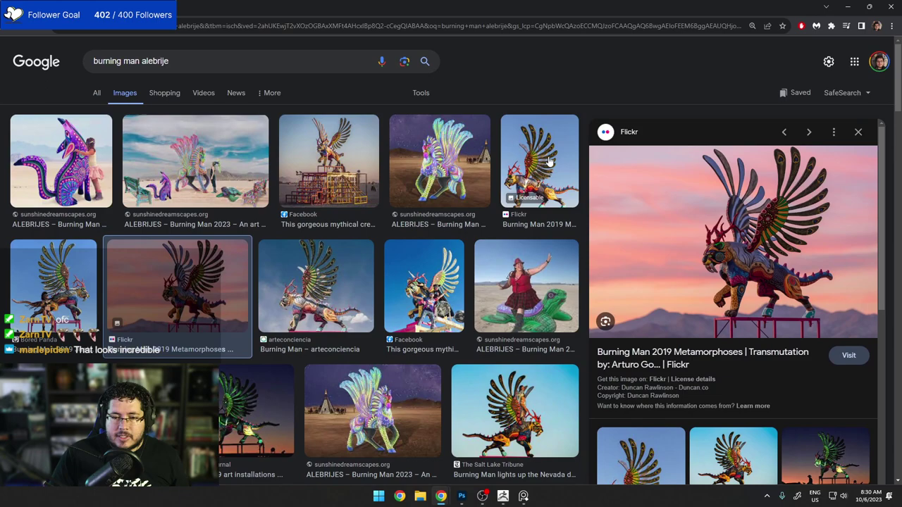
{"action": "left_click", "coordinate": [550, 162]}
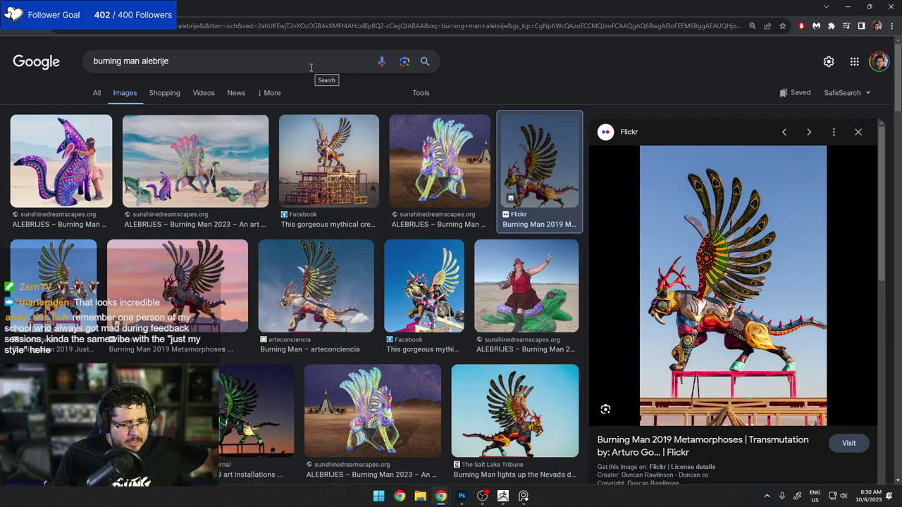
{"action": "left_click", "coordinate": [849, 6]}
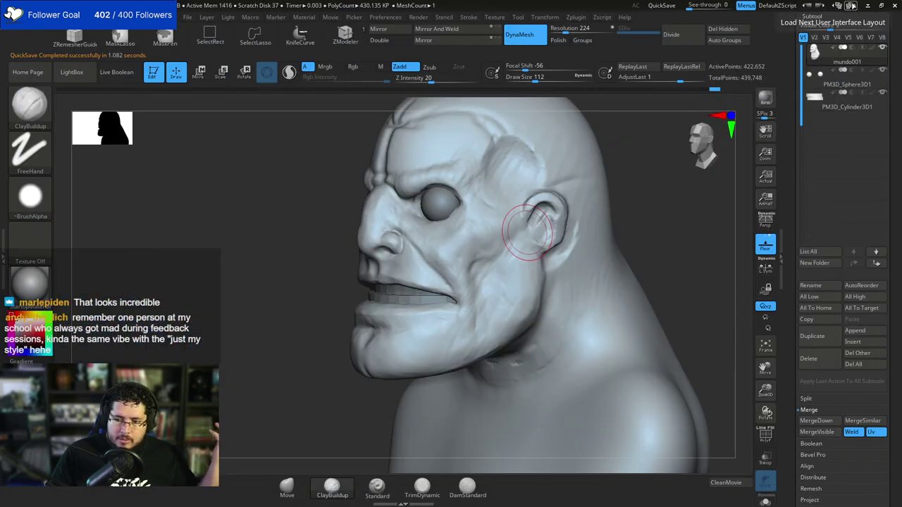
Bring the reference window back over the viewport and frame both the front and side views of the purple head.
{"action": "mouse_move", "coordinate": [661, 231]}
{"action": "left_mouse_down"}
{"action": "mouse_move", "coordinate": [681, 235]}
{"action": "mouse_move", "coordinate": [644, 232]}
{"action": "mouse_move", "coordinate": [620, 273]}
{"action": "mouse_move", "coordinate": [614, 264]}
{"action": "mouse_move", "coordinate": [590, 264]}
{"action": "mouse_move", "coordinate": [598, 223]}
{"action": "mouse_move", "coordinate": [550, 226]}
{"action": "mouse_move", "coordinate": [561, 260]}
{"action": "mouse_move", "coordinate": [614, 228]}
{"action": "mouse_move", "coordinate": [585, 256]}
{"action": "mouse_move", "coordinate": [372, 261]}
{"action": "left_mouse_up"}
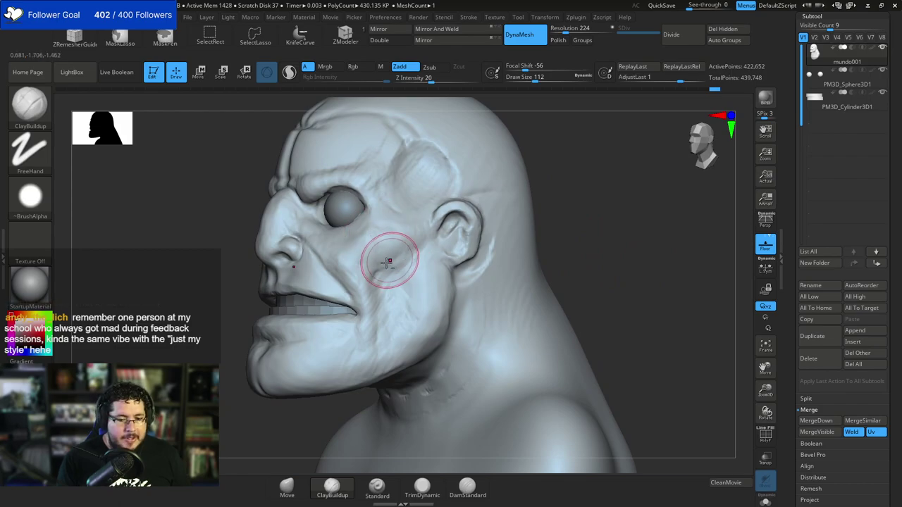
{"action": "mouse_move", "coordinate": [536, 169]}
{"action": "left_mouse_down"}
{"action": "mouse_move", "coordinate": [582, 175]}
{"action": "mouse_move", "coordinate": [519, 210]}
{"action": "mouse_move", "coordinate": [500, 194]}
{"action": "left_mouse_up"}
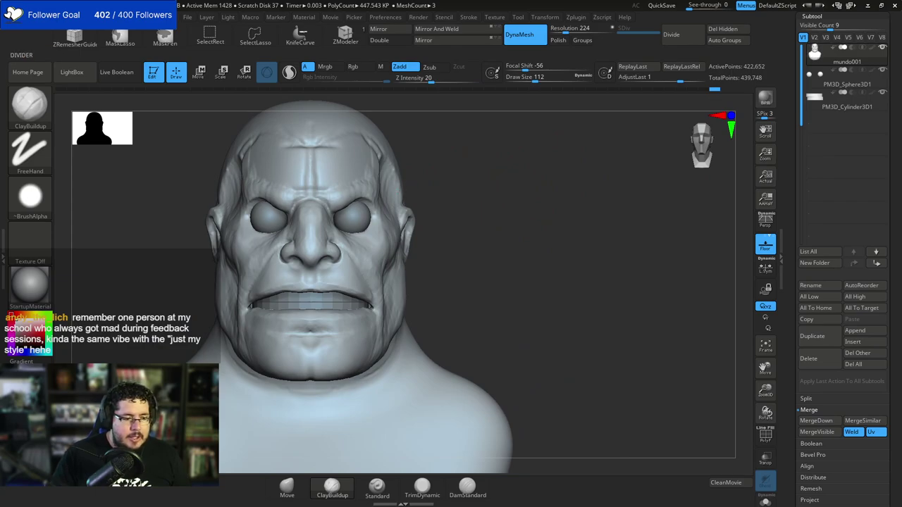
{"action": "right_click_drag", "start_coordinate": [1, 183], "coordinate": [155, 149]}
{"action": "mouse_move", "coordinate": [573, 310]}
{"action": "left_mouse_down"}
{"action": "mouse_move", "coordinate": [582, 282]}
{"action": "mouse_move", "coordinate": [609, 268]}
{"action": "mouse_move", "coordinate": [599, 271]}
{"action": "left_mouse_up"}
{"action": "scroll", "coordinate": [163, 169], "scroll_direction": "down", "scroll_amount": 2}
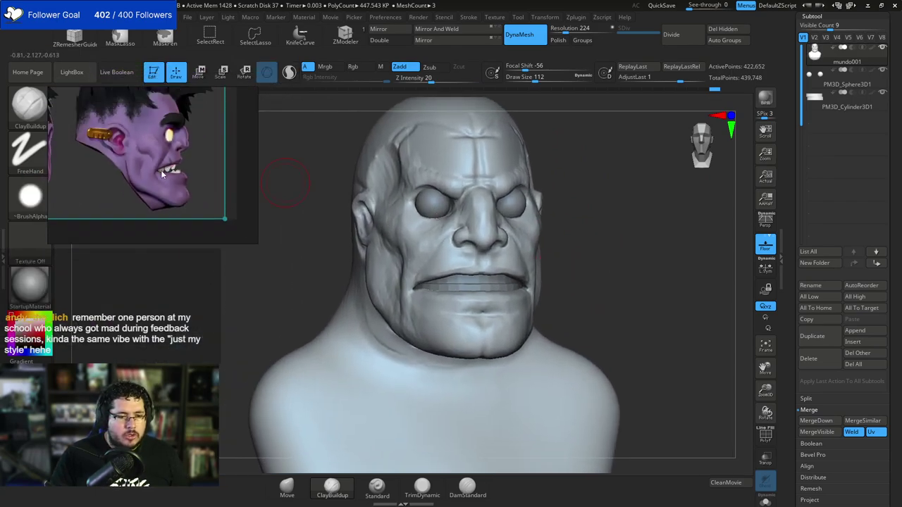
{"action": "scroll", "coordinate": [160, 170], "scroll_direction": "down", "scroll_amount": 1}
{"action": "middle_click_drag", "start_coordinate": [121, 168], "coordinate": [182, 175]}
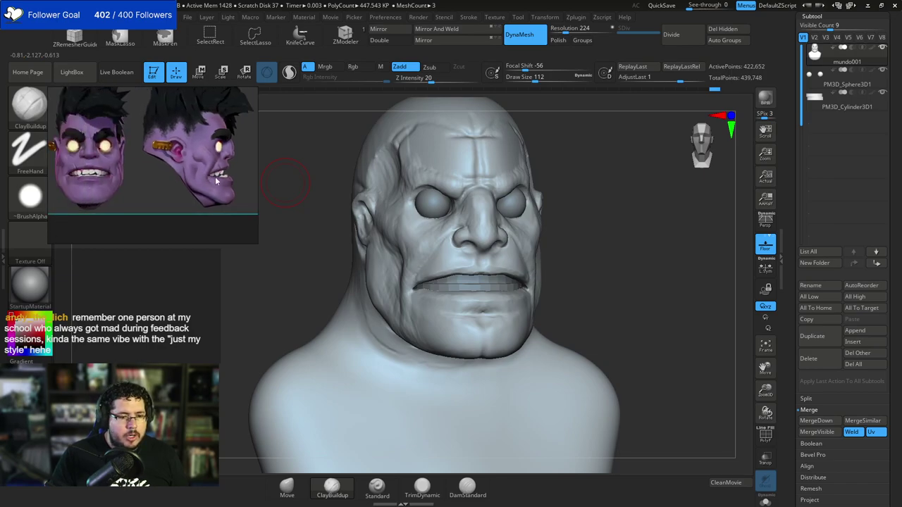
{"action": "left_click_drag", "start_coordinate": [634, 171], "coordinate": [623, 167], "text": "shift"}
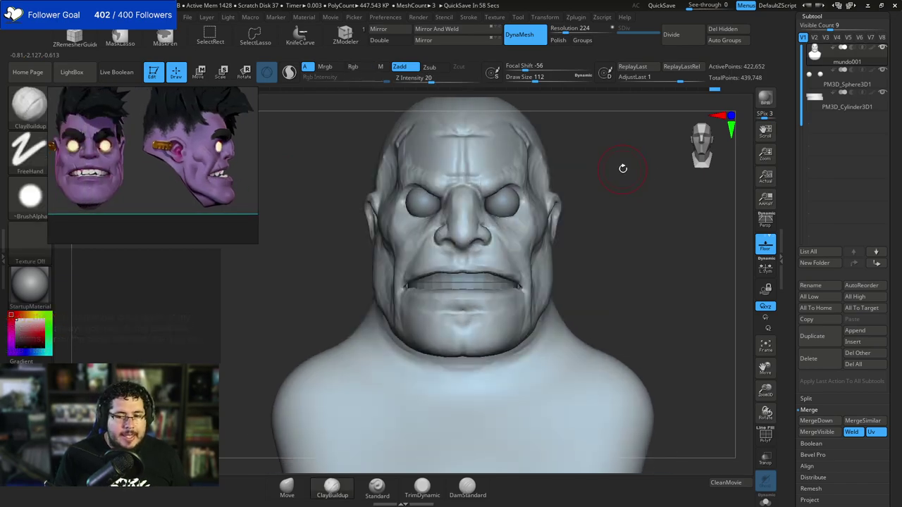
Build up volume on the forehead and brow with ClayBuildup, ending at a draw size of 112.
{"action": "mouse_move", "coordinate": [608, 209]}
{"action": "left_mouse_down"}
{"action": "mouse_move", "coordinate": [594, 240]}
{"action": "mouse_move", "coordinate": [477, 221]}
{"action": "left_mouse_up"}
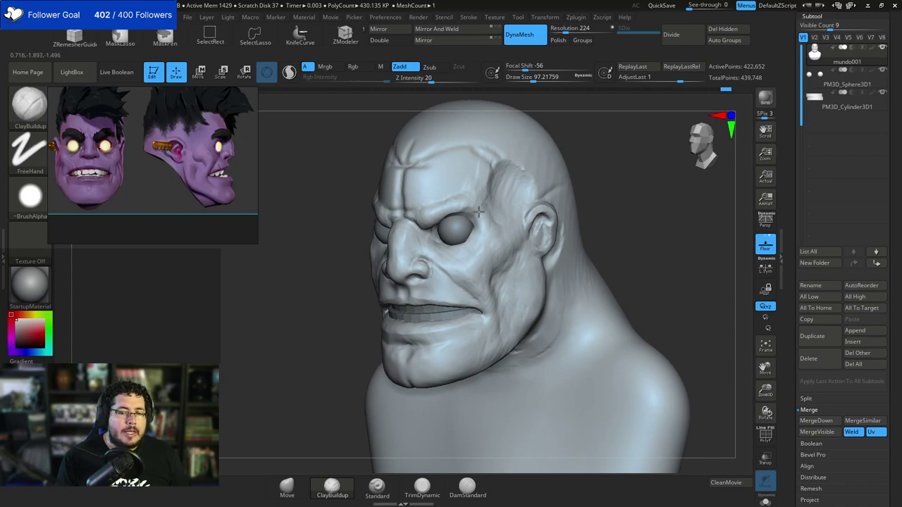
{"action": "mouse_move", "coordinate": [597, 140]}
{"action": "left_mouse_down", "text": "shift"}
{"action": "mouse_move", "coordinate": [524, 189]}
{"action": "mouse_move", "coordinate": [499, 191]}
{"action": "left_mouse_up", "text": "shift"}
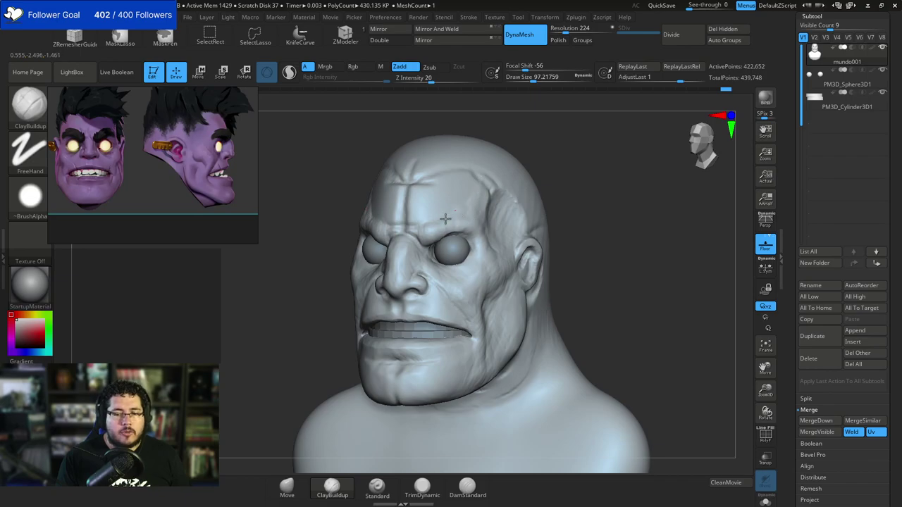
{"action": "left_click_drag", "start_coordinate": [522, 153], "coordinate": [592, 143]}
{"action": "key", "text": "space"}
{"action": "mouse_move", "coordinate": [415, 194]}
{"action": "left_mouse_down"}
{"action": "mouse_move", "coordinate": [440, 202]}
{"action": "mouse_move", "coordinate": [428, 231]}
{"action": "mouse_move", "coordinate": [437, 237]}
{"action": "mouse_move", "coordinate": [429, 236]}
{"action": "left_mouse_up"}
{"action": "left_click_drag", "start_coordinate": [513, 184], "coordinate": [444, 186]}
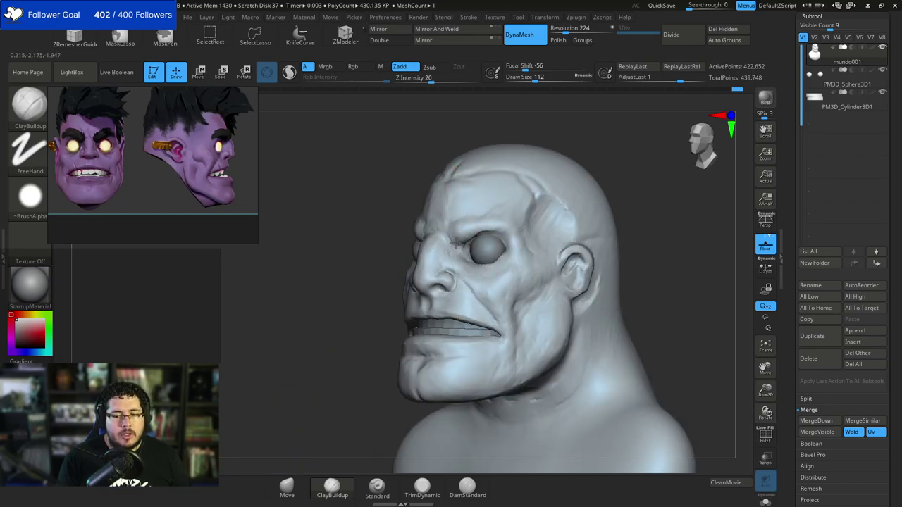
{"action": "right_click_drag", "start_coordinate": [454, 224], "coordinate": [420, 207]}
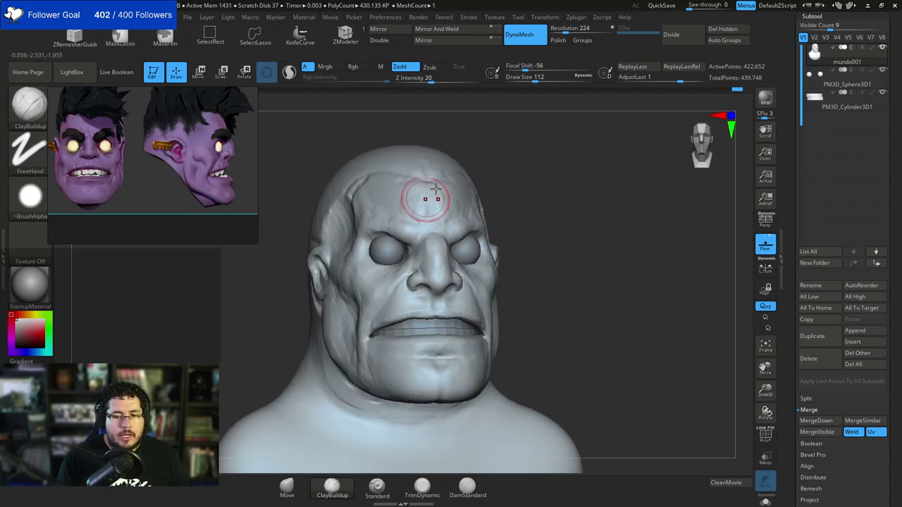
Flatten the forehead surface with TrimDynamic at a draw size of about 145.
{"action": "key", "text": "b"}
{"action": "key", "text": "t"}
{"action": "key", "text": "d"}
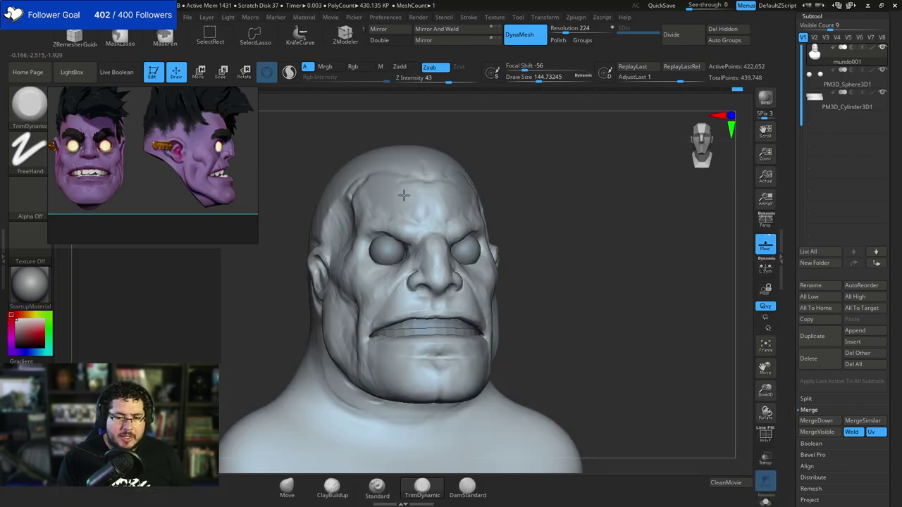
{"action": "right_click_drag", "start_coordinate": [420, 184], "coordinate": [484, 183]}
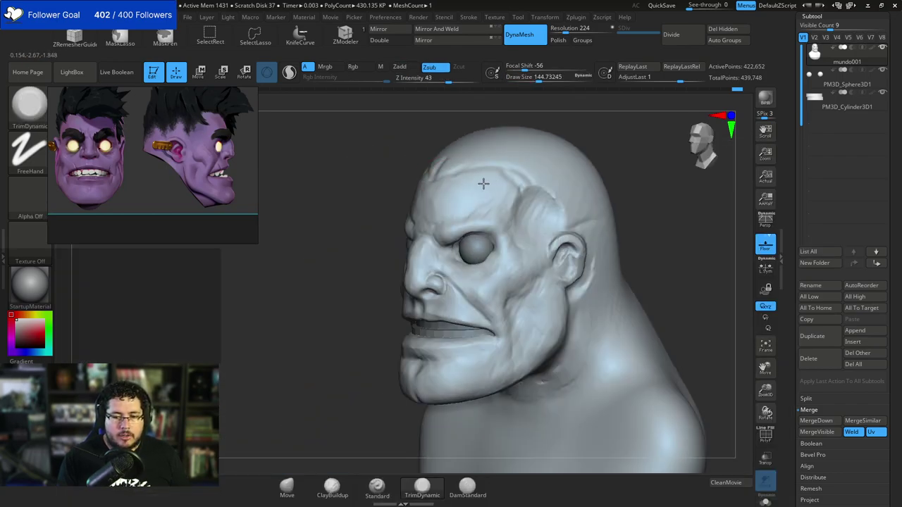
{"action": "mouse_move", "coordinate": [516, 189]}
{"action": "left_mouse_down"}
{"action": "mouse_move", "coordinate": [519, 197]}
{"action": "mouse_move", "coordinate": [492, 217]}
{"action": "mouse_move", "coordinate": [450, 230]}
{"action": "left_mouse_up"}
Trim the planes of the brow ridge above the eye with TrimDynamic, reducing the draw size to about 94 and then 80.
{"action": "key", "text": "["}
{"action": "mouse_move", "coordinate": [489, 221]}
{"action": "right_mouse_down"}
{"action": "mouse_move", "coordinate": [498, 234]}
{"action": "mouse_move", "coordinate": [520, 163]}
{"action": "mouse_move", "coordinate": [513, 171]}
{"action": "right_mouse_up"}
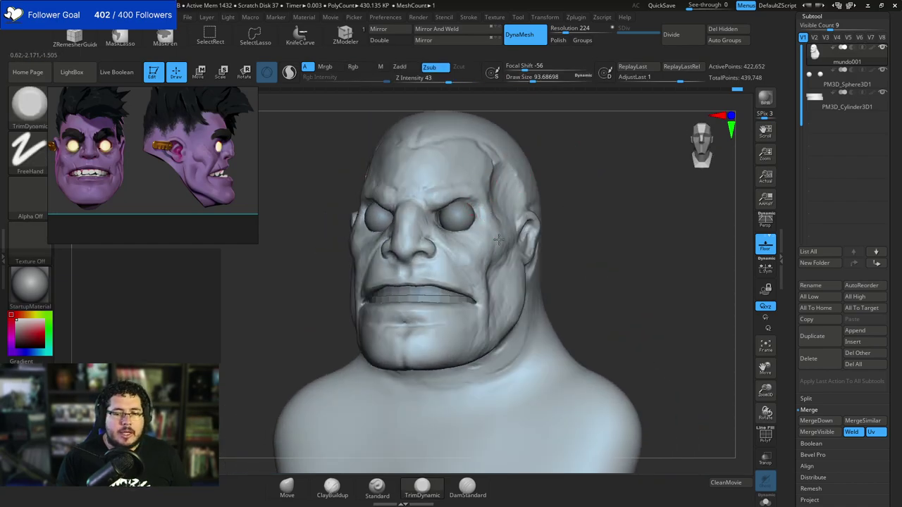
{"action": "left_click_drag", "start_coordinate": [487, 205], "coordinate": [473, 188]}
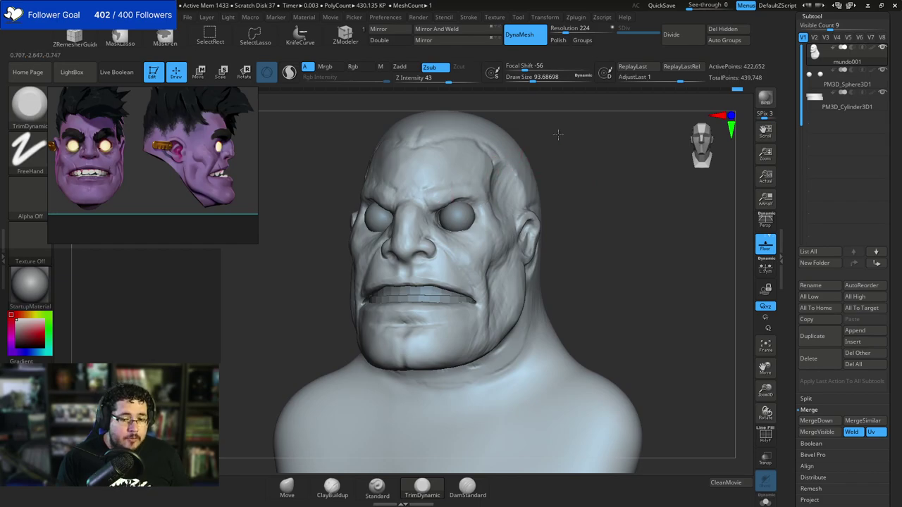
{"action": "left_click_drag", "start_coordinate": [558, 135], "coordinate": [471, 155]}
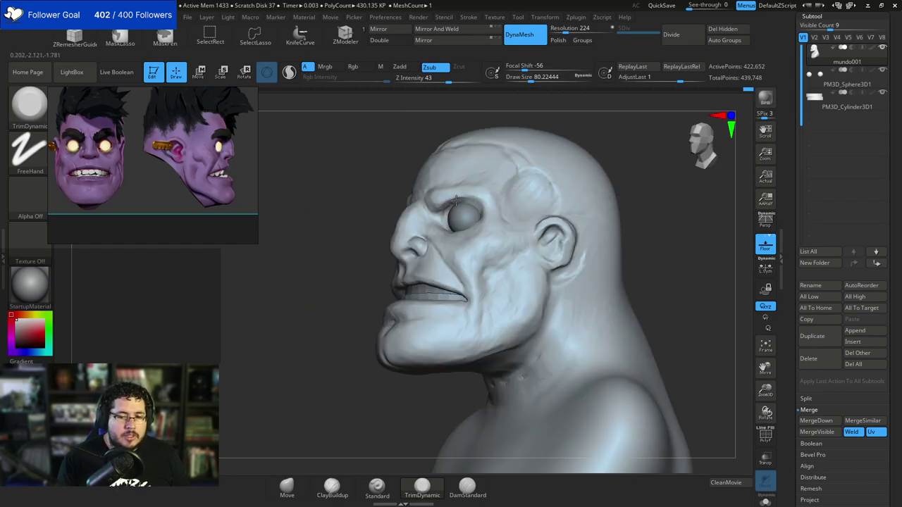
{"action": "right_click_drag", "start_coordinate": [540, 137], "coordinate": [597, 150]}
Build up the brow ridge above the eye with ClayBuildup at a draw size of about 80.
{"action": "key", "text": "b"}
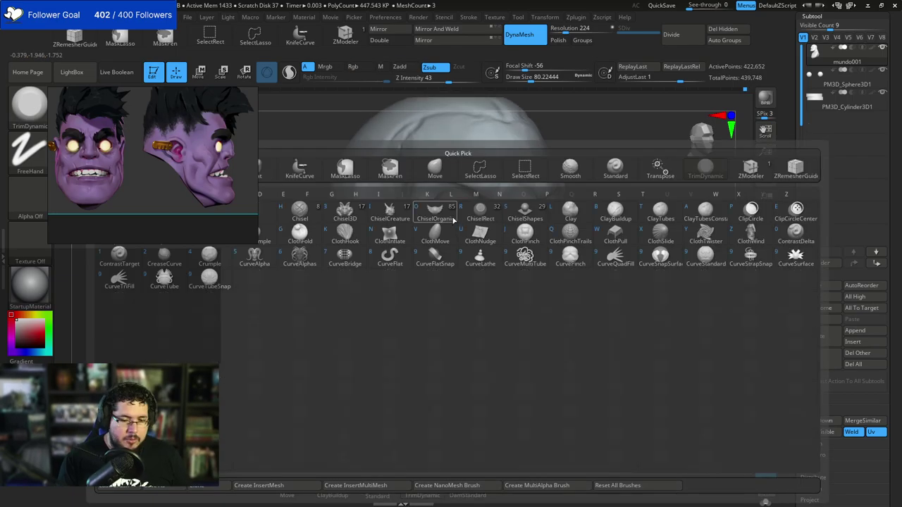
{"action": "key", "text": "c"}
{"action": "key", "text": "b"}
{"action": "right_click", "coordinate": [455, 221]}
{"action": "right_click_drag", "start_coordinate": [606, 165], "coordinate": [596, 116]}
{"action": "right_click", "coordinate": [470, 176]}
{"action": "right_click_drag", "start_coordinate": [557, 151], "coordinate": [538, 184]}
{"action": "key", "text": "space"}
{"action": "left_click_drag", "start_coordinate": [450, 197], "coordinate": [425, 199]}
{"action": "key", "text": "space"}
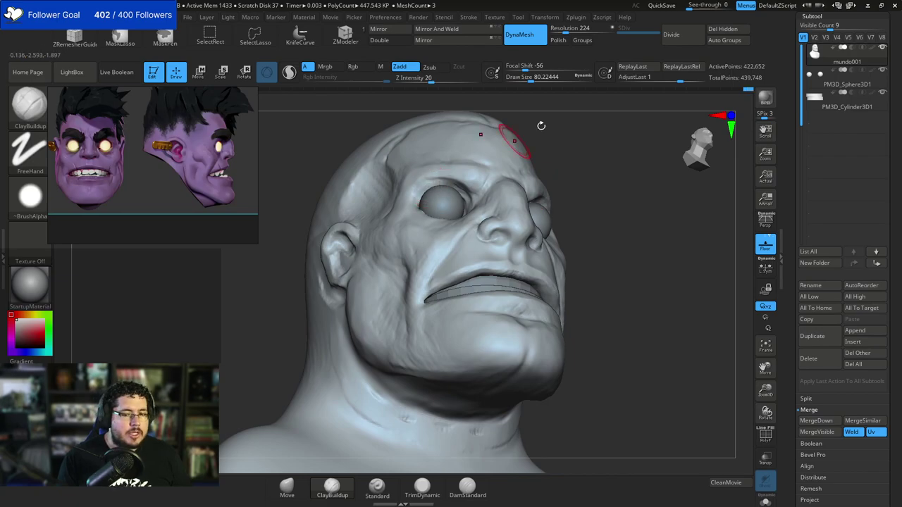
{"action": "left_click_drag", "start_coordinate": [515, 141], "coordinate": [439, 190]}
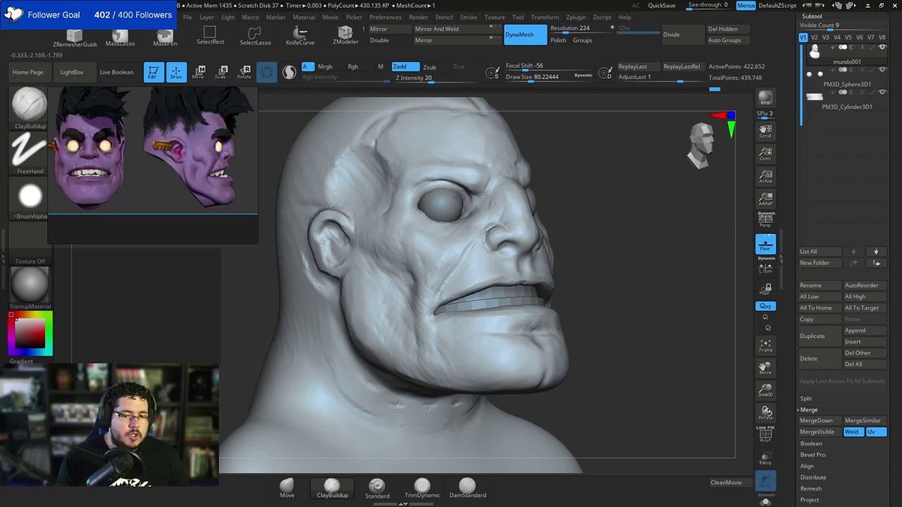
Add clay along the upper eyelid and the outer corner of the eye with ClayBuildup.
{"action": "mouse_move", "coordinate": [569, 139]}
{"action": "left_mouse_down"}
{"action": "mouse_move", "coordinate": [604, 144]}
{"action": "mouse_move", "coordinate": [539, 176]}
{"action": "left_mouse_up"}
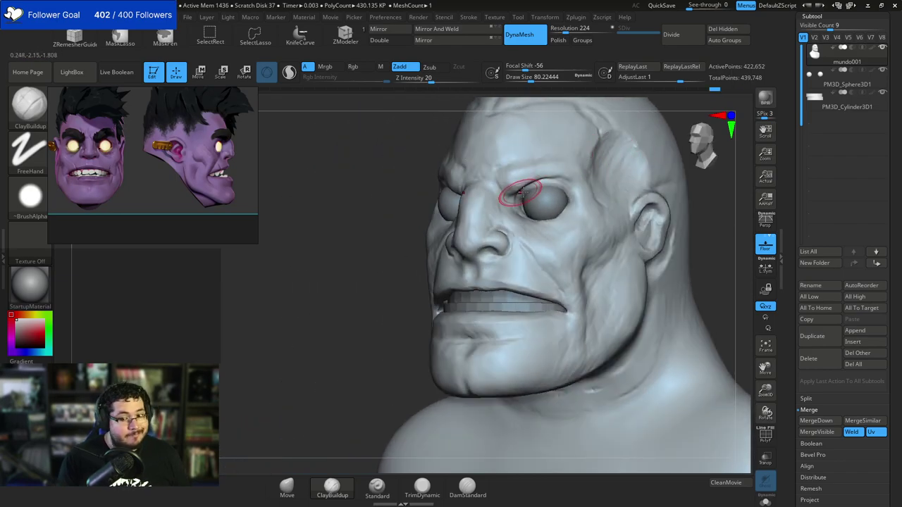
{"action": "left_click", "coordinate": [561, 182]}
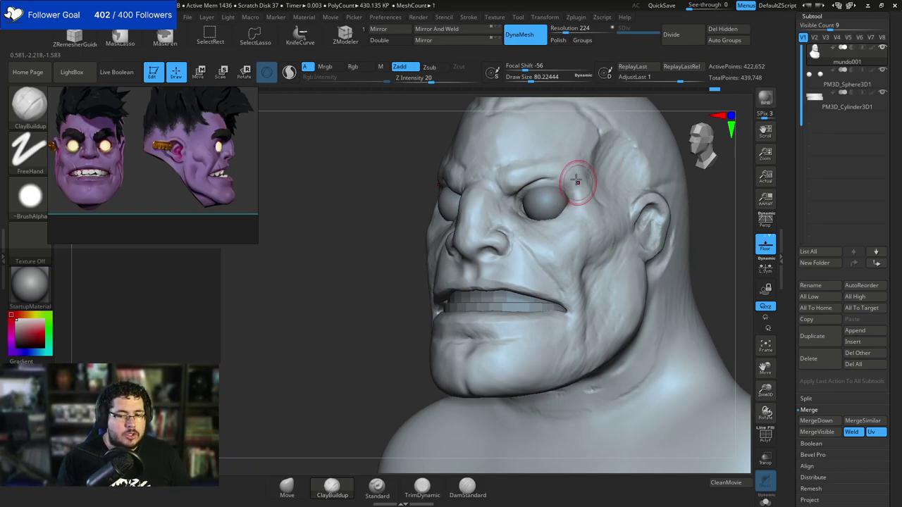
{"action": "left_click_drag", "start_coordinate": [374, 283], "coordinate": [475, 334], "text": "alt"}
{"action": "left_click_drag", "start_coordinate": [615, 184], "coordinate": [528, 203]}
{"action": "left_click_drag", "start_coordinate": [647, 169], "coordinate": [483, 202]}
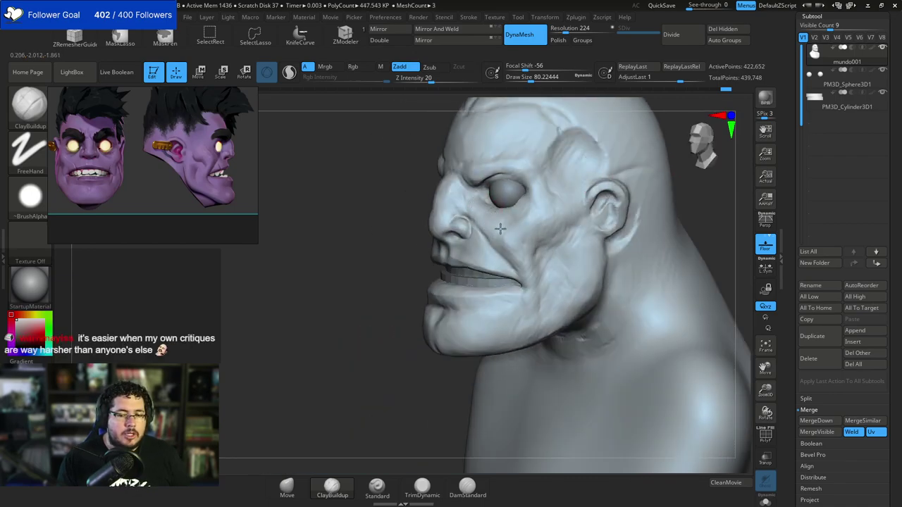
Flatten the cheek plane below the eye with TrimDynamic at a draw size of 112.
{"action": "left_click_drag", "start_coordinate": [401, 322], "coordinate": [505, 308], "text": "shift"}
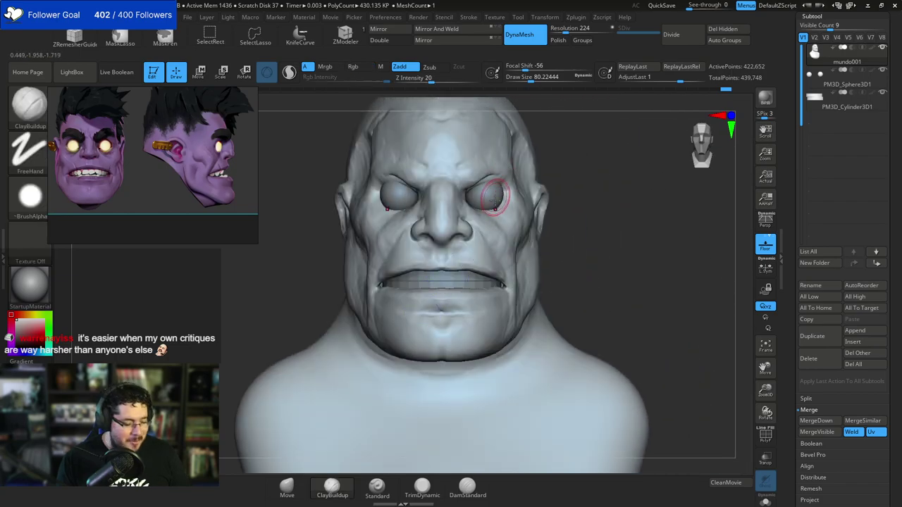
{"action": "key", "text": "b"}
{"action": "key", "text": "t"}
{"action": "key", "text": "d"}
{"action": "key", "text": "space"}
{"action": "left_click_drag", "start_coordinate": [505, 223], "coordinate": [509, 223]}
{"action": "mouse_move", "coordinate": [596, 208]}
{"action": "left_mouse_down"}
{"action": "mouse_move", "coordinate": [516, 219]}
{"action": "mouse_move", "coordinate": [513, 257]}
{"action": "mouse_move", "coordinate": [516, 236]}
{"action": "mouse_move", "coordinate": [518, 247]}
{"action": "left_mouse_up"}
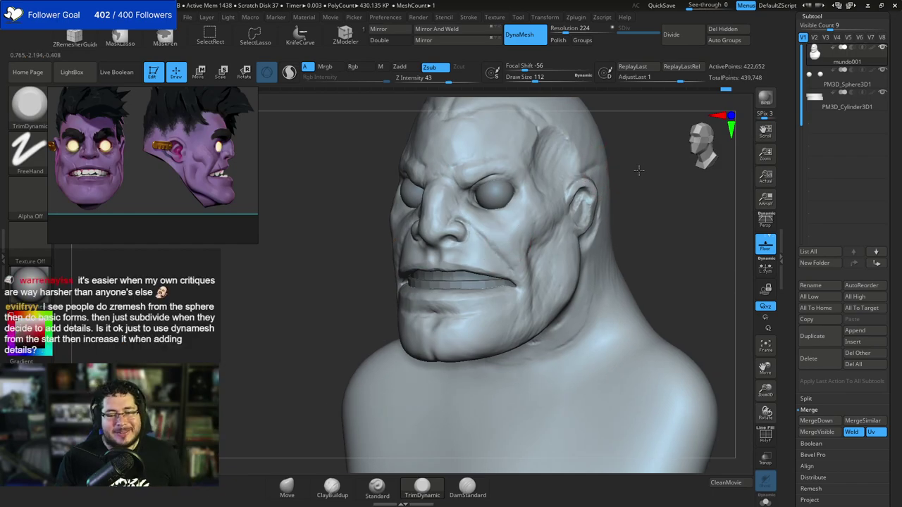
{"action": "mouse_move", "coordinate": [640, 172]}
{"action": "left_mouse_down"}
{"action": "mouse_move", "coordinate": [644, 161]}
{"action": "mouse_move", "coordinate": [458, 201]}
{"action": "left_mouse_up"}
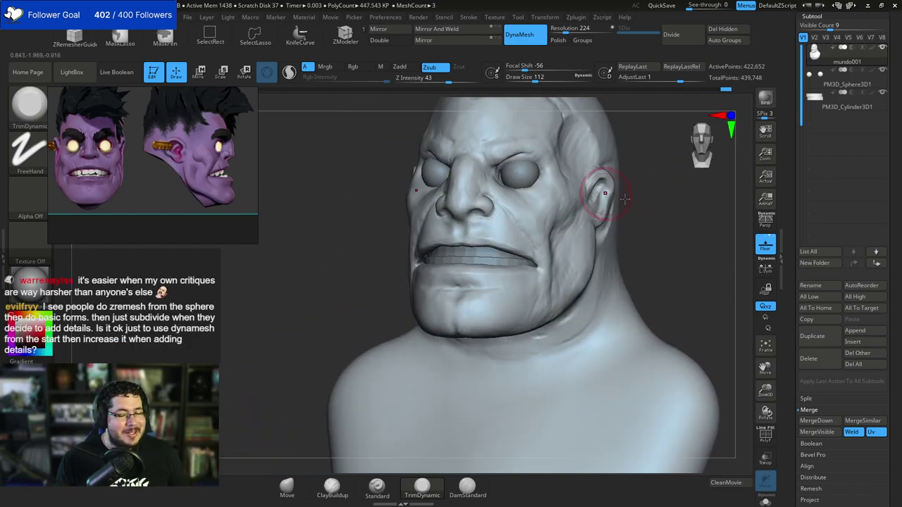
Trim the cheek beside the mouth corner with TrimDynamic at a draw size of about 77.
{"action": "key", "text": "space"}
{"action": "mouse_move", "coordinate": [615, 194]}
{"action": "left_mouse_down"}
{"action": "mouse_move", "coordinate": [553, 204]}
{"action": "mouse_move", "coordinate": [550, 215]}
{"action": "left_mouse_up"}
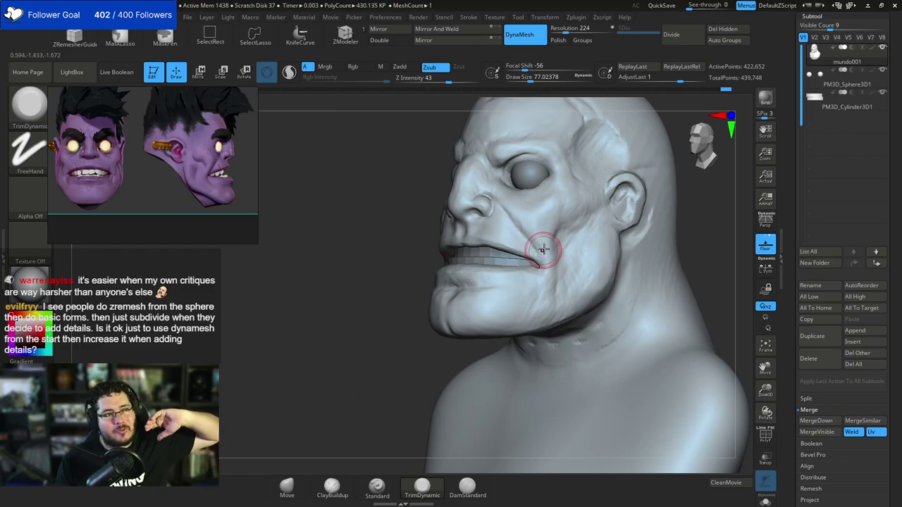
{"action": "left_click_drag", "start_coordinate": [303, 293], "coordinate": [455, 299]}
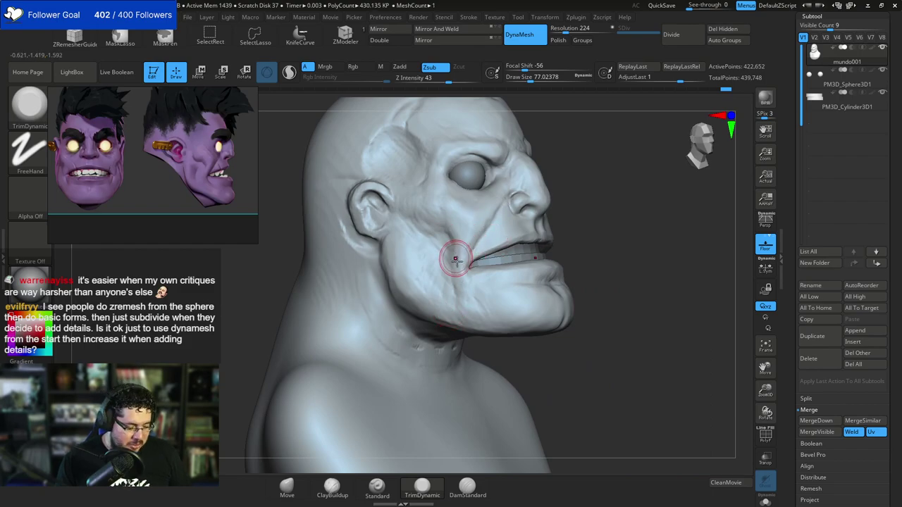
Fill out the cheek behind the mouth corner with ClayBuildup, using draw sizes of about 90 and then 108.
{"action": "key", "text": "b"}
{"action": "key", "text": "c"}
{"action": "key", "text": "b"}
{"action": "key", "text": "space"}
{"action": "left_click_drag", "start_coordinate": [452, 246], "coordinate": [455, 244]}
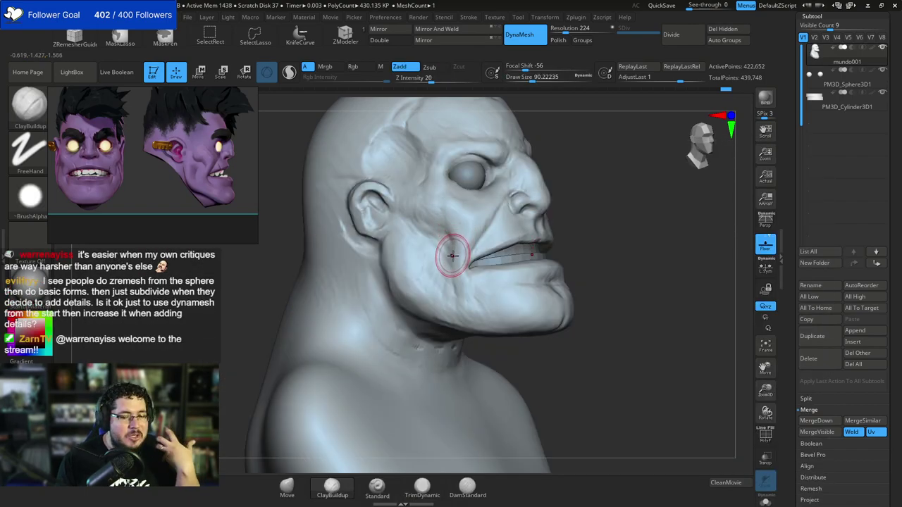
{"action": "key", "text": "space"}
{"action": "left_click_drag", "start_coordinate": [443, 239], "coordinate": [444, 240]}
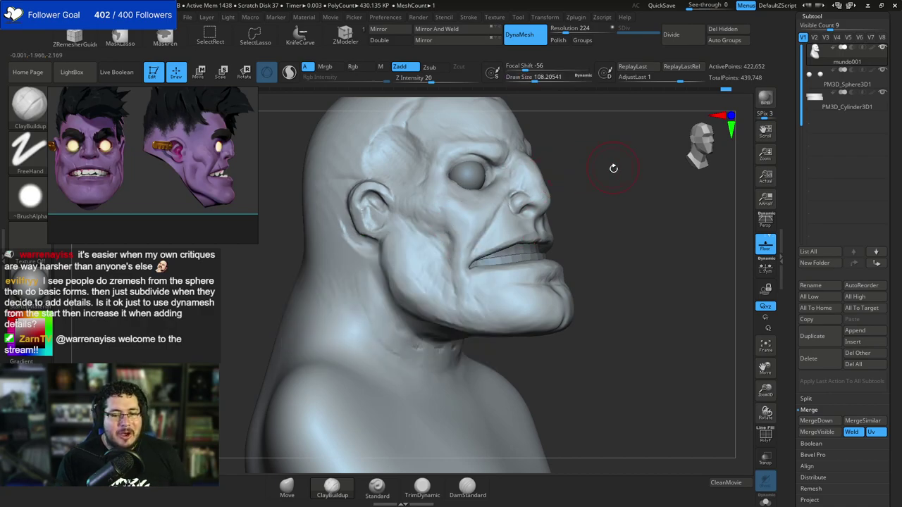
Fill the hollow at the temple above the ear with ClayBuildup at a draw size of about 132.
{"action": "left_click_drag", "start_coordinate": [613, 167], "coordinate": [645, 169]}
{"action": "mouse_move", "coordinate": [588, 173]}
{"action": "left_mouse_down", "text": "alt"}
{"action": "mouse_move", "coordinate": [589, 221]}
{"action": "mouse_move", "coordinate": [525, 217]}
{"action": "left_mouse_up", "text": "alt"}
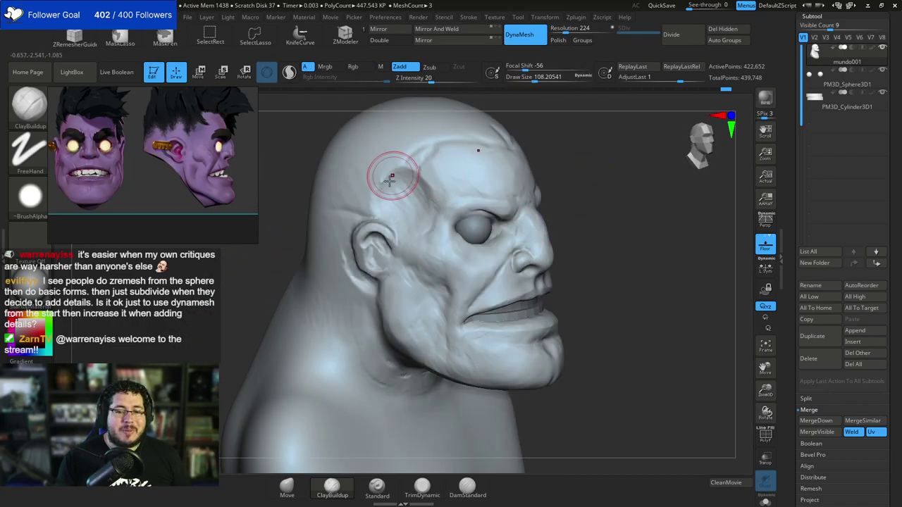
{"action": "key", "text": "space"}
{"action": "left_click_drag", "start_coordinate": [386, 181], "coordinate": [391, 177]}
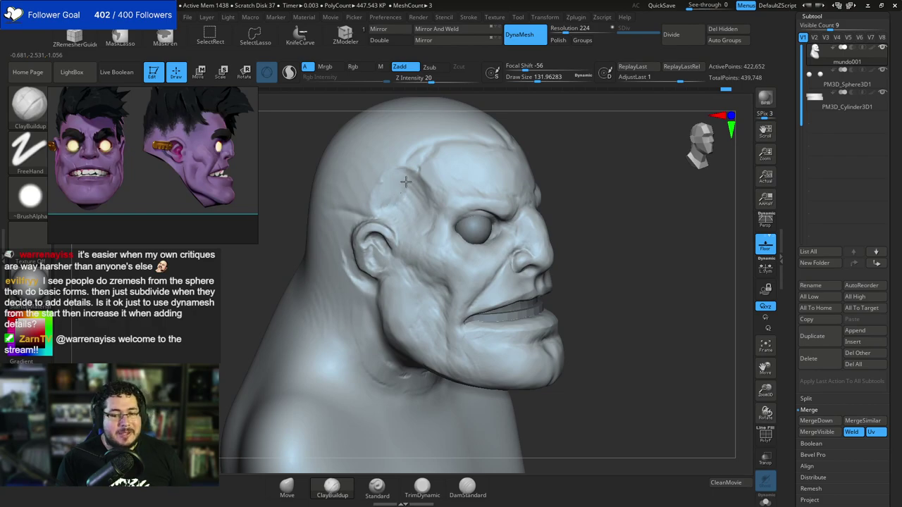
Flatten the temple above the ear with TrimDynamic and check the head from the front.
{"action": "key", "text": "b"}
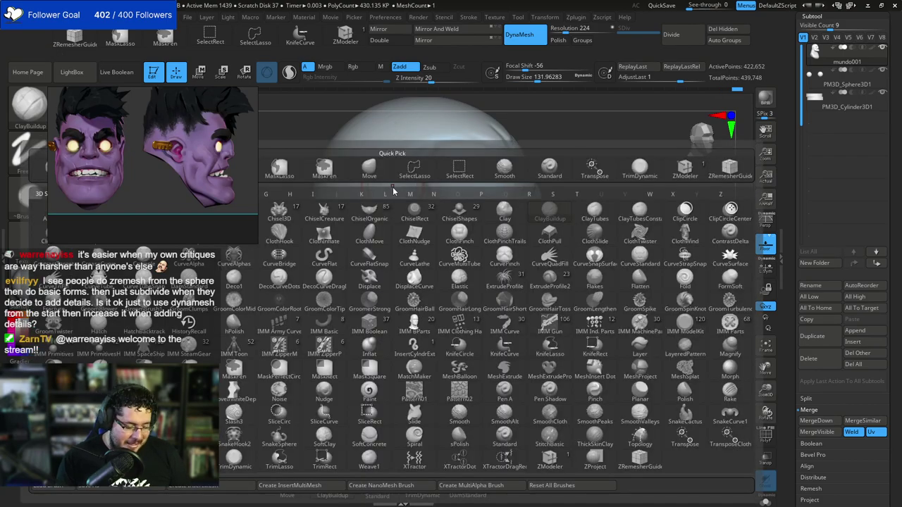
{"action": "key", "text": "t"}
{"action": "key", "text": "d"}
{"action": "left_click_drag", "start_coordinate": [392, 180], "coordinate": [374, 188]}
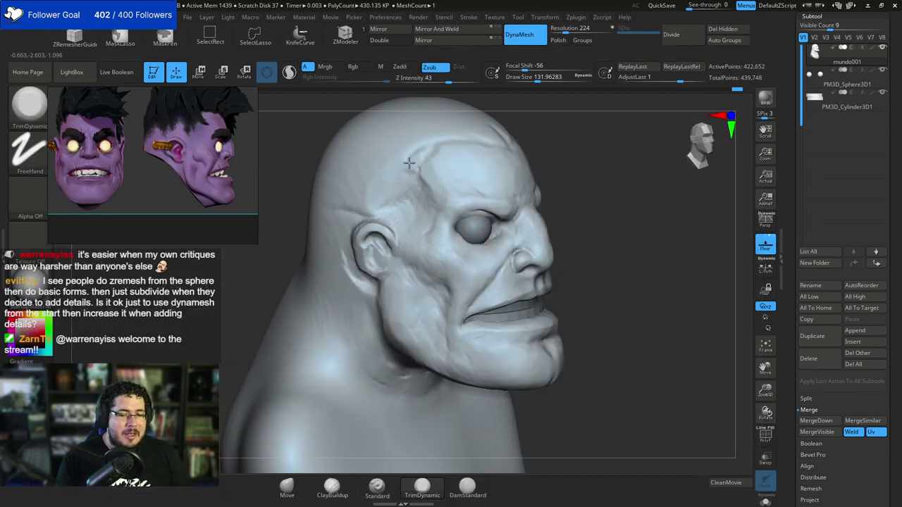
{"action": "mouse_move", "coordinate": [607, 138]}
{"action": "left_mouse_down", "text": "shift"}
{"action": "mouse_move", "coordinate": [524, 137]}
{"action": "mouse_move", "coordinate": [597, 129]}
{"action": "mouse_move", "coordinate": [630, 200]}
{"action": "mouse_move", "coordinate": [575, 187]}
{"action": "left_mouse_up", "text": "shift"}
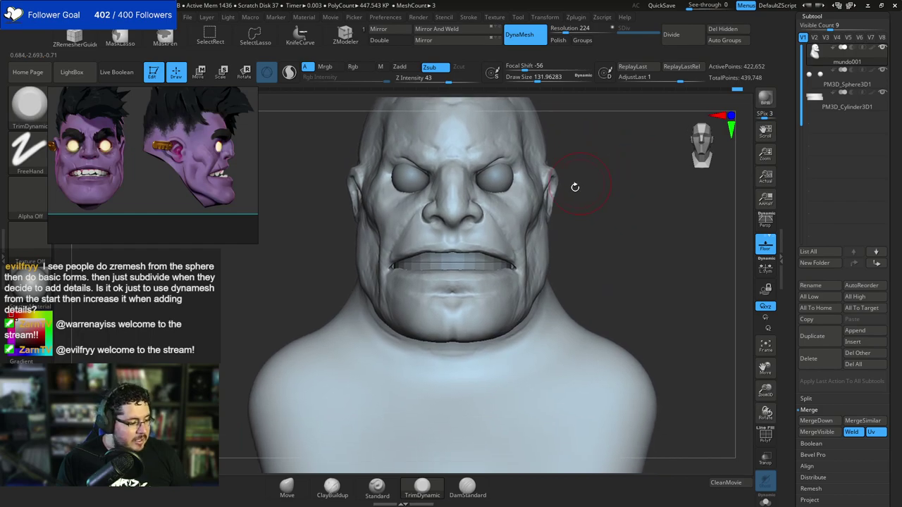
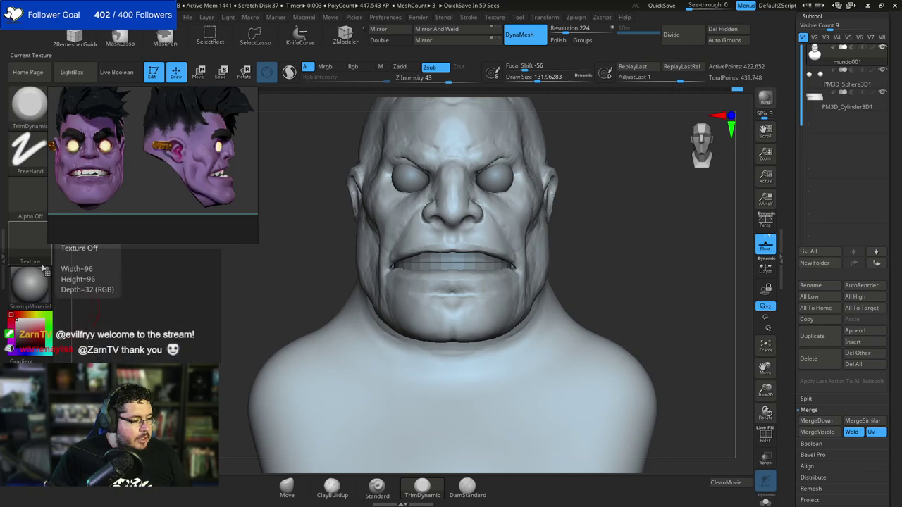
Trim the surface around the mouth corner with TrimDynamic at a draw size of about 51.
{"action": "mouse_move", "coordinate": [564, 233]}
{"action": "left_mouse_down"}
{"action": "mouse_move", "coordinate": [618, 213]}
{"action": "mouse_move", "coordinate": [614, 191]}
{"action": "mouse_move", "coordinate": [547, 238]}
{"action": "left_mouse_up"}
{"action": "left_click", "coordinate": [525, 80]}
{"action": "left_click_drag", "start_coordinate": [610, 201], "coordinate": [565, 204]}
Carve the mouth corners and the upper lip edge with DamStandard at a draw size of about 33, smoothing beside the corner.
{"action": "key", "text": "b"}
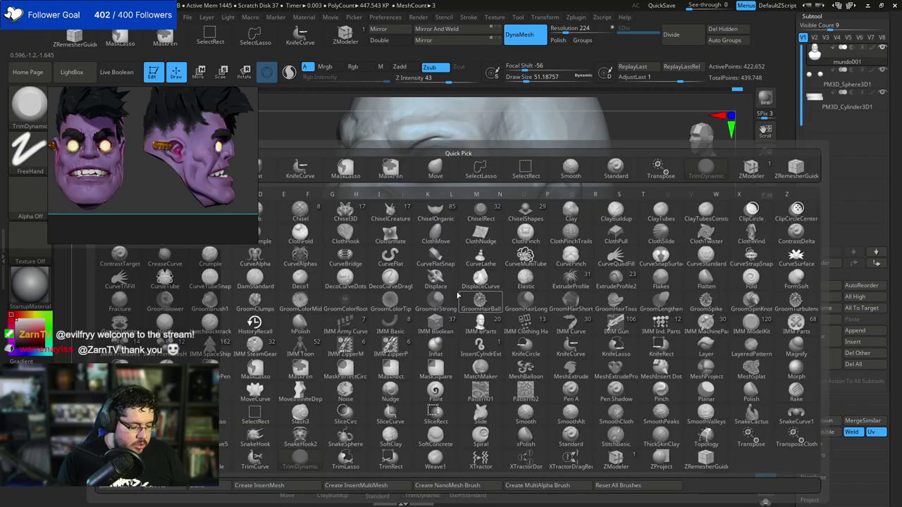
{"action": "key", "text": "d"}
{"action": "key", "text": "s"}
{"action": "key", "text": "space"}
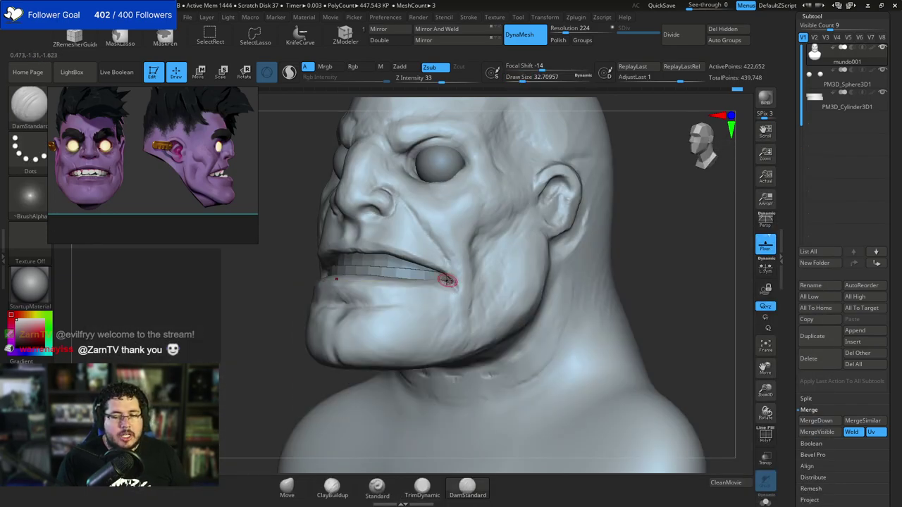
{"action": "mouse_move", "coordinate": [660, 241]}
{"action": "left_mouse_down"}
{"action": "mouse_move", "coordinate": [665, 223]}
{"action": "mouse_move", "coordinate": [581, 211]}
{"action": "left_mouse_up"}
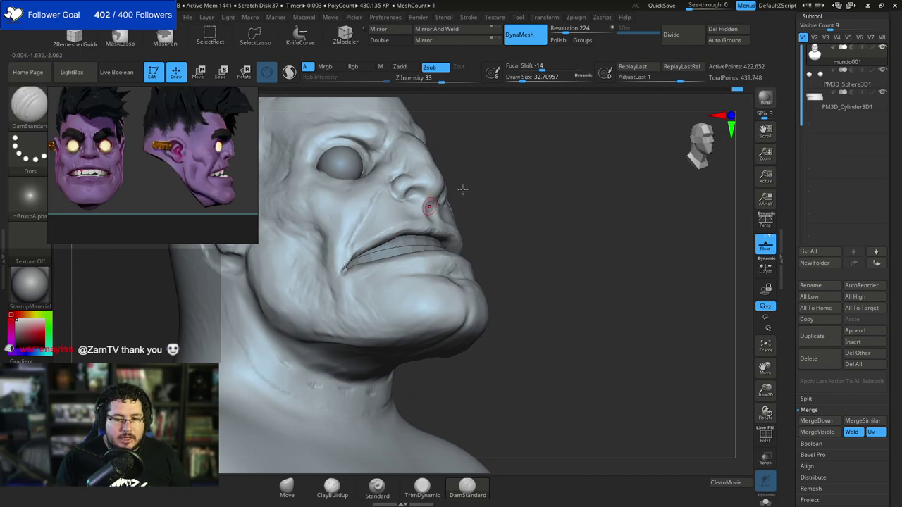
{"action": "left_click_drag", "start_coordinate": [463, 190], "coordinate": [368, 303], "text": "alt"}
{"action": "mouse_move", "coordinate": [595, 211]}
{"action": "left_mouse_down"}
{"action": "mouse_move", "coordinate": [558, 234]}
{"action": "mouse_move", "coordinate": [423, 247]}
{"action": "left_mouse_up"}
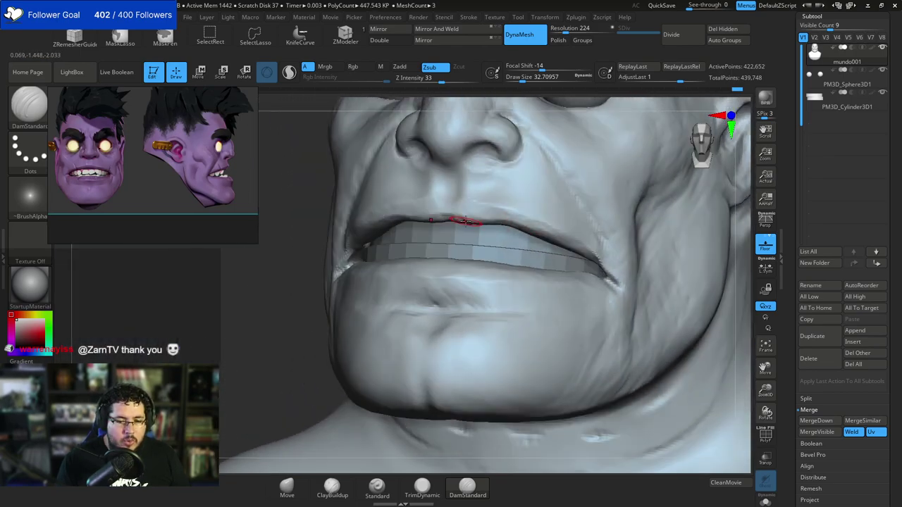
{"action": "left_click_drag", "start_coordinate": [341, 266], "coordinate": [351, 247], "text": "shift"}
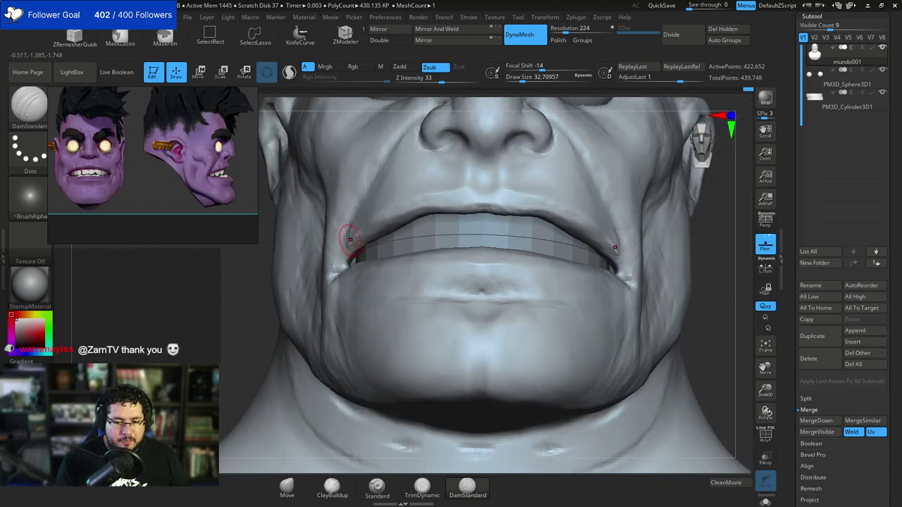
Refine the crease of the mouth corner and the lip line with DamStandard and soften them with Smooth.
{"action": "mouse_move", "coordinate": [248, 321]}
{"action": "left_mouse_down", "text": "alt"}
{"action": "mouse_move", "coordinate": [219, 328]}
{"action": "mouse_move", "coordinate": [276, 328]}
{"action": "left_mouse_up", "text": "alt"}
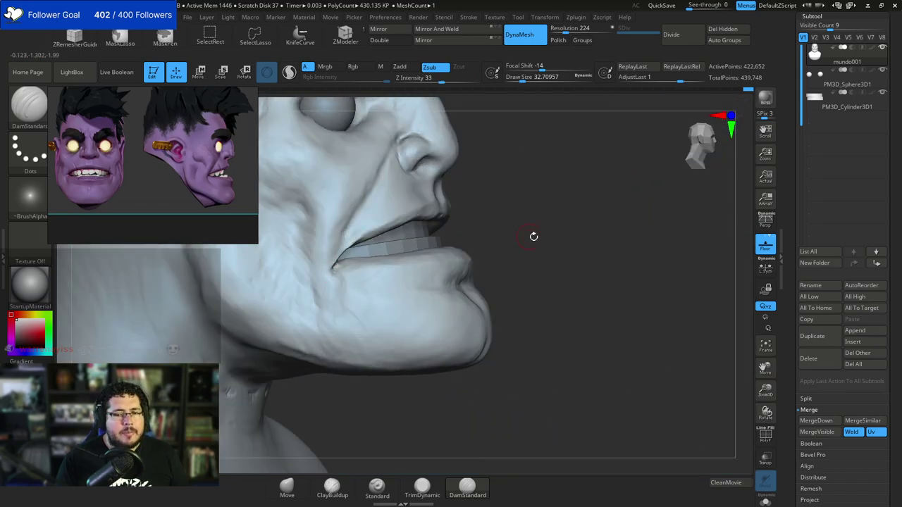
{"action": "mouse_move", "coordinate": [534, 235]}
{"action": "left_mouse_down", "text": "alt"}
{"action": "mouse_move", "coordinate": [520, 205]}
{"action": "mouse_move", "coordinate": [492, 248]}
{"action": "mouse_move", "coordinate": [474, 255]}
{"action": "left_mouse_up", "text": "alt"}
{"action": "left_click_drag", "start_coordinate": [354, 284], "coordinate": [366, 271], "text": "shift"}
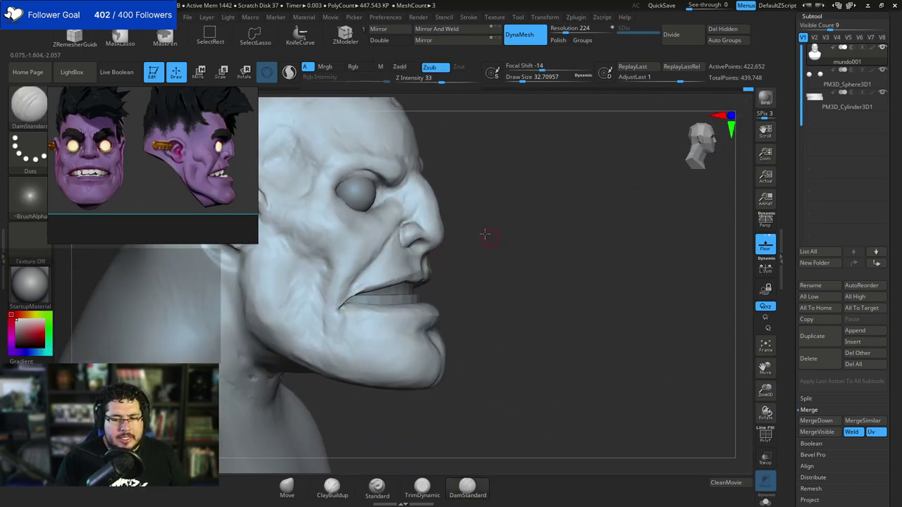
{"action": "left_click_drag", "start_coordinate": [485, 236], "coordinate": [444, 241]}
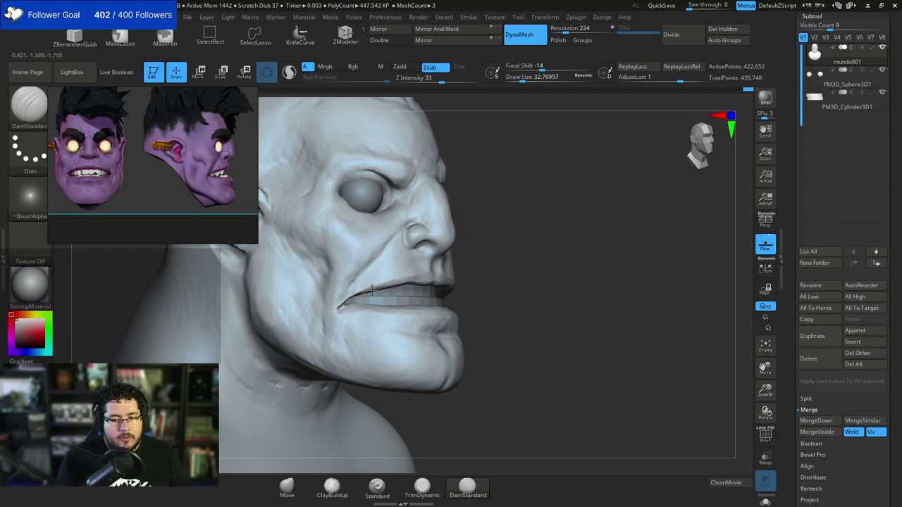
{"action": "left_click_drag", "start_coordinate": [564, 254], "coordinate": [557, 215], "text": "alt"}
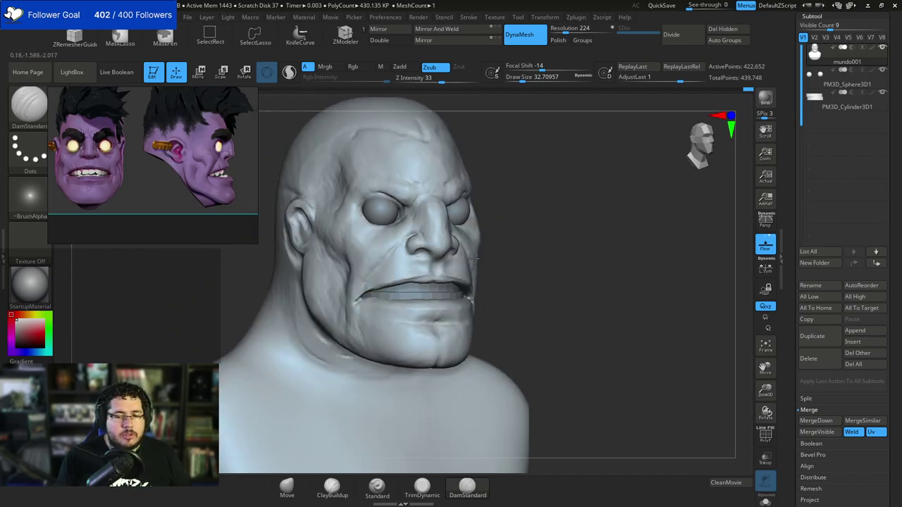
{"action": "left_click_drag", "start_coordinate": [627, 219], "coordinate": [528, 220], "text": "shift"}
{"action": "left_click_drag", "start_coordinate": [439, 282], "coordinate": [426, 293], "text": "shift"}
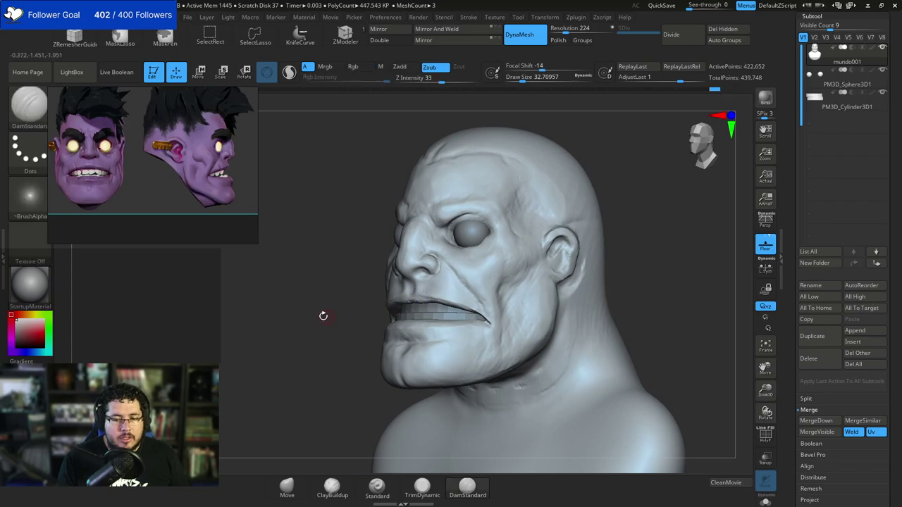
Inspect the nose from below and smooth the upper eyelid area at the inner brow.
{"action": "left_click_drag", "start_coordinate": [322, 315], "coordinate": [433, 307]}
{"action": "mouse_move", "coordinate": [538, 241]}
{"action": "left_mouse_down", "text": "alt"}
{"action": "mouse_move", "coordinate": [532, 280]}
{"action": "mouse_move", "coordinate": [504, 292]}
{"action": "mouse_move", "coordinate": [427, 234]}
{"action": "mouse_move", "coordinate": [475, 204]}
{"action": "mouse_move", "coordinate": [491, 214]}
{"action": "left_mouse_up", "text": "alt"}
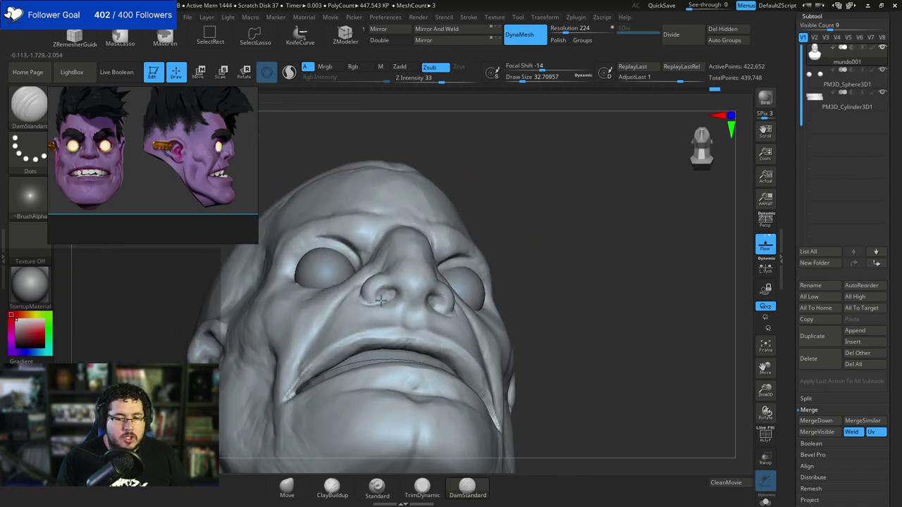
{"action": "left_click_drag", "start_coordinate": [493, 234], "coordinate": [483, 225], "text": "shift"}
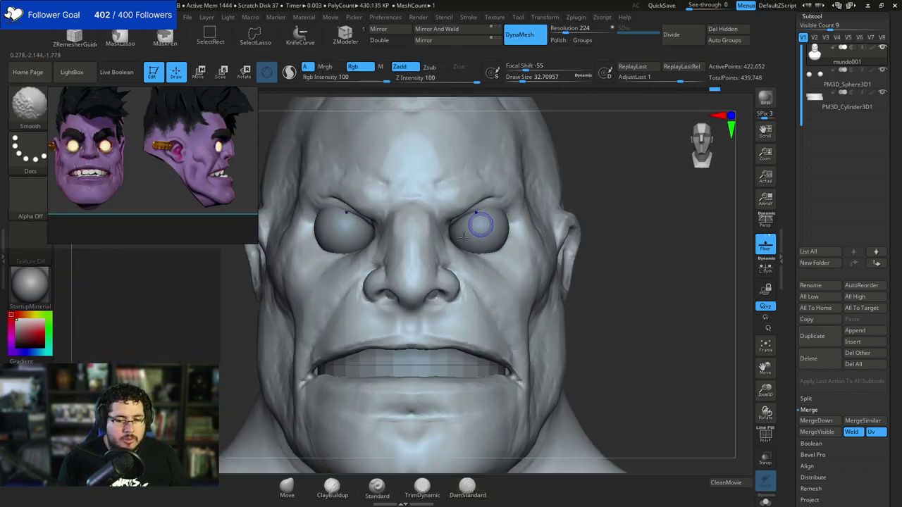
Append a Sphere3D as a new subtool and move it up to the top of the head.
{"action": "mouse_move", "coordinate": [604, 240]}
{"action": "left_mouse_down", "text": "alt"}
{"action": "mouse_move", "coordinate": [596, 219]}
{"action": "mouse_move", "coordinate": [572, 226]}
{"action": "mouse_move", "coordinate": [577, 185]}
{"action": "left_mouse_up", "text": "alt"}
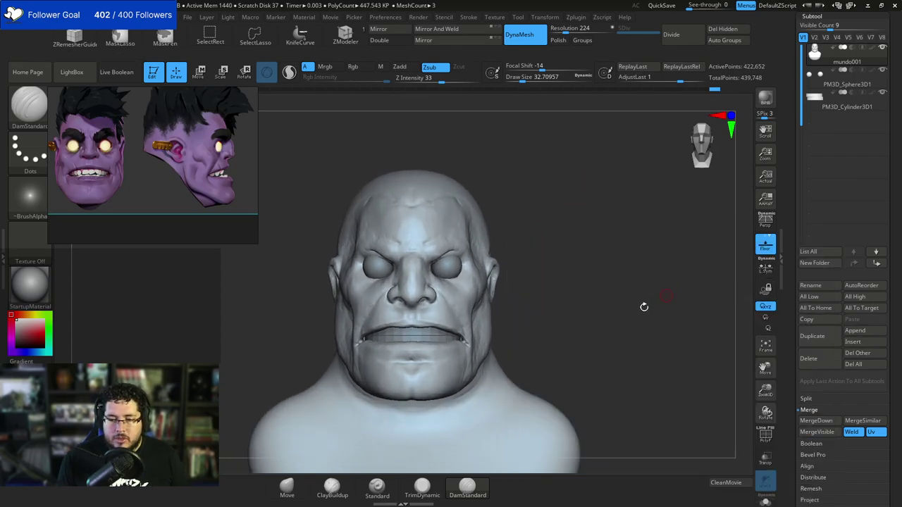
{"action": "left_click", "coordinate": [856, 331]}
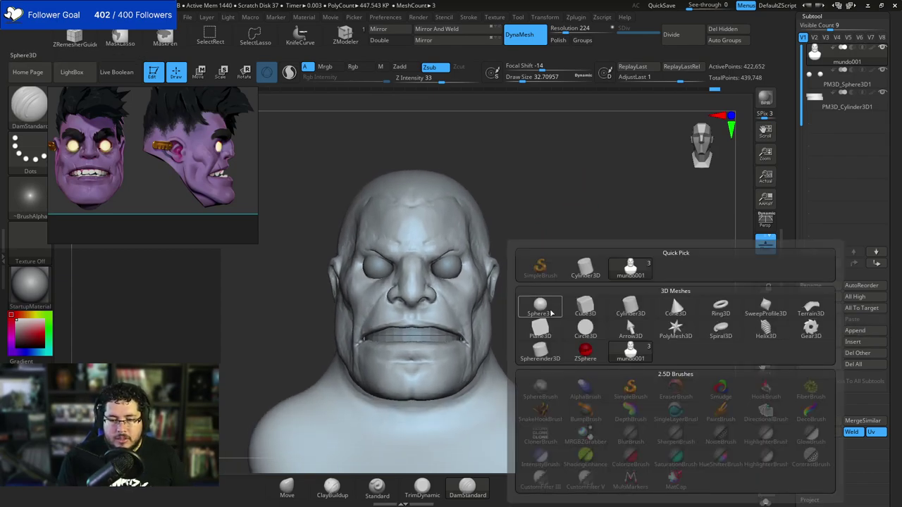
{"action": "left_click", "coordinate": [585, 307]}
{"action": "left_click", "coordinate": [412, 392], "text": "alt"}
{"action": "key", "text": "w"}
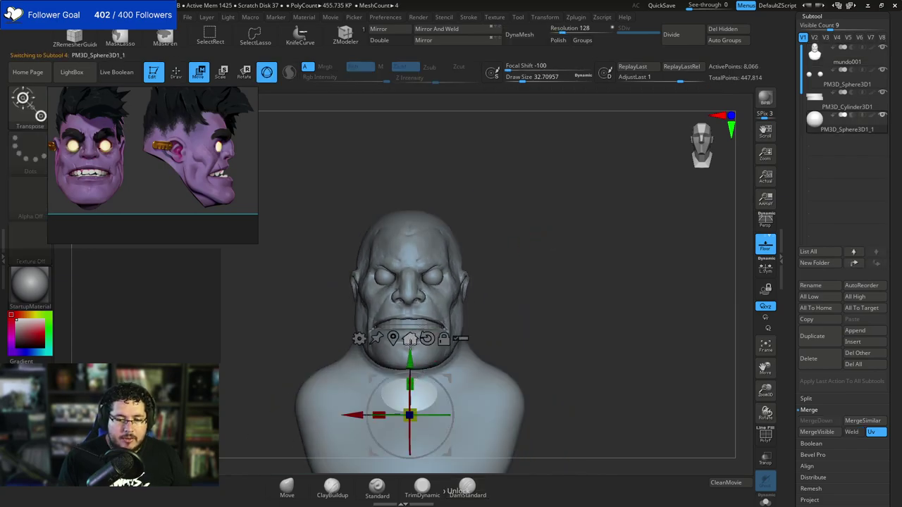
{"action": "left_click_drag", "start_coordinate": [410, 349], "coordinate": [410, 159]}
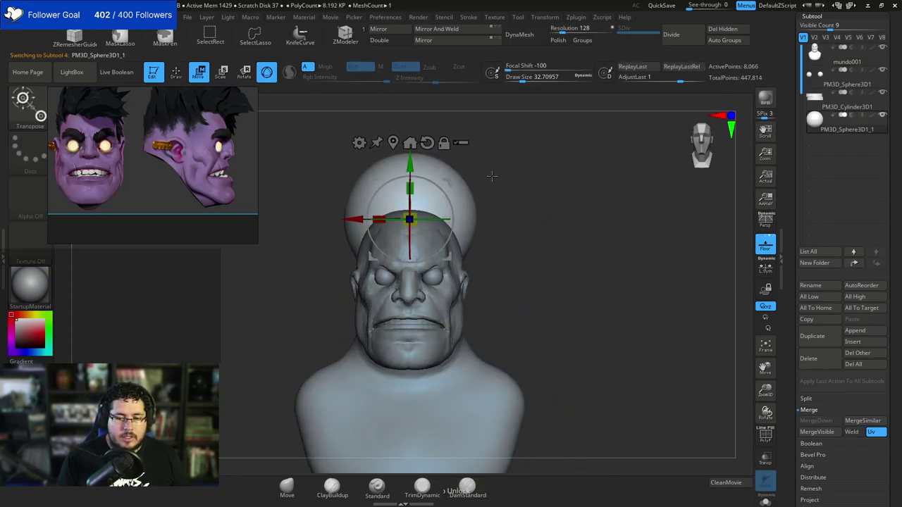
Move the new sphere forward and scale it down so it sits on the front top of the skull.
{"action": "left_click_drag", "start_coordinate": [491, 174], "coordinate": [431, 176], "text": "shift"}
{"action": "left_click_drag", "start_coordinate": [351, 221], "coordinate": [261, 221]}
{"action": "right_click_drag", "start_coordinate": [261, 222], "coordinate": [325, 240], "text": "alt"}
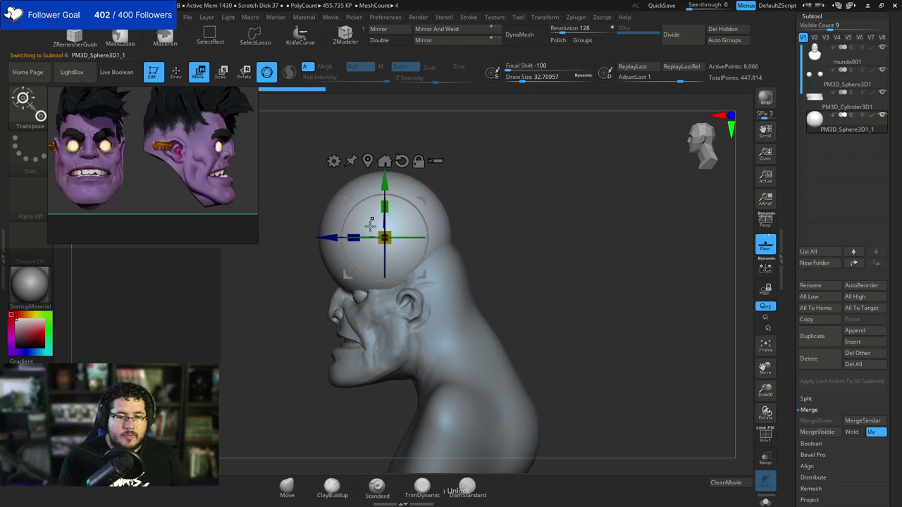
{"action": "left_click_drag", "start_coordinate": [386, 238], "coordinate": [357, 245]}
Stretch the sphere over the scalp into a rough hair mass with the Move brush and DynaMesh it at resolution 128.
{"action": "key", "text": "q"}
{"action": "key", "text": "b"}
{"action": "key", "text": "d"}
{"action": "key", "text": "s"}
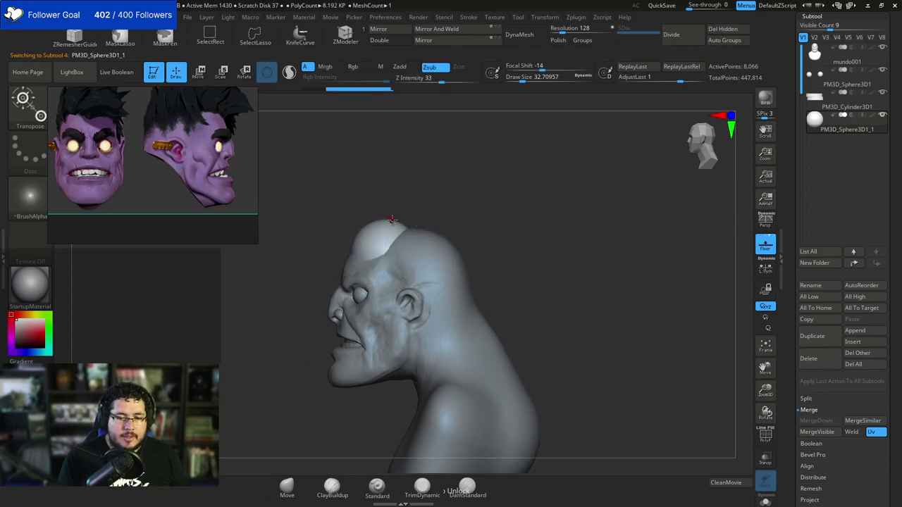
{"action": "key", "text": "b"}
{"action": "key", "text": "m"}
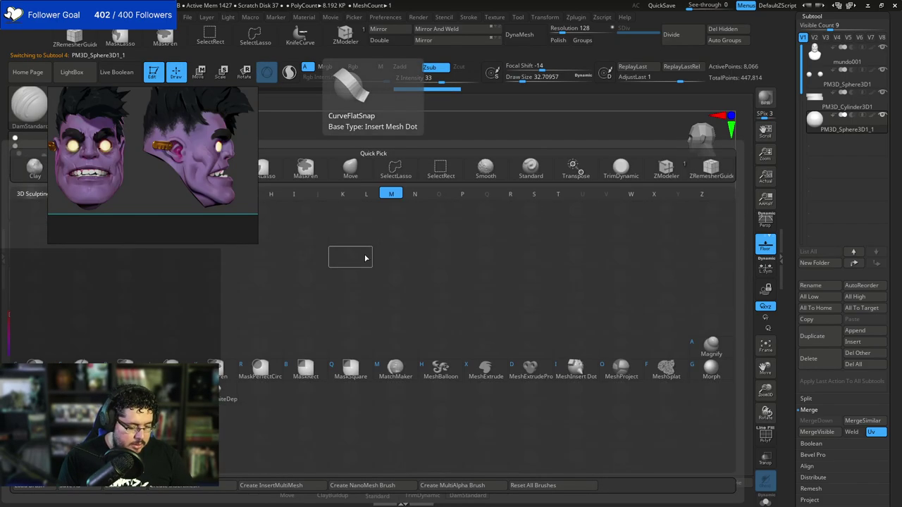
{"action": "key", "text": "v"}
{"action": "key", "text": "space"}
{"action": "key", "text": "space"}
{"action": "mouse_move", "coordinate": [387, 238]}
{"action": "left_mouse_down"}
{"action": "mouse_move", "coordinate": [417, 240]}
{"action": "mouse_move", "coordinate": [338, 236]}
{"action": "mouse_move", "coordinate": [343, 213]}
{"action": "mouse_move", "coordinate": [424, 201]}
{"action": "mouse_move", "coordinate": [350, 237]}
{"action": "left_mouse_up"}
{"action": "key", "text": "space"}
{"action": "mouse_move", "coordinate": [447, 205]}
{"action": "left_mouse_down"}
{"action": "mouse_move", "coordinate": [451, 243]}
{"action": "mouse_move", "coordinate": [454, 220]}
{"action": "mouse_move", "coordinate": [483, 232]}
{"action": "left_mouse_up"}
{"action": "left_click", "coordinate": [526, 42]}
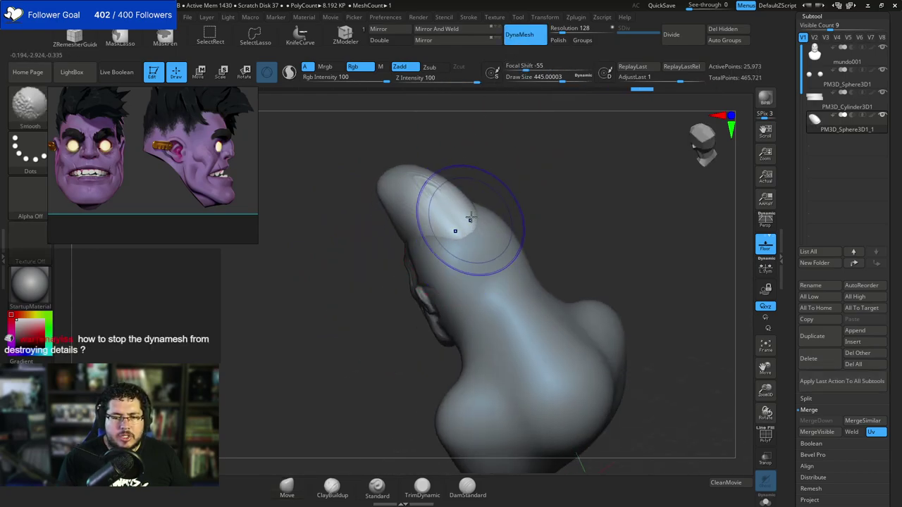
Smooth the hair mass and shape its back and front over the skull with the Move brush at a draw size of 445.
{"action": "left_click_drag", "start_coordinate": [508, 202], "coordinate": [438, 184]}
{"action": "left_click_drag", "start_coordinate": [375, 248], "coordinate": [421, 310]}
{"action": "left_click_drag", "start_coordinate": [401, 207], "coordinate": [436, 228]}
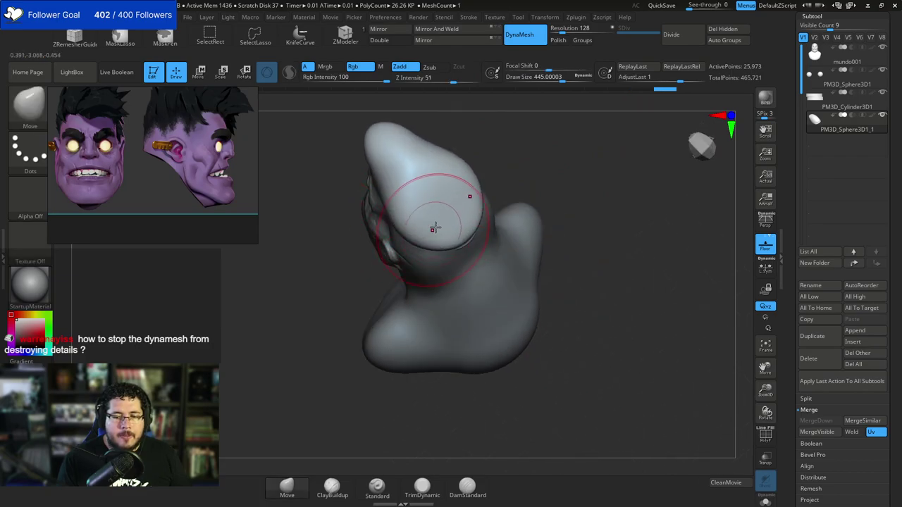
{"action": "mouse_move", "coordinate": [435, 227]}
{"action": "right_mouse_down"}
{"action": "mouse_move", "coordinate": [528, 162]}
{"action": "mouse_move", "coordinate": [413, 251]}
{"action": "mouse_move", "coordinate": [459, 231]}
{"action": "right_mouse_up"}
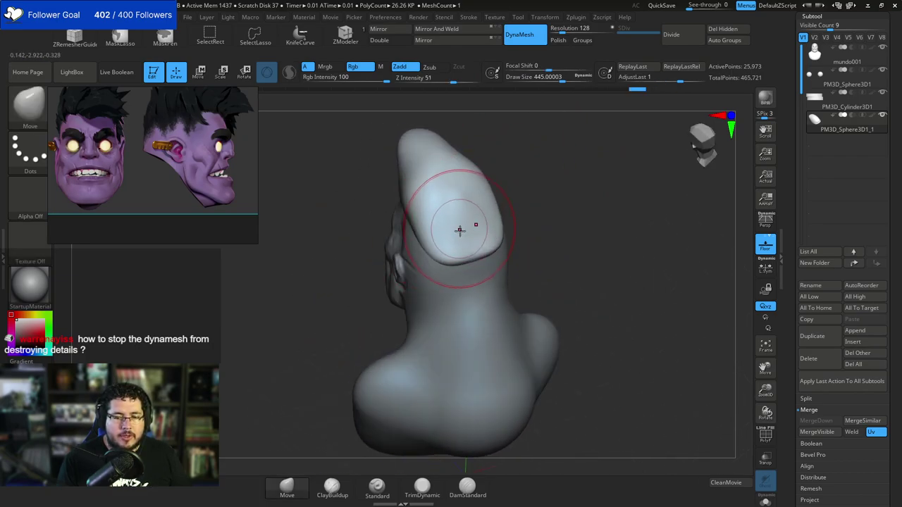
{"action": "left_click_drag", "start_coordinate": [460, 231], "coordinate": [454, 220]}
{"action": "right_click_drag", "start_coordinate": [515, 218], "coordinate": [451, 215]}
{"action": "left_click_drag", "start_coordinate": [553, 172], "coordinate": [525, 185]}
{"action": "right_click_drag", "start_coordinate": [599, 183], "coordinate": [523, 214]}
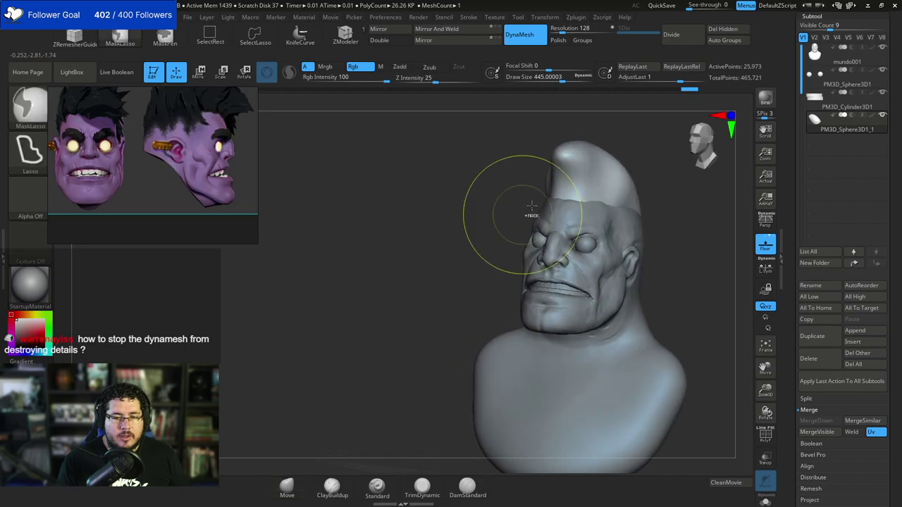
{"action": "key", "text": "ctrl+z"}
{"action": "right_click_drag", "start_coordinate": [468, 256], "coordinate": [431, 261], "text": "alt"}
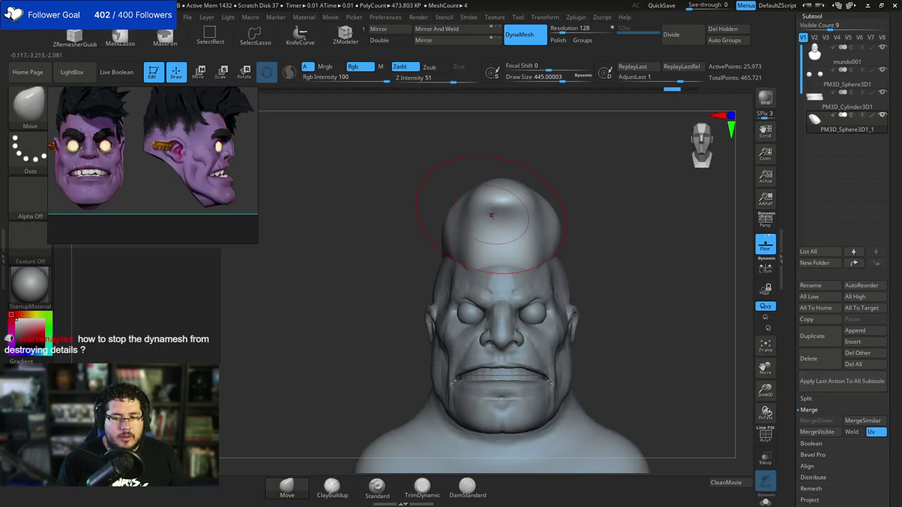
{"action": "key", "text": "space"}
{"action": "mouse_move", "coordinate": [492, 215]}
{"action": "left_mouse_down"}
{"action": "mouse_move", "coordinate": [527, 202]}
{"action": "mouse_move", "coordinate": [485, 213]}
{"action": "mouse_move", "coordinate": [480, 195]}
{"action": "mouse_move", "coordinate": [460, 215]}
{"action": "left_mouse_up"}
Build up broad hair clumps across the front, side and back of the hair mass with ClayBuildup at a draw size of about 344.
{"action": "key", "text": "b"}
{"action": "key", "text": "c"}
{"action": "key", "text": "b"}
{"action": "key", "text": "space"}
{"action": "right_click_drag", "start_coordinate": [421, 237], "coordinate": [461, 227]}
{"action": "key", "text": "space"}
{"action": "left_click_drag", "start_coordinate": [461, 226], "coordinate": [453, 225]}
{"action": "left_click_drag", "start_coordinate": [452, 261], "coordinate": [423, 215]}
{"action": "left_click_drag", "start_coordinate": [413, 272], "coordinate": [427, 213]}
{"action": "right_click_drag", "start_coordinate": [370, 238], "coordinate": [406, 231]}
{"action": "mouse_move", "coordinate": [425, 217]}
{"action": "left_mouse_down"}
{"action": "mouse_move", "coordinate": [413, 236]}
{"action": "mouse_move", "coordinate": [383, 247]}
{"action": "left_mouse_up"}
{"action": "right_click_drag", "start_coordinate": [331, 234], "coordinate": [373, 205]}
{"action": "key", "text": "space"}
{"action": "left_click_drag", "start_coordinate": [374, 206], "coordinate": [388, 203]}
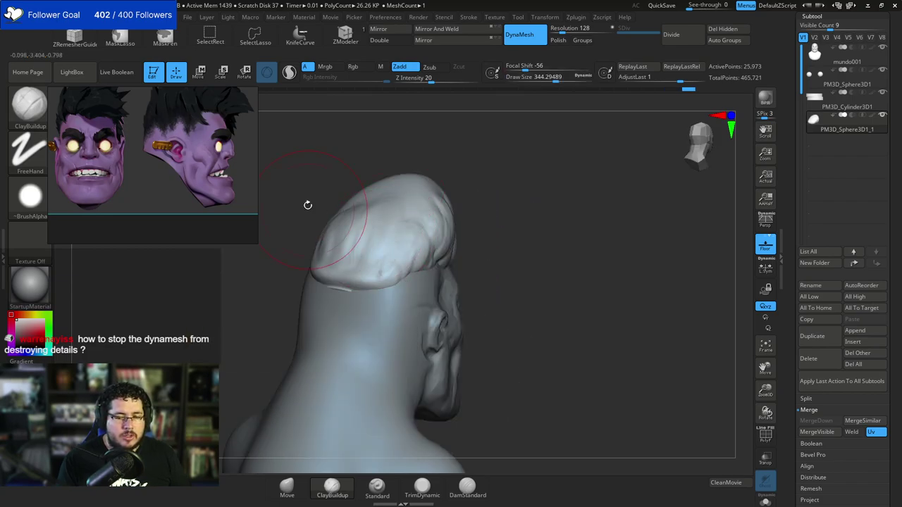
Add swept-back locks to the front and sides of the hair with ClayBuildup at a draw size of about 140.
{"action": "left_click_drag", "start_coordinate": [306, 204], "coordinate": [373, 227]}
{"action": "left_click_drag", "start_coordinate": [361, 169], "coordinate": [388, 157]}
{"action": "left_click_drag", "start_coordinate": [324, 244], "coordinate": [361, 212]}
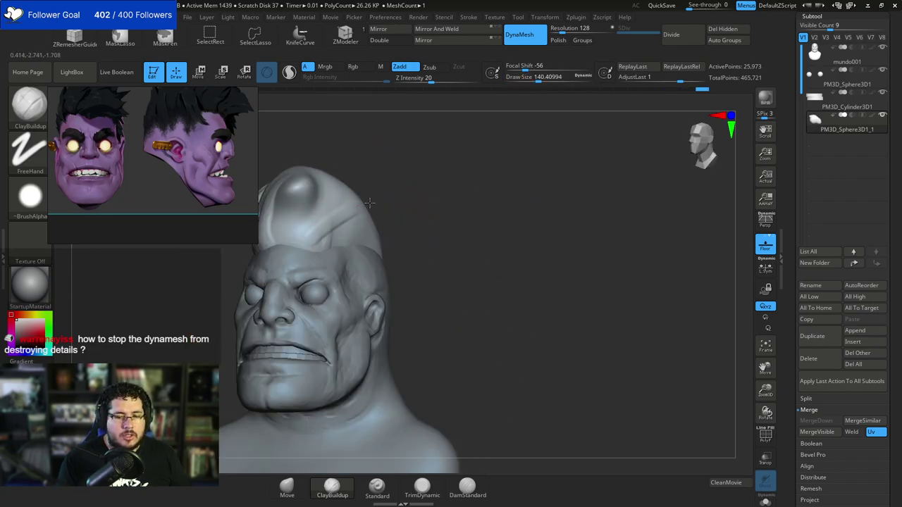
{"action": "mouse_move", "coordinate": [304, 237]}
{"action": "left_mouse_down"}
{"action": "mouse_move", "coordinate": [335, 205]}
{"action": "mouse_move", "coordinate": [270, 248]}
{"action": "left_mouse_up"}
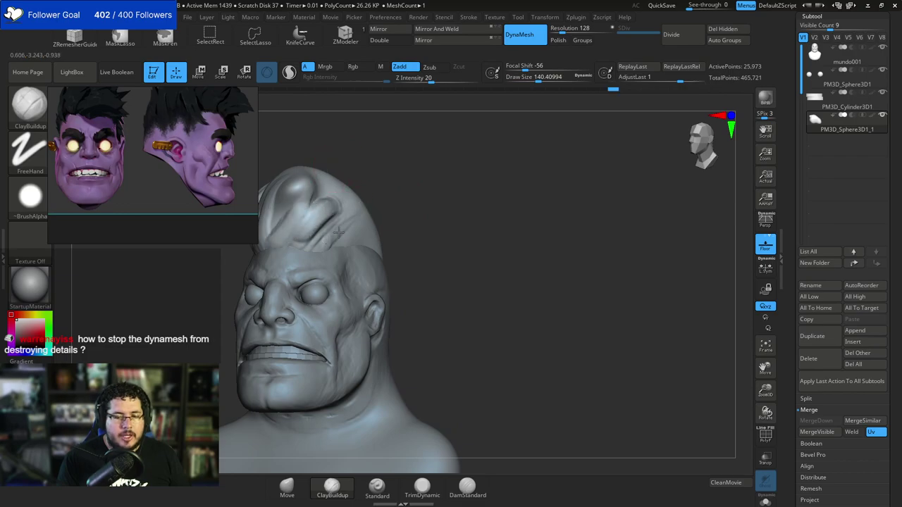
{"action": "left_click_drag", "start_coordinate": [398, 200], "coordinate": [543, 169]}
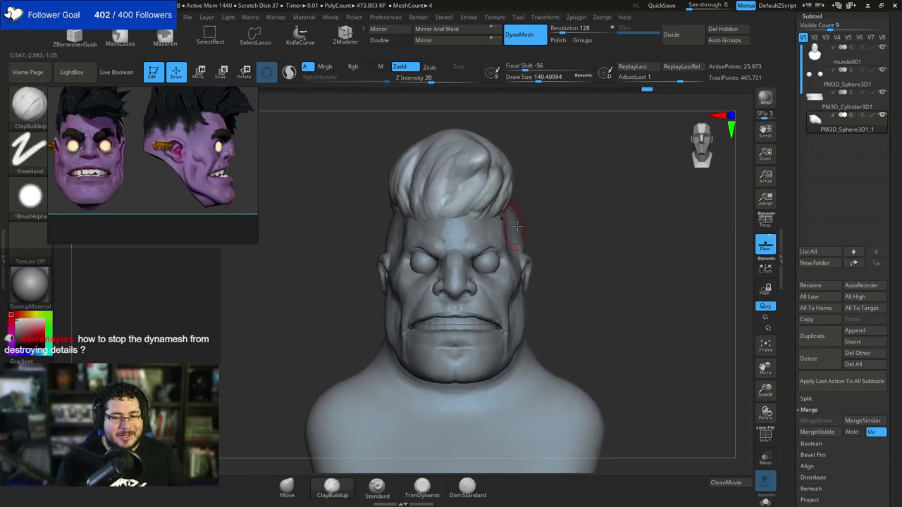
{"action": "left_click_drag", "start_coordinate": [556, 181], "coordinate": [337, 227]}
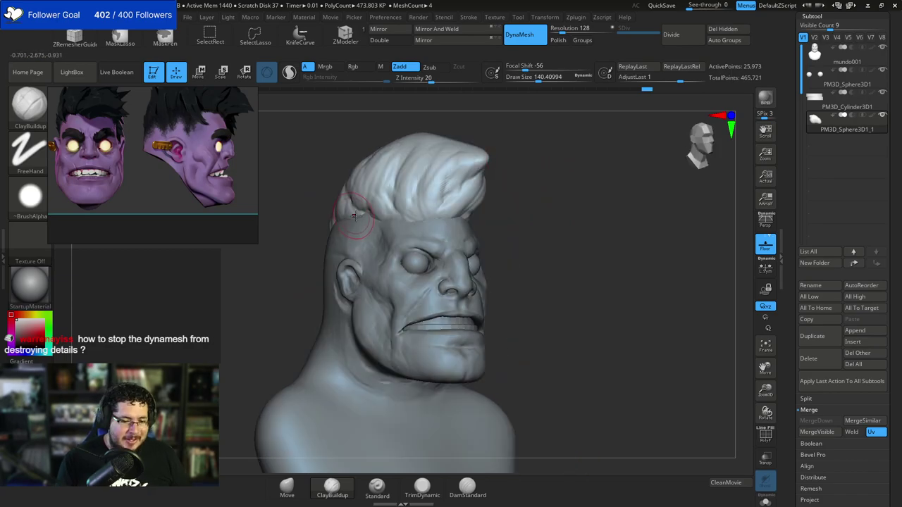
Reshape the side hairline and overall hair silhouette with the Move brush at draw sizes of about 508 and 825.
{"action": "key", "text": "b"}
{"action": "key", "text": "m"}
{"action": "key", "text": "v"}
{"action": "key", "text": "space"}
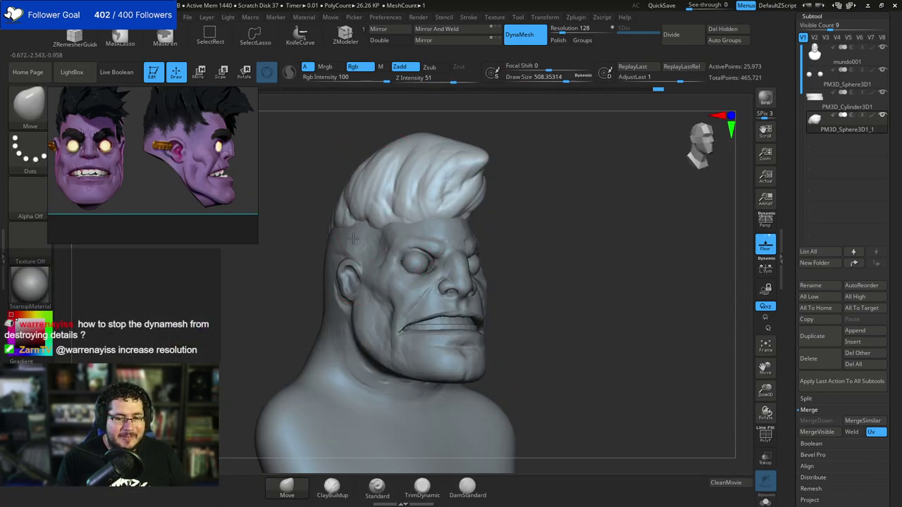
{"action": "left_click_drag", "start_coordinate": [353, 239], "coordinate": [366, 211]}
{"action": "left_click_drag", "start_coordinate": [509, 181], "coordinate": [402, 229], "text": "shift"}
{"action": "key", "text": "space"}
{"action": "left_click", "coordinate": [482, 173]}
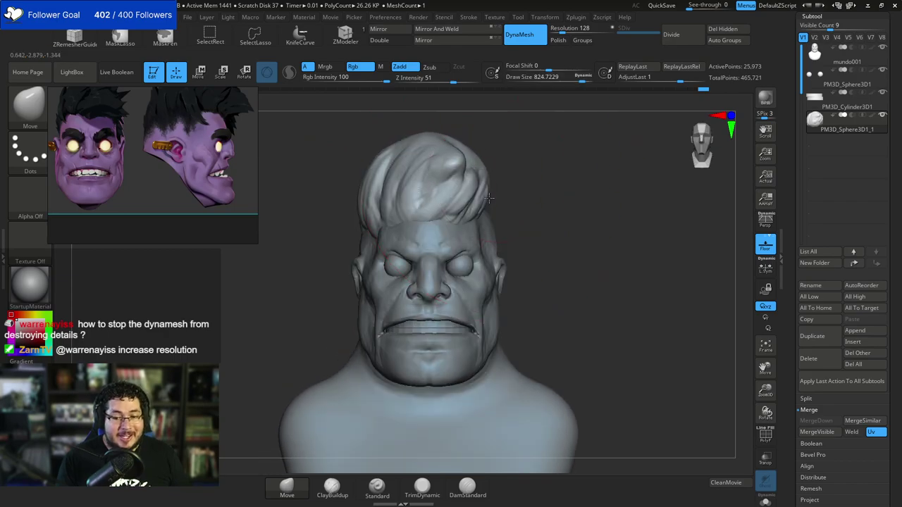
{"action": "left_click_drag", "start_coordinate": [489, 198], "coordinate": [437, 204]}
{"action": "left_click_drag", "start_coordinate": [503, 211], "coordinate": [510, 224]}
{"action": "left_click_drag", "start_coordinate": [548, 191], "coordinate": [558, 171]}
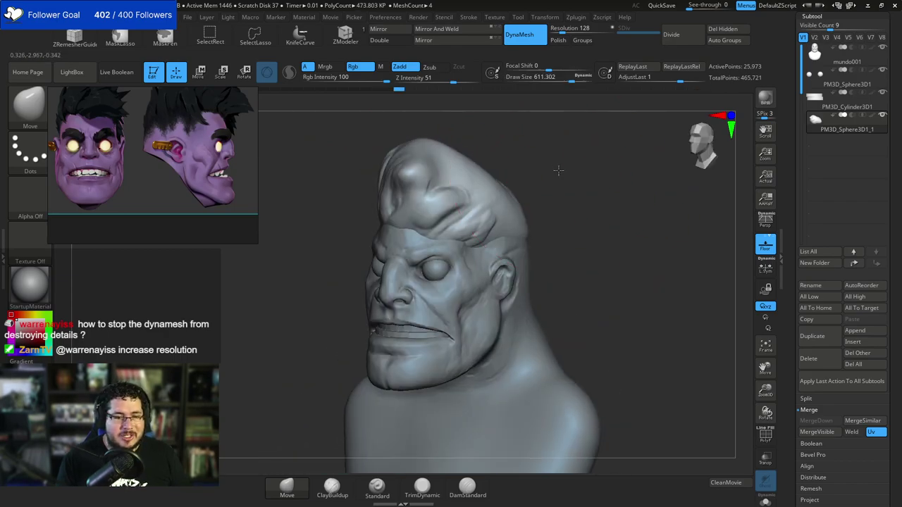
Pull the front quiff and side locks forward over the forehead with the Move brush, refining the hairline around the temples.
{"action": "key", "text": "space"}
{"action": "left_click", "coordinate": [550, 170]}
{"action": "key", "text": "space"}
{"action": "mouse_move", "coordinate": [457, 215]}
{"action": "left_mouse_down"}
{"action": "mouse_move", "coordinate": [451, 226]}
{"action": "mouse_move", "coordinate": [435, 211]}
{"action": "left_mouse_up"}
{"action": "left_click", "coordinate": [434, 224]}
{"action": "mouse_move", "coordinate": [317, 219]}
{"action": "left_mouse_down"}
{"action": "mouse_move", "coordinate": [417, 214]}
{"action": "mouse_move", "coordinate": [383, 203]}
{"action": "left_mouse_up"}
{"action": "left_click_drag", "start_coordinate": [486, 194], "coordinate": [553, 190]}
{"action": "mouse_move", "coordinate": [384, 203]}
{"action": "left_mouse_down"}
{"action": "mouse_move", "coordinate": [377, 195]}
{"action": "mouse_move", "coordinate": [356, 204]}
{"action": "left_mouse_up"}
{"action": "left_click_drag", "start_coordinate": [508, 204], "coordinate": [476, 204]}
{"action": "left_click_drag", "start_coordinate": [418, 206], "coordinate": [412, 200]}
{"action": "left_click_drag", "start_coordinate": [528, 190], "coordinate": [469, 182]}
{"action": "key", "text": "space"}
{"action": "left_click", "coordinate": [438, 218]}
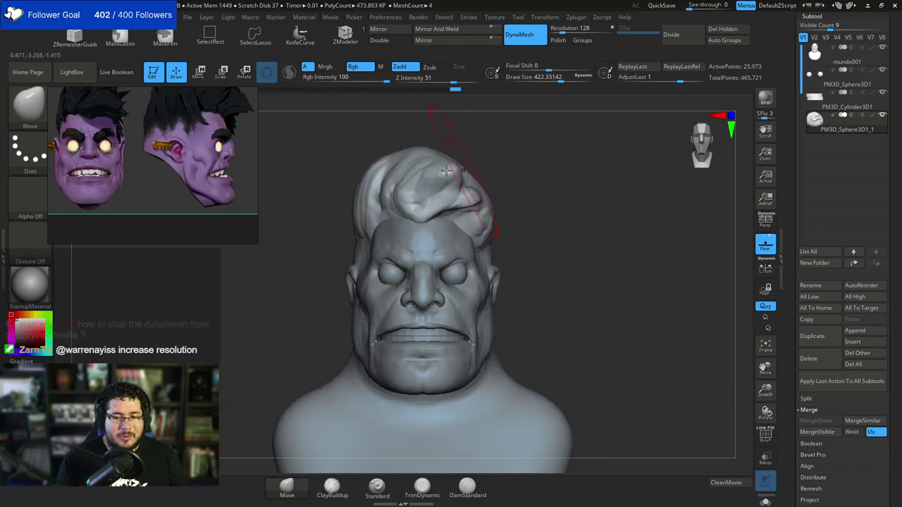
Adjust the hair's upper outline and crown from front and side with the Move brush at a draw size of about 422.
{"action": "left_click_drag", "start_coordinate": [368, 175], "coordinate": [379, 180]}
{"action": "left_click_drag", "start_coordinate": [310, 205], "coordinate": [327, 210]}
{"action": "mouse_move", "coordinate": [377, 177]}
{"action": "left_mouse_down"}
{"action": "mouse_move", "coordinate": [470, 166]}
{"action": "mouse_move", "coordinate": [454, 167]}
{"action": "left_mouse_up"}
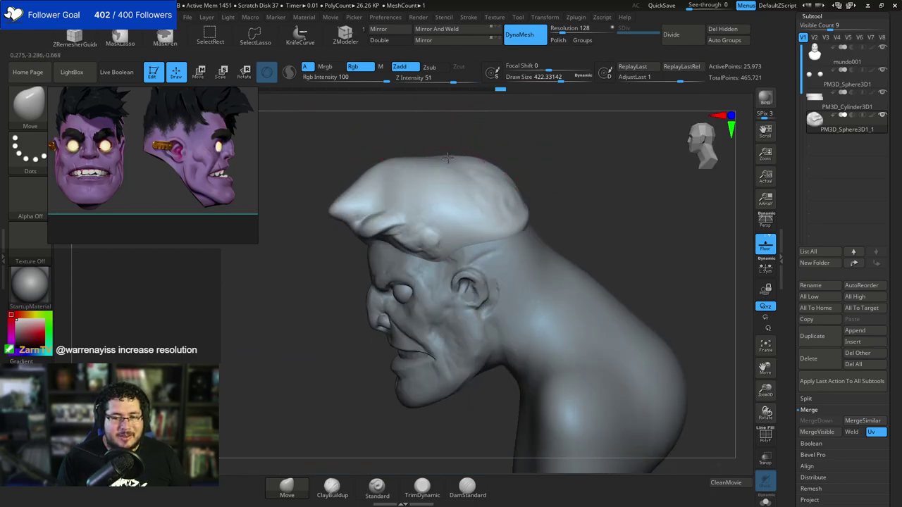
{"action": "left_click_drag", "start_coordinate": [486, 132], "coordinate": [497, 142], "text": "shift"}
{"action": "mouse_move", "coordinate": [520, 186]}
{"action": "left_mouse_down"}
{"action": "mouse_move", "coordinate": [554, 201]}
{"action": "mouse_move", "coordinate": [526, 197]}
{"action": "mouse_move", "coordinate": [554, 221]}
{"action": "mouse_move", "coordinate": [504, 222]}
{"action": "mouse_move", "coordinate": [521, 200]}
{"action": "mouse_move", "coordinate": [495, 216]}
{"action": "mouse_move", "coordinate": [540, 206]}
{"action": "mouse_move", "coordinate": [552, 216]}
{"action": "left_mouse_up"}
Select the mundo001 subtool and reshape the brow and upper eyelid above the eyes with Move at a draw size of about 54.
{"action": "key", "text": "space"}
{"action": "key", "text": "space"}
{"action": "key", "text": "space"}
{"action": "left_click", "coordinate": [447, 195], "text": "alt"}
{"action": "key", "text": "space"}
{"action": "left_click_drag", "start_coordinate": [492, 216], "coordinate": [485, 215]}
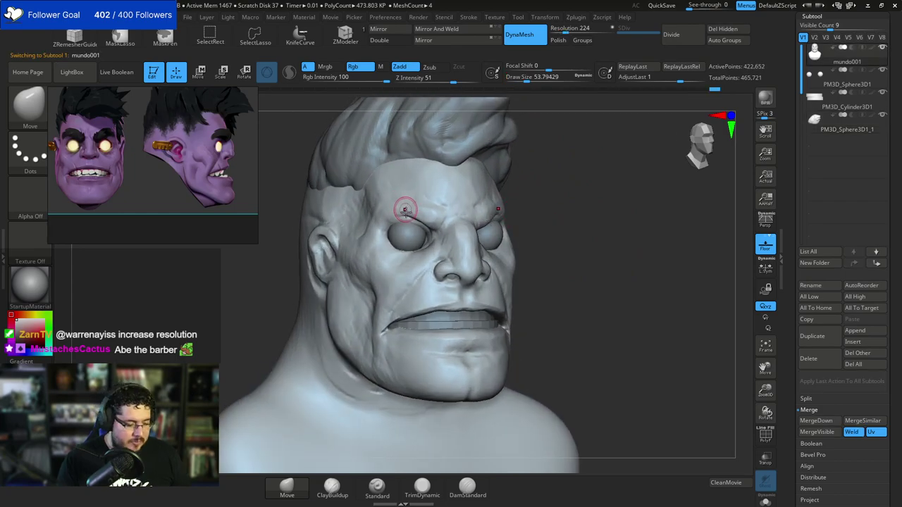
{"action": "left_click", "coordinate": [855, 332]}
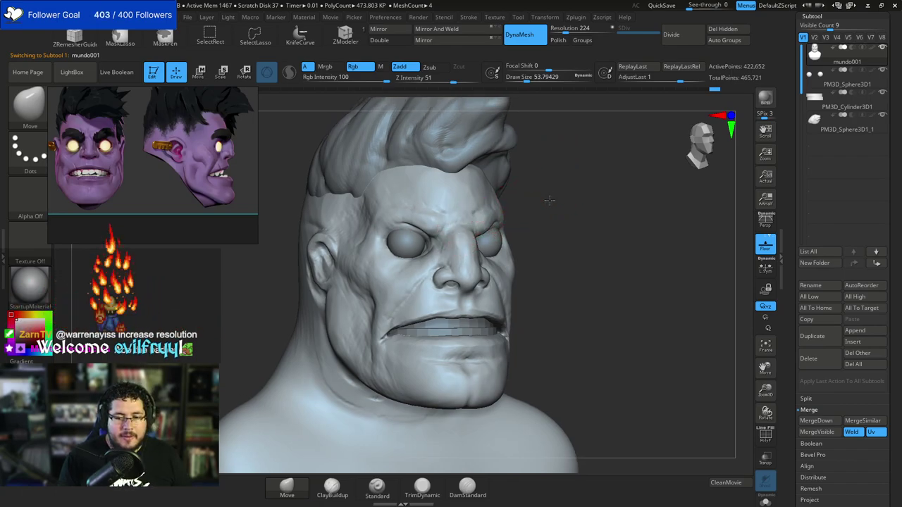
{"action": "mouse_move", "coordinate": [547, 202]}
{"action": "left_mouse_down"}
{"action": "mouse_move", "coordinate": [433, 234]}
{"action": "mouse_move", "coordinate": [413, 226]}
{"action": "mouse_move", "coordinate": [416, 206]}
{"action": "left_mouse_up"}
Raise the upper eyelids and adjust the eye socket rims with the Move brush at draw sizes of about 124 and 108.
{"action": "key", "text": "b"}
{"action": "key", "text": "m"}
{"action": "key", "text": "v"}
{"action": "key", "text": "space"}
{"action": "key", "text": "space"}
{"action": "key", "text": "bracketleft"}
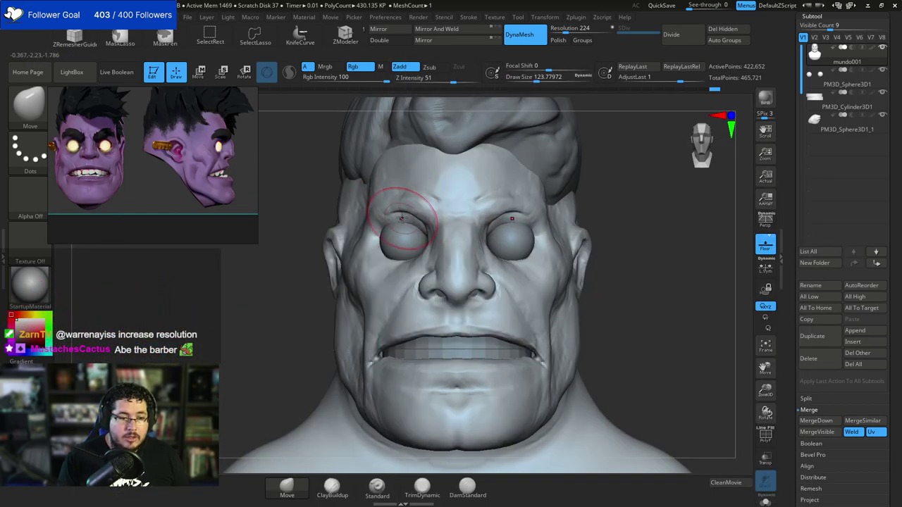
{"action": "left_click_drag", "start_coordinate": [393, 219], "coordinate": [395, 213]}
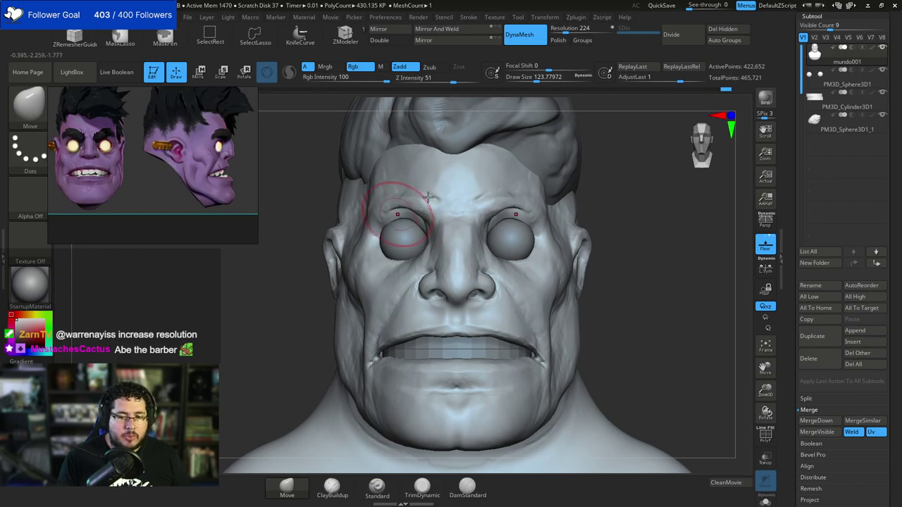
{"action": "left_click_drag", "start_coordinate": [656, 191], "coordinate": [585, 186]}
{"action": "key", "text": "space"}
{"action": "left_click_drag", "start_coordinate": [390, 231], "coordinate": [387, 232]}
{"action": "left_click_drag", "start_coordinate": [282, 270], "coordinate": [320, 273], "text": "shift"}
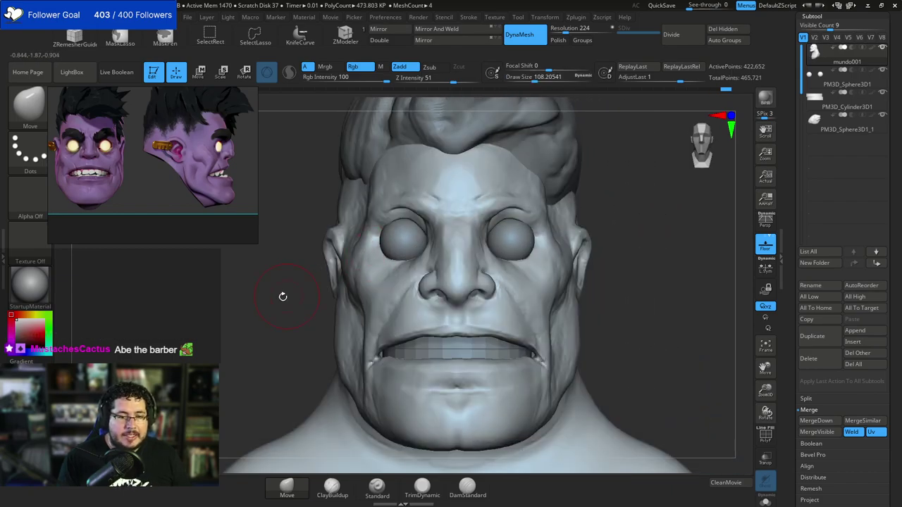
{"action": "left_click_drag", "start_coordinate": [281, 296], "coordinate": [338, 266]}
{"action": "key", "text": "space"}
{"action": "left_click_drag", "start_coordinate": [400, 217], "coordinate": [394, 217]}
Build up and smooth the inner upper eyelids with ClayBuildup at draw sizes of about 62 and 94.
{"action": "key", "text": "b"}
{"action": "key", "text": "c"}
{"action": "key", "text": "b"}
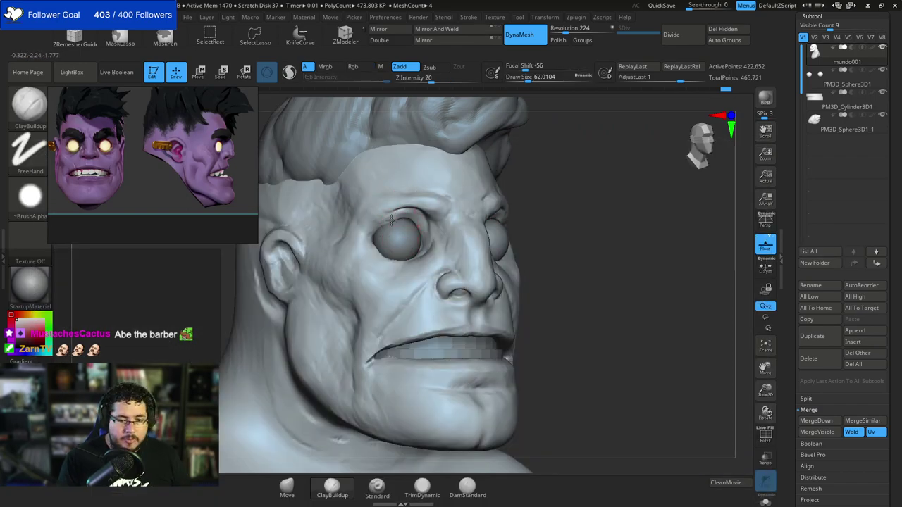
{"action": "key", "text": "shift"}
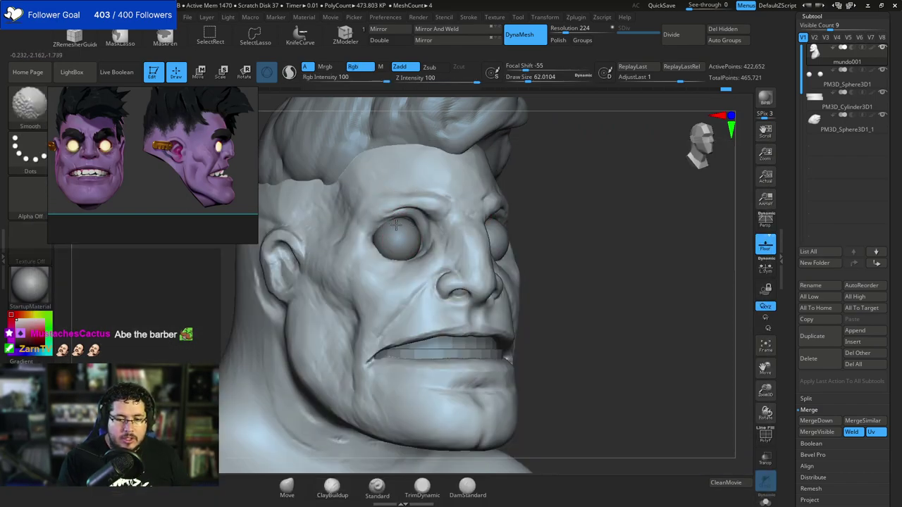
{"action": "key", "text": "space"}
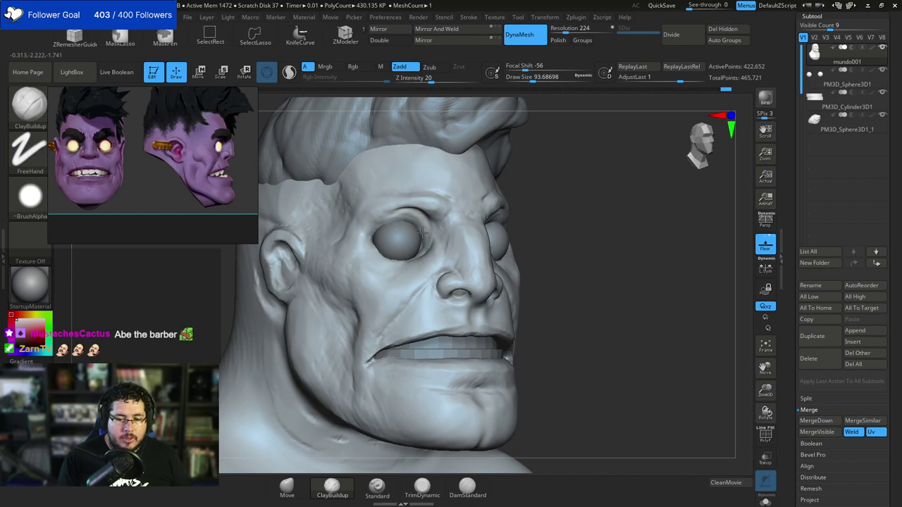
{"action": "left_click_drag", "start_coordinate": [547, 183], "coordinate": [503, 184], "text": "shift"}
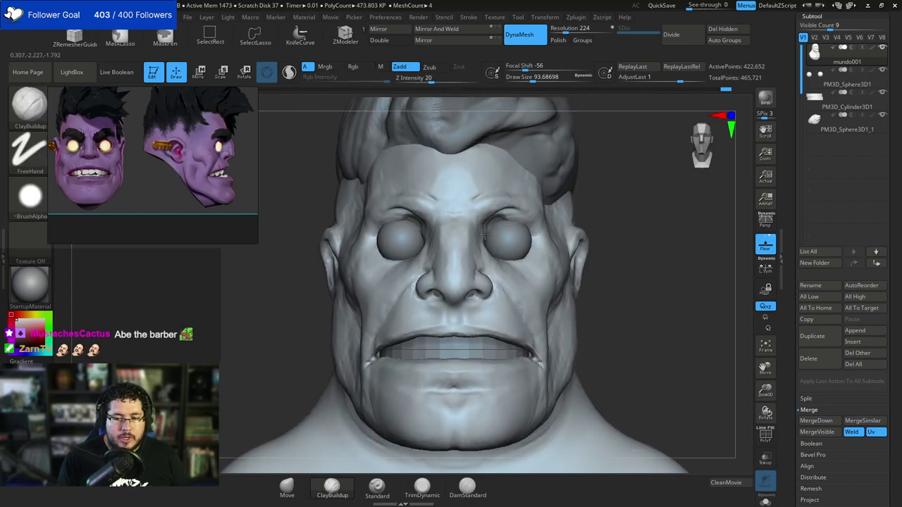
{"action": "left_click_drag", "start_coordinate": [617, 194], "coordinate": [560, 182]}
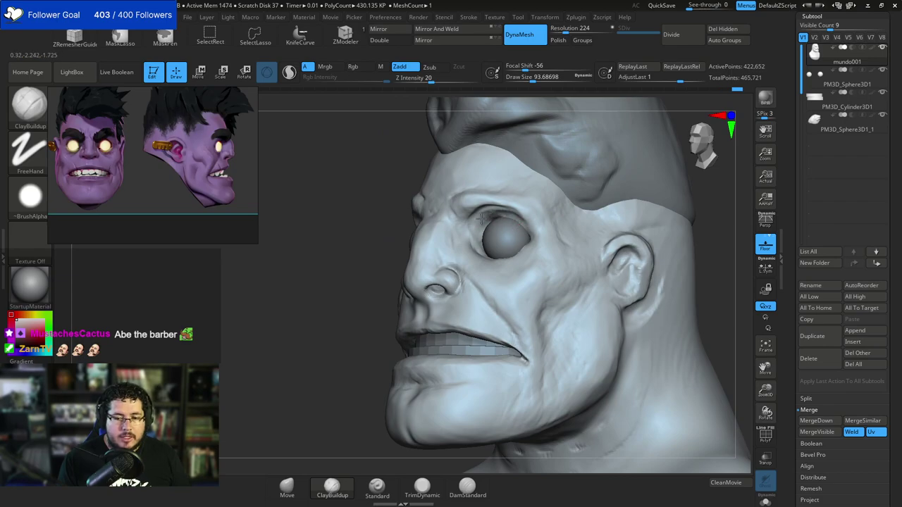
Add clay to the upper eyelid and inner eye corner with ClayBuildup at a draw size of about 94, undoing the last stroke.
{"action": "left_click_drag", "start_coordinate": [395, 226], "coordinate": [451, 222], "text": "shift"}
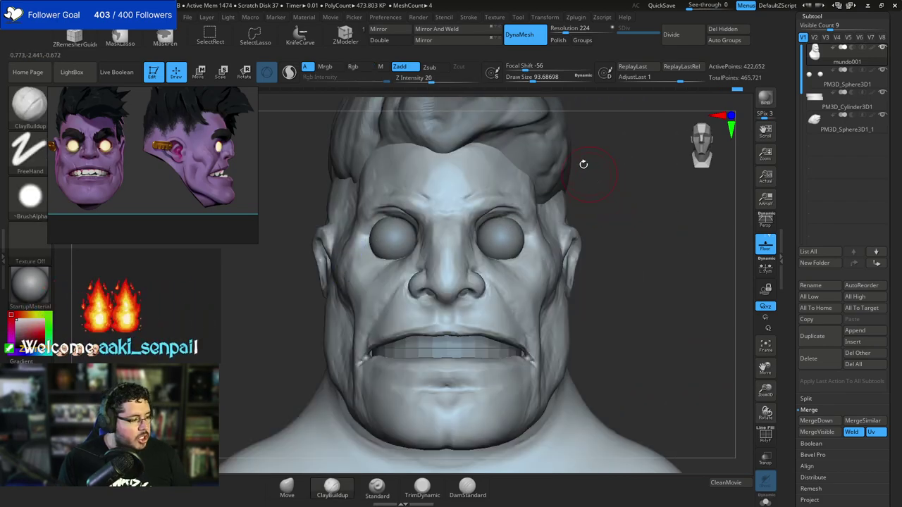
{"action": "right_click_drag", "start_coordinate": [590, 196], "coordinate": [493, 207]}
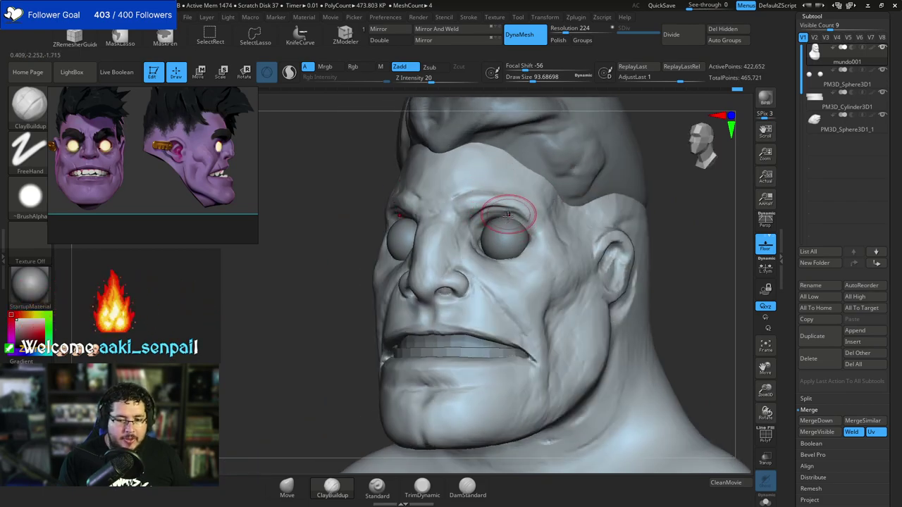
{"action": "left_click_drag", "start_coordinate": [490, 214], "coordinate": [525, 226]}
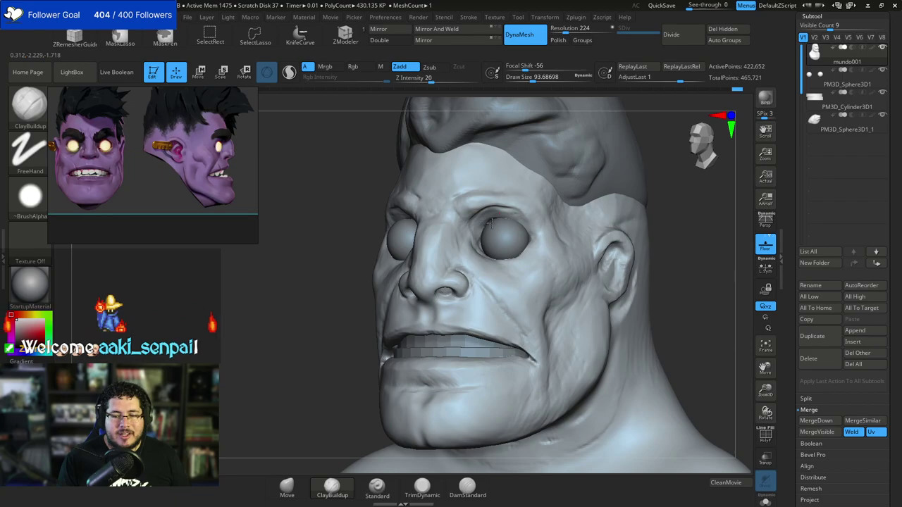
{"action": "mouse_move", "coordinate": [483, 216]}
{"action": "left_mouse_down"}
{"action": "mouse_move", "coordinate": [509, 215]}
{"action": "mouse_move", "coordinate": [494, 216]}
{"action": "left_mouse_up"}
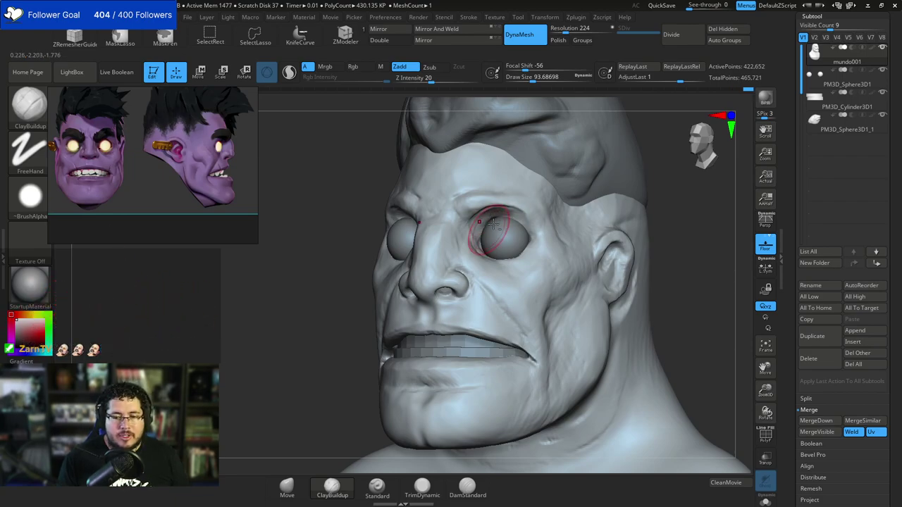
{"action": "key", "text": "ctrl+z"}
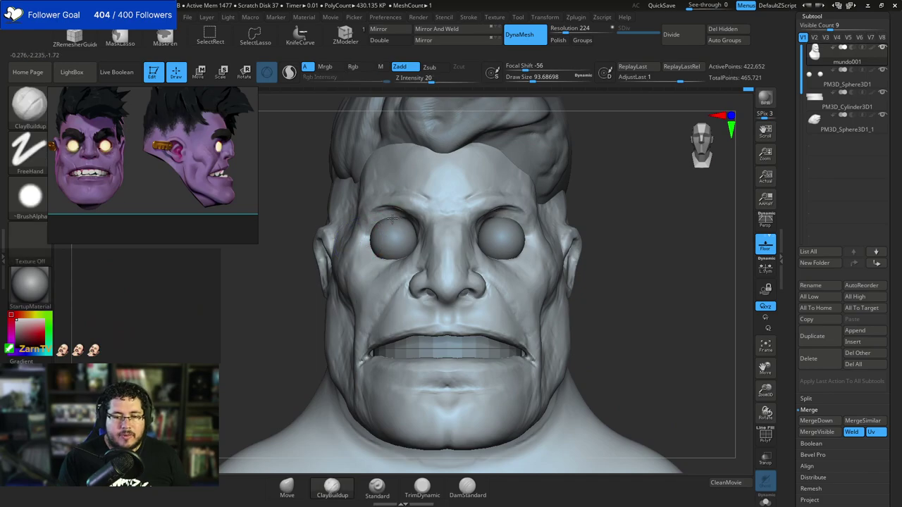
Undo the last stroke, then rebuild and smooth the inner eye corners with ClayBuildup at a draw size of about 80.
{"action": "right_click_drag", "start_coordinate": [386, 235], "coordinate": [317, 258]}
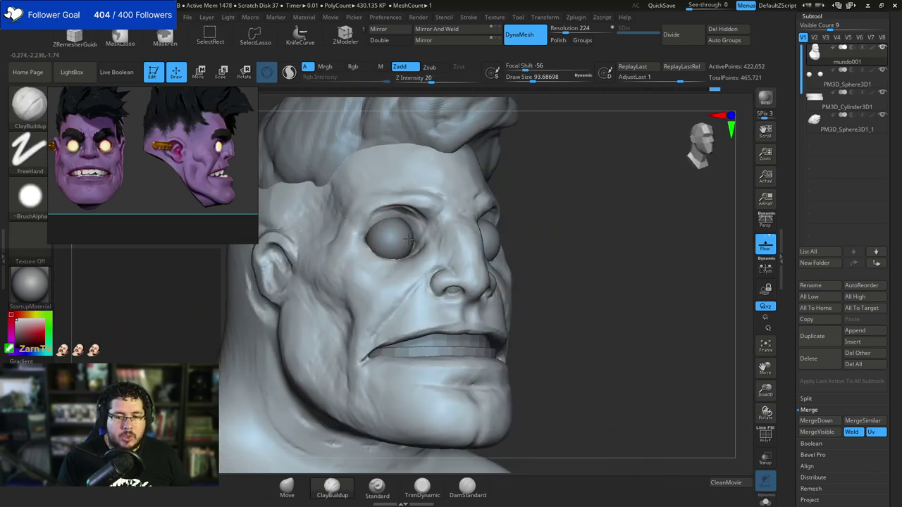
{"action": "key", "text": "ctrl+z"}
{"action": "key", "text": "space"}
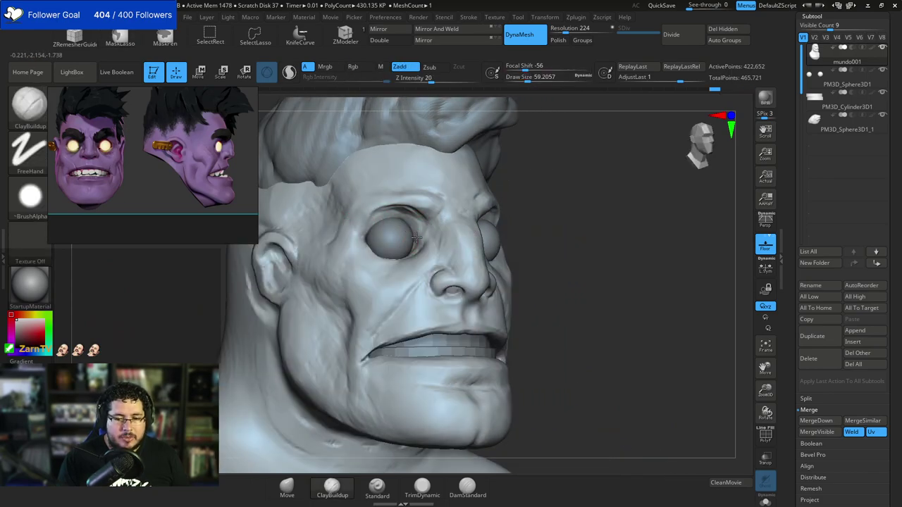
{"action": "key", "text": "space"}
{"action": "left_click_drag", "start_coordinate": [418, 233], "coordinate": [415, 233]}
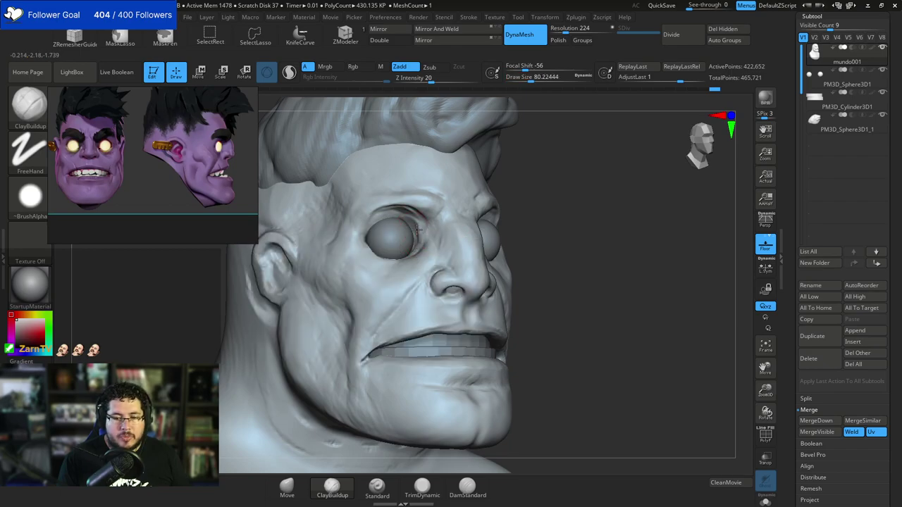
{"action": "left_click_drag", "start_coordinate": [599, 212], "coordinate": [518, 208]}
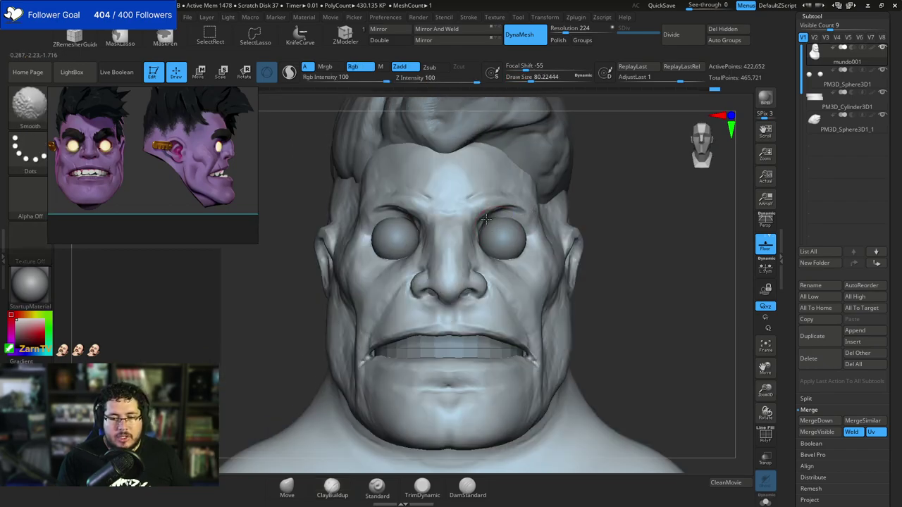
{"action": "left_click_drag", "start_coordinate": [594, 191], "coordinate": [518, 203]}
{"action": "left_click_drag", "start_coordinate": [475, 225], "coordinate": [464, 227], "text": "shift"}
{"action": "left_click_drag", "start_coordinate": [318, 277], "coordinate": [405, 272]}
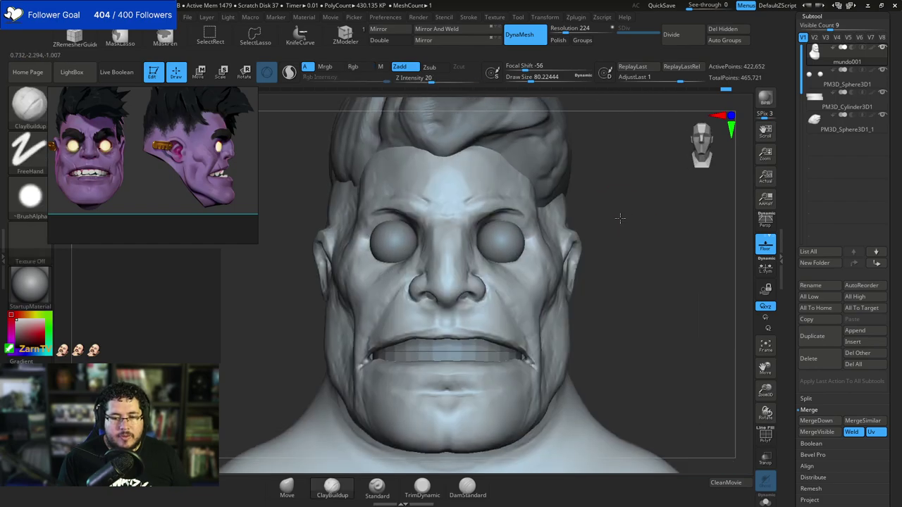
Carve the crease between the inner eye corner and the nose bridge with DamStandard at a draw size of about 46.
{"action": "left_click_drag", "start_coordinate": [620, 218], "coordinate": [612, 194]}
{"action": "left_click_drag", "start_coordinate": [601, 229], "coordinate": [560, 205]}
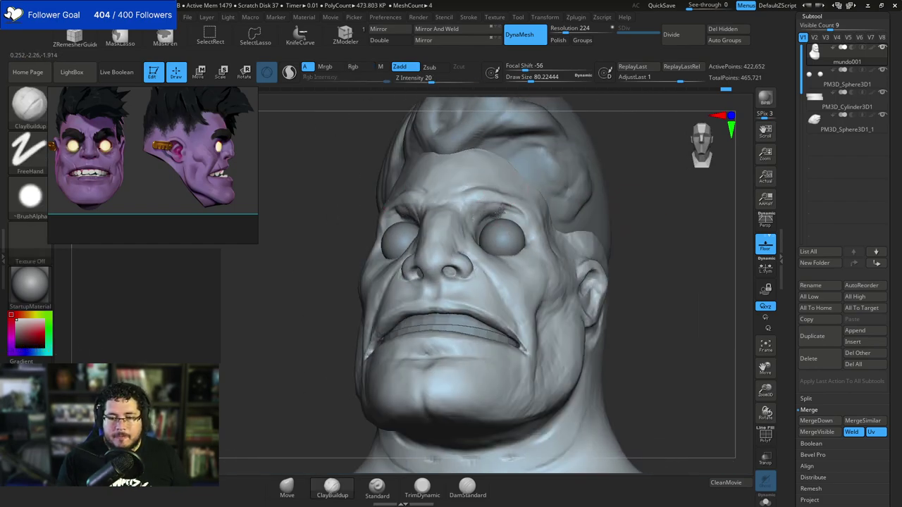
{"action": "right_click_drag", "start_coordinate": [616, 172], "coordinate": [499, 171]}
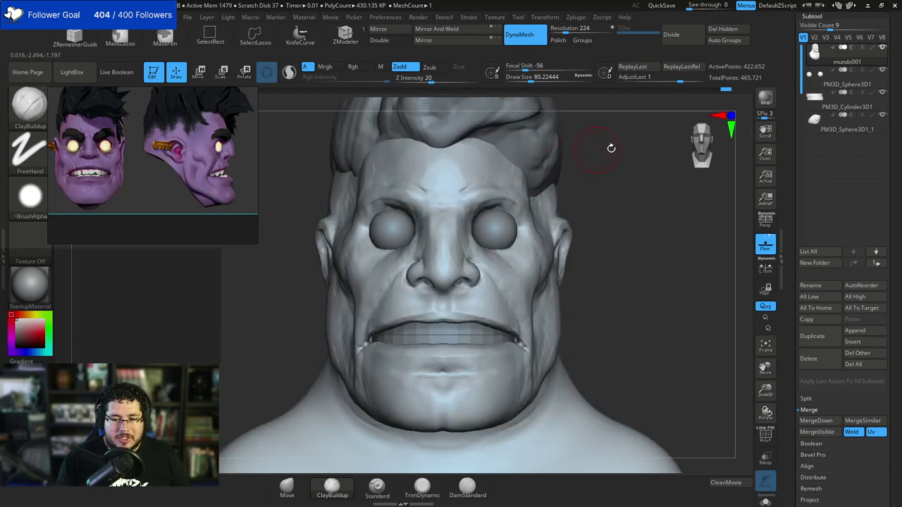
{"action": "right_click_drag", "start_coordinate": [611, 148], "coordinate": [433, 188]}
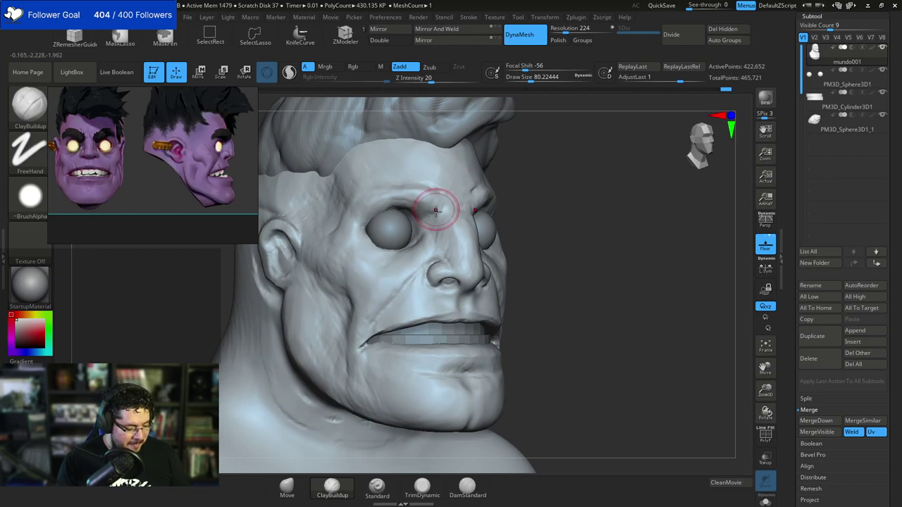
{"action": "key", "text": "b"}
{"action": "key", "text": "d"}
{"action": "key", "text": "s"}
{"action": "key", "text": "space"}
{"action": "left_click_drag", "start_coordinate": [439, 211], "coordinate": [426, 218]}
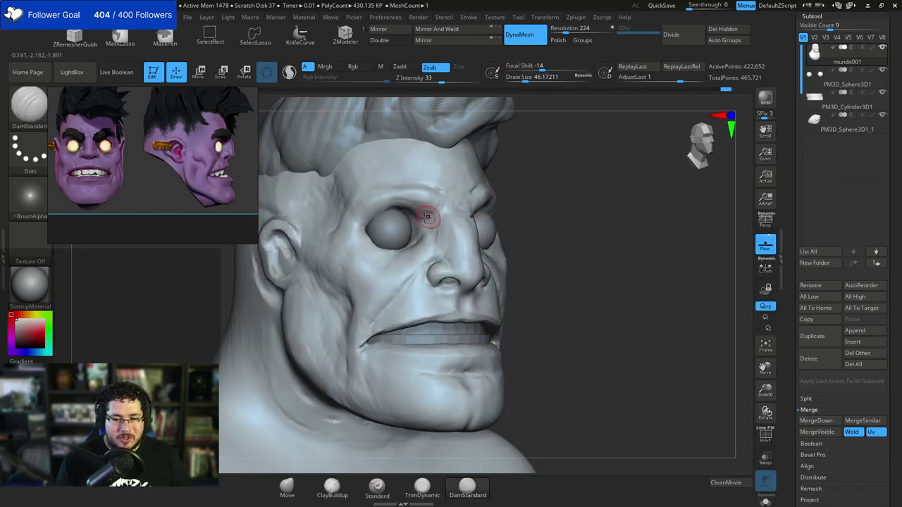
{"action": "mouse_move", "coordinate": [444, 191]}
{"action": "right_mouse_down"}
{"action": "mouse_move", "coordinate": [484, 185]}
{"action": "mouse_move", "coordinate": [482, 212]}
{"action": "mouse_move", "coordinate": [437, 207]}
{"action": "mouse_move", "coordinate": [595, 186]}
{"action": "mouse_move", "coordinate": [587, 213]}
{"action": "right_mouse_up"}
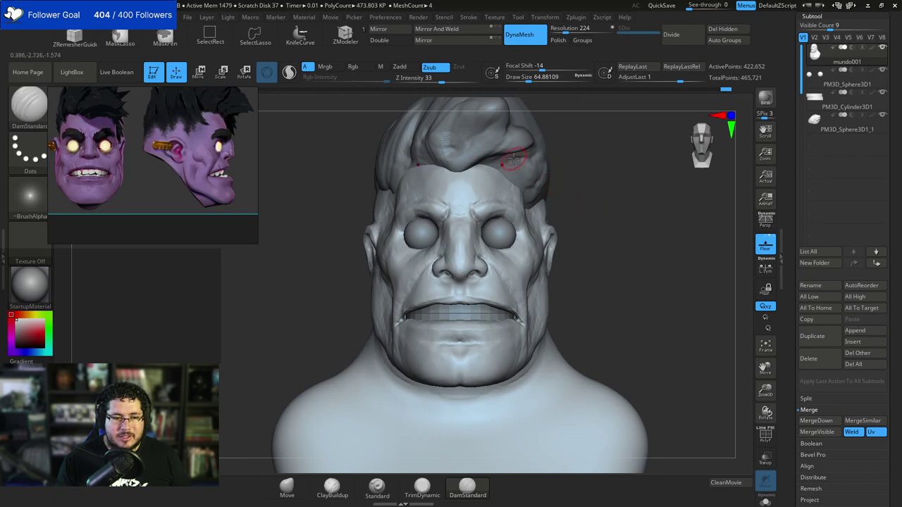
Append a Sphere3D subtool, select it and move it up from the chest to the head.
{"action": "left_click", "coordinate": [855, 330]}
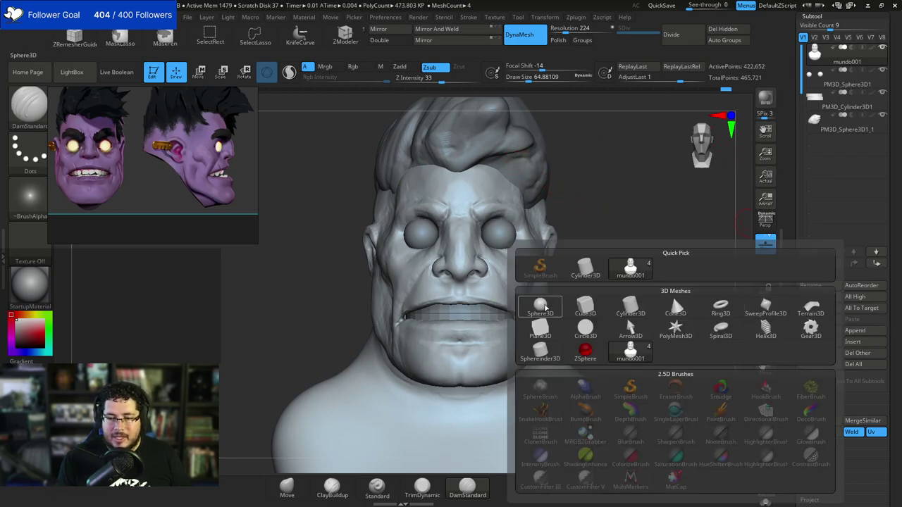
{"action": "left_click", "coordinate": [672, 294]}
{"action": "left_click", "coordinate": [474, 424], "text": "alt"}
{"action": "right_click_drag", "start_coordinate": [644, 272], "coordinate": [568, 260]}
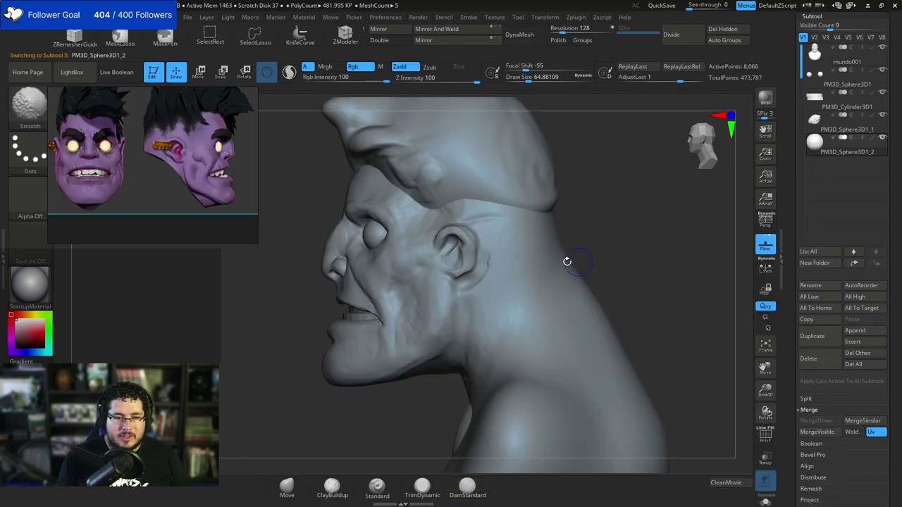
{"action": "key", "text": "w"}
{"action": "left_click_drag", "start_coordinate": [500, 462], "coordinate": [340, 462]}
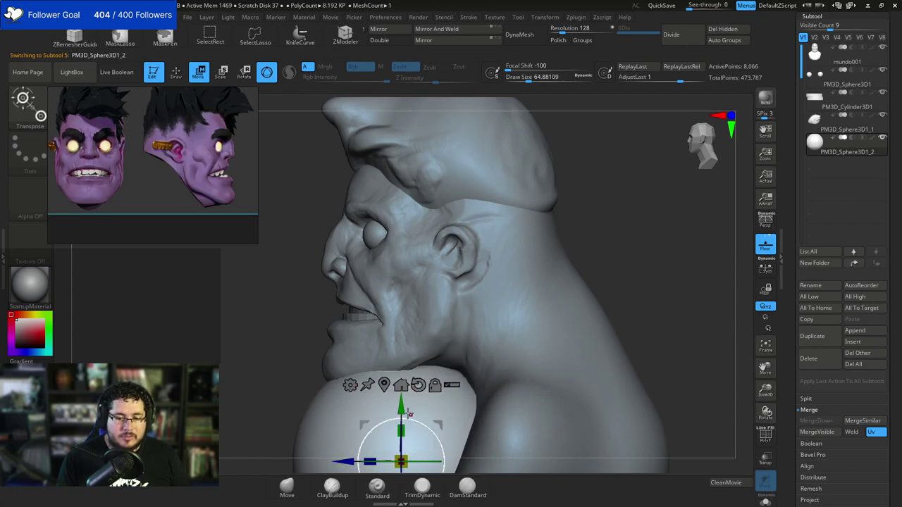
{"action": "left_click_drag", "start_coordinate": [401, 406], "coordinate": [400, 196]}
{"action": "right_click_drag", "start_coordinate": [247, 310], "coordinate": [491, 234]}
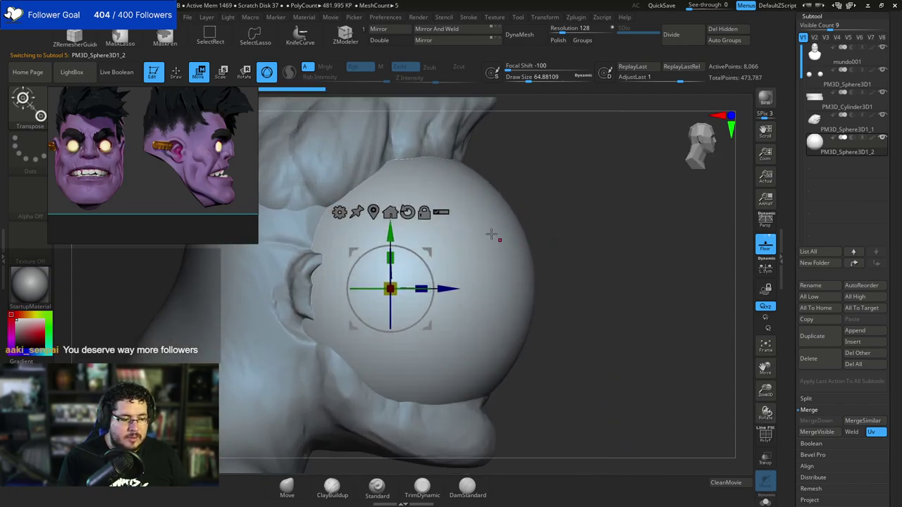
Shrink the new sphere and position it in front of the brow, centred above the nose.
{"action": "left_click_drag", "start_coordinate": [464, 287], "coordinate": [508, 287]}
{"action": "left_click_drag", "start_coordinate": [434, 289], "coordinate": [344, 290]}
{"action": "left_click_drag", "start_coordinate": [431, 235], "coordinate": [432, 194]}
{"action": "left_click_drag", "start_coordinate": [491, 247], "coordinate": [512, 248]}
{"action": "left_click_drag", "start_coordinate": [454, 247], "coordinate": [397, 252]}
{"action": "left_click_drag", "start_coordinate": [511, 247], "coordinate": [521, 247]}
{"action": "right_click_drag", "start_coordinate": [589, 211], "coordinate": [419, 263]}
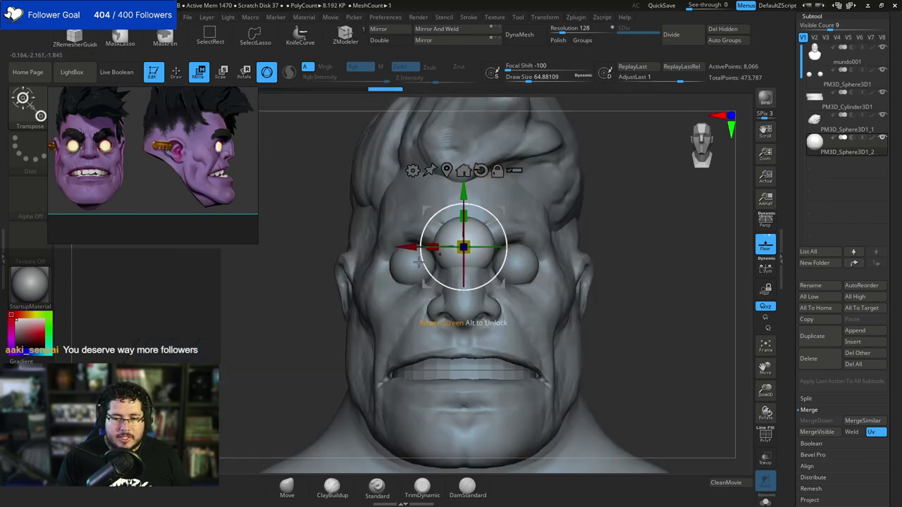
Move the small sphere sideways and up so it sits above the character's left eye.
{"action": "left_click_drag", "start_coordinate": [409, 248], "coordinate": [465, 258]}
{"action": "key", "text": "q"}
{"action": "key", "text": "w"}
{"action": "left_click_drag", "start_coordinate": [504, 193], "coordinate": [504, 182]}
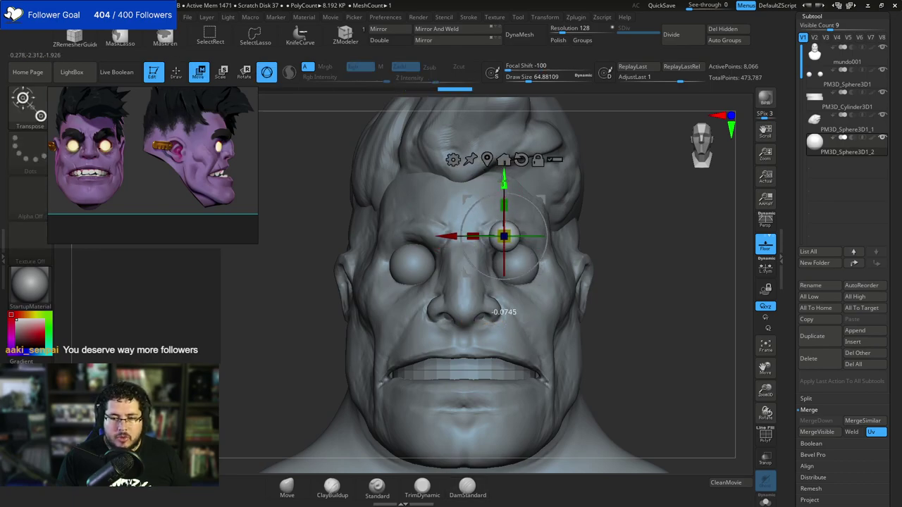
{"action": "left_click_drag", "start_coordinate": [504, 236], "coordinate": [504, 228]}
{"action": "mouse_move", "coordinate": [513, 233]}
{"action": "right_mouse_down"}
{"action": "mouse_move", "coordinate": [463, 239]}
{"action": "mouse_move", "coordinate": [425, 278]}
{"action": "mouse_move", "coordinate": [449, 264]}
{"action": "right_mouse_up"}
Stretch the sphere outward along the brow into an eyebrow form with the Move brush at a draw size of about 167.
{"action": "key", "text": "q"}
{"action": "key", "text": "b"}
{"action": "key", "text": "m"}
{"action": "key", "text": "v"}
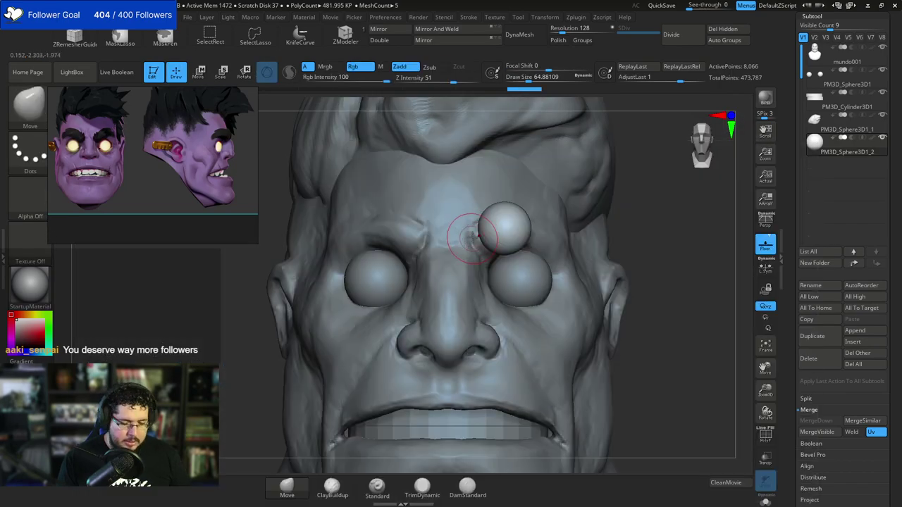
{"action": "key", "text": "s"}
{"action": "left_click_drag", "start_coordinate": [468, 238], "coordinate": [490, 236]}
{"action": "right_click_drag", "start_coordinate": [626, 198], "coordinate": [530, 223]}
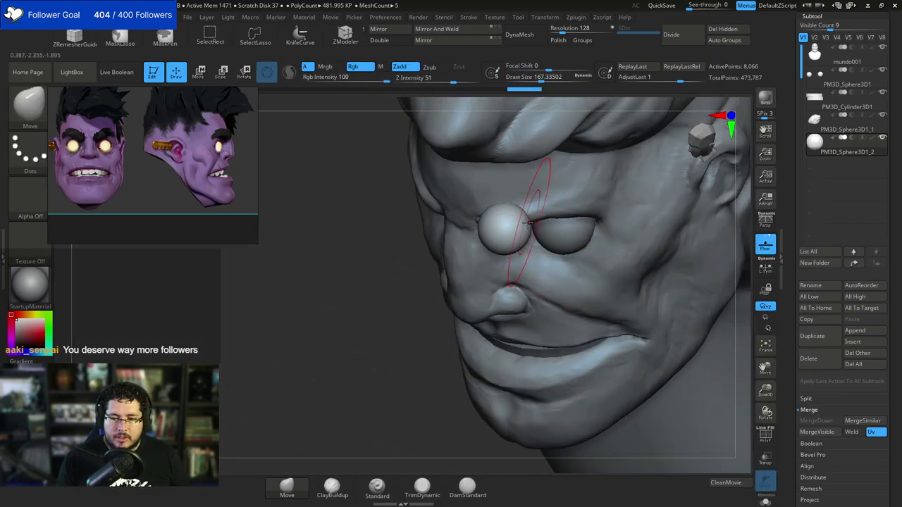
{"action": "left_click_drag", "start_coordinate": [544, 222], "coordinate": [578, 210]}
{"action": "right_click_drag", "start_coordinate": [360, 333], "coordinate": [451, 303]}
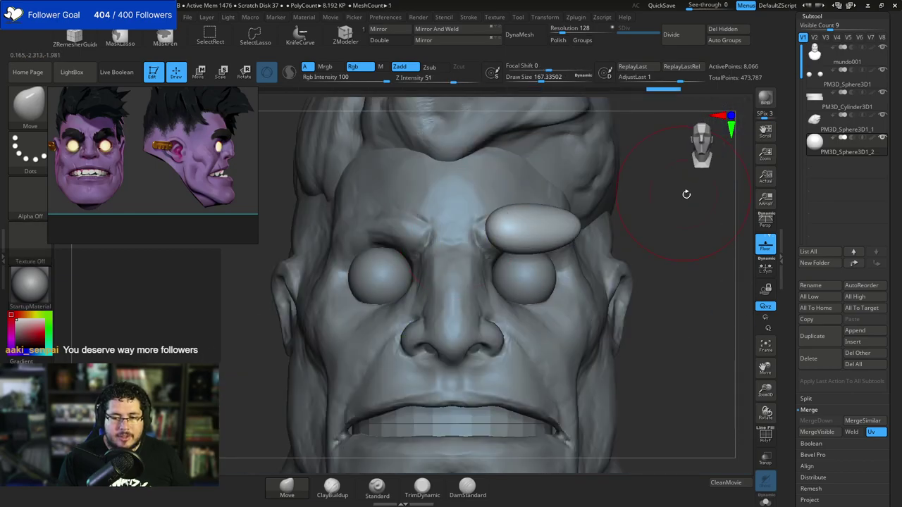
Bend the eyebrow into an arch over the eye with the Move brush at draw sizes of about 223 and 163.
{"action": "right_click_drag", "start_coordinate": [663, 192], "coordinate": [595, 183], "text": "alt"}
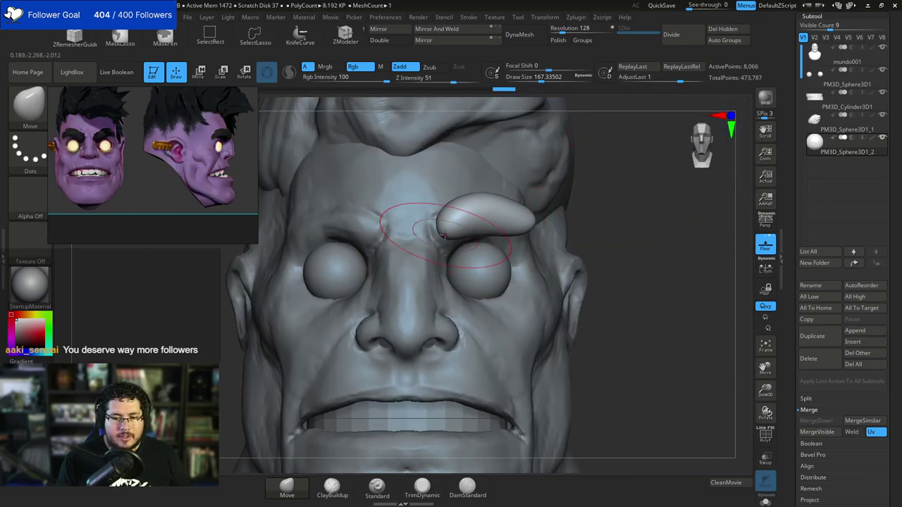
{"action": "key", "text": "space"}
{"action": "left_click_drag", "start_coordinate": [453, 235], "coordinate": [459, 234]}
{"action": "left_click_drag", "start_coordinate": [453, 227], "coordinate": [449, 226]}
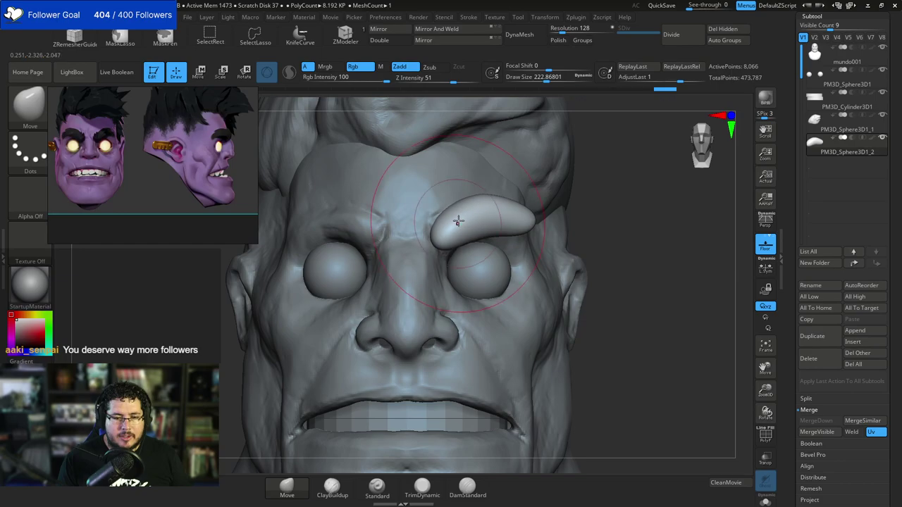
{"action": "mouse_move", "coordinate": [458, 222]}
{"action": "right_mouse_down"}
{"action": "mouse_move", "coordinate": [395, 226]}
{"action": "mouse_move", "coordinate": [460, 269]}
{"action": "right_mouse_up"}
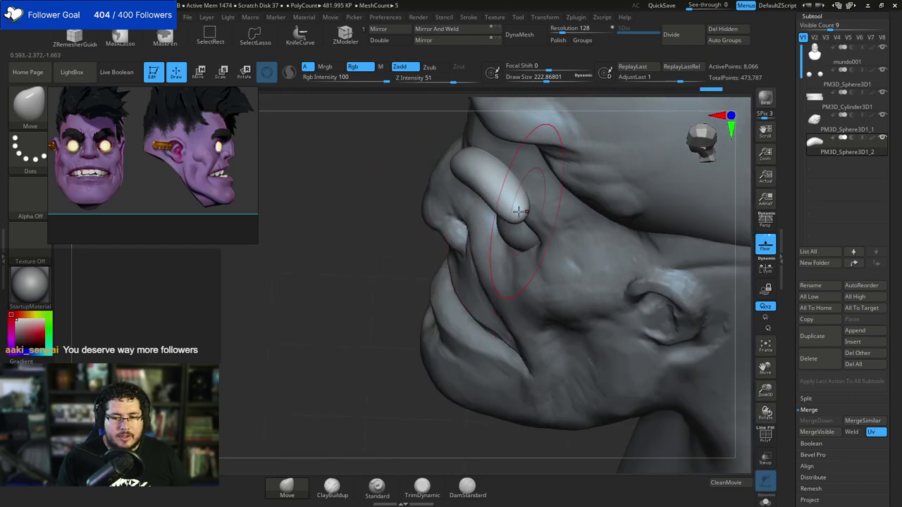
{"action": "right_click_drag", "start_coordinate": [443, 166], "coordinate": [493, 184], "text": "shift"}
{"action": "key", "text": "space"}
{"action": "left_click_drag", "start_coordinate": [457, 221], "coordinate": [451, 221]}
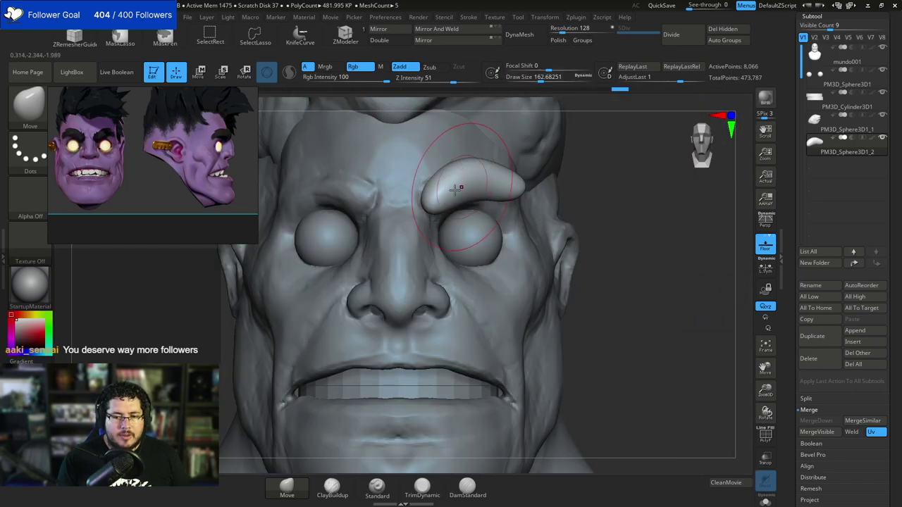
Refine the eyebrow's ends and fit it to the brow with the Move brush, reducing the draw size to about 124.
{"action": "right_click_drag", "start_coordinate": [539, 194], "coordinate": [591, 201]}
{"action": "key", "text": "space"}
{"action": "left_click_drag", "start_coordinate": [543, 221], "coordinate": [534, 220]}
{"action": "right_click_drag", "start_coordinate": [525, 182], "coordinate": [557, 182]}
{"action": "key", "text": "space"}
{"action": "left_click_drag", "start_coordinate": [504, 183], "coordinate": [515, 182]}
{"action": "left_click_drag", "start_coordinate": [462, 159], "coordinate": [444, 155]}
{"action": "right_click_drag", "start_coordinate": [528, 160], "coordinate": [557, 134], "text": "ctrl"}
{"action": "mouse_move", "coordinate": [585, 177]}
{"action": "right_mouse_down", "text": "shift"}
{"action": "mouse_move", "coordinate": [559, 188]}
{"action": "mouse_move", "coordinate": [572, 216]}
{"action": "mouse_move", "coordinate": [616, 201]}
{"action": "right_mouse_up", "text": "shift"}
{"action": "key", "text": "space"}
{"action": "left_click_drag", "start_coordinate": [615, 198], "coordinate": [608, 198]}
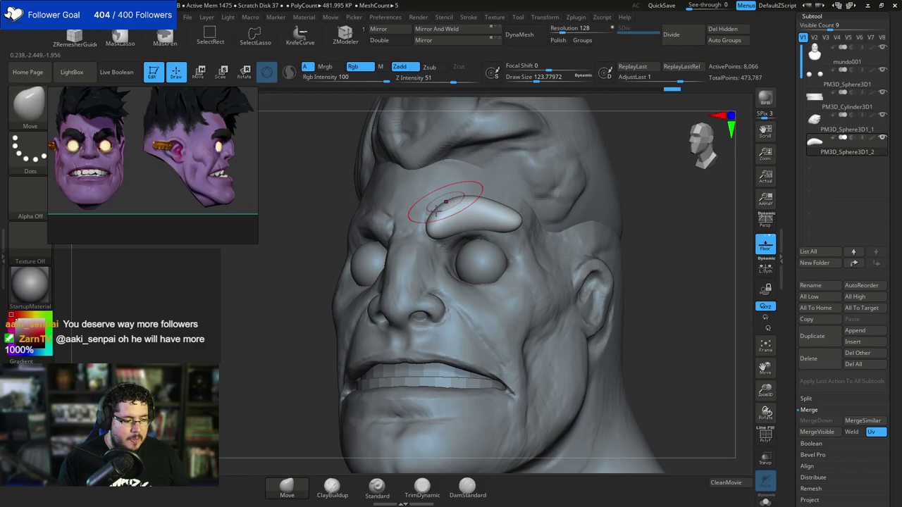
Switch to ClayBuildup at a draw size of about 56, and duplicate the eyebrow onto the other side with Mirror and Mirror And Weld.
{"action": "key", "text": "b"}
{"action": "key", "text": "c"}
{"action": "key", "text": "b"}
{"action": "key", "text": "space"}
{"action": "left_click_drag", "start_coordinate": [456, 226], "coordinate": [438, 225]}
{"action": "right_click_drag", "start_coordinate": [437, 219], "coordinate": [442, 216]}
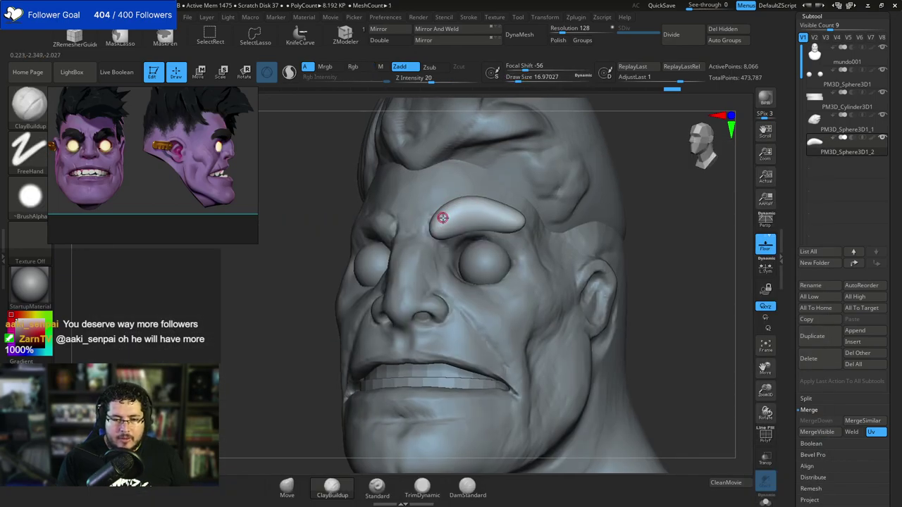
{"action": "right_click_drag", "start_coordinate": [336, 278], "coordinate": [416, 254]}
{"action": "key", "text": "space"}
{"action": "left_click_drag", "start_coordinate": [419, 222], "coordinate": [427, 222]}
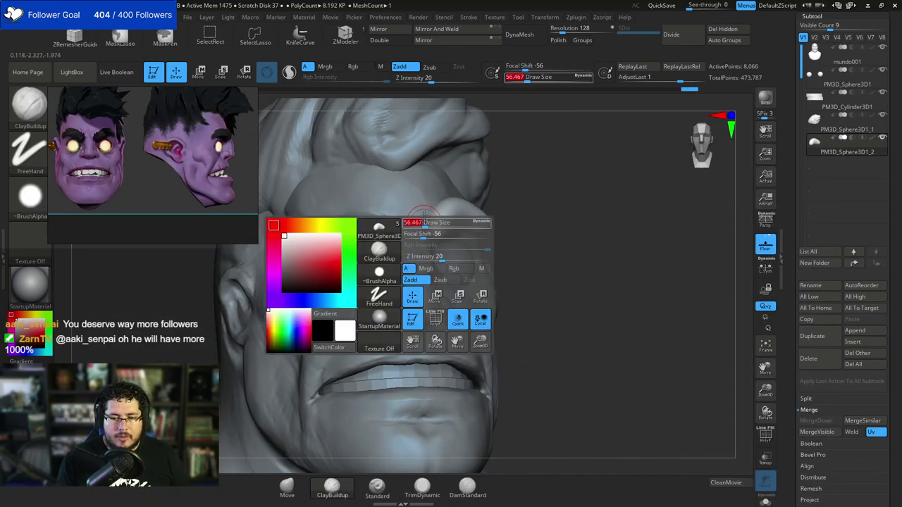
{"action": "left_click", "coordinate": [449, 41]}
{"action": "left_click", "coordinate": [437, 29]}
Sculpt hair strands across both eyebrows with symmetrical ClayBuildup strokes at a draw size of about 44.
{"action": "right_click_drag", "start_coordinate": [503, 195], "coordinate": [449, 210]}
{"action": "key", "text": "b"}
{"action": "key", "text": "c"}
{"action": "key", "text": "b"}
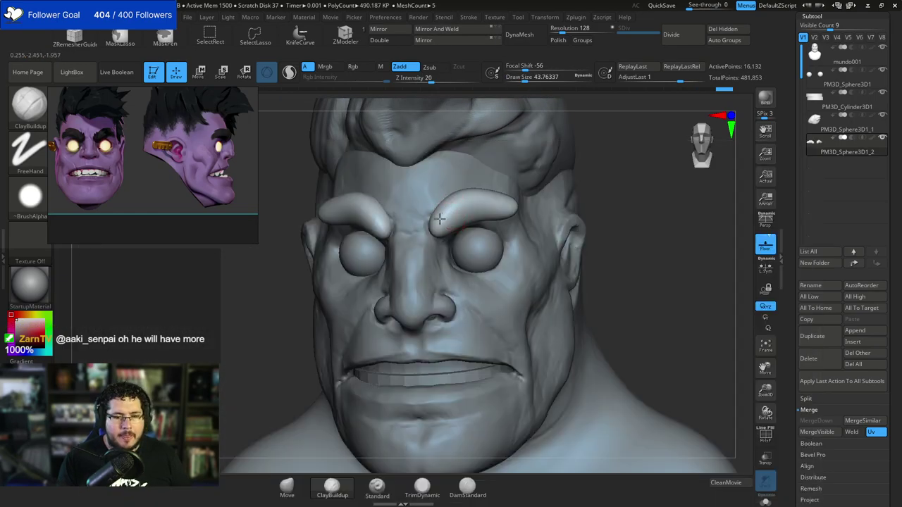
{"action": "key", "text": "ctrl+z"}
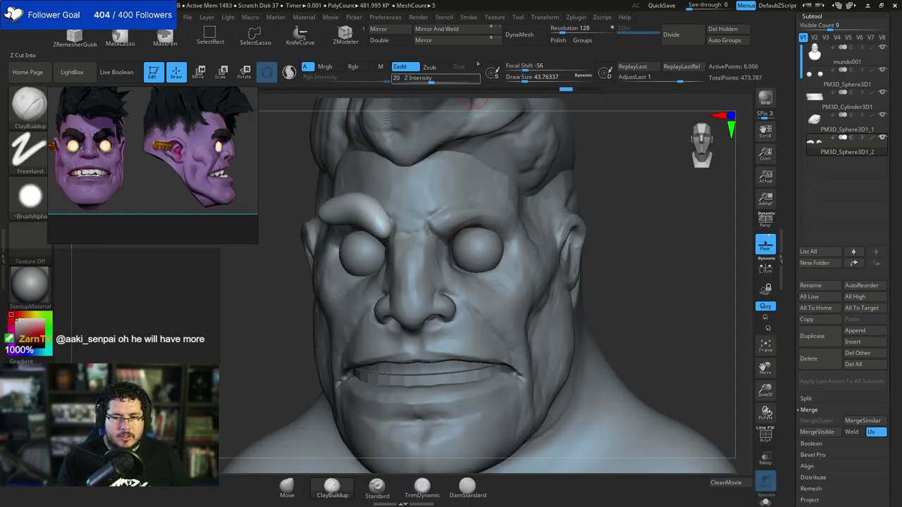
{"action": "left_click", "coordinate": [464, 17]}
{"action": "key", "text": "ctrl+shift+z"}
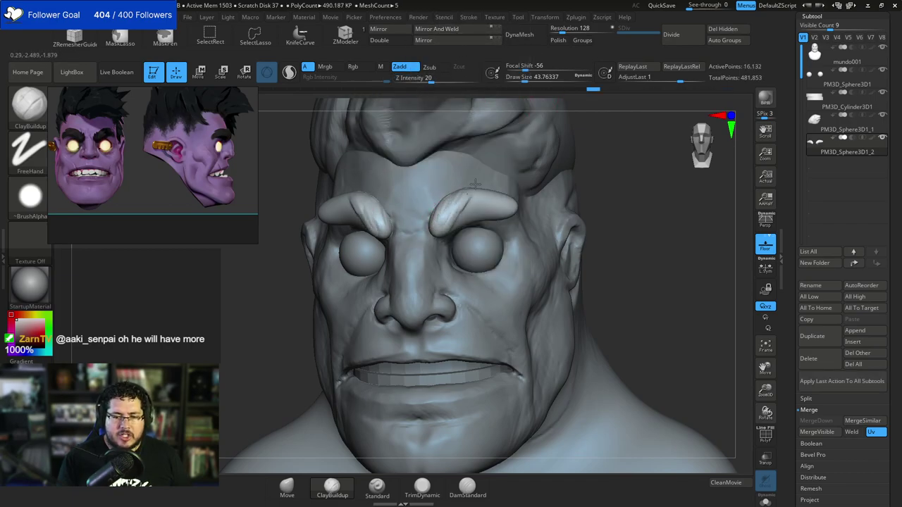
{"action": "left_click_drag", "start_coordinate": [479, 216], "coordinate": [500, 201]}
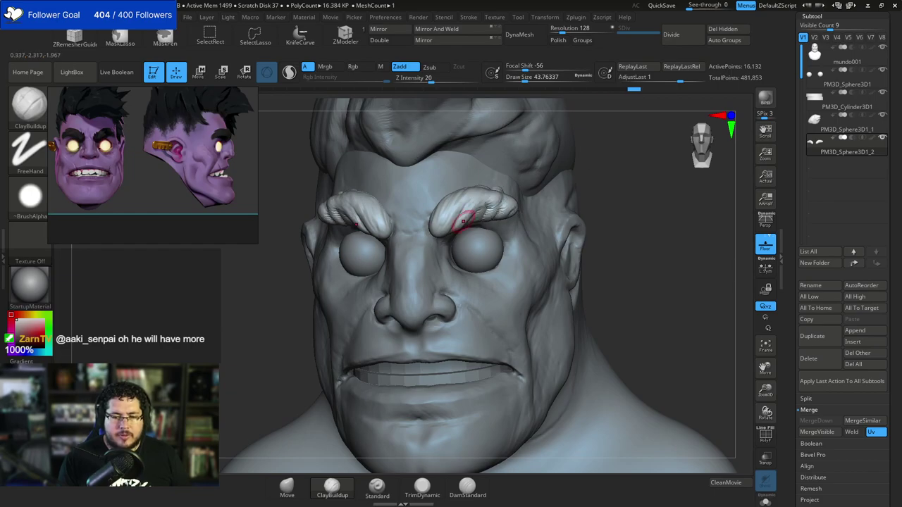
{"action": "left_click_drag", "start_coordinate": [604, 184], "coordinate": [587, 234]}
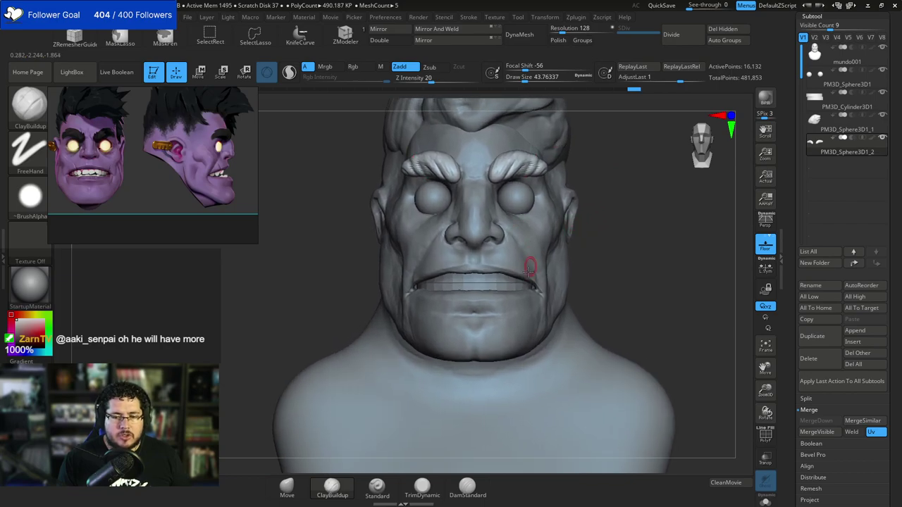
Select the head subtool and save the tool under the new name mundo002.
{"action": "left_click", "coordinate": [537, 243], "text": "alt"}
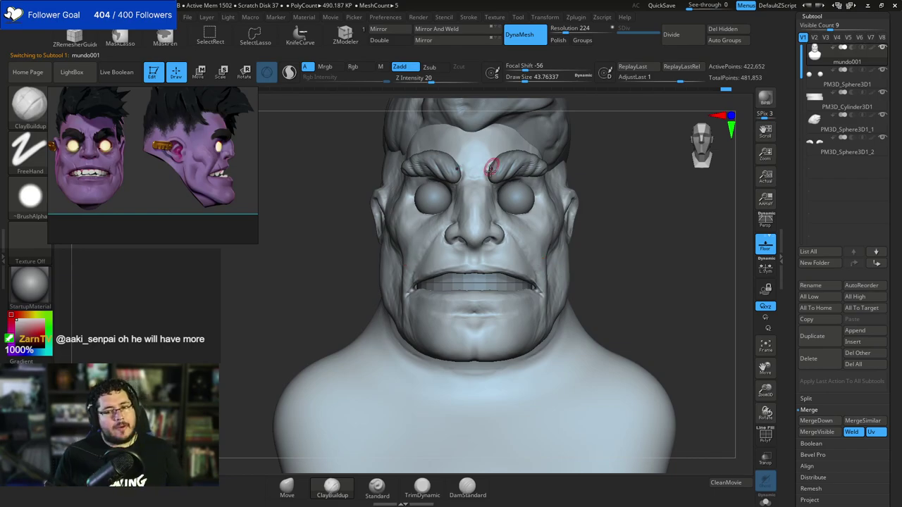
{"action": "left_click_drag", "start_coordinate": [619, 241], "coordinate": [598, 239], "text": "alt"}
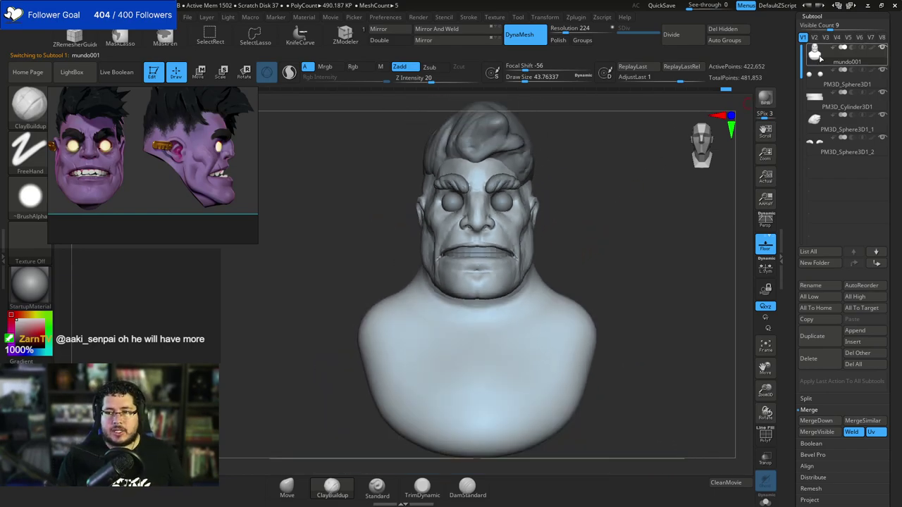
{"action": "scroll", "coordinate": [832, 49], "scroll_direction": "up", "scroll_amount": 3}
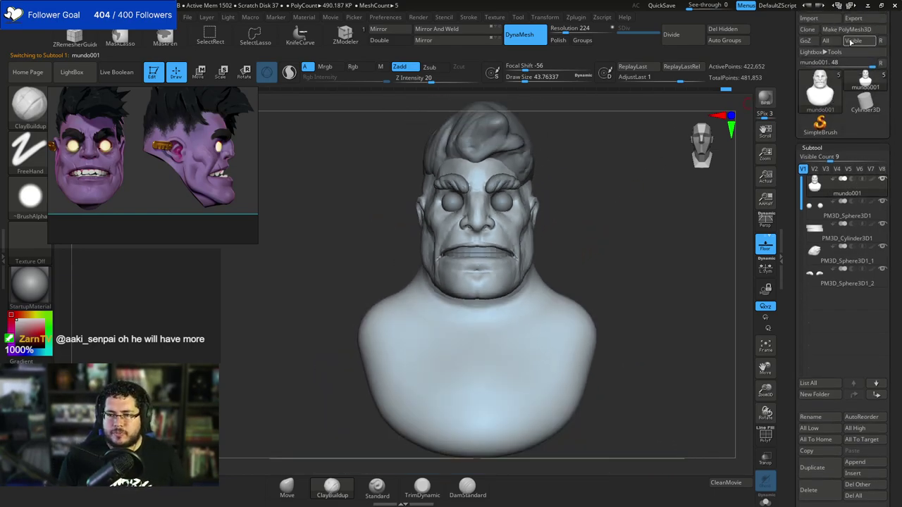
{"action": "scroll", "coordinate": [854, 23], "scroll_direction": "up", "scroll_amount": 2}
{"action": "left_click", "coordinate": [857, 32]}
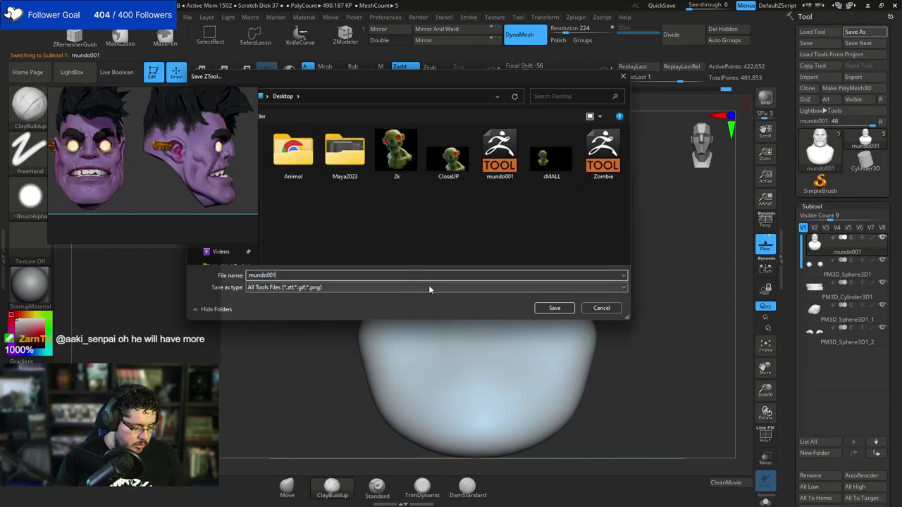
{"action": "key", "text": "BackSpace"}
{"action": "type", "text": "2"}
{"action": "key", "text": "Return"}
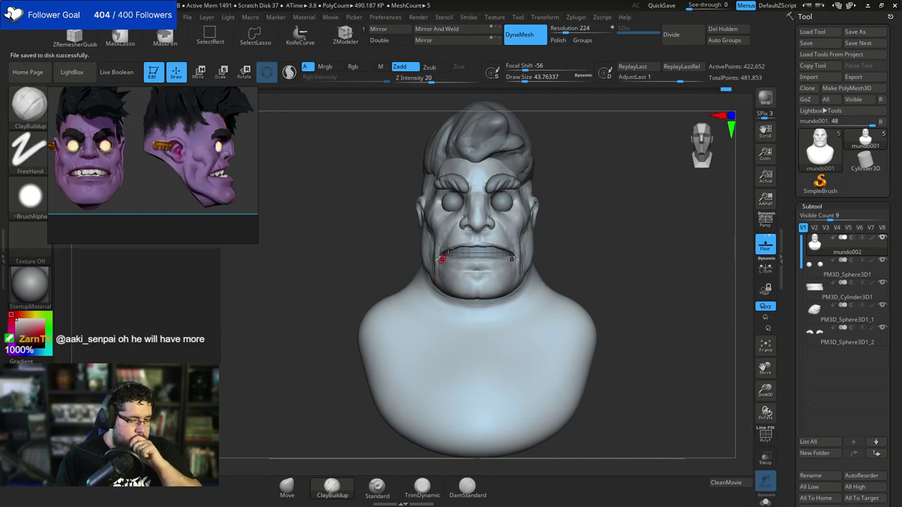
Load the earlier mundo001 tool to compare its head with the current sculpt, and switch back to mundo002.
{"action": "left_click", "coordinate": [811, 32]}
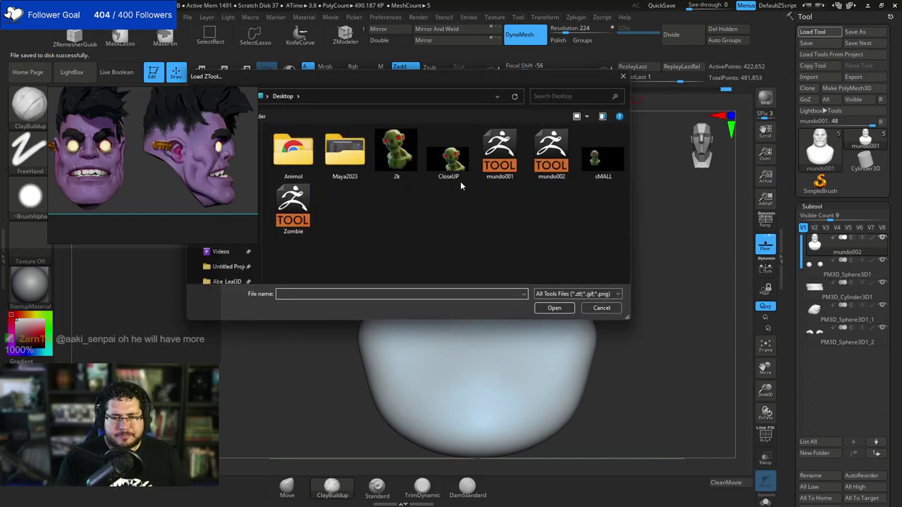
{"action": "left_click", "coordinate": [499, 156]}
{"action": "double_click", "coordinate": [499, 156]}
{"action": "left_click_drag", "start_coordinate": [610, 235], "coordinate": [570, 256], "text": "alt"}
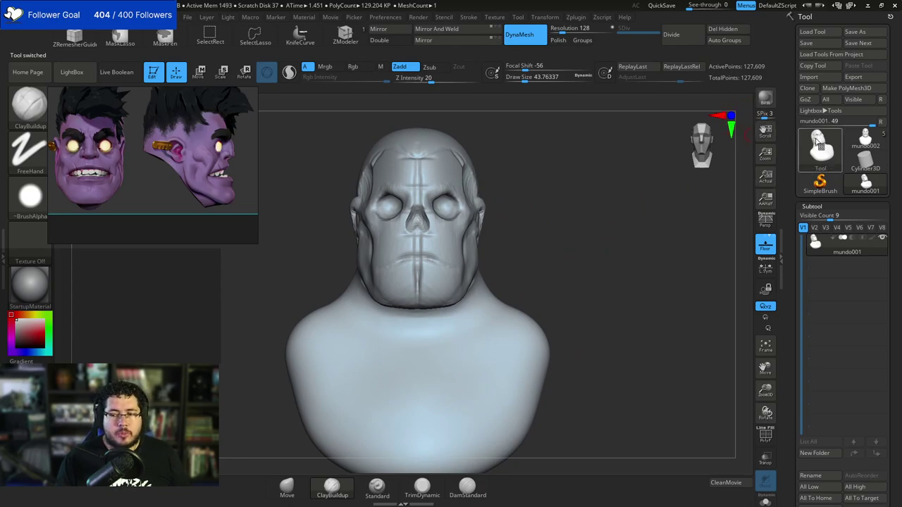
{"action": "left_click", "coordinate": [864, 139]}
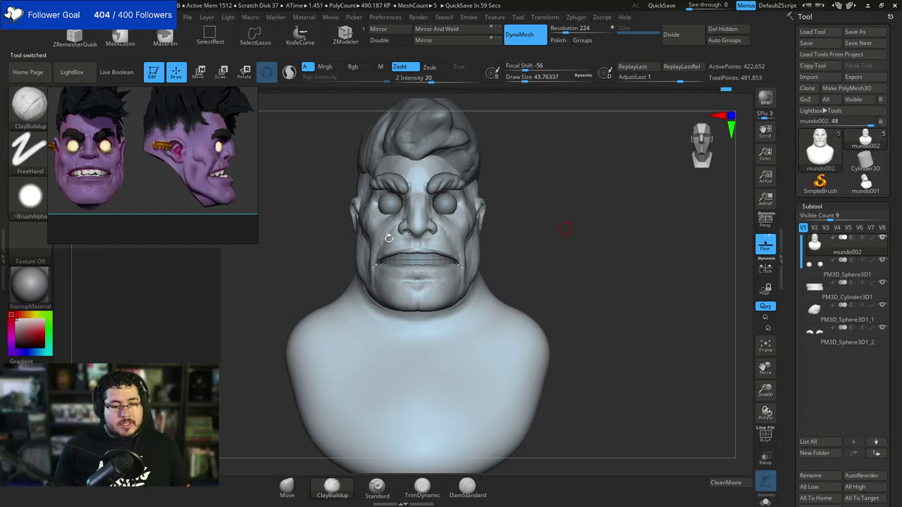
{"action": "left_click_drag", "start_coordinate": [525, 195], "coordinate": [511, 237], "text": "alt"}
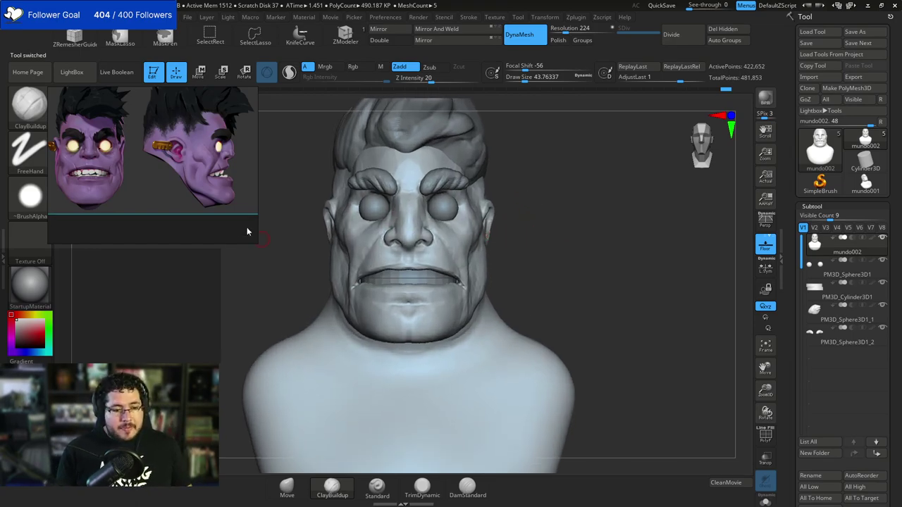
Enlarge the reference window, zoom it in on the front view of the face and reposition it beside the sculpt.
{"action": "scroll", "coordinate": [150, 169], "scroll_direction": "up", "scroll_amount": 3}
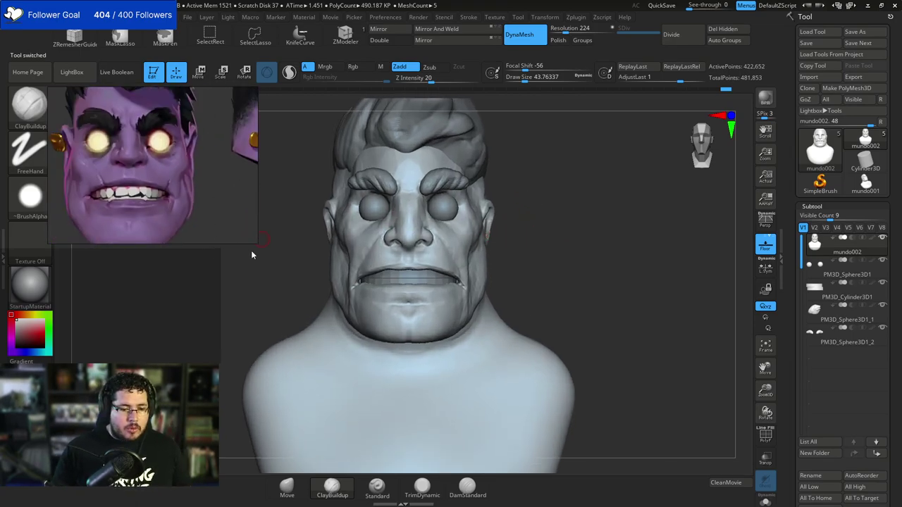
{"action": "left_click_drag", "start_coordinate": [257, 242], "coordinate": [278, 294]}
{"action": "middle_click_drag", "start_coordinate": [216, 214], "coordinate": [233, 245]}
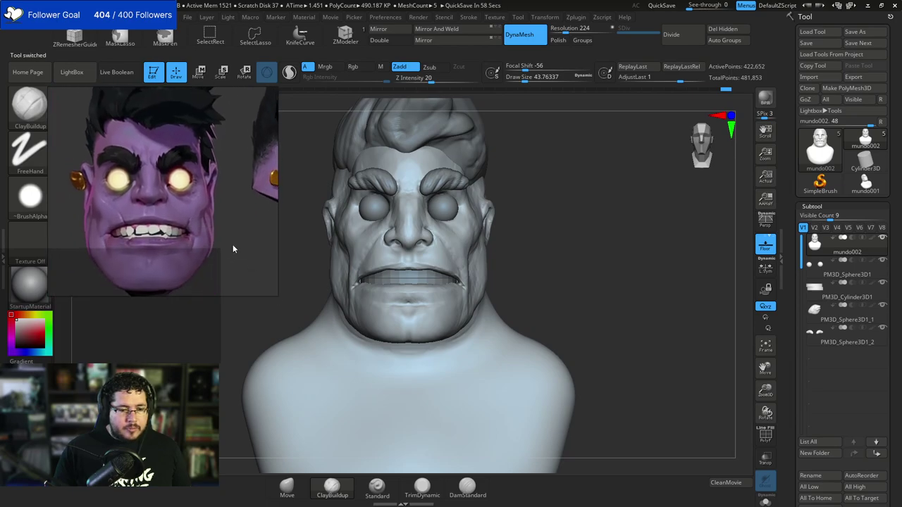
{"action": "right_click_drag", "start_coordinate": [234, 245], "coordinate": [236, 283]}
{"action": "left_click_drag", "start_coordinate": [236, 283], "coordinate": [213, 269]}
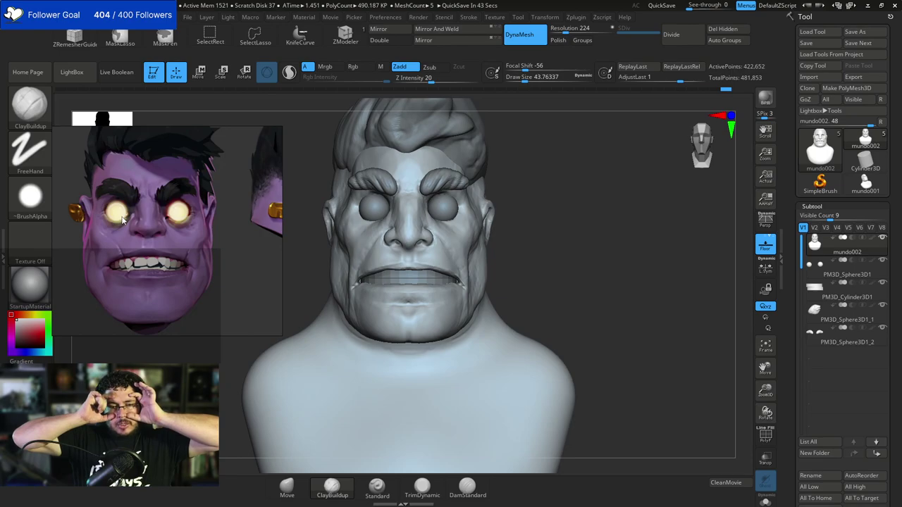
Select the eyeballs and move them slightly forward and down in the sockets with the gizmo.
{"action": "left_click_drag", "start_coordinate": [538, 210], "coordinate": [457, 206]}
{"action": "left_click", "coordinate": [456, 208], "text": "alt"}
{"action": "key", "text": "w"}
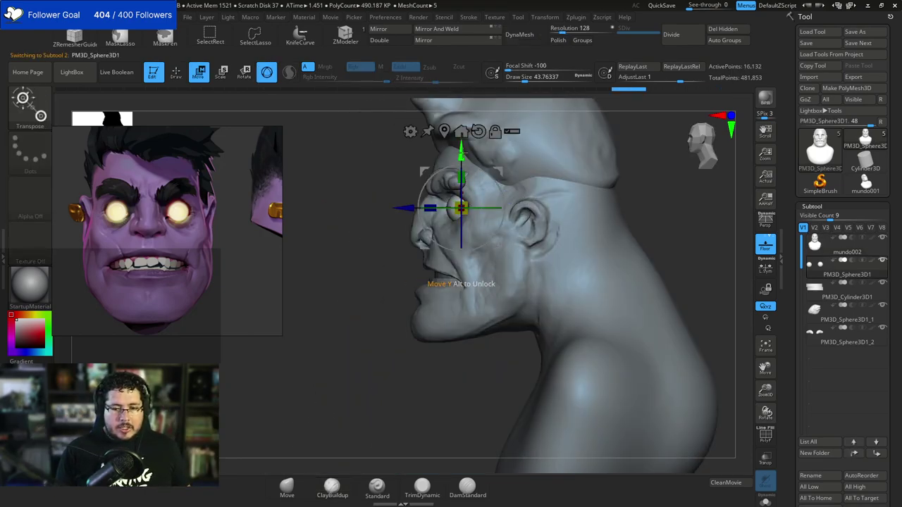
{"action": "left_click_drag", "start_coordinate": [409, 214], "coordinate": [398, 214]}
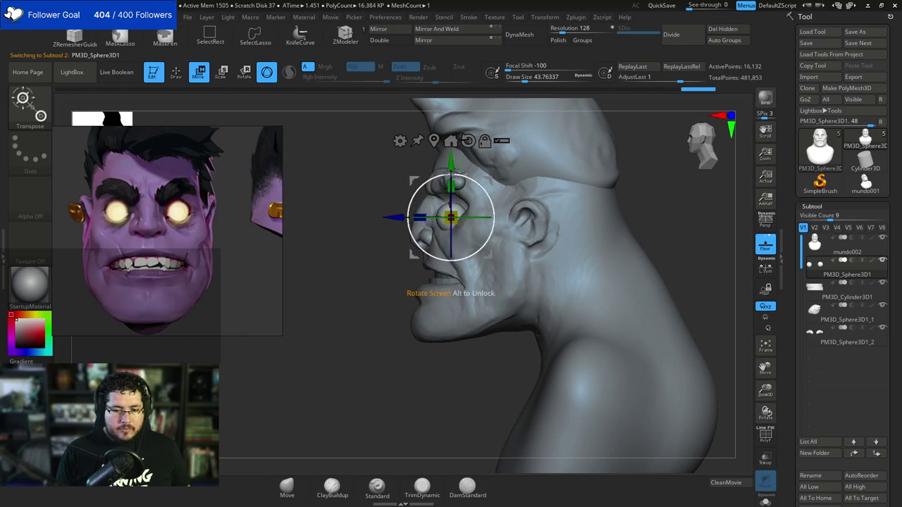
{"action": "left_click_drag", "start_coordinate": [451, 168], "coordinate": [452, 167]}
{"action": "left_click_drag", "start_coordinate": [369, 240], "coordinate": [451, 247]}
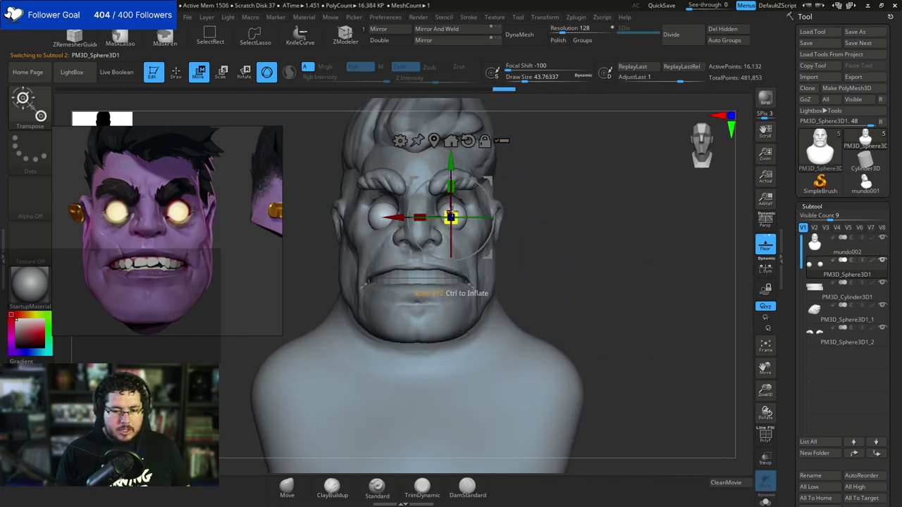
Reshape the head around the eye sockets in side view with the Move brush, reducing the draw size from about 525 to 408.
{"action": "key", "text": "q"}
{"action": "left_click_drag", "start_coordinate": [538, 173], "coordinate": [485, 186]}
{"action": "left_click", "coordinate": [479, 197], "text": "alt"}
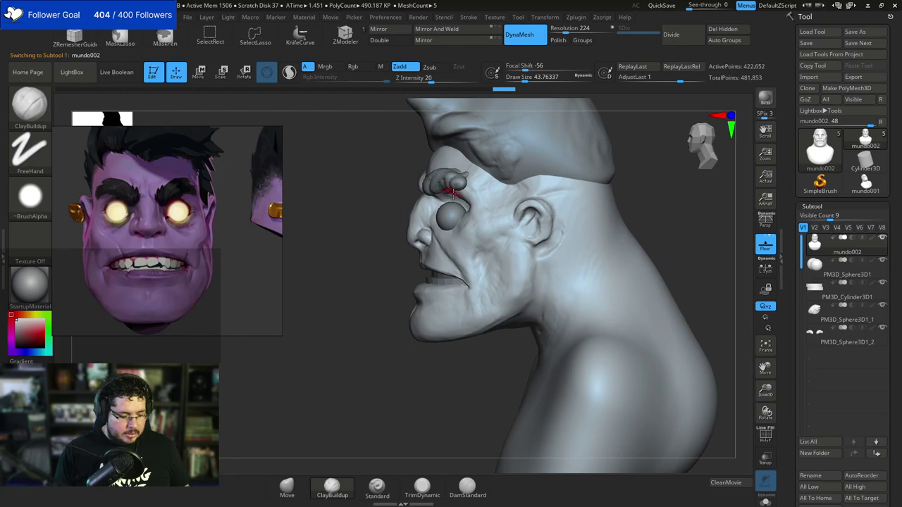
{"action": "key", "text": "b"}
{"action": "key", "text": "m"}
{"action": "key", "text": "v"}
{"action": "key", "text": "space"}
{"action": "left_click_drag", "start_coordinate": [466, 200], "coordinate": [462, 202]}
{"action": "key", "text": "space"}
{"action": "left_click_drag", "start_coordinate": [465, 201], "coordinate": [454, 203]}
{"action": "left_click_drag", "start_coordinate": [372, 233], "coordinate": [411, 268]}
{"action": "key", "text": "space"}
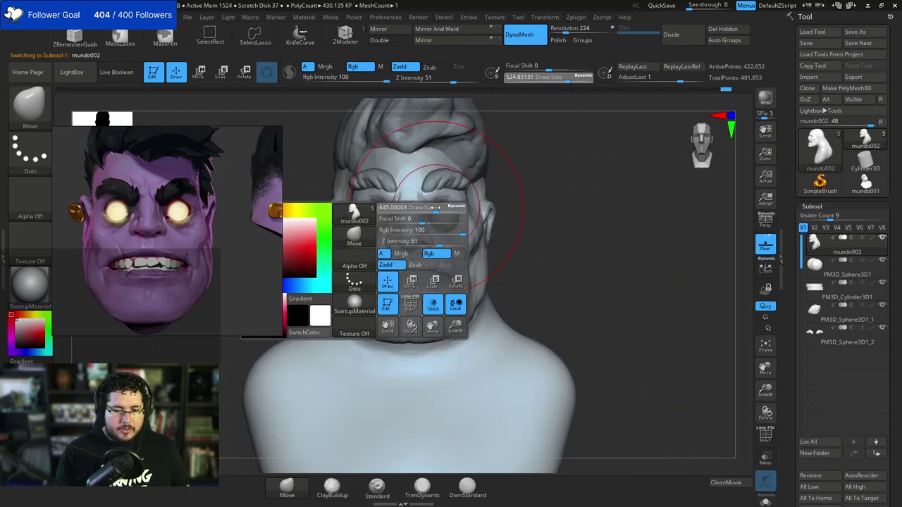
{"action": "key", "text": "space"}
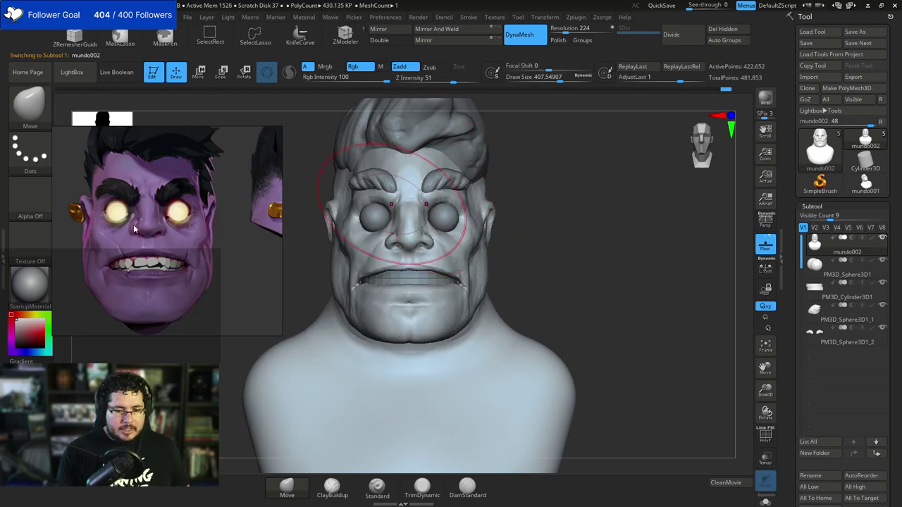
Pull the nostril wing back and slightly down with the Move brush at a draw size of about 94.
{"action": "left_click_drag", "start_coordinate": [555, 191], "coordinate": [557, 233], "text": "alt"}
{"action": "mouse_move", "coordinate": [535, 236]}
{"action": "left_mouse_down"}
{"action": "mouse_move", "coordinate": [576, 242]}
{"action": "mouse_move", "coordinate": [547, 233]}
{"action": "left_mouse_up"}
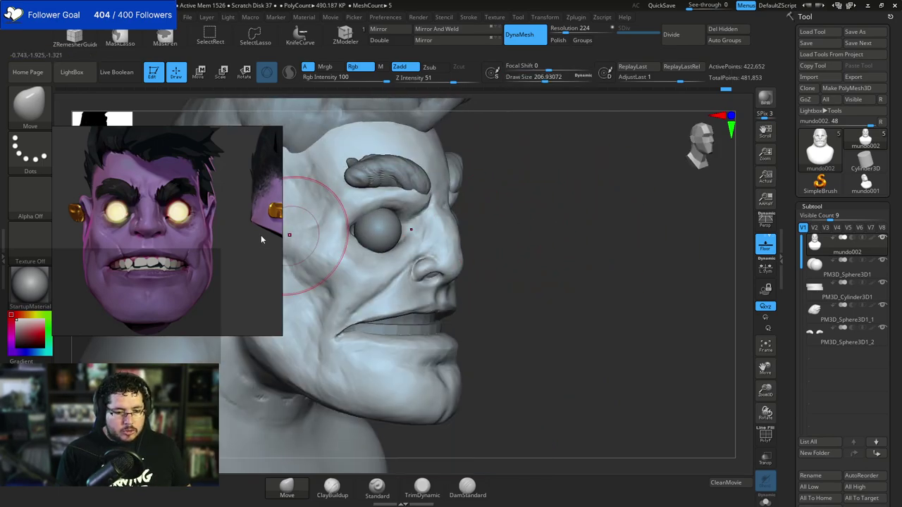
{"action": "key", "text": "b"}
{"action": "key", "text": "c"}
{"action": "key", "text": "b"}
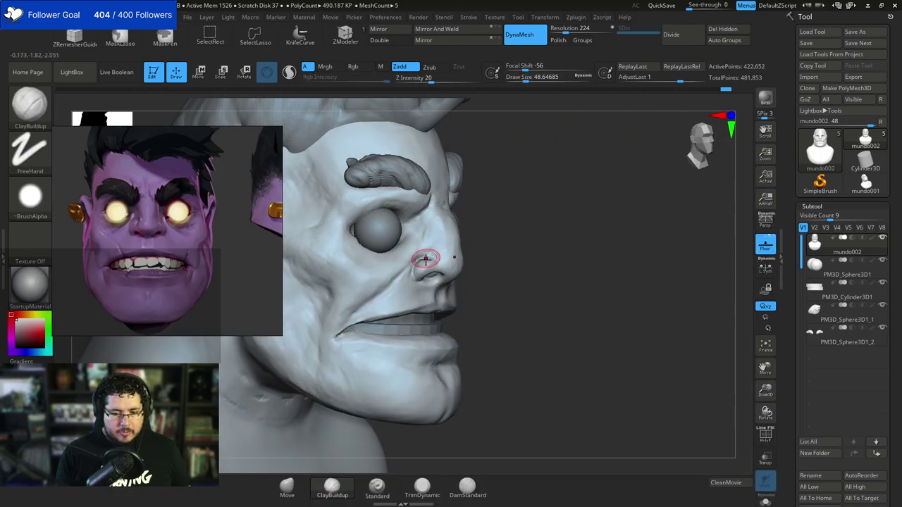
{"action": "key", "text": "b"}
{"action": "key", "text": "m"}
{"action": "key", "text": "v"}
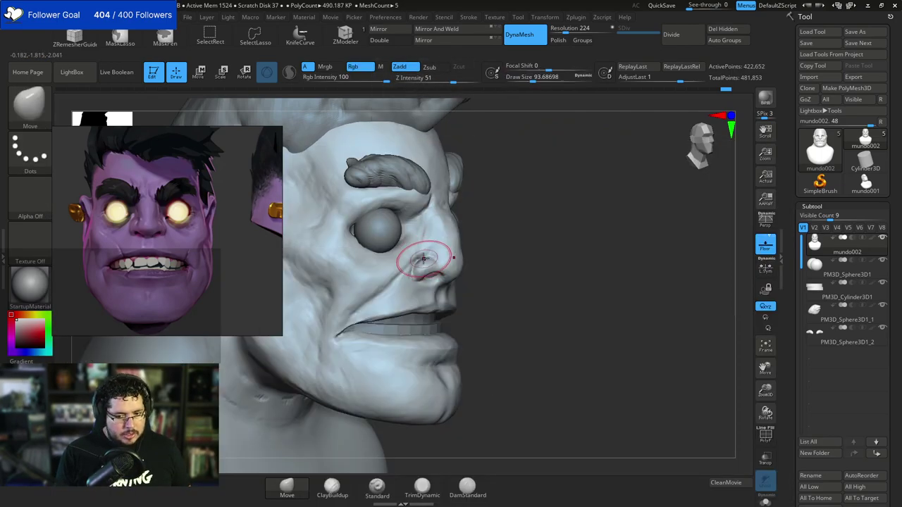
{"action": "left_click_drag", "start_coordinate": [420, 261], "coordinate": [410, 269]}
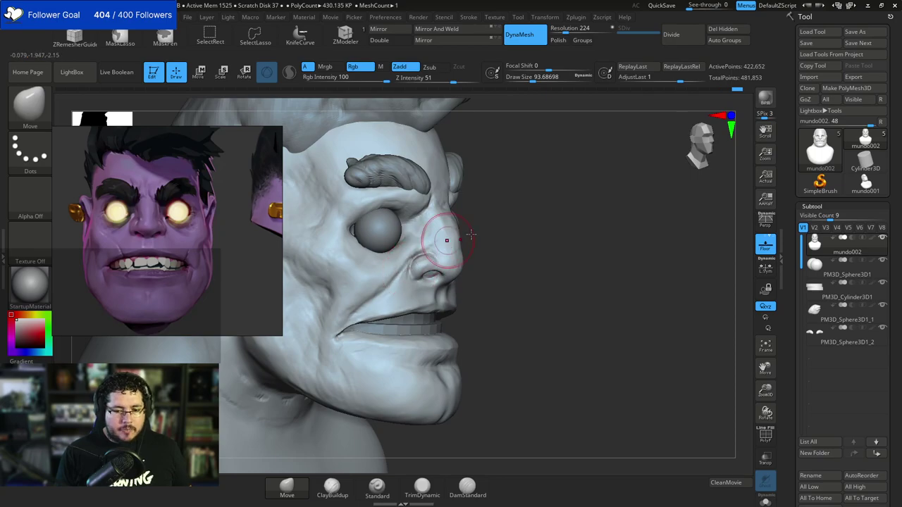
{"action": "left_click_drag", "start_coordinate": [518, 234], "coordinate": [468, 229], "text": "shift"}
{"action": "key", "text": "bracketleft"}
{"action": "left_click_drag", "start_coordinate": [617, 207], "coordinate": [657, 214]}
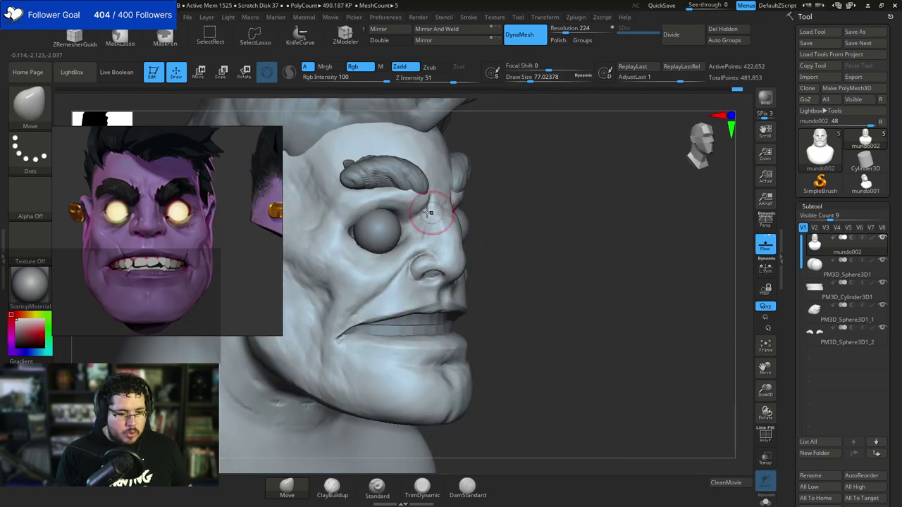
Adjust the nose bridge and inner eye corners from the front with the Move brush at a draw size of about 104.
{"action": "key", "text": "b"}
{"action": "key", "text": "c"}
{"action": "key", "text": "b"}
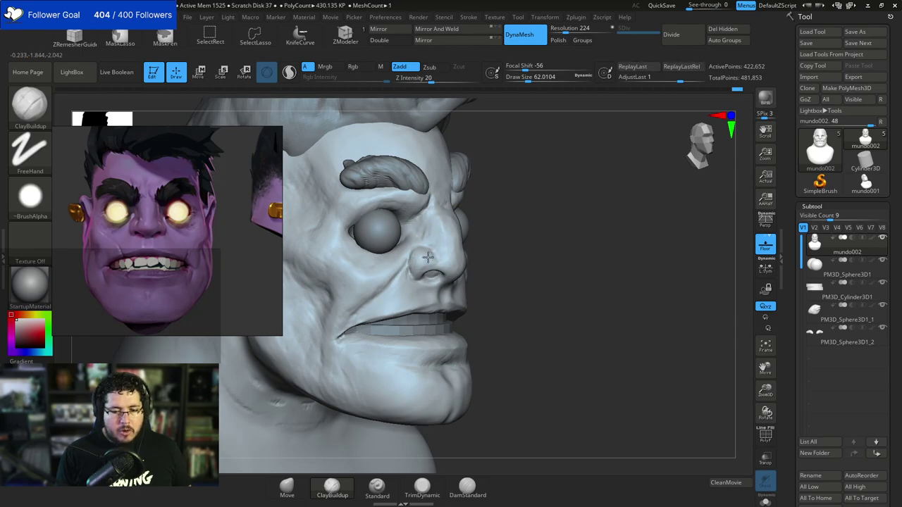
{"action": "right_click_drag", "start_coordinate": [427, 257], "coordinate": [484, 260]}
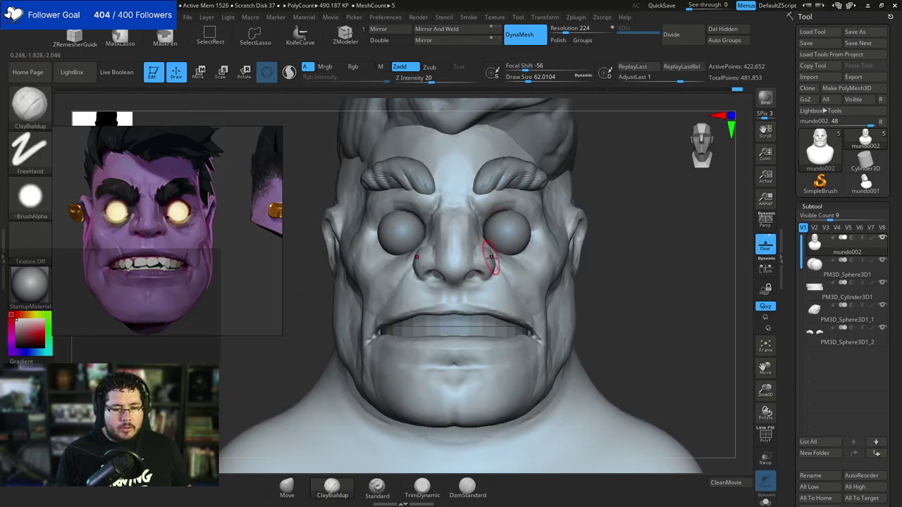
{"action": "key", "text": "b"}
{"action": "key", "text": "m"}
{"action": "key", "text": "v"}
{"action": "key", "text": "space"}
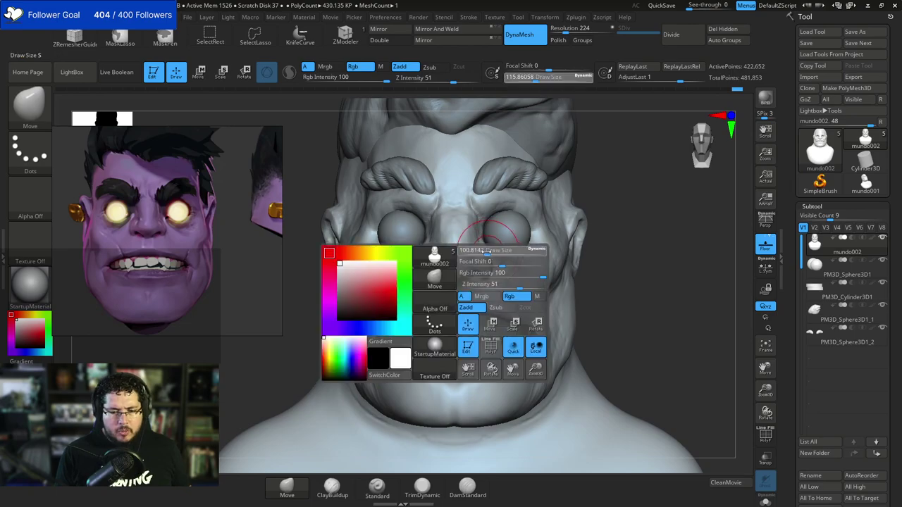
{"action": "left_click_drag", "start_coordinate": [486, 251], "coordinate": [471, 218]}
{"action": "key", "text": "space"}
{"action": "key", "text": "space"}
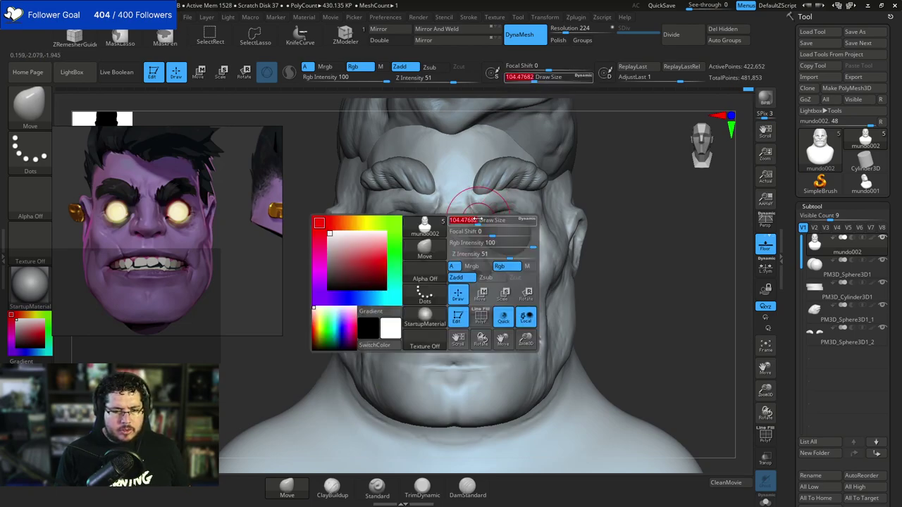
{"action": "mouse_move", "coordinate": [591, 151]}
{"action": "left_mouse_down"}
{"action": "mouse_move", "coordinate": [626, 149]}
{"action": "mouse_move", "coordinate": [592, 159]}
{"action": "left_mouse_up"}
{"action": "key", "text": "space"}
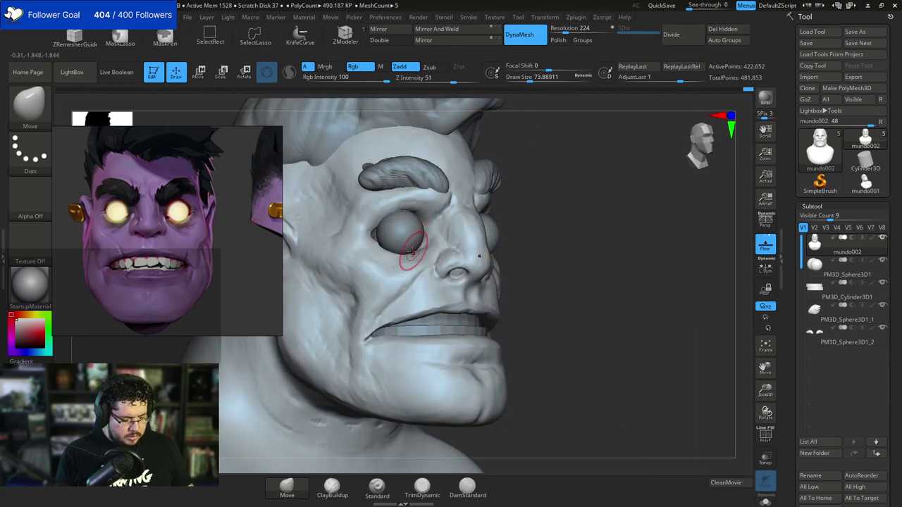
Build up the lower eyelids beneath both eyes with symmetrical ClayBuildup strokes at a draw size of about 74.
{"action": "key", "text": "b"}
{"action": "key", "text": "c"}
{"action": "key", "text": "b"}
{"action": "right_click_drag", "start_coordinate": [432, 227], "coordinate": [389, 255]}
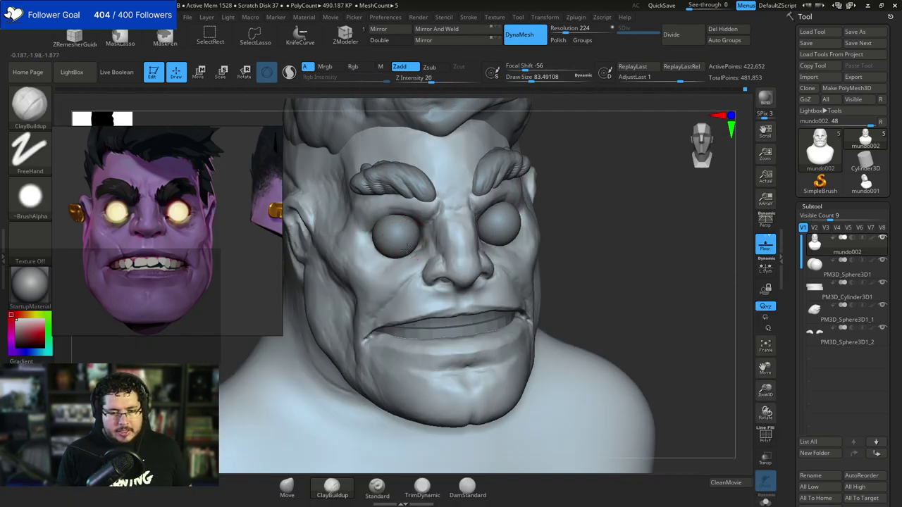
{"action": "key", "text": "space"}
{"action": "left_click_drag", "start_coordinate": [414, 251], "coordinate": [417, 246]}
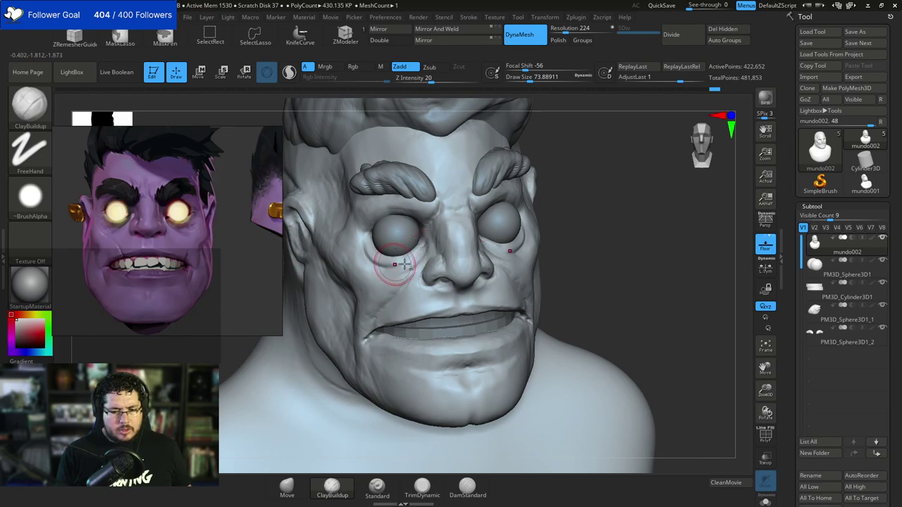
{"action": "right_click_drag", "start_coordinate": [462, 233], "coordinate": [519, 214]}
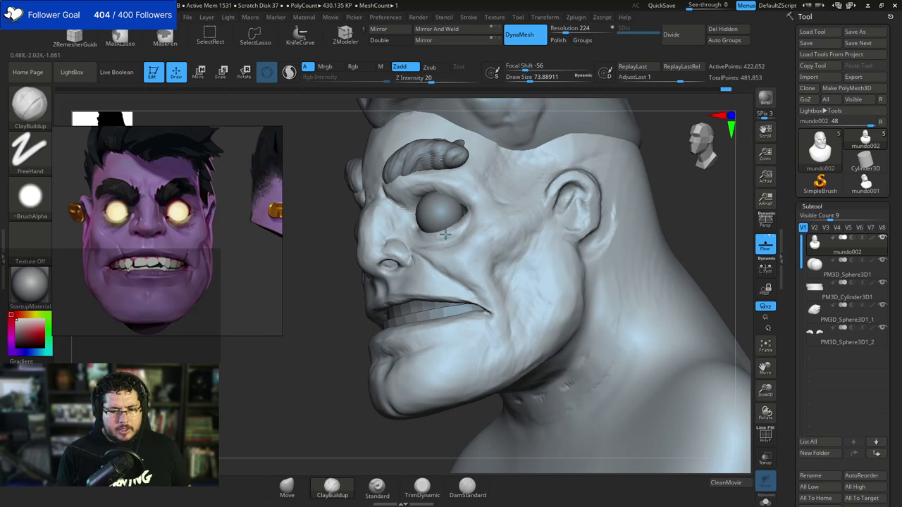
Check the whole reference image and reframe it on the front view of the face.
{"action": "double_click", "coordinate": [274, 294]}
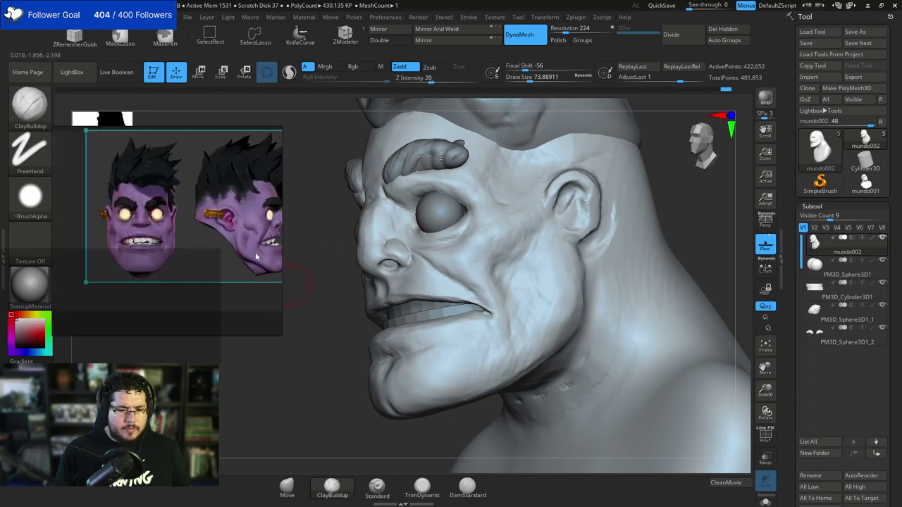
{"action": "scroll", "coordinate": [232, 241], "scroll_direction": "up", "scroll_amount": 5}
{"action": "scroll", "coordinate": [141, 191], "scroll_direction": "down", "scroll_amount": 1}
{"action": "middle_click_drag", "start_coordinate": [141, 191], "coordinate": [249, 234]}
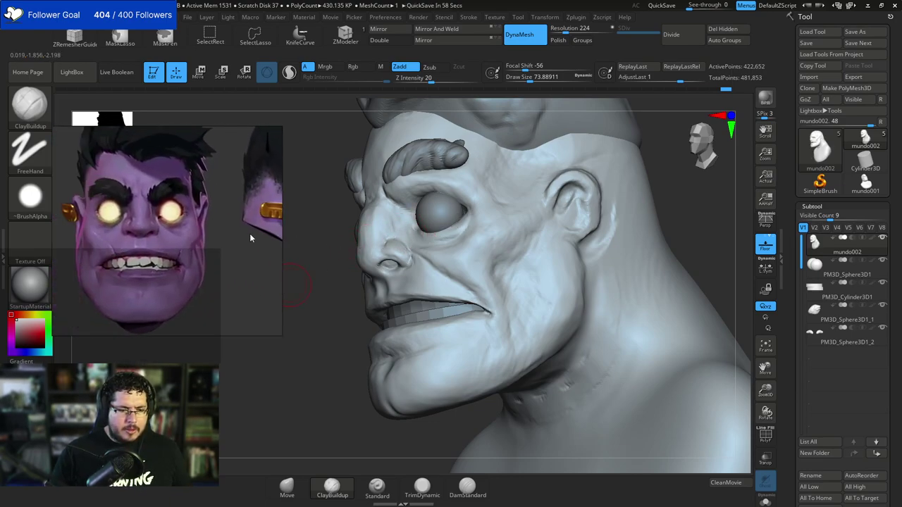
Try a ClayBuildup stroke around the eye's outer corner at a draw size of about 65, and undo it.
{"action": "left_click_drag", "start_coordinate": [304, 247], "coordinate": [344, 248]}
{"action": "mouse_move", "coordinate": [598, 241]}
{"action": "left_mouse_down"}
{"action": "mouse_move", "coordinate": [668, 214]}
{"action": "mouse_move", "coordinate": [652, 247]}
{"action": "mouse_move", "coordinate": [487, 187]}
{"action": "left_mouse_up"}
{"action": "key", "text": "["}
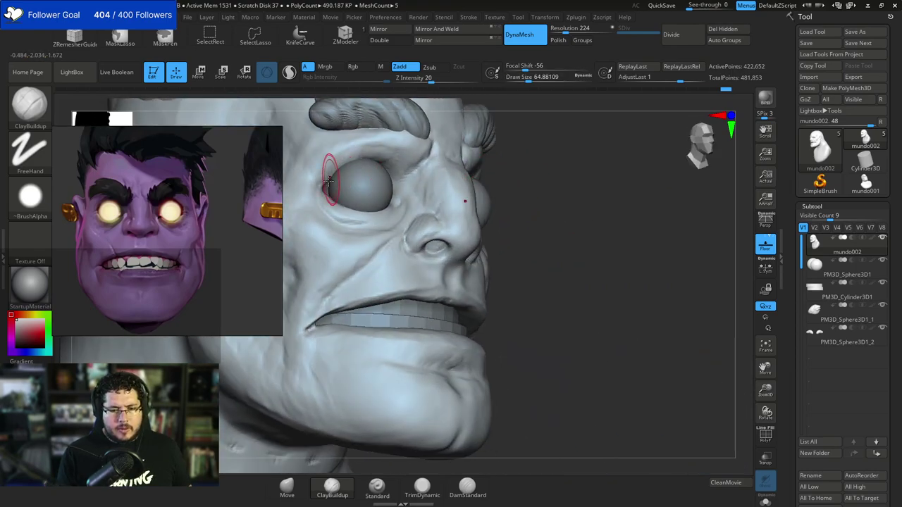
{"action": "mouse_move", "coordinate": [330, 171]}
{"action": "left_mouse_down"}
{"action": "mouse_move", "coordinate": [326, 189]}
{"action": "mouse_move", "coordinate": [367, 215]}
{"action": "left_mouse_up"}
{"action": "key", "text": "ctrl+z"}
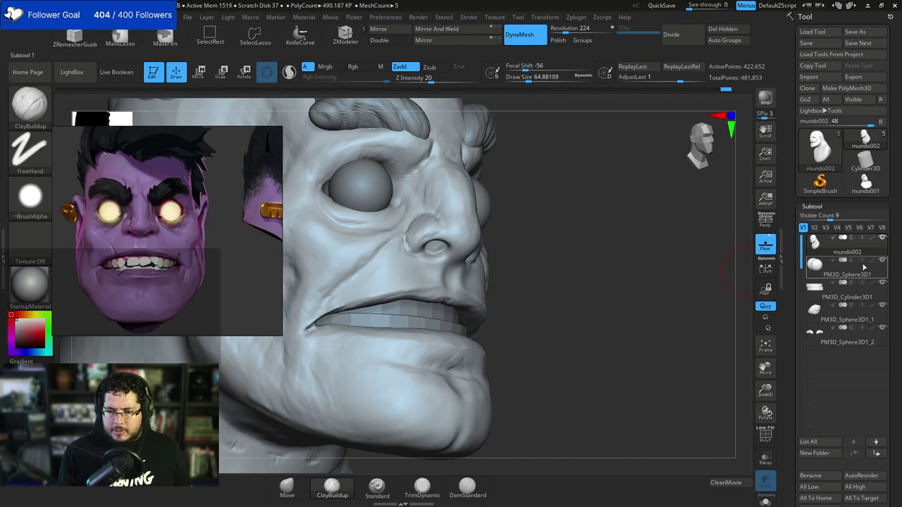
Hide the eyeballs and rework the eye sockets with ClayBuildup at a draw size of about 65, updating the head's DynaMesh.
{"action": "left_click", "coordinate": [882, 261]}
{"action": "left_click_drag", "start_coordinate": [692, 258], "coordinate": [563, 255]}
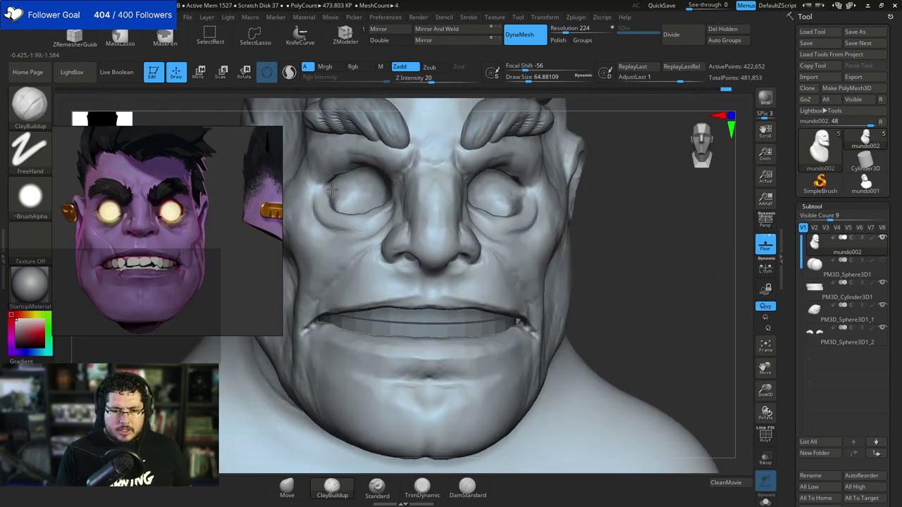
{"action": "mouse_move", "coordinate": [331, 185]}
{"action": "right_mouse_down"}
{"action": "mouse_move", "coordinate": [513, 171]}
{"action": "mouse_move", "coordinate": [480, 151]}
{"action": "right_mouse_up"}
{"action": "left_click_drag", "start_coordinate": [474, 157], "coordinate": [463, 158]}
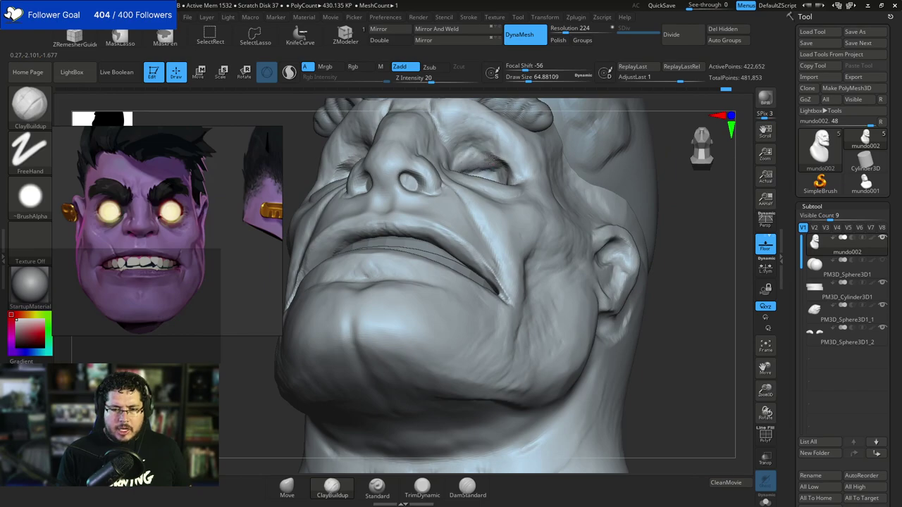
{"action": "right_click_drag", "start_coordinate": [502, 168], "coordinate": [479, 173]}
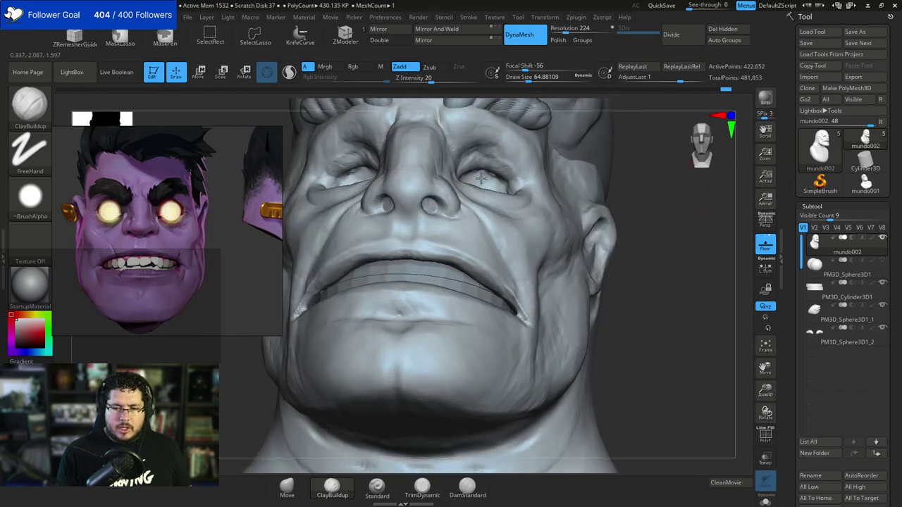
{"action": "right_click_drag", "start_coordinate": [571, 120], "coordinate": [594, 153]}
{"action": "mouse_move", "coordinate": [486, 200]}
{"action": "left_mouse_down"}
{"action": "mouse_move", "coordinate": [492, 186]}
{"action": "mouse_move", "coordinate": [480, 174]}
{"action": "left_mouse_up"}
{"action": "key", "text": "shift"}
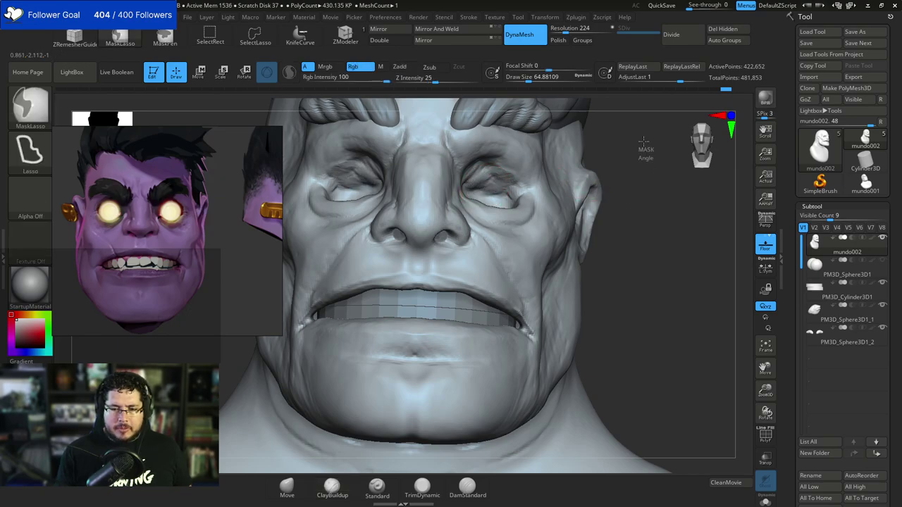
Show the eyeballs again and build up the eyelid rim around the outer eye corner with ClayBuildup at a draw size of about 65.
{"action": "left_click", "coordinate": [882, 261]}
{"action": "right_click_drag", "start_coordinate": [652, 198], "coordinate": [566, 178]}
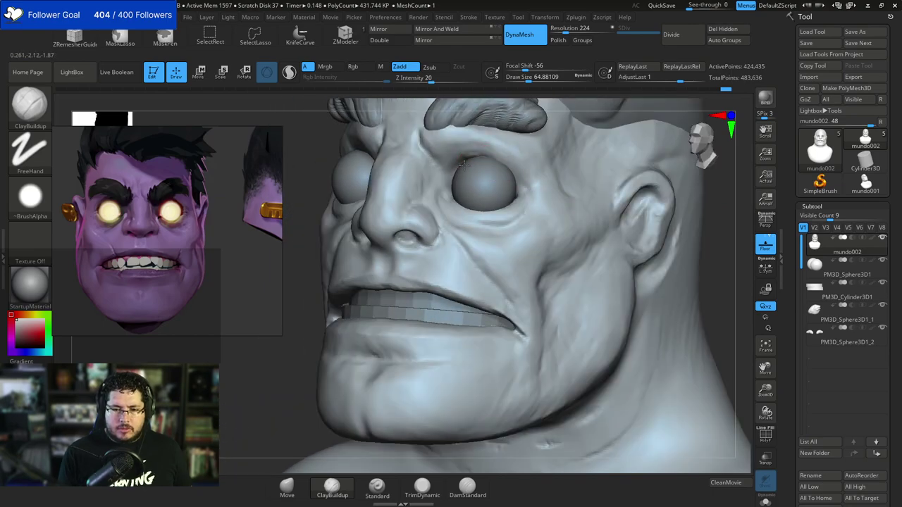
{"action": "mouse_move", "coordinate": [456, 169]}
{"action": "left_mouse_down"}
{"action": "mouse_move", "coordinate": [491, 158]}
{"action": "mouse_move", "coordinate": [517, 194]}
{"action": "left_mouse_up"}
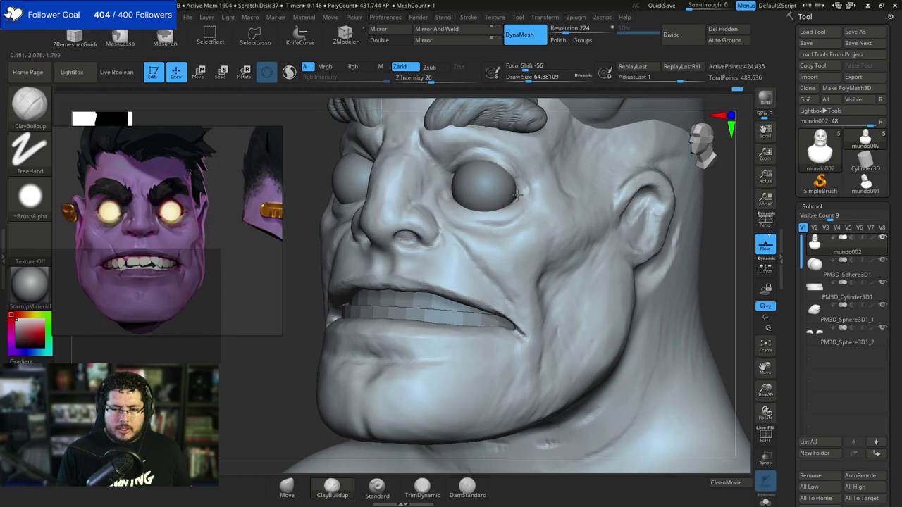
Flatten the cheek area beneath the eyes with TrimDynamic at a draw size of about 97, using the whole reference image for comparison.
{"action": "double_click", "coordinate": [272, 300]}
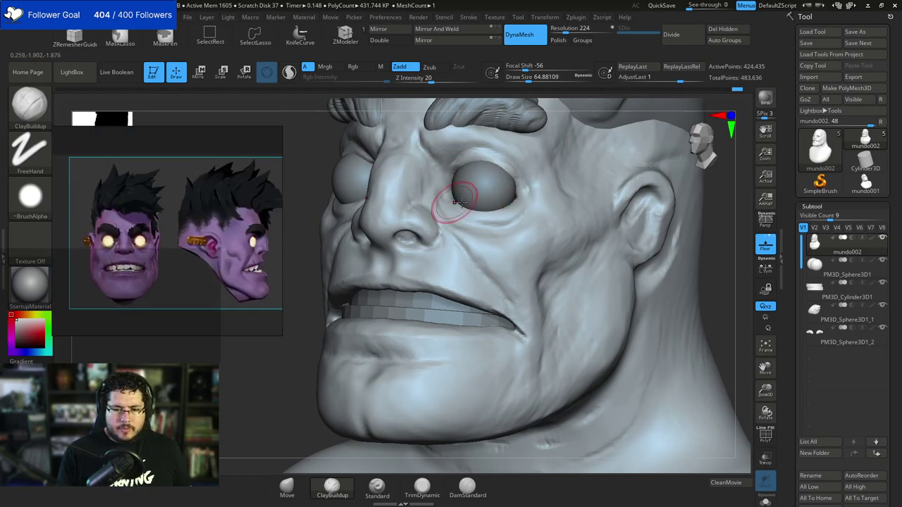
{"action": "mouse_move", "coordinate": [719, 192]}
{"action": "left_mouse_down"}
{"action": "mouse_move", "coordinate": [747, 205]}
{"action": "mouse_move", "coordinate": [698, 195]}
{"action": "mouse_move", "coordinate": [667, 249]}
{"action": "mouse_move", "coordinate": [665, 227]}
{"action": "left_mouse_up"}
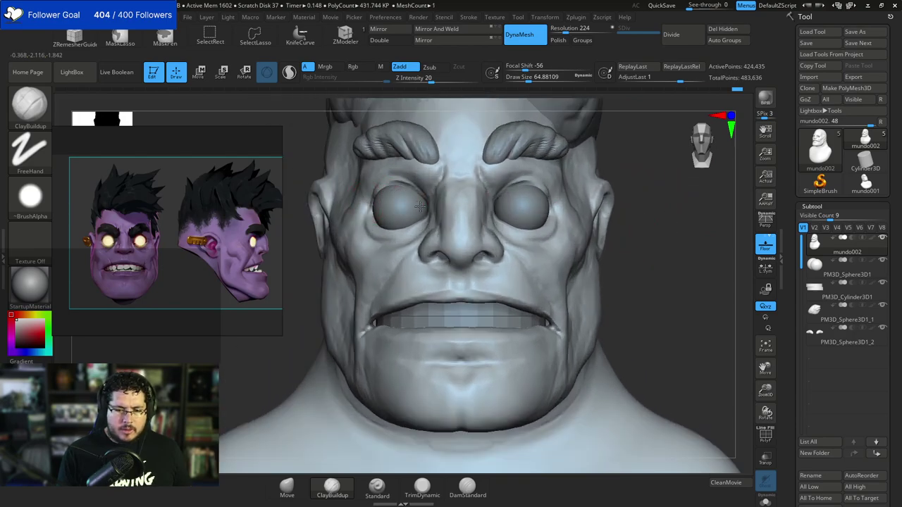
{"action": "mouse_move", "coordinate": [678, 209]}
{"action": "left_mouse_down", "text": "alt"}
{"action": "mouse_move", "coordinate": [622, 177]}
{"action": "mouse_move", "coordinate": [616, 233]}
{"action": "mouse_move", "coordinate": [598, 246]}
{"action": "left_mouse_up", "text": "alt"}
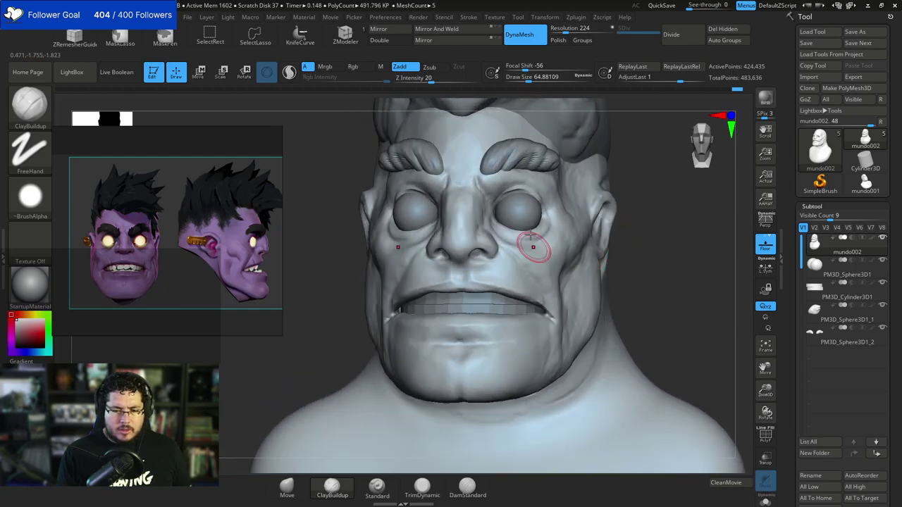
{"action": "key", "text": "b"}
{"action": "key", "text": "t"}
{"action": "key", "text": "d"}
{"action": "key", "text": "space"}
{"action": "left_click_drag", "start_coordinate": [527, 251], "coordinate": [533, 251]}
{"action": "right_click_drag", "start_coordinate": [533, 252], "coordinate": [488, 251]}
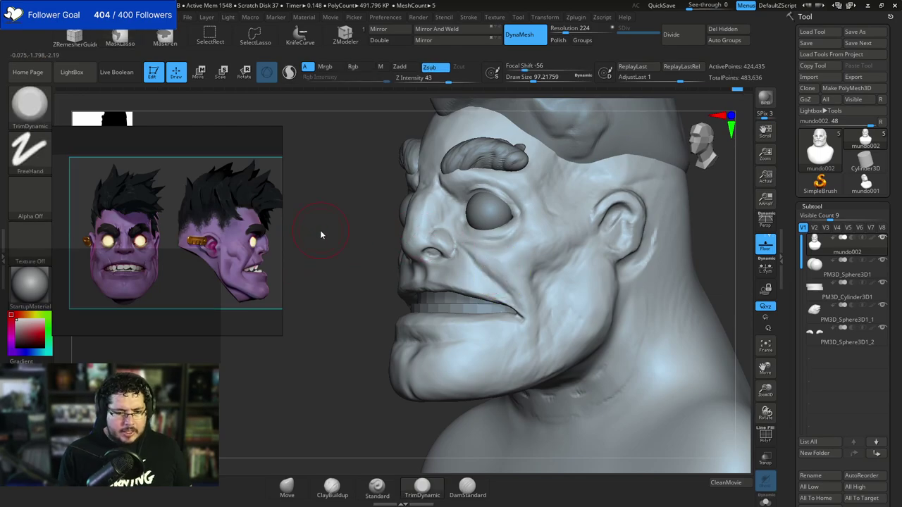
Reframe the reference image on the side view of the character's face.
{"action": "scroll", "coordinate": [134, 247], "scroll_direction": "up", "scroll_amount": 7}
{"action": "middle_click_drag", "start_coordinate": [91, 257], "coordinate": [148, 219]}
{"action": "scroll", "coordinate": [109, 235], "scroll_direction": "down", "scroll_amount": 3}
{"action": "scroll", "coordinate": [114, 219], "scroll_direction": "down", "scroll_amount": 2}
{"action": "scroll", "coordinate": [151, 217], "scroll_direction": "up", "scroll_amount": 5}
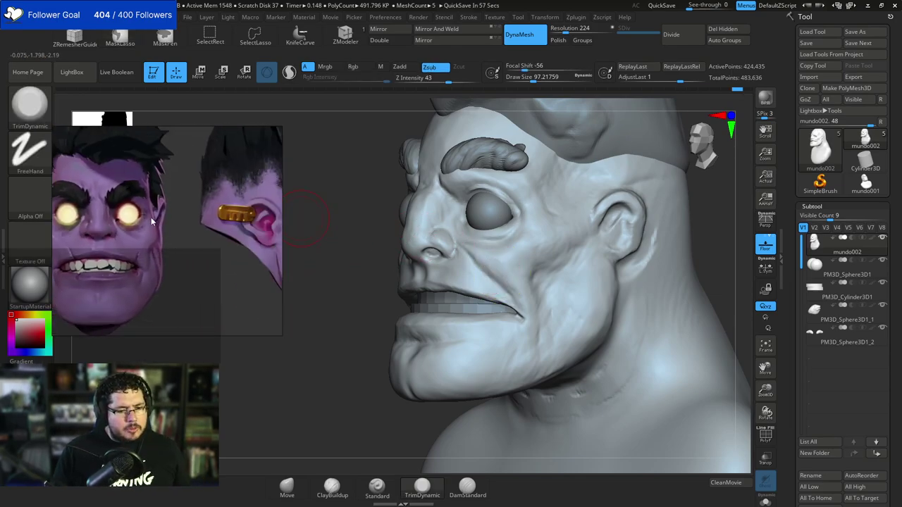
{"action": "scroll", "coordinate": [196, 235], "scroll_direction": "down", "scroll_amount": 2}
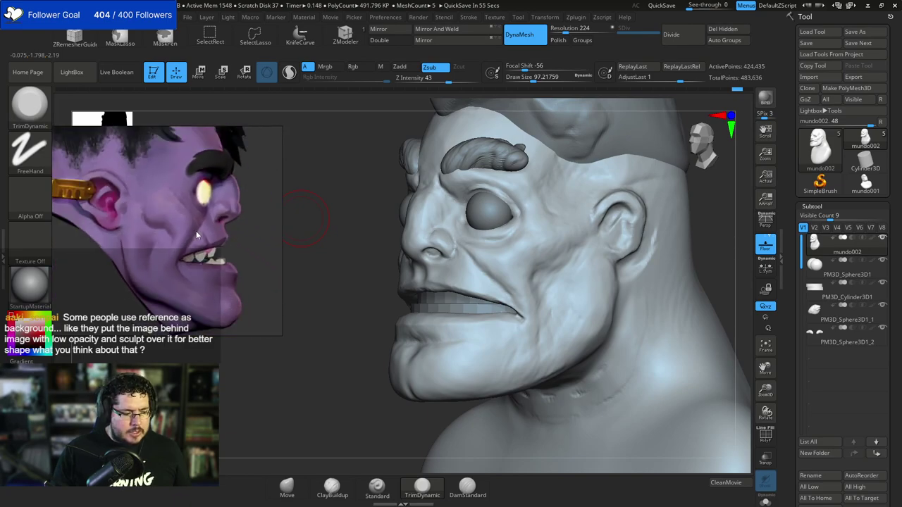
Select the eyeballs, shift them slightly back into the head in profile, and make the head mesh active again.
{"action": "mouse_move", "coordinate": [367, 289]}
{"action": "left_mouse_down"}
{"action": "mouse_move", "coordinate": [552, 213]}
{"action": "mouse_move", "coordinate": [576, 249]}
{"action": "mouse_move", "coordinate": [578, 232]}
{"action": "mouse_move", "coordinate": [583, 251]}
{"action": "left_mouse_up"}
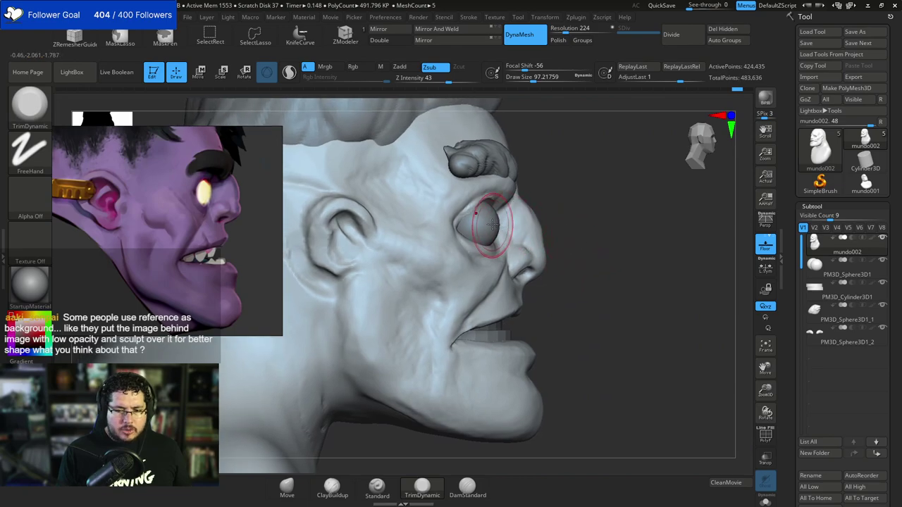
{"action": "key", "text": "w"}
{"action": "left_click", "coordinate": [485, 229], "text": "alt"}
{"action": "left_click_drag", "start_coordinate": [527, 226], "coordinate": [518, 226]}
{"action": "key", "text": "q"}
{"action": "mouse_move", "coordinate": [609, 210]}
{"action": "left_mouse_down"}
{"action": "mouse_move", "coordinate": [549, 198]}
{"action": "mouse_move", "coordinate": [478, 216]}
{"action": "mouse_move", "coordinate": [587, 176]}
{"action": "mouse_move", "coordinate": [507, 190]}
{"action": "left_mouse_up"}
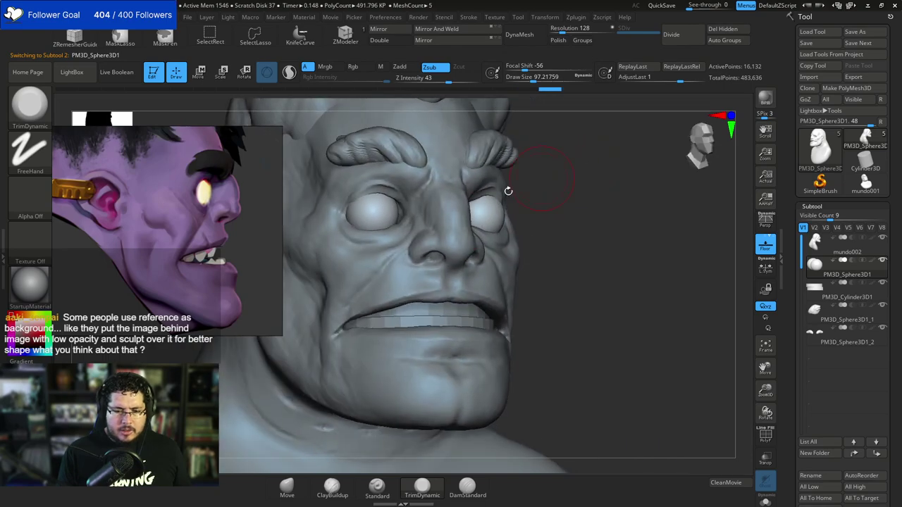
{"action": "left_click", "coordinate": [387, 250], "text": "alt"}
Push the lower eyelid and upper cheek back in profile with the Move brush at draw sizes of about 163 and 116.
{"action": "mouse_move", "coordinate": [584, 181]}
{"action": "left_mouse_down"}
{"action": "mouse_move", "coordinate": [533, 206]}
{"action": "mouse_move", "coordinate": [306, 195]}
{"action": "left_mouse_up"}
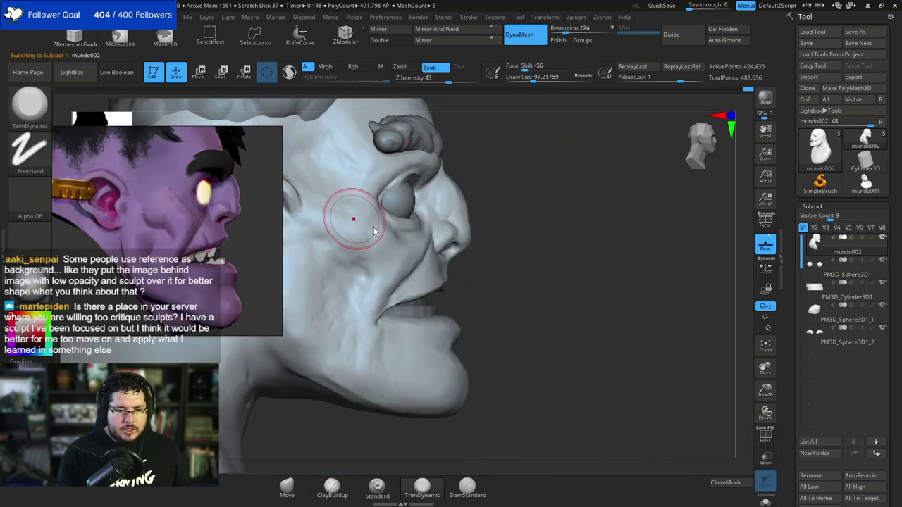
{"action": "key", "text": "b"}
{"action": "key", "text": "m"}
{"action": "key", "text": "v"}
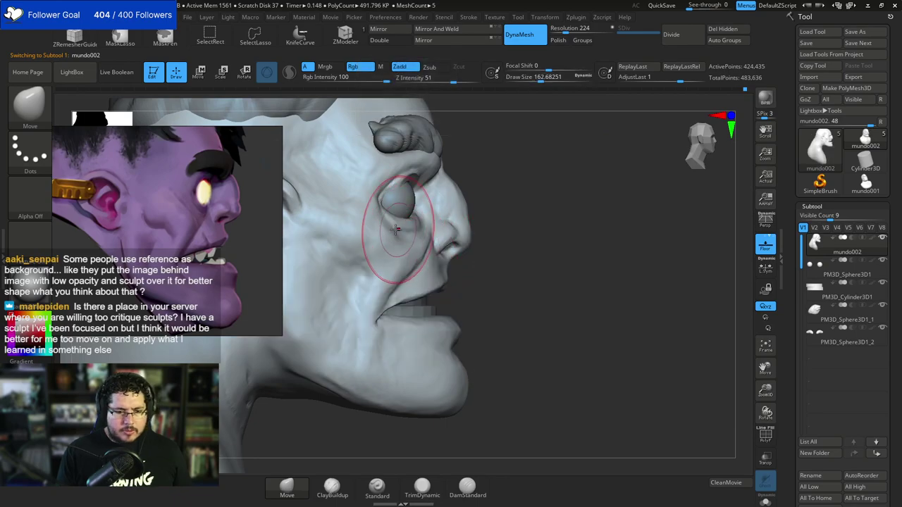
{"action": "left_click_drag", "start_coordinate": [430, 236], "coordinate": [413, 251]}
{"action": "key", "text": "space"}
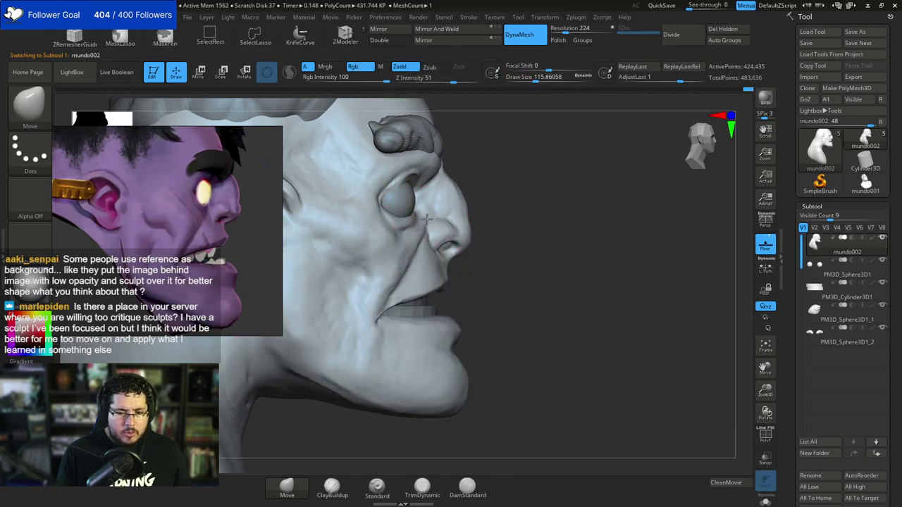
{"action": "left_click_drag", "start_coordinate": [396, 268], "coordinate": [391, 270]}
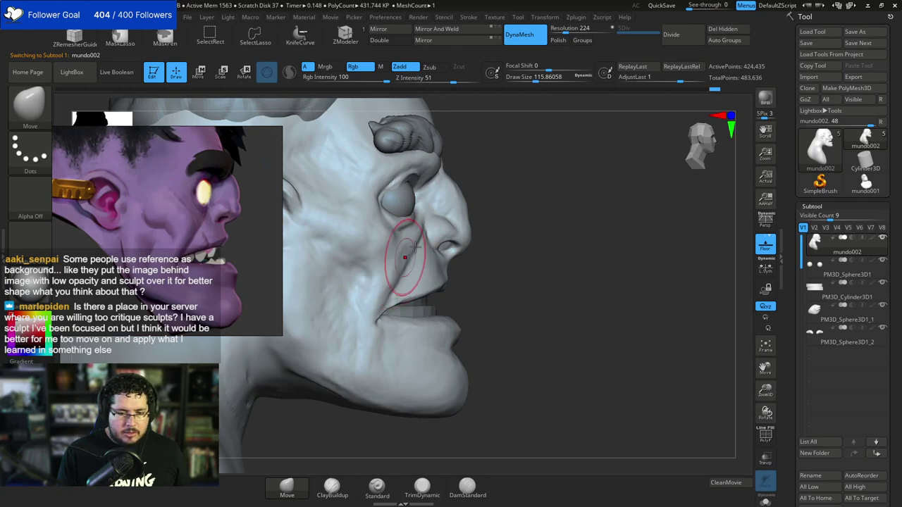
Adjust the nose profile from the side with the Move brush at a draw size of about 104.
{"action": "key", "text": "space"}
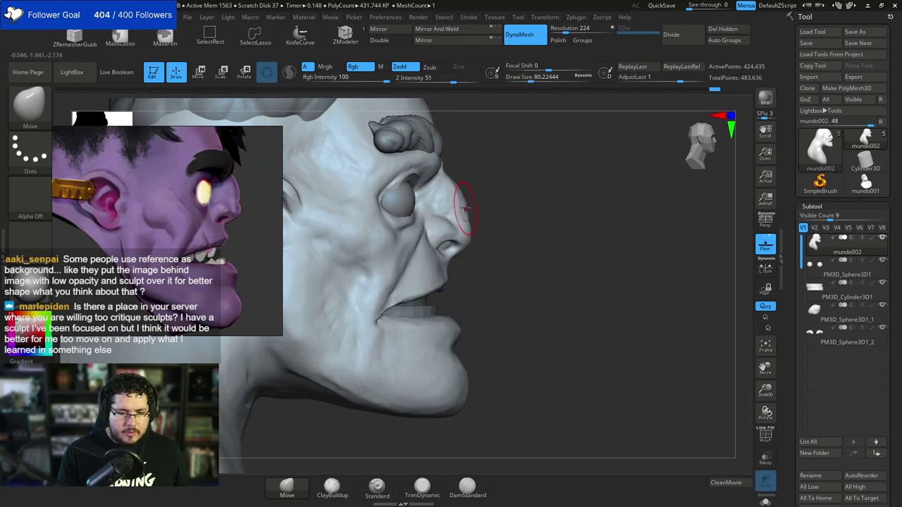
{"action": "key", "text": "space"}
{"action": "mouse_move", "coordinate": [459, 199]}
{"action": "left_mouse_down"}
{"action": "mouse_move", "coordinate": [467, 231]}
{"action": "mouse_move", "coordinate": [520, 228]}
{"action": "mouse_move", "coordinate": [510, 250]}
{"action": "mouse_move", "coordinate": [524, 232]}
{"action": "mouse_move", "coordinate": [524, 247]}
{"action": "left_mouse_up"}
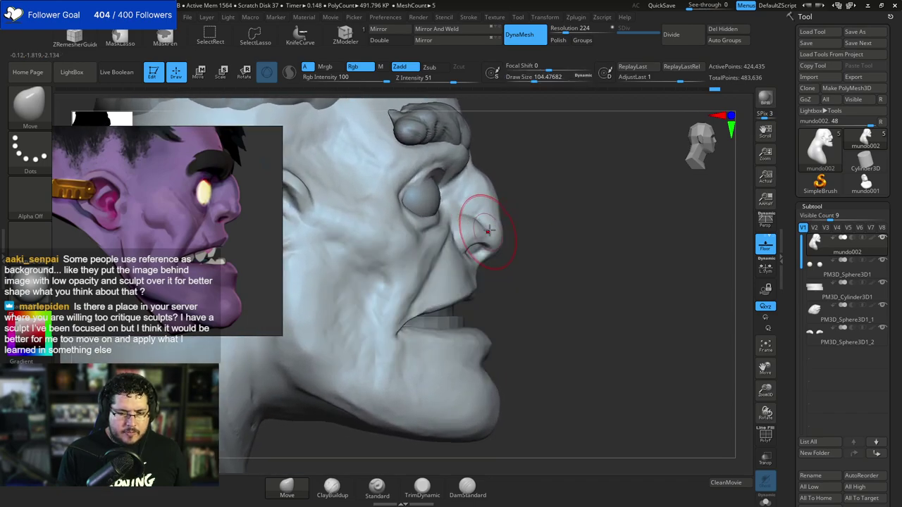
Refine the lower eyelid and the fold under it in profile with the Move brush at draw sizes of about 87 and 77.
{"action": "key", "text": "space"}
{"action": "left_click", "coordinate": [434, 242]}
{"action": "key", "text": "space"}
{"action": "left_click", "coordinate": [428, 253]}
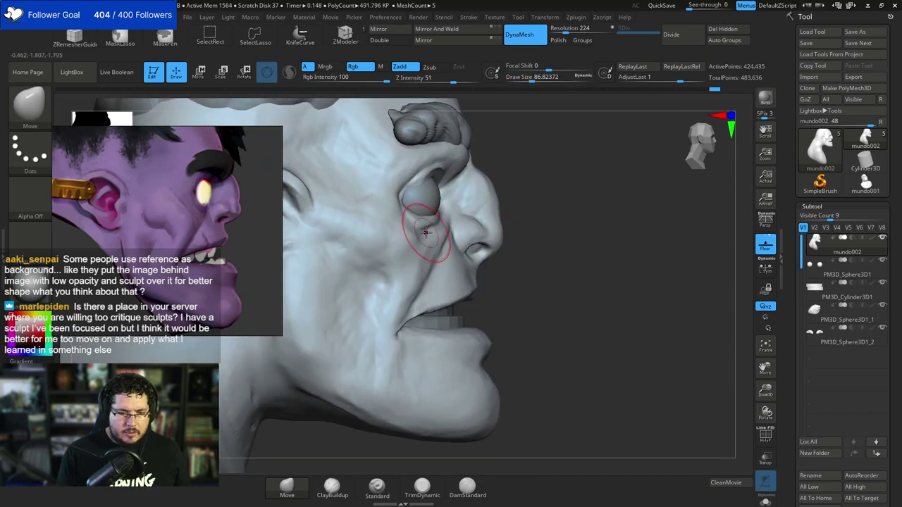
{"action": "key", "text": "space"}
{"action": "left_click", "coordinate": [424, 231]}
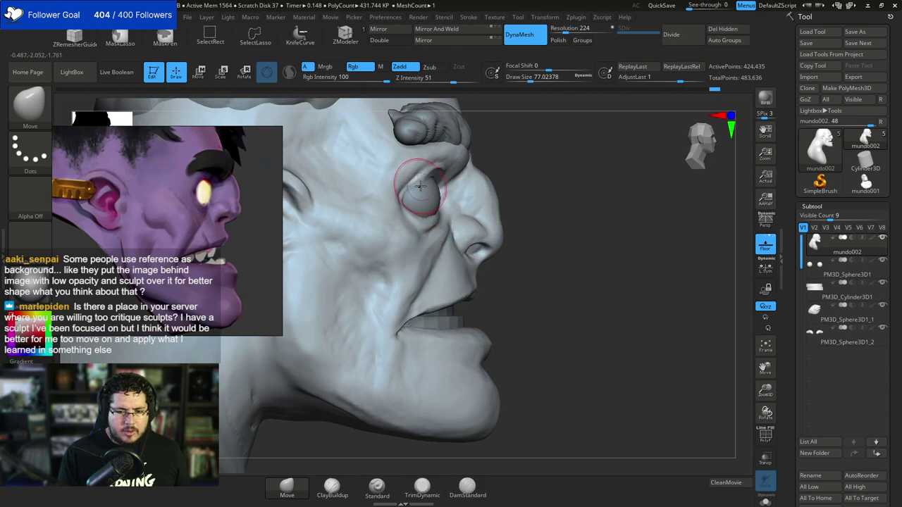
Build up the eyelids around the outer eye corner with ClayBuildup at a draw size of about 56 and smooth them.
{"action": "key", "text": "b"}
{"action": "key", "text": "c"}
{"action": "key", "text": "b"}
{"action": "key", "text": "space"}
{"action": "left_click", "coordinate": [418, 200]}
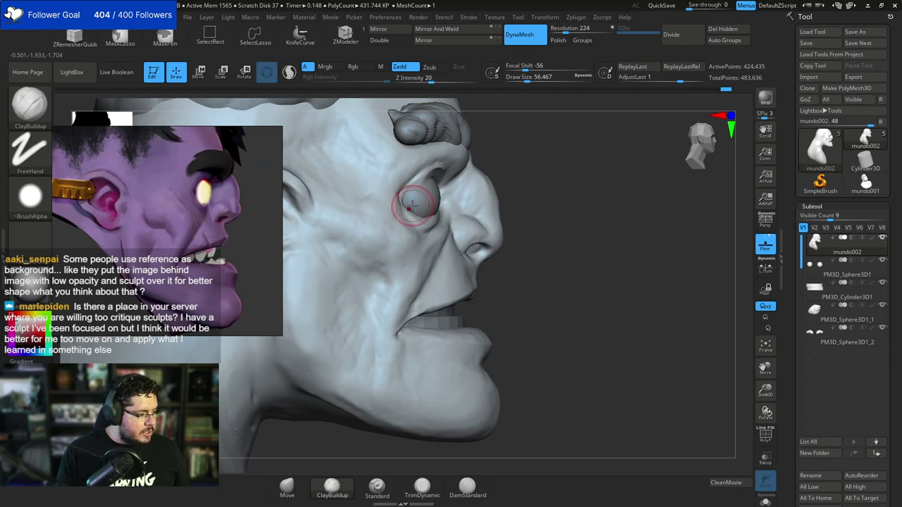
{"action": "left_click_drag", "start_coordinate": [514, 138], "coordinate": [473, 152]}
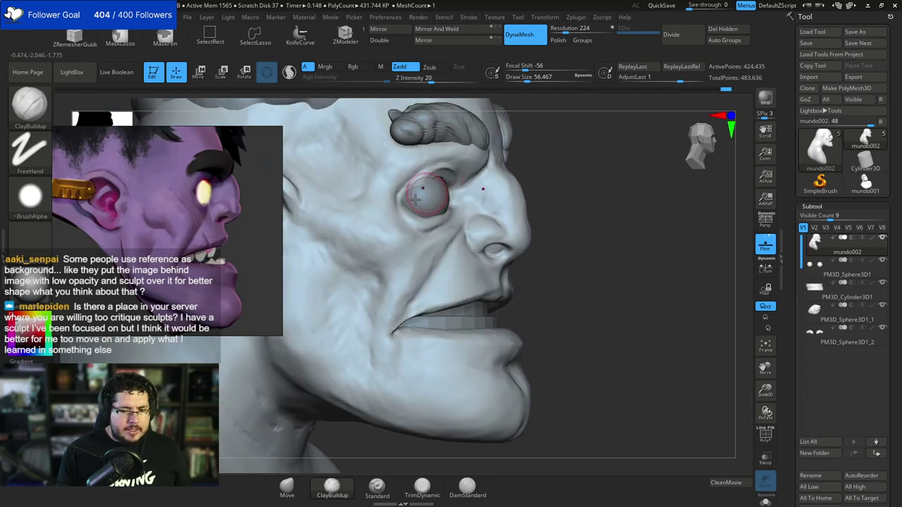
{"action": "left_click_drag", "start_coordinate": [526, 166], "coordinate": [458, 175]}
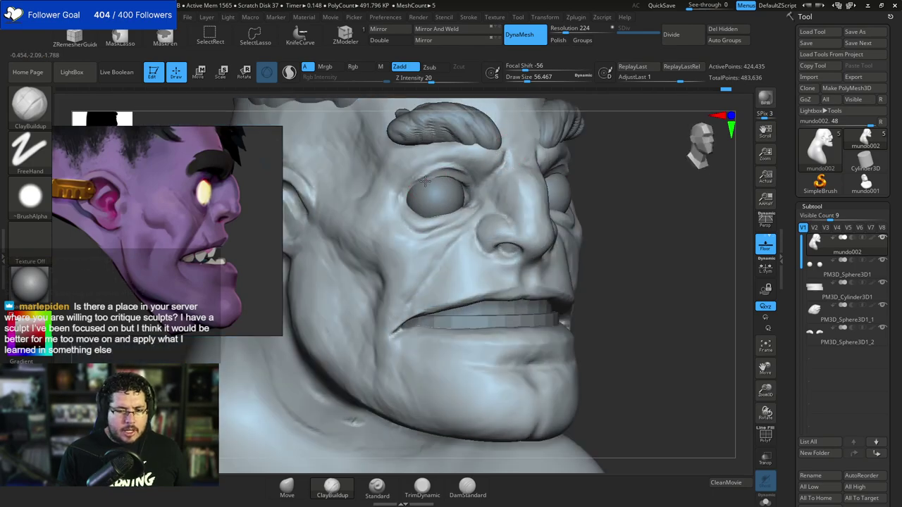
{"action": "left_click_drag", "start_coordinate": [591, 145], "coordinate": [455, 186], "text": "shift"}
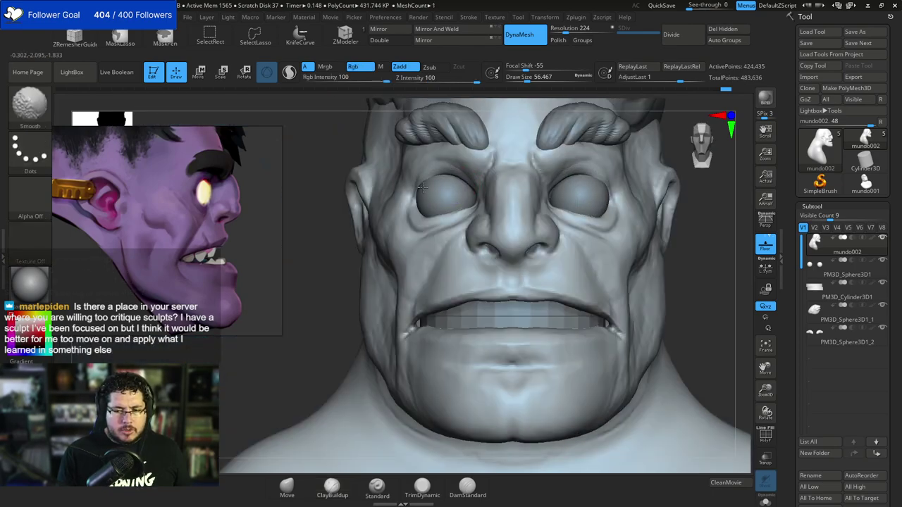
Adjust the eyelid contours around both eyes from the front with the Move brush at a draw size of about 101.
{"action": "key", "text": "b"}
{"action": "key", "text": "m"}
{"action": "key", "text": "v"}
{"action": "key", "text": "space"}
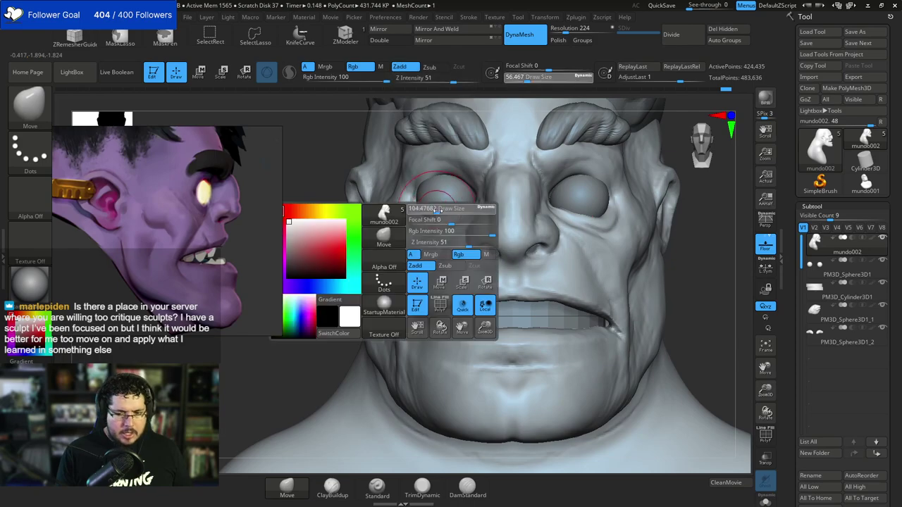
{"action": "left_click_drag", "start_coordinate": [438, 209], "coordinate": [445, 210]}
{"action": "key", "text": "space"}
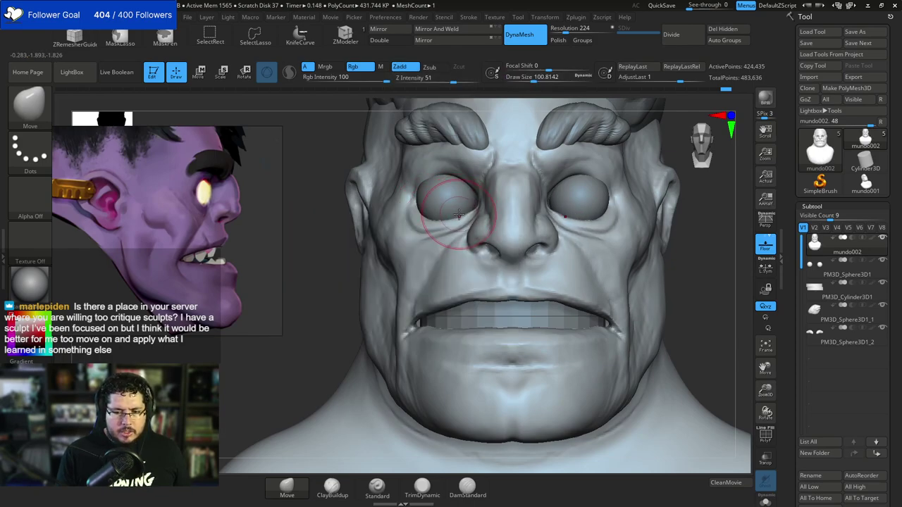
{"action": "mouse_move", "coordinate": [338, 279]}
{"action": "left_mouse_down"}
{"action": "mouse_move", "coordinate": [355, 293]}
{"action": "mouse_move", "coordinate": [453, 187]}
{"action": "left_mouse_up"}
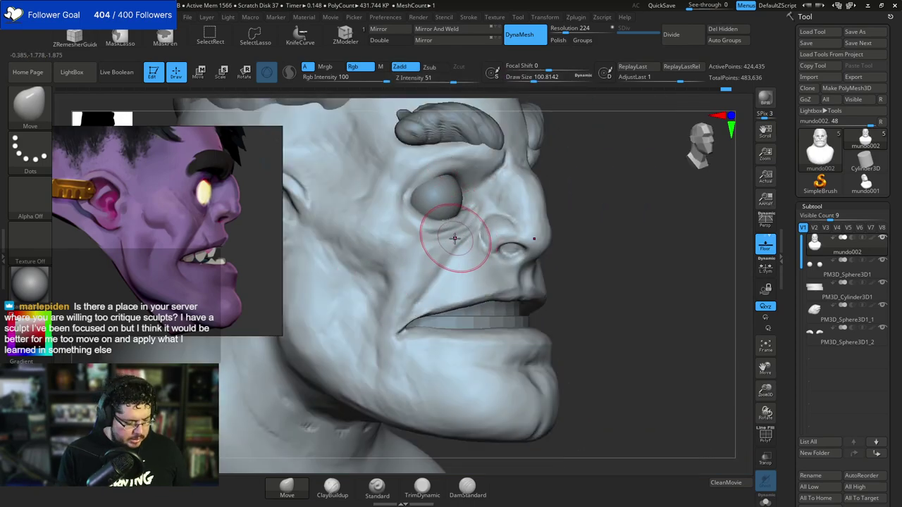
Flatten the area under the eye with TrimDynamic and add volume there with ClayBuildup at a draw size of about 56.
{"action": "key", "text": "b"}
{"action": "key", "text": "t"}
{"action": "key", "text": "d"}
{"action": "key", "text": "space"}
{"action": "left_click_drag", "start_coordinate": [449, 231], "coordinate": [440, 240]}
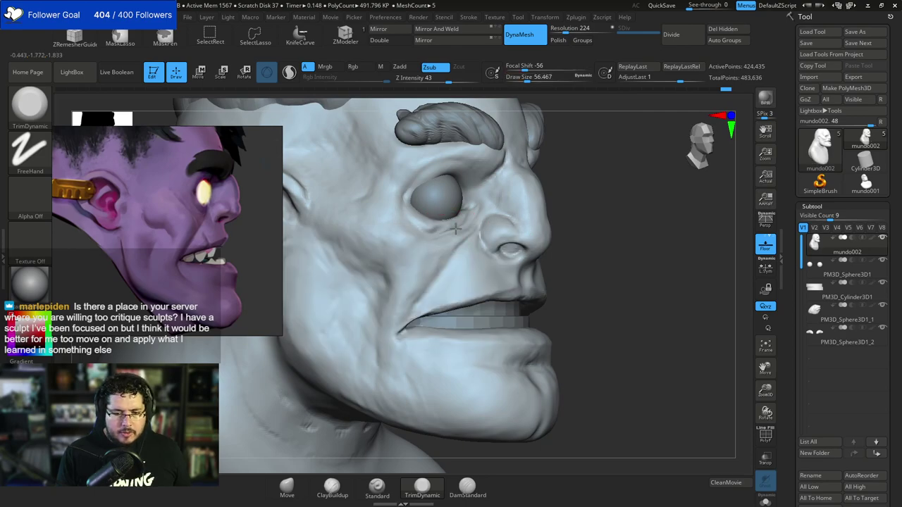
{"action": "key", "text": "b"}
{"action": "key", "text": "c"}
{"action": "key", "text": "b"}
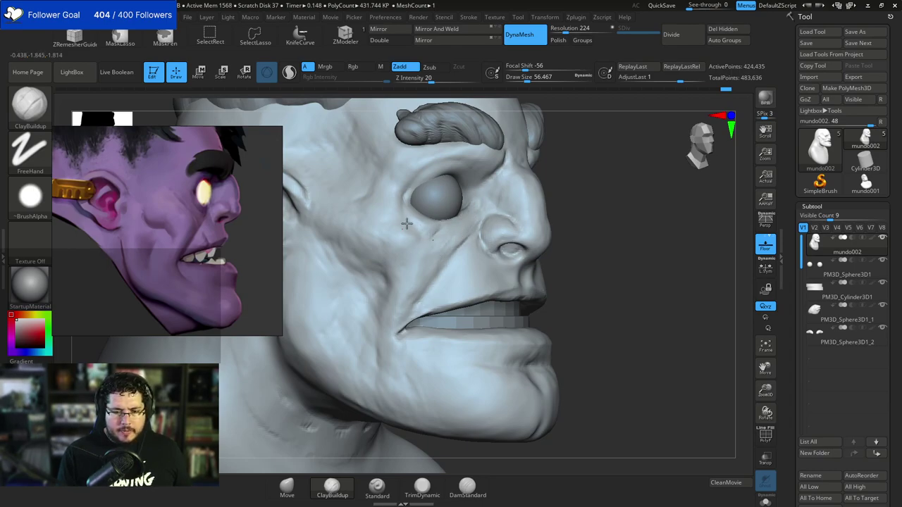
Flatten the surfaces below the eyes and around the eyelids with TrimDynamic at a draw size of about 68.
{"action": "key", "text": "b"}
{"action": "key", "text": "t"}
{"action": "key", "text": "d"}
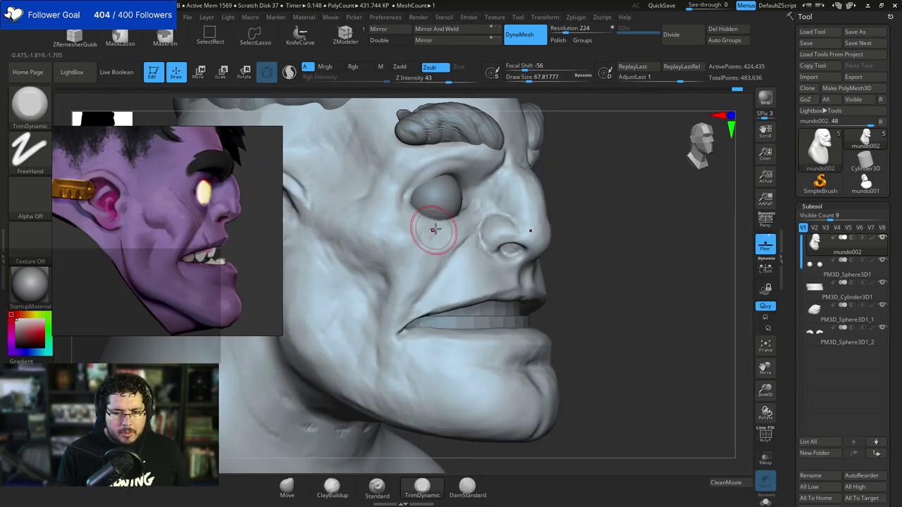
{"action": "right_click_drag", "start_coordinate": [461, 174], "coordinate": [436, 175]}
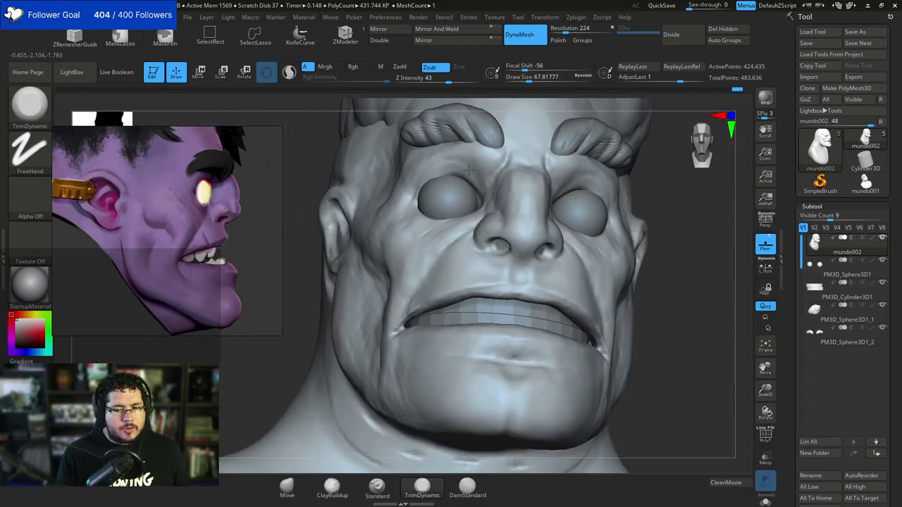
{"action": "right_click_drag", "start_coordinate": [662, 161], "coordinate": [503, 171]}
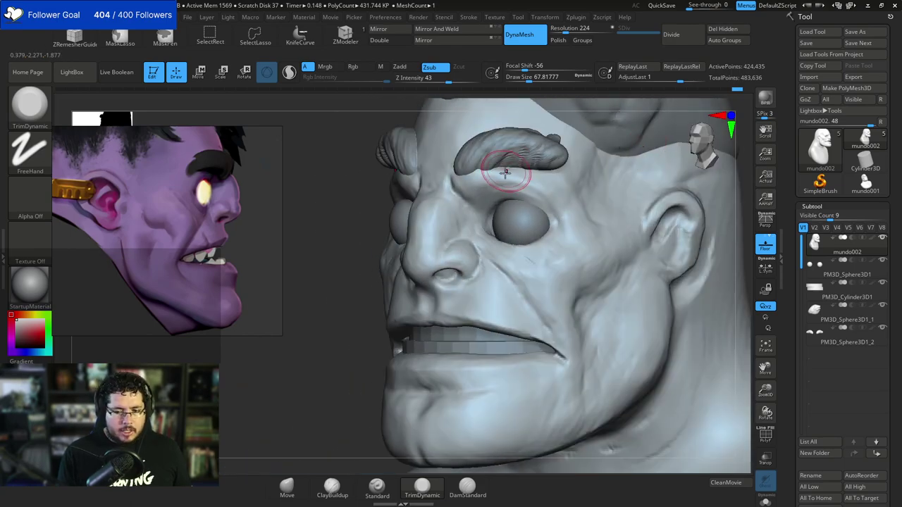
{"action": "left_click_drag", "start_coordinate": [534, 197], "coordinate": [528, 201]}
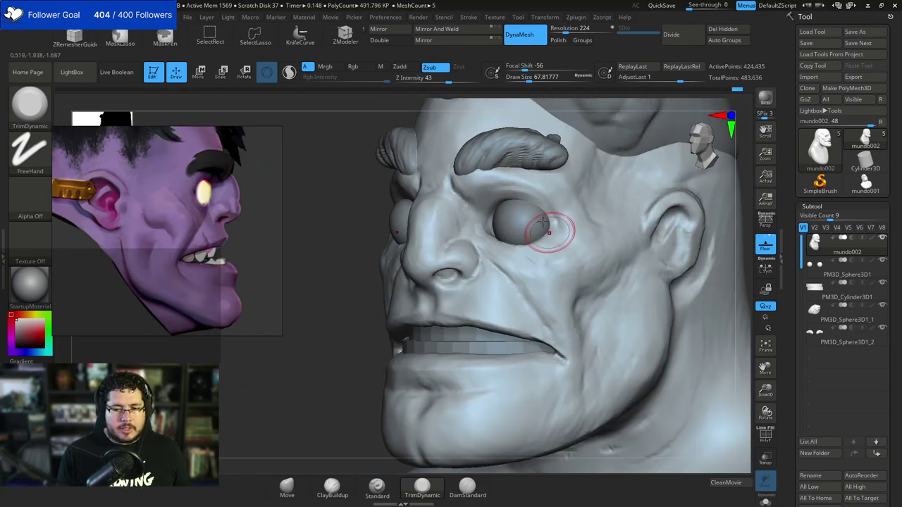
Flatten the outer eye corner with TrimDynamic and sharpen the eyelid edge there with DamStandard at a draw size of about 51.
{"action": "left_click_drag", "start_coordinate": [557, 233], "coordinate": [562, 233]}
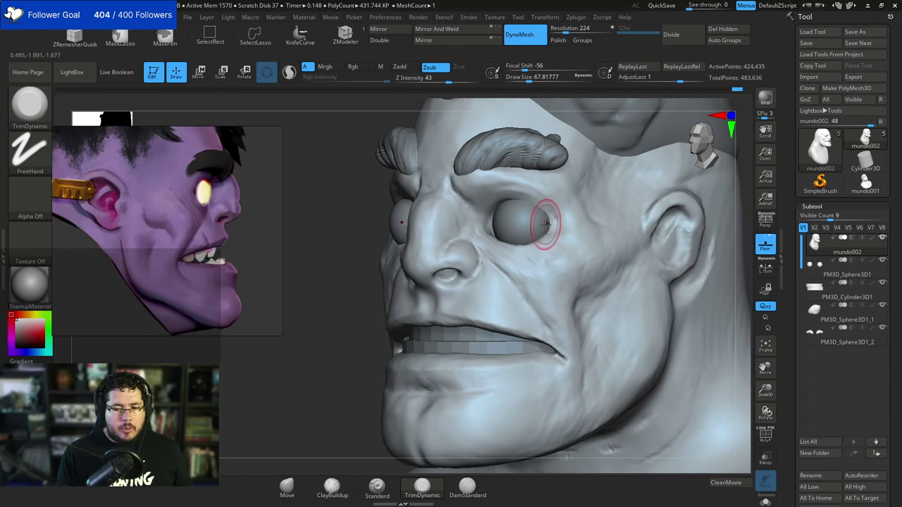
{"action": "key", "text": "b"}
{"action": "key", "text": "d"}
{"action": "key", "text": "s"}
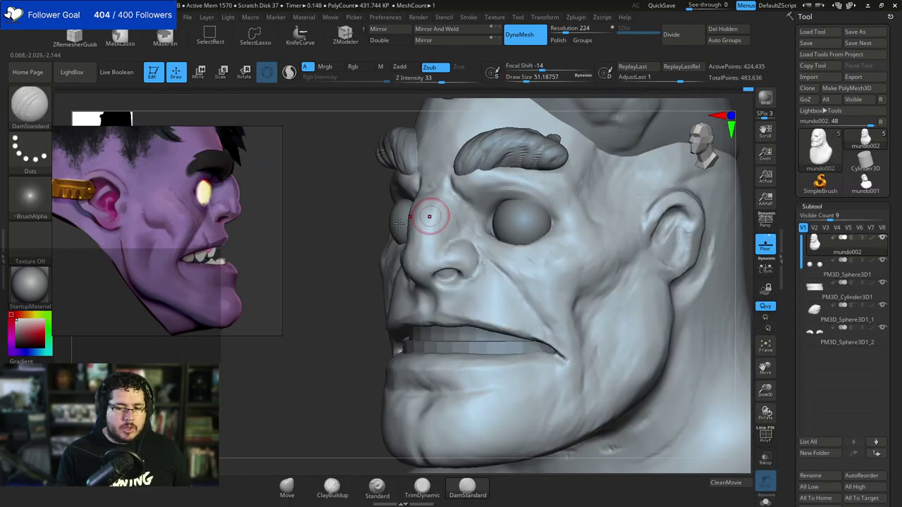
{"action": "left_click_drag", "start_coordinate": [332, 229], "coordinate": [395, 222]}
{"action": "mouse_move", "coordinate": [634, 201]}
{"action": "left_mouse_down"}
{"action": "mouse_move", "coordinate": [645, 199]}
{"action": "mouse_move", "coordinate": [620, 188]}
{"action": "mouse_move", "coordinate": [680, 172]}
{"action": "left_mouse_up"}
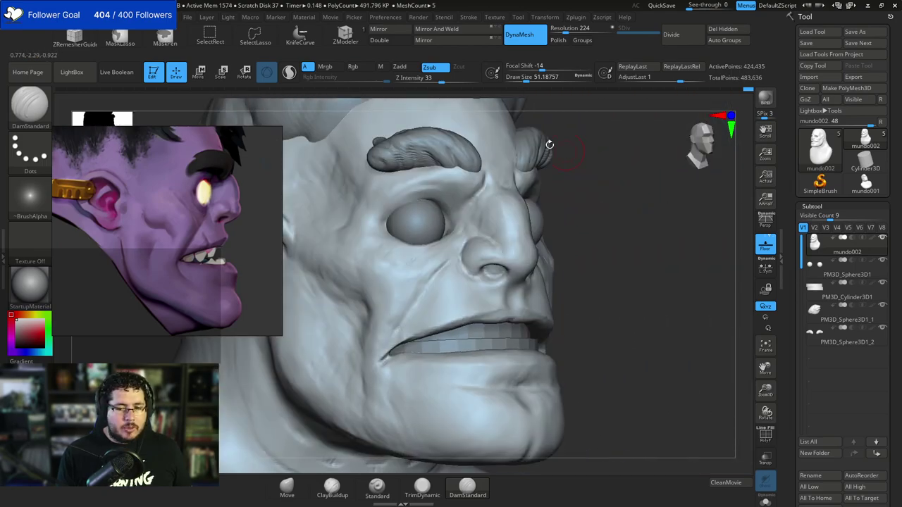
Build up the area between the inner eye corner and the brow with ClayBuildup at a draw size of about 80.
{"action": "key", "text": "b"}
{"action": "key", "text": "c"}
{"action": "key", "text": "b"}
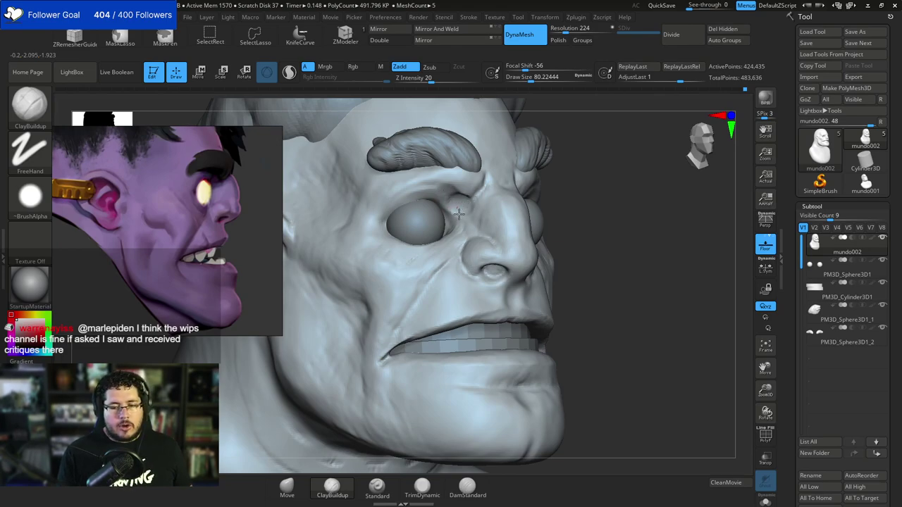
{"action": "left_click_drag", "start_coordinate": [472, 206], "coordinate": [463, 205]}
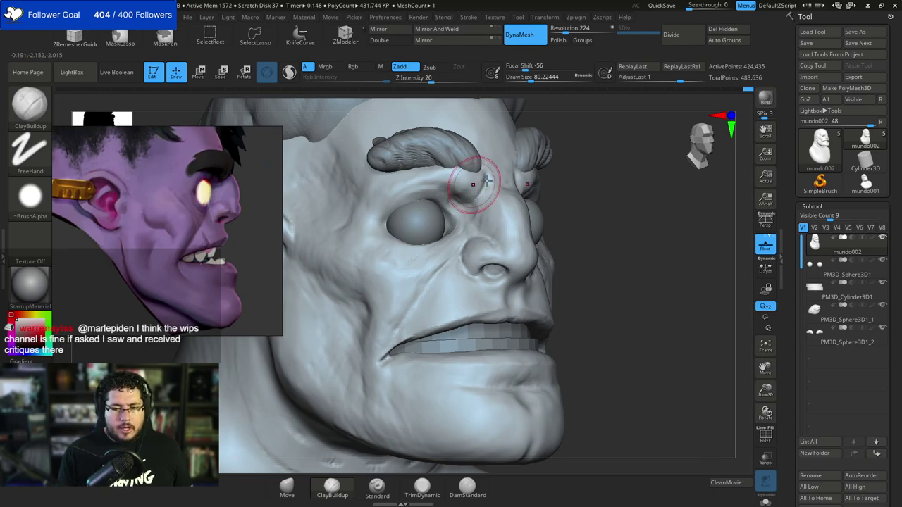
{"action": "mouse_move", "coordinate": [677, 212]}
{"action": "left_mouse_down", "text": "shift"}
{"action": "mouse_move", "coordinate": [703, 210]}
{"action": "mouse_move", "coordinate": [661, 184]}
{"action": "left_mouse_up", "text": "shift"}
Select the eyebrows subtool PM3D_Sphere3D1_2, lower it slightly and push it a little back into the face with the transform gizmo.
{"action": "left_click", "coordinate": [554, 167], "text": "alt"}
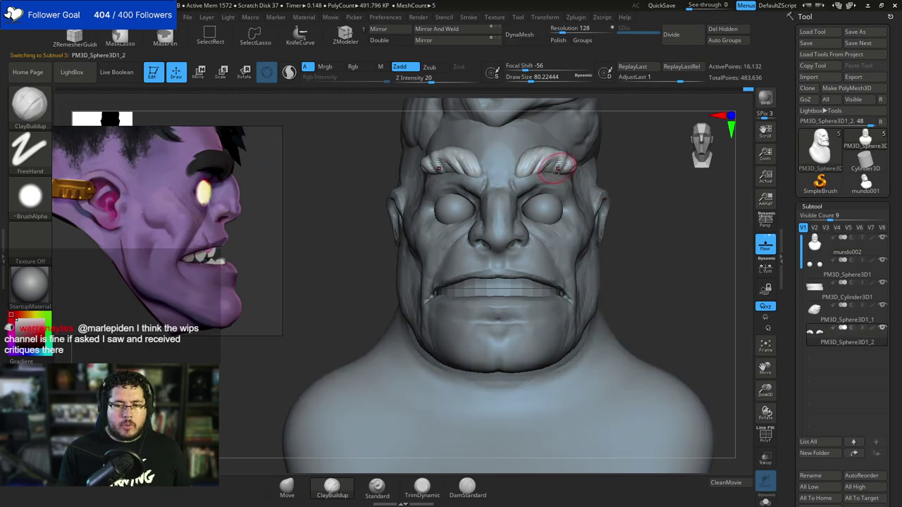
{"action": "key", "text": "w"}
{"action": "left_click_drag", "start_coordinate": [534, 112], "coordinate": [533, 123]}
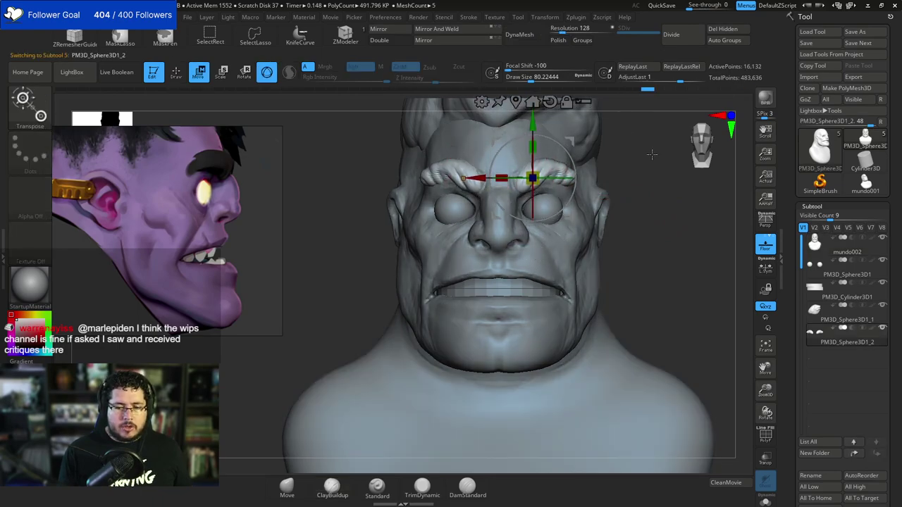
{"action": "left_click_drag", "start_coordinate": [650, 152], "coordinate": [575, 161], "text": "shift"}
{"action": "left_click_drag", "start_coordinate": [533, 121], "coordinate": [533, 126]}
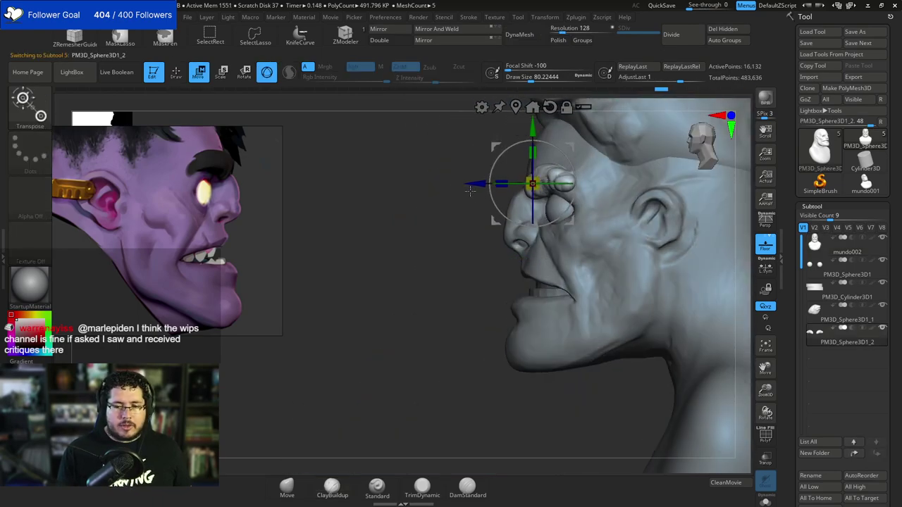
{"action": "left_click_drag", "start_coordinate": [476, 183], "coordinate": [479, 183]}
Raise the eyebrows slightly with the transform gizmo while checking them from the opposite profile.
{"action": "key", "text": "q"}
{"action": "mouse_move", "coordinate": [440, 227]}
{"action": "left_mouse_down"}
{"action": "mouse_move", "coordinate": [459, 229]}
{"action": "mouse_move", "coordinate": [594, 151]}
{"action": "mouse_move", "coordinate": [571, 176]}
{"action": "mouse_move", "coordinate": [591, 184]}
{"action": "left_mouse_up"}
{"action": "key", "text": "w"}
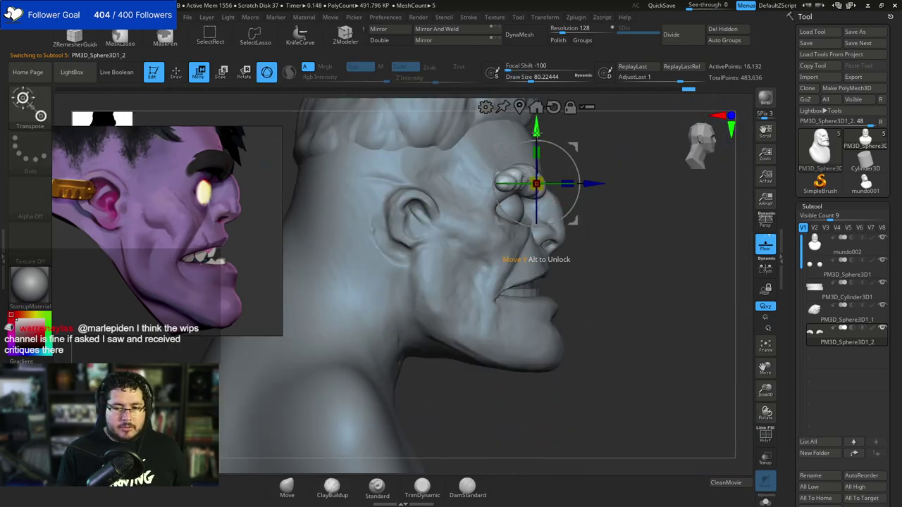
{"action": "left_click_drag", "start_coordinate": [536, 133], "coordinate": [537, 129]}
{"action": "key", "text": "q"}
{"action": "left_click_drag", "start_coordinate": [602, 149], "coordinate": [480, 190]}
Return to mundo002 and build up the inner eye corner beside the nose with ClayBuildup at a draw size of about 54.
{"action": "key", "text": "space"}
{"action": "left_click_drag", "start_coordinate": [526, 192], "coordinate": [520, 191]}
{"action": "left_click", "coordinate": [499, 204], "text": "alt"}
{"action": "right_click_drag", "start_coordinate": [564, 210], "coordinate": [517, 220]}
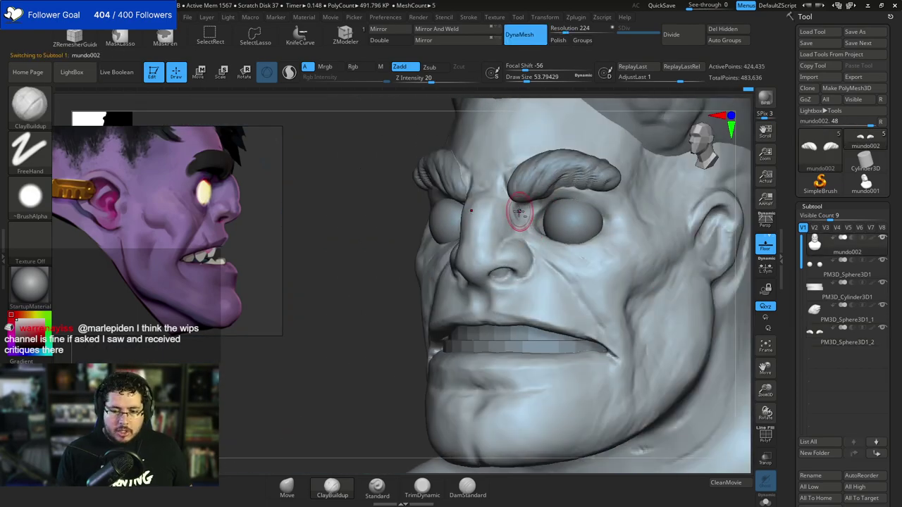
{"action": "mouse_move", "coordinate": [386, 322]}
{"action": "left_mouse_down"}
{"action": "mouse_move", "coordinate": [589, 210]}
{"action": "mouse_move", "coordinate": [599, 224]}
{"action": "mouse_move", "coordinate": [590, 211]}
{"action": "left_mouse_up"}
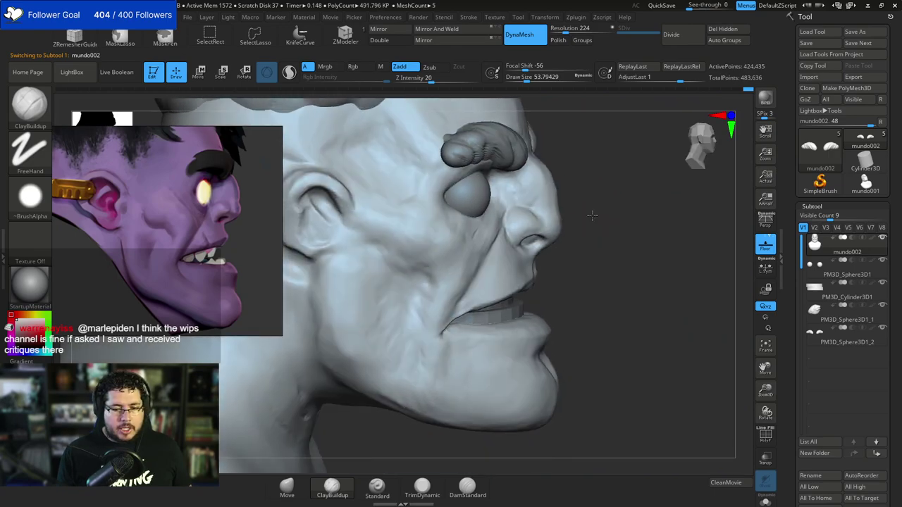
Carve the crease below the cheekbone from near the ear toward the mouth with DamStandard at a draw size of about 62.
{"action": "key", "text": "b"}
{"action": "key", "text": "d"}
{"action": "key", "text": "s"}
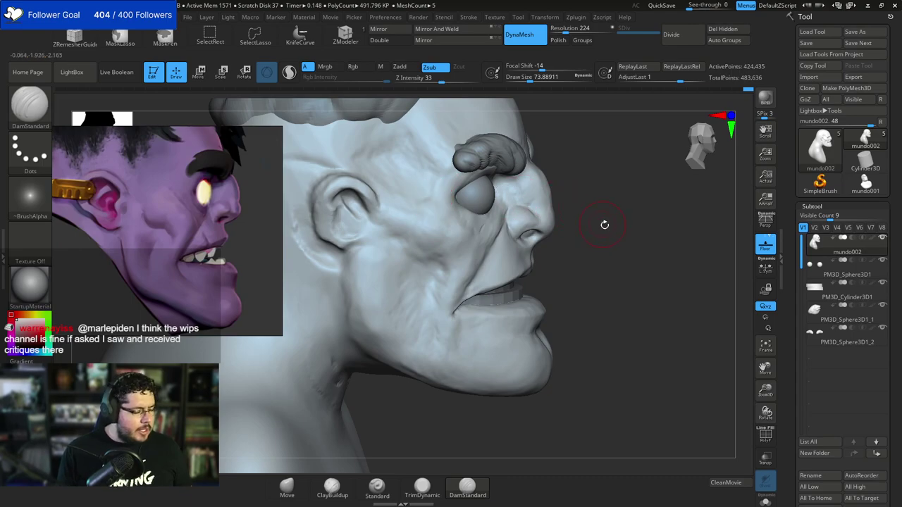
{"action": "left_click_drag", "start_coordinate": [604, 224], "coordinate": [445, 203]}
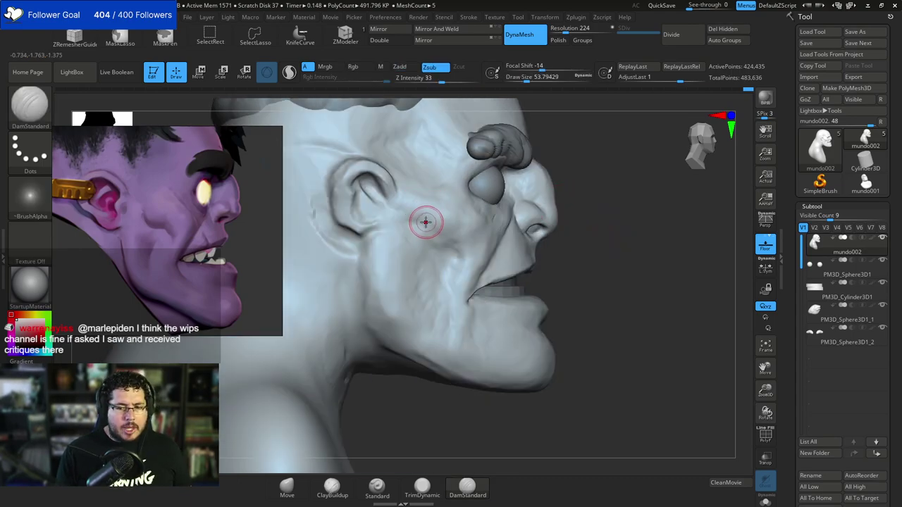
{"action": "key", "text": "space"}
{"action": "left_click", "coordinate": [412, 221]}
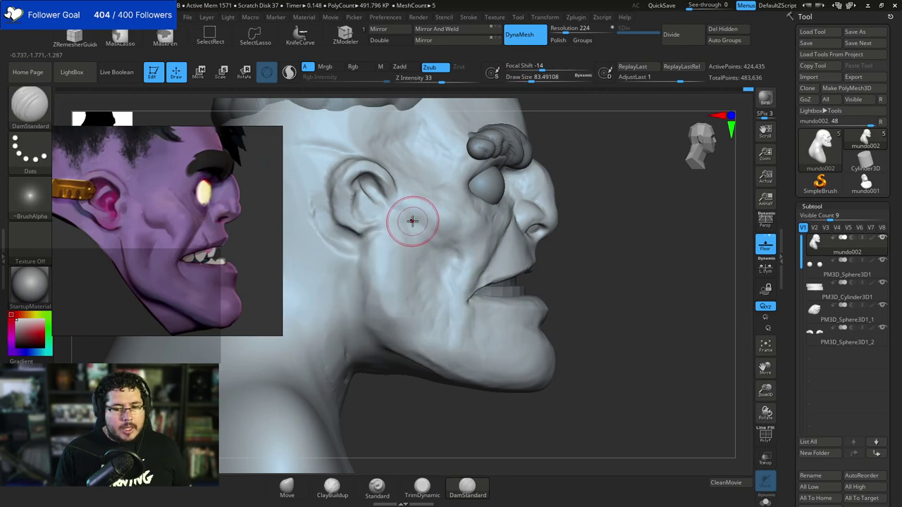
{"action": "key", "text": "space"}
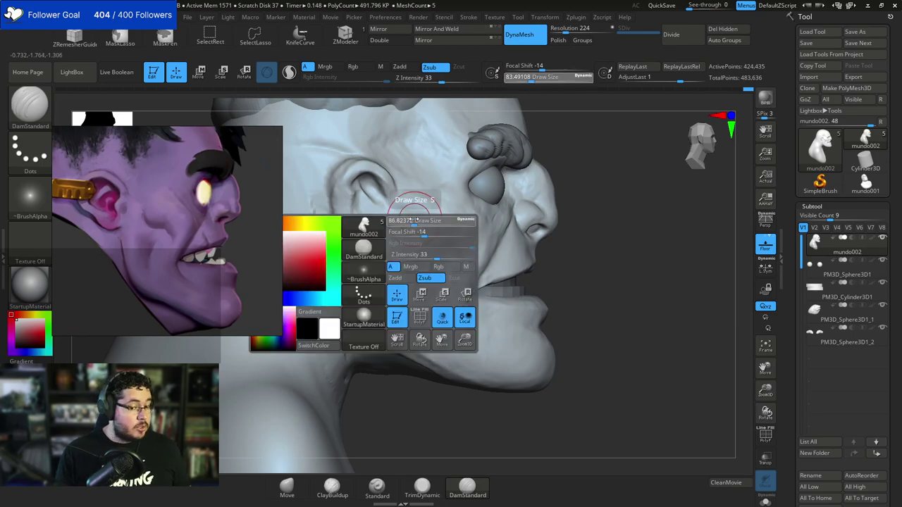
{"action": "left_click", "coordinate": [411, 221]}
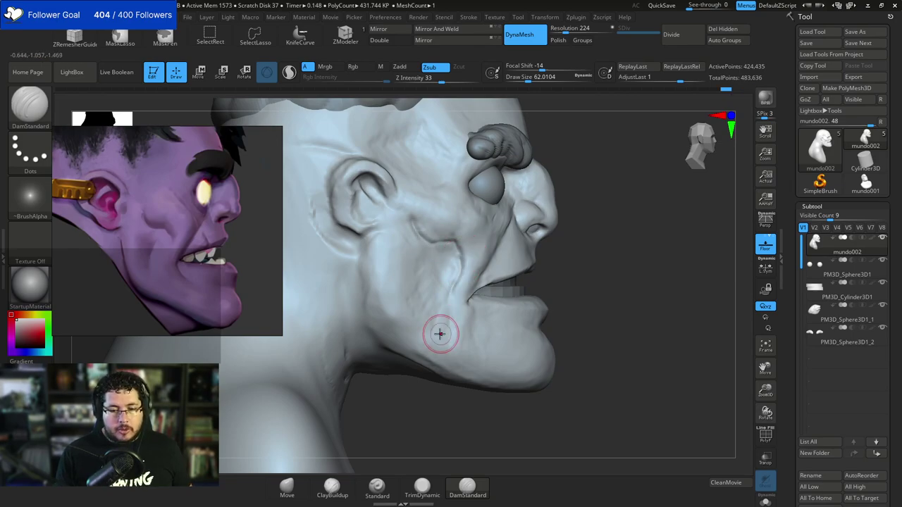
Add volume to the cheek beneath the cheekbone and around the mouth corner with ClayBuildup at a draw size of about 83.
{"action": "key", "text": "b"}
{"action": "key", "text": "b"}
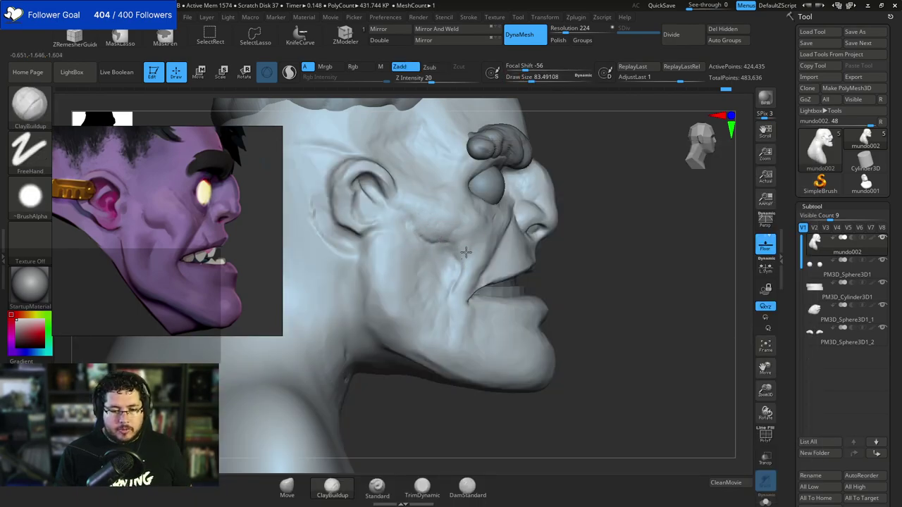
{"action": "left_click_drag", "start_coordinate": [466, 252], "coordinate": [463, 290]}
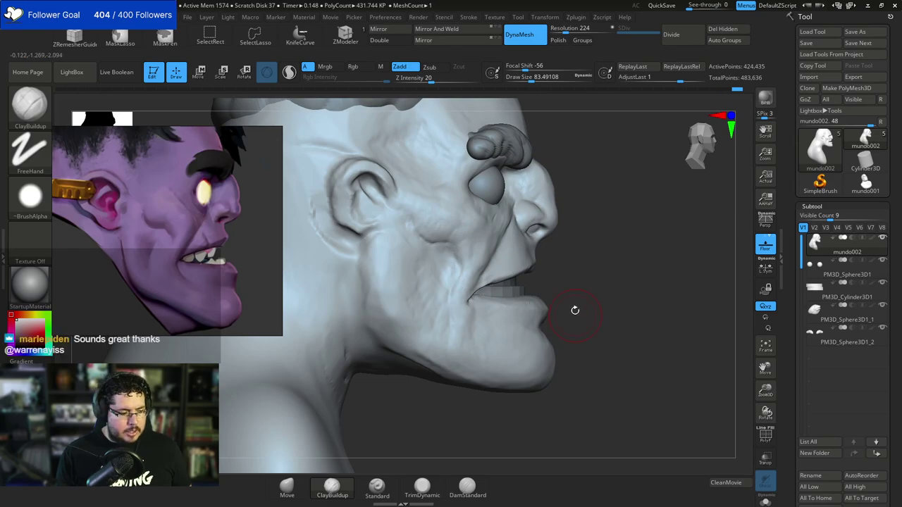
{"action": "left_click_drag", "start_coordinate": [574, 313], "coordinate": [560, 268]}
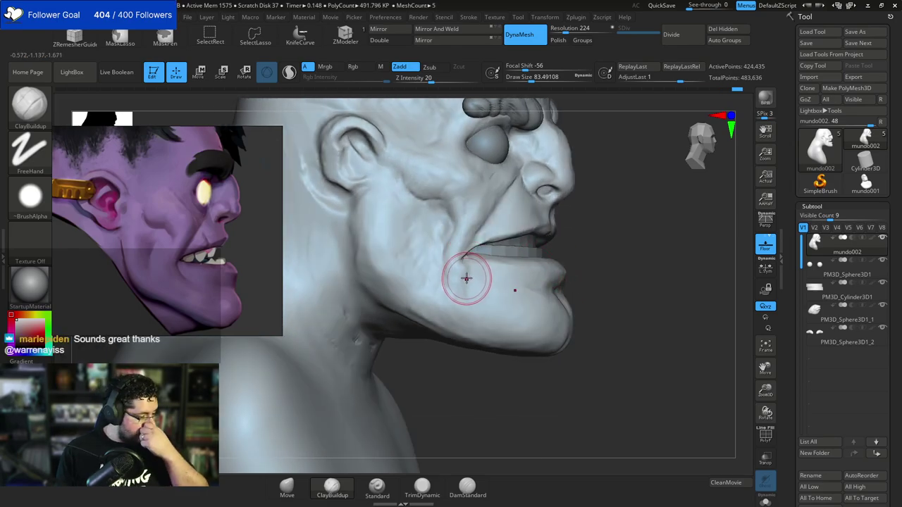
{"action": "left_click_drag", "start_coordinate": [460, 283], "coordinate": [475, 284]}
{"action": "mouse_move", "coordinate": [611, 243]}
{"action": "left_mouse_down", "text": "alt"}
{"action": "mouse_move", "coordinate": [602, 204]}
{"action": "mouse_move", "coordinate": [561, 202]}
{"action": "left_mouse_up", "text": "alt"}
{"action": "mouse_move", "coordinate": [456, 225]}
{"action": "left_mouse_down"}
{"action": "mouse_move", "coordinate": [448, 242]}
{"action": "mouse_move", "coordinate": [450, 221]}
{"action": "left_mouse_up"}
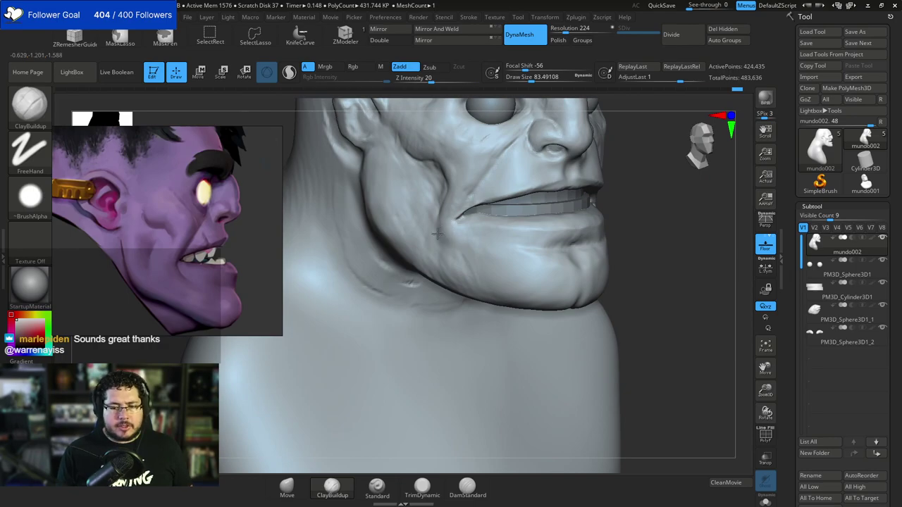
{"action": "mouse_move", "coordinate": [633, 211]}
{"action": "left_mouse_down", "text": "alt"}
{"action": "mouse_move", "coordinate": [651, 199]}
{"action": "mouse_move", "coordinate": [628, 207]}
{"action": "mouse_move", "coordinate": [637, 203]}
{"action": "left_mouse_up", "text": "alt"}
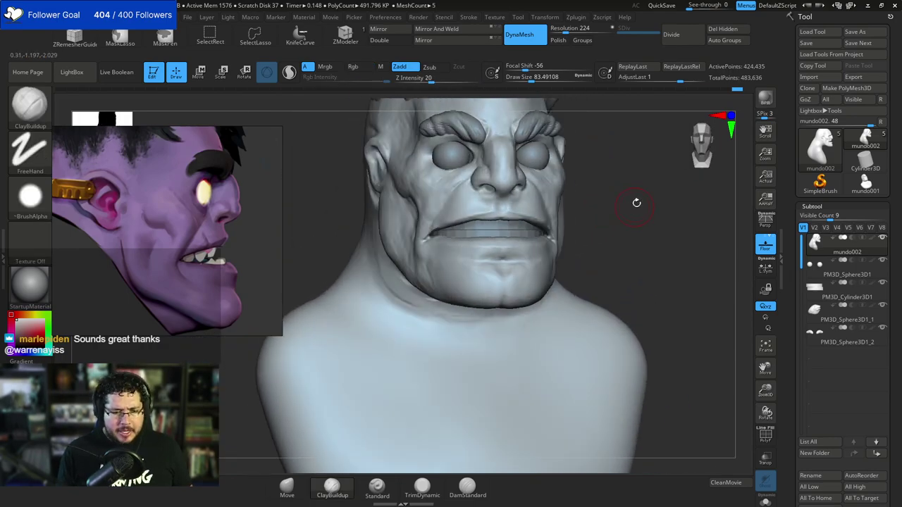
Flatten the planes of the cheek and around the mouth corner with TrimDynamic at a draw size of about 97.
{"action": "left_click_drag", "start_coordinate": [604, 231], "coordinate": [512, 251]}
{"action": "key", "text": "b"}
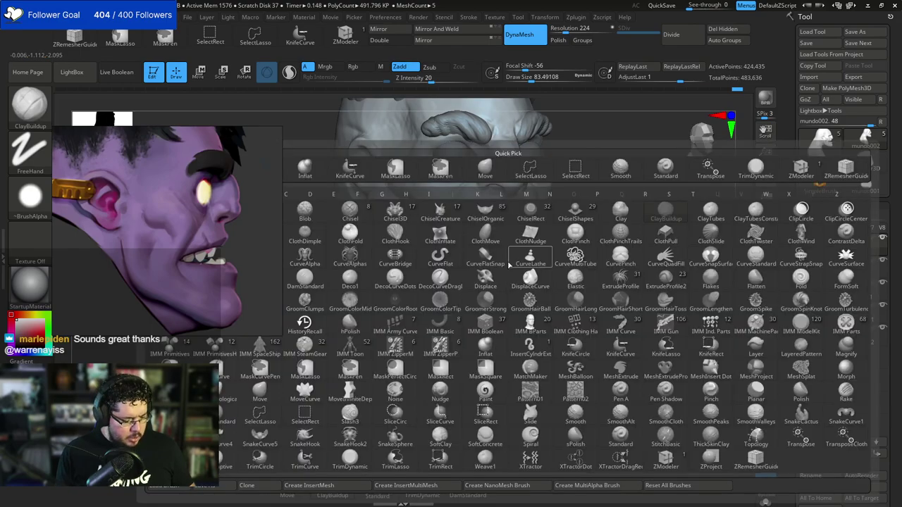
{"action": "key", "text": "t"}
{"action": "key", "text": "d"}
{"action": "key", "text": "space"}
{"action": "left_click_drag", "start_coordinate": [540, 214], "coordinate": [541, 214]}
{"action": "left_click_drag", "start_coordinate": [467, 256], "coordinate": [496, 256]}
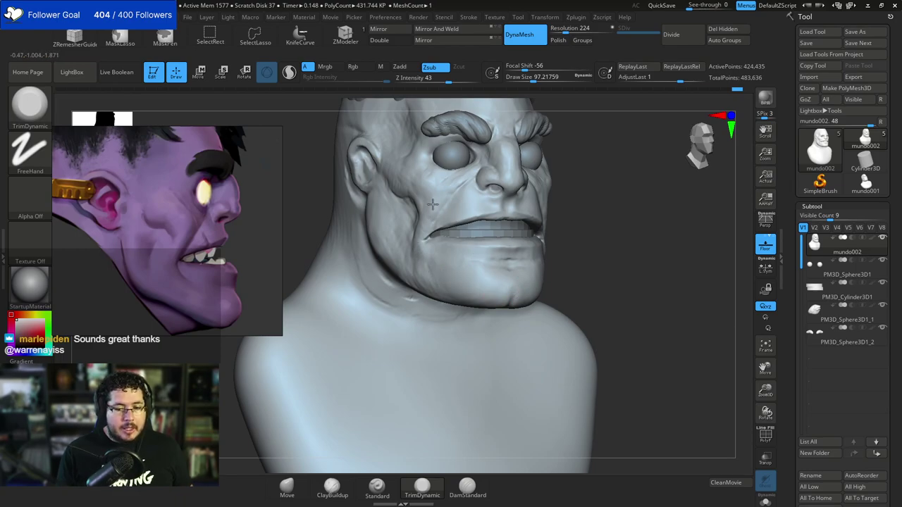
{"action": "left_click_drag", "start_coordinate": [614, 188], "coordinate": [499, 213]}
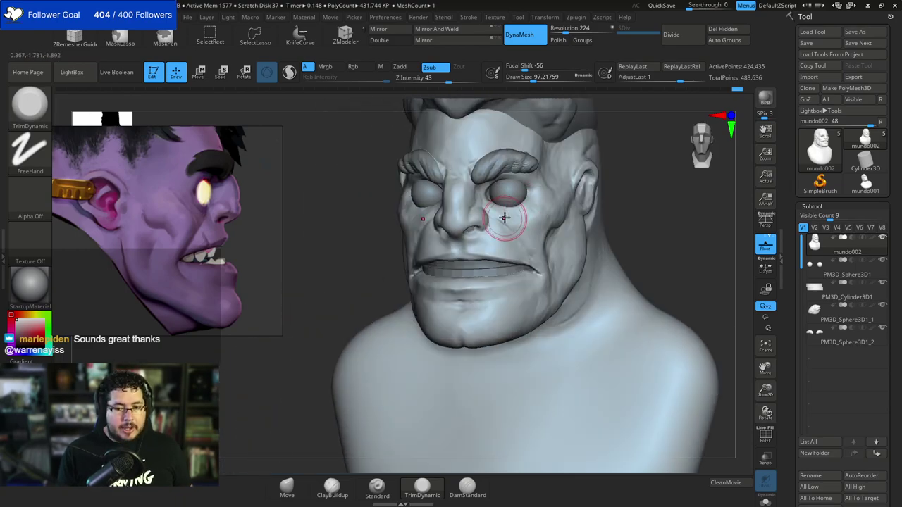
{"action": "mouse_move", "coordinate": [543, 224]}
{"action": "right_mouse_down"}
{"action": "mouse_move", "coordinate": [599, 219]}
{"action": "mouse_move", "coordinate": [535, 218]}
{"action": "mouse_move", "coordinate": [623, 215]}
{"action": "mouse_move", "coordinate": [606, 236]}
{"action": "mouse_move", "coordinate": [586, 239]}
{"action": "right_mouse_up"}
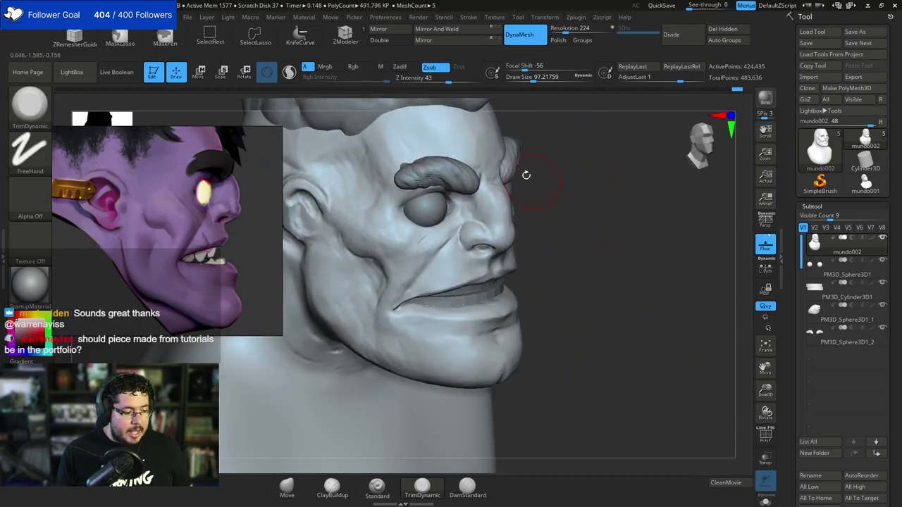
Build up the temple with ClayBuildup at a draw size of about 104 and the forehead above the brow at about 87.
{"action": "key", "text": "b"}
{"action": "key", "text": "c"}
{"action": "key", "text": "b"}
{"action": "right_click_drag", "start_coordinate": [519, 180], "coordinate": [523, 208], "text": "alt"}
{"action": "key", "text": "s"}
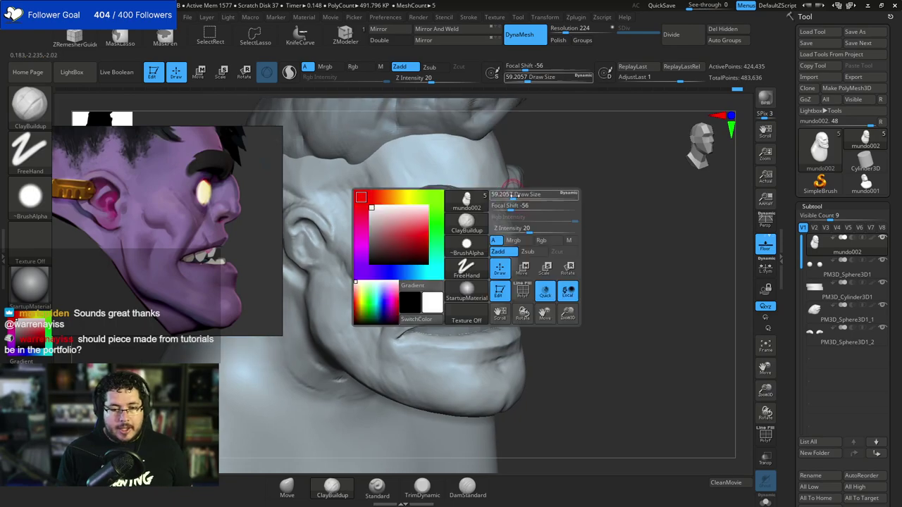
{"action": "left_click_drag", "start_coordinate": [527, 212], "coordinate": [531, 211]}
{"action": "key", "text": "s"}
{"action": "left_click_drag", "start_coordinate": [383, 178], "coordinate": [391, 177]}
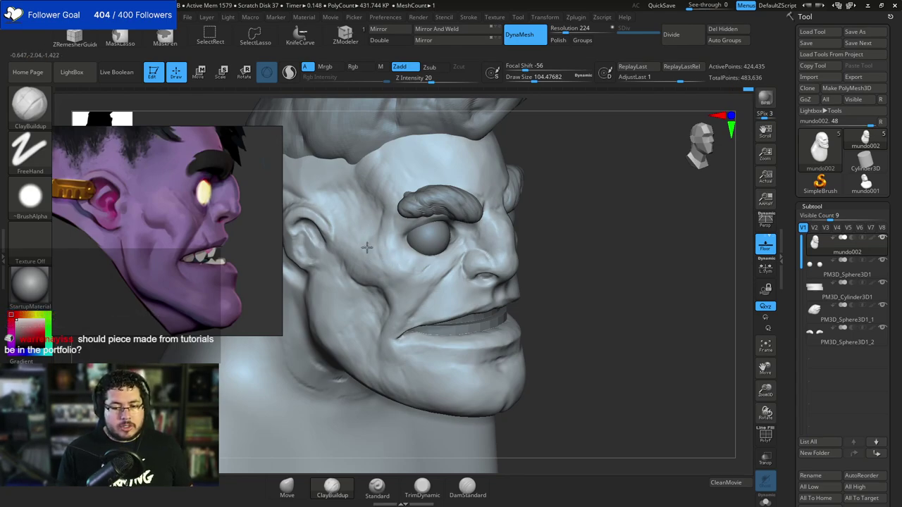
{"action": "left_click_drag", "start_coordinate": [569, 166], "coordinate": [533, 176]}
{"action": "key", "text": "space"}
{"action": "left_click_drag", "start_coordinate": [489, 182], "coordinate": [479, 184]}
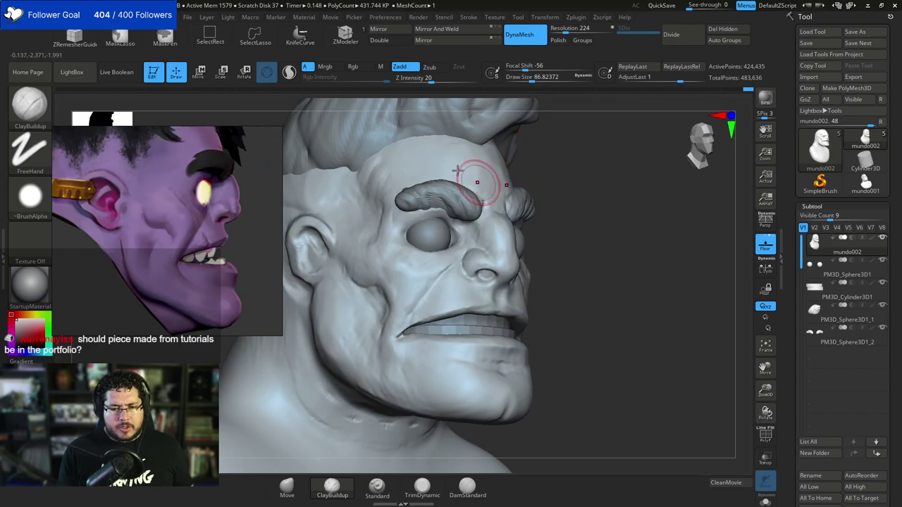
Carve the eyelid creases around the eyeball with DamStandard at a draw size of about 56.
{"action": "key", "text": "space"}
{"action": "left_click_drag", "start_coordinate": [397, 231], "coordinate": [385, 230]}
{"action": "key", "text": "b"}
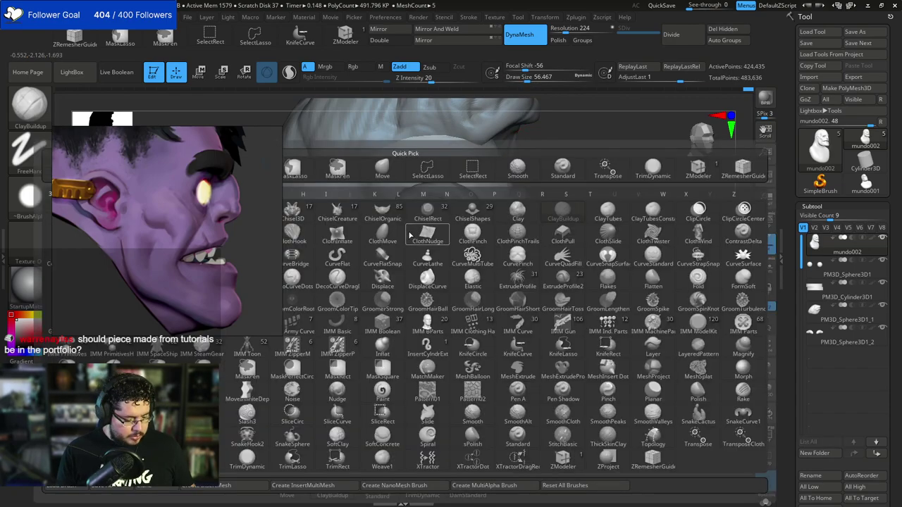
{"action": "key", "text": "d"}
{"action": "key", "text": "s"}
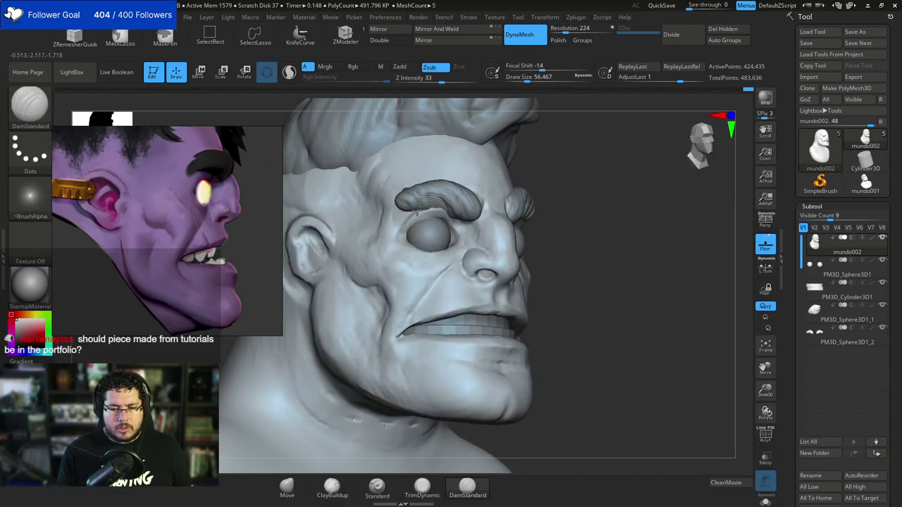
{"action": "right_click_drag", "start_coordinate": [463, 208], "coordinate": [503, 165]}
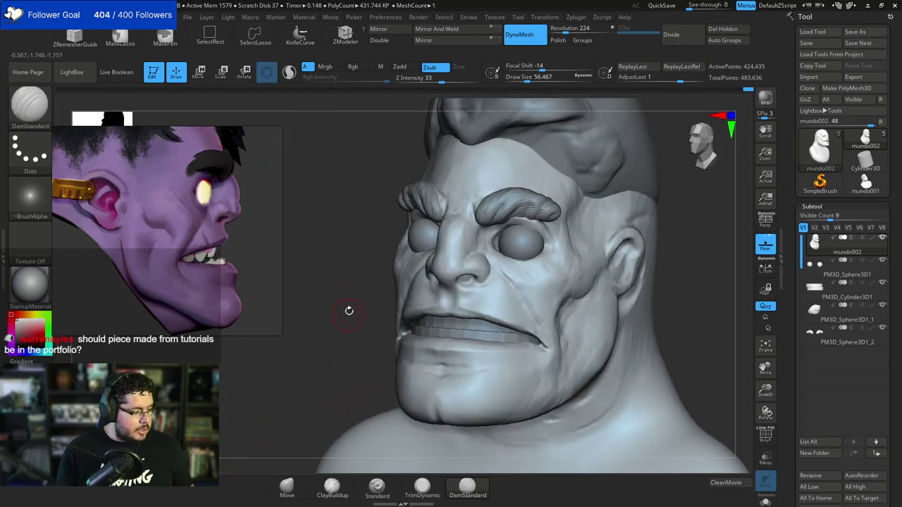
{"action": "left_click_drag", "start_coordinate": [354, 313], "coordinate": [451, 268]}
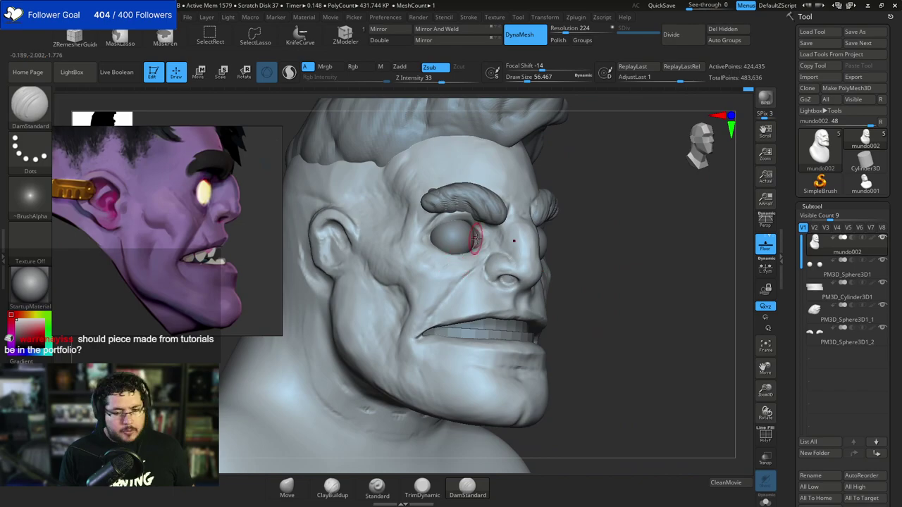
{"action": "left_click_drag", "start_coordinate": [587, 222], "coordinate": [587, 269]}
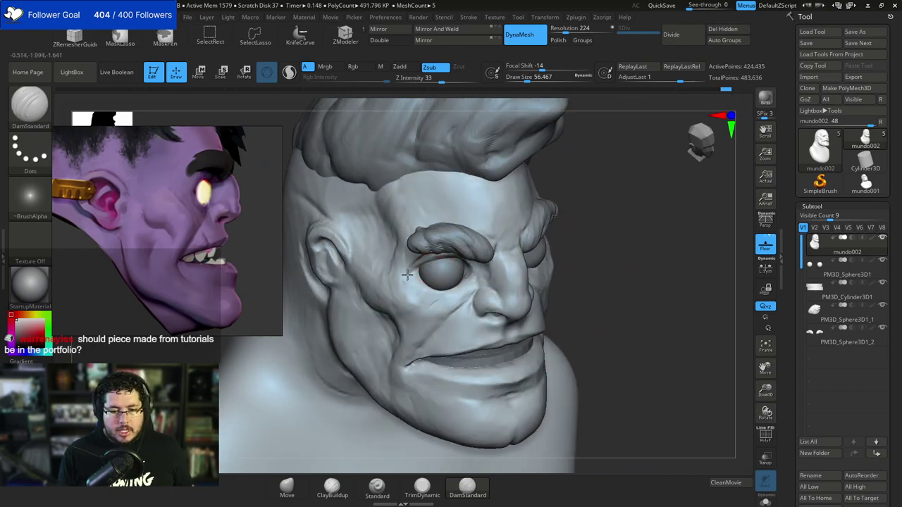
{"action": "mouse_move", "coordinate": [612, 305]}
{"action": "left_mouse_down"}
{"action": "mouse_move", "coordinate": [629, 266]}
{"action": "mouse_move", "coordinate": [641, 293]}
{"action": "left_mouse_up"}
Build up the lower eyelid and the area under the eye with ClayBuildup at a draw size of about 62.
{"action": "key", "text": "b"}
{"action": "key", "text": "c"}
{"action": "key", "text": "b"}
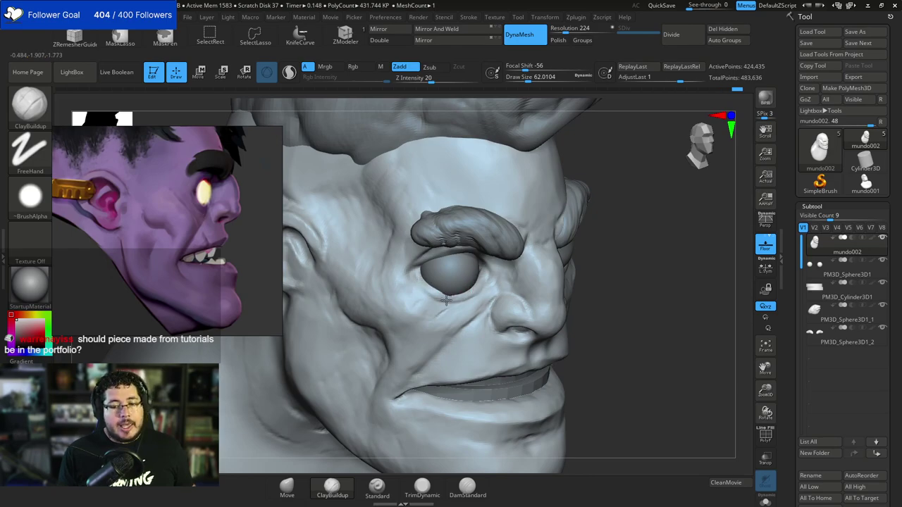
{"action": "left_click_drag", "start_coordinate": [608, 240], "coordinate": [648, 234]}
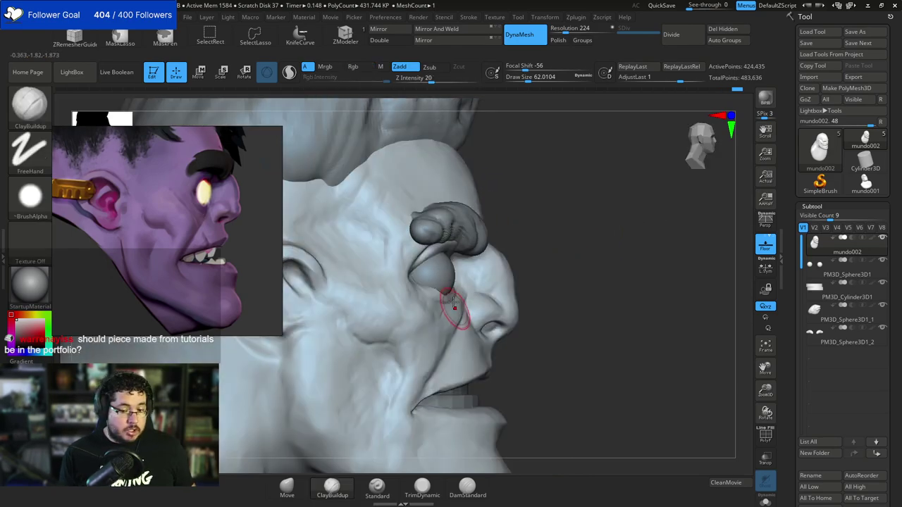
Smooth and refine the area under the eye on mundo002, setting the ClayBuildup draw size to about 51.
{"action": "left_click_drag", "start_coordinate": [452, 309], "coordinate": [443, 292], "text": "shift"}
{"action": "left_click_drag", "start_coordinate": [608, 262], "coordinate": [547, 258]}
{"action": "left_click_drag", "start_coordinate": [488, 263], "coordinate": [469, 280], "text": "shift"}
{"action": "key", "text": "space"}
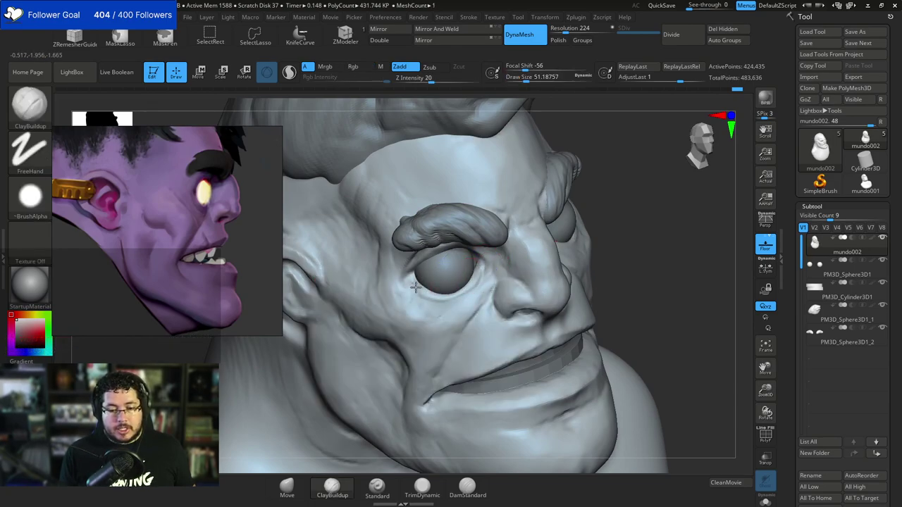
{"action": "mouse_move", "coordinate": [436, 299]}
{"action": "right_mouse_down"}
{"action": "mouse_move", "coordinate": [620, 246]}
{"action": "mouse_move", "coordinate": [636, 217]}
{"action": "mouse_move", "coordinate": [546, 241]}
{"action": "right_mouse_up"}
{"action": "mouse_move", "coordinate": [369, 343]}
{"action": "right_mouse_down", "text": "shift"}
{"action": "mouse_move", "coordinate": [598, 270]}
{"action": "mouse_move", "coordinate": [554, 215]}
{"action": "right_mouse_up", "text": "shift"}
Adjust the shape of the outer eye area and cheekbone with the Move brush at a draw size of about 77.
{"action": "key", "text": "b"}
{"action": "key", "text": "m"}
{"action": "key", "text": "v"}
{"action": "key", "text": "space"}
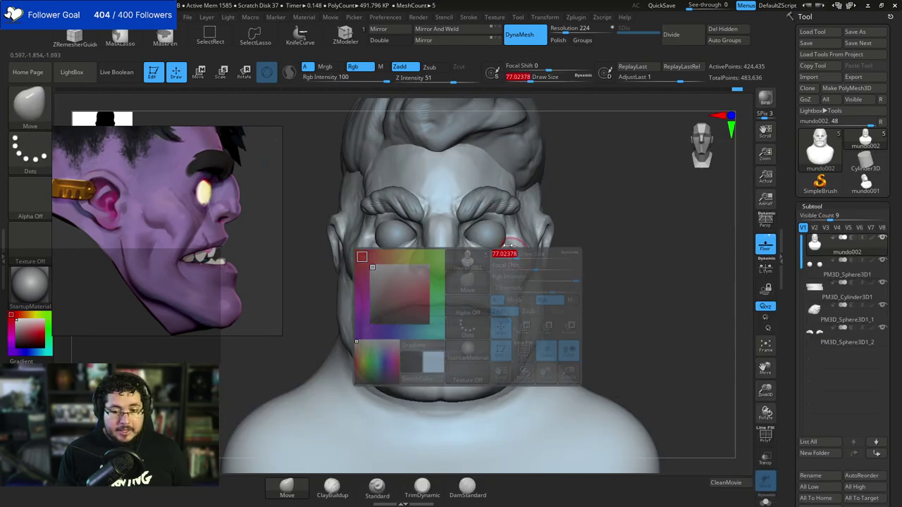
{"action": "left_click_drag", "start_coordinate": [505, 252], "coordinate": [480, 250]}
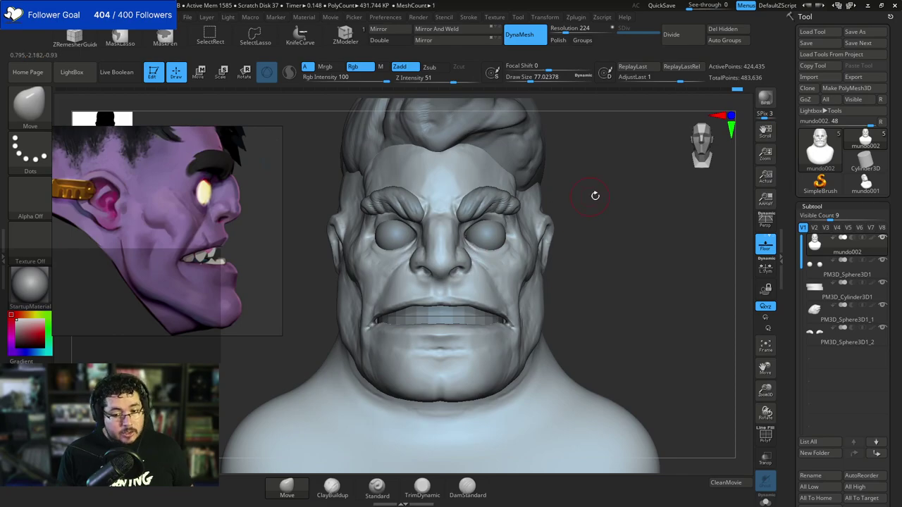
{"action": "left_click_drag", "start_coordinate": [595, 195], "coordinate": [512, 246]}
{"action": "left_click_drag", "start_coordinate": [323, 340], "coordinate": [468, 207]}
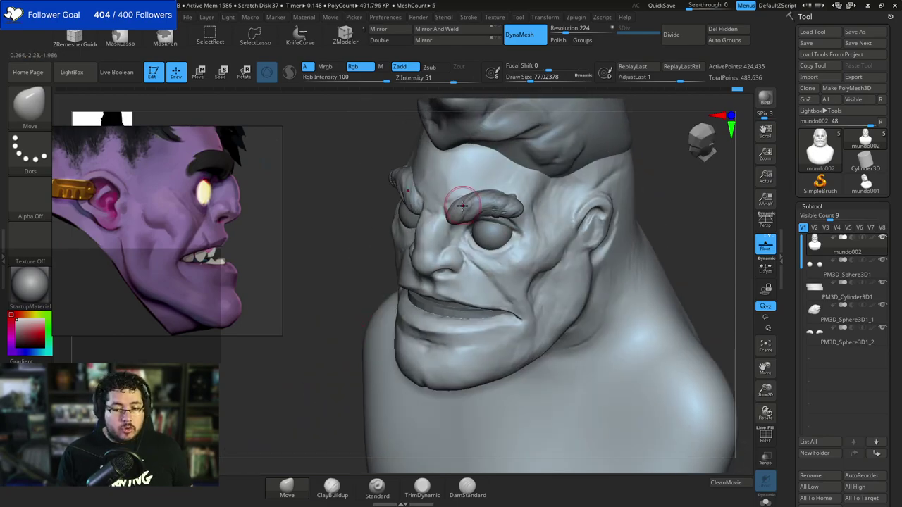
Build up the skin below the lower eyelid with ClayBuildup at a draw size of about 74.
{"action": "key", "text": "b"}
{"action": "key", "text": "c"}
{"action": "key", "text": "b"}
{"action": "key", "text": "space"}
{"action": "left_click_drag", "start_coordinate": [474, 240], "coordinate": [491, 255]}
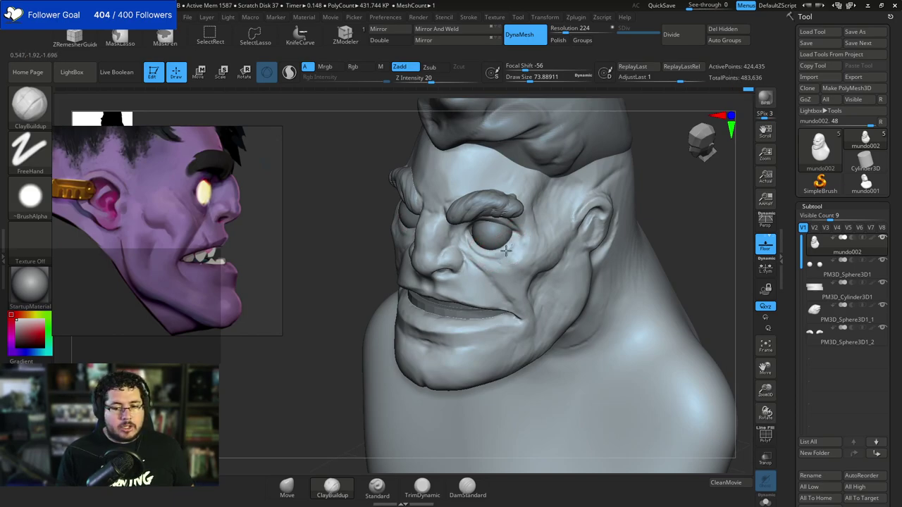
{"action": "mouse_move", "coordinate": [519, 241]}
{"action": "left_mouse_down"}
{"action": "mouse_move", "coordinate": [499, 258]}
{"action": "mouse_move", "coordinate": [478, 257]}
{"action": "left_mouse_up"}
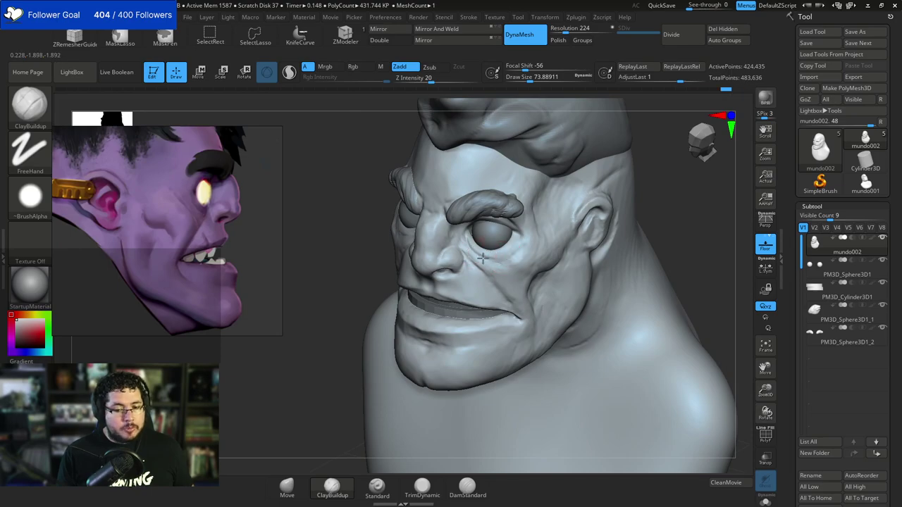
{"action": "left_click_drag", "start_coordinate": [345, 322], "coordinate": [379, 296], "text": "shift"}
Build up the cheek and the area around the mouth corner with ClayBuildup at draw sizes of about 112 and 83.
{"action": "mouse_move", "coordinate": [614, 217]}
{"action": "left_mouse_down", "text": "alt"}
{"action": "mouse_move", "coordinate": [618, 195]}
{"action": "mouse_move", "coordinate": [508, 189]}
{"action": "left_mouse_up", "text": "alt"}
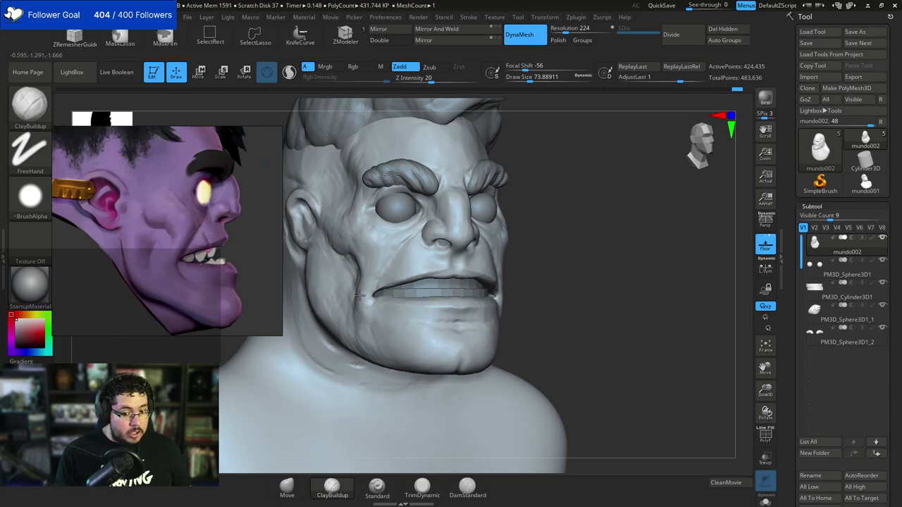
{"action": "mouse_move", "coordinate": [360, 314]}
{"action": "left_mouse_down"}
{"action": "mouse_move", "coordinate": [493, 282]}
{"action": "mouse_move", "coordinate": [503, 319]}
{"action": "left_mouse_up"}
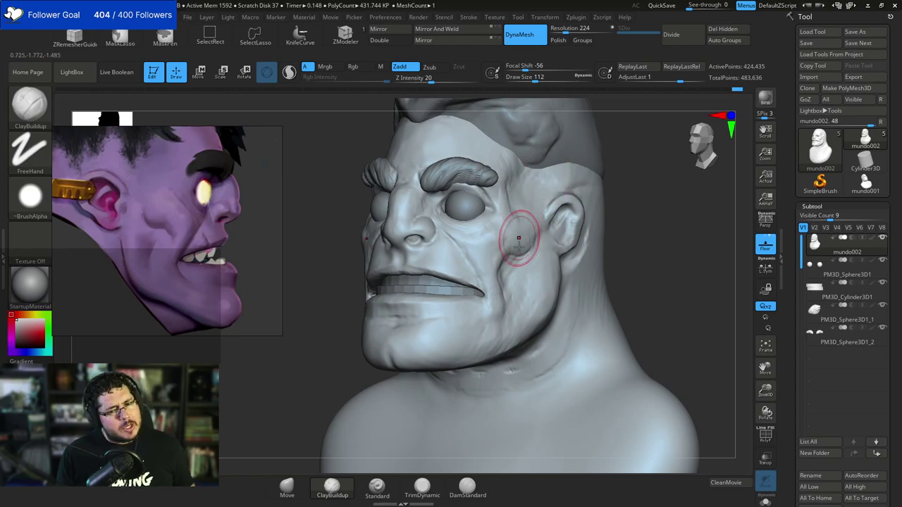
{"action": "key", "text": "space"}
{"action": "left_click_drag", "start_coordinate": [470, 247], "coordinate": [459, 244]}
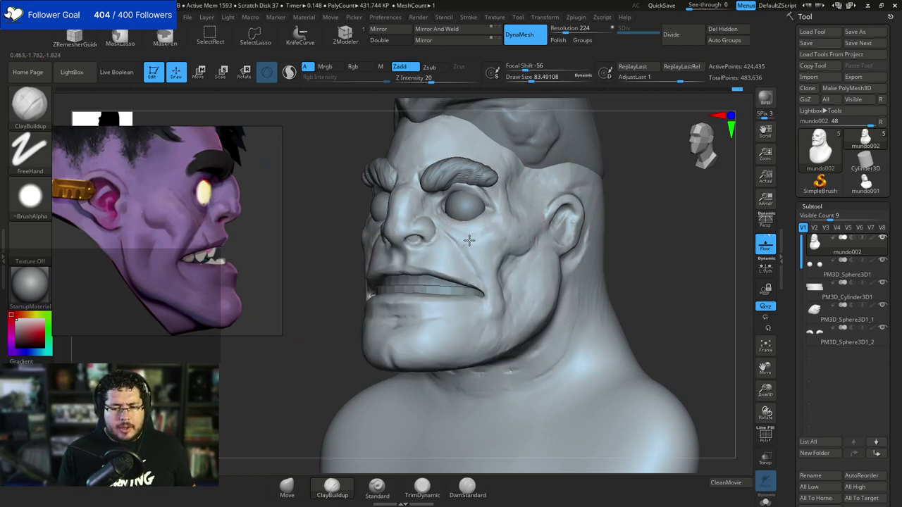
{"action": "mouse_move", "coordinate": [612, 206]}
{"action": "left_mouse_down"}
{"action": "mouse_move", "coordinate": [653, 193]}
{"action": "mouse_move", "coordinate": [638, 178]}
{"action": "left_mouse_up"}
{"action": "mouse_move", "coordinate": [545, 198]}
{"action": "left_mouse_down"}
{"action": "mouse_move", "coordinate": [527, 236]}
{"action": "mouse_move", "coordinate": [542, 245]}
{"action": "left_mouse_up"}
{"action": "right_click_drag", "start_coordinate": [541, 245], "coordinate": [528, 230]}
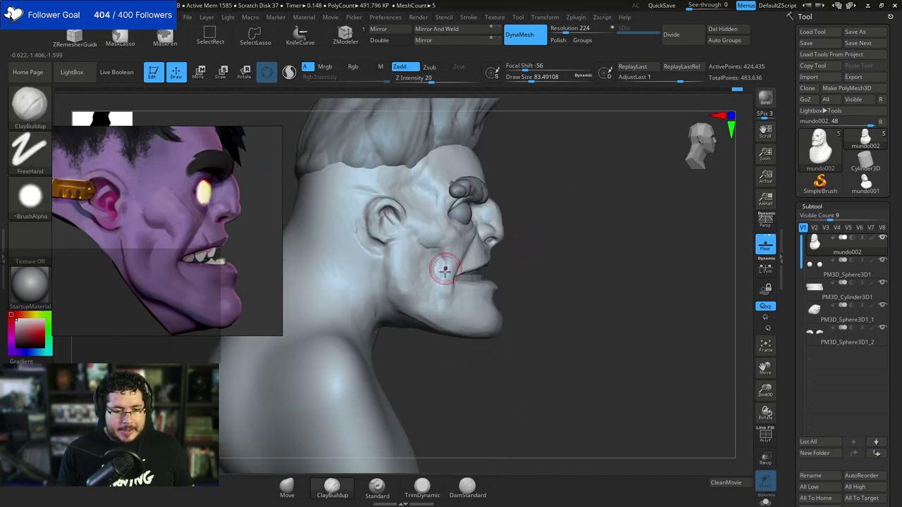
{"action": "key", "text": "space"}
{"action": "mouse_move", "coordinate": [408, 273]}
{"action": "left_mouse_down"}
{"action": "mouse_move", "coordinate": [418, 273]}
{"action": "mouse_move", "coordinate": [404, 281]}
{"action": "left_mouse_up"}
Reshape the jawline in profile with the Move brush at a draw size of about 239.
{"action": "key", "text": "b"}
{"action": "key", "text": "m"}
{"action": "key", "text": "v"}
{"action": "key", "text": "space"}
{"action": "key", "text": "space"}
{"action": "left_click_drag", "start_coordinate": [391, 289], "coordinate": [409, 289]}
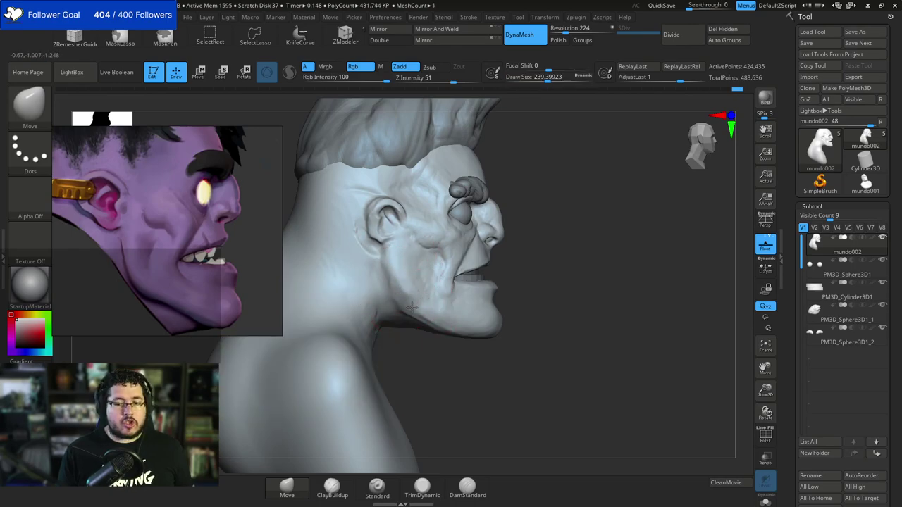
{"action": "left_click_drag", "start_coordinate": [455, 354], "coordinate": [438, 302]}
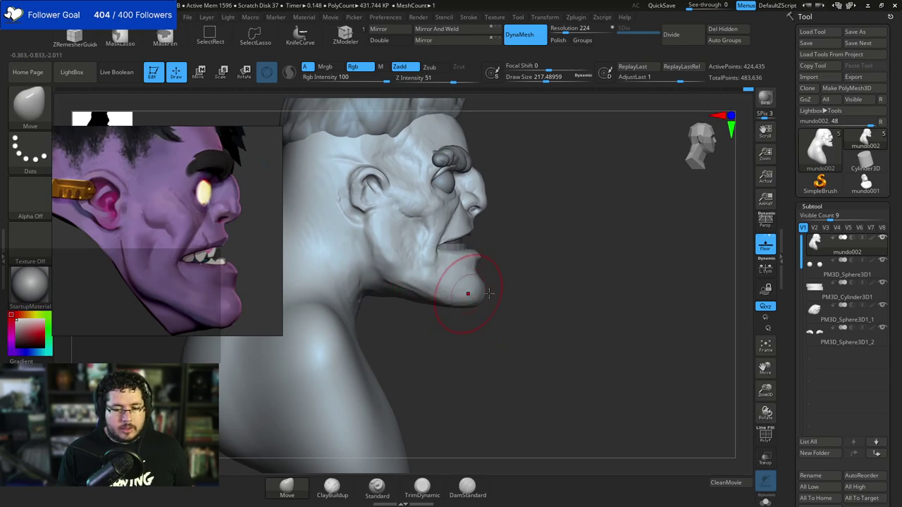
Adjust the chin's profile with the Move brush at a draw size of about 217.
{"action": "key", "text": "space"}
{"action": "mouse_move", "coordinate": [489, 293]}
{"action": "left_mouse_down"}
{"action": "mouse_move", "coordinate": [477, 279]}
{"action": "mouse_move", "coordinate": [480, 263]}
{"action": "left_mouse_up"}
{"action": "left_click_drag", "start_coordinate": [492, 310], "coordinate": [462, 296]}
{"action": "mouse_move", "coordinate": [459, 257]}
{"action": "left_mouse_down"}
{"action": "mouse_move", "coordinate": [478, 272]}
{"action": "mouse_move", "coordinate": [463, 298]}
{"action": "mouse_move", "coordinate": [481, 292]}
{"action": "mouse_move", "coordinate": [458, 311]}
{"action": "mouse_move", "coordinate": [465, 270]}
{"action": "left_mouse_up"}
Reshape the lower lip with the Move brush, reducing the draw size from about 172 to 120 and 97.
{"action": "key", "text": "space"}
{"action": "key", "text": "space"}
{"action": "left_click", "coordinate": [483, 243]}
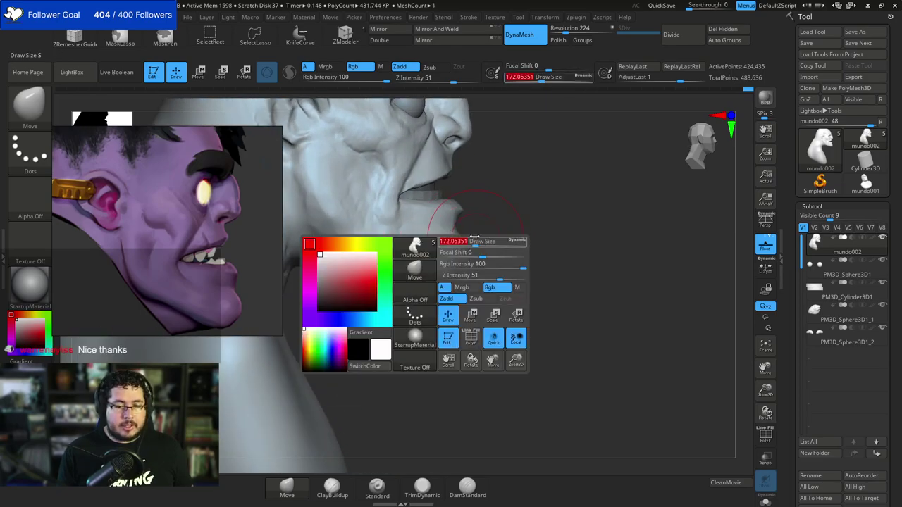
{"action": "key", "text": "space"}
{"action": "mouse_move", "coordinate": [472, 218]}
{"action": "left_mouse_down"}
{"action": "mouse_move", "coordinate": [462, 218]}
{"action": "mouse_move", "coordinate": [485, 224]}
{"action": "left_mouse_up"}
{"action": "key", "text": "space"}
{"action": "left_click_drag", "start_coordinate": [486, 224], "coordinate": [446, 202]}
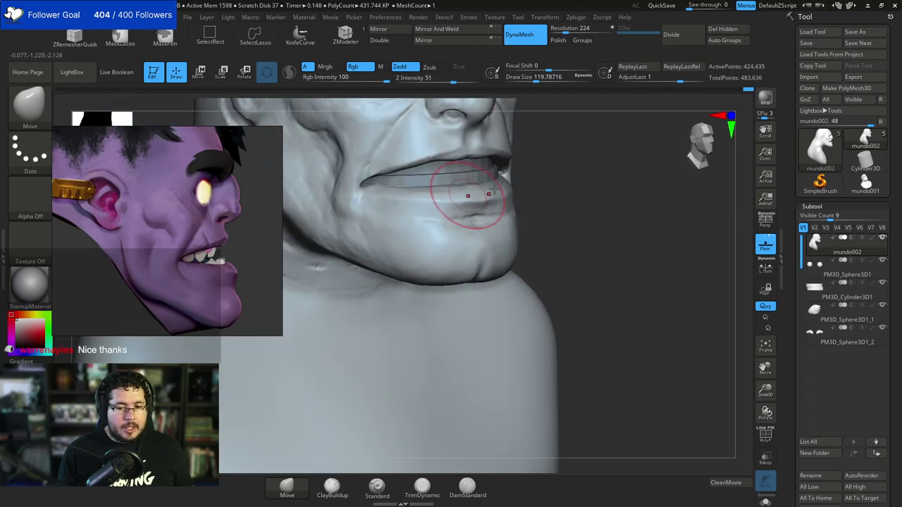
{"action": "mouse_move", "coordinate": [543, 187]}
{"action": "left_mouse_down", "text": "shift"}
{"action": "mouse_move", "coordinate": [500, 182]}
{"action": "mouse_move", "coordinate": [476, 203]}
{"action": "left_mouse_up", "text": "shift"}
{"action": "key", "text": "space"}
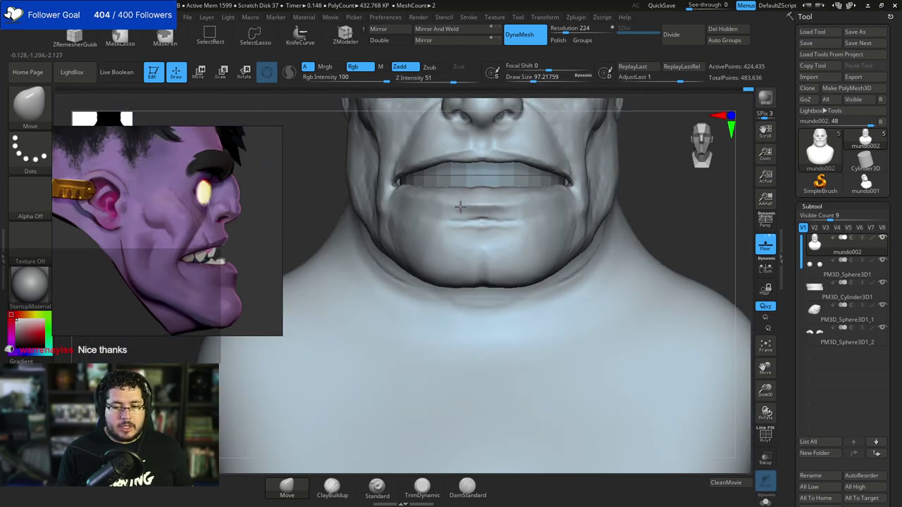
Build up the cheek and jaw muscle behind the mouth corner with ClayBuildup at draw sizes of about 77 and 108.
{"action": "key", "text": "f"}
{"action": "mouse_move", "coordinate": [640, 167]}
{"action": "right_mouse_down"}
{"action": "mouse_move", "coordinate": [595, 203]}
{"action": "mouse_move", "coordinate": [598, 223]}
{"action": "mouse_move", "coordinate": [623, 233]}
{"action": "mouse_move", "coordinate": [601, 240]}
{"action": "right_mouse_up"}
{"action": "right_click_drag", "start_coordinate": [601, 241], "coordinate": [623, 247]}
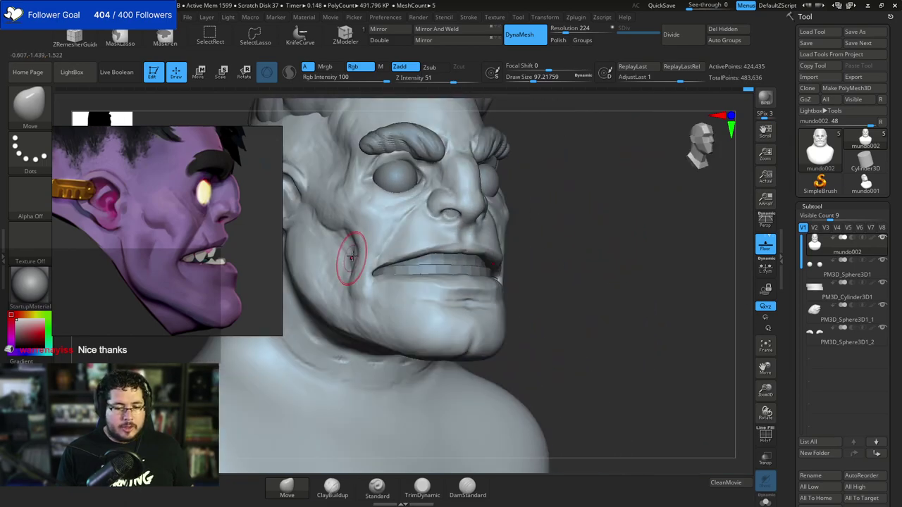
{"action": "key", "text": "b"}
{"action": "key", "text": "c"}
{"action": "key", "text": "b"}
{"action": "mouse_move", "coordinate": [513, 189]}
{"action": "right_mouse_down"}
{"action": "mouse_move", "coordinate": [552, 177]}
{"action": "mouse_move", "coordinate": [483, 158]}
{"action": "right_mouse_up"}
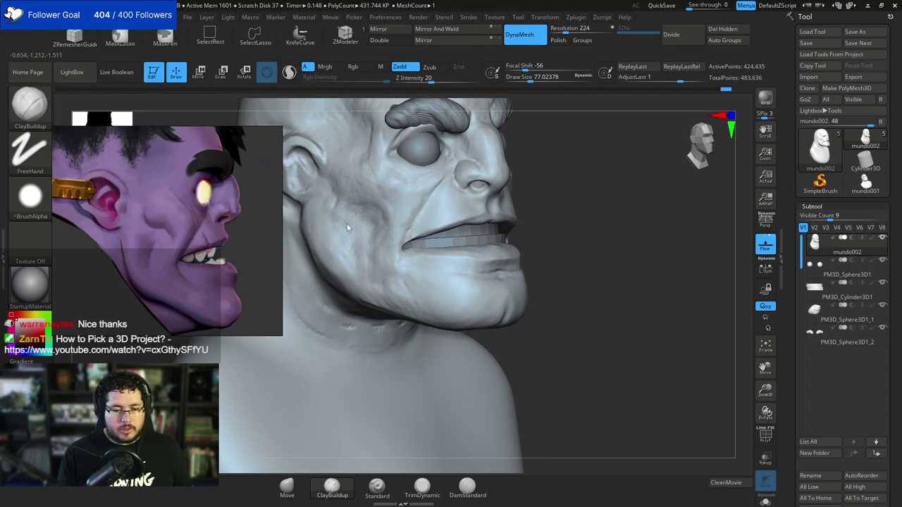
{"action": "key", "text": "bracketright"}
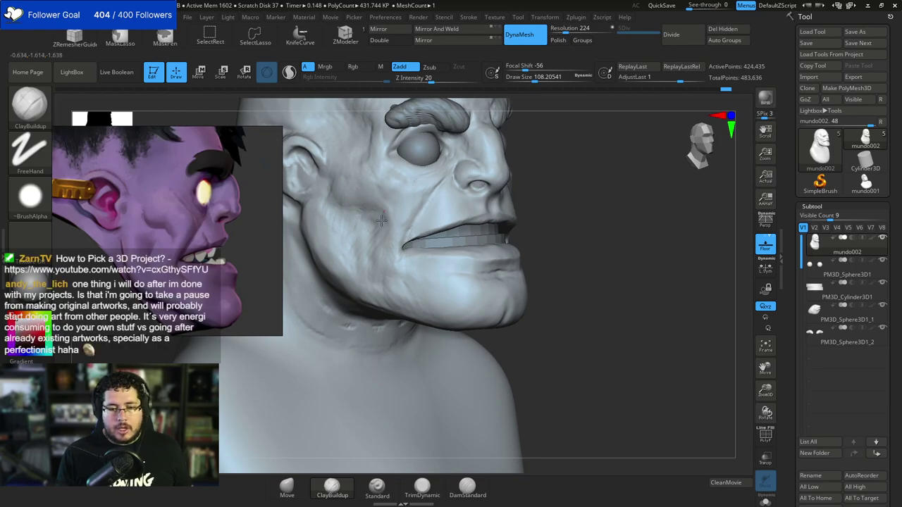
Build up the cheekbone below the eye with ClayBuildup at a draw size of about 90.
{"action": "left_click_drag", "start_coordinate": [620, 199], "coordinate": [587, 241], "text": "shift"}
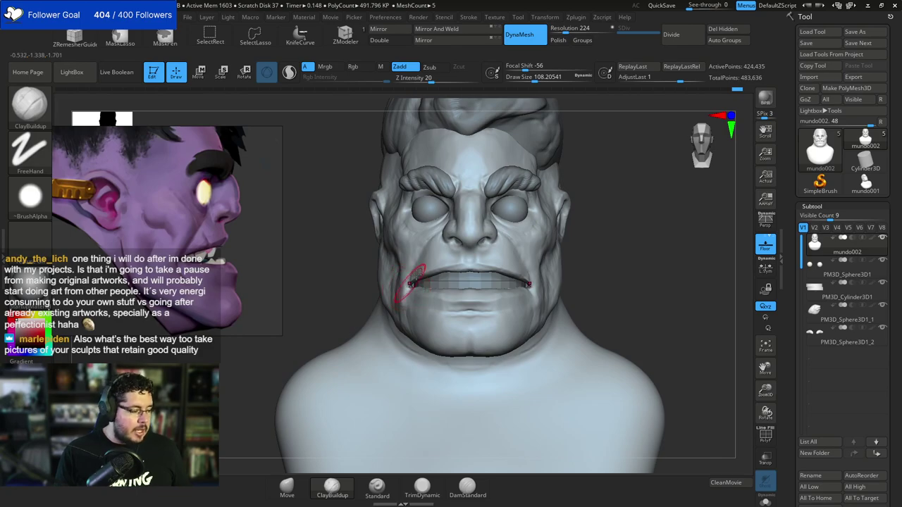
{"action": "left_click_drag", "start_coordinate": [607, 243], "coordinate": [588, 286]}
{"action": "key", "text": "space"}
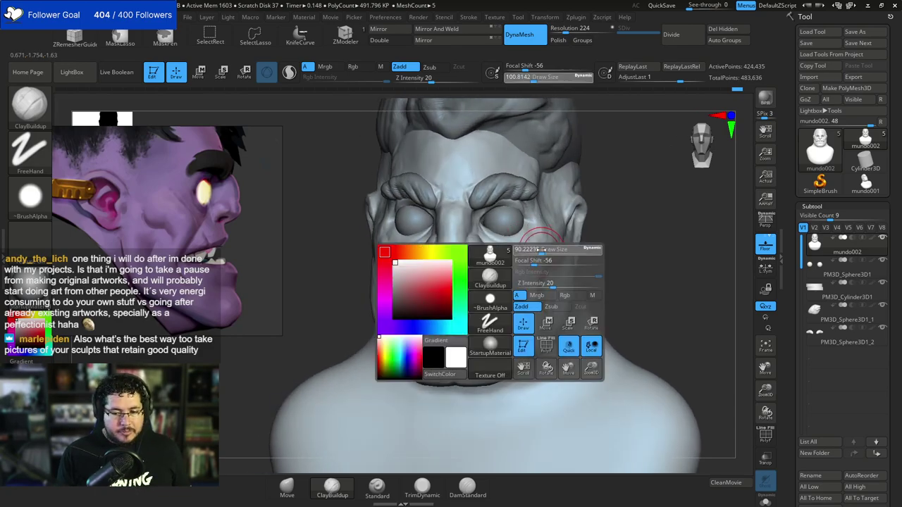
{"action": "left_click_drag", "start_coordinate": [536, 252], "coordinate": [532, 252]}
{"action": "left_click_drag", "start_coordinate": [627, 248], "coordinate": [564, 250]}
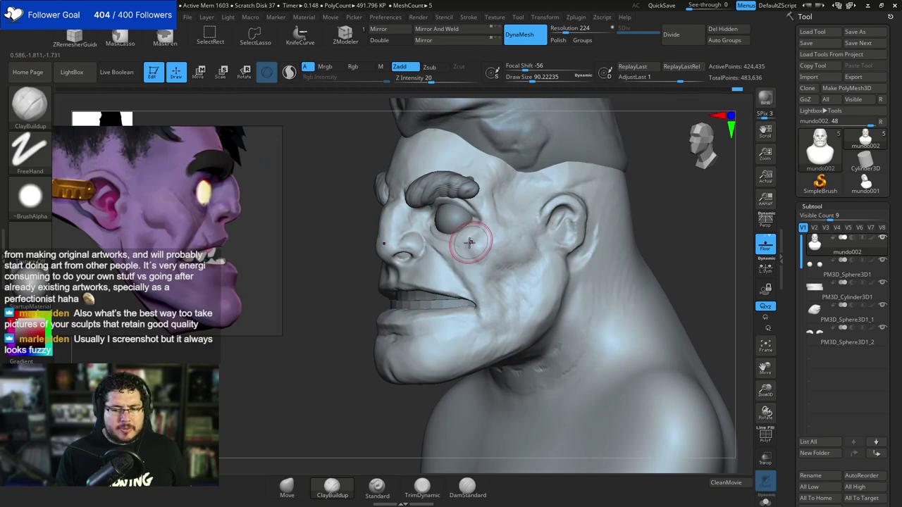
{"action": "left_click_drag", "start_coordinate": [475, 244], "coordinate": [478, 243]}
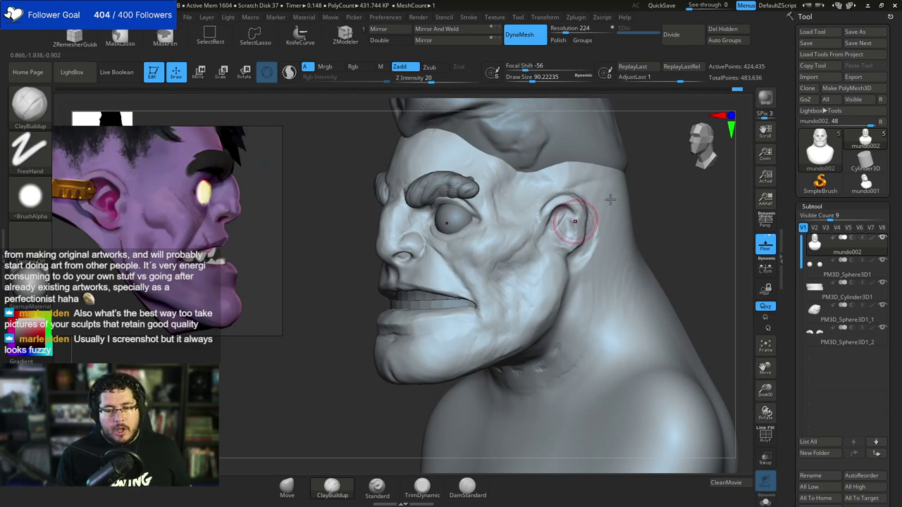
{"action": "left_click_drag", "start_coordinate": [621, 201], "coordinate": [525, 207]}
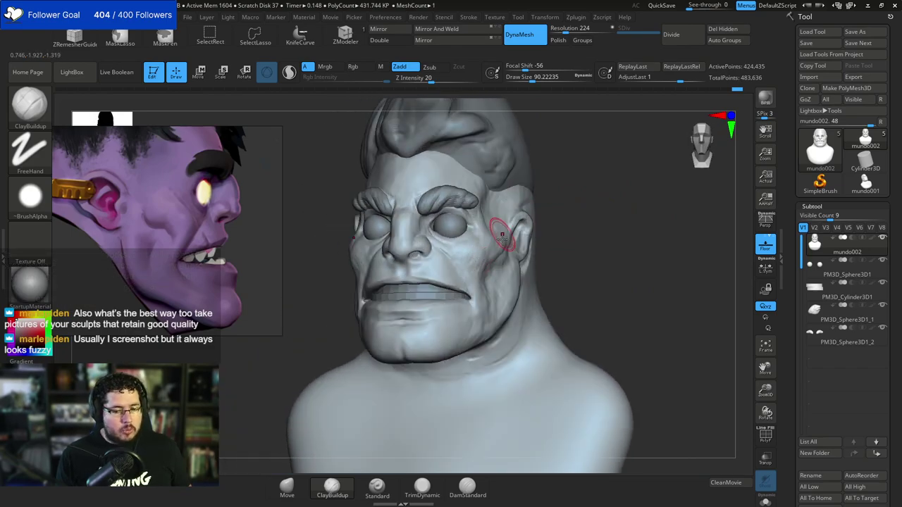
Flatten the planes of the cheekbone and cheek with TrimDynamic at a draw size of about 94.
{"action": "key", "text": "b"}
{"action": "key", "text": "t"}
{"action": "key", "text": "d"}
{"action": "left_click_drag", "start_coordinate": [598, 251], "coordinate": [468, 245]}
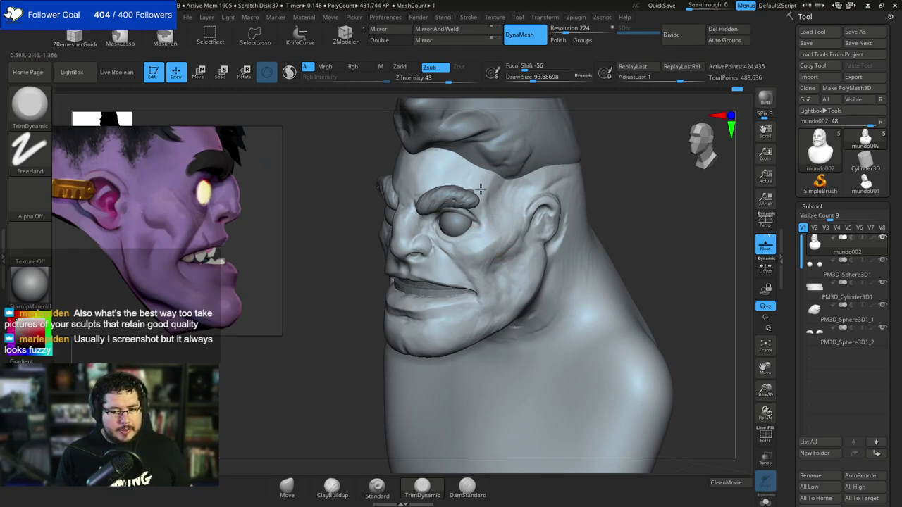
{"action": "left_click_drag", "start_coordinate": [614, 162], "coordinate": [479, 260]}
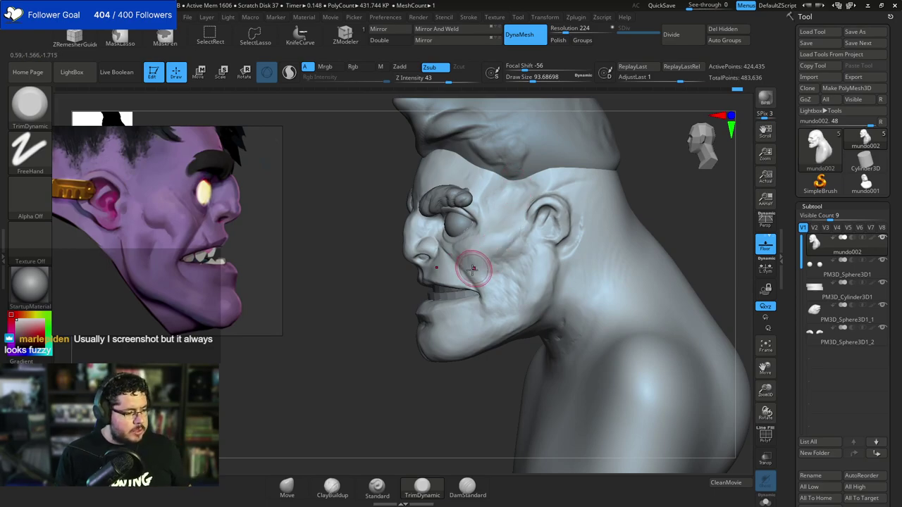
{"action": "mouse_move", "coordinate": [391, 336]}
{"action": "left_mouse_down"}
{"action": "mouse_move", "coordinate": [568, 203]}
{"action": "mouse_move", "coordinate": [381, 267]}
{"action": "left_mouse_up"}
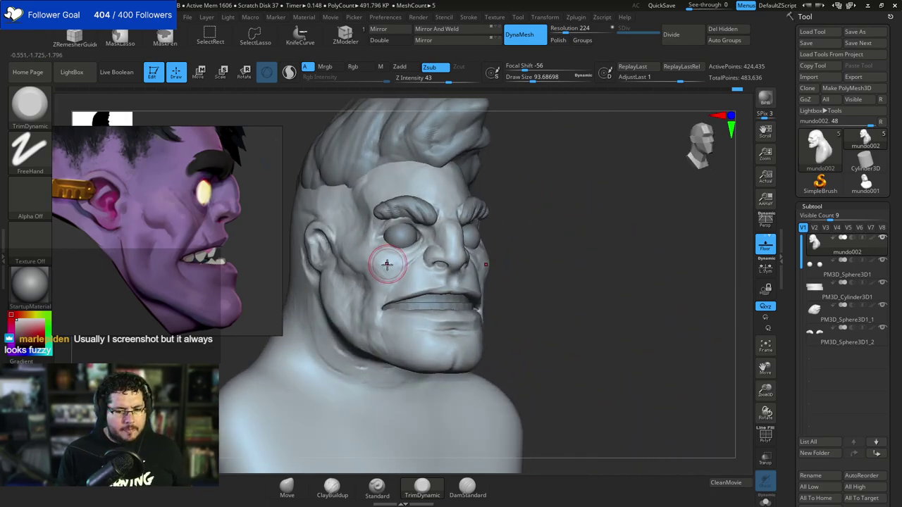
Build up the area between the inner eye corner and the nostril with ClayBuildup at a draw size of about 71.
{"action": "mouse_move", "coordinate": [525, 198]}
{"action": "left_mouse_down"}
{"action": "mouse_move", "coordinate": [534, 252]}
{"action": "mouse_move", "coordinate": [413, 232]}
{"action": "mouse_move", "coordinate": [416, 250]}
{"action": "left_mouse_up"}
{"action": "key", "text": "b"}
{"action": "key", "text": "c"}
{"action": "key", "text": "b"}
{"action": "key", "text": "space"}
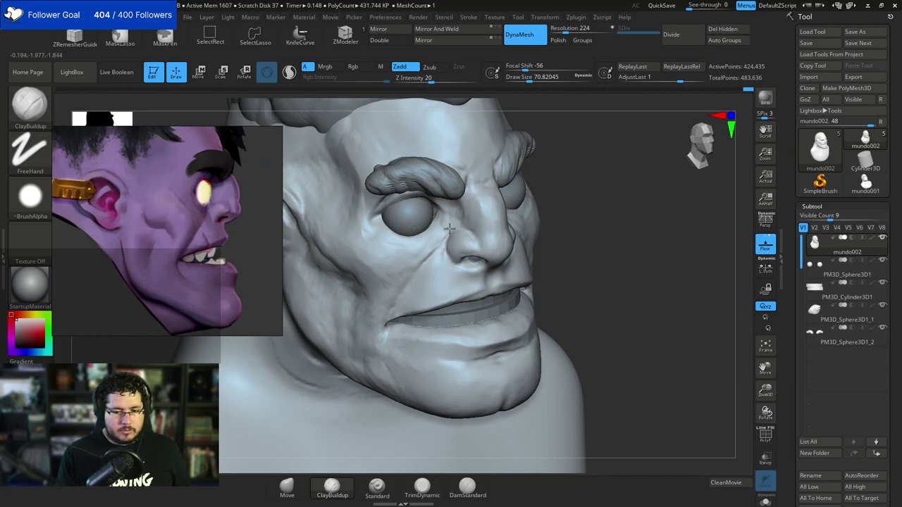
{"action": "left_click_drag", "start_coordinate": [446, 226], "coordinate": [438, 221]}
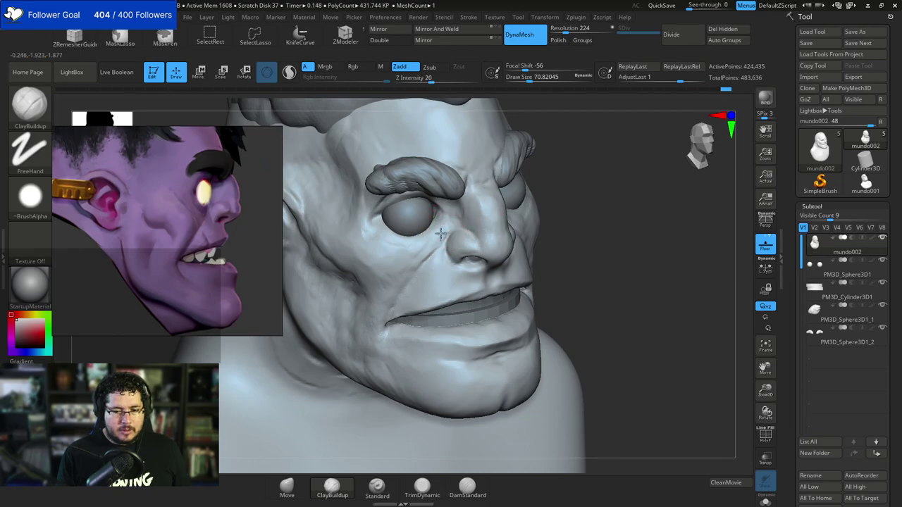
{"action": "left_click_drag", "start_coordinate": [573, 202], "coordinate": [520, 237]}
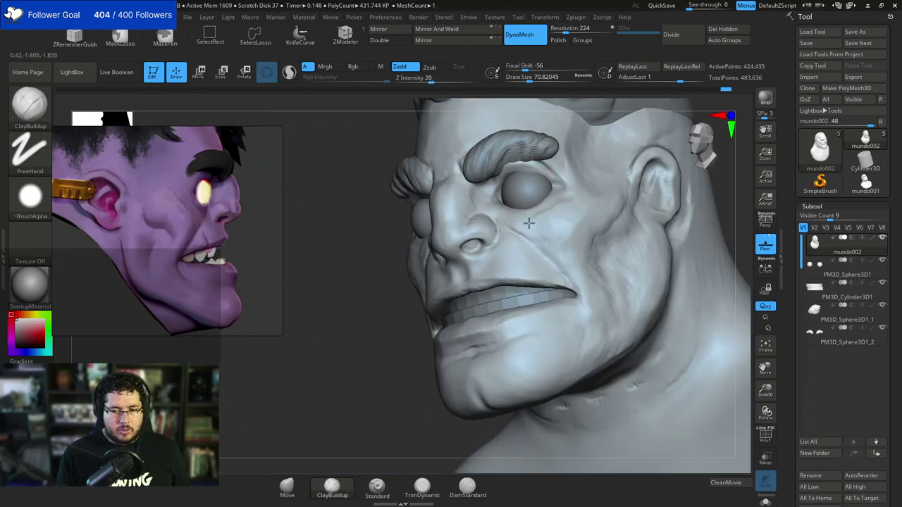
Compare the whole bust with the side and front views of the purple character concept.
{"action": "left_click_drag", "start_coordinate": [385, 338], "coordinate": [519, 242], "text": "alt"}
{"action": "left_click_drag", "start_coordinate": [580, 251], "coordinate": [571, 218], "text": "alt"}
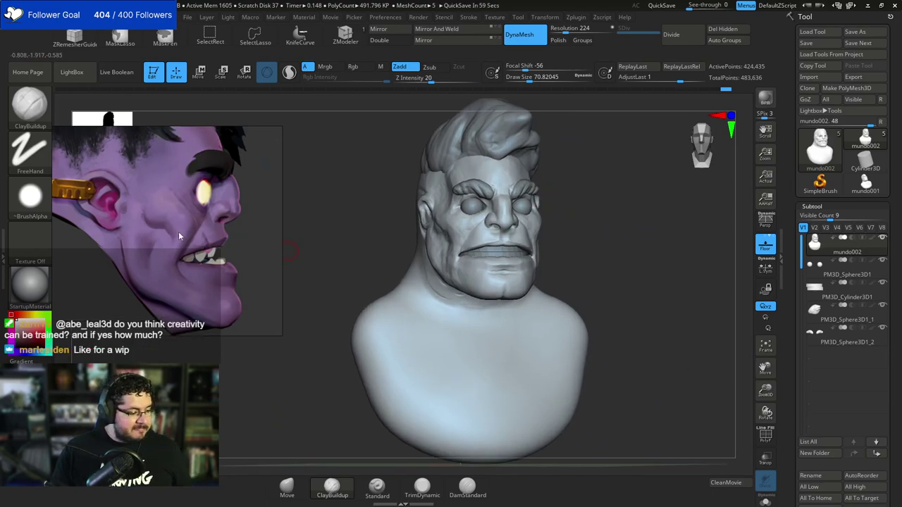
{"action": "left_click_drag", "start_coordinate": [310, 227], "coordinate": [403, 211]}
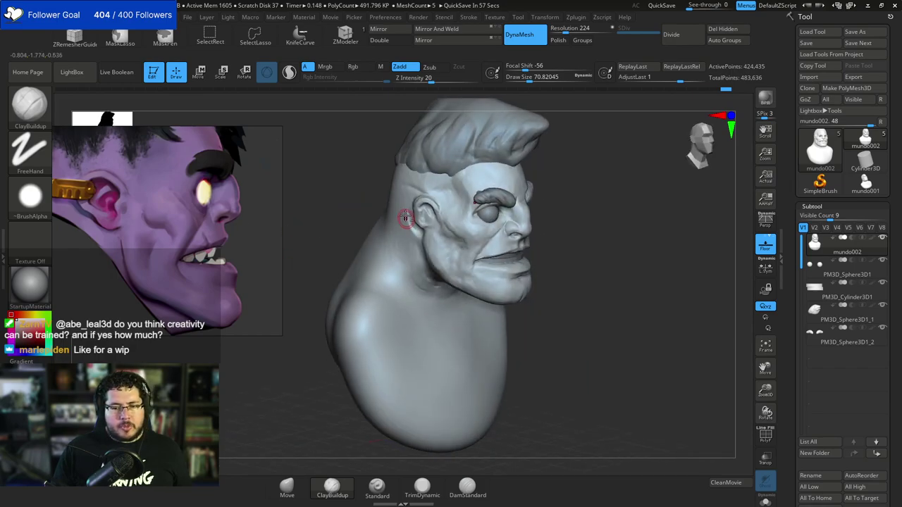
{"action": "key", "text": "ctrl"}
{"action": "scroll", "coordinate": [154, 221], "scroll_direction": "down", "scroll_amount": 2}
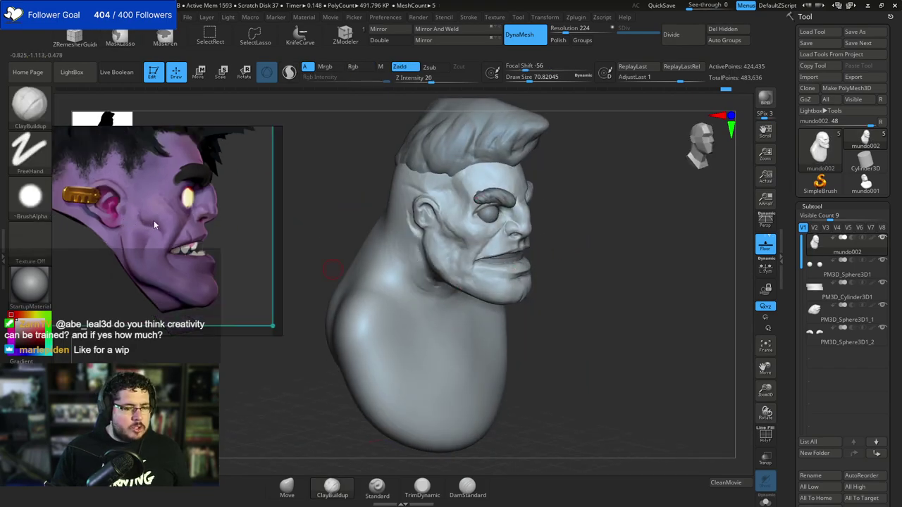
{"action": "middle_click_drag", "start_coordinate": [154, 221], "coordinate": [179, 252]}
{"action": "scroll", "coordinate": [179, 253], "scroll_direction": "down", "scroll_amount": 4}
{"action": "middle_click_drag", "start_coordinate": [120, 258], "coordinate": [173, 233]}
{"action": "scroll", "coordinate": [159, 248], "scroll_direction": "up", "scroll_amount": 4}
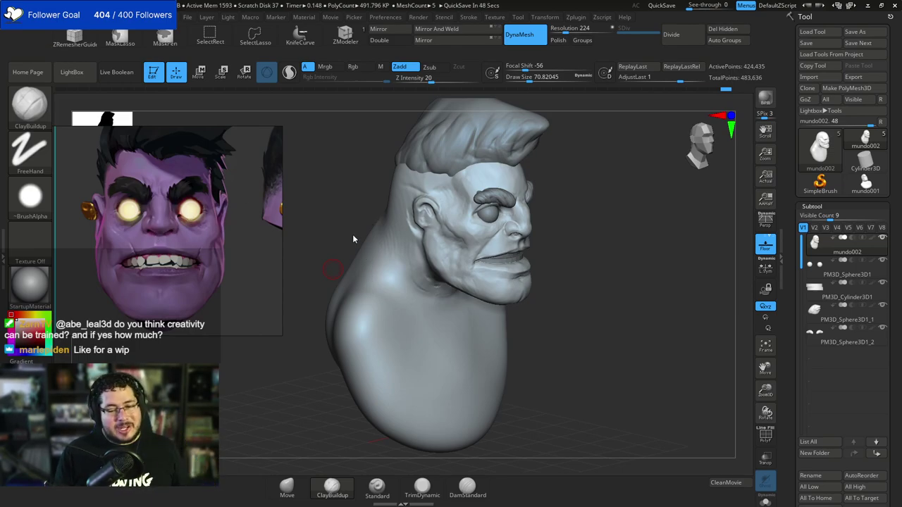
Build up the lower cheek and jaw beside the mouth corner with ClayBuildup at a draw size of about 101.
{"action": "left_click_drag", "start_coordinate": [339, 226], "coordinate": [327, 222], "text": "shift"}
{"action": "mouse_move", "coordinate": [574, 193]}
{"action": "left_mouse_down", "text": "alt"}
{"action": "mouse_move", "coordinate": [632, 212]}
{"action": "mouse_move", "coordinate": [587, 201]}
{"action": "mouse_move", "coordinate": [599, 185]}
{"action": "left_mouse_up", "text": "alt"}
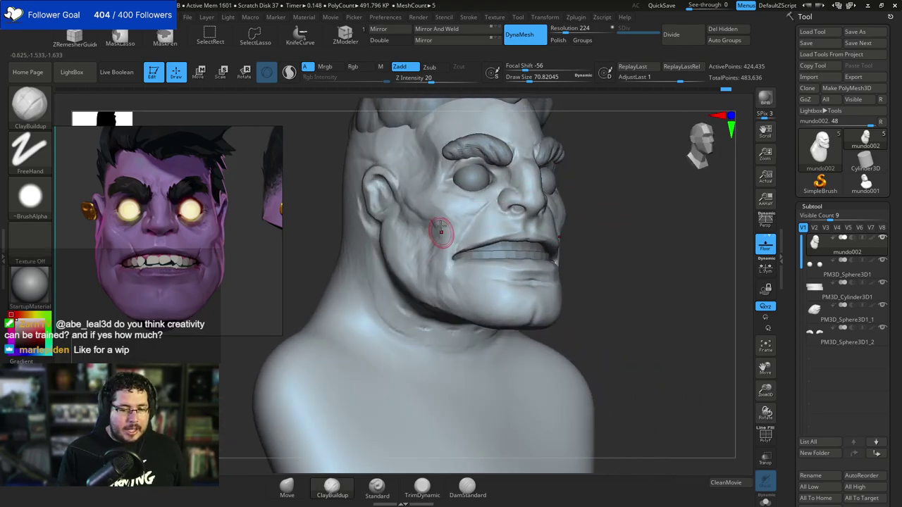
{"action": "key", "text": "b"}
{"action": "key", "text": "c"}
{"action": "key", "text": "b"}
{"action": "key", "text": "space"}
{"action": "left_click_drag", "start_coordinate": [447, 244], "coordinate": [444, 242]}
{"action": "key", "text": "space"}
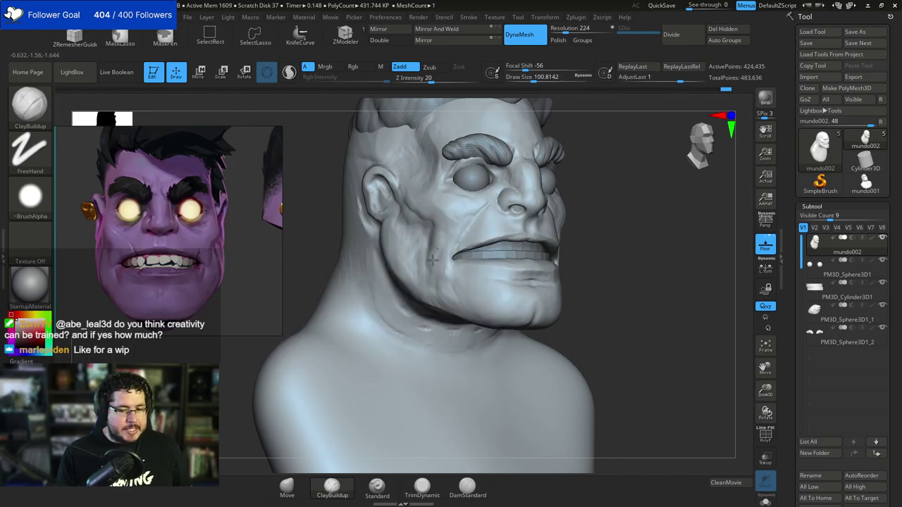
{"action": "mouse_move", "coordinate": [443, 288]}
{"action": "left_mouse_down"}
{"action": "mouse_move", "coordinate": [451, 284]}
{"action": "mouse_move", "coordinate": [435, 292]}
{"action": "left_mouse_up"}
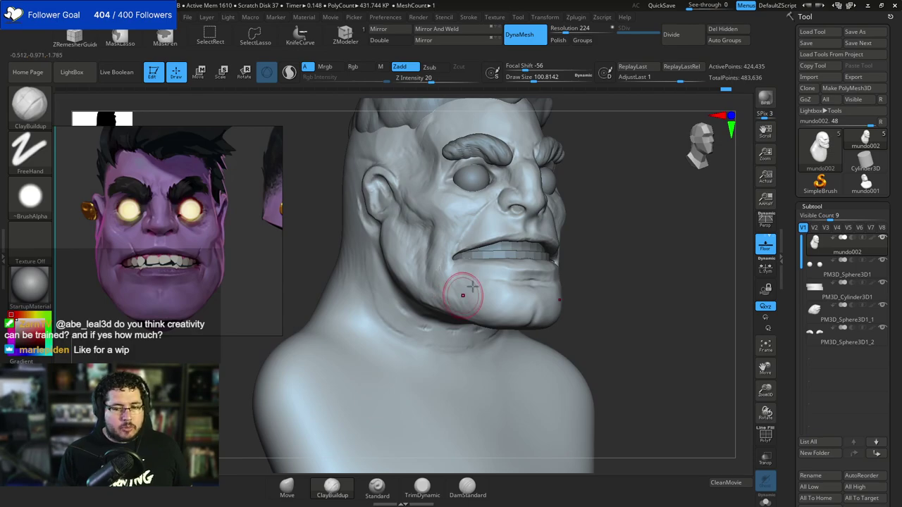
Enlarge the front-view reference around the eyes and mouth, and refine the creases beneath the eye with DamStandard at a draw size of about 29.
{"action": "left_click_drag", "start_coordinate": [637, 248], "coordinate": [585, 246], "text": "shift"}
{"action": "mouse_move", "coordinate": [647, 211]}
{"action": "left_mouse_down", "text": "alt"}
{"action": "mouse_move", "coordinate": [587, 241]}
{"action": "mouse_move", "coordinate": [544, 236]}
{"action": "mouse_move", "coordinate": [597, 233]}
{"action": "mouse_move", "coordinate": [607, 271]}
{"action": "left_mouse_up", "text": "alt"}
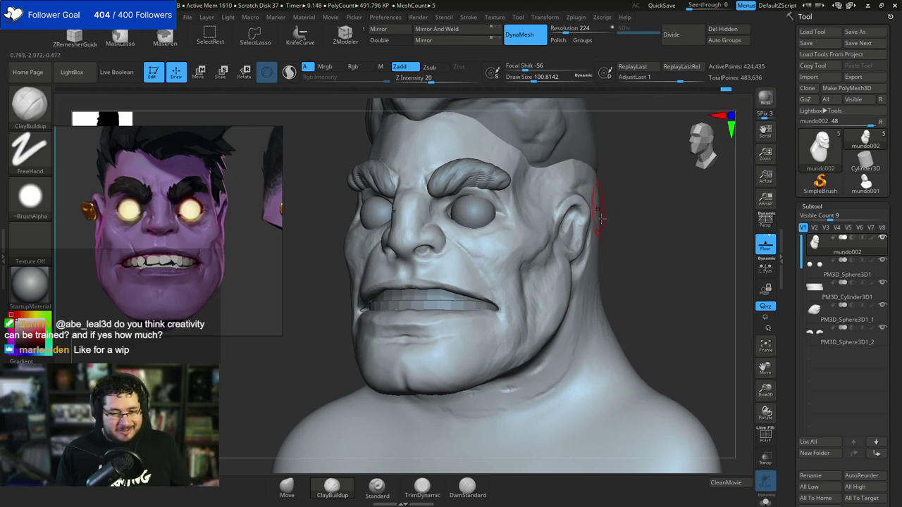
{"action": "left_click_drag", "start_coordinate": [585, 169], "coordinate": [634, 264], "text": "shift"}
{"action": "left_click_drag", "start_coordinate": [645, 244], "coordinate": [618, 244]}
{"action": "left_click_drag", "start_coordinate": [661, 210], "coordinate": [615, 216]}
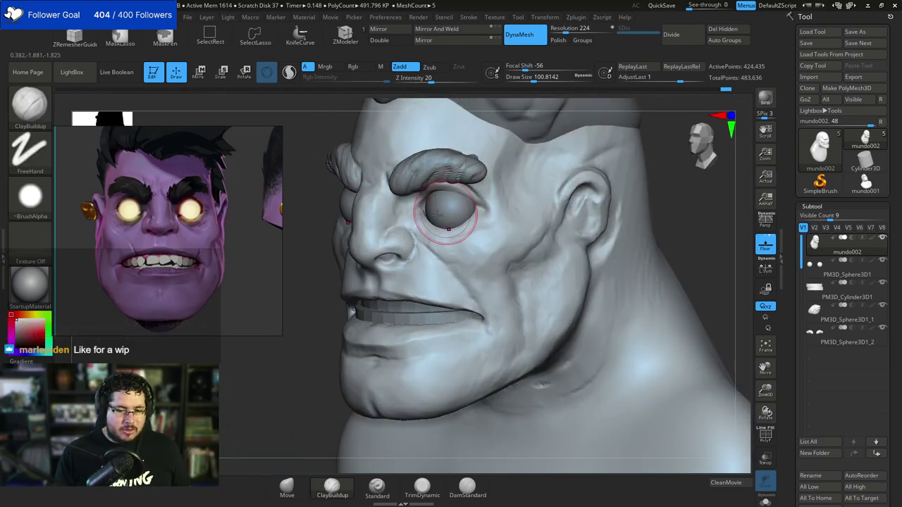
{"action": "key", "text": "b"}
{"action": "key", "text": "d"}
{"action": "key", "text": "s"}
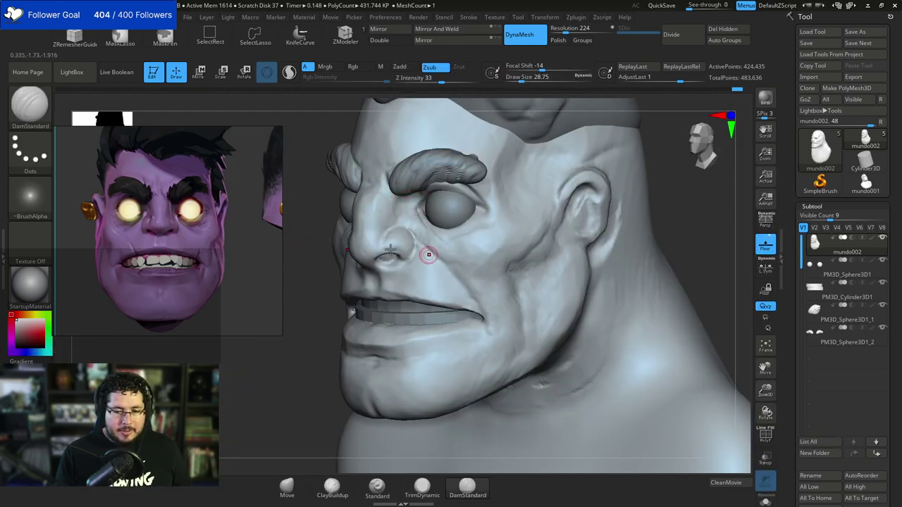
{"action": "scroll", "coordinate": [269, 314], "scroll_direction": "down", "scroll_amount": 2}
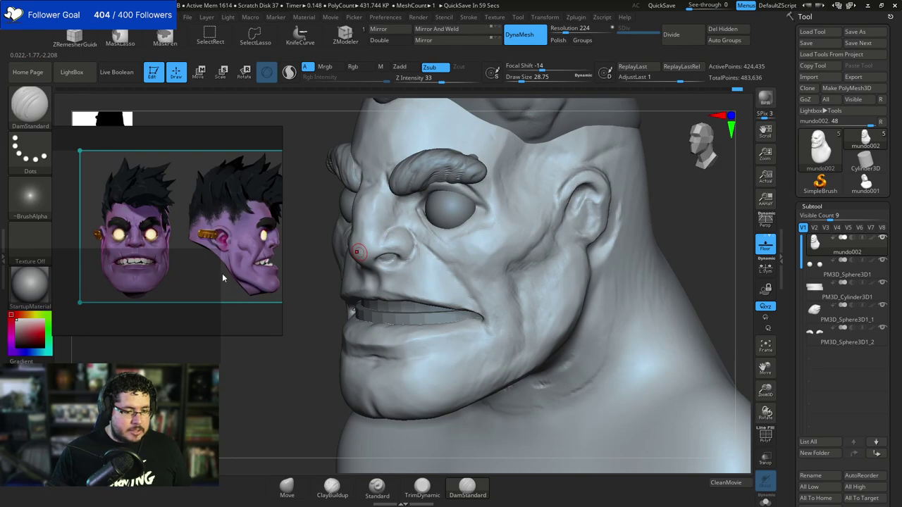
{"action": "scroll", "coordinate": [201, 257], "scroll_direction": "up", "scroll_amount": 5}
{"action": "middle_click_drag", "start_coordinate": [89, 215], "coordinate": [228, 201]}
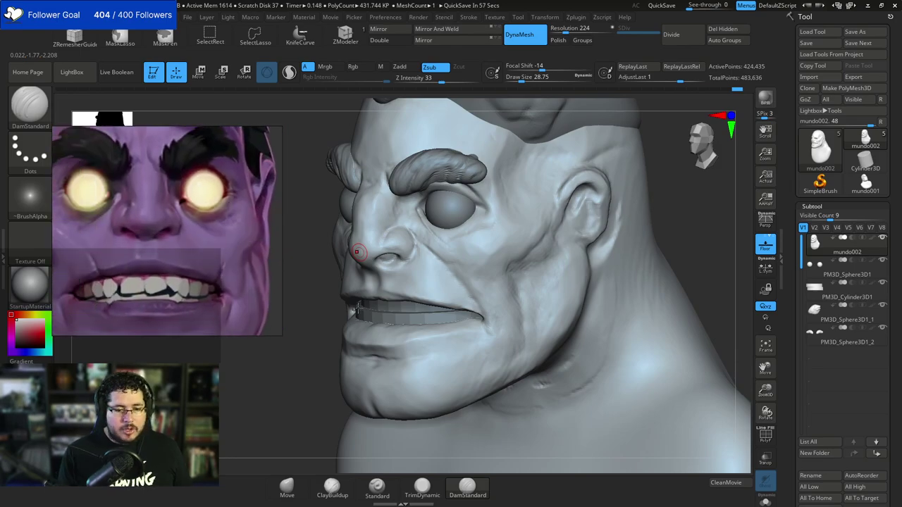
{"action": "mouse_move", "coordinate": [306, 380]}
{"action": "left_mouse_down"}
{"action": "mouse_move", "coordinate": [556, 268]}
{"action": "mouse_move", "coordinate": [609, 263]}
{"action": "left_mouse_up"}
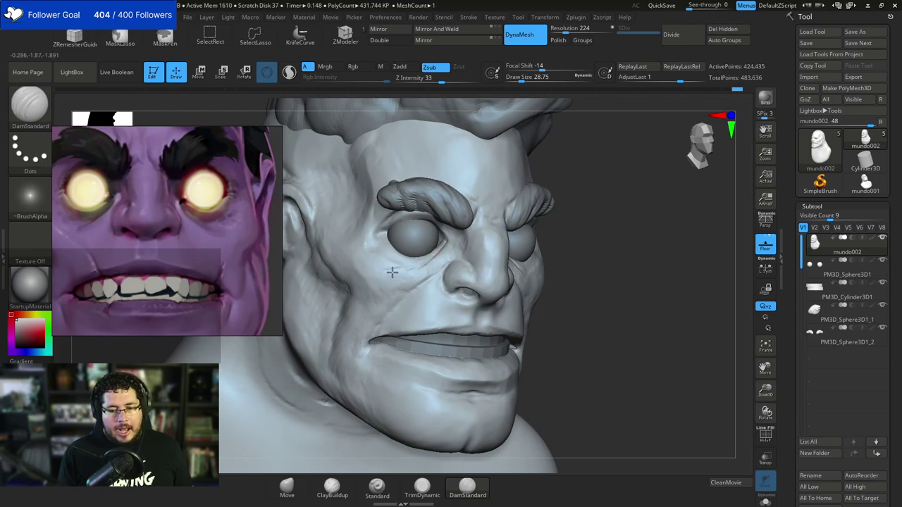
{"action": "mouse_move", "coordinate": [408, 269]}
{"action": "left_mouse_down", "text": "shift"}
{"action": "mouse_move", "coordinate": [433, 259]}
{"action": "mouse_move", "coordinate": [427, 265]}
{"action": "left_mouse_up", "text": "shift"}
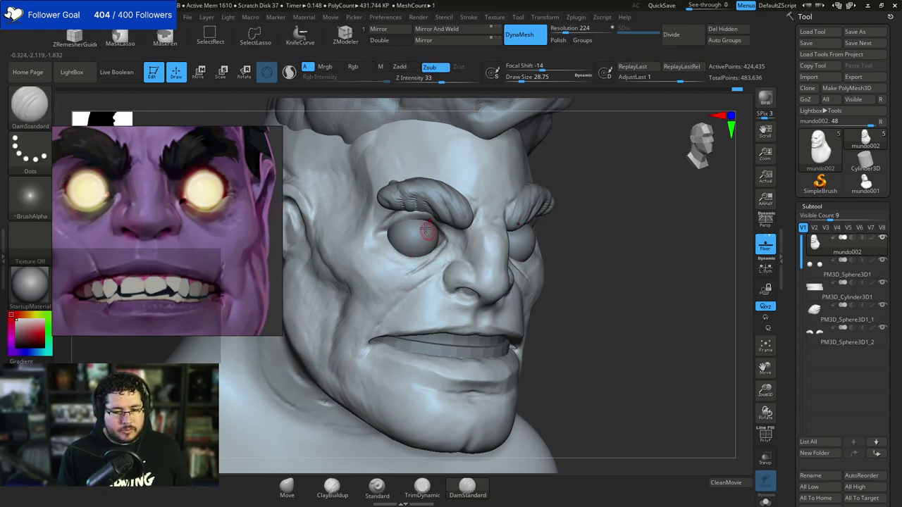
Build up the lower eyelid and outer eye area with ClayBuildup at a draw size of about 65.
{"action": "key", "text": "b"}
{"action": "key", "text": "c"}
{"action": "key", "text": "b"}
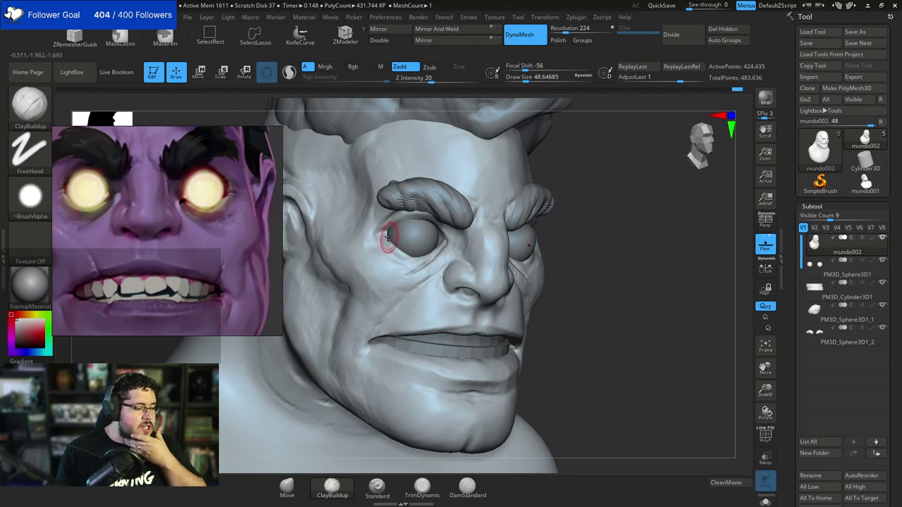
{"action": "key", "text": "space"}
{"action": "left_click", "coordinate": [394, 246]}
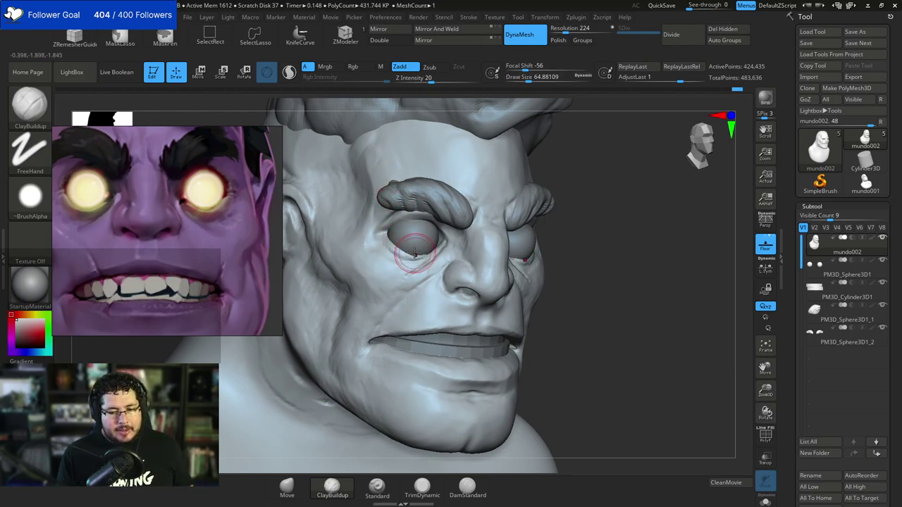
{"action": "key", "text": "shift"}
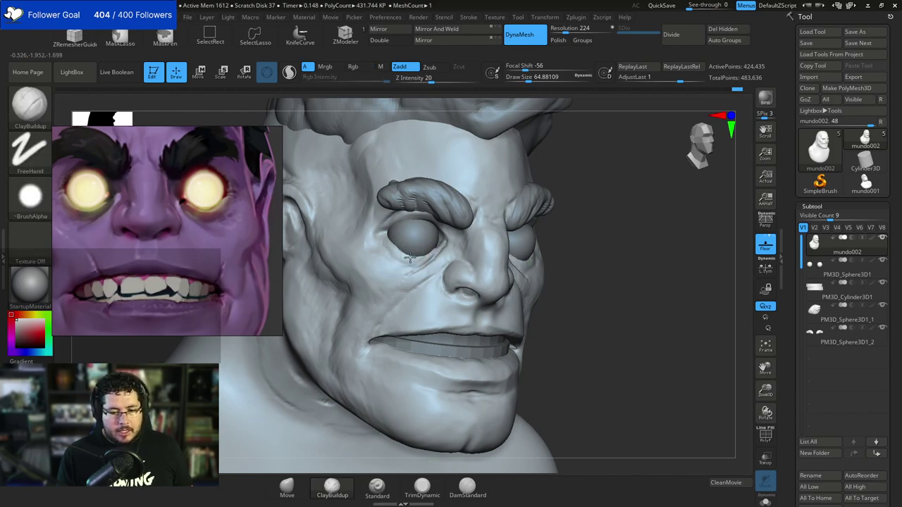
Smooth the lower eyelid and the skin just beneath the eye.
{"action": "left_click_drag", "start_coordinate": [632, 213], "coordinate": [603, 192]}
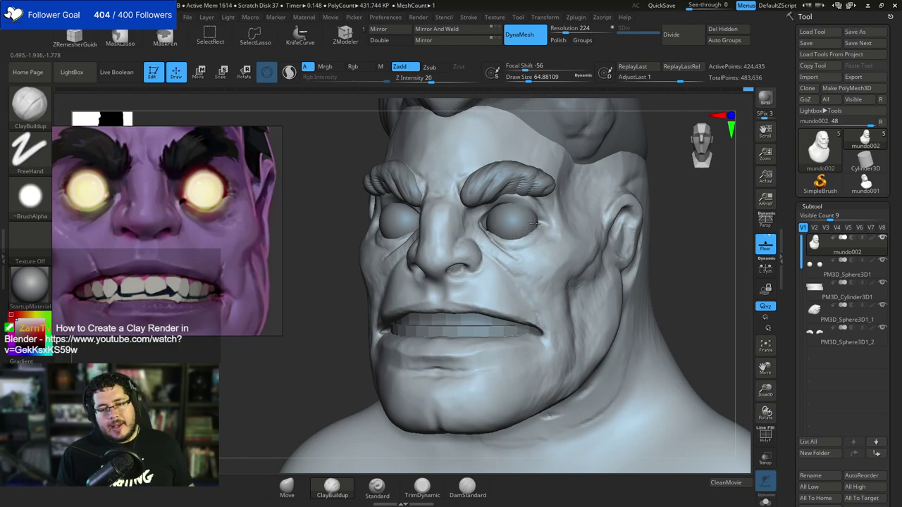
{"action": "left_click_drag", "start_coordinate": [287, 325], "coordinate": [321, 313], "text": "shift"}
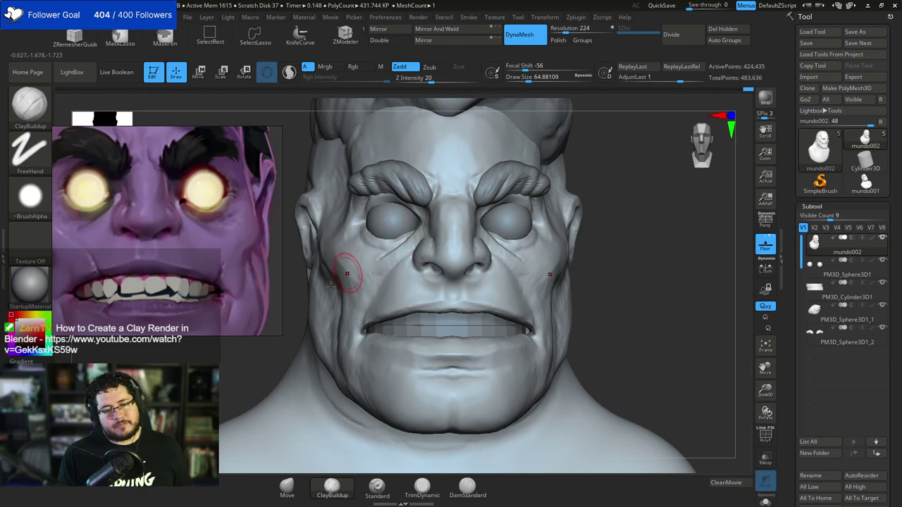
{"action": "right_click_drag", "start_coordinate": [303, 312], "coordinate": [383, 259]}
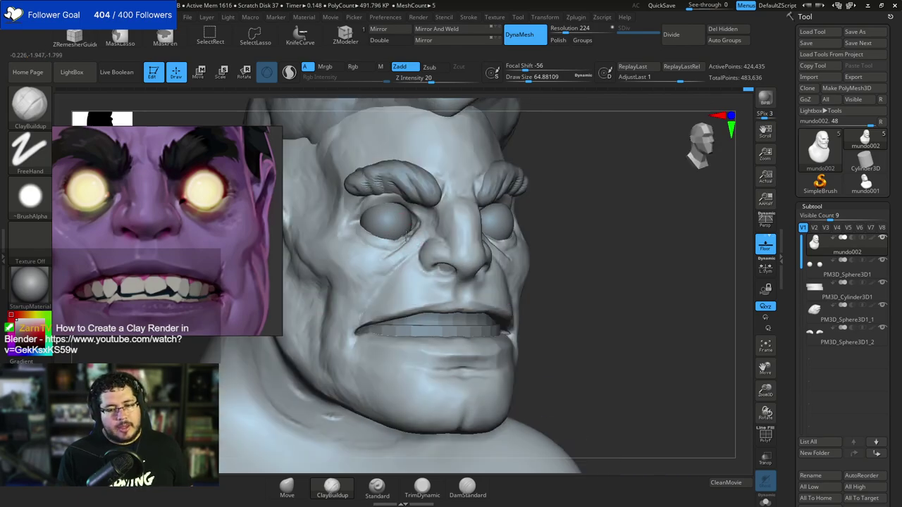
{"action": "key", "text": "shift"}
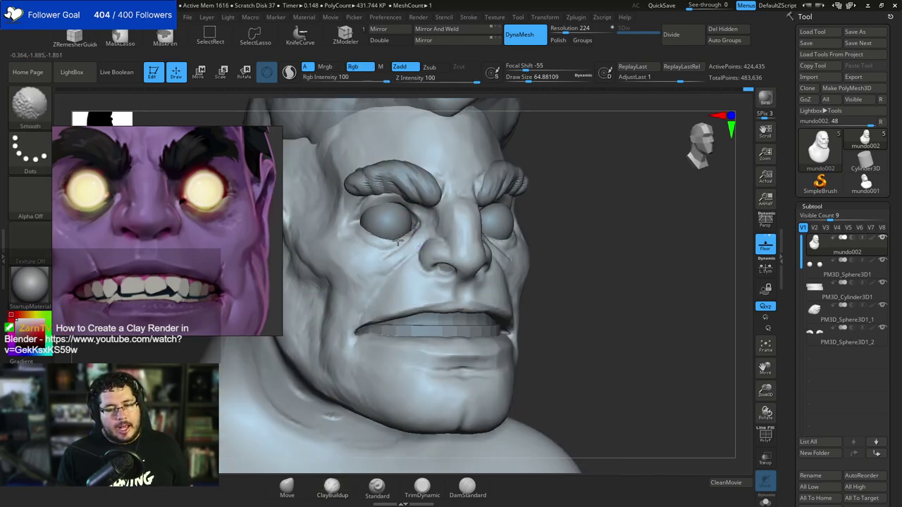
{"action": "mouse_move", "coordinate": [365, 233]}
{"action": "left_mouse_down", "text": "shift"}
{"action": "mouse_move", "coordinate": [374, 233]}
{"action": "mouse_move", "coordinate": [358, 231]}
{"action": "left_mouse_up", "text": "shift"}
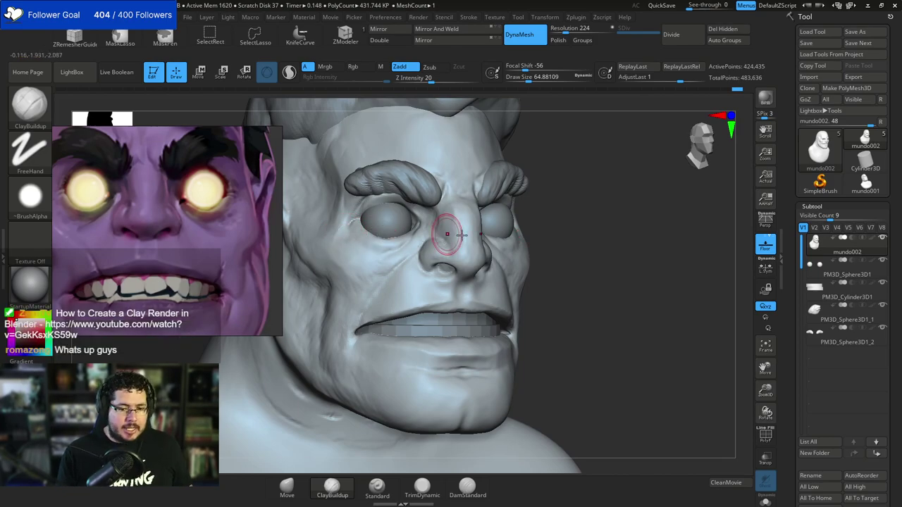
Build up the inner eye corner beside the nose bridge with ClayBuildup at a draw size of about 49.
{"action": "mouse_move", "coordinate": [572, 268]}
{"action": "left_mouse_down", "text": "alt"}
{"action": "mouse_move", "coordinate": [561, 242]}
{"action": "mouse_move", "coordinate": [598, 261]}
{"action": "left_mouse_up", "text": "alt"}
{"action": "left_click_drag", "start_coordinate": [655, 246], "coordinate": [582, 229]}
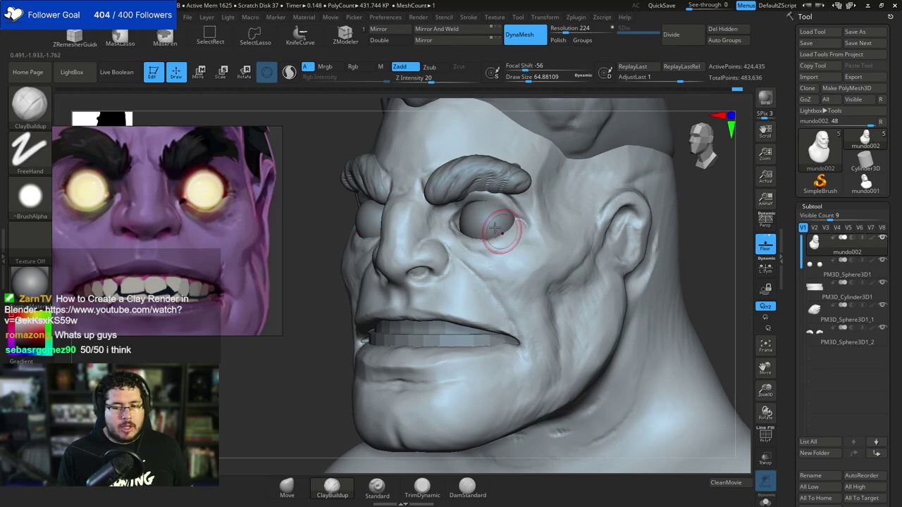
{"action": "key", "text": "space"}
{"action": "left_click_drag", "start_coordinate": [463, 210], "coordinate": [460, 210]}
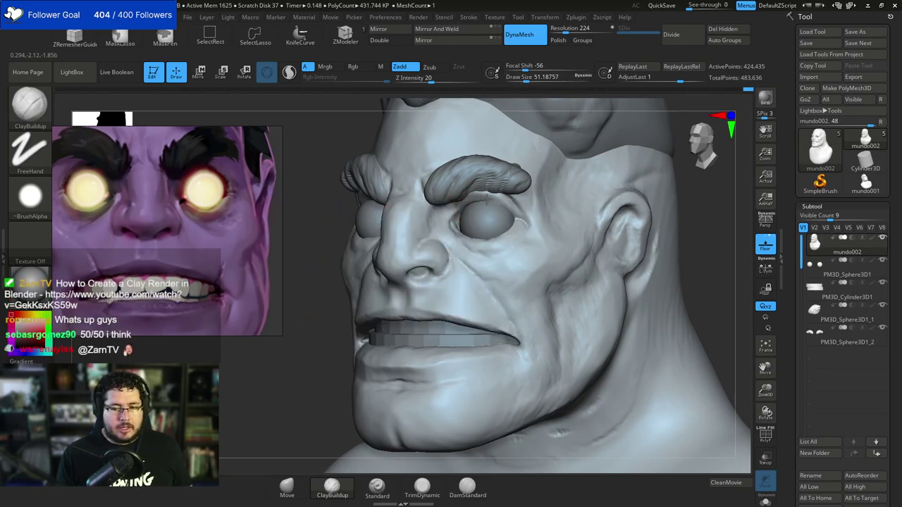
{"action": "key", "text": "space"}
{"action": "left_click_drag", "start_coordinate": [461, 212], "coordinate": [460, 211]}
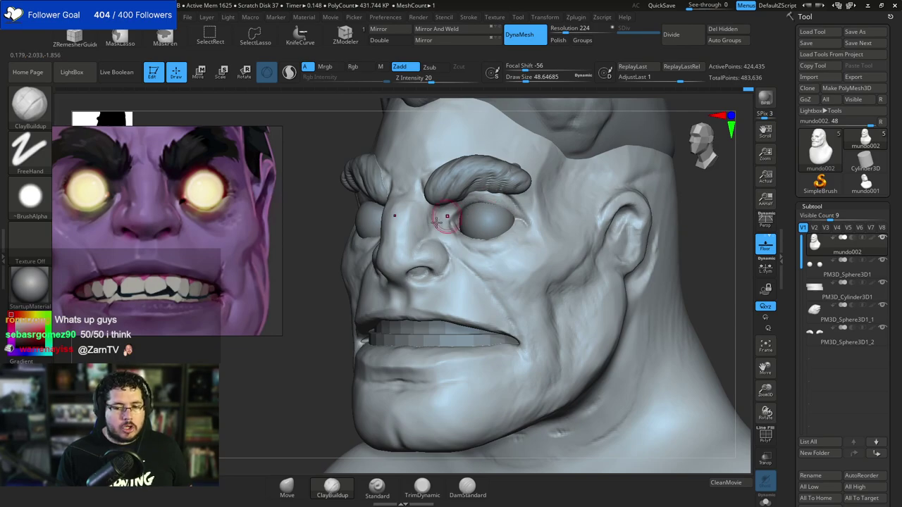
Flatten the planes around the outer eye corner with TrimDynamic at a draw size of about 51.
{"action": "left_click_drag", "start_coordinate": [308, 294], "coordinate": [374, 289]}
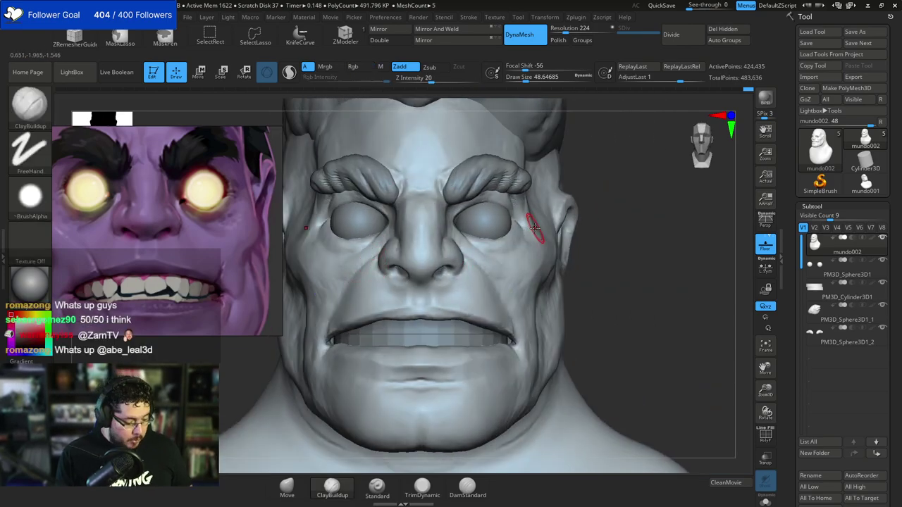
{"action": "key", "text": "b"}
{"action": "key", "text": "t"}
{"action": "key", "text": "d"}
{"action": "key", "text": "space"}
{"action": "right_click_drag", "start_coordinate": [568, 201], "coordinate": [518, 215]}
{"action": "key", "text": "space"}
{"action": "left_click_drag", "start_coordinate": [512, 223], "coordinate": [513, 223]}
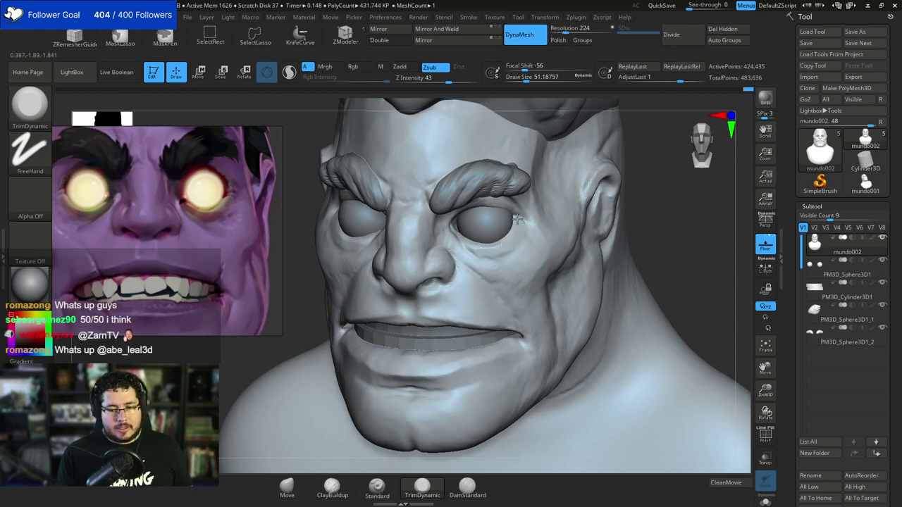
{"action": "mouse_move", "coordinate": [604, 214]}
{"action": "right_mouse_down", "text": "shift"}
{"action": "mouse_move", "coordinate": [621, 181]}
{"action": "mouse_move", "coordinate": [557, 180]}
{"action": "right_mouse_up", "text": "shift"}
{"action": "right_click_drag", "start_coordinate": [671, 257], "coordinate": [543, 207]}
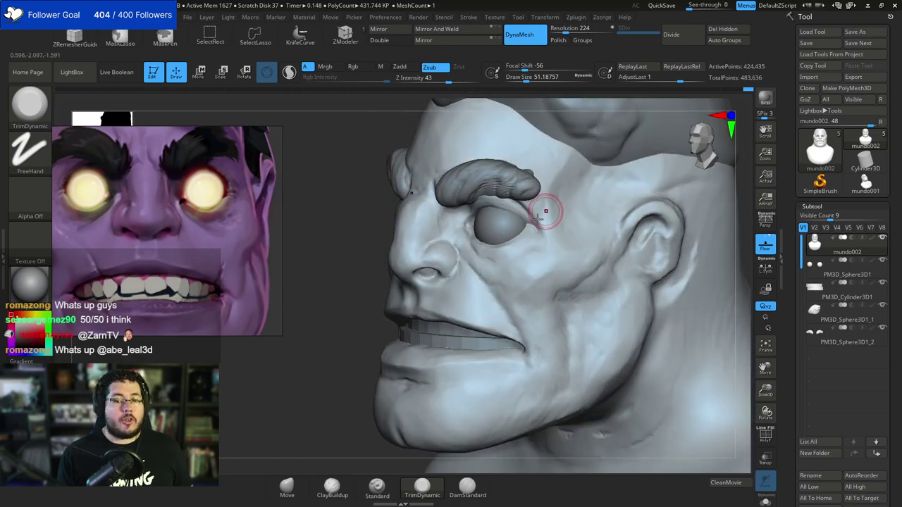
{"action": "right_click_drag", "start_coordinate": [348, 317], "coordinate": [563, 190]}
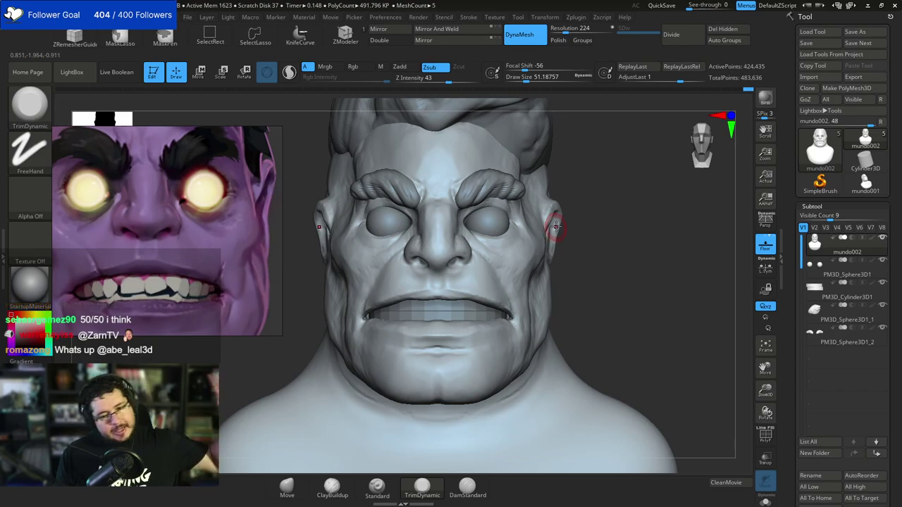
Reshape the lower eyelid with the Move brush at a draw size of about 108.
{"action": "key", "text": "b"}
{"action": "key", "text": "m"}
{"action": "key", "text": "v"}
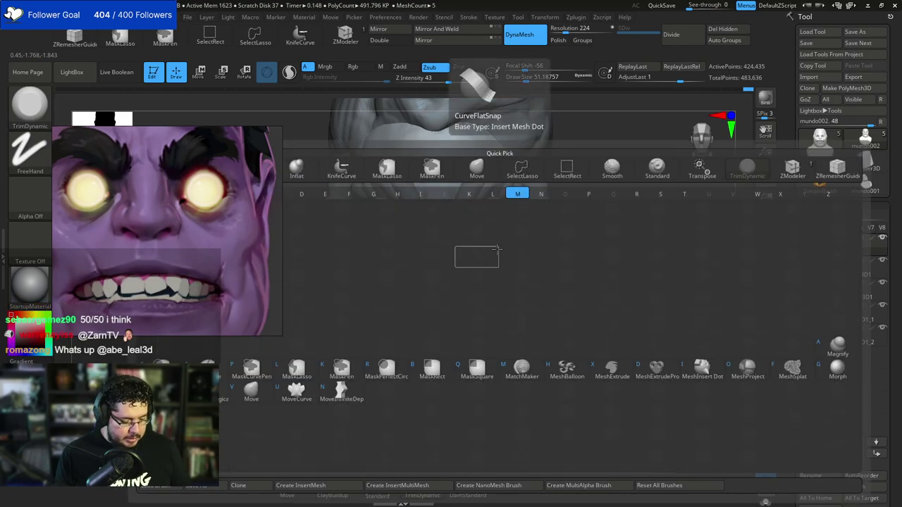
{"action": "right_click_drag", "start_coordinate": [534, 211], "coordinate": [562, 227], "text": "ctrl"}
{"action": "key", "text": "["}
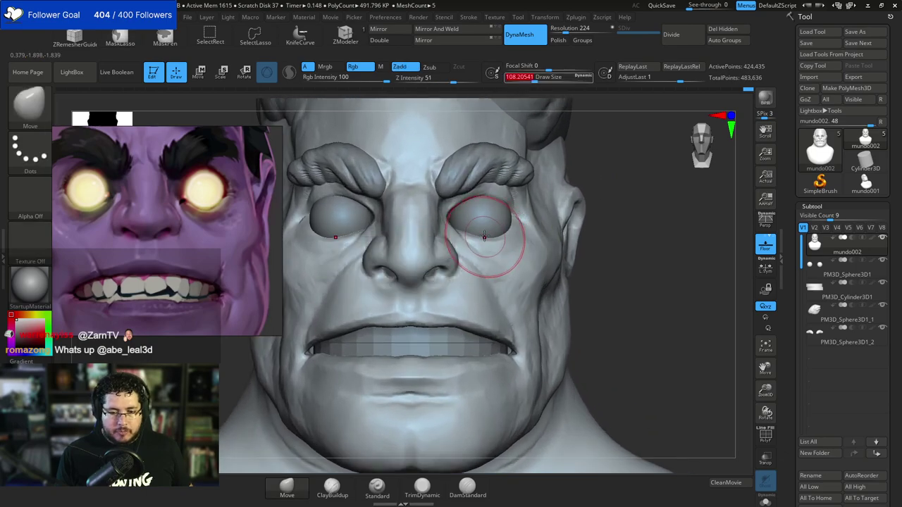
{"action": "left_click_drag", "start_coordinate": [476, 249], "coordinate": [472, 241]}
Adjust the upper eyelid with the Move brush at a draw size of about 97, and the under-eye area at about 197.
{"action": "key", "text": "["}
{"action": "key", "text": "["}
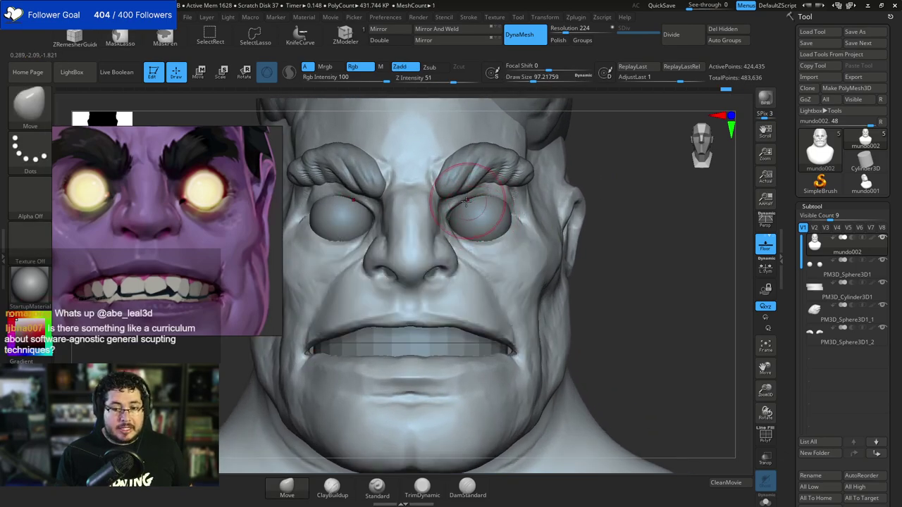
{"action": "left_click_drag", "start_coordinate": [473, 199], "coordinate": [478, 191]}
{"action": "key", "text": "]"}
{"action": "key", "text": "]"}
{"action": "key", "text": "]"}
{"action": "left_click_drag", "start_coordinate": [495, 237], "coordinate": [490, 244]}
Build up the fold running from the inner eye corner down the cheek with ClayBuildup at a draw size of about 56.
{"action": "left_click_drag", "start_coordinate": [628, 159], "coordinate": [478, 188]}
{"action": "left_click_drag", "start_coordinate": [346, 266], "coordinate": [362, 279], "text": "shift"}
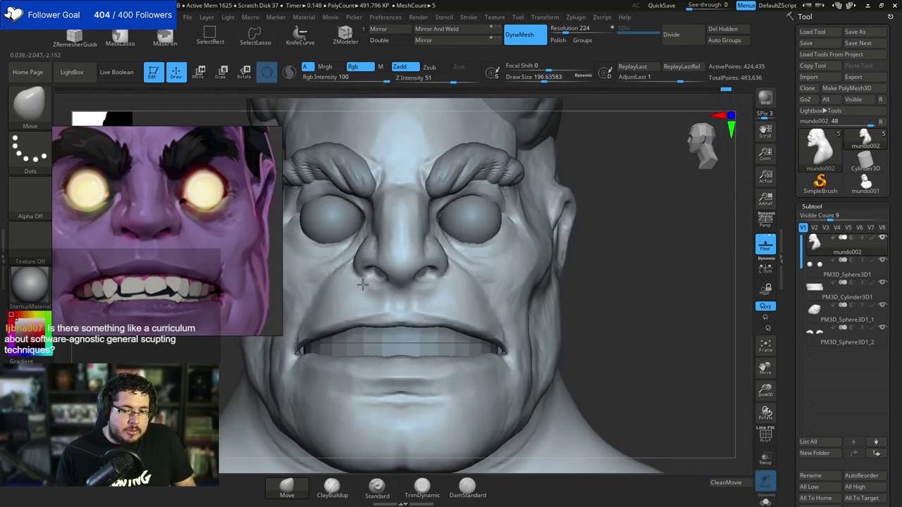
{"action": "key", "text": "space"}
{"action": "mouse_move", "coordinate": [589, 178]}
{"action": "left_mouse_down"}
{"action": "mouse_move", "coordinate": [578, 175]}
{"action": "mouse_move", "coordinate": [616, 165]}
{"action": "mouse_move", "coordinate": [584, 181]}
{"action": "mouse_move", "coordinate": [615, 182]}
{"action": "left_mouse_up"}
{"action": "key", "text": "space"}
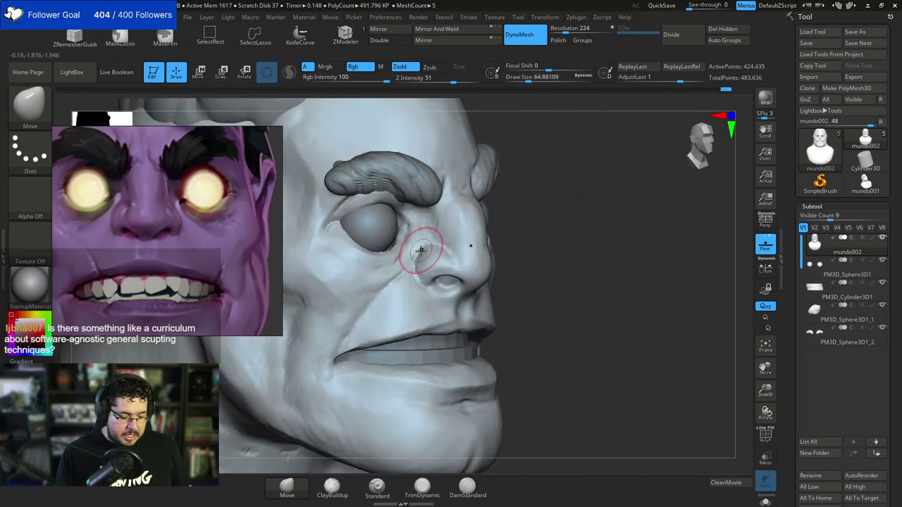
{"action": "key", "text": "b"}
{"action": "key", "text": "c"}
{"action": "key", "text": "b"}
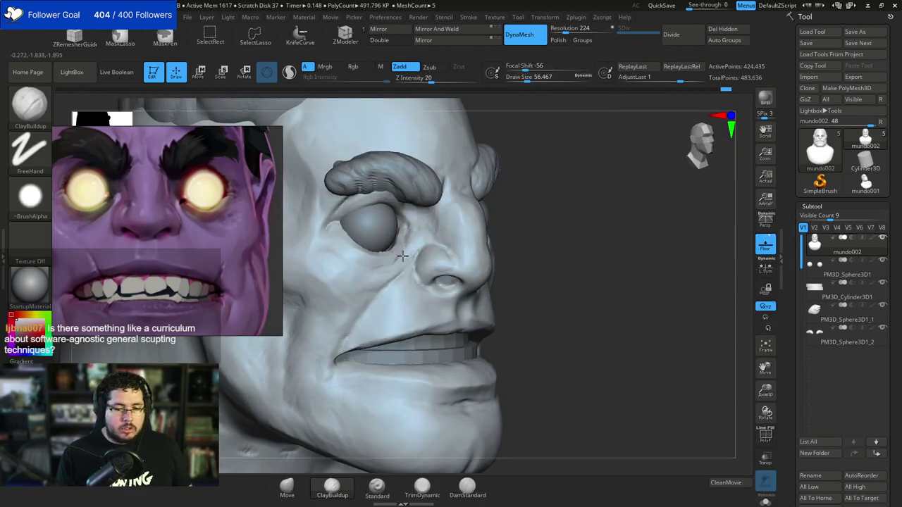
{"action": "left_click_drag", "start_coordinate": [403, 248], "coordinate": [374, 280]}
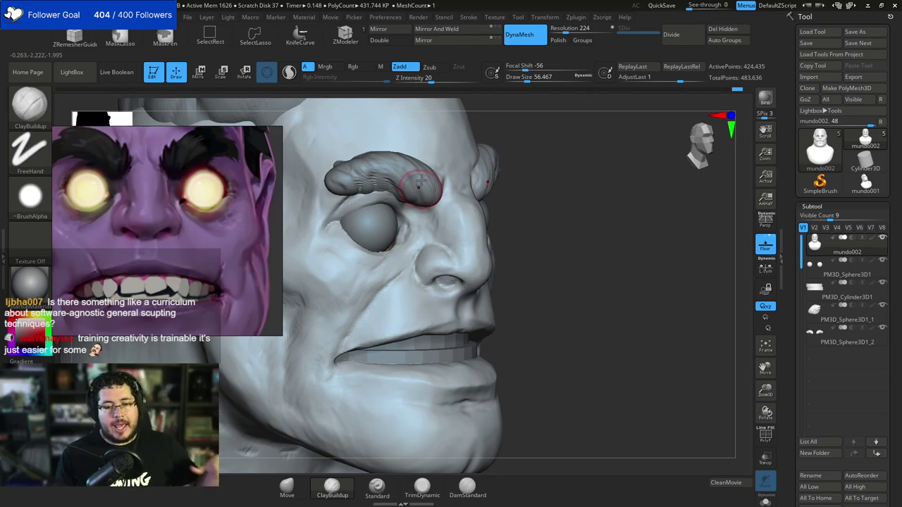
Build up the cheek beside the nasolabial fold with ClayBuildup at a draw size of about 83.
{"action": "left_click_drag", "start_coordinate": [549, 233], "coordinate": [493, 235]}
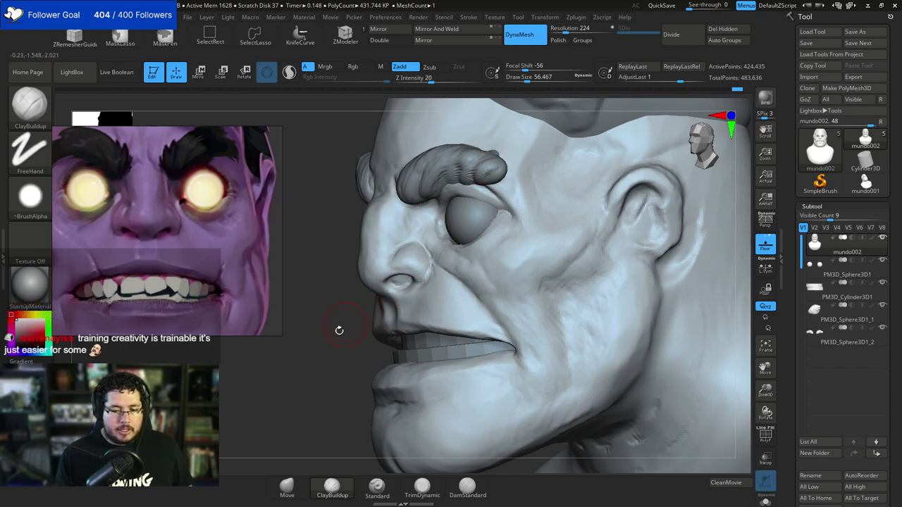
{"action": "mouse_move", "coordinate": [338, 330]}
{"action": "left_mouse_down"}
{"action": "mouse_move", "coordinate": [474, 331]}
{"action": "mouse_move", "coordinate": [580, 237]}
{"action": "mouse_move", "coordinate": [596, 210]}
{"action": "left_mouse_up"}
{"action": "key", "text": "bracketright"}
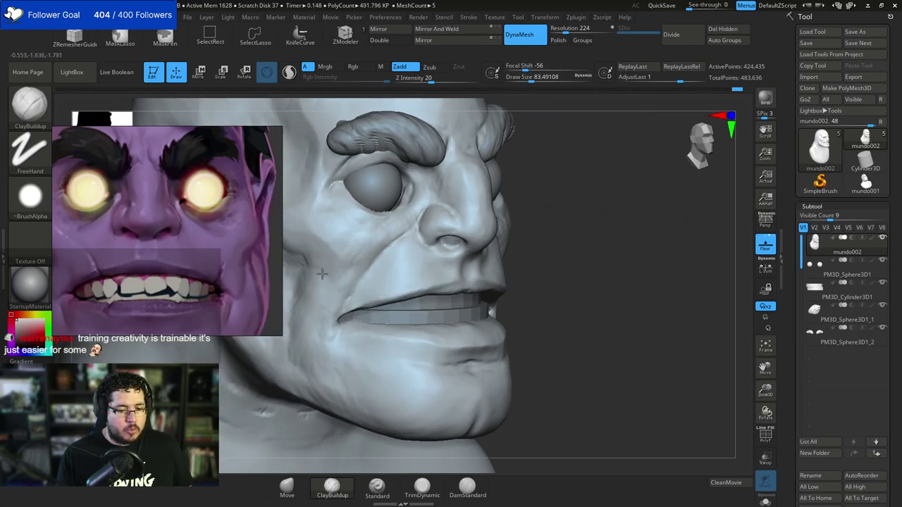
{"action": "left_click_drag", "start_coordinate": [322, 273], "coordinate": [340, 274]}
{"action": "left_click_drag", "start_coordinate": [543, 276], "coordinate": [545, 247], "text": "alt"}
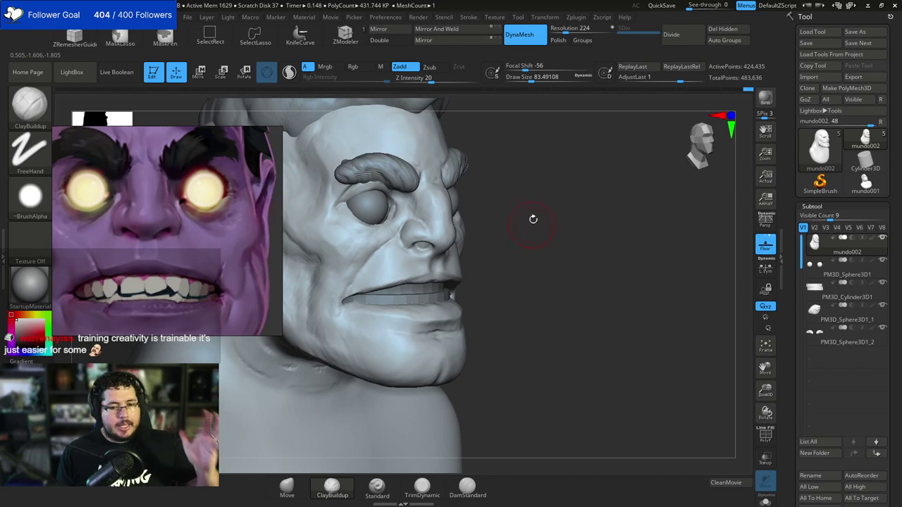
{"action": "mouse_move", "coordinate": [366, 164]}
{"action": "left_mouse_down"}
{"action": "mouse_move", "coordinate": [322, 120]}
{"action": "mouse_move", "coordinate": [304, 143]}
{"action": "left_mouse_up"}
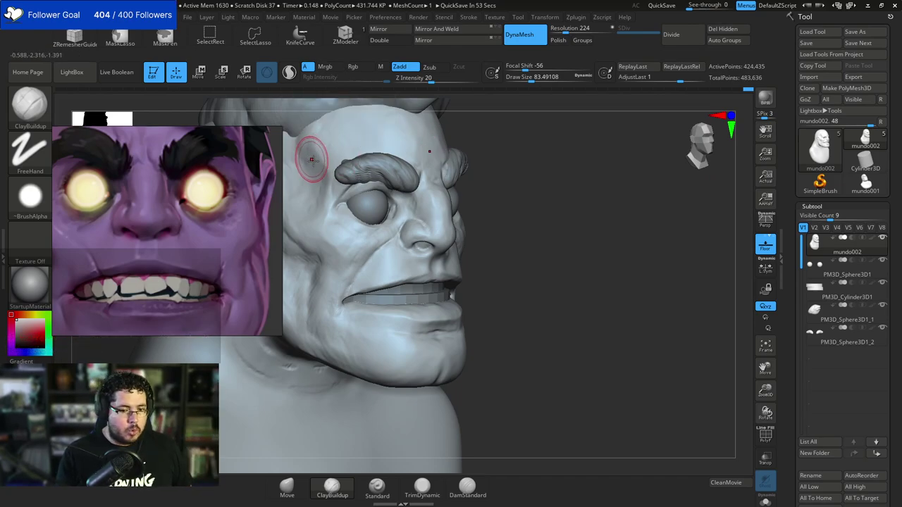
{"action": "key", "text": "b"}
{"action": "key", "text": "t"}
{"action": "key", "text": "d"}
{"action": "key", "text": "space"}
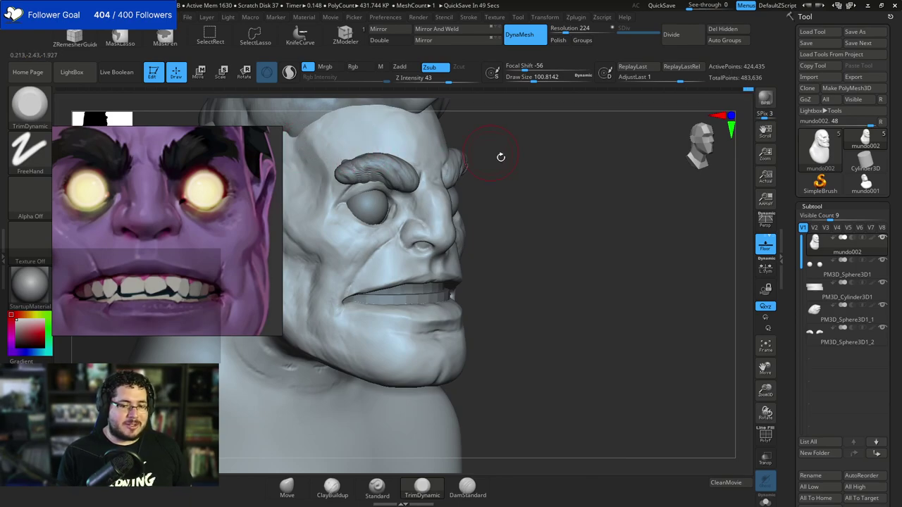
{"action": "mouse_move", "coordinate": [501, 157]}
{"action": "left_mouse_down"}
{"action": "mouse_move", "coordinate": [489, 165]}
{"action": "mouse_move", "coordinate": [506, 153]}
{"action": "mouse_move", "coordinate": [526, 160]}
{"action": "mouse_move", "coordinate": [461, 134]}
{"action": "left_mouse_up"}
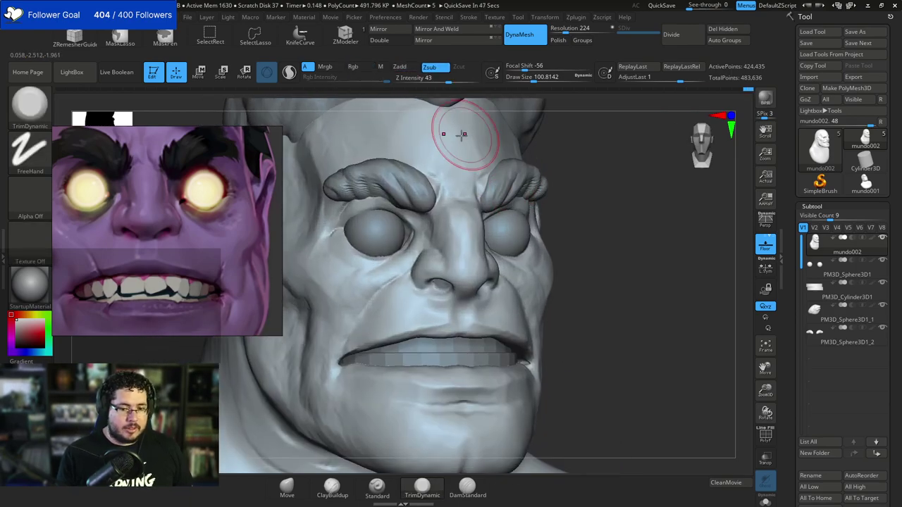
Try carving creases around the eye with DamStandard at a draw size of about 51, and undo the last two strokes.
{"action": "key", "text": "b"}
{"action": "key", "text": "d"}
{"action": "key", "text": "s"}
{"action": "key", "text": "space"}
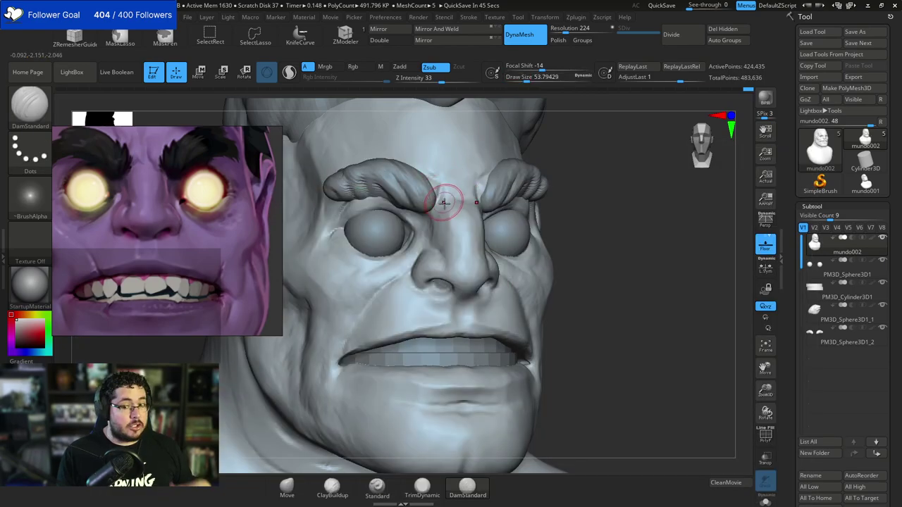
{"action": "key", "text": "space"}
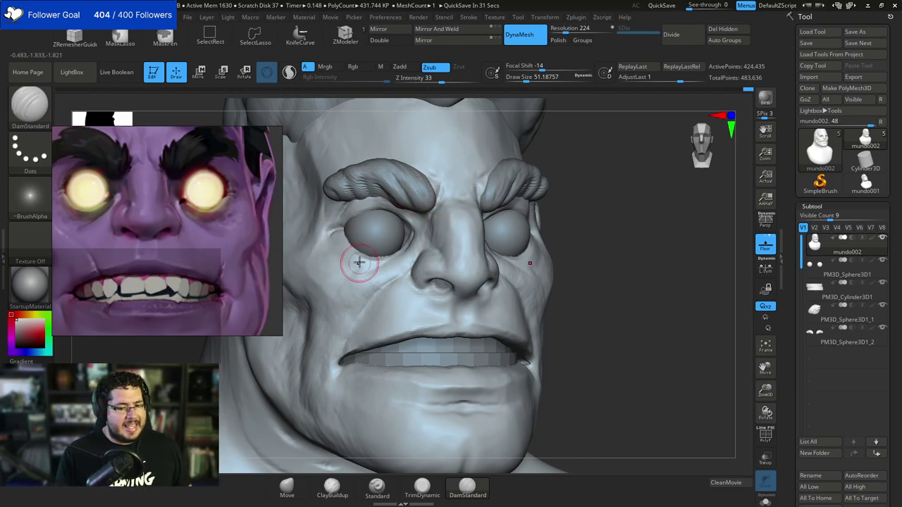
{"action": "mouse_move", "coordinate": [605, 172]}
{"action": "left_mouse_down"}
{"action": "mouse_move", "coordinate": [607, 201]}
{"action": "mouse_move", "coordinate": [629, 203]}
{"action": "left_mouse_up"}
{"action": "key", "text": "ctrl+z"}
{"action": "key", "text": "ctrl+z"}
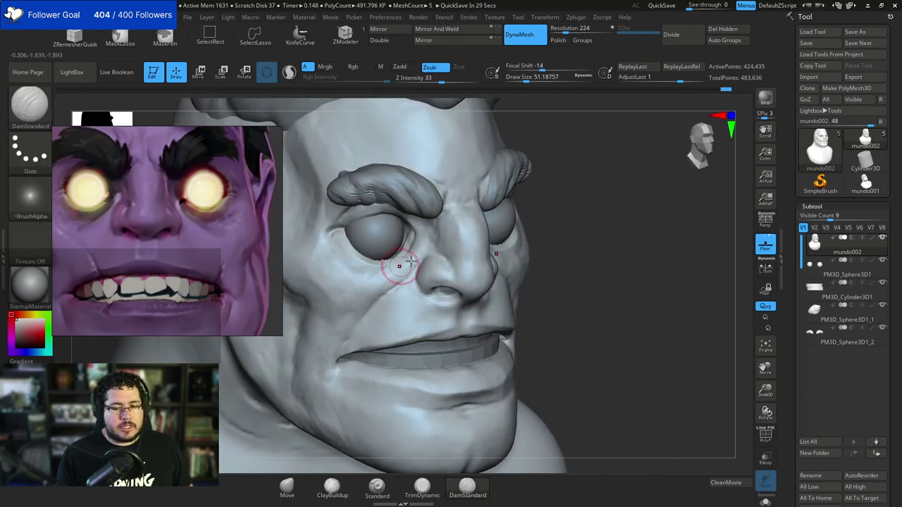
Build up the lower eyelid rim with ClayBuildup at a draw size of about 65.
{"action": "left_click_drag", "start_coordinate": [528, 209], "coordinate": [556, 206]}
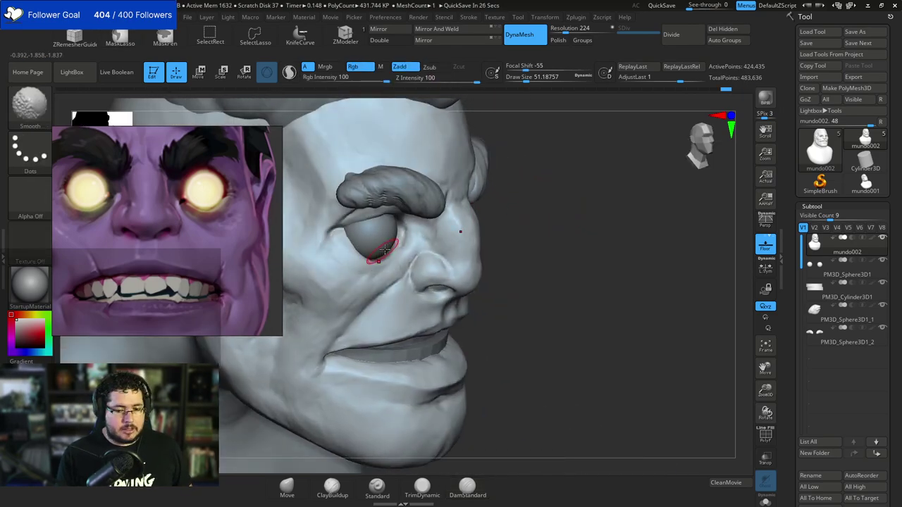
{"action": "key", "text": "b"}
{"action": "key", "text": "c"}
{"action": "key", "text": "b"}
{"action": "key", "text": "space"}
{"action": "left_click_drag", "start_coordinate": [388, 258], "coordinate": [391, 257]}
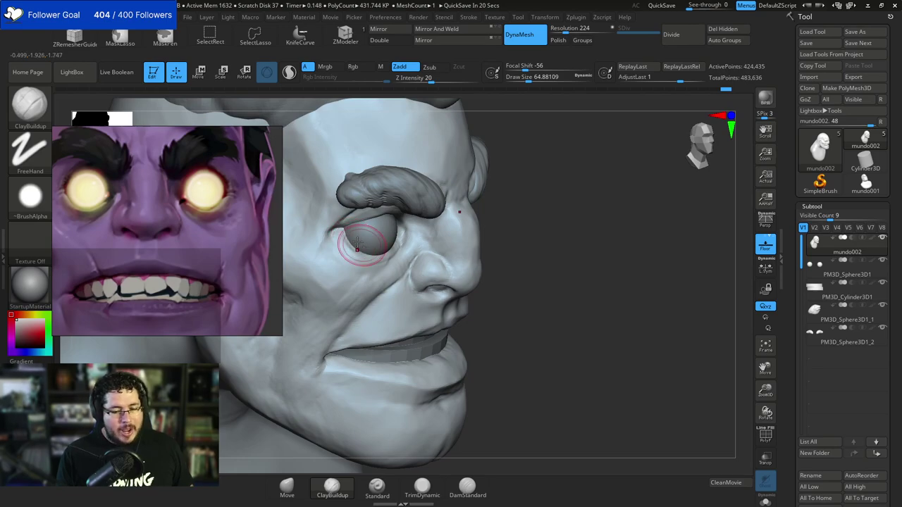
{"action": "left_click_drag", "start_coordinate": [539, 201], "coordinate": [481, 169], "text": "shift"}
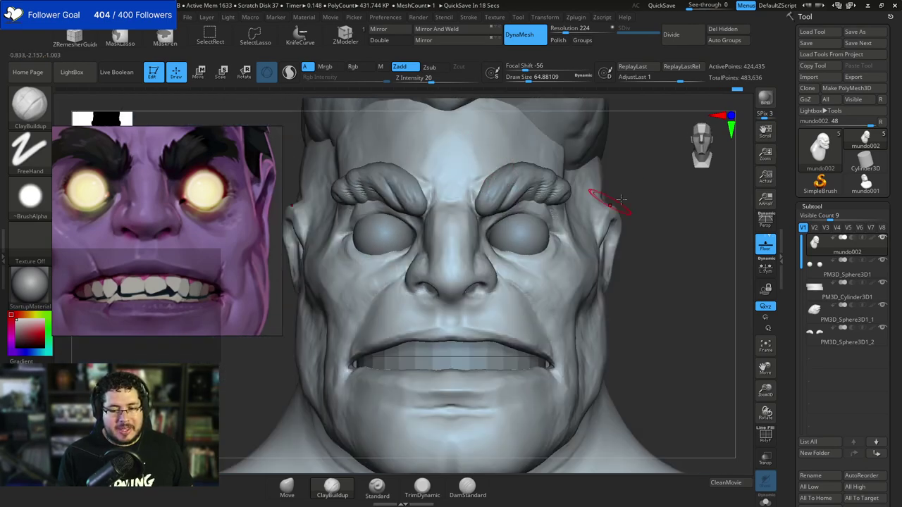
Smooth the lower eyelid and the area just beneath the eyeball.
{"action": "left_click_drag", "start_coordinate": [667, 200], "coordinate": [570, 201]}
{"action": "left_click_drag", "start_coordinate": [462, 258], "coordinate": [499, 241], "text": "shift"}
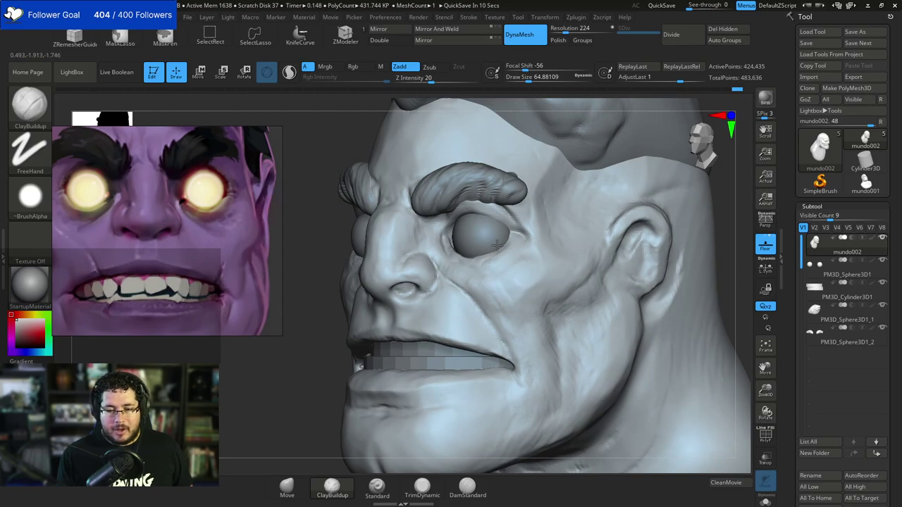
{"action": "left_click_drag", "start_coordinate": [314, 264], "coordinate": [416, 250], "text": "shift"}
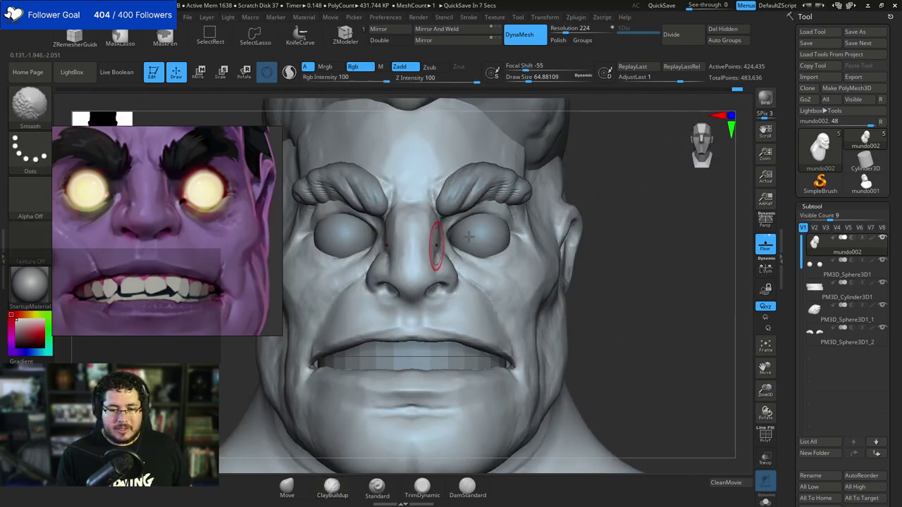
{"action": "left_click_drag", "start_coordinate": [492, 257], "coordinate": [502, 252], "text": "shift"}
Adjust the outer part of the lower eyelid with the Move brush at draw sizes of about 90 and 77.
{"action": "key", "text": "b"}
{"action": "key", "text": "m"}
{"action": "key", "text": "v"}
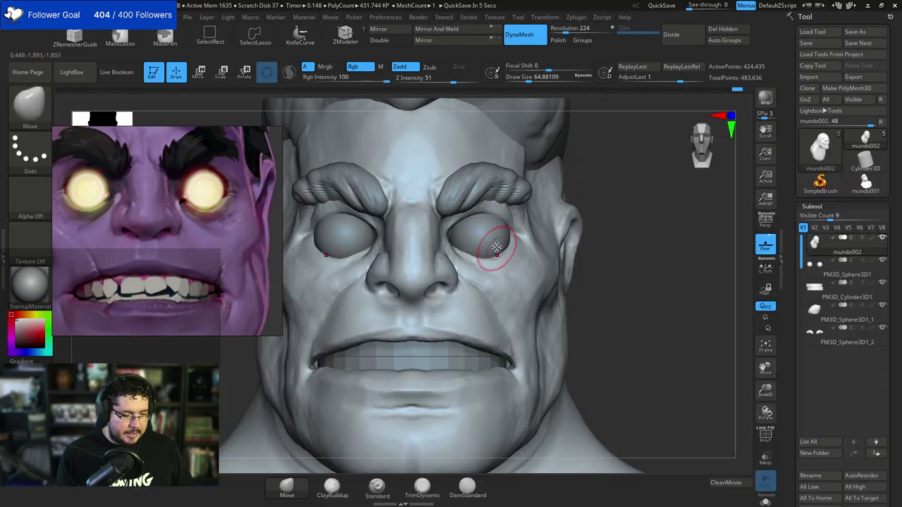
{"action": "key", "text": "space"}
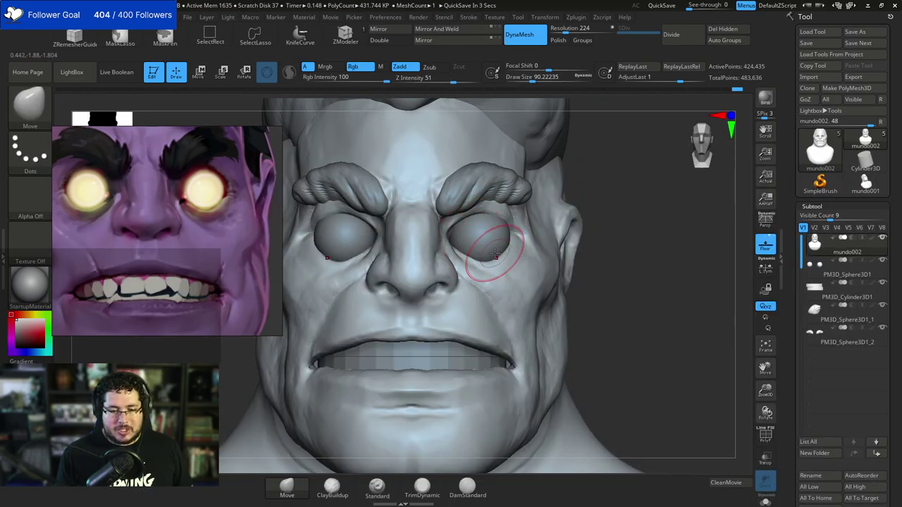
{"action": "key", "text": "space"}
{"action": "left_click_drag", "start_coordinate": [499, 253], "coordinate": [496, 253]}
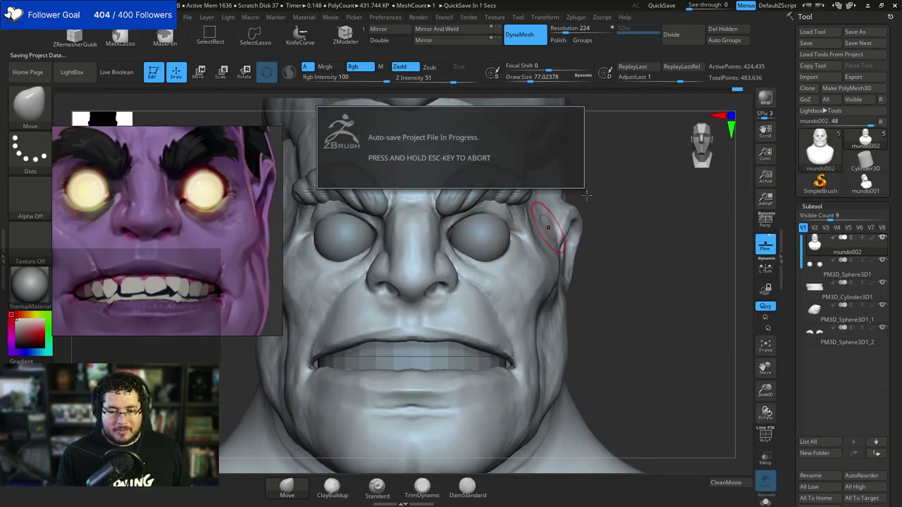
Reshape the upper eyelid beneath the eyebrow with the Move brush at draw sizes of about 163 and 97.
{"action": "right_click_drag", "start_coordinate": [557, 171], "coordinate": [604, 199]}
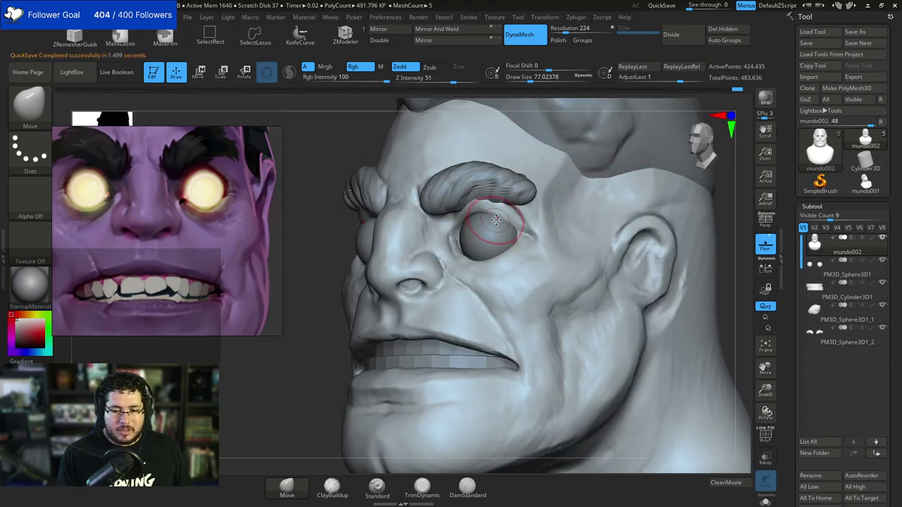
{"action": "right_click_drag", "start_coordinate": [334, 328], "coordinate": [454, 242]}
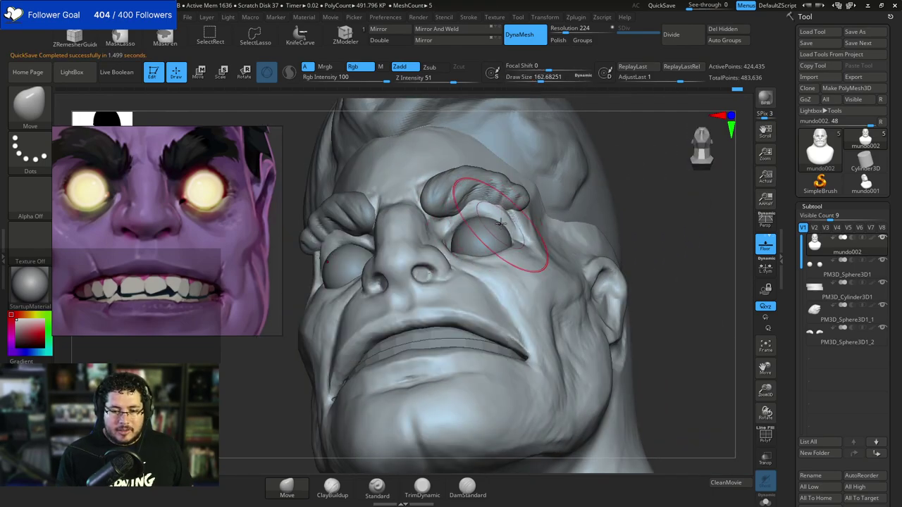
{"action": "mouse_move", "coordinate": [500, 223]}
{"action": "right_mouse_down"}
{"action": "mouse_move", "coordinate": [649, 202]}
{"action": "mouse_move", "coordinate": [634, 203]}
{"action": "right_mouse_up"}
{"action": "key", "text": "space"}
{"action": "left_click_drag", "start_coordinate": [591, 197], "coordinate": [588, 197]}
{"action": "key", "text": "space"}
{"action": "left_click_drag", "start_coordinate": [463, 214], "coordinate": [469, 215]}
{"action": "key", "text": "space"}
{"action": "right_click_drag", "start_coordinate": [550, 205], "coordinate": [465, 219]}
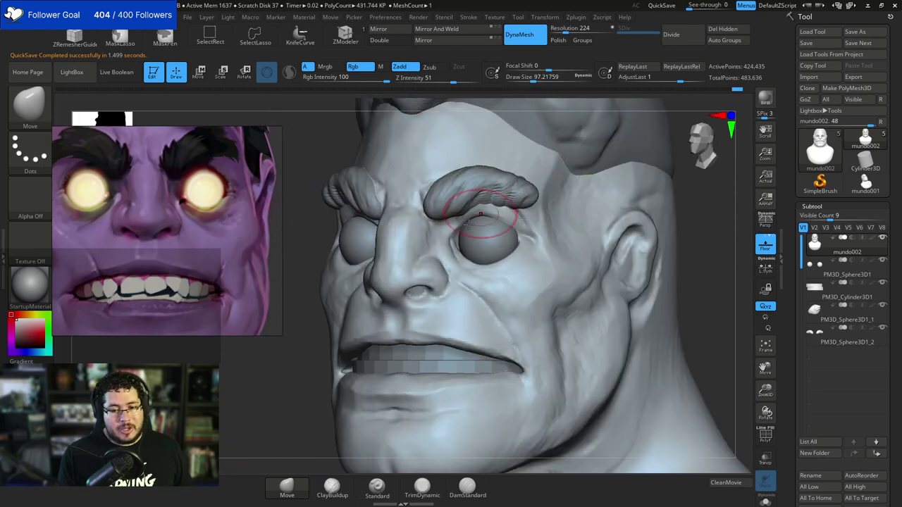
Refine the inner part of the upper eyelid with the Move brush at draw sizes of about 90 and 128.
{"action": "key", "text": "space"}
{"action": "left_click_drag", "start_coordinate": [467, 221], "coordinate": [464, 221]}
{"action": "right_click_drag", "start_coordinate": [683, 213], "coordinate": [702, 222]}
{"action": "key", "text": "space"}
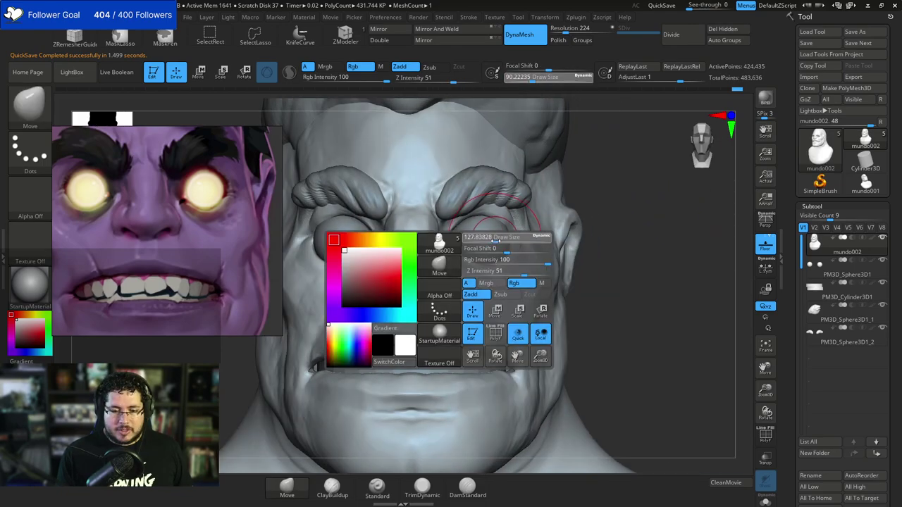
{"action": "left_click_drag", "start_coordinate": [487, 238], "coordinate": [492, 238]}
{"action": "right_click_drag", "start_coordinate": [618, 221], "coordinate": [568, 250]}
Adjust the area between the inner eye corner and the nostril with the Move brush at a draw size of about 90.
{"action": "key", "text": "space"}
{"action": "left_click_drag", "start_coordinate": [388, 267], "coordinate": [382, 266]}
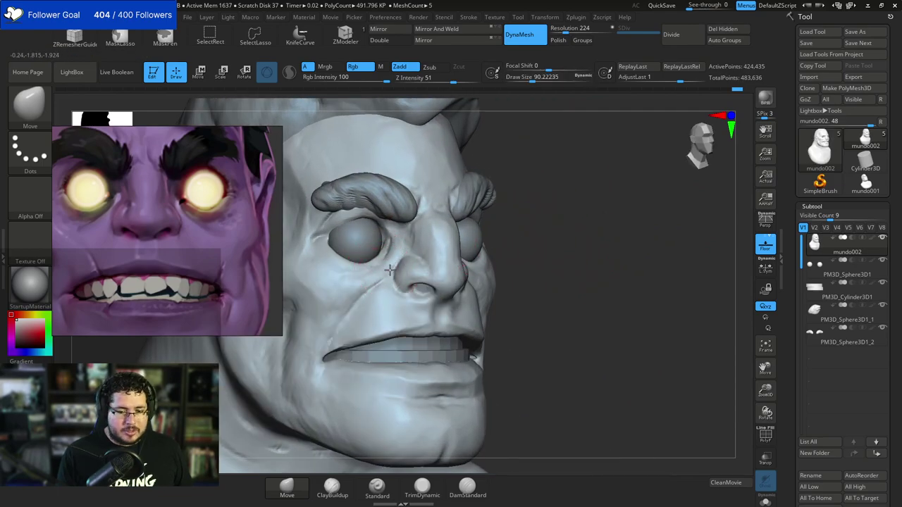
{"action": "right_click_drag", "start_coordinate": [471, 210], "coordinate": [468, 270]}
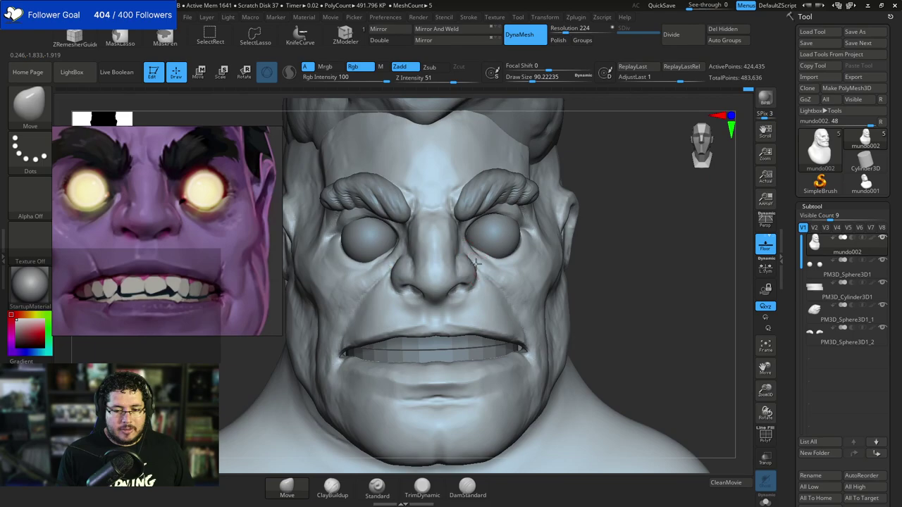
{"action": "mouse_move", "coordinate": [627, 227]}
{"action": "right_mouse_down"}
{"action": "mouse_move", "coordinate": [585, 246]}
{"action": "mouse_move", "coordinate": [580, 274]}
{"action": "mouse_move", "coordinate": [557, 227]}
{"action": "mouse_move", "coordinate": [580, 288]}
{"action": "mouse_move", "coordinate": [580, 321]}
{"action": "right_mouse_up"}
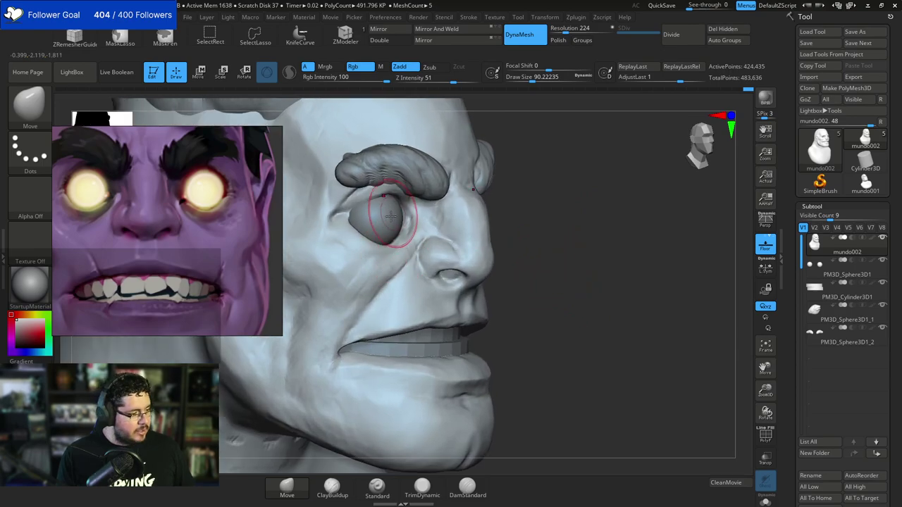
Flatten the under-eye area with TrimDynamic at a draw size of about 83.
{"action": "key", "text": "b"}
{"action": "key", "text": "t"}
{"action": "key", "text": "d"}
{"action": "key", "text": "space"}
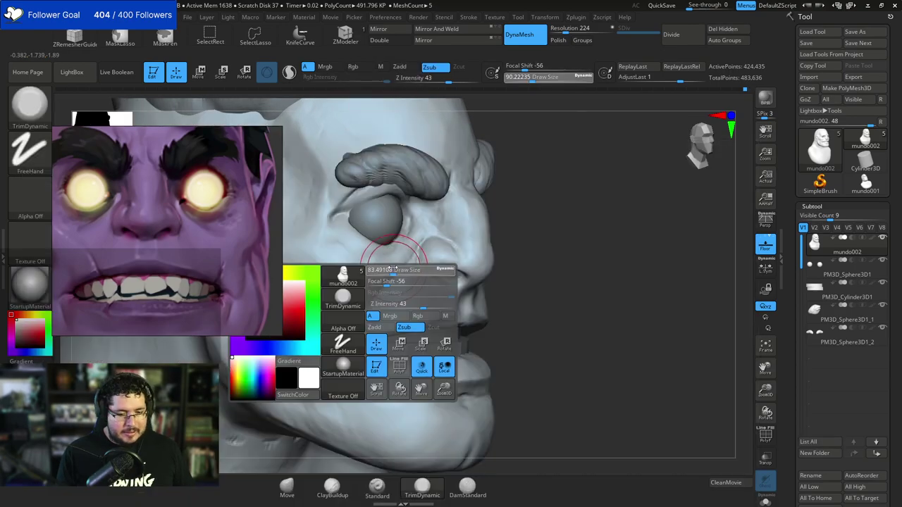
Switch to the ClayBuildup brush with a draw size of about 68 for sculpting between the eye and the nose.
{"action": "left_click_drag", "start_coordinate": [345, 287], "coordinate": [383, 262]}
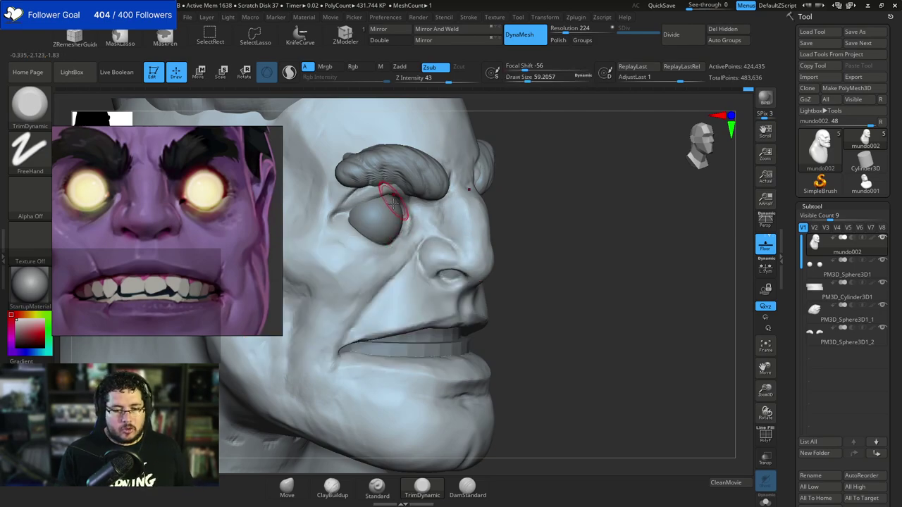
{"action": "key", "text": "b"}
{"action": "key", "text": "c"}
{"action": "key", "text": "b"}
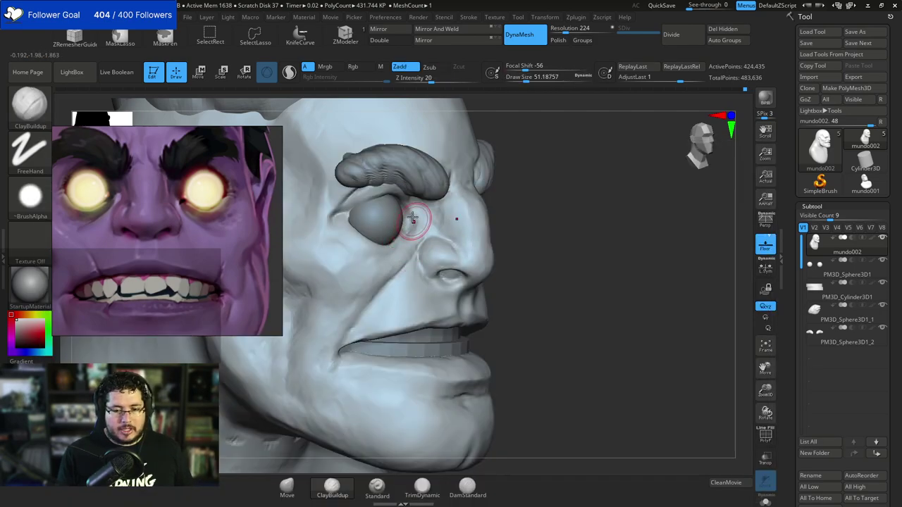
{"action": "key", "text": "space"}
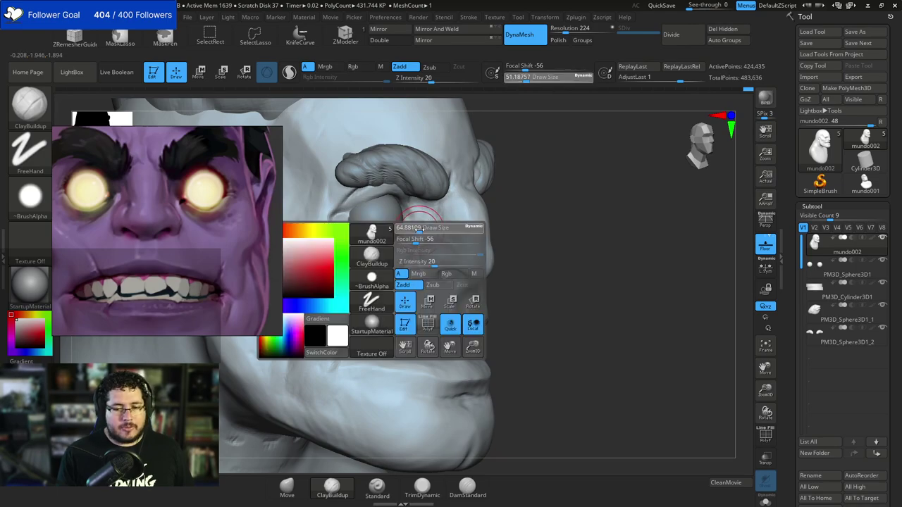
{"action": "left_click_drag", "start_coordinate": [416, 228], "coordinate": [421, 228]}
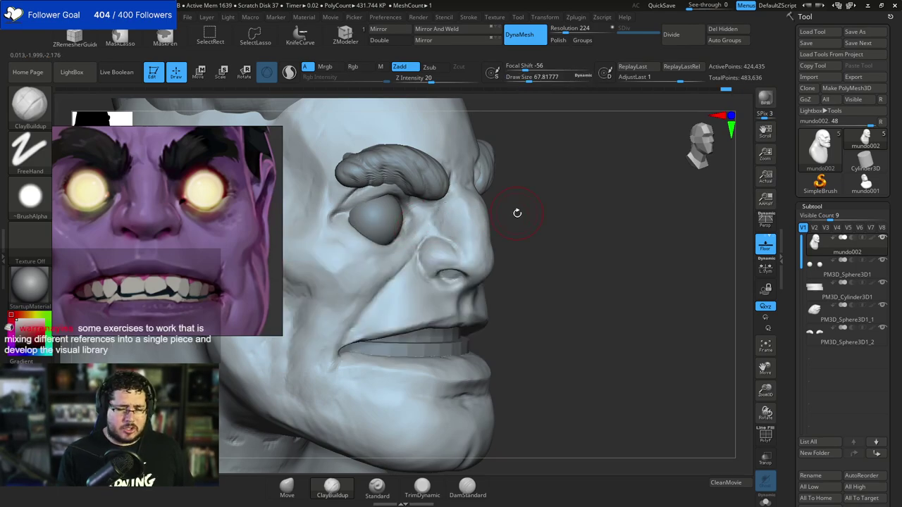
Enlarge the ClayBuildup brush from about 80 to about 116 and build up the forms of the cheek and jaw.
{"action": "left_click_drag", "start_coordinate": [517, 212], "coordinate": [506, 193]}
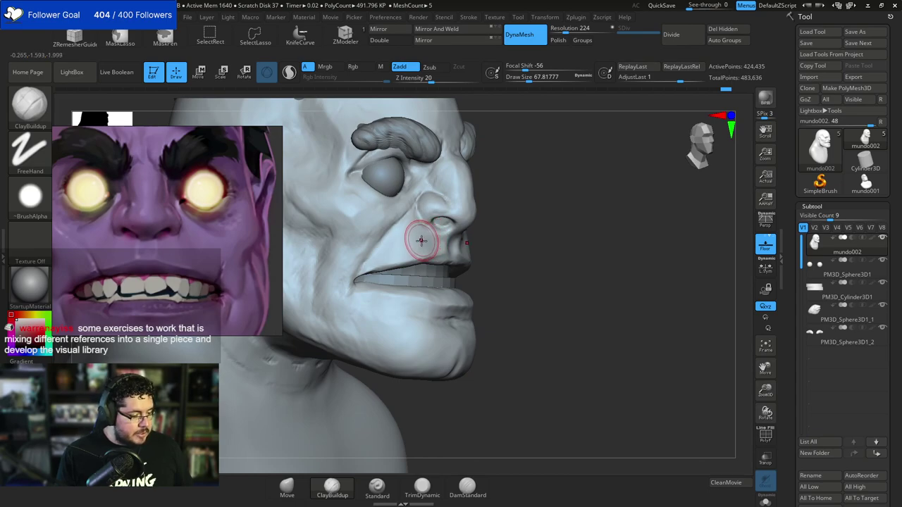
{"action": "key", "text": "space"}
{"action": "left_click_drag", "start_coordinate": [374, 216], "coordinate": [379, 210]}
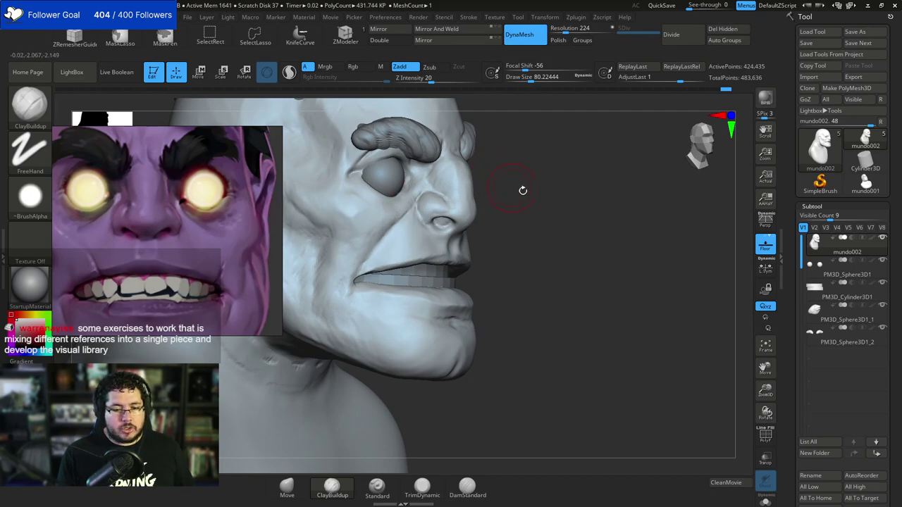
{"action": "left_click_drag", "start_coordinate": [524, 191], "coordinate": [614, 203], "text": "alt"}
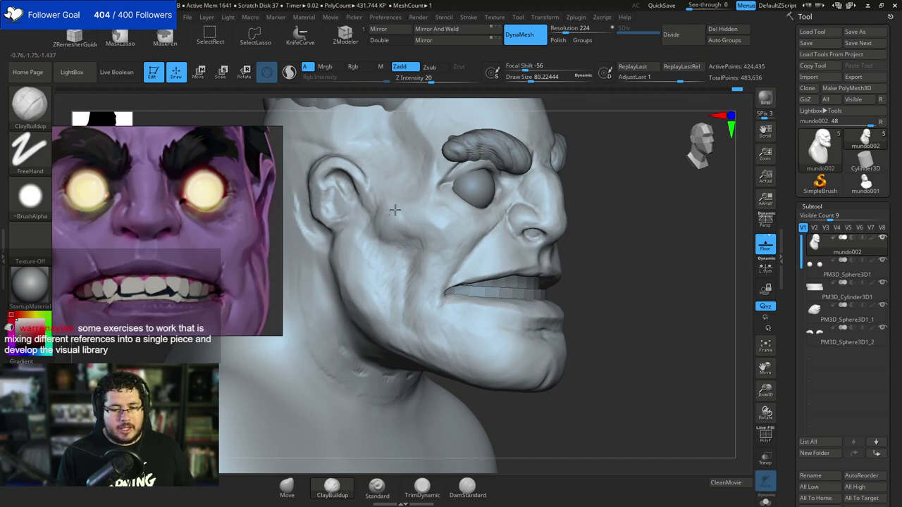
{"action": "left_click_drag", "start_coordinate": [422, 254], "coordinate": [427, 239]}
{"action": "mouse_move", "coordinate": [635, 214]}
{"action": "left_mouse_down"}
{"action": "mouse_move", "coordinate": [608, 229]}
{"action": "mouse_move", "coordinate": [596, 196]}
{"action": "mouse_move", "coordinate": [578, 221]}
{"action": "mouse_move", "coordinate": [515, 209]}
{"action": "left_mouse_up"}
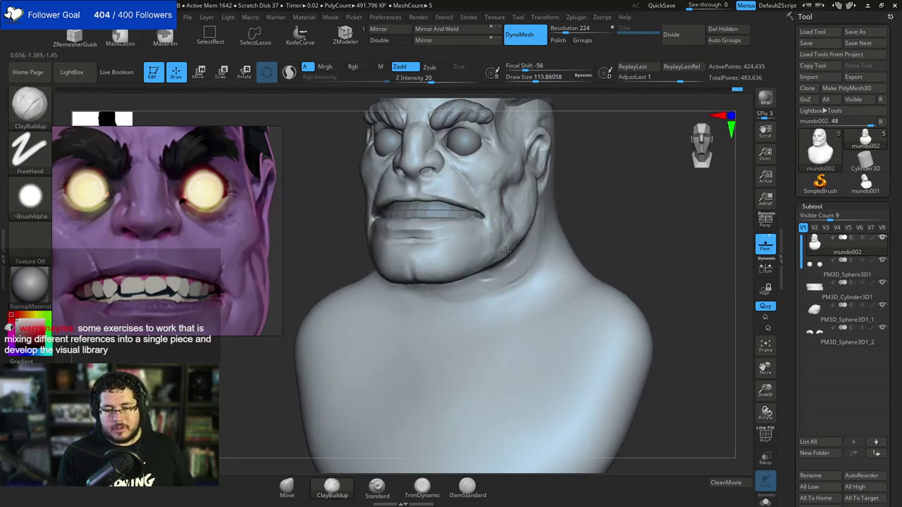
{"action": "left_click_drag", "start_coordinate": [563, 195], "coordinate": [502, 233]}
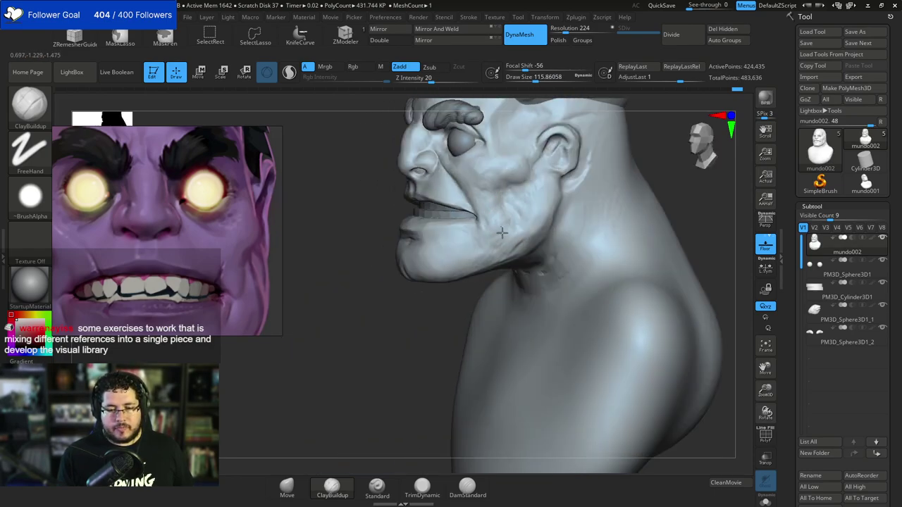
Switch to Chrome and run a Google image search for "monster hunter rise".
{"action": "key", "text": "super"}
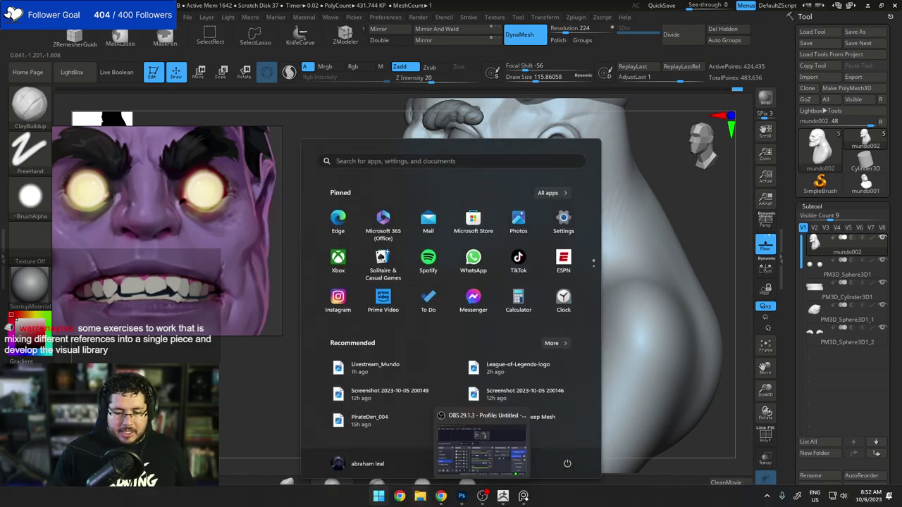
{"action": "mouse_move", "coordinate": [445, 499]}
{"action": "left_click", "coordinate": [457, 461]}
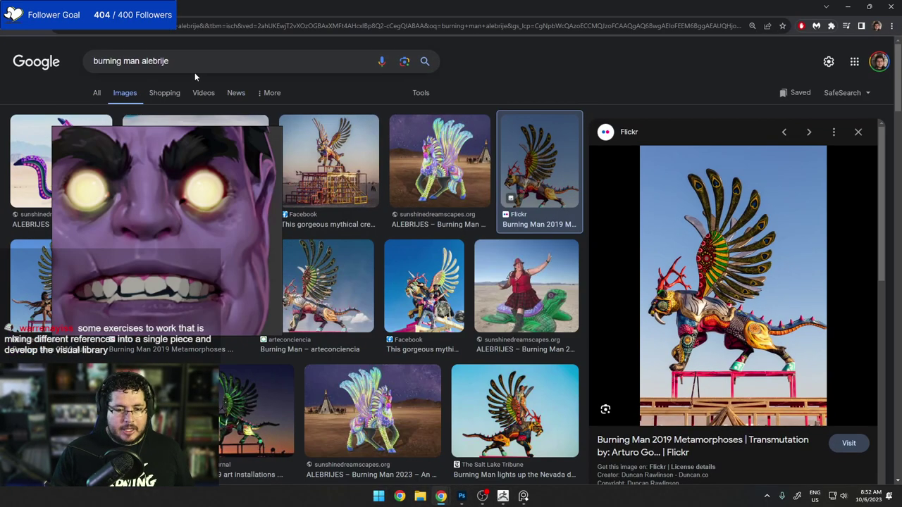
{"action": "left_click_drag", "start_coordinate": [179, 58], "coordinate": [49, 62]}
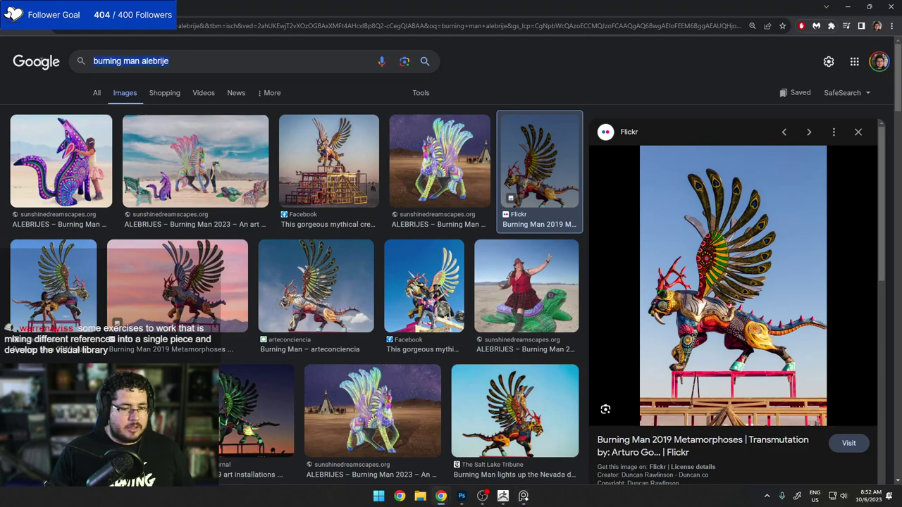
{"action": "key", "text": "BackSpace"}
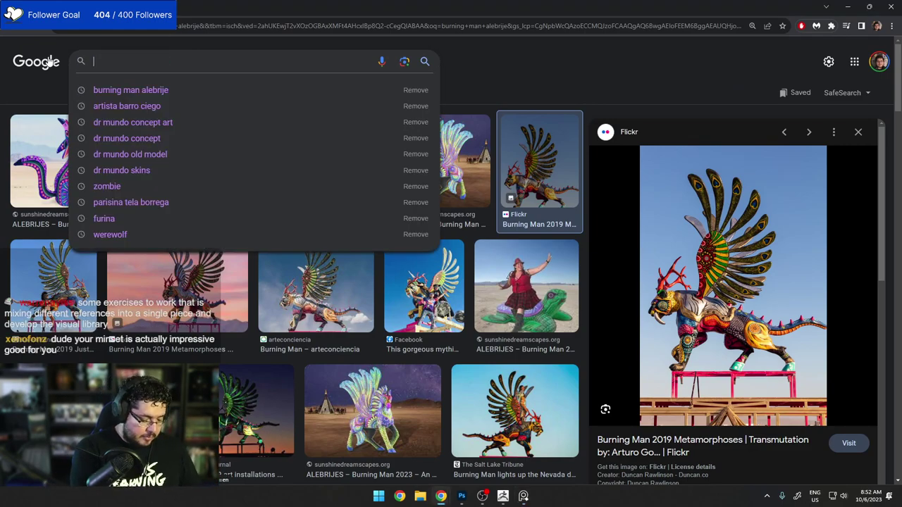
{"action": "type", "text": "mons"}
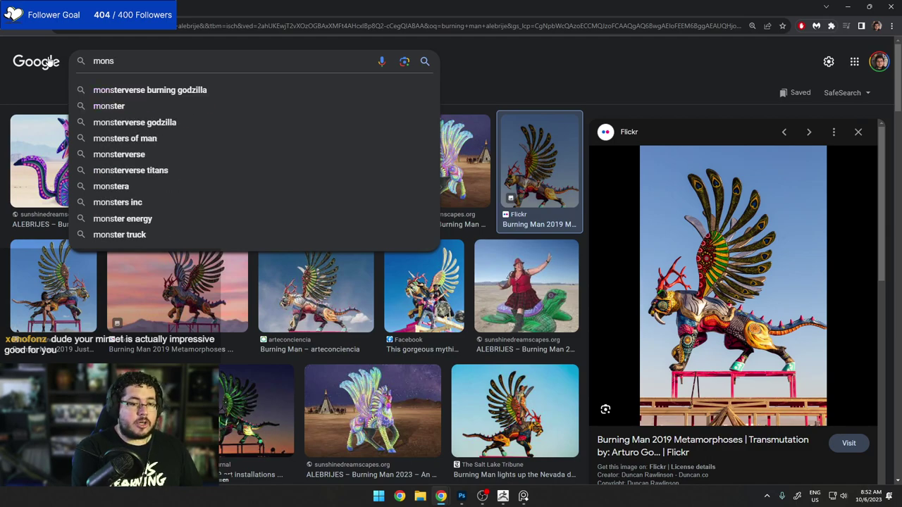
{"action": "type", "text": "ter hunter "}
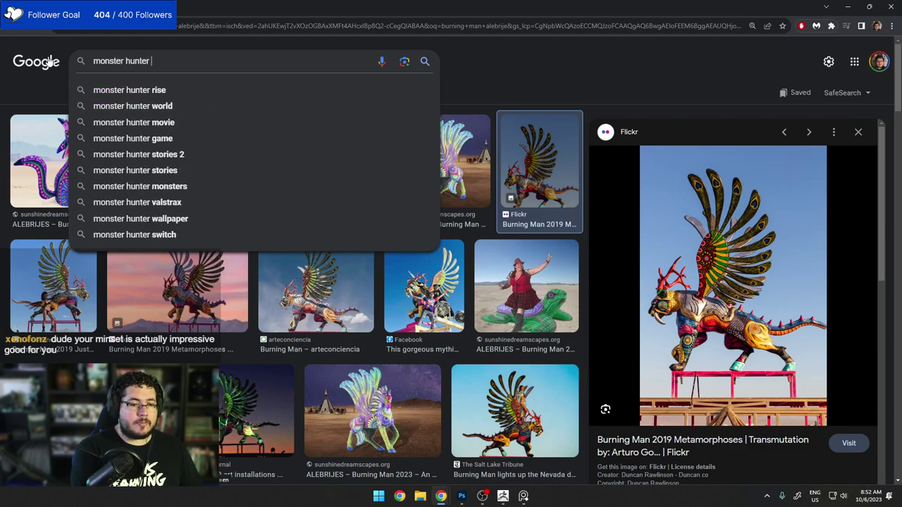
{"action": "type", "text": "rise"}
{"action": "key", "text": "Return"}
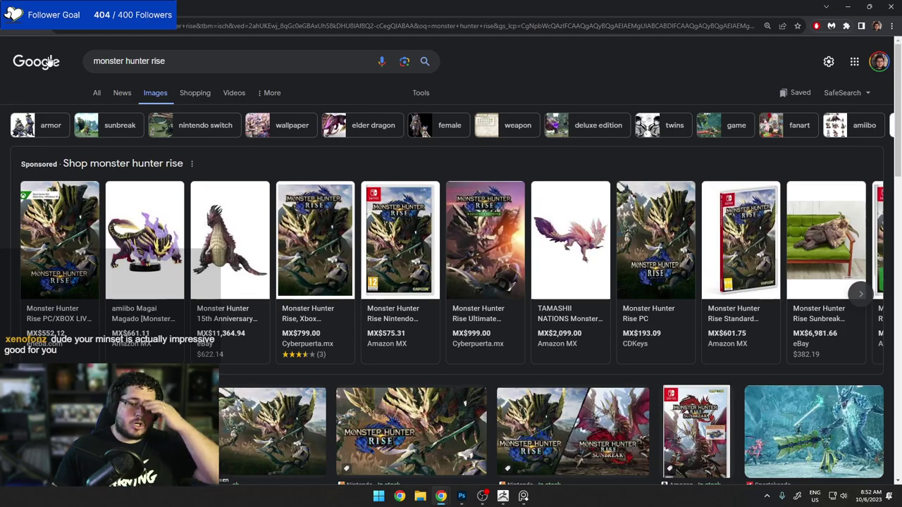
Browse the Monster Hunter Rise image results and preview the Gaming Trend and Pocket Tactics character screenshots.
{"action": "scroll", "coordinate": [245, 260], "scroll_direction": "down", "scroll_amount": 5}
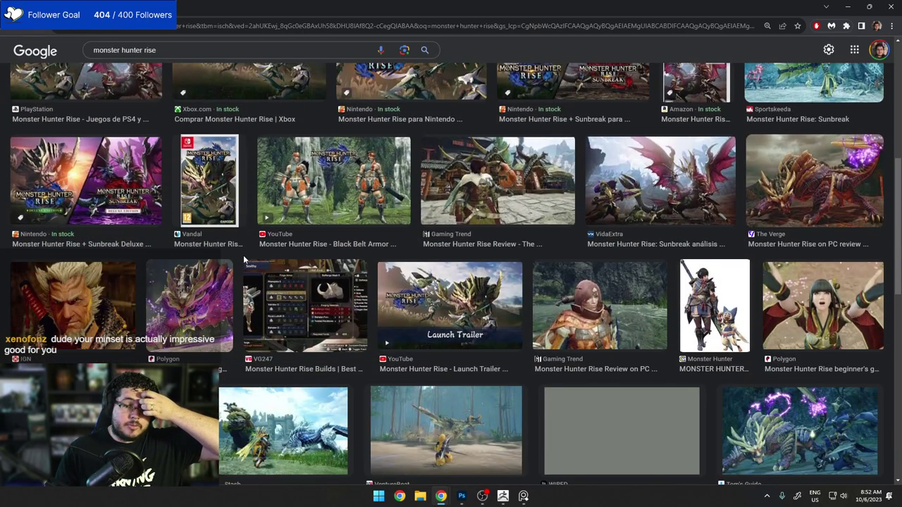
{"action": "left_click", "coordinate": [599, 305]}
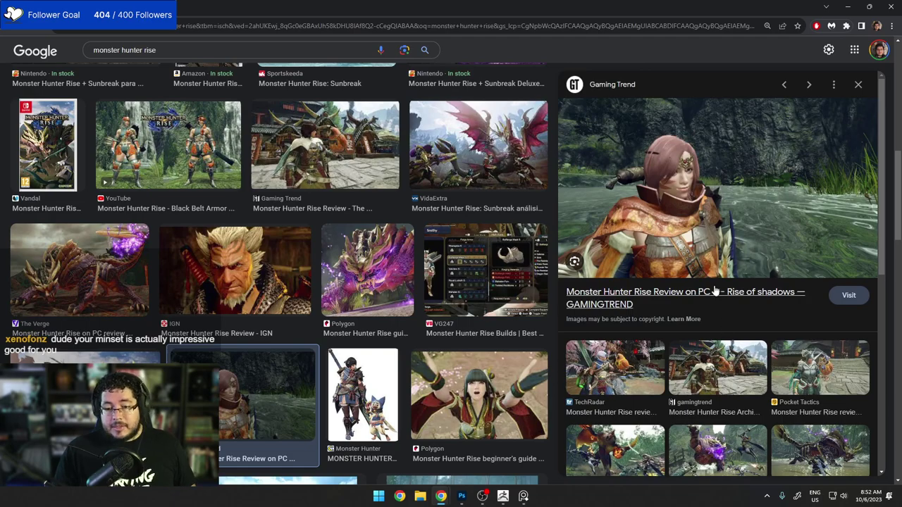
{"action": "scroll", "coordinate": [698, 247], "scroll_direction": "down", "scroll_amount": 3}
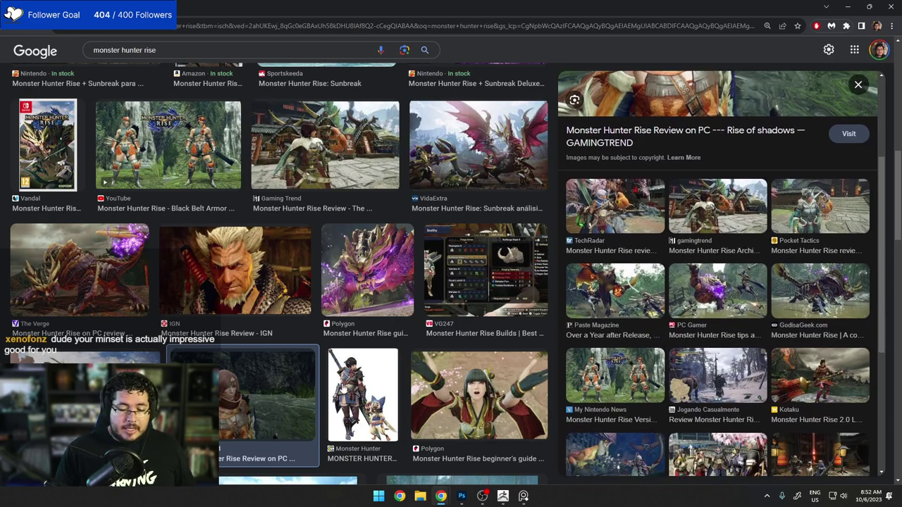
{"action": "scroll", "coordinate": [385, 383], "scroll_direction": "down", "scroll_amount": 3}
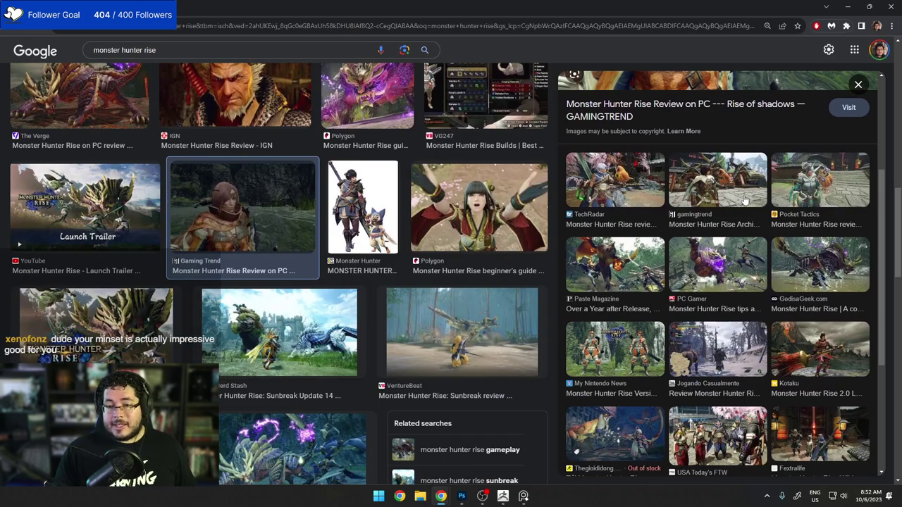
{"action": "scroll", "coordinate": [635, 180], "scroll_direction": "down", "scroll_amount": 3}
{"action": "scroll", "coordinate": [332, 345], "scroll_direction": "down", "scroll_amount": 6}
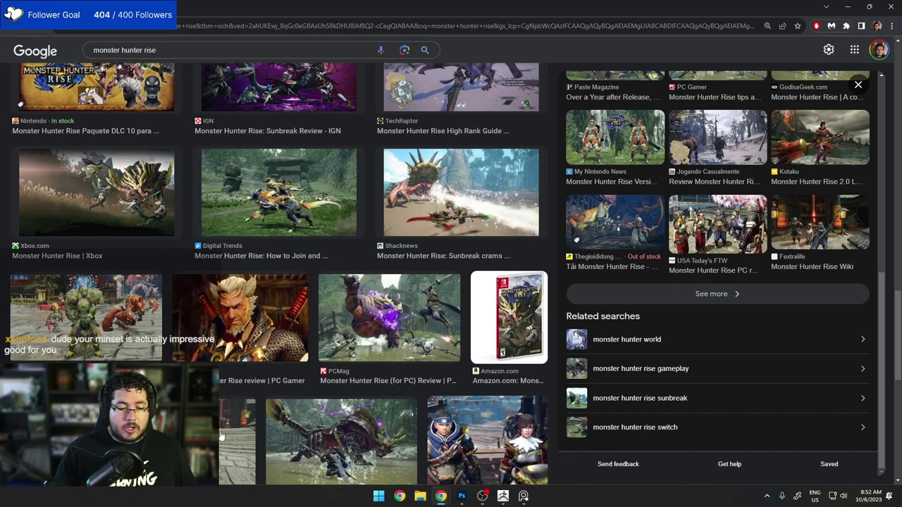
{"action": "left_click", "coordinate": [221, 436]}
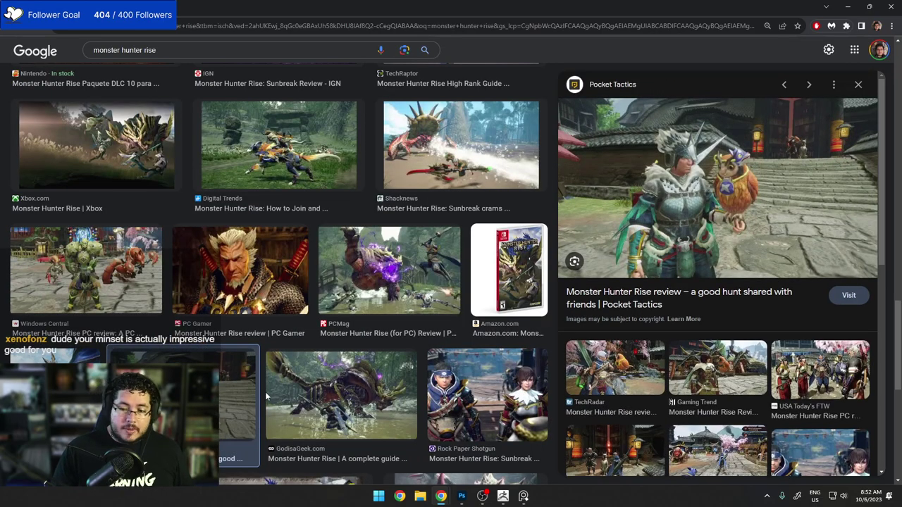
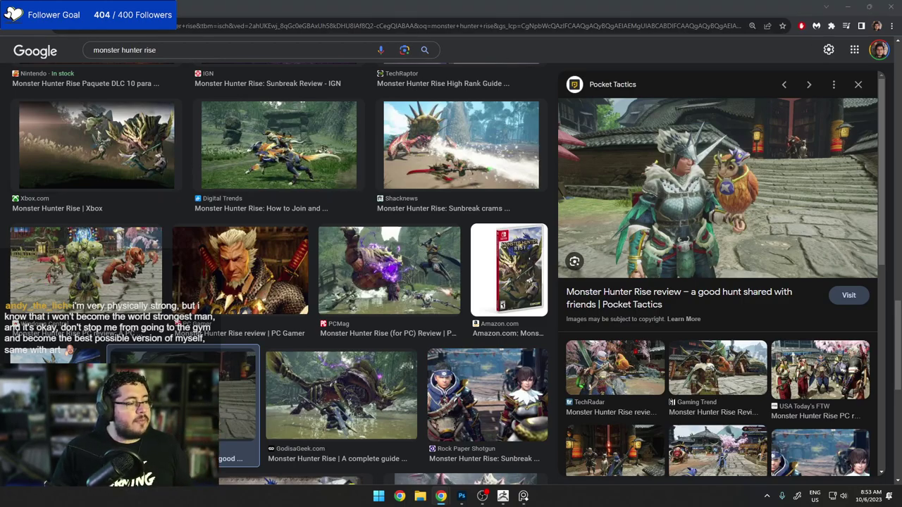
Return to ZBrush and refine the cheek and jaw muscle forms with the ClayBuildup brush at a draw size of about 116.
{"action": "left_click", "coordinate": [846, 8]}
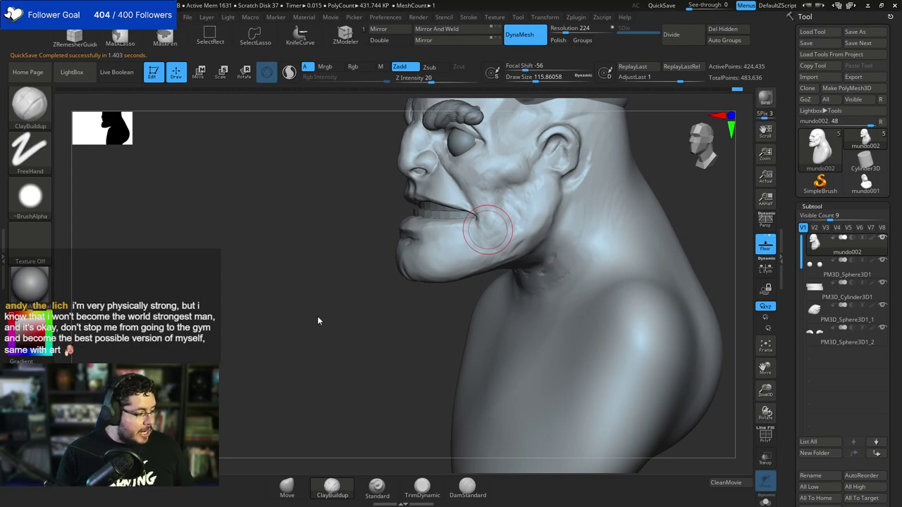
{"action": "left_click_drag", "start_coordinate": [342, 320], "coordinate": [350, 328]}
{"action": "left_click_drag", "start_coordinate": [272, 229], "coordinate": [260, 279], "text": "alt"}
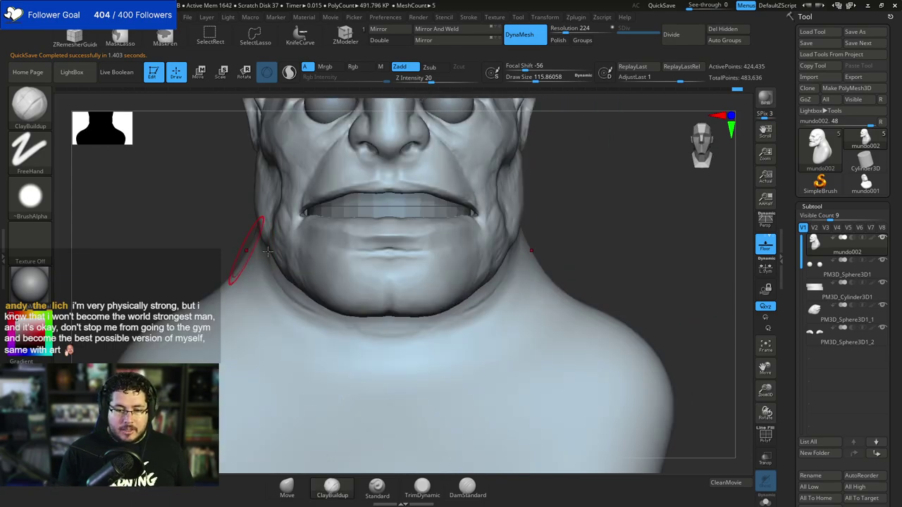
{"action": "left_click_drag", "start_coordinate": [556, 170], "coordinate": [579, 156]}
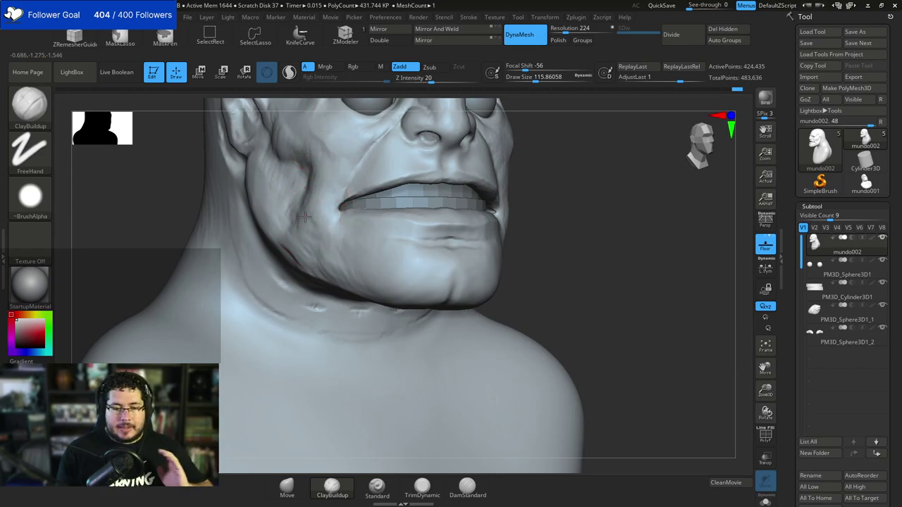
{"action": "left_click_drag", "start_coordinate": [192, 234], "coordinate": [306, 233]}
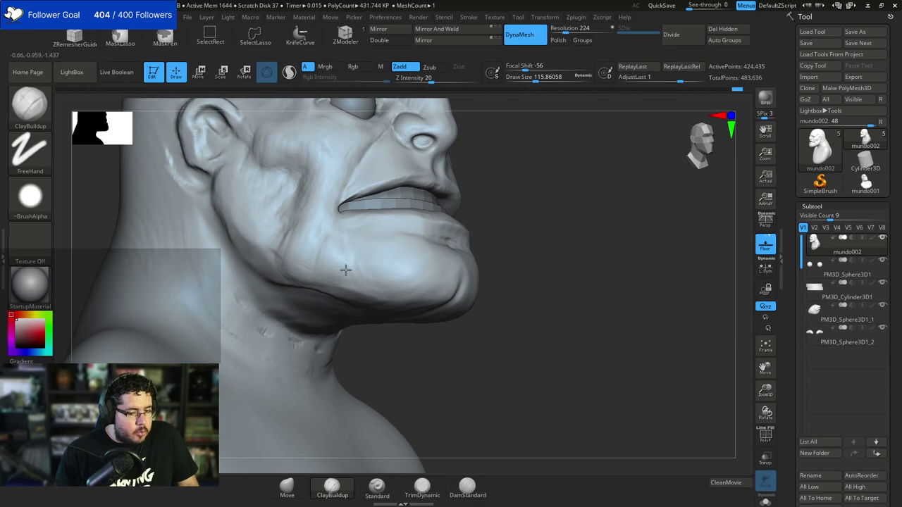
{"action": "mouse_move", "coordinate": [489, 193]}
{"action": "left_mouse_down"}
{"action": "mouse_move", "coordinate": [517, 268]}
{"action": "mouse_move", "coordinate": [473, 246]}
{"action": "mouse_move", "coordinate": [455, 198]}
{"action": "left_mouse_up"}
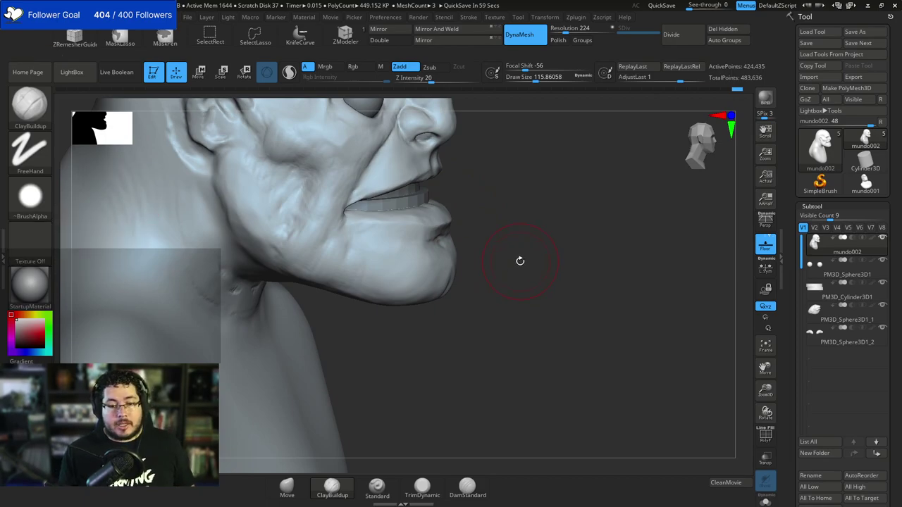
Carve a crease from the corner of the mouth down toward the jaw with the DamStandard brush at a draw size of about 80.
{"action": "left_click_drag", "start_coordinate": [519, 262], "coordinate": [505, 256]}
{"action": "key", "text": "b"}
{"action": "key", "text": "d"}
{"action": "key", "text": "s"}
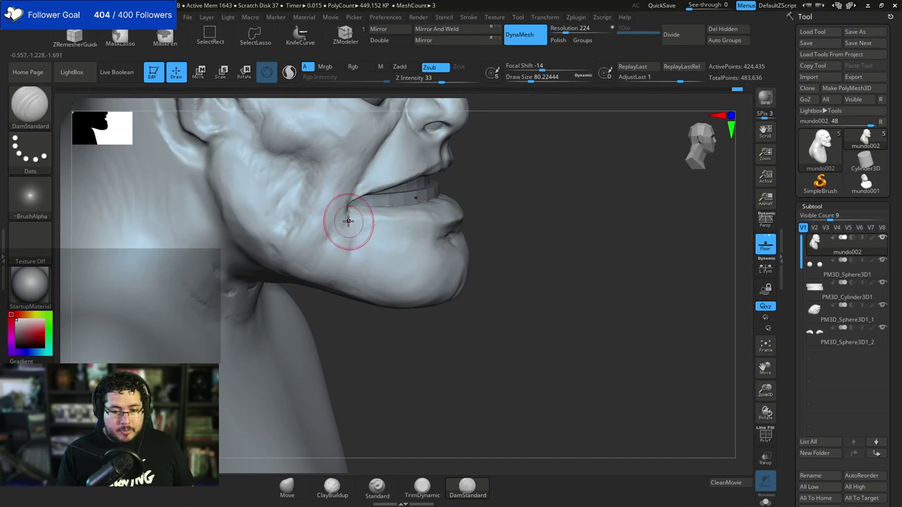
{"action": "left_click_drag", "start_coordinate": [348, 215], "coordinate": [374, 265]}
Build up the volumes around the mouth-corner crease, cheek and chin with the ClayBuildup brush at a draw size of about 104.
{"action": "mouse_move", "coordinate": [557, 255]}
{"action": "left_mouse_down"}
{"action": "mouse_move", "coordinate": [518, 247]}
{"action": "mouse_move", "coordinate": [482, 265]}
{"action": "mouse_move", "coordinate": [458, 243]}
{"action": "mouse_move", "coordinate": [470, 236]}
{"action": "left_mouse_up"}
{"action": "key", "text": "b"}
{"action": "key", "text": "c"}
{"action": "key", "text": "b"}
{"action": "key", "text": "s"}
{"action": "key", "text": "s"}
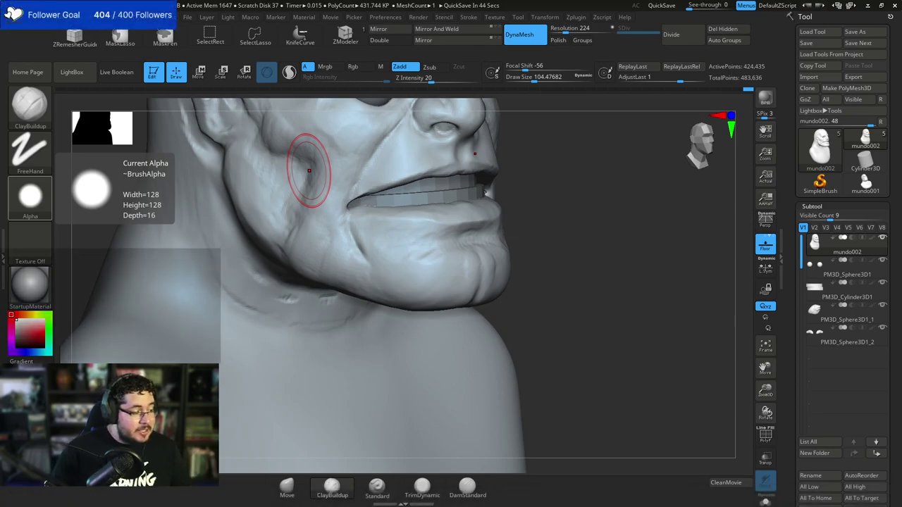
{"action": "mouse_move", "coordinate": [543, 268]}
{"action": "left_mouse_down"}
{"action": "mouse_move", "coordinate": [569, 251]}
{"action": "mouse_move", "coordinate": [555, 258]}
{"action": "left_mouse_up"}
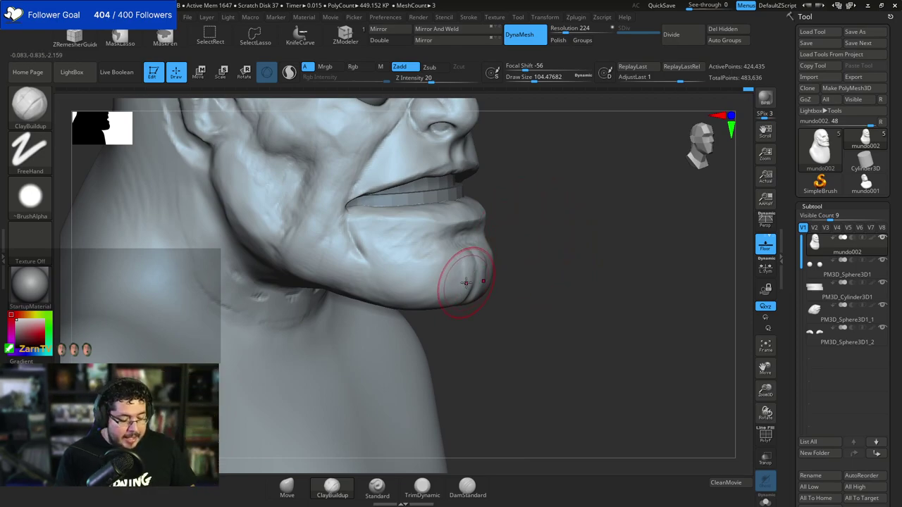
Carve a crease from the side of the chin toward the mouth-corner fold with the DamStandard brush at a draw size of about 62.
{"action": "key", "text": "b"}
{"action": "key", "text": "d"}
{"action": "key", "text": "s"}
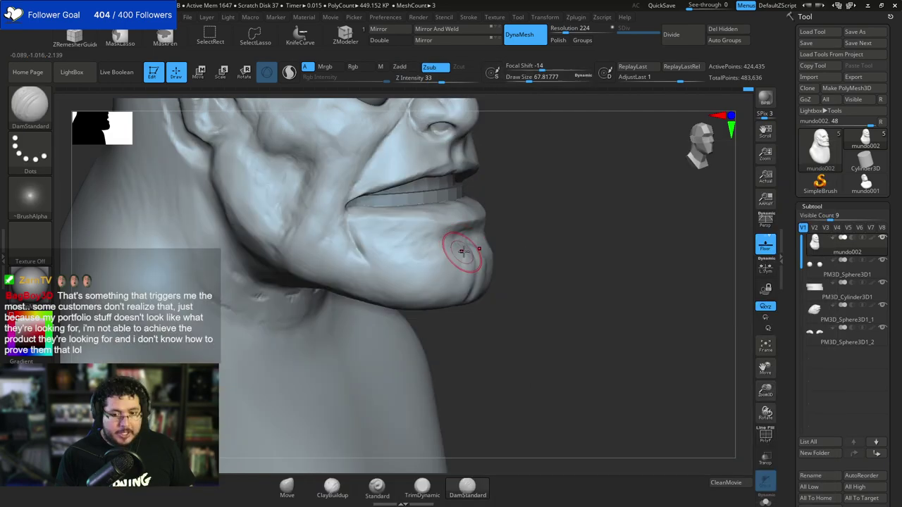
{"action": "key", "text": "space"}
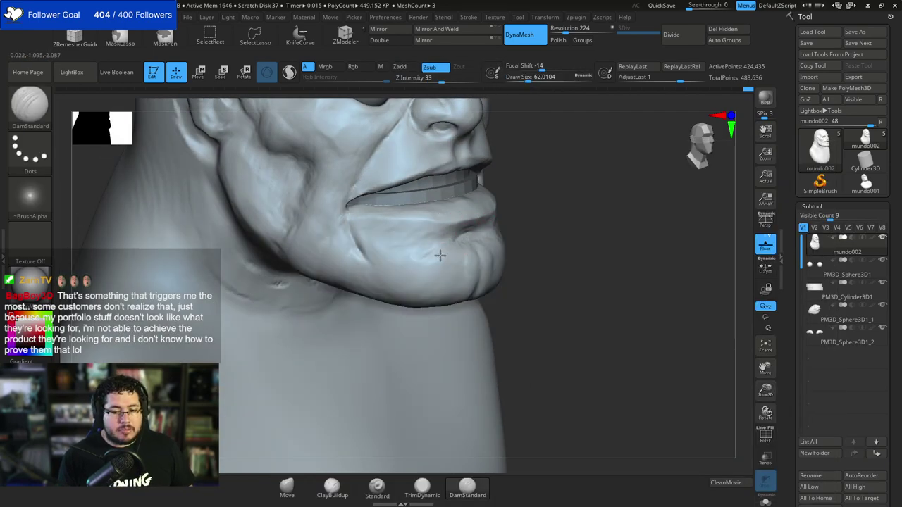
{"action": "left_click_drag", "start_coordinate": [442, 247], "coordinate": [386, 256]}
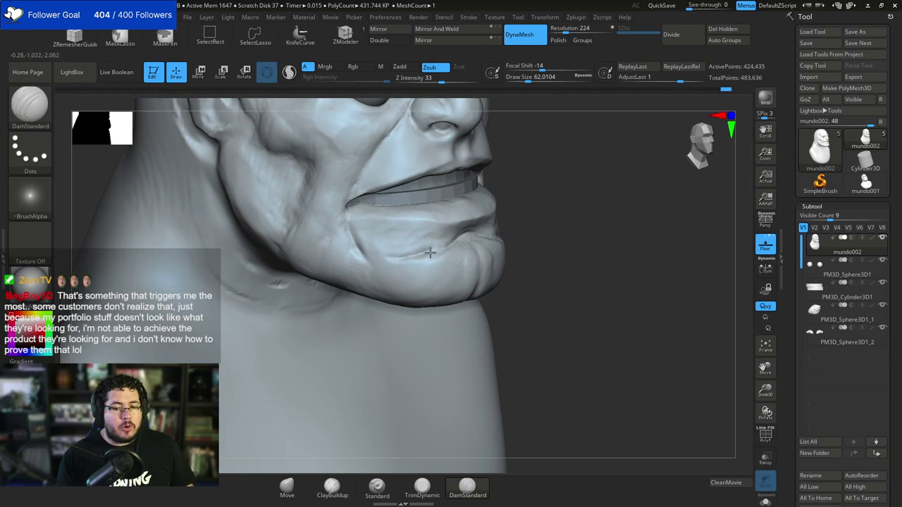
Build up the side of the chin around the lower-lip crease with the ClayBuildup brush at draw sizes of about 77 and 97.
{"action": "key", "text": "b"}
{"action": "key", "text": "c"}
{"action": "key", "text": "b"}
{"action": "key", "text": "space"}
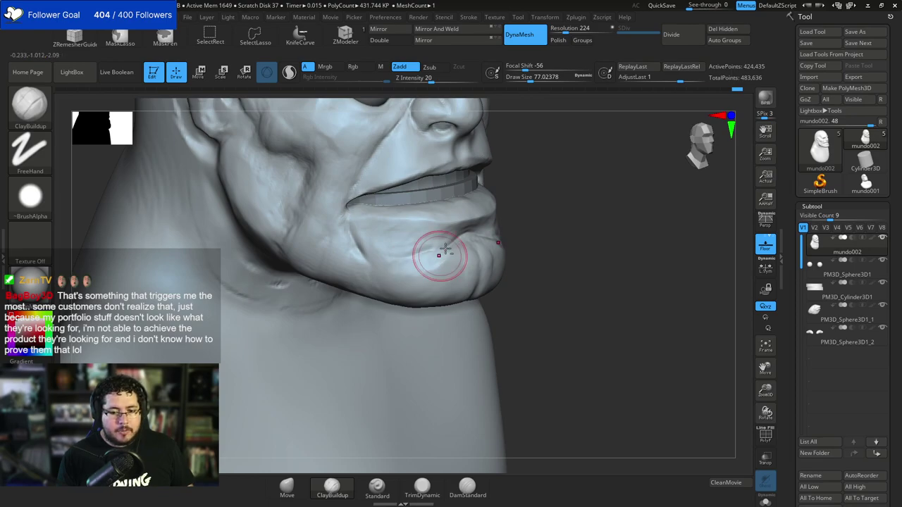
{"action": "left_click_drag", "start_coordinate": [446, 248], "coordinate": [451, 241]}
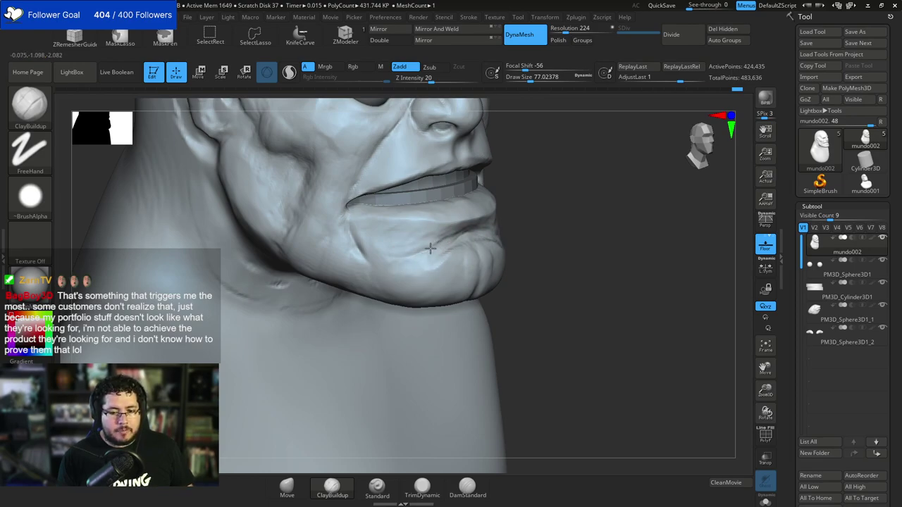
{"action": "key", "text": "space"}
{"action": "mouse_move", "coordinate": [425, 239]}
{"action": "left_mouse_down"}
{"action": "mouse_move", "coordinate": [408, 240]}
{"action": "mouse_move", "coordinate": [408, 250]}
{"action": "left_mouse_up"}
{"action": "left_click_drag", "start_coordinate": [404, 233], "coordinate": [396, 237]}
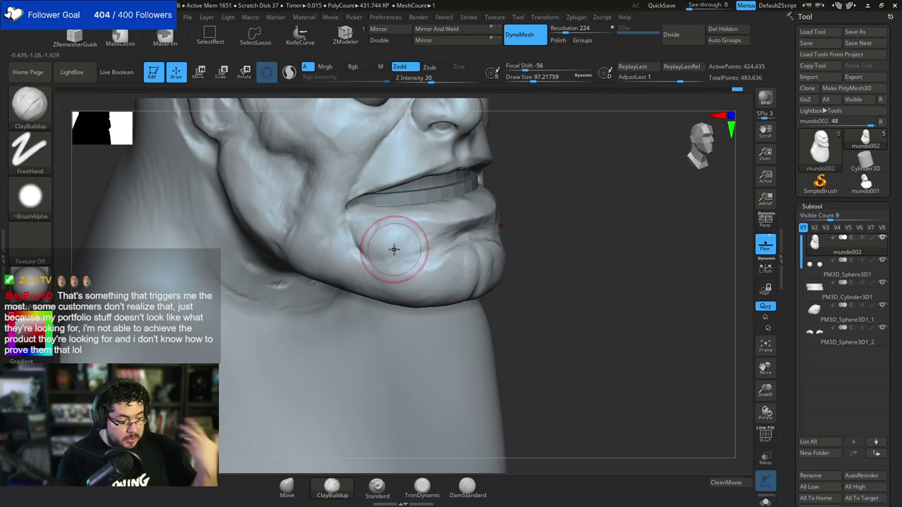
Flatten the planes on the side and underside of the chin with the TrimDynamic brush at a draw size of about 97.
{"action": "key", "text": "b"}
{"action": "key", "text": "t"}
{"action": "key", "text": "d"}
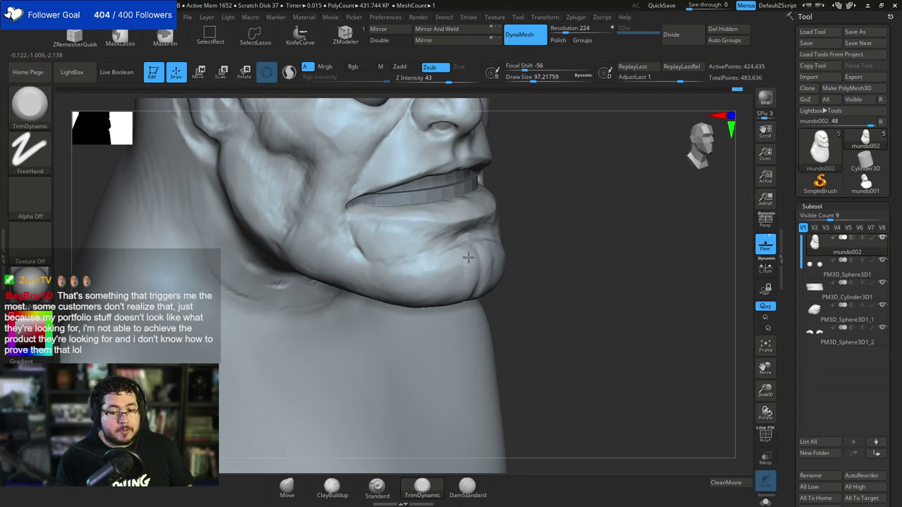
{"action": "left_click_drag", "start_coordinate": [468, 257], "coordinate": [479, 271]}
{"action": "left_click_drag", "start_coordinate": [538, 279], "coordinate": [505, 241]}
{"action": "left_click_drag", "start_coordinate": [469, 289], "coordinate": [466, 306]}
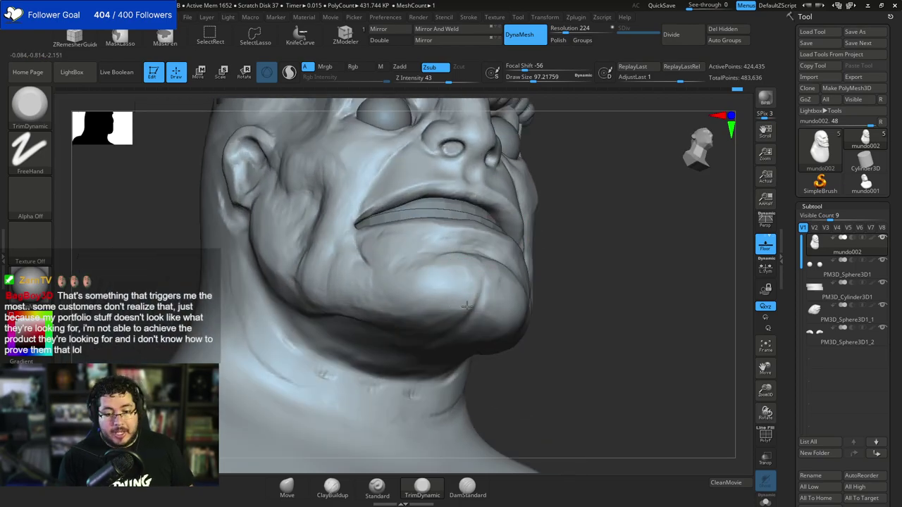
Refine the volumes below the lower lip and on the chin with the ClayBuildup brush at a draw size of about 83.
{"action": "key", "text": "b"}
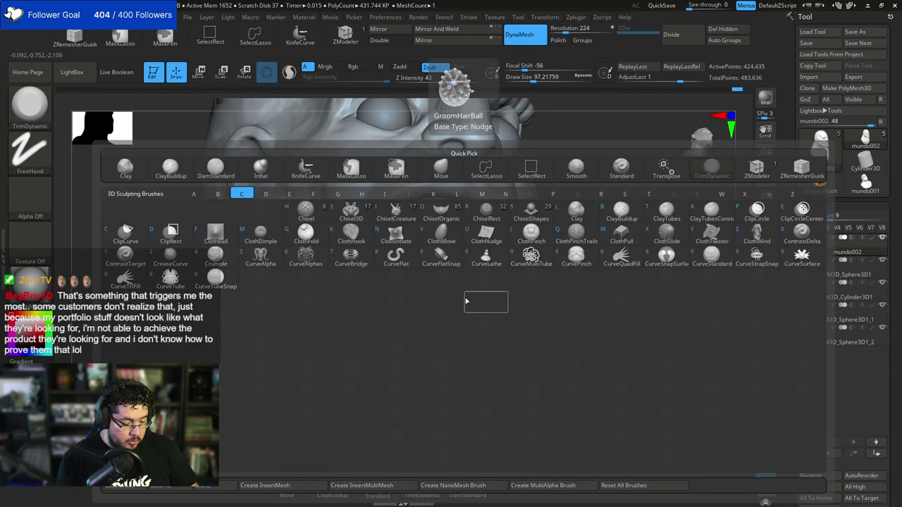
{"action": "key", "text": "b"}
{"action": "mouse_move", "coordinate": [556, 232]}
{"action": "left_mouse_down"}
{"action": "mouse_move", "coordinate": [556, 259]}
{"action": "mouse_move", "coordinate": [519, 241]}
{"action": "left_mouse_up"}
{"action": "key", "text": "space"}
{"action": "left_click_drag", "start_coordinate": [588, 213], "coordinate": [547, 220]}
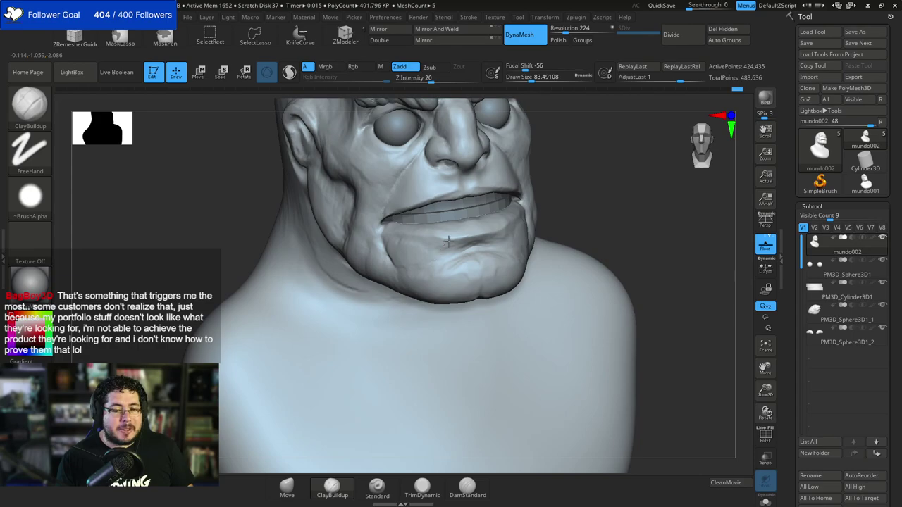
Place the reference image of the purple character's face beside the bust for comparison.
{"action": "left_click_drag", "start_coordinate": [594, 195], "coordinate": [574, 195]}
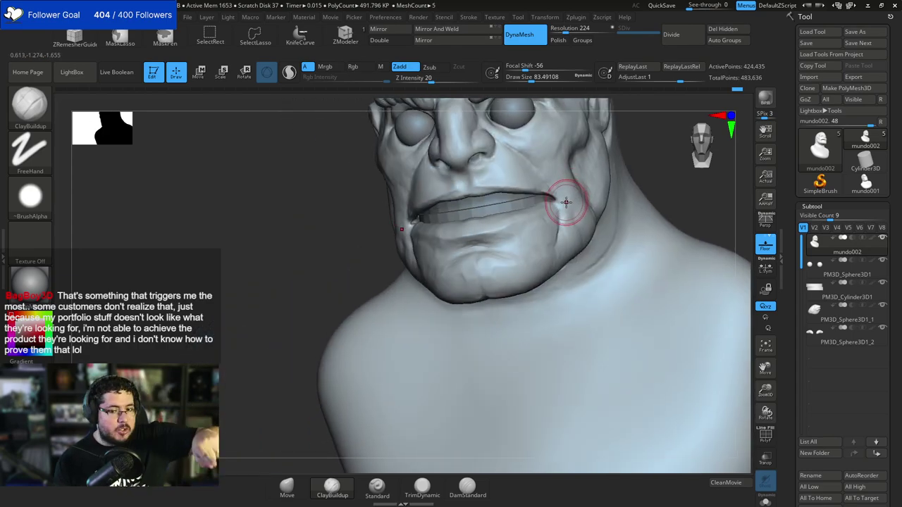
{"action": "left_click_drag", "start_coordinate": [627, 172], "coordinate": [666, 165]}
{"action": "left_click_drag", "start_coordinate": [620, 189], "coordinate": [593, 181]}
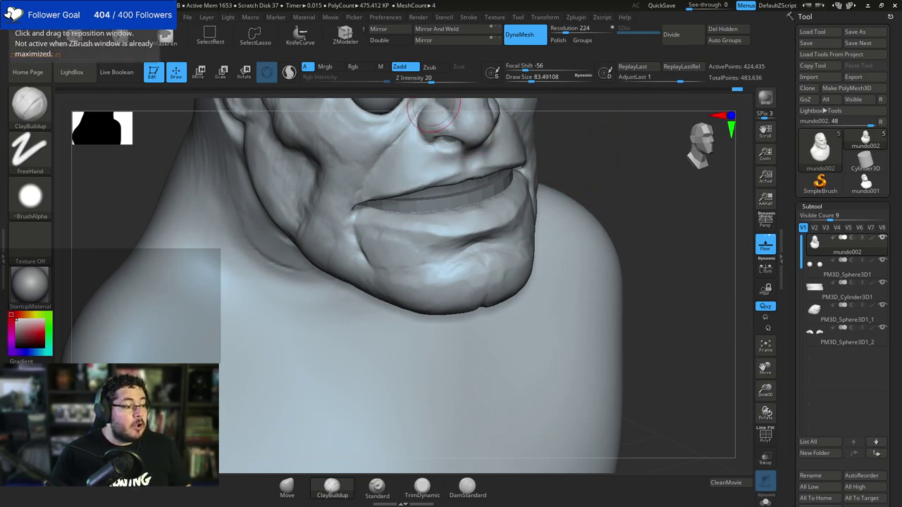
{"action": "mouse_move", "coordinate": [2, 197]}
{"action": "right_mouse_down"}
{"action": "mouse_move", "coordinate": [141, 176]}
{"action": "mouse_move", "coordinate": [138, 197]}
{"action": "right_mouse_up"}
{"action": "mouse_move", "coordinate": [705, 244]}
{"action": "left_mouse_down"}
{"action": "mouse_move", "coordinate": [640, 183]}
{"action": "mouse_move", "coordinate": [630, 238]}
{"action": "mouse_move", "coordinate": [620, 244]}
{"action": "mouse_move", "coordinate": [608, 220]}
{"action": "left_mouse_up"}
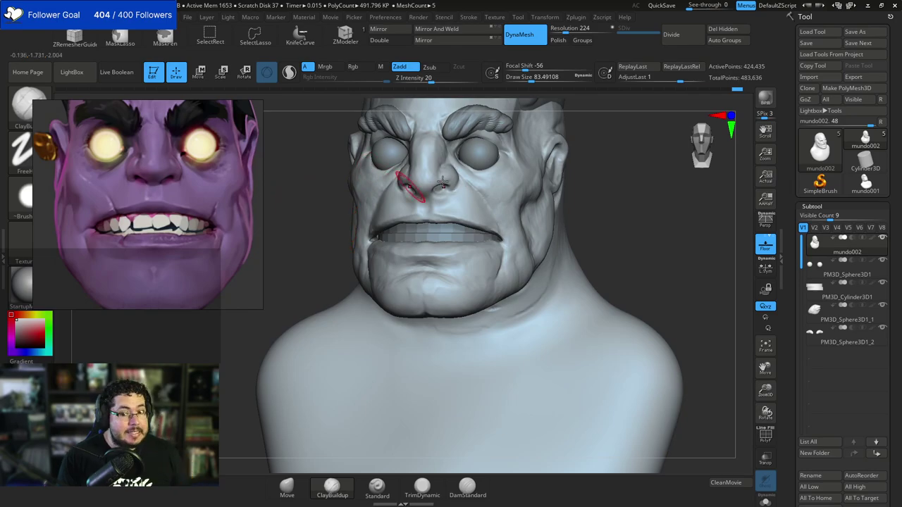
Build up the lower cheek and jaw muscle forms with the ClayBuildup brush at a draw size of 112.
{"action": "mouse_move", "coordinate": [647, 214]}
{"action": "left_mouse_down"}
{"action": "mouse_move", "coordinate": [600, 219]}
{"action": "mouse_move", "coordinate": [616, 183]}
{"action": "mouse_move", "coordinate": [623, 187]}
{"action": "mouse_move", "coordinate": [612, 177]}
{"action": "left_mouse_up"}
{"action": "key", "text": "space"}
{"action": "key", "text": "space"}
{"action": "left_click_drag", "start_coordinate": [495, 207], "coordinate": [498, 207]}
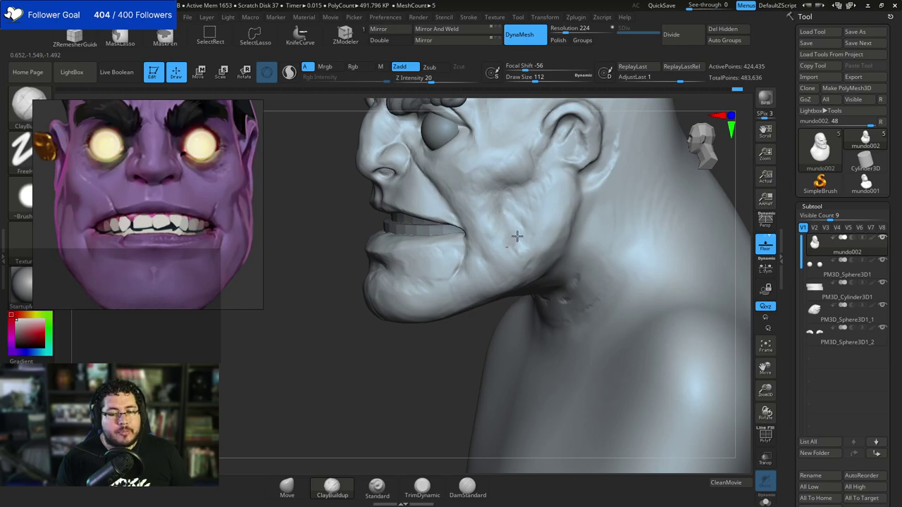
{"action": "left_click_drag", "start_coordinate": [517, 236], "coordinate": [532, 265]}
{"action": "left_click_drag", "start_coordinate": [420, 356], "coordinate": [479, 272]}
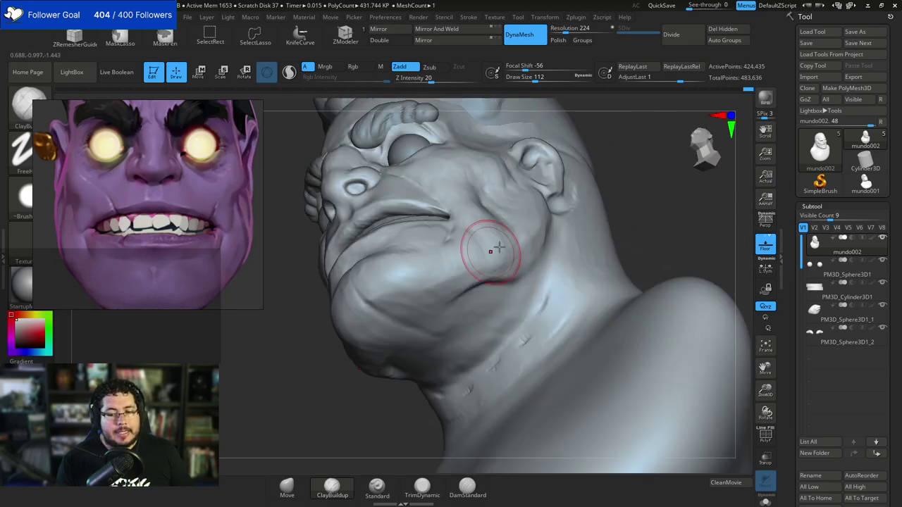
Shape the jawline edge and underside of the chin with the ClayBuildup brush at draw sizes of 112 and about 136.
{"action": "left_click_drag", "start_coordinate": [608, 193], "coordinate": [629, 141]}
{"action": "right_click_drag", "start_coordinate": [366, 295], "coordinate": [415, 236]}
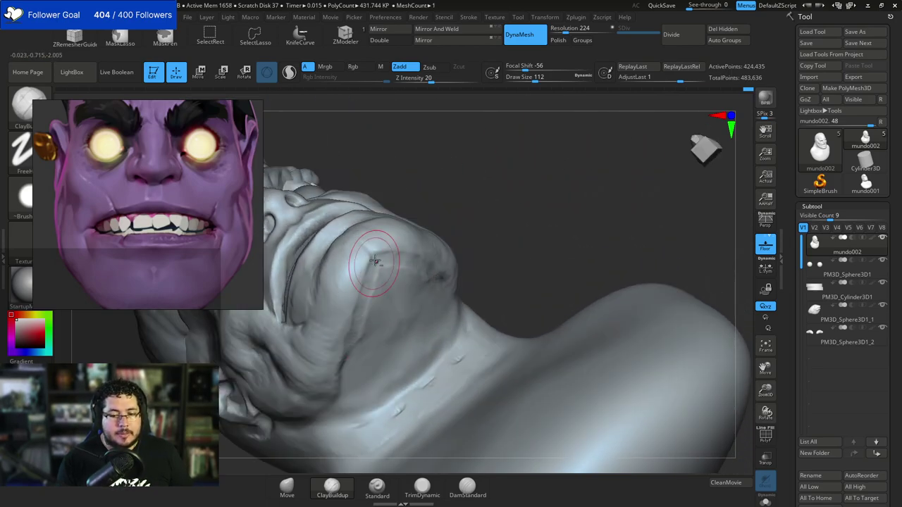
{"action": "left_click_drag", "start_coordinate": [377, 262], "coordinate": [372, 255]}
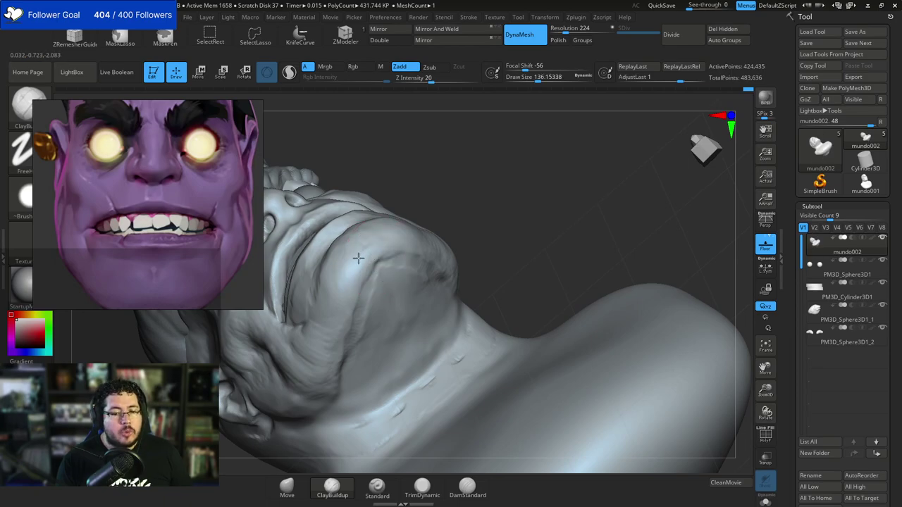
{"action": "mouse_move", "coordinate": [358, 259]}
{"action": "right_mouse_down"}
{"action": "mouse_move", "coordinate": [534, 145]}
{"action": "mouse_move", "coordinate": [504, 189]}
{"action": "mouse_move", "coordinate": [507, 201]}
{"action": "mouse_move", "coordinate": [524, 157]}
{"action": "mouse_move", "coordinate": [530, 256]}
{"action": "right_mouse_up"}
{"action": "right_click_drag", "start_coordinate": [530, 255], "coordinate": [509, 220]}
{"action": "mouse_move", "coordinate": [581, 198]}
{"action": "right_mouse_down"}
{"action": "mouse_move", "coordinate": [583, 214]}
{"action": "mouse_move", "coordinate": [582, 202]}
{"action": "right_mouse_up"}
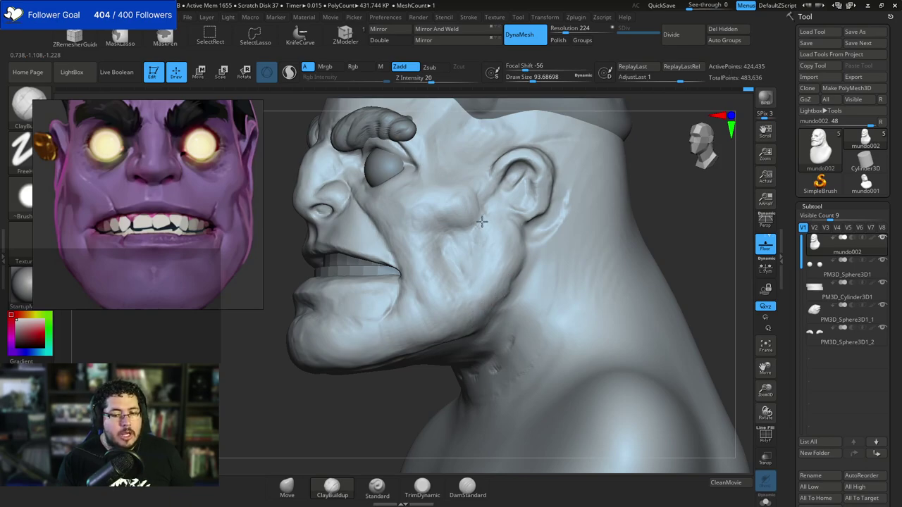
Refine the temple and the area around the ear with the ClayBuildup brush at a draw size of about 54.
{"action": "left_click_drag", "start_coordinate": [670, 190], "coordinate": [639, 231], "text": "alt"}
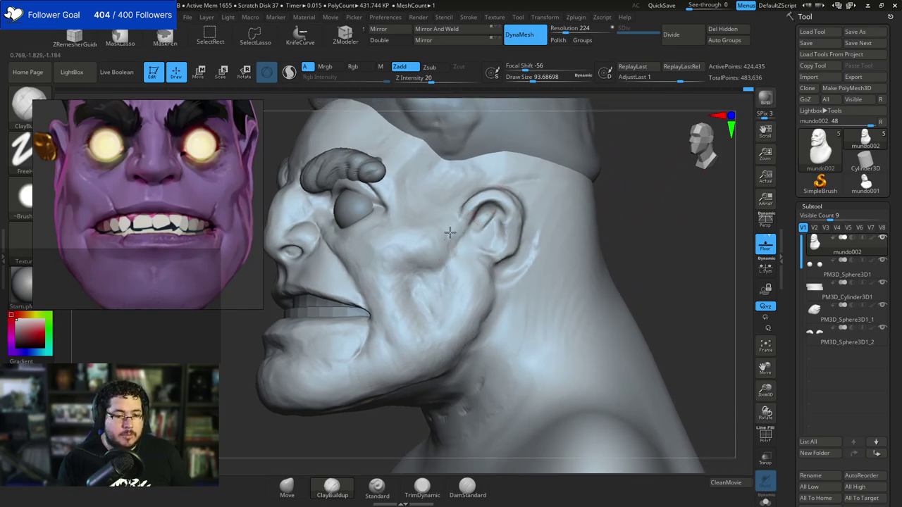
{"action": "key", "text": "space"}
{"action": "left_click_drag", "start_coordinate": [470, 213], "coordinate": [466, 218]}
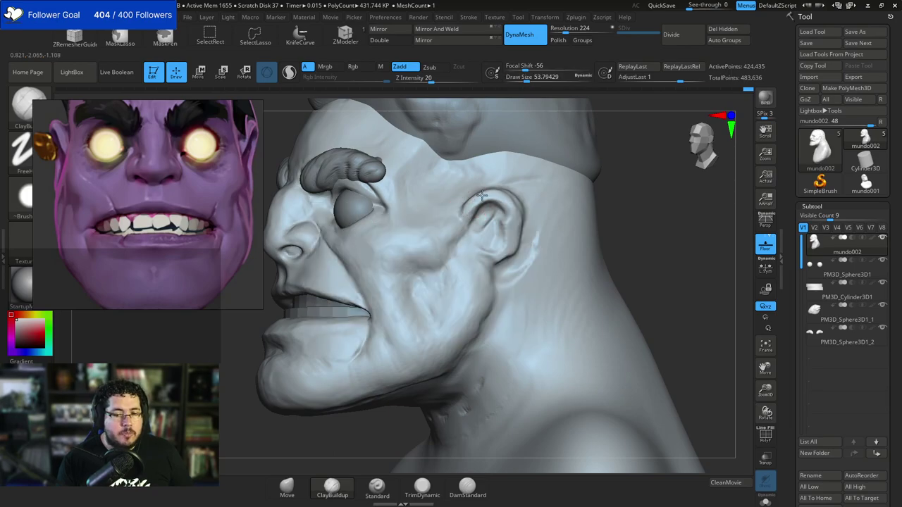
{"action": "right_click_drag", "start_coordinate": [566, 235], "coordinate": [556, 177]}
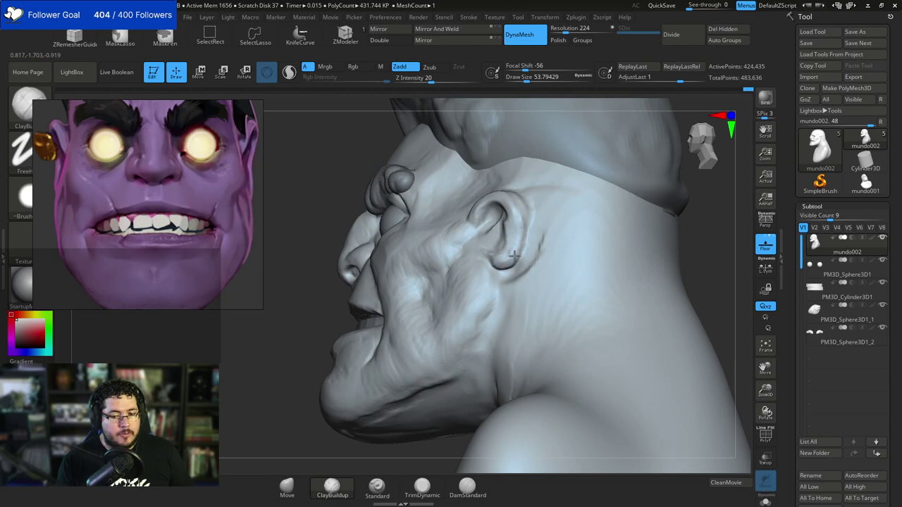
{"action": "mouse_move", "coordinate": [608, 210]}
{"action": "right_mouse_down"}
{"action": "mouse_move", "coordinate": [639, 235]}
{"action": "mouse_move", "coordinate": [588, 214]}
{"action": "mouse_move", "coordinate": [566, 240]}
{"action": "right_mouse_up"}
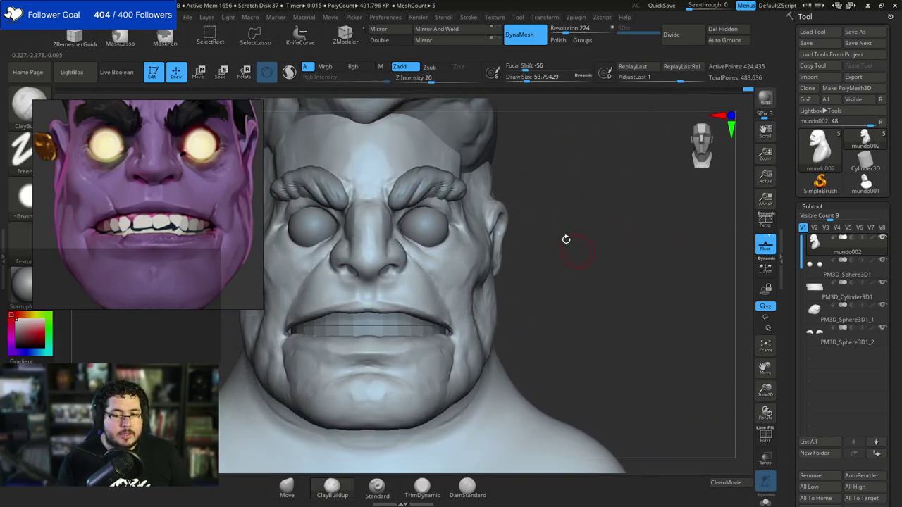
Carve creases in front of and above the ear with the DamStandard brush at a draw size of about 51.
{"action": "key", "text": "b"}
{"action": "key", "text": "d"}
{"action": "key", "text": "s"}
{"action": "right_click", "coordinate": [520, 211]}
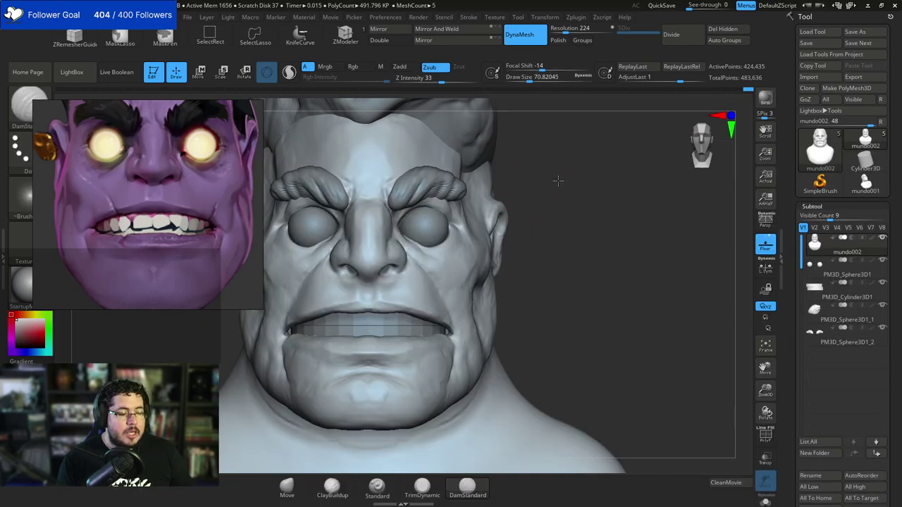
{"action": "right_click_drag", "start_coordinate": [559, 181], "coordinate": [539, 201]}
{"action": "key", "text": "space"}
{"action": "left_click_drag", "start_coordinate": [521, 212], "coordinate": [515, 213]}
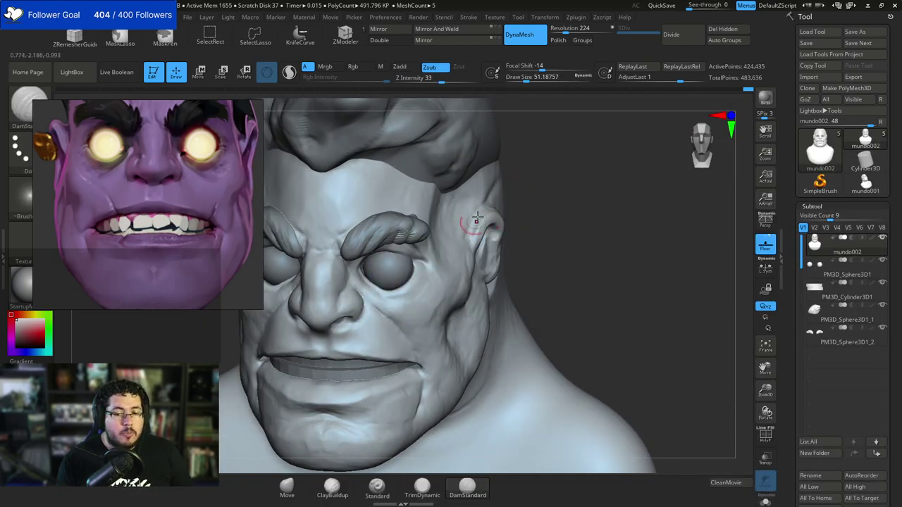
{"action": "right_click_drag", "start_coordinate": [524, 188], "coordinate": [492, 201]}
{"action": "right_click_drag", "start_coordinate": [593, 159], "coordinate": [532, 190]}
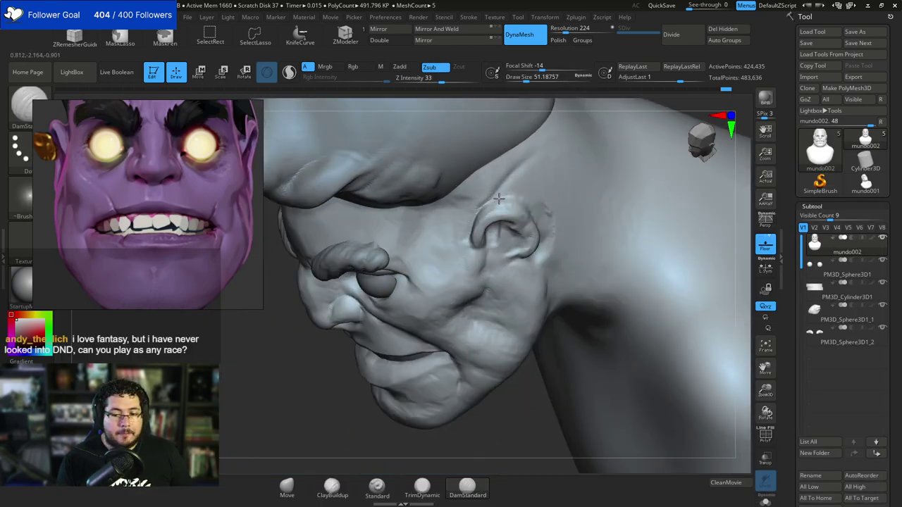
{"action": "mouse_move", "coordinate": [493, 408]}
{"action": "right_mouse_down"}
{"action": "mouse_move", "coordinate": [500, 342]}
{"action": "mouse_move", "coordinate": [473, 257]}
{"action": "right_mouse_up"}
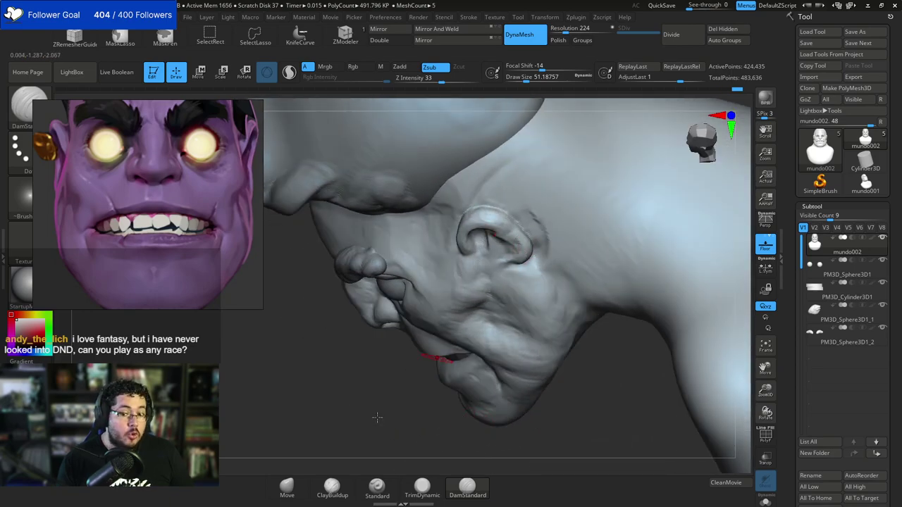
{"action": "mouse_move", "coordinate": [377, 417]}
{"action": "right_mouse_down"}
{"action": "mouse_move", "coordinate": [568, 193]}
{"action": "mouse_move", "coordinate": [576, 204]}
{"action": "mouse_move", "coordinate": [519, 221]}
{"action": "right_mouse_up"}
Flatten the temple below the hairline with the TrimDynamic brush at a draw size of about 97.
{"action": "key", "text": "b"}
{"action": "key", "text": "t"}
{"action": "key", "text": "d"}
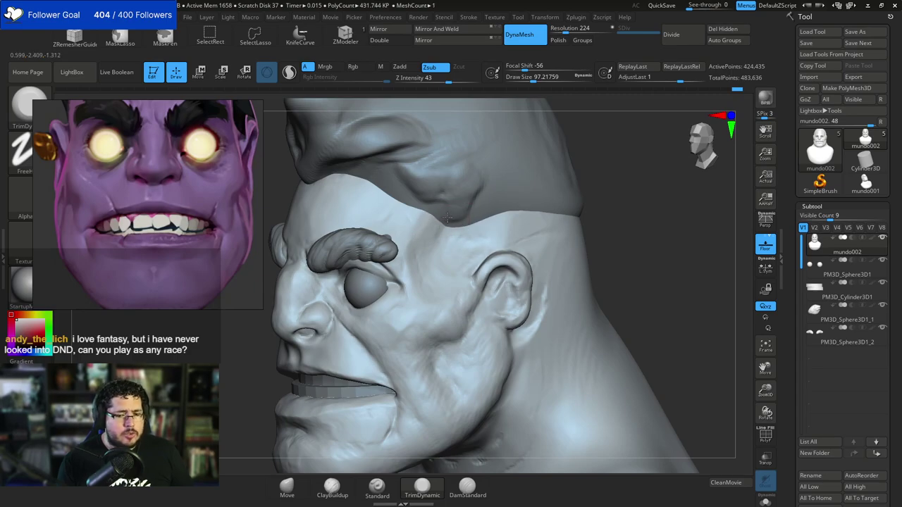
{"action": "right_click_drag", "start_coordinate": [551, 213], "coordinate": [584, 237]}
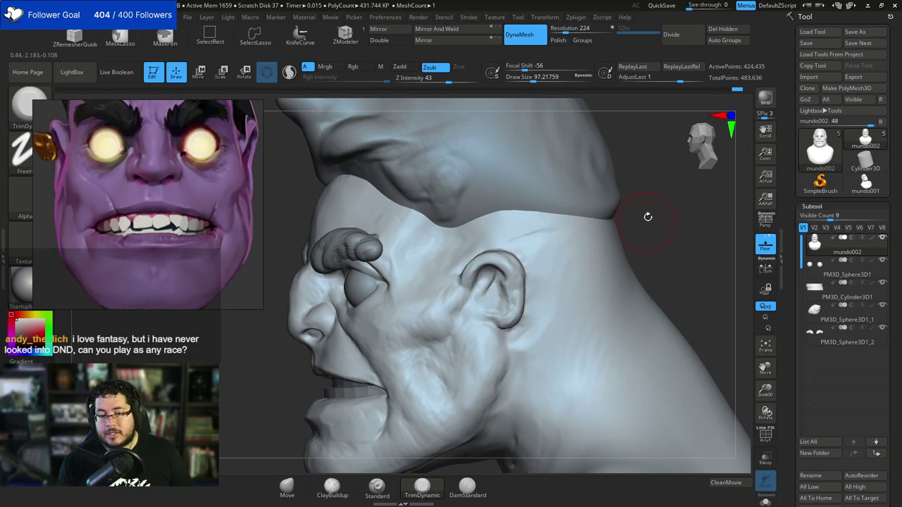
{"action": "right_click_drag", "start_coordinate": [648, 217], "coordinate": [648, 189]}
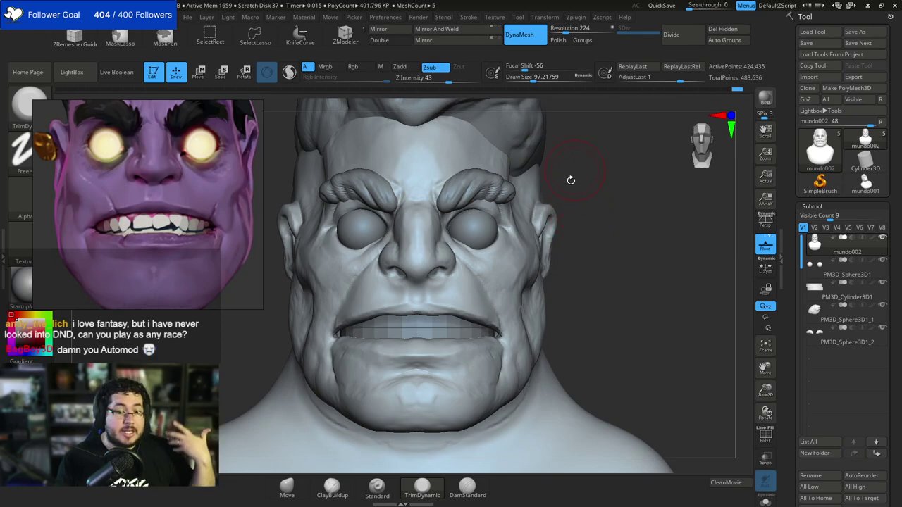
Try reshaping the side of the head near the ear with the Move brush at a draw size of about 251.
{"action": "left_click_drag", "start_coordinate": [570, 195], "coordinate": [579, 183], "text": "alt"}
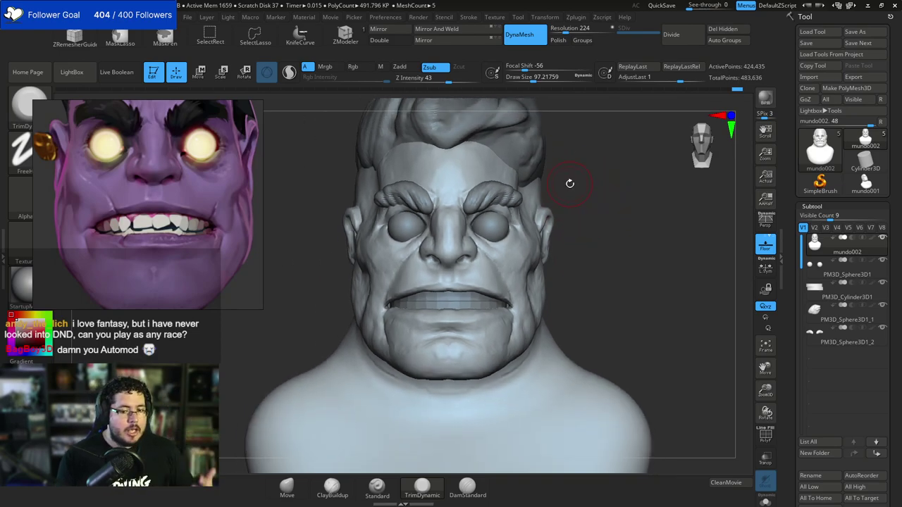
{"action": "key", "text": "b"}
{"action": "key", "text": "m"}
{"action": "key", "text": "v"}
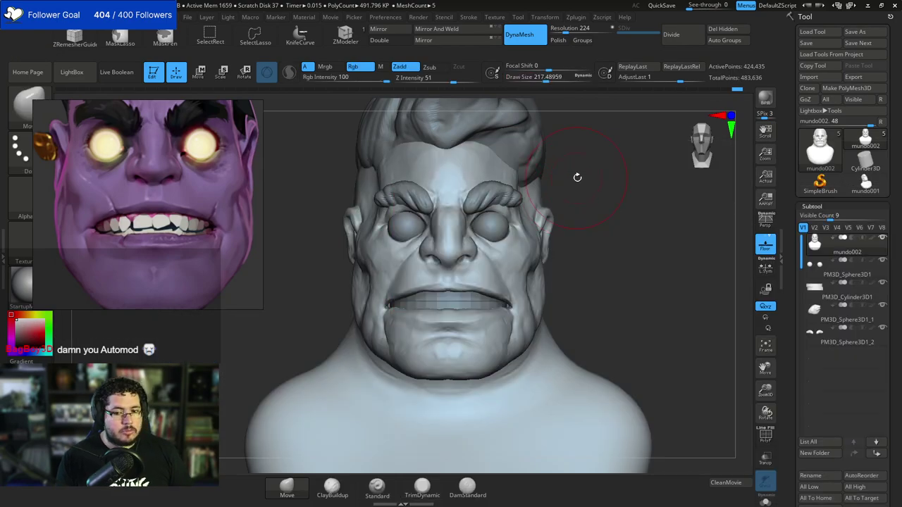
{"action": "key", "text": "bracketright"}
{"action": "mouse_move", "coordinate": [577, 178]}
{"action": "left_mouse_down"}
{"action": "mouse_move", "coordinate": [527, 186]}
{"action": "mouse_move", "coordinate": [583, 180]}
{"action": "left_mouse_up"}
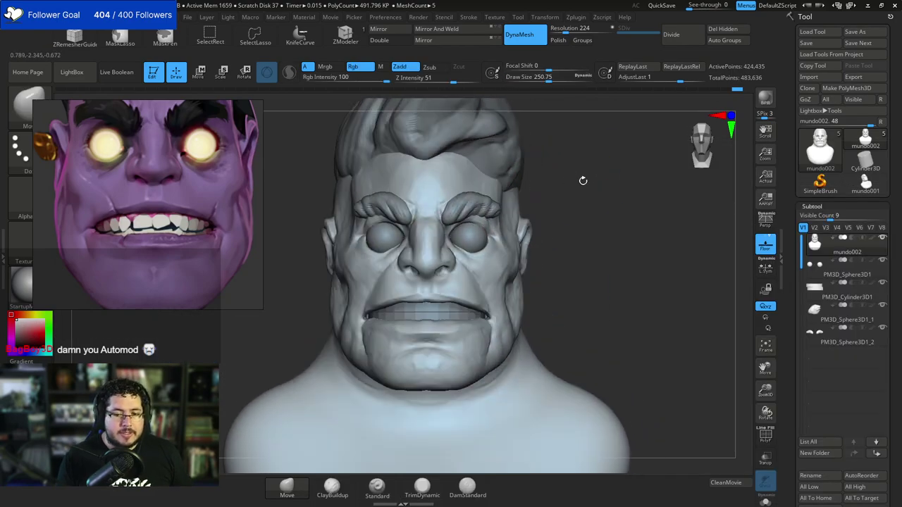
{"action": "key", "text": "ctrl+z"}
{"action": "key", "text": "ctrl+z"}
{"action": "key", "text": "ctrl+z"}
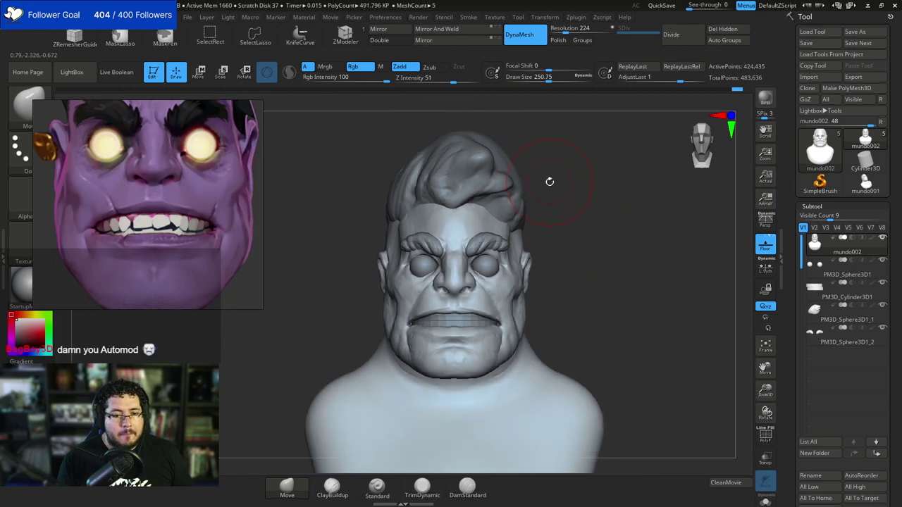
Compare with the whole-head reference and reshape the back of the neck and upper back with the Move brush at a draw size of about 379.
{"action": "scroll", "coordinate": [124, 229], "scroll_direction": "down", "scroll_amount": 4}
{"action": "scroll", "coordinate": [156, 227], "scroll_direction": "up", "scroll_amount": 1}
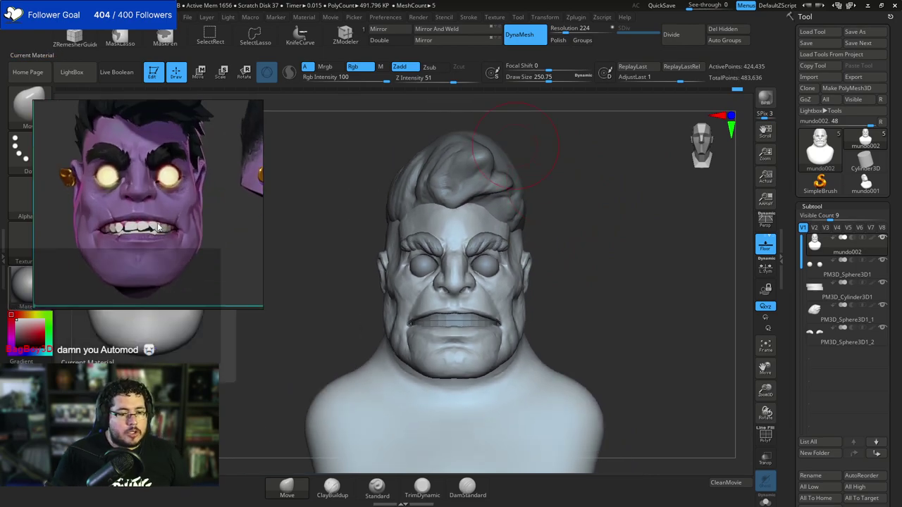
{"action": "mouse_move", "coordinate": [585, 221]}
{"action": "left_mouse_down"}
{"action": "mouse_move", "coordinate": [586, 237]}
{"action": "mouse_move", "coordinate": [569, 219]}
{"action": "left_mouse_up"}
{"action": "key", "text": "space"}
{"action": "key", "text": "space"}
{"action": "left_click_drag", "start_coordinate": [569, 219], "coordinate": [580, 190]}
{"action": "key", "text": "space"}
{"action": "left_click_drag", "start_coordinate": [578, 209], "coordinate": [575, 209]}
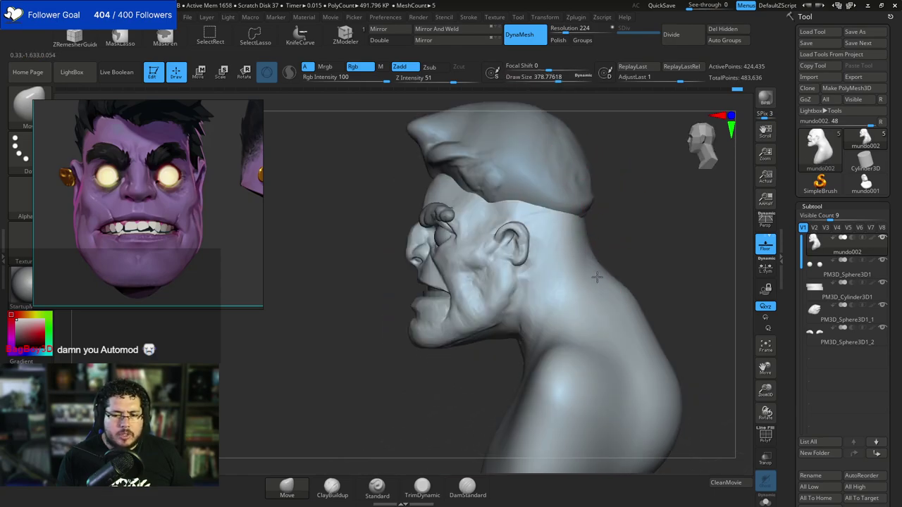
{"action": "left_click_drag", "start_coordinate": [633, 261], "coordinate": [611, 186], "text": "alt"}
{"action": "left_click_drag", "start_coordinate": [604, 286], "coordinate": [616, 281]}
{"action": "left_click_drag", "start_coordinate": [670, 226], "coordinate": [639, 217]}
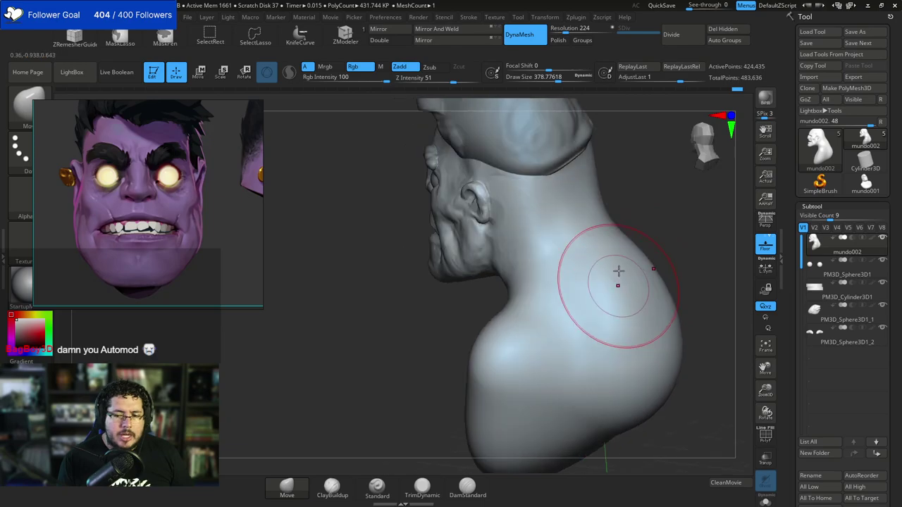
{"action": "left_click_drag", "start_coordinate": [618, 272], "coordinate": [626, 266]}
{"action": "left_click_drag", "start_coordinate": [654, 216], "coordinate": [627, 228]}
Build up the trapezius and rear shoulder muscles with the ClayBuildup brush at a draw size of about 280.
{"action": "key", "text": "b"}
{"action": "key", "text": "c"}
{"action": "key", "text": "b"}
{"action": "key", "text": "space"}
{"action": "left_click_drag", "start_coordinate": [571, 245], "coordinate": [563, 245]}
{"action": "left_click_drag", "start_coordinate": [625, 216], "coordinate": [610, 176]}
{"action": "key", "text": "space"}
{"action": "left_click_drag", "start_coordinate": [593, 224], "coordinate": [580, 225]}
{"action": "mouse_move", "coordinate": [551, 219]}
{"action": "left_mouse_down"}
{"action": "mouse_move", "coordinate": [513, 258]}
{"action": "mouse_move", "coordinate": [505, 282]}
{"action": "mouse_move", "coordinate": [515, 296]}
{"action": "mouse_move", "coordinate": [569, 279]}
{"action": "mouse_move", "coordinate": [530, 324]}
{"action": "mouse_move", "coordinate": [553, 335]}
{"action": "left_mouse_up"}
{"action": "mouse_move", "coordinate": [656, 253]}
{"action": "left_mouse_down"}
{"action": "mouse_move", "coordinate": [631, 252]}
{"action": "mouse_move", "coordinate": [609, 227]}
{"action": "mouse_move", "coordinate": [557, 296]}
{"action": "left_mouse_up"}
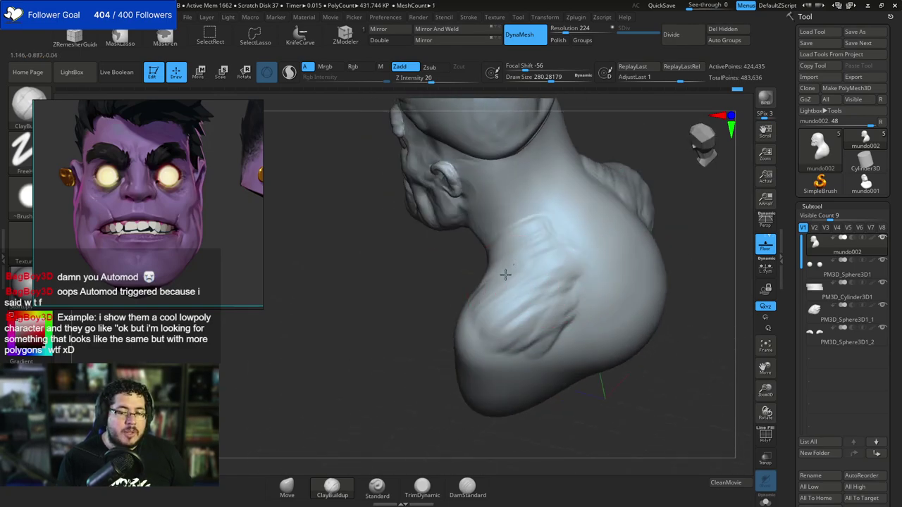
Add further ClayBuildup strokes across the upper back and over the outer shoulder at the same draw size.
{"action": "mouse_move", "coordinate": [489, 266]}
{"action": "left_mouse_down"}
{"action": "mouse_move", "coordinate": [544, 218]}
{"action": "mouse_move", "coordinate": [553, 285]}
{"action": "mouse_move", "coordinate": [582, 256]}
{"action": "mouse_move", "coordinate": [571, 323]}
{"action": "left_mouse_up"}
{"action": "mouse_move", "coordinate": [599, 384]}
{"action": "left_mouse_down"}
{"action": "mouse_move", "coordinate": [717, 256]}
{"action": "mouse_move", "coordinate": [686, 232]}
{"action": "left_mouse_up"}
{"action": "left_click_drag", "start_coordinate": [564, 243], "coordinate": [635, 260]}
{"action": "mouse_move", "coordinate": [393, 256]}
{"action": "left_mouse_down"}
{"action": "mouse_move", "coordinate": [338, 296]}
{"action": "mouse_move", "coordinate": [379, 268]}
{"action": "mouse_move", "coordinate": [364, 277]}
{"action": "left_mouse_up"}
{"action": "left_click_drag", "start_coordinate": [377, 204], "coordinate": [361, 232]}
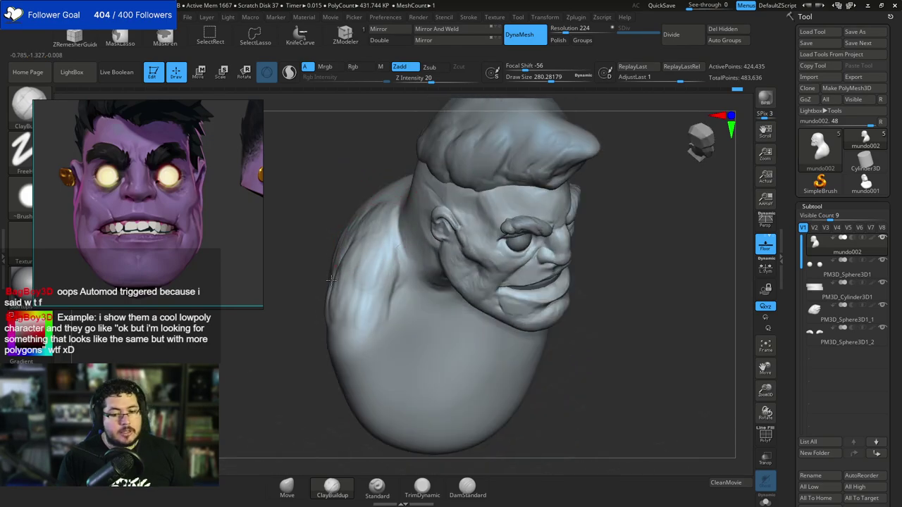
Flatten the rear and outer shoulder muscles with the TrimDynamic brush at a draw size of about 365.
{"action": "left_click_drag", "start_coordinate": [330, 279], "coordinate": [334, 243]}
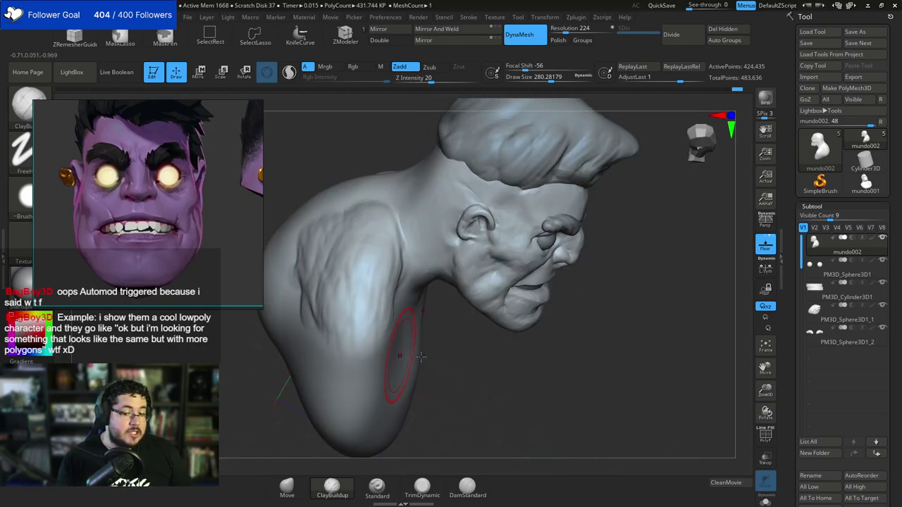
{"action": "mouse_move", "coordinate": [421, 357]}
{"action": "left_mouse_down"}
{"action": "mouse_move", "coordinate": [372, 262]}
{"action": "mouse_move", "coordinate": [374, 302]}
{"action": "left_mouse_up"}
{"action": "key", "text": "b"}
{"action": "key", "text": "t"}
{"action": "key", "text": "d"}
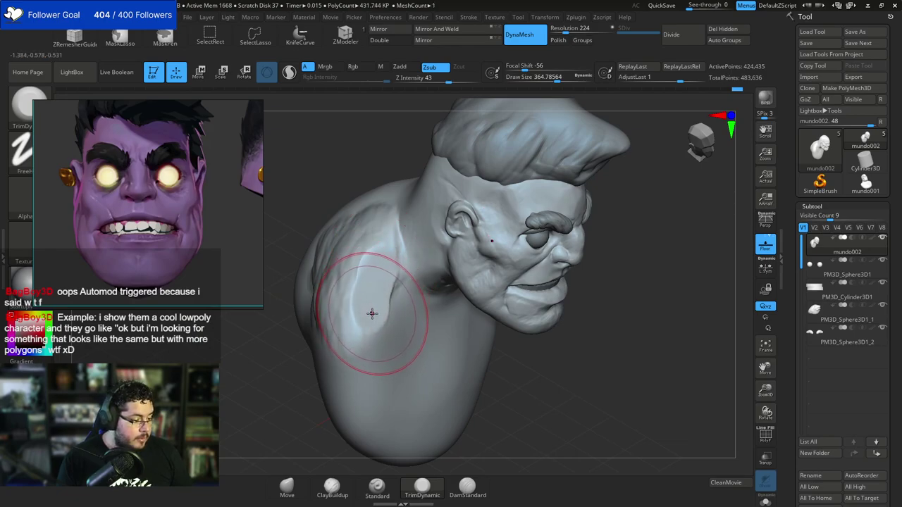
{"action": "mouse_move", "coordinate": [373, 318]}
{"action": "left_mouse_down"}
{"action": "mouse_move", "coordinate": [361, 282]}
{"action": "mouse_move", "coordinate": [370, 269]}
{"action": "mouse_move", "coordinate": [356, 296]}
{"action": "mouse_move", "coordinate": [362, 237]}
{"action": "mouse_move", "coordinate": [347, 235]}
{"action": "mouse_move", "coordinate": [346, 221]}
{"action": "mouse_move", "coordinate": [326, 296]}
{"action": "mouse_move", "coordinate": [345, 346]}
{"action": "mouse_move", "coordinate": [377, 337]}
{"action": "mouse_move", "coordinate": [384, 244]}
{"action": "left_mouse_up"}
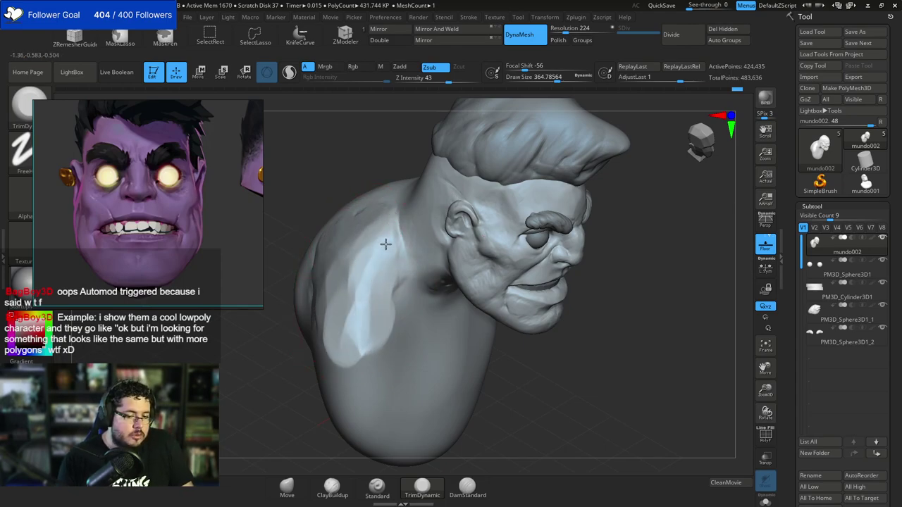
{"action": "left_click_drag", "start_coordinate": [518, 349], "coordinate": [544, 256], "text": "shift"}
Flatten the nose bridge and lower forehead with the TrimDynamic brush at a draw size of about 83.
{"action": "mouse_move", "coordinate": [574, 289]}
{"action": "left_mouse_down", "text": "alt"}
{"action": "mouse_move", "coordinate": [573, 256]}
{"action": "mouse_move", "coordinate": [573, 291]}
{"action": "left_mouse_up", "text": "alt"}
{"action": "key", "text": "space"}
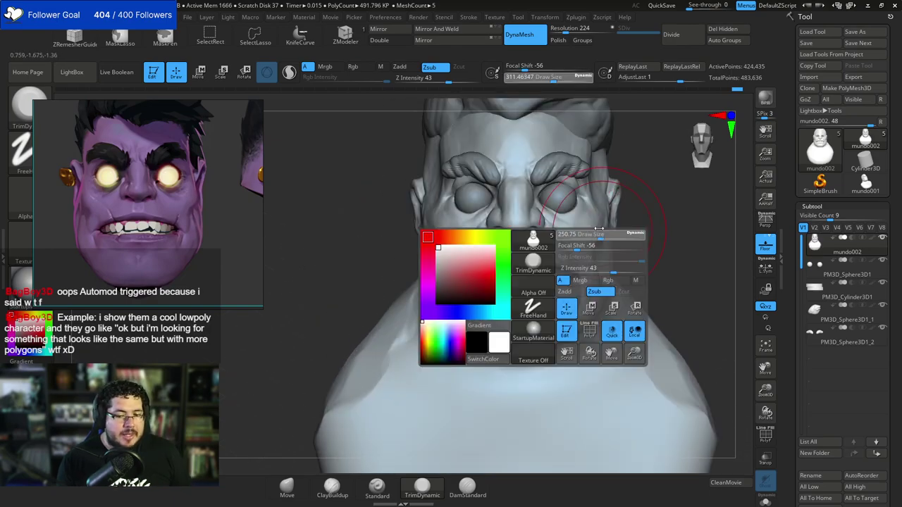
{"action": "left_click_drag", "start_coordinate": [695, 199], "coordinate": [606, 196]}
{"action": "key", "text": "space"}
{"action": "key", "text": "space"}
{"action": "mouse_move", "coordinate": [489, 195]}
{"action": "left_mouse_down"}
{"action": "mouse_move", "coordinate": [496, 203]}
{"action": "mouse_move", "coordinate": [511, 156]}
{"action": "left_mouse_up"}
{"action": "mouse_move", "coordinate": [590, 145]}
{"action": "left_mouse_down", "text": "shift"}
{"action": "mouse_move", "coordinate": [596, 161]}
{"action": "mouse_move", "coordinate": [566, 170]}
{"action": "mouse_move", "coordinate": [554, 136]}
{"action": "left_mouse_up", "text": "shift"}
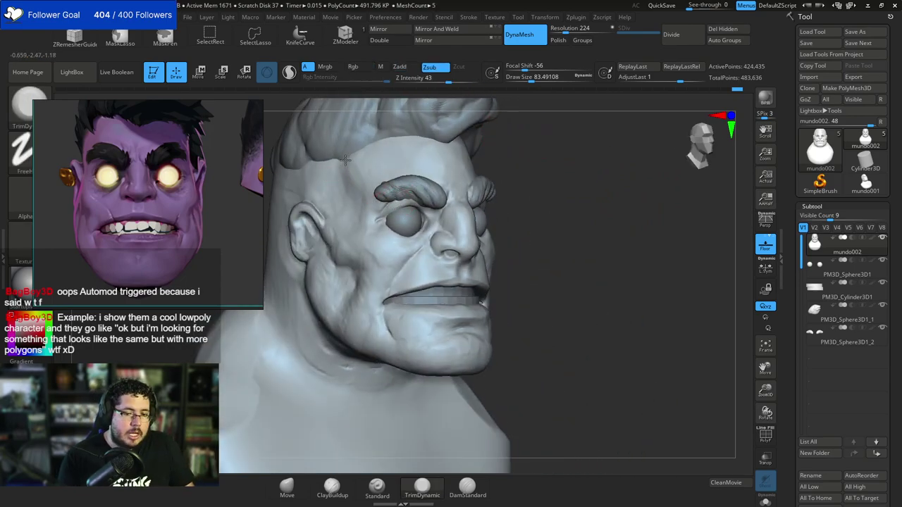
Build up the area under the outer end of the eyebrow with the ClayBuildup brush at a draw size of about 77.
{"action": "key", "text": "b"}
{"action": "key", "text": "c"}
{"action": "key", "text": "b"}
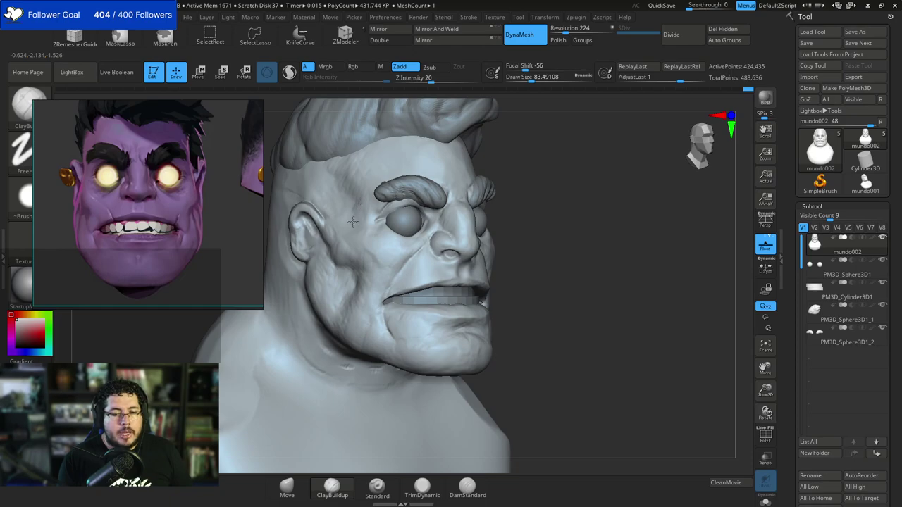
{"action": "mouse_move", "coordinate": [530, 138]}
{"action": "left_mouse_down"}
{"action": "mouse_move", "coordinate": [550, 193]}
{"action": "mouse_move", "coordinate": [534, 155]}
{"action": "mouse_move", "coordinate": [570, 151]}
{"action": "mouse_move", "coordinate": [613, 164]}
{"action": "left_mouse_up"}
{"action": "key", "text": "space"}
{"action": "left_click_drag", "start_coordinate": [372, 195], "coordinate": [375, 192]}
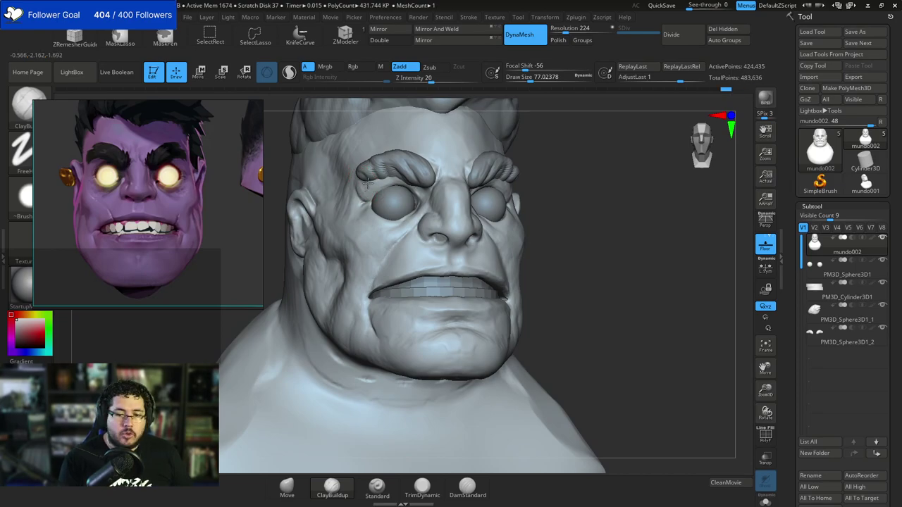
Flatten the upper eyelid area below the eyebrow with the TrimDynamic brush at a draw size of about 77.
{"action": "key", "text": "b"}
{"action": "key", "text": "t"}
{"action": "key", "text": "d"}
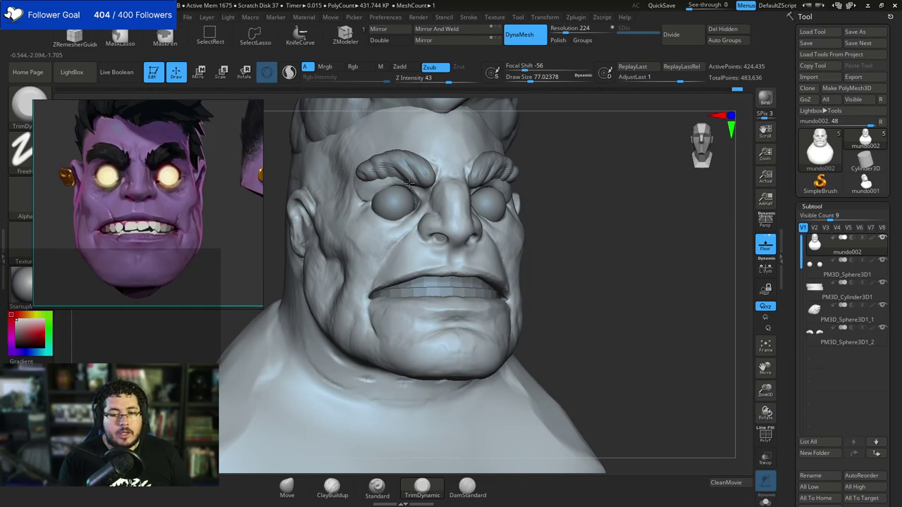
{"action": "mouse_move", "coordinate": [536, 132]}
{"action": "left_mouse_down"}
{"action": "mouse_move", "coordinate": [384, 182]}
{"action": "mouse_move", "coordinate": [360, 200]}
{"action": "left_mouse_up"}
Sharpen the creases around the upper eyelid and inner brow with the DamStandard brush at a draw size of about 65.
{"action": "key", "text": "b"}
{"action": "key", "text": "d"}
{"action": "key", "text": "s"}
{"action": "key", "text": "space"}
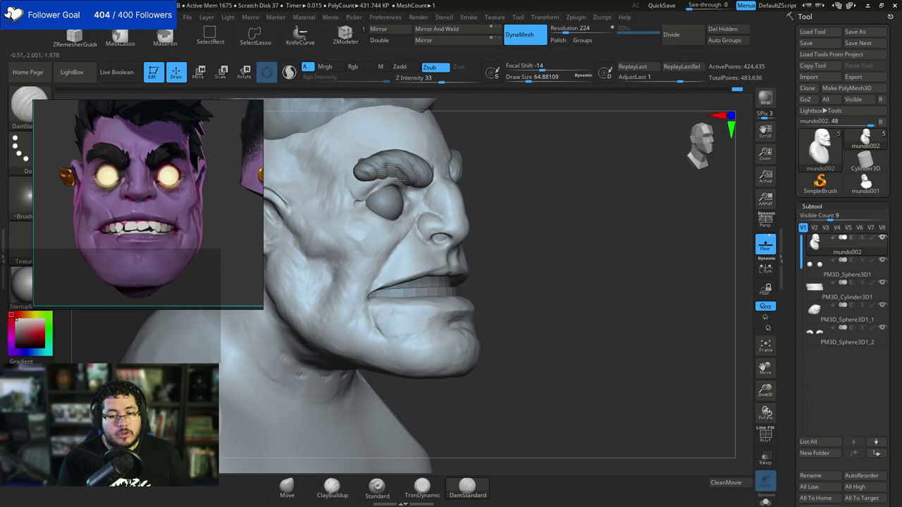
{"action": "left_click_drag", "start_coordinate": [536, 144], "coordinate": [468, 147]}
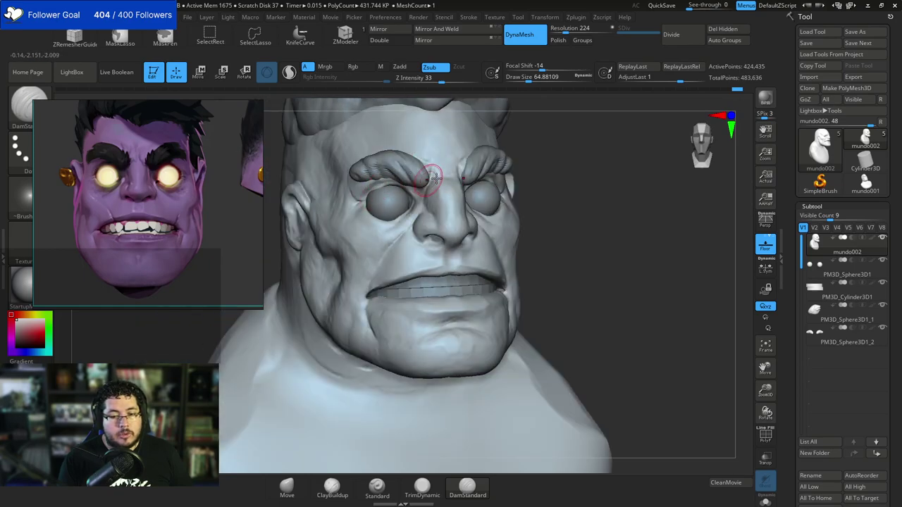
{"action": "left_click_drag", "start_coordinate": [568, 140], "coordinate": [493, 146]}
Smooth the rear jawline where it meets the neck and the area near the mouth corner.
{"action": "left_click_drag", "start_coordinate": [322, 316], "coordinate": [353, 317]}
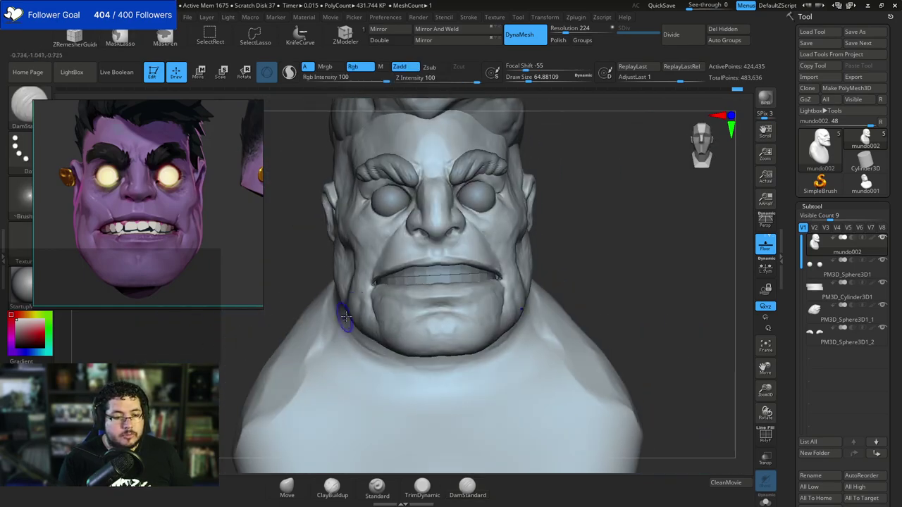
{"action": "key", "text": "space"}
{"action": "left_click_drag", "start_coordinate": [385, 280], "coordinate": [379, 281]}
{"action": "mouse_move", "coordinate": [581, 203]}
{"action": "left_mouse_down"}
{"action": "mouse_move", "coordinate": [566, 165]}
{"action": "mouse_move", "coordinate": [590, 173]}
{"action": "mouse_move", "coordinate": [574, 209]}
{"action": "mouse_move", "coordinate": [590, 208]}
{"action": "mouse_move", "coordinate": [522, 237]}
{"action": "left_mouse_up"}
Build up the lower cheek beside the mouth corner with the ClayBuildup brush at a draw size of about 132.
{"action": "key", "text": "b"}
{"action": "key", "text": "c"}
{"action": "key", "text": "b"}
{"action": "key", "text": "space"}
{"action": "left_click_drag", "start_coordinate": [475, 266], "coordinate": [480, 266]}
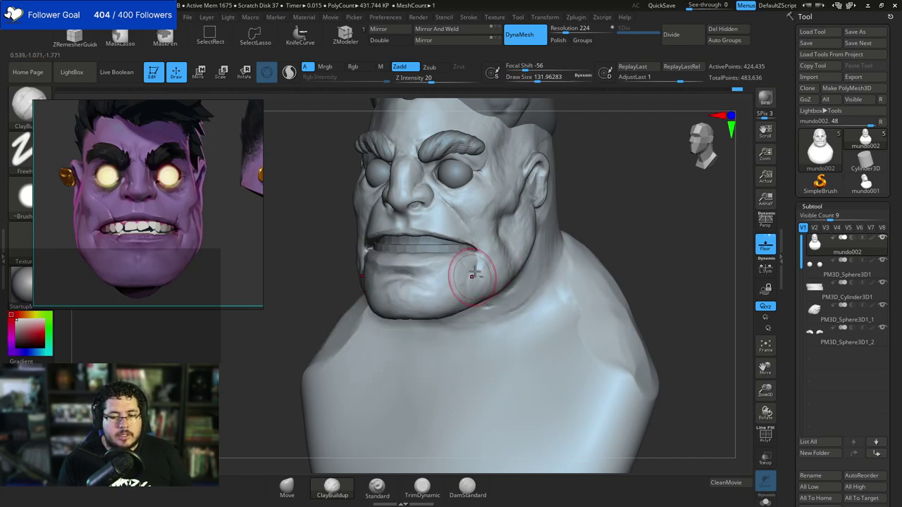
{"action": "right_click_drag", "start_coordinate": [504, 277], "coordinate": [509, 266]}
{"action": "right_click_drag", "start_coordinate": [588, 204], "coordinate": [613, 210]}
Tint the unpainted model pale purple by setting the current color to red 217, green 179, blue 217.
{"action": "left_click_drag", "start_coordinate": [17, 341], "coordinate": [24, 324]}
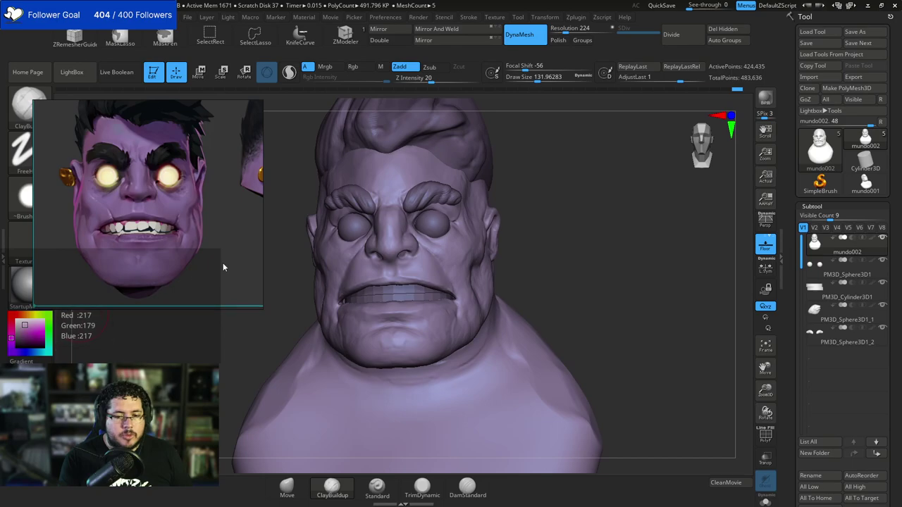
{"action": "right_click_drag", "start_coordinate": [554, 241], "coordinate": [584, 211]}
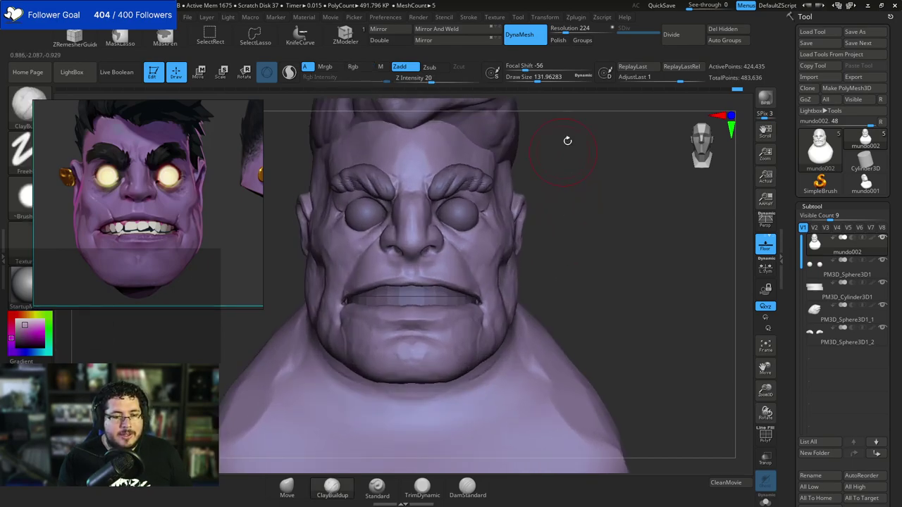
Adjust the nose bridge beside the inner eye corners with the Move brush, reducing its draw size to about 94.
{"action": "key", "text": "space"}
{"action": "key", "text": "b"}
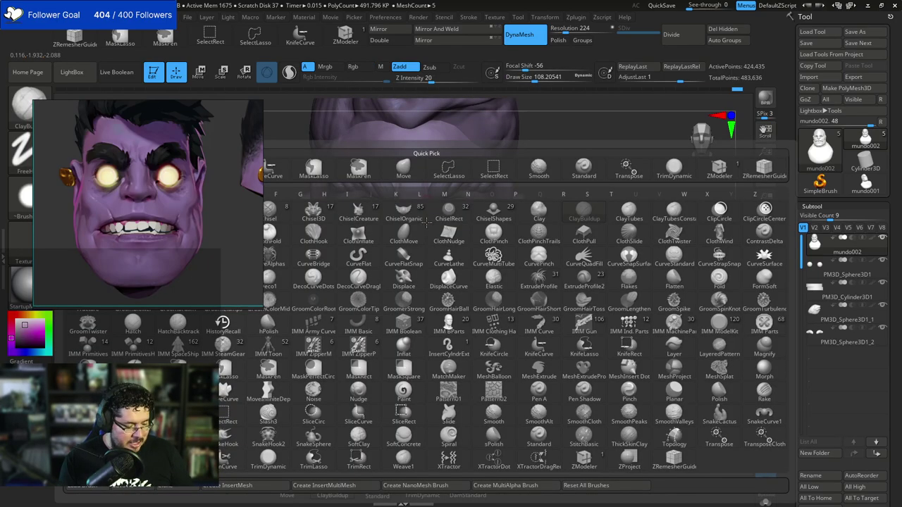
{"action": "key", "text": "m"}
{"action": "key", "text": "v"}
{"action": "key", "text": "space"}
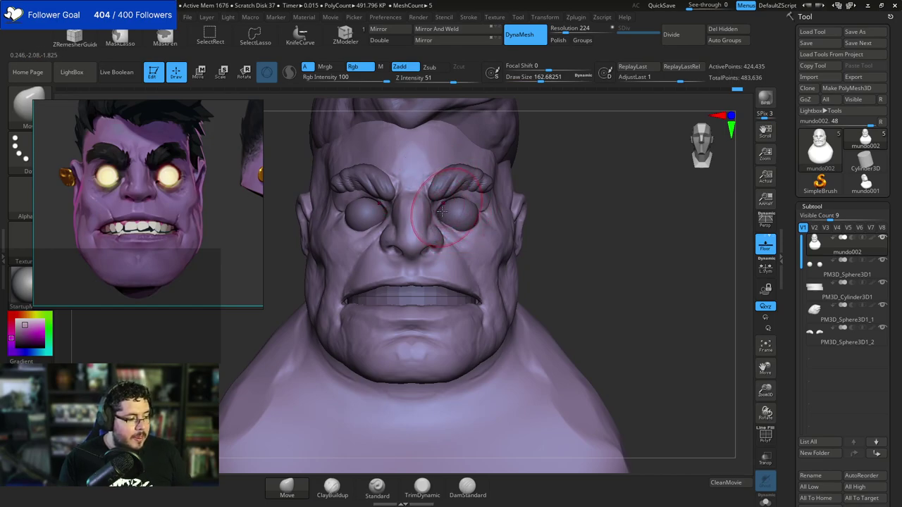
{"action": "key", "text": "space"}
{"action": "left_click", "coordinate": [424, 208]}
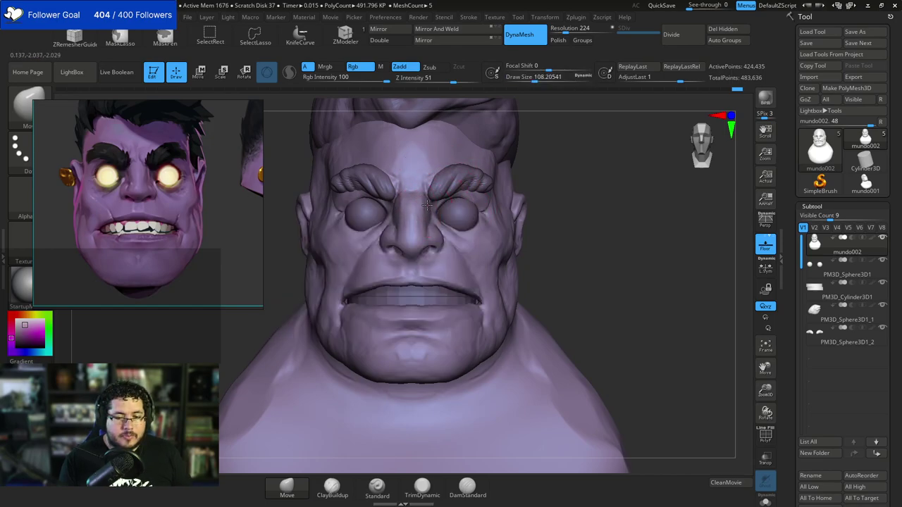
{"action": "key", "text": "space"}
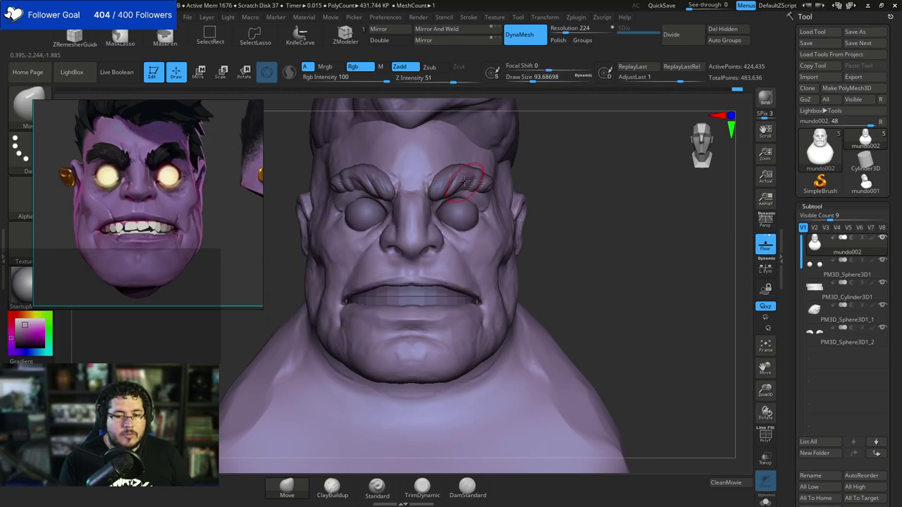
Select the eyebrow subtool and fill it with black, moving the reference image clear of the color controls.
{"action": "left_click", "coordinate": [460, 180], "text": "alt"}
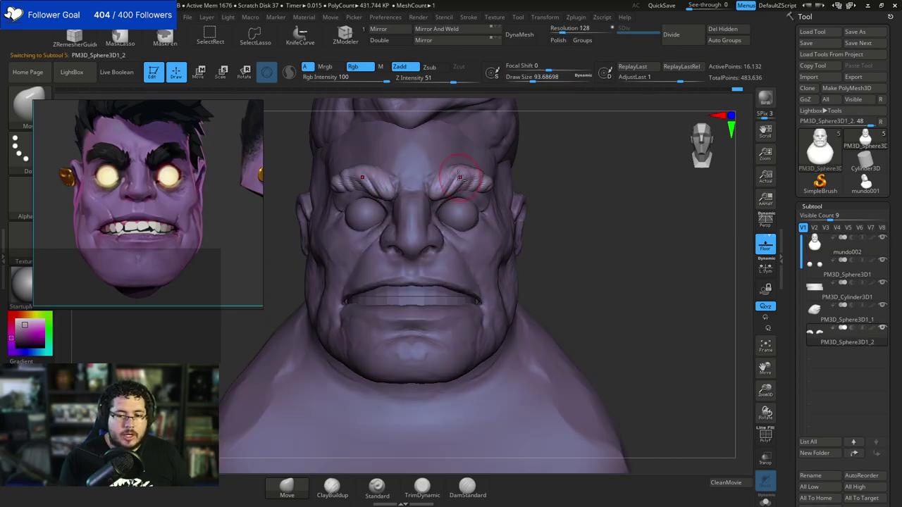
{"action": "left_click", "coordinate": [14, 349]}
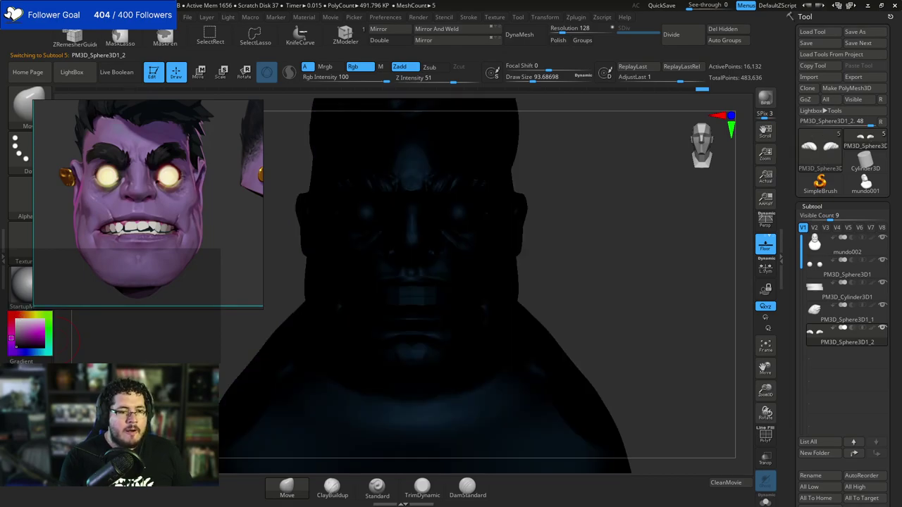
{"action": "left_click", "coordinate": [70, 17]}
{"action": "left_click_drag", "start_coordinate": [117, 151], "coordinate": [257, 146]}
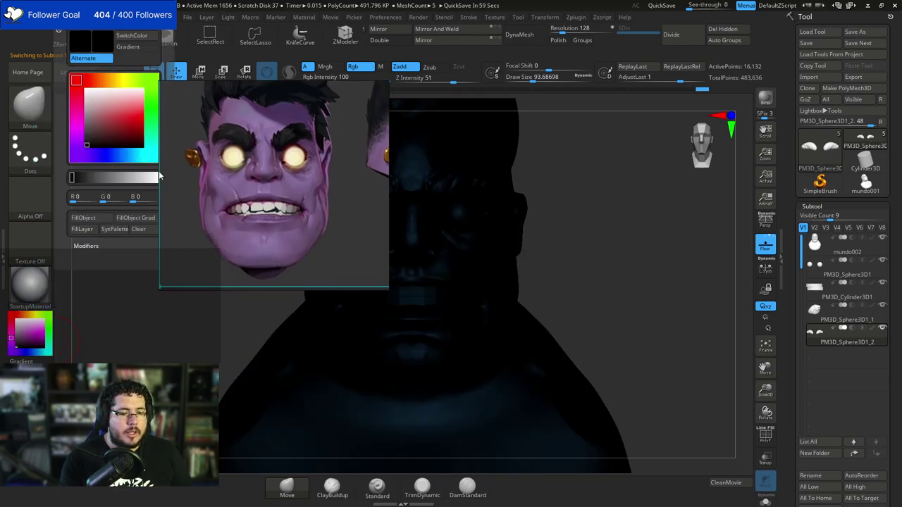
Fill the head and body subtool mundo002 with black and pick purple as the current color.
{"action": "left_click", "coordinate": [429, 125], "text": "alt"}
{"action": "left_click", "coordinate": [70, 17]}
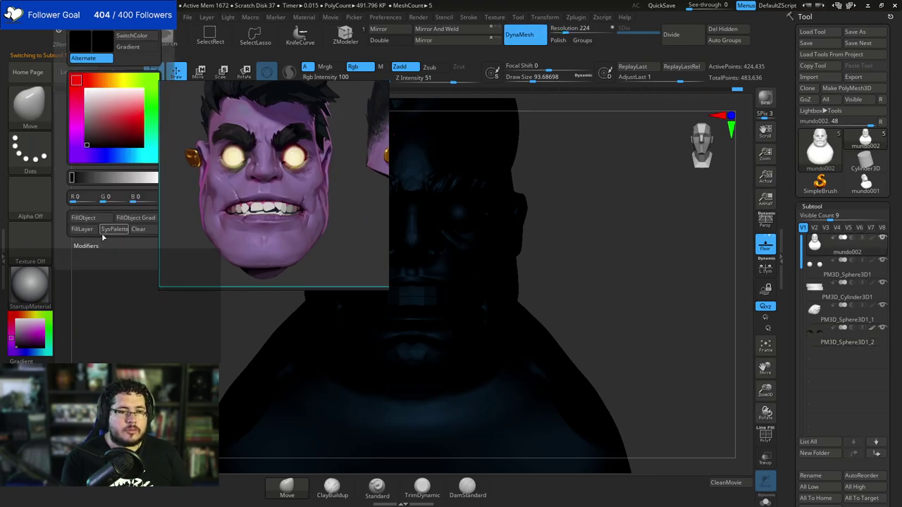
{"action": "left_click", "coordinate": [87, 217]}
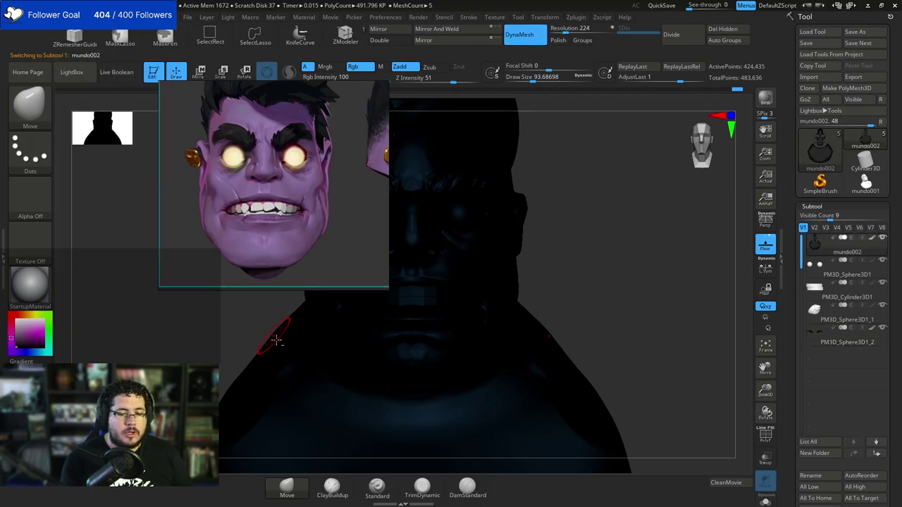
{"action": "left_click", "coordinate": [29, 335]}
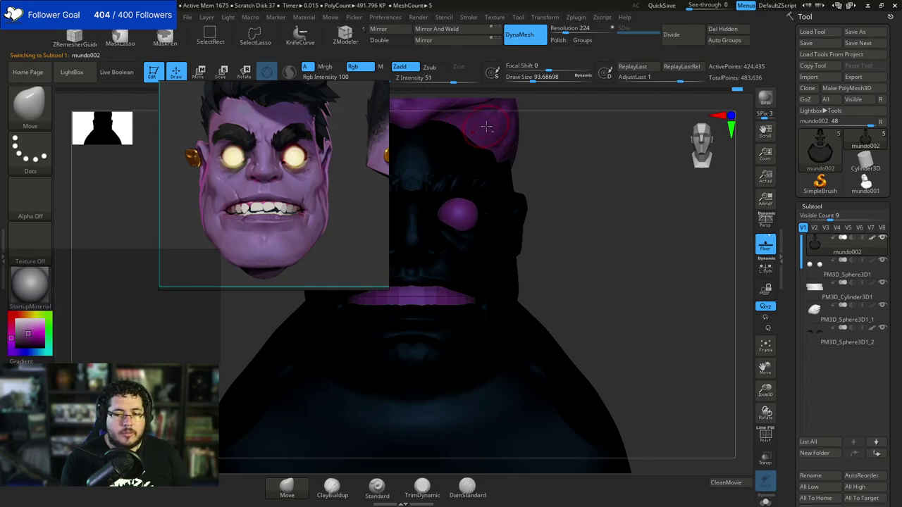
Select the hair subtool PM3D_Sphere3D1_1 and fill it with black.
{"action": "left_click", "coordinate": [815, 320]}
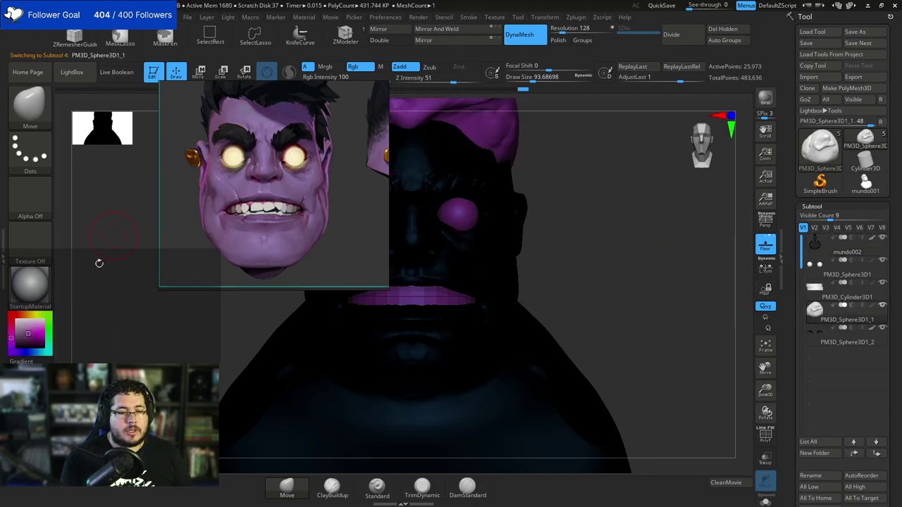
{"action": "left_click_drag", "start_coordinate": [25, 339], "coordinate": [10, 356]}
{"action": "left_click", "coordinate": [62, 17]}
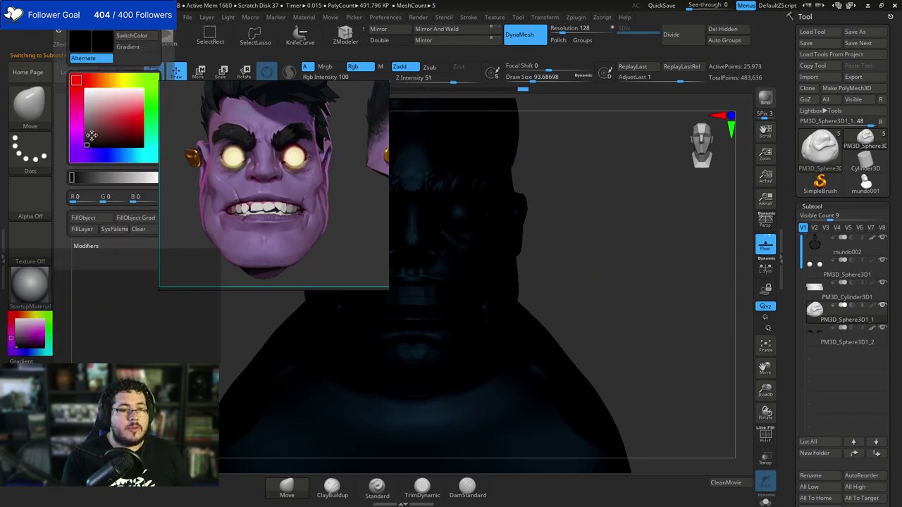
{"action": "left_click", "coordinate": [90, 218]}
Select the head and body subtool mundo002 and fill it with purple.
{"action": "left_click", "coordinate": [275, 368], "text": "alt"}
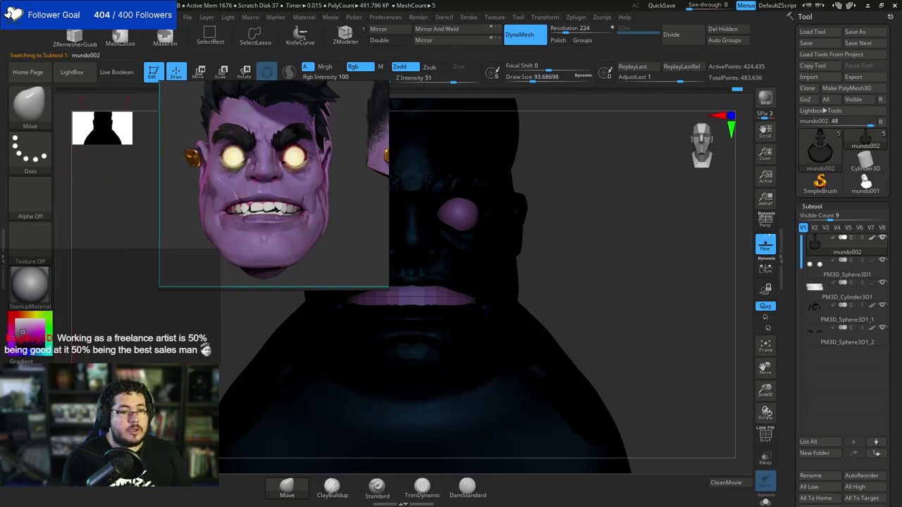
{"action": "left_click", "coordinate": [63, 17]}
{"action": "left_click", "coordinate": [94, 219]}
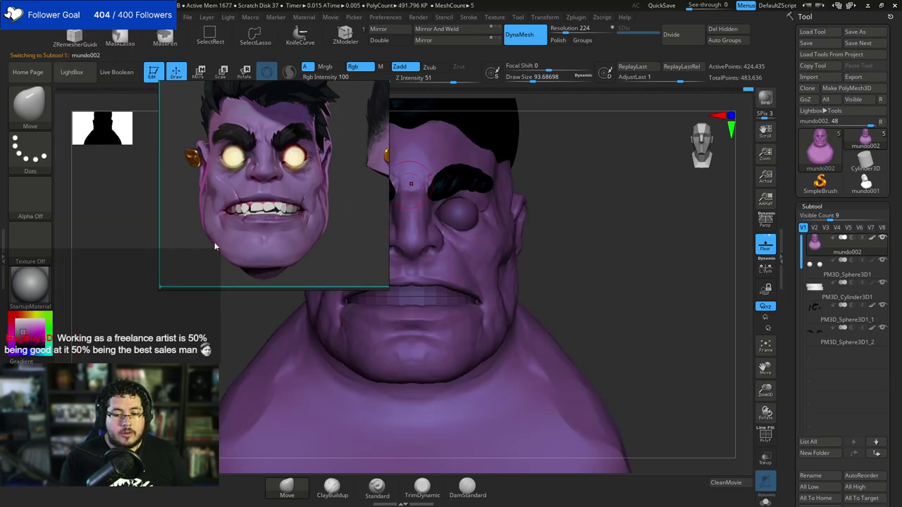
Pick a less saturated purple and refill the head and body subtool with it.
{"action": "left_click_drag", "start_coordinate": [18, 332], "coordinate": [17, 324]}
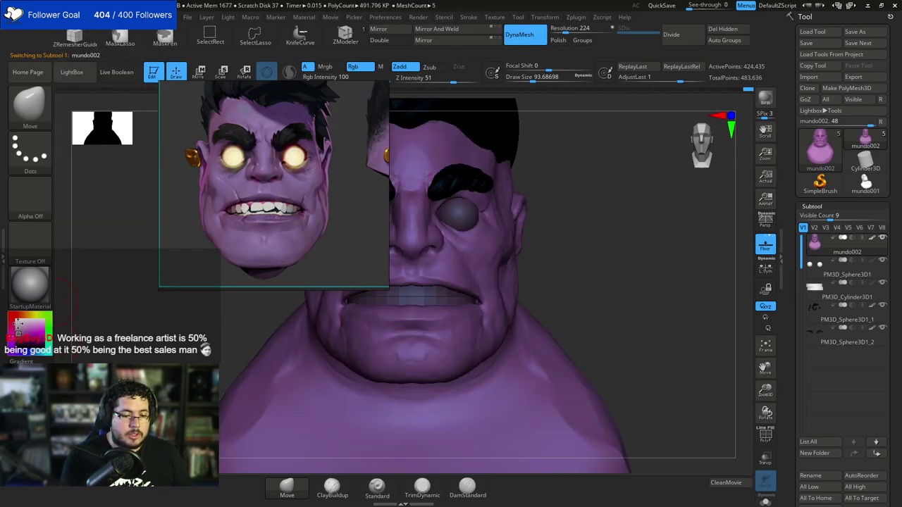
{"action": "left_click", "coordinate": [65, 17]}
{"action": "left_click", "coordinate": [89, 220]}
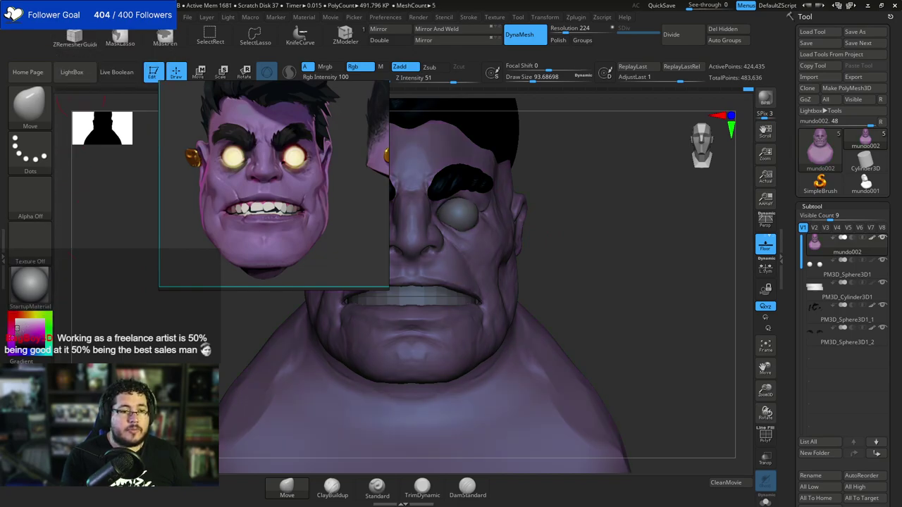
{"action": "left_click", "coordinate": [68, 17]}
{"action": "left_click", "coordinate": [90, 220]}
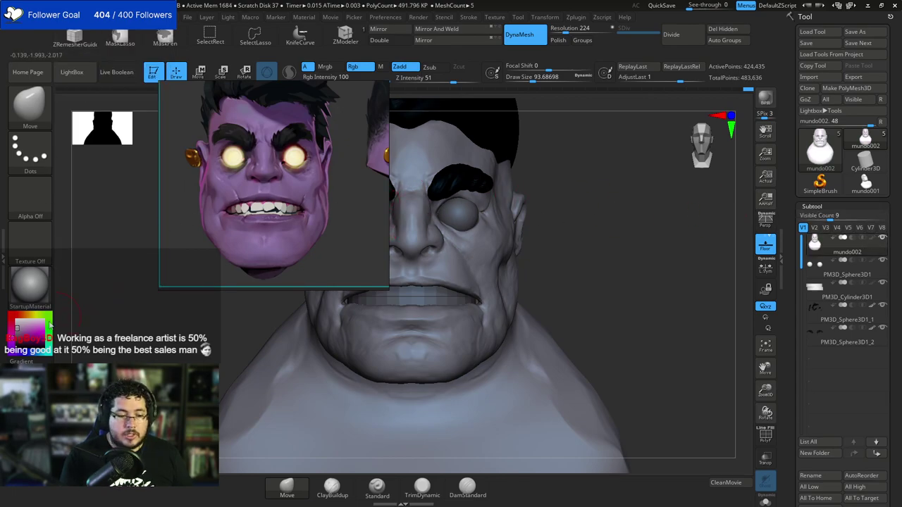
Tint the unpainted head and body light purple through the current color and move the reference image off the face.
{"action": "left_click", "coordinate": [23, 332]}
{"action": "left_click", "coordinate": [21, 330]}
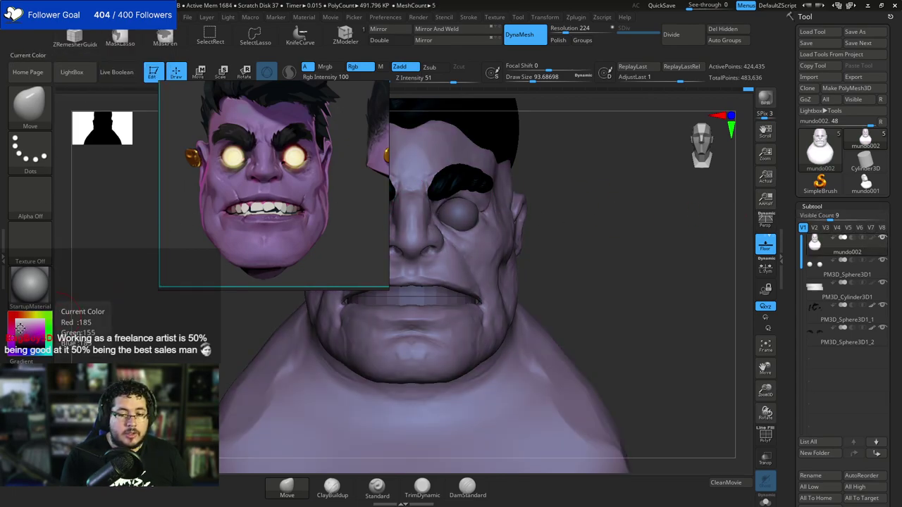
{"action": "left_click_drag", "start_coordinate": [20, 328], "coordinate": [24, 327]}
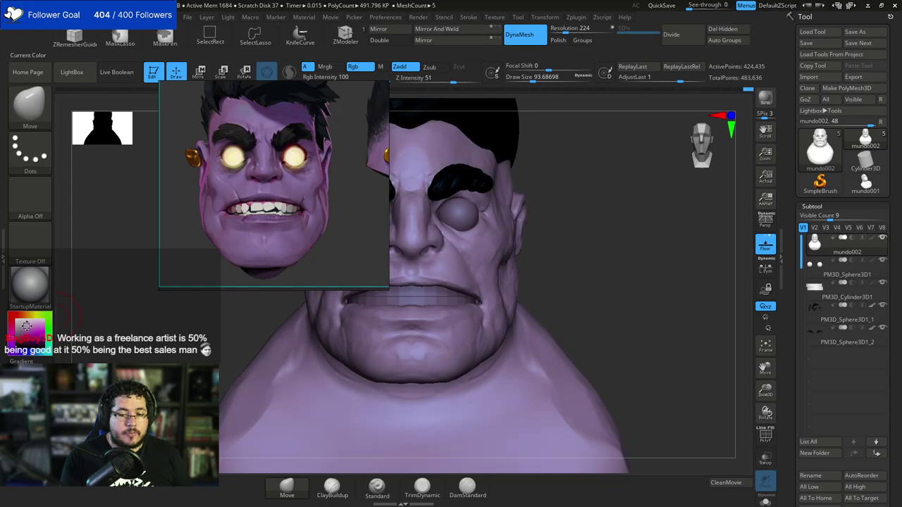
{"action": "left_click_drag", "start_coordinate": [263, 209], "coordinate": [129, 182]}
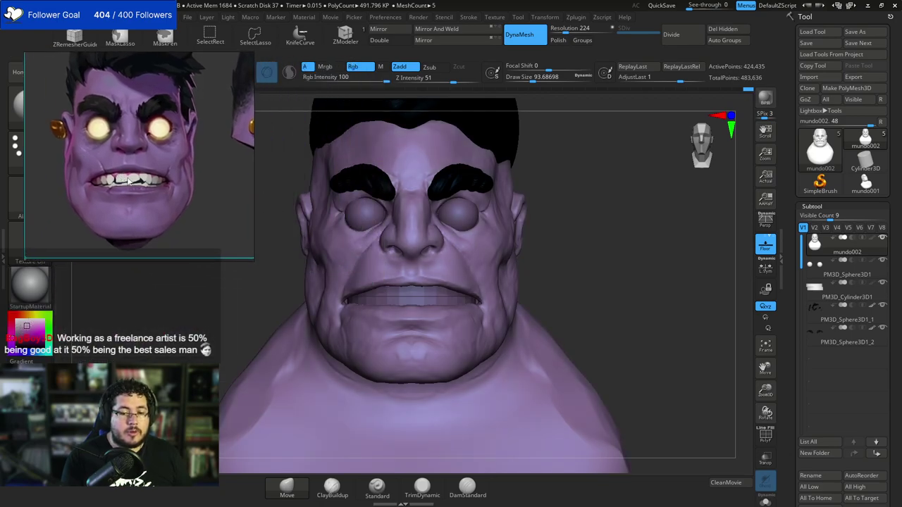
{"action": "left_click_drag", "start_coordinate": [599, 289], "coordinate": [612, 268]}
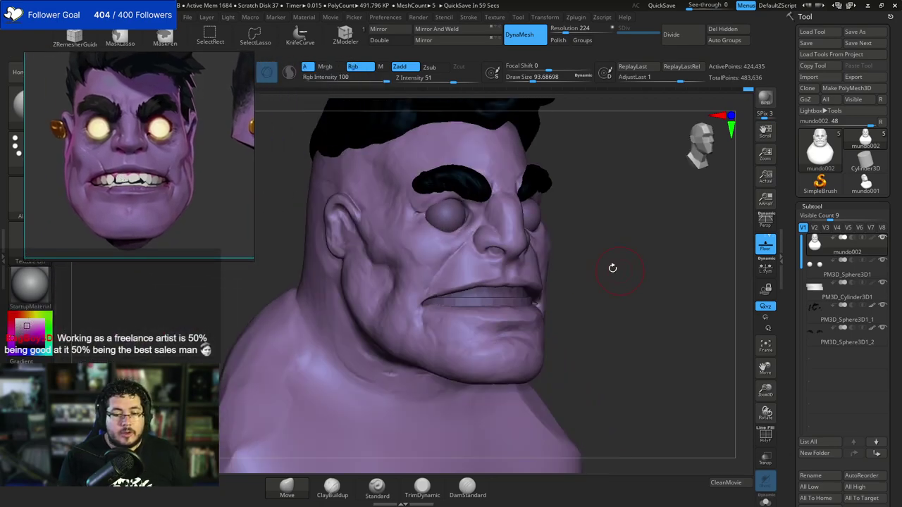
Select the eye subtool PM3D_Sphere3D1 and fill it with yellow, keeping the reference image in view beside the model.
{"action": "left_click", "coordinate": [452, 212], "text": "alt"}
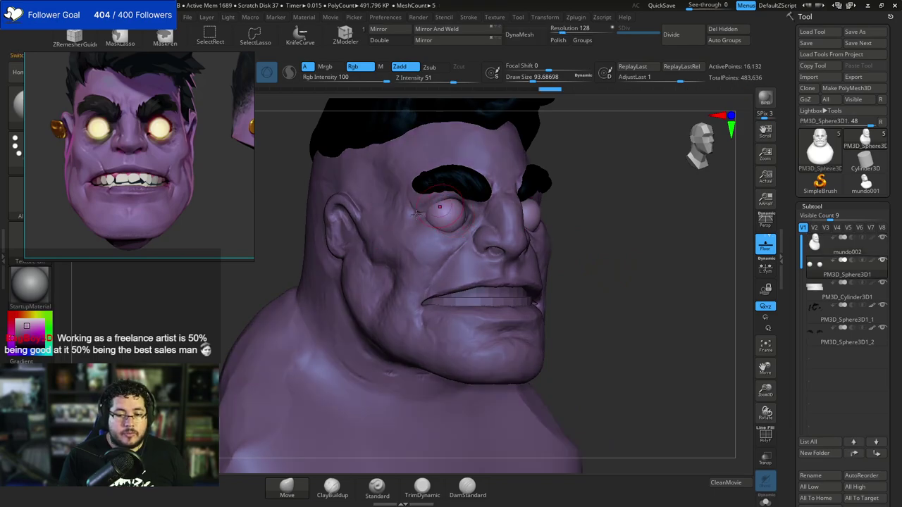
{"action": "left_click", "coordinate": [40, 324]}
{"action": "left_click", "coordinate": [44, 329]}
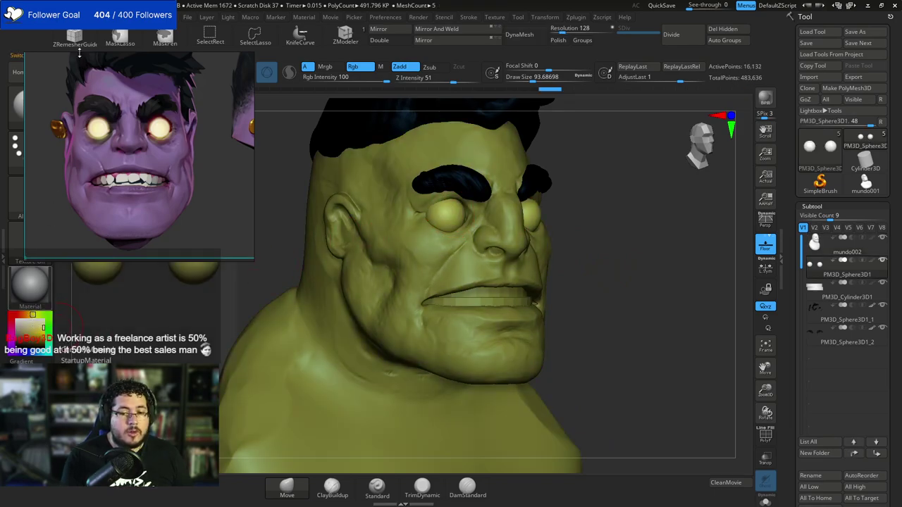
{"action": "left_click_drag", "start_coordinate": [123, 63], "coordinate": [271, 71]}
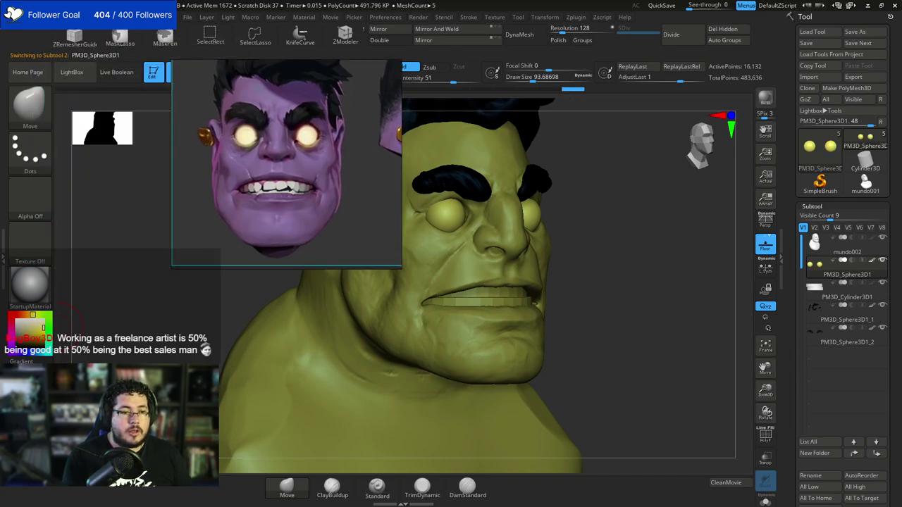
Select the head and body subtool mundo002 and fill it with light purple, RGB 232, 169, 236.
{"action": "left_click", "coordinate": [310, 356], "text": "alt"}
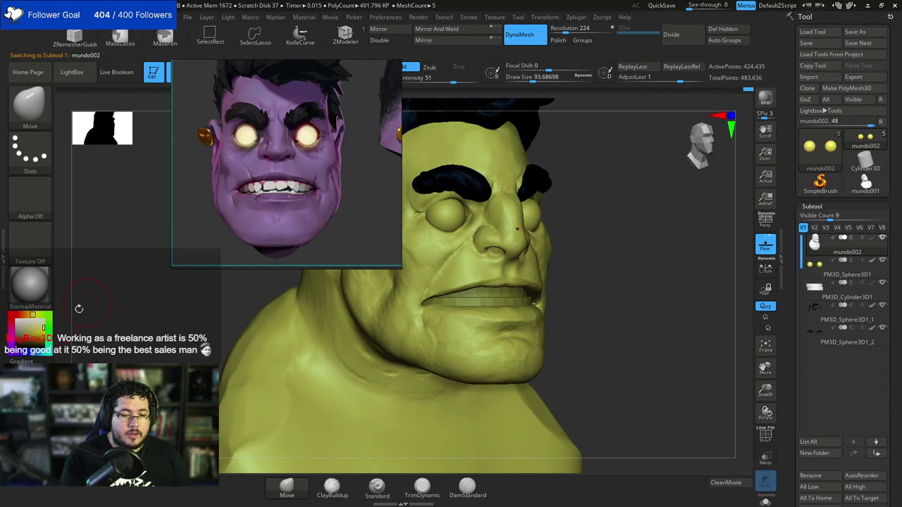
{"action": "left_click_drag", "start_coordinate": [32, 328], "coordinate": [224, 190]}
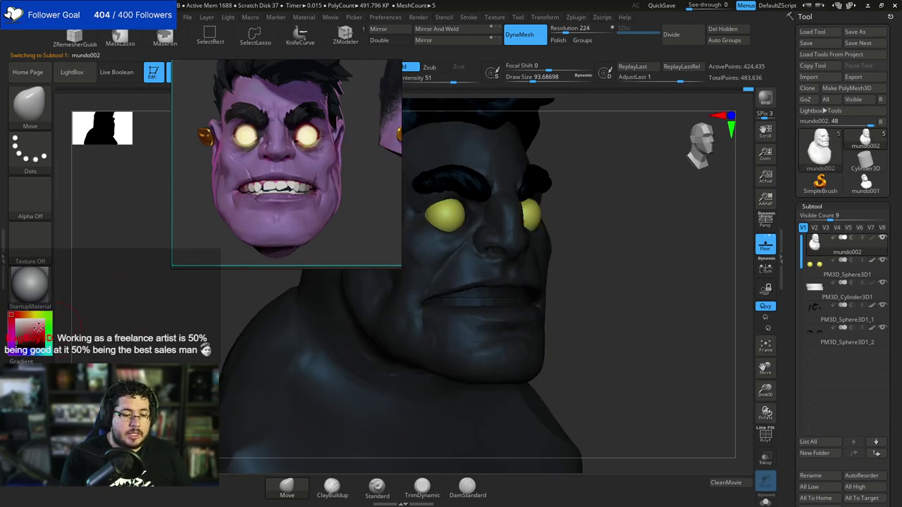
{"action": "left_click", "coordinate": [12, 338]}
{"action": "left_click_drag", "start_coordinate": [36, 331], "coordinate": [33, 324]}
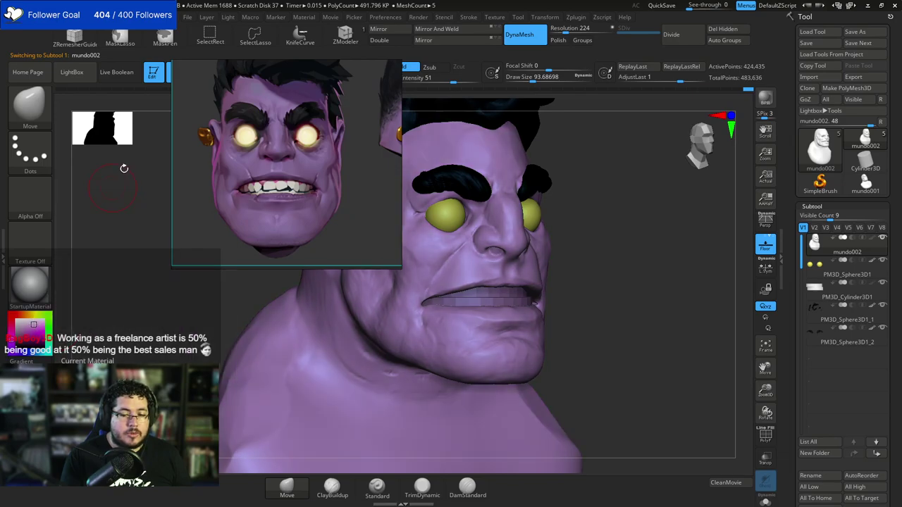
{"action": "left_click", "coordinate": [73, 17]}
{"action": "left_click", "coordinate": [112, 229]}
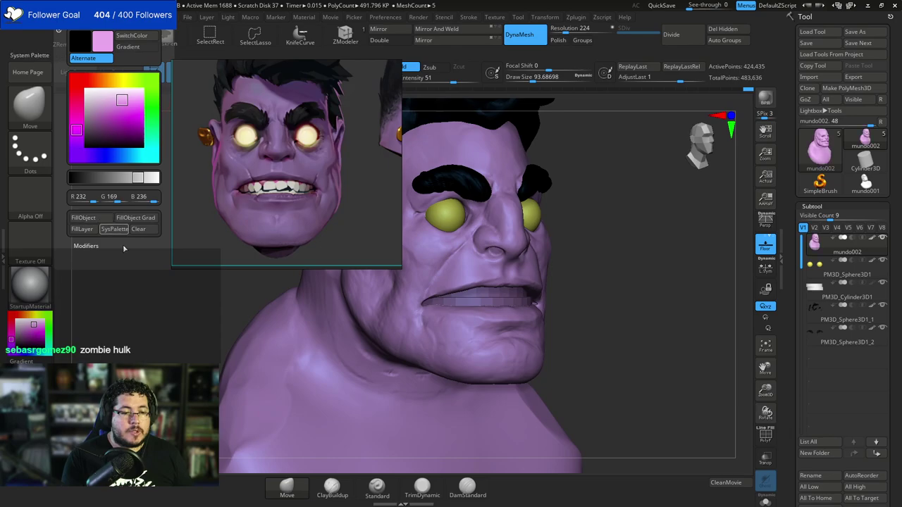
Move the reference image off the face and hide the hair subtool PM3D_Sphere3D1_1.
{"action": "left_click_drag", "start_coordinate": [159, 337], "coordinate": [147, 338], "text": "shift"}
{"action": "left_click_drag", "start_coordinate": [646, 282], "coordinate": [635, 243], "text": "alt"}
{"action": "right_click_drag", "start_coordinate": [307, 197], "coordinate": [191, 214]}
{"action": "left_click_drag", "start_coordinate": [341, 250], "coordinate": [402, 256]}
{"action": "left_click_drag", "start_coordinate": [590, 234], "coordinate": [582, 268], "text": "alt"}
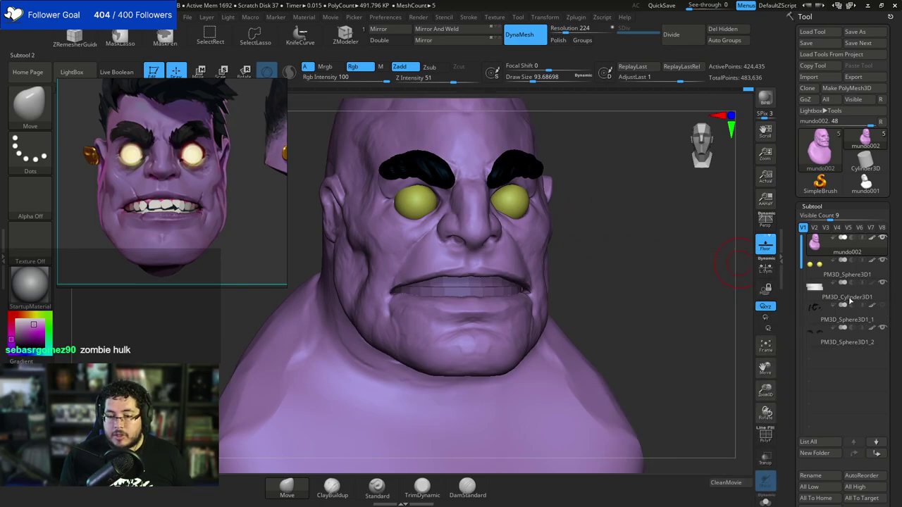
{"action": "left_click_drag", "start_coordinate": [674, 243], "coordinate": [643, 220], "text": "alt"}
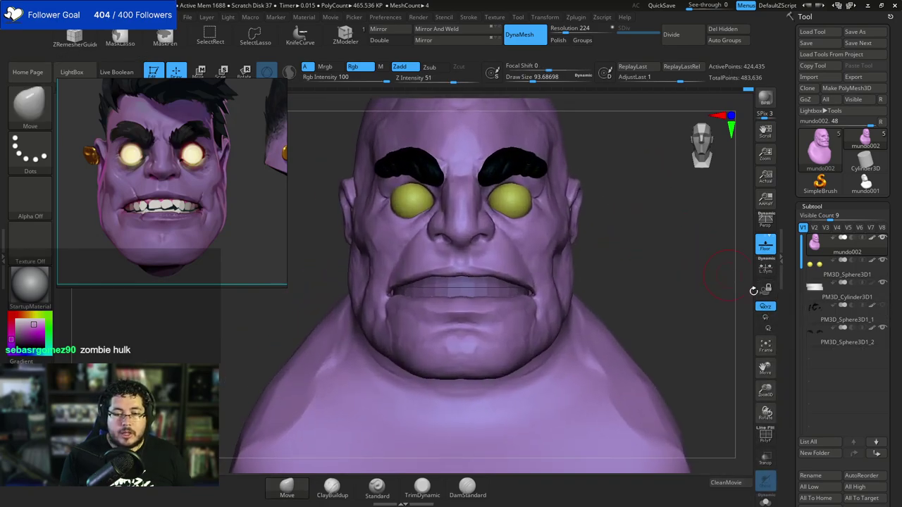
{"action": "left_click", "coordinate": [864, 313]}
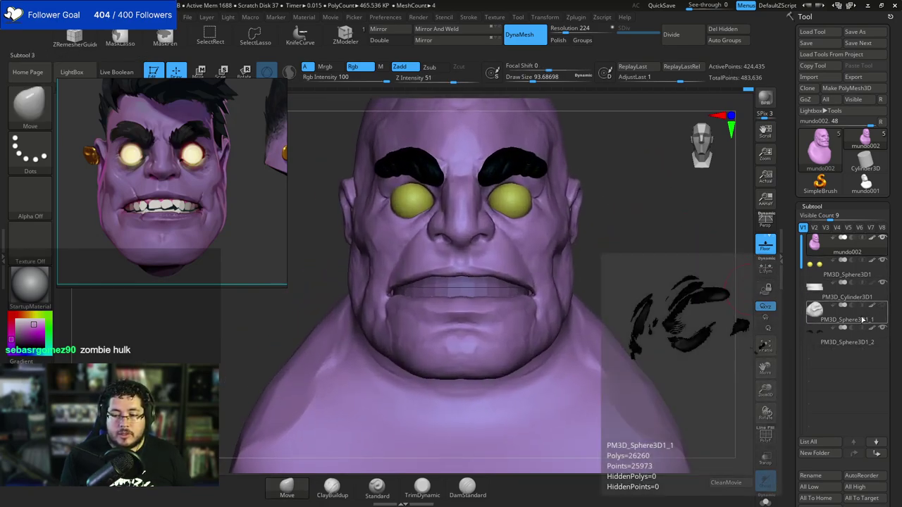
{"action": "left_click", "coordinate": [867, 333]}
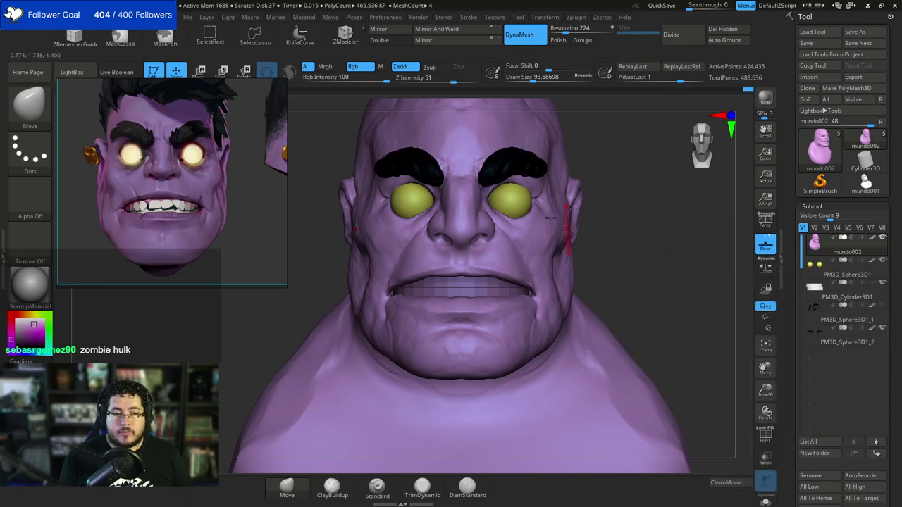
Switch to the DamStandard brush at draw size about 35 and remesh the head and body with DynaMesh at resolution 464.
{"action": "left_click_drag", "start_coordinate": [642, 217], "coordinate": [503, 247]}
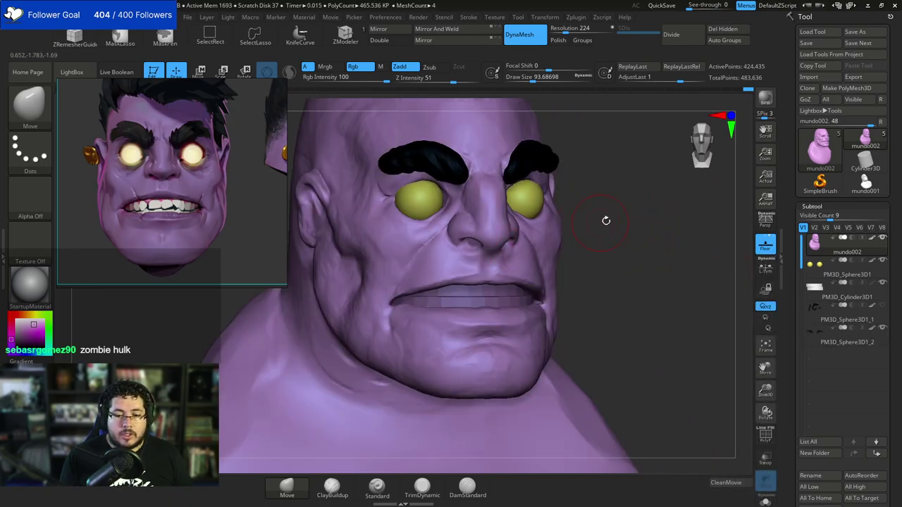
{"action": "left_click_drag", "start_coordinate": [606, 221], "coordinate": [627, 214], "text": "alt"}
{"action": "key", "text": "space"}
{"action": "left_click_drag", "start_coordinate": [388, 235], "coordinate": [381, 235]}
{"action": "left_click_drag", "start_coordinate": [612, 197], "coordinate": [607, 247]}
{"action": "key", "text": "b"}
{"action": "key", "text": "d"}
{"action": "key", "text": "s"}
{"action": "key", "text": "space"}
{"action": "left_click_drag", "start_coordinate": [466, 171], "coordinate": [460, 173]}
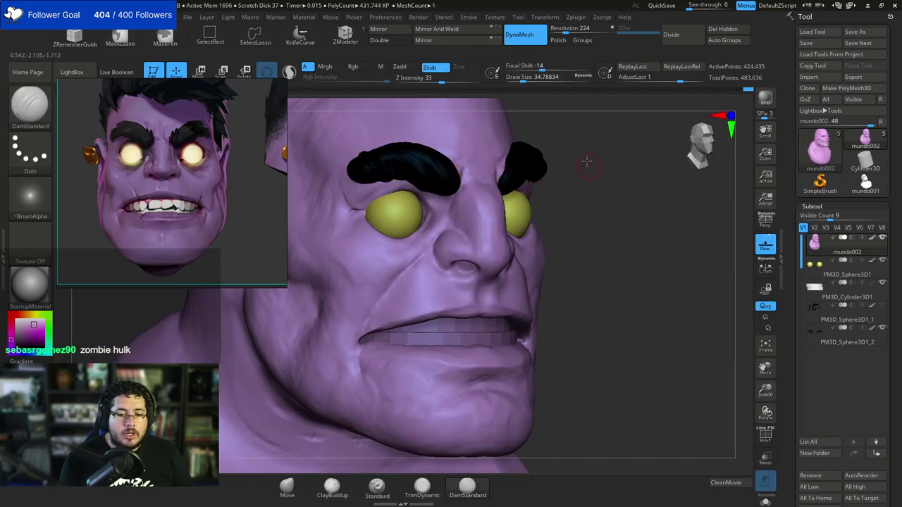
{"action": "left_click_drag", "start_coordinate": [585, 161], "coordinate": [477, 201]}
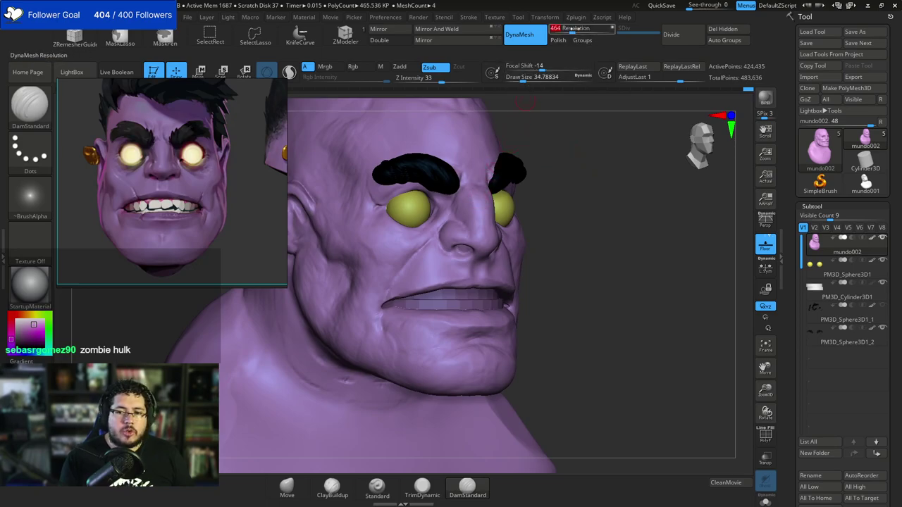
{"action": "key", "text": "ctrl"}
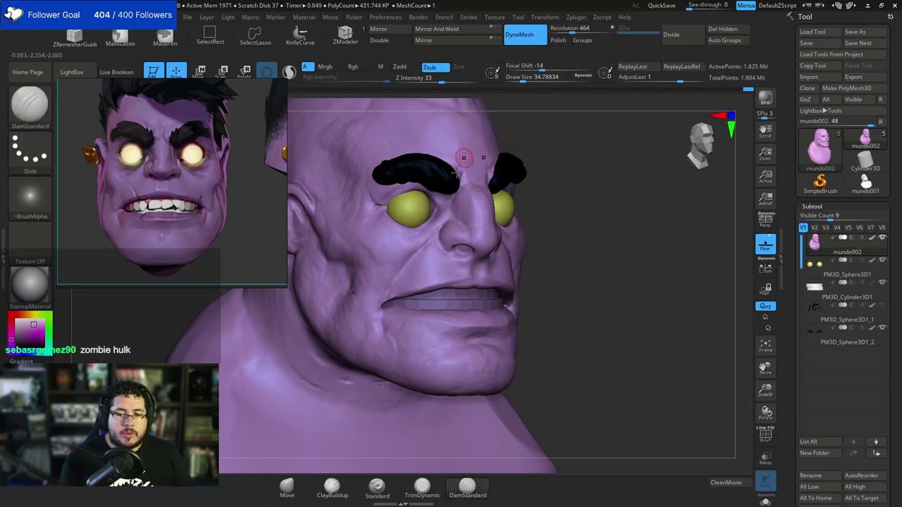
Flatten the side planes and tip of the nose with the TrimDynamic brush at draw size about 62.
{"action": "left_click_drag", "start_coordinate": [576, 162], "coordinate": [547, 178], "text": "alt"}
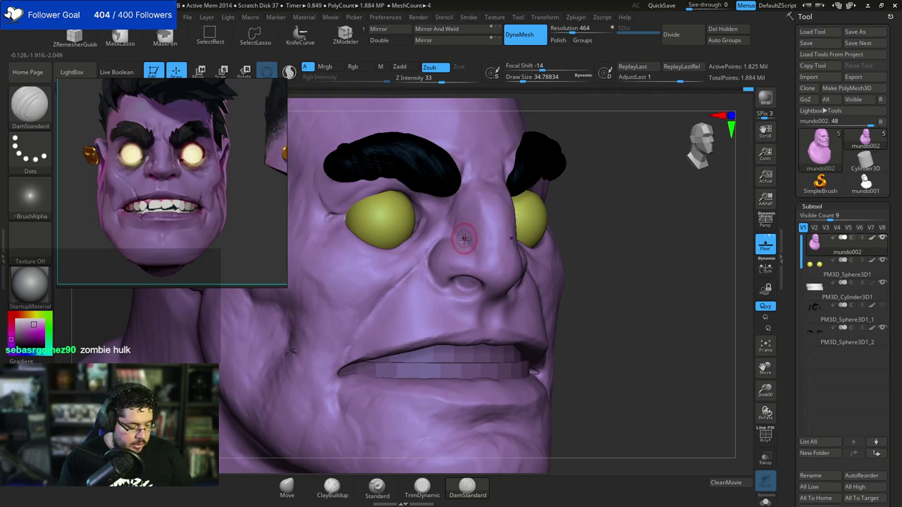
{"action": "key", "text": "b"}
{"action": "key", "text": "t"}
{"action": "key", "text": "d"}
{"action": "key", "text": "space"}
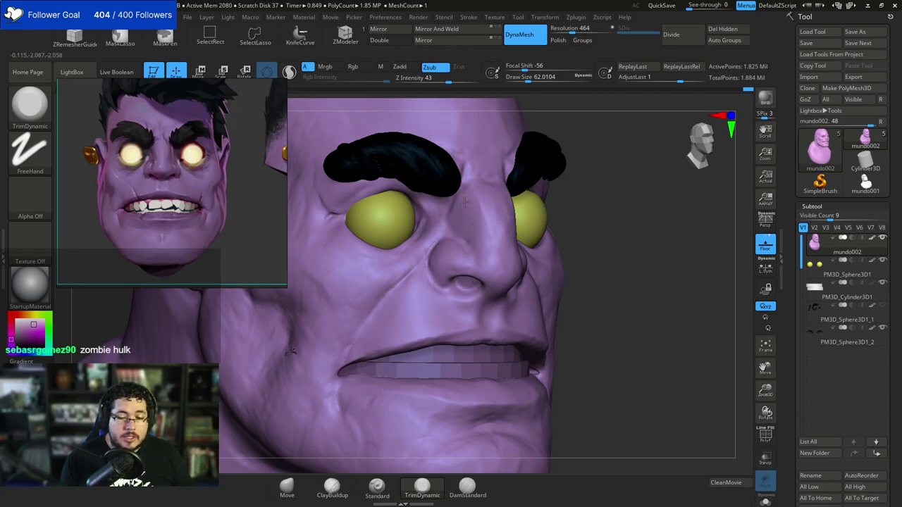
{"action": "left_click_drag", "start_coordinate": [499, 232], "coordinate": [517, 228]}
{"action": "mouse_move", "coordinate": [626, 180]}
{"action": "left_mouse_down"}
{"action": "mouse_move", "coordinate": [604, 157]}
{"action": "mouse_move", "coordinate": [573, 163]}
{"action": "left_mouse_up"}
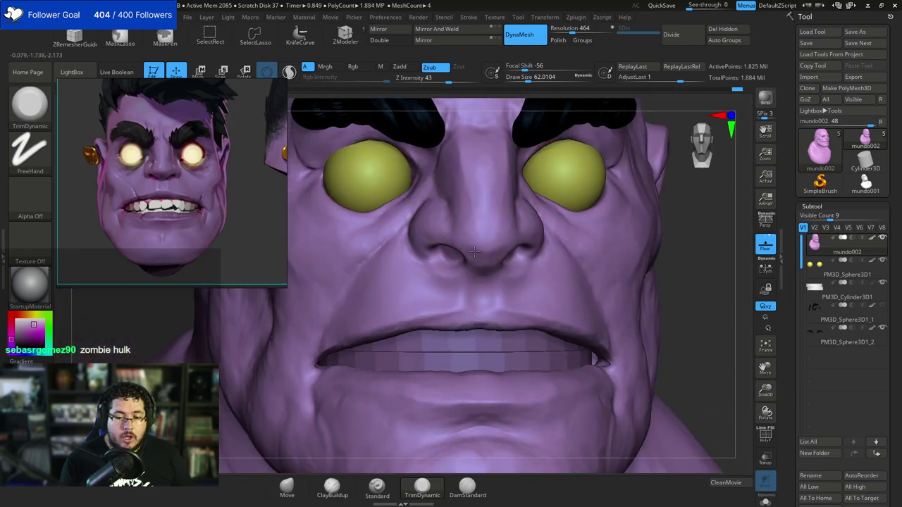
{"action": "left_click_drag", "start_coordinate": [477, 230], "coordinate": [473, 236]}
{"action": "mouse_move", "coordinate": [717, 210]}
{"action": "left_mouse_down"}
{"action": "mouse_move", "coordinate": [721, 197]}
{"action": "mouse_move", "coordinate": [630, 184]}
{"action": "left_mouse_up"}
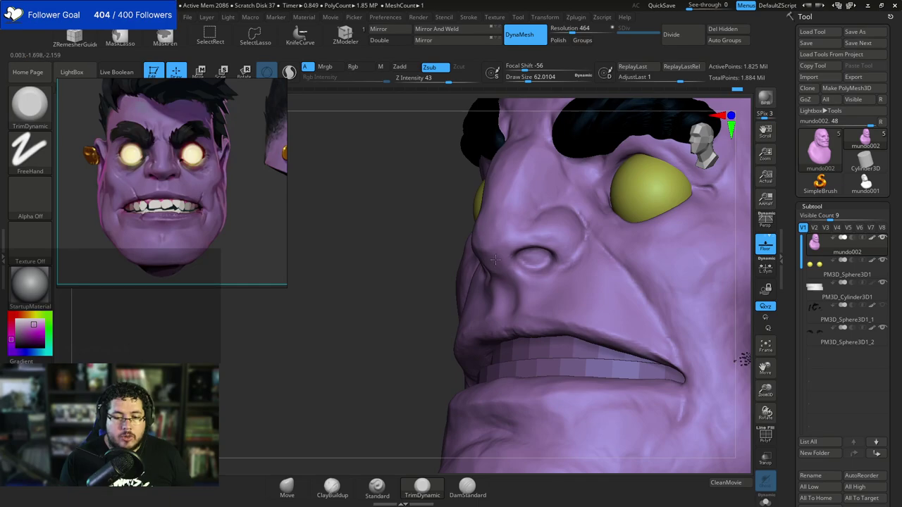
Refine the planes of the nostril wing with the TrimDynamic brush at draw size about 35.
{"action": "mouse_move", "coordinate": [437, 254]}
{"action": "left_mouse_down"}
{"action": "mouse_move", "coordinate": [545, 210]}
{"action": "mouse_move", "coordinate": [566, 213]}
{"action": "left_mouse_up"}
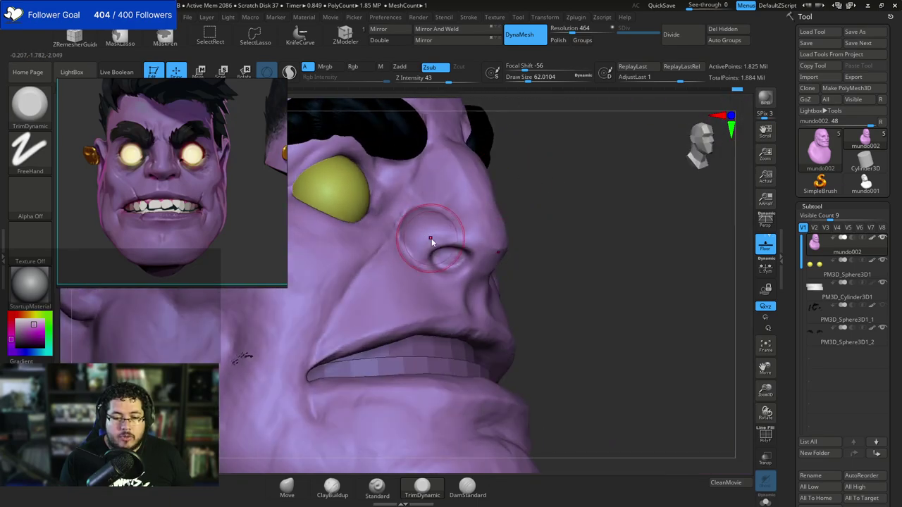
{"action": "left_click_drag", "start_coordinate": [432, 238], "coordinate": [421, 250]}
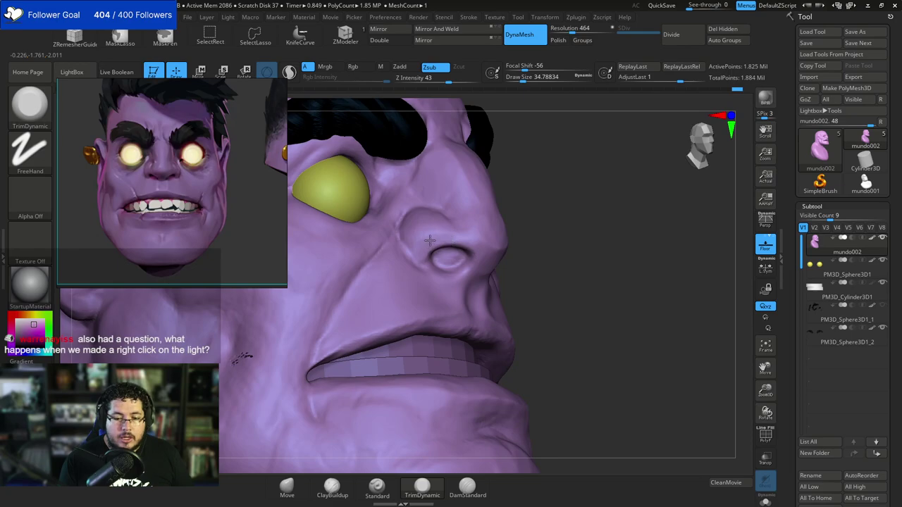
{"action": "right_click_drag", "start_coordinate": [594, 187], "coordinate": [464, 186]}
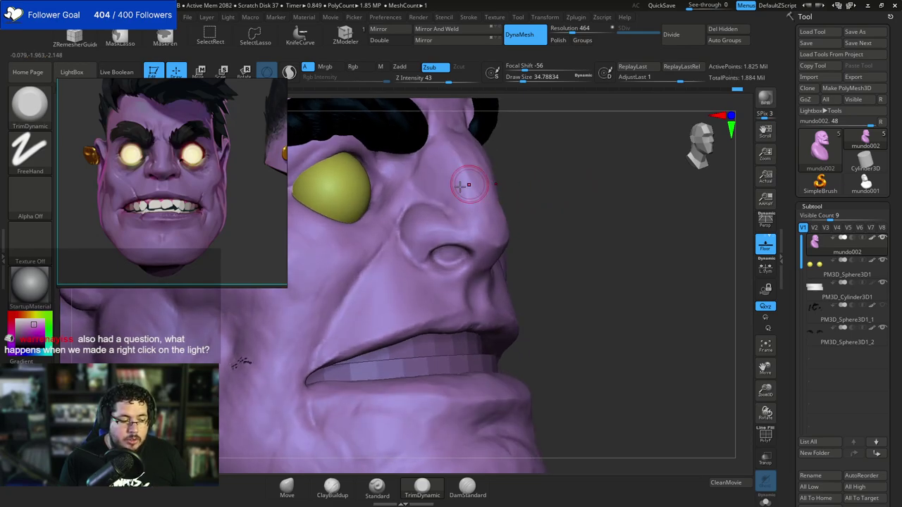
{"action": "left_click_drag", "start_coordinate": [414, 251], "coordinate": [419, 261]}
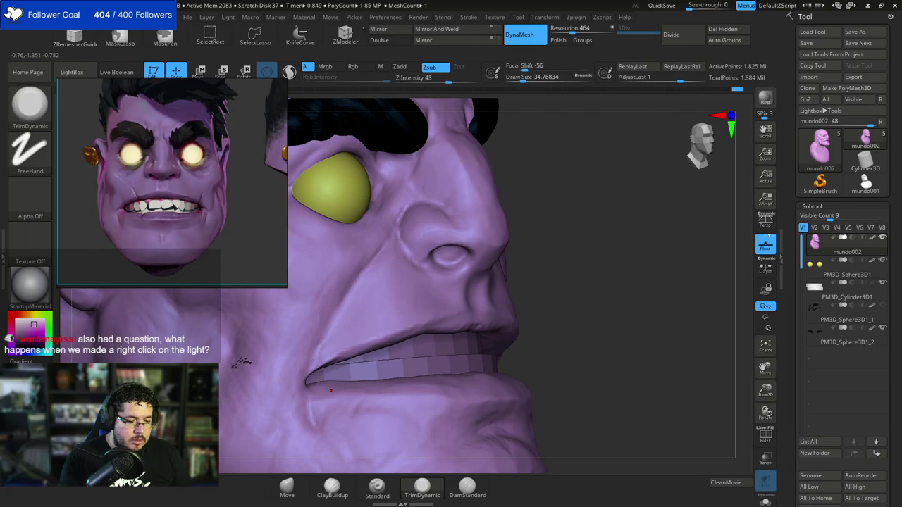
{"action": "left_click_drag", "start_coordinate": [500, 218], "coordinate": [512, 218]}
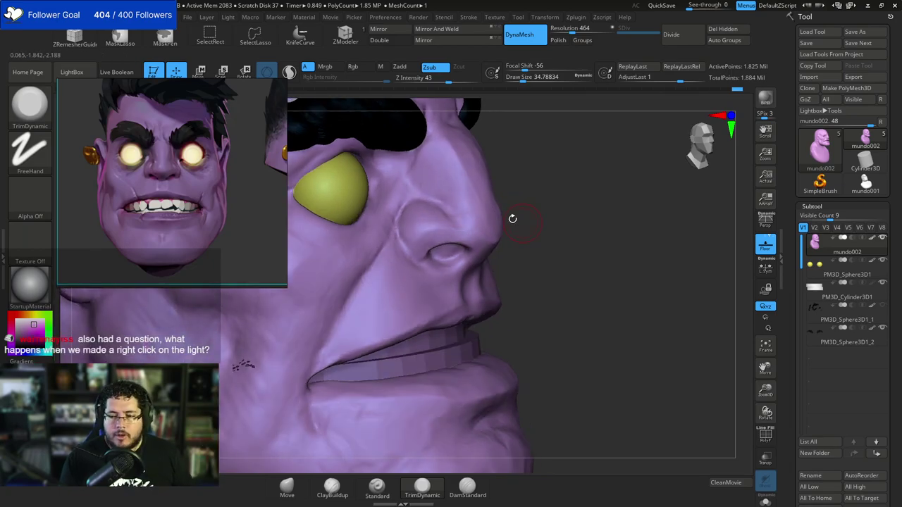
Build up the fold around the nostril wing with the ClayBuildup brush at draw size about 37.
{"action": "key", "text": "b"}
{"action": "key", "text": "c"}
{"action": "key", "text": "b"}
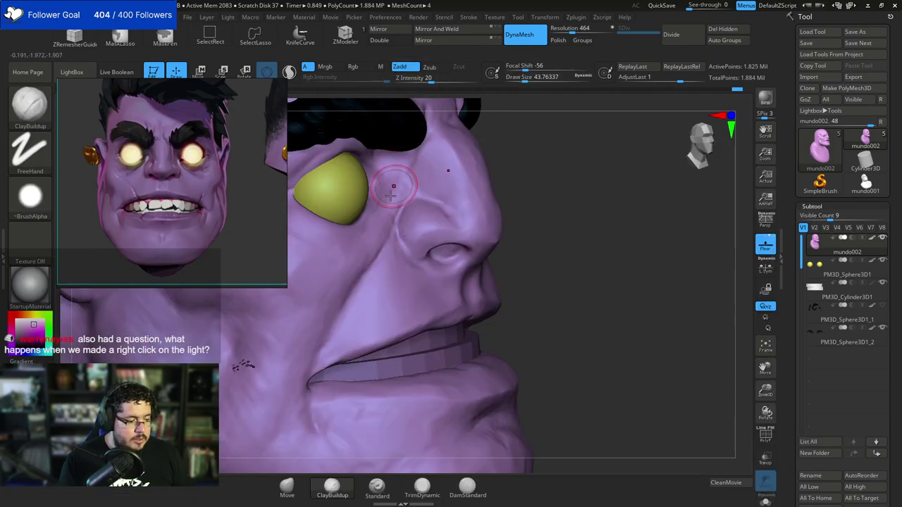
{"action": "key", "text": "space"}
{"action": "left_click_drag", "start_coordinate": [401, 222], "coordinate": [421, 206]}
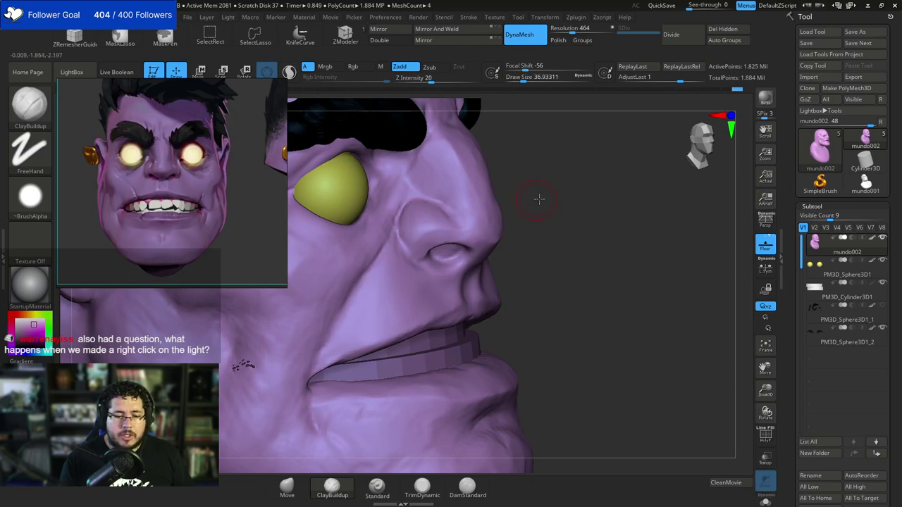
Isolate the head and body subtool to expose the inside of the mouth.
{"action": "mouse_move", "coordinate": [540, 198]}
{"action": "left_mouse_down"}
{"action": "mouse_move", "coordinate": [452, 211]}
{"action": "mouse_move", "coordinate": [423, 190]}
{"action": "mouse_move", "coordinate": [584, 194]}
{"action": "mouse_move", "coordinate": [567, 257]}
{"action": "left_mouse_up"}
{"action": "left_click", "coordinate": [765, 501]}
{"action": "left_click_drag", "start_coordinate": [663, 360], "coordinate": [638, 366]}
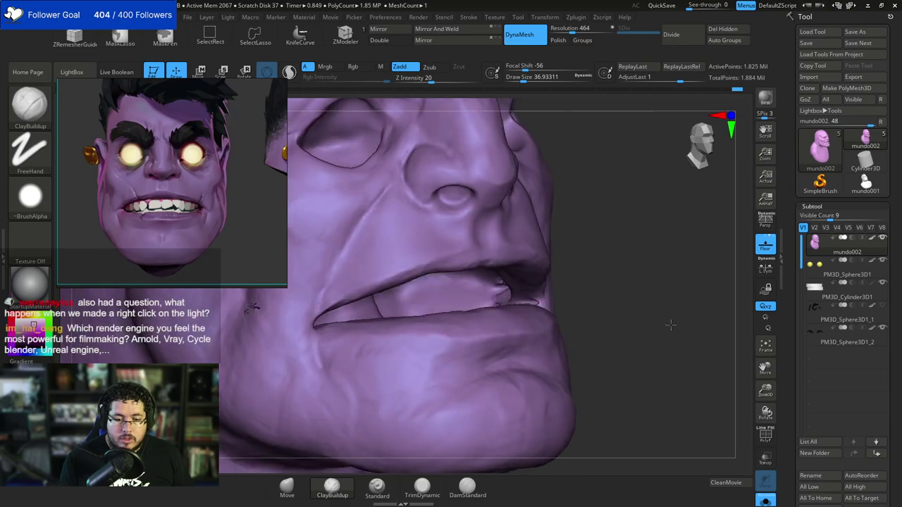
{"action": "mouse_move", "coordinate": [705, 331]}
{"action": "left_mouse_down"}
{"action": "mouse_move", "coordinate": [655, 310]}
{"action": "mouse_move", "coordinate": [640, 324]}
{"action": "mouse_move", "coordinate": [604, 286]}
{"action": "mouse_move", "coordinate": [530, 306]}
{"action": "mouse_move", "coordinate": [520, 287]}
{"action": "mouse_move", "coordinate": [504, 291]}
{"action": "left_mouse_up"}
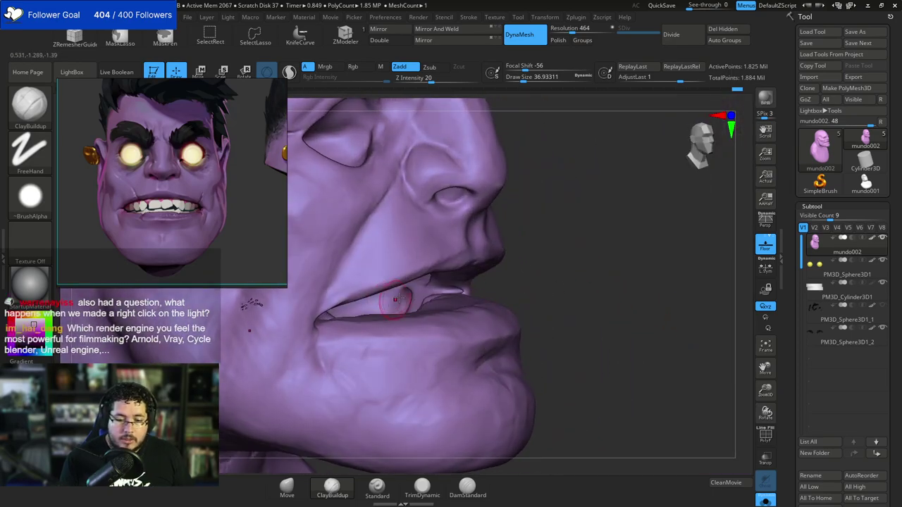
Thicken the thin inner walls of the mouth behind the lips with the Inflat brush.
{"action": "key", "text": "b"}
{"action": "key", "text": "i"}
{"action": "key", "text": "n"}
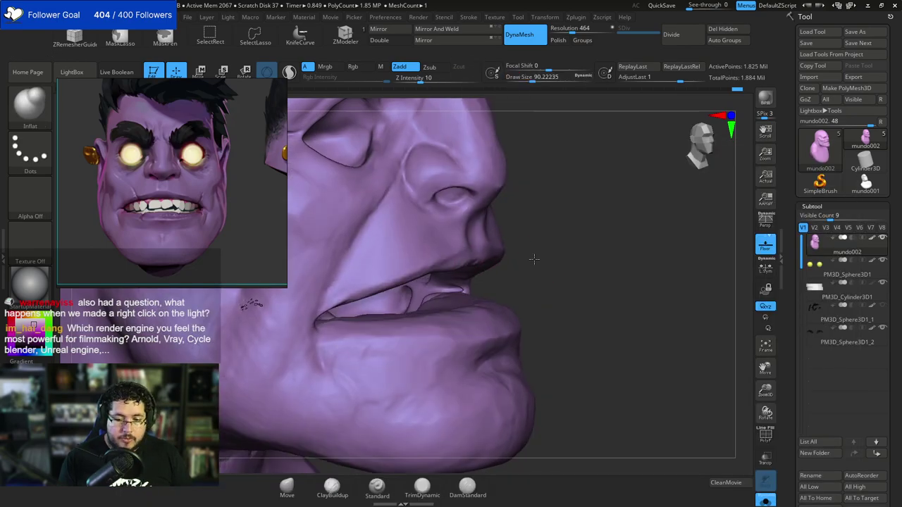
{"action": "left_click_drag", "start_coordinate": [533, 258], "coordinate": [535, 266]}
{"action": "key", "text": "space"}
{"action": "left_click_drag", "start_coordinate": [694, 246], "coordinate": [691, 267]}
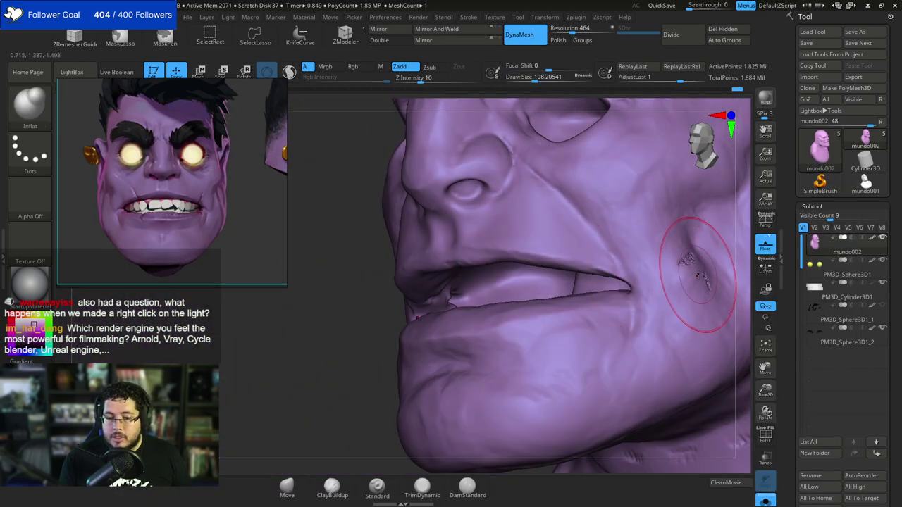
{"action": "left_click_drag", "start_coordinate": [337, 350], "coordinate": [454, 284]}
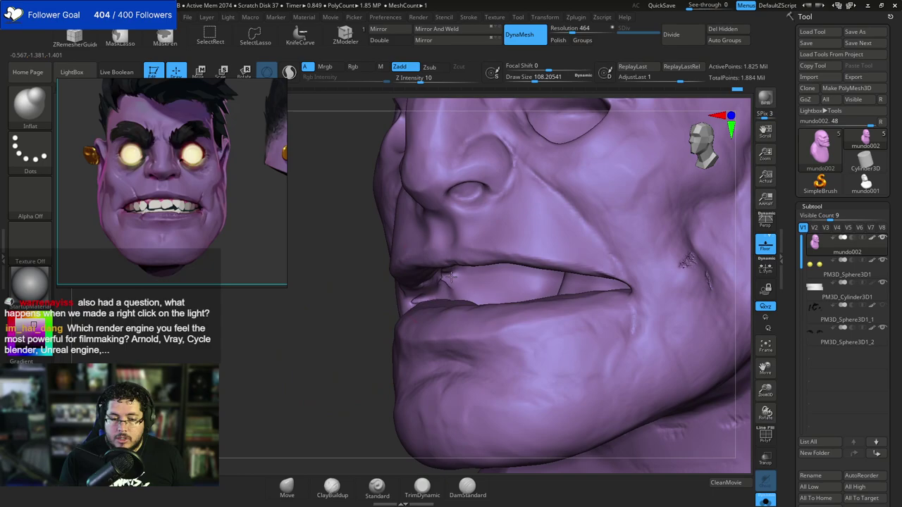
{"action": "mouse_move", "coordinate": [363, 333]}
{"action": "left_mouse_down"}
{"action": "mouse_move", "coordinate": [415, 301]}
{"action": "mouse_move", "coordinate": [406, 302]}
{"action": "left_mouse_up"}
{"action": "key", "text": "space"}
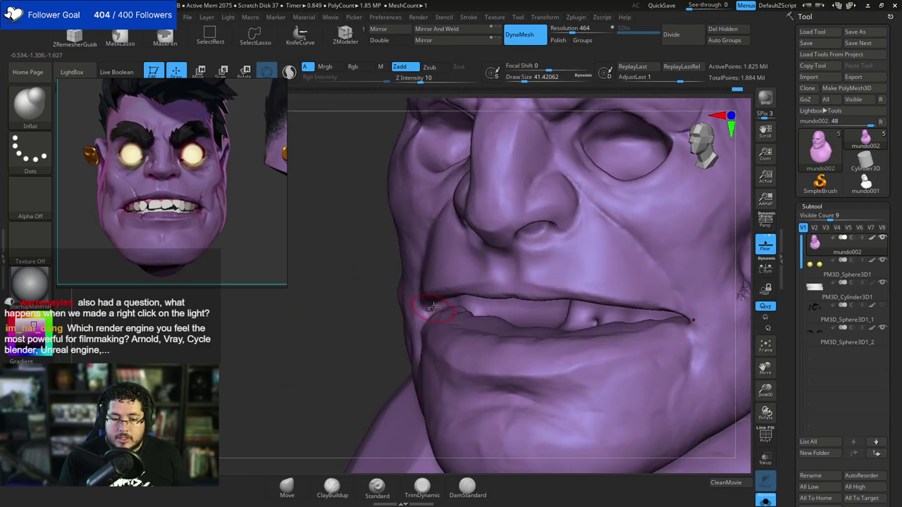
{"action": "mouse_move", "coordinate": [390, 341]}
{"action": "left_mouse_down"}
{"action": "mouse_move", "coordinate": [423, 331]}
{"action": "mouse_move", "coordinate": [386, 315]}
{"action": "left_mouse_up"}
Remesh the head with DynaMesh and smooth the inner mouth behind the upper lip.
{"action": "left_click_drag", "start_coordinate": [342, 356], "coordinate": [345, 360], "text": "ctrl"}
{"action": "mouse_move", "coordinate": [464, 286]}
{"action": "left_mouse_down", "text": "shift"}
{"action": "mouse_move", "coordinate": [451, 286]}
{"action": "mouse_move", "coordinate": [473, 286]}
{"action": "left_mouse_up", "text": "shift"}
{"action": "key", "text": "s"}
{"action": "key", "text": "ctrl"}
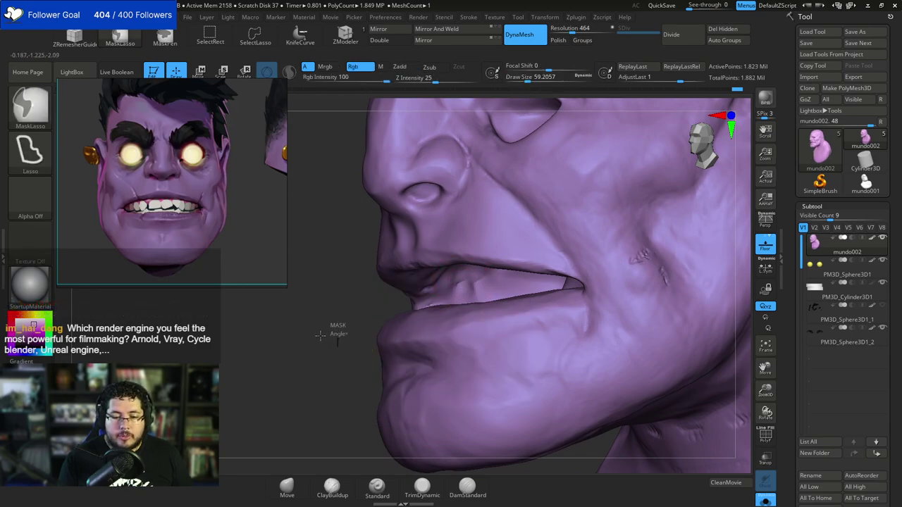
{"action": "mouse_move", "coordinate": [320, 337]}
{"action": "left_mouse_down", "text": "ctrl"}
{"action": "mouse_move", "coordinate": [306, 326]}
{"action": "mouse_move", "coordinate": [381, 287]}
{"action": "left_mouse_up", "text": "ctrl"}
Flatten the rough marks in the hollow of the cheek with the TrimDynamic brush at draw size about 59.
{"action": "left_click_drag", "start_coordinate": [312, 296], "coordinate": [384, 289]}
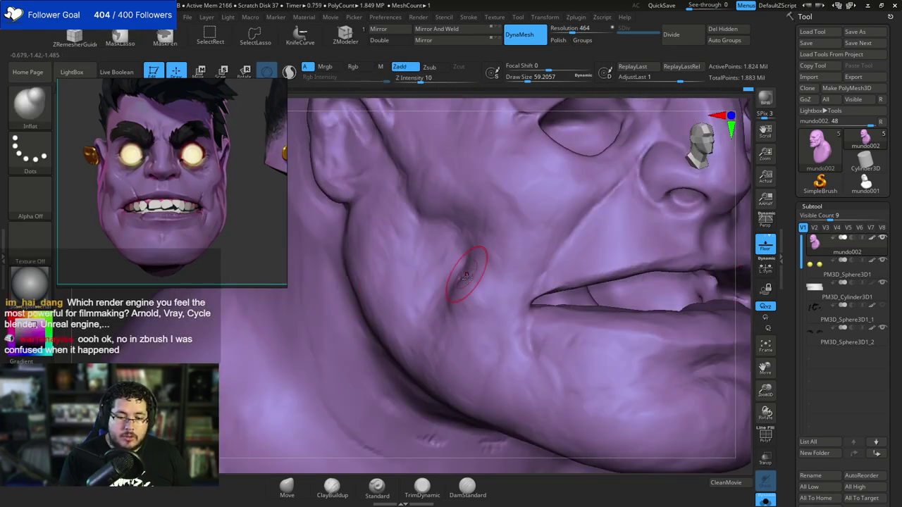
{"action": "key", "text": "b"}
{"action": "key", "text": "t"}
{"action": "key", "text": "d"}
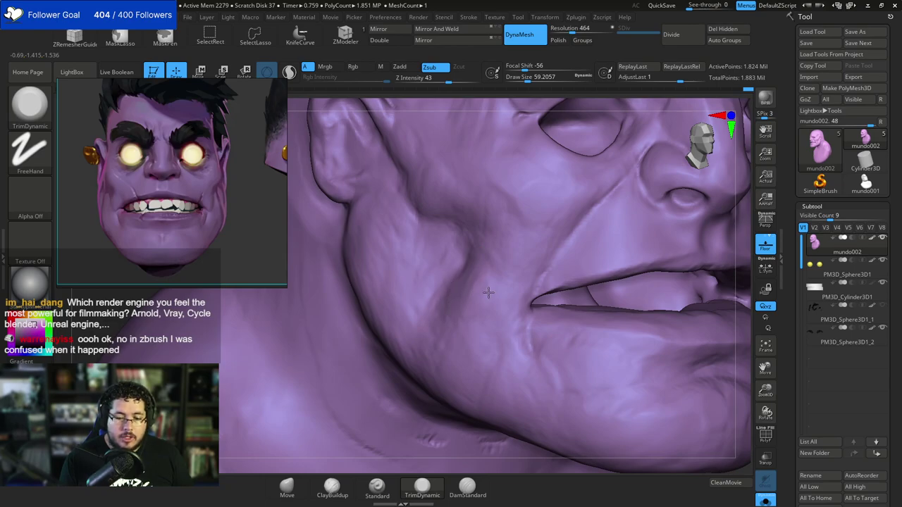
{"action": "left_click_drag", "start_coordinate": [737, 314], "coordinate": [713, 296], "text": "alt"}
Show all subtools again and build up the area below the eye beside the nose with ClayBuildup at draw size about 44.
{"action": "left_click", "coordinate": [767, 500]}
{"action": "left_click_drag", "start_coordinate": [630, 306], "coordinate": [653, 292], "text": "alt"}
{"action": "right_click_drag", "start_coordinate": [650, 250], "coordinate": [430, 296]}
{"action": "key", "text": "b"}
{"action": "key", "text": "c"}
{"action": "key", "text": "b"}
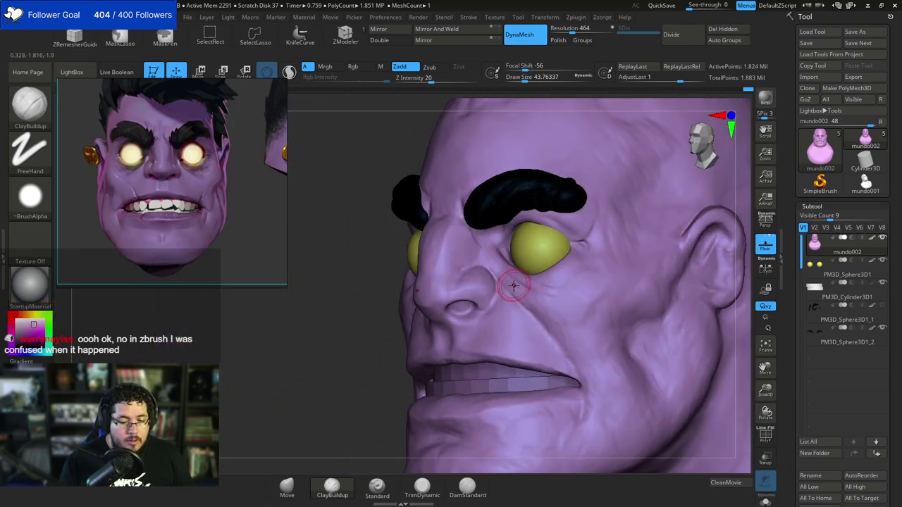
Flatten the upper cheek between the eye and the nostril wing with TrimDynamic at draw size about 49.
{"action": "key", "text": "b"}
{"action": "key", "text": "t"}
{"action": "key", "text": "d"}
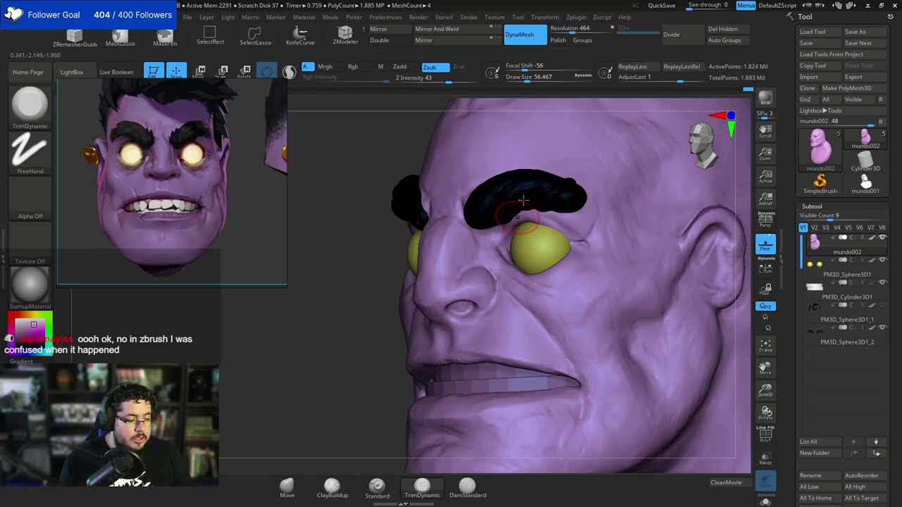
{"action": "key", "text": "space"}
{"action": "left_click_drag", "start_coordinate": [524, 270], "coordinate": [521, 268]}
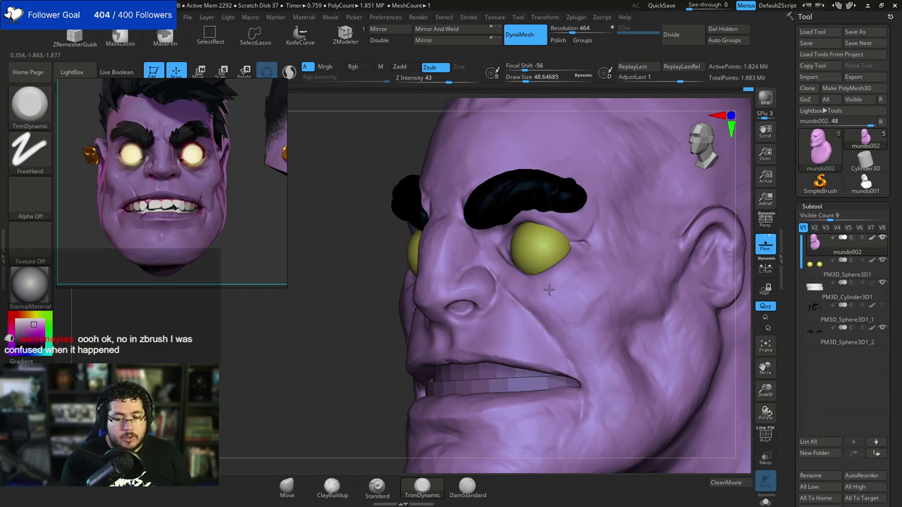
{"action": "left_click_drag", "start_coordinate": [343, 303], "coordinate": [451, 282]}
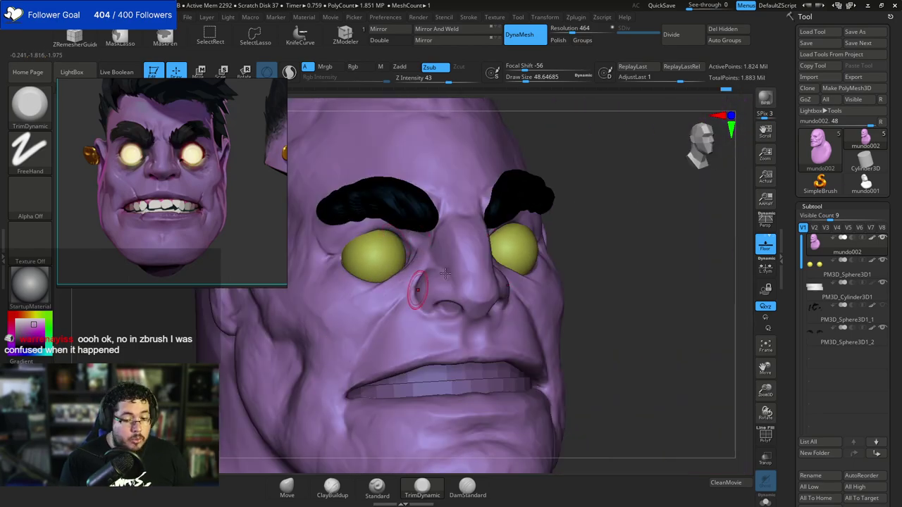
{"action": "left_click_drag", "start_coordinate": [583, 218], "coordinate": [559, 208]}
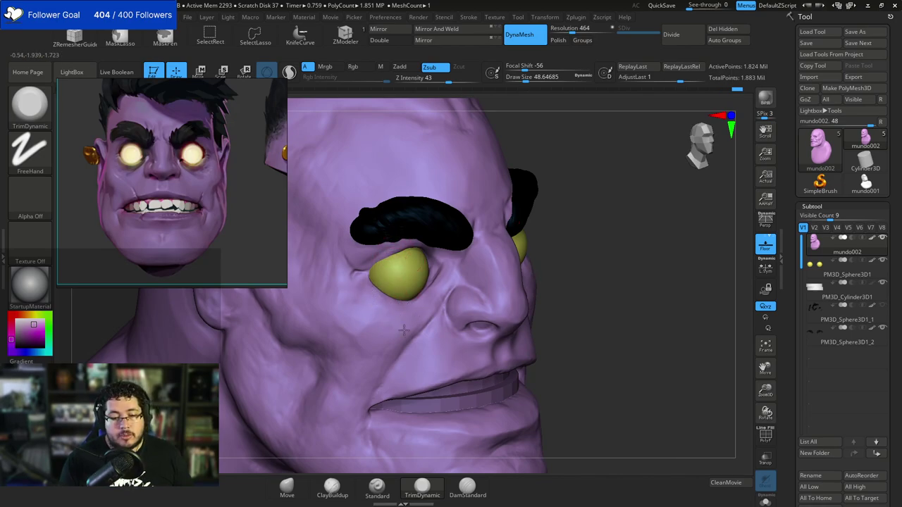
{"action": "left_click_drag", "start_coordinate": [634, 246], "coordinate": [571, 229]}
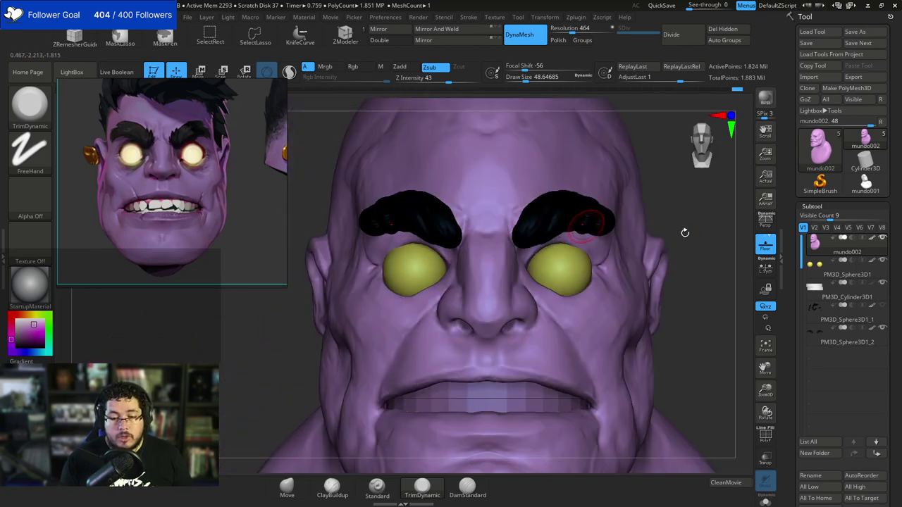
Adjust the form below the eyes beside the nose with the Move brush at draw size about 68.
{"action": "left_click_drag", "start_coordinate": [694, 222], "coordinate": [613, 186], "text": "alt"}
{"action": "key", "text": "space"}
{"action": "left_click_drag", "start_coordinate": [490, 278], "coordinate": [498, 279]}
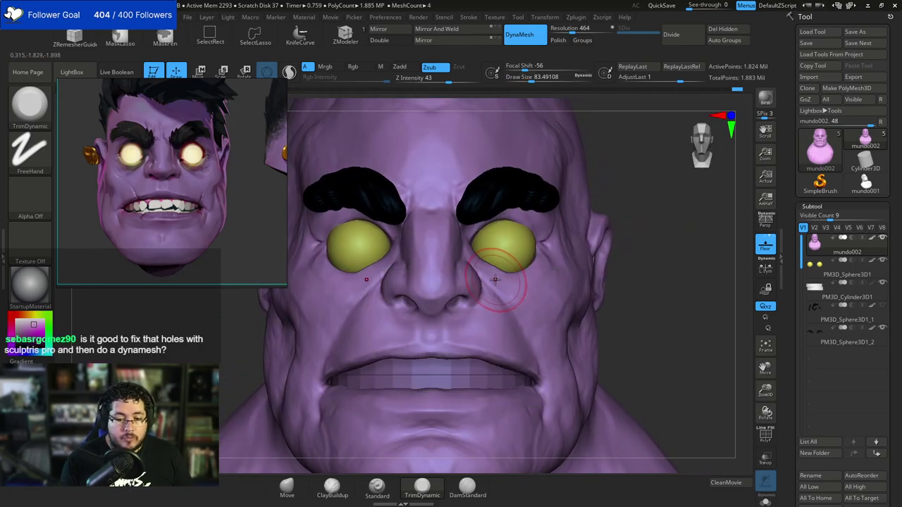
{"action": "key", "text": "b"}
{"action": "key", "text": "m"}
{"action": "key", "text": "v"}
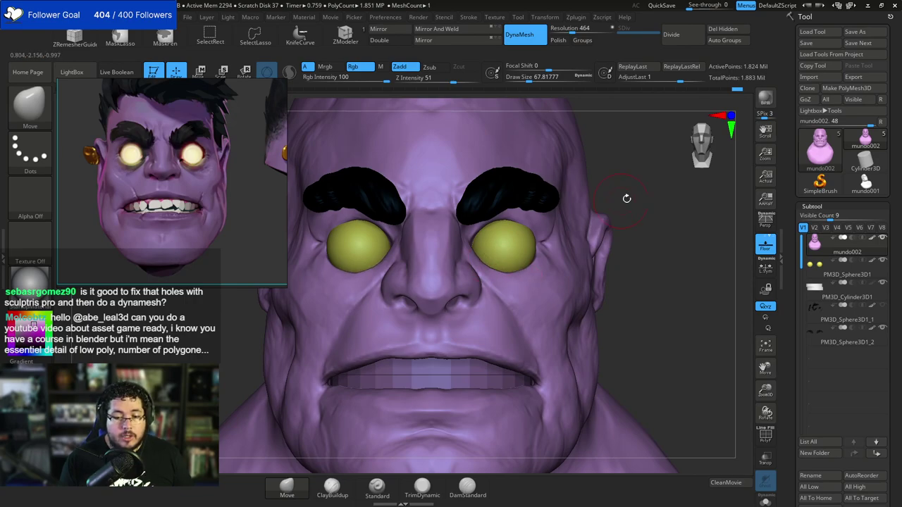
{"action": "right_click_drag", "start_coordinate": [626, 197], "coordinate": [622, 203]}
{"action": "left_click_drag", "start_coordinate": [593, 212], "coordinate": [611, 260]}
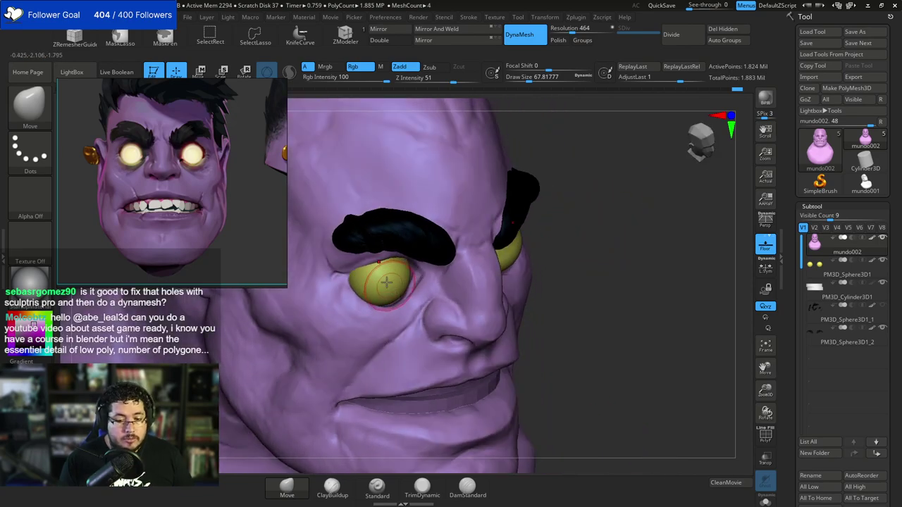
Try to build up the lower eyelid against the eyeball with ClayBuildup at draw size about 54.
{"action": "key", "text": "b"}
{"action": "key", "text": "c"}
{"action": "key", "text": "b"}
{"action": "key", "text": "space"}
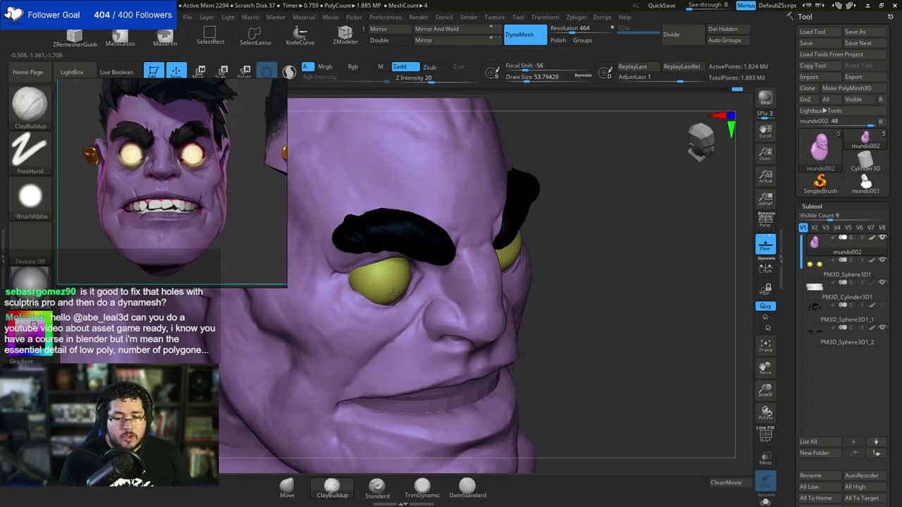
{"action": "mouse_move", "coordinate": [407, 288]}
{"action": "left_mouse_down"}
{"action": "mouse_move", "coordinate": [406, 307]}
{"action": "mouse_move", "coordinate": [393, 301]}
{"action": "left_mouse_up"}
{"action": "key", "text": "ctrl+z"}
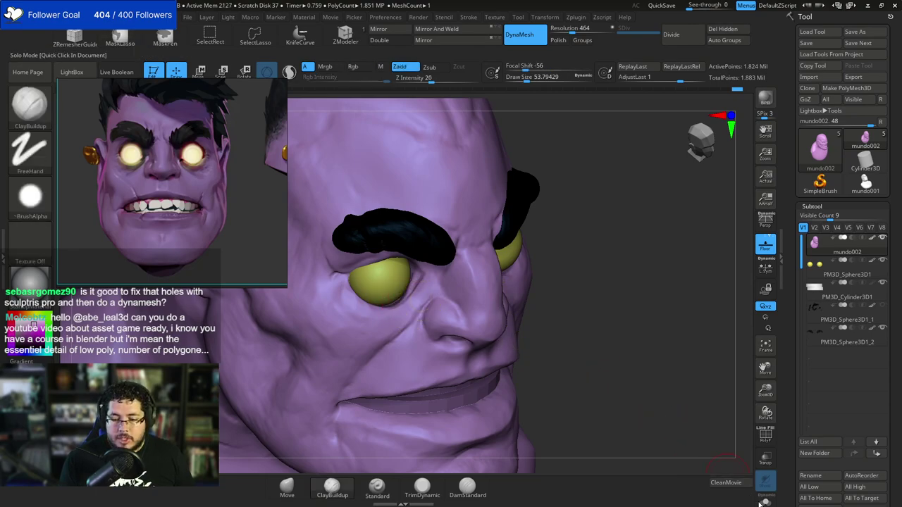
Isolate the head subtool and flatten the lower eyelid and under-eye area with TrimDynamic at draw size about 65.
{"action": "left_click", "coordinate": [766, 499]}
{"action": "left_click_drag", "start_coordinate": [667, 386], "coordinate": [480, 316]}
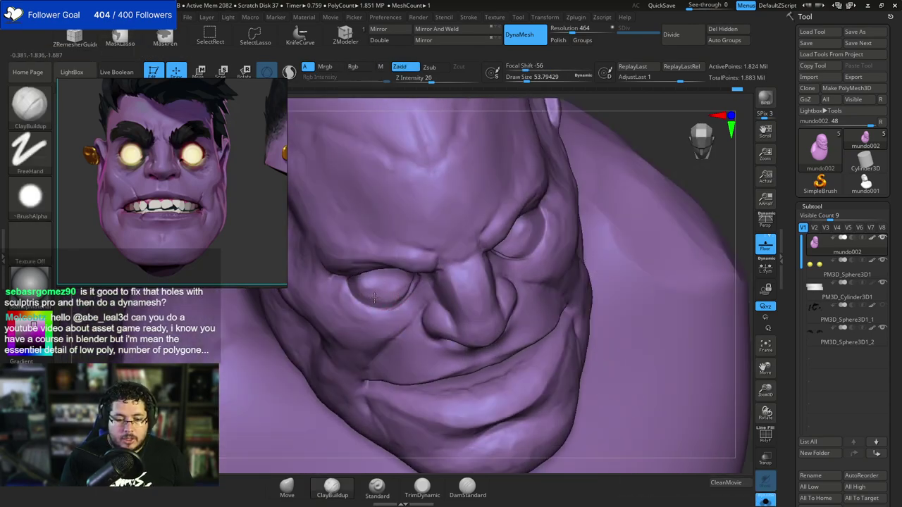
{"action": "key", "text": "b"}
{"action": "key", "text": "t"}
{"action": "key", "text": "d"}
{"action": "key", "text": "space"}
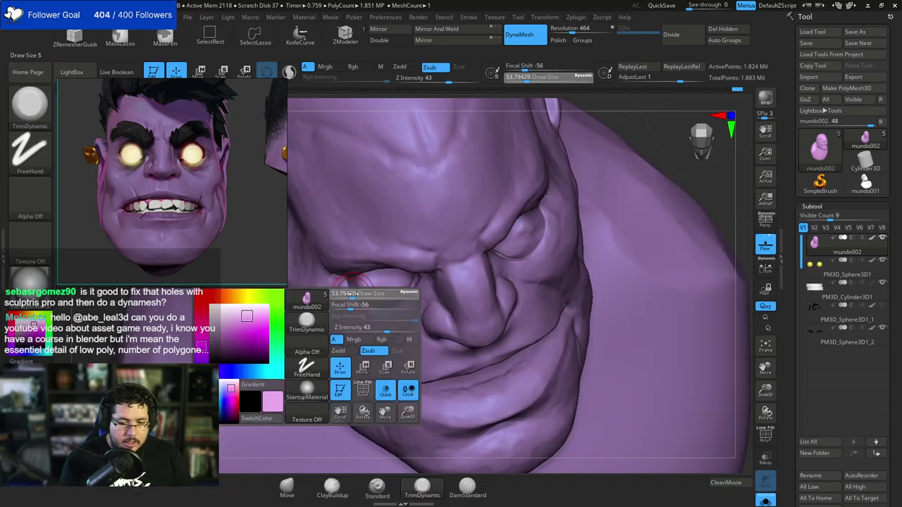
{"action": "left_click_drag", "start_coordinate": [365, 304], "coordinate": [368, 304]}
{"action": "left_click_drag", "start_coordinate": [348, 285], "coordinate": [352, 298]}
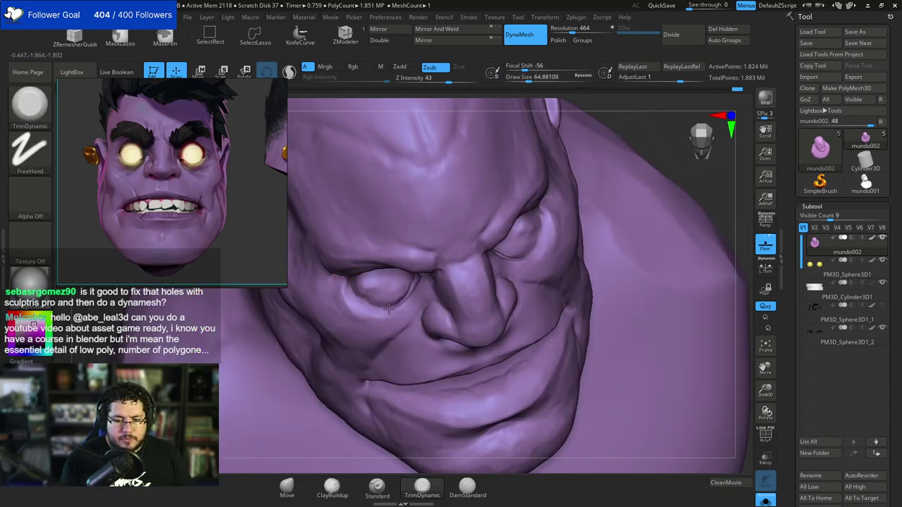
{"action": "left_click_drag", "start_coordinate": [722, 202], "coordinate": [832, 176]}
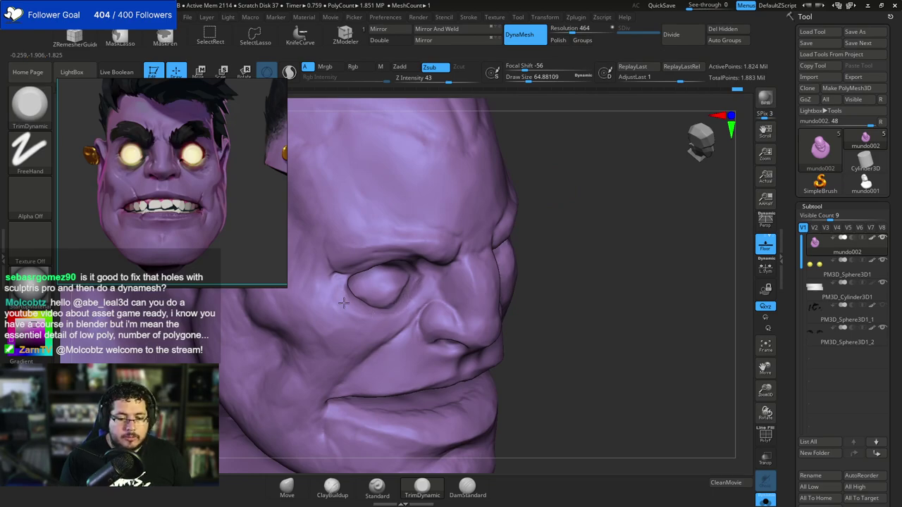
Build up the lower eyelid and the bag under the eye with ClayBuildup at draw size about 65.
{"action": "left_click_drag", "start_coordinate": [583, 267], "coordinate": [511, 281]}
{"action": "key", "text": "b"}
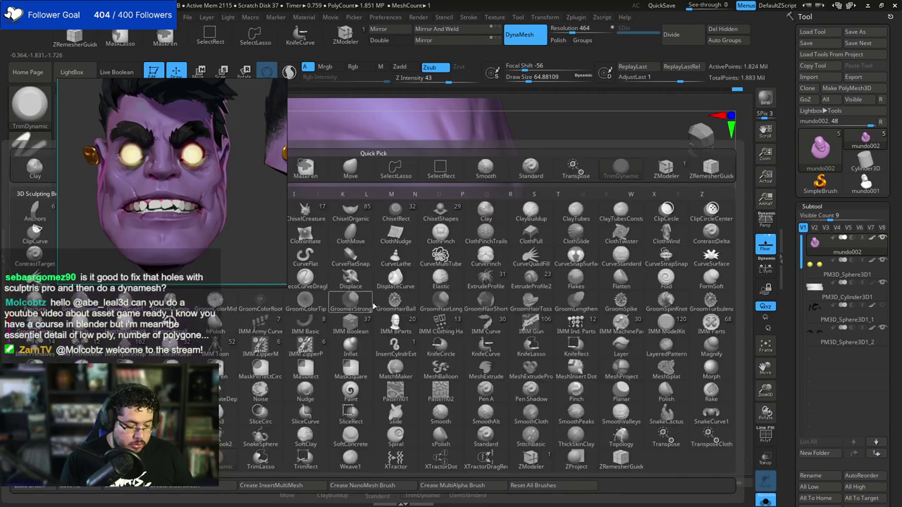
{"action": "key", "text": "c"}
{"action": "key", "text": "b"}
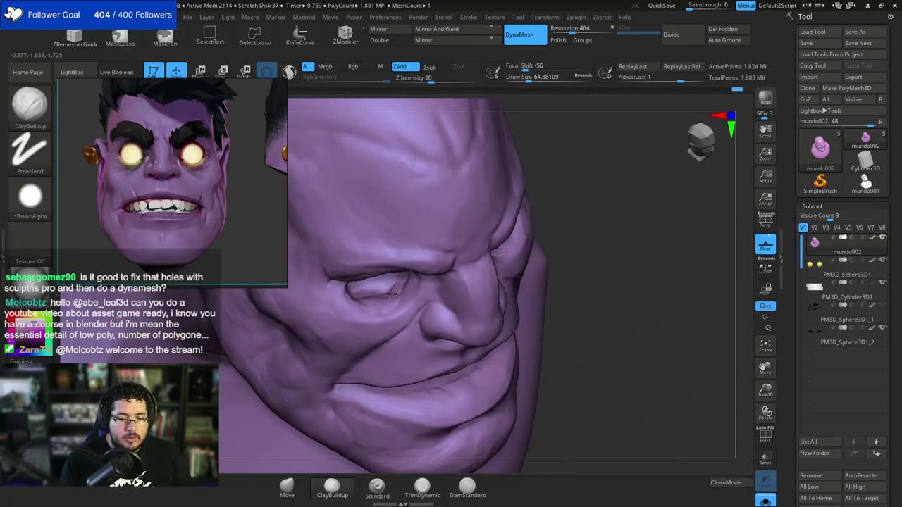
{"action": "left_click_drag", "start_coordinate": [594, 234], "coordinate": [455, 207]}
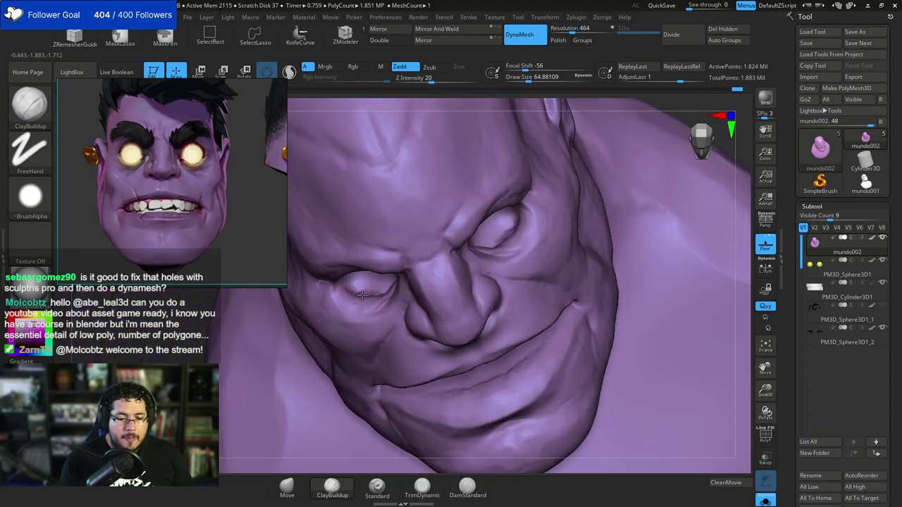
{"action": "mouse_move", "coordinate": [748, 197]}
{"action": "left_mouse_down"}
{"action": "mouse_move", "coordinate": [752, 182]}
{"action": "mouse_move", "coordinate": [707, 186]}
{"action": "mouse_move", "coordinate": [422, 292]}
{"action": "left_mouse_up"}
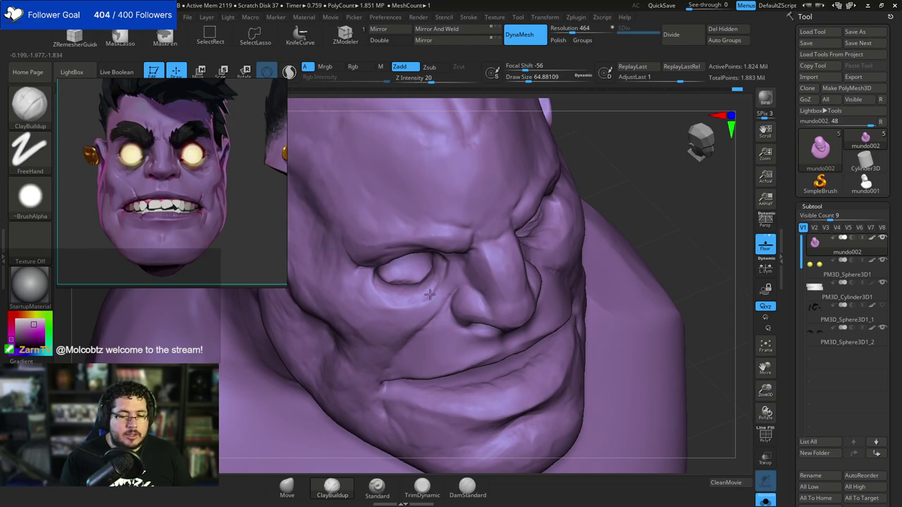
Show all subtools and build up the lower eyelid rim around the eyeball with ClayBuildup, reducing the draw size from about 54 to 44.
{"action": "left_click", "coordinate": [765, 502]}
{"action": "mouse_move", "coordinate": [735, 444]}
{"action": "left_mouse_down"}
{"action": "mouse_move", "coordinate": [691, 238]}
{"action": "mouse_move", "coordinate": [667, 242]}
{"action": "mouse_move", "coordinate": [642, 267]}
{"action": "left_mouse_up"}
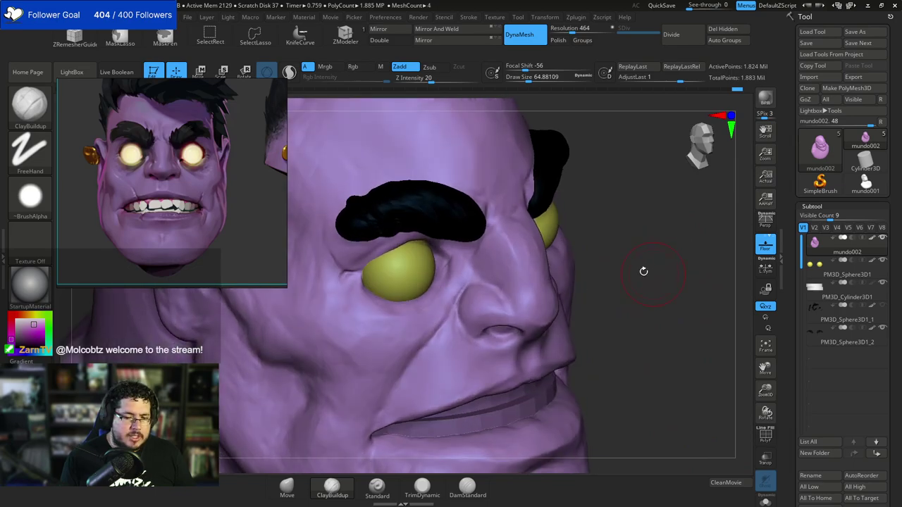
{"action": "left_click_drag", "start_coordinate": [642, 229], "coordinate": [600, 260]}
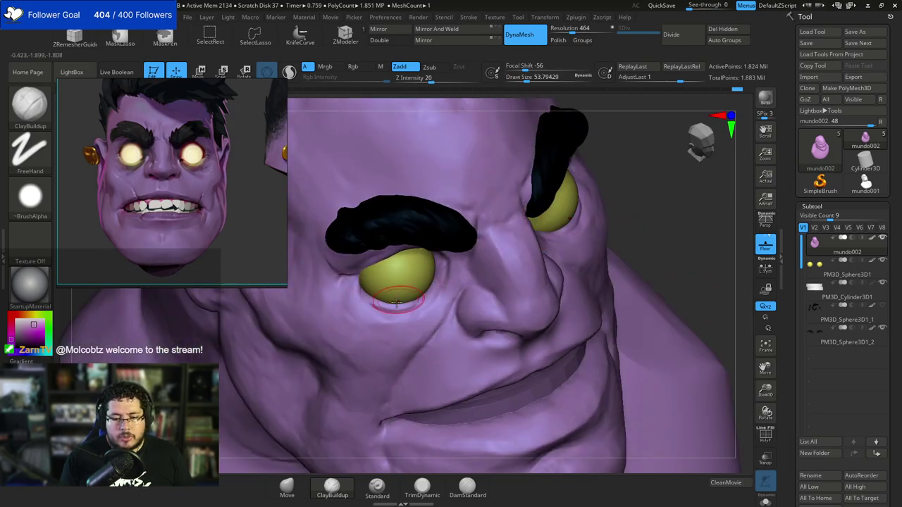
{"action": "mouse_move", "coordinate": [374, 301]}
{"action": "left_mouse_down"}
{"action": "mouse_move", "coordinate": [420, 308]}
{"action": "mouse_move", "coordinate": [425, 299]}
{"action": "left_mouse_up"}
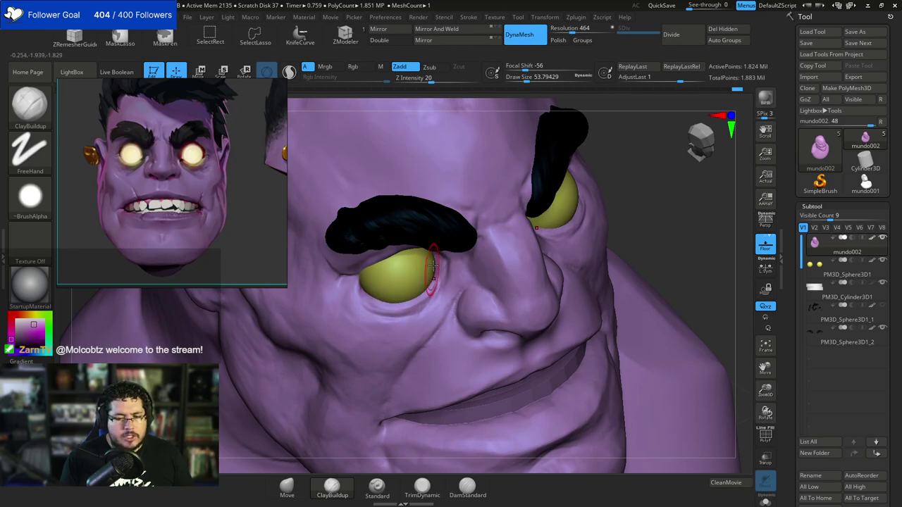
{"action": "left_click_drag", "start_coordinate": [438, 266], "coordinate": [416, 295]}
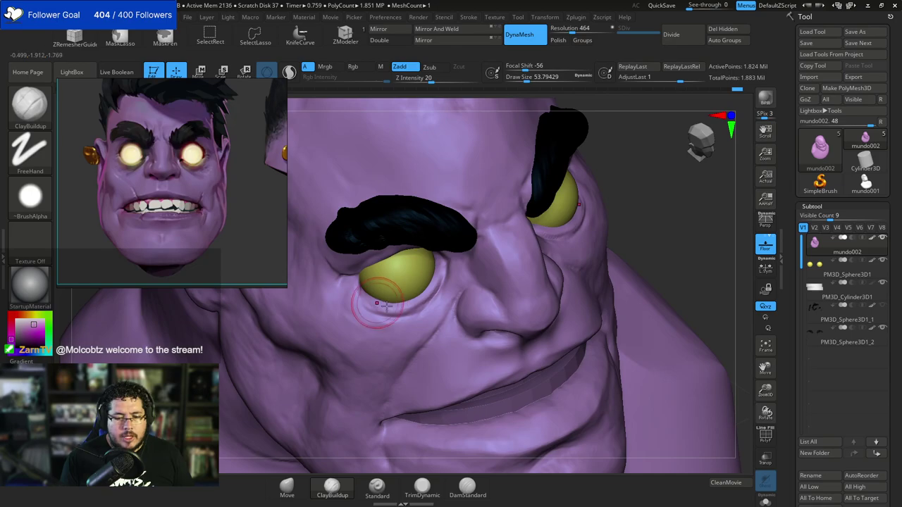
{"action": "left_click_drag", "start_coordinate": [666, 213], "coordinate": [383, 302]}
{"action": "key", "text": "space"}
{"action": "left_click_drag", "start_coordinate": [597, 249], "coordinate": [619, 274]}
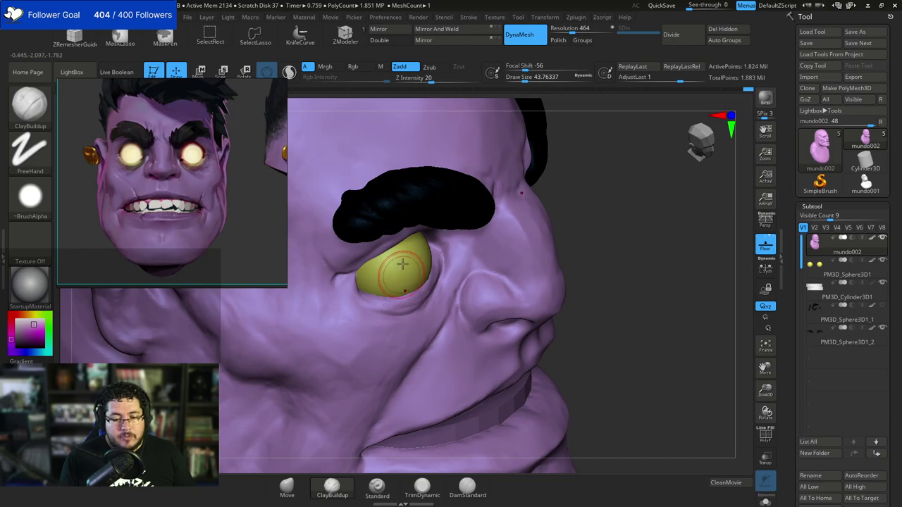
Flatten the skin just below the lower eyelid with TrimDynamic at draw size about 27.
{"action": "key", "text": "b"}
{"action": "key", "text": "t"}
{"action": "key", "text": "d"}
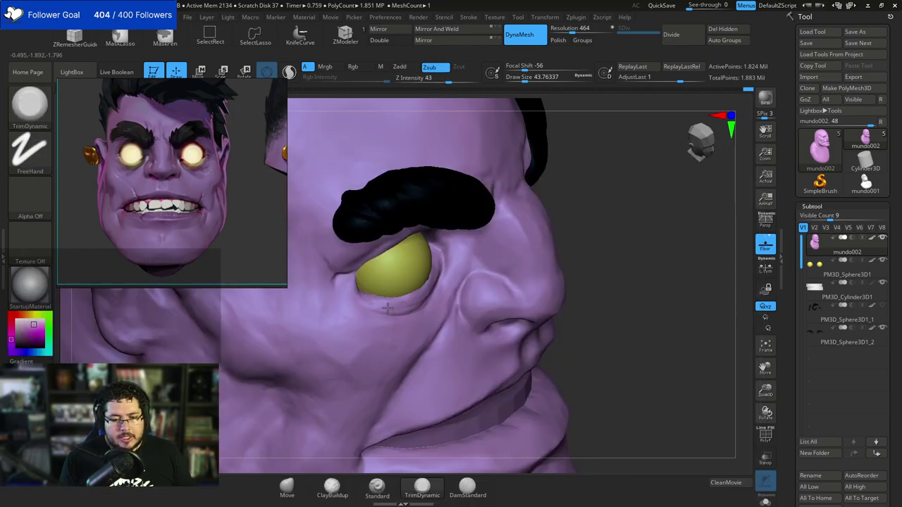
{"action": "key", "text": "s"}
{"action": "left_click_drag", "start_coordinate": [387, 308], "coordinate": [383, 308]}
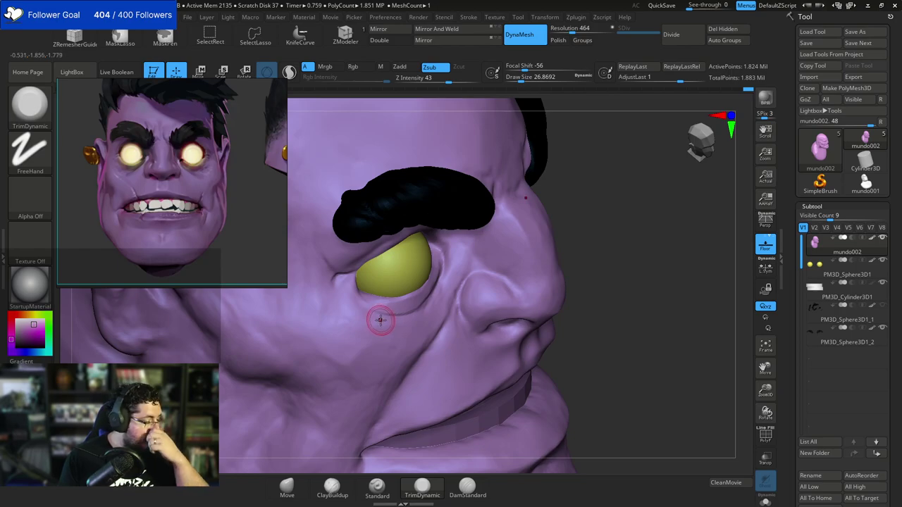
Reshape the lower eyelid and inner eye corner to fit the eyeball with the Move brush, ending at draw size about 54.
{"action": "left_click_drag", "start_coordinate": [583, 241], "coordinate": [413, 282]}
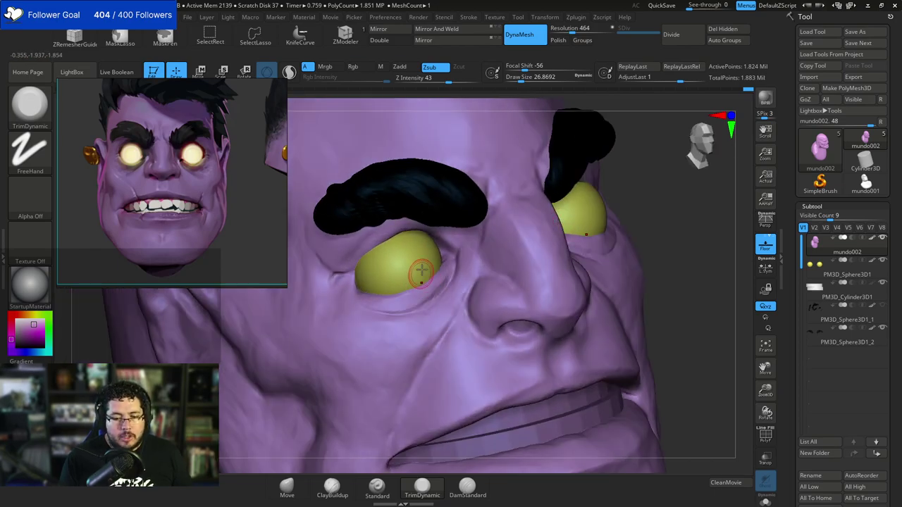
{"action": "key", "text": "b"}
{"action": "key", "text": "m"}
{"action": "key", "text": "v"}
{"action": "left_click_drag", "start_coordinate": [414, 282], "coordinate": [418, 287]}
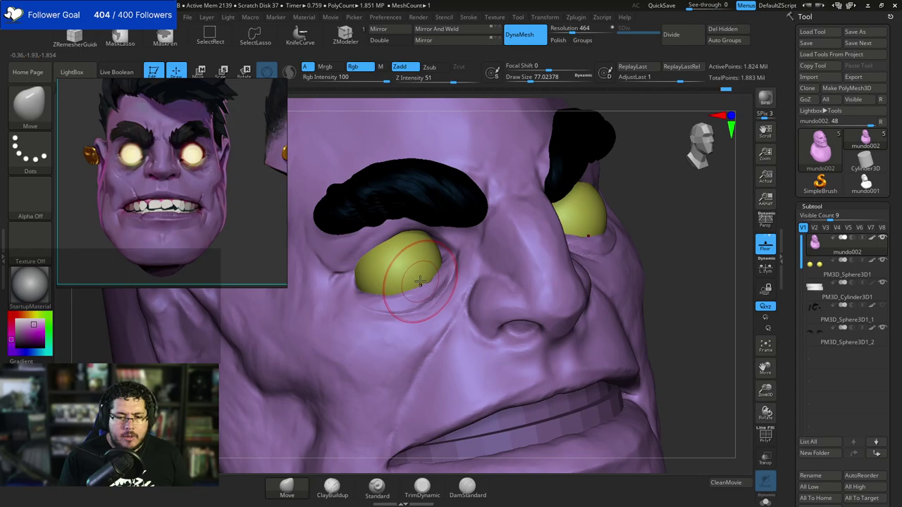
{"action": "key", "text": "bracketleft"}
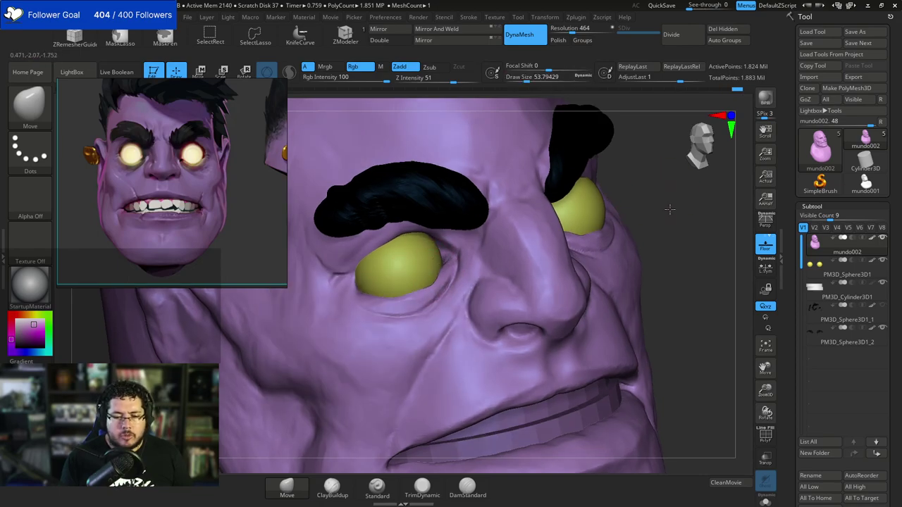
{"action": "left_click_drag", "start_coordinate": [670, 209], "coordinate": [708, 215]}
{"action": "left_click_drag", "start_coordinate": [442, 273], "coordinate": [440, 293], "text": "shift"}
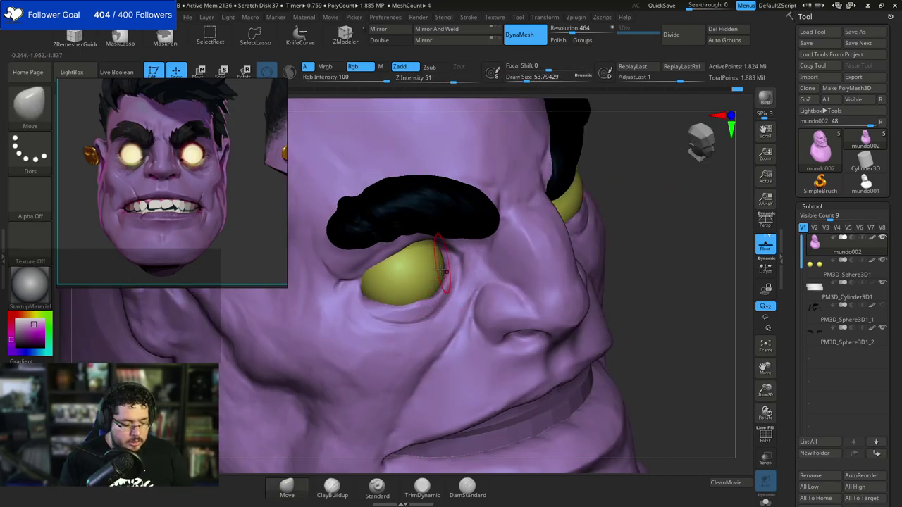
Flatten the lower eyelid near the inner eye corner with TrimDynamic at draw size about 41.
{"action": "key", "text": "b"}
{"action": "key", "text": "t"}
{"action": "key", "text": "d"}
{"action": "key", "text": "space"}
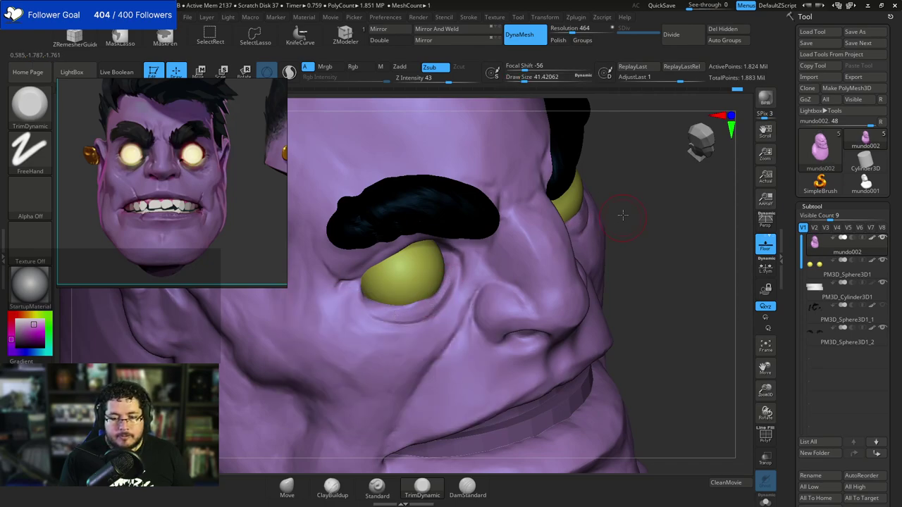
{"action": "right_click_drag", "start_coordinate": [623, 215], "coordinate": [461, 280], "text": "shift"}
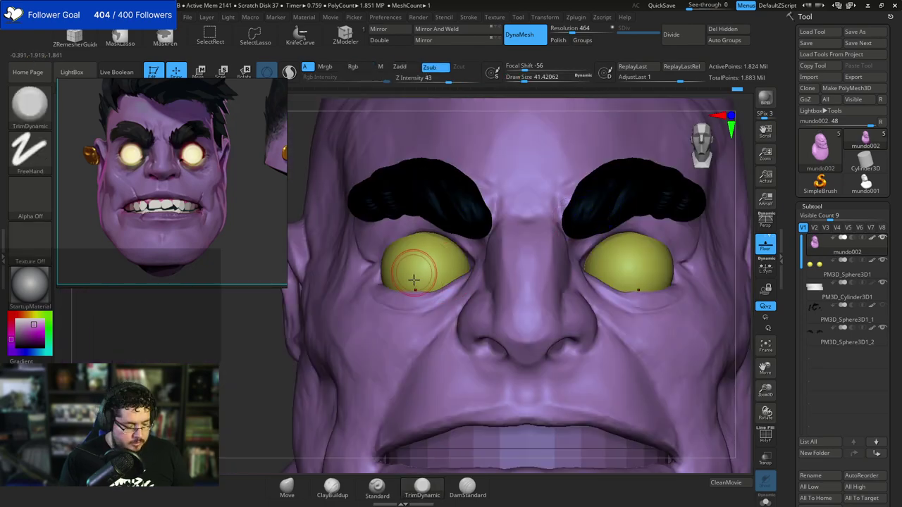
Build up the lower eyelid rim beneath the eyeball with ClayBuildup at a draw size of about 49, reduced to about 46.
{"action": "key", "text": "b"}
{"action": "key", "text": "c"}
{"action": "key", "text": "b"}
{"action": "key", "text": "space"}
{"action": "left_click_drag", "start_coordinate": [417, 286], "coordinate": [414, 286]}
{"action": "left_click_drag", "start_coordinate": [278, 336], "coordinate": [370, 328]}
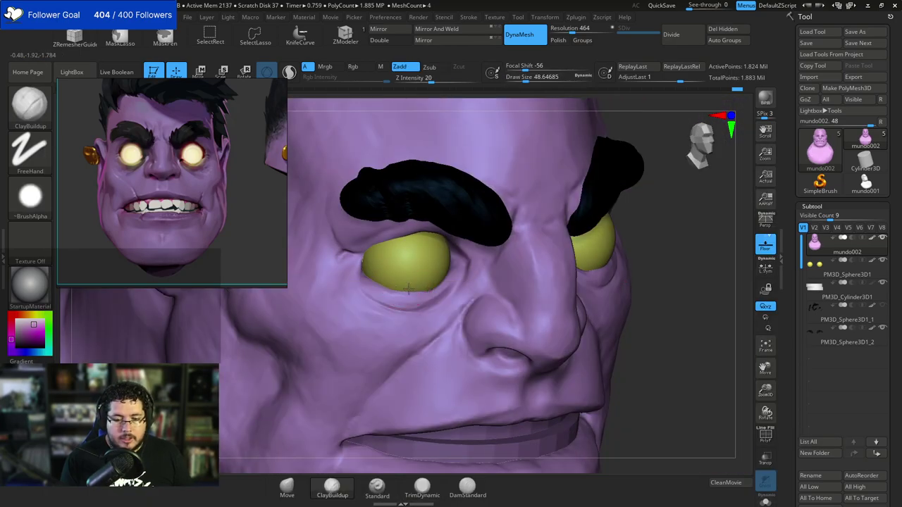
{"action": "key", "text": "space"}
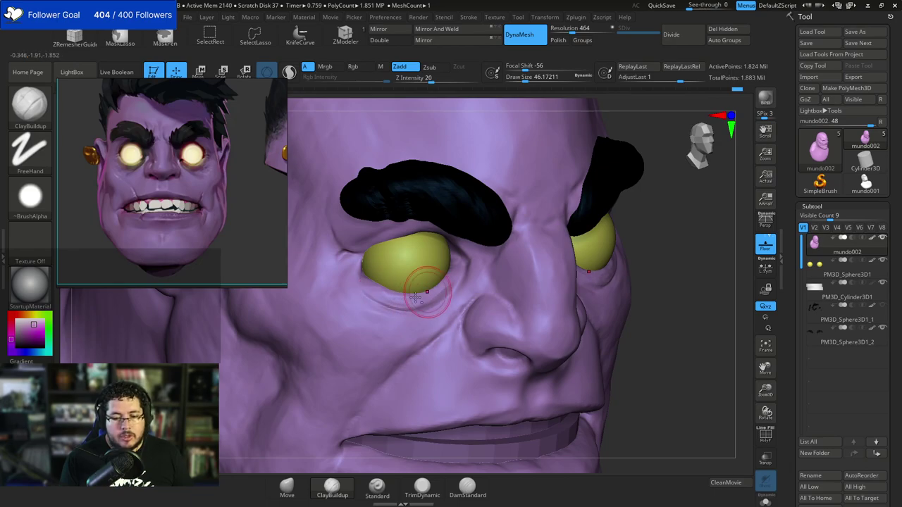
Reshape the nostril wings with the Move brush at a draw size of about 65, reduced to about 54.
{"action": "left_click_drag", "start_coordinate": [655, 221], "coordinate": [636, 251], "text": "shift"}
{"action": "left_click_drag", "start_coordinate": [693, 225], "coordinate": [644, 213], "text": "alt"}
{"action": "mouse_move", "coordinate": [645, 214]}
{"action": "right_mouse_down"}
{"action": "mouse_move", "coordinate": [537, 251]}
{"action": "mouse_move", "coordinate": [585, 244]}
{"action": "mouse_move", "coordinate": [630, 208]}
{"action": "mouse_move", "coordinate": [595, 238]}
{"action": "right_mouse_up"}
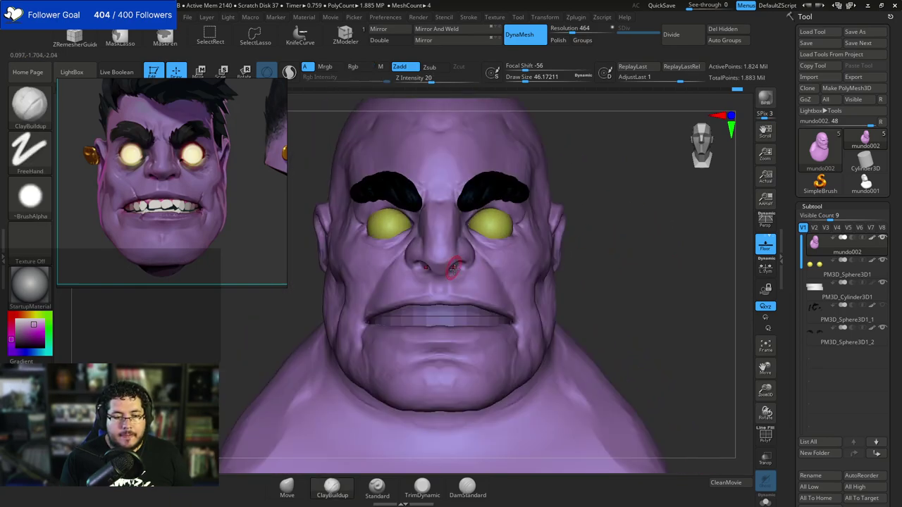
{"action": "key", "text": "space"}
{"action": "left_click_drag", "start_coordinate": [443, 288], "coordinate": [433, 290]}
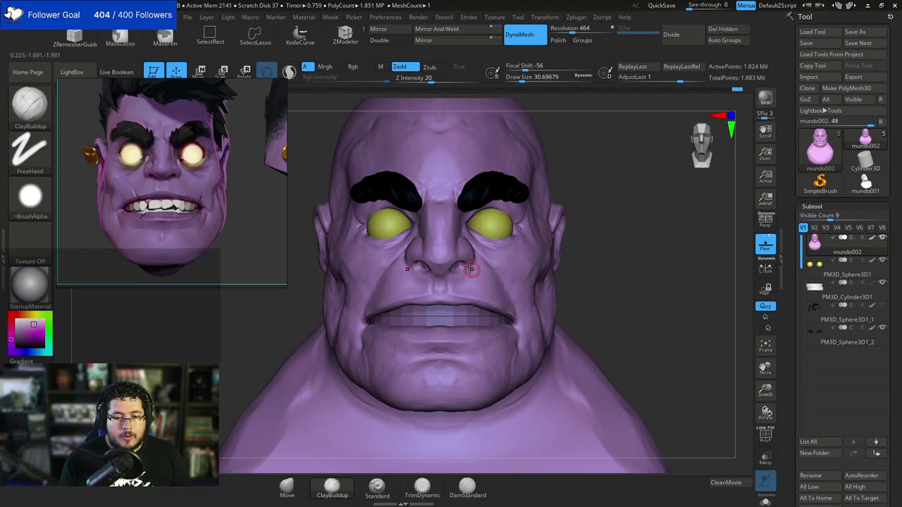
{"action": "key", "text": "b"}
{"action": "key", "text": "m"}
{"action": "key", "text": "v"}
{"action": "key", "text": "space"}
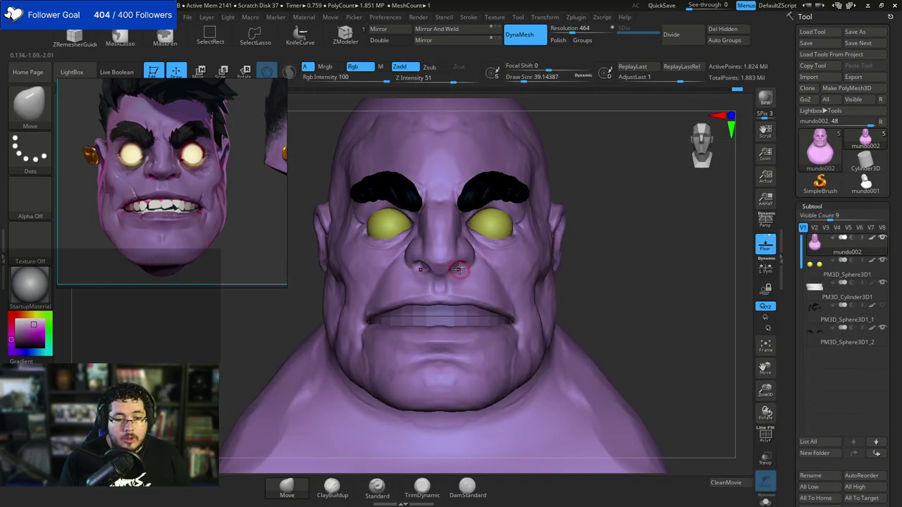
{"action": "key", "text": "space"}
{"action": "left_click_drag", "start_coordinate": [450, 266], "coordinate": [460, 259]}
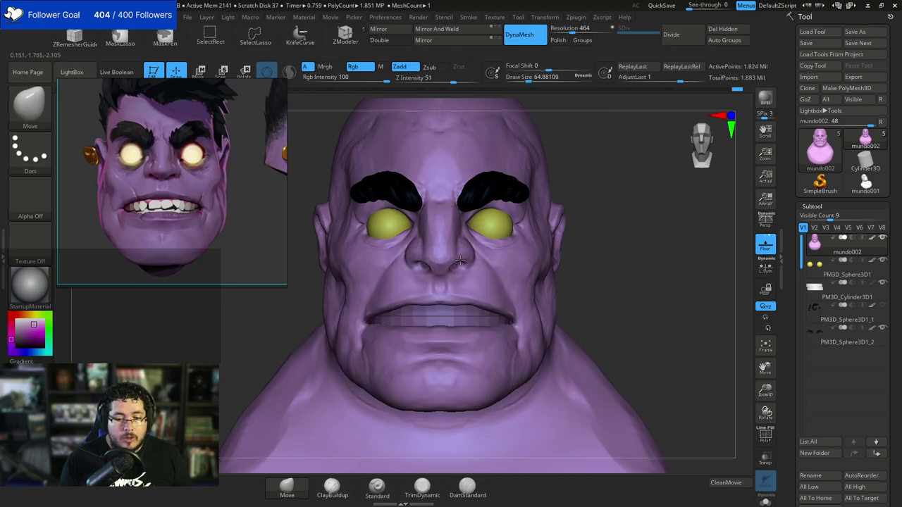
{"action": "mouse_move", "coordinate": [606, 206]}
{"action": "left_mouse_down"}
{"action": "mouse_move", "coordinate": [586, 200]}
{"action": "mouse_move", "coordinate": [585, 213]}
{"action": "left_mouse_up"}
{"action": "right_click_drag", "start_coordinate": [499, 235], "coordinate": [469, 231]}
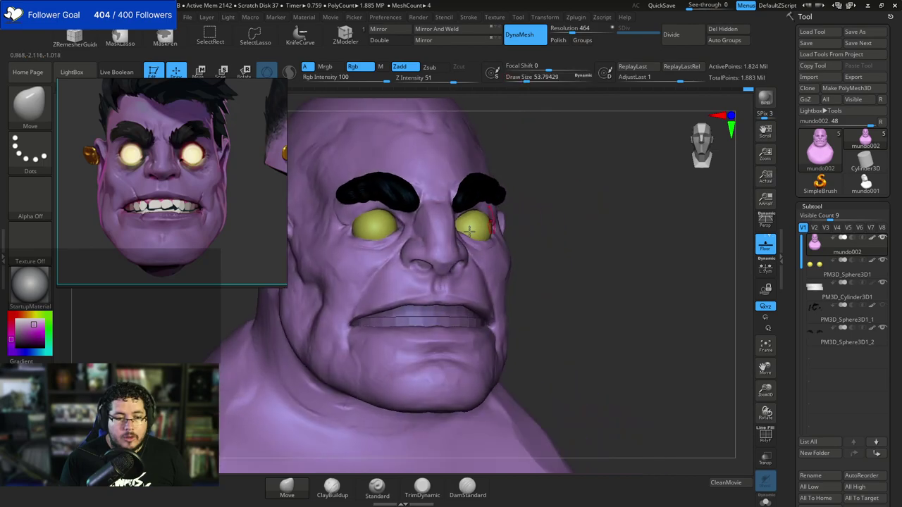
Sharpen the crease beside the nostril with DamStandard at a draw size of about 37.
{"action": "key", "text": "b"}
{"action": "key", "text": "d"}
{"action": "key", "text": "s"}
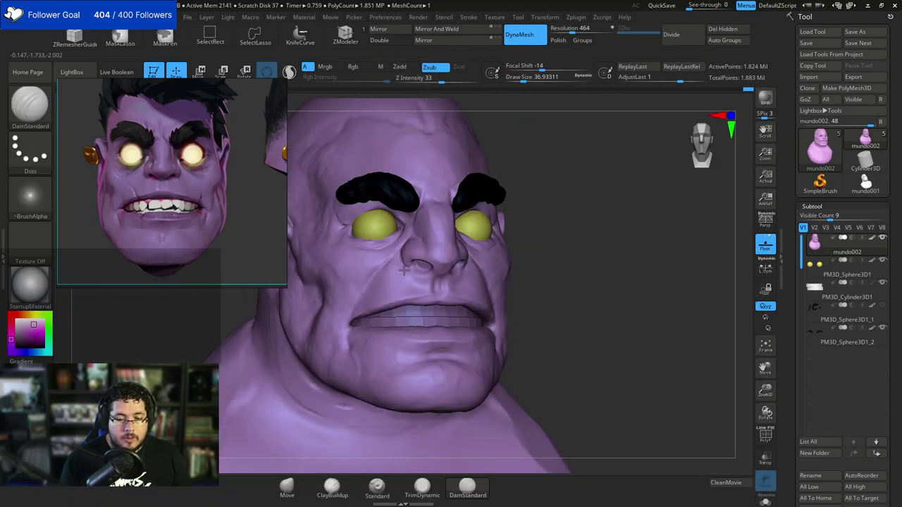
{"action": "left_click_drag", "start_coordinate": [598, 242], "coordinate": [492, 168], "text": "shift"}
{"action": "left_click_drag", "start_coordinate": [552, 209], "coordinate": [387, 246]}
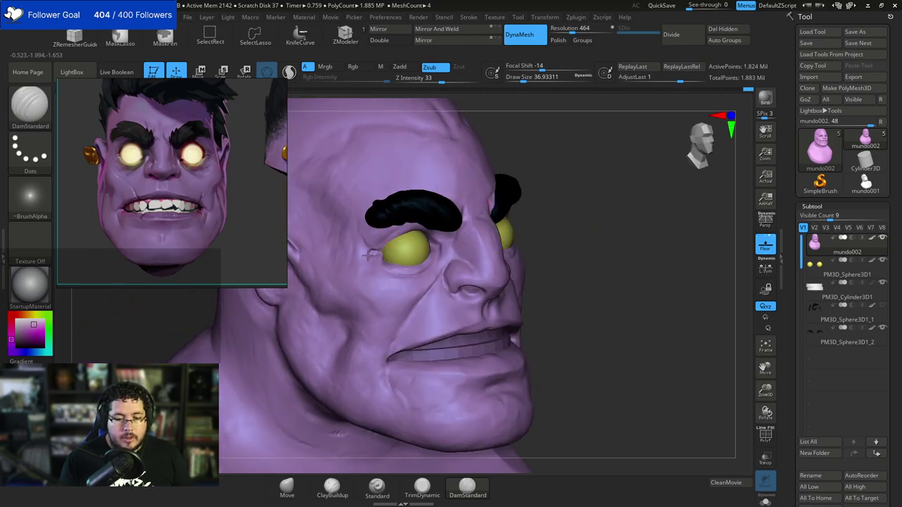
Add volume at the outer eye corner with ClayBuildup at a draw size of about 49.
{"action": "key", "text": "b"}
{"action": "key", "text": "c"}
{"action": "key", "text": "b"}
{"action": "key", "text": "space"}
{"action": "left_click_drag", "start_coordinate": [380, 251], "coordinate": [385, 251]}
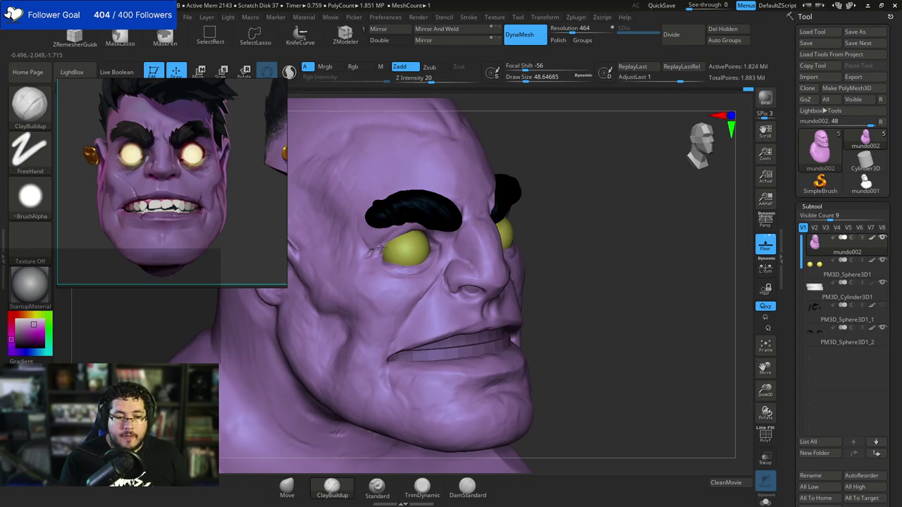
{"action": "left_click_drag", "start_coordinate": [546, 195], "coordinate": [530, 173], "text": "alt"}
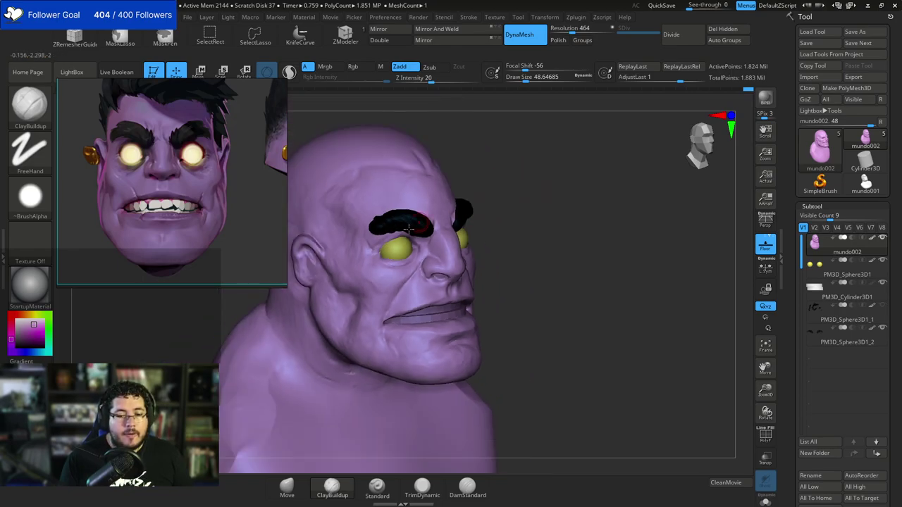
{"action": "left_click_drag", "start_coordinate": [507, 214], "coordinate": [510, 170]}
Show the hair subtool and turn off the polypaint on the hair and eyebrow subtools.
{"action": "scroll", "coordinate": [252, 179], "scroll_direction": "down", "scroll_amount": 3}
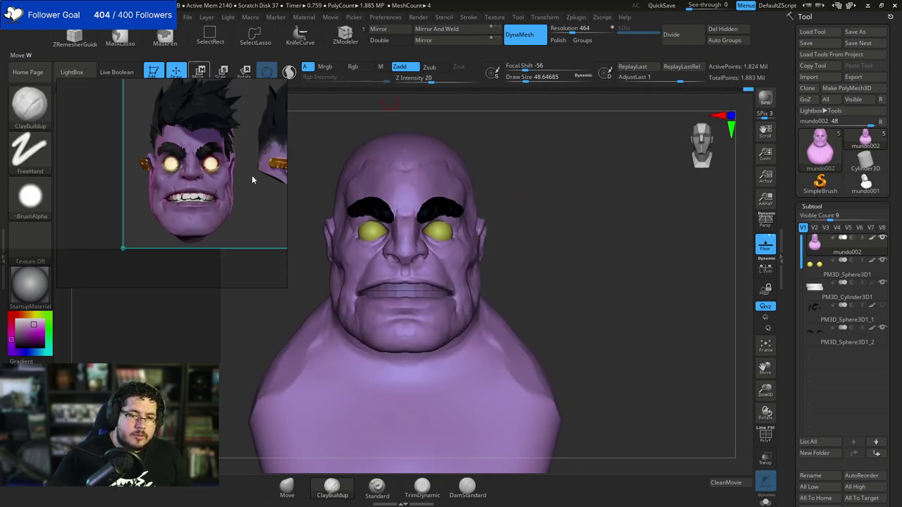
{"action": "middle_click_drag", "start_coordinate": [252, 179], "coordinate": [181, 158]}
{"action": "scroll", "coordinate": [188, 161], "scroll_direction": "up", "scroll_amount": 4}
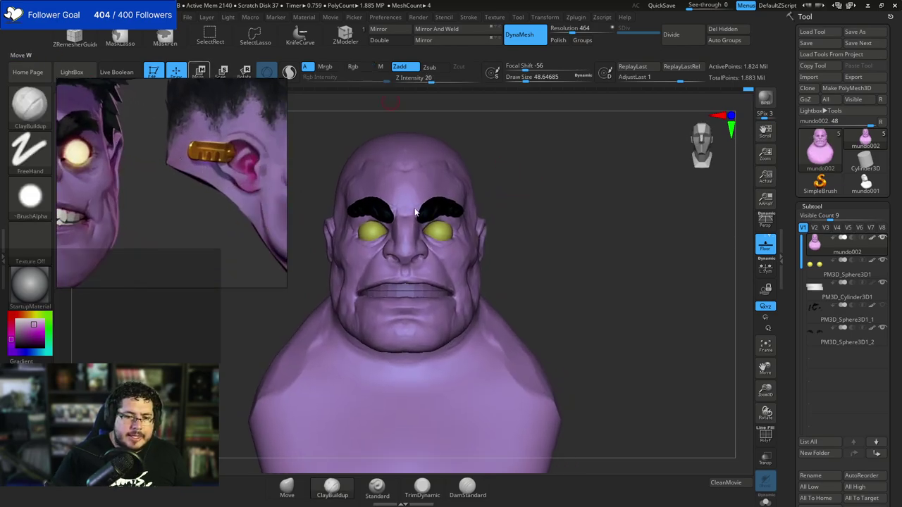
{"action": "left_click_drag", "start_coordinate": [573, 211], "coordinate": [589, 282]}
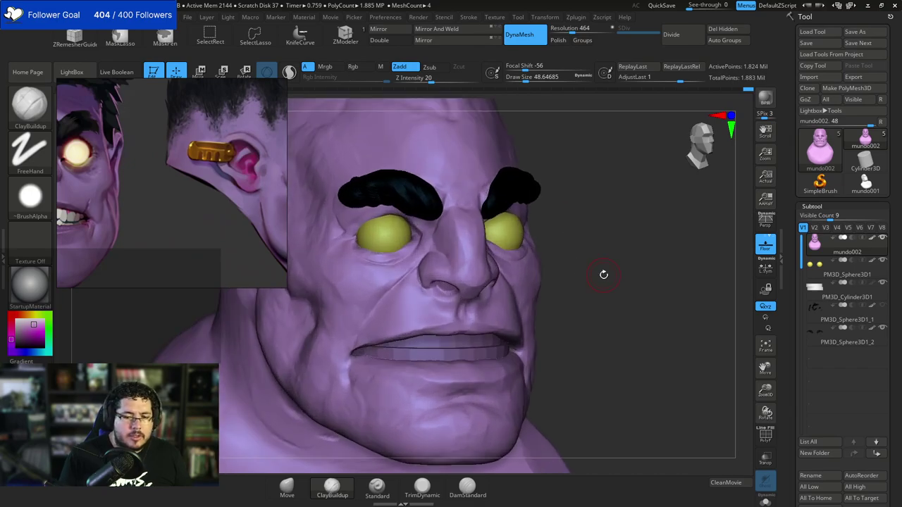
{"action": "left_click_drag", "start_coordinate": [588, 244], "coordinate": [604, 188], "text": "alt"}
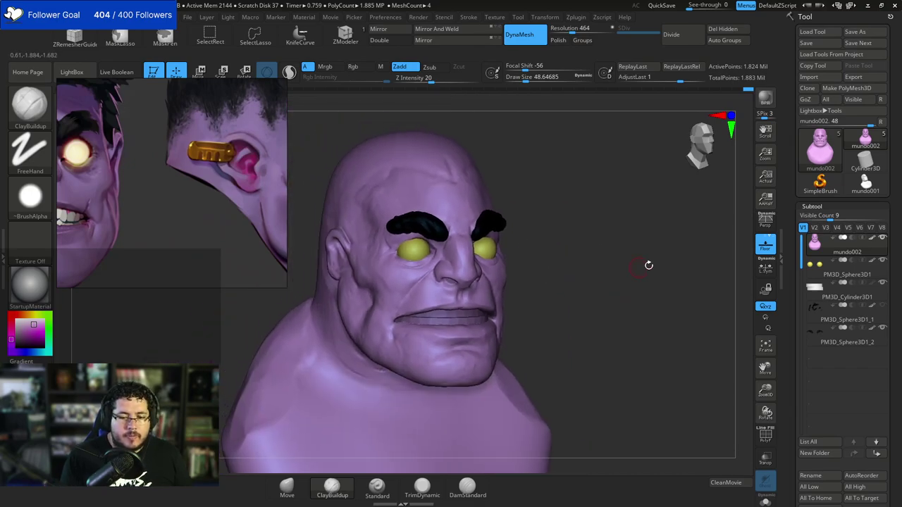
{"action": "left_click", "coordinate": [883, 306]}
{"action": "key", "text": "f"}
{"action": "left_click", "coordinate": [872, 306]}
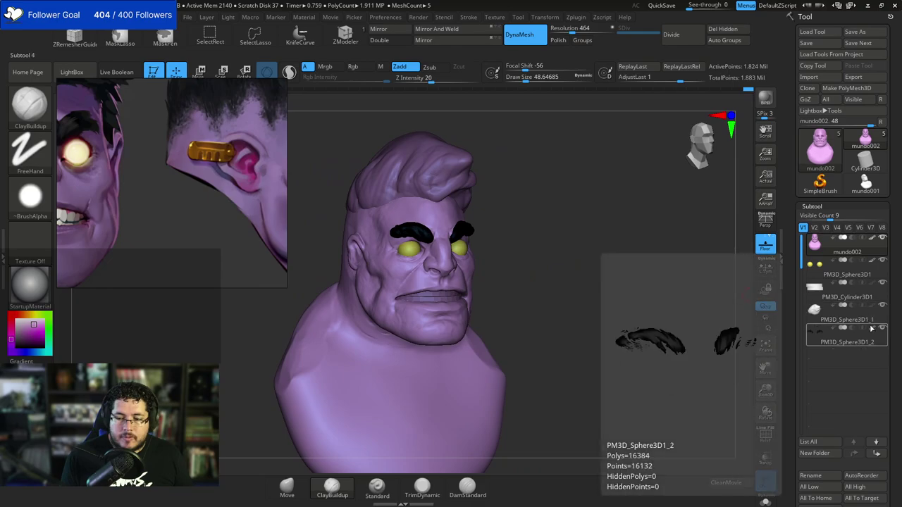
{"action": "left_click", "coordinate": [872, 328]}
Bring up the side-profile reference and move the teeth subtool slightly forward and up by about 0.0067 inside the mouth.
{"action": "mouse_move", "coordinate": [714, 326]}
{"action": "left_mouse_down", "text": "shift"}
{"action": "mouse_move", "coordinate": [681, 330]}
{"action": "mouse_move", "coordinate": [677, 307]}
{"action": "left_mouse_up", "text": "shift"}
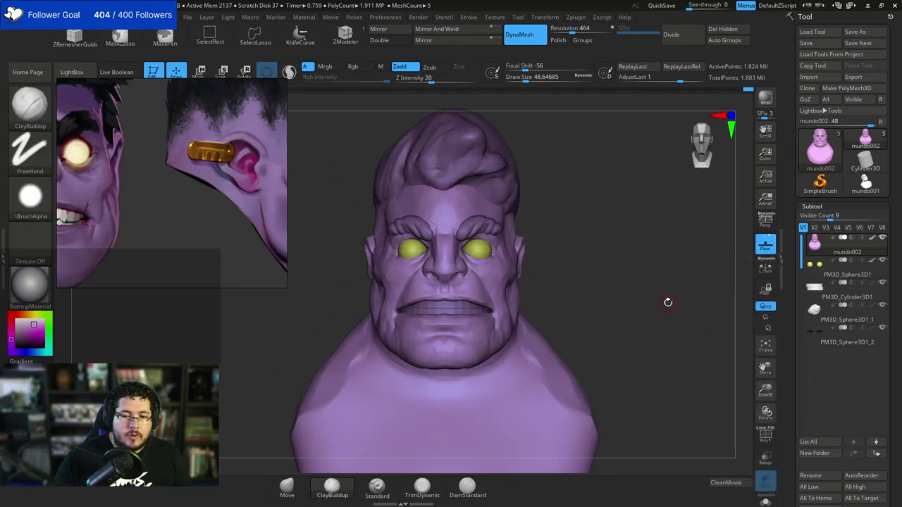
{"action": "scroll", "coordinate": [232, 201], "scroll_direction": "down", "scroll_amount": 3}
{"action": "scroll", "coordinate": [183, 199], "scroll_direction": "up", "scroll_amount": 3}
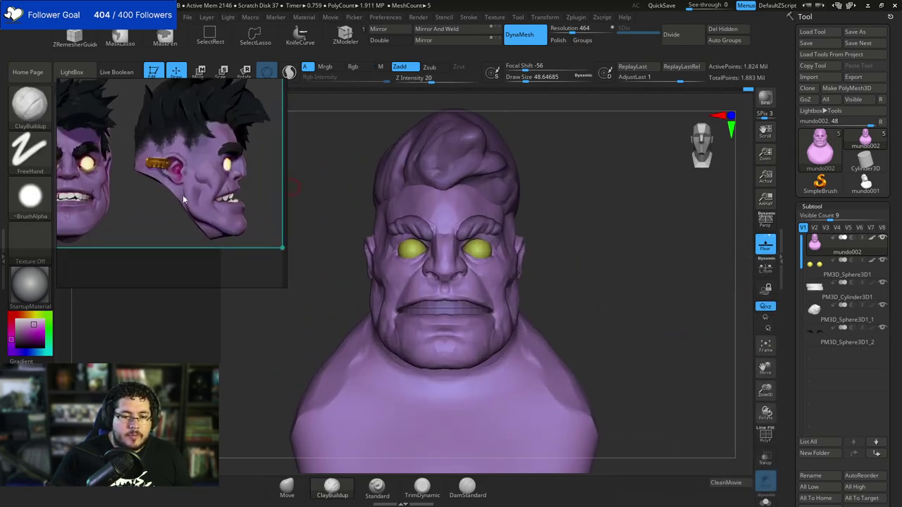
{"action": "scroll", "coordinate": [183, 199], "scroll_direction": "up", "scroll_amount": 3}
{"action": "left_click_drag", "start_coordinate": [278, 463], "coordinate": [430, 430]}
{"action": "left_click_drag", "start_coordinate": [475, 337], "coordinate": [544, 277], "text": "alt"}
{"action": "left_click", "coordinate": [457, 281], "text": "alt"}
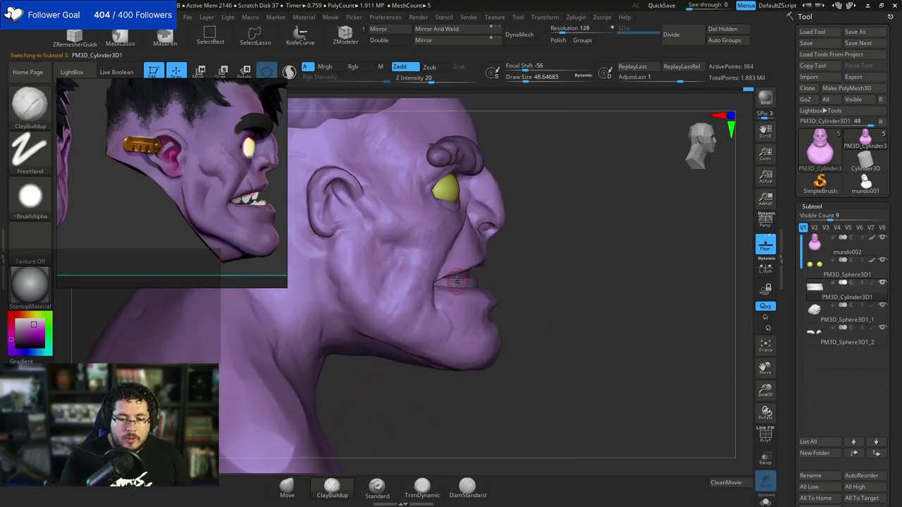
{"action": "key", "text": "w"}
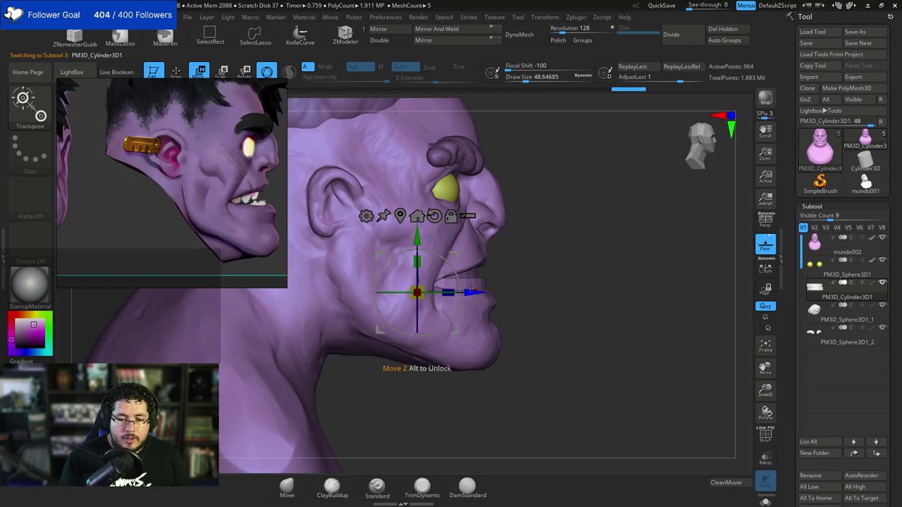
{"action": "left_click_drag", "start_coordinate": [419, 239], "coordinate": [420, 236]}
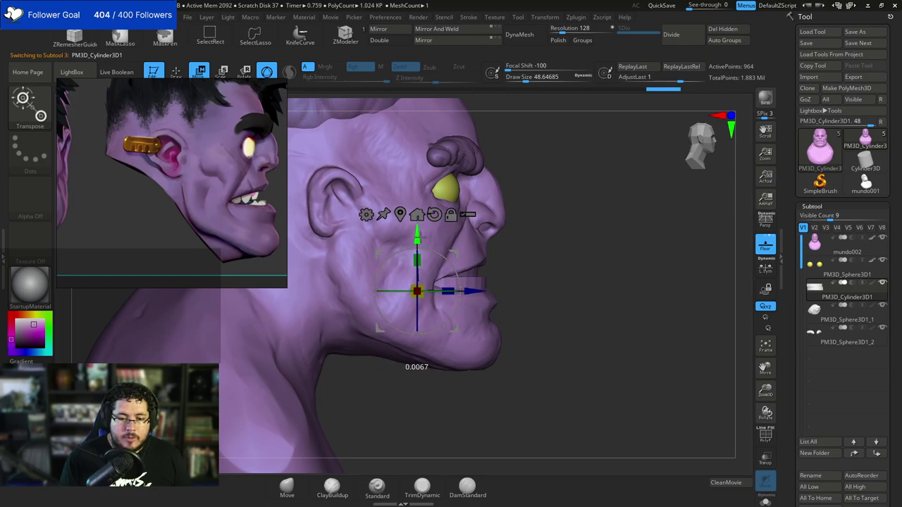
{"action": "key", "text": "q"}
{"action": "left_click_drag", "start_coordinate": [612, 256], "coordinate": [465, 258]}
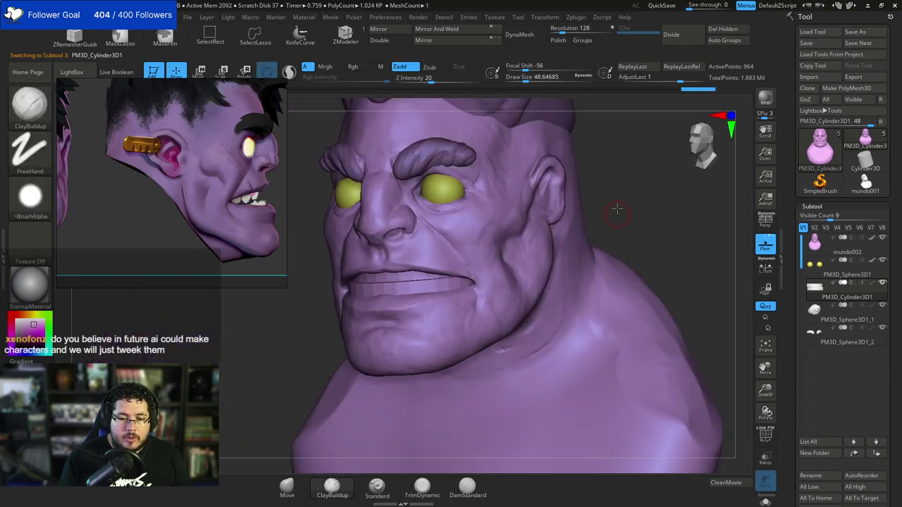
Select the head subtool and flatten the side of the cheek with TrimDynamic at a draw size of about 90.
{"action": "left_click_drag", "start_coordinate": [616, 209], "coordinate": [556, 171], "text": "shift"}
{"action": "left_click_drag", "start_coordinate": [536, 197], "coordinate": [537, 231]}
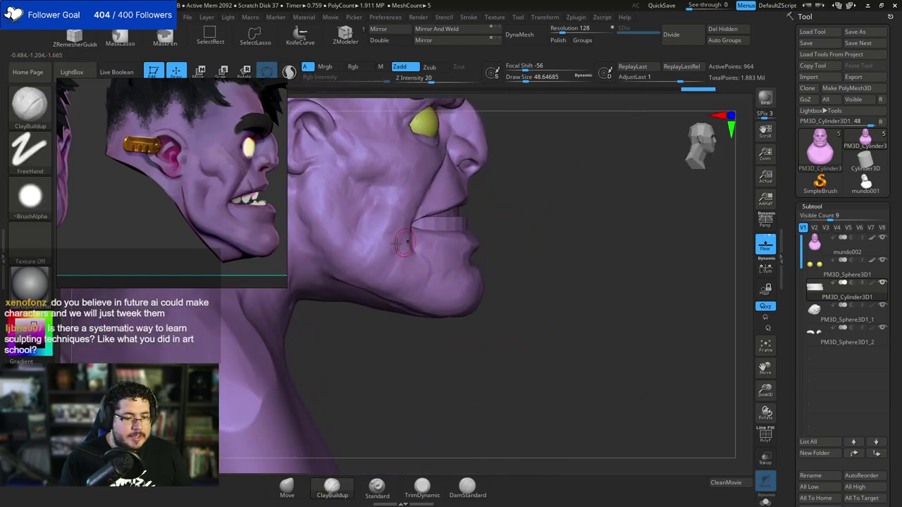
{"action": "key", "text": "b"}
{"action": "key", "text": "t"}
{"action": "key", "text": "d"}
{"action": "key", "text": "space"}
{"action": "left_click_drag", "start_coordinate": [405, 247], "coordinate": [410, 247]}
{"action": "left_click_drag", "start_coordinate": [505, 169], "coordinate": [496, 189], "text": "alt"}
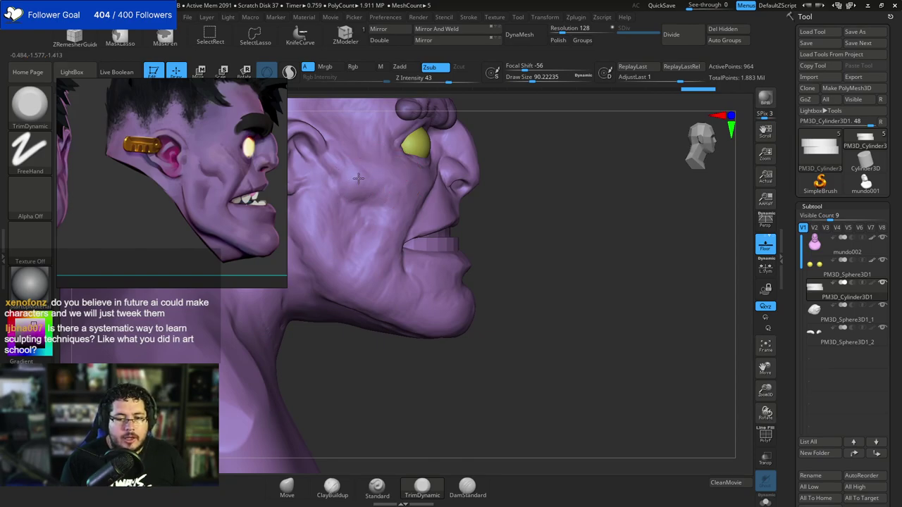
{"action": "left_click", "coordinate": [349, 165], "text": "alt"}
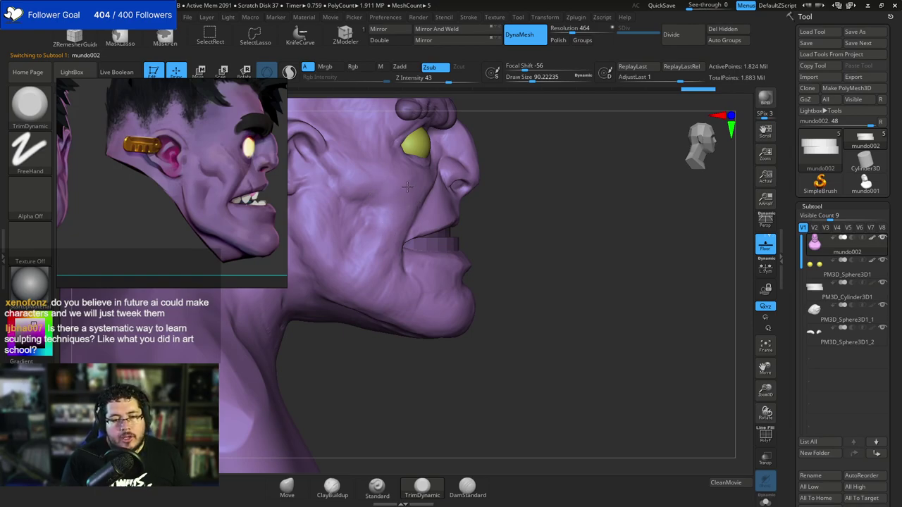
{"action": "left_click_drag", "start_coordinate": [396, 243], "coordinate": [376, 218]}
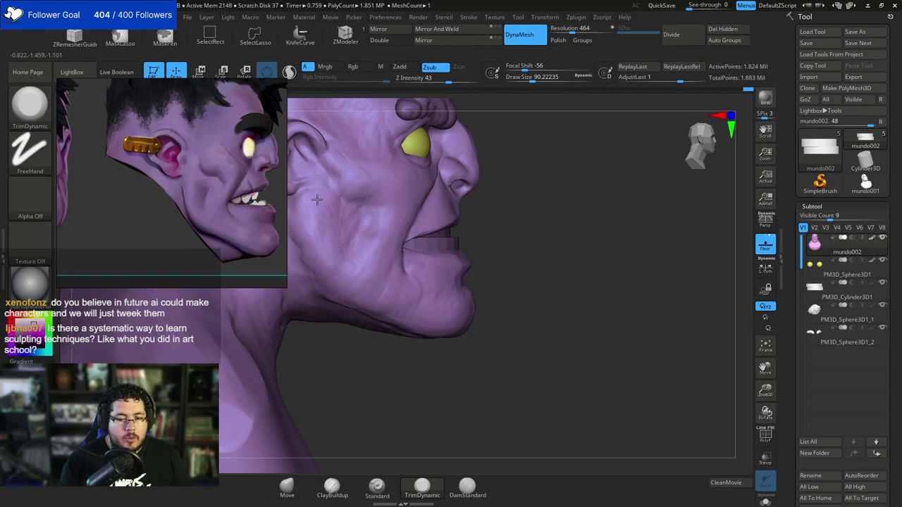
Flatten the jaw and cheek planes below the ear with TrimDynamic at draw sizes of about 128 and 83.
{"action": "right_click_drag", "start_coordinate": [315, 246], "coordinate": [335, 251], "text": "alt"}
{"action": "key", "text": "space"}
{"action": "left_click", "coordinate": [333, 252]}
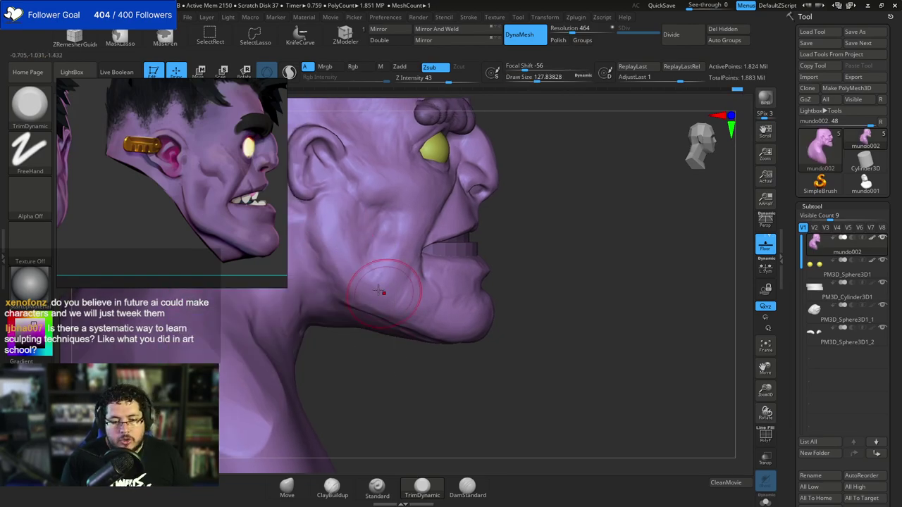
{"action": "key", "text": "space"}
{"action": "left_click", "coordinate": [381, 251]}
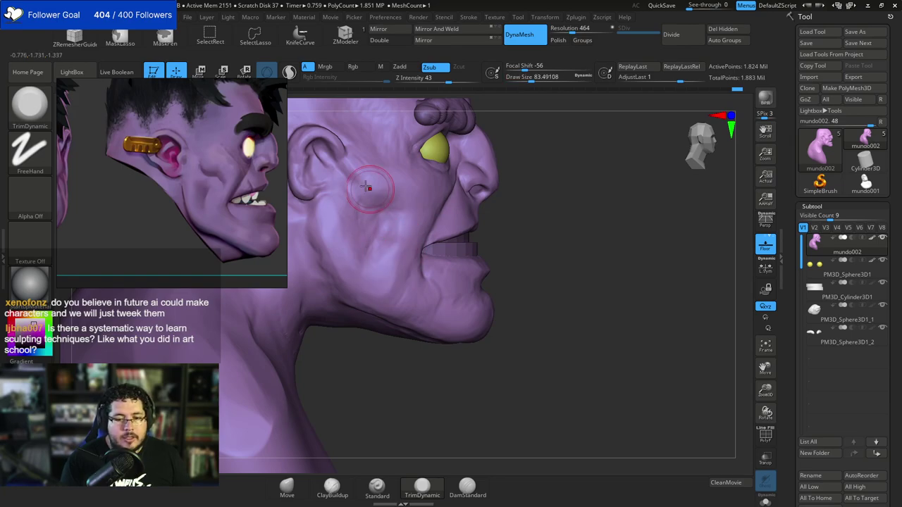
{"action": "left_click_drag", "start_coordinate": [519, 218], "coordinate": [395, 271]}
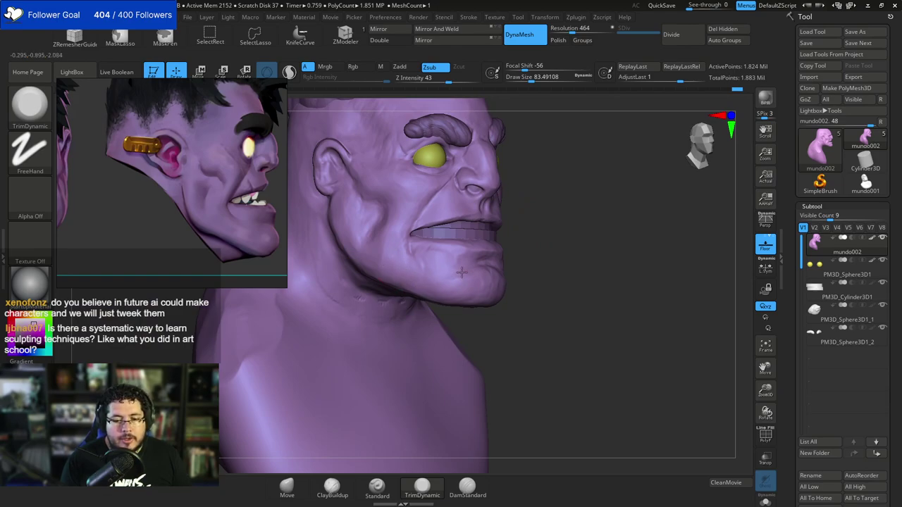
Flatten the chin and the area under the lower lip with TrimDynamic, reducing the draw size to about 71.
{"action": "left_click_drag", "start_coordinate": [462, 273], "coordinate": [463, 282]}
{"action": "left_click_drag", "start_coordinate": [543, 264], "coordinate": [526, 243], "text": "alt"}
{"action": "left_click_drag", "start_coordinate": [460, 260], "coordinate": [456, 245]}
{"action": "mouse_move", "coordinate": [519, 247]}
{"action": "left_mouse_down"}
{"action": "mouse_move", "coordinate": [543, 264]}
{"action": "mouse_move", "coordinate": [527, 271]}
{"action": "left_mouse_up"}
{"action": "left_click_drag", "start_coordinate": [530, 210], "coordinate": [494, 203]}
{"action": "left_click_drag", "start_coordinate": [396, 228], "coordinate": [432, 231]}
{"action": "left_click_drag", "start_coordinate": [458, 233], "coordinate": [444, 232]}
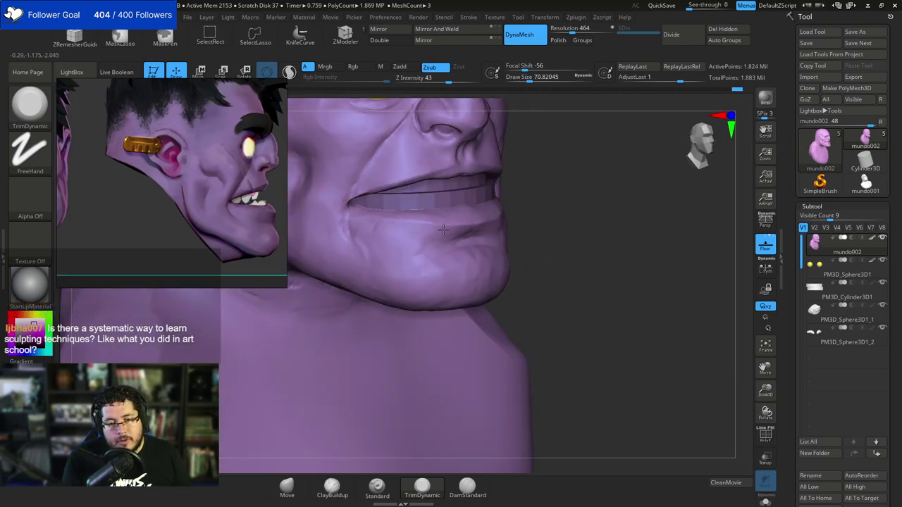
Refine the lower lip out to the mouth corner with TrimDynamic at a draw size of about 71.
{"action": "left_click_drag", "start_coordinate": [585, 234], "coordinate": [463, 230]}
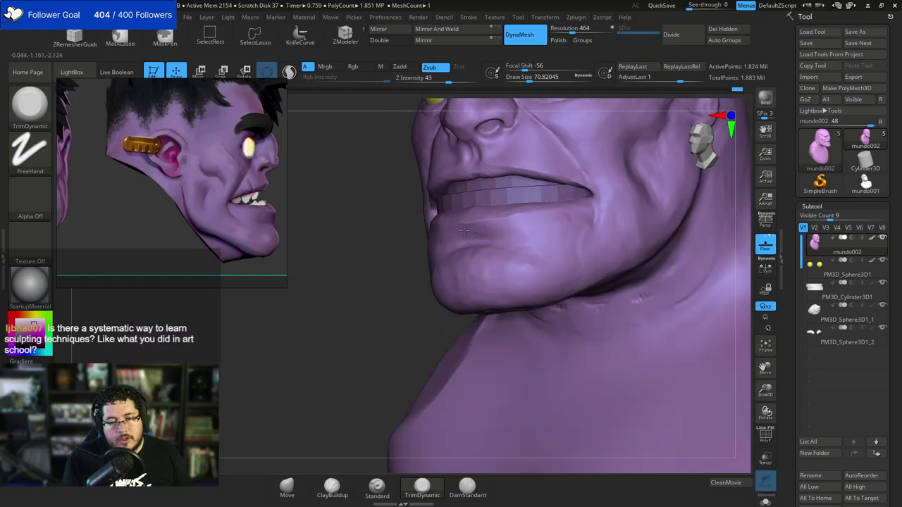
{"action": "right_click_drag", "start_coordinate": [371, 260], "coordinate": [464, 233]}
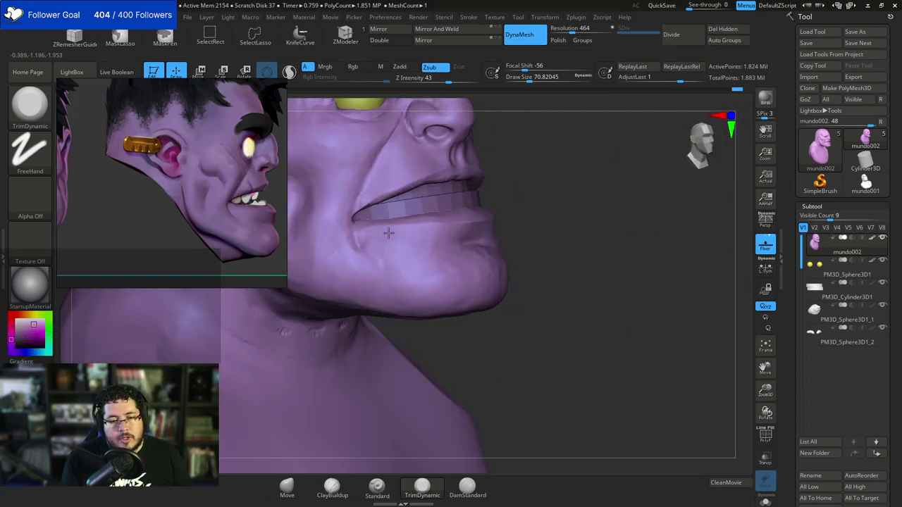
{"action": "left_click_drag", "start_coordinate": [525, 223], "coordinate": [591, 219]}
{"action": "left_click_drag", "start_coordinate": [410, 237], "coordinate": [368, 225]}
{"action": "left_click_drag", "start_coordinate": [564, 200], "coordinate": [486, 205]}
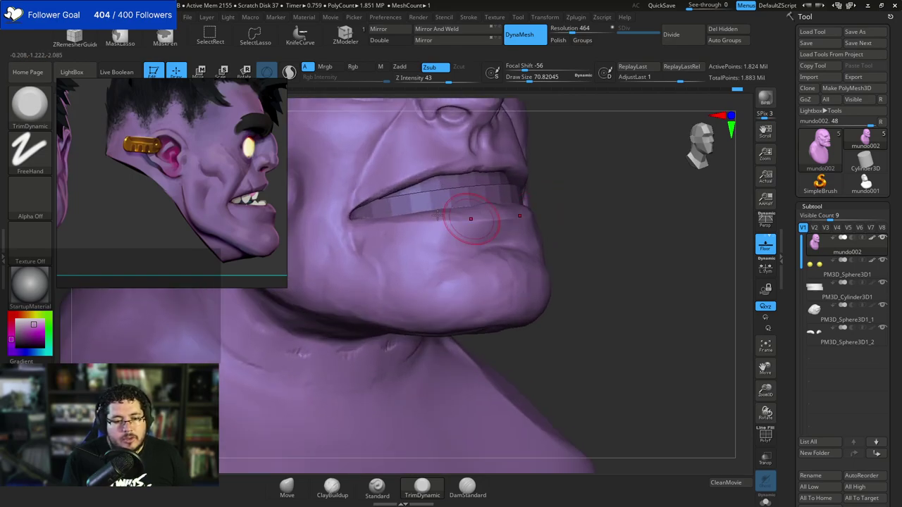
Carve the crease at the mouth corner with DamStandard at a draw size of about 41.
{"action": "key", "text": "b"}
{"action": "key", "text": "d"}
{"action": "key", "text": "s"}
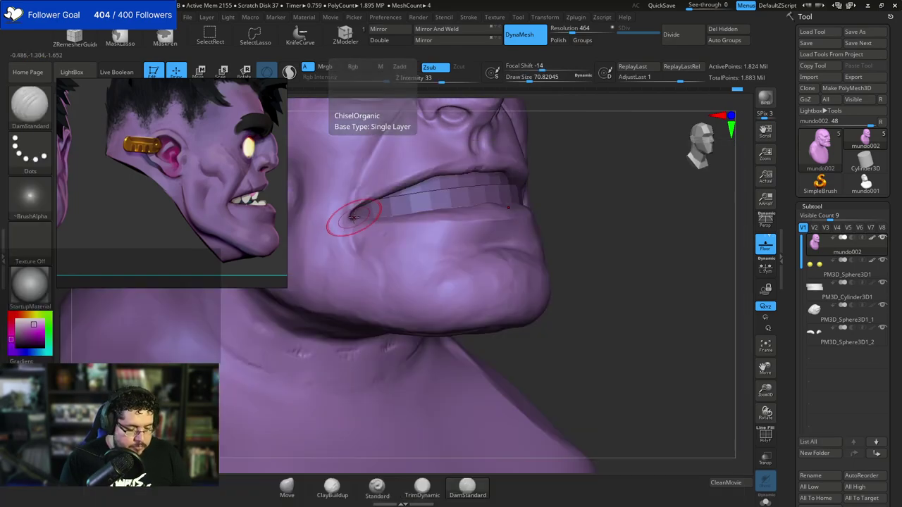
{"action": "key", "text": "space"}
{"action": "left_click", "coordinate": [352, 216]}
{"action": "left_click_drag", "start_coordinate": [352, 228], "coordinate": [350, 217]}
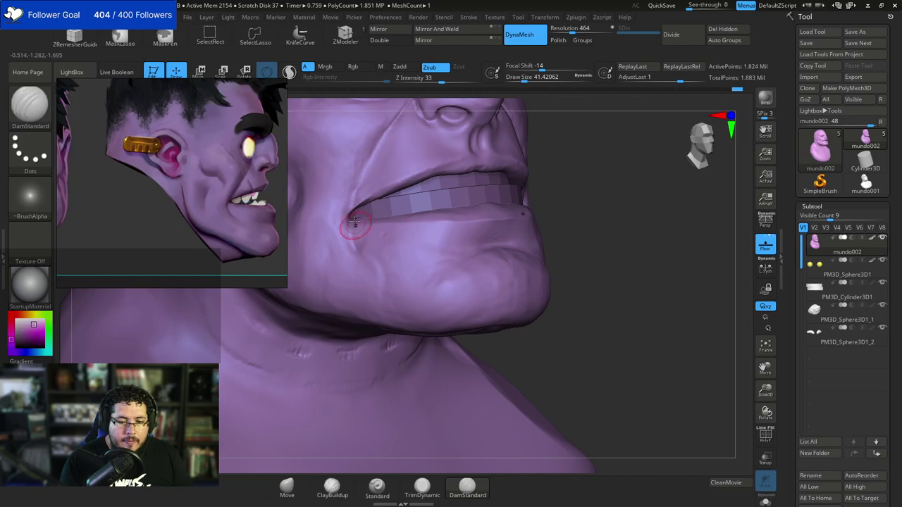
Smooth the cheek surface beside the mouth corner.
{"action": "mouse_move", "coordinate": [573, 165]}
{"action": "left_mouse_down", "text": "alt"}
{"action": "mouse_move", "coordinate": [542, 181]}
{"action": "mouse_move", "coordinate": [568, 157]}
{"action": "mouse_move", "coordinate": [518, 161]}
{"action": "left_mouse_up", "text": "alt"}
{"action": "mouse_move", "coordinate": [456, 268]}
{"action": "left_mouse_down", "text": "shift"}
{"action": "mouse_move", "coordinate": [458, 252]}
{"action": "mouse_move", "coordinate": [461, 274]}
{"action": "left_mouse_up", "text": "shift"}
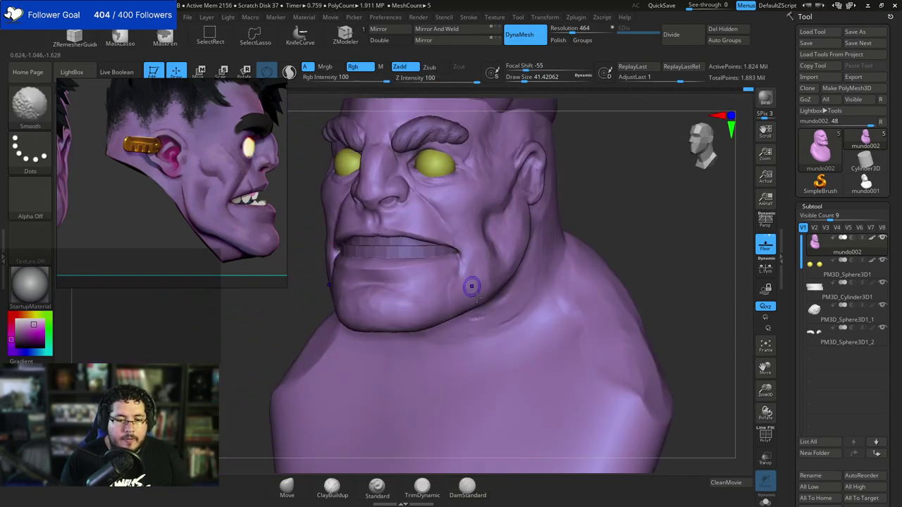
{"action": "mouse_move", "coordinate": [583, 201]}
{"action": "left_mouse_down", "text": "alt"}
{"action": "mouse_move", "coordinate": [612, 145]}
{"action": "mouse_move", "coordinate": [610, 128]}
{"action": "left_mouse_up", "text": "alt"}
{"action": "mouse_move", "coordinate": [544, 175]}
{"action": "left_mouse_down"}
{"action": "mouse_move", "coordinate": [576, 179]}
{"action": "mouse_move", "coordinate": [548, 230]}
{"action": "mouse_move", "coordinate": [557, 237]}
{"action": "mouse_move", "coordinate": [544, 207]}
{"action": "mouse_move", "coordinate": [562, 225]}
{"action": "mouse_move", "coordinate": [548, 260]}
{"action": "left_mouse_up"}
Adjust the inner corner of the eye socket with the Move brush at a draw size of about 80.
{"action": "key", "text": "b"}
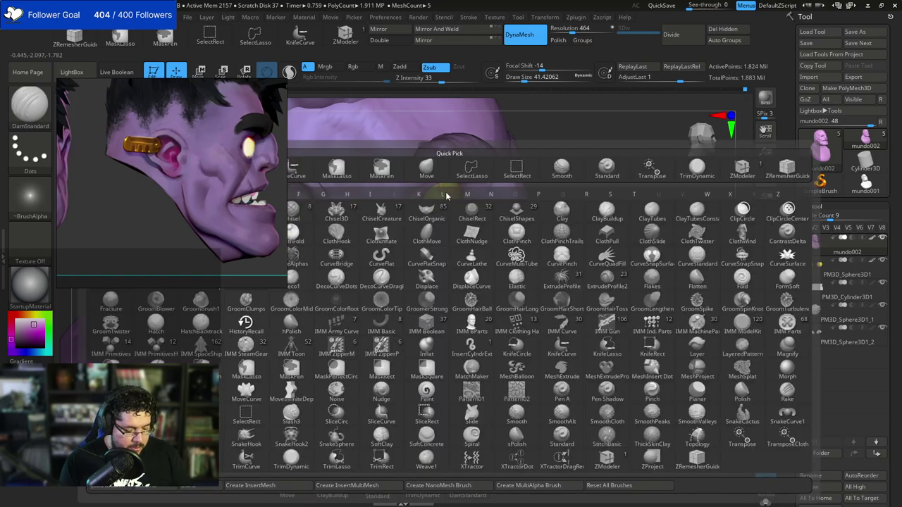
{"action": "key", "text": "m"}
{"action": "key", "text": "v"}
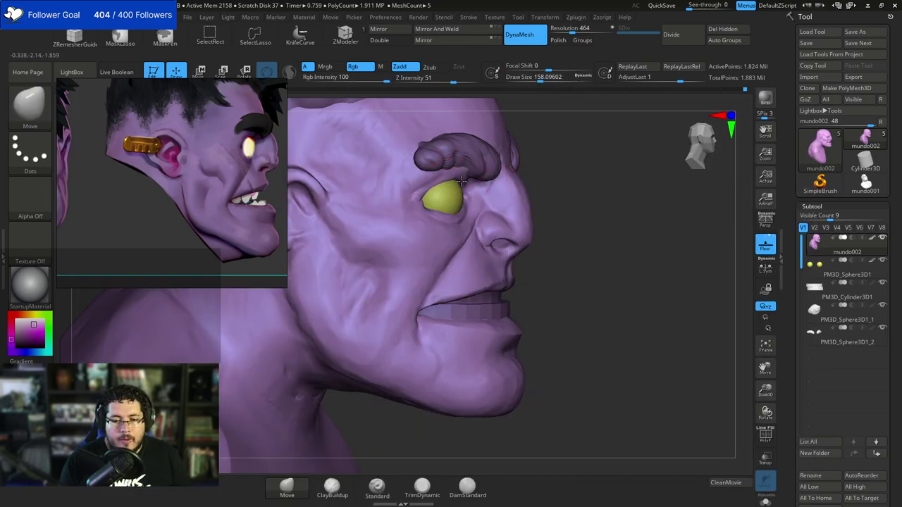
{"action": "left_click_drag", "start_coordinate": [555, 149], "coordinate": [497, 157]}
{"action": "key", "text": "s"}
{"action": "mouse_move", "coordinate": [465, 211]}
{"action": "left_mouse_down"}
{"action": "mouse_move", "coordinate": [459, 202]}
{"action": "mouse_move", "coordinate": [460, 221]}
{"action": "mouse_move", "coordinate": [464, 213]}
{"action": "mouse_move", "coordinate": [473, 218]}
{"action": "left_mouse_up"}
{"action": "key", "text": "space"}
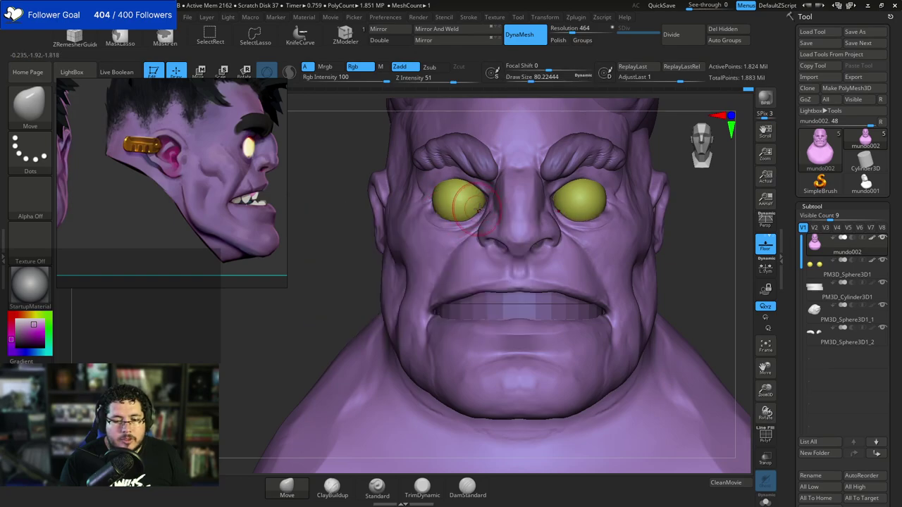
{"action": "left_click_drag", "start_coordinate": [484, 186], "coordinate": [479, 184]}
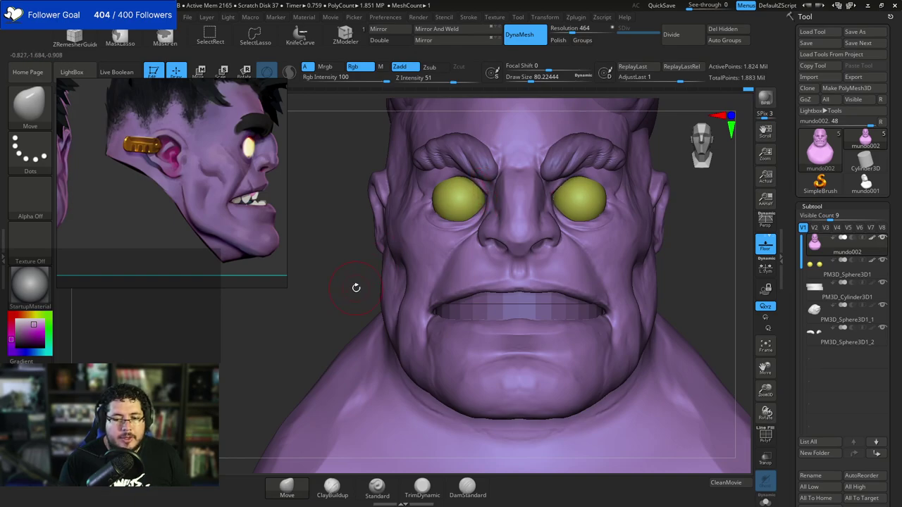
Zoom the reference in on the front-view eyes and adjust the eye area with Move at a draw size of about 108.
{"action": "left_click_drag", "start_coordinate": [356, 287], "coordinate": [361, 217], "text": "alt"}
{"action": "middle_click_drag", "start_coordinate": [104, 202], "coordinate": [200, 202]}
{"action": "scroll", "coordinate": [201, 202], "scroll_direction": "down", "scroll_amount": 4}
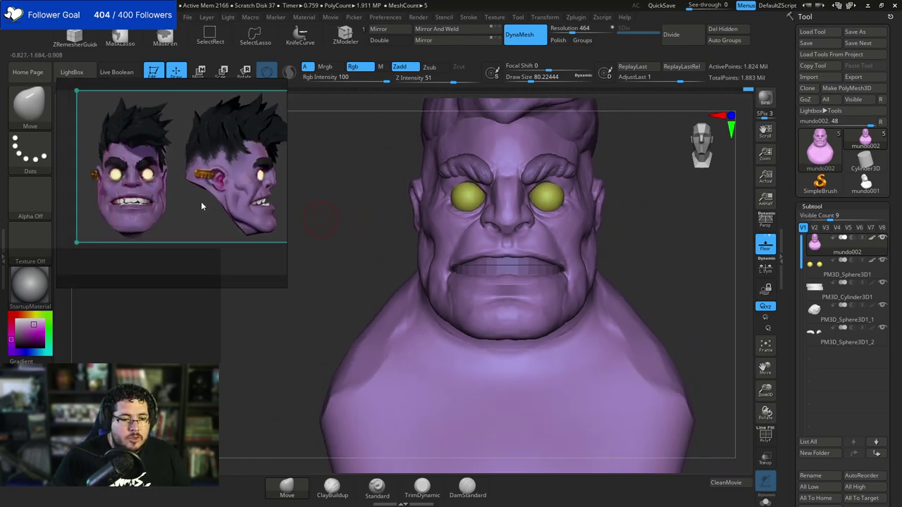
{"action": "scroll", "coordinate": [129, 174], "scroll_direction": "up", "scroll_amount": 8}
{"action": "middle_click_drag", "start_coordinate": [132, 182], "coordinate": [131, 179]}
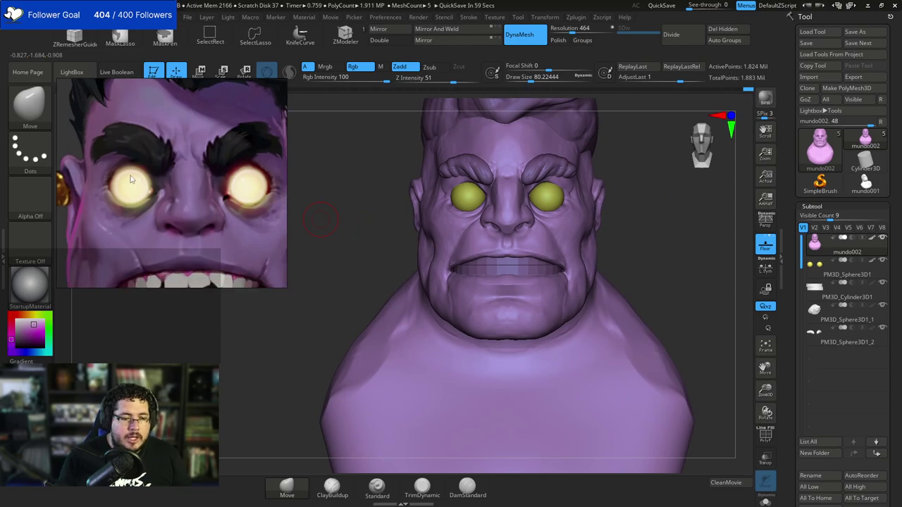
{"action": "left_click_drag", "start_coordinate": [355, 291], "coordinate": [387, 271]}
{"action": "left_click_drag", "start_coordinate": [591, 200], "coordinate": [626, 180]}
{"action": "key", "text": "space"}
{"action": "left_click_drag", "start_coordinate": [457, 198], "coordinate": [458, 192]}
{"action": "left_click_drag", "start_coordinate": [537, 165], "coordinate": [570, 171]}
Select the eyeballs and set the Move brush to a draw size of about 90.
{"action": "key", "text": "w"}
{"action": "left_click", "coordinate": [478, 193], "text": "alt"}
{"action": "mouse_move", "coordinate": [535, 196]}
{"action": "left_mouse_down"}
{"action": "mouse_move", "coordinate": [572, 161]}
{"action": "mouse_move", "coordinate": [563, 181]}
{"action": "left_mouse_up"}
{"action": "key", "text": "q"}
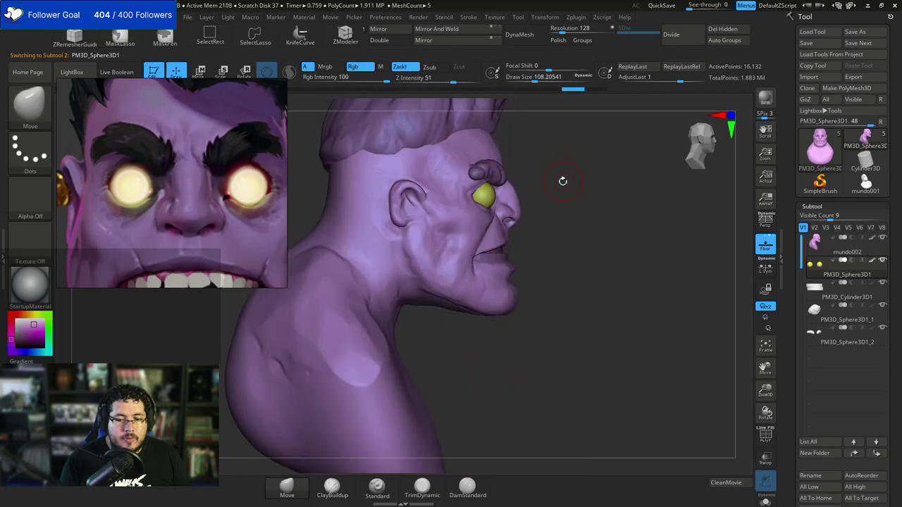
{"action": "key", "text": "space"}
{"action": "left_click_drag", "start_coordinate": [427, 207], "coordinate": [422, 208]}
{"action": "left_click_drag", "start_coordinate": [592, 153], "coordinate": [629, 142], "text": "alt"}
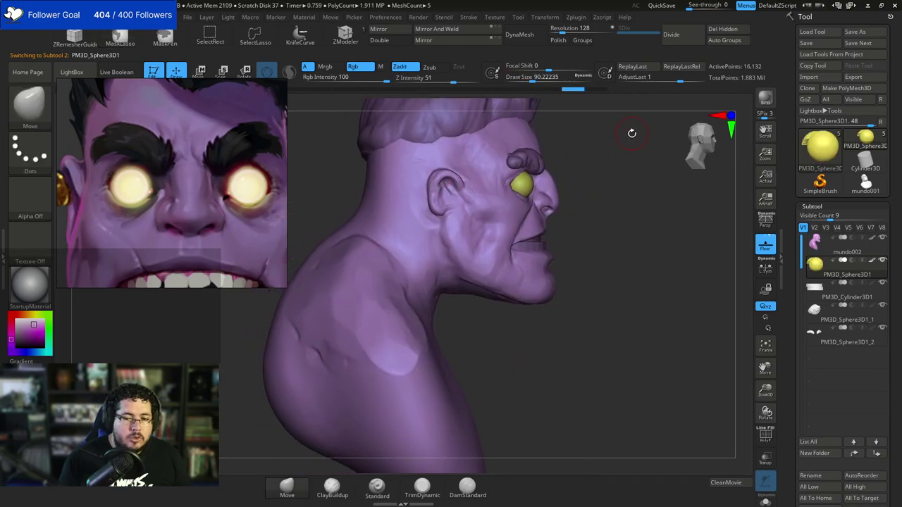
{"action": "mouse_move", "coordinate": [30, 282]}
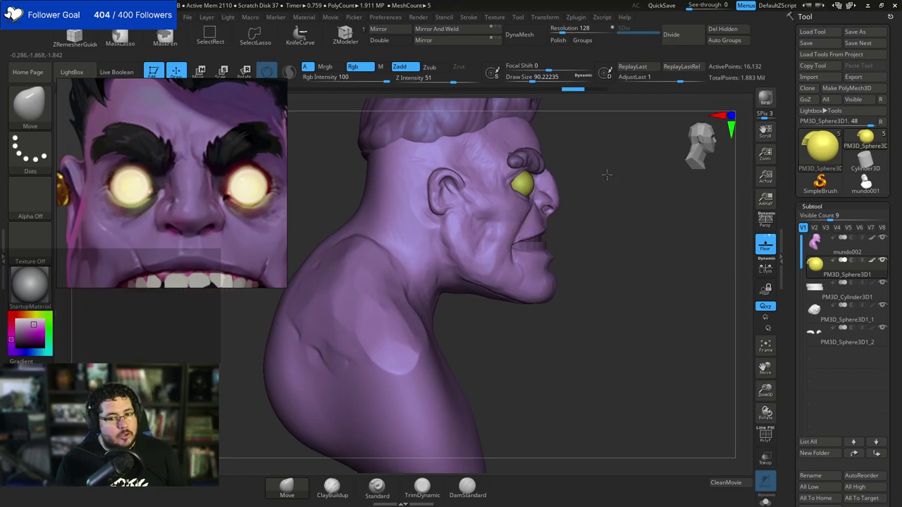
{"action": "left_click_drag", "start_coordinate": [606, 174], "coordinate": [599, 215], "text": "alt"}
{"action": "key", "text": "b"}
{"action": "key", "text": "c"}
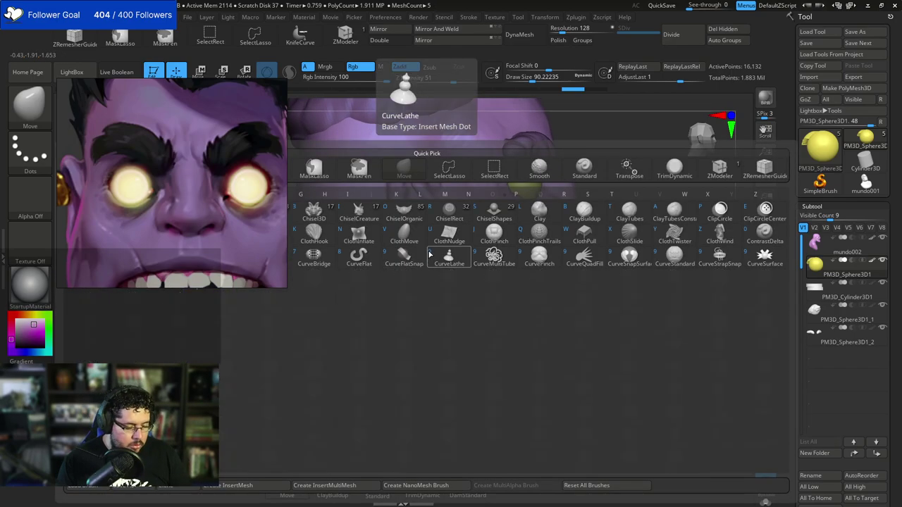
{"action": "key", "text": "b"}
{"action": "key", "text": "space"}
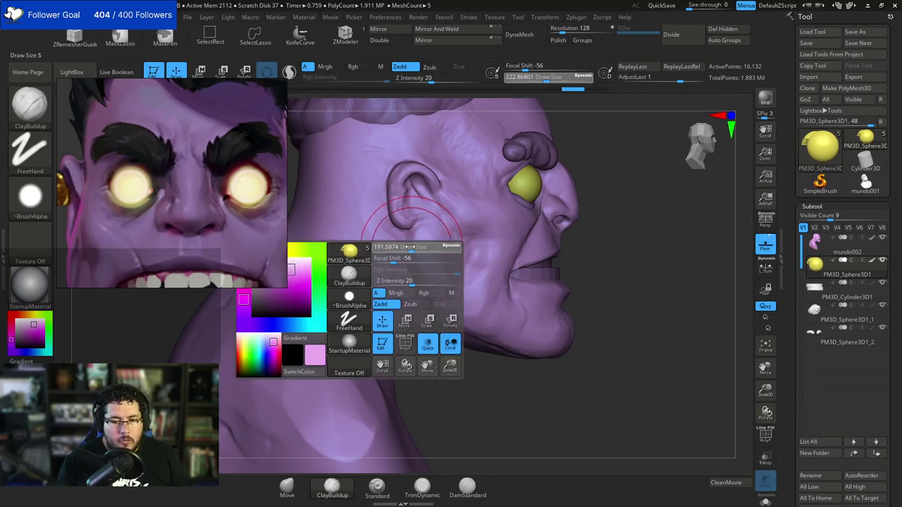
{"action": "left_click_drag", "start_coordinate": [416, 268], "coordinate": [410, 268]}
Make the head mesh active and set the Move brush to a draw size of about 128.
{"action": "key", "text": "b"}
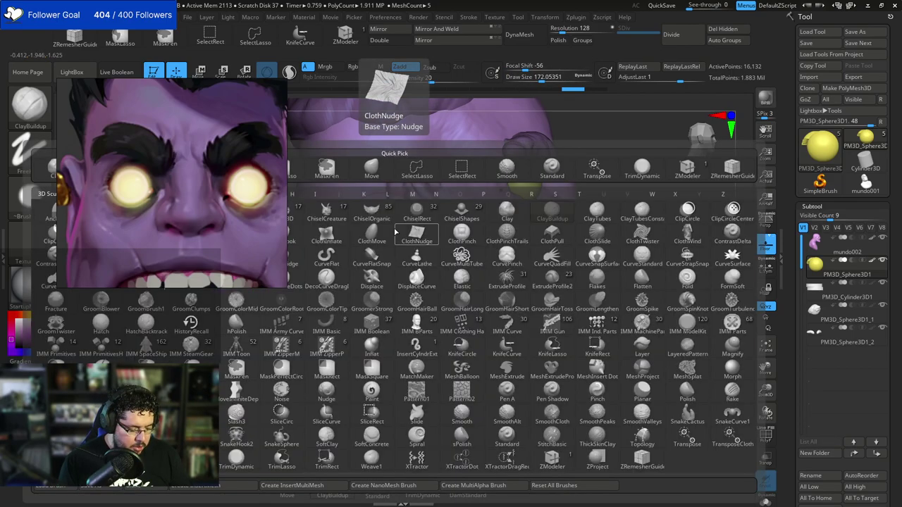
{"action": "key", "text": "m"}
{"action": "key", "text": "v"}
{"action": "key", "text": "space"}
{"action": "left_click", "coordinate": [394, 224], "text": "alt"}
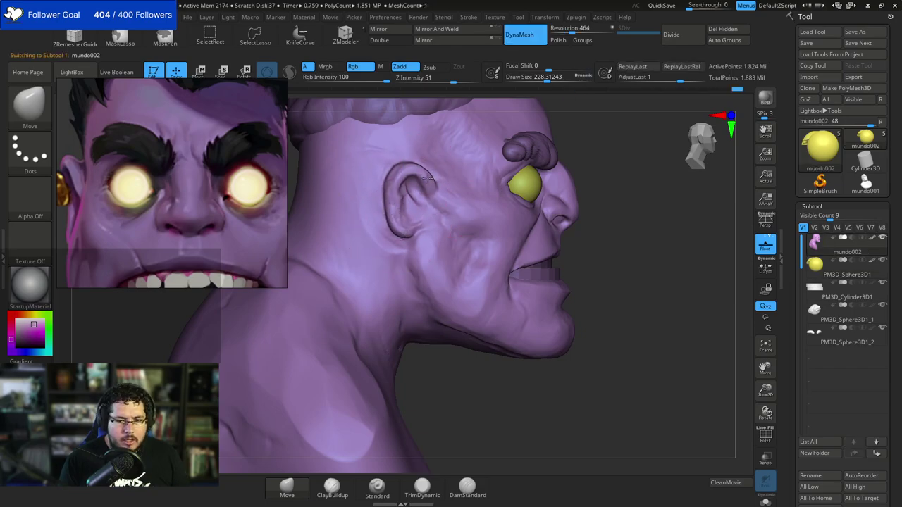
{"action": "left_click_drag", "start_coordinate": [620, 139], "coordinate": [606, 132], "text": "shift"}
{"action": "left_click_drag", "start_coordinate": [676, 182], "coordinate": [592, 182], "text": "alt"}
{"action": "key", "text": "space"}
{"action": "left_click_drag", "start_coordinate": [482, 212], "coordinate": [470, 212]}
Select the eyeballs, undo their last three edits and shift them slightly back into the sockets along the Z axis.
{"action": "left_click", "coordinate": [427, 203], "text": "alt"}
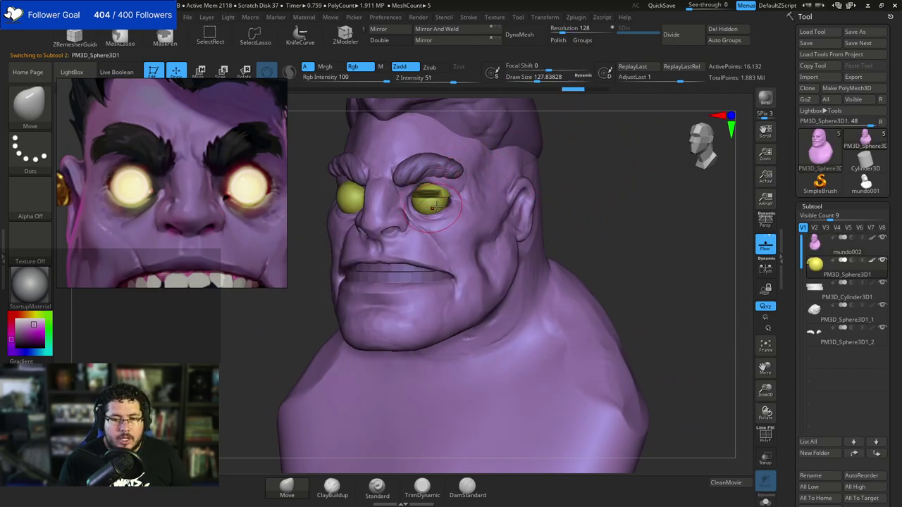
{"action": "key", "text": "ctrl+z"}
{"action": "key", "text": "ctrl+z"}
{"action": "key", "text": "ctrl+z"}
{"action": "left_click_drag", "start_coordinate": [562, 167], "coordinate": [677, 169]}
{"action": "left_click_drag", "start_coordinate": [544, 190], "coordinate": [543, 208], "text": "alt"}
{"action": "key", "text": "w"}
{"action": "left_click_drag", "start_coordinate": [471, 197], "coordinate": [466, 198]}
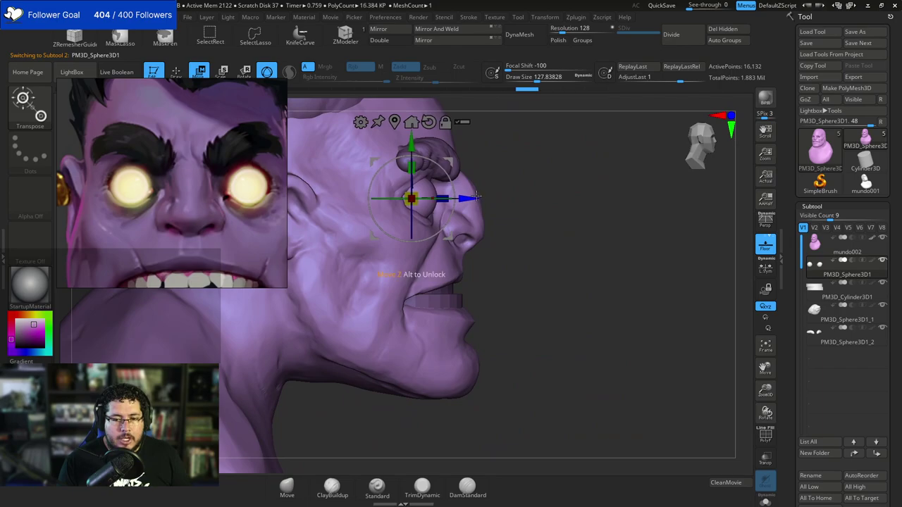
{"action": "key", "text": "q"}
Select the head mesh, set Move to a draw size of about 62 and zoom the reference in on the ear.
{"action": "mouse_move", "coordinate": [525, 185]}
{"action": "left_mouse_down", "text": "alt"}
{"action": "mouse_move", "coordinate": [493, 177]}
{"action": "mouse_move", "coordinate": [525, 167]}
{"action": "mouse_move", "coordinate": [512, 188]}
{"action": "mouse_move", "coordinate": [484, 177]}
{"action": "left_mouse_up", "text": "alt"}
{"action": "key", "text": "space"}
{"action": "left_click", "coordinate": [483, 189], "text": "alt"}
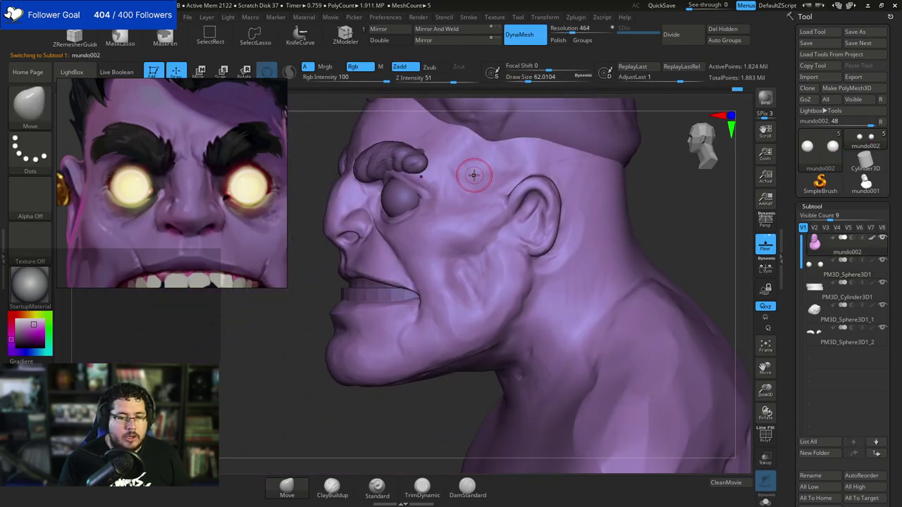
{"action": "scroll", "coordinate": [165, 151], "scroll_direction": "down", "scroll_amount": 5}
{"action": "middle_click_drag", "start_coordinate": [146, 179], "coordinate": [85, 189]}
{"action": "scroll", "coordinate": [213, 202], "scroll_direction": "up", "scroll_amount": 7}
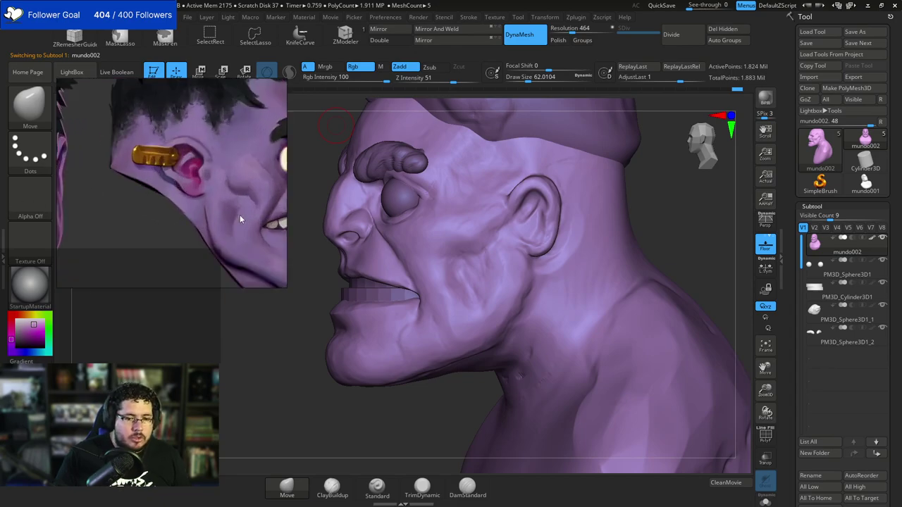
{"action": "left_click_drag", "start_coordinate": [710, 327], "coordinate": [747, 327]}
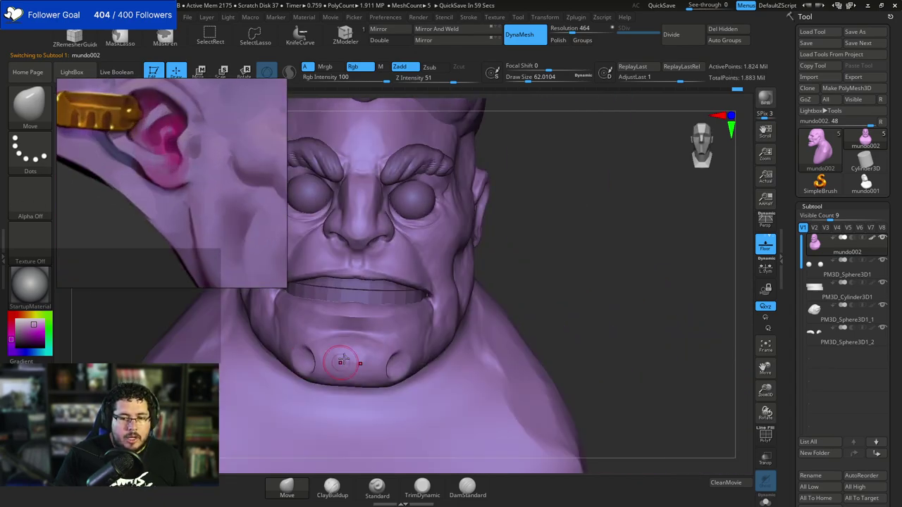
{"action": "left_click_drag", "start_coordinate": [519, 272], "coordinate": [568, 267], "text": "shift"}
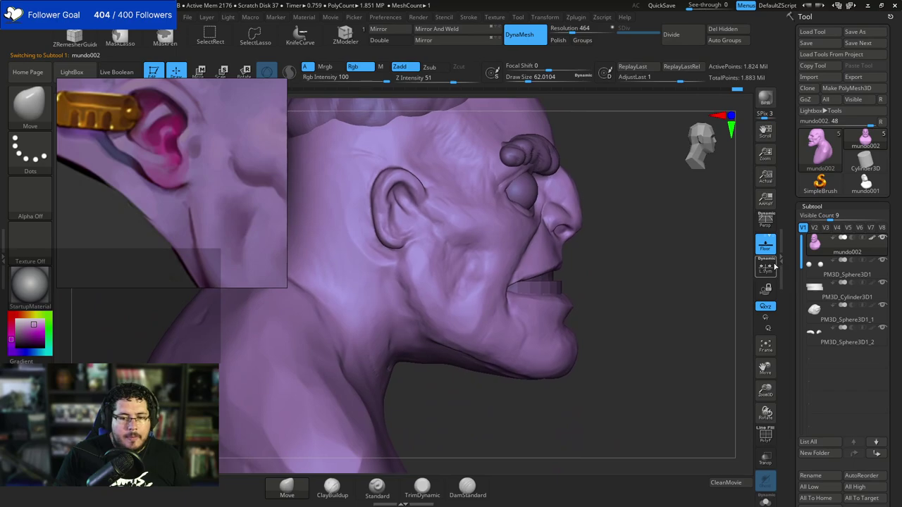
Reshape the ear with the Move brush, pulling its rear rim backward to match the side reference.
{"action": "key", "text": "b"}
{"action": "key", "text": "m"}
{"action": "key", "text": "v"}
{"action": "key", "text": "space"}
{"action": "mouse_move", "coordinate": [401, 200]}
{"action": "left_mouse_down"}
{"action": "mouse_move", "coordinate": [410, 200]}
{"action": "mouse_move", "coordinate": [366, 203]}
{"action": "mouse_move", "coordinate": [382, 173]}
{"action": "mouse_move", "coordinate": [368, 204]}
{"action": "left_mouse_up"}
{"action": "key", "text": "space"}
{"action": "key", "text": "space"}
{"action": "mouse_move", "coordinate": [372, 222]}
{"action": "left_mouse_down"}
{"action": "mouse_move", "coordinate": [381, 210]}
{"action": "mouse_move", "coordinate": [404, 213]}
{"action": "left_mouse_up"}
Build up the inner ear folds and earlobe with ClayBuildup at a draw size of about 54.
{"action": "key", "text": "b"}
{"action": "key", "text": "c"}
{"action": "key", "text": "b"}
{"action": "key", "text": "space"}
{"action": "key", "text": "space"}
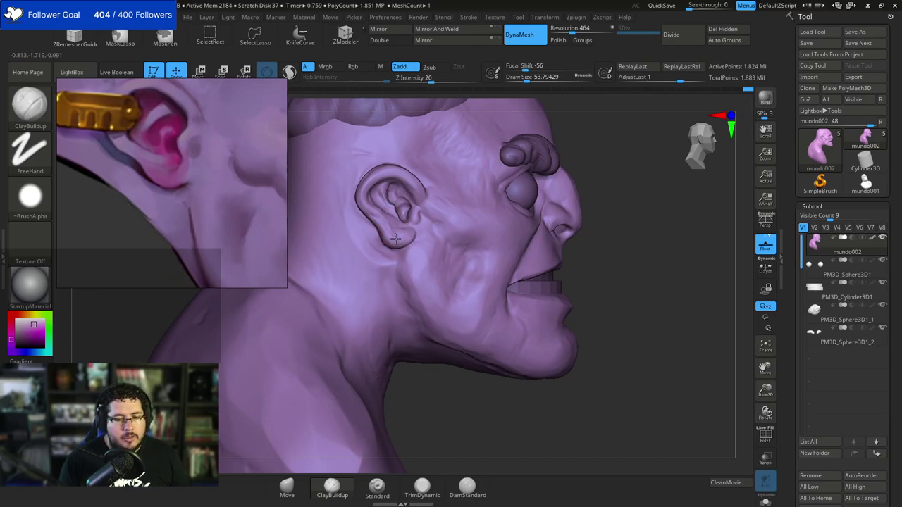
{"action": "mouse_move", "coordinate": [578, 160]}
{"action": "left_mouse_down", "text": "alt"}
{"action": "mouse_move", "coordinate": [575, 216]}
{"action": "mouse_move", "coordinate": [580, 164]}
{"action": "left_mouse_up", "text": "alt"}
{"action": "right_click_drag", "start_coordinate": [565, 190], "coordinate": [537, 179]}
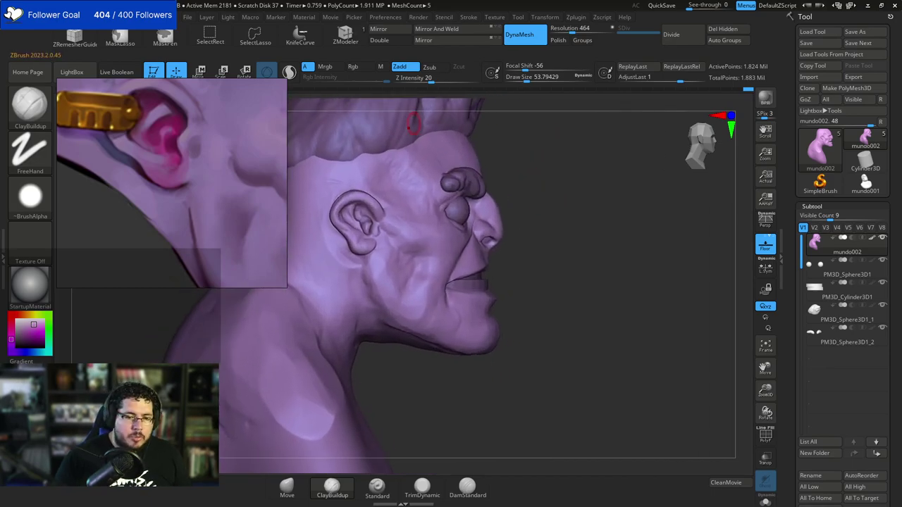
Frame the nose in the side reference and reshape the nose profile with Move at a draw size of about 120.
{"action": "scroll", "coordinate": [246, 192], "scroll_direction": "down", "scroll_amount": 3}
{"action": "middle_click_drag", "start_coordinate": [215, 203], "coordinate": [179, 195]}
{"action": "scroll", "coordinate": [183, 192], "scroll_direction": "up", "scroll_amount": 3}
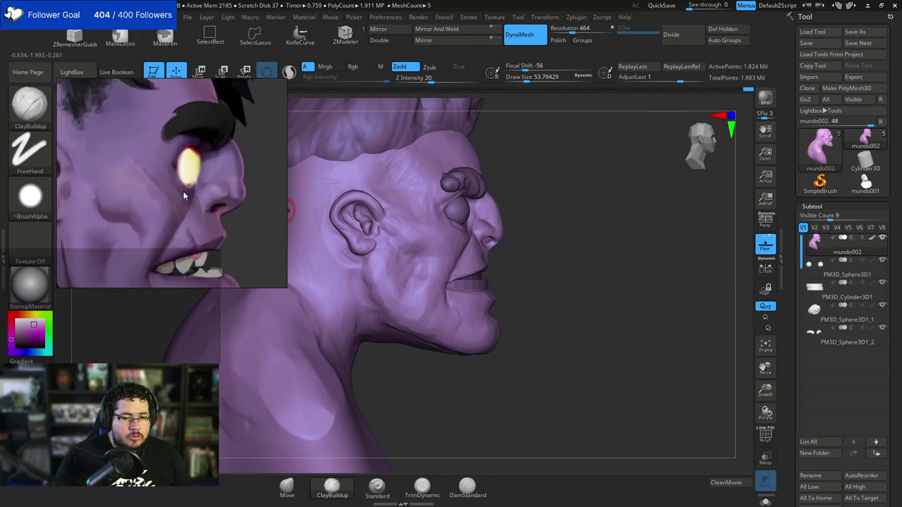
{"action": "mouse_move", "coordinate": [557, 222]}
{"action": "right_mouse_down"}
{"action": "mouse_move", "coordinate": [500, 175]}
{"action": "mouse_move", "coordinate": [543, 183]}
{"action": "mouse_move", "coordinate": [511, 199]}
{"action": "mouse_move", "coordinate": [512, 215]}
{"action": "right_mouse_up"}
{"action": "key", "text": "b"}
{"action": "key", "text": "m"}
{"action": "key", "text": "v"}
{"action": "key", "text": "space"}
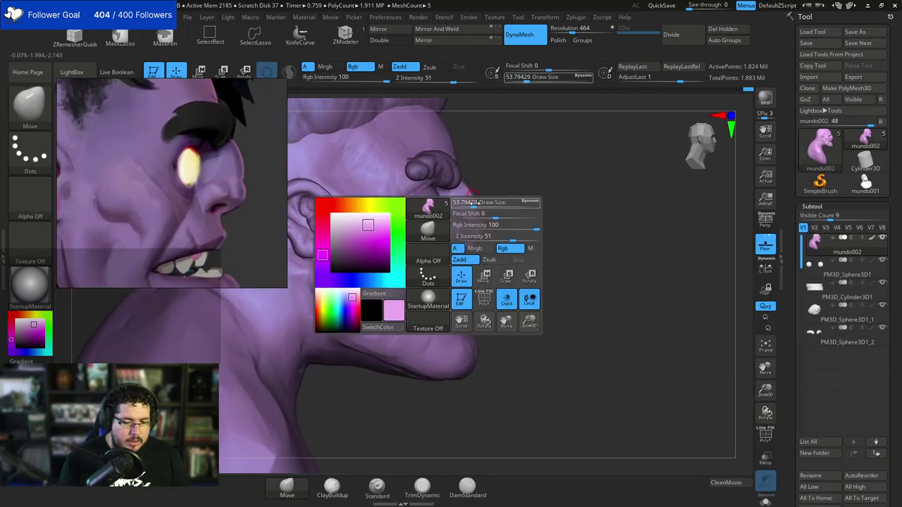
{"action": "key", "text": "space"}
{"action": "key", "text": "space"}
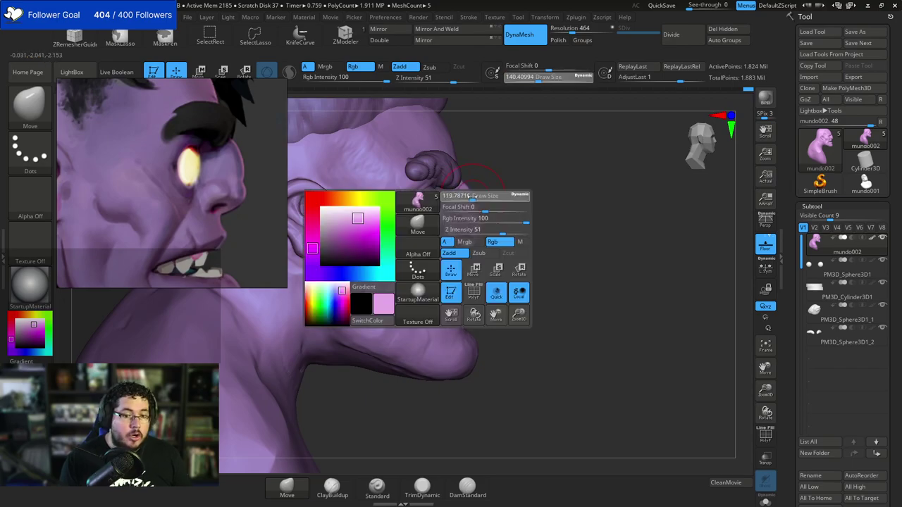
{"action": "key", "text": "space"}
{"action": "key", "text": "space"}
Refine the nose profile near the tip with Move at a draw size of about 41.
{"action": "mouse_move", "coordinate": [504, 224]}
{"action": "right_mouse_down"}
{"action": "mouse_move", "coordinate": [485, 247]}
{"action": "mouse_move", "coordinate": [488, 224]}
{"action": "right_mouse_up"}
{"action": "key", "text": "space"}
{"action": "left_click_drag", "start_coordinate": [479, 224], "coordinate": [473, 225]}
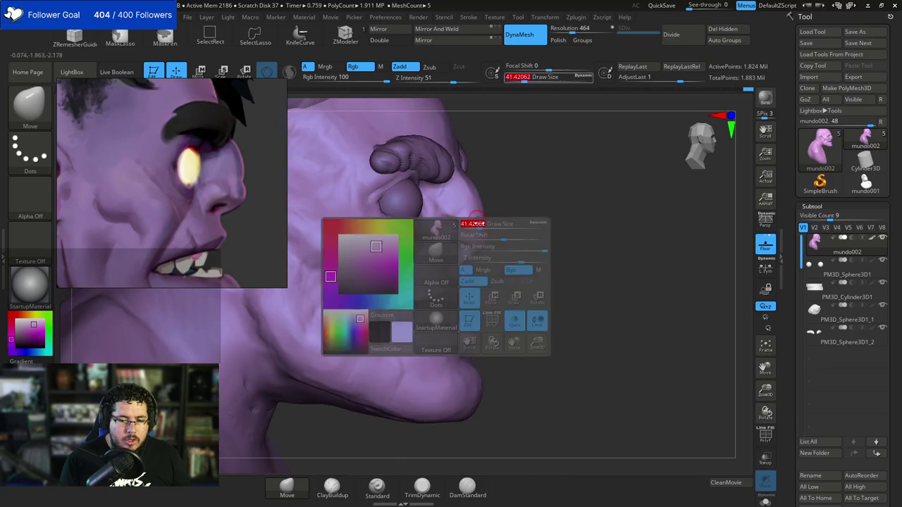
{"action": "mouse_move", "coordinate": [486, 226]}
{"action": "right_mouse_down"}
{"action": "mouse_move", "coordinate": [480, 202]}
{"action": "mouse_move", "coordinate": [486, 207]}
{"action": "right_mouse_up"}
Build up the nose bridge and tip with ClayBuildup at a draw size of about 56.
{"action": "key", "text": "b"}
{"action": "key", "text": "c"}
{"action": "key", "text": "b"}
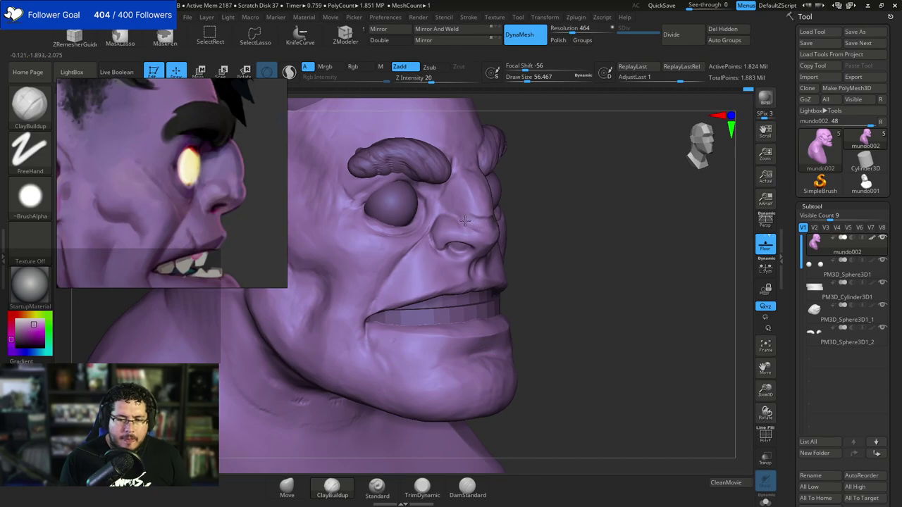
{"action": "mouse_move", "coordinate": [499, 211]}
{"action": "right_mouse_down"}
{"action": "mouse_move", "coordinate": [540, 201]}
{"action": "mouse_move", "coordinate": [515, 207]}
{"action": "mouse_move", "coordinate": [529, 226]}
{"action": "mouse_move", "coordinate": [484, 202]}
{"action": "right_mouse_up"}
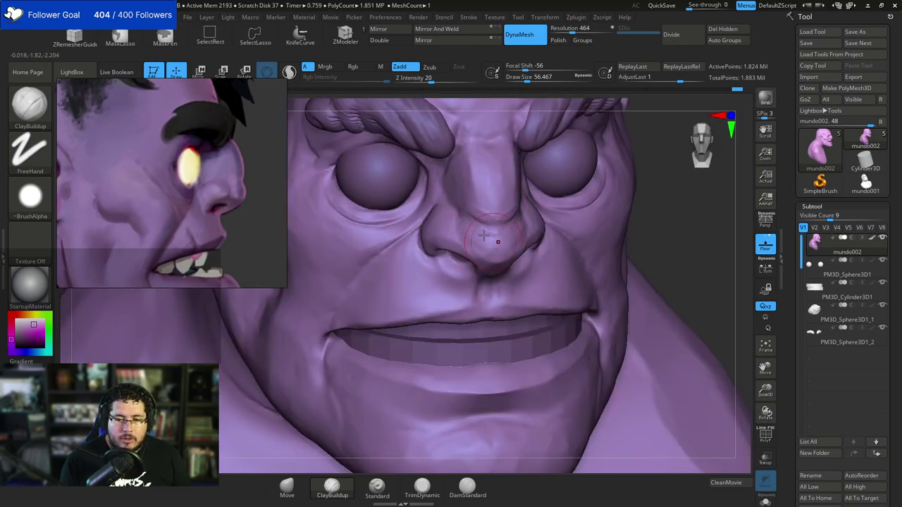
{"action": "left_click_drag", "start_coordinate": [667, 165], "coordinate": [694, 168]}
{"action": "left_click_drag", "start_coordinate": [470, 208], "coordinate": [489, 220]}
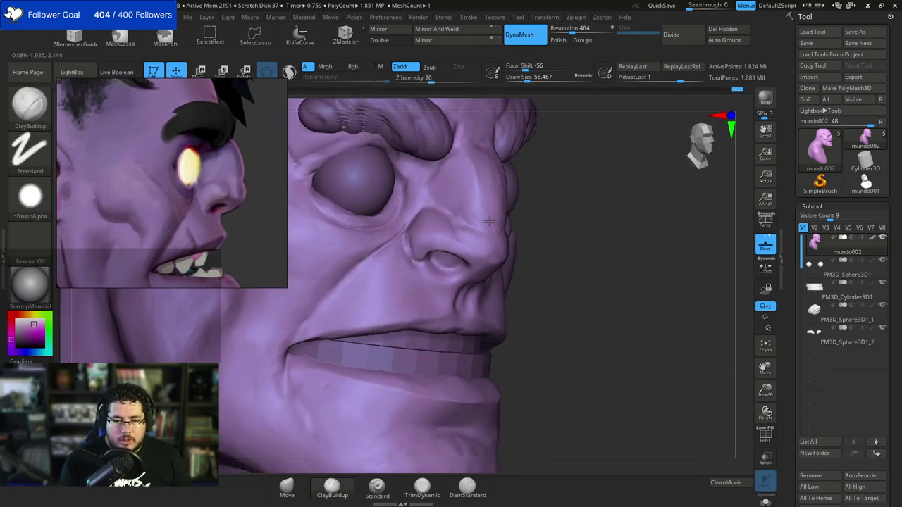
{"action": "left_click_drag", "start_coordinate": [468, 230], "coordinate": [482, 231]}
{"action": "mouse_move", "coordinate": [534, 220]}
{"action": "left_mouse_down"}
{"action": "mouse_move", "coordinate": [571, 207]}
{"action": "mouse_move", "coordinate": [561, 216]}
{"action": "left_mouse_up"}
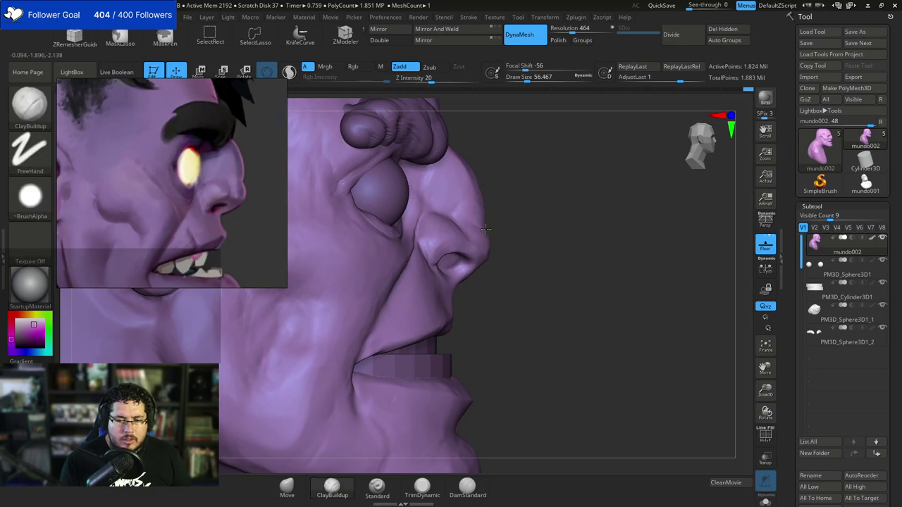
{"action": "mouse_move", "coordinate": [484, 209]}
{"action": "right_mouse_down"}
{"action": "mouse_move", "coordinate": [502, 220]}
{"action": "mouse_move", "coordinate": [483, 229]}
{"action": "right_mouse_up"}
Carve a crease across the nose above the tip with DamStandard at a draw size of about 35 and smooth it.
{"action": "key", "text": "b"}
{"action": "key", "text": "d"}
{"action": "key", "text": "s"}
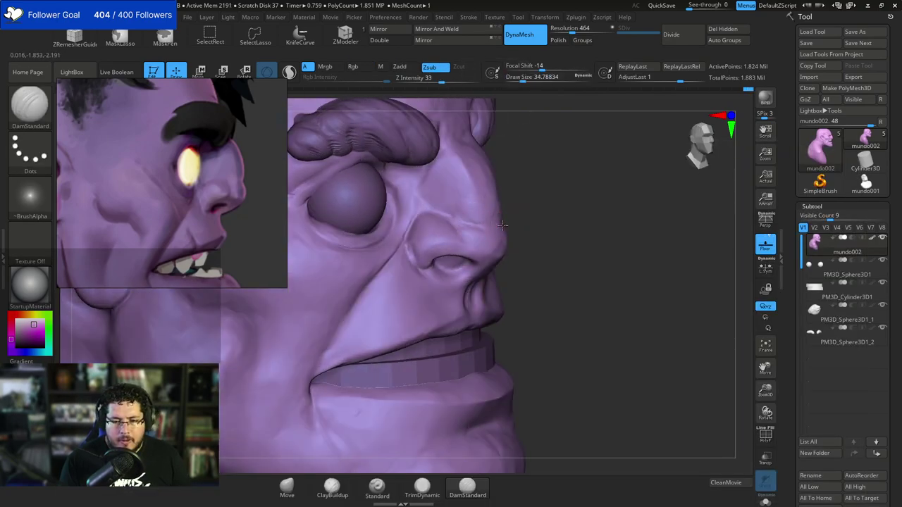
{"action": "right_click_drag", "start_coordinate": [522, 205], "coordinate": [515, 221]}
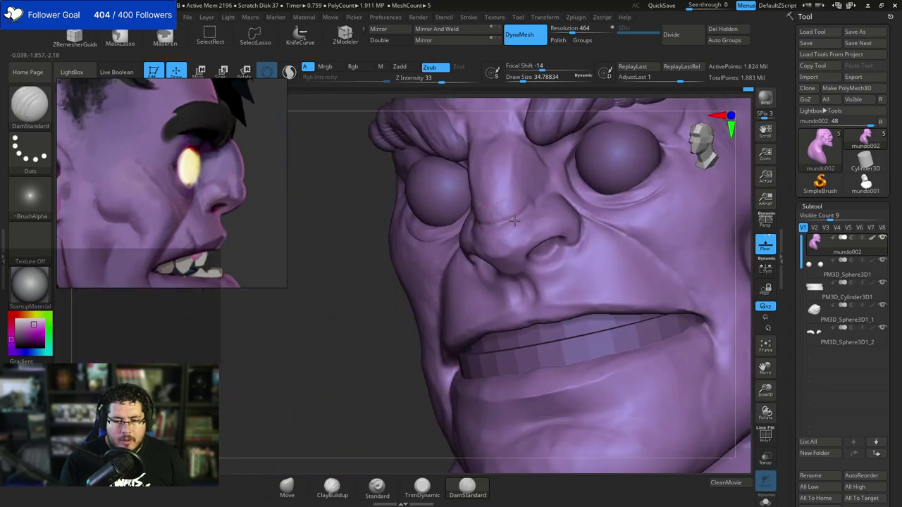
{"action": "key", "text": "shift"}
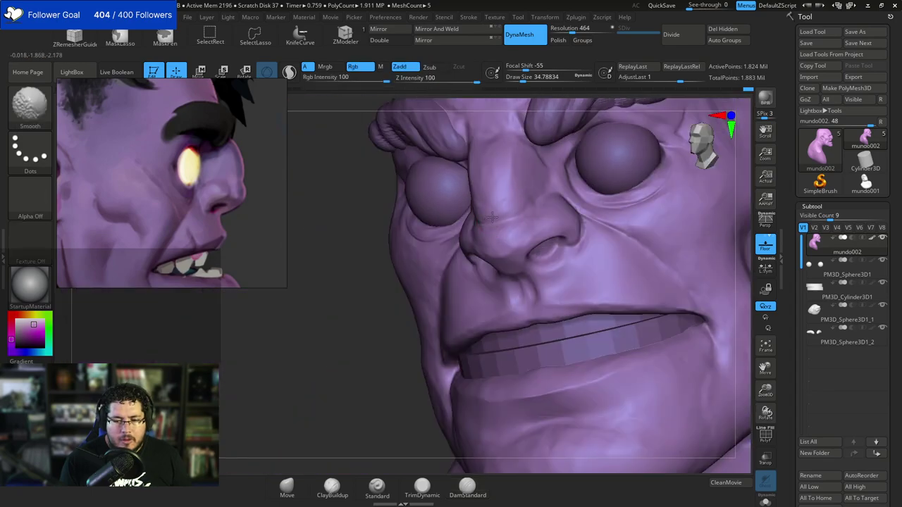
{"action": "right_click_drag", "start_coordinate": [387, 292], "coordinate": [508, 219]}
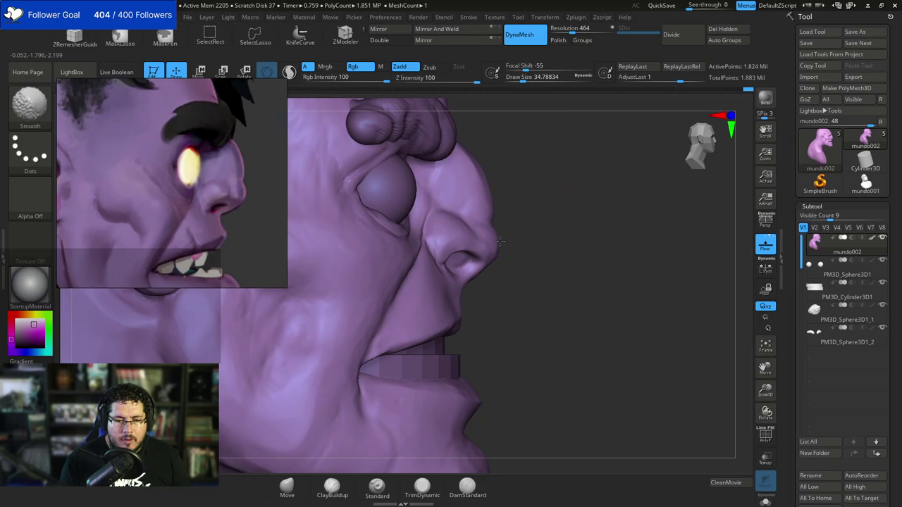
{"action": "mouse_move", "coordinate": [524, 254]}
{"action": "right_mouse_down", "text": "ctrl"}
{"action": "mouse_move", "coordinate": [540, 242]}
{"action": "mouse_move", "coordinate": [532, 199]}
{"action": "mouse_move", "coordinate": [550, 234]}
{"action": "mouse_move", "coordinate": [554, 207]}
{"action": "mouse_move", "coordinate": [534, 227]}
{"action": "right_mouse_up", "text": "ctrl"}
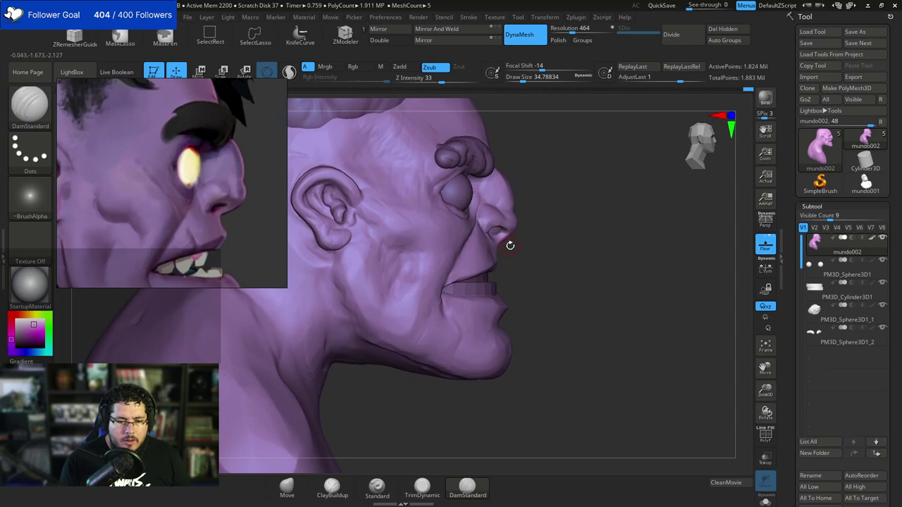
Reshape the base of the nose and the upper lip profile with Move at a draw size of about 87.
{"action": "key", "text": "b"}
{"action": "key", "text": "m"}
{"action": "key", "text": "v"}
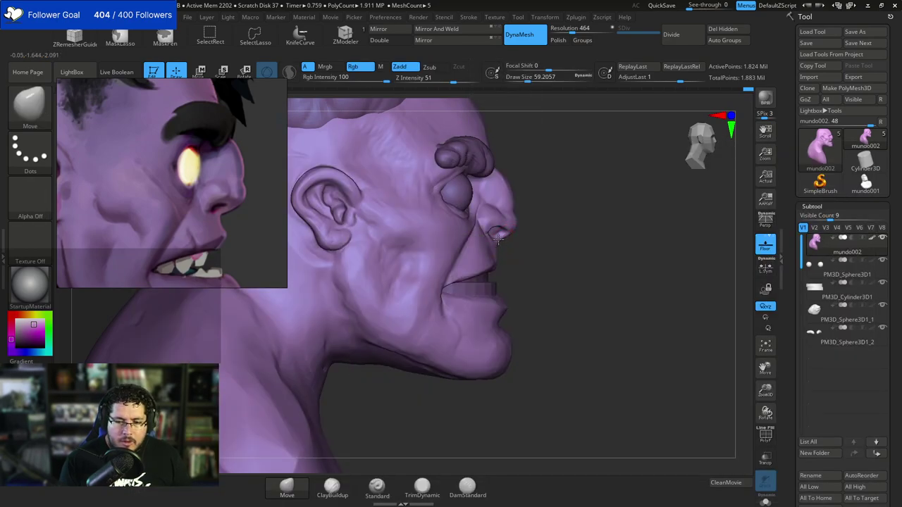
{"action": "right_click_drag", "start_coordinate": [519, 252], "coordinate": [521, 262], "text": "ctrl"}
{"action": "key", "text": "space"}
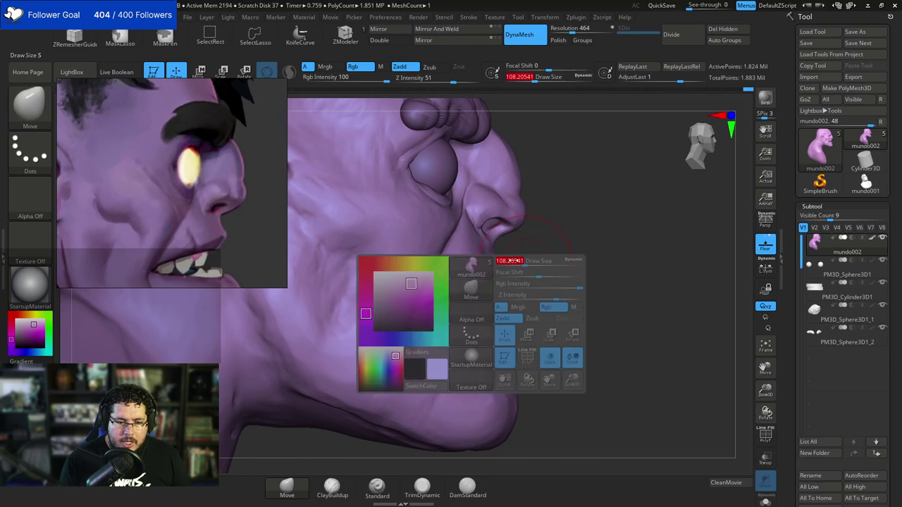
{"action": "left_click_drag", "start_coordinate": [520, 262], "coordinate": [525, 262]}
{"action": "right_click_drag", "start_coordinate": [528, 276], "coordinate": [502, 247]}
Flatten the area between the nose and upper lip with TrimDynamic at a draw size of about 49.
{"action": "key", "text": "b"}
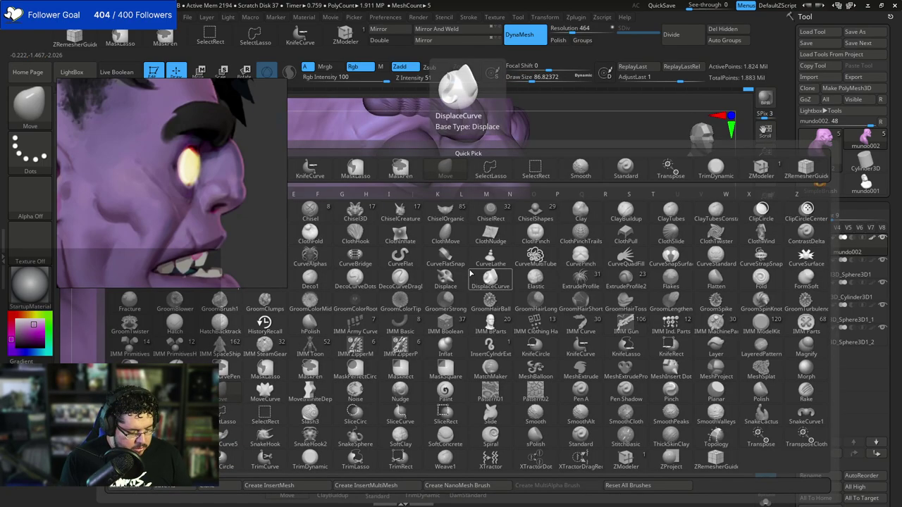
{"action": "key", "text": "t"}
{"action": "key", "text": "d"}
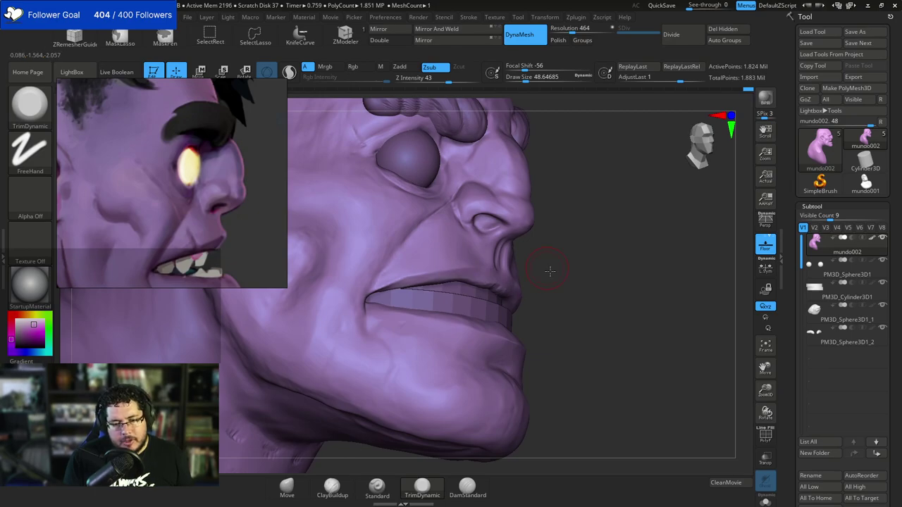
{"action": "left_click_drag", "start_coordinate": [550, 271], "coordinate": [491, 268]}
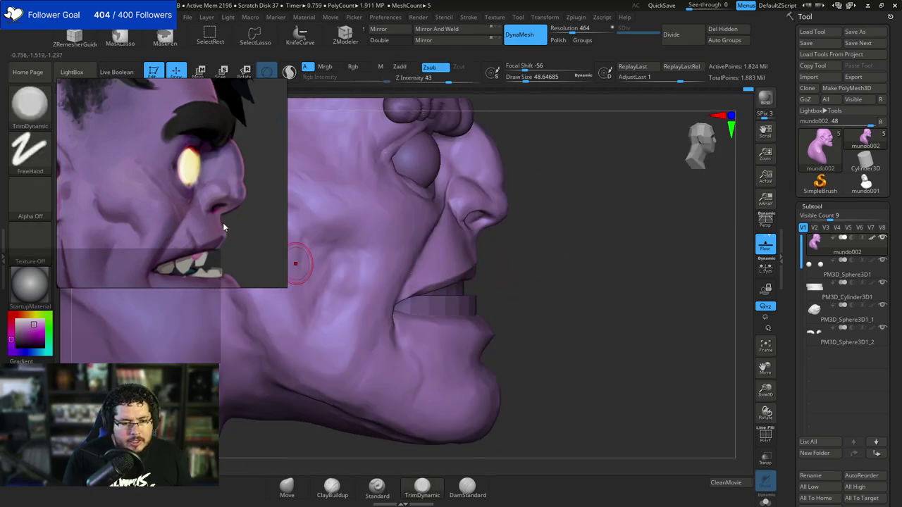
{"action": "mouse_move", "coordinate": [489, 255]}
{"action": "left_mouse_down", "text": "alt"}
{"action": "mouse_move", "coordinate": [492, 268]}
{"action": "mouse_move", "coordinate": [481, 262]}
{"action": "mouse_move", "coordinate": [508, 262]}
{"action": "left_mouse_up", "text": "alt"}
Adjust the upper lip and mouth profile with Move to match the side reference.
{"action": "key", "text": "b"}
{"action": "key", "text": "m"}
{"action": "key", "text": "v"}
{"action": "key", "text": "space"}
{"action": "key", "text": "space"}
{"action": "mouse_move", "coordinate": [489, 263]}
{"action": "left_mouse_down"}
{"action": "mouse_move", "coordinate": [514, 267]}
{"action": "mouse_move", "coordinate": [493, 250]}
{"action": "mouse_move", "coordinate": [503, 255]}
{"action": "mouse_move", "coordinate": [494, 270]}
{"action": "mouse_move", "coordinate": [491, 258]}
{"action": "mouse_move", "coordinate": [489, 279]}
{"action": "left_mouse_up"}
{"action": "key", "text": "space"}
{"action": "mouse_move", "coordinate": [519, 246]}
{"action": "right_mouse_down"}
{"action": "mouse_move", "coordinate": [491, 281]}
{"action": "mouse_move", "coordinate": [528, 254]}
{"action": "right_mouse_up"}
{"action": "key", "text": "space"}
{"action": "left_click_drag", "start_coordinate": [477, 257], "coordinate": [481, 257]}
Build up volume below the nostrils above the upper lip with ClayBuildup at a draw size of about 80.
{"action": "key", "text": "b"}
{"action": "key", "text": "c"}
{"action": "key", "text": "b"}
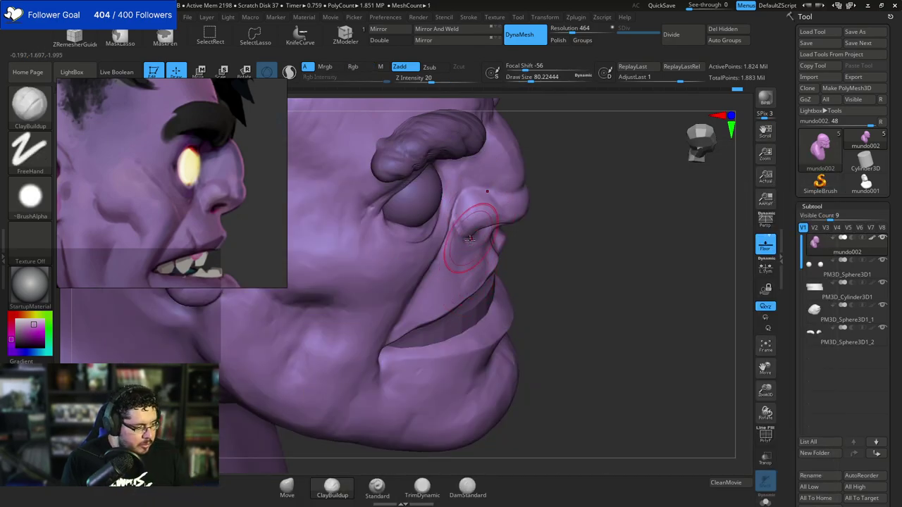
Flatten the upper lip plane below the nostrils with TrimDynamic at a draw size of about 37.
{"action": "key", "text": "b"}
{"action": "key", "text": "t"}
{"action": "key", "text": "d"}
{"action": "key", "text": "space"}
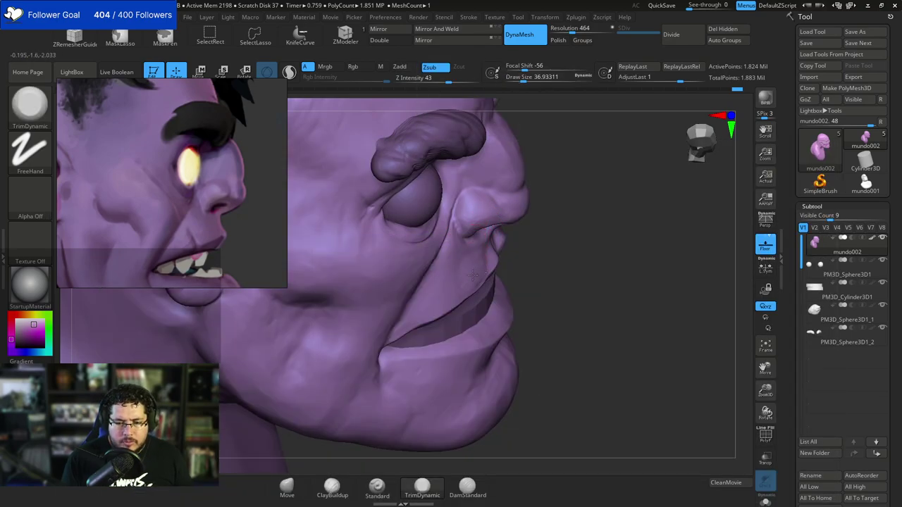
{"action": "mouse_move", "coordinate": [468, 289]}
{"action": "right_mouse_down"}
{"action": "mouse_move", "coordinate": [490, 278]}
{"action": "mouse_move", "coordinate": [496, 245]}
{"action": "right_mouse_up"}
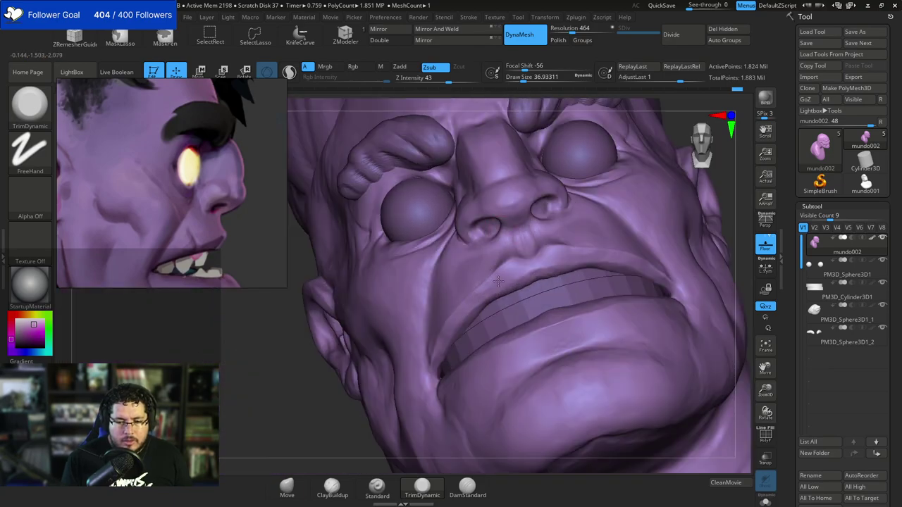
{"action": "right_click_drag", "start_coordinate": [507, 296], "coordinate": [506, 187]}
Build up the edge of the upper lip with ClayBuildup at a draw size of about 37.
{"action": "key", "text": "b"}
{"action": "key", "text": "c"}
{"action": "key", "text": "b"}
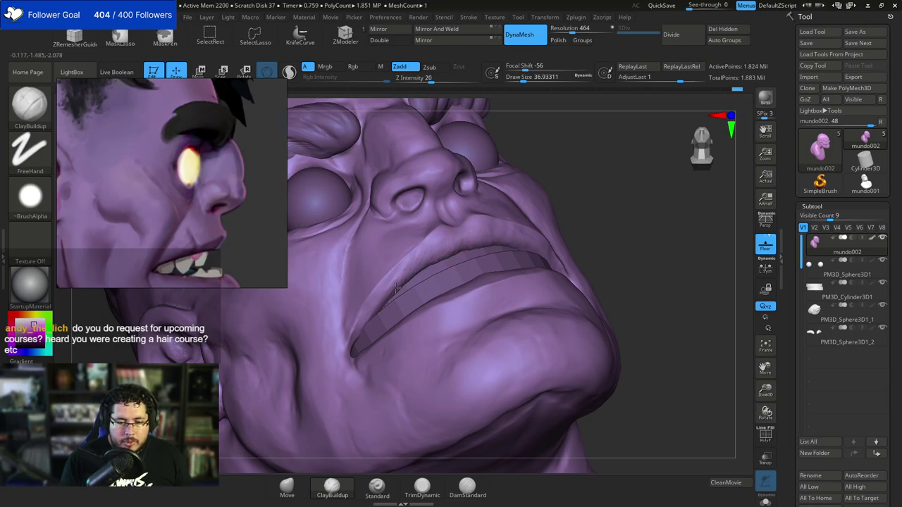
{"action": "left_click_drag", "start_coordinate": [561, 192], "coordinate": [610, 186]}
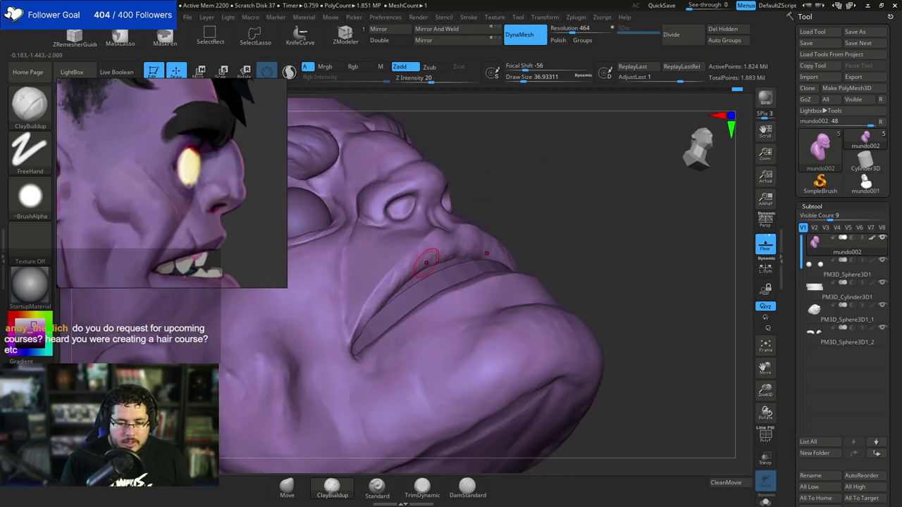
Trim the upper lip rim and the planes beside the philtrum with TrimDynamic at draw sizes of about 44 to 56.
{"action": "key", "text": "b"}
{"action": "key", "text": "t"}
{"action": "key", "text": "d"}
{"action": "key", "text": "space"}
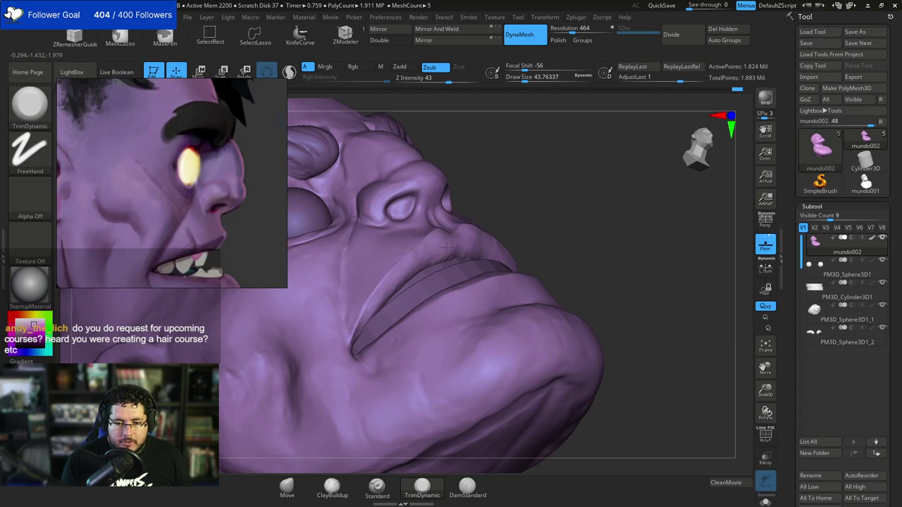
{"action": "mouse_move", "coordinate": [455, 244]}
{"action": "right_mouse_down"}
{"action": "mouse_move", "coordinate": [493, 218]}
{"action": "mouse_move", "coordinate": [525, 226]}
{"action": "mouse_move", "coordinate": [449, 227]}
{"action": "right_mouse_up"}
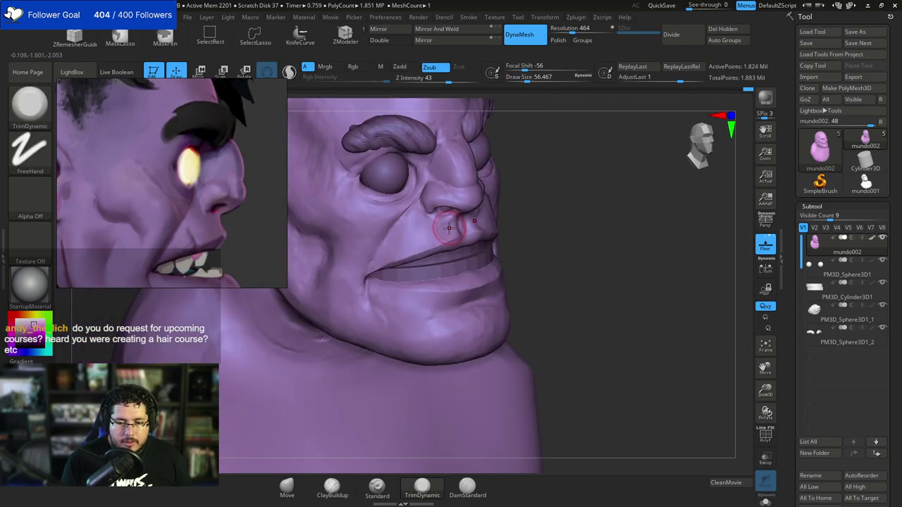
Build up both sides of the philtrum above the upper lip with ClayBuildup at a draw size of about 56.
{"action": "key", "text": "b"}
{"action": "key", "text": "c"}
{"action": "key", "text": "b"}
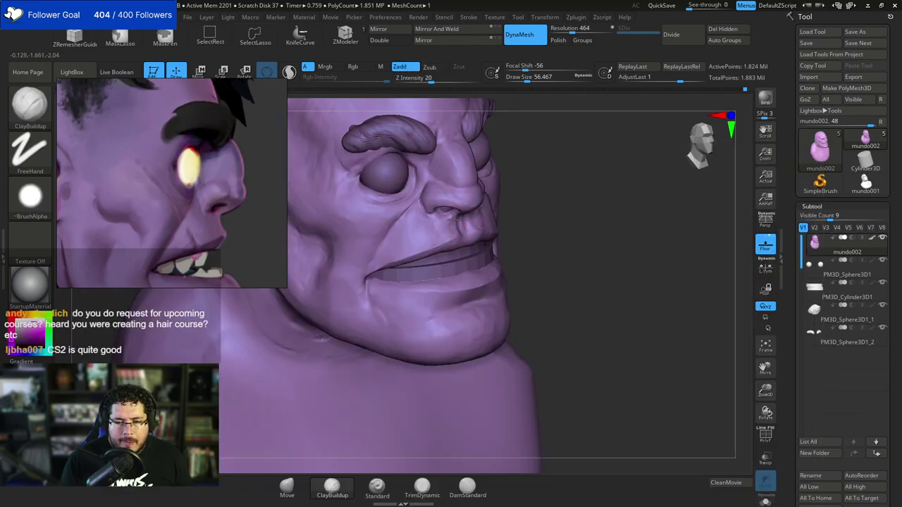
{"action": "mouse_move", "coordinate": [540, 210]}
{"action": "right_mouse_down", "text": "shift"}
{"action": "mouse_move", "coordinate": [613, 206]}
{"action": "mouse_move", "coordinate": [628, 155]}
{"action": "mouse_move", "coordinate": [581, 176]}
{"action": "right_mouse_up", "text": "shift"}
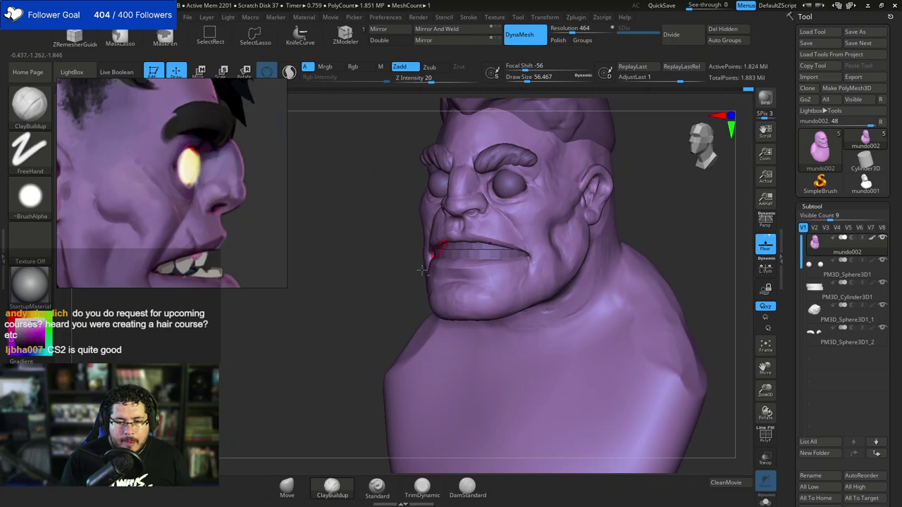
{"action": "right_click_drag", "start_coordinate": [425, 267], "coordinate": [466, 248], "text": "ctrl"}
{"action": "mouse_move", "coordinate": [466, 247]}
{"action": "left_mouse_down"}
{"action": "mouse_move", "coordinate": [471, 224]}
{"action": "mouse_move", "coordinate": [504, 219]}
{"action": "mouse_move", "coordinate": [487, 215]}
{"action": "mouse_move", "coordinate": [499, 229]}
{"action": "left_mouse_up"}
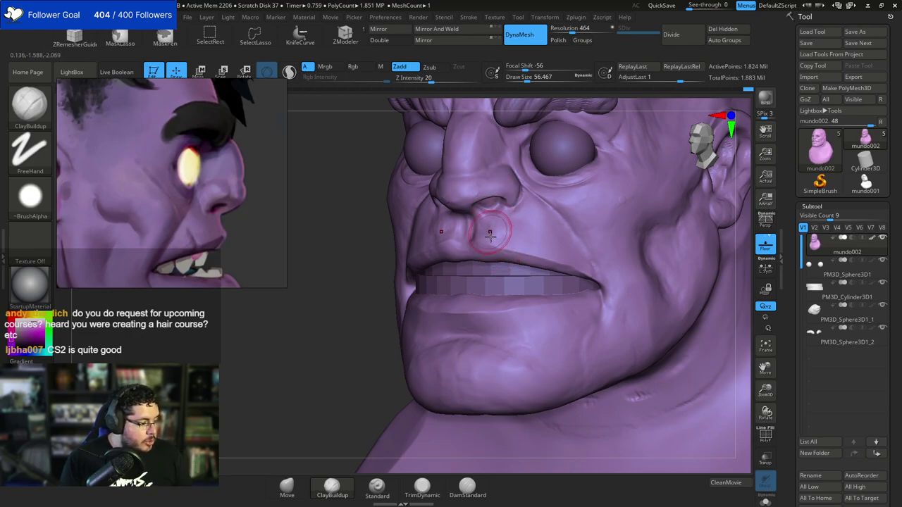
Flatten the built-up planes beside the philtrum with TrimDynamic at a draw size of about 56.
{"action": "key", "text": "b"}
{"action": "key", "text": "t"}
{"action": "key", "text": "d"}
{"action": "left_click_drag", "start_coordinate": [490, 248], "coordinate": [492, 226]}
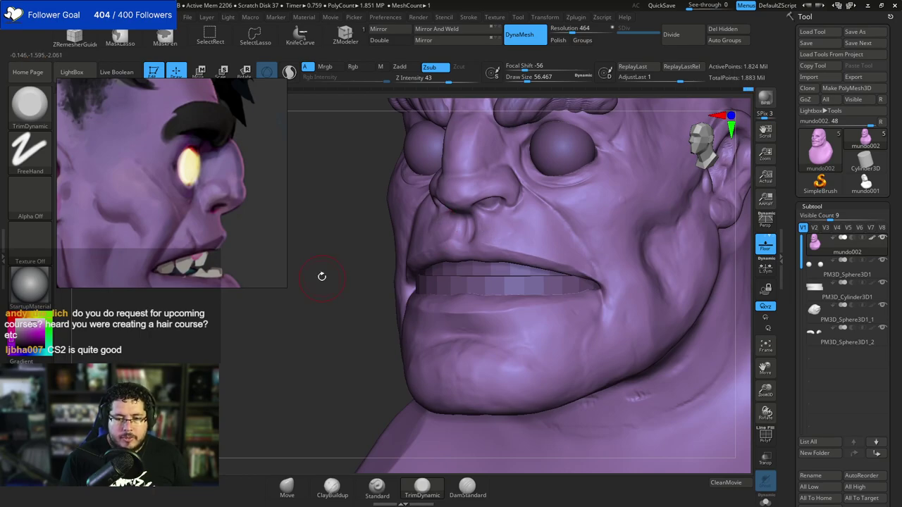
{"action": "left_click_drag", "start_coordinate": [322, 276], "coordinate": [417, 227]}
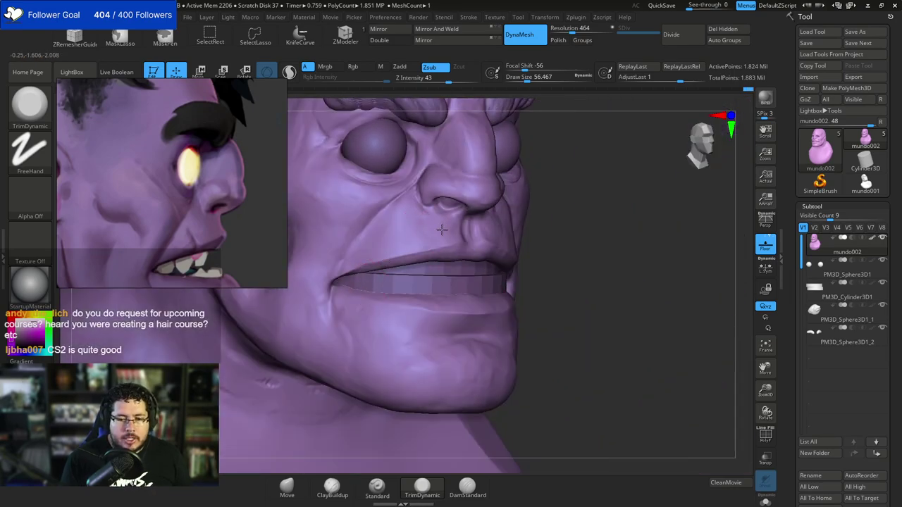
{"action": "left_click_drag", "start_coordinate": [584, 215], "coordinate": [355, 207]}
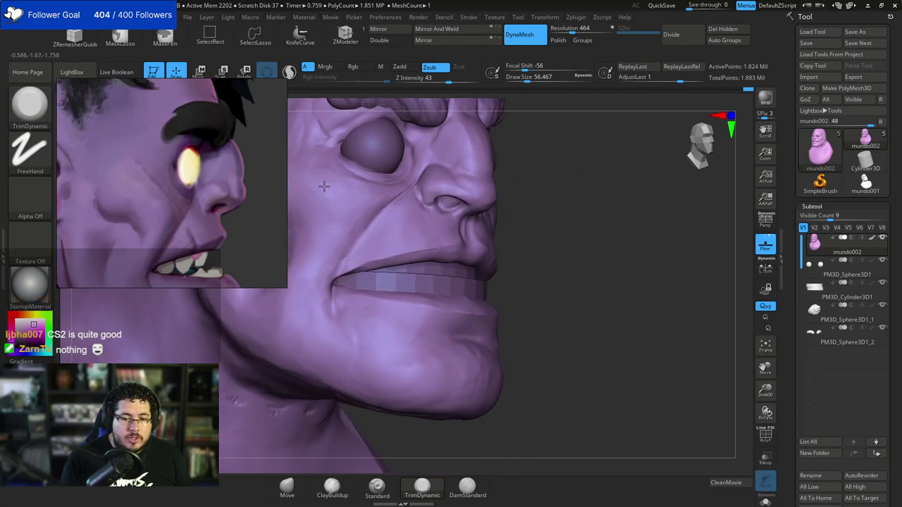
Undo the trial strokes at the mouth corner and build up the area below it with ClayBuildup at a draw size of about 59.
{"action": "mouse_move", "coordinate": [512, 296]}
{"action": "left_mouse_down"}
{"action": "mouse_move", "coordinate": [350, 304]}
{"action": "mouse_move", "coordinate": [345, 288]}
{"action": "left_mouse_up"}
{"action": "key", "text": "ctrl+z"}
{"action": "key", "text": "b"}
{"action": "key", "text": "c"}
{"action": "key", "text": "b"}
{"action": "key", "text": "space"}
{"action": "key", "text": "space"}
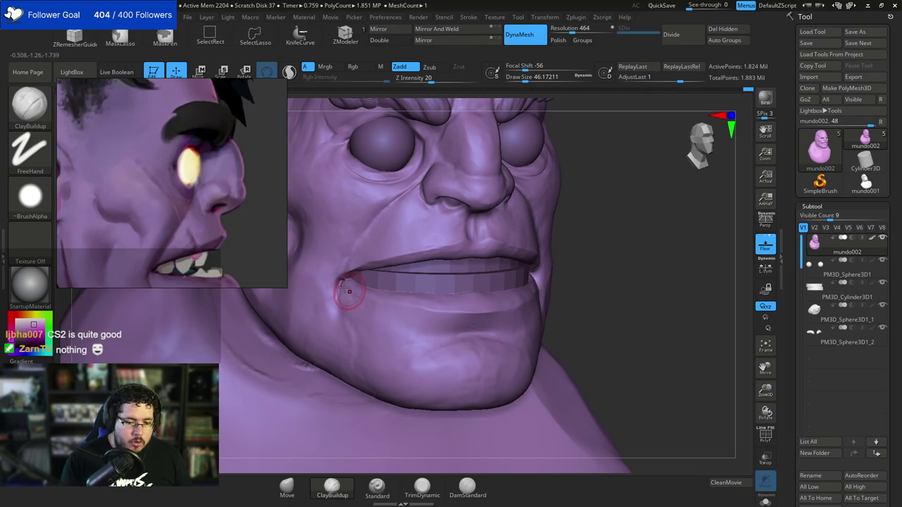
{"action": "key", "text": "ctrl+z"}
{"action": "left_click_drag", "start_coordinate": [345, 296], "coordinate": [345, 313]}
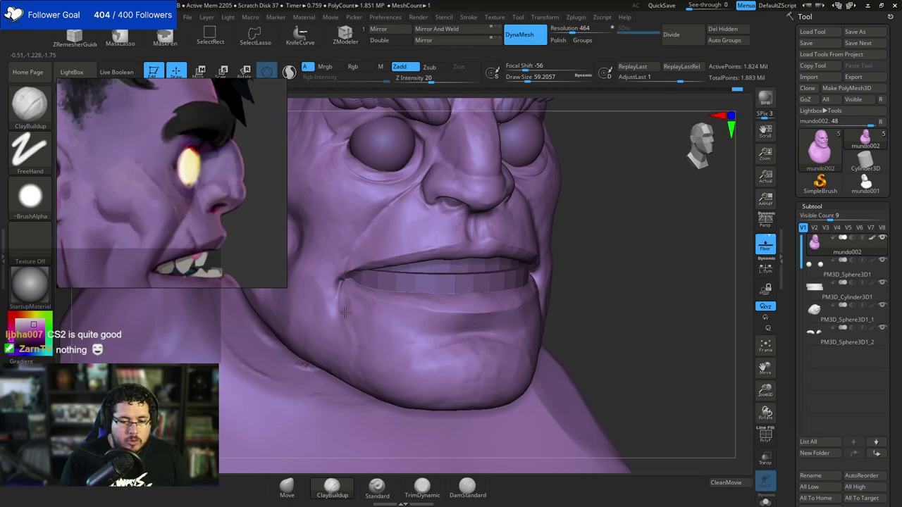
{"action": "key", "text": "shift"}
{"action": "right_click_drag", "start_coordinate": [384, 301], "coordinate": [375, 310]}
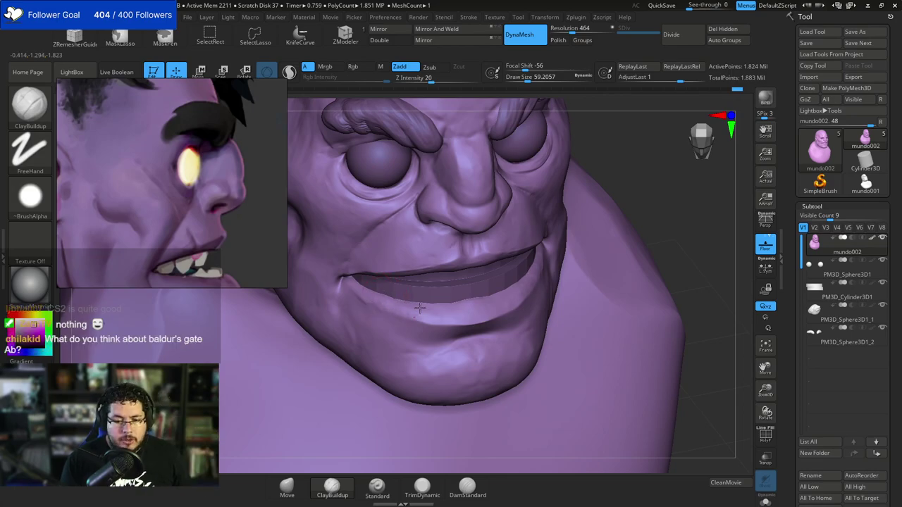
Build up the lower lip toward the mouth corner with ClayBuildup at draw sizes of about 80 and 65.
{"action": "key", "text": "space"}
{"action": "left_click_drag", "start_coordinate": [444, 308], "coordinate": [451, 314]}
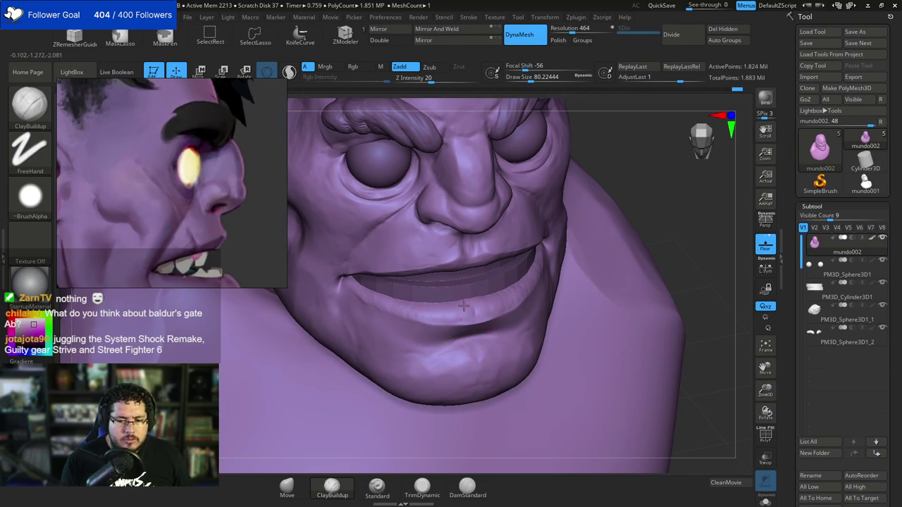
{"action": "mouse_move", "coordinate": [457, 314]}
{"action": "right_mouse_down"}
{"action": "mouse_move", "coordinate": [439, 308]}
{"action": "mouse_move", "coordinate": [476, 325]}
{"action": "mouse_move", "coordinate": [437, 327]}
{"action": "right_mouse_up"}
{"action": "key", "text": "space"}
{"action": "left_click_drag", "start_coordinate": [379, 324], "coordinate": [373, 324]}
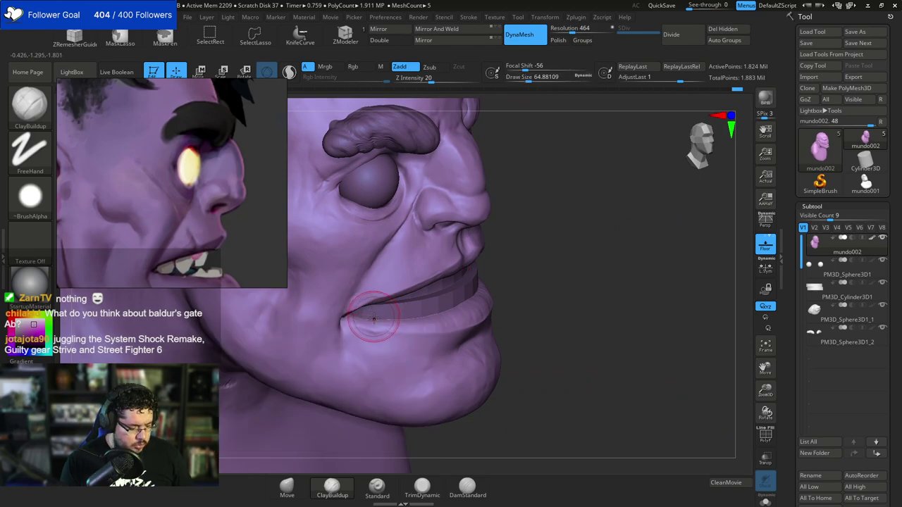
Flatten the lower lip and the area around the mouth corner with TrimDynamic at a draw size of about 65.
{"action": "key", "text": "b"}
{"action": "key", "text": "t"}
{"action": "key", "text": "d"}
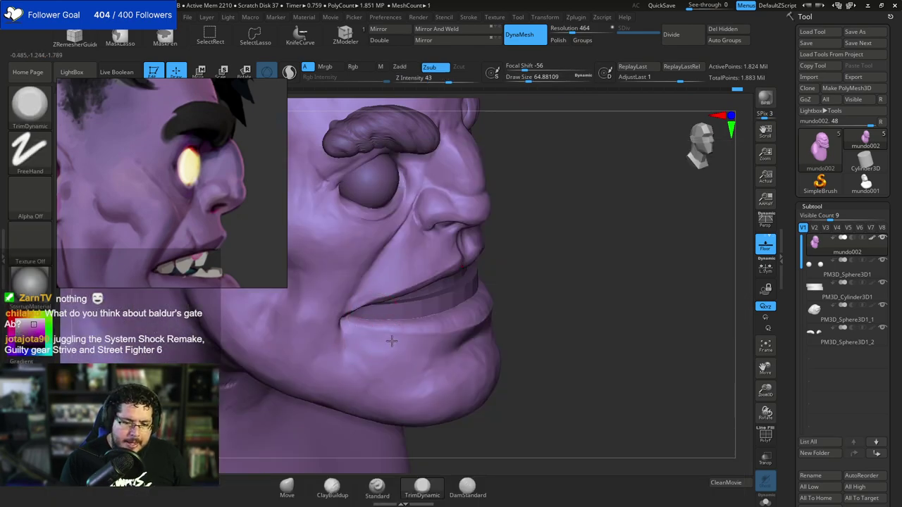
{"action": "left_click_drag", "start_coordinate": [545, 290], "coordinate": [456, 262]}
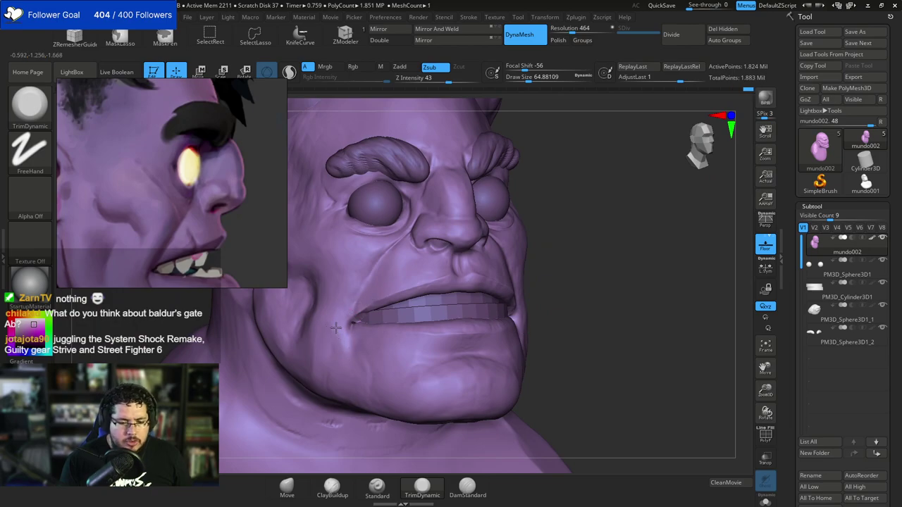
{"action": "left_click_drag", "start_coordinate": [577, 247], "coordinate": [536, 300]}
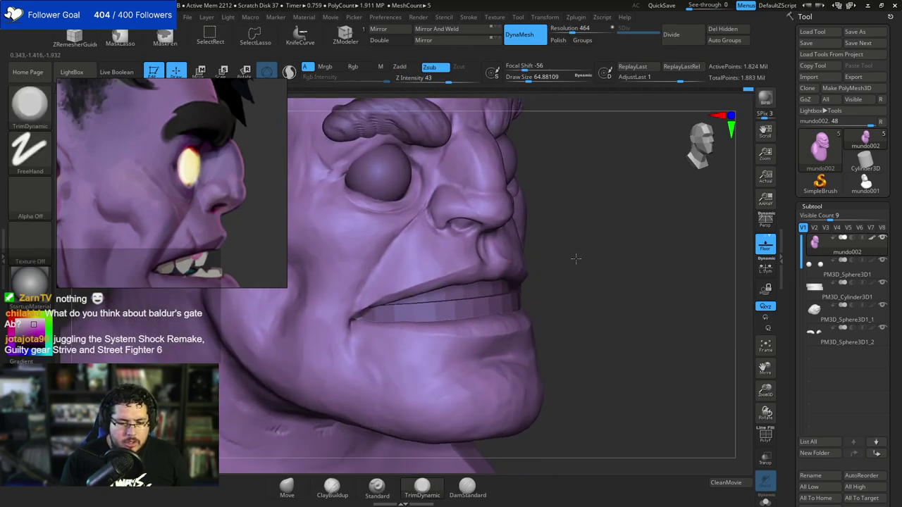
{"action": "left_click_drag", "start_coordinate": [575, 258], "coordinate": [460, 248]}
Fill out the mouth corner with Inflat, update the DynaMesh and smooth the corner.
{"action": "right_click_drag", "start_coordinate": [424, 241], "coordinate": [308, 282]}
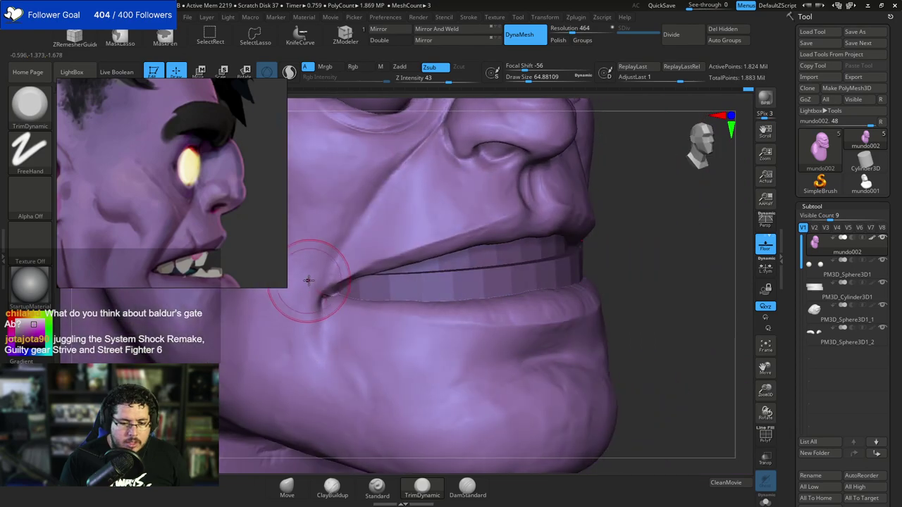
{"action": "key", "text": "b"}
{"action": "key", "text": "i"}
{"action": "key", "text": "n"}
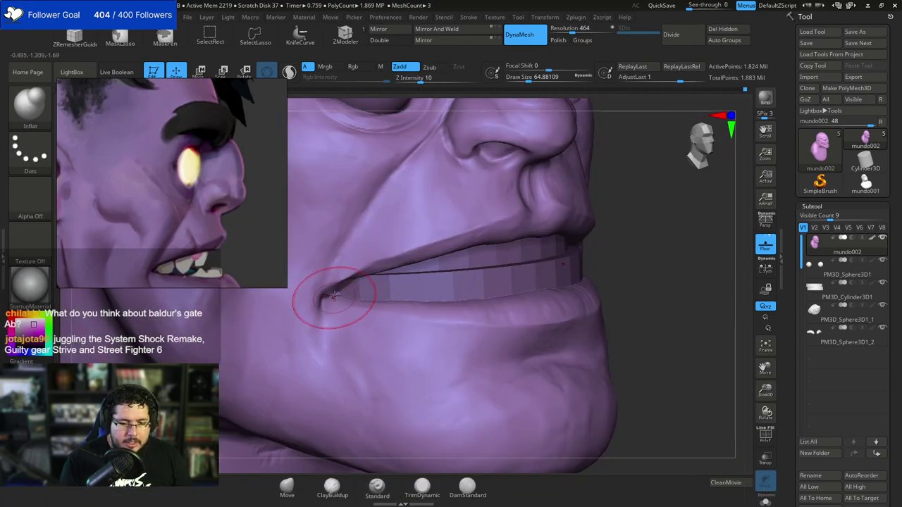
{"action": "key", "text": "ctrl"}
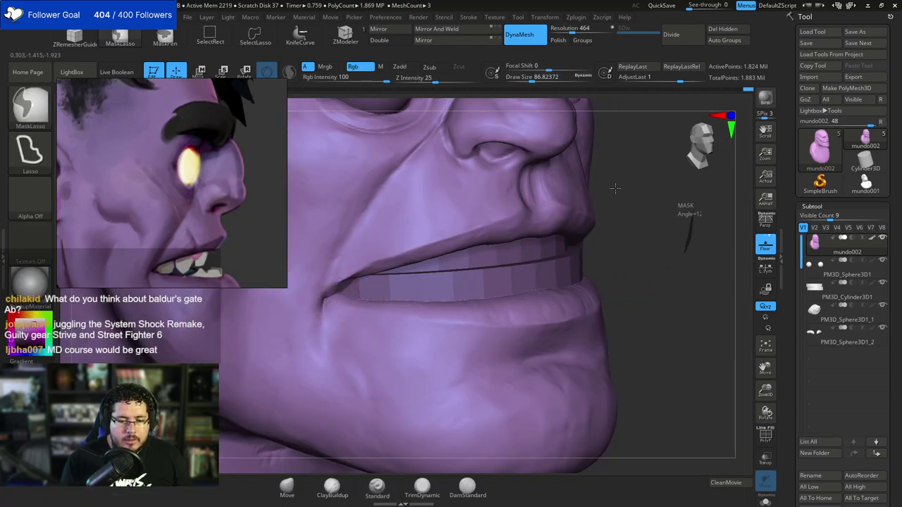
{"action": "left_click_drag", "start_coordinate": [339, 298], "coordinate": [342, 284], "text": "shift"}
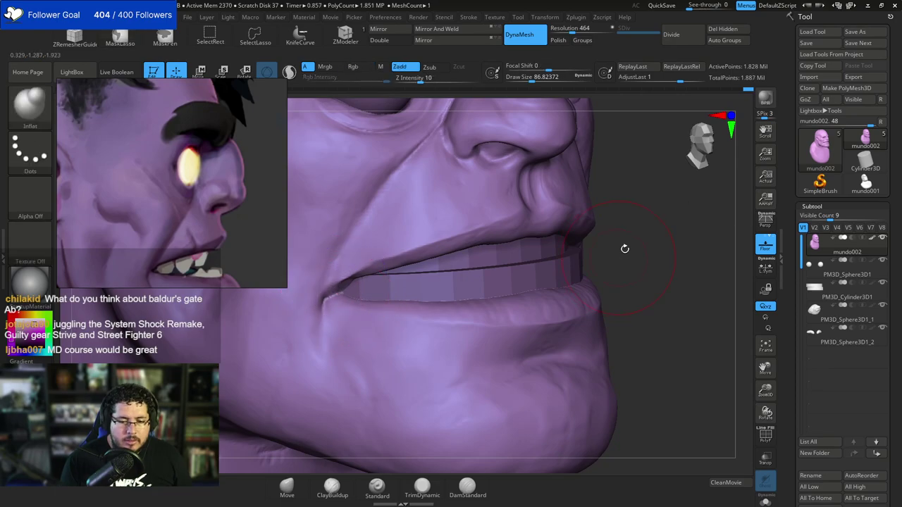
Check the whole bust and puff up the lower eyelid with Inflat at a draw size of about 59.
{"action": "mouse_move", "coordinate": [625, 250]}
{"action": "right_mouse_down", "text": "ctrl"}
{"action": "mouse_move", "coordinate": [572, 229]}
{"action": "mouse_move", "coordinate": [568, 181]}
{"action": "mouse_move", "coordinate": [565, 203]}
{"action": "right_mouse_up", "text": "ctrl"}
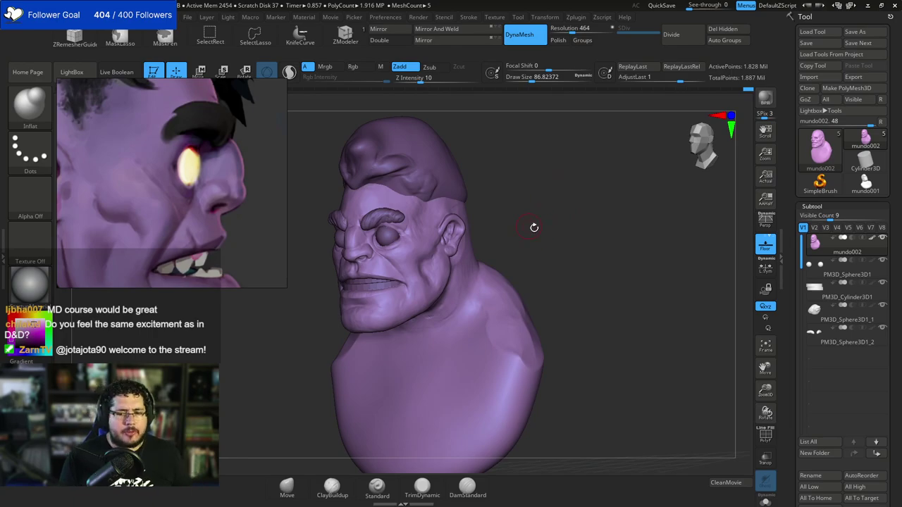
{"action": "mouse_move", "coordinate": [534, 228]}
{"action": "left_mouse_down"}
{"action": "mouse_move", "coordinate": [571, 269]}
{"action": "mouse_move", "coordinate": [550, 264]}
{"action": "mouse_move", "coordinate": [569, 166]}
{"action": "mouse_move", "coordinate": [555, 167]}
{"action": "left_mouse_up"}
{"action": "key", "text": "space"}
{"action": "left_click_drag", "start_coordinate": [516, 232], "coordinate": [522, 231]}
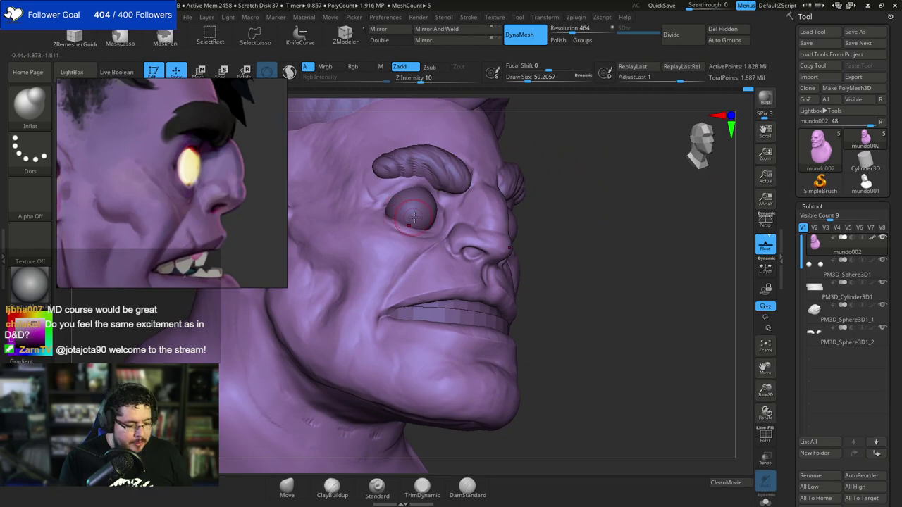
Build up the skin around the eyes and outer eye corners with ClayBuildup at a draw size of about 59.
{"action": "key", "text": "b"}
{"action": "key", "text": "c"}
{"action": "key", "text": "b"}
{"action": "key", "text": "space"}
{"action": "left_click_drag", "start_coordinate": [366, 273], "coordinate": [361, 274]}
{"action": "key", "text": "["}
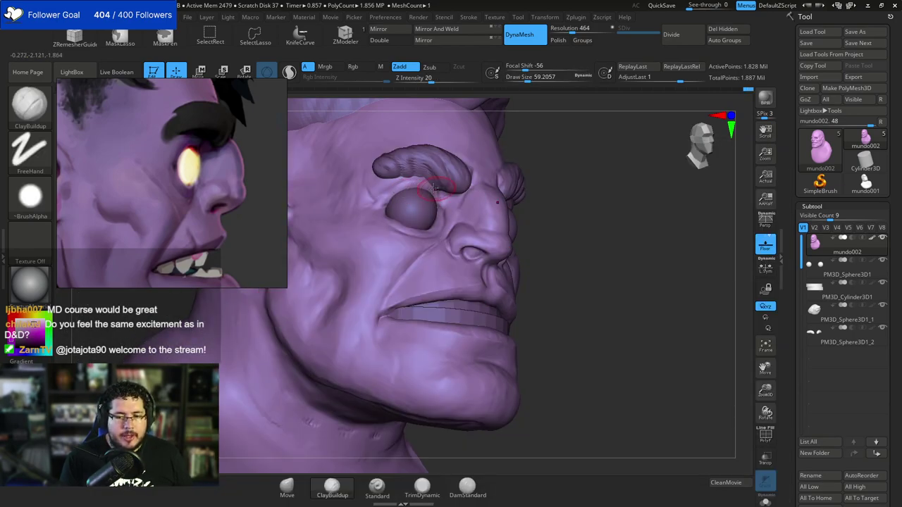
{"action": "left_click_drag", "start_coordinate": [590, 163], "coordinate": [521, 139]}
{"action": "left_click_drag", "start_coordinate": [707, 201], "coordinate": [627, 186]}
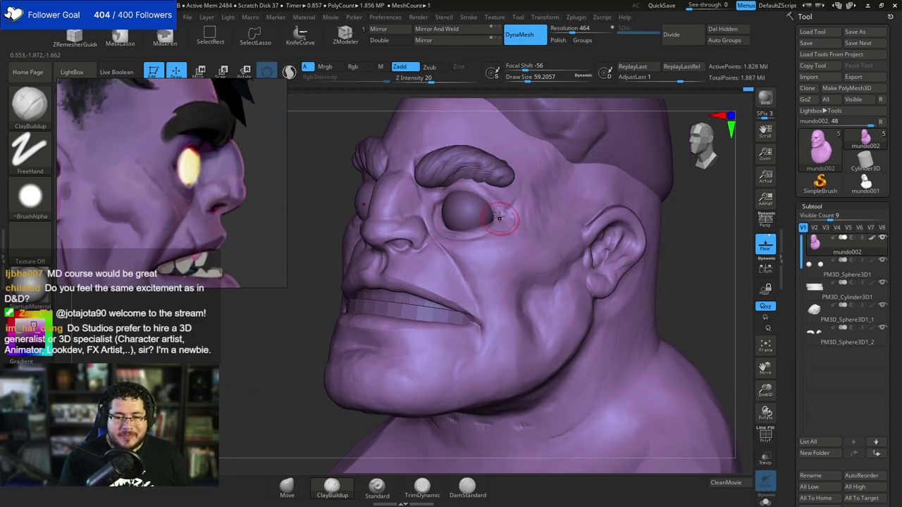
{"action": "left_click_drag", "start_coordinate": [272, 293], "coordinate": [315, 293]}
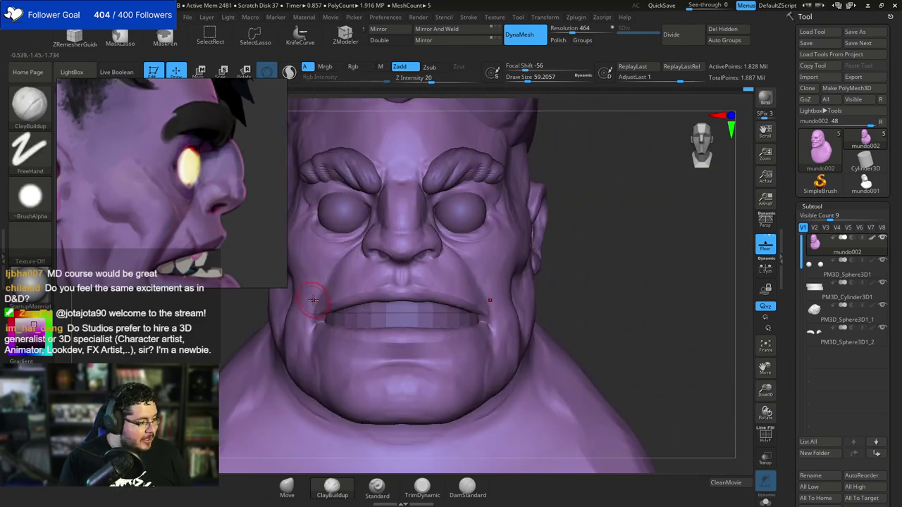
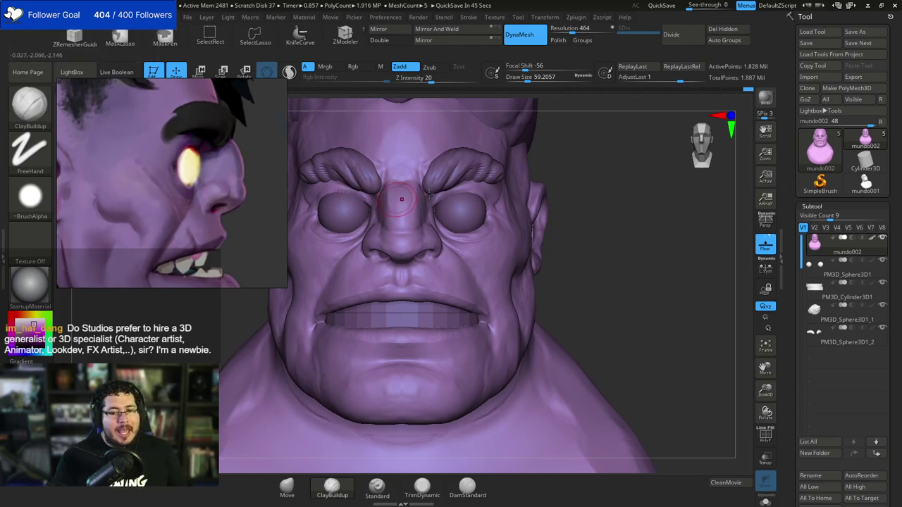
Isolate the head subtool and start building up the exposed brow ridge with ClayBuildup at a draw size of about 80.
{"action": "mouse_move", "coordinate": [628, 186]}
{"action": "left_mouse_down"}
{"action": "mouse_move", "coordinate": [590, 191]}
{"action": "mouse_move", "coordinate": [588, 182]}
{"action": "left_mouse_up"}
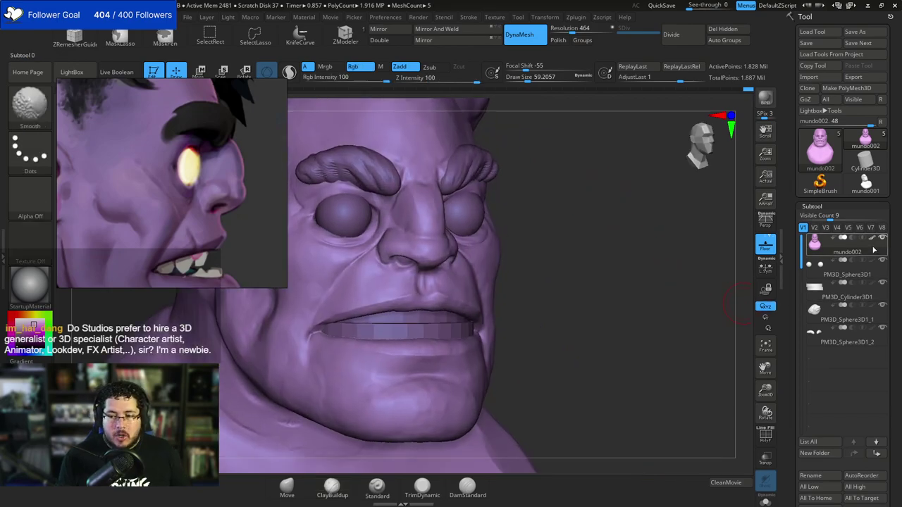
{"action": "left_click", "coordinate": [765, 499]}
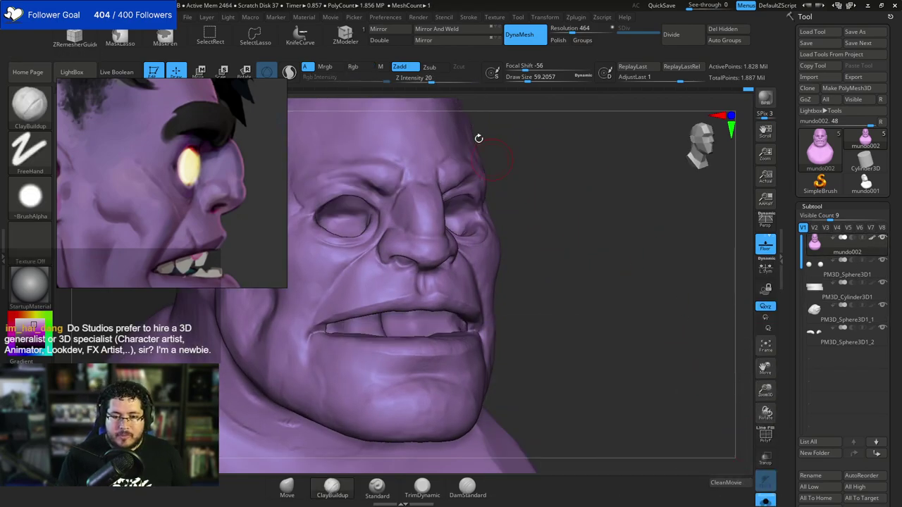
{"action": "key", "text": "b"}
{"action": "key", "text": "c"}
{"action": "key", "text": "b"}
{"action": "left_click_drag", "start_coordinate": [523, 152], "coordinate": [482, 143]}
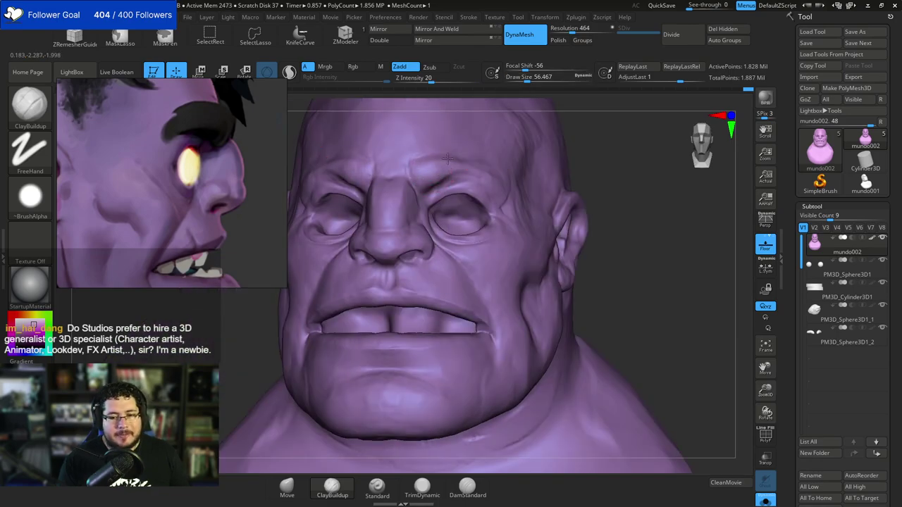
{"action": "key", "text": "space"}
{"action": "left_click_drag", "start_coordinate": [450, 170], "coordinate": [455, 170]}
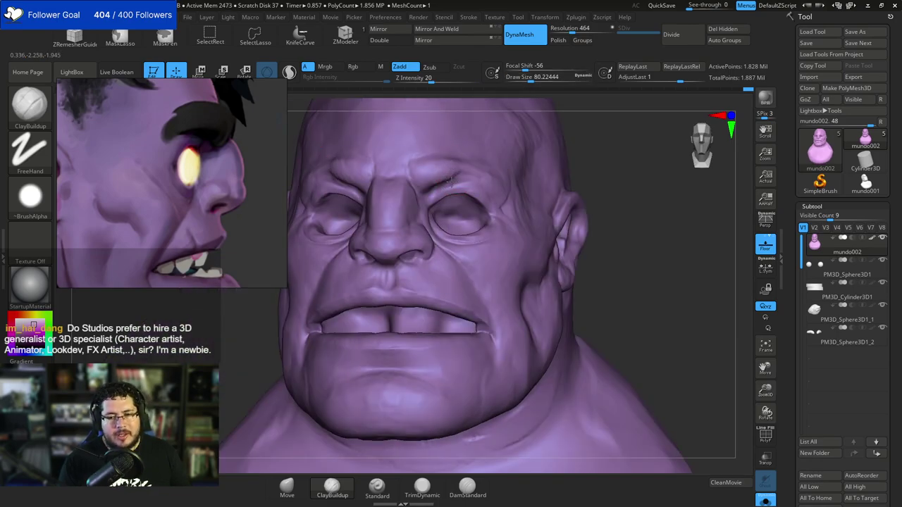
Build up the brow ridge and outer brow area on both sides, and bring the other subtools back into view.
{"action": "right_click_drag", "start_coordinate": [501, 141], "coordinate": [433, 185]}
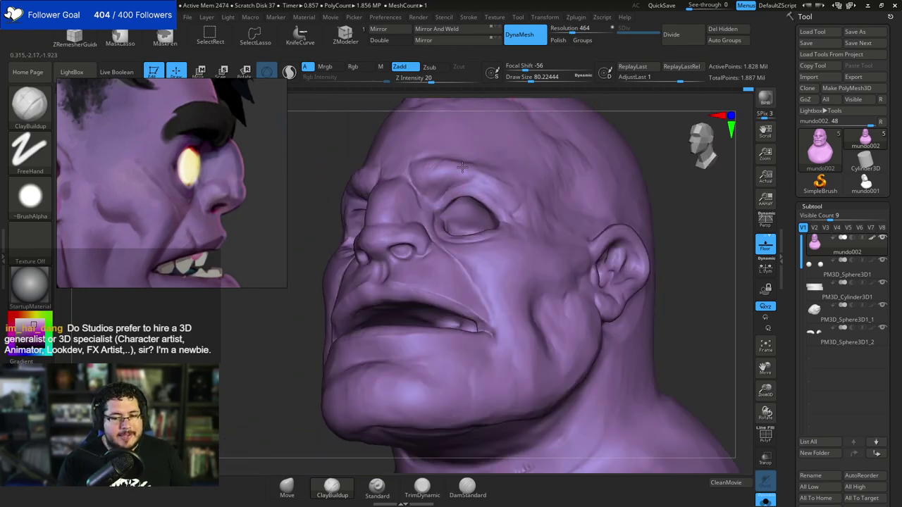
{"action": "left_click_drag", "start_coordinate": [302, 256], "coordinate": [330, 280], "text": "shift"}
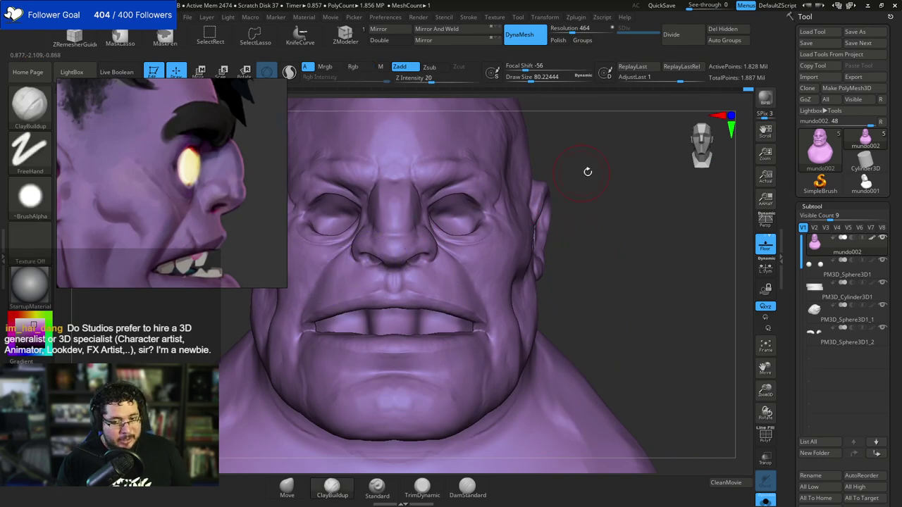
{"action": "left_click_drag", "start_coordinate": [588, 171], "coordinate": [573, 176]}
{"action": "right_click_drag", "start_coordinate": [573, 176], "coordinate": [466, 173]}
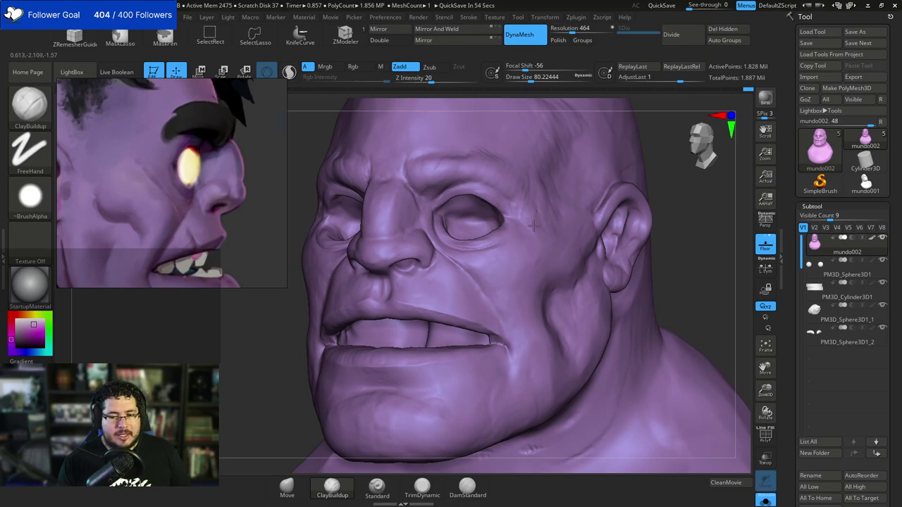
{"action": "mouse_move", "coordinate": [670, 151]}
{"action": "right_mouse_down"}
{"action": "mouse_move", "coordinate": [638, 161]}
{"action": "mouse_move", "coordinate": [463, 172]}
{"action": "right_mouse_up"}
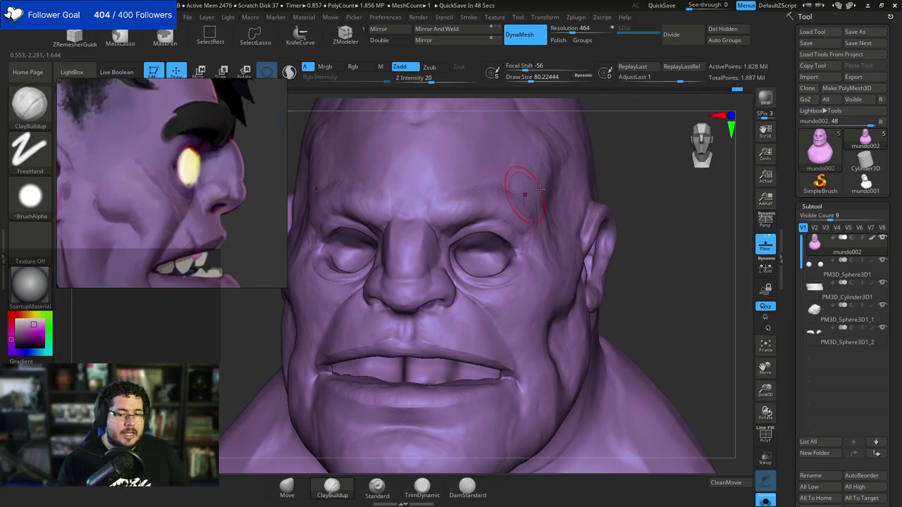
{"action": "right_click_drag", "start_coordinate": [539, 188], "coordinate": [600, 117]}
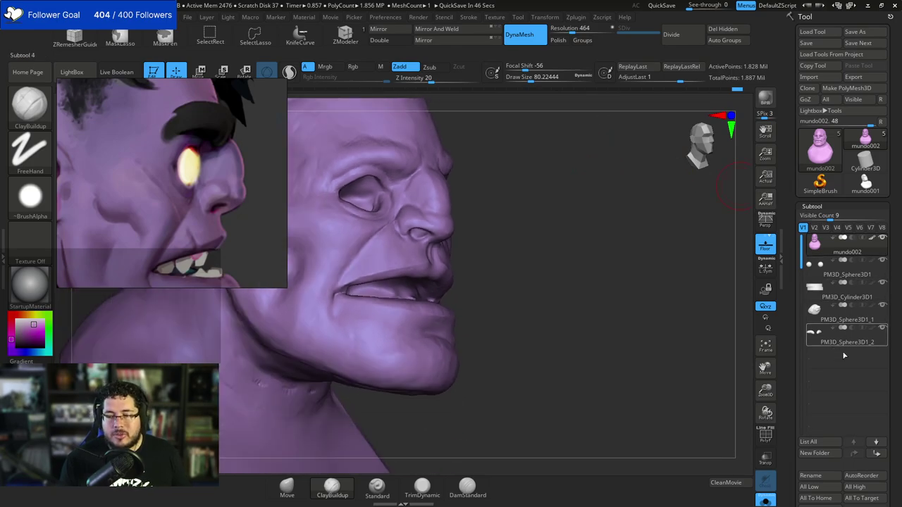
{"action": "left_click", "coordinate": [766, 499]}
Refine the skin around the outer eye corner with ClayBuildup at a draw size of about 33.
{"action": "right_click_drag", "start_coordinate": [523, 220], "coordinate": [526, 228]}
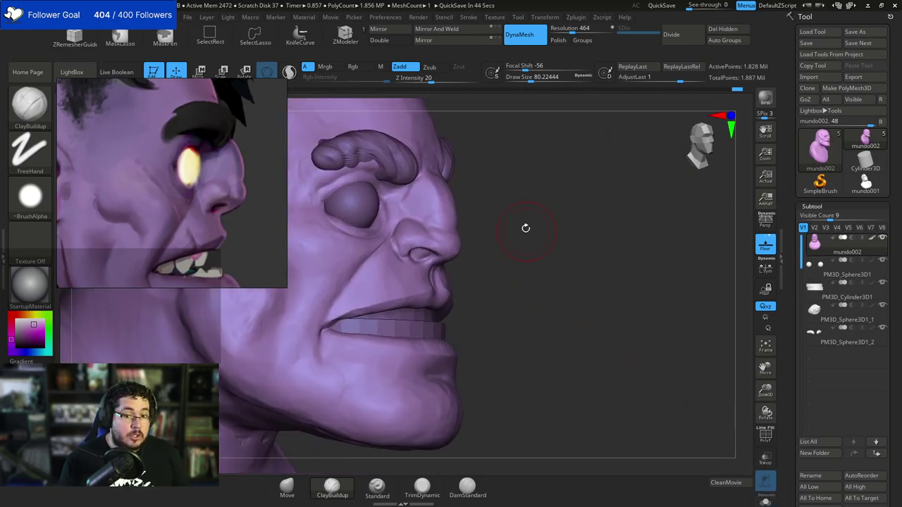
{"action": "key", "text": "space"}
{"action": "left_click", "coordinate": [521, 228]}
{"action": "key", "text": "space"}
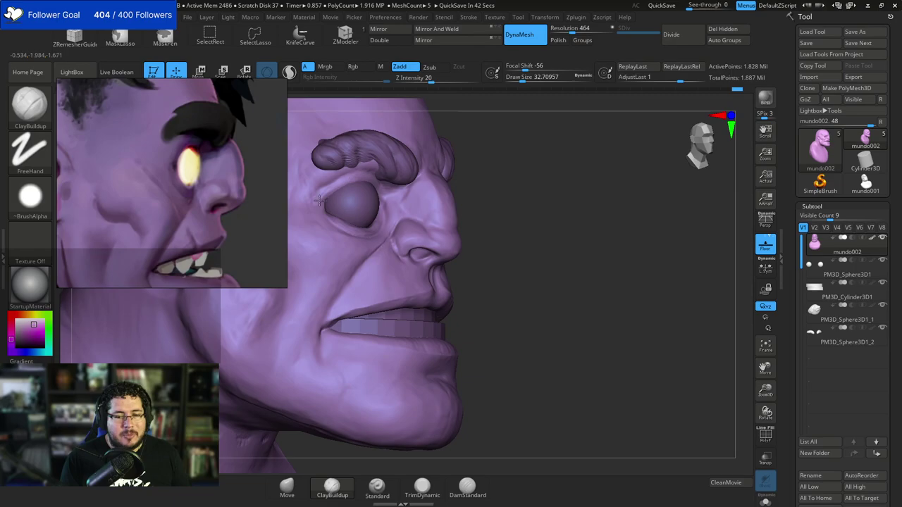
{"action": "right_click_drag", "start_coordinate": [319, 200], "coordinate": [371, 188]}
{"action": "right_click_drag", "start_coordinate": [584, 223], "coordinate": [580, 204], "text": "ctrl"}
{"action": "mouse_move", "coordinate": [579, 204]}
{"action": "right_mouse_down", "text": "shift"}
{"action": "mouse_move", "coordinate": [552, 210]}
{"action": "mouse_move", "coordinate": [578, 244]}
{"action": "mouse_move", "coordinate": [606, 223]}
{"action": "mouse_move", "coordinate": [547, 218]}
{"action": "mouse_move", "coordinate": [567, 249]}
{"action": "right_mouse_up", "text": "shift"}
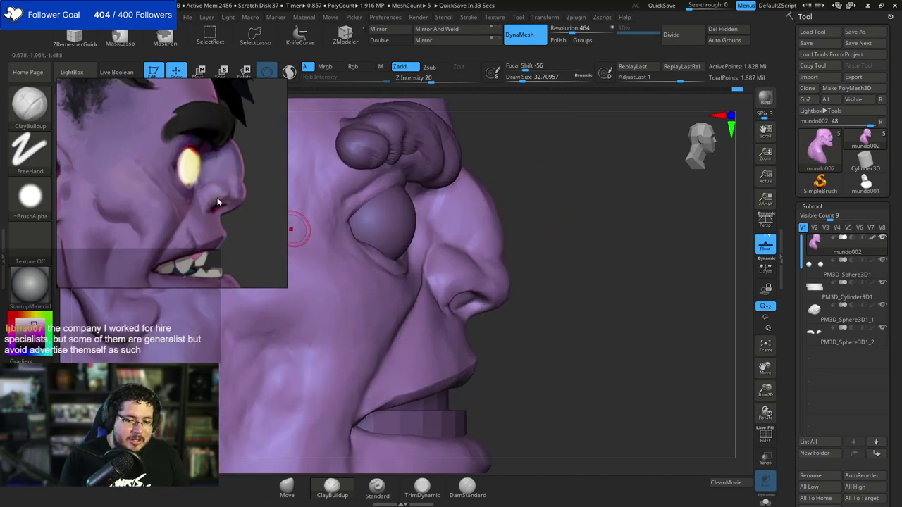
Reshape the nose wing and the side of the nose with the Move brush at draw sizes of about 77 and 71.
{"action": "key", "text": "b"}
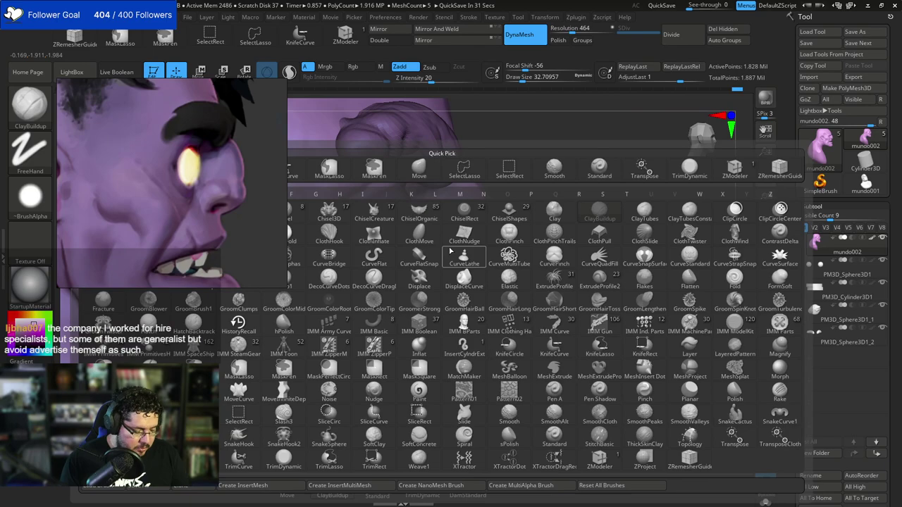
{"action": "key", "text": "m"}
{"action": "key", "text": "v"}
{"action": "left_click_drag", "start_coordinate": [438, 249], "coordinate": [439, 256]}
{"action": "key", "text": "space"}
{"action": "left_click_drag", "start_coordinate": [443, 250], "coordinate": [440, 262]}
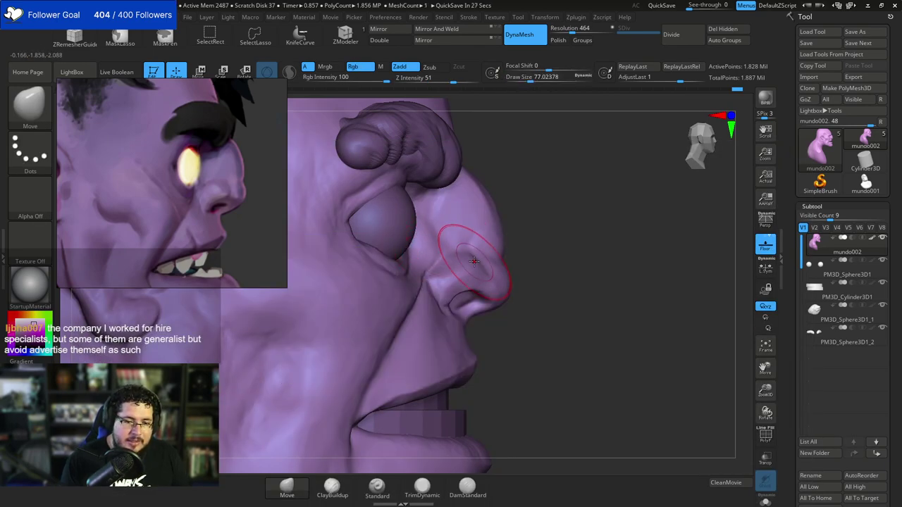
{"action": "key", "text": "space"}
{"action": "mouse_move", "coordinate": [486, 282]}
{"action": "left_mouse_down"}
{"action": "mouse_move", "coordinate": [462, 284]}
{"action": "mouse_move", "coordinate": [484, 279]}
{"action": "left_mouse_up"}
{"action": "key", "text": "space"}
{"action": "left_click_drag", "start_coordinate": [452, 240], "coordinate": [452, 245]}
{"action": "left_click_drag", "start_coordinate": [568, 224], "coordinate": [494, 219]}
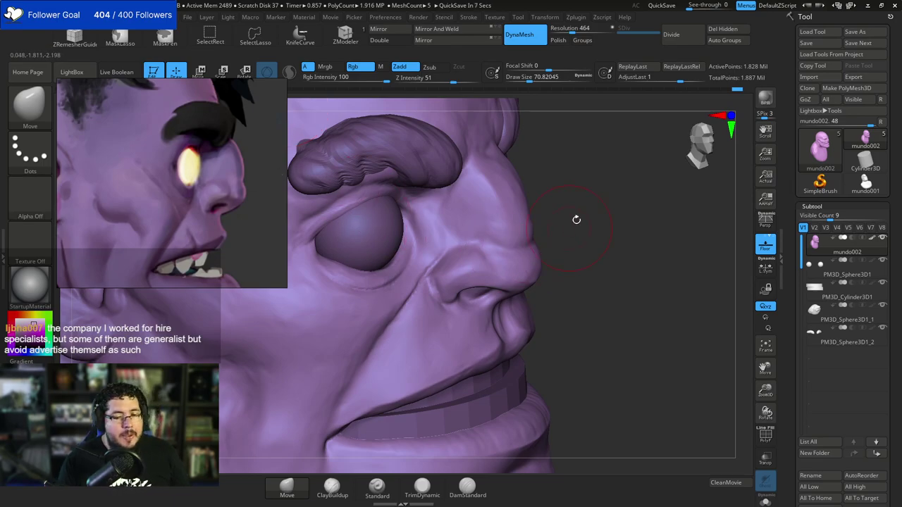
Build up the nose wing with ClayBuildup at a draw size of about 46, undoing unwanted strokes.
{"action": "left_click_drag", "start_coordinate": [576, 219], "coordinate": [566, 215]}
{"action": "key", "text": "b"}
{"action": "key", "text": "c"}
{"action": "key", "text": "b"}
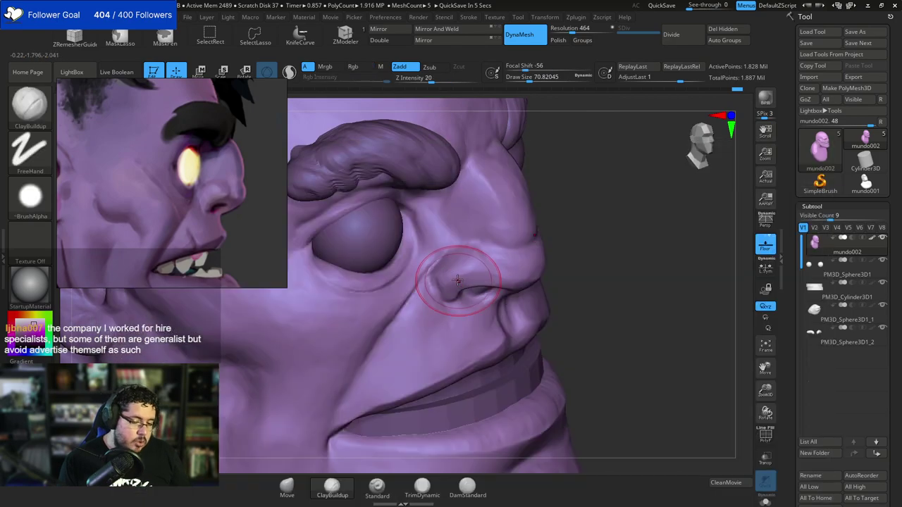
{"action": "key", "text": "s"}
{"action": "left_click_drag", "start_coordinate": [459, 284], "coordinate": [443, 293]}
{"action": "key", "text": "s"}
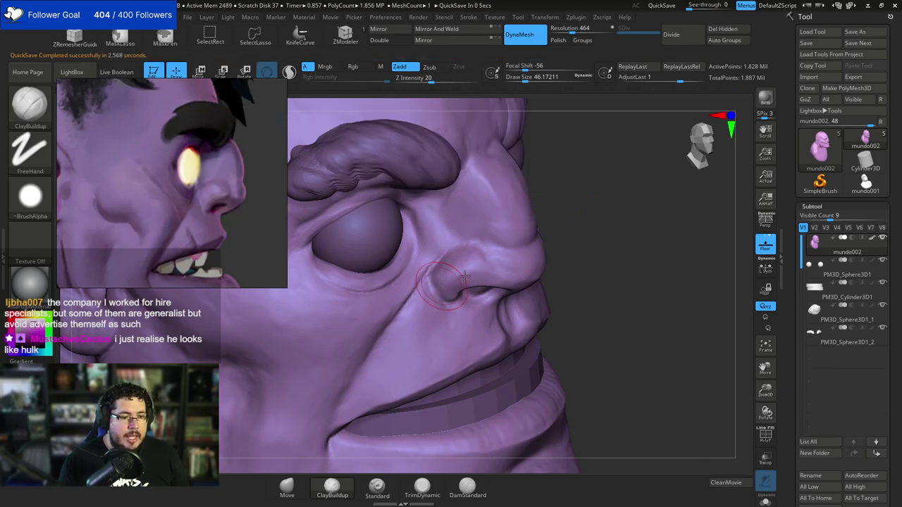
{"action": "key", "text": "ctrl"}
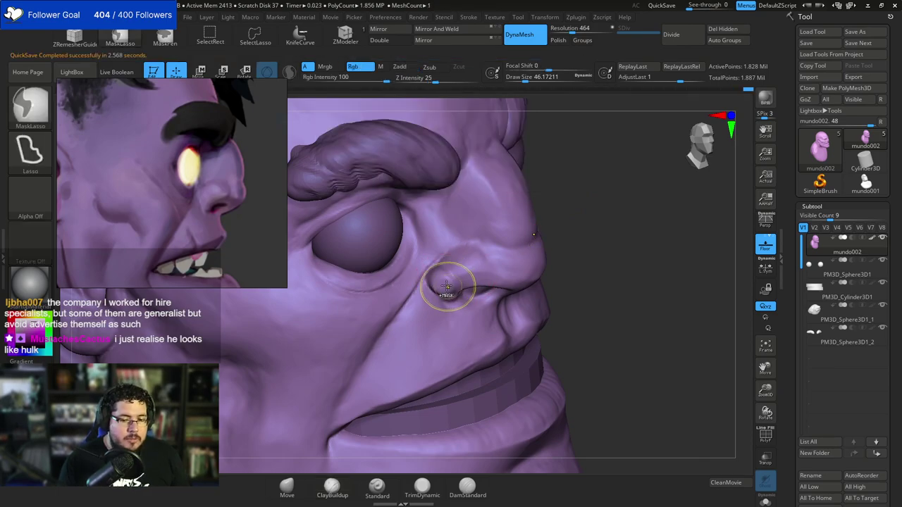
{"action": "key", "text": "ctrl+z"}
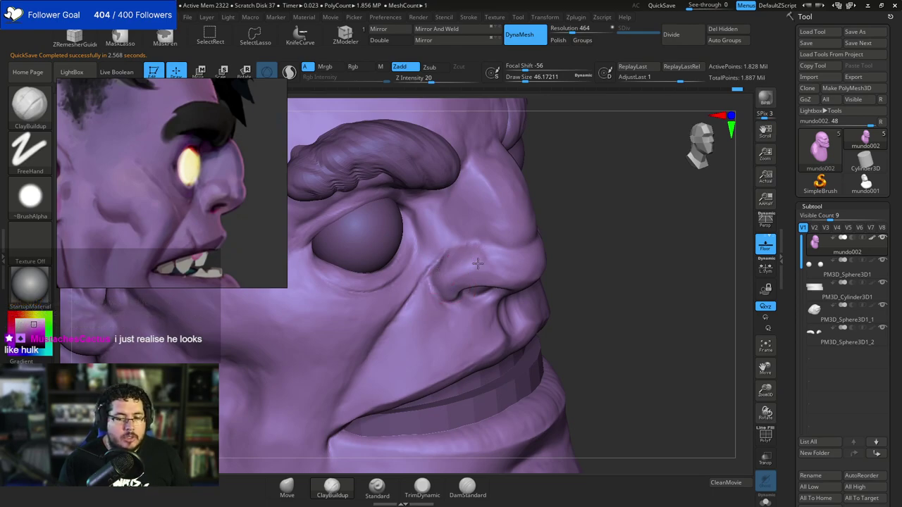
{"action": "right_click_drag", "start_coordinate": [498, 267], "coordinate": [528, 238]}
{"action": "left_click_drag", "start_coordinate": [486, 261], "coordinate": [484, 252]}
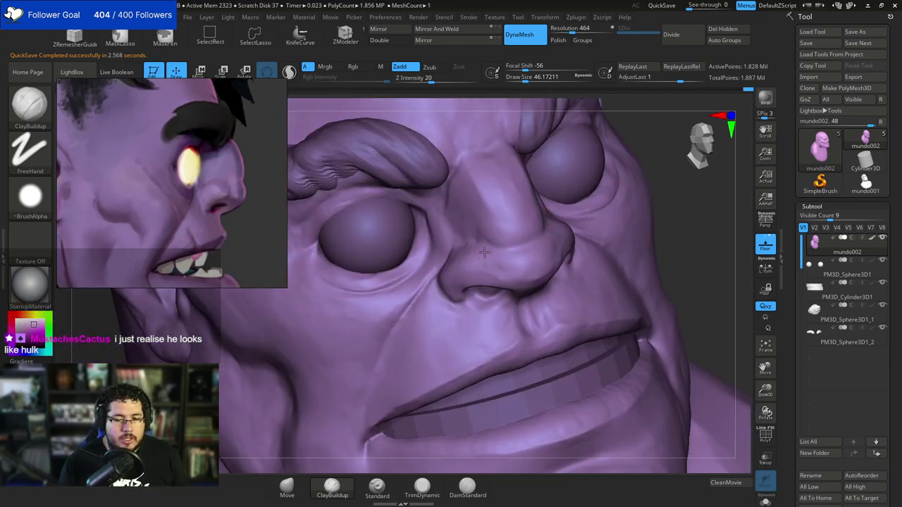
{"action": "right_click_drag", "start_coordinate": [549, 257], "coordinate": [665, 228]}
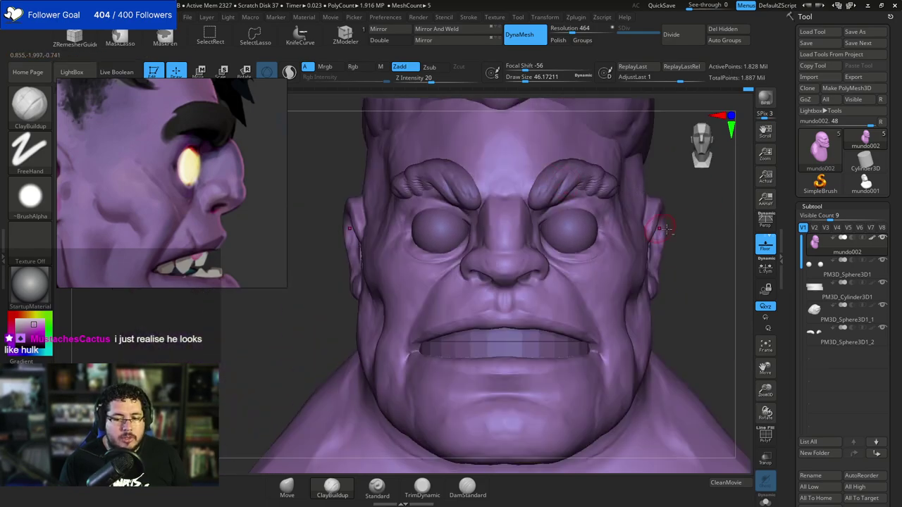
Adjust the form between the nose and the eye with the Move brush at a draw size of about 116.
{"action": "right_click_drag", "start_coordinate": [703, 203], "coordinate": [632, 252]}
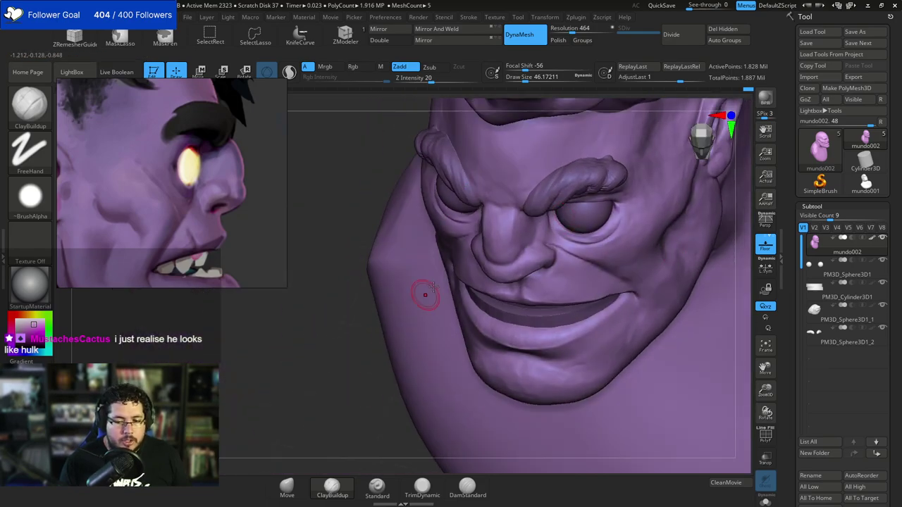
{"action": "key", "text": "b"}
{"action": "key", "text": "m"}
{"action": "key", "text": "v"}
{"action": "key", "text": "space"}
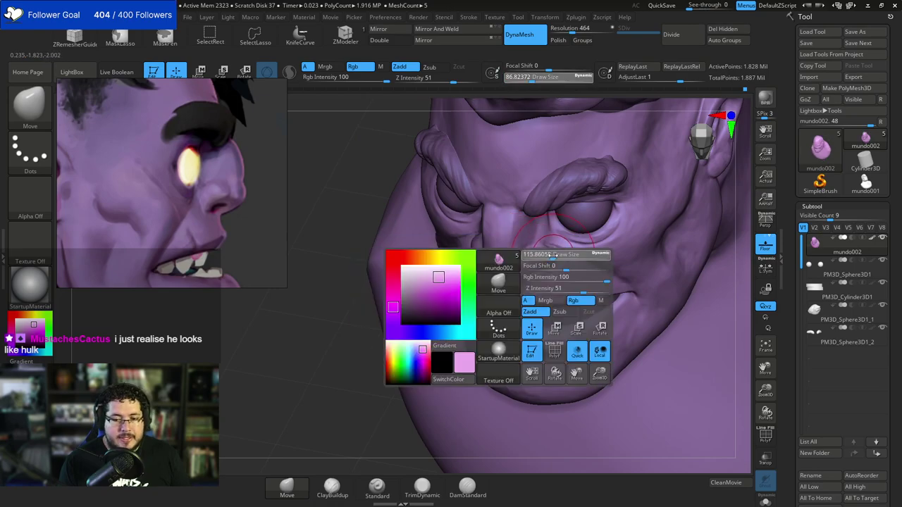
{"action": "mouse_move", "coordinate": [400, 333]}
{"action": "right_mouse_down"}
{"action": "mouse_move", "coordinate": [540, 242]}
{"action": "mouse_move", "coordinate": [634, 202]}
{"action": "mouse_move", "coordinate": [494, 203]}
{"action": "right_mouse_up"}
Build up the cheekbone and temple beside the eye with ClayBuildup at a draw size of about 80.
{"action": "key", "text": "b"}
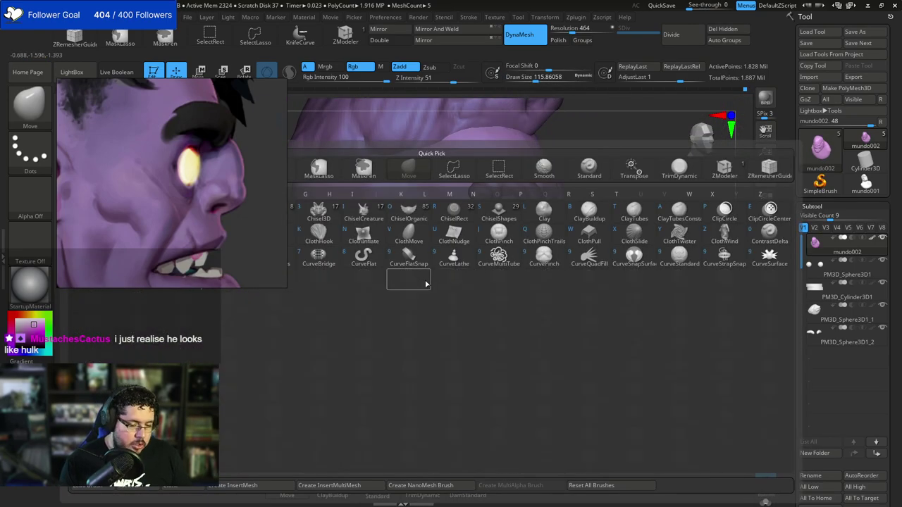
{"action": "key", "text": "c"}
{"action": "key", "text": "b"}
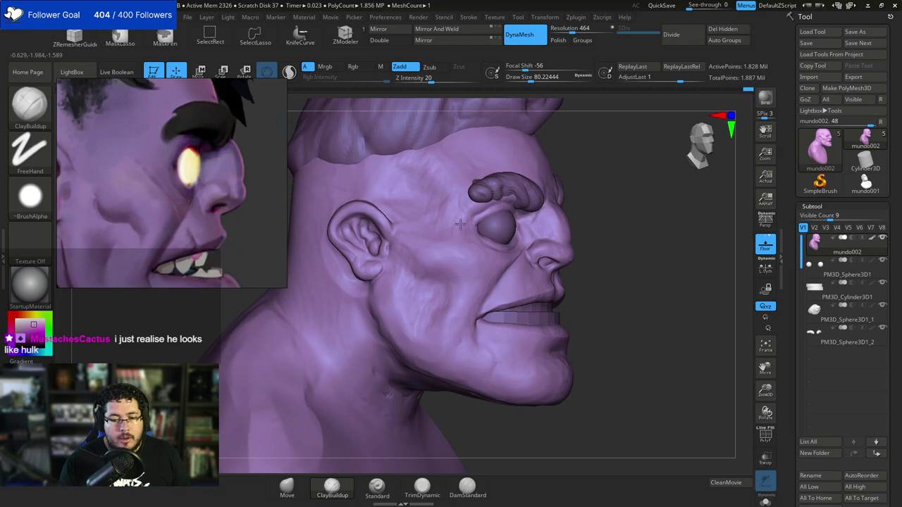
{"action": "mouse_move", "coordinate": [578, 185]}
{"action": "left_mouse_down"}
{"action": "mouse_move", "coordinate": [671, 196]}
{"action": "mouse_move", "coordinate": [599, 208]}
{"action": "mouse_move", "coordinate": [594, 188]}
{"action": "mouse_move", "coordinate": [580, 208]}
{"action": "left_mouse_up"}
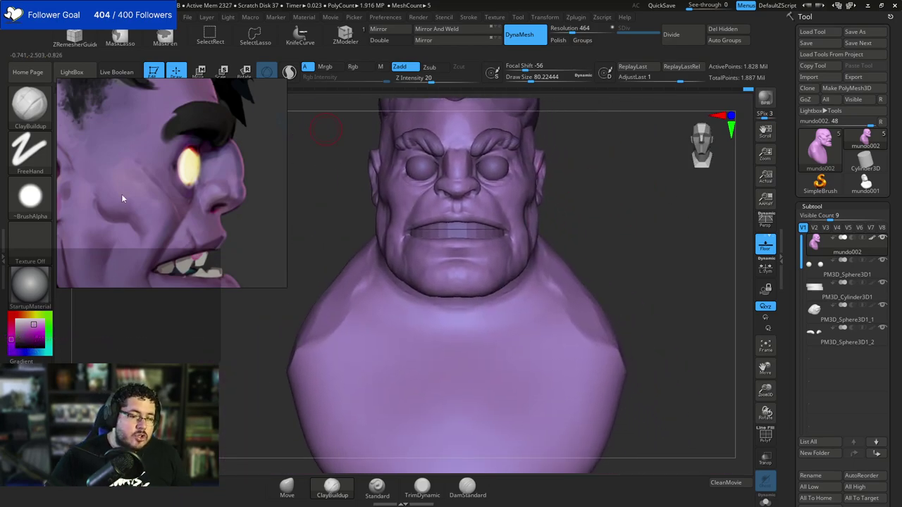
Zoom the reference board out to show both head views and turn the bust to its side profile.
{"action": "scroll", "coordinate": [121, 194], "scroll_direction": "down", "scroll_amount": 3}
{"action": "left_click_drag", "start_coordinate": [171, 196], "coordinate": [225, 180]}
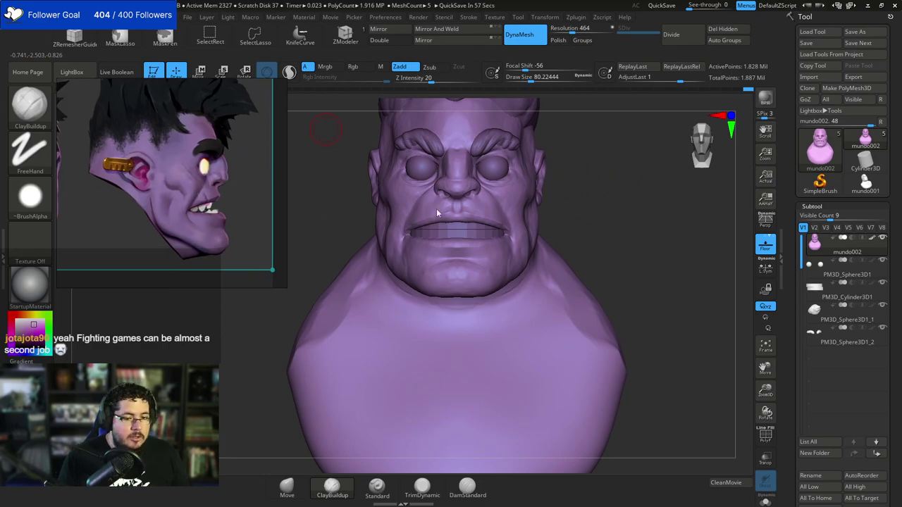
{"action": "mouse_move", "coordinate": [643, 188]}
{"action": "left_mouse_down"}
{"action": "mouse_move", "coordinate": [647, 195]}
{"action": "mouse_move", "coordinate": [224, 210]}
{"action": "left_mouse_up"}
{"action": "scroll", "coordinate": [224, 210], "scroll_direction": "down", "scroll_amount": 4}
{"action": "mouse_move", "coordinate": [540, 275]}
{"action": "left_mouse_down"}
{"action": "mouse_move", "coordinate": [590, 288]}
{"action": "mouse_move", "coordinate": [524, 296]}
{"action": "mouse_move", "coordinate": [568, 288]}
{"action": "mouse_move", "coordinate": [590, 314]}
{"action": "mouse_move", "coordinate": [588, 294]}
{"action": "mouse_move", "coordinate": [556, 288]}
{"action": "mouse_move", "coordinate": [548, 218]}
{"action": "mouse_move", "coordinate": [556, 272]}
{"action": "mouse_move", "coordinate": [544, 240]}
{"action": "mouse_move", "coordinate": [540, 267]}
{"action": "left_mouse_up"}
{"action": "right_click_drag", "start_coordinate": [539, 267], "coordinate": [570, 268], "text": "ctrl"}
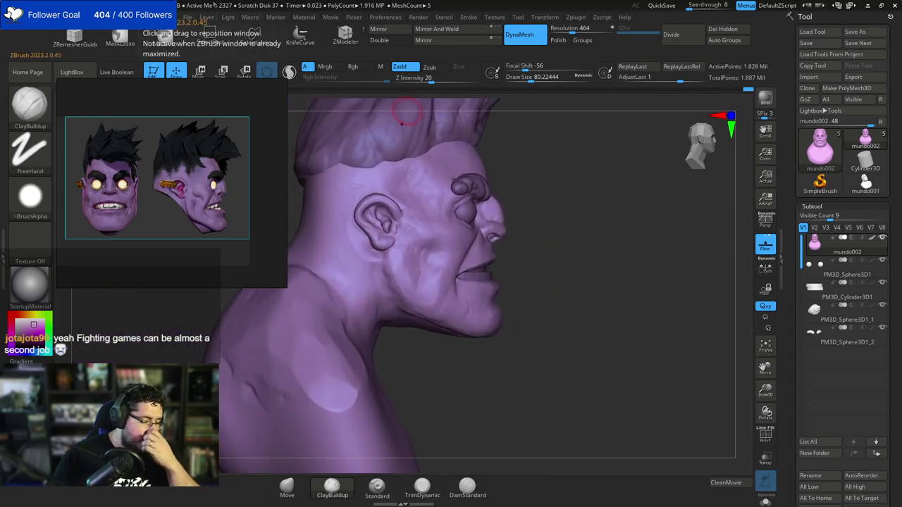
Enlarge the reference window, frame the side-profile head in it and place it over the bust.
{"action": "left_click_drag", "start_coordinate": [286, 287], "coordinate": [420, 388]}
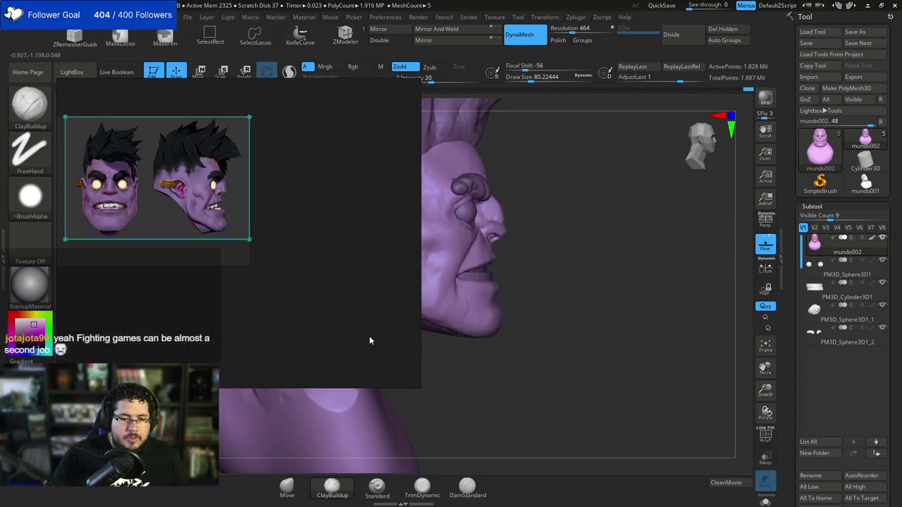
{"action": "scroll", "coordinate": [189, 163], "scroll_direction": "up", "scroll_amount": 4}
{"action": "scroll", "coordinate": [201, 171], "scroll_direction": "up", "scroll_amount": 3}
{"action": "middle_click_drag", "start_coordinate": [220, 185], "coordinate": [246, 192]}
{"action": "right_click_drag", "start_coordinate": [258, 197], "coordinate": [427, 240]}
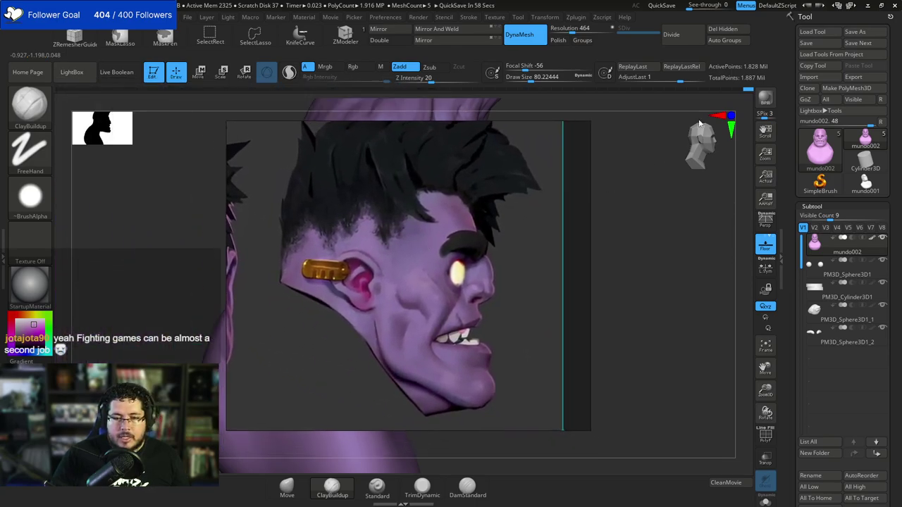
Change the reference window's mode so that it sits behind the sculpting window.
{"action": "right_click", "coordinate": [573, 194]}
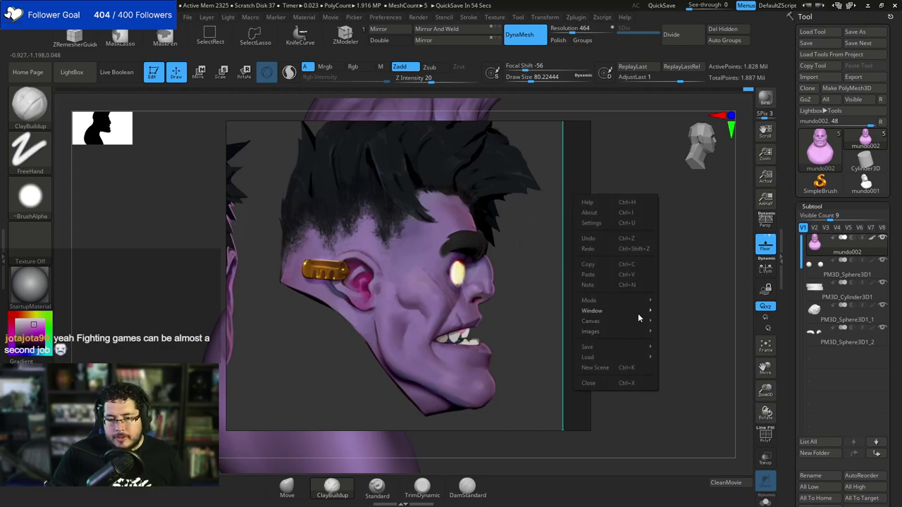
{"action": "mouse_move", "coordinate": [640, 303]}
{"action": "left_click", "coordinate": [680, 321]}
{"action": "left_click", "coordinate": [644, 265]}
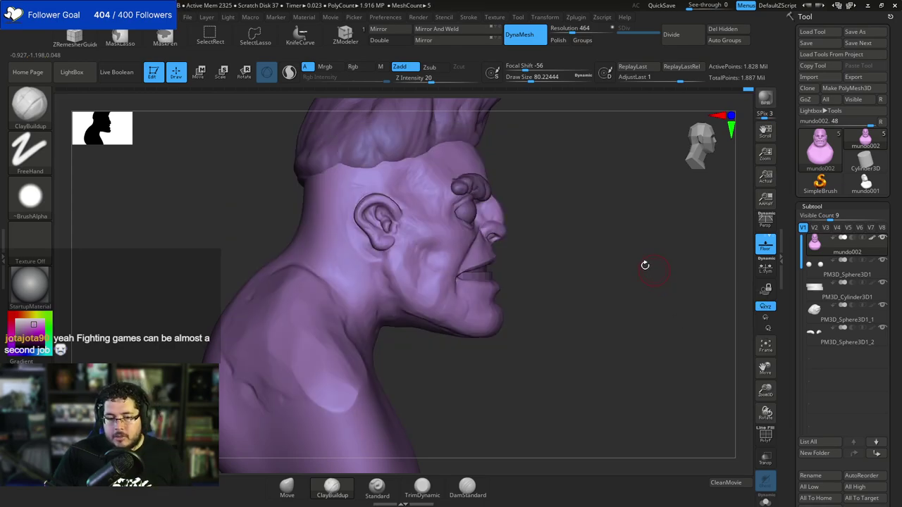
Set See-through to 48 and align the bust's side profile with the reference head behind it.
{"action": "left_click_drag", "start_coordinate": [705, 5], "coordinate": [712, 6]}
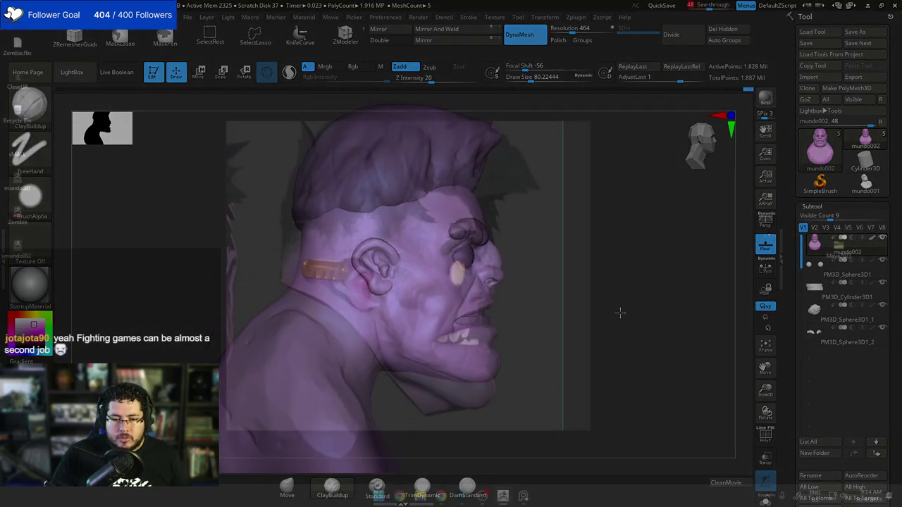
{"action": "left_click_drag", "start_coordinate": [619, 332], "coordinate": [607, 309]}
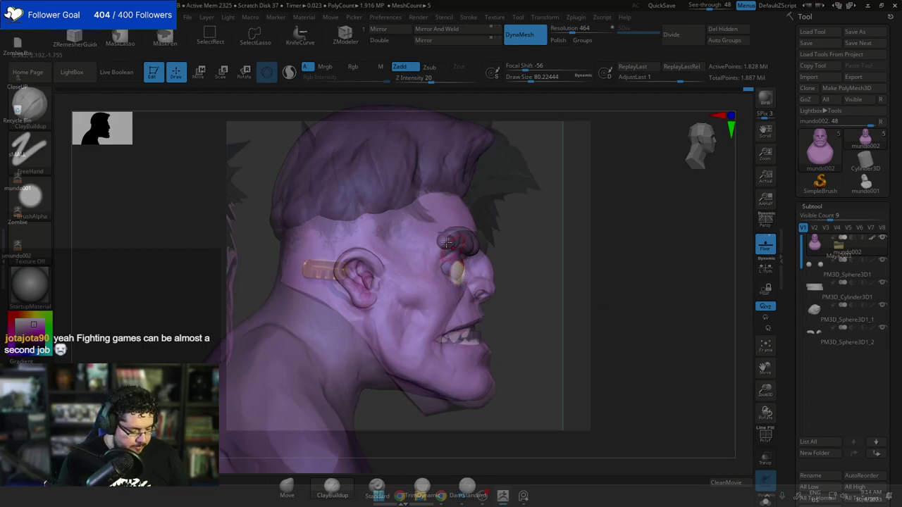
Adjust the brow's side profile with a large Move brush to follow the see-through reference.
{"action": "key", "text": "b"}
{"action": "key", "text": "m"}
{"action": "key", "text": "v"}
{"action": "key", "text": "space"}
{"action": "left_click_drag", "start_coordinate": [458, 271], "coordinate": [492, 270]}
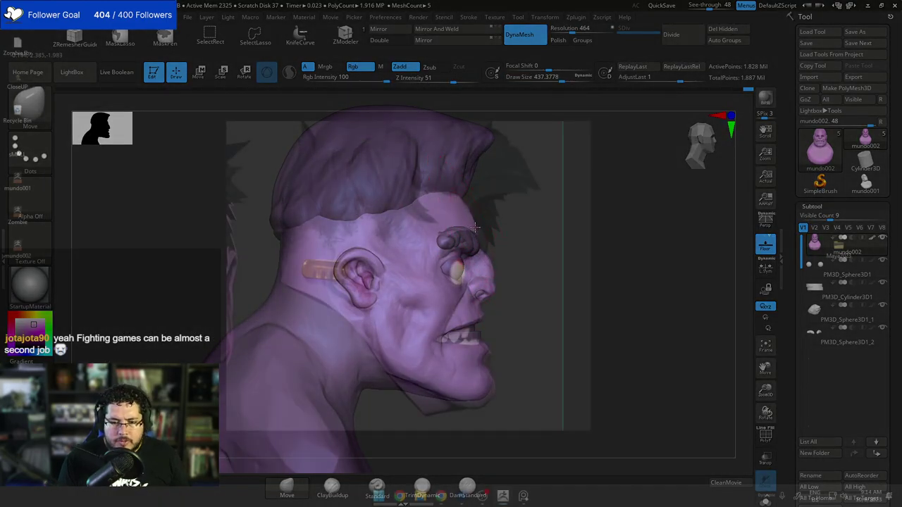
{"action": "key", "text": "space"}
{"action": "left_click_drag", "start_coordinate": [472, 227], "coordinate": [475, 227]}
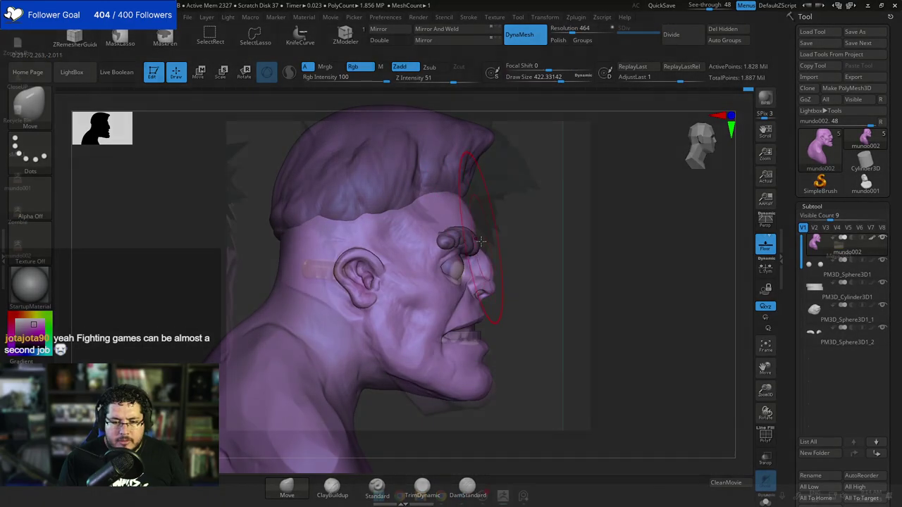
Push the nose's side profile back slightly with a smaller Move brush to match the reference head.
{"action": "key", "text": "space"}
{"action": "key", "text": "space"}
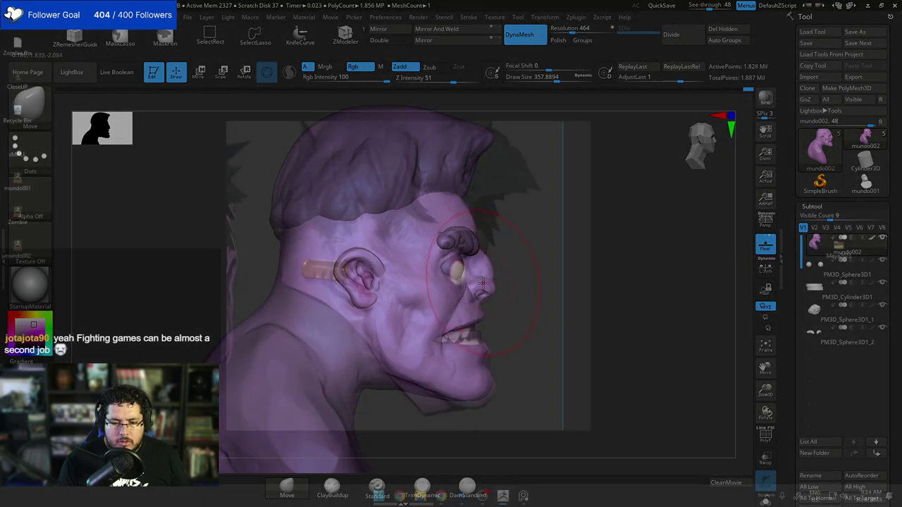
{"action": "key", "text": "space"}
{"action": "left_click_drag", "start_coordinate": [486, 282], "coordinate": [475, 282]}
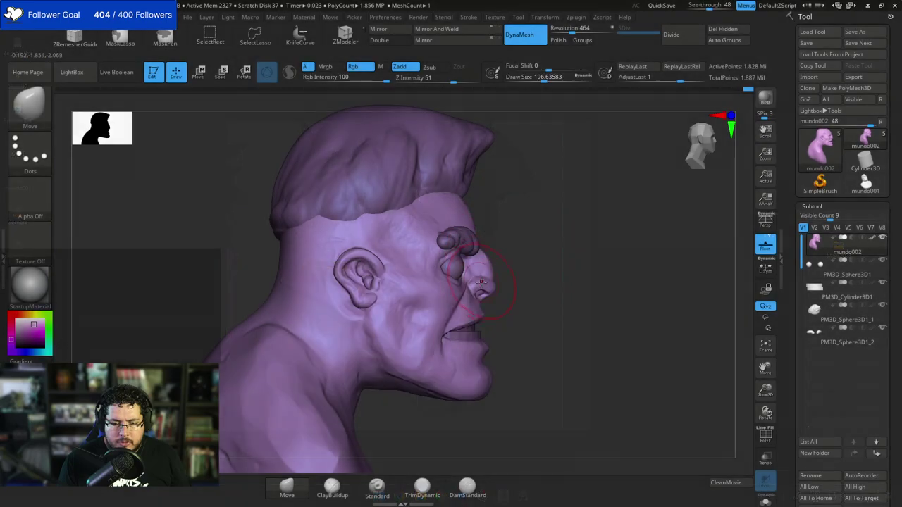
{"action": "key", "text": "space"}
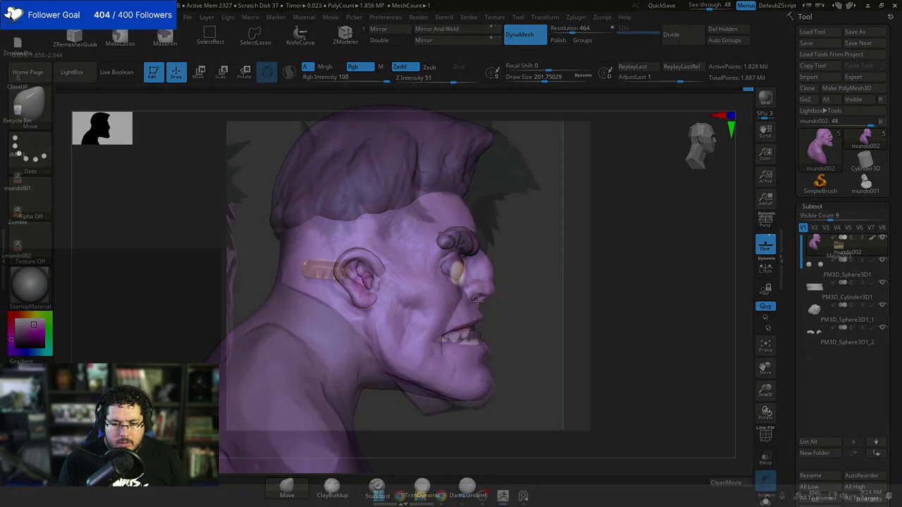
{"action": "key", "text": "space"}
Select the eyeball subtool PM3D_Sphere3D1 and lower it slightly to line up with the reference eye.
{"action": "left_click", "coordinate": [457, 272], "text": "alt"}
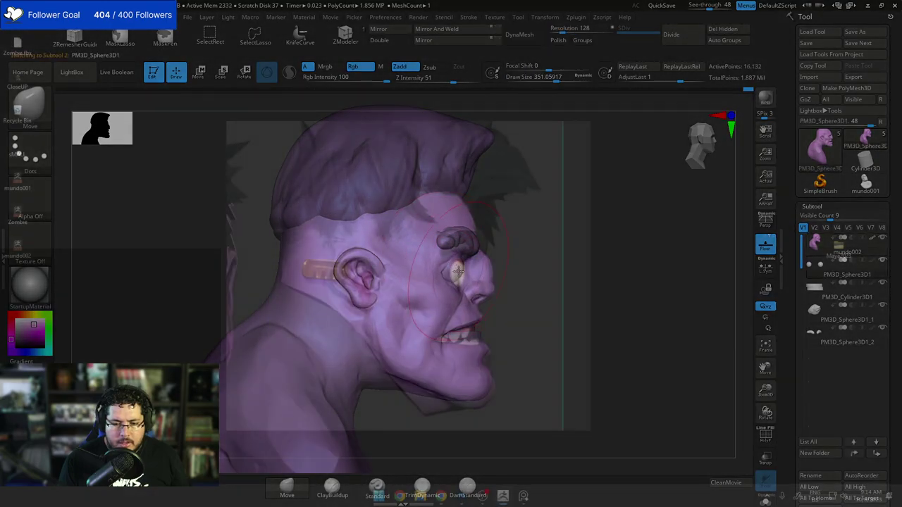
{"action": "key", "text": "w"}
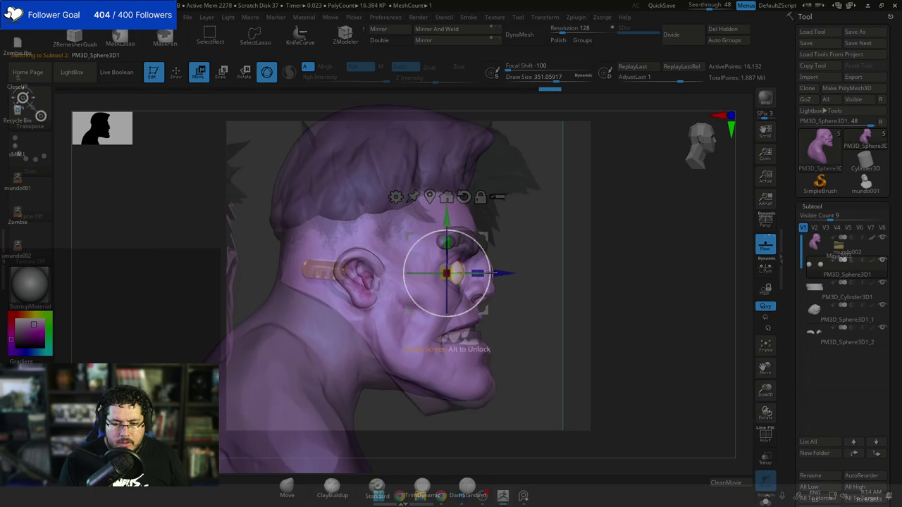
{"action": "key", "text": "q"}
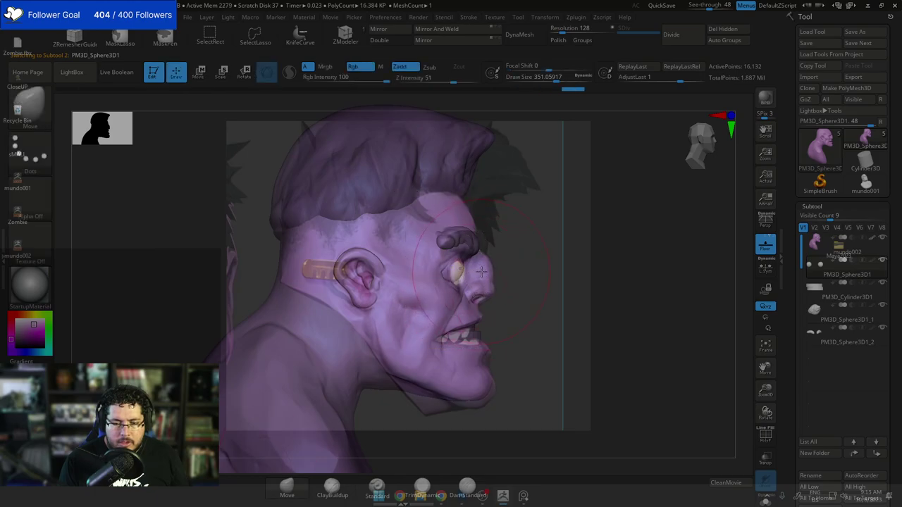
{"action": "key", "text": "w"}
{"action": "left_click_drag", "start_coordinate": [446, 217], "coordinate": [446, 224]}
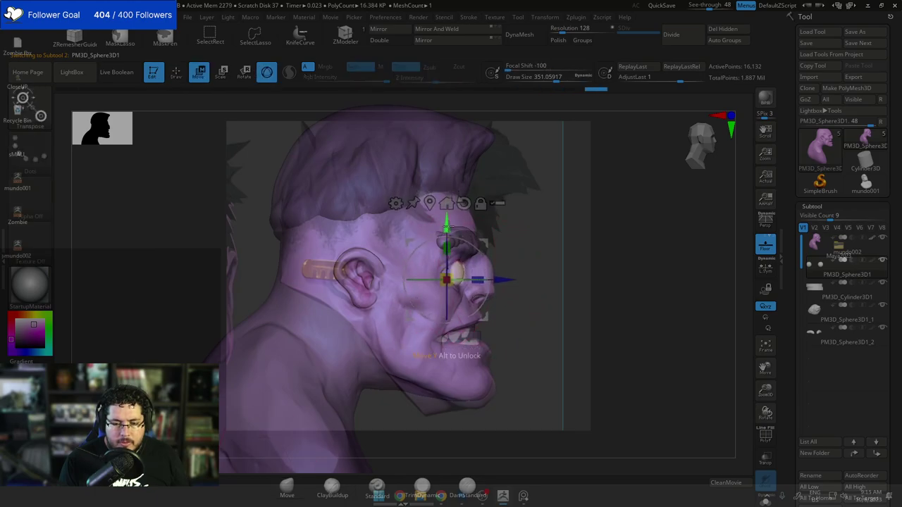
{"action": "key", "text": "q"}
Reselect the mundo002 head and reshape its upper lip, chin and jaw profile with the Move brush to match the reference.
{"action": "left_click", "coordinate": [438, 223], "text": "alt"}
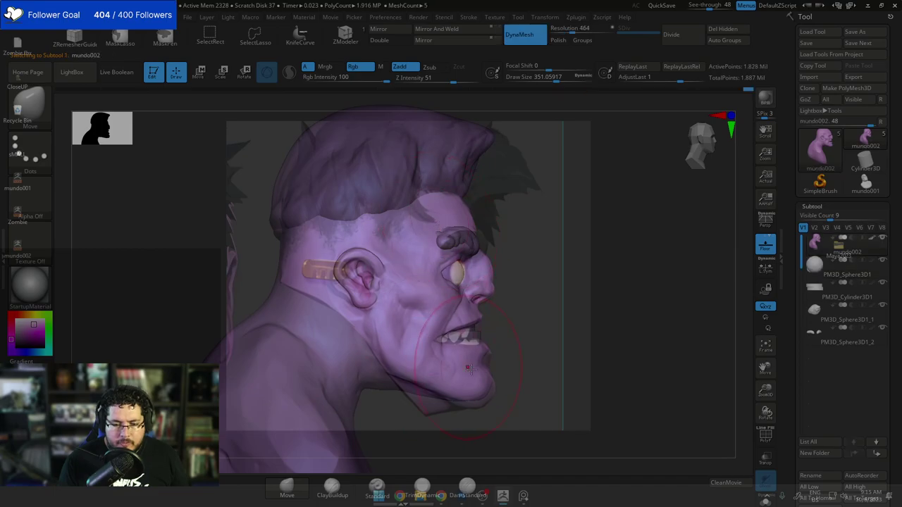
{"action": "left_click_drag", "start_coordinate": [470, 356], "coordinate": [473, 366]}
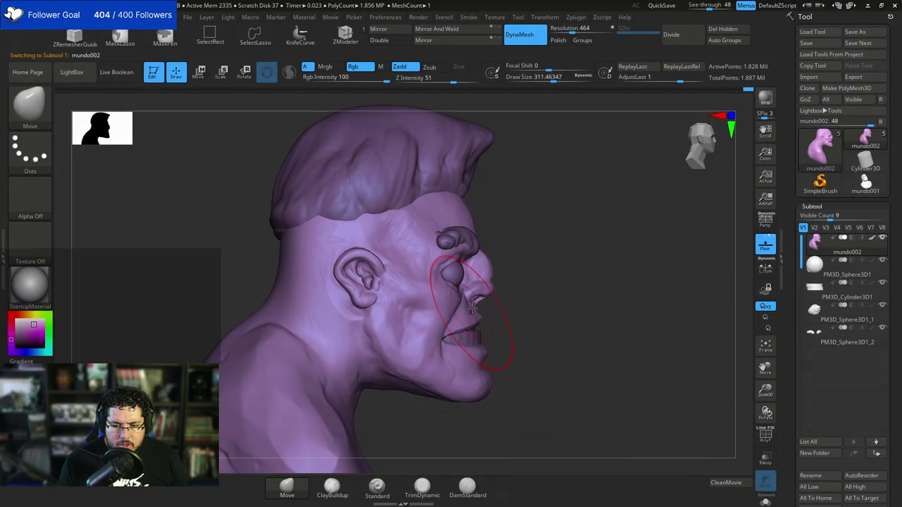
{"action": "key", "text": "space"}
{"action": "left_click_drag", "start_coordinate": [474, 305], "coordinate": [467, 307]}
{"action": "key", "text": "space"}
{"action": "key", "text": "space"}
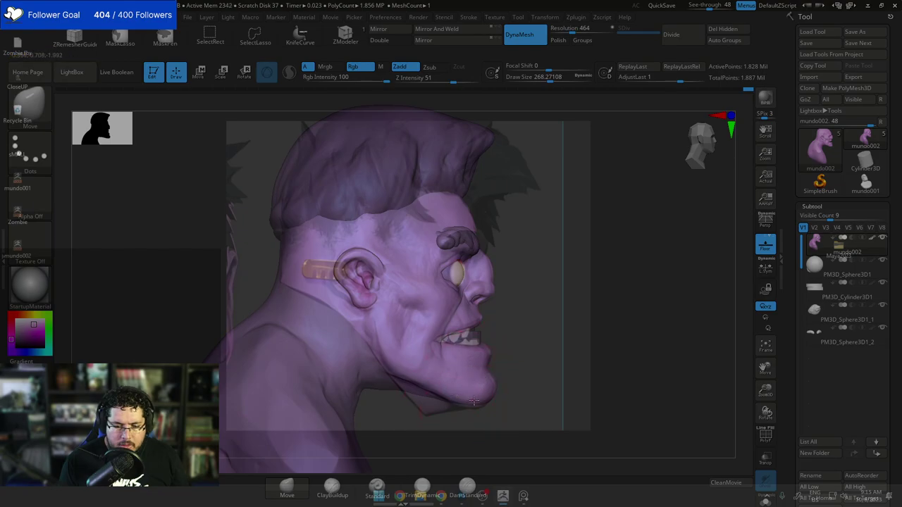
{"action": "mouse_move", "coordinate": [393, 378]}
{"action": "left_mouse_down"}
{"action": "mouse_move", "coordinate": [400, 344]}
{"action": "mouse_move", "coordinate": [395, 377]}
{"action": "left_mouse_up"}
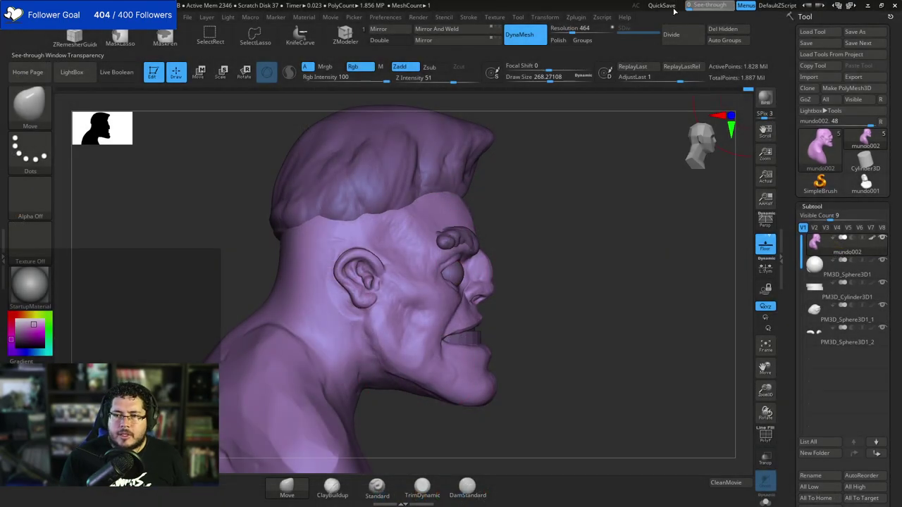
Build up the area beneath the jaw and along the upper neck with the ClayBuildup brush, viewed from below.
{"action": "left_click_drag", "start_coordinate": [578, 302], "coordinate": [536, 308]}
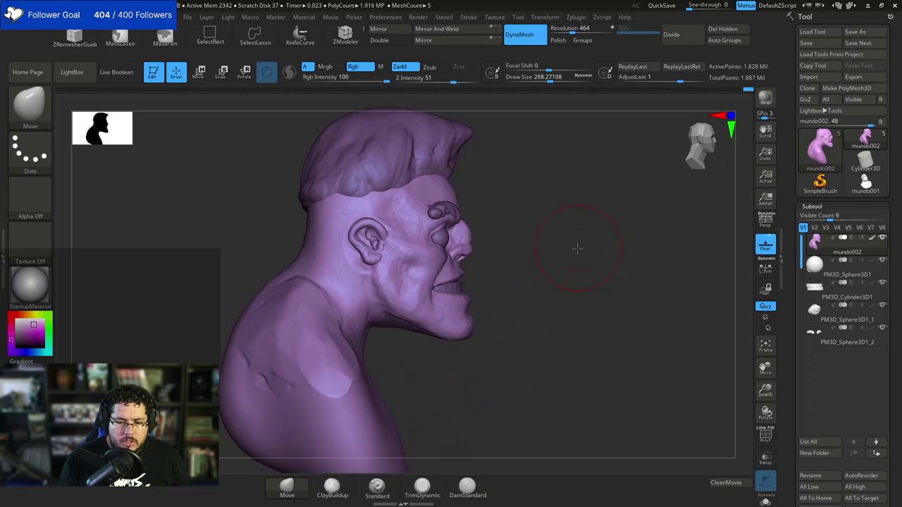
{"action": "key", "text": "space"}
{"action": "mouse_move", "coordinate": [577, 249]}
{"action": "left_mouse_down", "text": "alt"}
{"action": "mouse_move", "coordinate": [579, 276]}
{"action": "mouse_move", "coordinate": [569, 280]}
{"action": "mouse_move", "coordinate": [580, 240]}
{"action": "mouse_move", "coordinate": [530, 273]}
{"action": "left_mouse_up", "text": "alt"}
{"action": "key", "text": "b"}
{"action": "key", "text": "c"}
{"action": "key", "text": "b"}
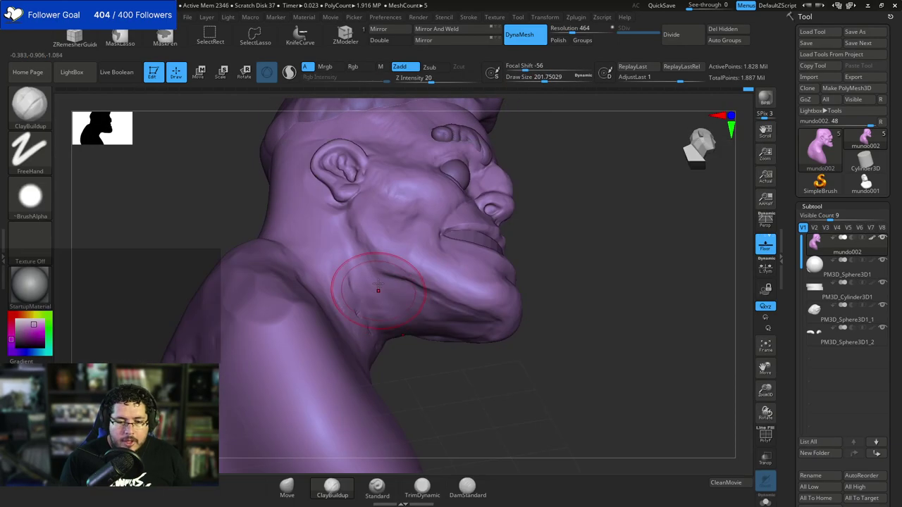
{"action": "mouse_move", "coordinate": [358, 274]}
{"action": "left_mouse_down"}
{"action": "mouse_move", "coordinate": [352, 307]}
{"action": "mouse_move", "coordinate": [366, 333]}
{"action": "mouse_move", "coordinate": [389, 310]}
{"action": "mouse_move", "coordinate": [393, 283]}
{"action": "left_mouse_up"}
{"action": "left_click_drag", "start_coordinate": [406, 321], "coordinate": [440, 308]}
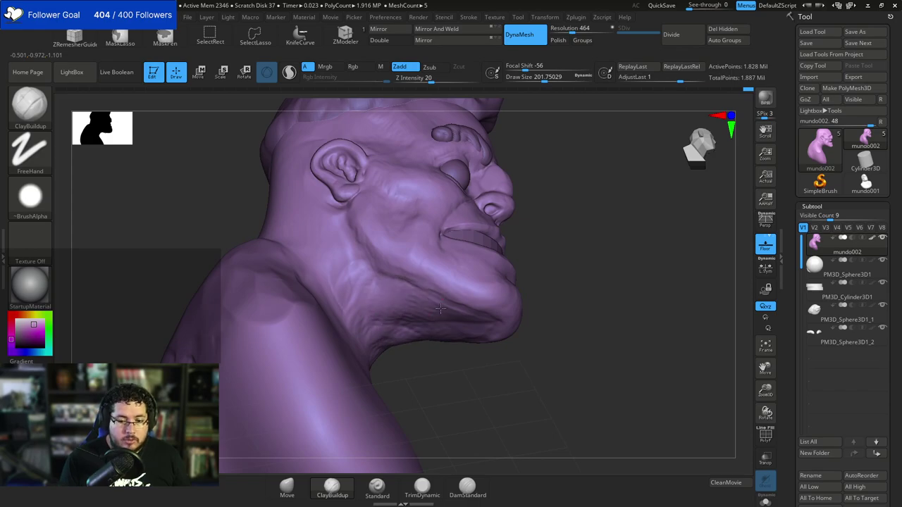
Build up the throat and neck volume beneath the jaw of the mundo002 bust with ClayBuildup.
{"action": "right_click_drag", "start_coordinate": [385, 303], "coordinate": [385, 319]}
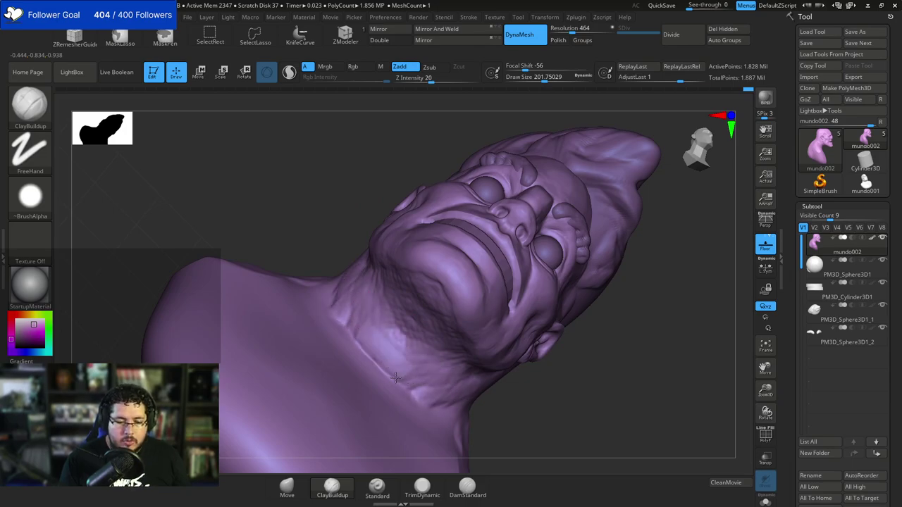
{"action": "mouse_move", "coordinate": [379, 359]}
{"action": "right_mouse_down"}
{"action": "mouse_move", "coordinate": [395, 273]}
{"action": "mouse_move", "coordinate": [465, 364]}
{"action": "mouse_move", "coordinate": [372, 312]}
{"action": "right_mouse_up"}
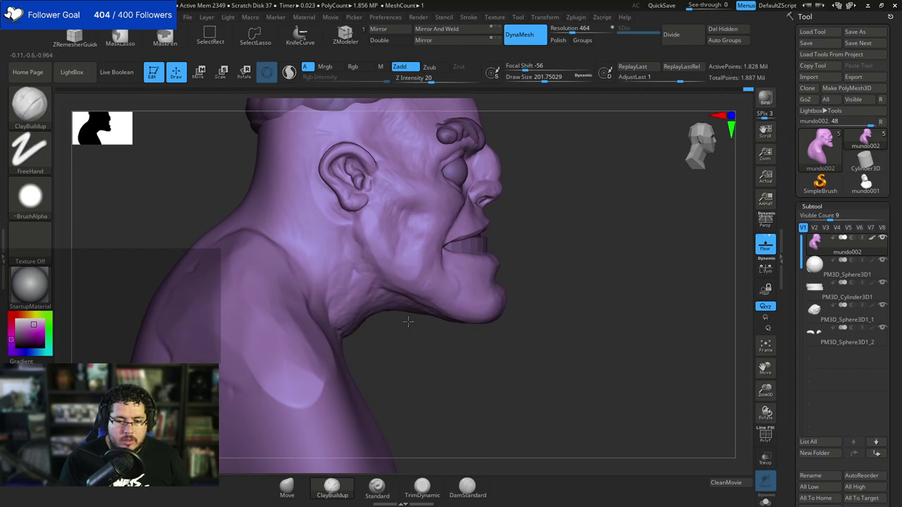
{"action": "right_click_drag", "start_coordinate": [416, 340], "coordinate": [541, 203]}
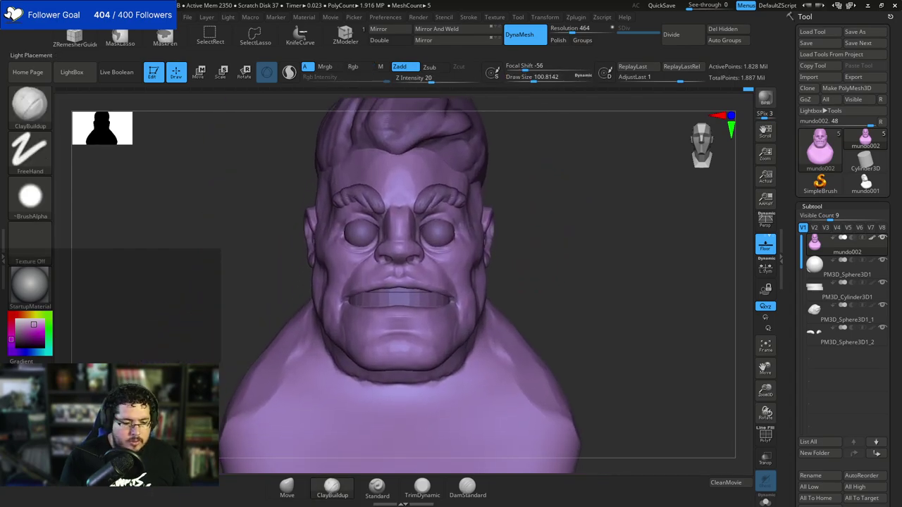
{"action": "mouse_move", "coordinate": [30, 285]}
{"action": "left_mouse_down"}
{"action": "mouse_move", "coordinate": [29, 272]}
{"action": "mouse_move", "coordinate": [33, 282]}
{"action": "left_mouse_up"}
{"action": "left_click_drag", "start_coordinate": [169, 300], "coordinate": [626, 256]}
Select the eyebrow subtool PM3D_Sphere3D1_2 and lower the eyebrows closer to the eyes with the Move gizmo.
{"action": "key", "text": "alt+Tab"}
{"action": "key", "text": "alt+Tab"}
{"action": "left_click", "coordinate": [528, 158], "text": "alt"}
{"action": "key", "text": "w"}
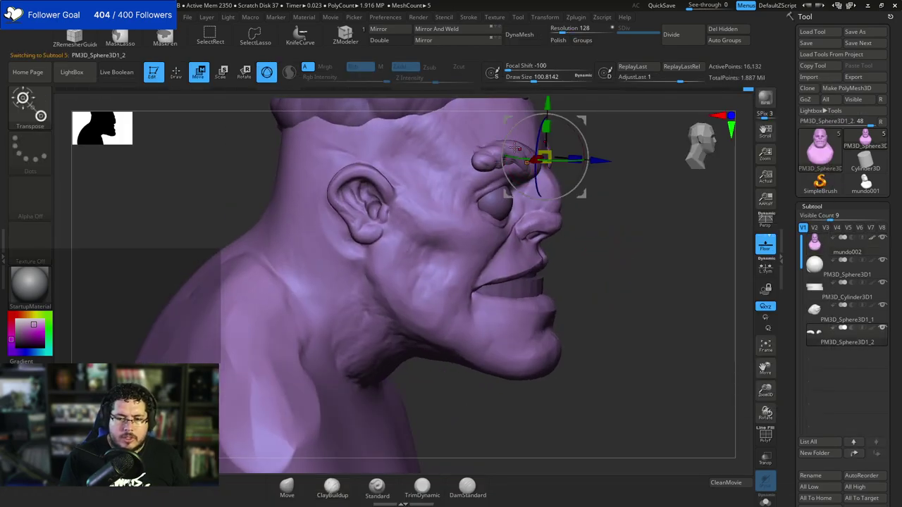
{"action": "left_click_drag", "start_coordinate": [597, 170], "coordinate": [589, 151]}
{"action": "key", "text": "Tab"}
{"action": "mouse_move", "coordinate": [645, 177]}
{"action": "left_mouse_down"}
{"action": "mouse_move", "coordinate": [597, 173]}
{"action": "mouse_move", "coordinate": [652, 216]}
{"action": "mouse_move", "coordinate": [612, 216]}
{"action": "mouse_move", "coordinate": [652, 247]}
{"action": "left_mouse_up"}
{"action": "key", "text": "Tab"}
{"action": "key", "text": "q"}
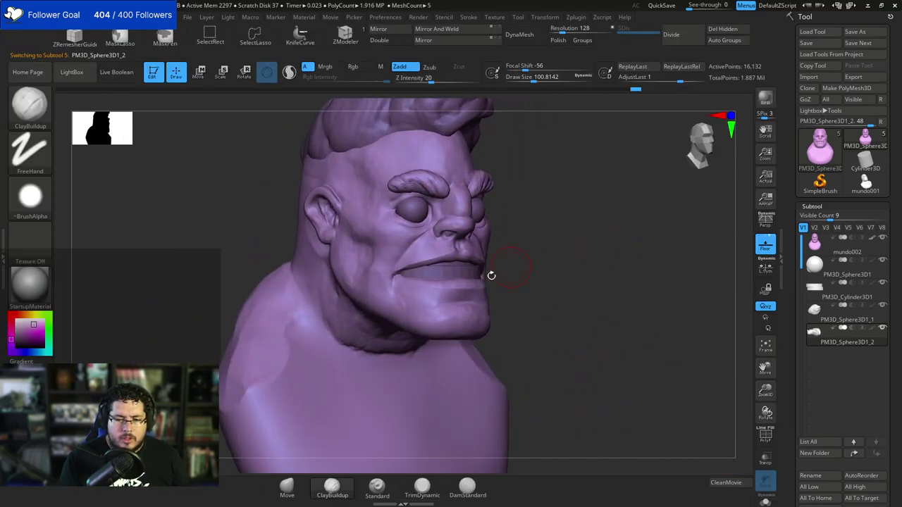
Select the teeth subtool PM3D_Cylinder3D1 and move it down along the Y axis by about 0.04.
{"action": "left_click", "coordinate": [467, 272], "text": "alt"}
{"action": "left_click_drag", "start_coordinate": [511, 258], "coordinate": [582, 271], "text": "shift"}
{"action": "key", "text": "w"}
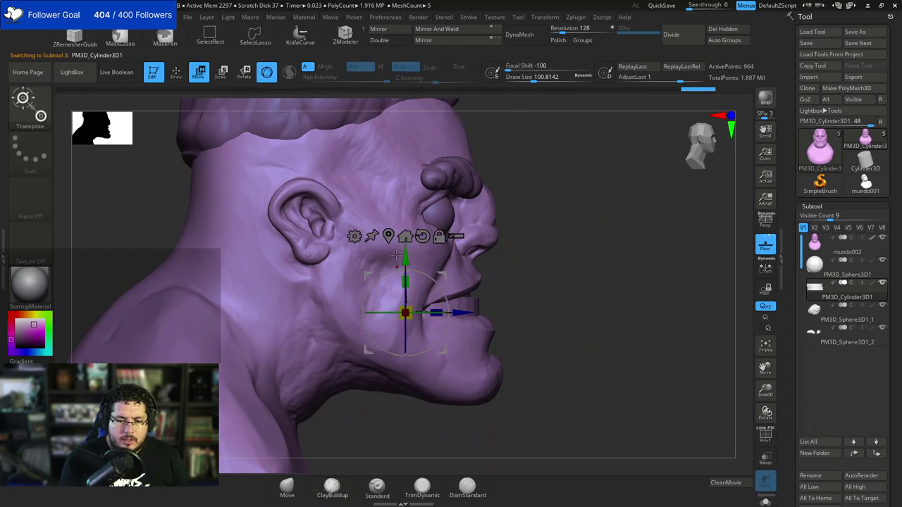
{"action": "key", "text": "q"}
{"action": "key", "text": "w"}
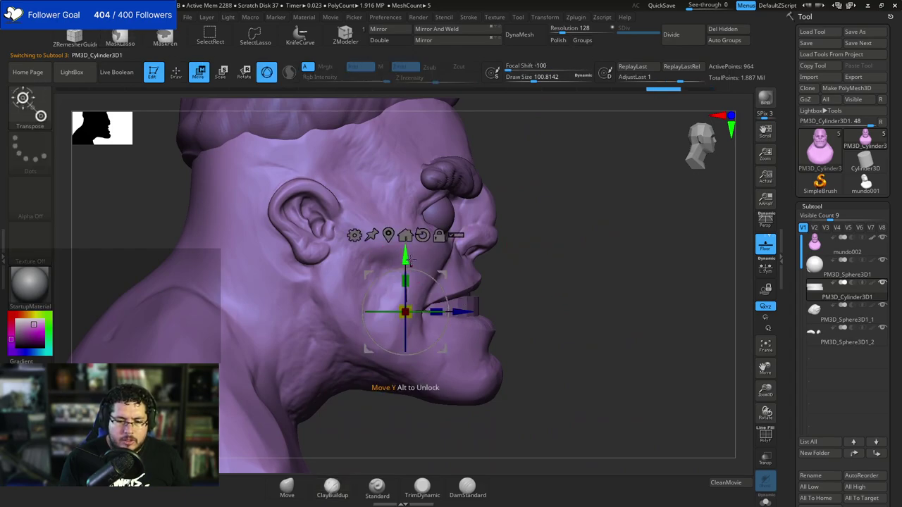
{"action": "left_click_drag", "start_coordinate": [409, 257], "coordinate": [408, 262]}
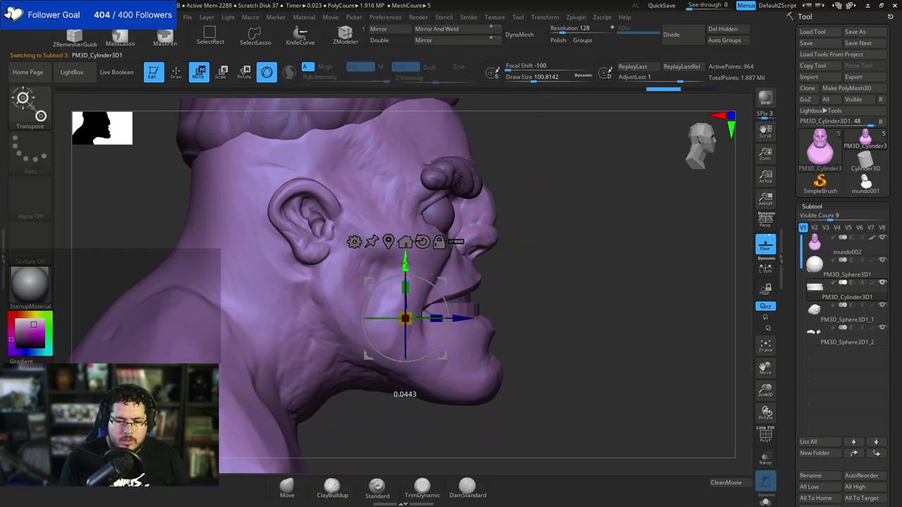
{"action": "key", "text": "q"}
{"action": "mouse_move", "coordinate": [551, 290]}
{"action": "left_mouse_down"}
{"action": "mouse_move", "coordinate": [556, 262]}
{"action": "mouse_move", "coordinate": [544, 269]}
{"action": "left_mouse_up"}
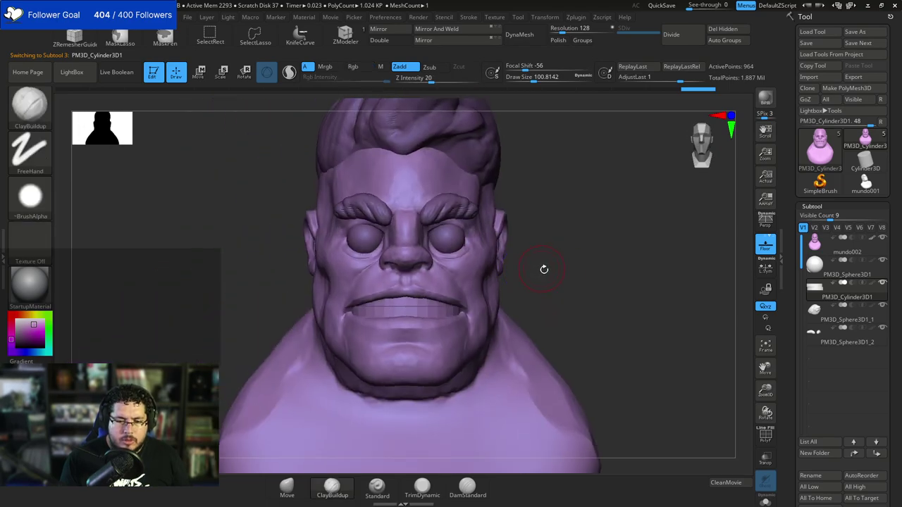
Switch to the PureRef reference of the character's head and set its window to stay always on top.
{"action": "key", "text": "alt+Tab"}
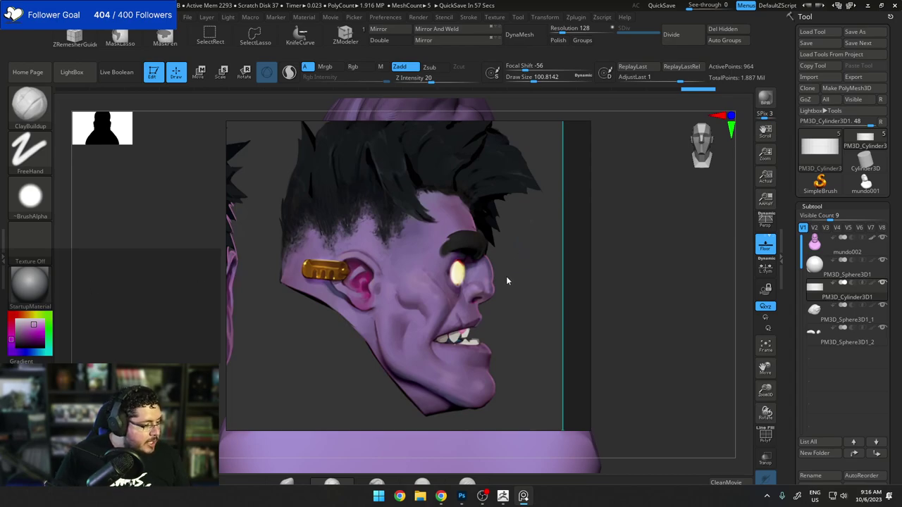
{"action": "left_click", "coordinate": [616, 250]}
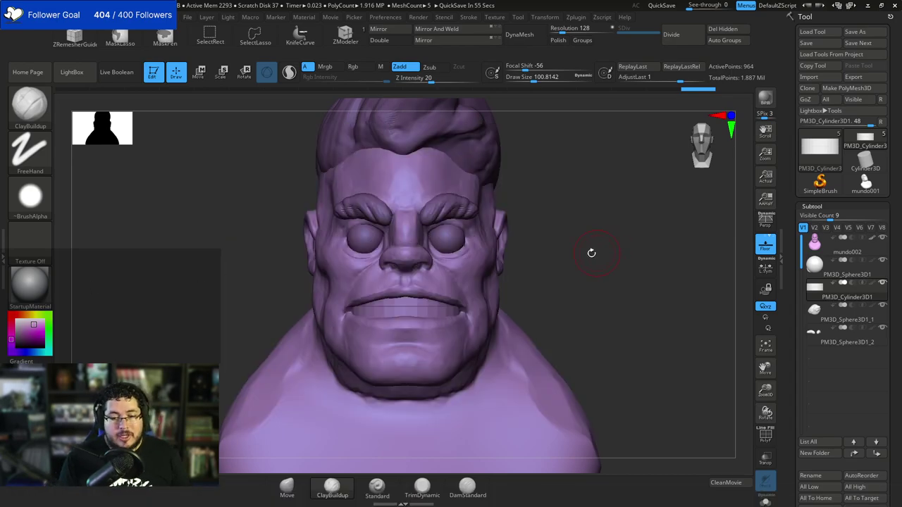
{"action": "mouse_move", "coordinate": [592, 252]}
{"action": "left_mouse_down"}
{"action": "mouse_move", "coordinate": [596, 239]}
{"action": "mouse_move", "coordinate": [543, 261]}
{"action": "mouse_move", "coordinate": [542, 249]}
{"action": "left_mouse_up"}
{"action": "key", "text": "alt+Tab"}
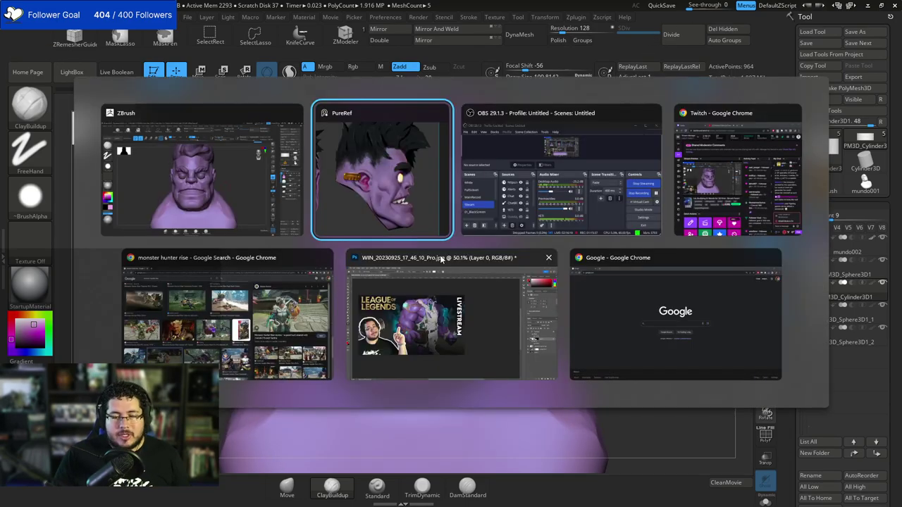
{"action": "right_click", "coordinate": [520, 225]}
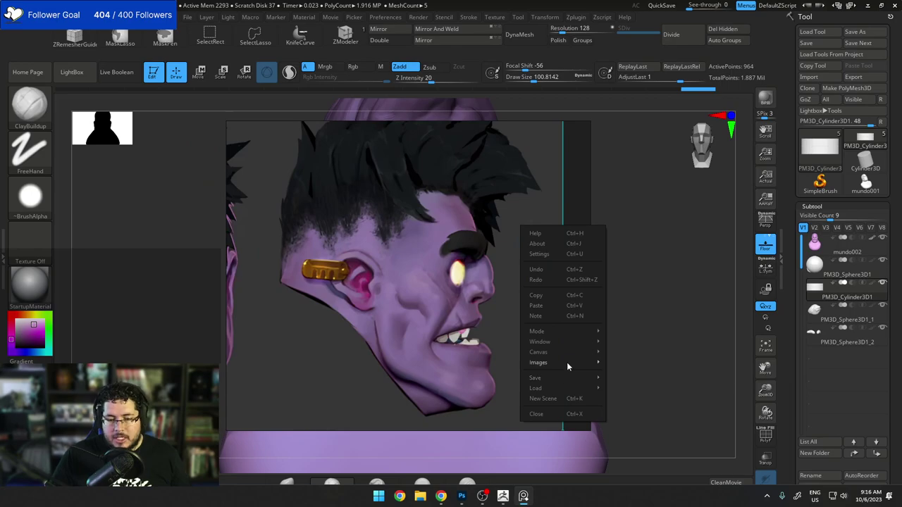
{"action": "mouse_move", "coordinate": [577, 332]}
{"action": "left_click", "coordinate": [645, 352]}
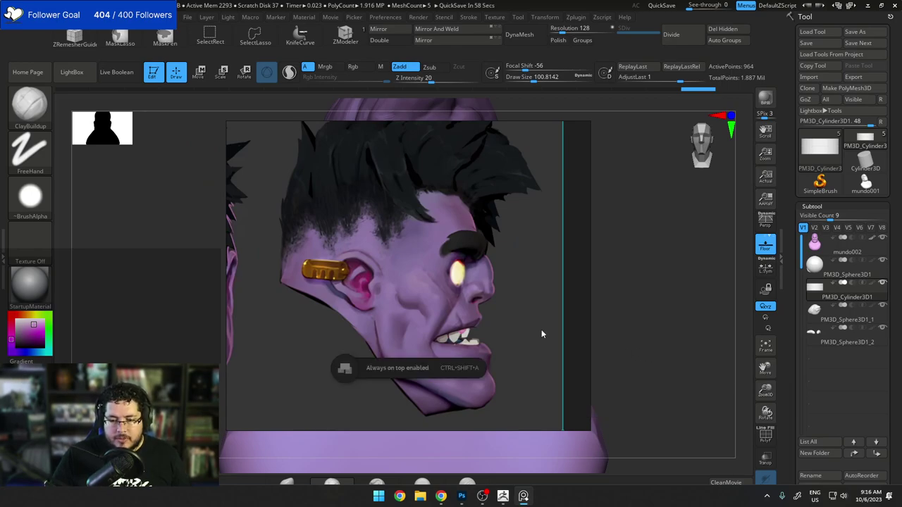
Reposition and shrink the reference window beside the bust, framing the front head and most of the side head.
{"action": "left_click_drag", "start_coordinate": [541, 329], "coordinate": [355, 264]}
{"action": "scroll", "coordinate": [317, 282], "scroll_direction": "down", "scroll_amount": 2}
{"action": "scroll", "coordinate": [206, 272], "scroll_direction": "down", "scroll_amount": 2}
{"action": "middle_click_drag", "start_coordinate": [156, 268], "coordinate": [170, 259]}
{"action": "left_click_drag", "start_coordinate": [578, 271], "coordinate": [384, 296]}
{"action": "left_click_drag", "start_coordinate": [684, 273], "coordinate": [737, 275], "text": "shift"}
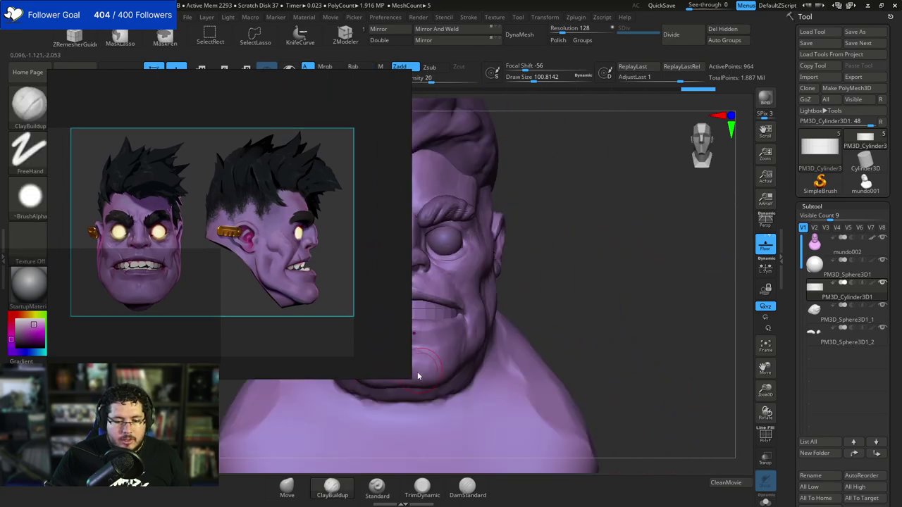
{"action": "left_click_drag", "start_coordinate": [411, 378], "coordinate": [312, 300]}
{"action": "middle_click_drag", "start_coordinate": [139, 201], "coordinate": [97, 165]}
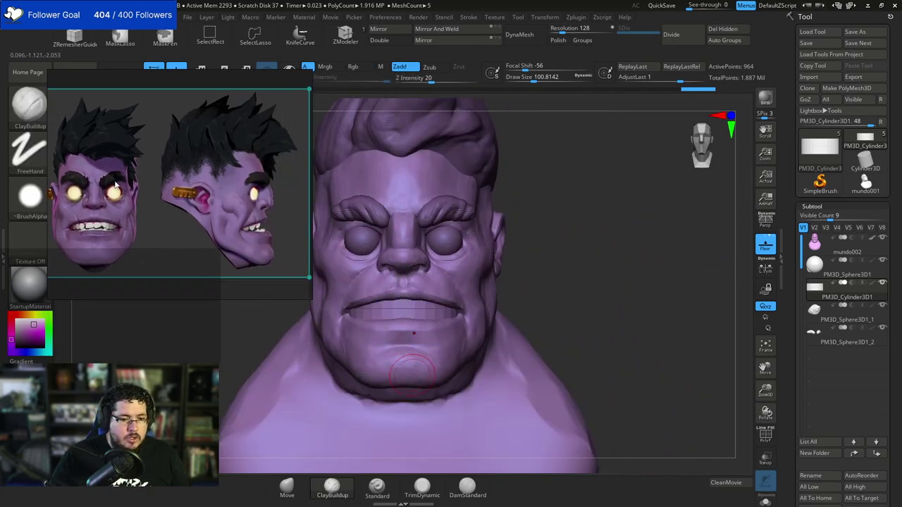
{"action": "middle_click_drag", "start_coordinate": [222, 234], "coordinate": [239, 239]}
{"action": "left_click_drag", "start_coordinate": [311, 296], "coordinate": [273, 272]}
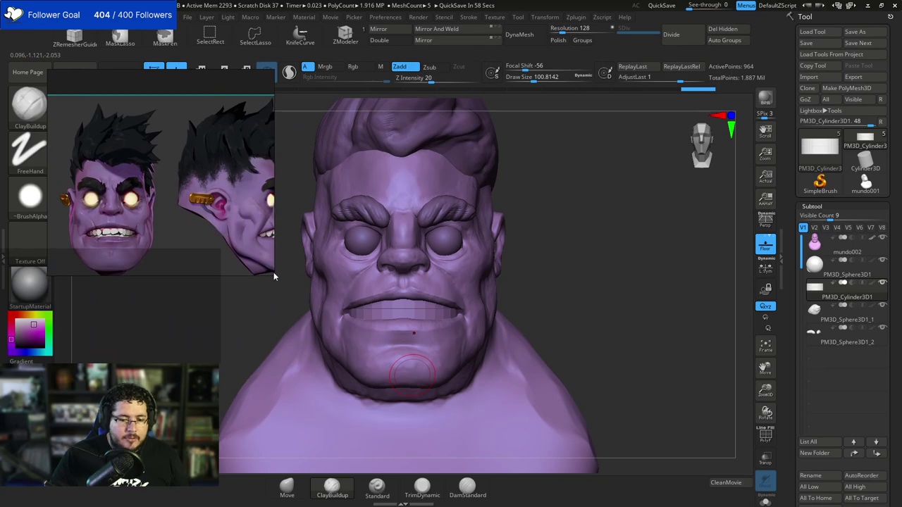
Make the mundo002 bust active and fill out the neck beneath the jaw with ClayBuildup.
{"action": "mouse_move", "coordinate": [599, 293]}
{"action": "left_mouse_down"}
{"action": "mouse_move", "coordinate": [604, 310]}
{"action": "mouse_move", "coordinate": [606, 282]}
{"action": "mouse_move", "coordinate": [590, 250]}
{"action": "mouse_move", "coordinate": [496, 262]}
{"action": "mouse_move", "coordinate": [518, 277]}
{"action": "mouse_move", "coordinate": [373, 346]}
{"action": "left_mouse_up"}
{"action": "key", "text": "b"}
{"action": "key", "text": "m"}
{"action": "key", "text": "v"}
{"action": "key", "text": "space"}
{"action": "key", "text": "b"}
{"action": "key", "text": "b"}
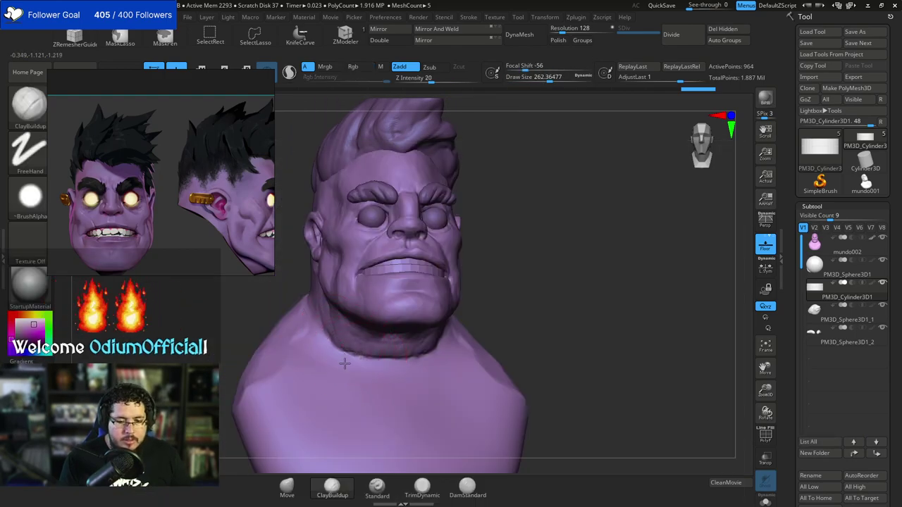
{"action": "left_click", "coordinate": [324, 344], "text": "alt"}
{"action": "mouse_move", "coordinate": [345, 330]}
{"action": "left_mouse_down"}
{"action": "mouse_move", "coordinate": [329, 343]}
{"action": "mouse_move", "coordinate": [370, 360]}
{"action": "mouse_move", "coordinate": [380, 381]}
{"action": "mouse_move", "coordinate": [305, 309]}
{"action": "left_mouse_up"}
{"action": "mouse_move", "coordinate": [530, 229]}
{"action": "left_mouse_down", "text": "shift"}
{"action": "mouse_move", "coordinate": [494, 253]}
{"action": "mouse_move", "coordinate": [500, 270]}
{"action": "mouse_move", "coordinate": [484, 257]}
{"action": "mouse_move", "coordinate": [523, 247]}
{"action": "left_mouse_up", "text": "shift"}
{"action": "key", "text": "space"}
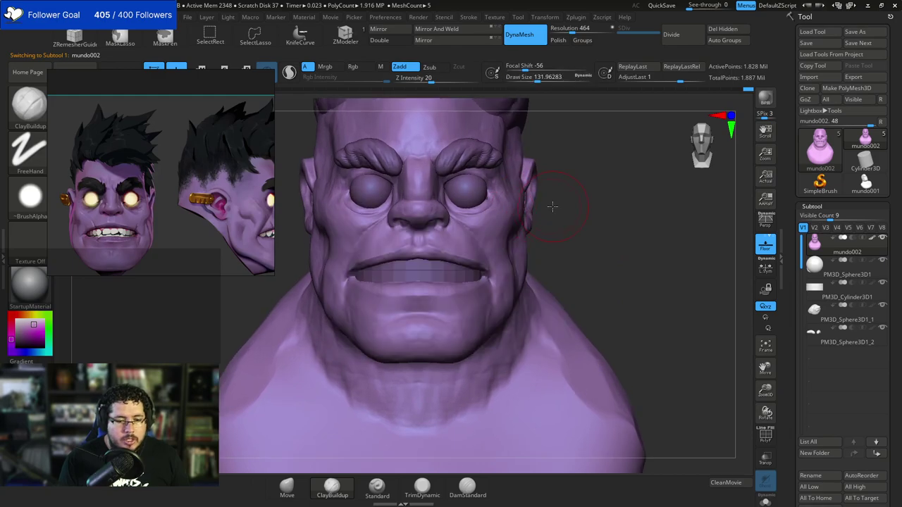
Flatten the surface around the upper lip of the bust with the TrimDynamic brush.
{"action": "mouse_move", "coordinate": [554, 205]}
{"action": "left_mouse_down", "text": "alt"}
{"action": "mouse_move", "coordinate": [605, 225]}
{"action": "mouse_move", "coordinate": [684, 227]}
{"action": "left_mouse_up", "text": "alt"}
{"action": "key", "text": "b"}
{"action": "key", "text": "t"}
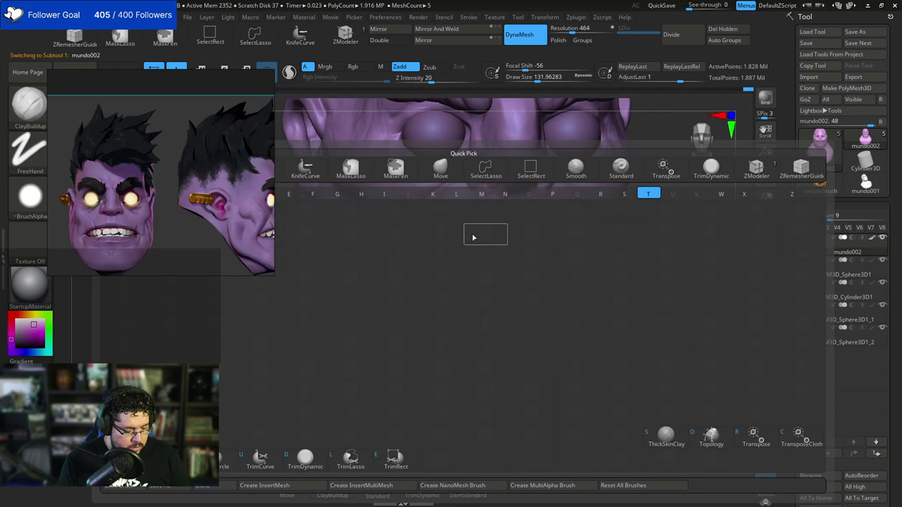
{"action": "key", "text": "d"}
{"action": "key", "text": "space"}
{"action": "mouse_move", "coordinate": [461, 229]}
{"action": "left_mouse_down"}
{"action": "mouse_move", "coordinate": [448, 228]}
{"action": "mouse_move", "coordinate": [497, 213]}
{"action": "left_mouse_up"}
{"action": "left_click_drag", "start_coordinate": [678, 203], "coordinate": [637, 210]}
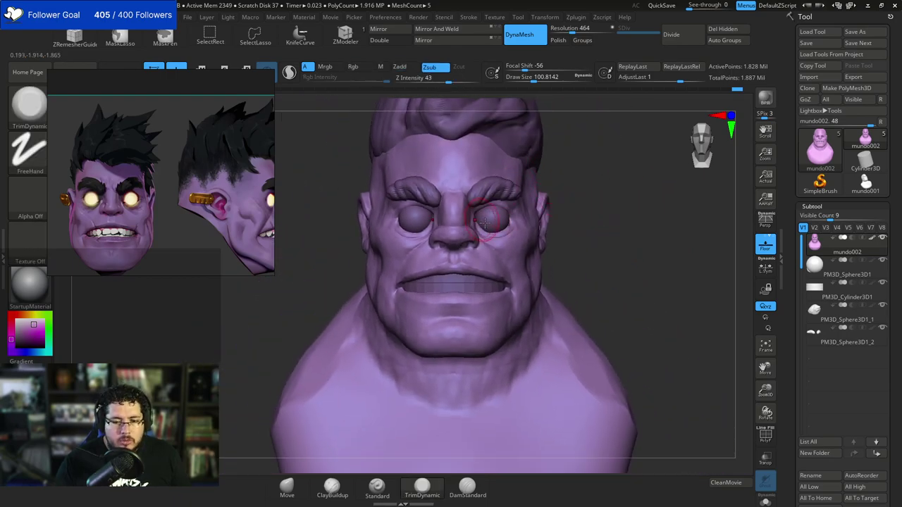
Select the eyeball subtool PM3D_Sphere3D1 and adjust the eyes' placement in their sockets from the side view.
{"action": "left_click_drag", "start_coordinate": [597, 176], "coordinate": [483, 182]}
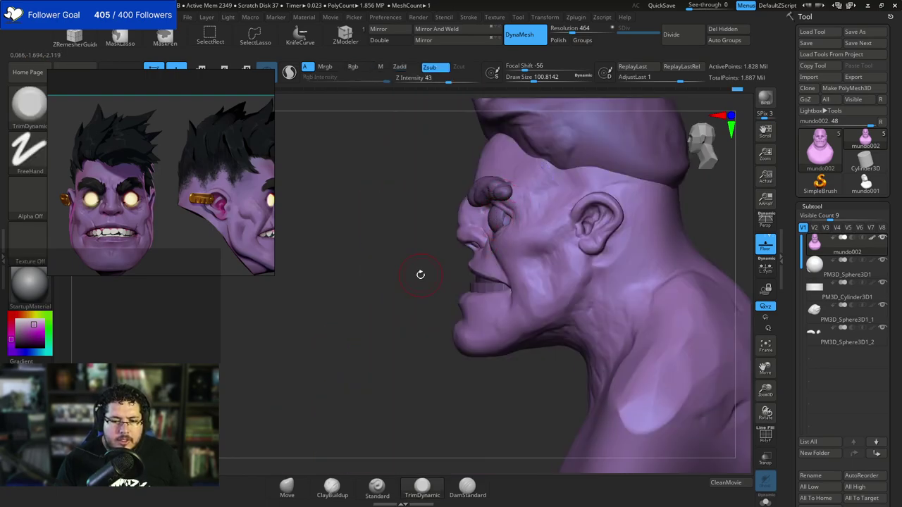
{"action": "left_click_drag", "start_coordinate": [420, 274], "coordinate": [511, 228]}
{"action": "left_click", "coordinate": [495, 220], "text": "alt"}
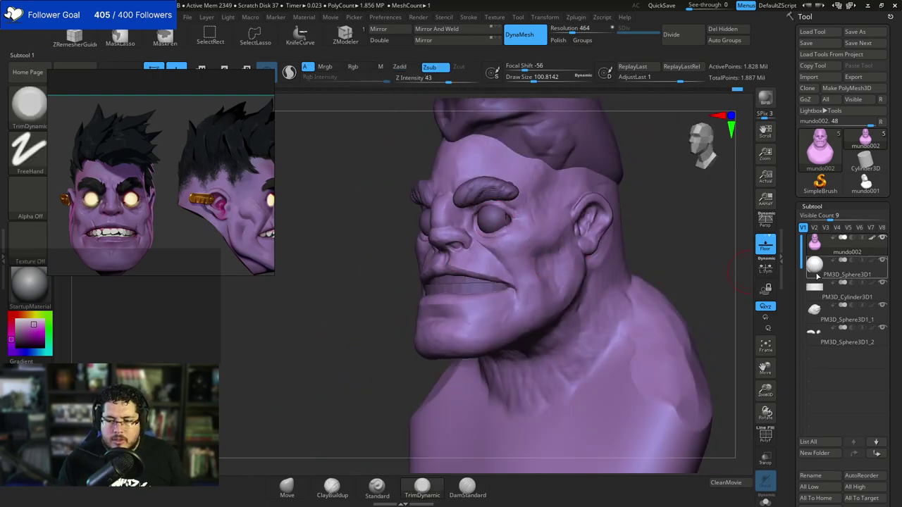
{"action": "left_click_drag", "start_coordinate": [693, 198], "coordinate": [654, 175], "text": "shift"}
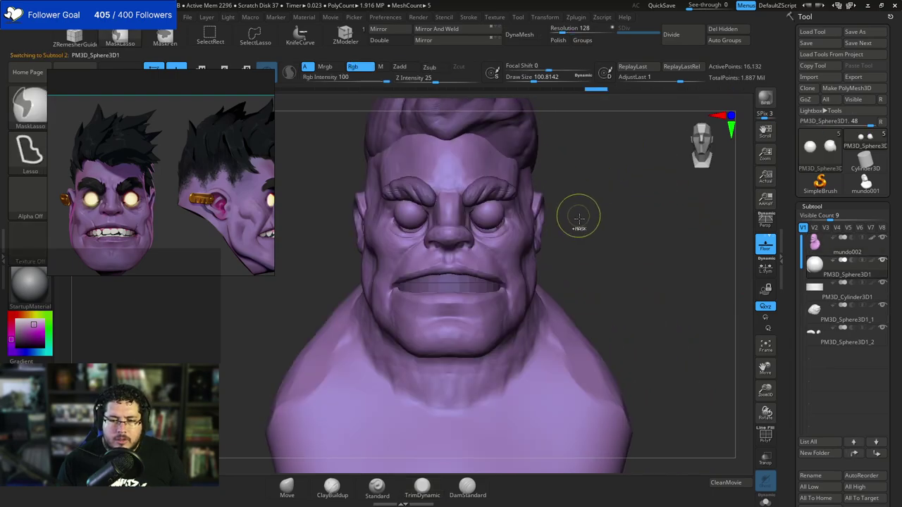
{"action": "left_click_drag", "start_coordinate": [580, 226], "coordinate": [614, 233]}
{"action": "key", "text": "w"}
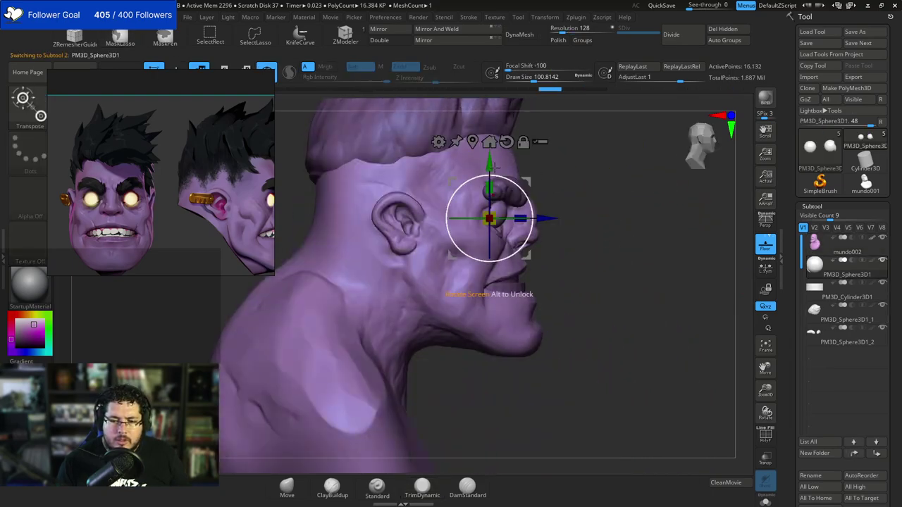
{"action": "key", "text": "q"}
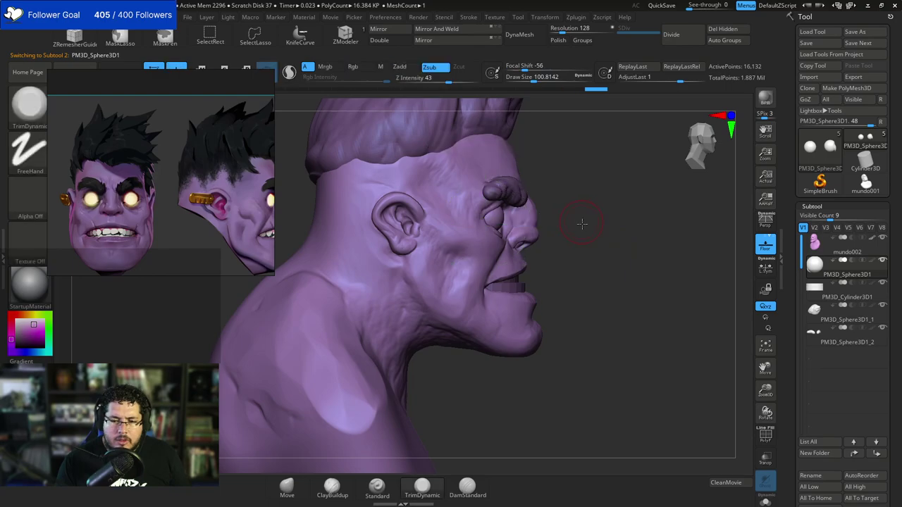
{"action": "mouse_move", "coordinate": [574, 213]}
{"action": "left_mouse_down"}
{"action": "mouse_move", "coordinate": [582, 230]}
{"action": "mouse_move", "coordinate": [561, 201]}
{"action": "mouse_move", "coordinate": [568, 229]}
{"action": "left_mouse_up"}
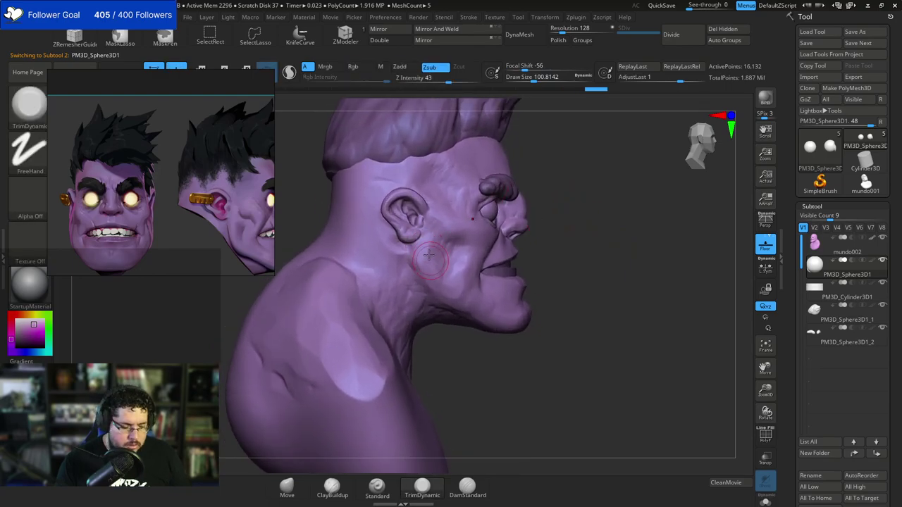
Make the mundo002 bust active again and rework the jaw corner below the ear with ClayBuildup.
{"action": "key", "text": "b"}
{"action": "key", "text": "d"}
{"action": "key", "text": "s"}
{"action": "key", "text": "space"}
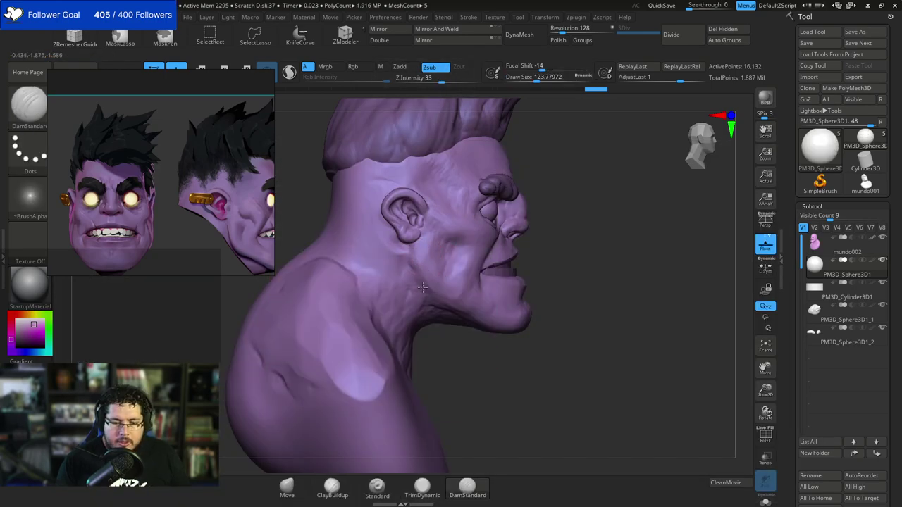
{"action": "left_click", "coordinate": [422, 256], "text": "alt"}
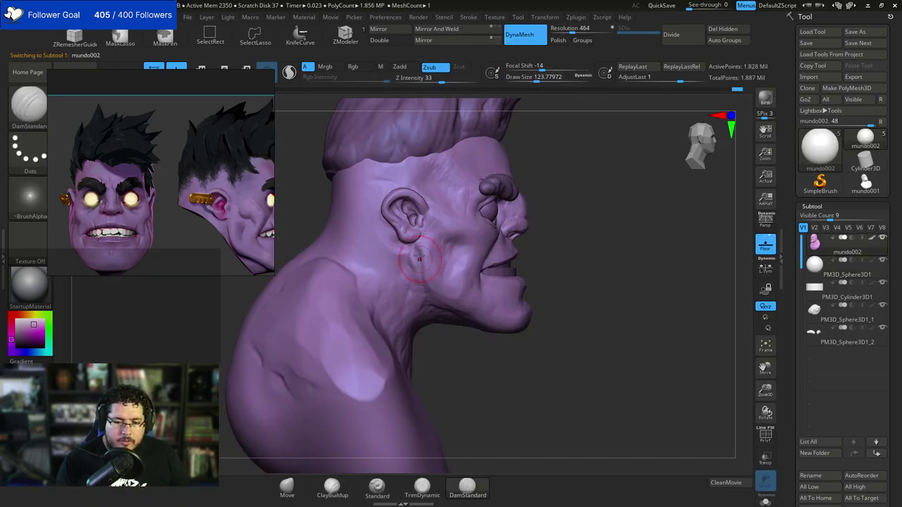
{"action": "key", "text": "b"}
{"action": "key", "text": "c"}
{"action": "key", "text": "b"}
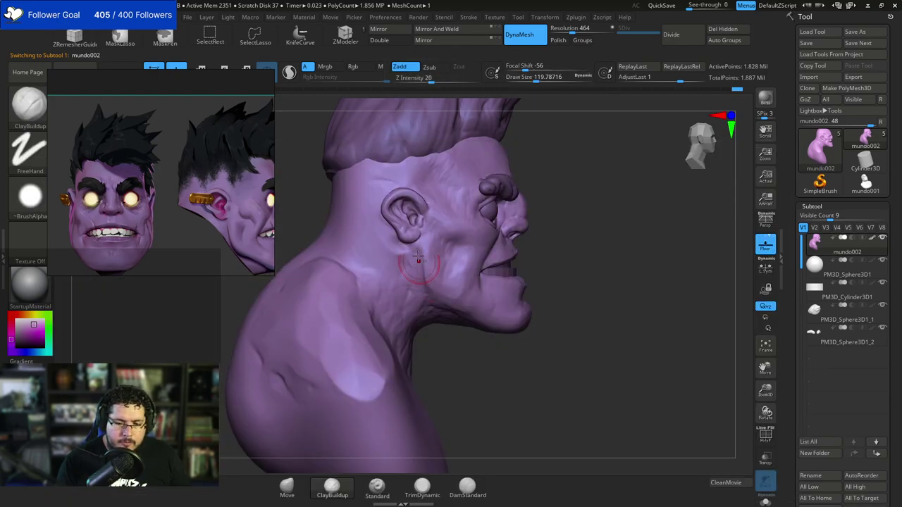
{"action": "left_click_drag", "start_coordinate": [486, 350], "coordinate": [458, 327], "text": "alt"}
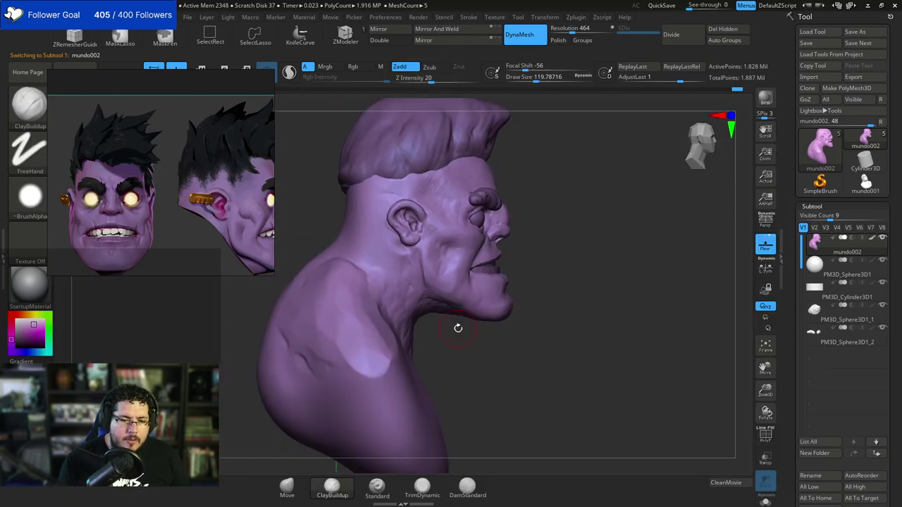
Frame both reference heads and carve the crease below the bust's cheekbone with the DamStandard brush.
{"action": "scroll", "coordinate": [242, 200], "scroll_direction": "down", "scroll_amount": 2}
{"action": "middle_click_drag", "start_coordinate": [241, 199], "coordinate": [191, 191]}
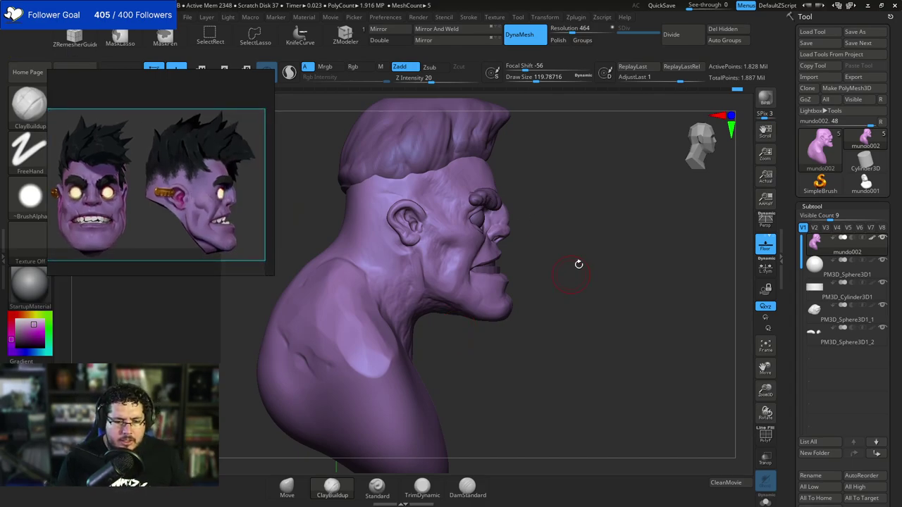
{"action": "mouse_move", "coordinate": [578, 264]}
{"action": "left_mouse_down", "text": "alt"}
{"action": "mouse_move", "coordinate": [578, 238]}
{"action": "mouse_move", "coordinate": [544, 226]}
{"action": "left_mouse_up", "text": "alt"}
{"action": "key", "text": "b"}
{"action": "key", "text": "d"}
{"action": "key", "text": "s"}
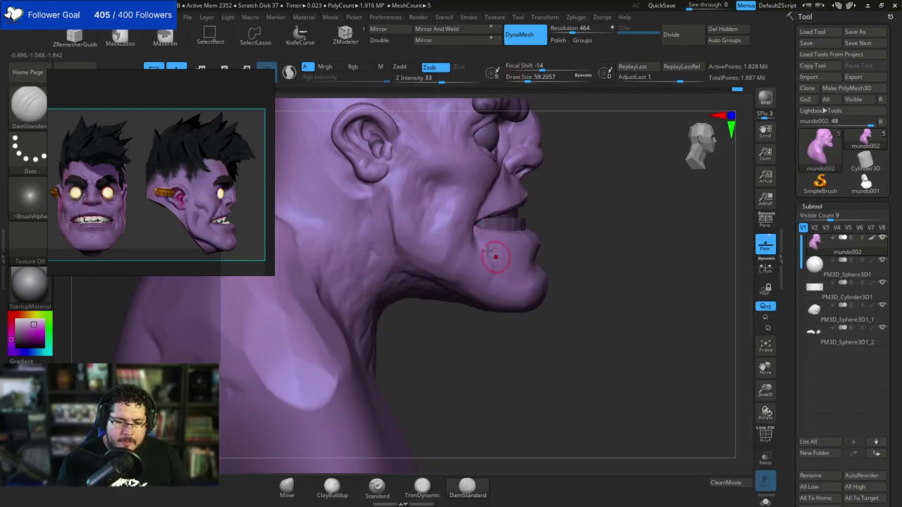
{"action": "left_click_drag", "start_coordinate": [575, 160], "coordinate": [568, 182], "text": "alt"}
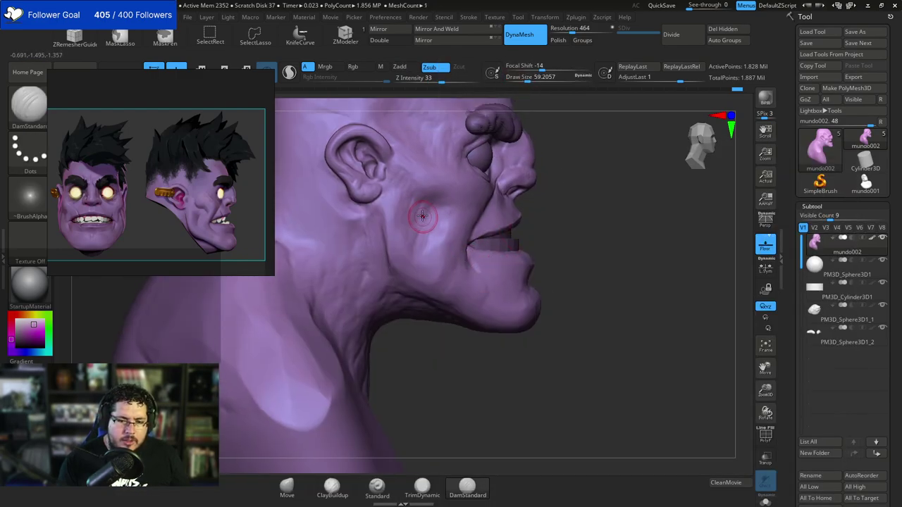
{"action": "left_click_drag", "start_coordinate": [416, 183], "coordinate": [440, 209]}
{"action": "mouse_move", "coordinate": [449, 223]}
{"action": "right_mouse_down"}
{"action": "mouse_move", "coordinate": [611, 191]}
{"action": "mouse_move", "coordinate": [620, 201]}
{"action": "mouse_move", "coordinate": [537, 181]}
{"action": "right_mouse_up"}
Adjust the facial profile and nose area of the bust with the Move brush.
{"action": "key", "text": "b"}
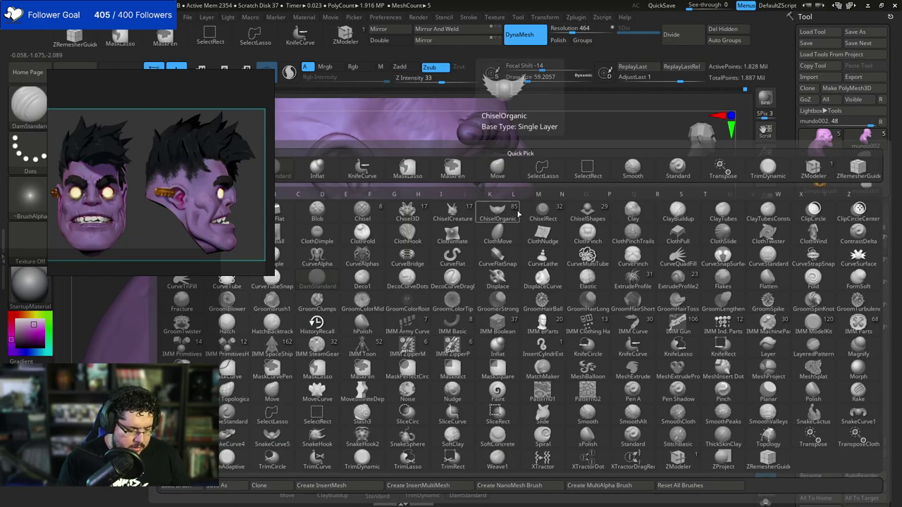
{"action": "key", "text": "m"}
{"action": "key", "text": "v"}
{"action": "key", "text": "space"}
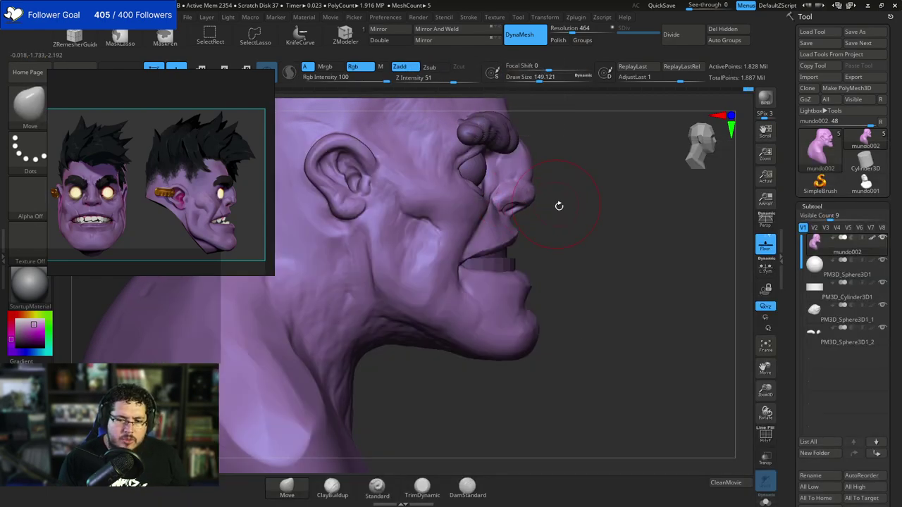
{"action": "mouse_move", "coordinate": [559, 206]}
{"action": "right_mouse_down"}
{"action": "mouse_move", "coordinate": [582, 177]}
{"action": "mouse_move", "coordinate": [623, 196]}
{"action": "right_mouse_up"}
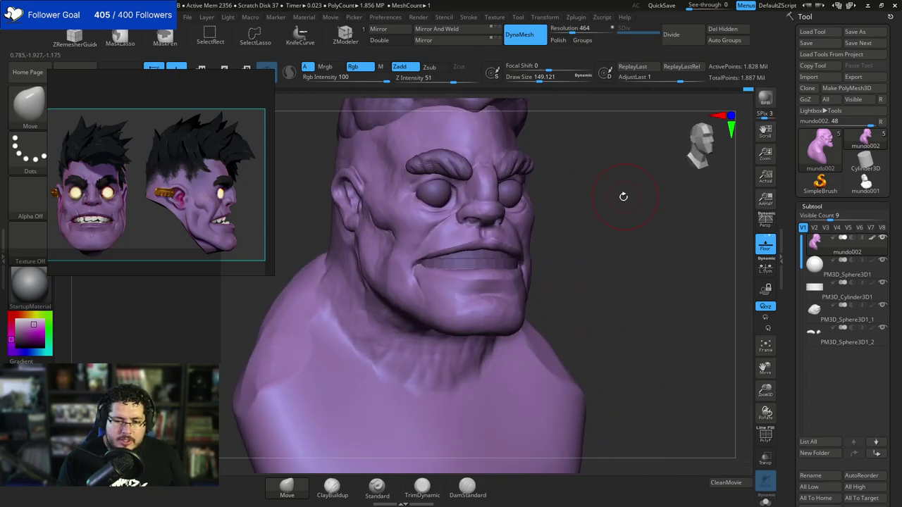
{"action": "key", "text": "space"}
{"action": "left_click_drag", "start_coordinate": [550, 211], "coordinate": [542, 211]}
{"action": "mouse_move", "coordinate": [553, 210]}
{"action": "right_mouse_down"}
{"action": "mouse_move", "coordinate": [563, 171]}
{"action": "mouse_move", "coordinate": [580, 207]}
{"action": "mouse_move", "coordinate": [577, 239]}
{"action": "right_mouse_up"}
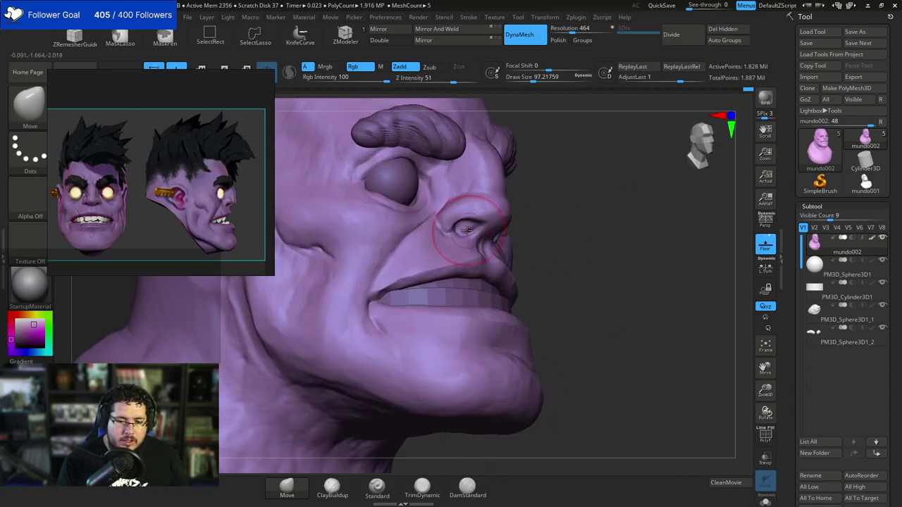
Build up the nostril and the area beneath the eyes with small ClayBuildup strokes.
{"action": "key", "text": "b"}
{"action": "key", "text": "c"}
{"action": "key", "text": "b"}
{"action": "key", "text": "space"}
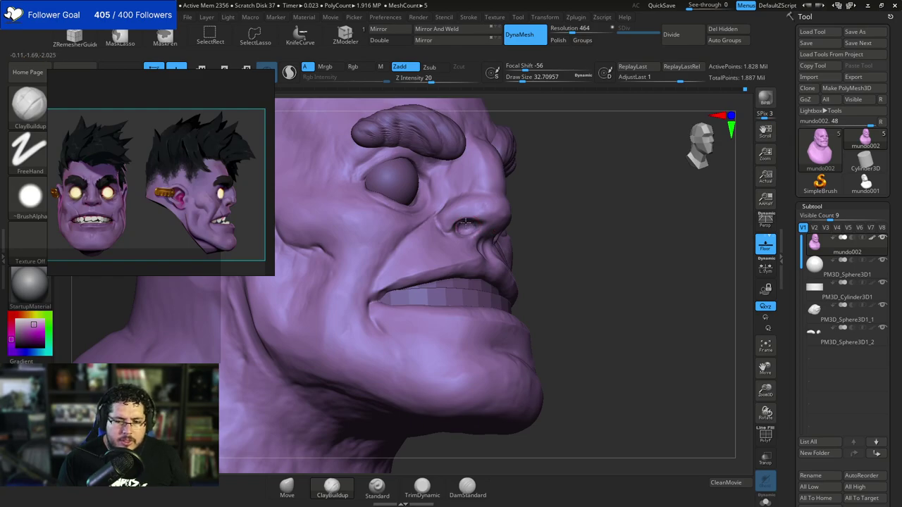
{"action": "right_click_drag", "start_coordinate": [553, 204], "coordinate": [559, 164], "text": "ctrl"}
{"action": "mouse_move", "coordinate": [560, 173]}
{"action": "right_mouse_down", "text": "shift"}
{"action": "mouse_move", "coordinate": [630, 227]}
{"action": "mouse_move", "coordinate": [599, 220]}
{"action": "right_mouse_up", "text": "shift"}
{"action": "key", "text": "space"}
{"action": "left_click_drag", "start_coordinate": [539, 214], "coordinate": [540, 210]}
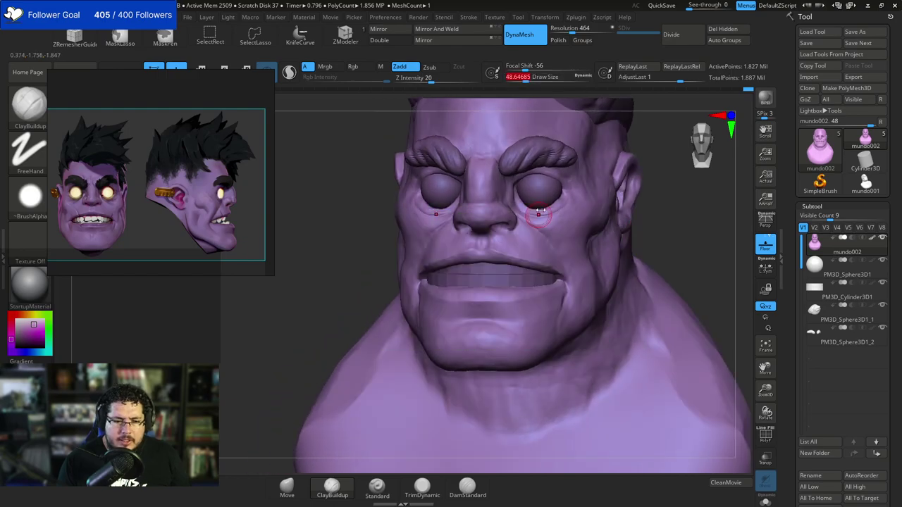
Flatten the planes beneath the eyes with the TrimDynamic brush at a draw size of about 56.
{"action": "key", "text": "b"}
{"action": "key", "text": "t"}
{"action": "key", "text": "d"}
{"action": "key", "text": "space"}
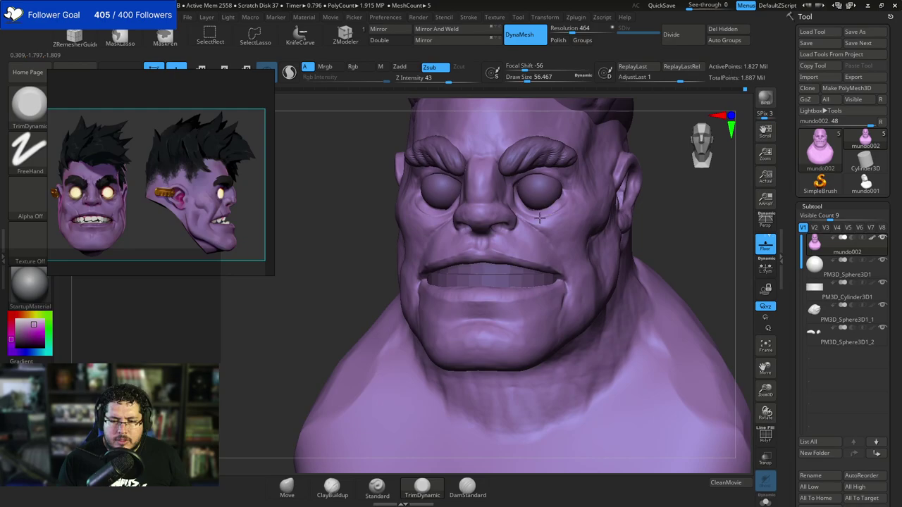
{"action": "left_click_drag", "start_coordinate": [556, 202], "coordinate": [556, 214]}
{"action": "right_click_drag", "start_coordinate": [566, 210], "coordinate": [596, 214], "text": "shift"}
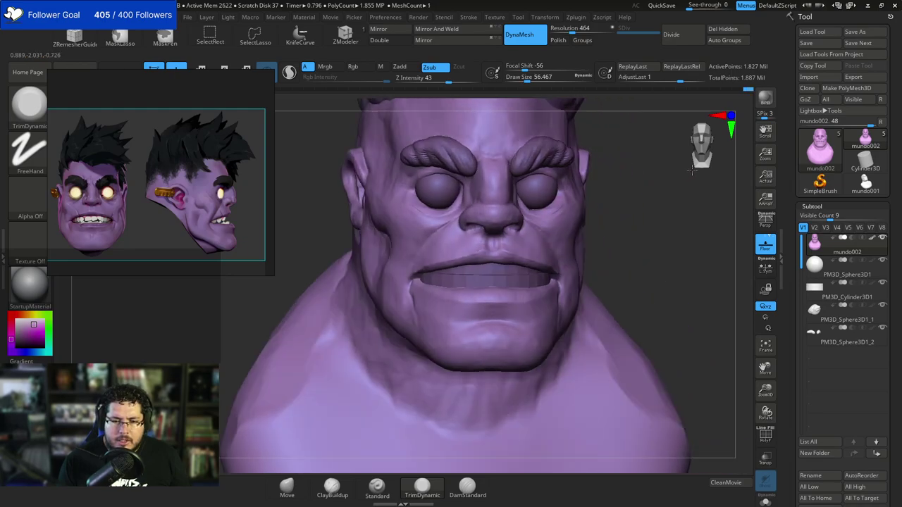
{"action": "right_click_drag", "start_coordinate": [610, 179], "coordinate": [541, 172]}
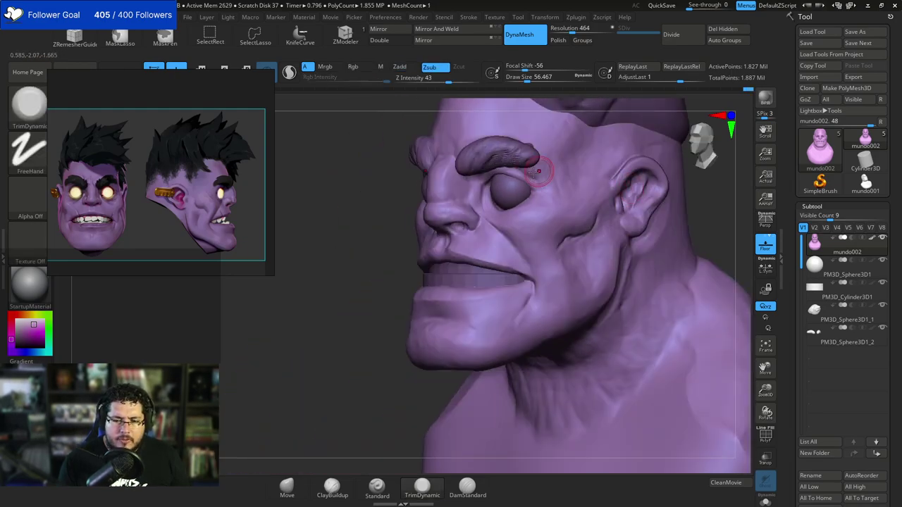
Build up the inner eye corners and the sockets beneath the brows with ClayBuildup at a draw size of about 77.
{"action": "key", "text": "b"}
{"action": "key", "text": "c"}
{"action": "key", "text": "b"}
{"action": "key", "text": "space"}
{"action": "left_click_drag", "start_coordinate": [491, 207], "coordinate": [494, 203]}
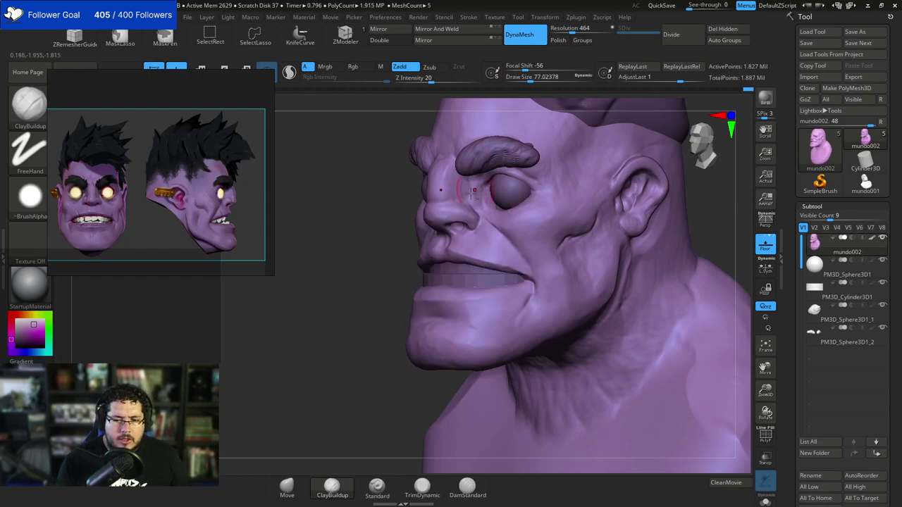
{"action": "right_click_drag", "start_coordinate": [473, 194], "coordinate": [694, 214]}
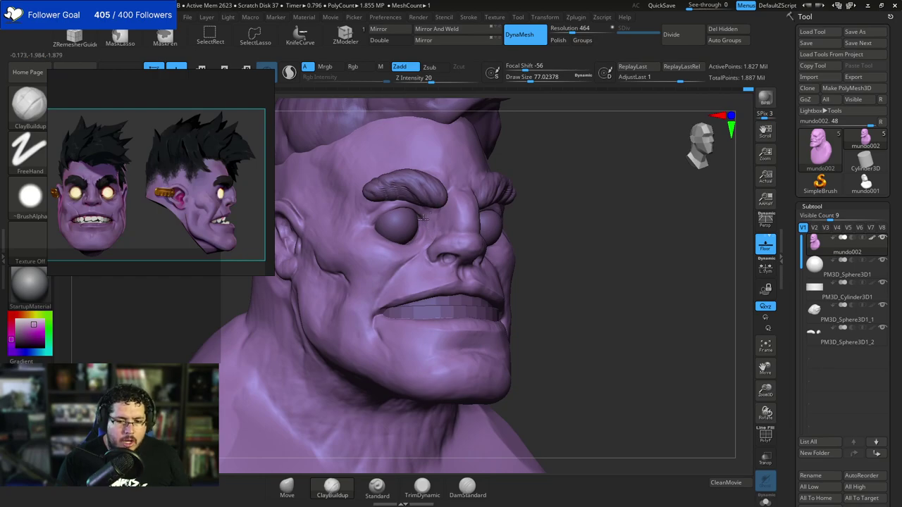
{"action": "right_click_drag", "start_coordinate": [426, 205], "coordinate": [489, 204]}
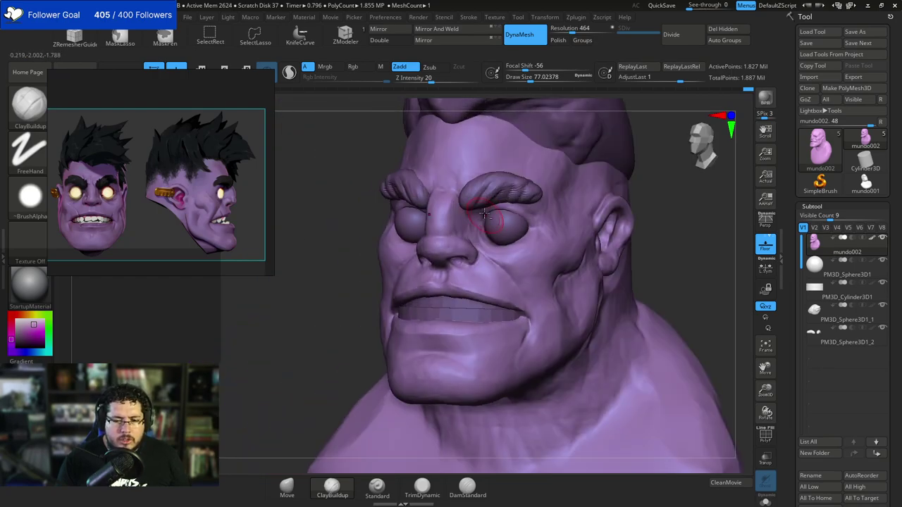
{"action": "right_click_drag", "start_coordinate": [666, 209], "coordinate": [479, 197]}
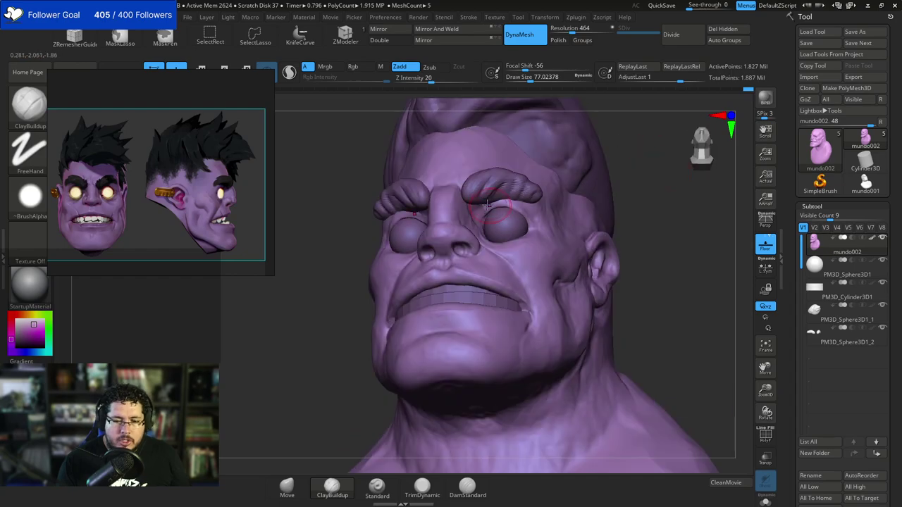
{"action": "right_click_drag", "start_coordinate": [641, 172], "coordinate": [487, 227]}
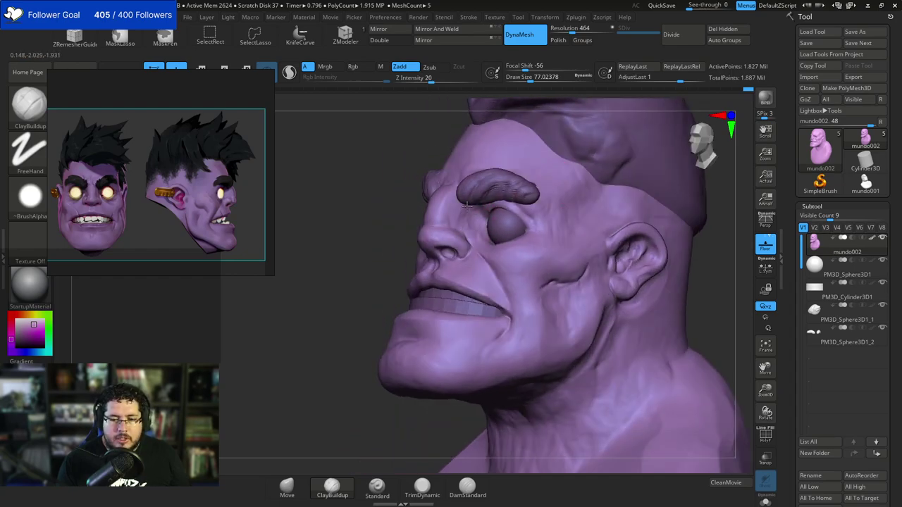
Refine the lower eyelids and the area above the upper lip with ClayBuildup at a draw size of about 68.
{"action": "right_click_drag", "start_coordinate": [363, 251], "coordinate": [432, 251]}
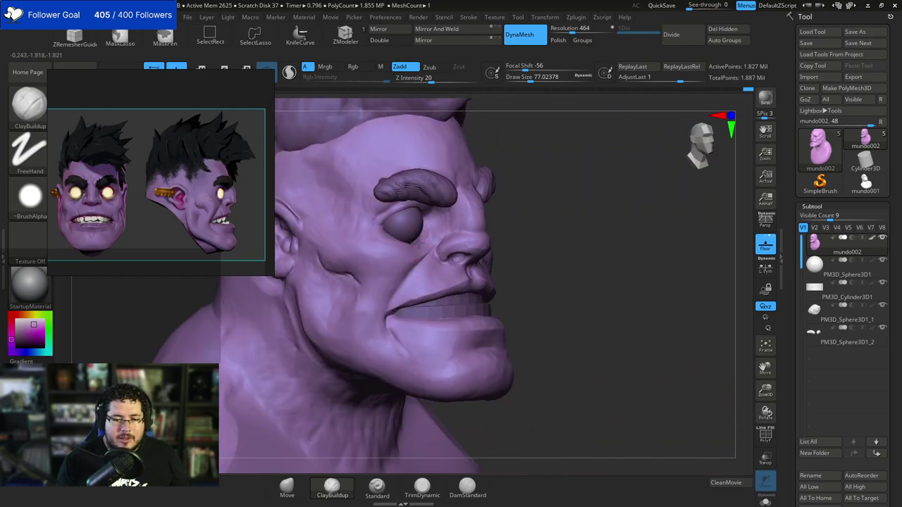
{"action": "right_click_drag", "start_coordinate": [523, 202], "coordinate": [433, 182]}
{"action": "key", "text": "space"}
{"action": "key", "text": "ctrl+z"}
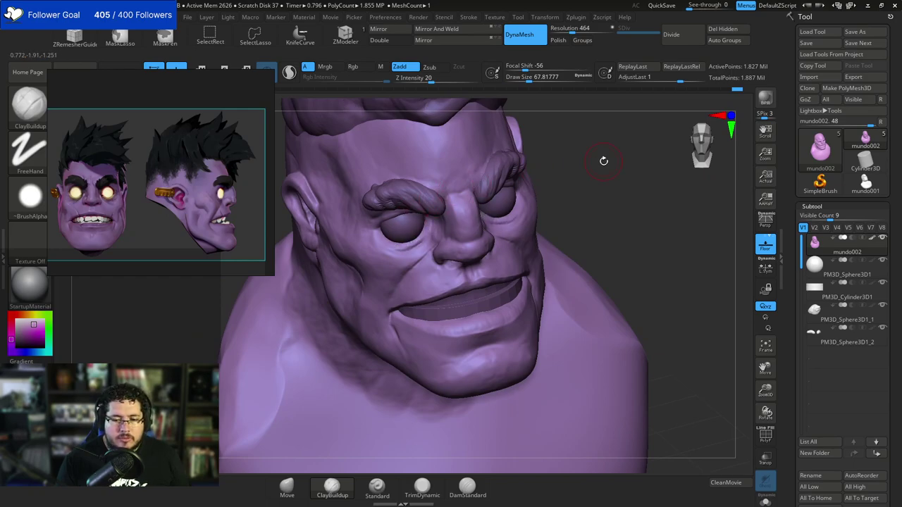
{"action": "right_click_drag", "start_coordinate": [604, 161], "coordinate": [501, 206]}
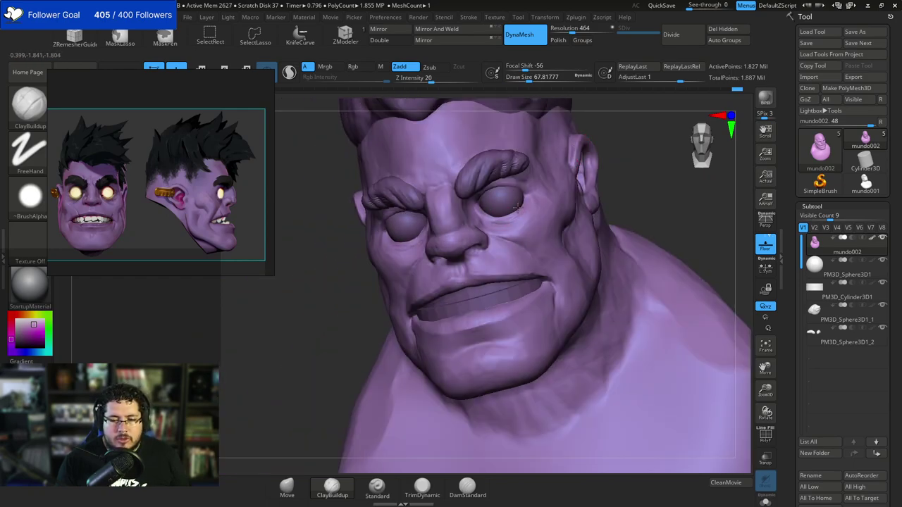
{"action": "mouse_move", "coordinate": [496, 213]}
{"action": "right_mouse_down"}
{"action": "mouse_move", "coordinate": [606, 190]}
{"action": "mouse_move", "coordinate": [513, 201]}
{"action": "right_mouse_up"}
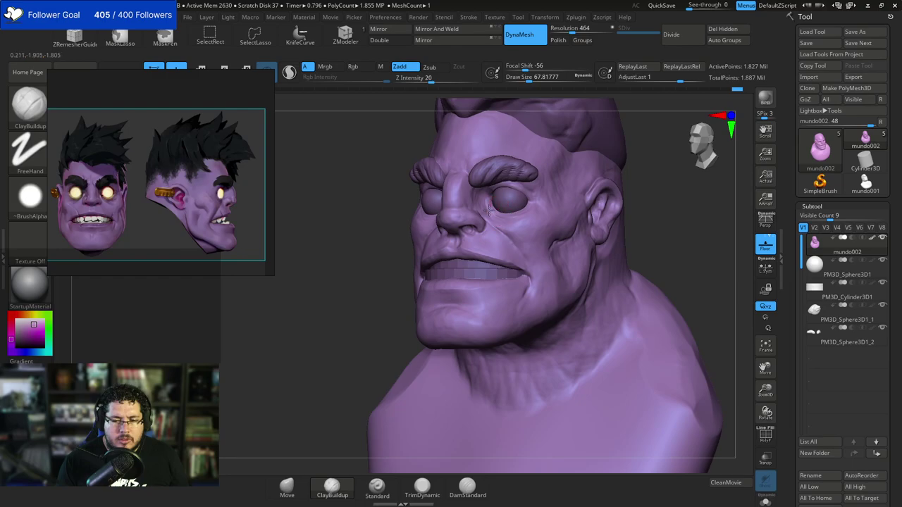
{"action": "right_click_drag", "start_coordinate": [382, 267], "coordinate": [419, 261]}
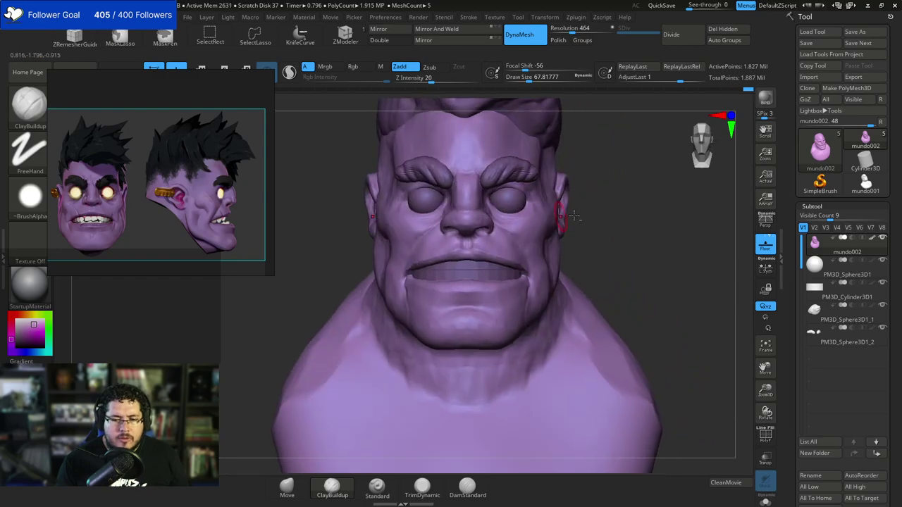
{"action": "right_click_drag", "start_coordinate": [566, 219], "coordinate": [553, 132], "text": "alt"}
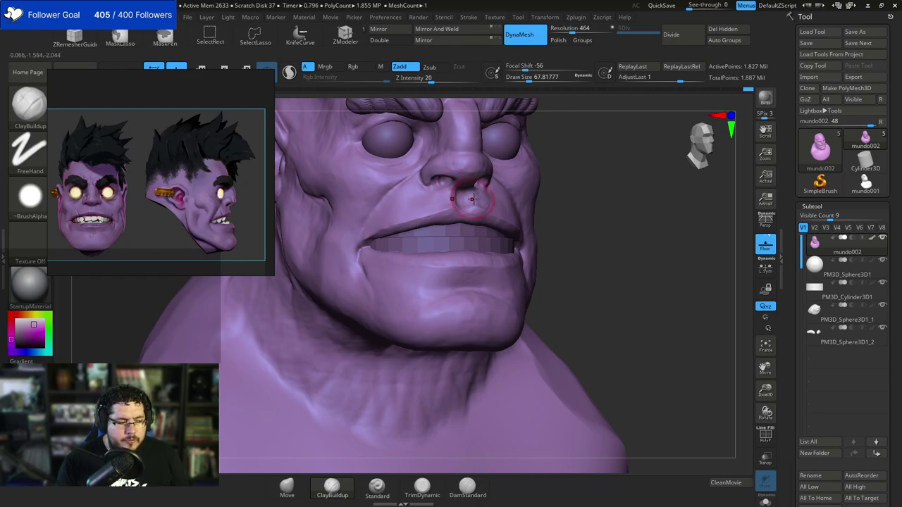
{"action": "left_click_drag", "start_coordinate": [550, 187], "coordinate": [544, 233]}
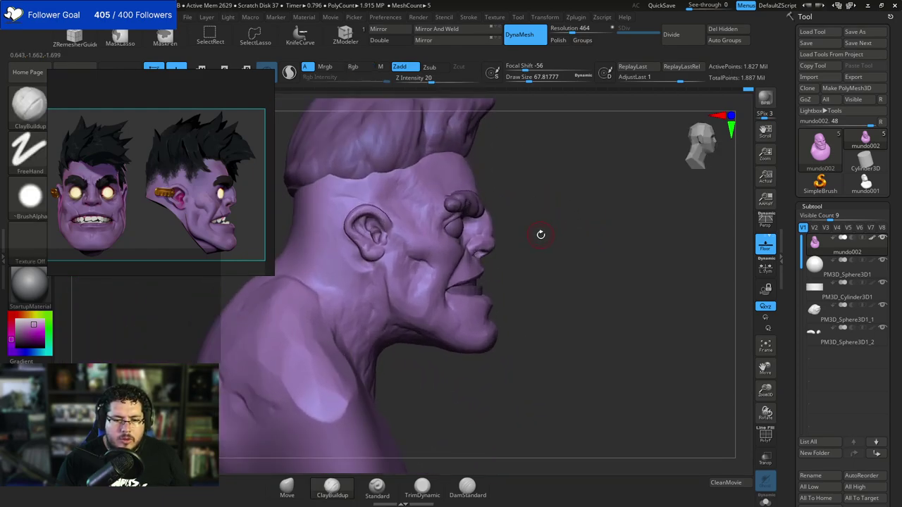
Make the hair subtool PM3D_Sphere3D1_1 active and pull its front tuft forward with the Move brush at a draw size of about 192.
{"action": "right_click_drag", "start_coordinate": [541, 237], "coordinate": [497, 160], "text": "alt"}
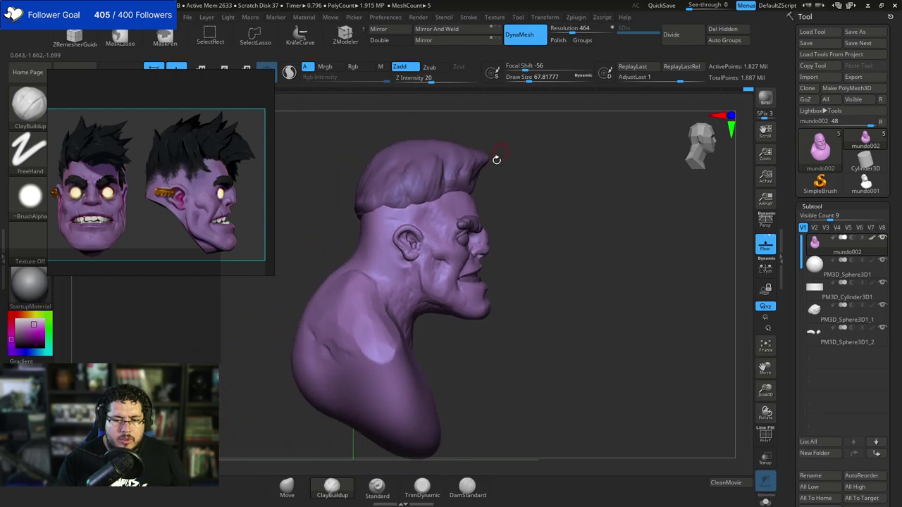
{"action": "left_click", "coordinate": [470, 173], "text": "alt"}
{"action": "key", "text": "b"}
{"action": "key", "text": "m"}
{"action": "key", "text": "v"}
{"action": "key", "text": "space"}
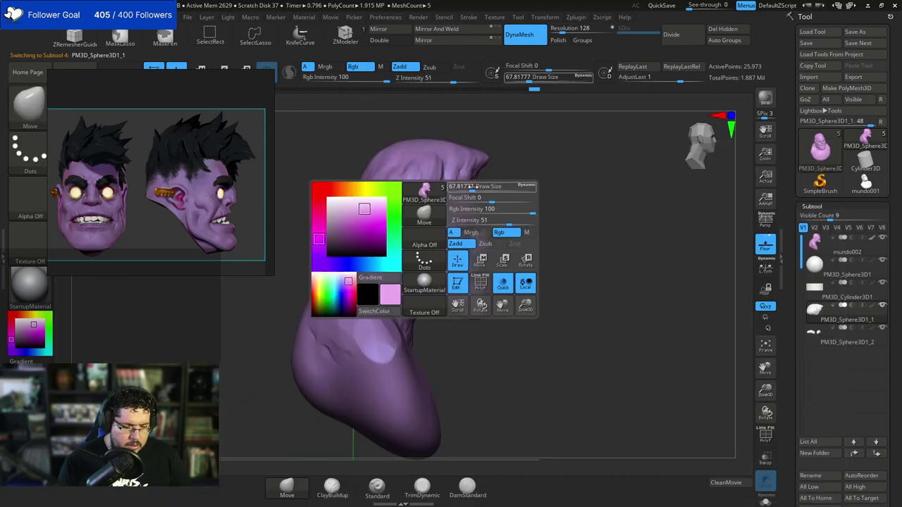
{"action": "mouse_move", "coordinate": [516, 186]}
{"action": "left_mouse_down"}
{"action": "mouse_move", "coordinate": [470, 195]}
{"action": "mouse_move", "coordinate": [464, 188]}
{"action": "left_mouse_up"}
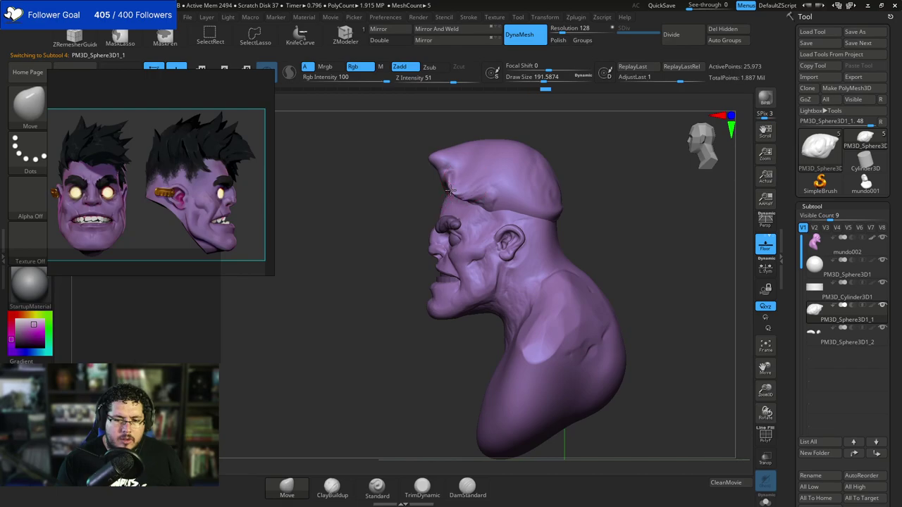
{"action": "mouse_move", "coordinate": [405, 227]}
{"action": "right_mouse_down"}
{"action": "mouse_move", "coordinate": [521, 194]}
{"action": "mouse_move", "coordinate": [473, 197]}
{"action": "right_mouse_up"}
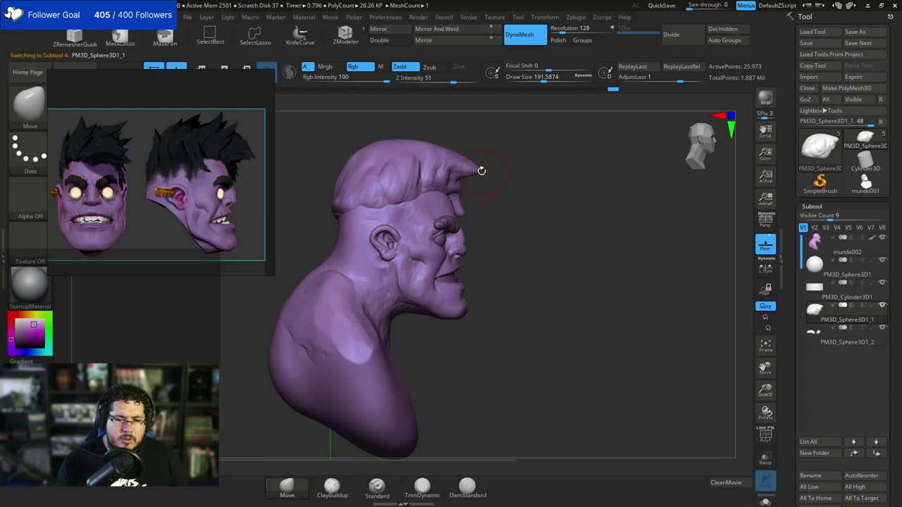
{"action": "mouse_move", "coordinate": [476, 168]}
{"action": "left_mouse_down"}
{"action": "mouse_move", "coordinate": [486, 183]}
{"action": "mouse_move", "coordinate": [482, 169]}
{"action": "left_mouse_up"}
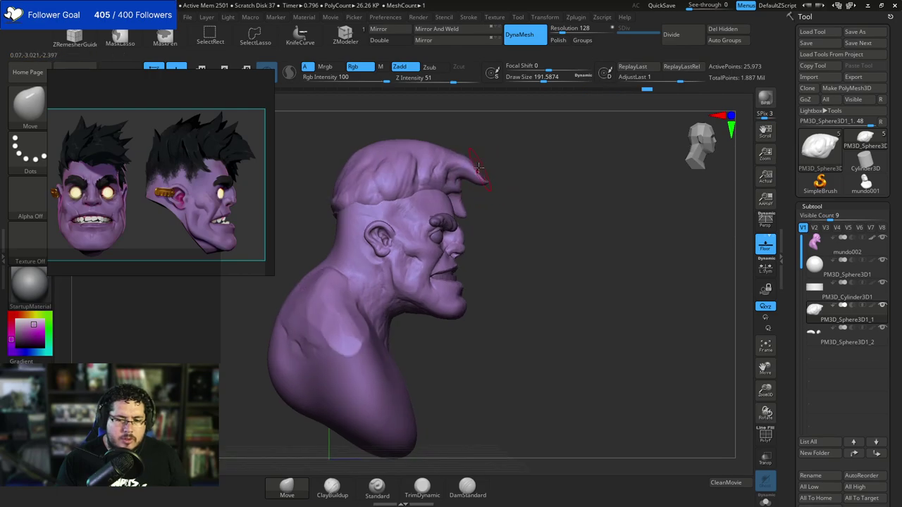
Shape the front hair into locks hanging over the forehead with the Move brush at a draw size of about 163.
{"action": "key", "text": "space"}
{"action": "left_click", "coordinate": [495, 167]}
{"action": "mouse_move", "coordinate": [470, 134]}
{"action": "left_mouse_down", "text": "alt"}
{"action": "mouse_move", "coordinate": [493, 175]}
{"action": "mouse_move", "coordinate": [437, 173]}
{"action": "mouse_move", "coordinate": [508, 149]}
{"action": "mouse_move", "coordinate": [489, 167]}
{"action": "mouse_move", "coordinate": [494, 187]}
{"action": "mouse_move", "coordinate": [541, 137]}
{"action": "mouse_move", "coordinate": [446, 236]}
{"action": "left_mouse_up", "text": "alt"}
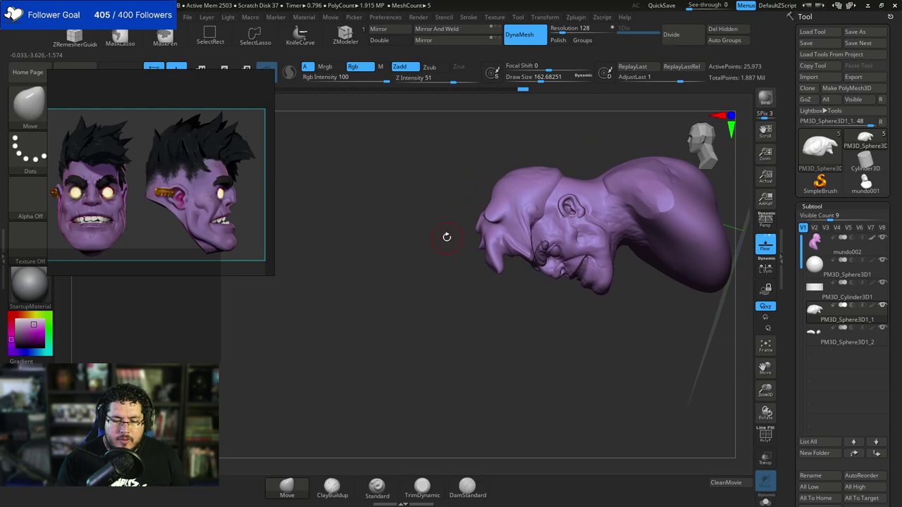
{"action": "key", "text": "super"}
{"action": "key", "text": "super"}
{"action": "mouse_move", "coordinate": [475, 151]}
{"action": "left_mouse_down"}
{"action": "mouse_move", "coordinate": [491, 184]}
{"action": "mouse_move", "coordinate": [468, 180]}
{"action": "mouse_move", "coordinate": [487, 137]}
{"action": "mouse_move", "coordinate": [451, 173]}
{"action": "mouse_move", "coordinate": [442, 171]}
{"action": "mouse_move", "coordinate": [453, 165]}
{"action": "mouse_move", "coordinate": [458, 191]}
{"action": "mouse_move", "coordinate": [472, 197]}
{"action": "mouse_move", "coordinate": [399, 204]}
{"action": "mouse_move", "coordinate": [494, 195]}
{"action": "mouse_move", "coordinate": [543, 163]}
{"action": "mouse_move", "coordinate": [574, 204]}
{"action": "mouse_move", "coordinate": [478, 206]}
{"action": "left_mouse_up"}
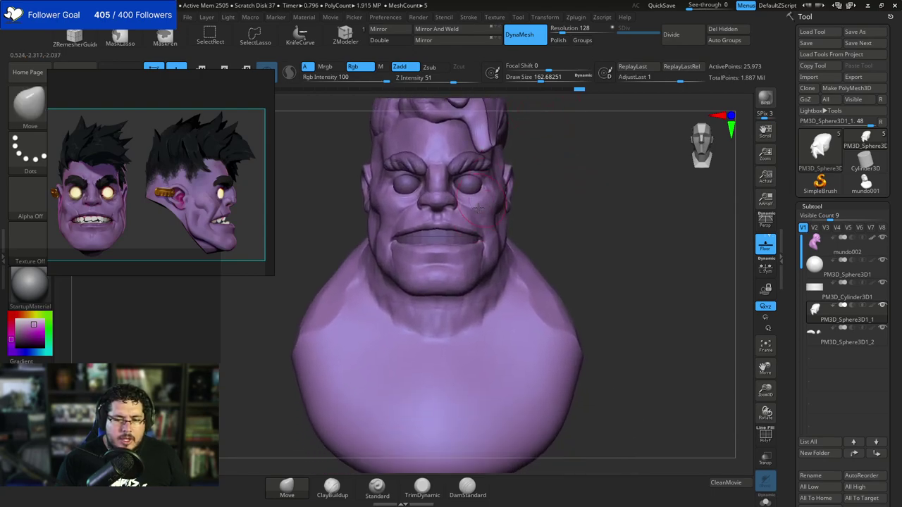
Make the mundo002 bust active again and adjust the sides of the jaw with the Move brush.
{"action": "left_click", "coordinate": [487, 216], "text": "alt"}
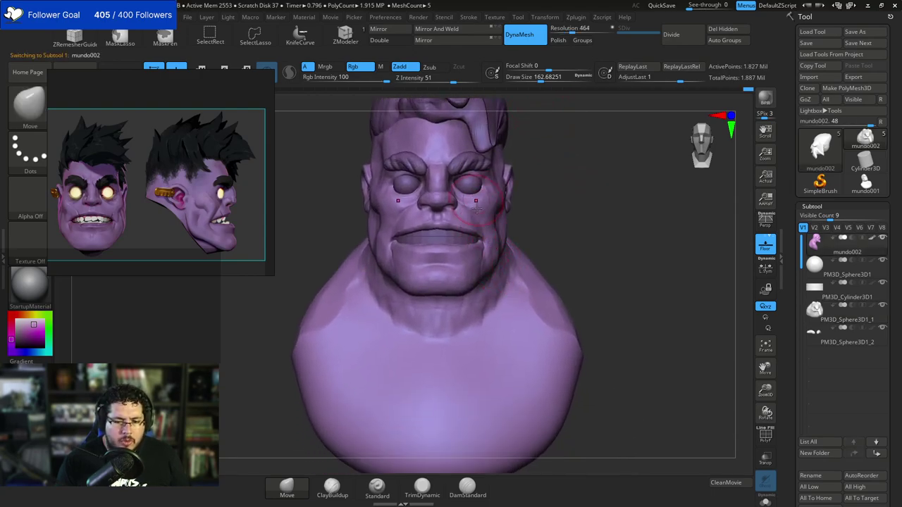
{"action": "key", "text": "b"}
{"action": "key", "text": "m"}
{"action": "key", "text": "v"}
{"action": "key", "text": "space"}
{"action": "mouse_move", "coordinate": [485, 270]}
{"action": "left_mouse_down"}
{"action": "mouse_move", "coordinate": [488, 281]}
{"action": "mouse_move", "coordinate": [486, 273]}
{"action": "left_mouse_up"}
{"action": "key", "text": "ctrl+z"}
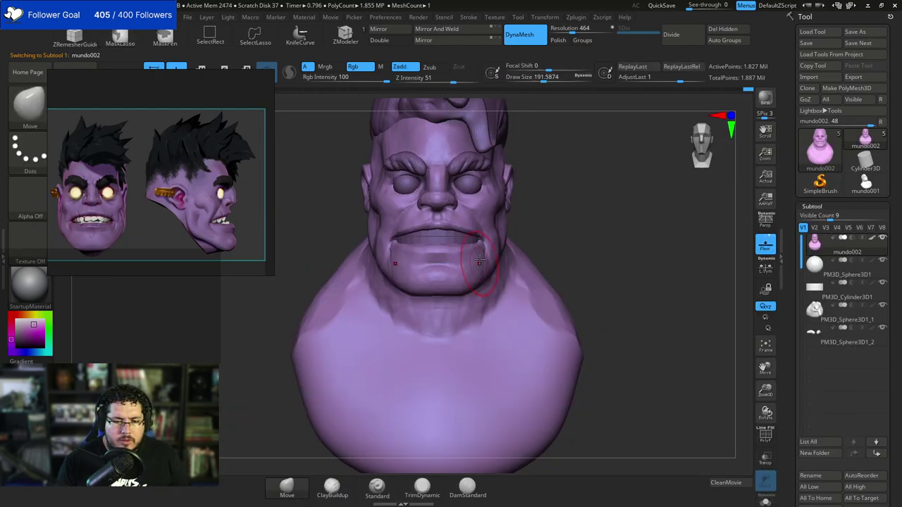
{"action": "key", "text": "space"}
{"action": "right_click_drag", "start_coordinate": [490, 237], "coordinate": [548, 200]}
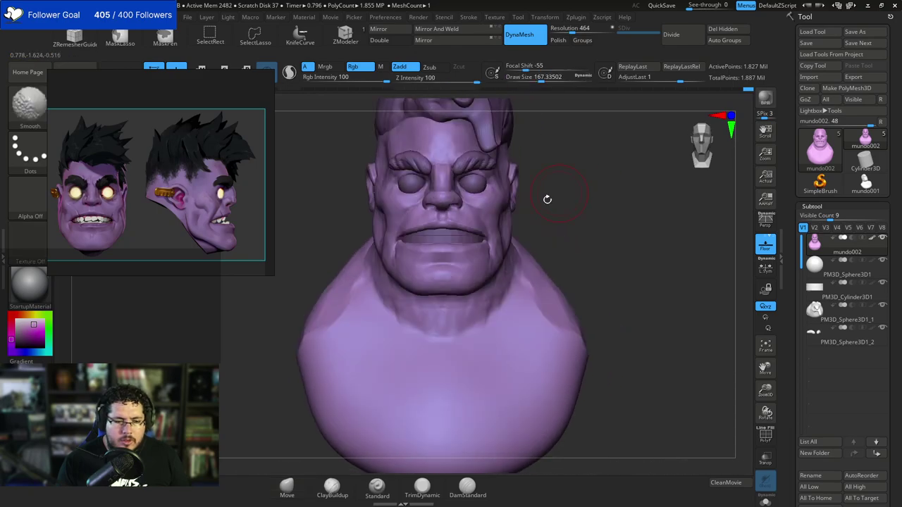
Reshape the sides of the head with the Move brush at a draw size of about 257.
{"action": "key", "text": "space"}
{"action": "left_click_drag", "start_coordinate": [548, 199], "coordinate": [557, 200]}
{"action": "right_click_drag", "start_coordinate": [562, 194], "coordinate": [538, 174]}
{"action": "right_click_drag", "start_coordinate": [593, 200], "coordinate": [568, 219]}
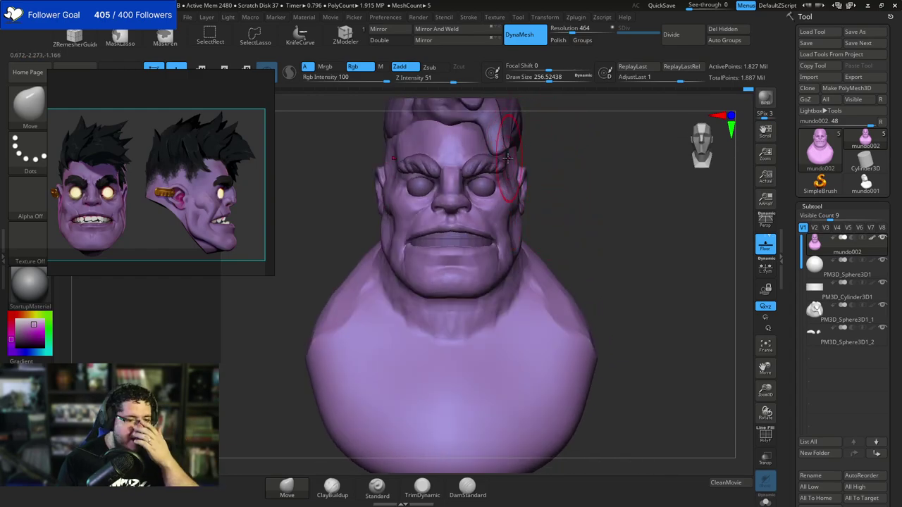
Adjust the area around the outer eye sockets with the Move brush at a draw size of about 83.
{"action": "right_click_drag", "start_coordinate": [559, 180], "coordinate": [556, 188], "text": "ctrl"}
{"action": "key", "text": "space"}
{"action": "left_click_drag", "start_coordinate": [556, 188], "coordinate": [551, 188]}
{"action": "mouse_move", "coordinate": [558, 176]}
{"action": "right_mouse_down", "text": "ctrl"}
{"action": "mouse_move", "coordinate": [564, 181]}
{"action": "mouse_move", "coordinate": [561, 171]}
{"action": "right_mouse_up", "text": "ctrl"}
{"action": "key", "text": "space"}
{"action": "left_click_drag", "start_coordinate": [561, 171], "coordinate": [557, 171]}
{"action": "key", "text": "space"}
{"action": "left_click_drag", "start_coordinate": [373, 156], "coordinate": [359, 144]}
{"action": "key", "text": "space"}
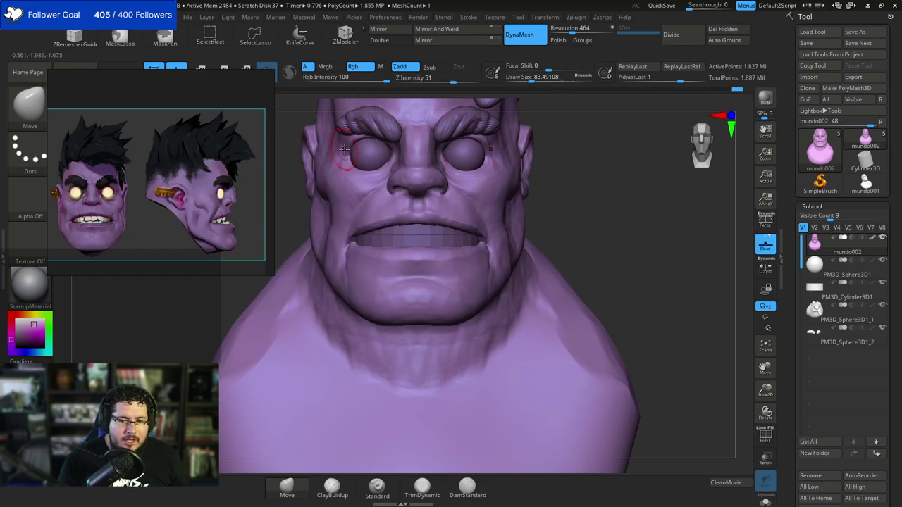
Shift the eyebrows subtool PM3D_Sphere3D1_2 slightly with the transform gizmo and make the mundo002 bust active again.
{"action": "left_click", "coordinate": [375, 134], "text": "alt"}
{"action": "key", "text": "w"}
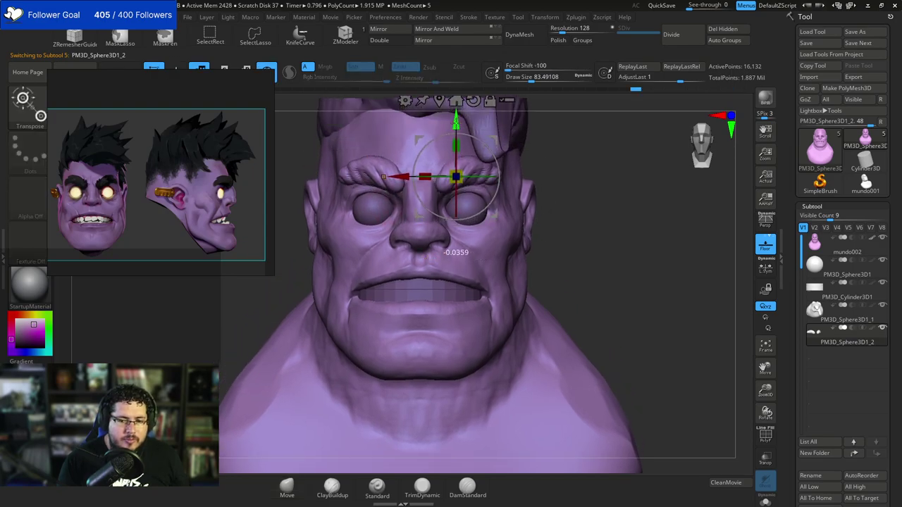
{"action": "key", "text": "q"}
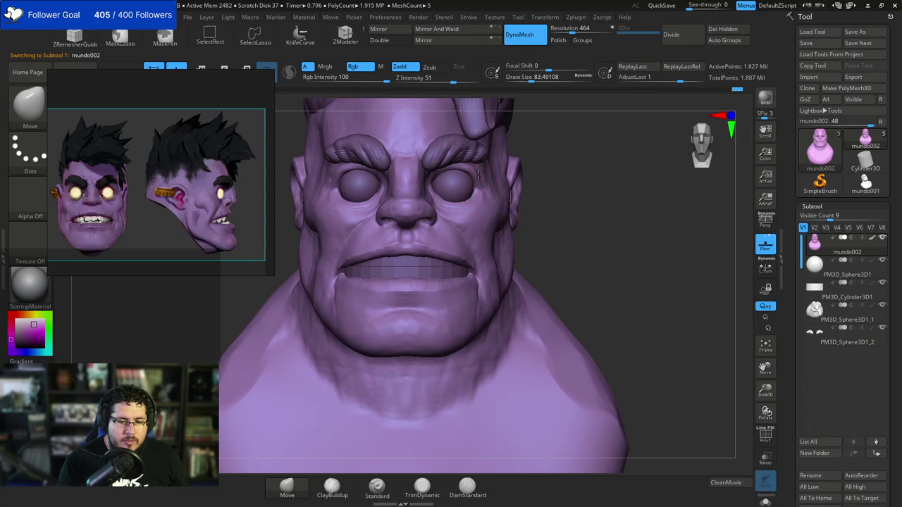
{"action": "mouse_move", "coordinate": [554, 197]}
{"action": "left_mouse_down"}
{"action": "mouse_move", "coordinate": [557, 167]}
{"action": "mouse_move", "coordinate": [550, 183]}
{"action": "mouse_move", "coordinate": [560, 185]}
{"action": "mouse_move", "coordinate": [536, 188]}
{"action": "mouse_move", "coordinate": [544, 193]}
{"action": "mouse_move", "coordinate": [518, 215]}
{"action": "mouse_move", "coordinate": [524, 200]}
{"action": "mouse_move", "coordinate": [534, 210]}
{"action": "mouse_move", "coordinate": [528, 195]}
{"action": "mouse_move", "coordinate": [544, 244]}
{"action": "mouse_move", "coordinate": [553, 244]}
{"action": "left_mouse_up"}
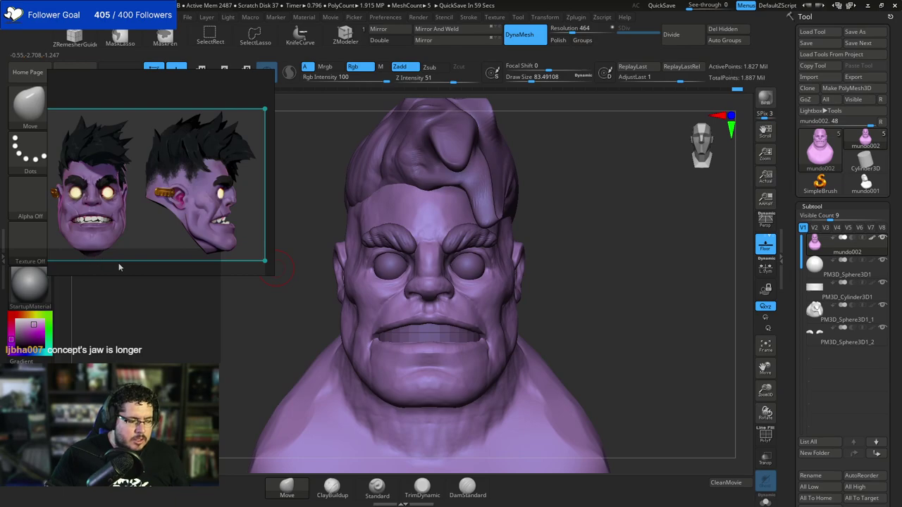
Place the reference window over the bust and turn off its Always On Top mode.
{"action": "left_click_drag", "start_coordinate": [145, 268], "coordinate": [358, 352]}
{"action": "scroll", "coordinate": [381, 270], "scroll_direction": "up", "scroll_amount": 5}
{"action": "middle_click_drag", "start_coordinate": [380, 270], "coordinate": [426, 212]}
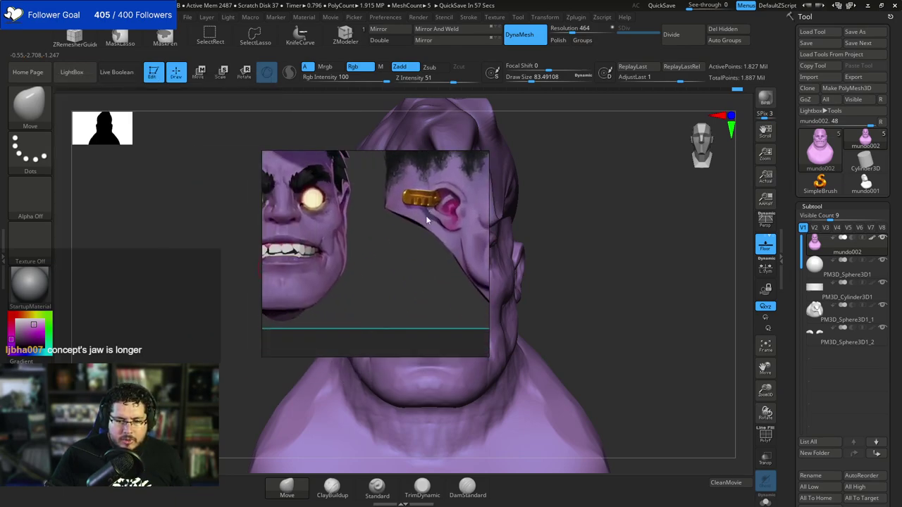
{"action": "scroll", "coordinate": [395, 236], "scroll_direction": "down", "scroll_amount": 5}
{"action": "middle_click_drag", "start_coordinate": [401, 240], "coordinate": [373, 247]}
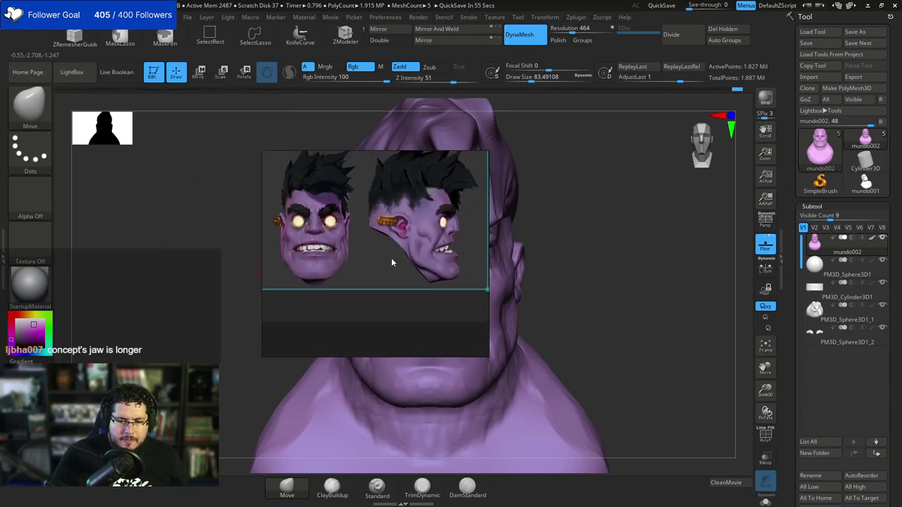
{"action": "right_click", "coordinate": [382, 308]}
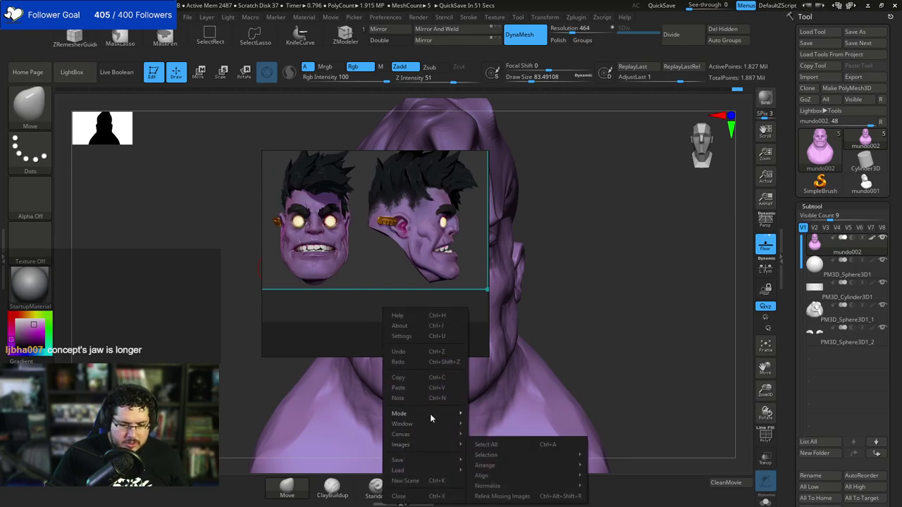
{"action": "mouse_move", "coordinate": [430, 414]}
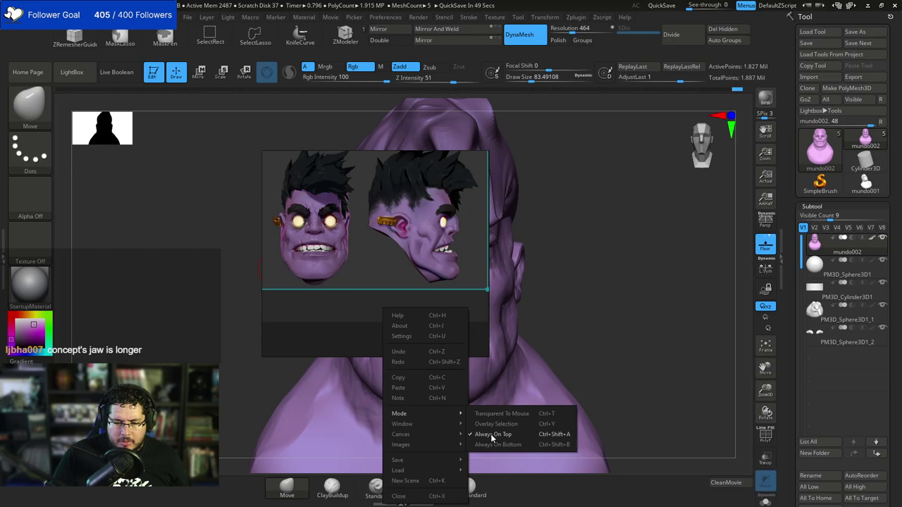
{"action": "left_click", "coordinate": [492, 435]}
Enlarge the reference window and frame the front-view face over the bust's head, then return to the sculpt.
{"action": "scroll", "coordinate": [409, 265], "scroll_direction": "up", "scroll_amount": 3}
{"action": "left_click_drag", "start_coordinate": [486, 357], "coordinate": [606, 456]}
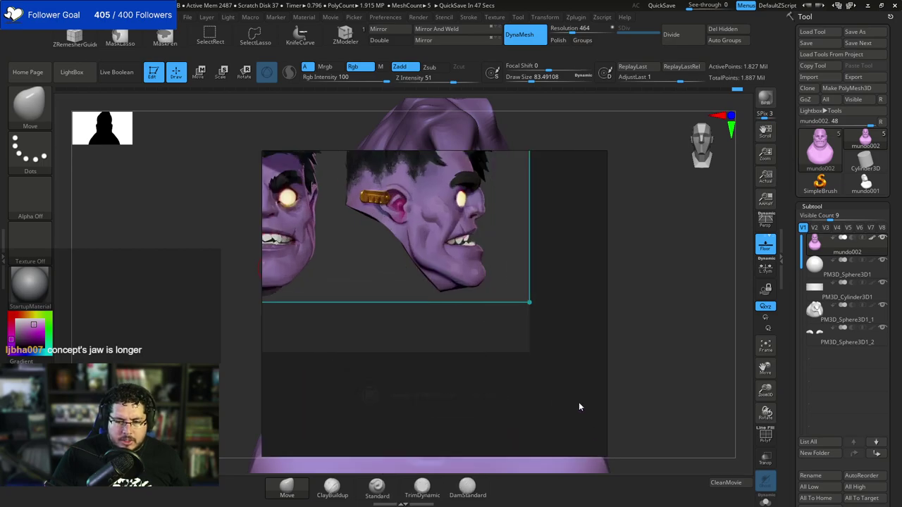
{"action": "middle_click_drag", "start_coordinate": [486, 255], "coordinate": [573, 336]}
{"action": "scroll", "coordinate": [465, 310], "scroll_direction": "up", "scroll_amount": 3}
{"action": "middle_click_drag", "start_coordinate": [448, 309], "coordinate": [582, 315]}
{"action": "scroll", "coordinate": [582, 311], "scroll_direction": "down", "scroll_amount": 2}
{"action": "middle_click_drag", "start_coordinate": [501, 302], "coordinate": [472, 313]}
{"action": "right_click_drag", "start_coordinate": [490, 315], "coordinate": [481, 312]}
{"action": "left_click_drag", "start_coordinate": [480, 316], "coordinate": [474, 272]}
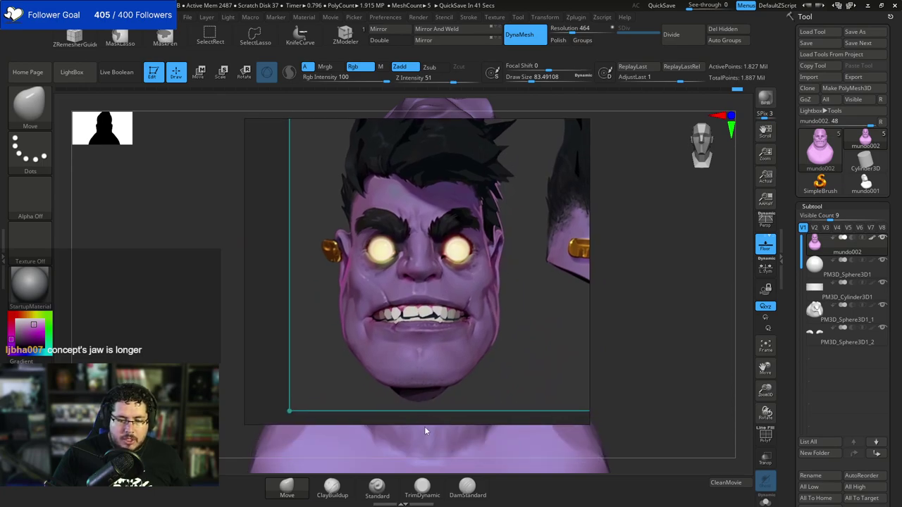
{"action": "left_click_drag", "start_coordinate": [424, 424], "coordinate": [430, 455]}
{"action": "scroll", "coordinate": [446, 345], "scroll_direction": "up", "scroll_amount": 2}
{"action": "middle_click_drag", "start_coordinate": [446, 344], "coordinate": [445, 365]}
{"action": "left_click", "coordinate": [652, 281]}
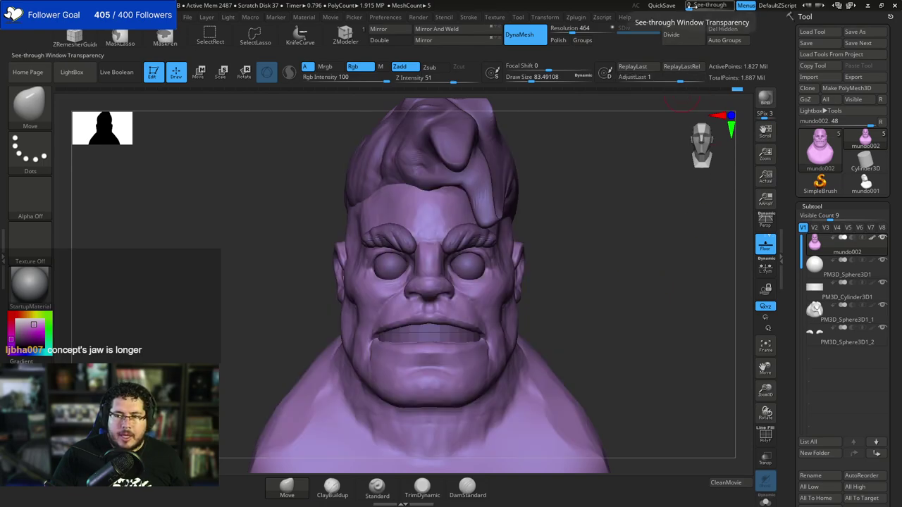
Set the see-through transparency to 19 and align the bust's head with the reference face behind it.
{"action": "left_click_drag", "start_coordinate": [692, 5], "coordinate": [697, 6]}
{"action": "left_click_drag", "start_coordinate": [658, 253], "coordinate": [635, 237], "text": "alt"}
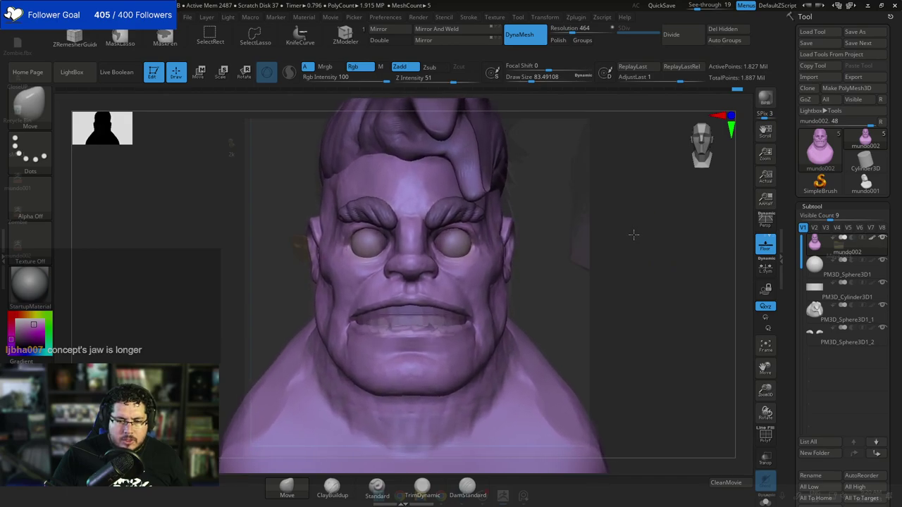
{"action": "mouse_move", "coordinate": [634, 249]}
{"action": "left_mouse_down", "text": "alt"}
{"action": "mouse_move", "coordinate": [635, 186]}
{"action": "mouse_move", "coordinate": [736, 221]}
{"action": "mouse_move", "coordinate": [658, 274]}
{"action": "mouse_move", "coordinate": [616, 256]}
{"action": "mouse_move", "coordinate": [654, 253]}
{"action": "mouse_move", "coordinate": [635, 252]}
{"action": "mouse_move", "coordinate": [638, 260]}
{"action": "mouse_move", "coordinate": [640, 250]}
{"action": "mouse_move", "coordinate": [628, 248]}
{"action": "left_mouse_up", "text": "alt"}
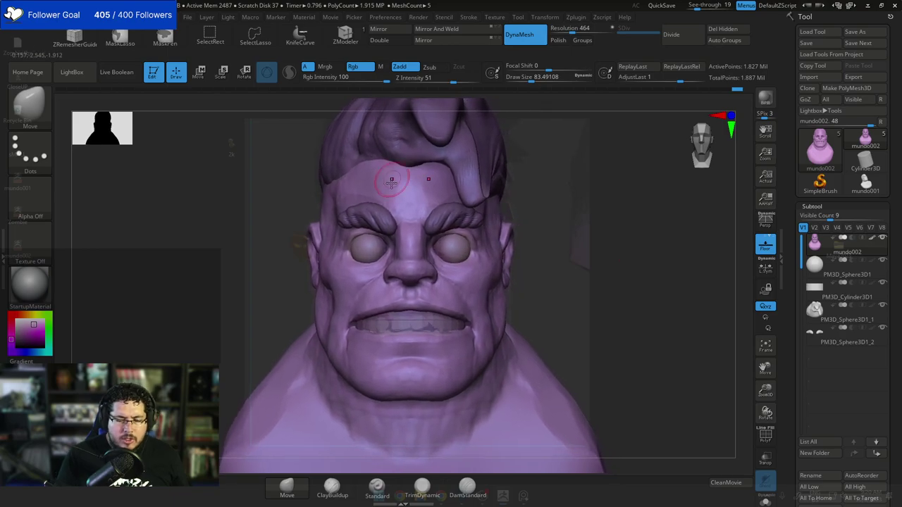
Lengthen the chin downward to follow the reference face with the Move brush at a draw size of about 460.
{"action": "key", "text": "space"}
{"action": "left_click_drag", "start_coordinate": [436, 259], "coordinate": [476, 268]}
{"action": "key", "text": "space"}
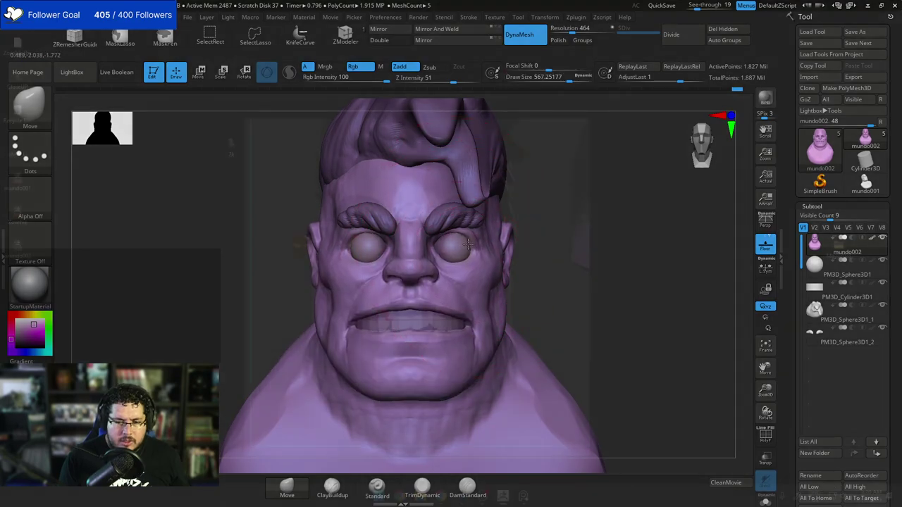
{"action": "key", "text": "space"}
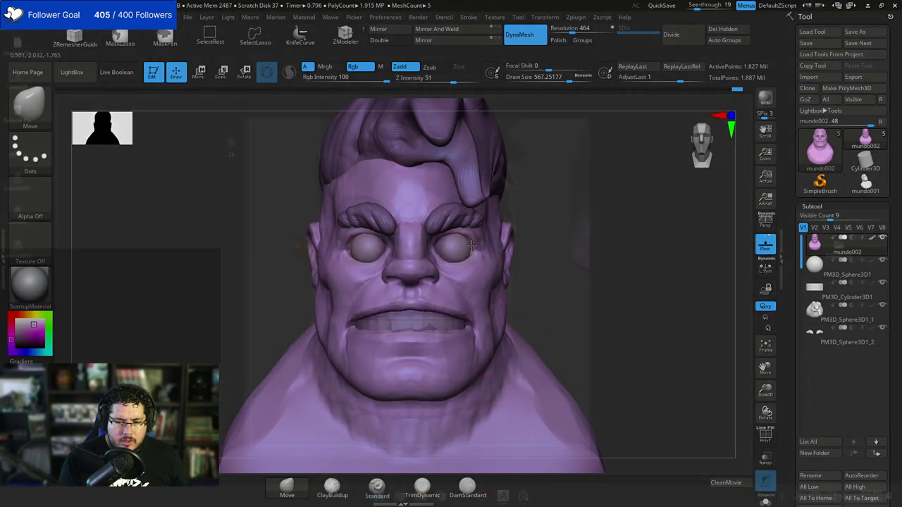
{"action": "key", "text": "space"}
{"action": "left_click_drag", "start_coordinate": [471, 246], "coordinate": [464, 245]}
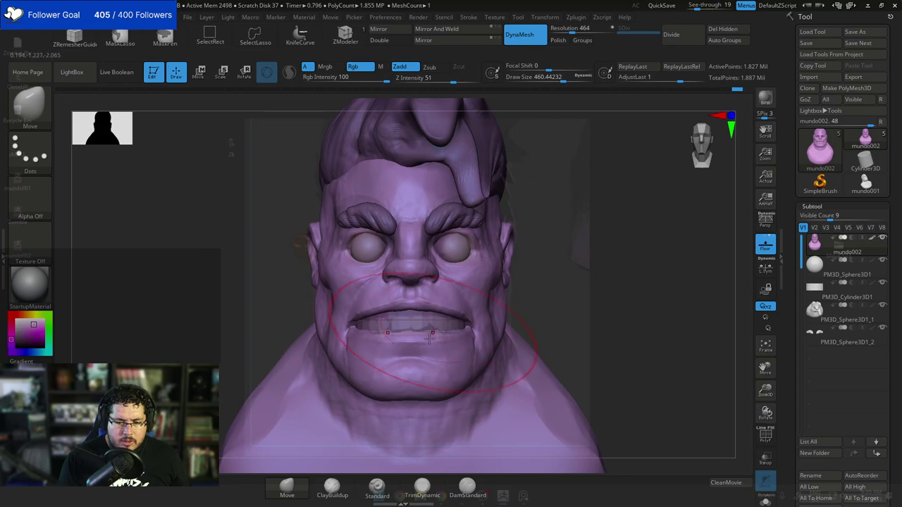
{"action": "left_click_drag", "start_coordinate": [610, 294], "coordinate": [564, 308]}
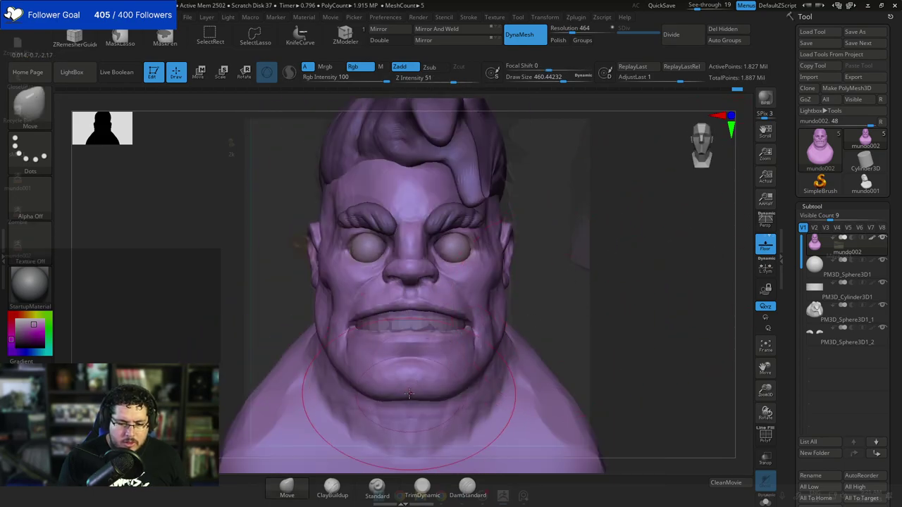
{"action": "left_click_drag", "start_coordinate": [410, 388], "coordinate": [408, 402]}
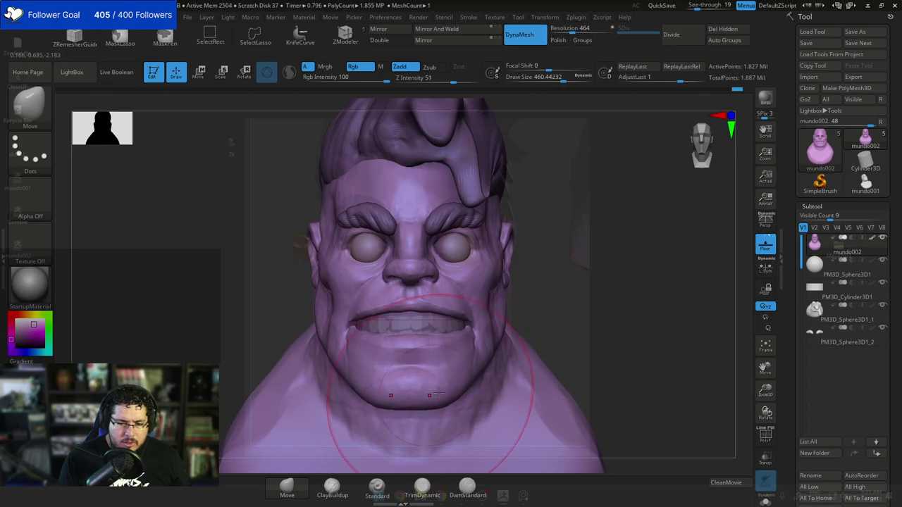
{"action": "left_click_drag", "start_coordinate": [465, 384], "coordinate": [463, 378]}
{"action": "right_click", "coordinate": [464, 373]}
{"action": "left_click", "coordinate": [461, 364]}
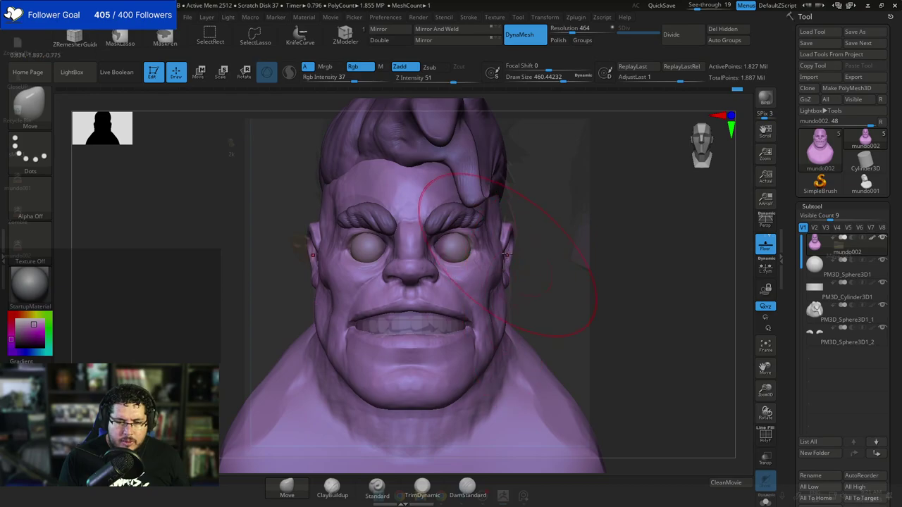
Set the draw size to about 379 and the see-through transparency back to 0.
{"action": "key", "text": "space"}
{"action": "left_click_drag", "start_coordinate": [507, 245], "coordinate": [502, 237]}
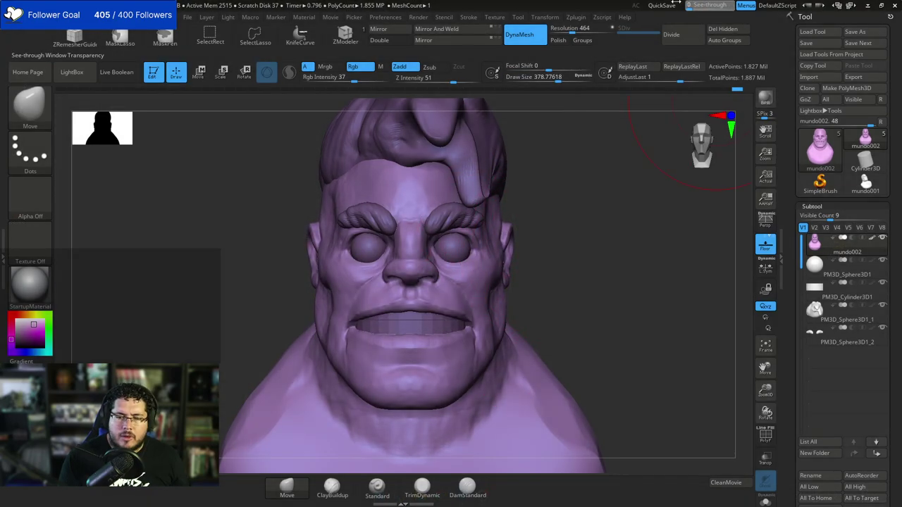
{"action": "mouse_move", "coordinate": [588, 228]}
{"action": "left_mouse_down"}
{"action": "mouse_move", "coordinate": [595, 178]}
{"action": "mouse_move", "coordinate": [590, 240]}
{"action": "mouse_move", "coordinate": [593, 226]}
{"action": "mouse_move", "coordinate": [612, 232]}
{"action": "left_mouse_up"}
Switch to the reference viewer, place its window beside the bust and turn Always On Top back on.
{"action": "key", "text": "alt+Tab"}
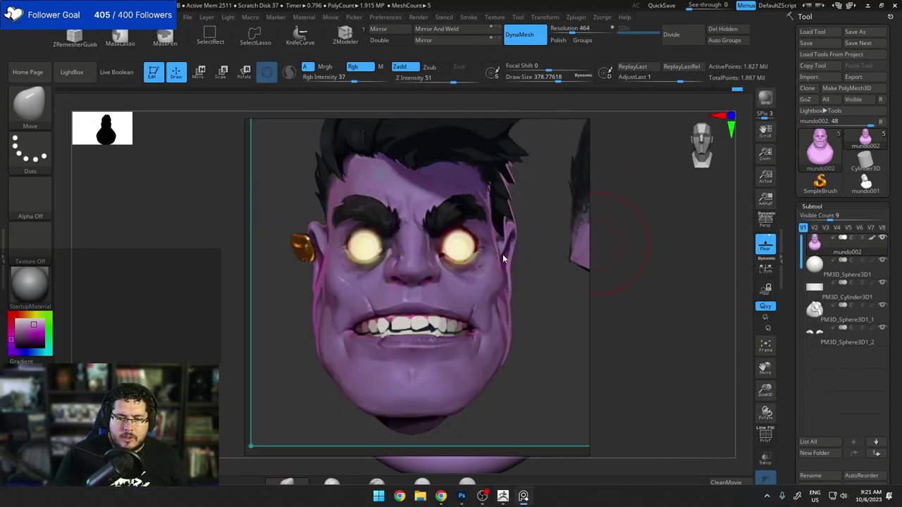
{"action": "mouse_move", "coordinate": [503, 254]}
{"action": "left_mouse_down"}
{"action": "mouse_move", "coordinate": [327, 211]}
{"action": "mouse_move", "coordinate": [302, 225]}
{"action": "left_mouse_up"}
{"action": "scroll", "coordinate": [303, 227], "scroll_direction": "up", "scroll_amount": 2}
{"action": "scroll", "coordinate": [305, 227], "scroll_direction": "down", "scroll_amount": 4}
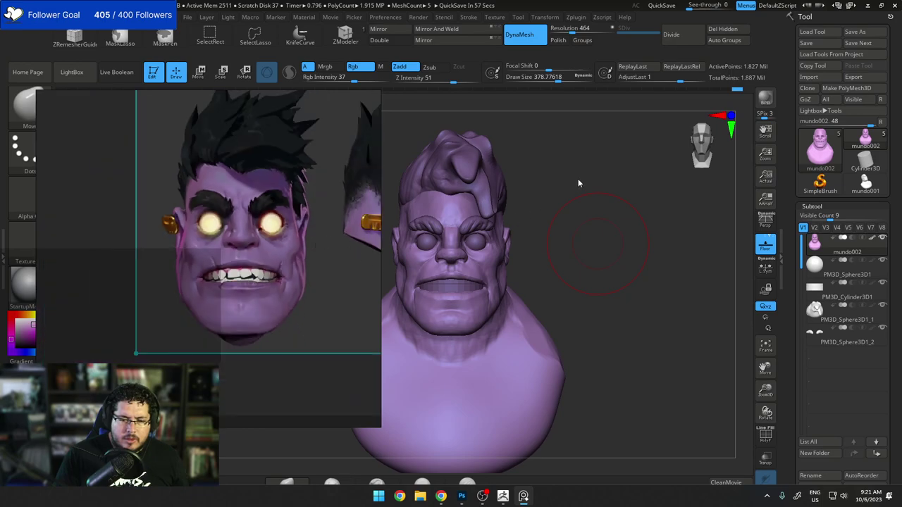
{"action": "left_click", "coordinate": [578, 181]}
{"action": "key", "text": "alt+Tab"}
{"action": "right_click", "coordinate": [262, 226]}
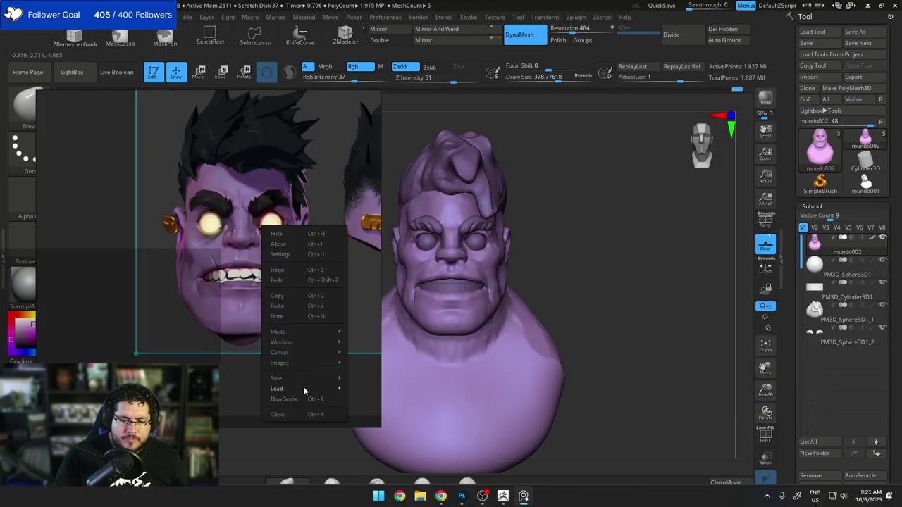
{"action": "mouse_move", "coordinate": [317, 333]}
{"action": "left_click", "coordinate": [367, 343]}
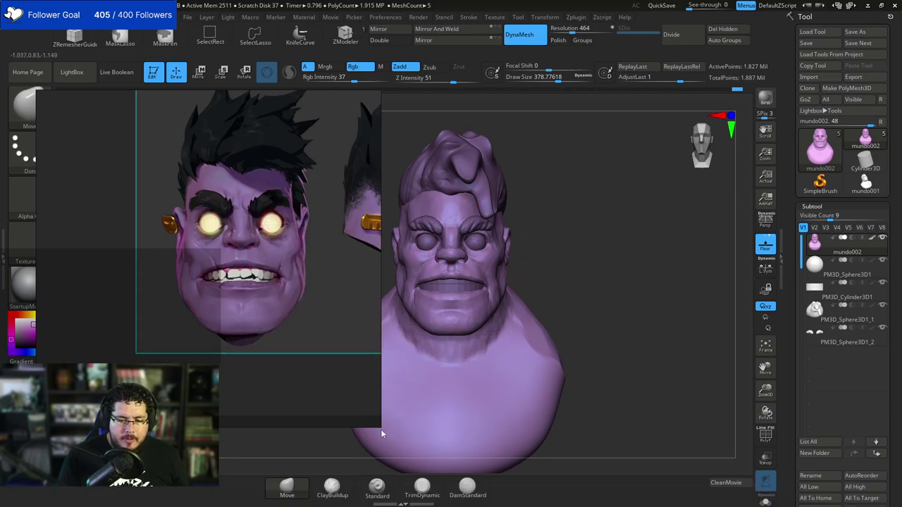
Shrink the reference window and frame the front-view face closely in it.
{"action": "left_click_drag", "start_coordinate": [379, 427], "coordinate": [306, 342]}
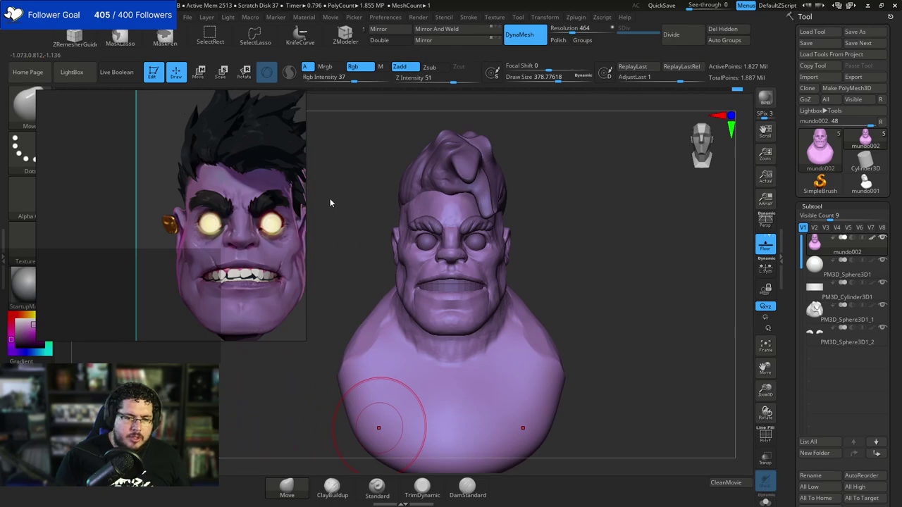
{"action": "middle_click_drag", "start_coordinate": [196, 224], "coordinate": [133, 213]}
{"action": "middle_click_drag", "start_coordinate": [187, 207], "coordinate": [170, 201]}
{"action": "right_click_drag", "start_coordinate": [204, 221], "coordinate": [212, 214]}
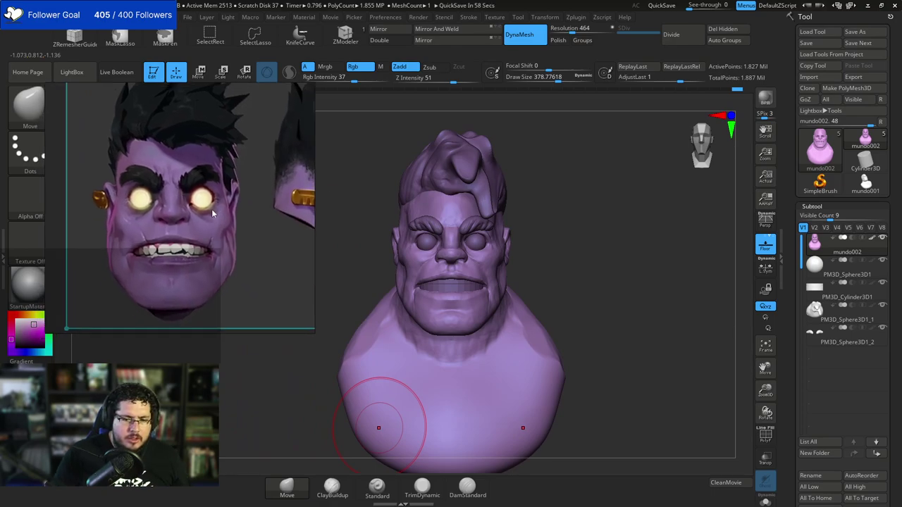
{"action": "left_click_drag", "start_coordinate": [312, 332], "coordinate": [270, 321]}
{"action": "scroll", "coordinate": [199, 247], "scroll_direction": "up", "scroll_amount": 1}
{"action": "middle_click_drag", "start_coordinate": [199, 246], "coordinate": [194, 225]}
{"action": "scroll", "coordinate": [194, 223], "scroll_direction": "down", "scroll_amount": 1}
{"action": "scroll", "coordinate": [195, 224], "scroll_direction": "up", "scroll_amount": 1}
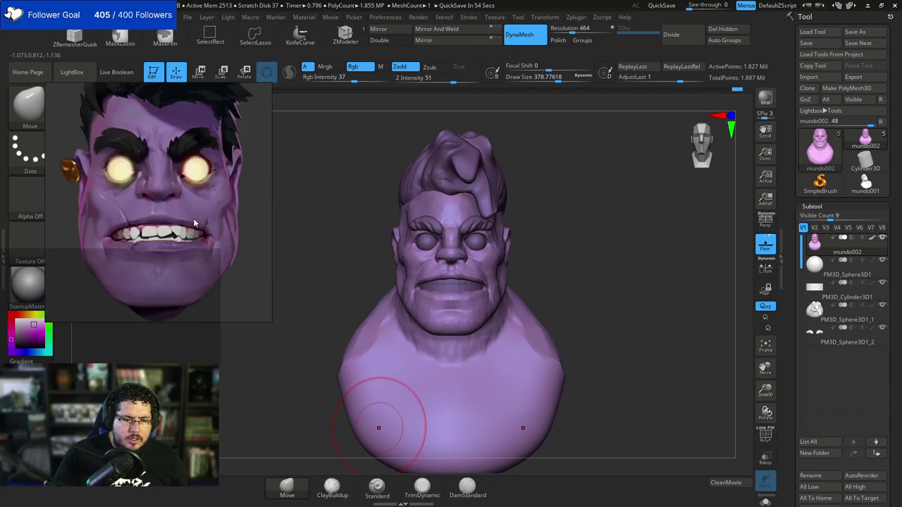
Build up the area between the nose and the upper lip with the ClayBuildup brush at a draw size of about 128.
{"action": "mouse_move", "coordinate": [603, 255]}
{"action": "left_mouse_down"}
{"action": "mouse_move", "coordinate": [597, 250]}
{"action": "mouse_move", "coordinate": [620, 263]}
{"action": "left_mouse_up"}
{"action": "mouse_move", "coordinate": [694, 194]}
{"action": "left_mouse_down"}
{"action": "mouse_move", "coordinate": [687, 167]}
{"action": "mouse_move", "coordinate": [692, 204]}
{"action": "mouse_move", "coordinate": [679, 202]}
{"action": "mouse_move", "coordinate": [693, 212]}
{"action": "mouse_move", "coordinate": [661, 263]}
{"action": "left_mouse_up"}
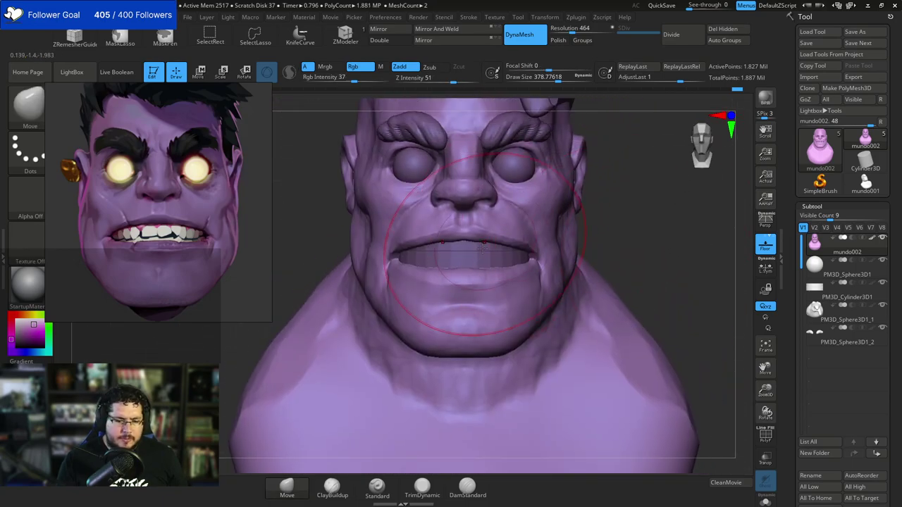
{"action": "key", "text": "b"}
{"action": "key", "text": "c"}
{"action": "key", "text": "b"}
{"action": "key", "text": "space"}
{"action": "left_click_drag", "start_coordinate": [474, 258], "coordinate": [457, 258]}
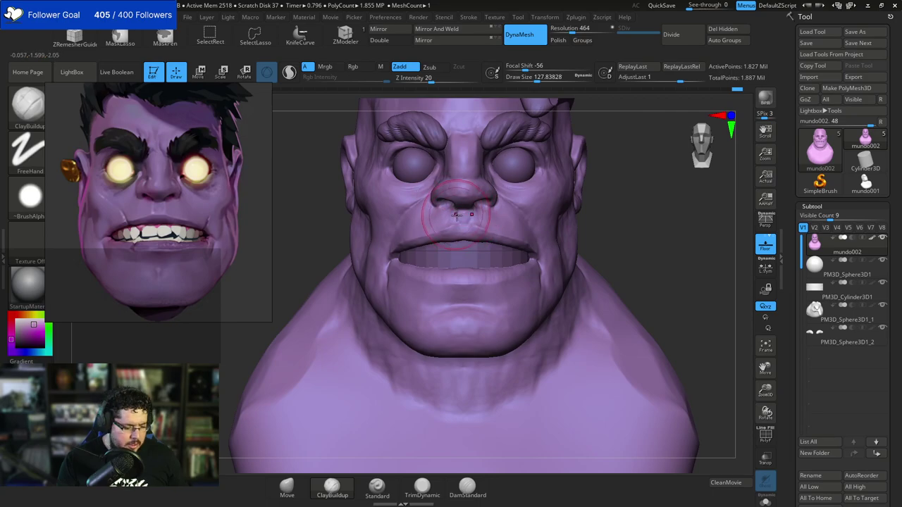
Flatten the planes between the nose and the upper lip with the TrimDynamic brush, reducing the draw size to about 65.
{"action": "key", "text": "b"}
{"action": "key", "text": "t"}
{"action": "key", "text": "d"}
{"action": "key", "text": "space"}
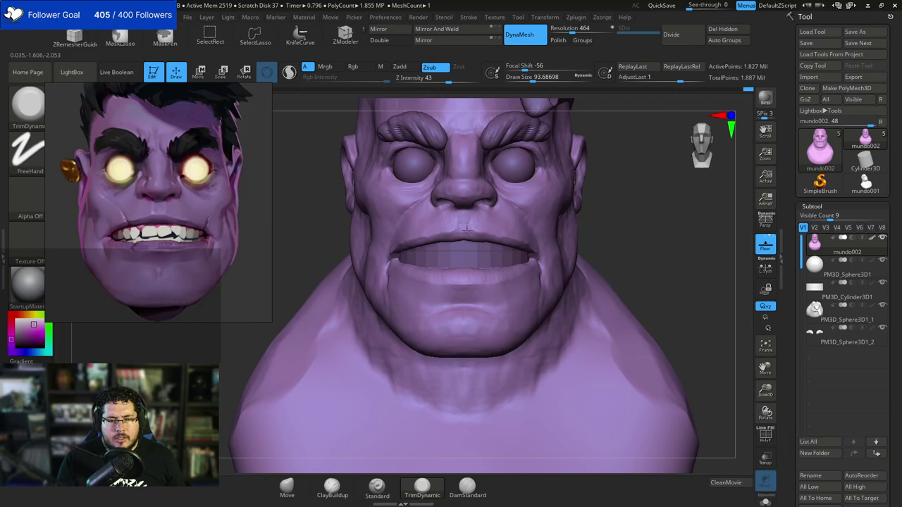
{"action": "key", "text": "space"}
{"action": "left_click_drag", "start_coordinate": [468, 218], "coordinate": [462, 218]}
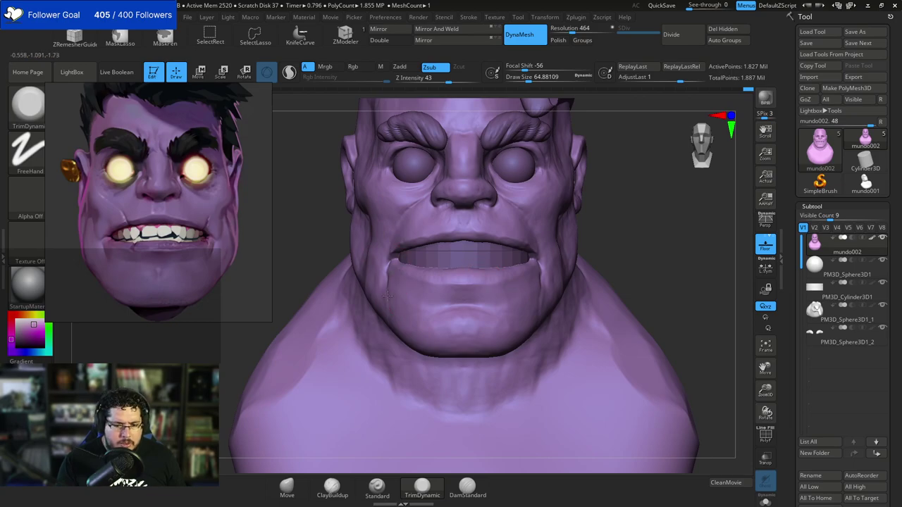
Carve a small crease in the middle of the chin with the DamStandard brush at a draw size of about 65.
{"action": "key", "text": "b"}
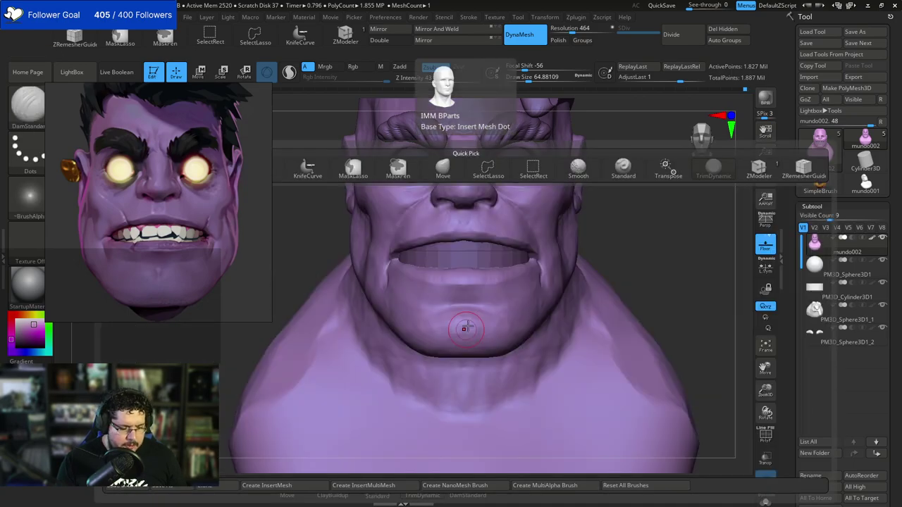
{"action": "key", "text": "d"}
{"action": "key", "text": "s"}
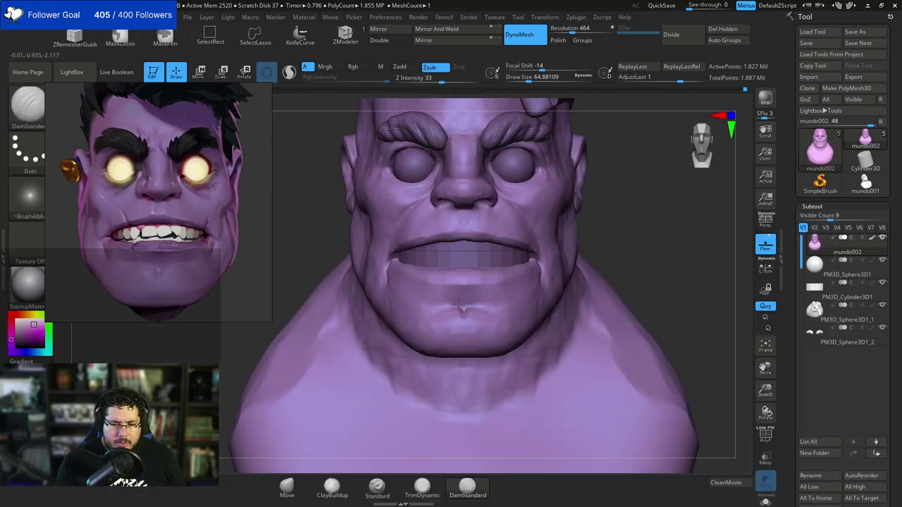
{"action": "left_click_drag", "start_coordinate": [573, 249], "coordinate": [595, 227]}
Reshape the mouth corners and the sides of the jaw with the Move brush at a draw size of about 212.
{"action": "key", "text": "b"}
{"action": "key", "text": "m"}
{"action": "key", "text": "v"}
{"action": "key", "text": "s"}
{"action": "left_click", "coordinate": [455, 300]}
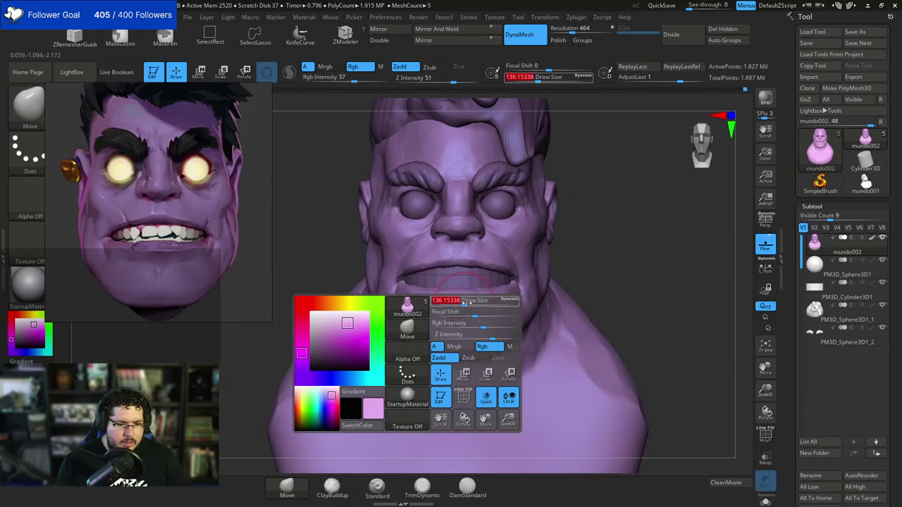
{"action": "key", "text": "s"}
{"action": "left_click_drag", "start_coordinate": [518, 279], "coordinate": [529, 279]}
{"action": "left_click_drag", "start_coordinate": [595, 276], "coordinate": [508, 274]}
{"action": "left_click_drag", "start_coordinate": [522, 298], "coordinate": [484, 295]}
{"action": "left_click_drag", "start_coordinate": [397, 341], "coordinate": [465, 331]}
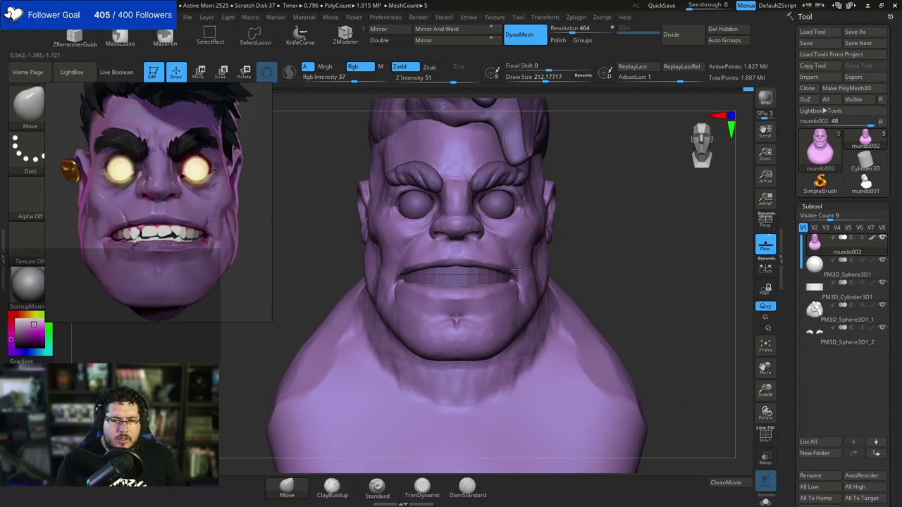
Nudge the mouth corners slightly inward with the Move brush.
{"action": "key", "text": "space"}
{"action": "left_click_drag", "start_coordinate": [518, 268], "coordinate": [509, 267]}
{"action": "mouse_move", "coordinate": [609, 192]}
{"action": "left_mouse_down"}
{"action": "mouse_move", "coordinate": [618, 201]}
{"action": "mouse_move", "coordinate": [602, 202]}
{"action": "mouse_move", "coordinate": [591, 236]}
{"action": "left_mouse_up"}
Build up the area beneath the eyes with the ClayBuildup brush at a draw size of about 51.
{"action": "key", "text": "s"}
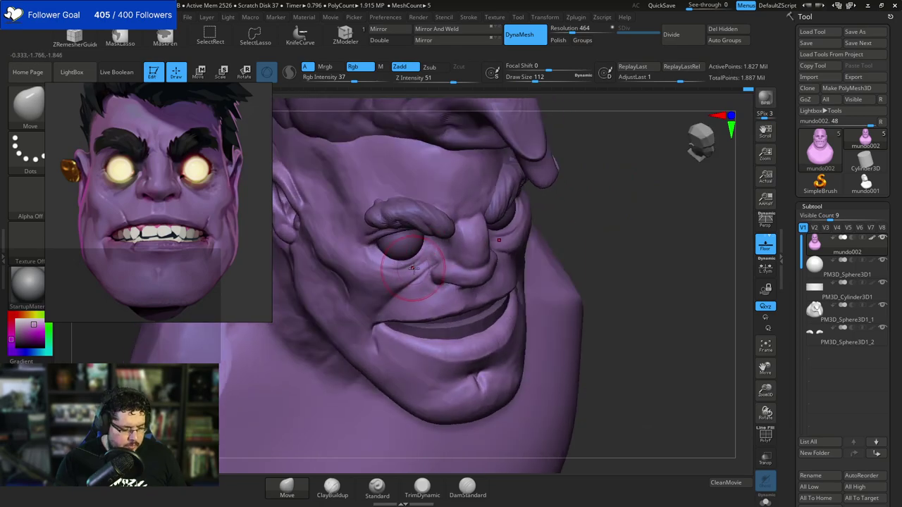
{"action": "key", "text": "b"}
{"action": "key", "text": "c"}
{"action": "key", "text": "b"}
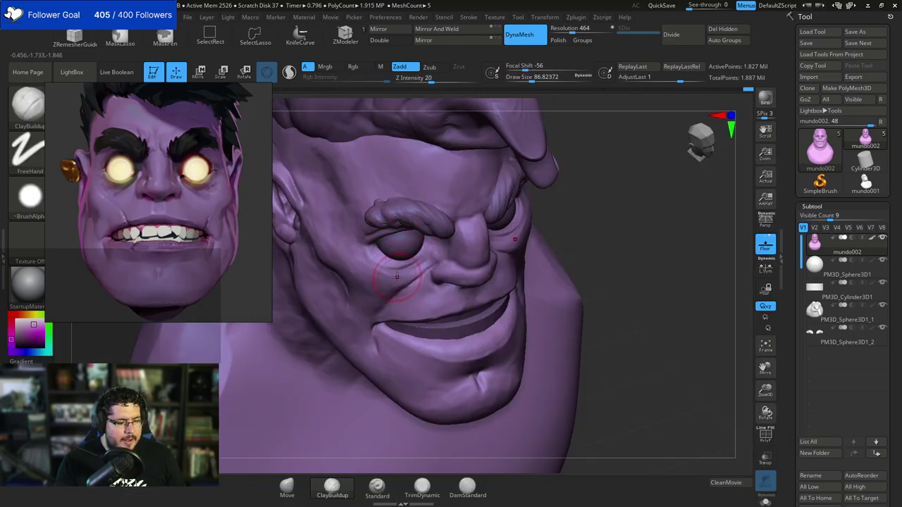
{"action": "key", "text": "bracketleft"}
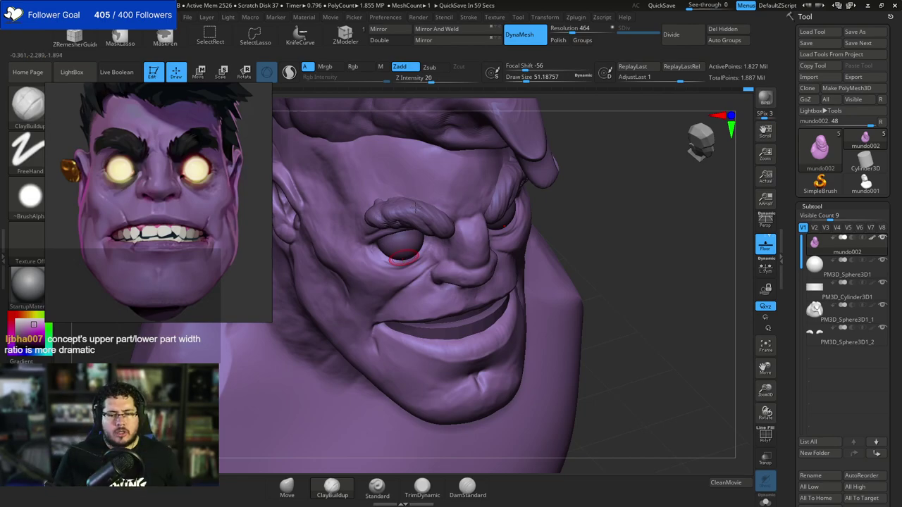
{"action": "mouse_move", "coordinate": [626, 203]}
{"action": "left_mouse_down"}
{"action": "mouse_move", "coordinate": [596, 204]}
{"action": "mouse_move", "coordinate": [562, 170]}
{"action": "left_mouse_up"}
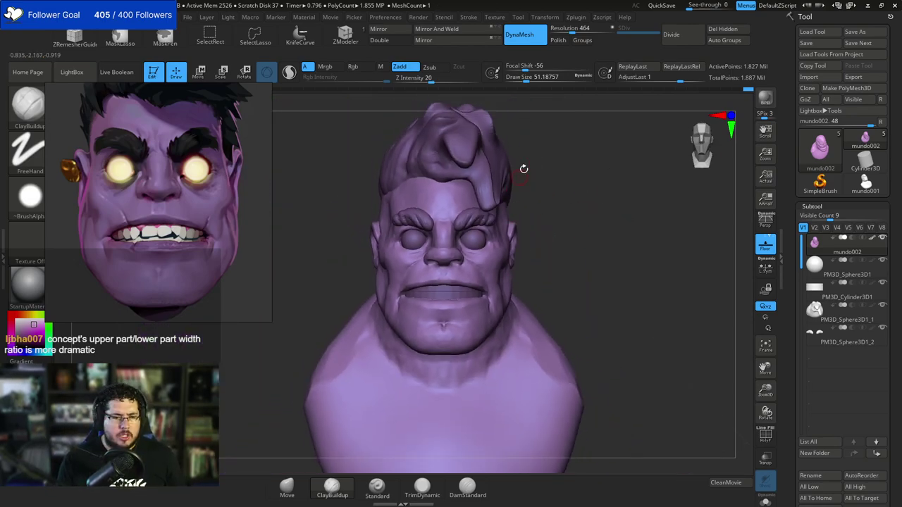
Adjust the upper and lower widths of the face with the Move brush at a draw size of about 257.
{"action": "key", "text": "b"}
{"action": "key", "text": "m"}
{"action": "key", "text": "v"}
{"action": "key", "text": "space"}
{"action": "mouse_move", "coordinate": [516, 220]}
{"action": "left_mouse_down"}
{"action": "mouse_move", "coordinate": [547, 210]}
{"action": "mouse_move", "coordinate": [511, 223]}
{"action": "left_mouse_up"}
{"action": "key", "text": "space"}
{"action": "left_click_drag", "start_coordinate": [510, 217], "coordinate": [547, 215]}
{"action": "left_click_drag", "start_coordinate": [559, 207], "coordinate": [592, 203]}
{"action": "key", "text": "space"}
{"action": "mouse_move", "coordinate": [544, 207]}
{"action": "left_mouse_down"}
{"action": "mouse_move", "coordinate": [575, 212]}
{"action": "mouse_move", "coordinate": [565, 195]}
{"action": "left_mouse_up"}
{"action": "key", "text": "space"}
{"action": "key", "text": "space"}
{"action": "key", "text": "space"}
{"action": "left_click_drag", "start_coordinate": [528, 270], "coordinate": [522, 270]}
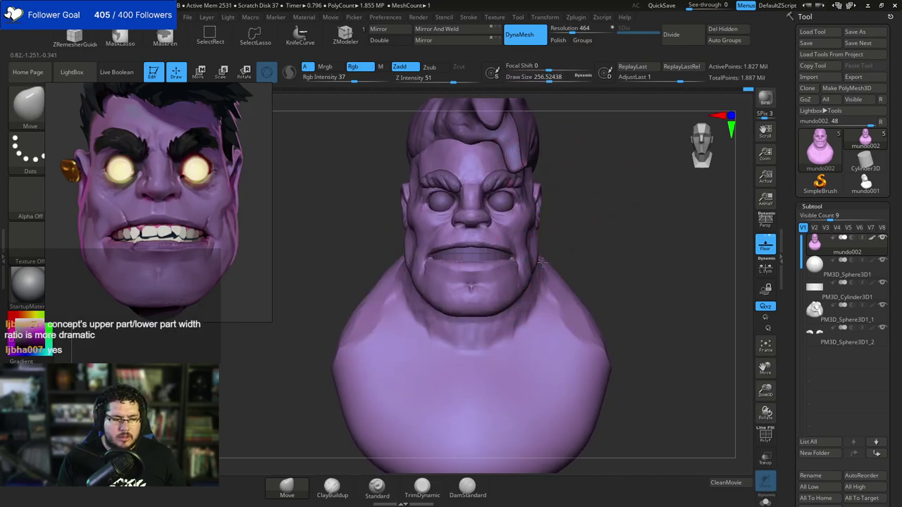
Reshape the jaw sides and mouth corners with the Move brush at a draw size of about 293 and focal shift 23.
{"action": "key", "text": "space"}
{"action": "left_click_drag", "start_coordinate": [529, 268], "coordinate": [427, 321]}
{"action": "key", "text": "space"}
{"action": "key", "text": "space"}
{"action": "key", "text": "space"}
{"action": "left_click_drag", "start_coordinate": [498, 276], "coordinate": [528, 296]}
{"action": "key", "text": "space"}
{"action": "left_click_drag", "start_coordinate": [416, 335], "coordinate": [553, 300]}
{"action": "key", "text": "space"}
{"action": "mouse_move", "coordinate": [528, 289]}
{"action": "left_mouse_down"}
{"action": "mouse_move", "coordinate": [544, 282]}
{"action": "mouse_move", "coordinate": [525, 289]}
{"action": "left_mouse_up"}
{"action": "key", "text": "ctrl+z"}
{"action": "key", "text": "space"}
{"action": "key", "text": "space"}
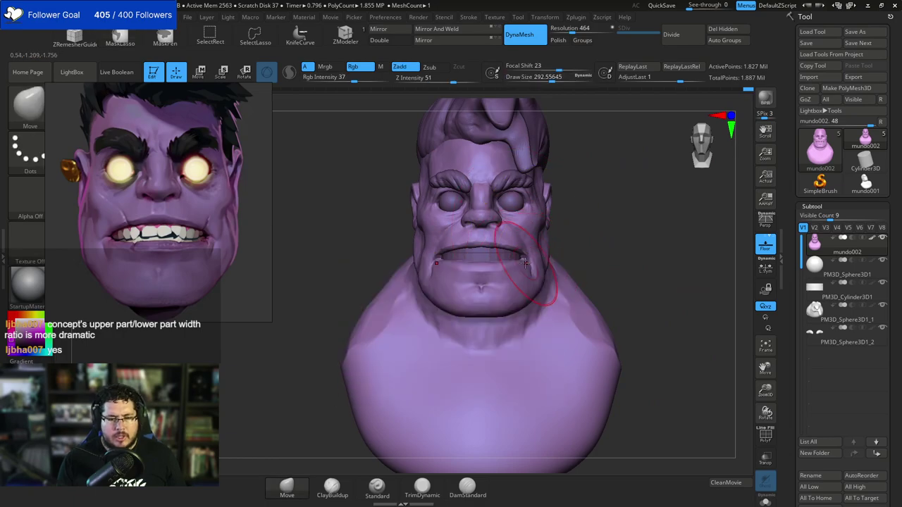
{"action": "left_click_drag", "start_coordinate": [571, 228], "coordinate": [522, 260]}
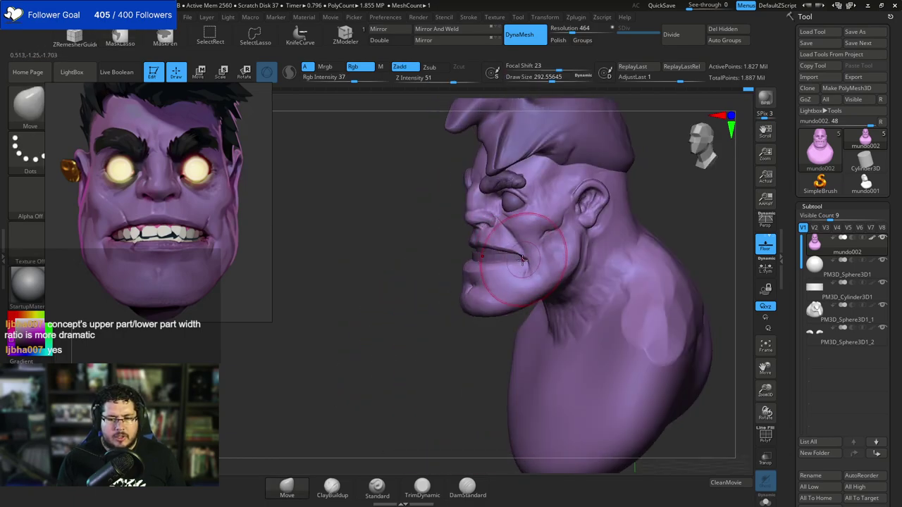
{"action": "mouse_move", "coordinate": [448, 341]}
{"action": "left_mouse_down"}
{"action": "mouse_move", "coordinate": [604, 298]}
{"action": "mouse_move", "coordinate": [557, 172]}
{"action": "left_mouse_up"}
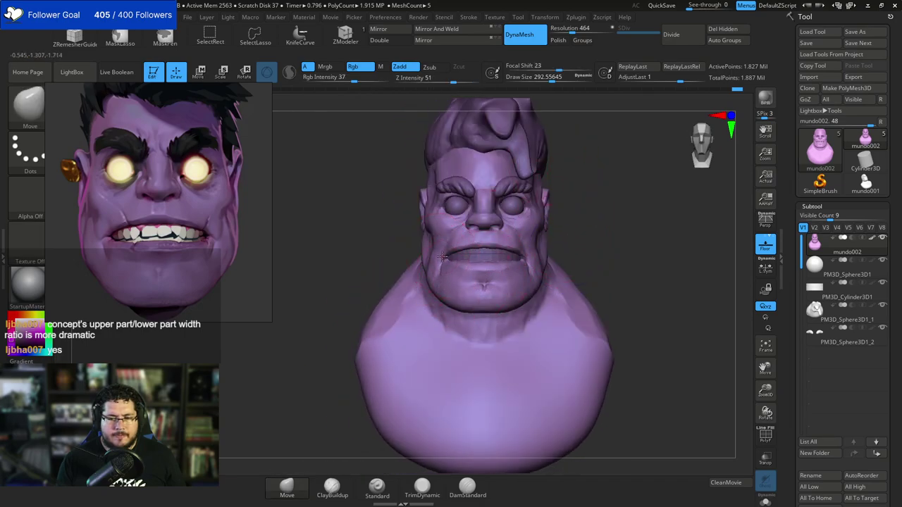
Reshape the temples and upper cheeks with the Move brush, reducing the draw size to about 154.
{"action": "left_click", "coordinate": [754, 217]}
{"action": "mouse_move", "coordinate": [660, 232]}
{"action": "left_mouse_down"}
{"action": "mouse_move", "coordinate": [648, 228]}
{"action": "mouse_move", "coordinate": [574, 257]}
{"action": "mouse_move", "coordinate": [606, 239]}
{"action": "mouse_move", "coordinate": [630, 259]}
{"action": "left_mouse_up"}
{"action": "left_click", "coordinate": [754, 218]}
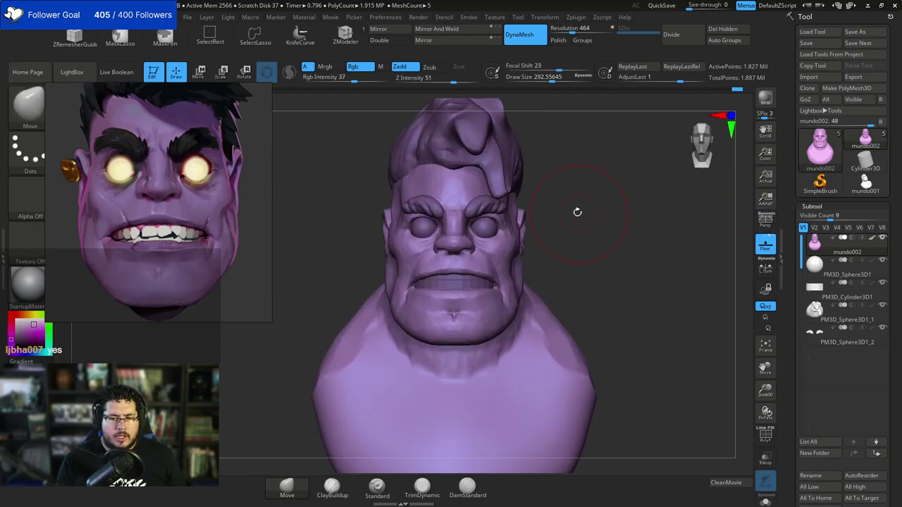
{"action": "key", "text": "space"}
{"action": "left_click_drag", "start_coordinate": [520, 238], "coordinate": [510, 237]}
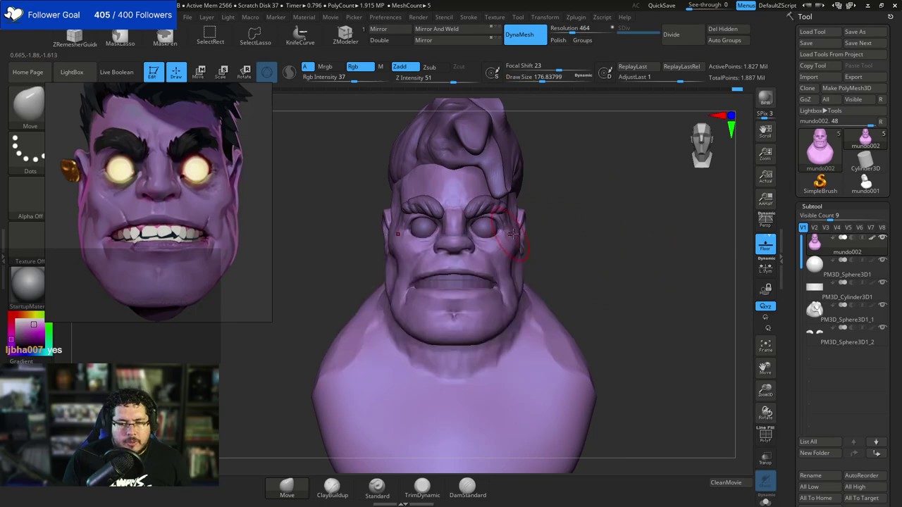
{"action": "left_click_drag", "start_coordinate": [572, 196], "coordinate": [571, 210], "text": "alt"}
{"action": "key", "text": "space"}
{"action": "left_click_drag", "start_coordinate": [528, 224], "coordinate": [518, 216]}
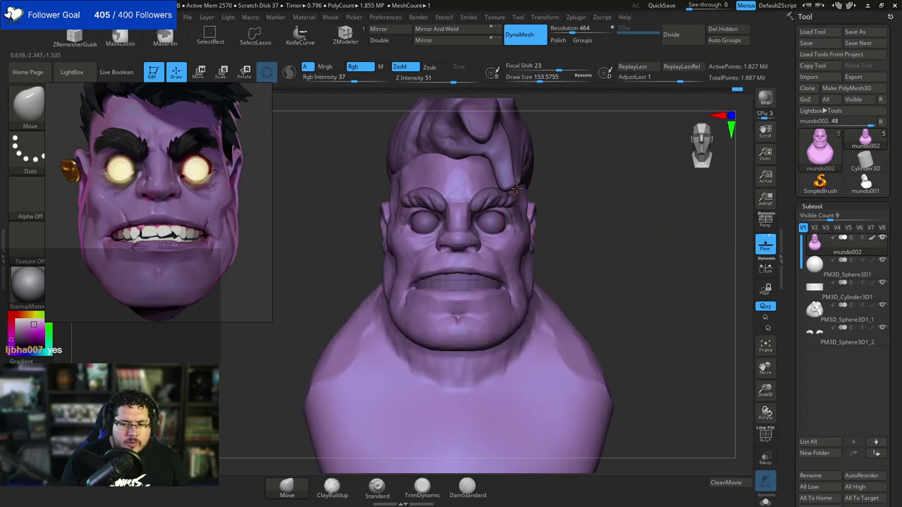
Hide the hair subtool and adjust the area beside the nose with the Move brush at a draw size of about 101.
{"action": "mouse_move", "coordinate": [560, 168]}
{"action": "left_mouse_down", "text": "alt"}
{"action": "mouse_move", "coordinate": [556, 200]}
{"action": "mouse_move", "coordinate": [610, 198]}
{"action": "left_mouse_up", "text": "alt"}
{"action": "left_click", "coordinate": [883, 308]}
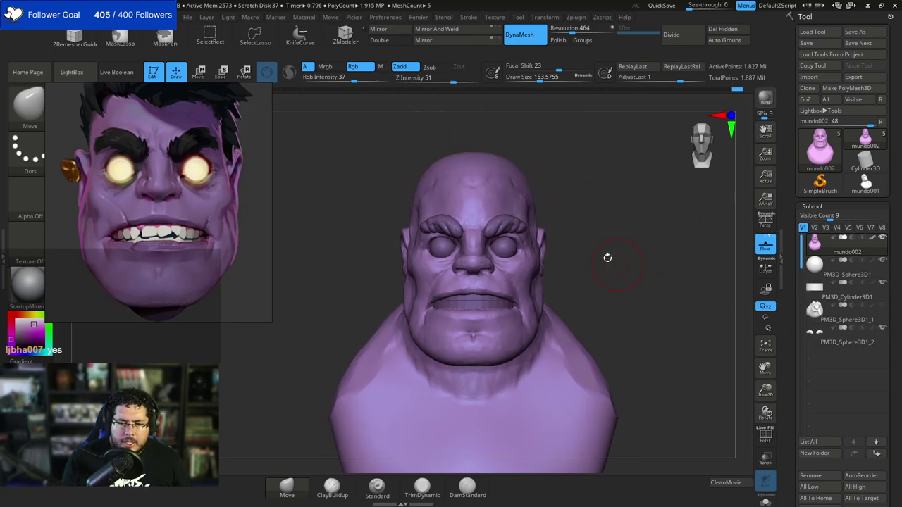
{"action": "mouse_move", "coordinate": [604, 256]}
{"action": "left_mouse_down", "text": "alt"}
{"action": "mouse_move", "coordinate": [614, 221]}
{"action": "mouse_move", "coordinate": [630, 215]}
{"action": "mouse_move", "coordinate": [620, 232]}
{"action": "mouse_move", "coordinate": [622, 223]}
{"action": "left_mouse_up", "text": "alt"}
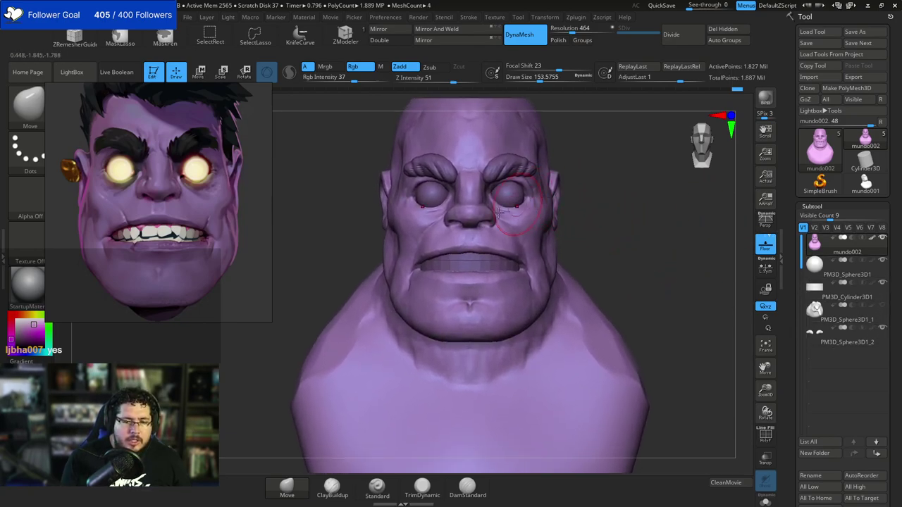
{"action": "key", "text": "space"}
{"action": "left_click_drag", "start_coordinate": [493, 233], "coordinate": [488, 233]}
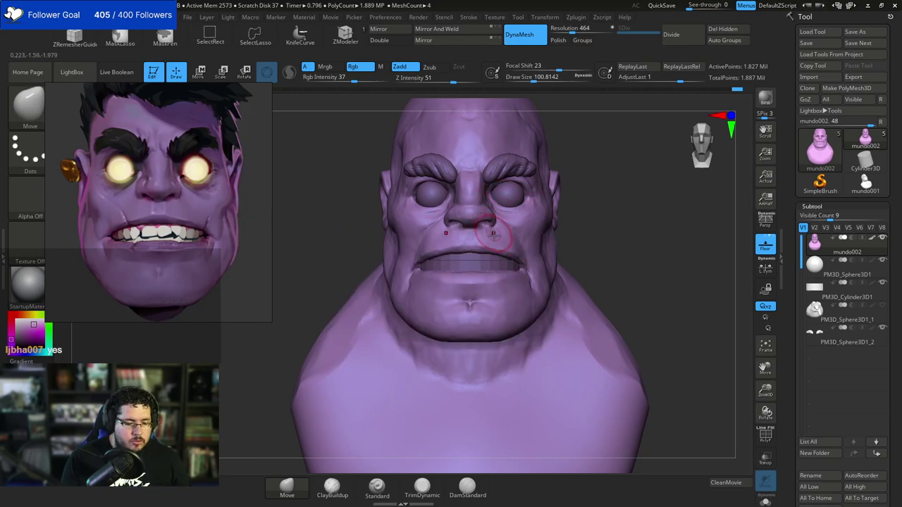
Build up the cheeks above the mouth corners with ClayBuildup at a draw size of about 77, and adjust them with Move at about 136.
{"action": "key", "text": "b"}
{"action": "key", "text": "c"}
{"action": "key", "text": "b"}
{"action": "key", "text": "bracketleft"}
{"action": "left_click_drag", "start_coordinate": [569, 209], "coordinate": [495, 214]}
{"action": "key", "text": "bracketleft"}
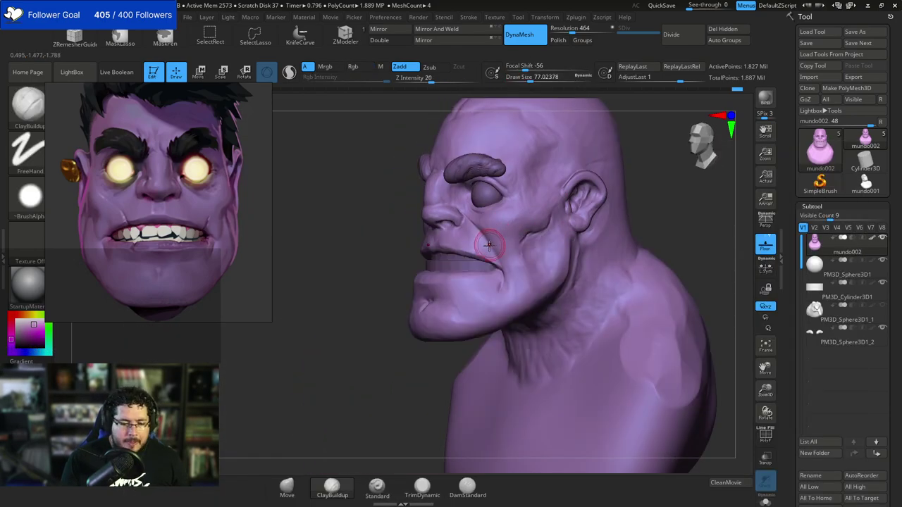
{"action": "key", "text": "b"}
{"action": "key", "text": "m"}
{"action": "key", "text": "v"}
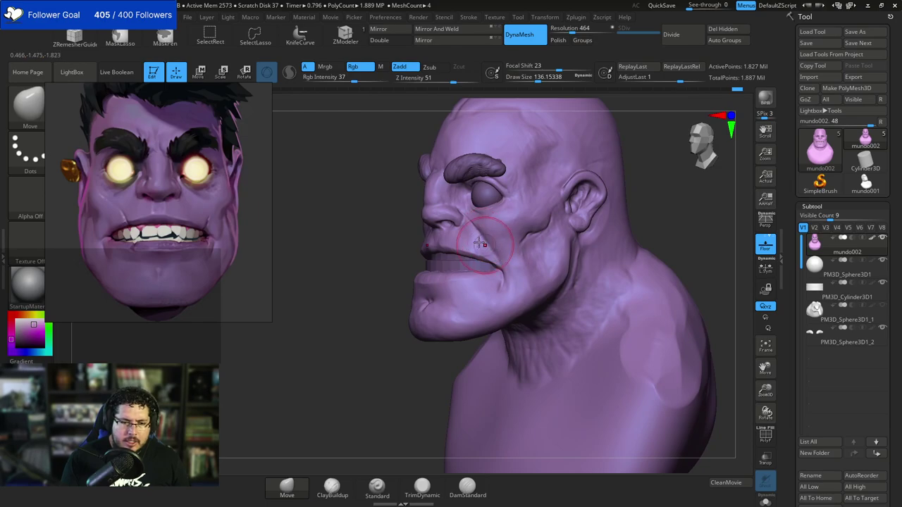
Smooth the surface around the mouth and rework the cheek beside the nose with ClayBuildup at a draw size of about 62.
{"action": "key", "text": "b"}
{"action": "key", "text": "c"}
{"action": "key", "text": "b"}
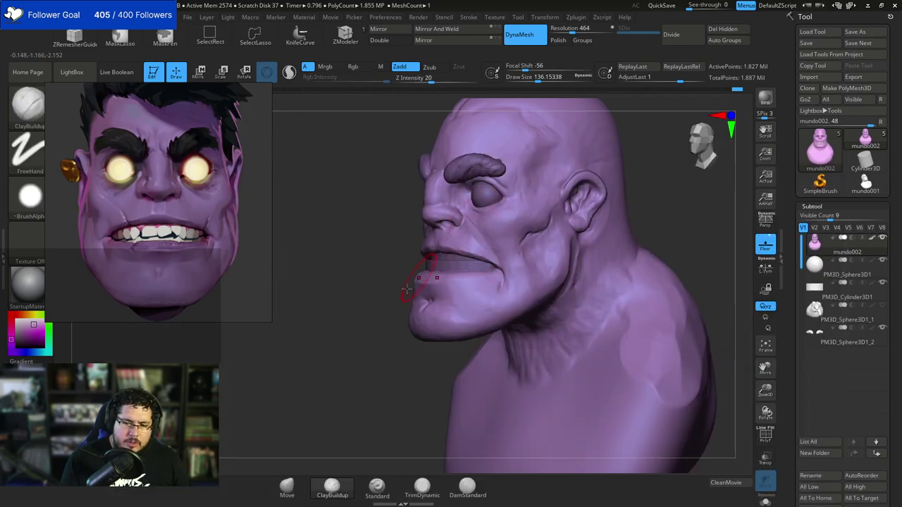
{"action": "mouse_move", "coordinate": [352, 296]}
{"action": "left_mouse_down", "text": "shift"}
{"action": "mouse_move", "coordinate": [394, 299]}
{"action": "mouse_move", "coordinate": [386, 305]}
{"action": "left_mouse_up", "text": "shift"}
{"action": "key", "text": "space"}
{"action": "left_click_drag", "start_coordinate": [402, 238], "coordinate": [389, 238], "text": "shift"}
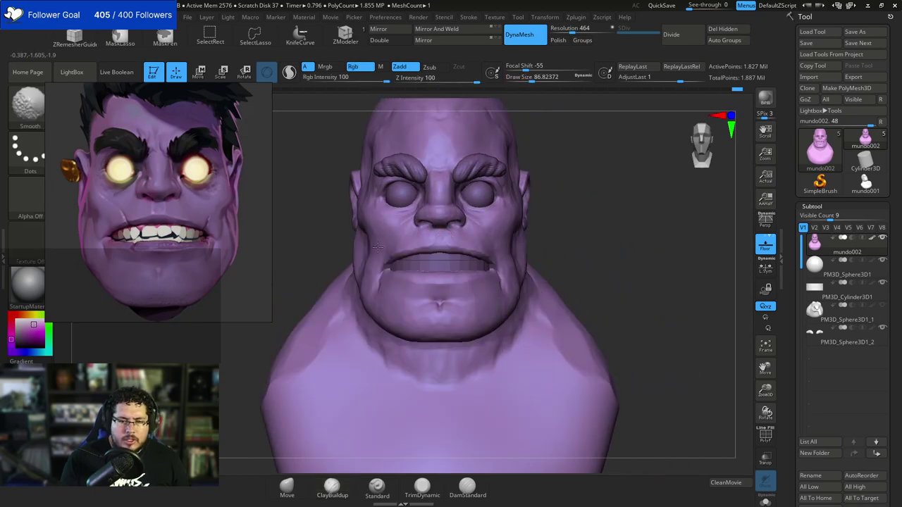
{"action": "mouse_move", "coordinate": [593, 187]}
{"action": "left_mouse_down", "text": "alt"}
{"action": "mouse_move", "coordinate": [562, 206]}
{"action": "mouse_move", "coordinate": [580, 232]}
{"action": "mouse_move", "coordinate": [540, 244]}
{"action": "mouse_move", "coordinate": [413, 233]}
{"action": "left_mouse_up", "text": "alt"}
{"action": "key", "text": "s"}
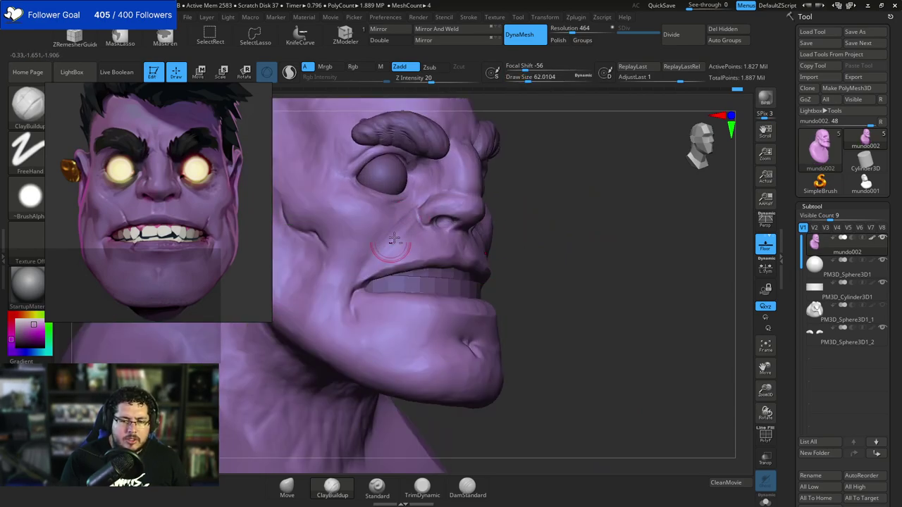
Carve the folds running from the nose across the cheeks with DamStandard at a draw size of about 41, and smooth them.
{"action": "key", "text": "b"}
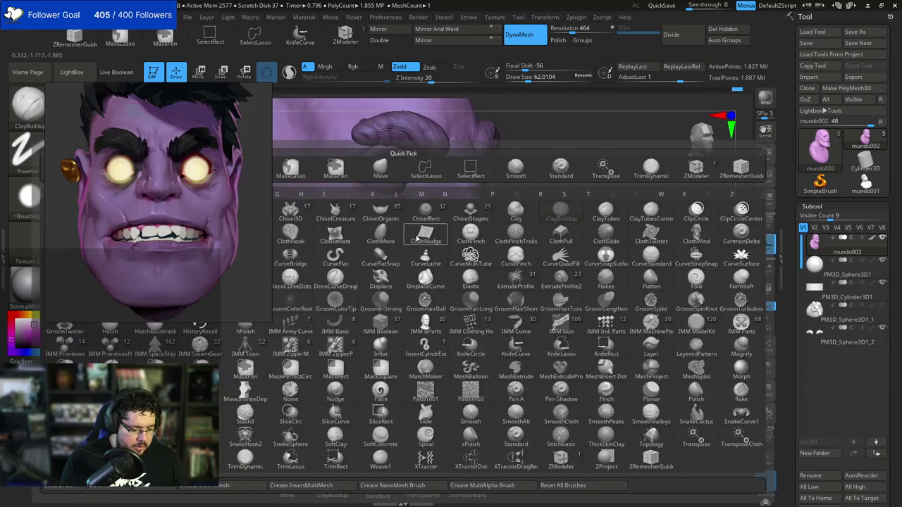
{"action": "key", "text": "d"}
{"action": "key", "text": "s"}
{"action": "key", "text": "space"}
{"action": "mouse_move", "coordinate": [425, 218]}
{"action": "left_mouse_down"}
{"action": "mouse_move", "coordinate": [419, 209]}
{"action": "mouse_move", "coordinate": [391, 229]}
{"action": "left_mouse_up"}
{"action": "mouse_move", "coordinate": [369, 258]}
{"action": "left_mouse_down"}
{"action": "mouse_move", "coordinate": [406, 220]}
{"action": "mouse_move", "coordinate": [397, 233]}
{"action": "left_mouse_up"}
{"action": "key", "text": "shift"}
{"action": "right_click_drag", "start_coordinate": [439, 233], "coordinate": [507, 234], "text": "shift"}
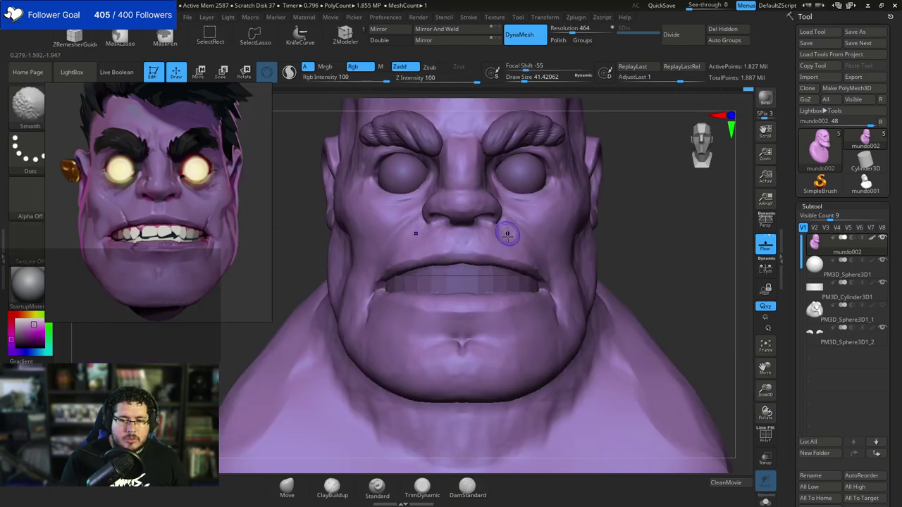
{"action": "left_click_drag", "start_coordinate": [526, 226], "coordinate": [531, 222], "text": "shift"}
{"action": "left_click_drag", "start_coordinate": [623, 206], "coordinate": [609, 255], "text": "alt"}
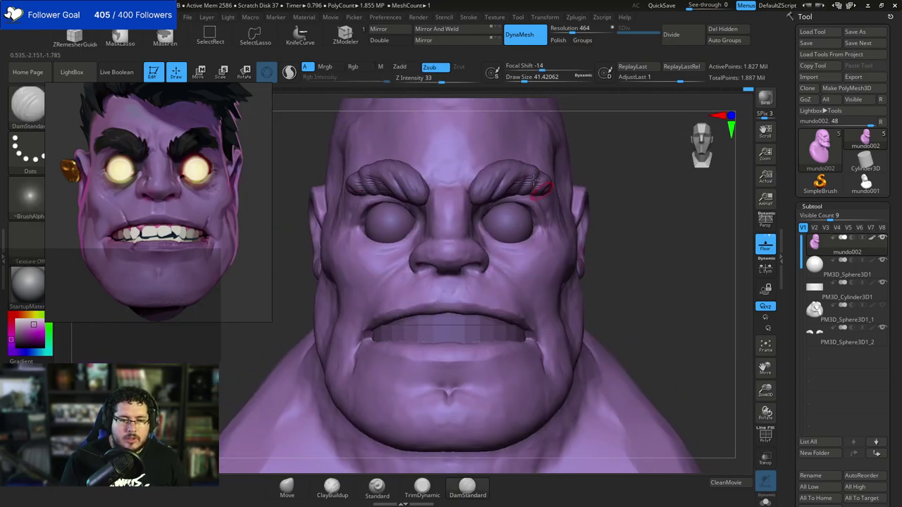
Refine the creases around the eyes and cheeks with DamStandard at a draw size of about 33, softening them with Smooth.
{"action": "key", "text": "space"}
{"action": "left_click_drag", "start_coordinate": [281, 316], "coordinate": [329, 312]}
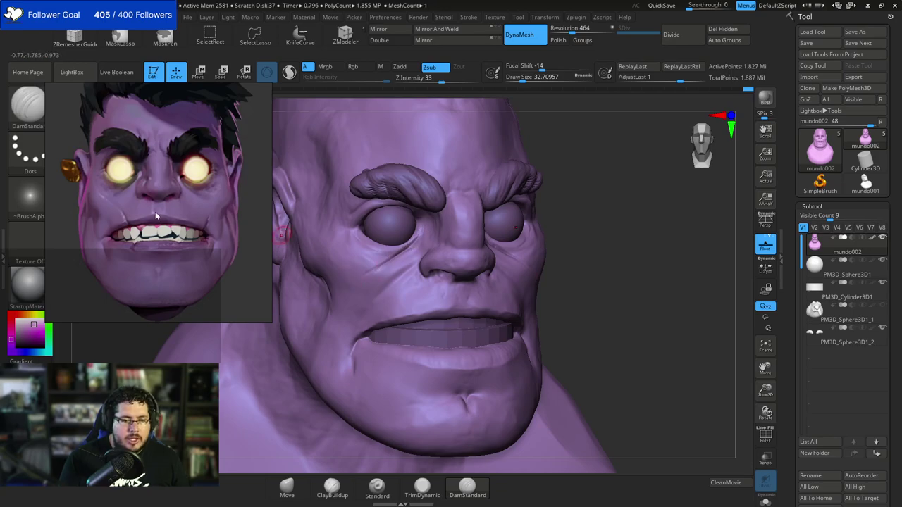
{"action": "key", "text": "shift"}
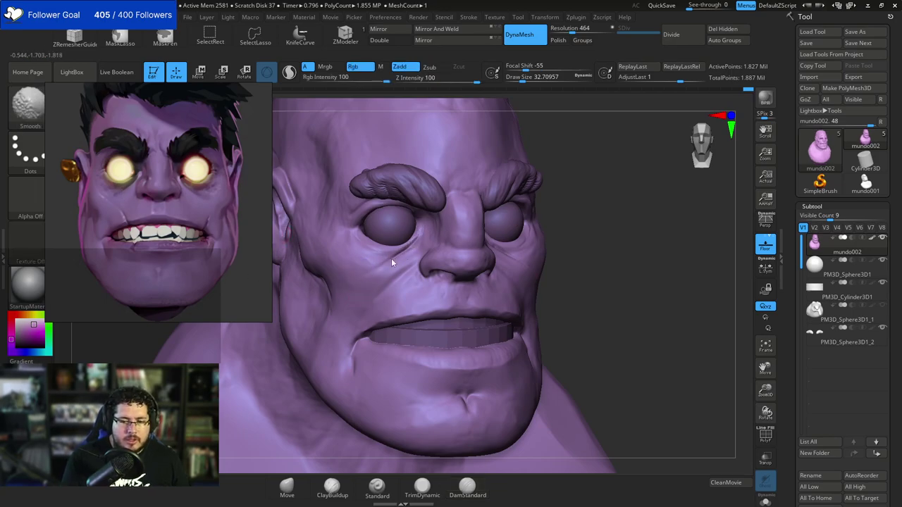
{"action": "mouse_move", "coordinate": [599, 244]}
{"action": "left_mouse_down"}
{"action": "mouse_move", "coordinate": [578, 214]}
{"action": "mouse_move", "coordinate": [550, 215]}
{"action": "mouse_move", "coordinate": [609, 203]}
{"action": "left_mouse_up"}
{"action": "key", "text": "shift"}
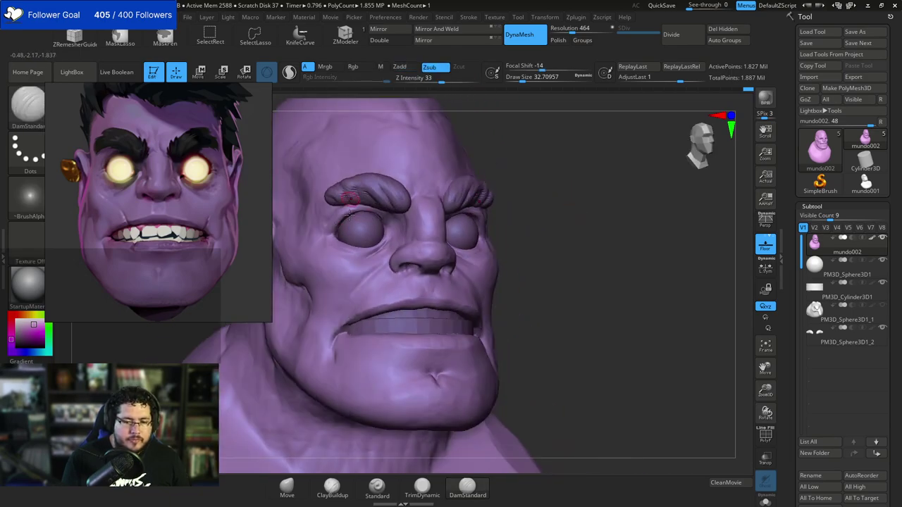
Build up the upper eyelids and inner eye corners with the ClayBuildup brush at a draw size of about 49.
{"action": "key", "text": "b"}
{"action": "key", "text": "c"}
{"action": "key", "text": "b"}
{"action": "key", "text": "space"}
{"action": "left_click_drag", "start_coordinate": [370, 219], "coordinate": [374, 219]}
{"action": "right_click_drag", "start_coordinate": [412, 230], "coordinate": [382, 236]}
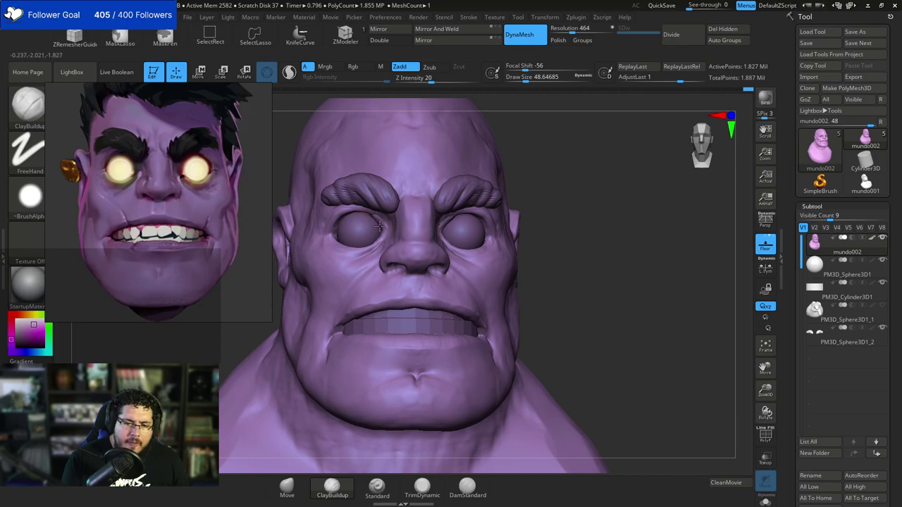
{"action": "mouse_move", "coordinate": [534, 147]}
{"action": "right_mouse_down"}
{"action": "mouse_move", "coordinate": [437, 200]}
{"action": "mouse_move", "coordinate": [467, 207]}
{"action": "right_mouse_up"}
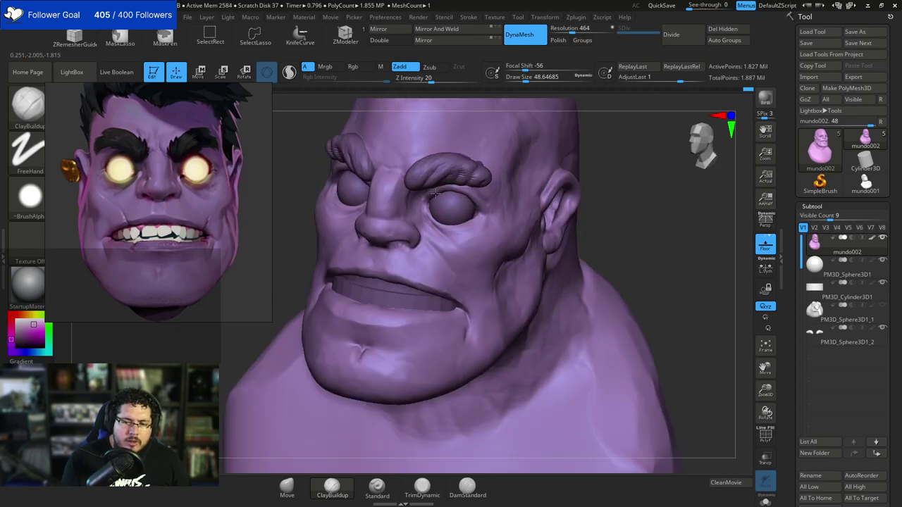
{"action": "mouse_move", "coordinate": [486, 193]}
{"action": "right_mouse_down", "text": "shift"}
{"action": "mouse_move", "coordinate": [549, 153]}
{"action": "mouse_move", "coordinate": [538, 181]}
{"action": "right_mouse_up", "text": "shift"}
Build up the forehead above and between the eyebrows with ClayBuildup, raising the draw size to about 90, and smooth it.
{"action": "key", "text": "space"}
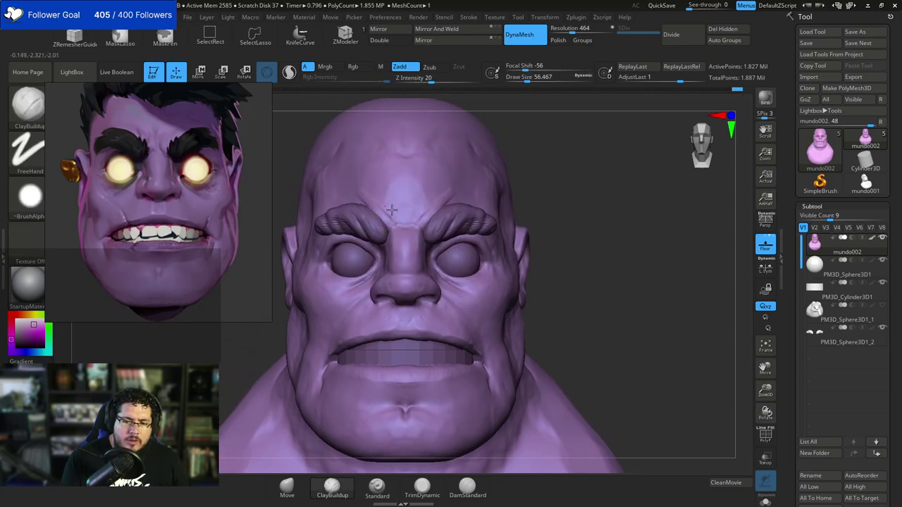
{"action": "key", "text": "space"}
{"action": "mouse_move", "coordinate": [390, 204]}
{"action": "left_mouse_down"}
{"action": "mouse_move", "coordinate": [392, 192]}
{"action": "mouse_move", "coordinate": [360, 185]}
{"action": "mouse_move", "coordinate": [401, 203]}
{"action": "left_mouse_up"}
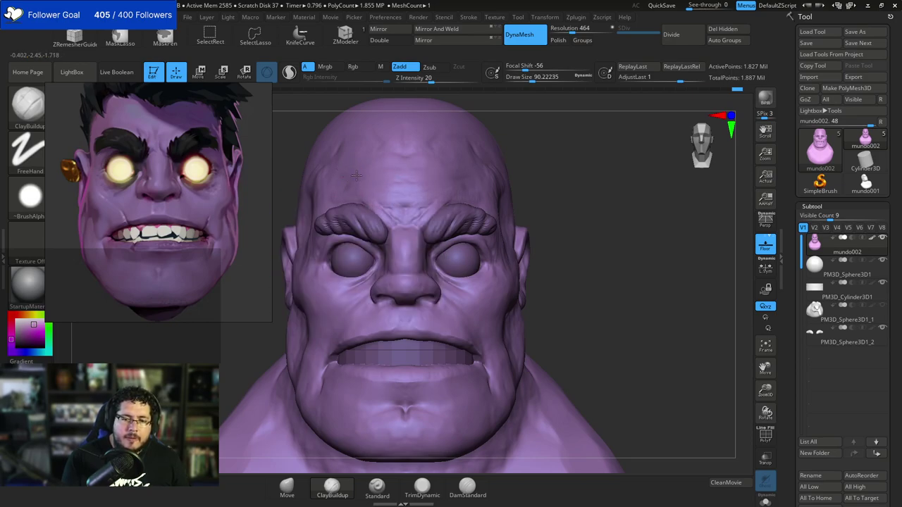
{"action": "key", "text": "shift"}
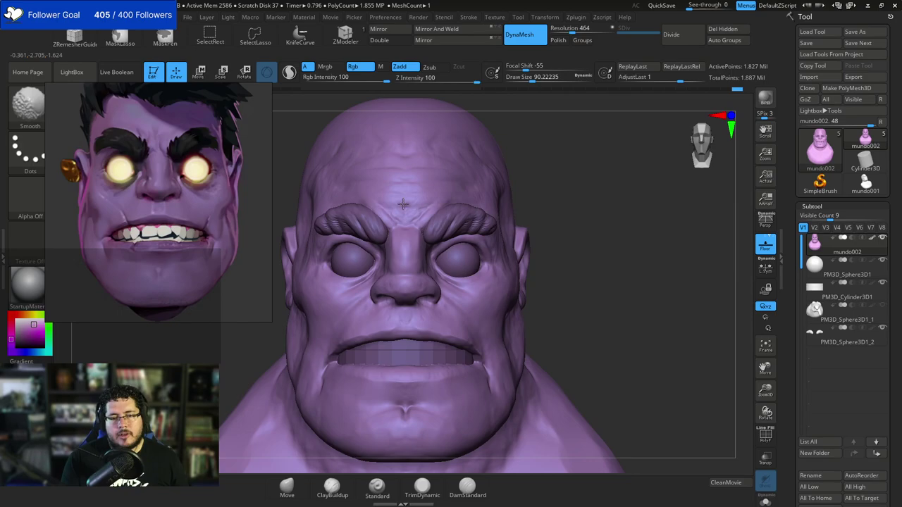
{"action": "right_click_drag", "start_coordinate": [386, 159], "coordinate": [477, 135]}
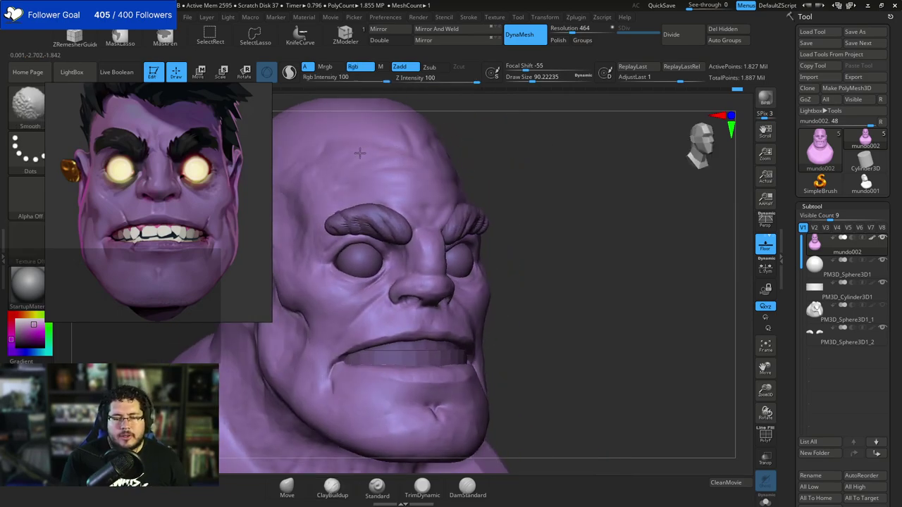
Flatten the planes of the temples and cheekbones with TrimDynamic at a draw size of about 94.
{"action": "key", "text": "b"}
{"action": "key", "text": "t"}
{"action": "key", "text": "d"}
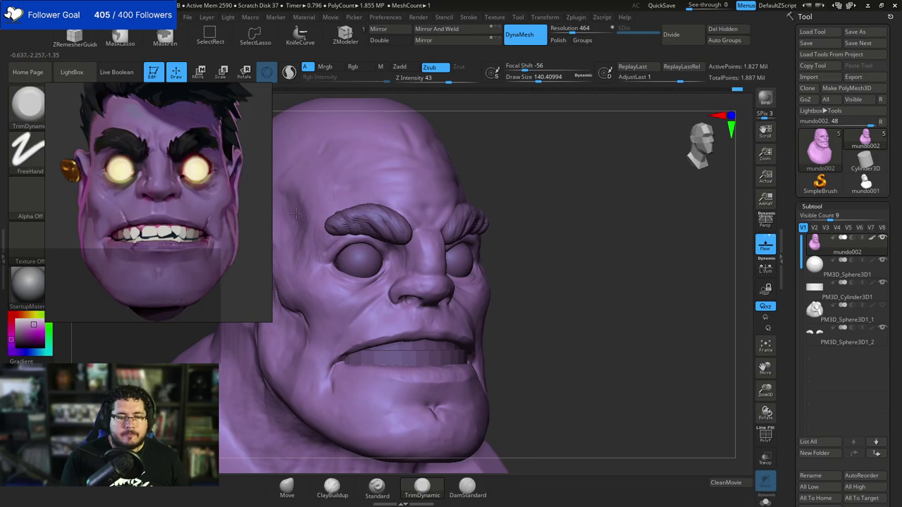
{"action": "key", "text": "bracketleft"}
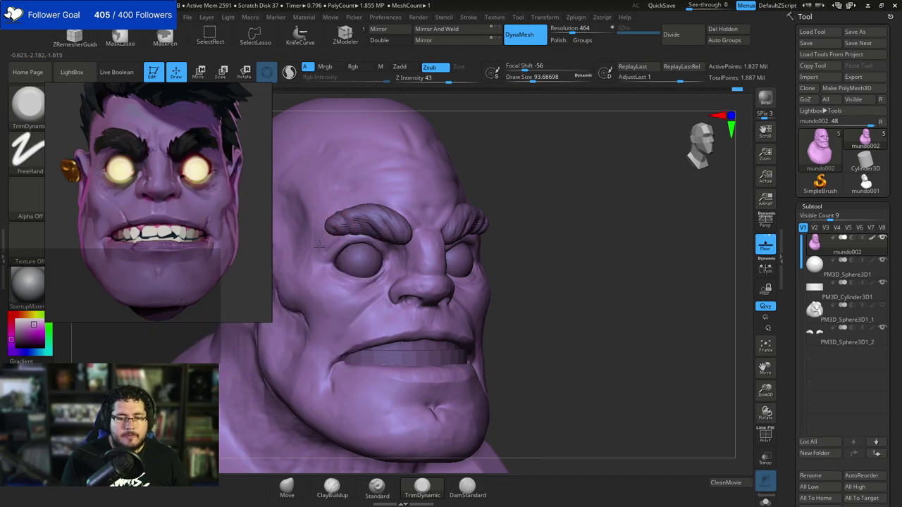
{"action": "left_click_drag", "start_coordinate": [521, 183], "coordinate": [516, 145], "text": "alt"}
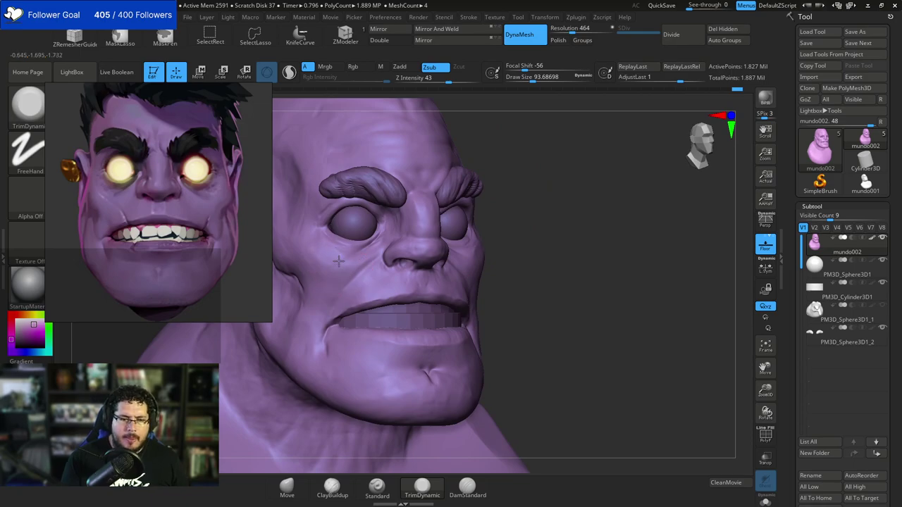
{"action": "mouse_move", "coordinate": [589, 184]}
{"action": "left_mouse_down"}
{"action": "mouse_move", "coordinate": [546, 187]}
{"action": "mouse_move", "coordinate": [565, 148]}
{"action": "left_mouse_up"}
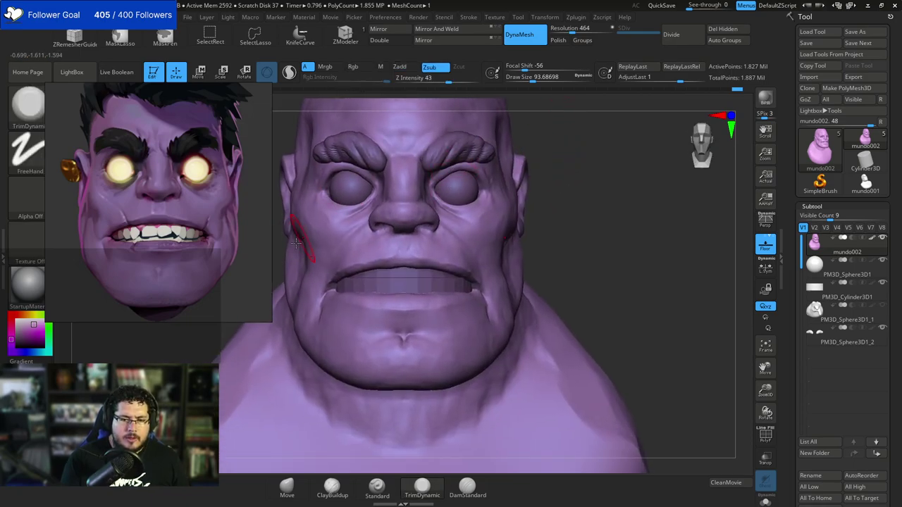
{"action": "left_click_drag", "start_coordinate": [601, 189], "coordinate": [521, 208]}
Build up the cheekbones and jaw muscles in front of the ears with ClayBuildup at a draw size of about 128.
{"action": "key", "text": "b"}
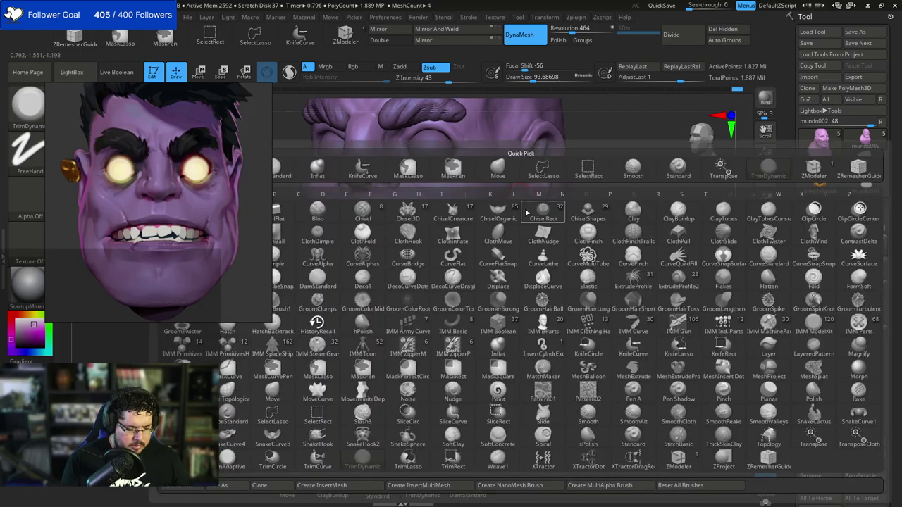
{"action": "key", "text": "c"}
{"action": "key", "text": "b"}
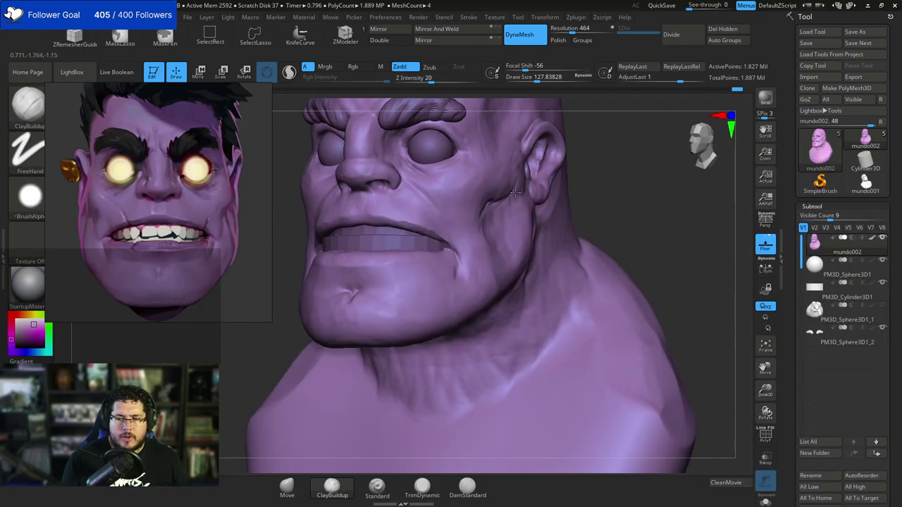
{"action": "left_click_drag", "start_coordinate": [515, 193], "coordinate": [520, 212]}
{"action": "mouse_move", "coordinate": [636, 200]}
{"action": "left_mouse_down"}
{"action": "mouse_move", "coordinate": [576, 202]}
{"action": "mouse_move", "coordinate": [526, 222]}
{"action": "mouse_move", "coordinate": [531, 261]}
{"action": "mouse_move", "coordinate": [537, 224]}
{"action": "left_mouse_up"}
{"action": "mouse_move", "coordinate": [338, 190]}
{"action": "left_mouse_down"}
{"action": "mouse_move", "coordinate": [560, 181]}
{"action": "mouse_move", "coordinate": [310, 236]}
{"action": "left_mouse_up"}
{"action": "left_click_drag", "start_coordinate": [652, 198], "coordinate": [587, 124]}
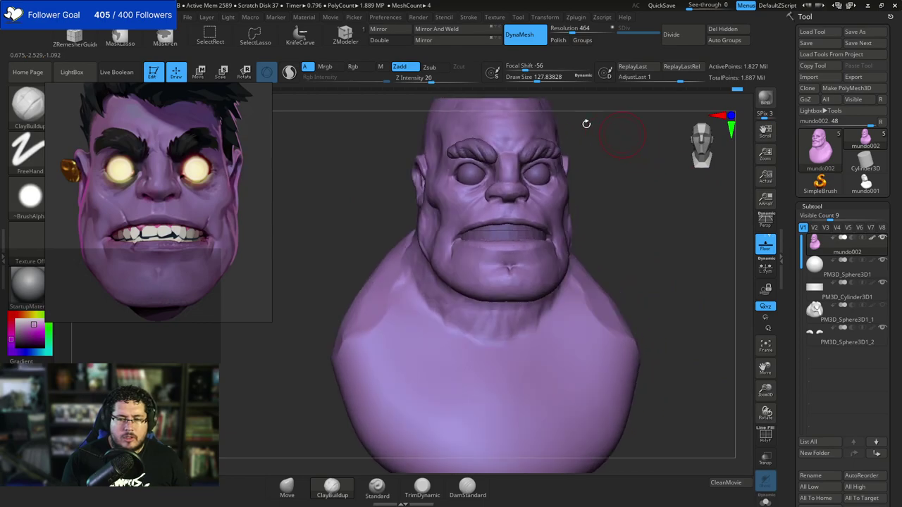
{"action": "right_click_drag", "start_coordinate": [373, 226], "coordinate": [459, 209]}
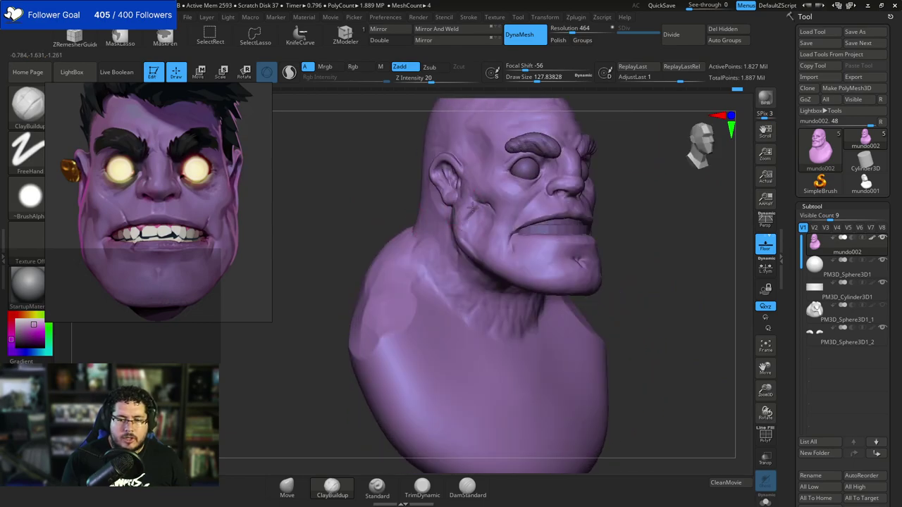
{"action": "mouse_move", "coordinate": [471, 211]}
{"action": "left_mouse_down"}
{"action": "mouse_move", "coordinate": [466, 248]}
{"action": "mouse_move", "coordinate": [494, 248]}
{"action": "mouse_move", "coordinate": [484, 254]}
{"action": "left_mouse_up"}
{"action": "mouse_move", "coordinate": [694, 184]}
{"action": "left_mouse_down", "text": "shift"}
{"action": "mouse_move", "coordinate": [610, 205]}
{"action": "mouse_move", "coordinate": [613, 236]}
{"action": "left_mouse_up", "text": "shift"}
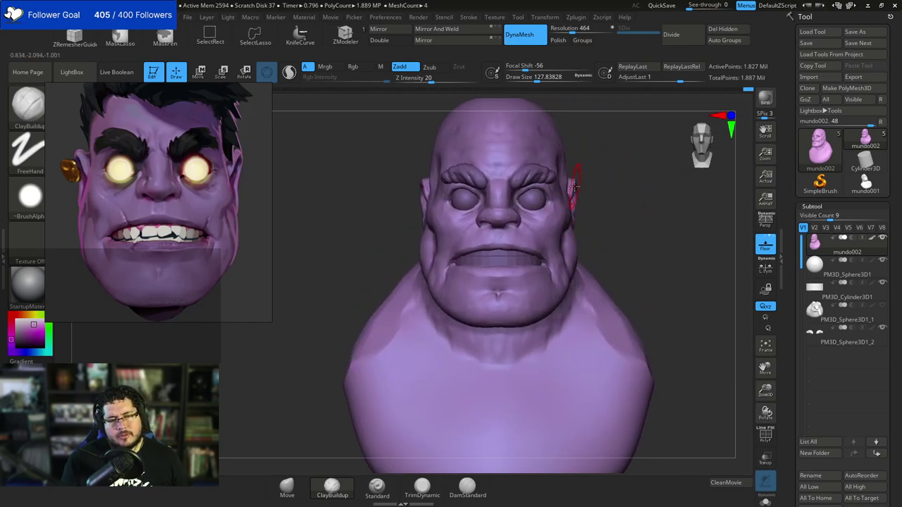
Plane down the sides of the cheeks and jaw with TrimDynamic at a draw size of about 128.
{"action": "mouse_move", "coordinate": [571, 185]}
{"action": "right_mouse_down"}
{"action": "mouse_move", "coordinate": [556, 224]}
{"action": "mouse_move", "coordinate": [568, 245]}
{"action": "right_mouse_up"}
{"action": "key", "text": "b"}
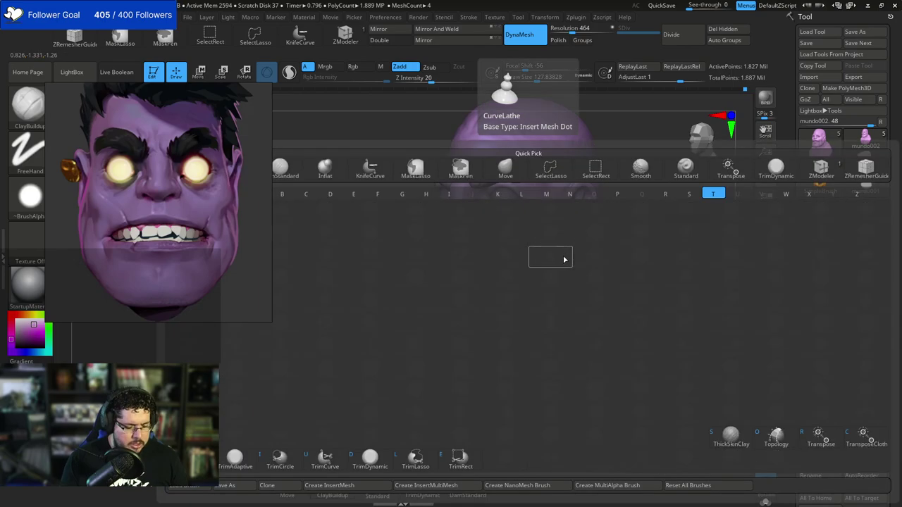
{"action": "key", "text": "t"}
{"action": "key", "text": "d"}
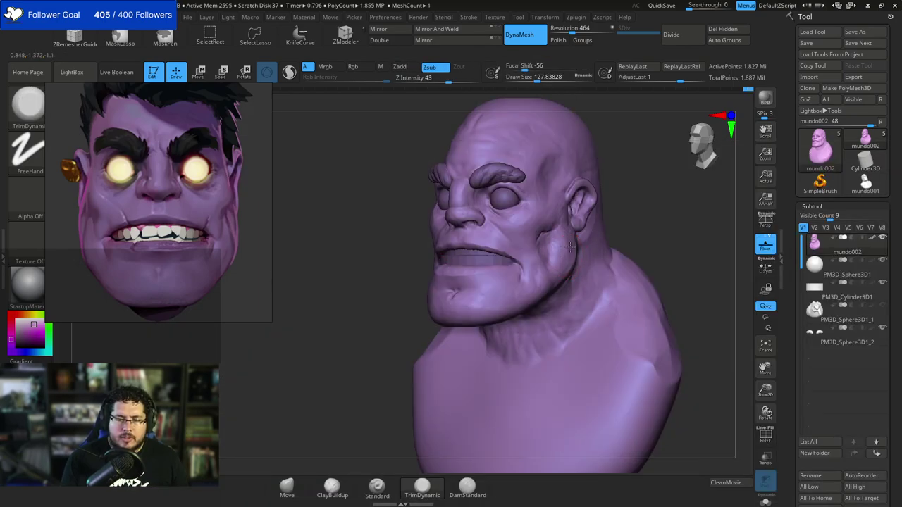
{"action": "mouse_move", "coordinate": [561, 268]}
{"action": "right_mouse_down"}
{"action": "mouse_move", "coordinate": [578, 251]}
{"action": "mouse_move", "coordinate": [480, 251]}
{"action": "right_mouse_up"}
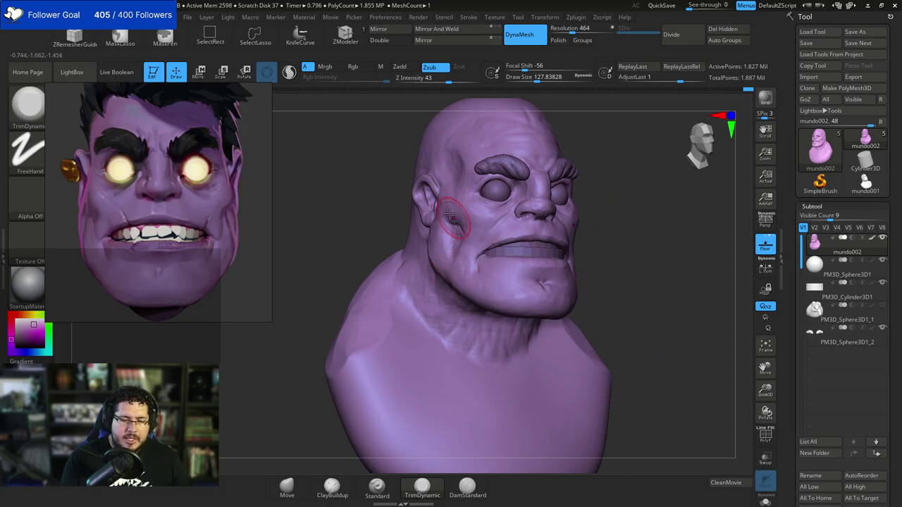
Add volume to the lower cheeks and jaw beside the mouth corners with ClayBuildup at a draw size of about 128.
{"action": "key", "text": "b"}
{"action": "key", "text": "c"}
{"action": "key", "text": "b"}
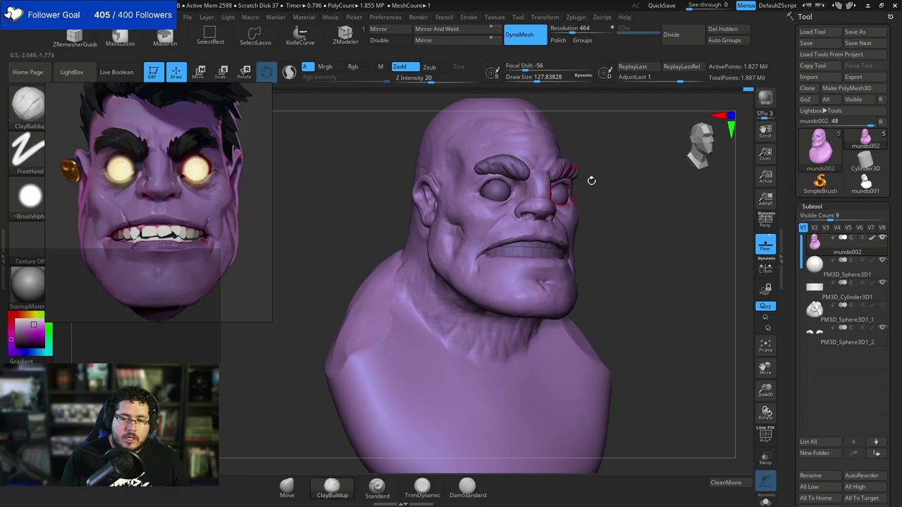
{"action": "right_click_drag", "start_coordinate": [591, 181], "coordinate": [462, 220]}
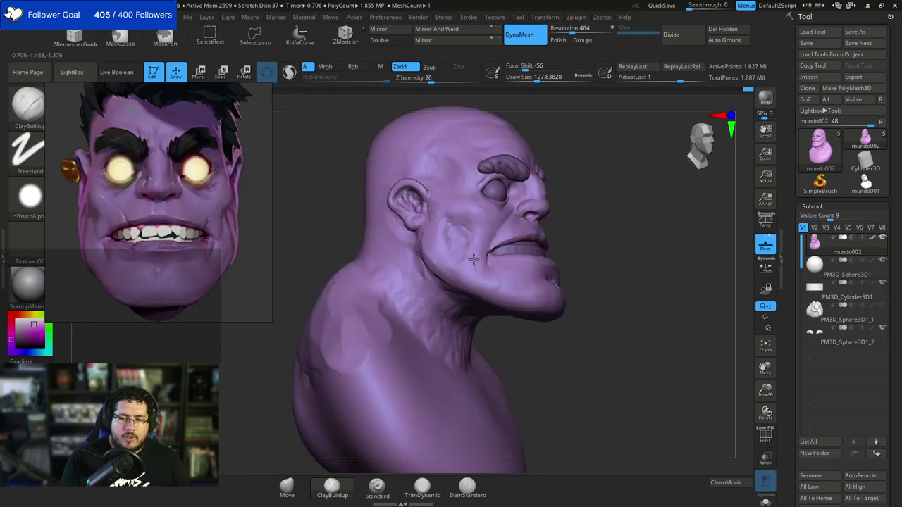
{"action": "right_click_drag", "start_coordinate": [473, 260], "coordinate": [461, 249]}
{"action": "right_click_drag", "start_coordinate": [581, 217], "coordinate": [462, 248]}
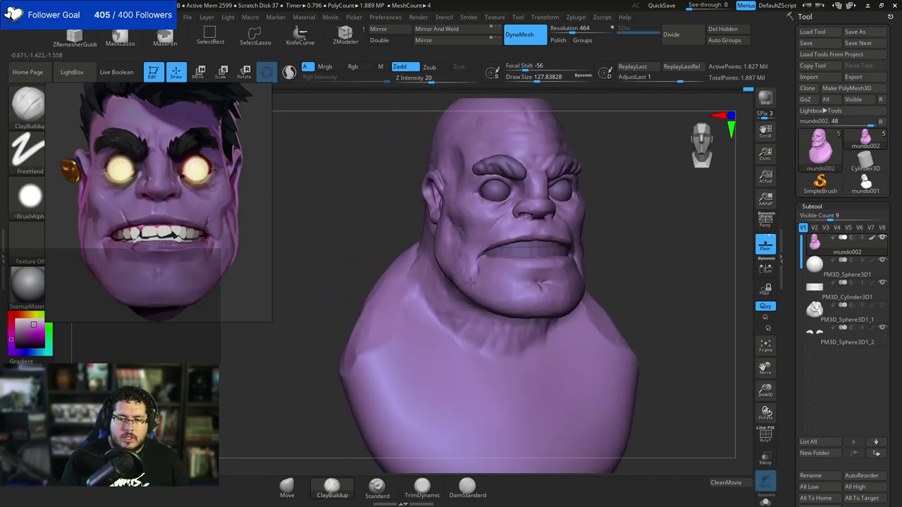
{"action": "right_click_drag", "start_coordinate": [577, 229], "coordinate": [477, 259]}
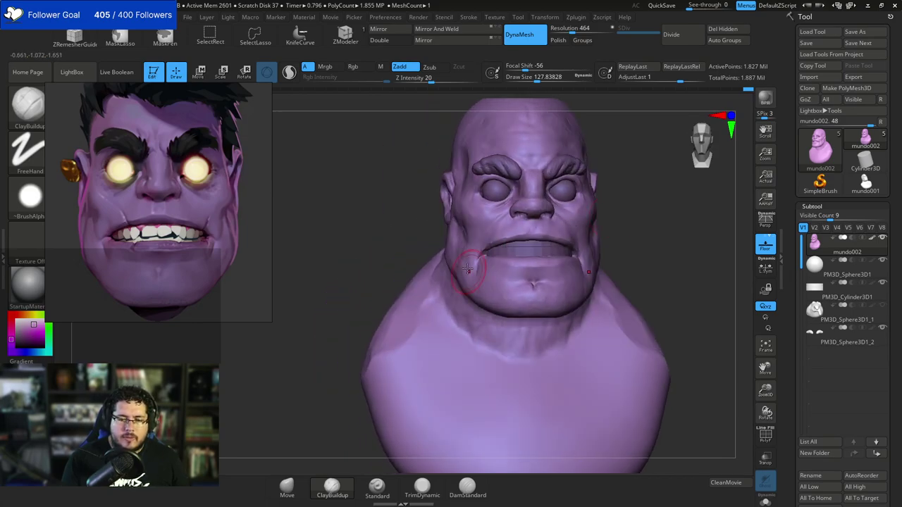
{"action": "right_click_drag", "start_coordinate": [661, 218], "coordinate": [616, 243]}
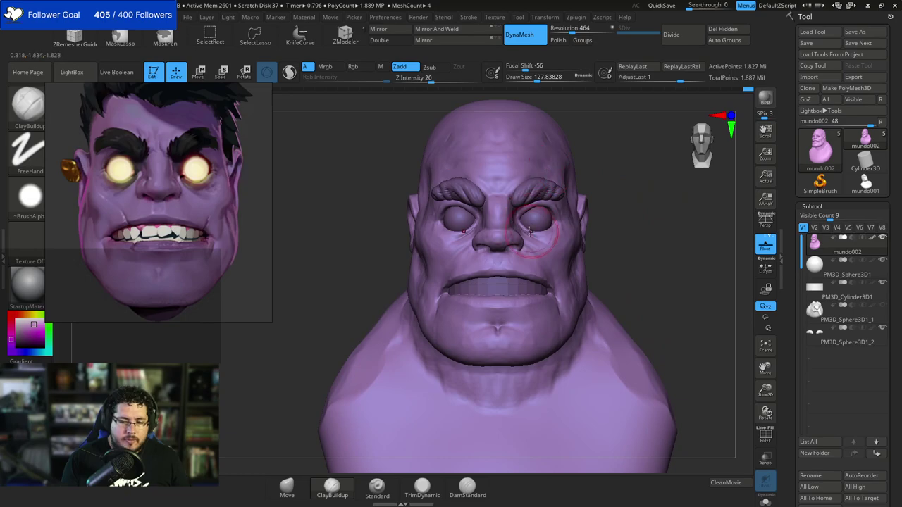
Adjust the shape of the eyelids and outer eye corners with the Move brush at a draw size of about 80.
{"action": "key", "text": "b"}
{"action": "key", "text": "m"}
{"action": "key", "text": "v"}
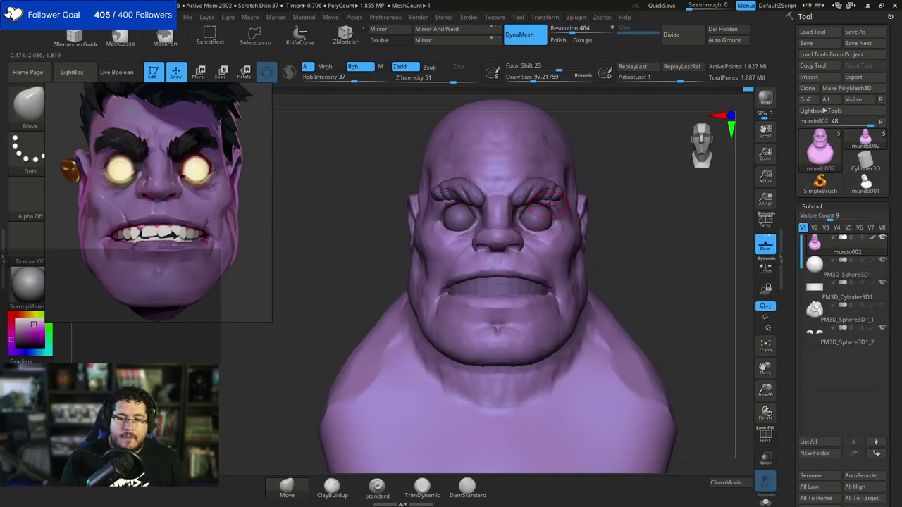
{"action": "mouse_move", "coordinate": [611, 201]}
{"action": "right_mouse_down", "text": "ctrl"}
{"action": "mouse_move", "coordinate": [628, 204]}
{"action": "mouse_move", "coordinate": [649, 275]}
{"action": "right_mouse_up", "text": "ctrl"}
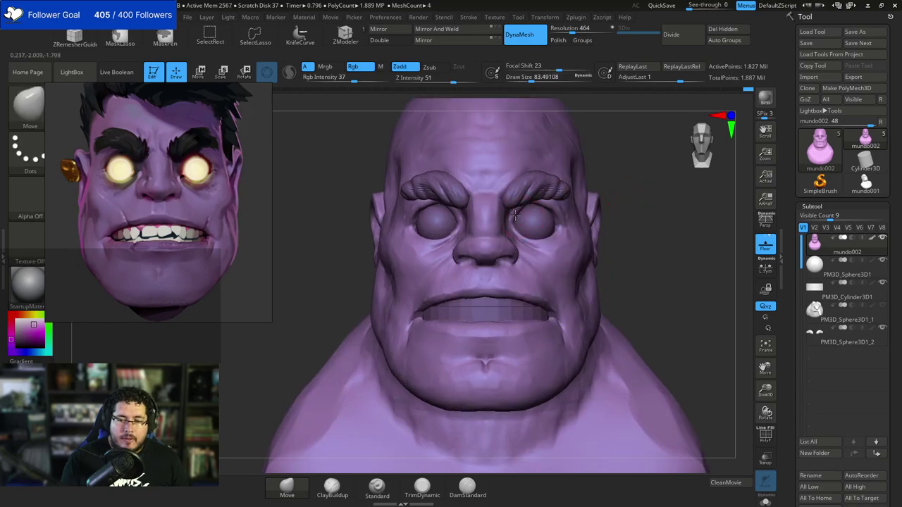
{"action": "key", "text": "space"}
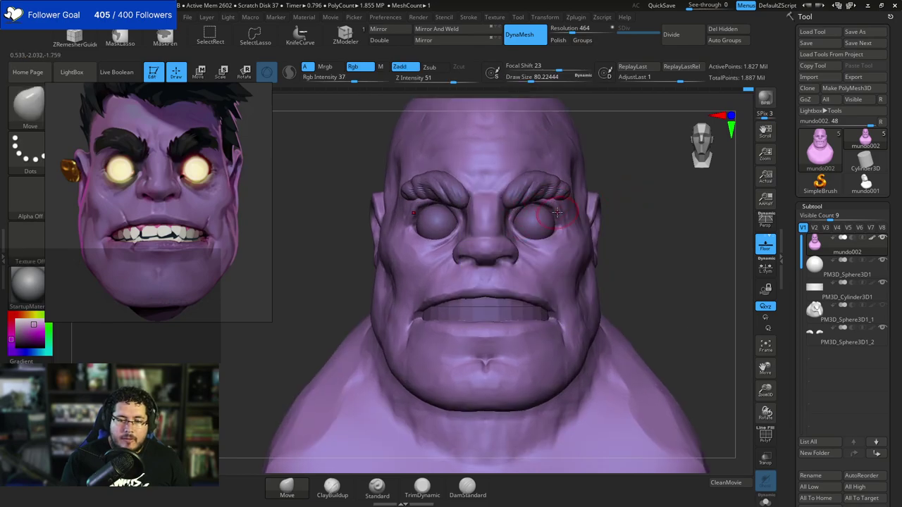
{"action": "left_click_drag", "start_coordinate": [639, 206], "coordinate": [557, 219]}
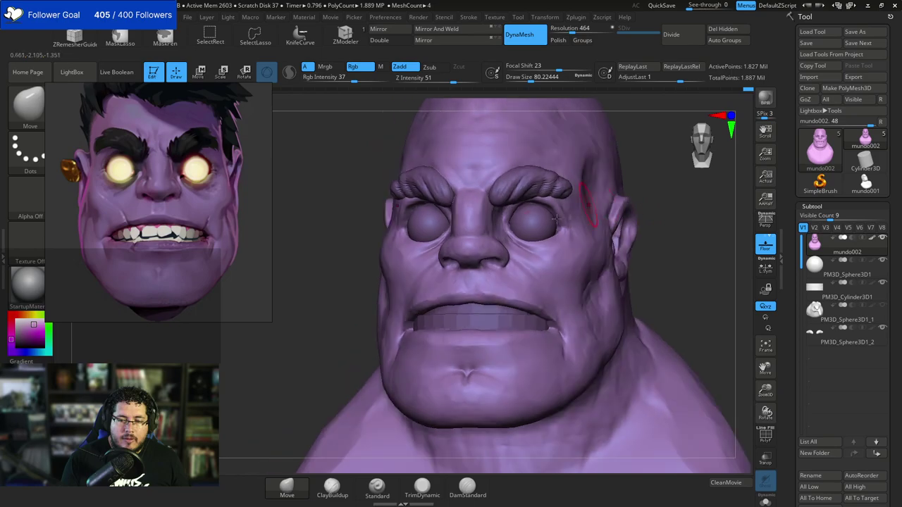
{"action": "left_click_drag", "start_coordinate": [665, 188], "coordinate": [552, 212]}
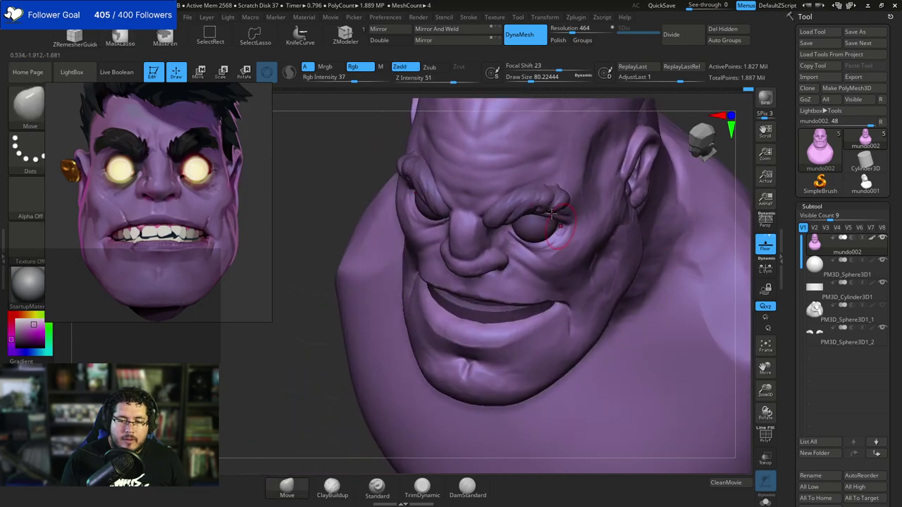
Build up the area around the outer eye corners and upper cheeks with ClayBuildup at a draw size of about 80.
{"action": "key", "text": "b"}
{"action": "key", "text": "c"}
{"action": "key", "text": "b"}
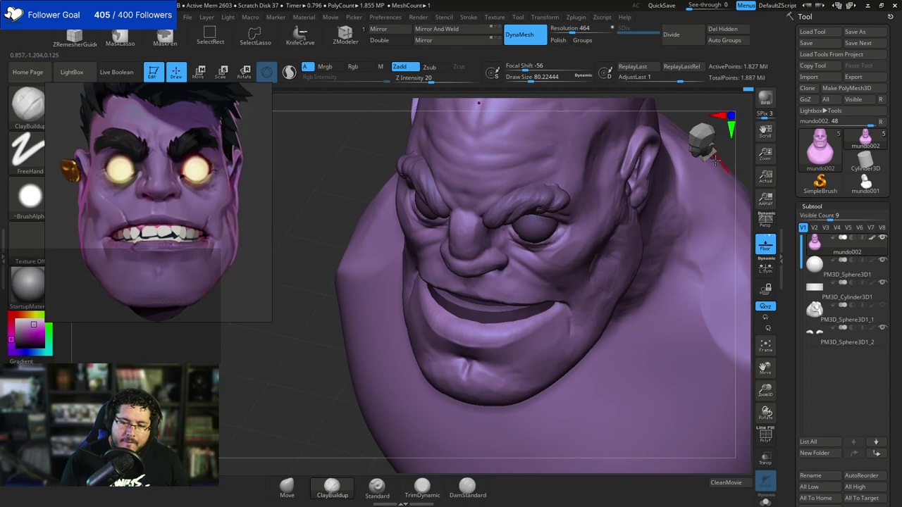
{"action": "mouse_move", "coordinate": [719, 157]}
{"action": "left_mouse_down"}
{"action": "mouse_move", "coordinate": [749, 152]}
{"action": "mouse_move", "coordinate": [631, 214]}
{"action": "mouse_move", "coordinate": [673, 179]}
{"action": "mouse_move", "coordinate": [671, 239]}
{"action": "mouse_move", "coordinate": [626, 258]}
{"action": "left_mouse_up"}
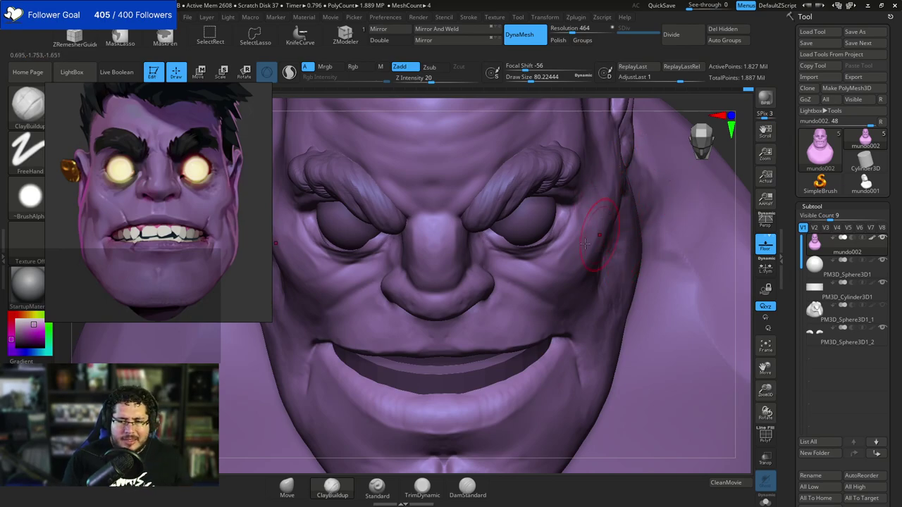
Isolate the head, refine the eyelids with TrimDynamic at a draw size of about 41 and Smooth, and show the other subtools again.
{"action": "left_click", "coordinate": [766, 501]}
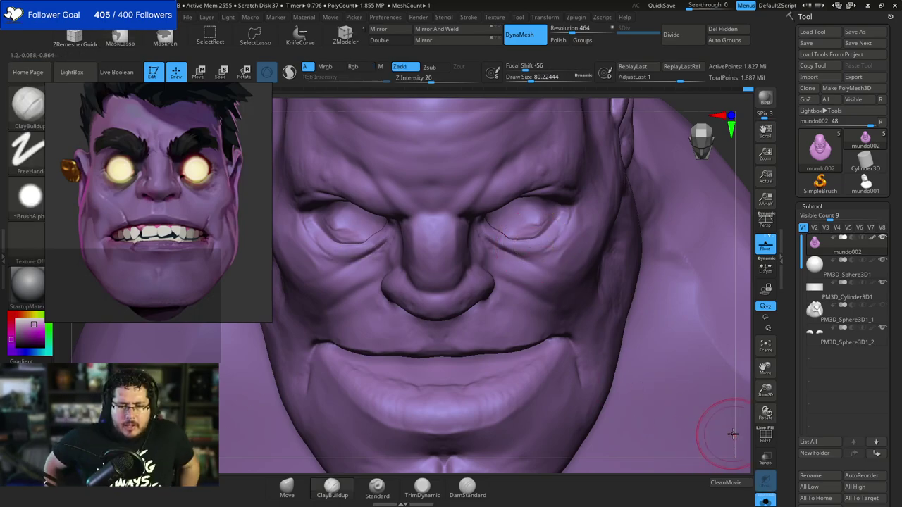
{"action": "mouse_move", "coordinate": [746, 238]}
{"action": "left_mouse_down"}
{"action": "mouse_move", "coordinate": [726, 251]}
{"action": "mouse_move", "coordinate": [735, 249]}
{"action": "mouse_move", "coordinate": [504, 233]}
{"action": "left_mouse_up"}
{"action": "key", "text": "b"}
{"action": "key", "text": "t"}
{"action": "key", "text": "d"}
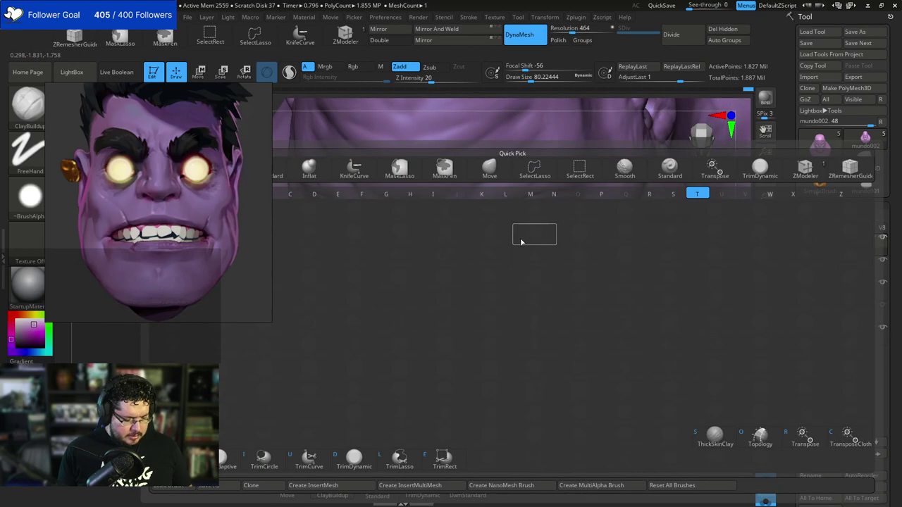
{"action": "key", "text": "space"}
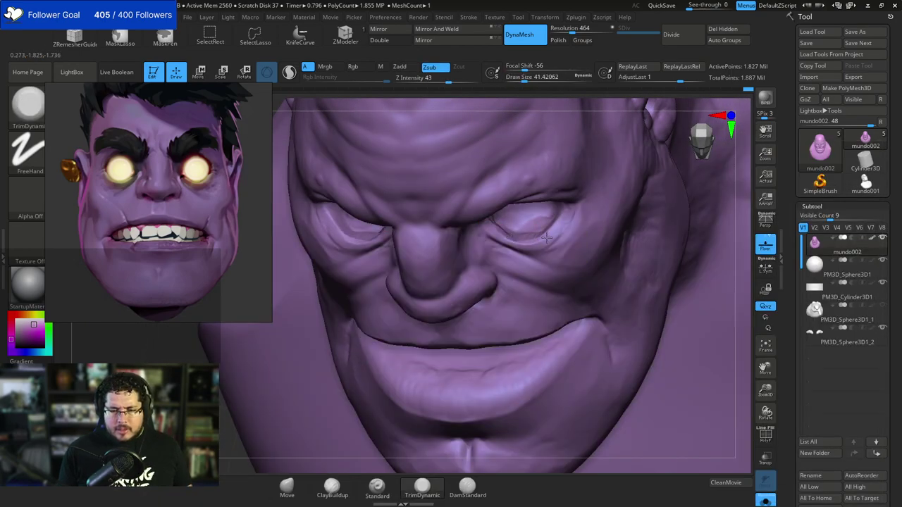
{"action": "key", "text": "shift"}
{"action": "key", "text": "ctrl"}
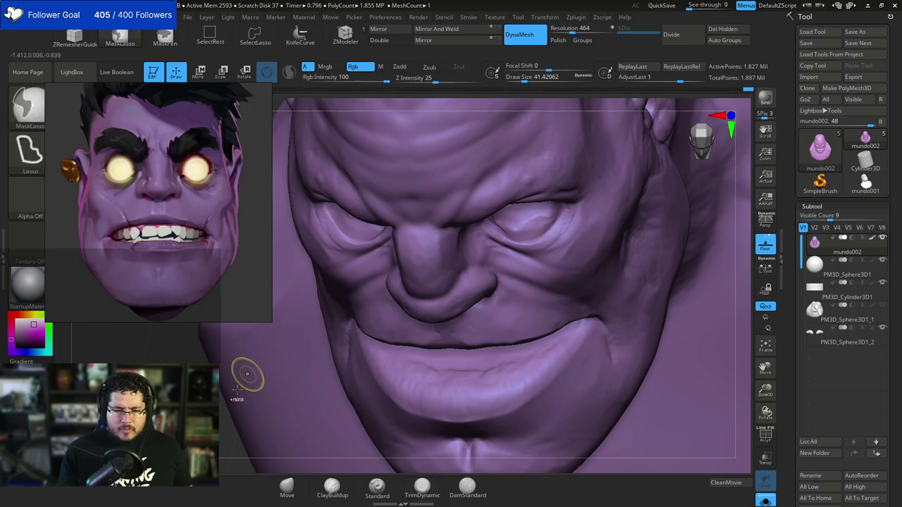
{"action": "mouse_move", "coordinate": [749, 246]}
{"action": "left_mouse_down", "text": "alt"}
{"action": "mouse_move", "coordinate": [757, 202]}
{"action": "mouse_move", "coordinate": [586, 298]}
{"action": "mouse_move", "coordinate": [644, 284]}
{"action": "mouse_move", "coordinate": [680, 317]}
{"action": "left_mouse_up", "text": "alt"}
{"action": "left_click", "coordinate": [758, 201], "text": "shift"}
{"action": "left_click", "coordinate": [766, 501]}
Build up the outer lower eyelids with ClayBuildup at draw sizes of about 54 and 37, softening them with Smooth.
{"action": "mouse_move", "coordinate": [715, 318]}
{"action": "right_mouse_down"}
{"action": "mouse_move", "coordinate": [660, 263]}
{"action": "mouse_move", "coordinate": [647, 305]}
{"action": "right_mouse_up"}
{"action": "key", "text": "ctrl+shift"}
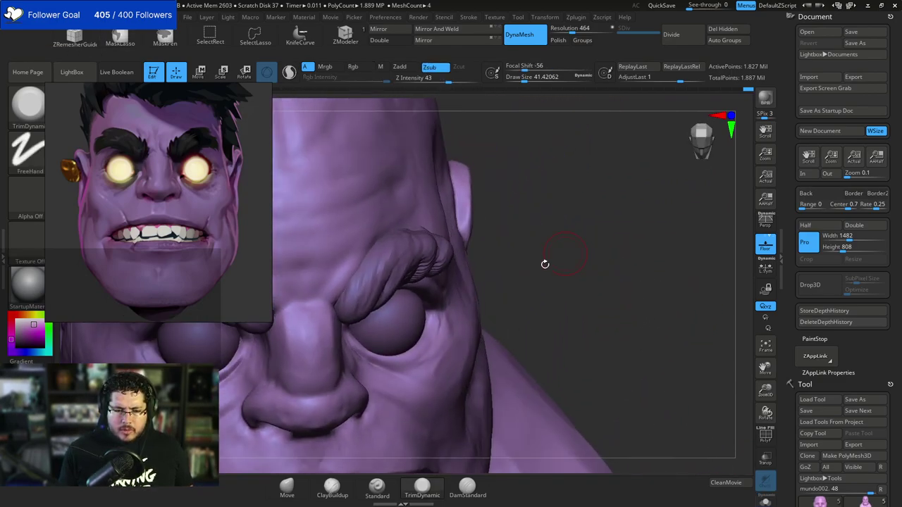
{"action": "key", "text": "b"}
{"action": "key", "text": "c"}
{"action": "key", "text": "b"}
{"action": "key", "text": "space"}
{"action": "left_click_drag", "start_coordinate": [412, 316], "coordinate": [415, 316]}
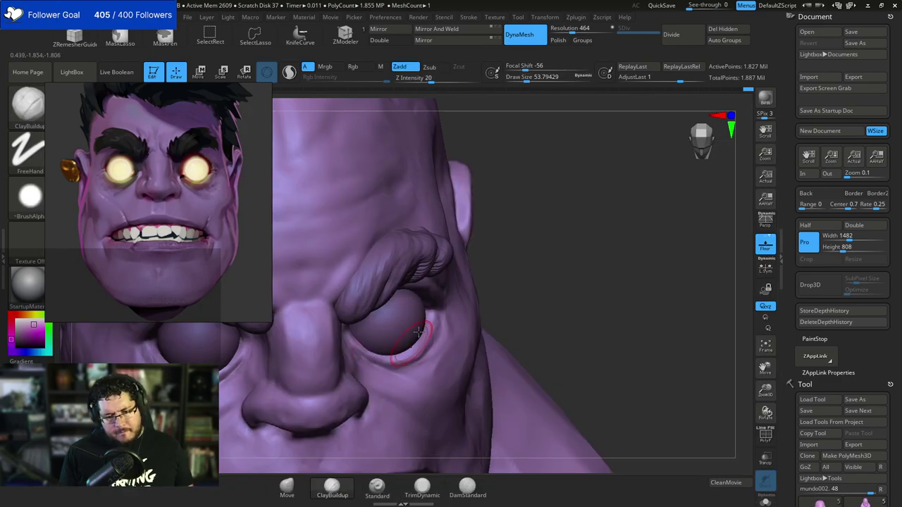
{"action": "mouse_move", "coordinate": [437, 314]}
{"action": "right_mouse_down"}
{"action": "mouse_move", "coordinate": [529, 246]}
{"action": "mouse_move", "coordinate": [505, 228]}
{"action": "mouse_move", "coordinate": [534, 196]}
{"action": "right_mouse_up"}
{"action": "key", "text": "shift"}
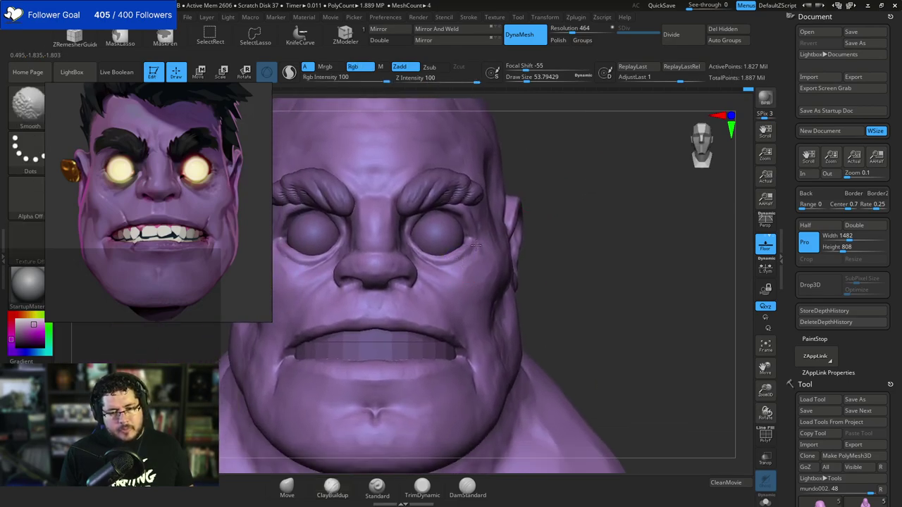
{"action": "right_click_drag", "start_coordinate": [475, 244], "coordinate": [469, 223]}
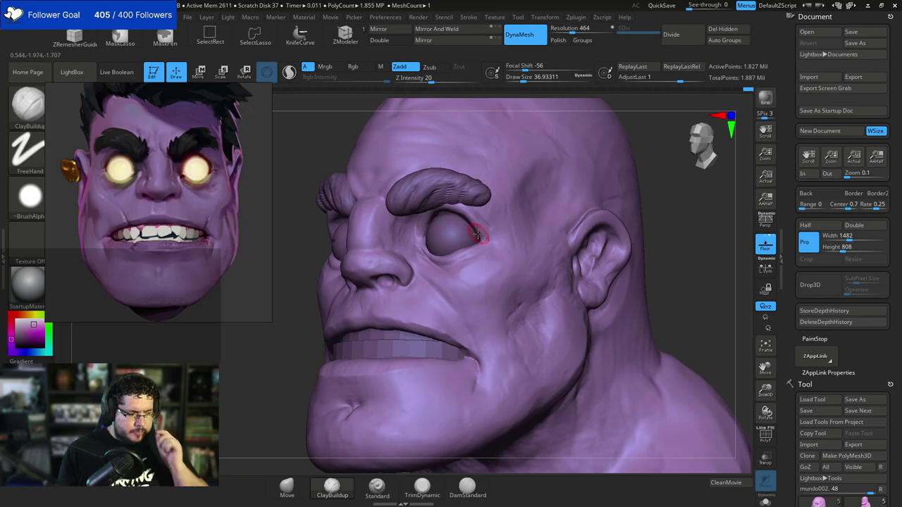
Reshape the outer eyelids from the side and front with the Move brush at draw sizes of about 104 and 71.
{"action": "key", "text": "b"}
{"action": "key", "text": "m"}
{"action": "key", "text": "v"}
{"action": "key", "text": "space"}
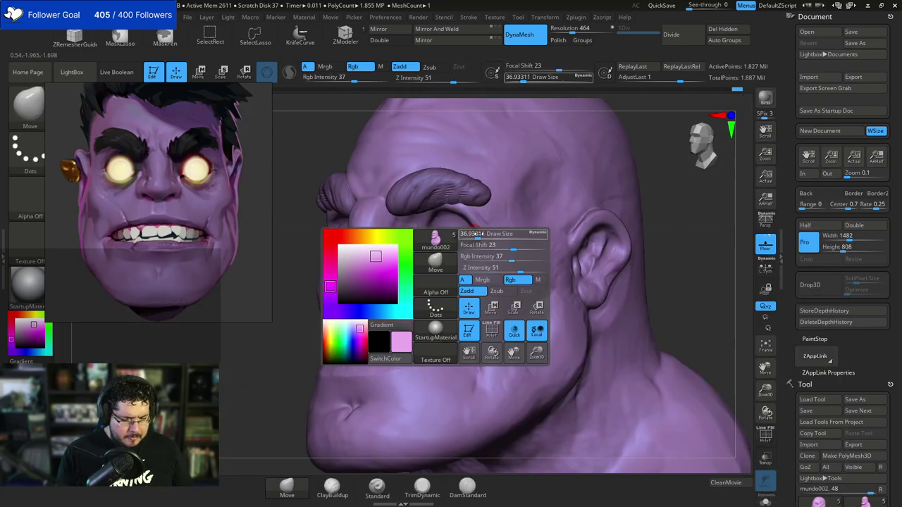
{"action": "left_click_drag", "start_coordinate": [480, 234], "coordinate": [489, 234]}
{"action": "mouse_move", "coordinate": [466, 257]}
{"action": "right_mouse_down"}
{"action": "mouse_move", "coordinate": [693, 231]}
{"action": "mouse_move", "coordinate": [650, 255]}
{"action": "right_mouse_up"}
{"action": "key", "text": "s"}
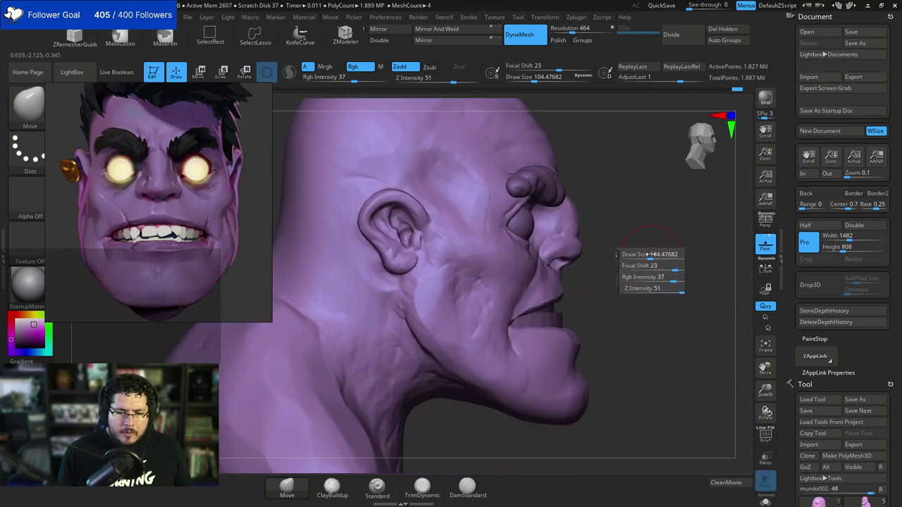
{"action": "left_click_drag", "start_coordinate": [650, 254], "coordinate": [645, 254]}
{"action": "mouse_move", "coordinate": [644, 236]}
{"action": "right_mouse_down"}
{"action": "mouse_move", "coordinate": [602, 240]}
{"action": "mouse_move", "coordinate": [572, 229]}
{"action": "right_mouse_up"}
{"action": "right_click_drag", "start_coordinate": [641, 200], "coordinate": [689, 169], "text": "ctrl"}
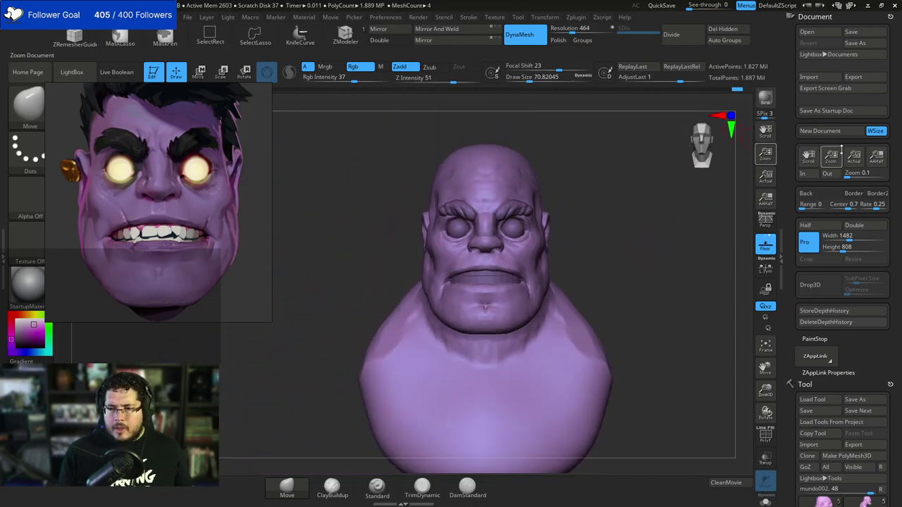
Append a Cylinder3D mesh as a new subtool to the bust.
{"action": "left_click", "coordinate": [891, 16]}
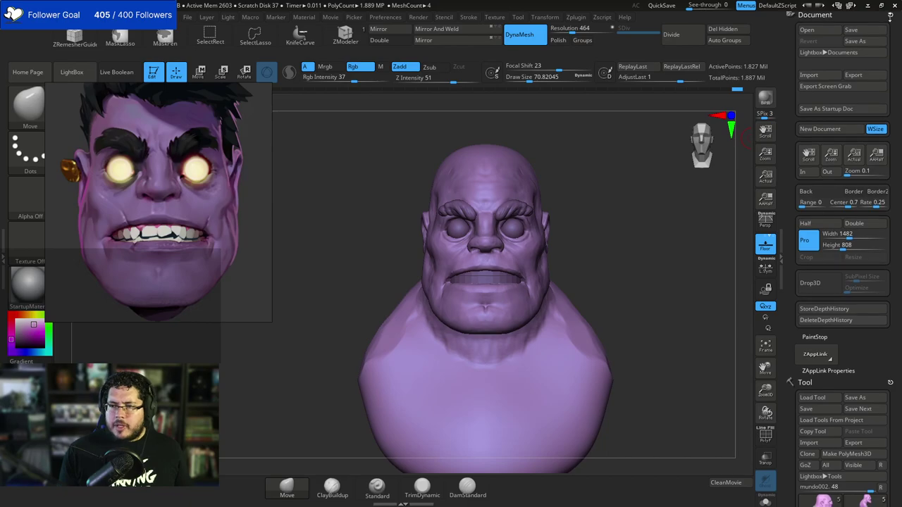
{"action": "left_click", "coordinate": [858, 206]}
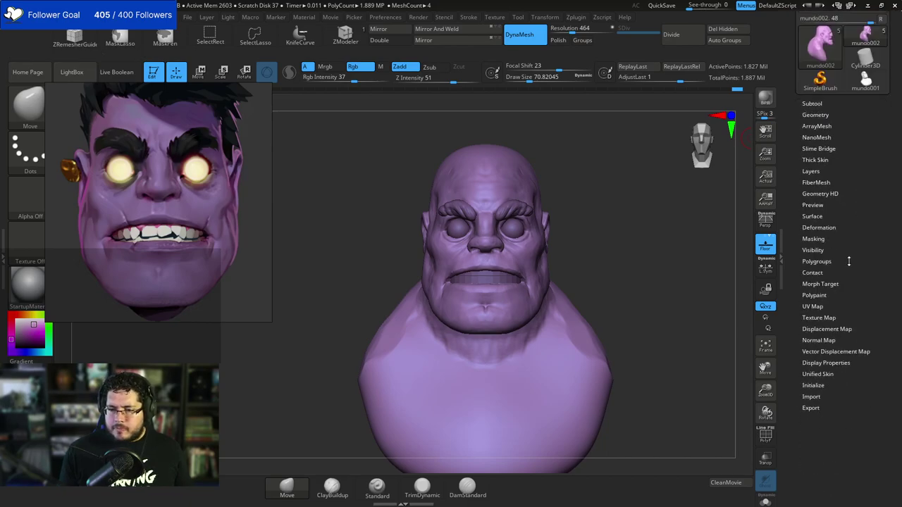
{"action": "left_click", "coordinate": [812, 104]}
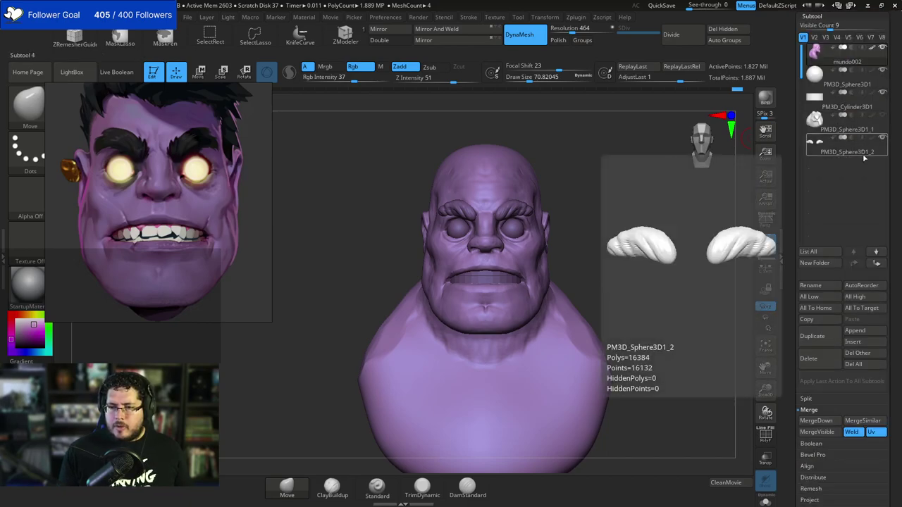
{"action": "left_click", "coordinate": [856, 331]}
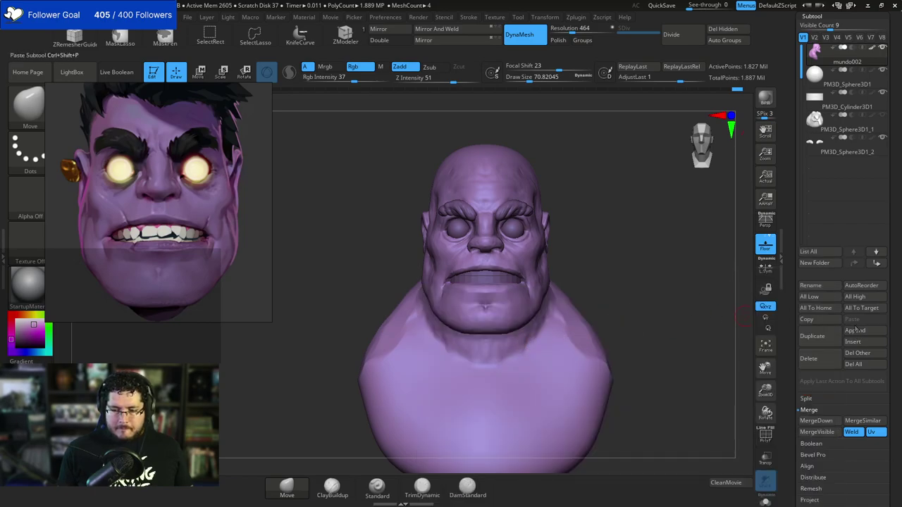
{"action": "left_click", "coordinate": [855, 330]}
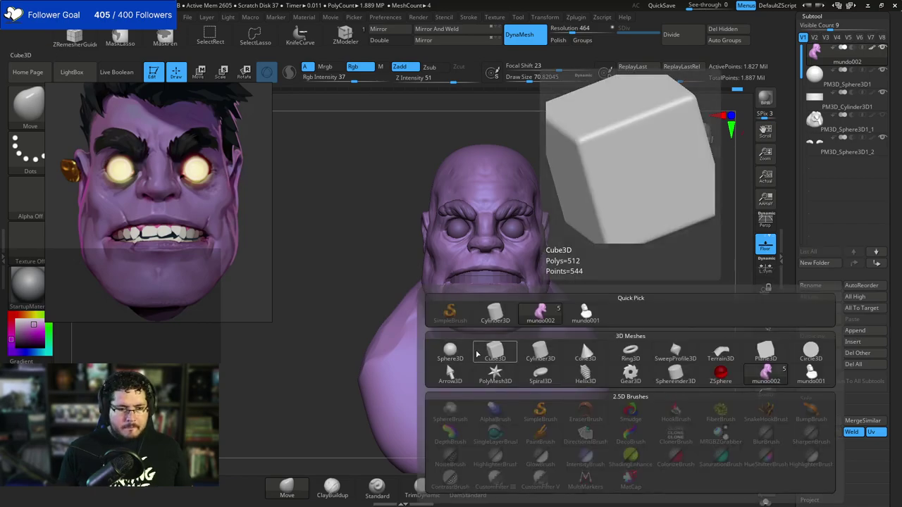
{"action": "left_click", "coordinate": [502, 320]}
Select the new cylinder subtool and move it out of the torso to stand beside the head.
{"action": "key", "text": "w"}
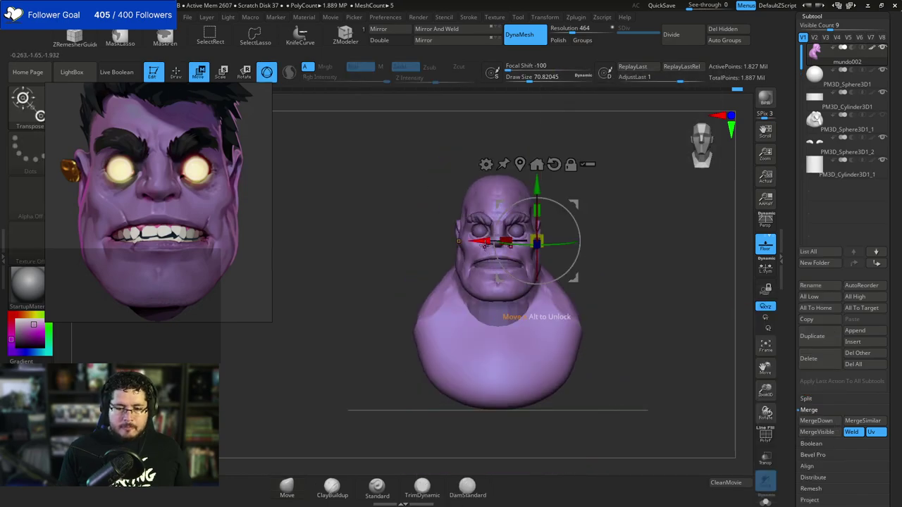
{"action": "left_click_drag", "start_coordinate": [485, 245], "coordinate": [371, 242]}
{"action": "key", "text": "ctrl+z"}
{"action": "left_click", "coordinate": [817, 168]}
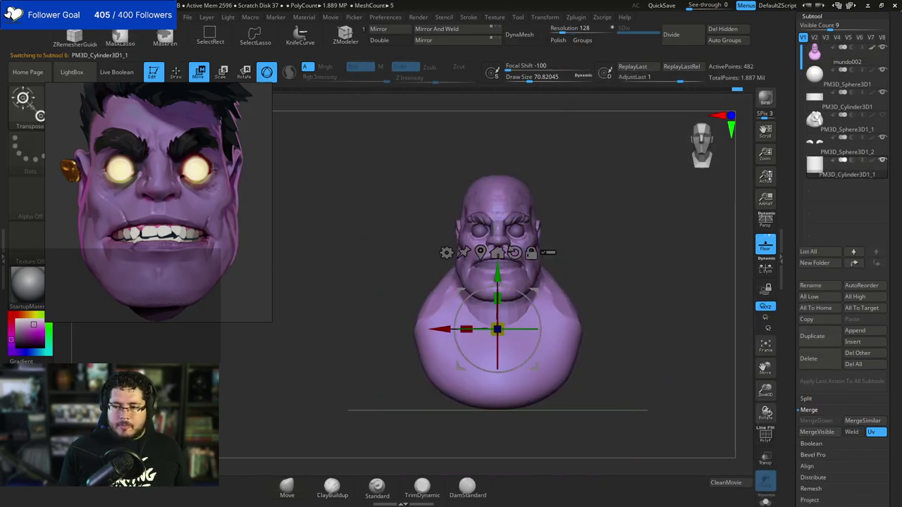
{"action": "left_click_drag", "start_coordinate": [441, 329], "coordinate": [335, 329]}
{"action": "left_click_drag", "start_coordinate": [392, 271], "coordinate": [392, 196]}
Frame the gold ear piece in the reference side view and flatten the cylinder along its height into a thin disc.
{"action": "scroll", "coordinate": [73, 165], "scroll_direction": "down", "scroll_amount": 3}
{"action": "middle_click_drag", "start_coordinate": [187, 138], "coordinate": [155, 151]}
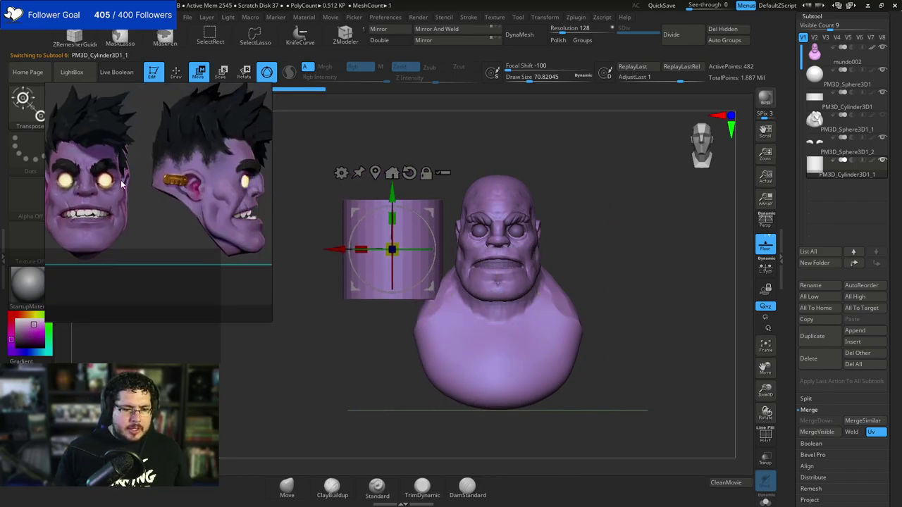
{"action": "scroll", "coordinate": [151, 183], "scroll_direction": "up", "scroll_amount": 4}
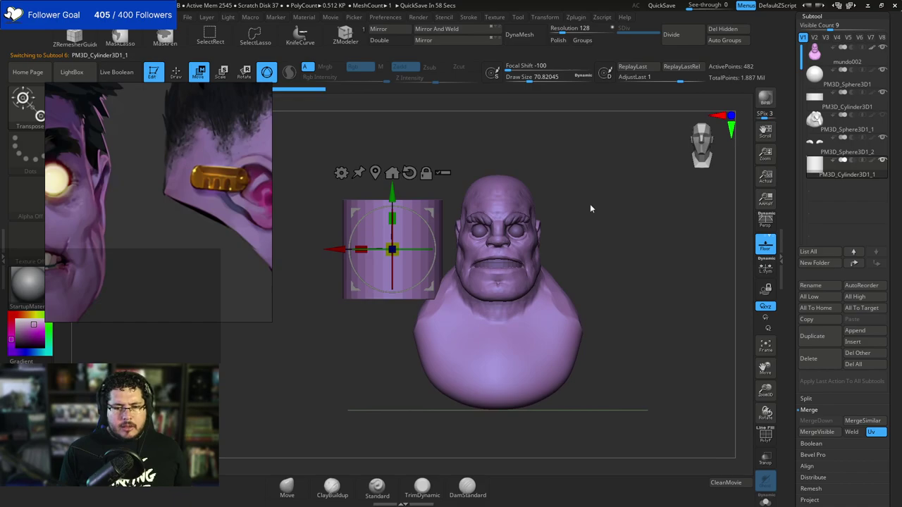
{"action": "left_click_drag", "start_coordinate": [590, 207], "coordinate": [616, 213]}
{"action": "left_click_drag", "start_coordinate": [393, 219], "coordinate": [392, 244]}
Set SelectRect as the selection brush and show the disc's polyframe in the top view.
{"action": "left_click_drag", "start_coordinate": [456, 155], "coordinate": [461, 229]}
{"action": "key", "text": "q"}
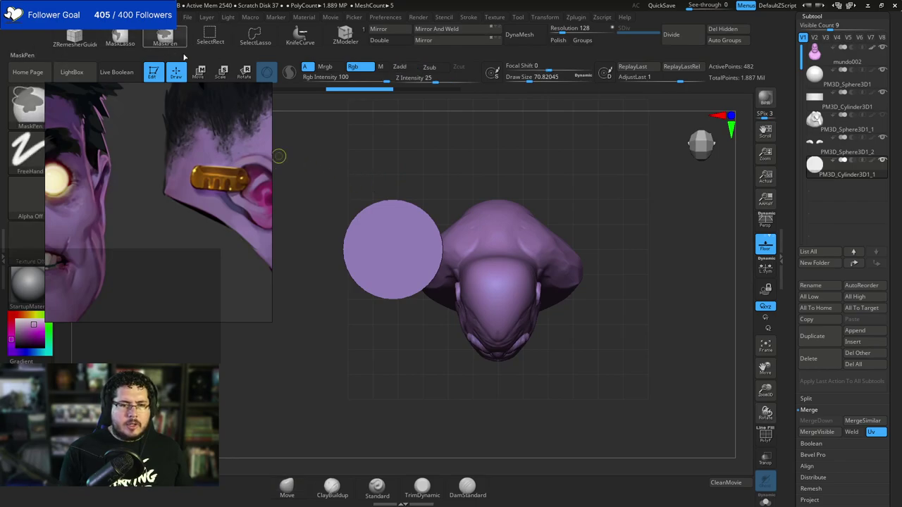
{"action": "left_click", "coordinate": [210, 35]}
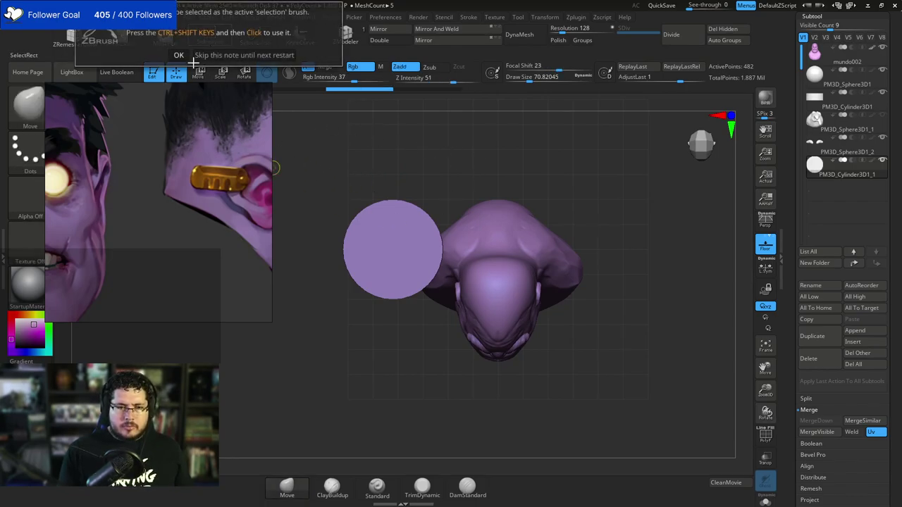
{"action": "left_click", "coordinate": [181, 55]}
{"action": "left_click_drag", "start_coordinate": [469, 140], "coordinate": [383, 382], "text": "ctrl+shift"}
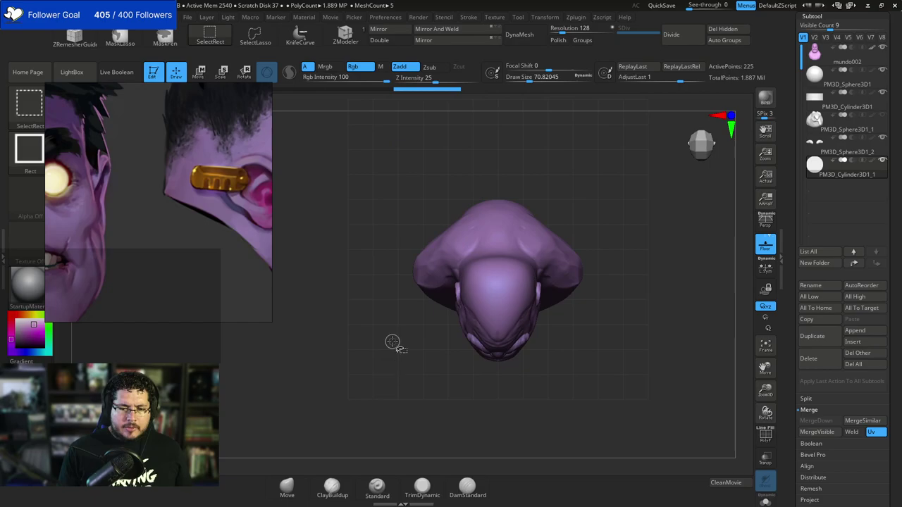
{"action": "left_click", "coordinate": [393, 342], "text": "ctrl+shift"}
{"action": "left_click", "coordinate": [767, 436]}
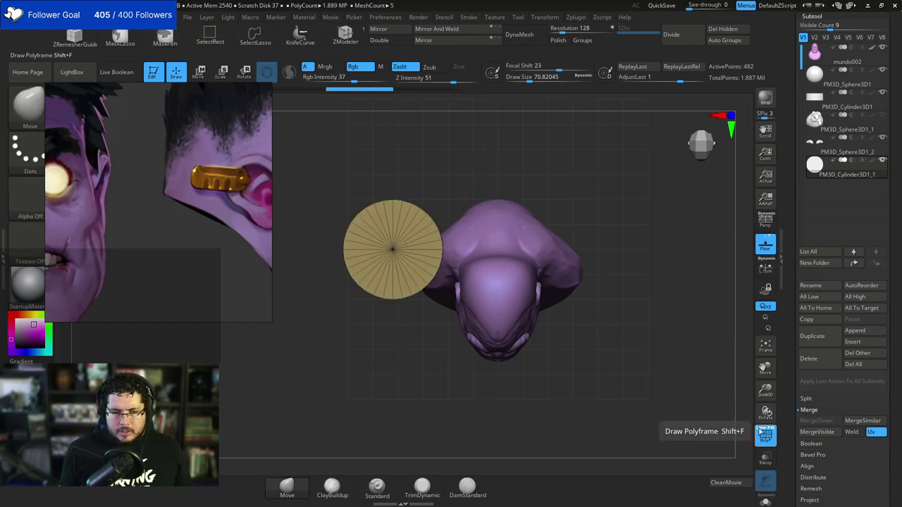
Isolate and mask one half of the disc, show the whole disc again and invert the mask.
{"action": "left_click_drag", "start_coordinate": [467, 147], "coordinate": [395, 346], "text": "ctrl+alt+shift"}
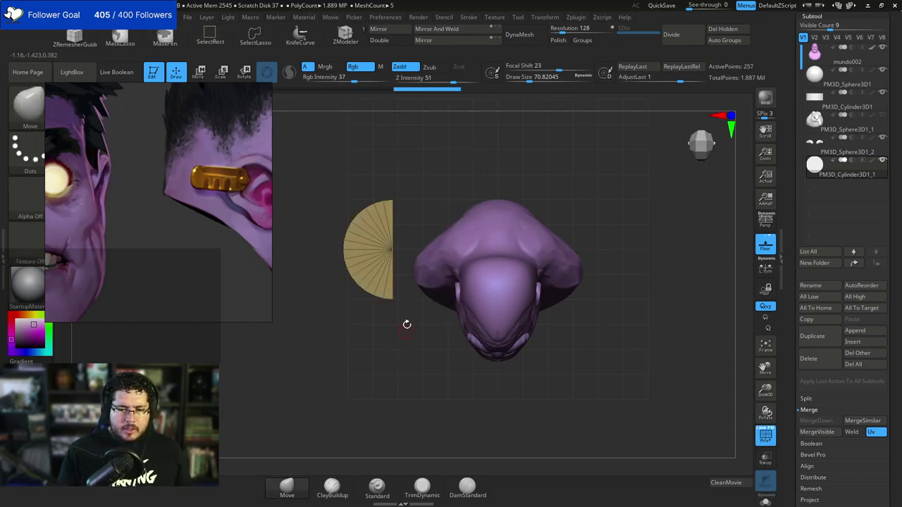
{"action": "key", "text": "f"}
{"action": "left_click", "coordinate": [476, 150], "text": "ctrl+shift"}
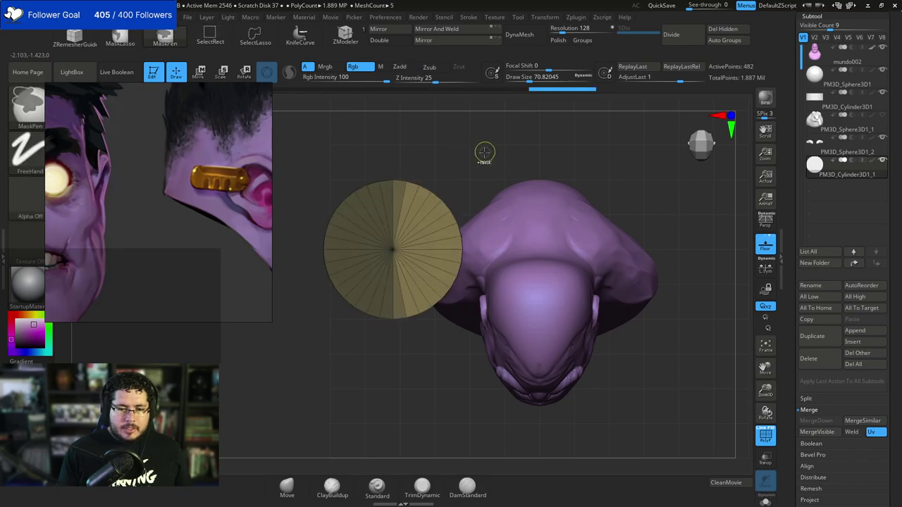
{"action": "left_click", "coordinate": [484, 151], "text": "ctrl"}
Move the disc's unmasked half away from the bust to stretch it into a long bar with rounded ends.
{"action": "key", "text": "w"}
{"action": "right_click_drag", "start_coordinate": [484, 152], "coordinate": [362, 238], "text": "ctrl"}
{"action": "left_click_drag", "start_coordinate": [337, 250], "coordinate": [230, 250]}
{"action": "right_click_drag", "start_coordinate": [345, 167], "coordinate": [460, 149], "text": "alt"}
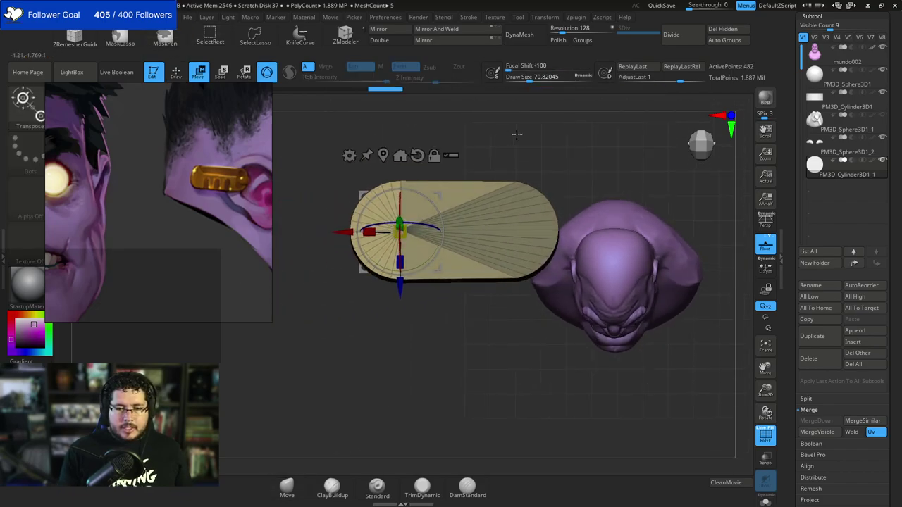
{"action": "key", "text": "q"}
{"action": "left_click_drag", "start_coordinate": [459, 171], "coordinate": [581, 126]}
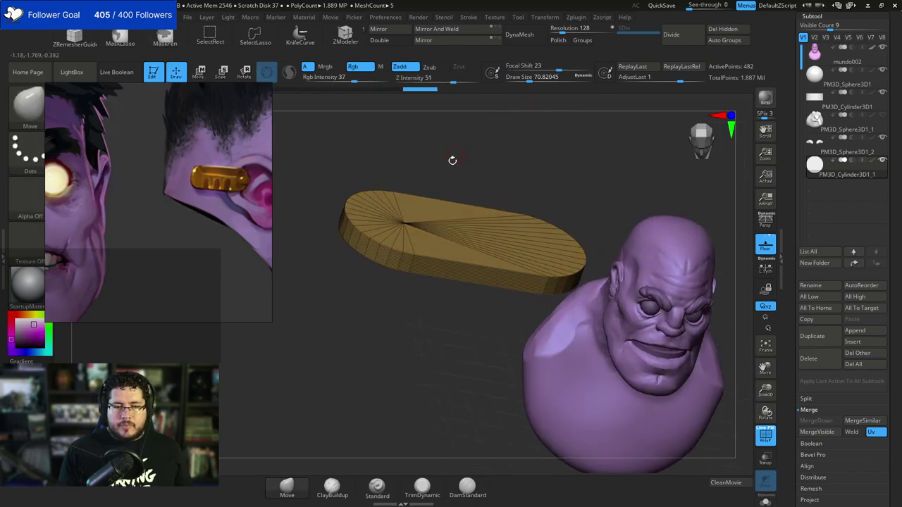
{"action": "left_click_drag", "start_coordinate": [453, 160], "coordinate": [469, 187], "text": "shift"}
{"action": "key", "text": "w"}
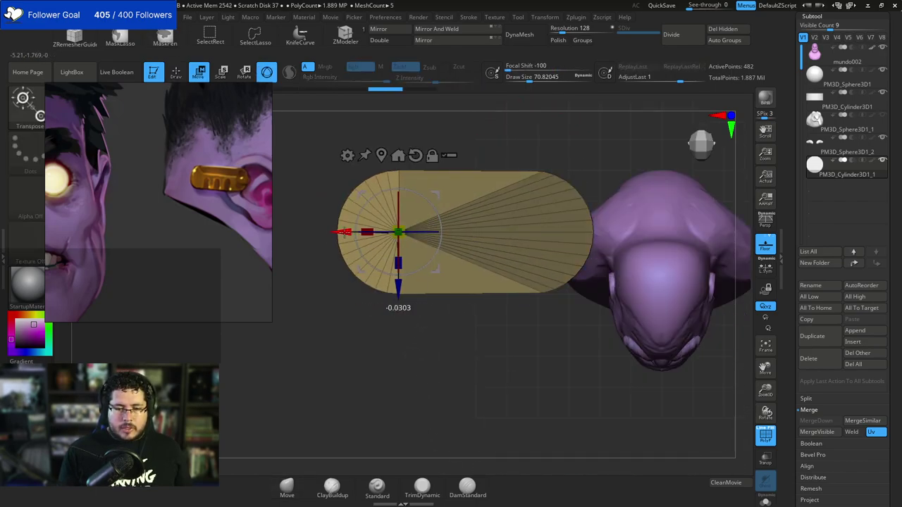
{"action": "left_click_drag", "start_coordinate": [345, 233], "coordinate": [318, 232]}
Clear the mask on the rounded bar and convert it to DynaMesh at resolution 128.
{"action": "key", "text": "q"}
{"action": "right_click_drag", "start_coordinate": [482, 125], "coordinate": [526, 156], "text": "ctrl"}
{"action": "mouse_move", "coordinate": [526, 156]}
{"action": "left_mouse_down", "text": "ctrl"}
{"action": "mouse_move", "coordinate": [504, 166]}
{"action": "mouse_move", "coordinate": [540, 151]}
{"action": "mouse_move", "coordinate": [526, 132]}
{"action": "left_mouse_up", "text": "ctrl"}
{"action": "left_click", "coordinate": [520, 33]}
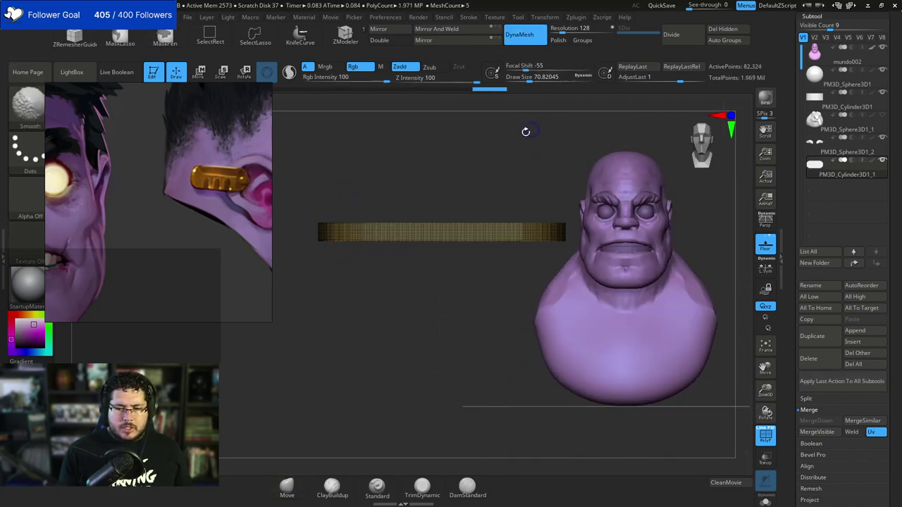
Scale the whole bar down to ear-piece size and thicken it along its vertical axis.
{"action": "key", "text": "w"}
{"action": "left_click_drag", "start_coordinate": [372, 232], "coordinate": [322, 220]}
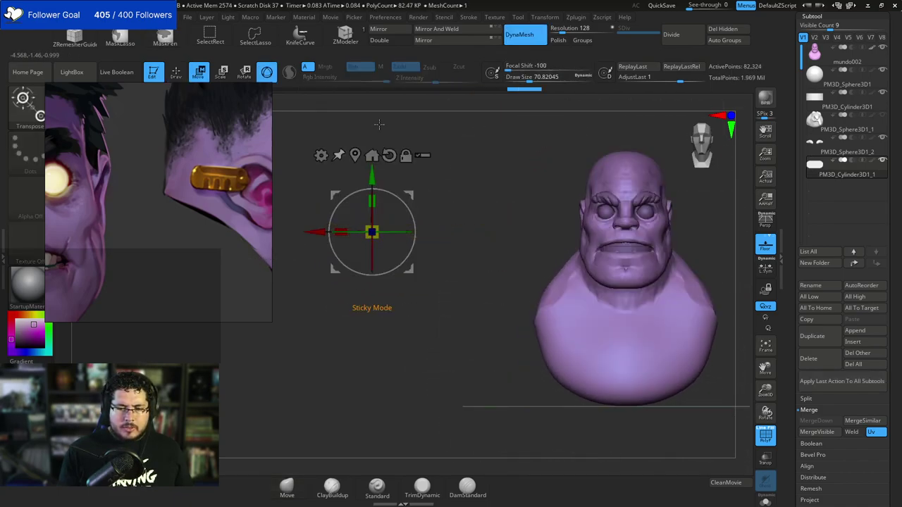
{"action": "key", "text": "q"}
{"action": "right_click_drag", "start_coordinate": [460, 193], "coordinate": [441, 221], "text": "ctrl"}
{"action": "key", "text": "w"}
{"action": "left_click_drag", "start_coordinate": [373, 202], "coordinate": [378, 188]}
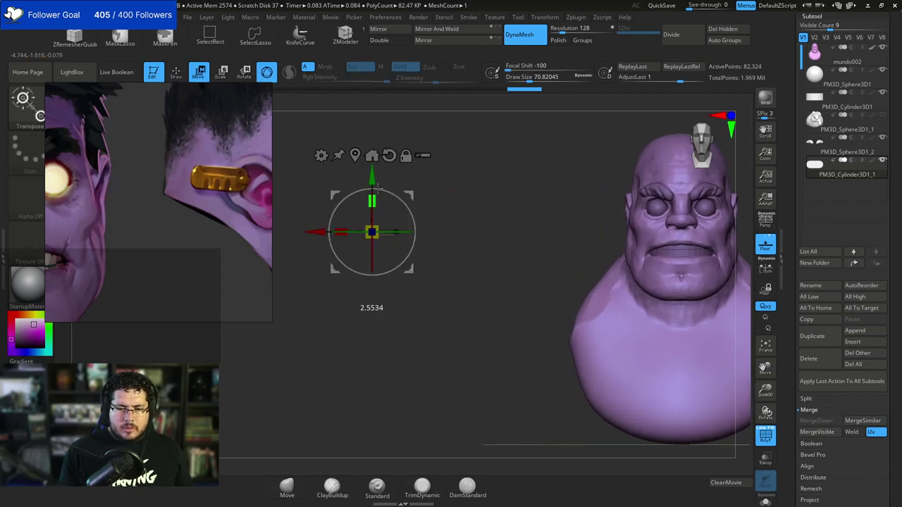
Move the small bar sideways to the edge of the head and rotate it upright in the front view.
{"action": "right_click_drag", "start_coordinate": [315, 235], "coordinate": [372, 232]}
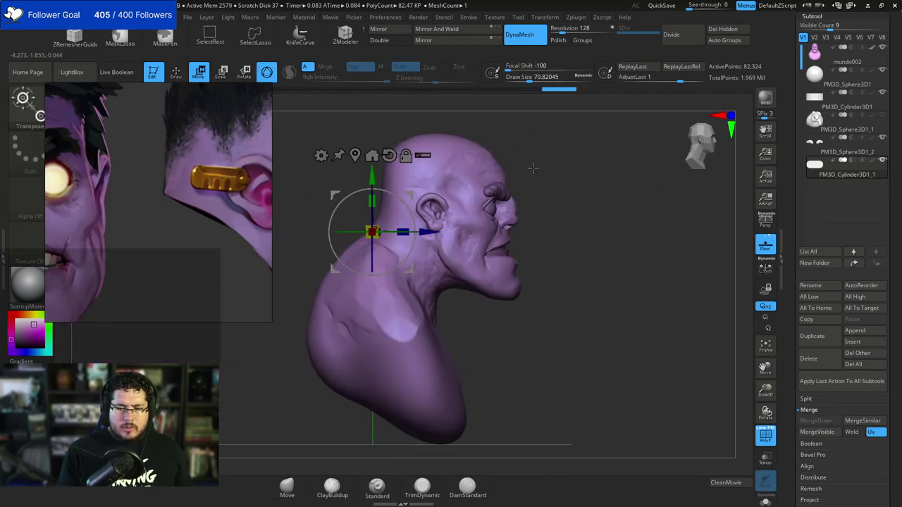
{"action": "right_click_drag", "start_coordinate": [534, 168], "coordinate": [466, 173], "text": "shift"}
{"action": "left_click_drag", "start_coordinate": [317, 232], "coordinate": [566, 232]}
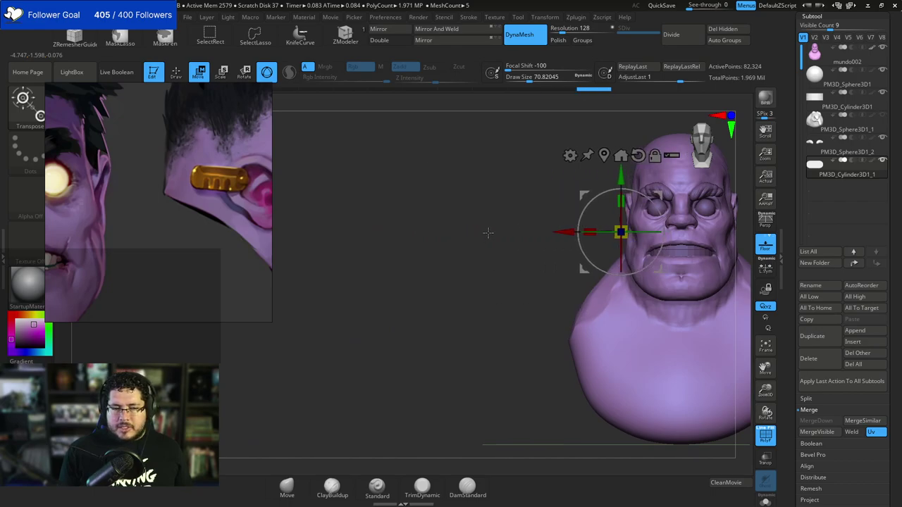
{"action": "right_click_drag", "start_coordinate": [488, 232], "coordinate": [386, 279], "text": "alt"}
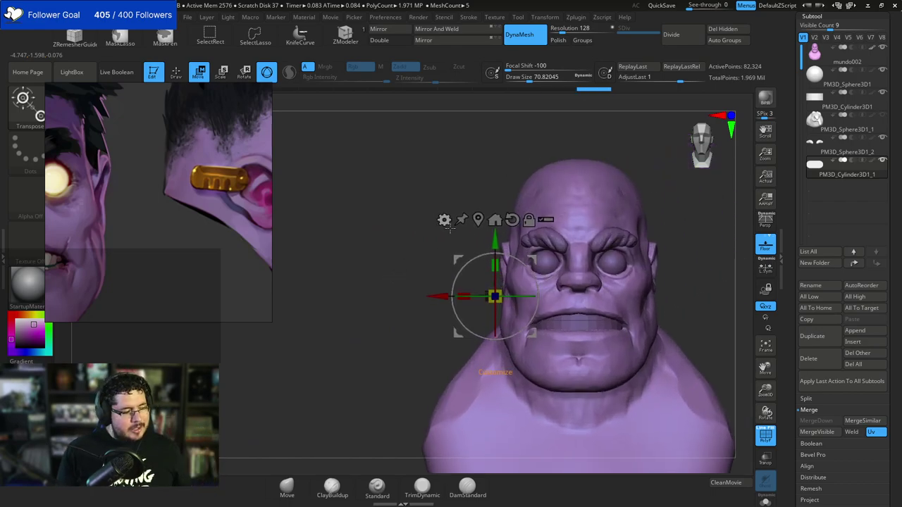
{"action": "left_click_drag", "start_coordinate": [453, 304], "coordinate": [452, 311]}
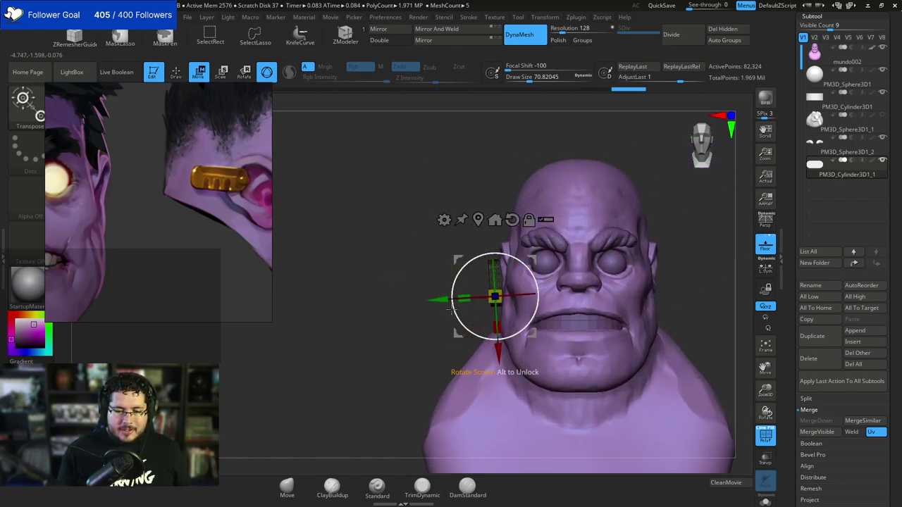
Rotate the bar horizontal in the side view and position it across the rear edge of the ear, hiding the polyframe.
{"action": "right_click_drag", "start_coordinate": [475, 243], "coordinate": [365, 177]}
{"action": "right_click_drag", "start_coordinate": [365, 176], "coordinate": [387, 205], "text": "ctrl"}
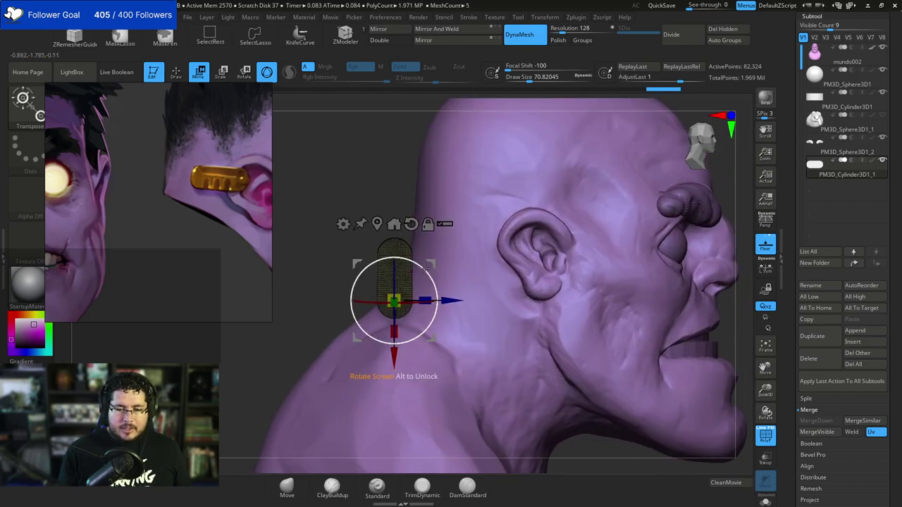
{"action": "left_click_drag", "start_coordinate": [425, 270], "coordinate": [362, 273]}
{"action": "left_click_drag", "start_coordinate": [395, 246], "coordinate": [395, 200]}
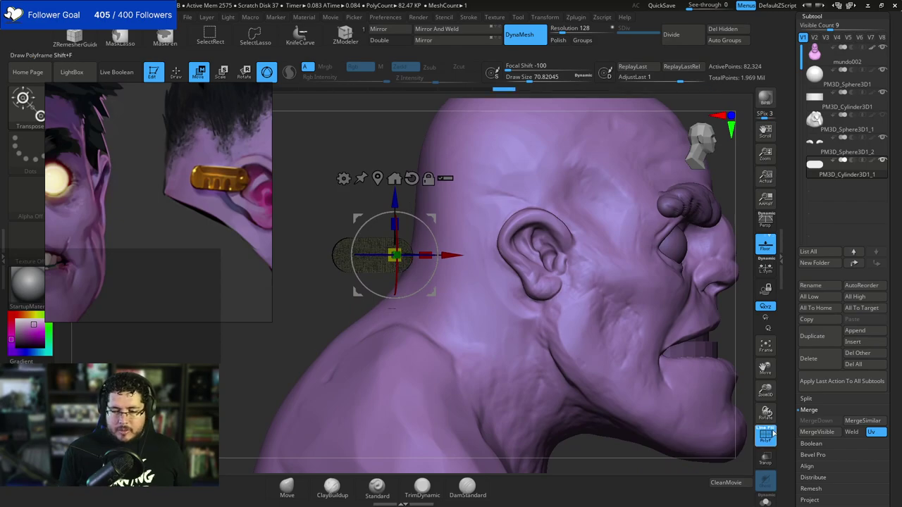
{"action": "left_click_drag", "start_coordinate": [451, 257], "coordinate": [563, 245]}
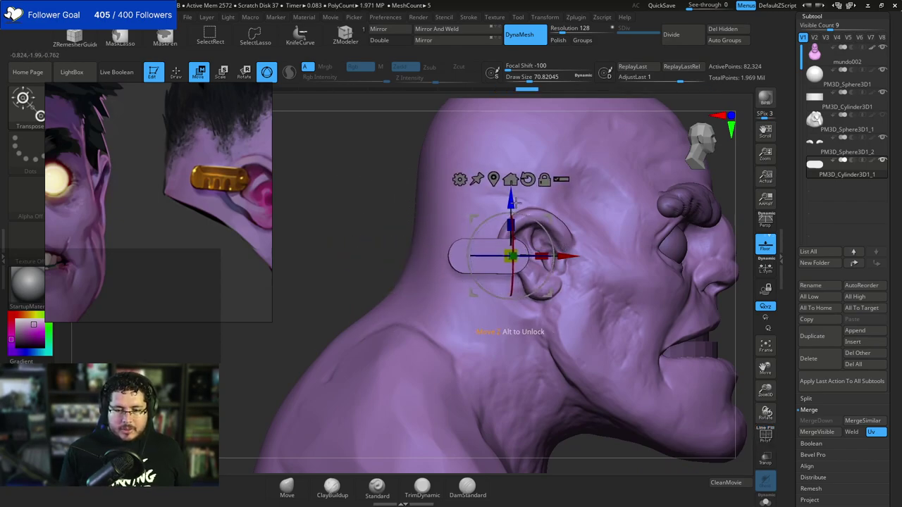
{"action": "left_click_drag", "start_coordinate": [511, 201], "coordinate": [512, 191]}
{"action": "left_click_drag", "start_coordinate": [569, 248], "coordinate": [575, 249]}
Tilt the bar by about 11 degrees in the front view to follow the angle of the ear.
{"action": "left_click_drag", "start_coordinate": [378, 249], "coordinate": [330, 262], "text": "shift"}
{"action": "left_click_drag", "start_coordinate": [542, 251], "coordinate": [547, 247]}
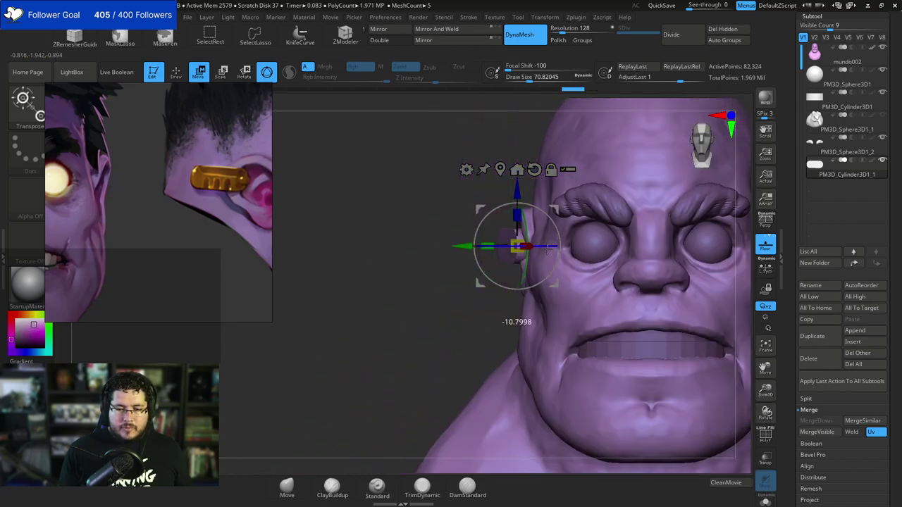
{"action": "key", "text": "q"}
{"action": "mouse_move", "coordinate": [447, 314]}
{"action": "left_mouse_down"}
{"action": "mouse_move", "coordinate": [447, 288]}
{"action": "mouse_move", "coordinate": [713, 286]}
{"action": "mouse_move", "coordinate": [697, 262]}
{"action": "mouse_move", "coordinate": [675, 278]}
{"action": "mouse_move", "coordinate": [684, 264]}
{"action": "mouse_move", "coordinate": [654, 246]}
{"action": "left_mouse_up"}
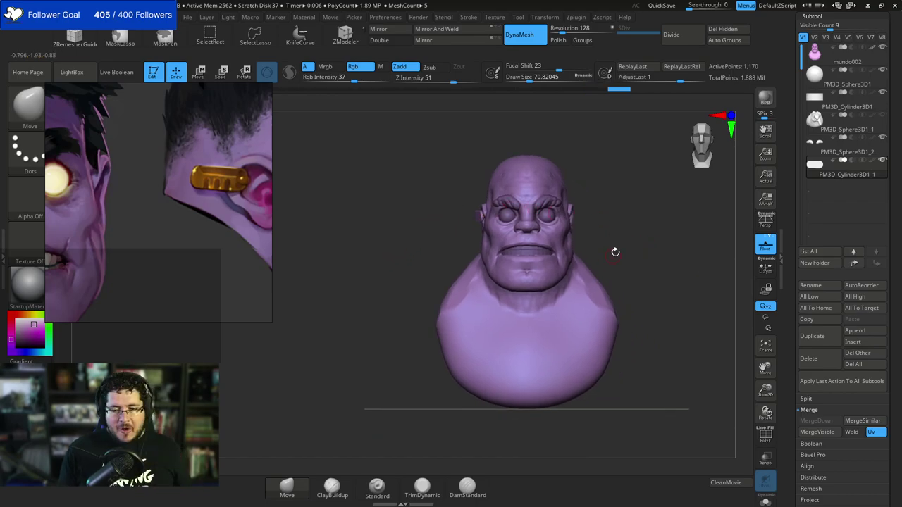
Select the mundo002 bust and build up the shoulders and upper back with ClayBuildup at a draw size of about 460.
{"action": "left_click", "coordinate": [602, 274], "text": "alt"}
{"action": "mouse_move", "coordinate": [620, 262]}
{"action": "left_mouse_down"}
{"action": "mouse_move", "coordinate": [598, 251]}
{"action": "mouse_move", "coordinate": [621, 258]}
{"action": "left_mouse_up"}
{"action": "key", "text": "b"}
{"action": "key", "text": "c"}
{"action": "key", "text": "b"}
{"action": "key", "text": "space"}
{"action": "left_click_drag", "start_coordinate": [629, 254], "coordinate": [592, 258]}
{"action": "left_click_drag", "start_coordinate": [594, 226], "coordinate": [584, 220]}
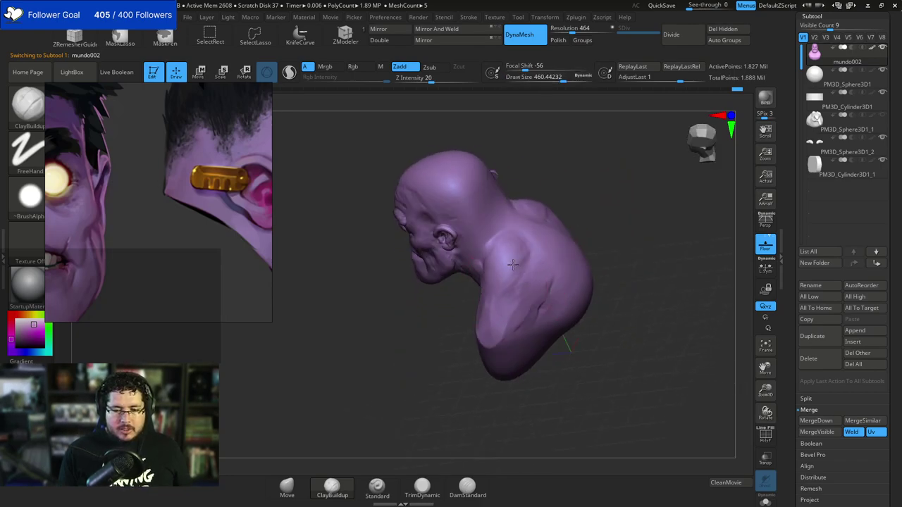
{"action": "mouse_move", "coordinate": [513, 265]}
{"action": "left_mouse_down"}
{"action": "mouse_move", "coordinate": [502, 307]}
{"action": "mouse_move", "coordinate": [520, 316]}
{"action": "mouse_move", "coordinate": [547, 304]}
{"action": "mouse_move", "coordinate": [525, 265]}
{"action": "left_mouse_up"}
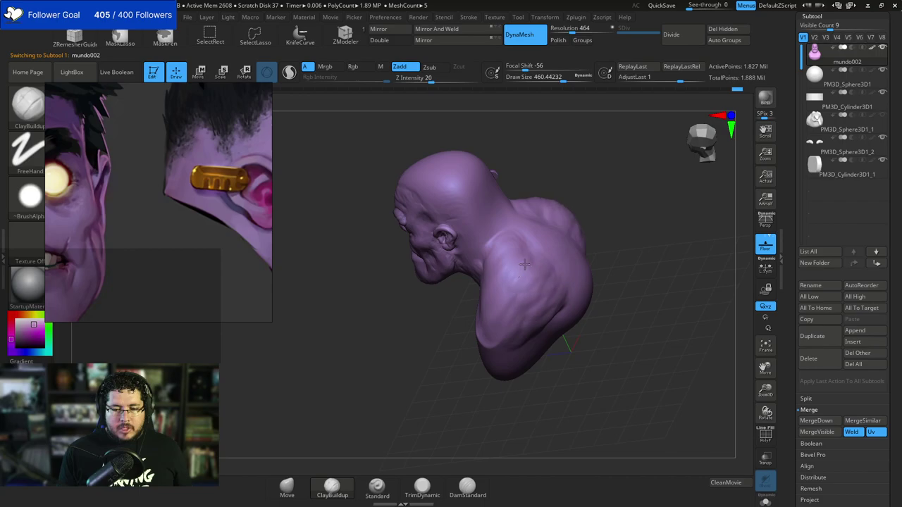
{"action": "left_click_drag", "start_coordinate": [541, 298], "coordinate": [540, 296]}
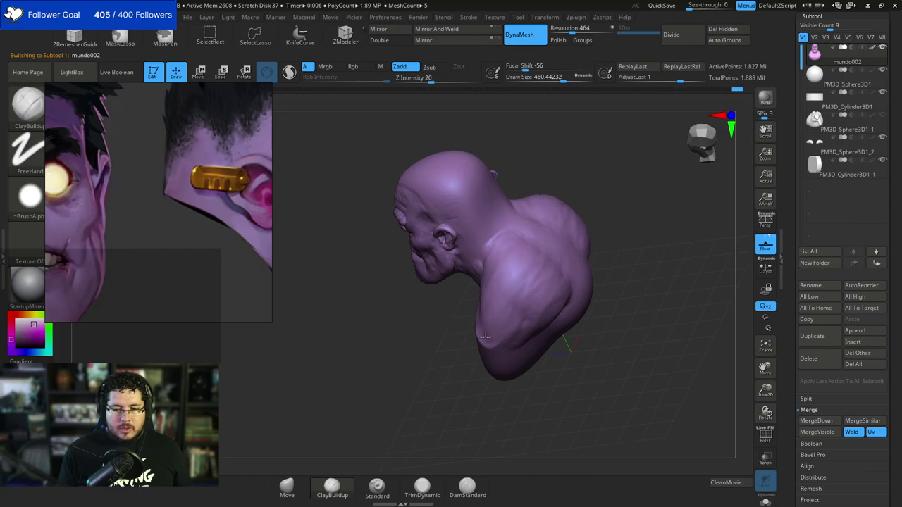
{"action": "left_click_drag", "start_coordinate": [485, 338], "coordinate": [519, 310]}
{"action": "mouse_move", "coordinate": [416, 342]}
{"action": "left_mouse_down"}
{"action": "mouse_move", "coordinate": [495, 319]}
{"action": "mouse_move", "coordinate": [488, 347]}
{"action": "left_mouse_up"}
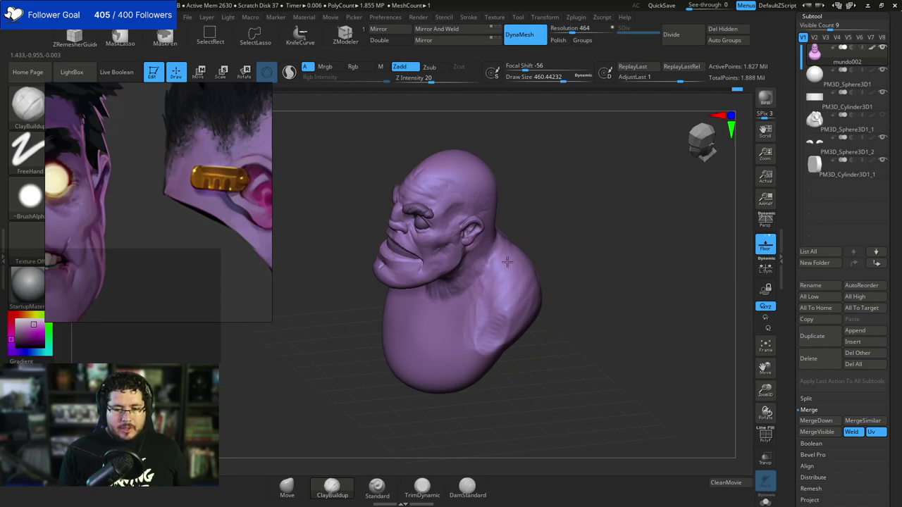
Build up the neck muscles, collarbones and front of the shoulders with ClayBuildup at a draw size of about 262.
{"action": "mouse_move", "coordinate": [547, 312]}
{"action": "left_mouse_down", "text": "shift"}
{"action": "mouse_move", "coordinate": [585, 258]}
{"action": "mouse_move", "coordinate": [584, 213]}
{"action": "mouse_move", "coordinate": [635, 220]}
{"action": "left_mouse_up", "text": "shift"}
{"action": "key", "text": "space"}
{"action": "key", "text": "space"}
{"action": "mouse_move", "coordinate": [479, 220]}
{"action": "left_mouse_down"}
{"action": "mouse_move", "coordinate": [470, 220]}
{"action": "mouse_move", "coordinate": [472, 187]}
{"action": "left_mouse_up"}
{"action": "key", "text": "space"}
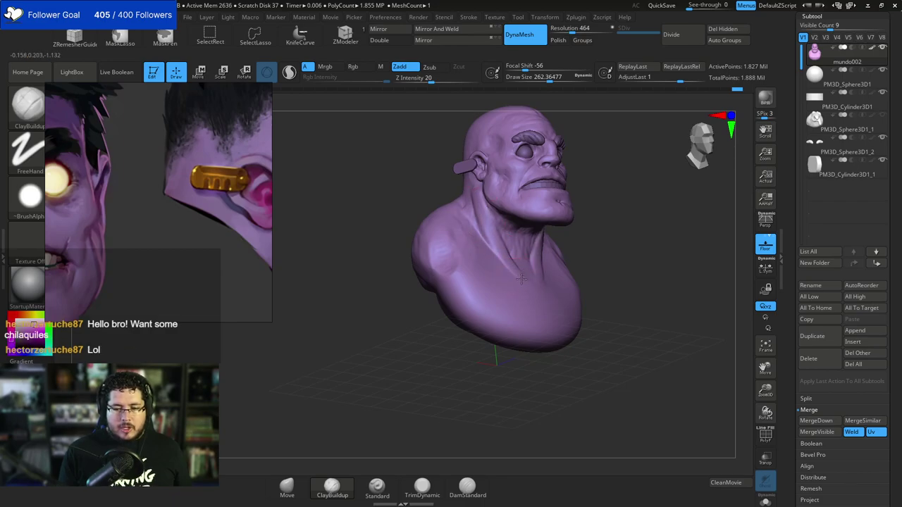
{"action": "mouse_move", "coordinate": [638, 224]}
{"action": "left_mouse_down"}
{"action": "mouse_move", "coordinate": [595, 211]}
{"action": "mouse_move", "coordinate": [497, 283]}
{"action": "mouse_move", "coordinate": [548, 241]}
{"action": "left_mouse_up"}
{"action": "left_click_drag", "start_coordinate": [588, 207], "coordinate": [530, 247]}
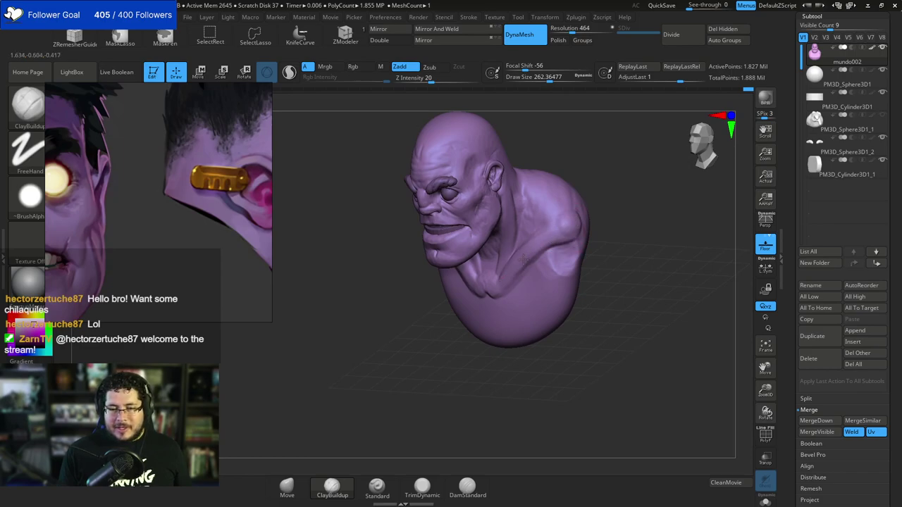
{"action": "left_click_drag", "start_coordinate": [644, 208], "coordinate": [609, 179], "text": "shift"}
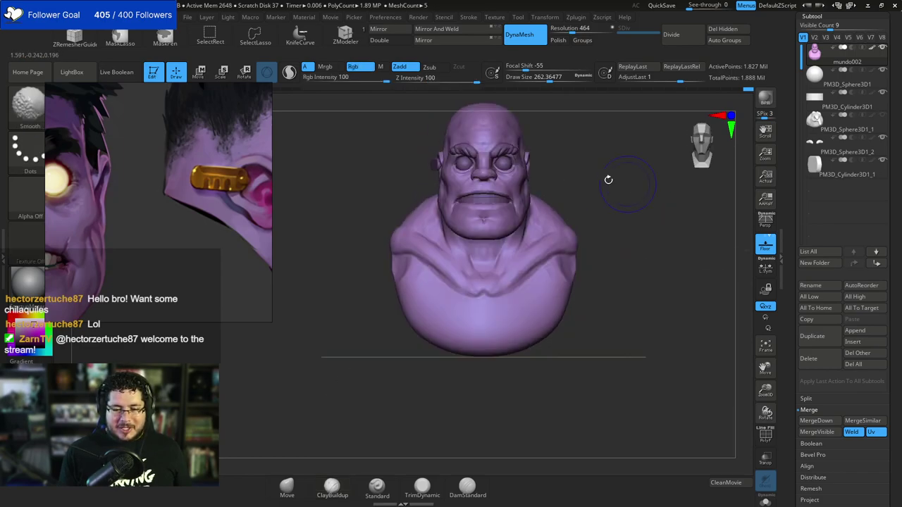
Sculpt the chest muscles with ClayBuildup strokes running from the shoulders to the sternum at a draw size of about 311.
{"action": "key", "text": "space"}
{"action": "mouse_move", "coordinate": [424, 273]}
{"action": "left_mouse_down"}
{"action": "mouse_move", "coordinate": [394, 290]}
{"action": "mouse_move", "coordinate": [457, 287]}
{"action": "mouse_move", "coordinate": [477, 325]}
{"action": "left_mouse_up"}
{"action": "right_click_drag", "start_coordinate": [444, 274], "coordinate": [475, 263]}
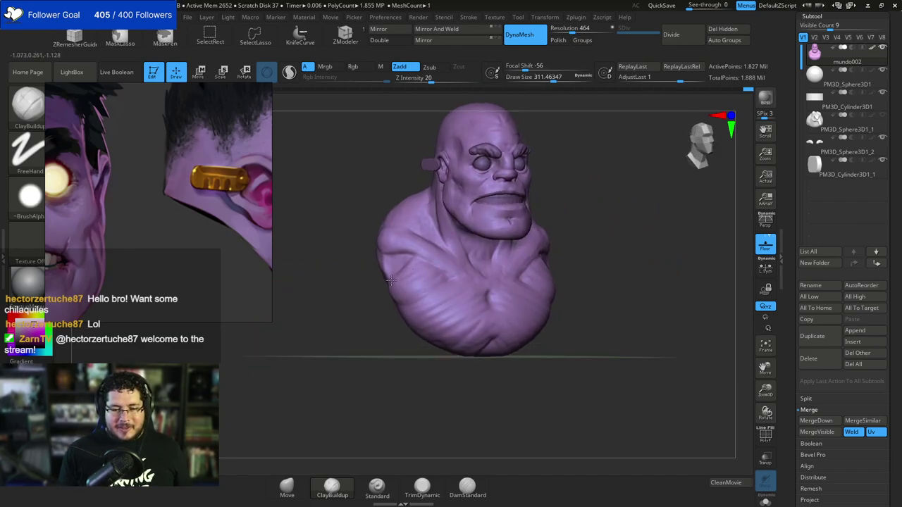
{"action": "left_click_drag", "start_coordinate": [439, 319], "coordinate": [440, 318]}
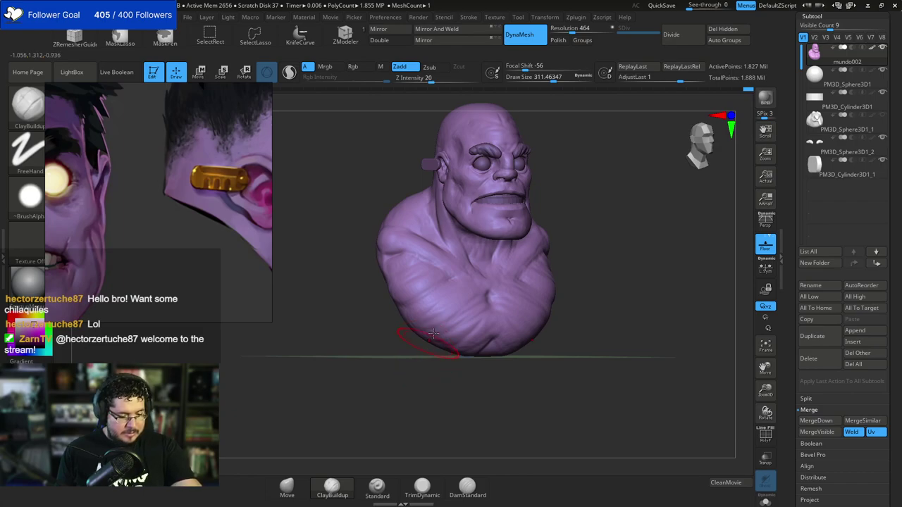
Carve creases into the chest muscles with DamStandard at a draw size of about 182.
{"action": "key", "text": "b"}
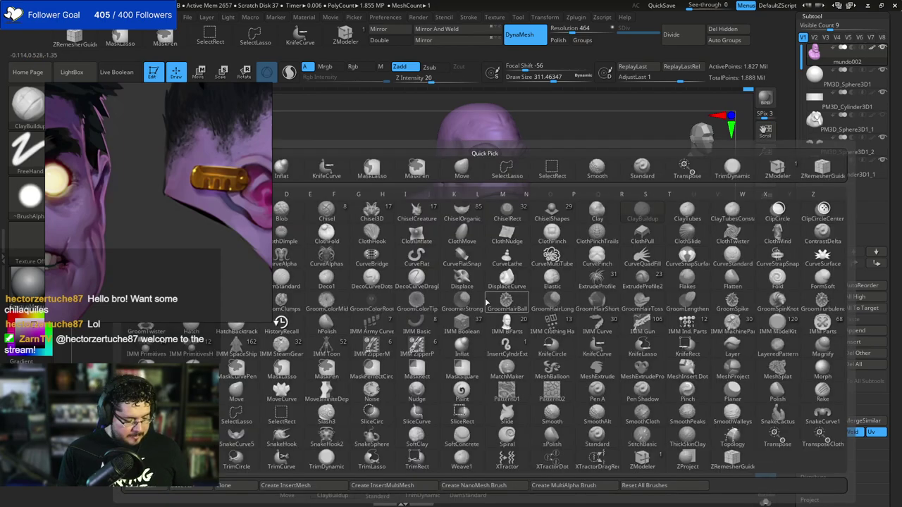
{"action": "key", "text": "d"}
{"action": "key", "text": "s"}
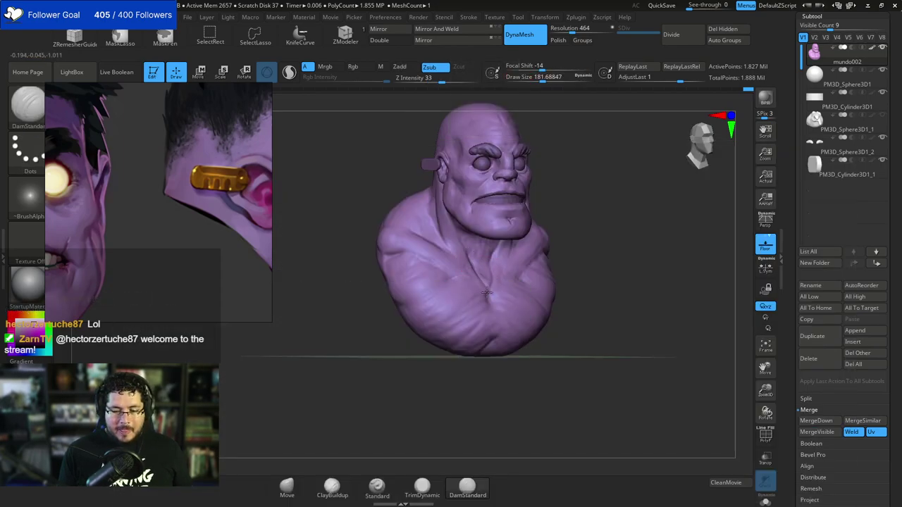
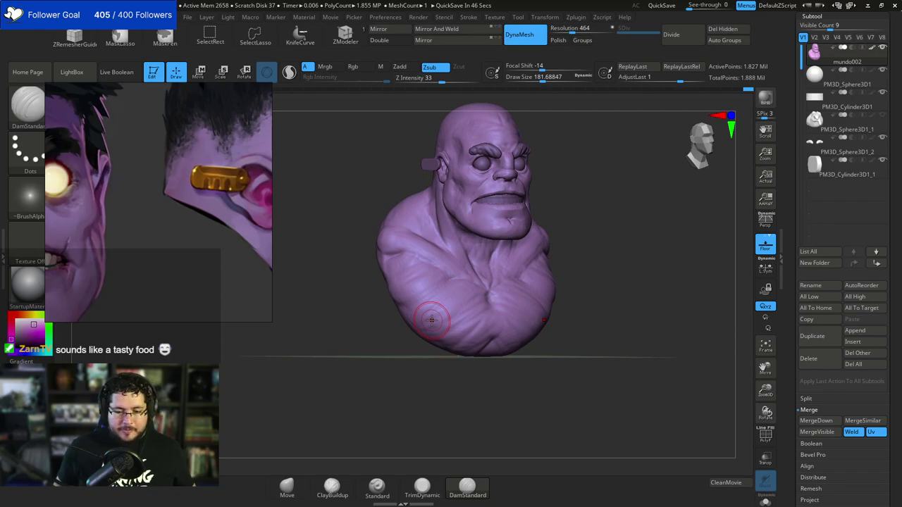
{"action": "mouse_move", "coordinate": [589, 239]}
{"action": "left_mouse_down"}
{"action": "mouse_move", "coordinate": [594, 227]}
{"action": "mouse_move", "coordinate": [610, 227]}
{"action": "mouse_move", "coordinate": [627, 195]}
{"action": "mouse_move", "coordinate": [611, 233]}
{"action": "left_mouse_up"}
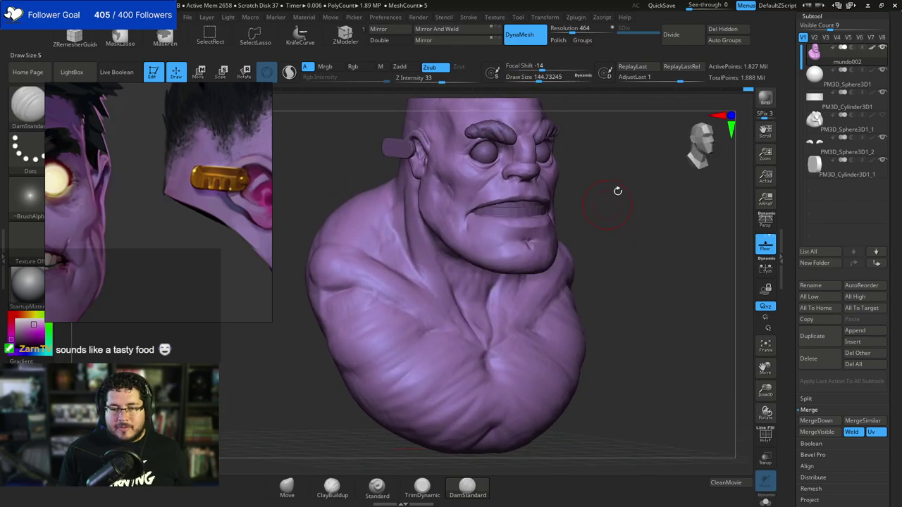
Build up the hollow and folds of the cheek below the cheekbone with ClayBuildup at draw sizes of about 80 to 97.
{"action": "left_click_drag", "start_coordinate": [618, 191], "coordinate": [619, 243], "text": "alt"}
{"action": "key", "text": "b"}
{"action": "key", "text": "c"}
{"action": "key", "text": "b"}
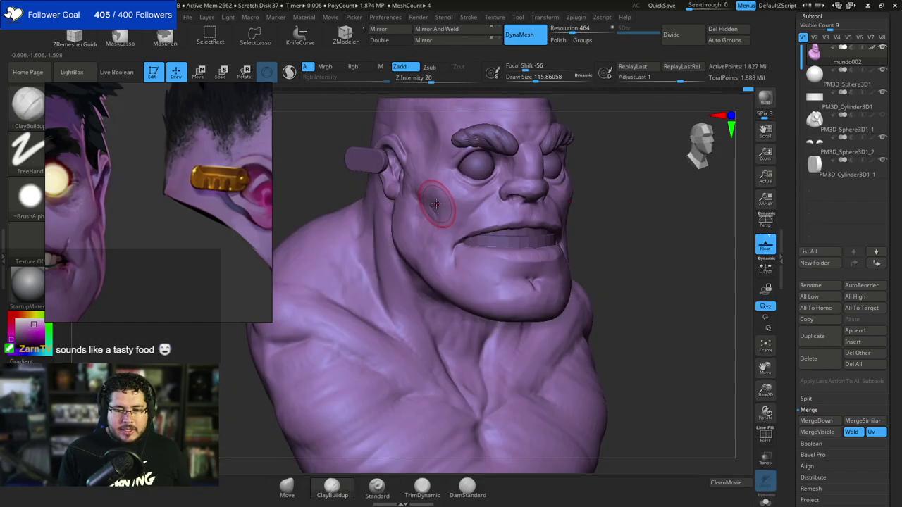
{"action": "key", "text": "space"}
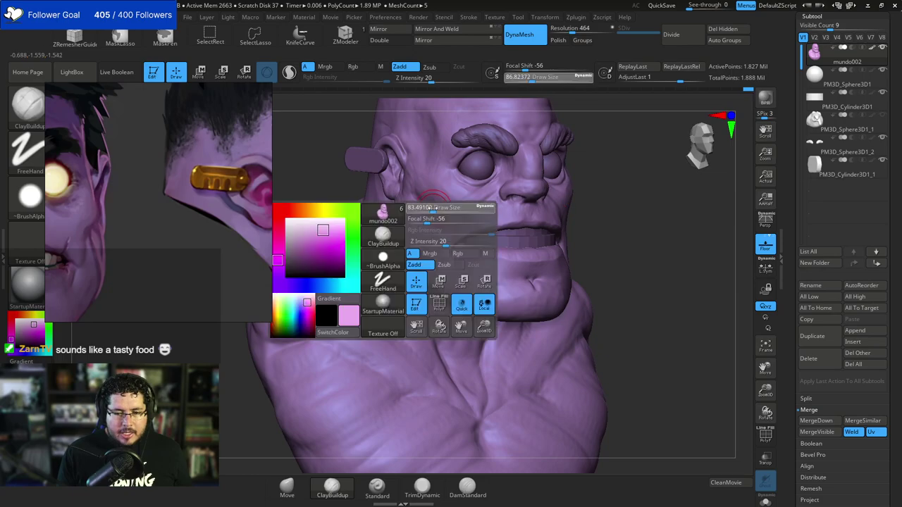
{"action": "left_click", "coordinate": [430, 214]}
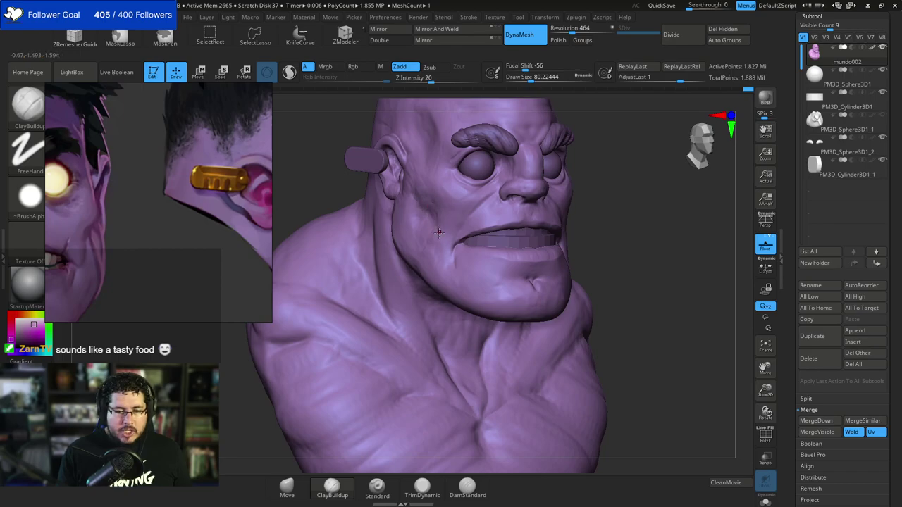
{"action": "key", "text": "space"}
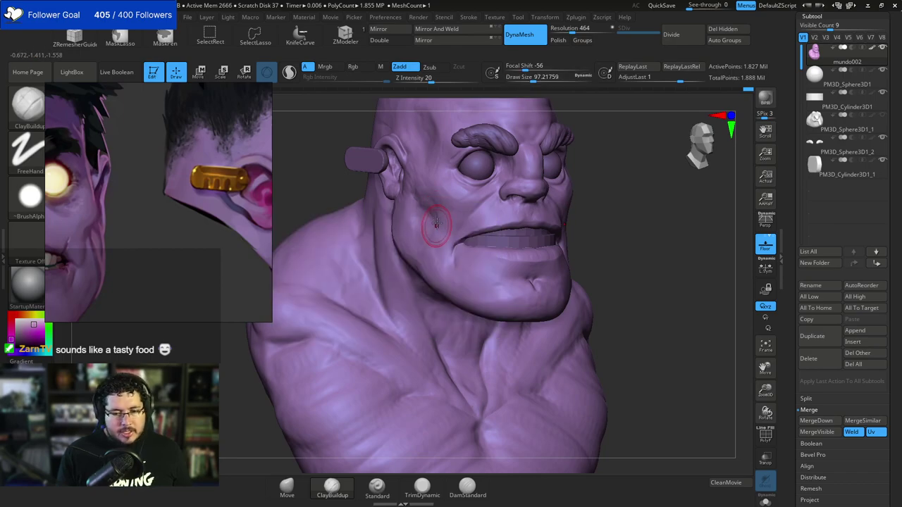
{"action": "key", "text": "space"}
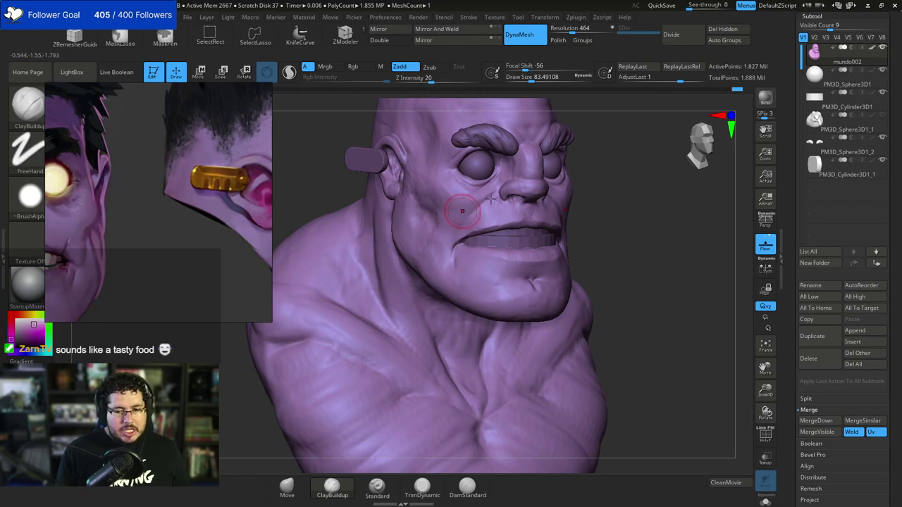
{"action": "right_click_drag", "start_coordinate": [462, 210], "coordinate": [540, 171]}
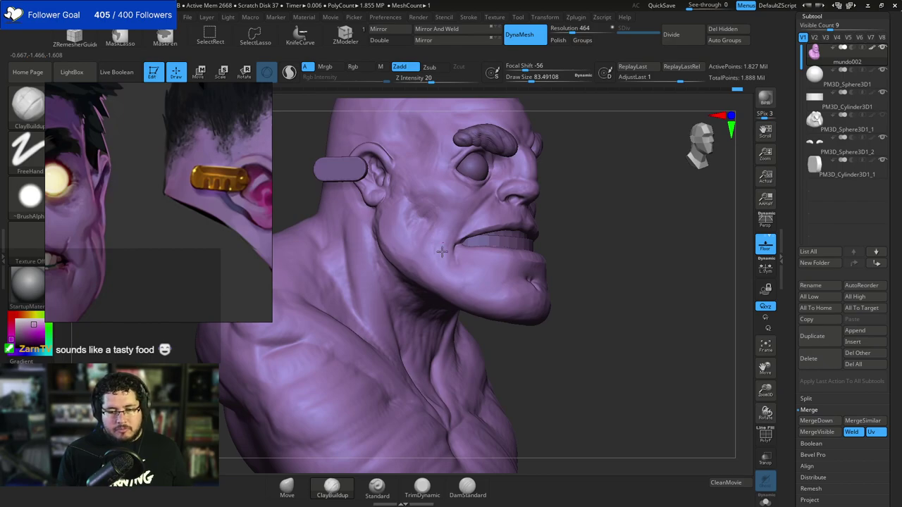
{"action": "mouse_move", "coordinate": [497, 283]}
{"action": "right_mouse_down"}
{"action": "mouse_move", "coordinate": [640, 233]}
{"action": "mouse_move", "coordinate": [604, 199]}
{"action": "right_mouse_up"}
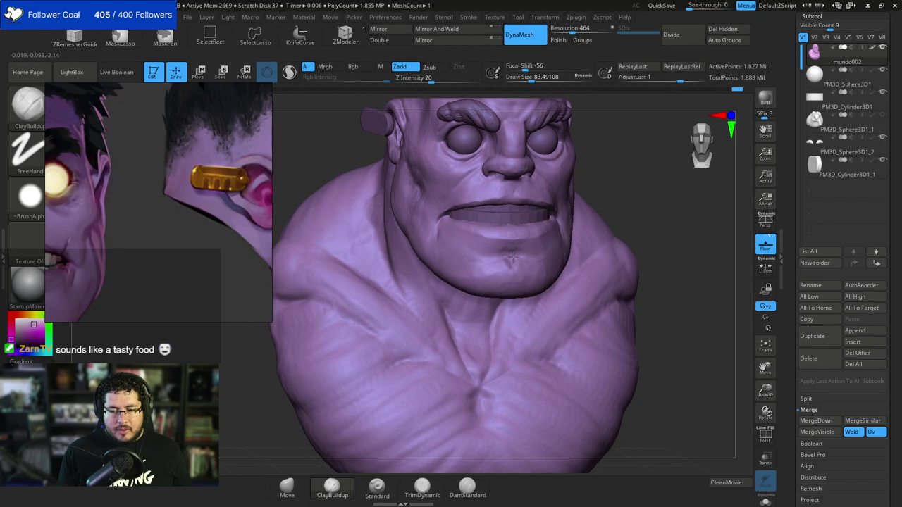
Add volume to the chin around its dimple with ClayBuildup at a draw size of about 120.
{"action": "key", "text": "space"}
{"action": "left_click_drag", "start_coordinate": [497, 258], "coordinate": [502, 256]}
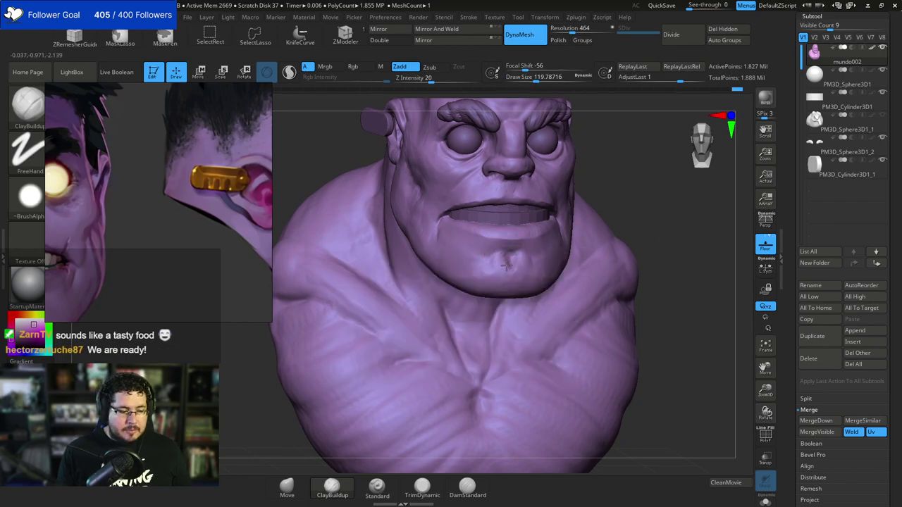
{"action": "right_click_drag", "start_coordinate": [639, 238], "coordinate": [568, 227]}
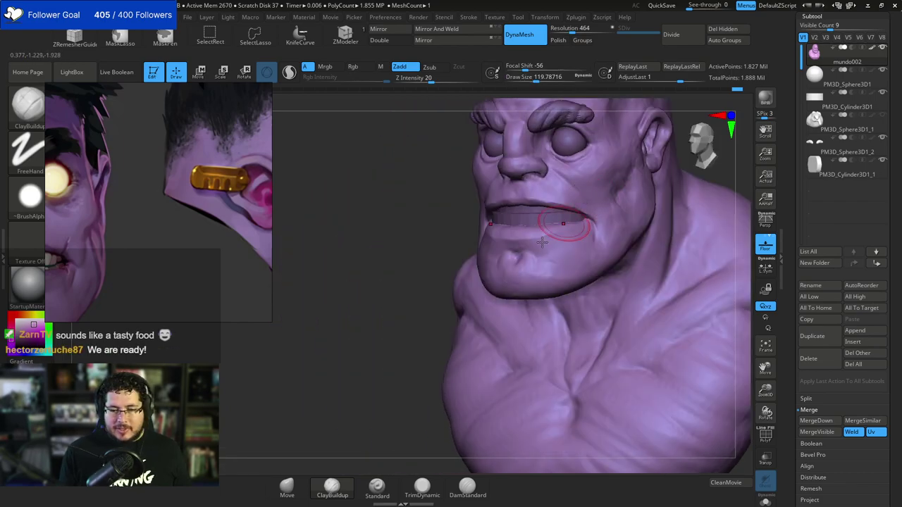
{"action": "right_click_drag", "start_coordinate": [358, 276], "coordinate": [429, 268]}
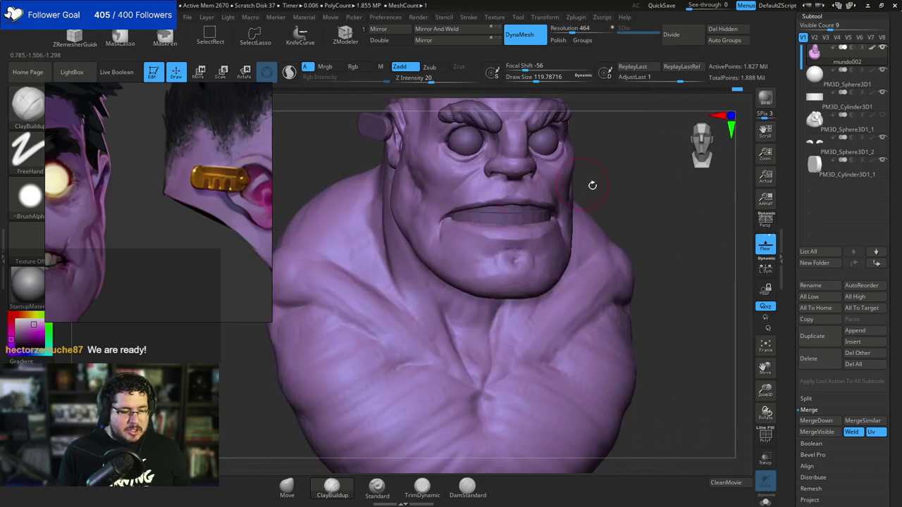
{"action": "left_click_drag", "start_coordinate": [643, 187], "coordinate": [467, 242]}
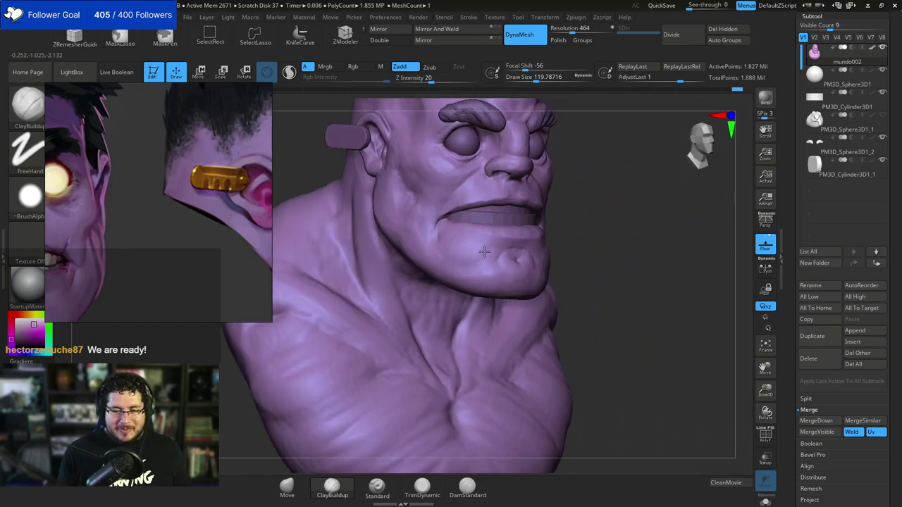
Carve a crease from the mouth corner down around the chin with DamStandard at a draw size of about 94.
{"action": "key", "text": "b"}
{"action": "key", "text": "d"}
{"action": "key", "text": "s"}
{"action": "key", "text": "space"}
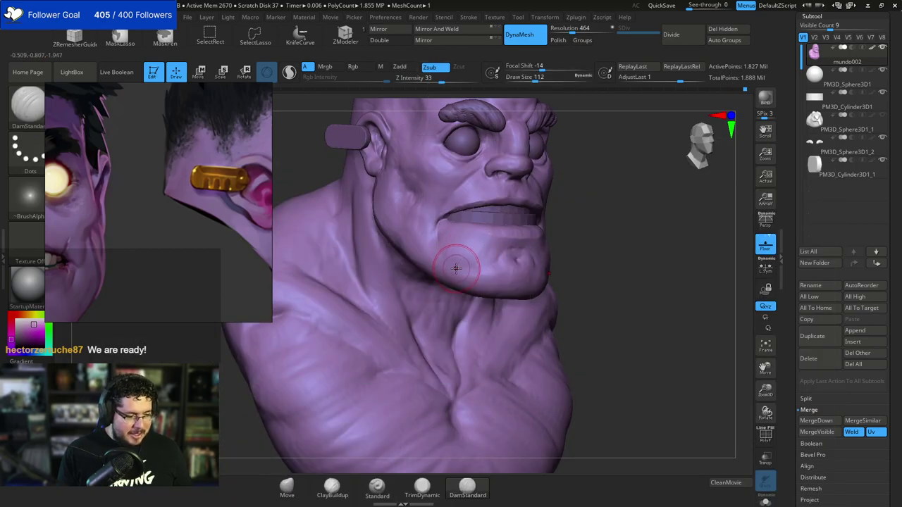
{"action": "key", "text": "space"}
{"action": "left_click_drag", "start_coordinate": [456, 268], "coordinate": [451, 268]}
{"action": "left_click_drag", "start_coordinate": [438, 232], "coordinate": [468, 260]}
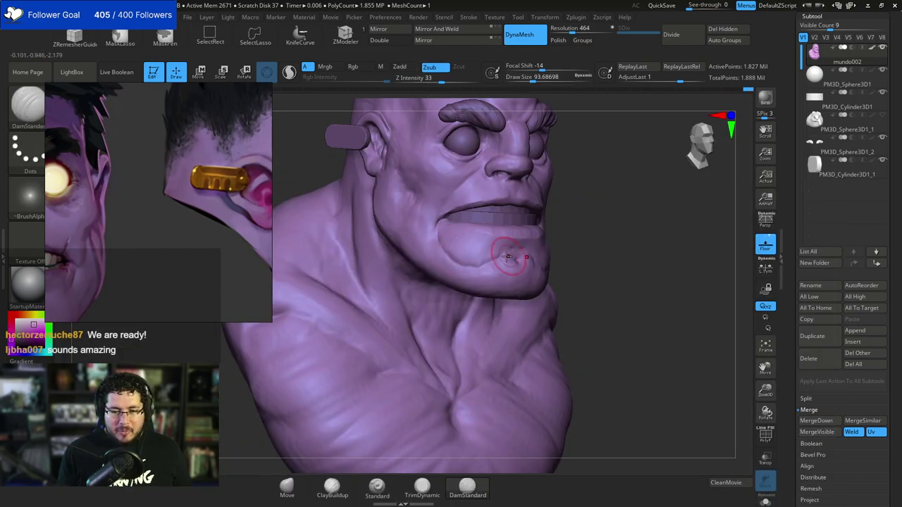
Build up the chin along the carved crease with ClayBuildup at a draw size of about 108.
{"action": "key", "text": "b"}
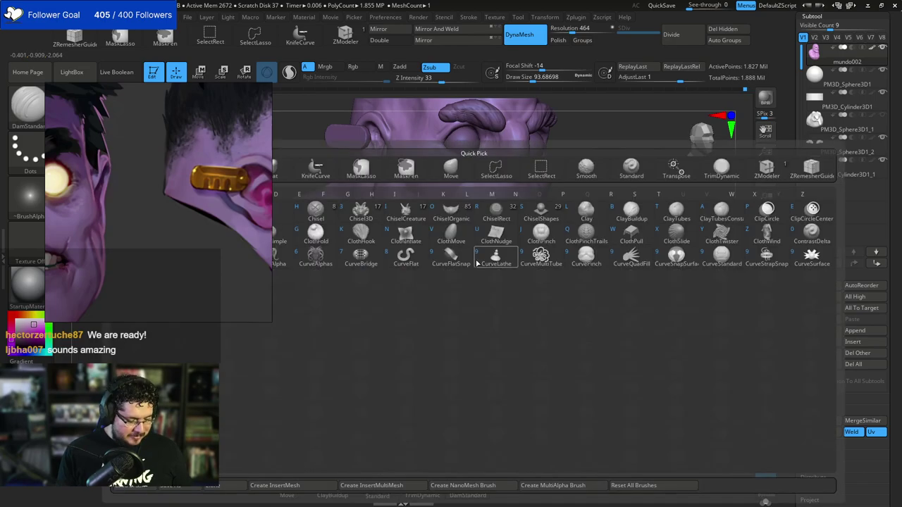
{"action": "key", "text": "c"}
{"action": "key", "text": "b"}
{"action": "mouse_move", "coordinate": [447, 248]}
{"action": "left_mouse_down"}
{"action": "mouse_move", "coordinate": [465, 240]}
{"action": "mouse_move", "coordinate": [449, 251]}
{"action": "left_mouse_up"}
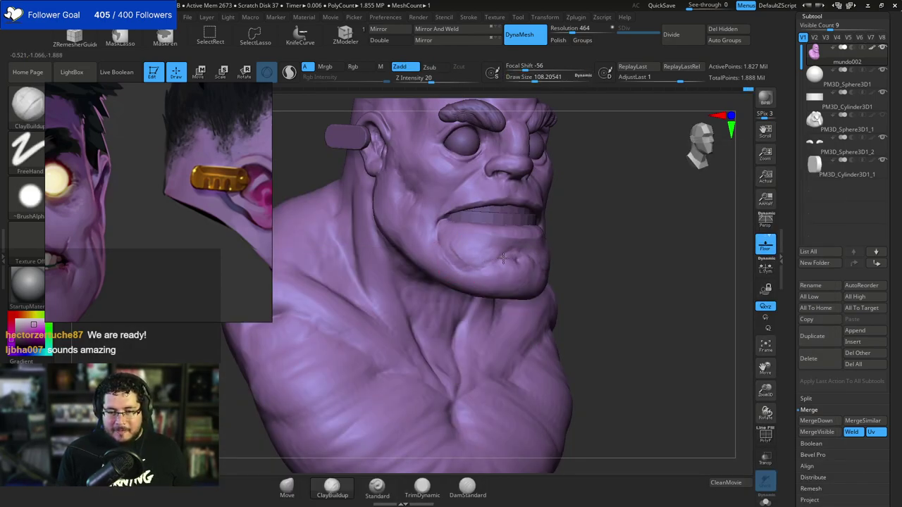
{"action": "right_click_drag", "start_coordinate": [512, 262], "coordinate": [453, 261]}
{"action": "mouse_move", "coordinate": [520, 257]}
{"action": "left_mouse_down"}
{"action": "mouse_move", "coordinate": [499, 248]}
{"action": "mouse_move", "coordinate": [544, 264]}
{"action": "left_mouse_up"}
Flatten the surfaces of the chin with TrimDynamic at a draw size of about 154.
{"action": "key", "text": "b"}
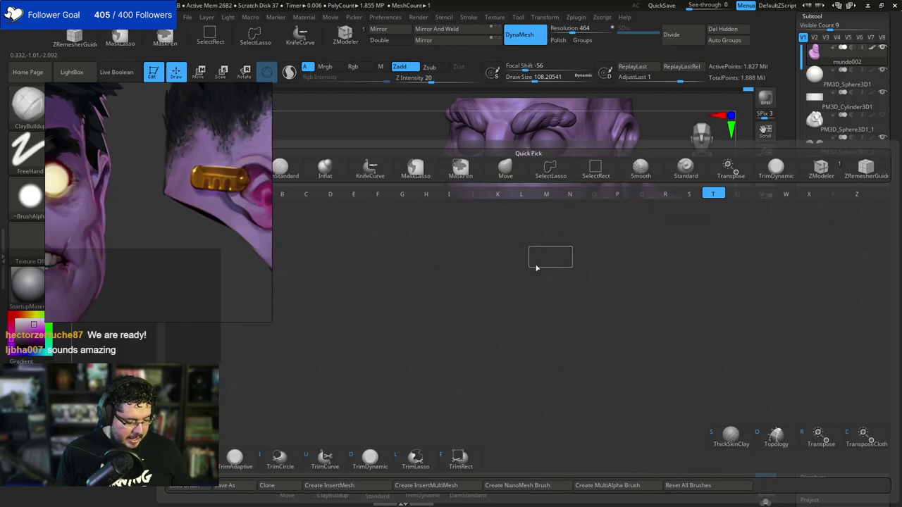
{"action": "key", "text": "t"}
{"action": "key", "text": "d"}
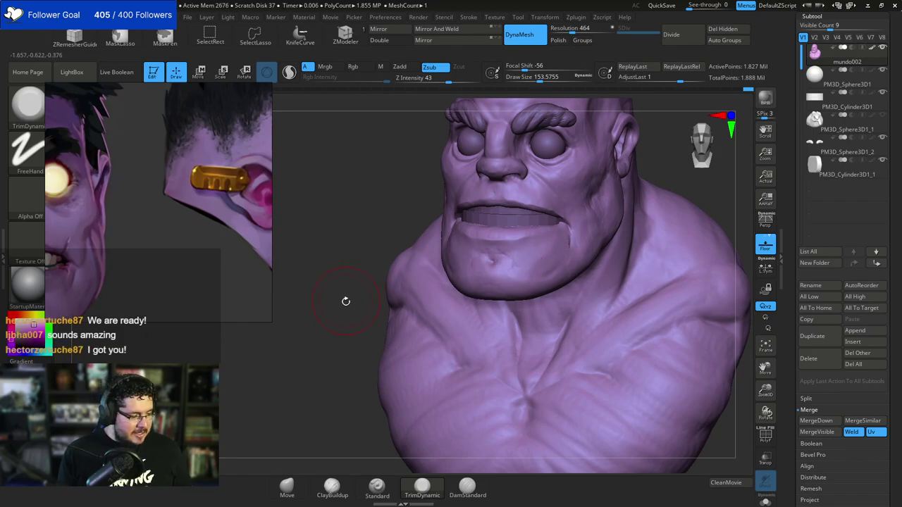
{"action": "right_click_drag", "start_coordinate": [324, 318], "coordinate": [431, 246]}
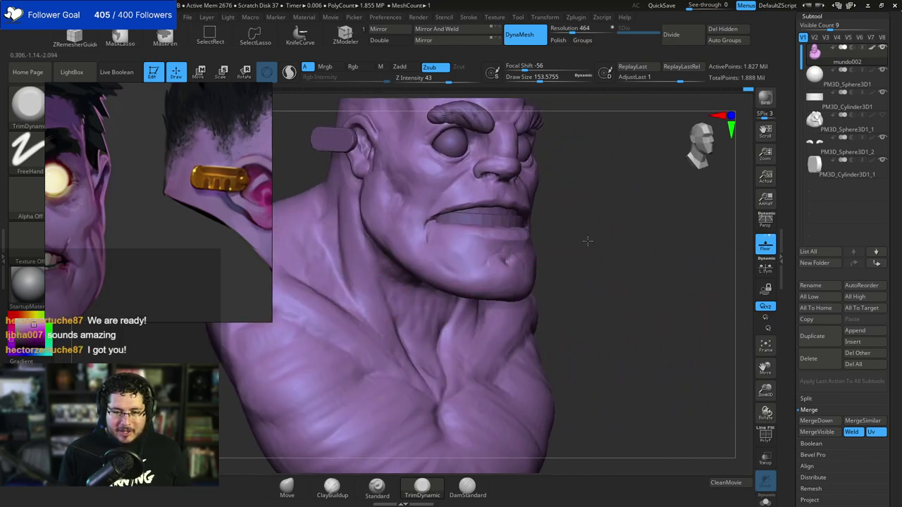
Add clay to the side of the face along the cheekbone with ClayBuildup at a draw size of about 101.
{"action": "left_click_drag", "start_coordinate": [588, 240], "coordinate": [590, 290], "text": "alt"}
{"action": "key", "text": "bracketleft"}
{"action": "key", "text": "bracketleft"}
{"action": "key", "text": "bracketleft"}
{"action": "key", "text": "bracketleft"}
{"action": "key", "text": "bracketleft"}
{"action": "key", "text": "b"}
{"action": "key", "text": "c"}
{"action": "key", "text": "b"}
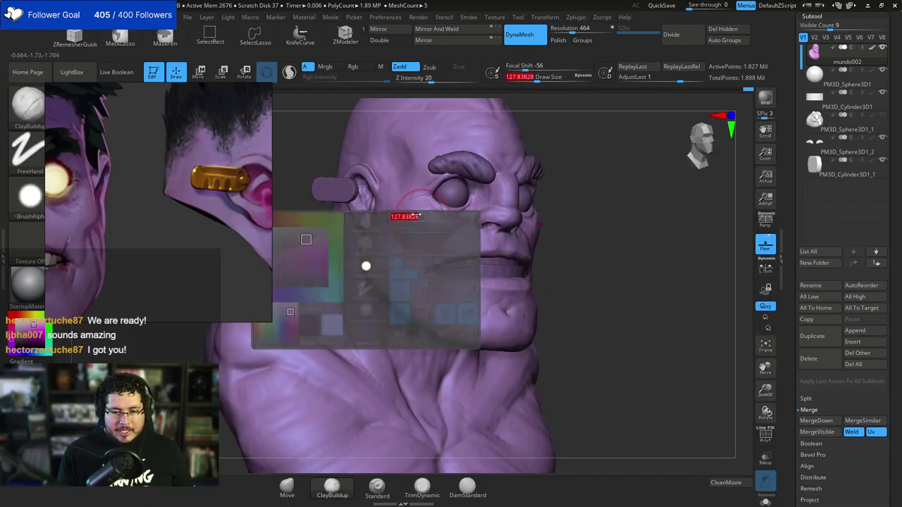
{"action": "key", "text": "space"}
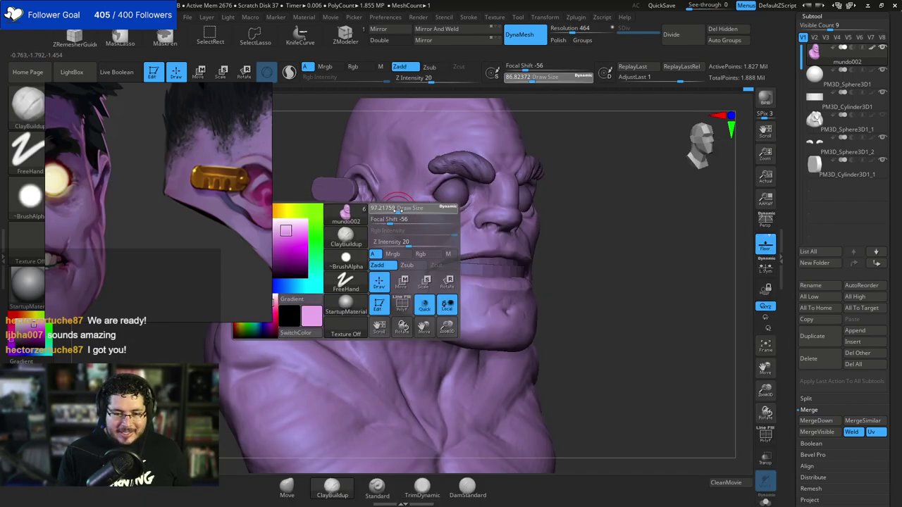
{"action": "left_click", "coordinate": [389, 207]}
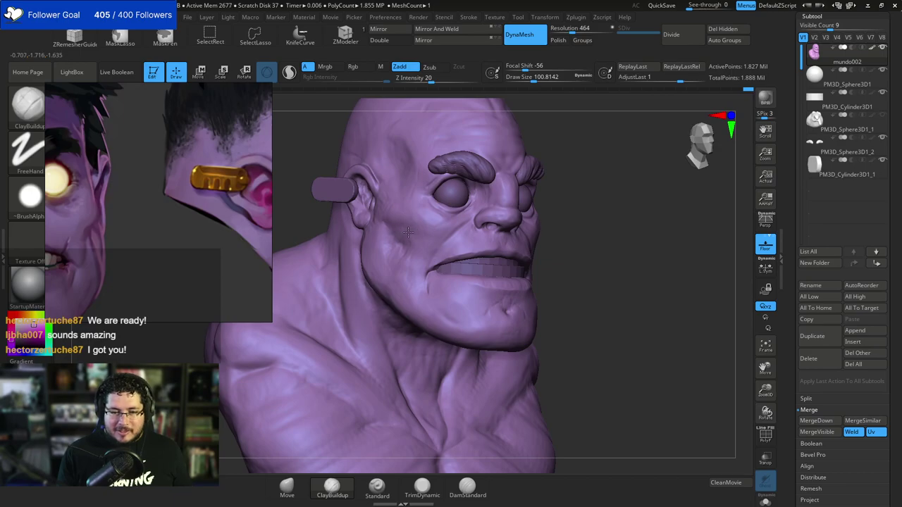
Build up the temple and forehead with ClayBuildup at draw sizes of about 101 and 154.
{"action": "left_click_drag", "start_coordinate": [590, 175], "coordinate": [592, 233], "text": "alt"}
{"action": "left_click_drag", "start_coordinate": [408, 177], "coordinate": [394, 184]}
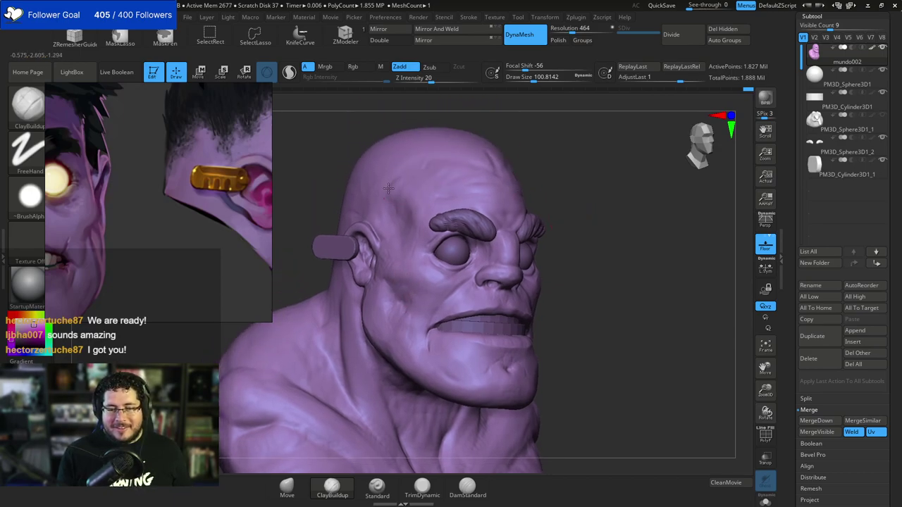
{"action": "mouse_move", "coordinate": [378, 184]}
{"action": "right_mouse_down"}
{"action": "mouse_move", "coordinate": [490, 127]}
{"action": "mouse_move", "coordinate": [423, 158]}
{"action": "right_mouse_up"}
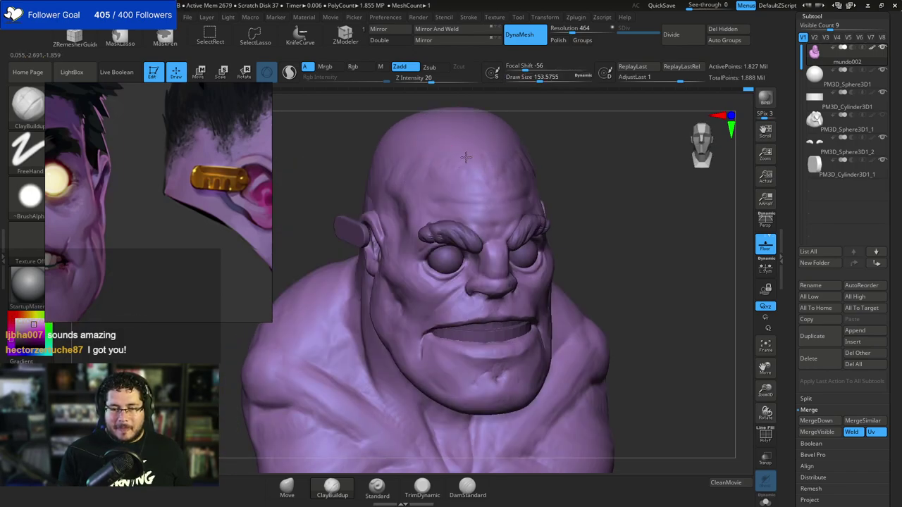
Flatten the forehead and brow surfaces with TrimDynamic at draw sizes of about 192 and 90.
{"action": "key", "text": "b"}
{"action": "key", "text": "t"}
{"action": "key", "text": "d"}
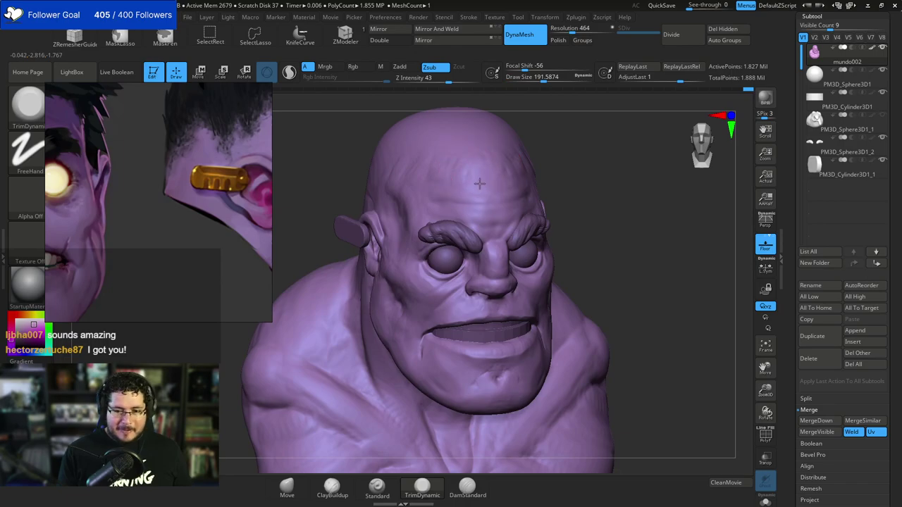
{"action": "right_click_drag", "start_coordinate": [467, 151], "coordinate": [560, 133]}
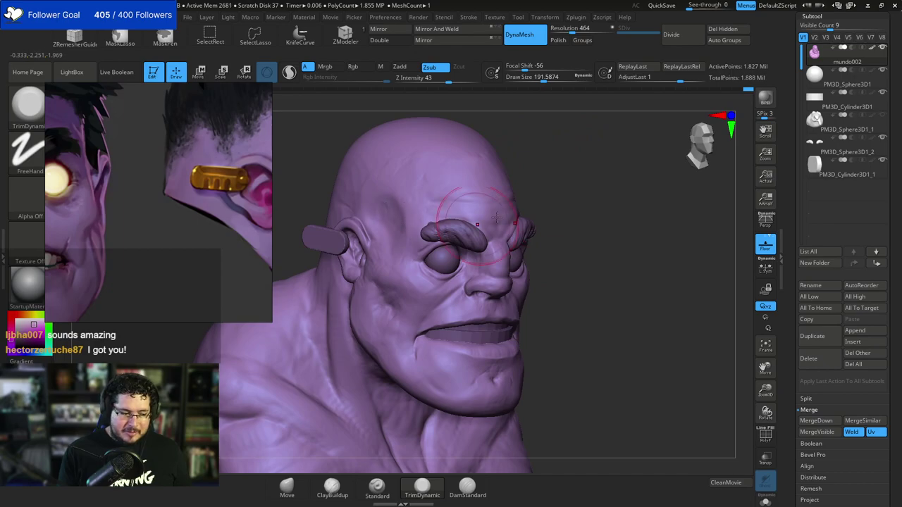
{"action": "mouse_move", "coordinate": [497, 218]}
{"action": "right_mouse_down", "text": "ctrl"}
{"action": "mouse_move", "coordinate": [594, 187]}
{"action": "mouse_move", "coordinate": [451, 275]}
{"action": "right_mouse_up", "text": "ctrl"}
{"action": "key", "text": "space"}
{"action": "left_click_drag", "start_coordinate": [504, 223], "coordinate": [493, 223]}
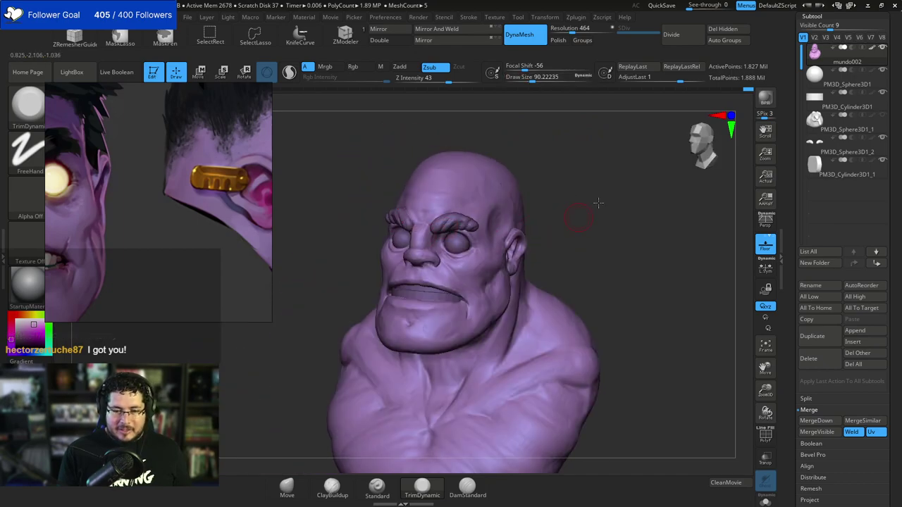
Slice off the outer arms and shoulders on both sides of the bust with a slanted KnifeCurve cut from the front view.
{"action": "mouse_move", "coordinate": [598, 203]}
{"action": "right_mouse_down"}
{"action": "mouse_move", "coordinate": [506, 238]}
{"action": "mouse_move", "coordinate": [542, 207]}
{"action": "right_mouse_up"}
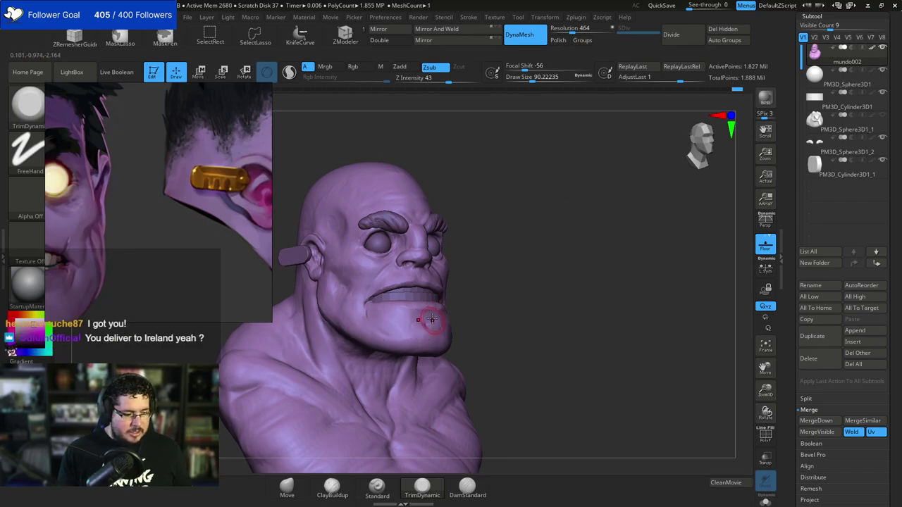
{"action": "mouse_move", "coordinate": [479, 295]}
{"action": "right_mouse_down"}
{"action": "mouse_move", "coordinate": [493, 284]}
{"action": "mouse_move", "coordinate": [500, 301]}
{"action": "mouse_move", "coordinate": [521, 302]}
{"action": "right_mouse_up"}
{"action": "right_click_drag", "start_coordinate": [521, 301], "coordinate": [537, 340], "text": "ctrl"}
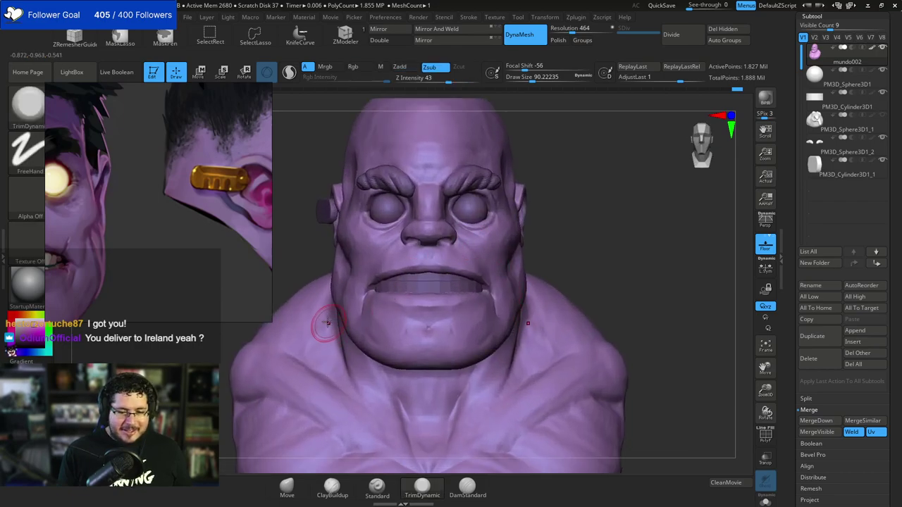
{"action": "mouse_move", "coordinate": [327, 323]}
{"action": "right_mouse_down"}
{"action": "mouse_move", "coordinate": [550, 246]}
{"action": "mouse_move", "coordinate": [564, 227]}
{"action": "right_mouse_up"}
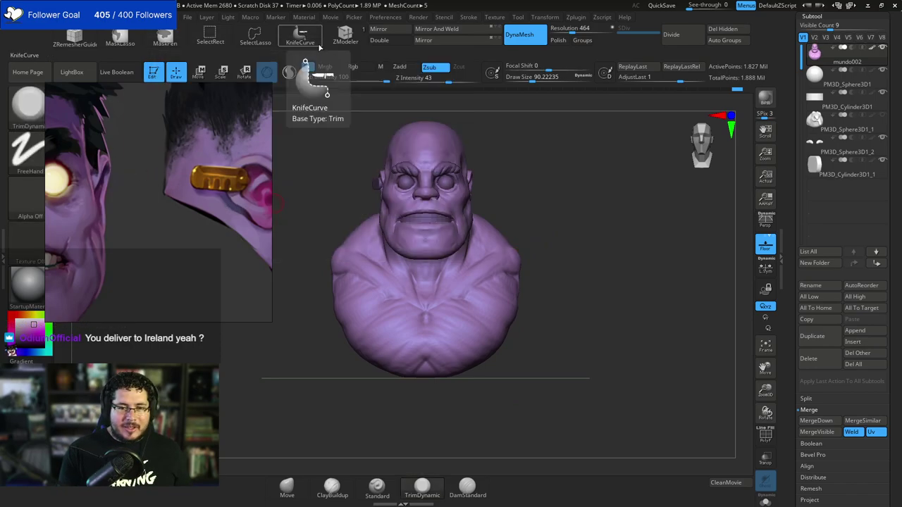
{"action": "left_click", "coordinate": [317, 44]}
{"action": "mouse_move", "coordinate": [524, 214]}
{"action": "left_mouse_down"}
{"action": "mouse_move", "coordinate": [475, 413]}
{"action": "mouse_move", "coordinate": [478, 399]}
{"action": "mouse_move", "coordinate": [479, 427]}
{"action": "left_mouse_up"}
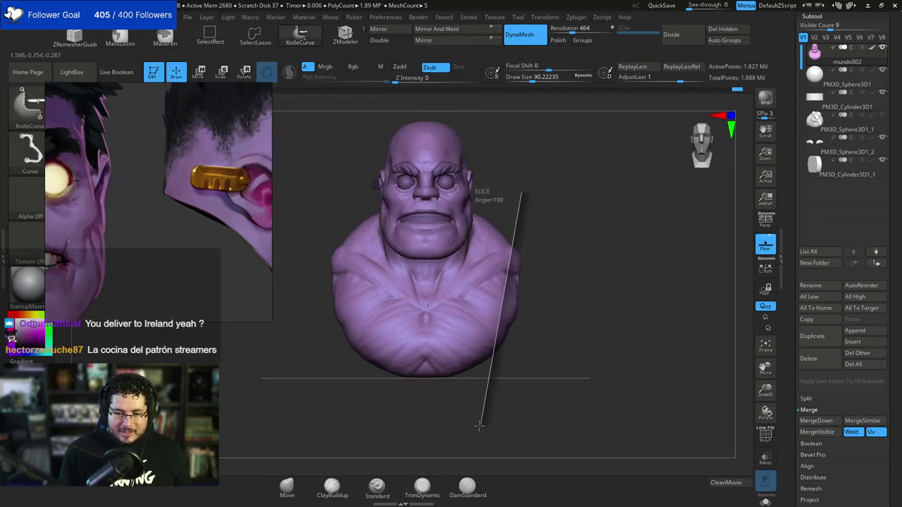
{"action": "left_click_drag", "start_coordinate": [497, 348], "coordinate": [510, 314]}
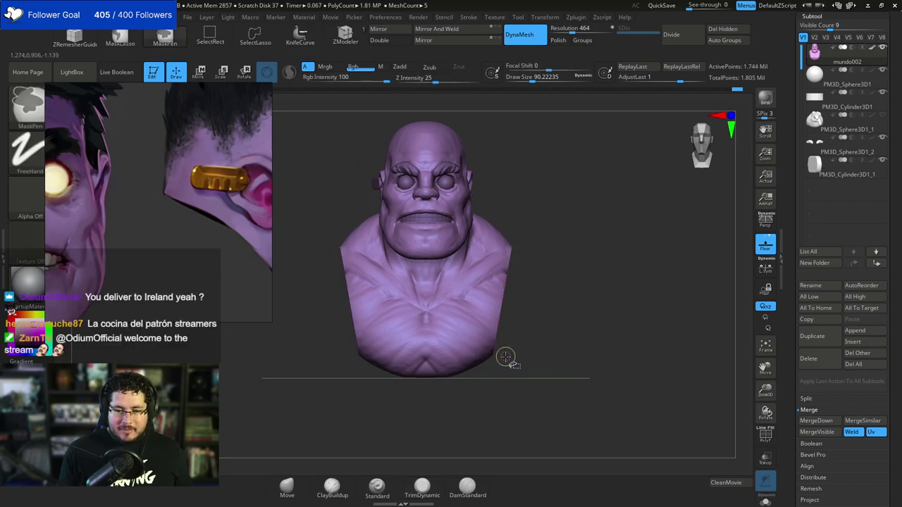
Cut the lower end of the bust to a flat base with KnifeCurve from the side view.
{"action": "mouse_move", "coordinate": [532, 371]}
{"action": "left_mouse_down"}
{"action": "mouse_move", "coordinate": [552, 360]}
{"action": "mouse_move", "coordinate": [536, 345]}
{"action": "left_mouse_up"}
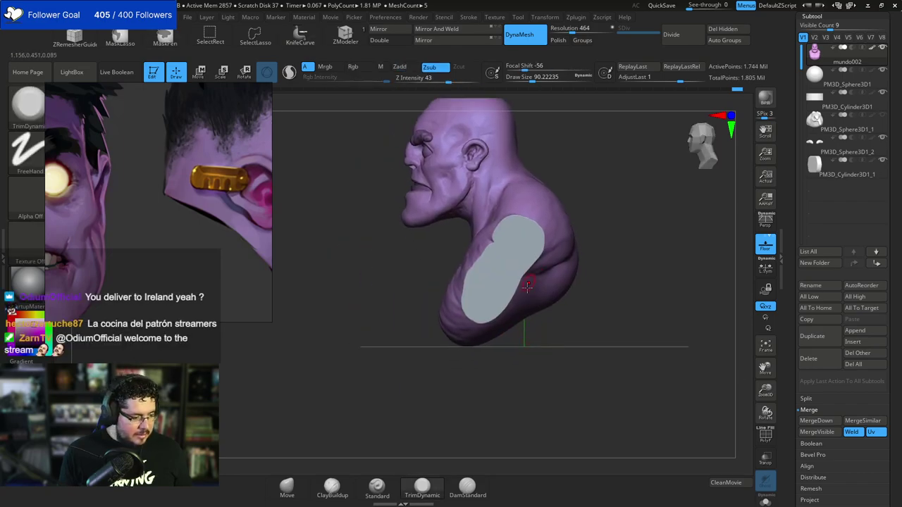
{"action": "key", "text": "ctrl+shift"}
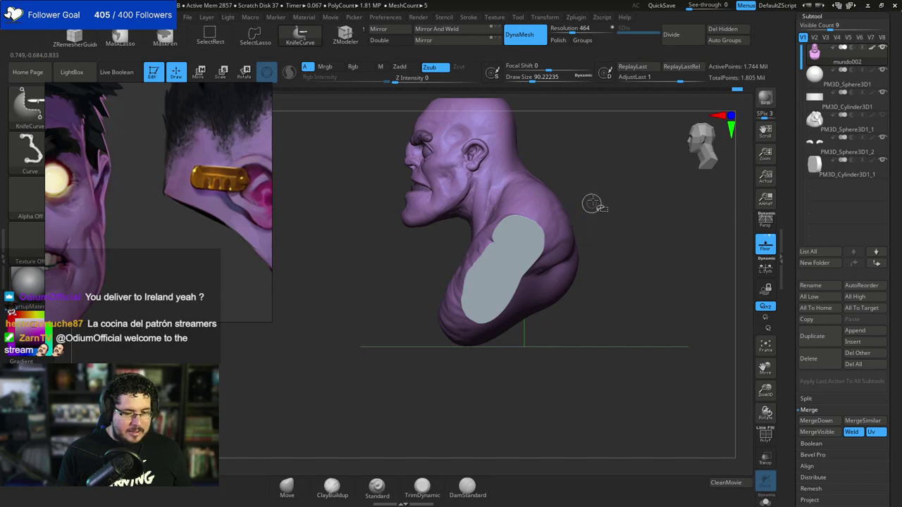
{"action": "mouse_move", "coordinate": [592, 204]}
{"action": "left_mouse_down", "text": "ctrl+shift"}
{"action": "mouse_move", "coordinate": [417, 405]}
{"action": "mouse_move", "coordinate": [422, 377]}
{"action": "mouse_move", "coordinate": [402, 423]}
{"action": "mouse_move", "coordinate": [415, 385]}
{"action": "left_mouse_up", "text": "ctrl+shift"}
{"action": "left_click_drag", "start_coordinate": [578, 355], "coordinate": [579, 334], "text": "shift"}
{"action": "left_click_drag", "start_coordinate": [581, 294], "coordinate": [423, 285], "text": "ctrl+shift"}
{"action": "mouse_move", "coordinate": [573, 237]}
{"action": "left_mouse_down"}
{"action": "mouse_move", "coordinate": [578, 302]}
{"action": "mouse_move", "coordinate": [587, 300]}
{"action": "mouse_move", "coordinate": [584, 284]}
{"action": "mouse_move", "coordinate": [578, 300]}
{"action": "mouse_move", "coordinate": [530, 283]}
{"action": "left_mouse_up"}
{"action": "mouse_move", "coordinate": [557, 253]}
{"action": "left_mouse_down", "text": "alt"}
{"action": "mouse_move", "coordinate": [585, 268]}
{"action": "mouse_move", "coordinate": [612, 177]}
{"action": "left_mouse_up", "text": "alt"}
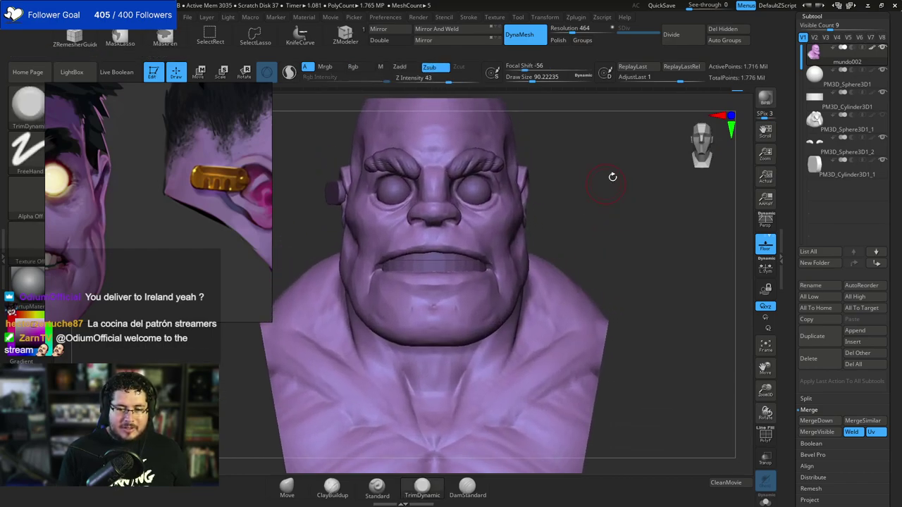
Save the tool under the new file name mundo003 on the Desktop.
{"action": "mouse_move", "coordinate": [898, 33]}
{"action": "left_mouse_down"}
{"action": "mouse_move", "coordinate": [897, 196]}
{"action": "mouse_move", "coordinate": [893, 53]}
{"action": "mouse_move", "coordinate": [893, 69]}
{"action": "left_mouse_up"}
{"action": "left_click", "coordinate": [862, 33]}
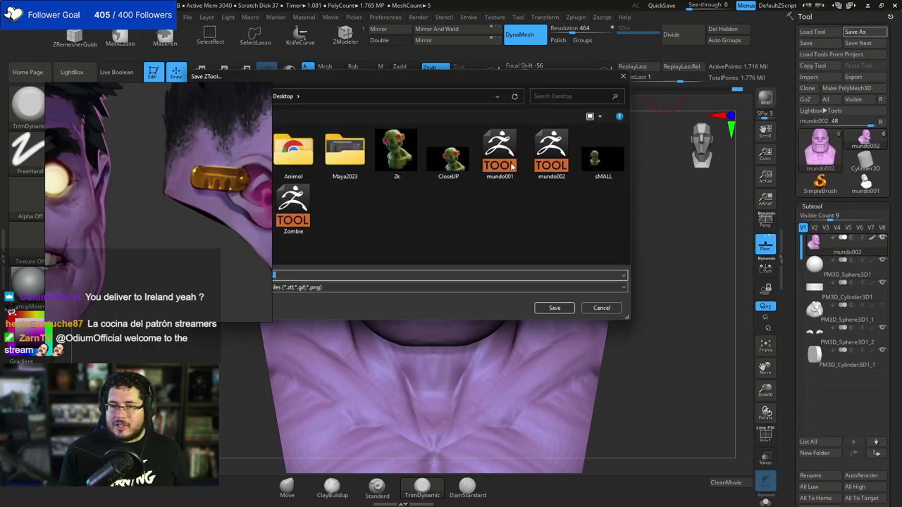
{"action": "left_click", "coordinate": [551, 155]}
{"action": "left_click", "coordinate": [327, 275]}
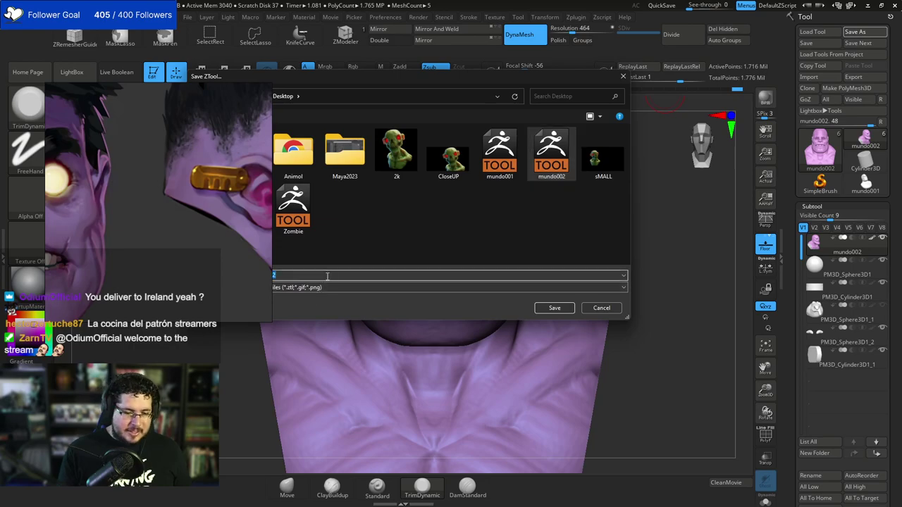
{"action": "key", "text": "BackSpace"}
{"action": "type", "text": "3"}
{"action": "key", "text": "Return"}
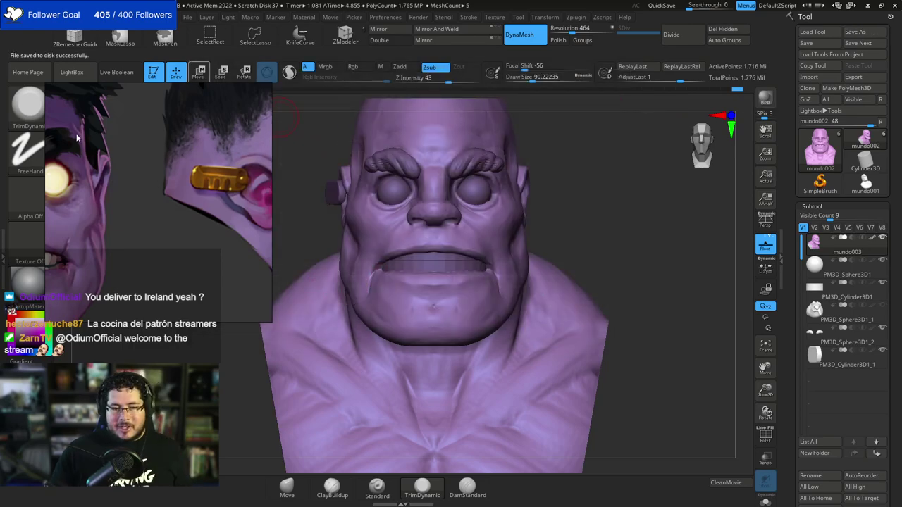
Line up the mundo001, mundo002 and mundo003 busts side by side to compare the versions, then clear the extra busts off the canvas.
{"action": "right_click_drag", "start_coordinate": [203, 127], "coordinate": [48, 165]}
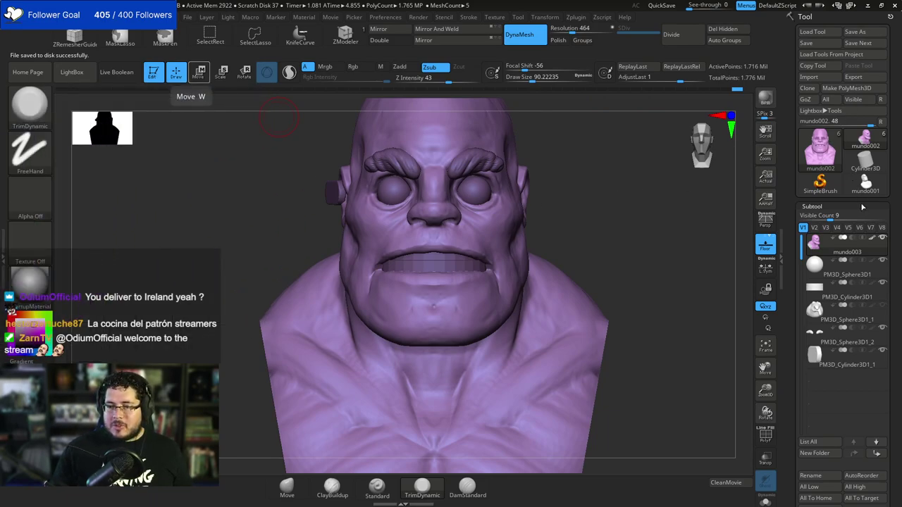
{"action": "left_click", "coordinate": [865, 183]}
{"action": "left_click_drag", "start_coordinate": [556, 228], "coordinate": [407, 211], "text": "alt"}
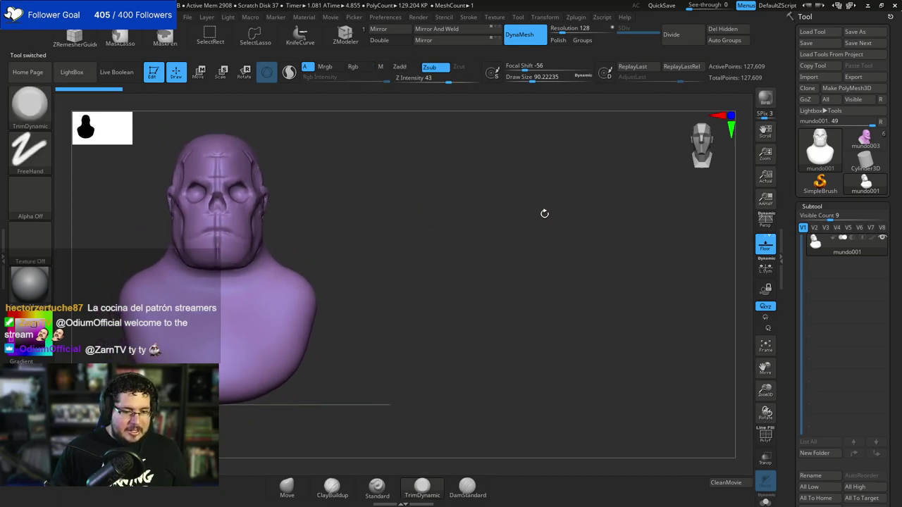
{"action": "left_click", "coordinate": [821, 33]}
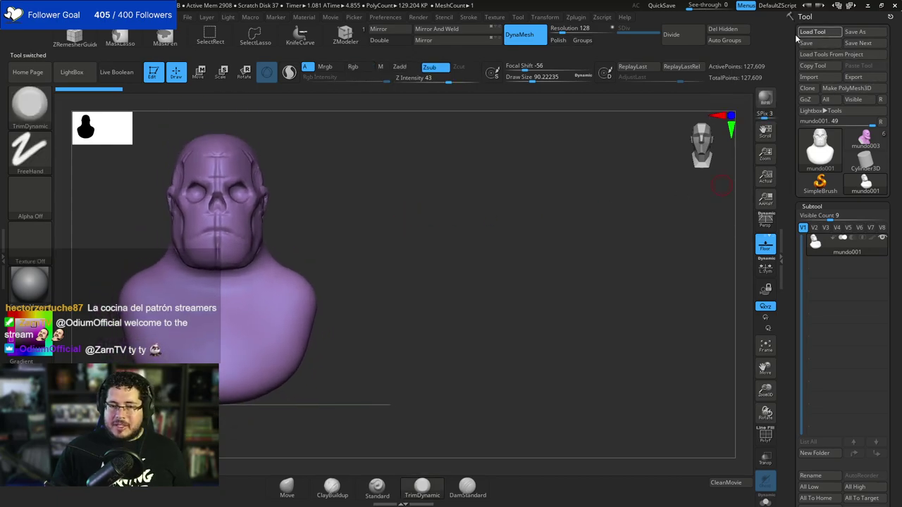
{"action": "double_click", "coordinate": [550, 159]}
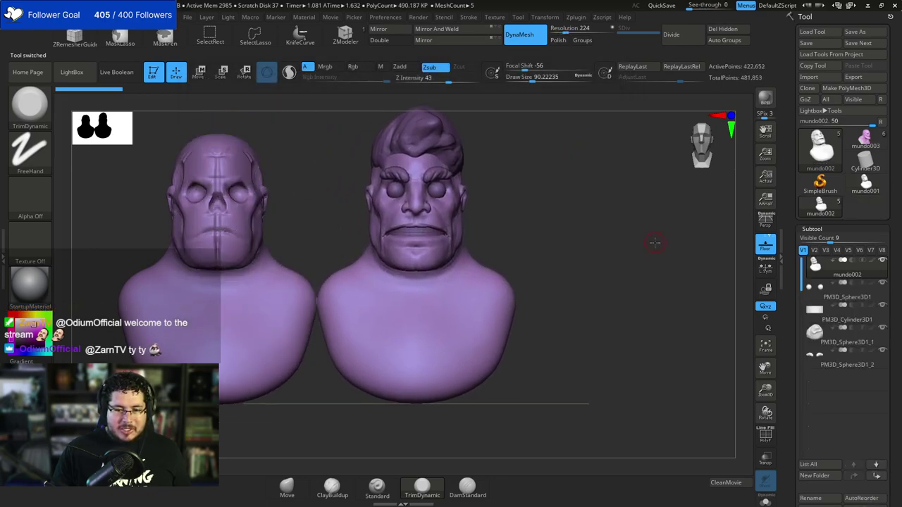
{"action": "left_click", "coordinate": [864, 139]}
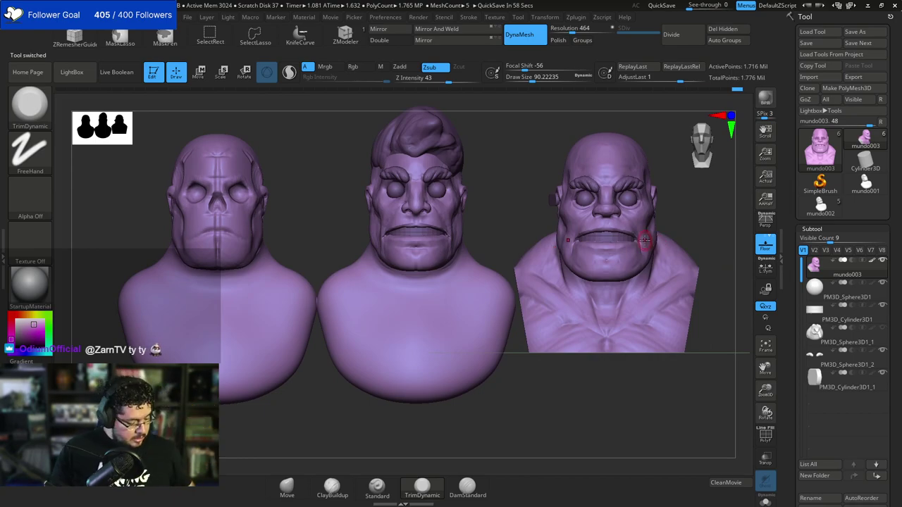
{"action": "key", "text": "super"}
{"action": "key", "text": "super"}
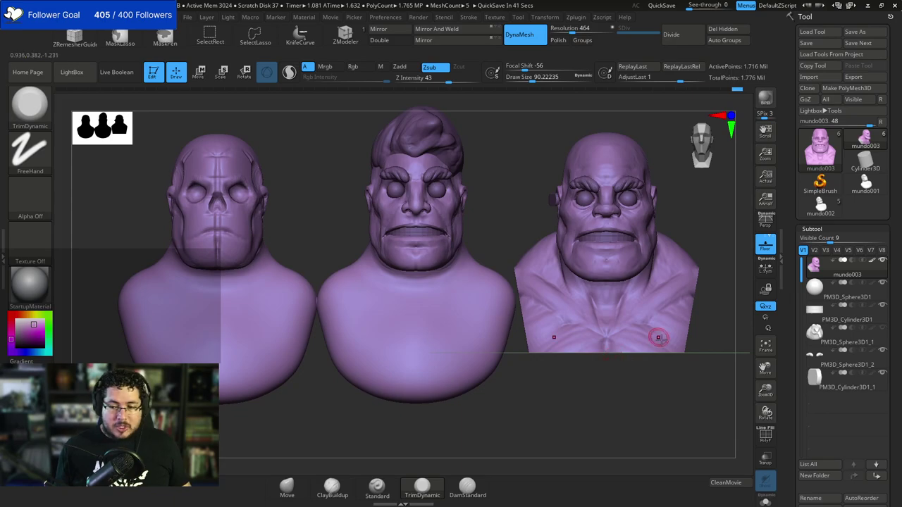
{"action": "key", "text": "ctrl"}
{"action": "key", "text": "ctrl+n"}
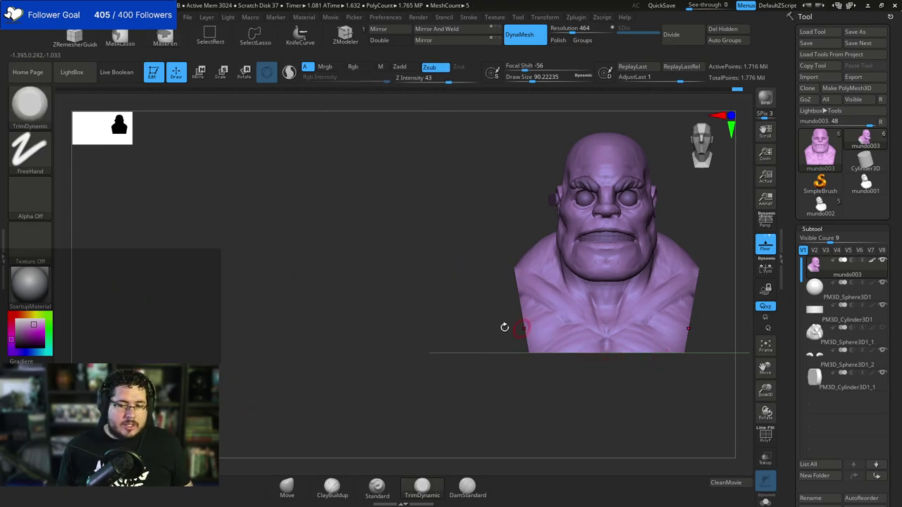
Adjust the shape around the eyes and outer brows with the Move brush at draw sizes of about 182 and 140.
{"action": "left_click_drag", "start_coordinate": [438, 281], "coordinate": [346, 352], "text": "alt"}
{"action": "left_click_drag", "start_coordinate": [622, 227], "coordinate": [639, 275], "text": "alt"}
{"action": "key", "text": "b"}
{"action": "key", "text": "m"}
{"action": "key", "text": "v"}
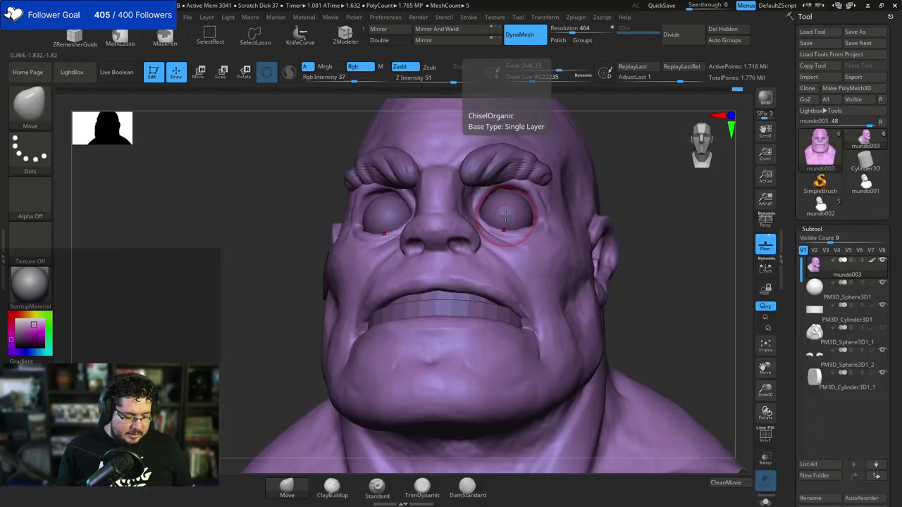
{"action": "left_click_drag", "start_coordinate": [520, 190], "coordinate": [523, 195]}
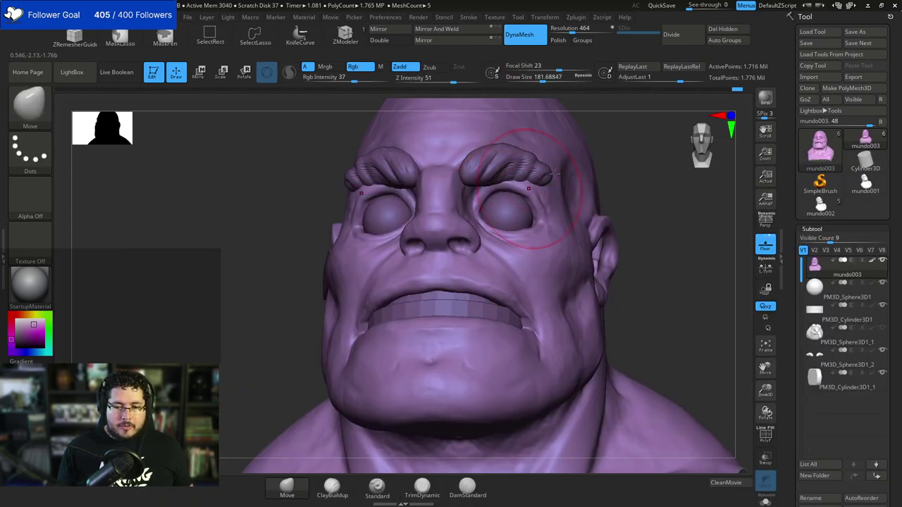
{"action": "left_click_drag", "start_coordinate": [617, 171], "coordinate": [584, 175], "text": "shift"}
{"action": "key", "text": "space"}
{"action": "left_click", "coordinate": [536, 196]}
{"action": "mouse_move", "coordinate": [534, 198]}
{"action": "right_mouse_down"}
{"action": "mouse_move", "coordinate": [641, 151]}
{"action": "mouse_move", "coordinate": [600, 162]}
{"action": "mouse_move", "coordinate": [600, 185]}
{"action": "mouse_move", "coordinate": [540, 137]}
{"action": "right_mouse_up"}
Flatten the upper eyelids and the area under the eyebrows with TrimDynamic at draw sizes of about 37 and 51.
{"action": "key", "text": "b"}
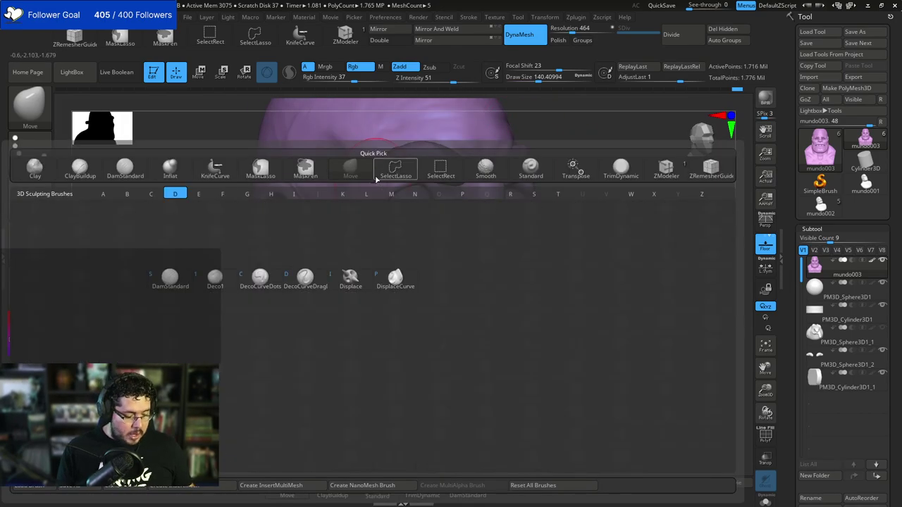
{"action": "key", "text": "d"}
{"action": "key", "text": "s"}
{"action": "key", "text": "b"}
{"action": "key", "text": "t"}
{"action": "key", "text": "d"}
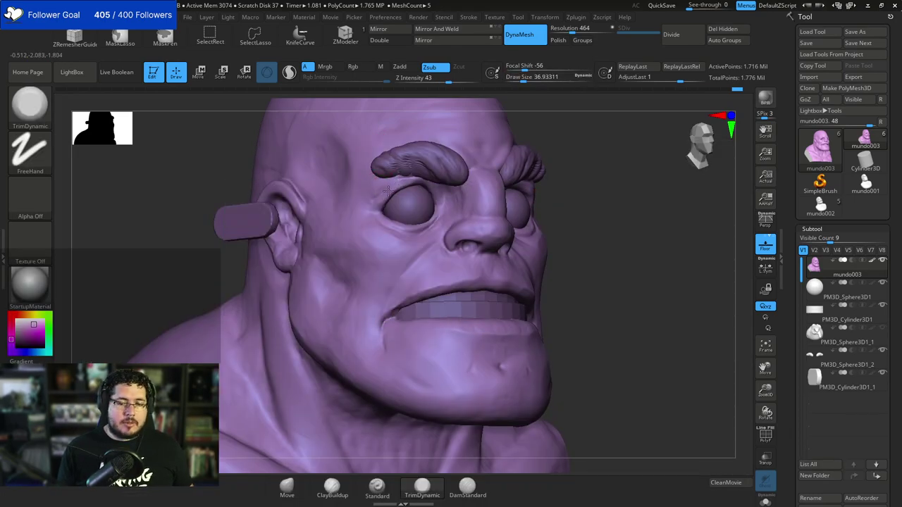
{"action": "right_click_drag", "start_coordinate": [454, 173], "coordinate": [407, 182]}
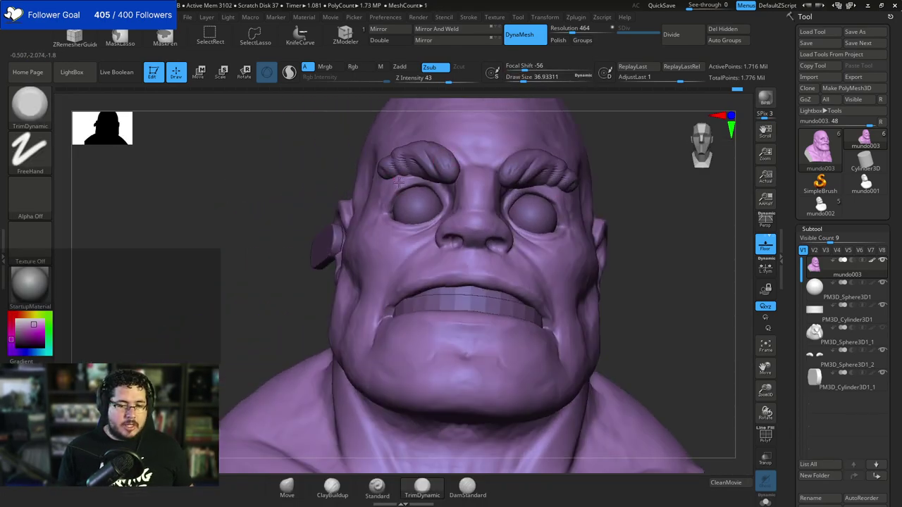
{"action": "right_click_drag", "start_coordinate": [467, 177], "coordinate": [560, 124]}
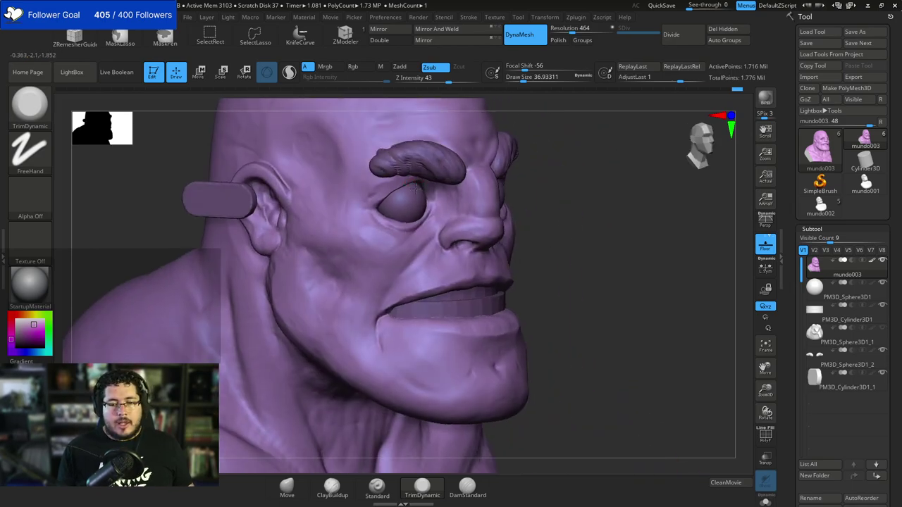
{"action": "mouse_move", "coordinate": [416, 189]}
{"action": "right_mouse_down"}
{"action": "mouse_move", "coordinate": [554, 137]}
{"action": "mouse_move", "coordinate": [385, 192]}
{"action": "right_mouse_up"}
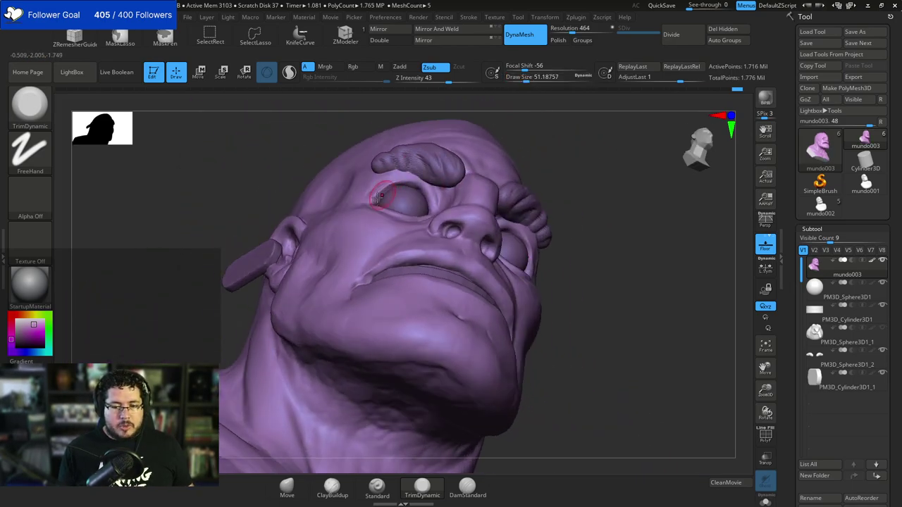
{"action": "right_click_drag", "start_coordinate": [528, 131], "coordinate": [418, 192]}
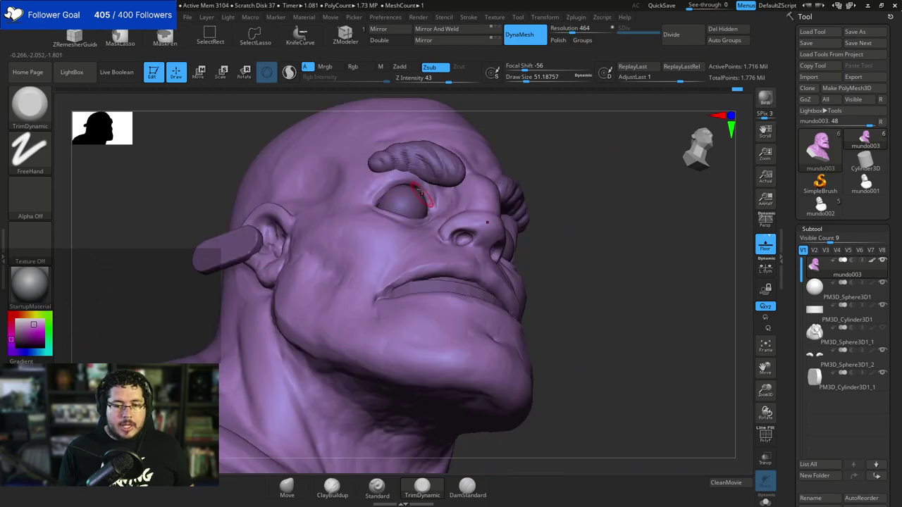
{"action": "mouse_move", "coordinate": [432, 198]}
{"action": "left_mouse_down"}
{"action": "mouse_move", "coordinate": [415, 180]}
{"action": "mouse_move", "coordinate": [414, 202]}
{"action": "left_mouse_up"}
Build up the upper eyelids above the eyeballs with ClayBuildup at draw sizes of about 35 and 49.
{"action": "key", "text": "b"}
{"action": "key", "text": "c"}
{"action": "key", "text": "b"}
{"action": "key", "text": "space"}
{"action": "key", "text": "space"}
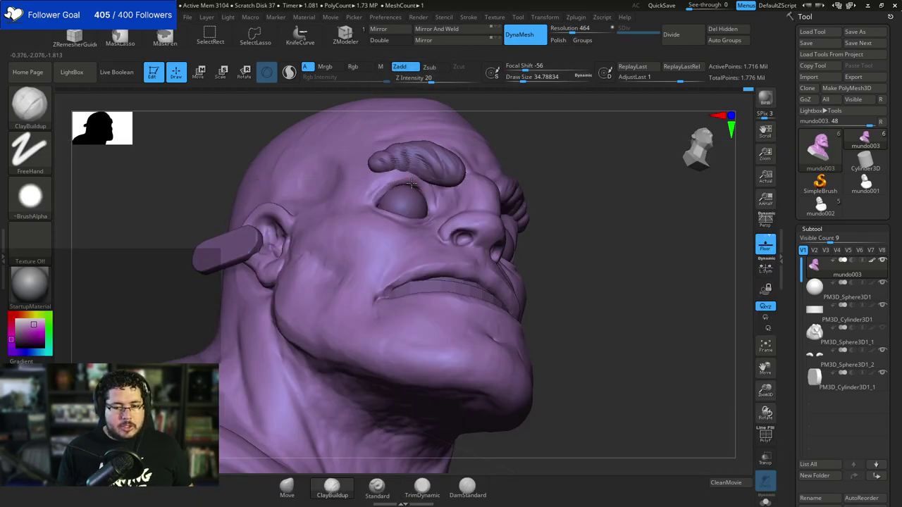
{"action": "key", "text": "]"}
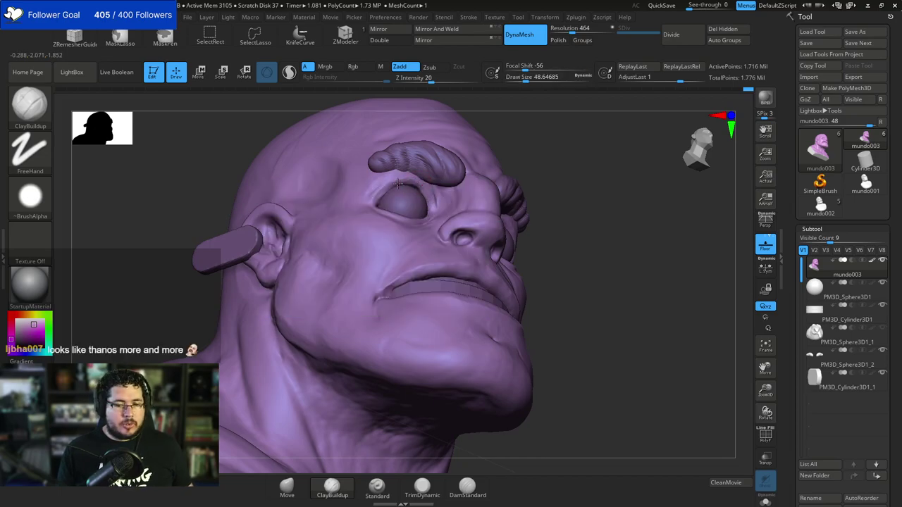
{"action": "right_click_drag", "start_coordinate": [447, 147], "coordinate": [493, 151]}
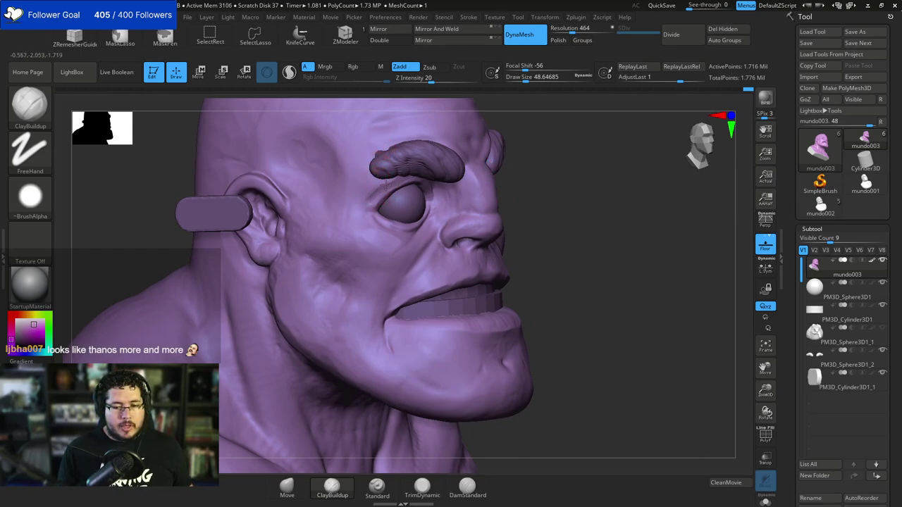
Carve the crease above the upper eyelids with DamStandard at a draw size of about 49.
{"action": "key", "text": "b"}
{"action": "key", "text": "d"}
{"action": "key", "text": "s"}
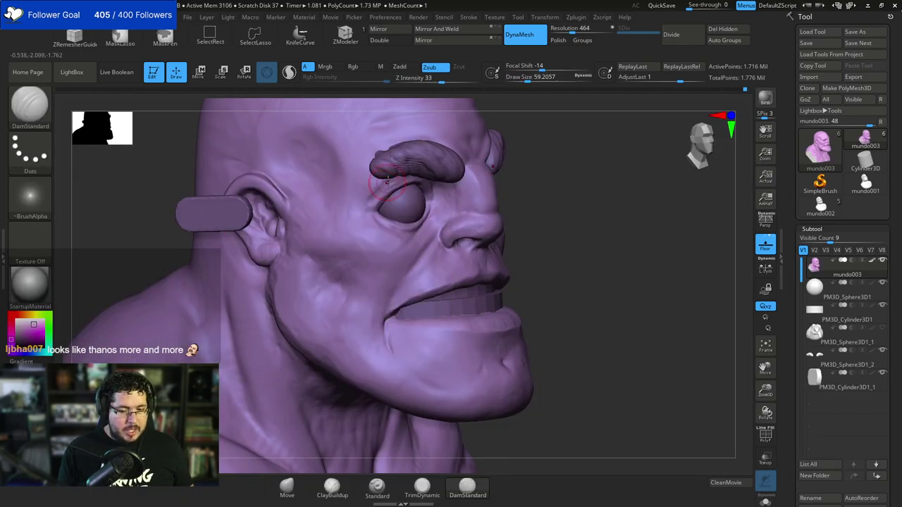
{"action": "key", "text": "space"}
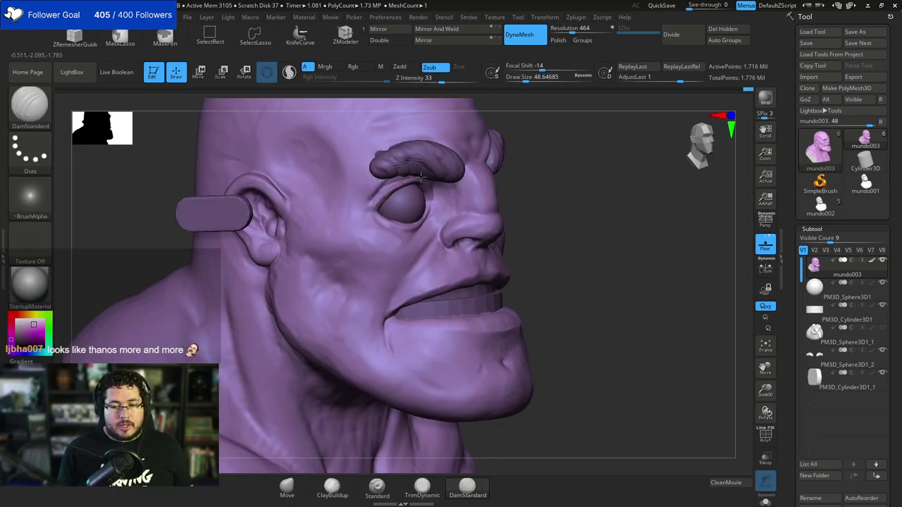
{"action": "left_click_drag", "start_coordinate": [421, 176], "coordinate": [404, 180]}
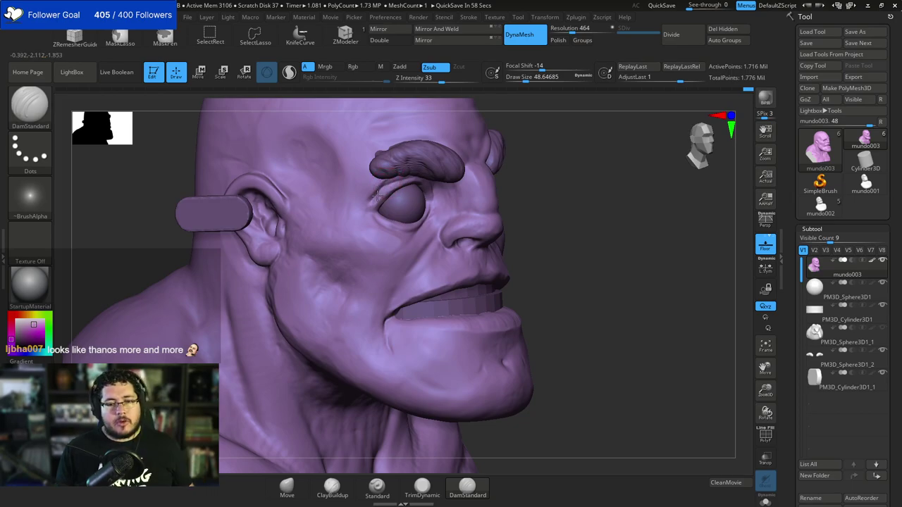
Flatten the outer eyelids and the area beside the eyes with TrimDynamic at draw sizes of about 56 and 94.
{"action": "left_click_drag", "start_coordinate": [532, 149], "coordinate": [467, 150]}
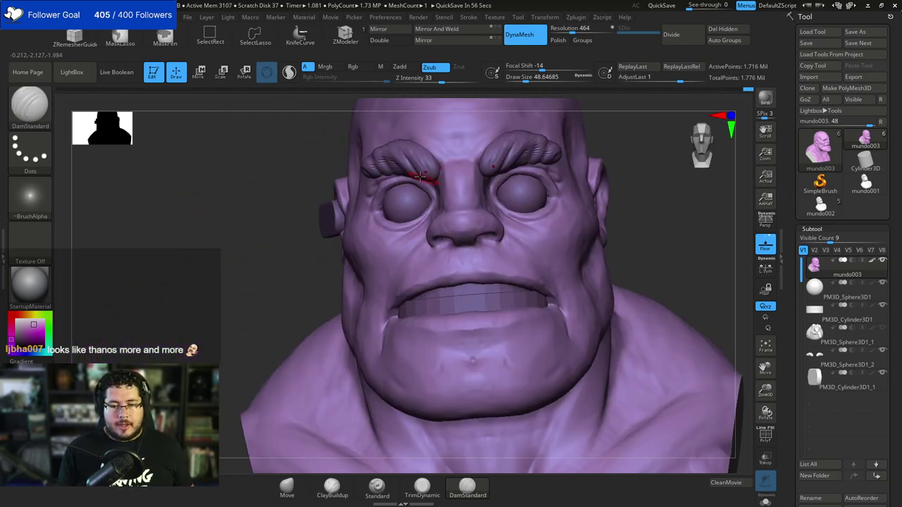
{"action": "left_click_drag", "start_coordinate": [652, 156], "coordinate": [587, 148]}
{"action": "key", "text": "b"}
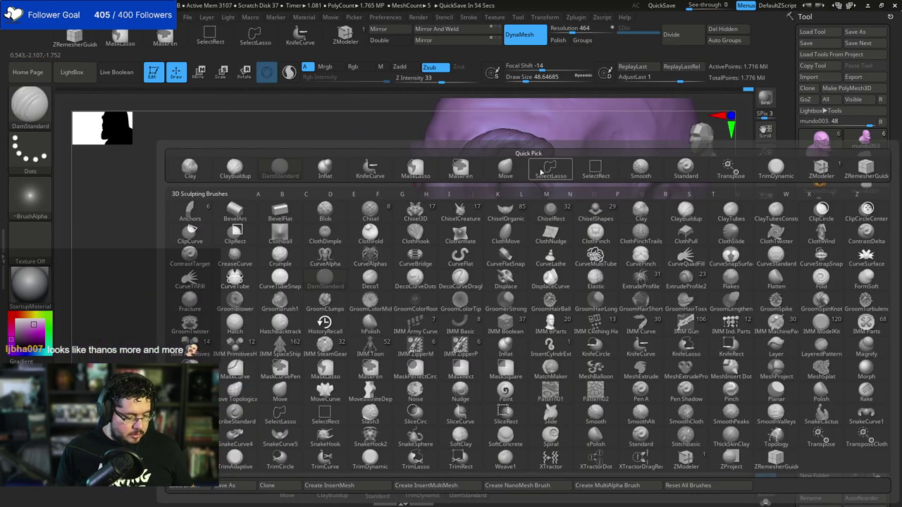
{"action": "key", "text": "t"}
{"action": "key", "text": "d"}
{"action": "key", "text": "space"}
{"action": "left_click_drag", "start_coordinate": [532, 172], "coordinate": [552, 178]}
{"action": "key", "text": "]"}
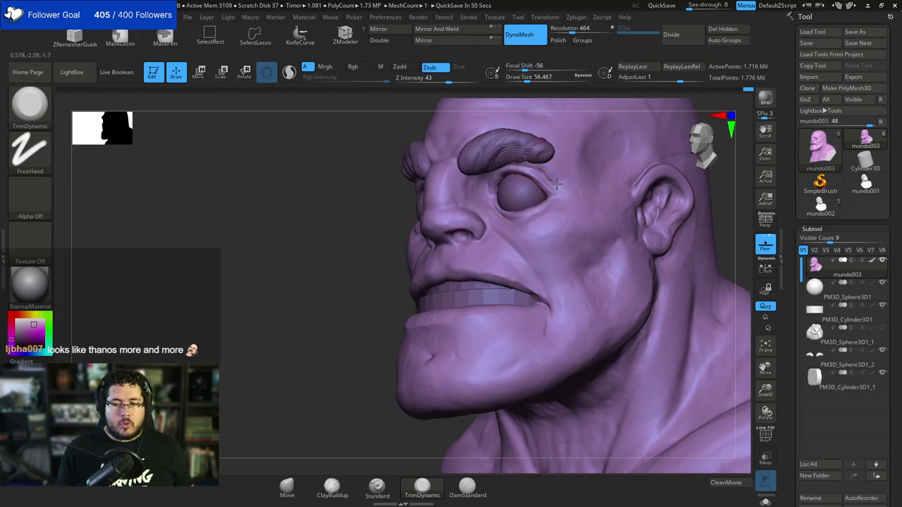
{"action": "mouse_move", "coordinate": [359, 328]}
{"action": "left_mouse_down", "text": "alt"}
{"action": "mouse_move", "coordinate": [322, 306]}
{"action": "mouse_move", "coordinate": [318, 271]}
{"action": "left_mouse_up", "text": "alt"}
{"action": "key", "text": "space"}
{"action": "left_click_drag", "start_coordinate": [551, 156], "coordinate": [560, 155]}
{"action": "left_click_drag", "start_coordinate": [640, 147], "coordinate": [669, 169], "text": "shift"}
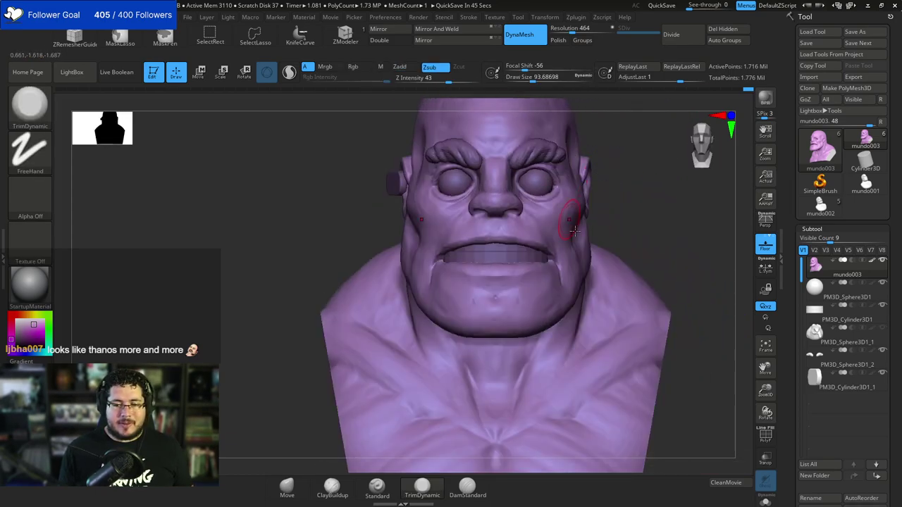
Examine the whole bust from several angles and bring the reference art of the face up for comparison.
{"action": "left_click_drag", "start_coordinate": [621, 214], "coordinate": [536, 250], "text": "alt"}
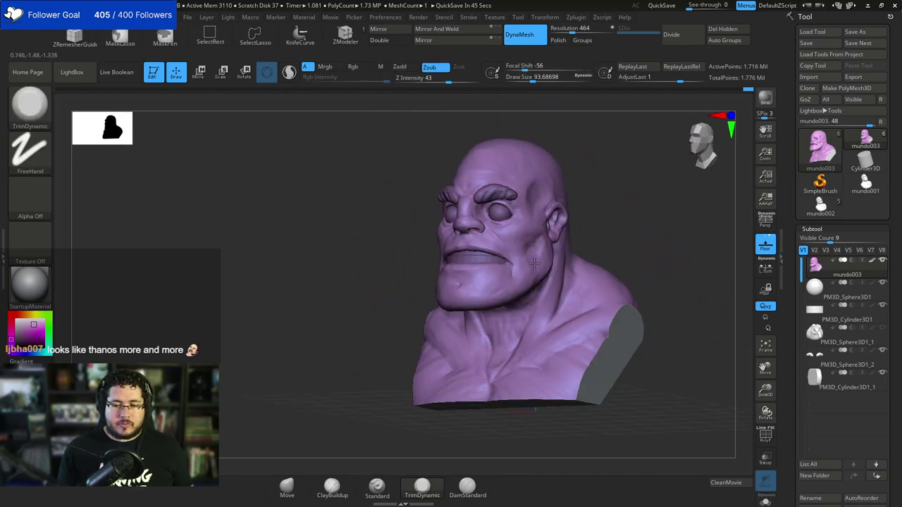
{"action": "left_click_drag", "start_coordinate": [576, 212], "coordinate": [634, 200]}
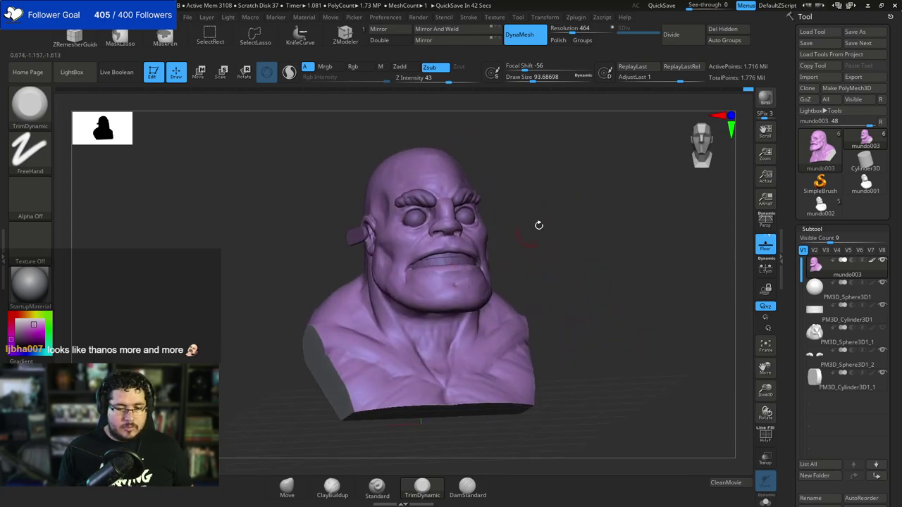
{"action": "left_click_drag", "start_coordinate": [540, 225], "coordinate": [578, 227], "text": "shift"}
{"action": "left_click_drag", "start_coordinate": [578, 227], "coordinate": [557, 211], "text": "alt"}
{"action": "left_click_drag", "start_coordinate": [623, 201], "coordinate": [612, 252], "text": "alt"}
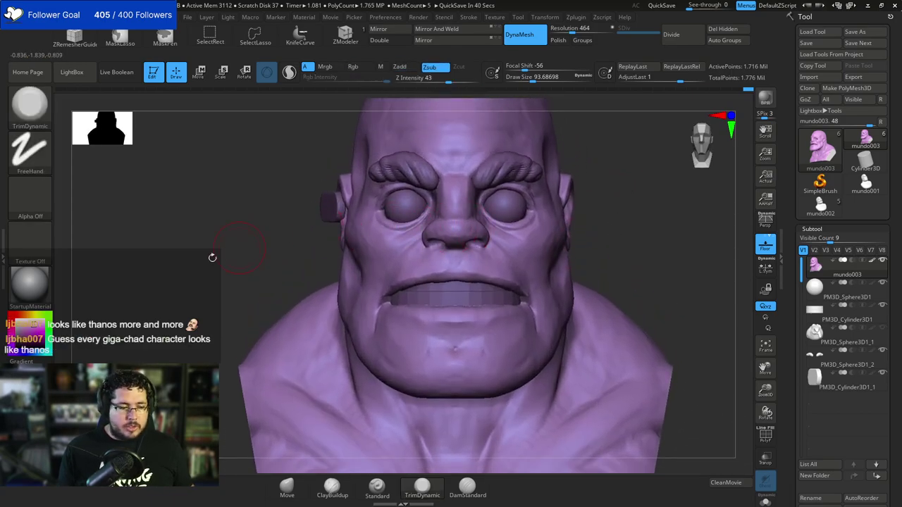
{"action": "mouse_move", "coordinate": [1, 296]}
{"action": "right_mouse_down"}
{"action": "mouse_move", "coordinate": [130, 281]}
{"action": "mouse_move", "coordinate": [221, 246]}
{"action": "right_mouse_up"}
{"action": "scroll", "coordinate": [221, 246], "scroll_direction": "down", "scroll_amount": 4}
{"action": "middle_click_drag", "start_coordinate": [221, 246], "coordinate": [285, 206]}
{"action": "scroll", "coordinate": [227, 218], "scroll_direction": "up", "scroll_amount": 3}
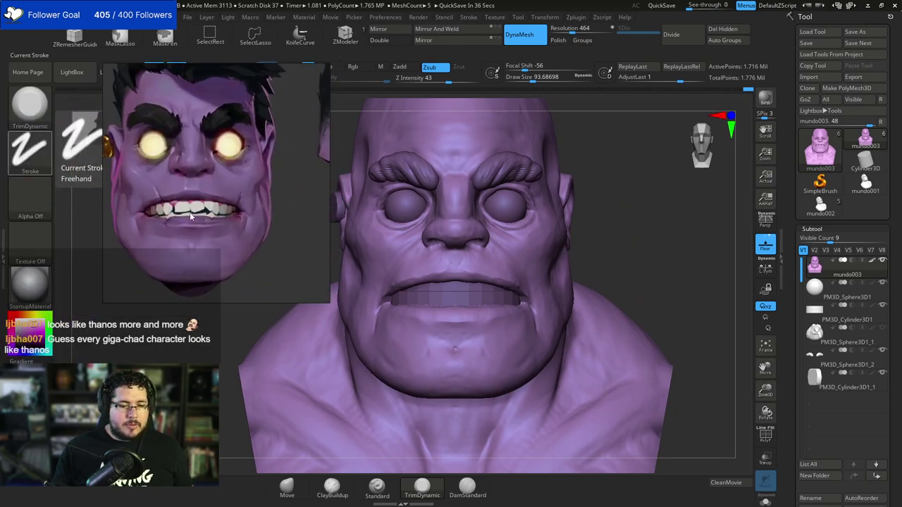
{"action": "middle_click_drag", "start_coordinate": [190, 212], "coordinate": [210, 230]}
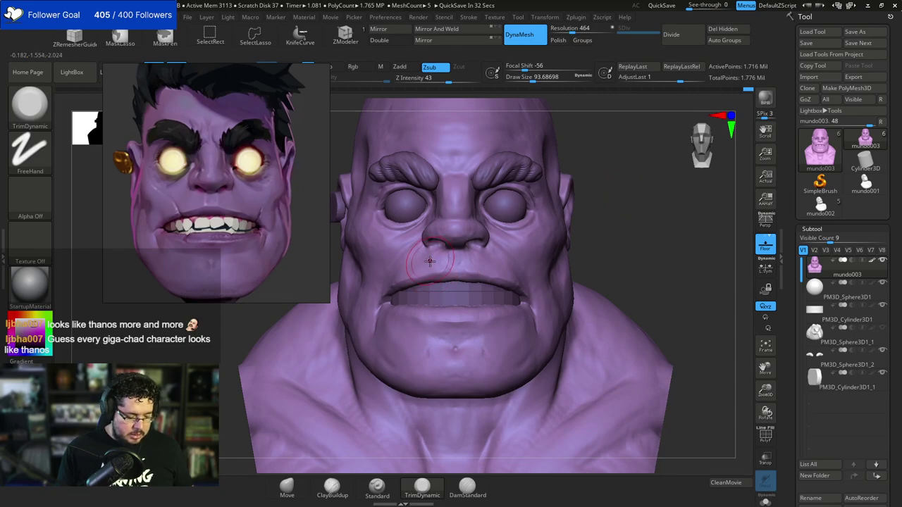
Carve a long scar from beside the character's right eye across the cheek to the upper lip with DamStandard at draw size 28.75.
{"action": "key", "text": "b"}
{"action": "key", "text": "d"}
{"action": "key", "text": "s"}
{"action": "key", "text": "space"}
{"action": "left_click_drag", "start_coordinate": [585, 182], "coordinate": [634, 185]}
{"action": "key", "text": "space"}
{"action": "left_click_drag", "start_coordinate": [544, 198], "coordinate": [539, 198]}
{"action": "left_click_drag", "start_coordinate": [594, 182], "coordinate": [654, 162], "text": "alt"}
{"action": "key", "text": "space"}
{"action": "left_click_drag", "start_coordinate": [445, 256], "coordinate": [451, 255]}
{"action": "key", "text": "space"}
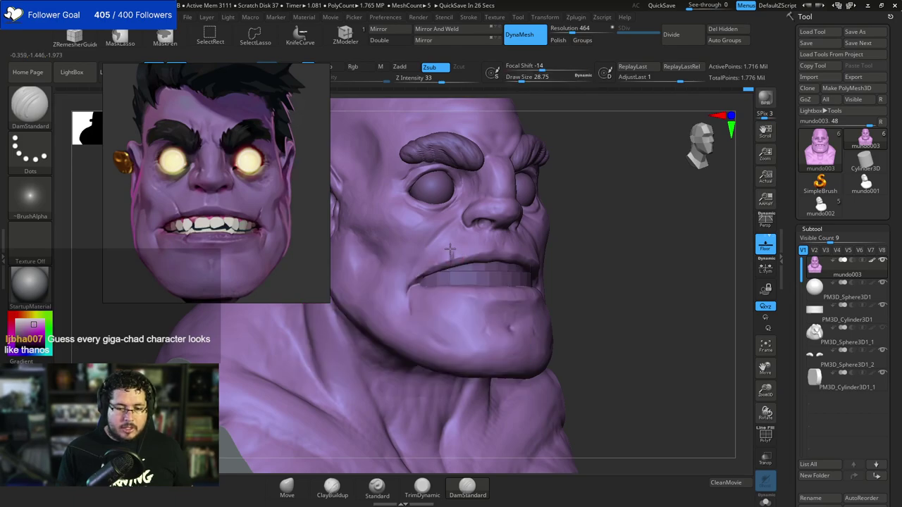
{"action": "left_click_drag", "start_coordinate": [450, 255], "coordinate": [392, 208]}
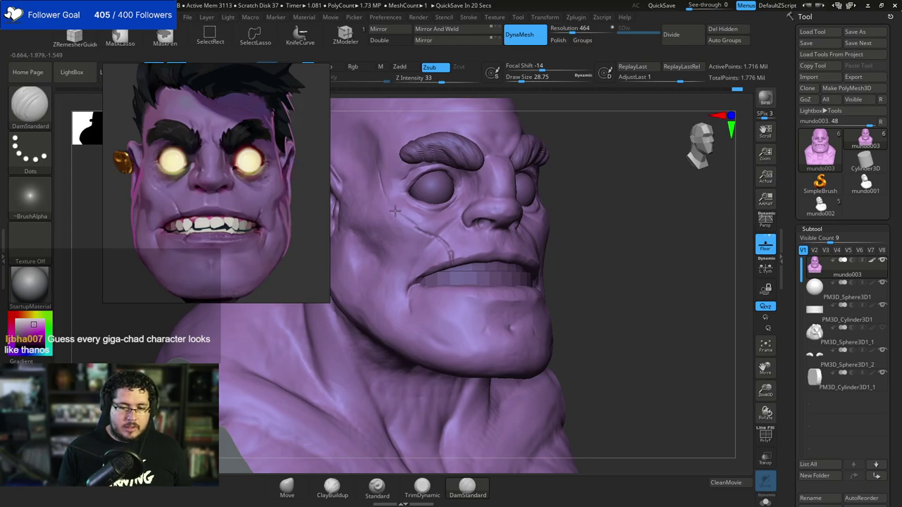
Carve short scars above the opposite corner of the mouth and through the lower lip with DamStandard at draw size 28.75.
{"action": "left_click_drag", "start_coordinate": [614, 231], "coordinate": [557, 213]}
{"action": "left_click_drag", "start_coordinate": [621, 237], "coordinate": [615, 243], "text": "shift"}
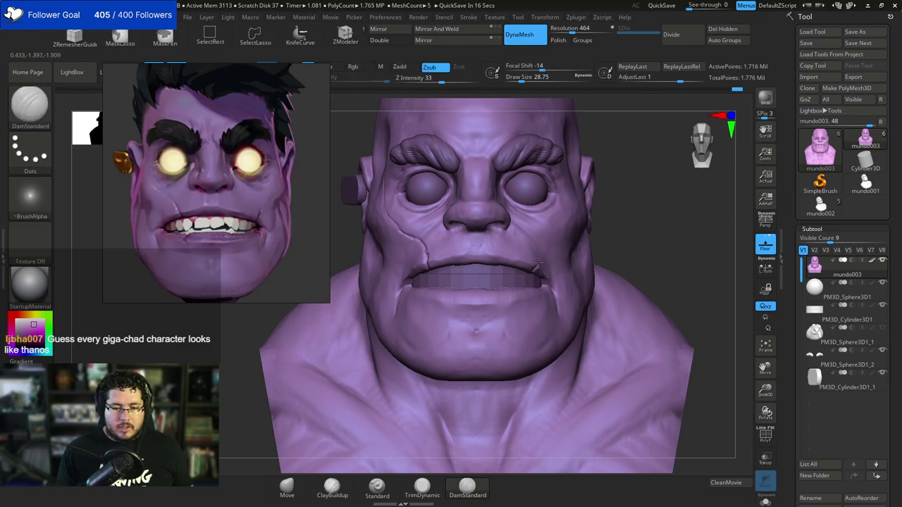
{"action": "left_click_drag", "start_coordinate": [538, 263], "coordinate": [541, 250]}
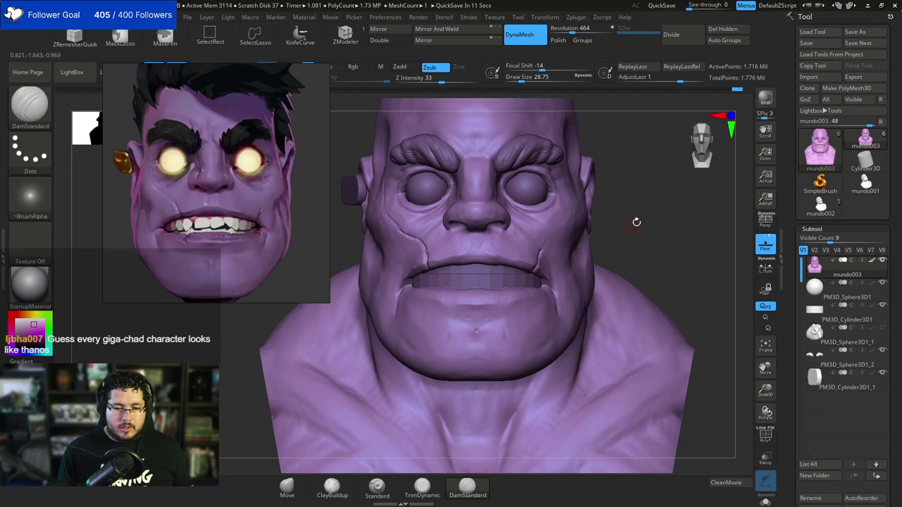
{"action": "left_click_drag", "start_coordinate": [637, 220], "coordinate": [634, 181], "text": "alt"}
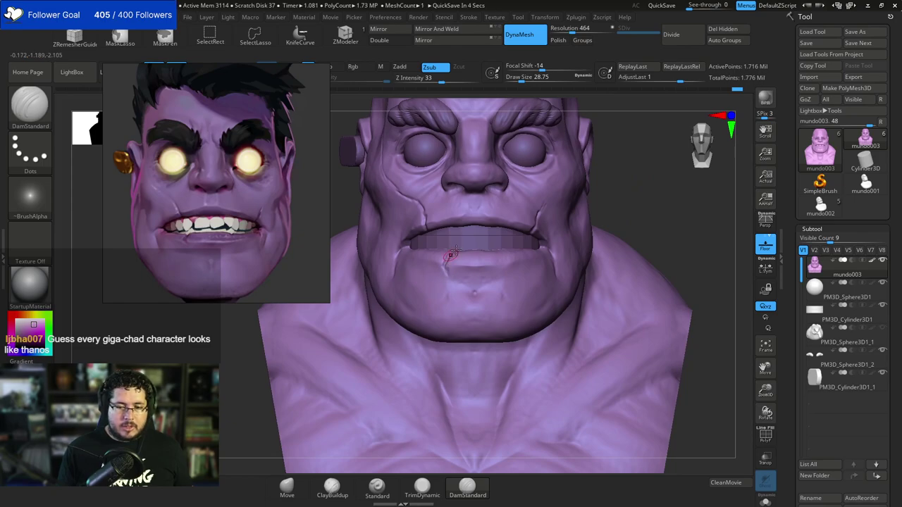
Build up the edges of the lower lip scar with ClayBuildup at a draw size of about 31.
{"action": "key", "text": "b"}
{"action": "key", "text": "c"}
{"action": "key", "text": "b"}
{"action": "left_click_drag", "start_coordinate": [631, 171], "coordinate": [632, 194]}
{"action": "key", "text": "space"}
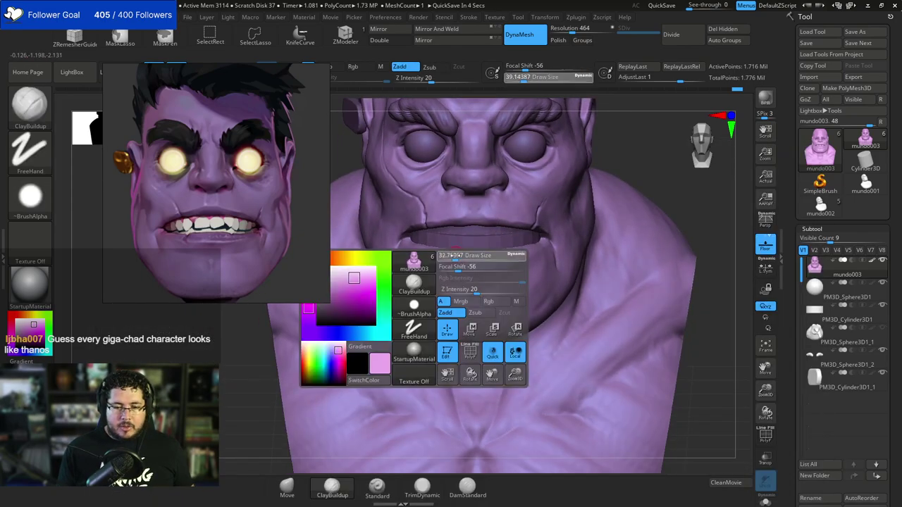
{"action": "left_click_drag", "start_coordinate": [458, 268], "coordinate": [454, 268]}
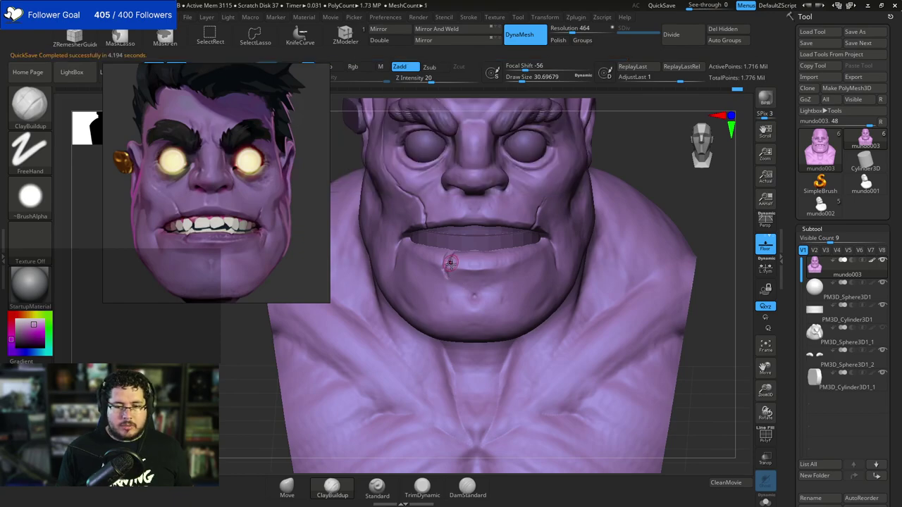
{"action": "left_click_drag", "start_coordinate": [646, 171], "coordinate": [453, 176], "text": "alt"}
{"action": "left_click_drag", "start_coordinate": [639, 157], "coordinate": [648, 233], "text": "alt"}
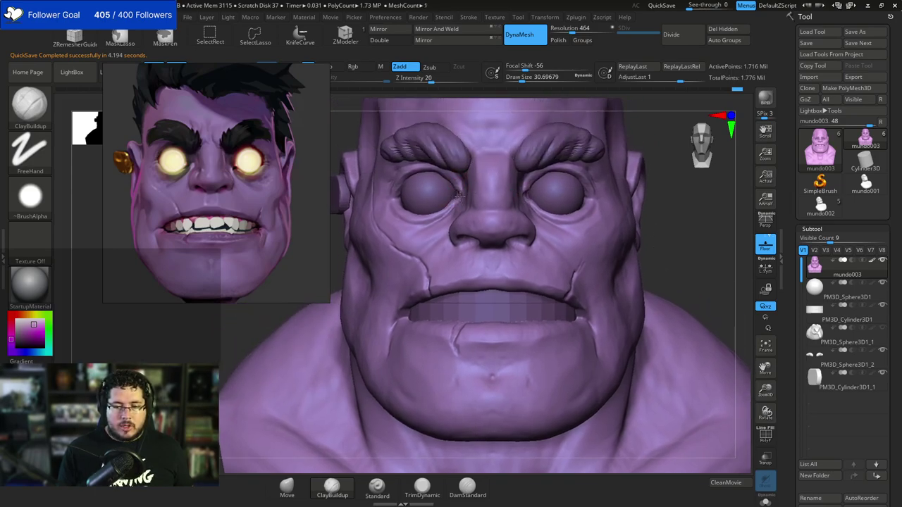
Build up the inner eye corners beside the nose bridge with ClayBuildup at a draw size of about 35.
{"action": "left_click_drag", "start_coordinate": [672, 185], "coordinate": [458, 198]}
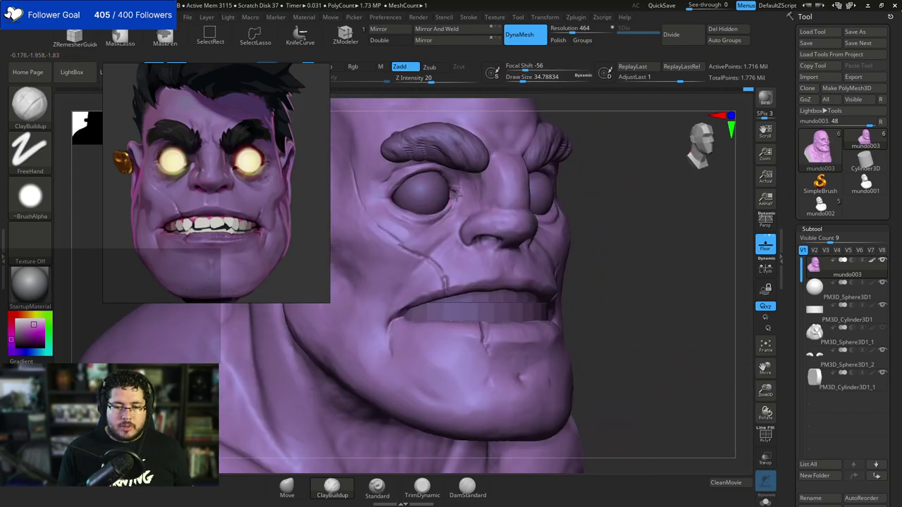
{"action": "left_click_drag", "start_coordinate": [612, 206], "coordinate": [642, 207]}
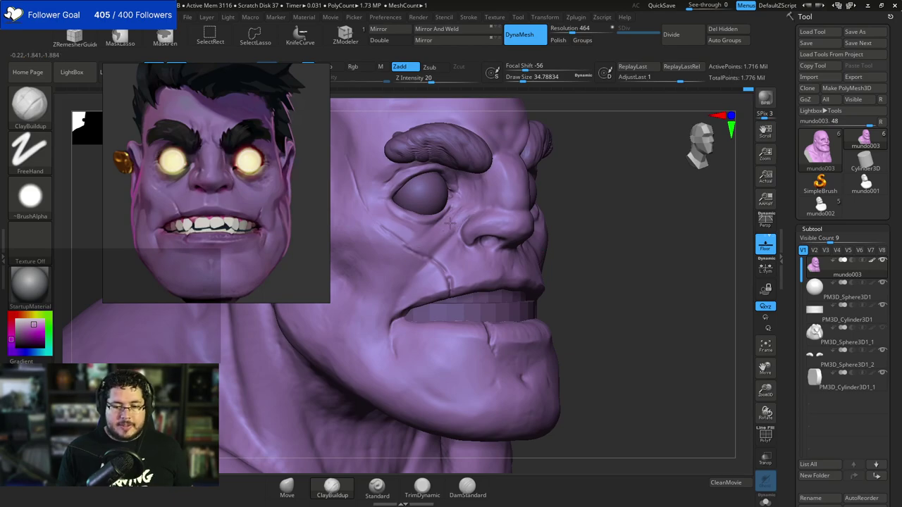
{"action": "right_click_drag", "start_coordinate": [474, 205], "coordinate": [539, 250]}
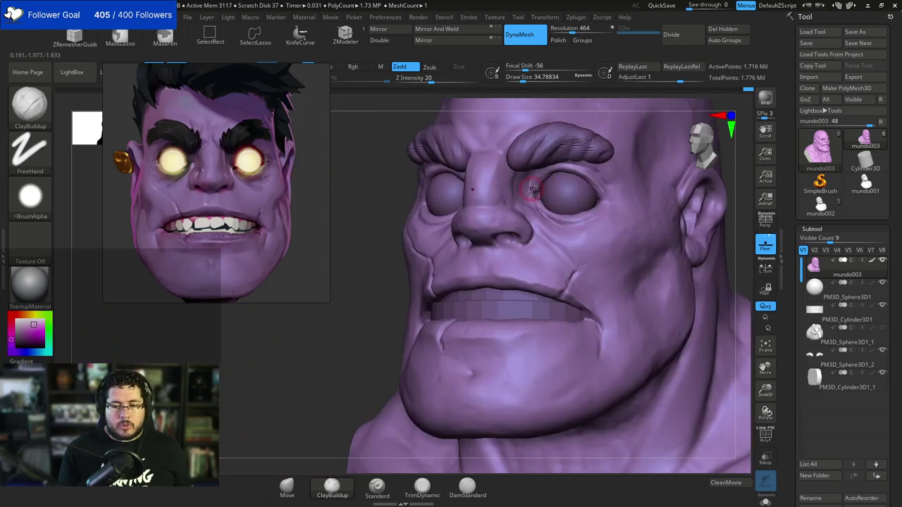
{"action": "left_click_drag", "start_coordinate": [385, 309], "coordinate": [289, 319]}
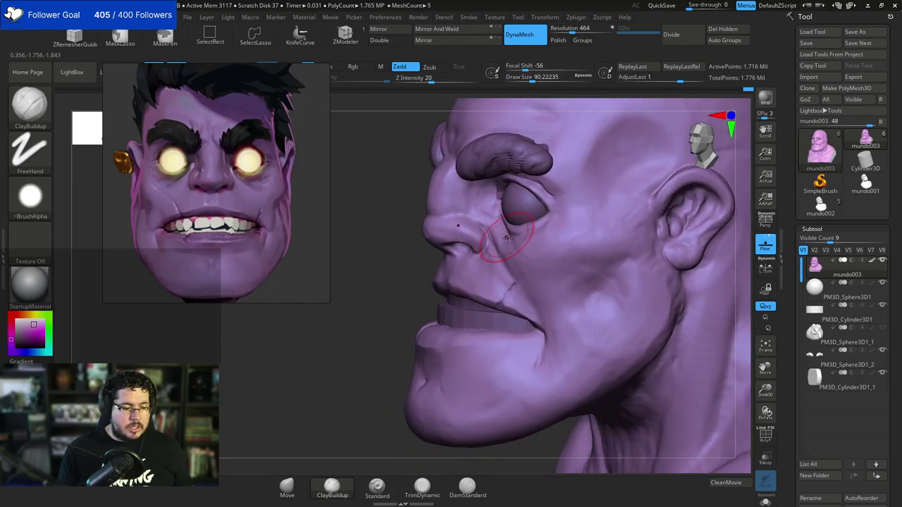
Build up the folds between the lower eyelids and the nose with ClayBuildup at draw sizes of about 71 and 46.
{"action": "key", "text": "space"}
{"action": "left_click_drag", "start_coordinate": [531, 244], "coordinate": [528, 244]}
{"action": "left_click_drag", "start_coordinate": [353, 306], "coordinate": [322, 315], "text": "alt"}
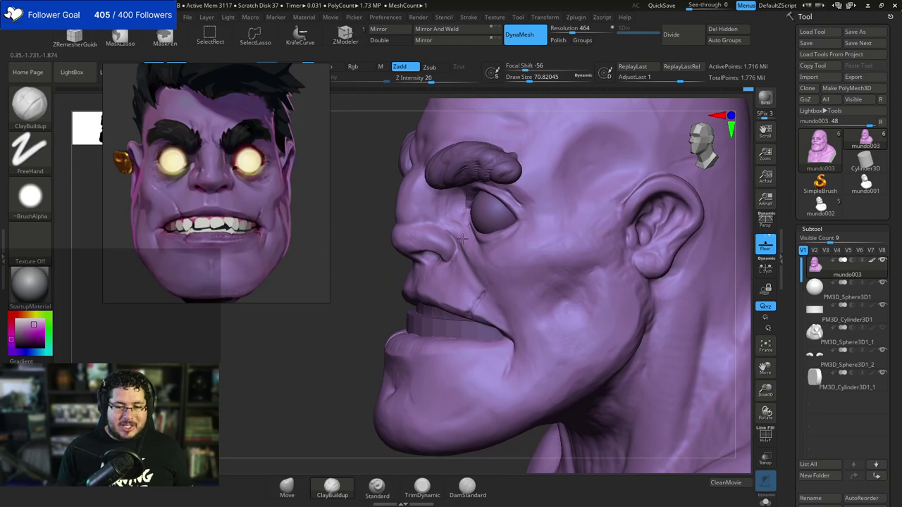
{"action": "key", "text": "bracketleft"}
{"action": "left_click_drag", "start_coordinate": [455, 227], "coordinate": [450, 222]}
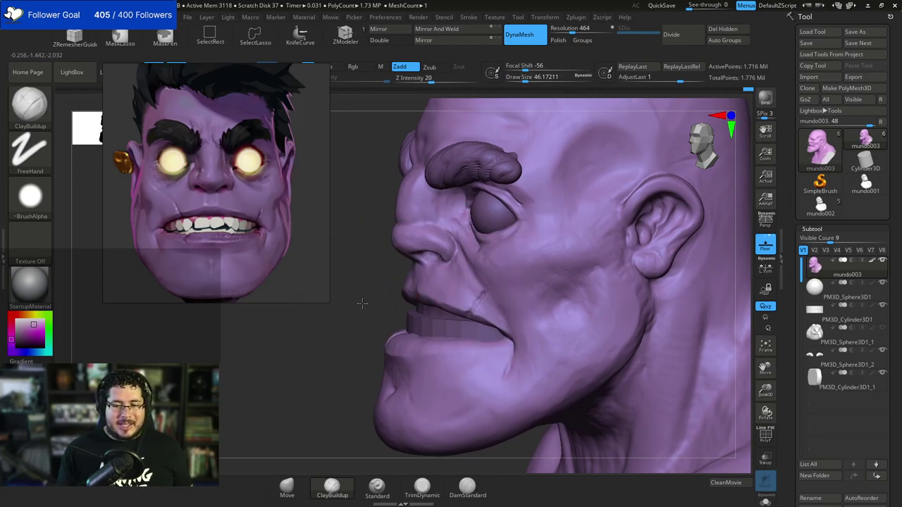
{"action": "left_click_drag", "start_coordinate": [363, 303], "coordinate": [430, 294]}
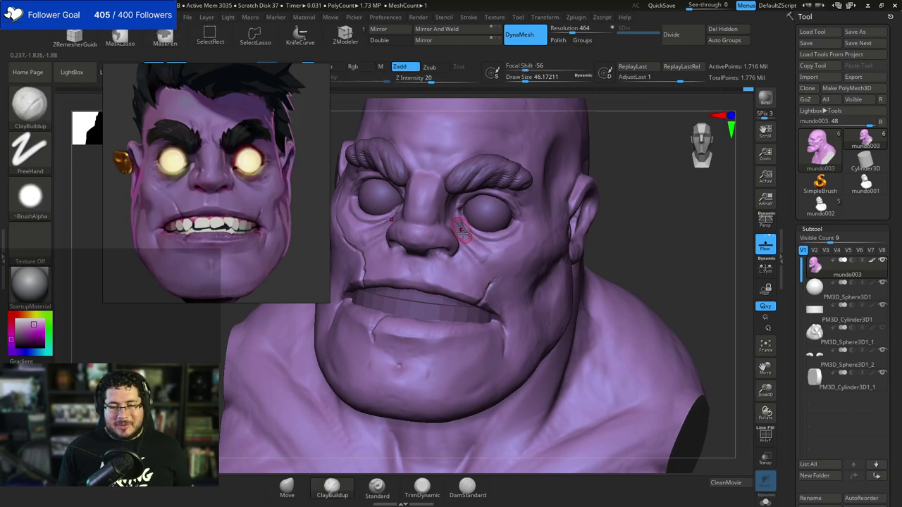
{"action": "left_click_drag", "start_coordinate": [618, 184], "coordinate": [678, 182]}
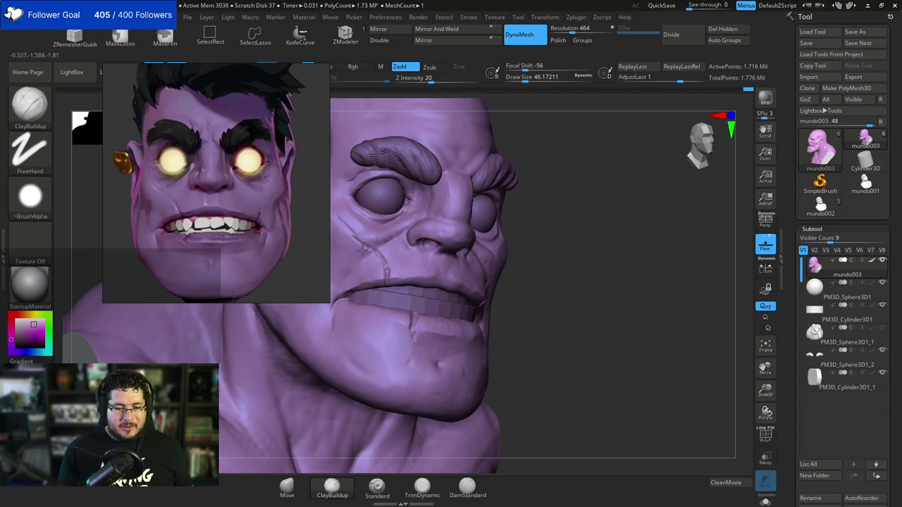
{"action": "left_click_drag", "start_coordinate": [574, 232], "coordinate": [635, 205], "text": "alt"}
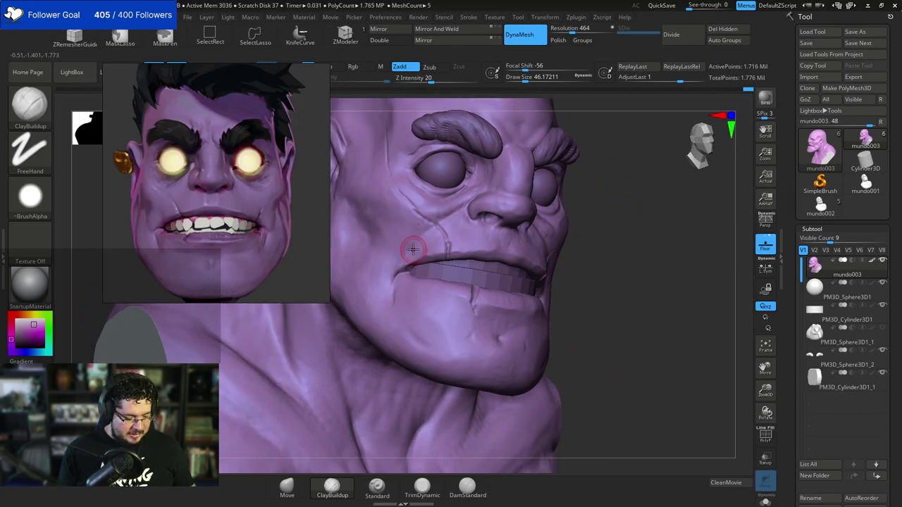
Build up the cheek around the mouth corner below the long scar with ClayBuildup at a draw size of about 71.
{"action": "key", "text": "b"}
{"action": "key", "text": "space"}
{"action": "left_click_drag", "start_coordinate": [414, 249], "coordinate": [420, 249]}
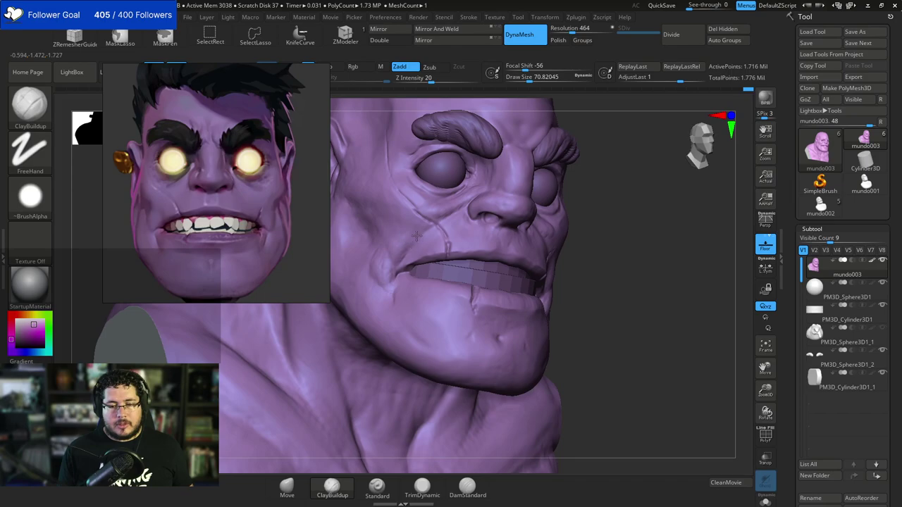
{"action": "left_click_drag", "start_coordinate": [621, 227], "coordinate": [663, 212]}
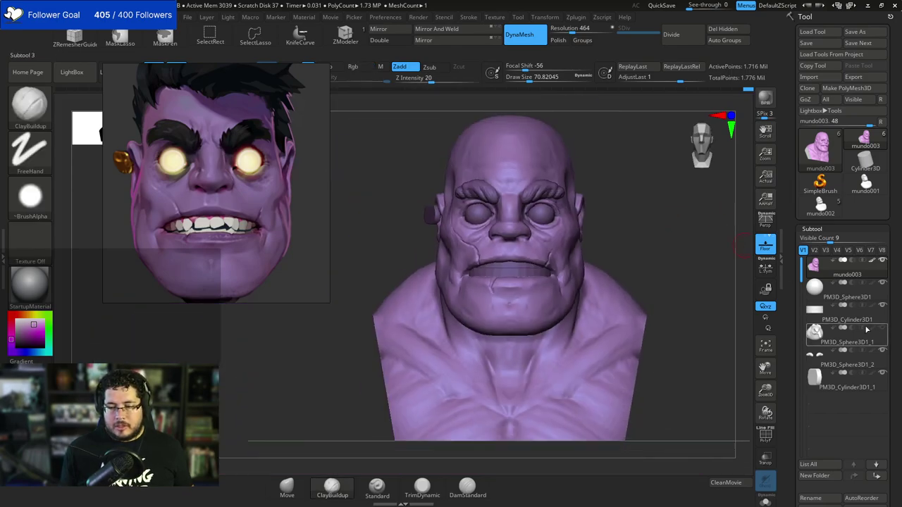
Show the hair subtool PM3D_Sphere3D1_1 and reduce the ClayBuildup draw size to about 46.
{"action": "left_click", "coordinate": [882, 329]}
{"action": "mouse_move", "coordinate": [694, 252]}
{"action": "left_mouse_down", "text": "alt"}
{"action": "mouse_move", "coordinate": [614, 265]}
{"action": "mouse_move", "coordinate": [605, 213]}
{"action": "mouse_move", "coordinate": [596, 304]}
{"action": "left_mouse_up", "text": "alt"}
{"action": "key", "text": "space"}
{"action": "left_click", "coordinate": [497, 296]}
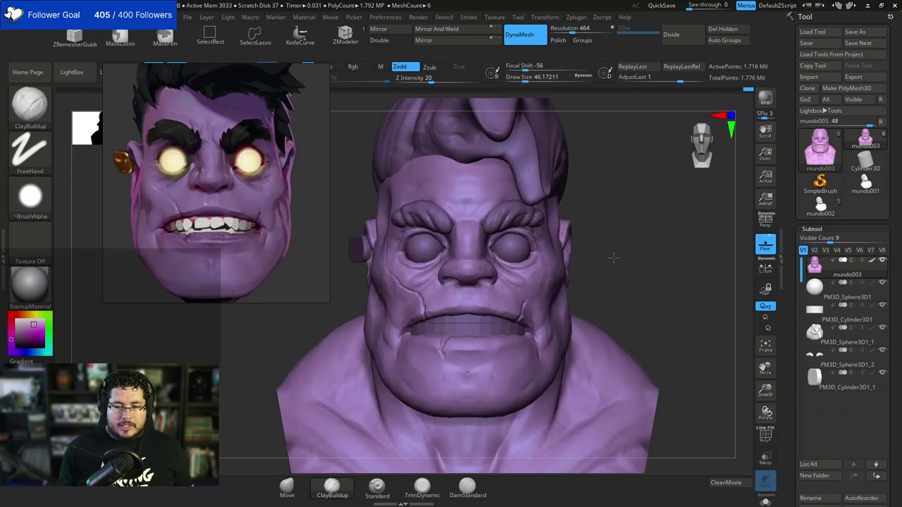
{"action": "left_click_drag", "start_coordinate": [614, 256], "coordinate": [599, 300], "text": "alt"}
Set the draw size to 28.75 and make the eyebrows subtool PM3D_Sphere3D1_2 active.
{"action": "key", "text": "space"}
{"action": "key", "text": "space"}
{"action": "left_click", "coordinate": [462, 169]}
{"action": "left_click", "coordinate": [474, 171], "text": "alt"}
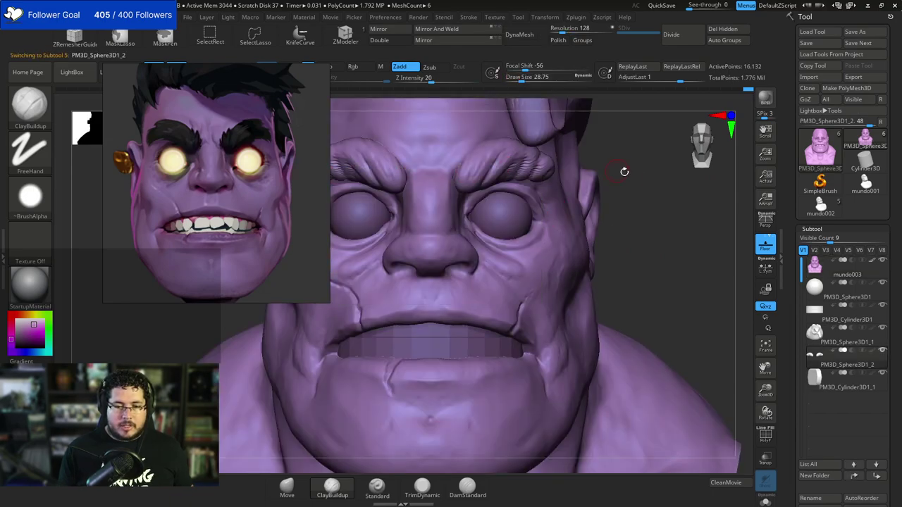
{"action": "left_click_drag", "start_coordinate": [624, 172], "coordinate": [631, 211], "text": "alt"}
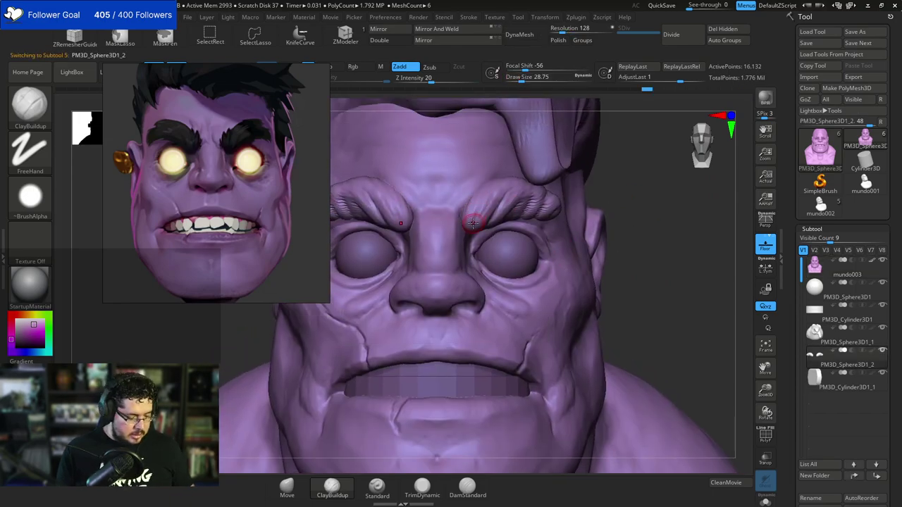
{"action": "key", "text": "b"}
{"action": "key", "text": "d"}
{"action": "key", "text": "s"}
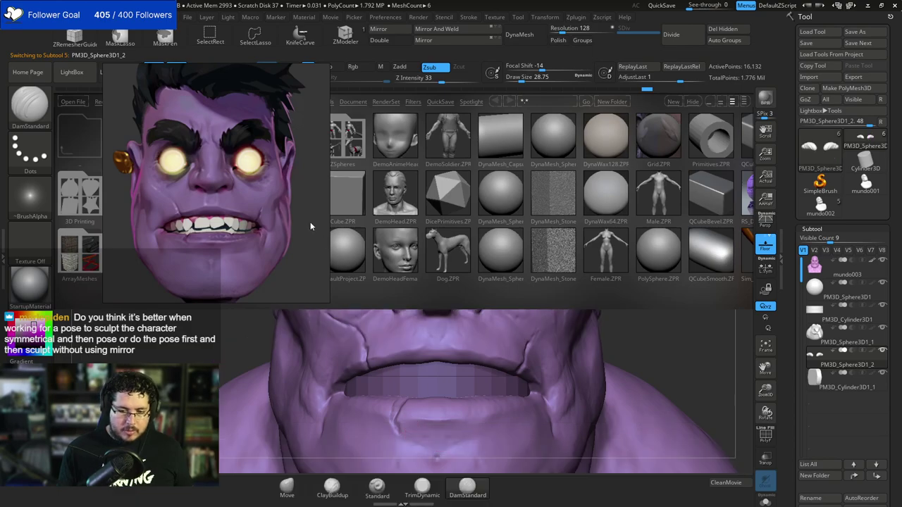
{"action": "left_click", "coordinate": [81, 76]}
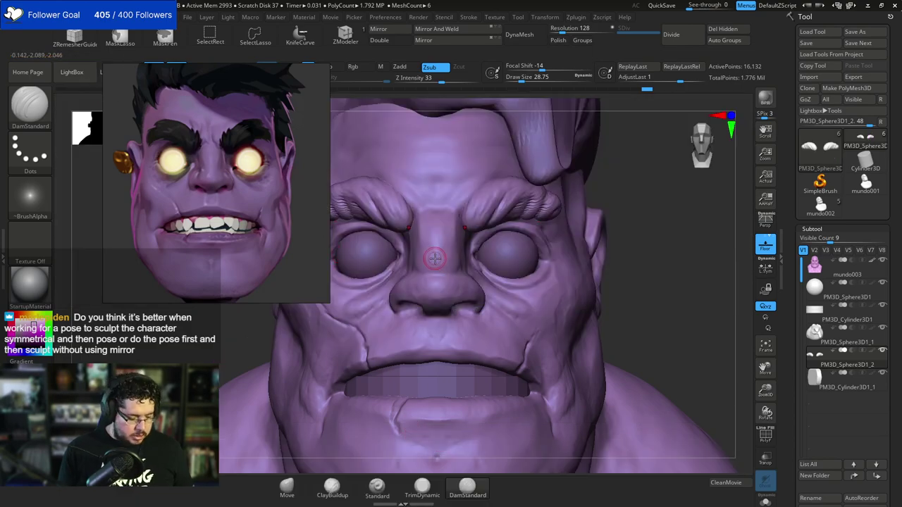
Switch to the SnakeHook brush and turn on DynaMesh for the eyebrows, setting its resolution to 464.
{"action": "key", "text": "b"}
{"action": "key", "text": "s"}
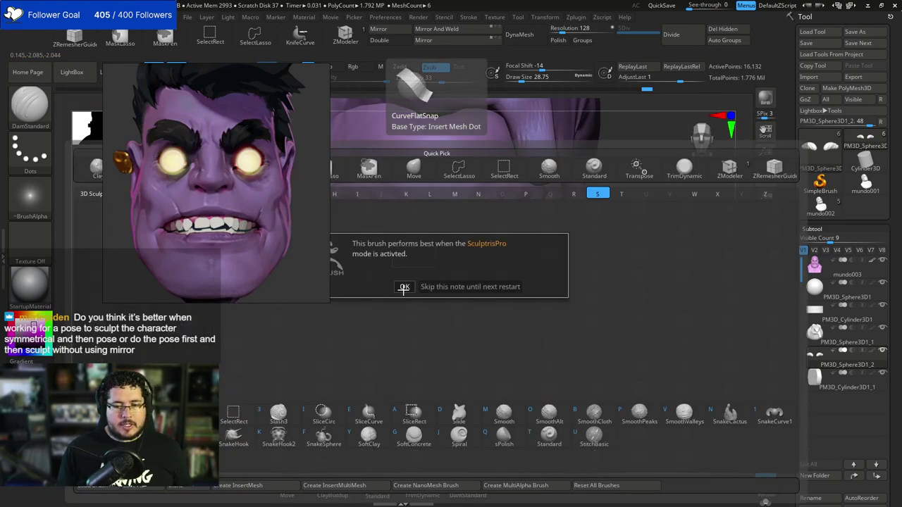
{"action": "left_click", "coordinate": [403, 286]}
{"action": "left_click_drag", "start_coordinate": [307, 206], "coordinate": [251, 253]}
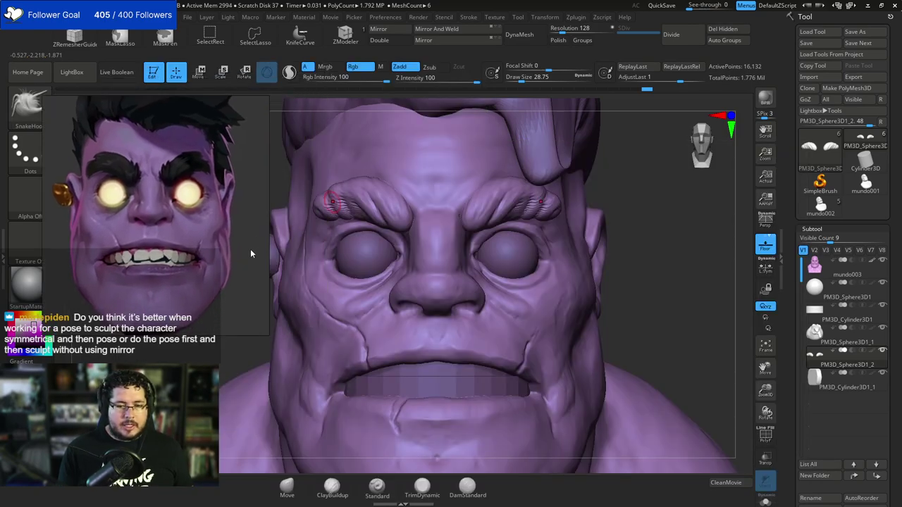
{"action": "left_click", "coordinate": [519, 34]}
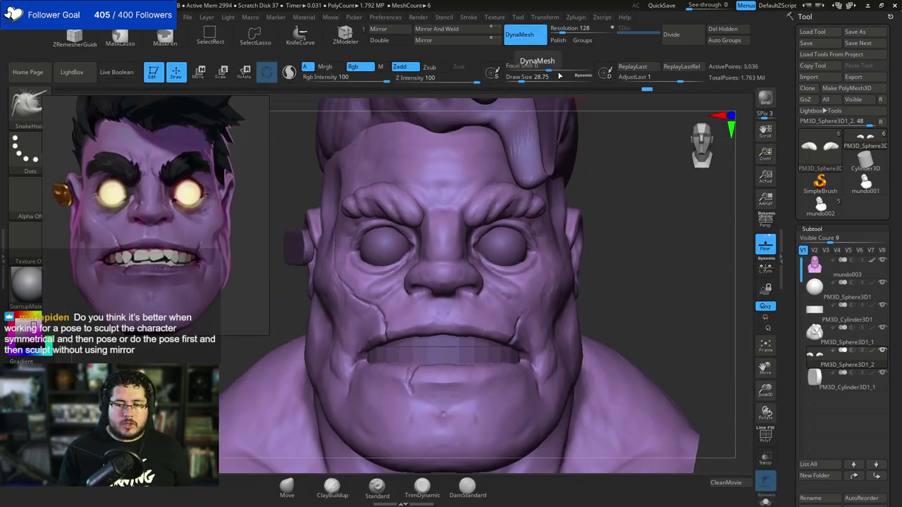
{"action": "left_click_drag", "start_coordinate": [563, 32], "coordinate": [572, 32]}
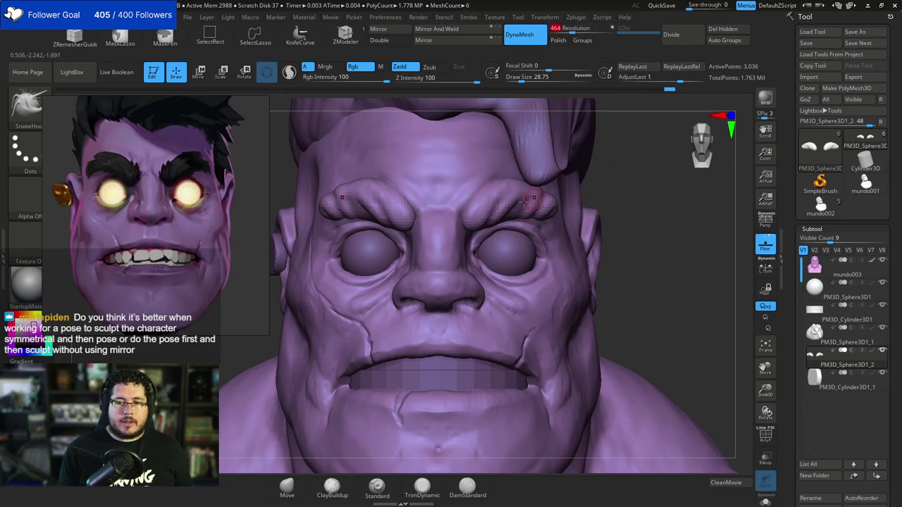
Try pulling the inner ends of the eyebrows with SnakeHook at draw size 28.75 and remeshing them at resolution 464.
{"action": "left_click_drag", "start_coordinate": [482, 202], "coordinate": [480, 202]}
{"action": "left_click_drag", "start_coordinate": [651, 212], "coordinate": [661, 224], "text": "ctrl"}
{"action": "left_click_drag", "start_coordinate": [594, 186], "coordinate": [584, 193], "text": "ctrl"}
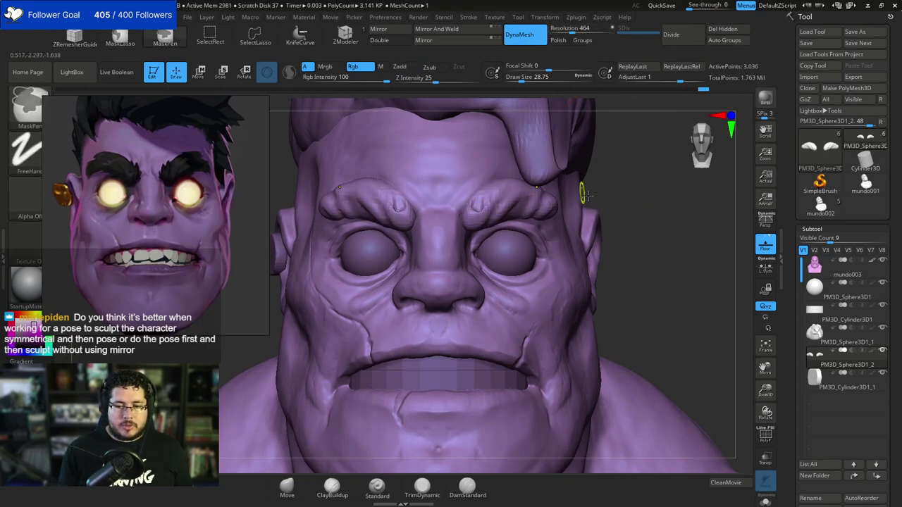
{"action": "left_click_drag", "start_coordinate": [655, 248], "coordinate": [665, 254], "text": "ctrl"}
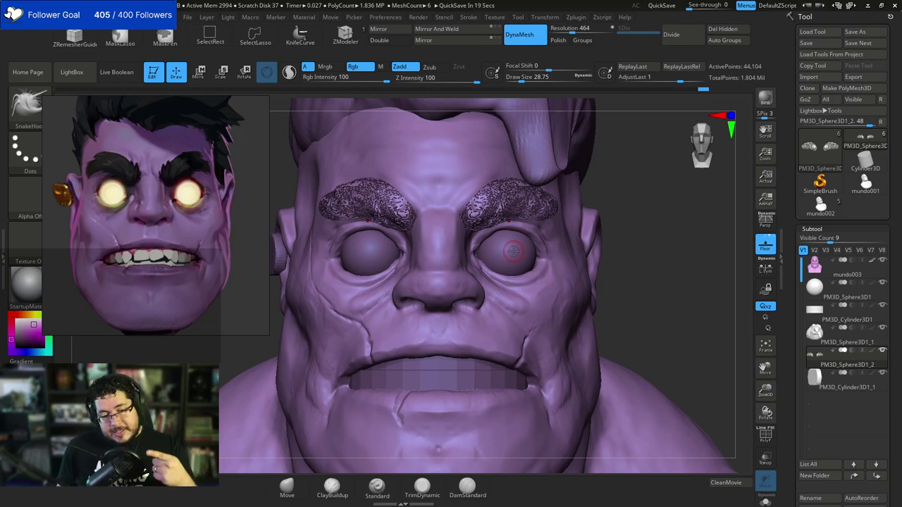
Isolate the eyebrows subtool and smooth out the dents at the inner ends of both eyebrows.
{"action": "mouse_move", "coordinate": [632, 254]}
{"action": "left_mouse_down"}
{"action": "mouse_move", "coordinate": [685, 240]}
{"action": "mouse_move", "coordinate": [651, 262]}
{"action": "mouse_move", "coordinate": [553, 257]}
{"action": "mouse_move", "coordinate": [559, 317]}
{"action": "mouse_move", "coordinate": [570, 324]}
{"action": "mouse_move", "coordinate": [463, 272]}
{"action": "mouse_move", "coordinate": [510, 324]}
{"action": "mouse_move", "coordinate": [496, 290]}
{"action": "left_mouse_up"}
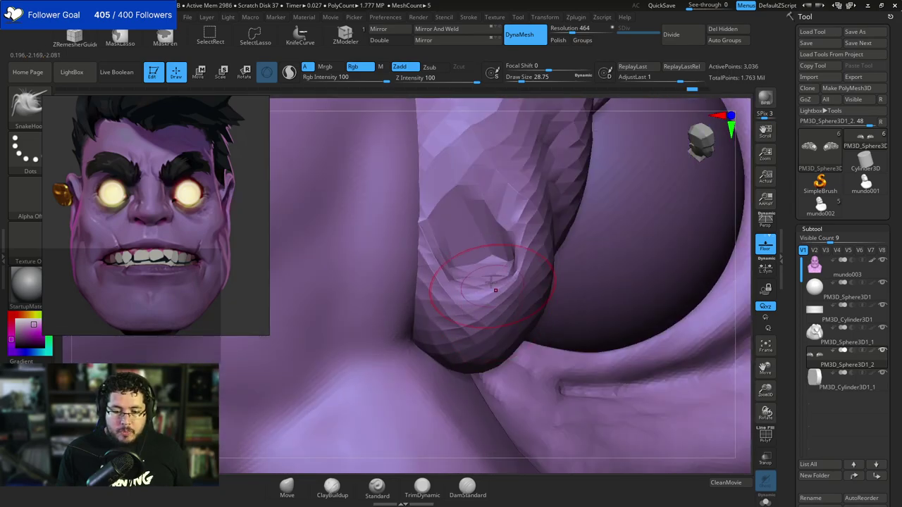
{"action": "mouse_move", "coordinate": [712, 285]}
{"action": "left_mouse_down"}
{"action": "mouse_move", "coordinate": [725, 300]}
{"action": "mouse_move", "coordinate": [714, 324]}
{"action": "mouse_move", "coordinate": [671, 332]}
{"action": "mouse_move", "coordinate": [564, 325]}
{"action": "mouse_move", "coordinate": [582, 328]}
{"action": "mouse_move", "coordinate": [578, 298]}
{"action": "mouse_move", "coordinate": [557, 352]}
{"action": "mouse_move", "coordinate": [509, 326]}
{"action": "mouse_move", "coordinate": [564, 318]}
{"action": "mouse_move", "coordinate": [572, 259]}
{"action": "left_mouse_up"}
{"action": "mouse_move", "coordinate": [571, 278]}
{"action": "left_mouse_down", "text": "ctrl"}
{"action": "mouse_move", "coordinate": [571, 322]}
{"action": "mouse_move", "coordinate": [568, 269]}
{"action": "left_mouse_up", "text": "ctrl"}
{"action": "key", "text": "ctrl+z"}
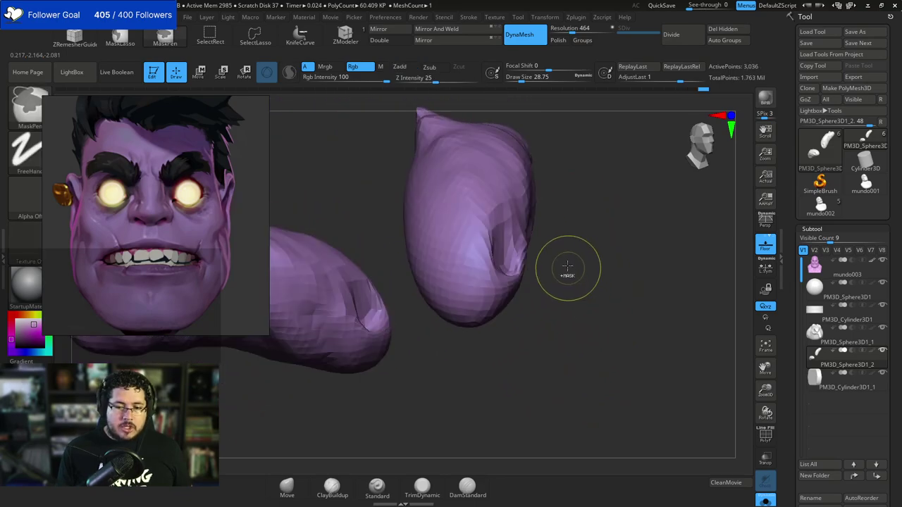
{"action": "mouse_move", "coordinate": [500, 273]}
{"action": "left_mouse_down", "text": "shift"}
{"action": "mouse_move", "coordinate": [510, 254]}
{"action": "mouse_move", "coordinate": [507, 215]}
{"action": "left_mouse_up", "text": "shift"}
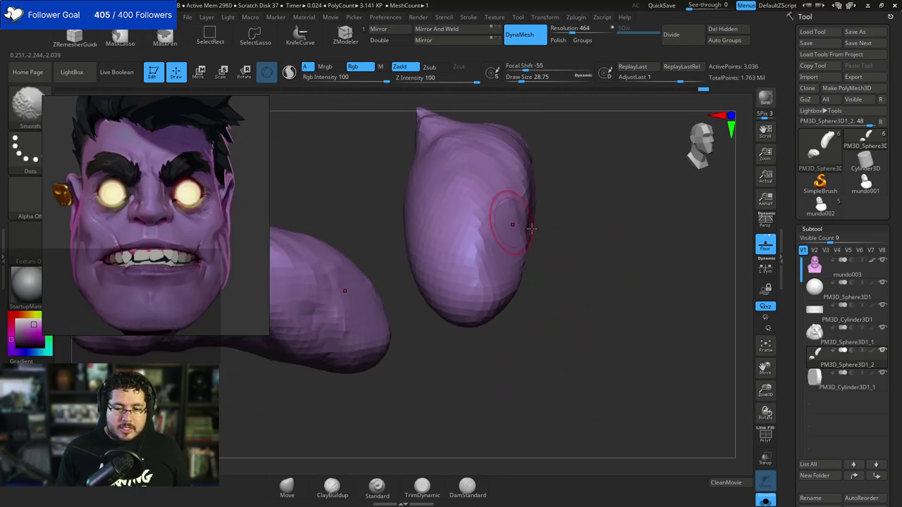
{"action": "left_click_drag", "start_coordinate": [564, 185], "coordinate": [570, 210], "text": "ctrl"}
{"action": "key", "text": "ctrl+z"}
Close the holes in the eyebrow mesh, remesh it with DynaMesh at resolution 464, and leave the isolated view.
{"action": "left_click_drag", "start_coordinate": [529, 246], "coordinate": [726, 222]}
{"action": "left_click", "coordinate": [831, 230]}
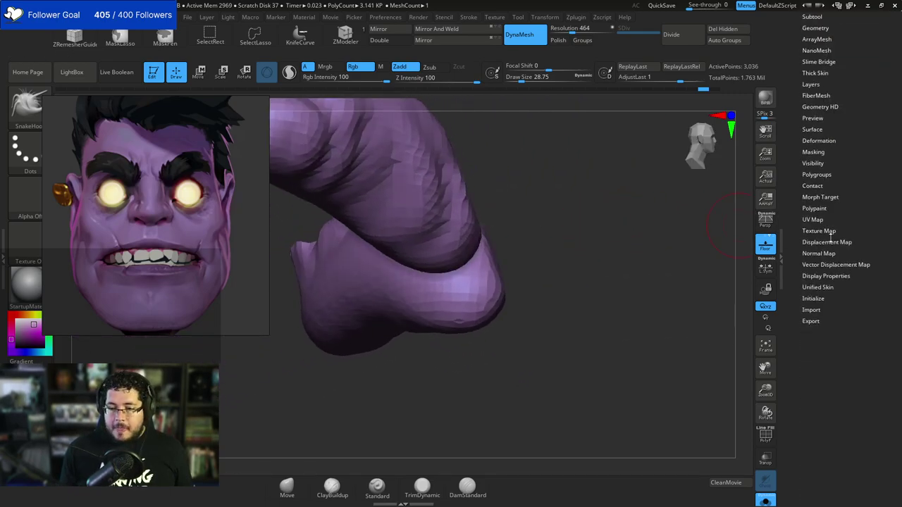
{"action": "left_click", "coordinate": [816, 182]}
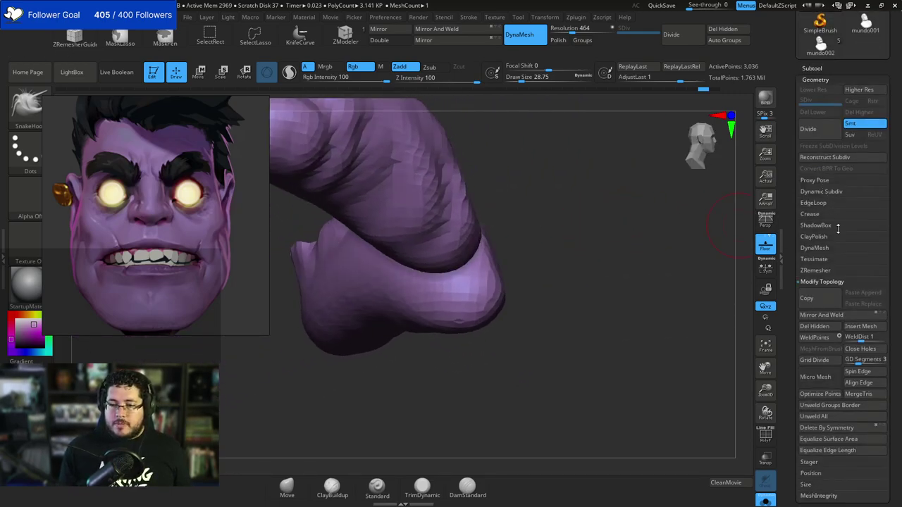
{"action": "left_click", "coordinate": [821, 315]}
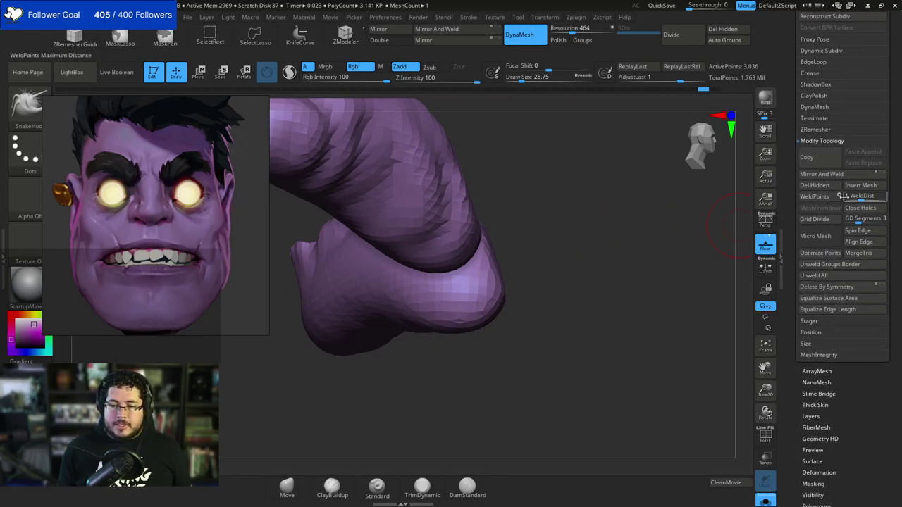
{"action": "left_click_drag", "start_coordinate": [623, 207], "coordinate": [628, 223]}
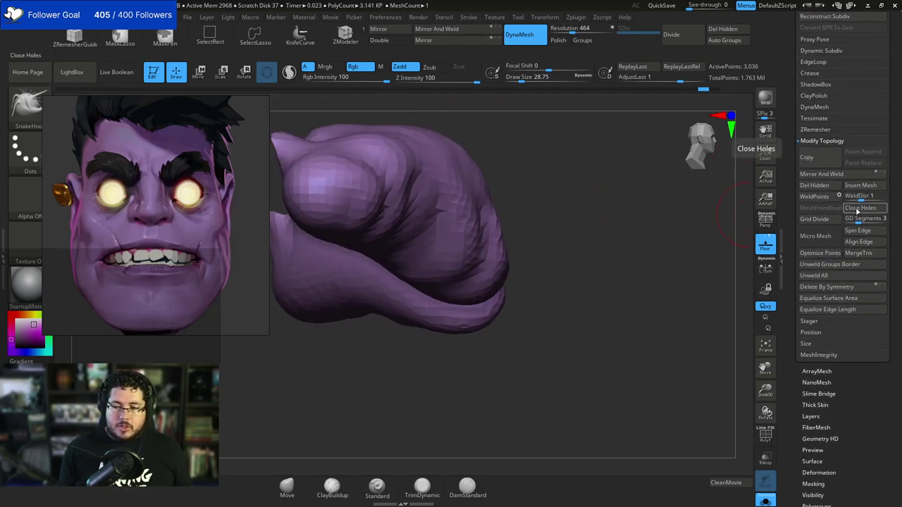
{"action": "mouse_move", "coordinate": [586, 289]}
{"action": "left_mouse_down", "text": "shift"}
{"action": "mouse_move", "coordinate": [598, 254]}
{"action": "mouse_move", "coordinate": [557, 211]}
{"action": "left_mouse_up", "text": "shift"}
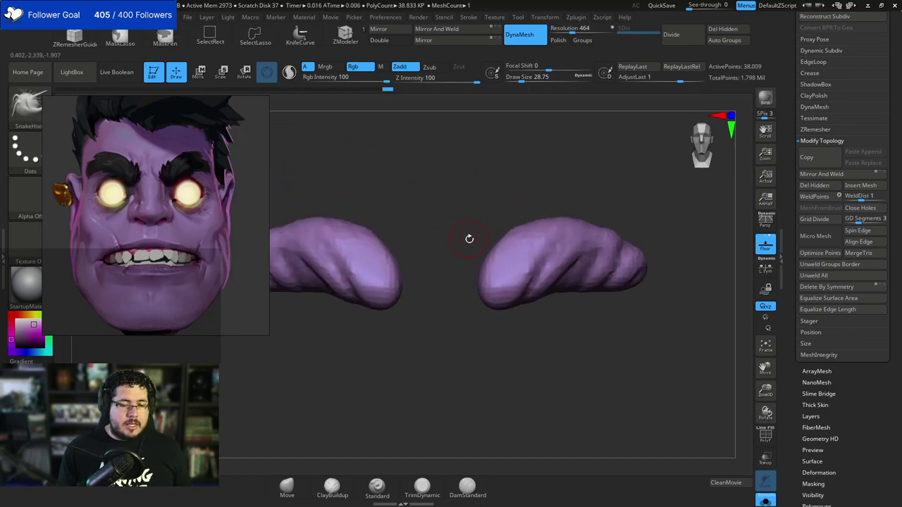
{"action": "left_click", "coordinate": [764, 501]}
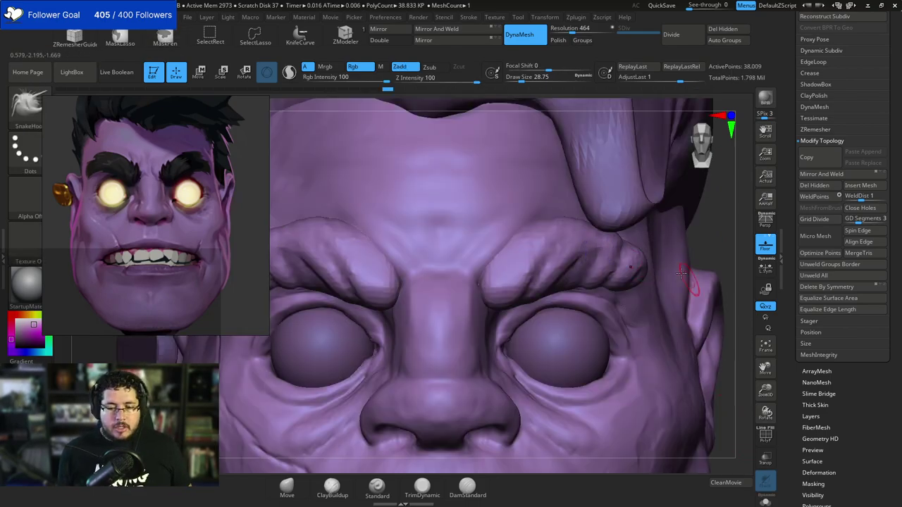
{"action": "mouse_move", "coordinate": [725, 231]}
{"action": "left_mouse_down", "text": "alt"}
{"action": "mouse_move", "coordinate": [712, 213]}
{"action": "mouse_move", "coordinate": [679, 235]}
{"action": "left_mouse_up", "text": "alt"}
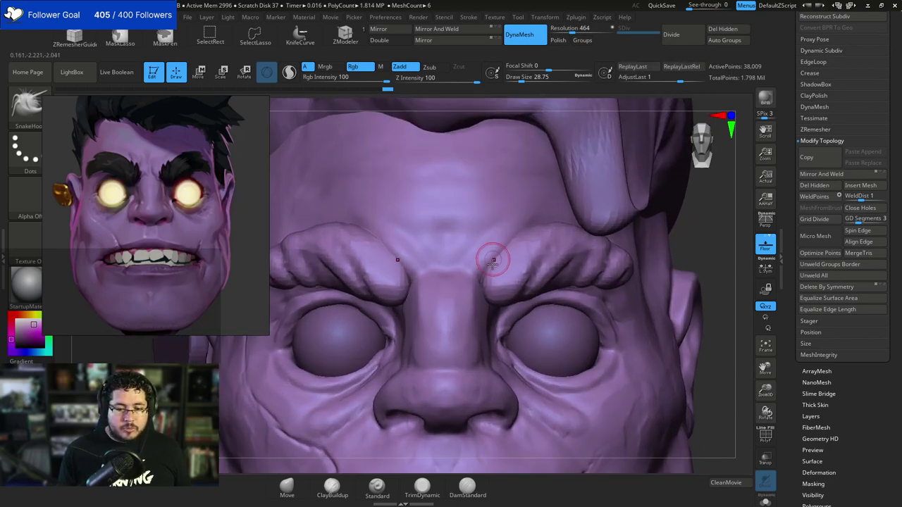
Reselect the SnakeHook brush, activate Sculptris Pro mode, and show the polygon wireframe on the eyebrows.
{"action": "key", "text": "b"}
{"action": "key", "text": "s"}
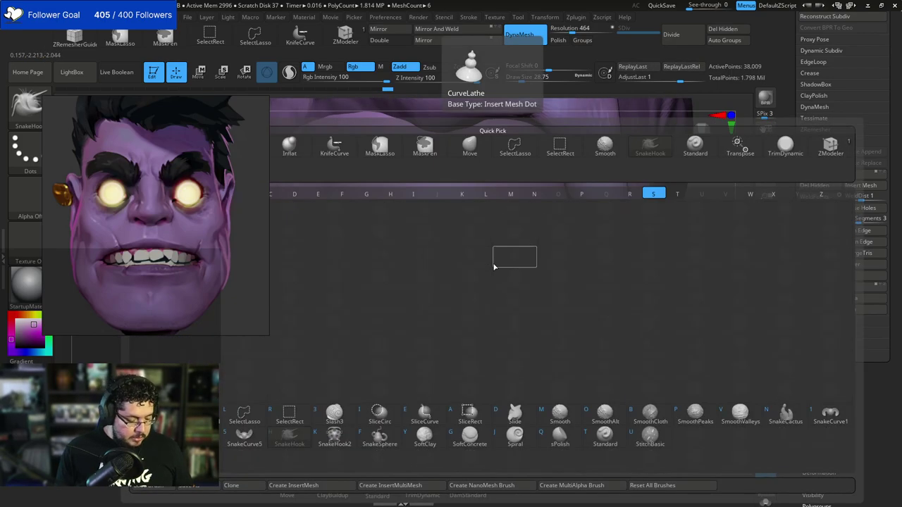
{"action": "key", "text": "h"}
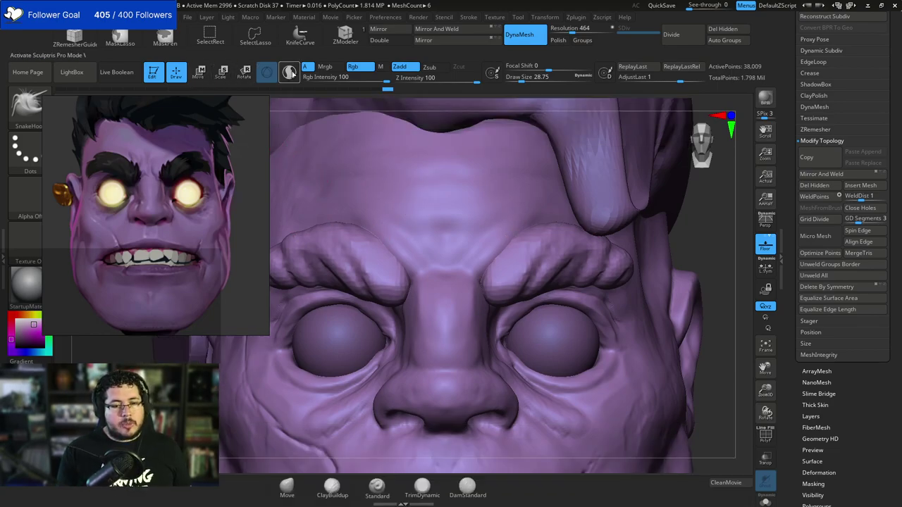
{"action": "left_click", "coordinate": [290, 71]}
{"action": "left_click", "coordinate": [766, 435]}
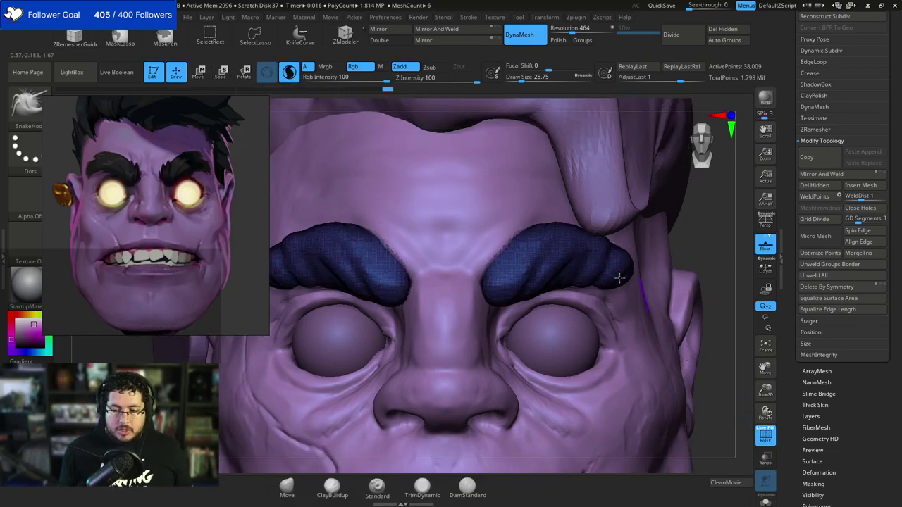
Try pulling curved spikes upward from the inner eyebrow ends with SnakeHook in Sculptris Pro mode, undoing each attempt.
{"action": "mouse_move", "coordinate": [492, 268]}
{"action": "left_mouse_down"}
{"action": "mouse_move", "coordinate": [502, 211]}
{"action": "mouse_move", "coordinate": [525, 165]}
{"action": "left_mouse_up"}
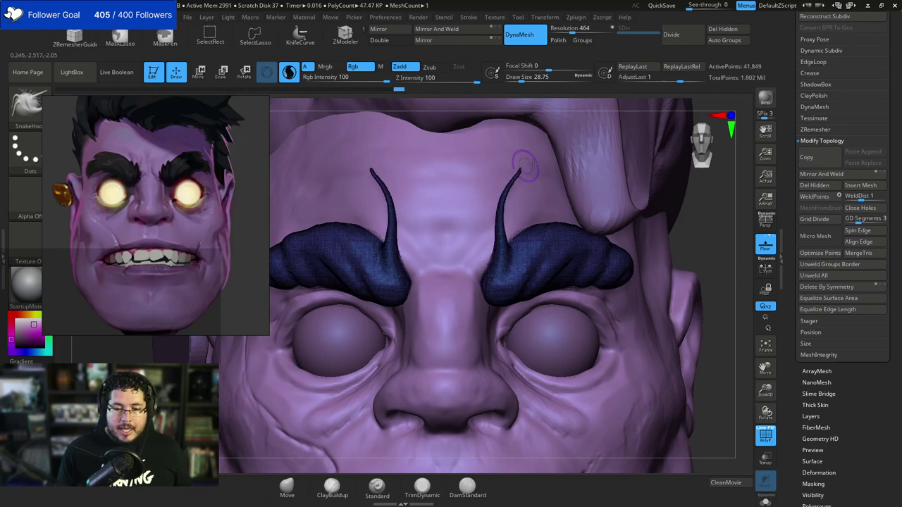
{"action": "left_click_drag", "start_coordinate": [721, 214], "coordinate": [719, 257], "text": "alt"}
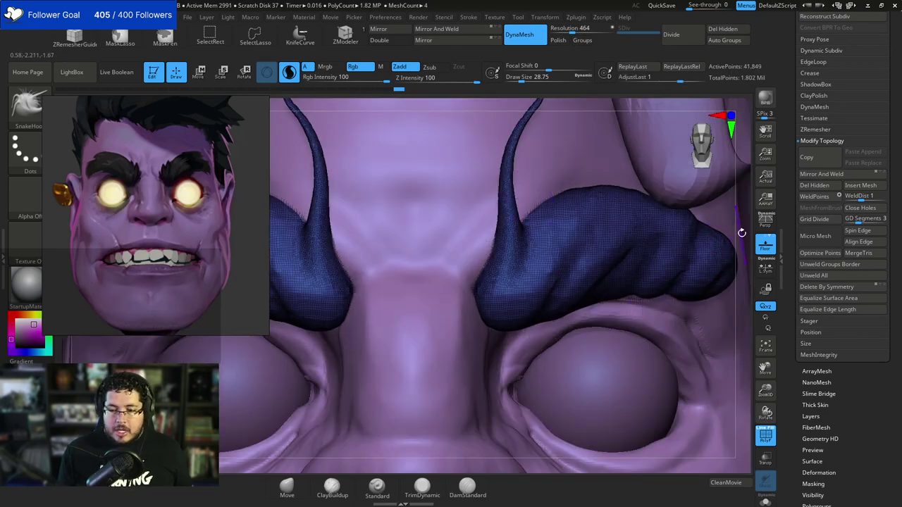
{"action": "right_click_drag", "start_coordinate": [742, 232], "coordinate": [700, 261]}
{"action": "key", "text": "ctrl+z"}
{"action": "mouse_move", "coordinate": [474, 336]}
{"action": "left_mouse_down"}
{"action": "mouse_move", "coordinate": [477, 253]}
{"action": "mouse_move", "coordinate": [503, 165]}
{"action": "left_mouse_up"}
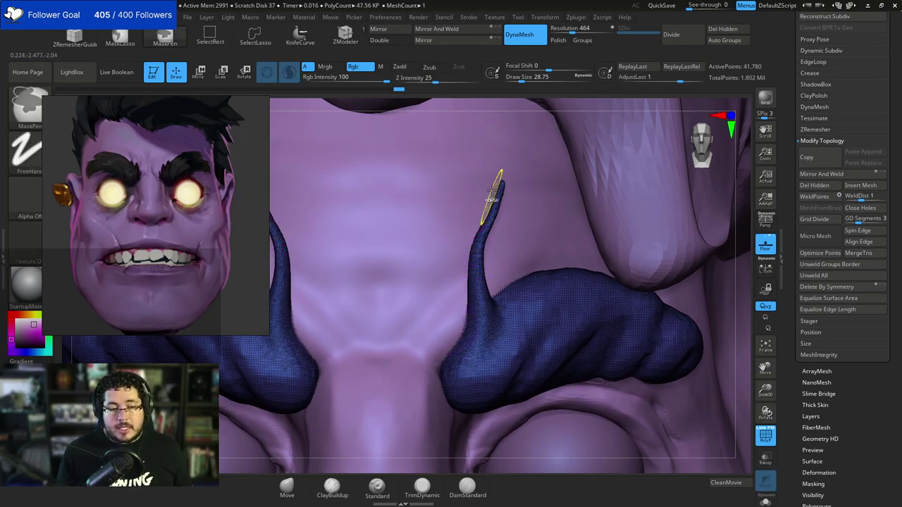
{"action": "key", "text": "ctrl+z"}
{"action": "left_click_drag", "start_coordinate": [452, 365], "coordinate": [445, 326]}
{"action": "key", "text": "ctrl+z"}
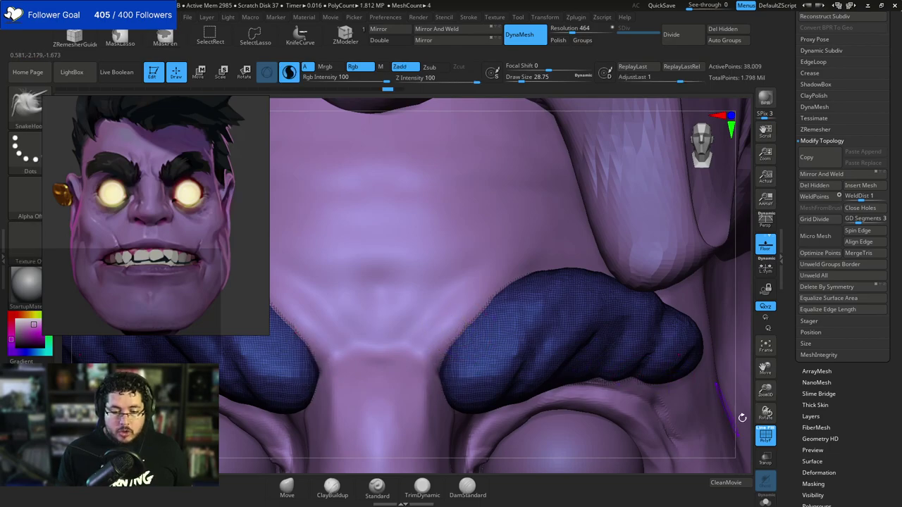
Turn off Sculptris Pro, pull long curved spikes upward from the inner eyebrow ends with SnakeHook, and remesh with DynaMesh.
{"action": "left_click", "coordinate": [765, 435]}
{"action": "left_click", "coordinate": [766, 436]}
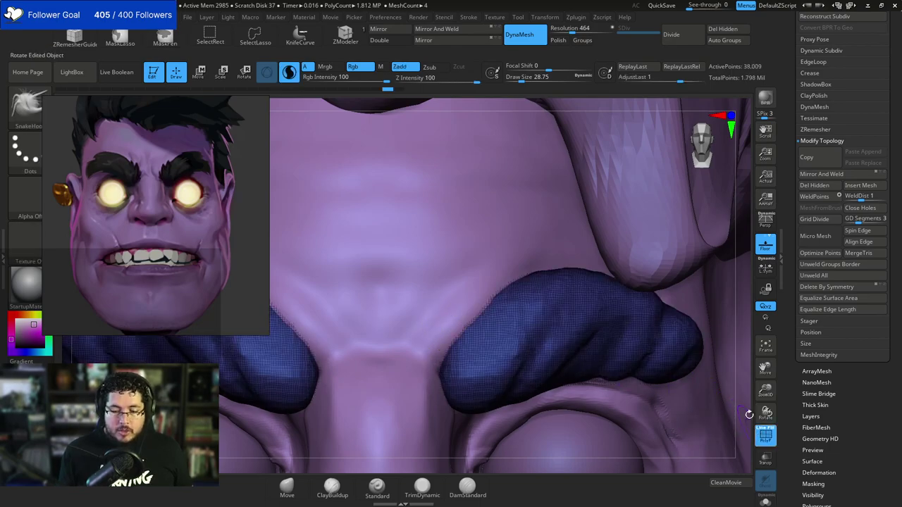
{"action": "left_click", "coordinate": [297, 70]}
{"action": "mouse_move", "coordinate": [451, 353]}
{"action": "left_mouse_down"}
{"action": "mouse_move", "coordinate": [423, 290]}
{"action": "mouse_move", "coordinate": [452, 162]}
{"action": "left_mouse_up"}
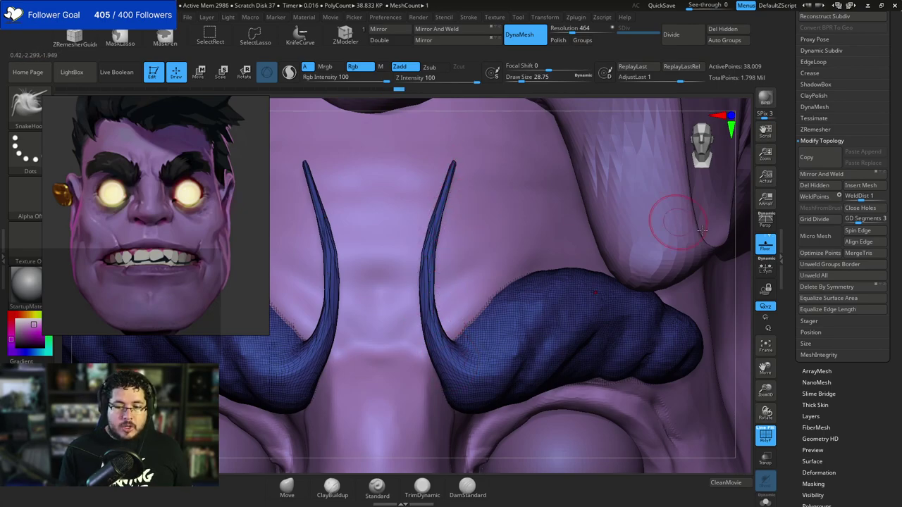
{"action": "left_click_drag", "start_coordinate": [741, 255], "coordinate": [746, 242], "text": "ctrl"}
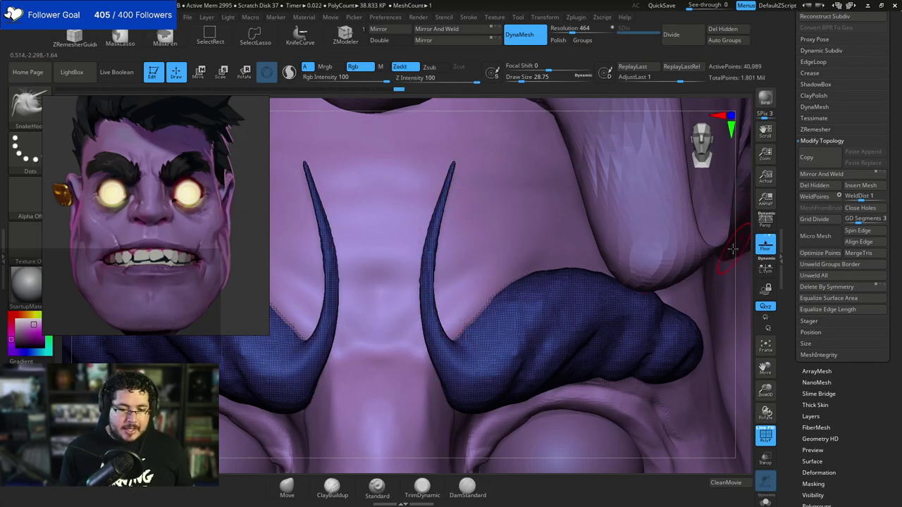
Undo the long spikes pulled from the inner ends of the eyebrows and turn on Sculptris Pro.
{"action": "key", "text": "ctrl+z"}
{"action": "key", "text": "ctrl+z"}
{"action": "left_click", "coordinate": [289, 72]}
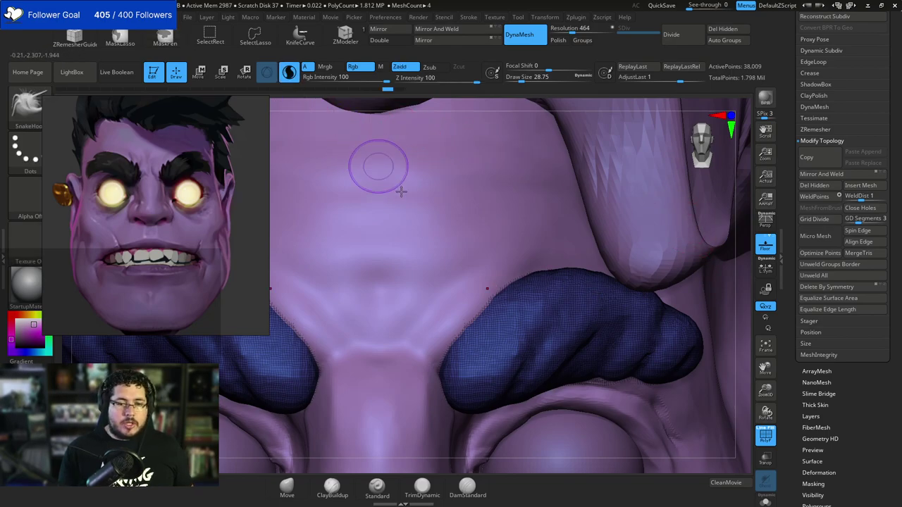
With SnakeHook at a draw size of about 20, pull pointed hair tufts up from the eyebrow's inner end and upper edge.
{"action": "key", "text": "space"}
{"action": "mouse_move", "coordinate": [464, 341]}
{"action": "left_mouse_down"}
{"action": "mouse_move", "coordinate": [442, 352]}
{"action": "mouse_move", "coordinate": [456, 306]}
{"action": "mouse_move", "coordinate": [467, 330]}
{"action": "mouse_move", "coordinate": [465, 289]}
{"action": "left_mouse_up"}
{"action": "key", "text": "ctrl+z"}
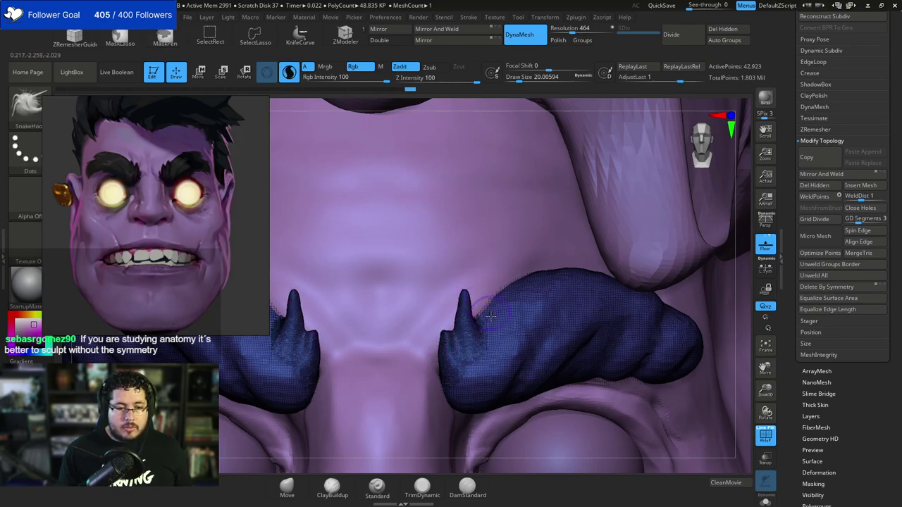
{"action": "left_click_drag", "start_coordinate": [497, 343], "coordinate": [501, 275]}
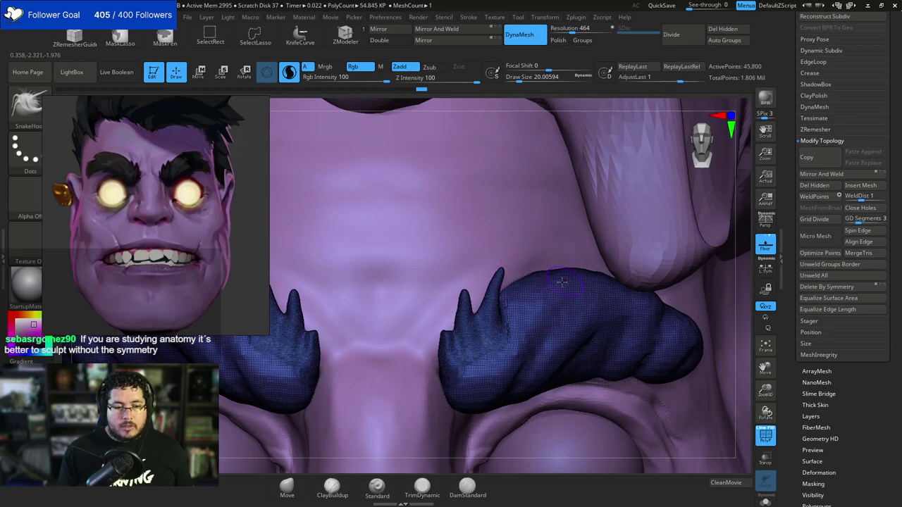
{"action": "key", "text": "space"}
{"action": "left_click_drag", "start_coordinate": [562, 275], "coordinate": [568, 274]}
{"action": "mouse_move", "coordinate": [521, 299]}
{"action": "left_mouse_down"}
{"action": "mouse_move", "coordinate": [542, 276]}
{"action": "mouse_move", "coordinate": [585, 259]}
{"action": "left_mouse_up"}
Pull a row of pointed hair tufts outward along the eyebrow's outer tip and outer upper edge with SnakeHook.
{"action": "key", "text": "space"}
{"action": "left_click_drag", "start_coordinate": [585, 259], "coordinate": [582, 259]}
{"action": "mouse_move", "coordinate": [740, 317]}
{"action": "left_mouse_down"}
{"action": "mouse_move", "coordinate": [625, 228]}
{"action": "mouse_move", "coordinate": [585, 212]}
{"action": "left_mouse_up"}
{"action": "key", "text": "space"}
{"action": "mouse_move", "coordinate": [742, 288]}
{"action": "left_mouse_down"}
{"action": "mouse_move", "coordinate": [649, 297]}
{"action": "mouse_move", "coordinate": [681, 322]}
{"action": "left_mouse_up"}
{"action": "key", "text": "space"}
{"action": "key", "text": "space"}
{"action": "left_click_drag", "start_coordinate": [660, 280], "coordinate": [655, 280]}
{"action": "left_click_drag", "start_coordinate": [653, 262], "coordinate": [671, 268]}
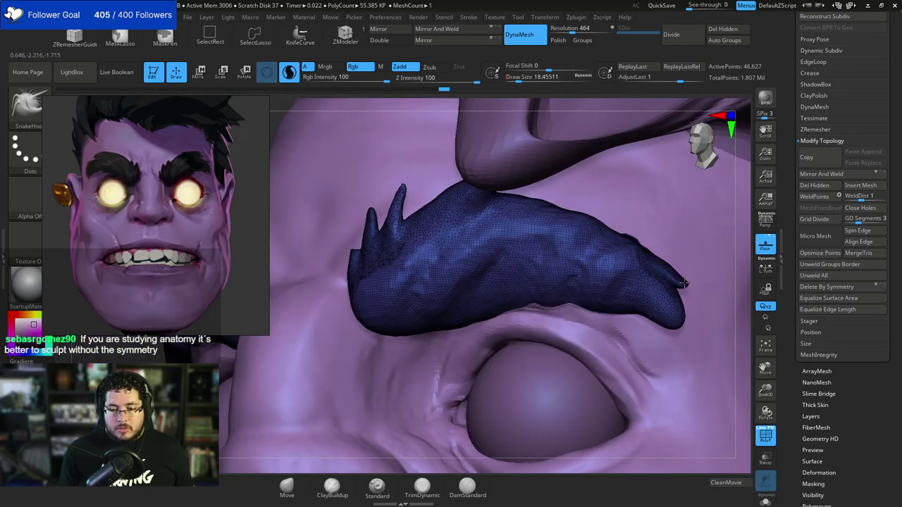
{"action": "left_click_drag", "start_coordinate": [624, 232], "coordinate": [657, 237]}
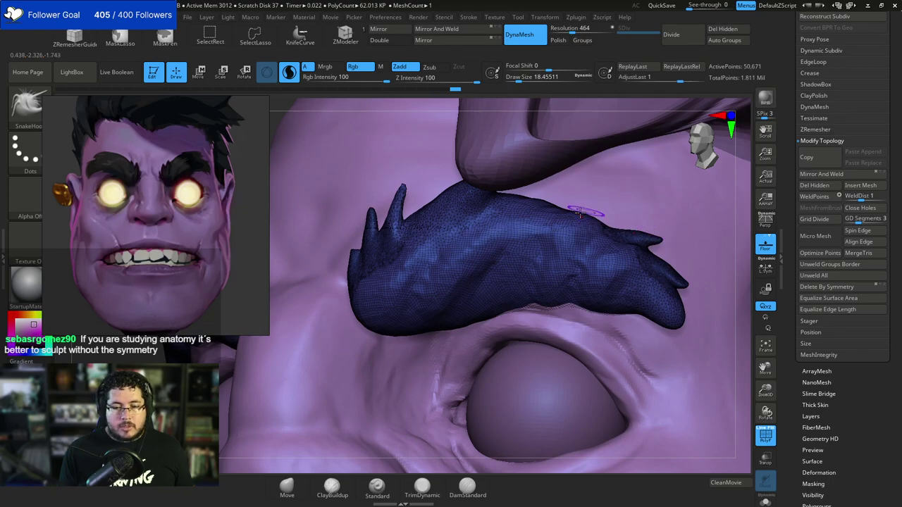
{"action": "left_click_drag", "start_coordinate": [582, 210], "coordinate": [616, 212]}
{"action": "key", "text": "space"}
{"action": "left_click_drag", "start_coordinate": [519, 194], "coordinate": [553, 191]}
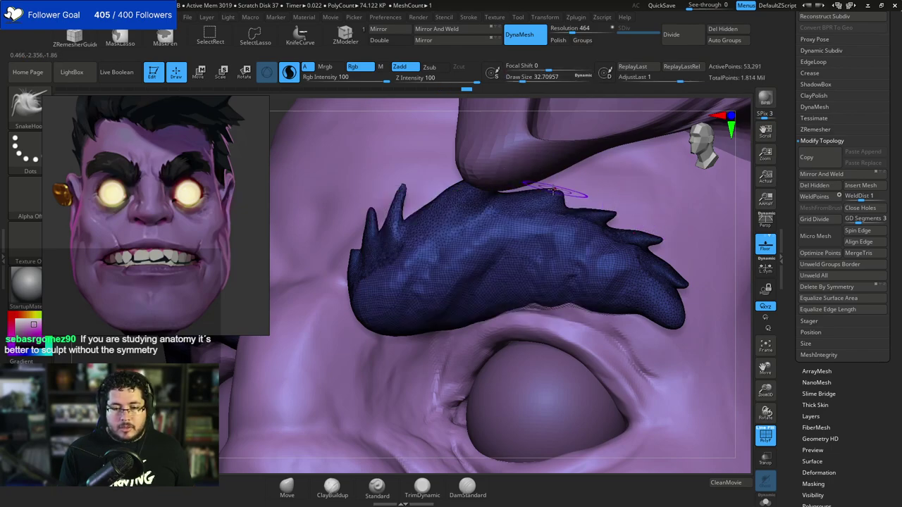
Pull a tuft down from the outer lower edge at draw size 30.7 and raise the brow's underside above the eye.
{"action": "key", "text": "space"}
{"action": "left_click_drag", "start_coordinate": [599, 283], "coordinate": [627, 341]}
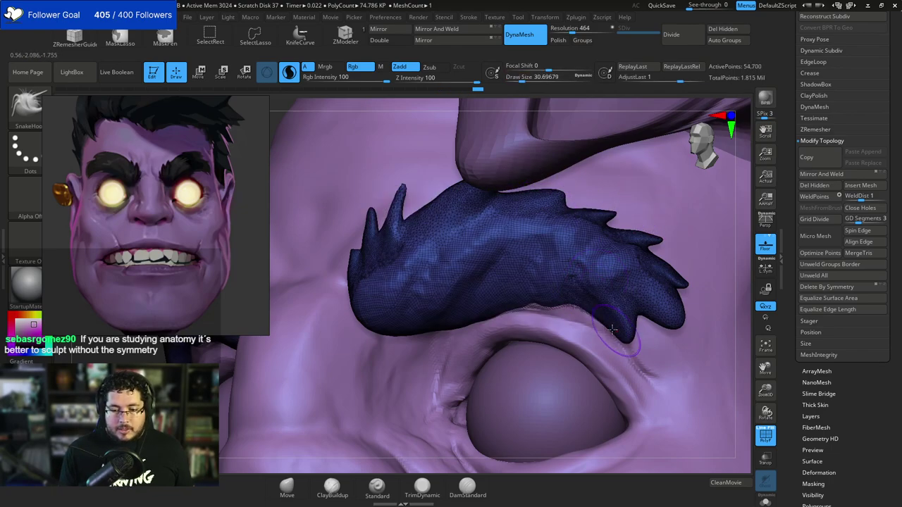
{"action": "mouse_move", "coordinate": [538, 311]}
{"action": "left_mouse_down"}
{"action": "mouse_move", "coordinate": [504, 298]}
{"action": "mouse_move", "coordinate": [553, 293]}
{"action": "left_mouse_up"}
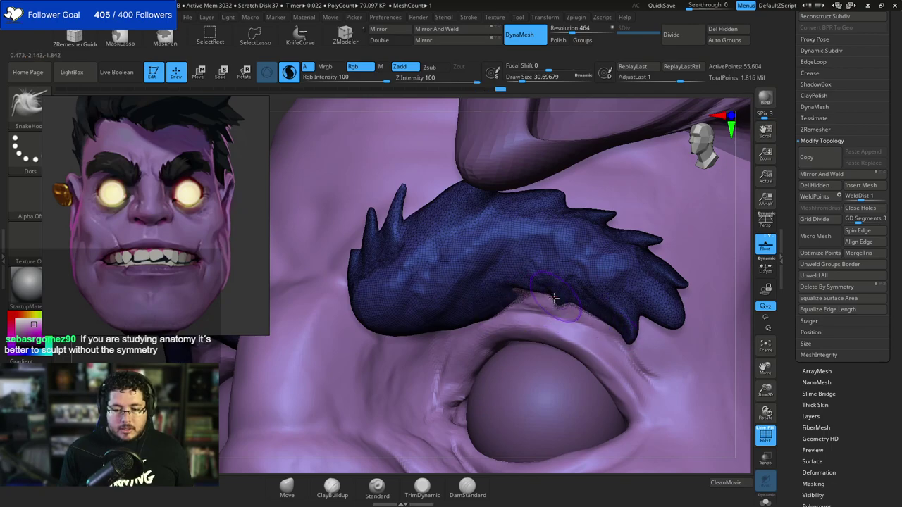
{"action": "left_click_drag", "start_coordinate": [437, 329], "coordinate": [468, 313]}
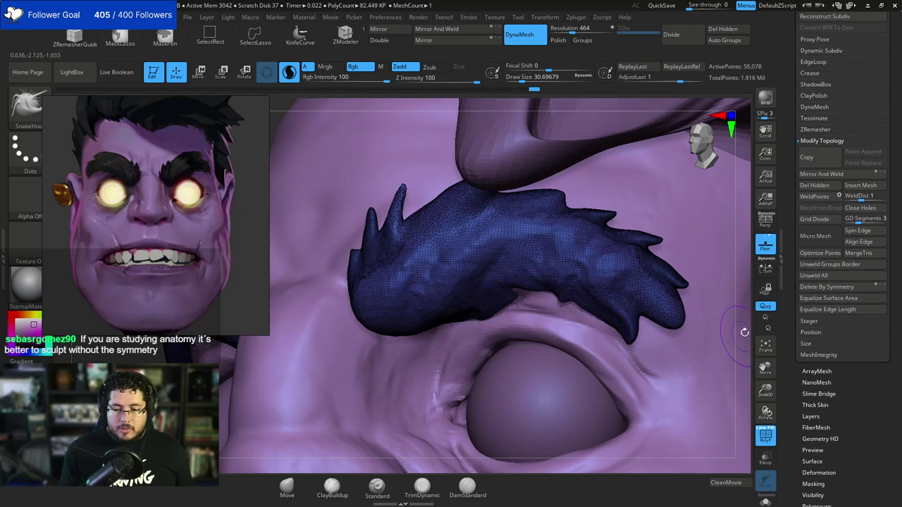
Turn off the polyframe display and remesh the eyebrow with DynaMesh at resolution 872.
{"action": "left_click_drag", "start_coordinate": [744, 332], "coordinate": [726, 273], "text": "alt"}
{"action": "left_click_drag", "start_coordinate": [745, 326], "coordinate": [729, 288], "text": "alt"}
{"action": "left_click", "coordinate": [766, 437]}
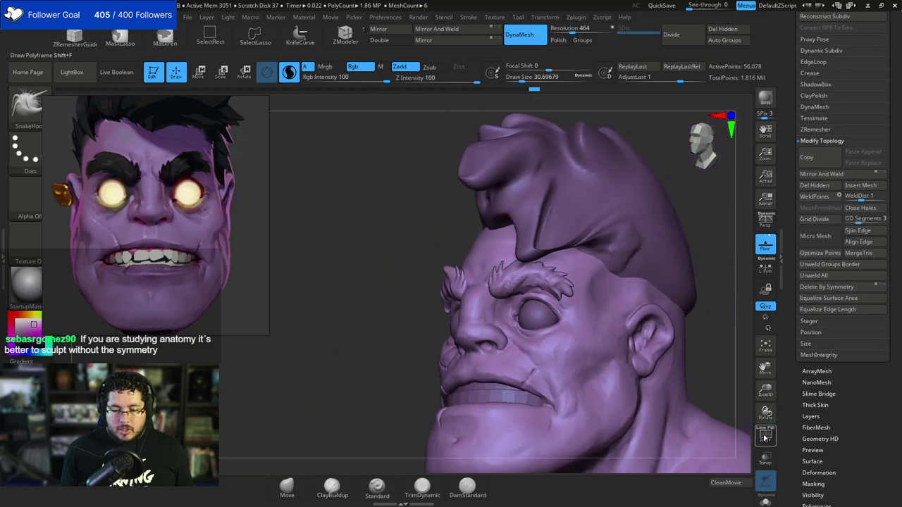
{"action": "left_click_drag", "start_coordinate": [722, 331], "coordinate": [703, 411], "text": "shift"}
{"action": "left_click_drag", "start_coordinate": [729, 240], "coordinate": [695, 299], "text": "alt"}
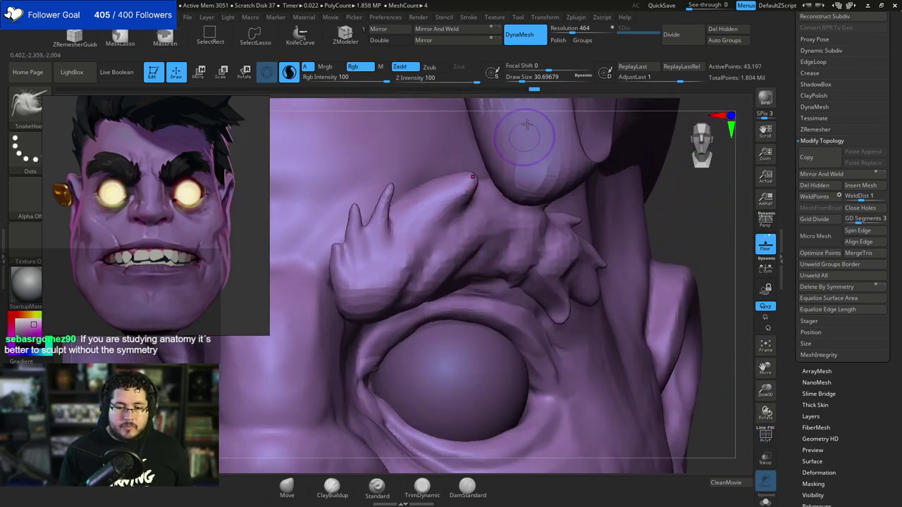
{"action": "left_click_drag", "start_coordinate": [573, 30], "coordinate": [579, 31]}
{"action": "left_click_drag", "start_coordinate": [682, 210], "coordinate": [675, 254], "text": "ctrl"}
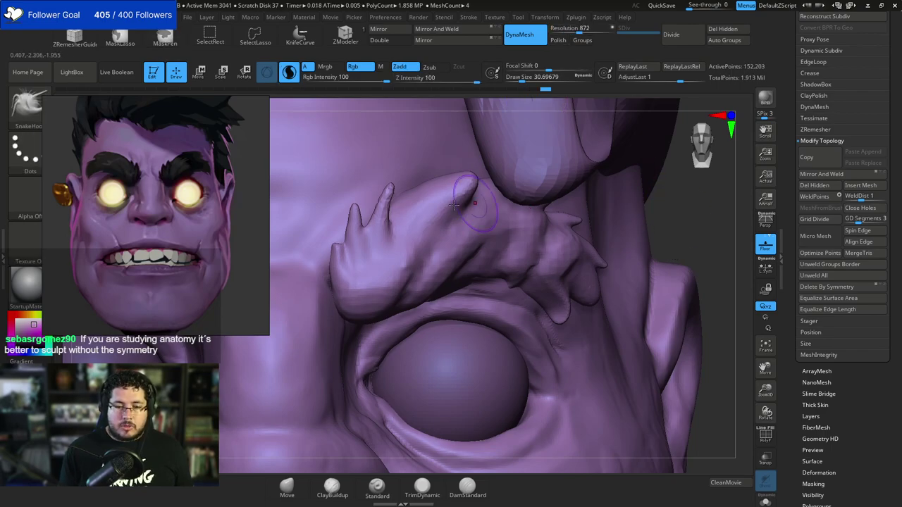
Switch to ClayBuildup at a small draw size of about 9 and sculpt hair strands on the innermost eyebrow tufts.
{"action": "key", "text": "space"}
{"action": "left_click_drag", "start_coordinate": [376, 225], "coordinate": [370, 223]}
{"action": "key", "text": "b"}
{"action": "key", "text": "c"}
{"action": "key", "text": "b"}
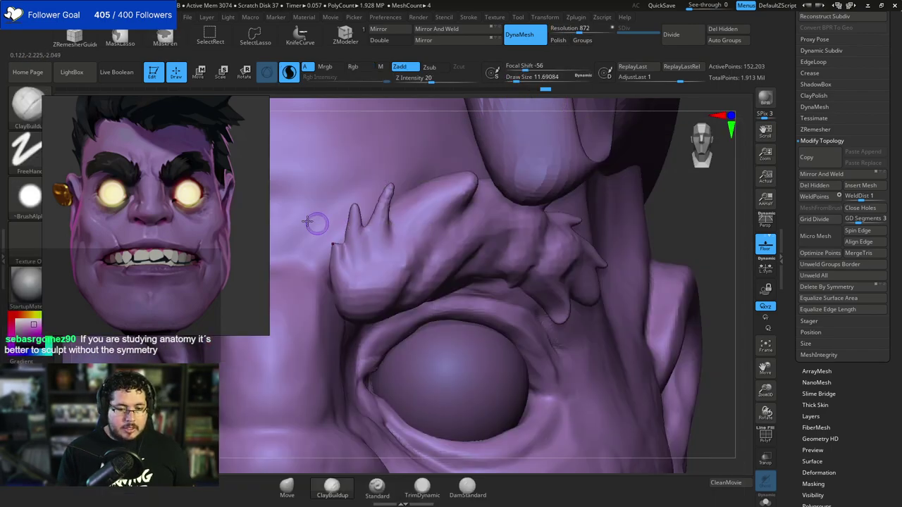
{"action": "key", "text": "bracketleft"}
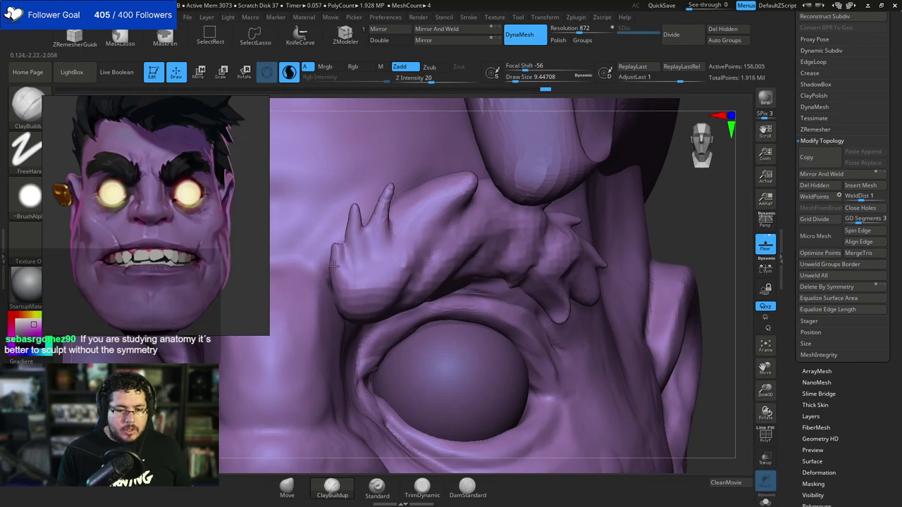
{"action": "mouse_move", "coordinate": [334, 267]}
{"action": "left_mouse_down"}
{"action": "mouse_move", "coordinate": [341, 252]}
{"action": "mouse_move", "coordinate": [346, 282]}
{"action": "left_mouse_up"}
{"action": "key", "text": "space"}
{"action": "left_click_drag", "start_coordinate": [349, 223], "coordinate": [352, 223]}
{"action": "mouse_move", "coordinate": [354, 213]}
{"action": "left_mouse_down"}
{"action": "mouse_move", "coordinate": [357, 282]}
{"action": "mouse_move", "coordinate": [386, 193]}
{"action": "mouse_move", "coordinate": [377, 252]}
{"action": "mouse_move", "coordinate": [397, 191]}
{"action": "left_mouse_up"}
Build up flowing hair strands across the inner third of the eyebrow with a draw size of about 13.
{"action": "key", "text": "bracketright"}
{"action": "left_click_drag", "start_coordinate": [388, 265], "coordinate": [371, 285]}
{"action": "mouse_move", "coordinate": [389, 247]}
{"action": "left_mouse_down"}
{"action": "mouse_move", "coordinate": [435, 196]}
{"action": "mouse_move", "coordinate": [460, 186]}
{"action": "mouse_move", "coordinate": [425, 245]}
{"action": "left_mouse_up"}
{"action": "key", "text": "space"}
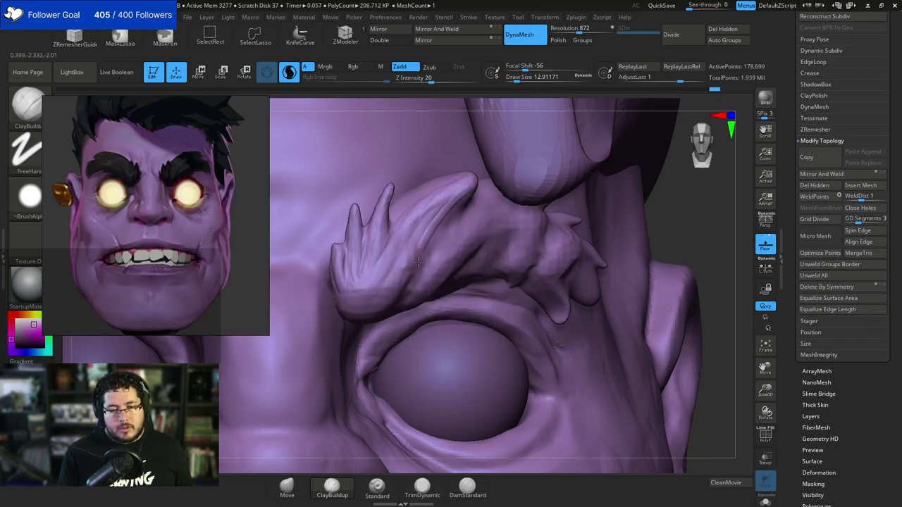
{"action": "mouse_move", "coordinate": [454, 203]}
{"action": "left_mouse_down"}
{"action": "mouse_move", "coordinate": [412, 273]}
{"action": "mouse_move", "coordinate": [427, 231]}
{"action": "mouse_move", "coordinate": [406, 200]}
{"action": "left_mouse_up"}
Turn off Sculptris Pro and sculpt broader strands below the large upper tuft with ClayBuildup at draw size 23.3.
{"action": "left_click", "coordinate": [289, 72]}
{"action": "key", "text": "space"}
{"action": "left_click_drag", "start_coordinate": [471, 183], "coordinate": [428, 258]}
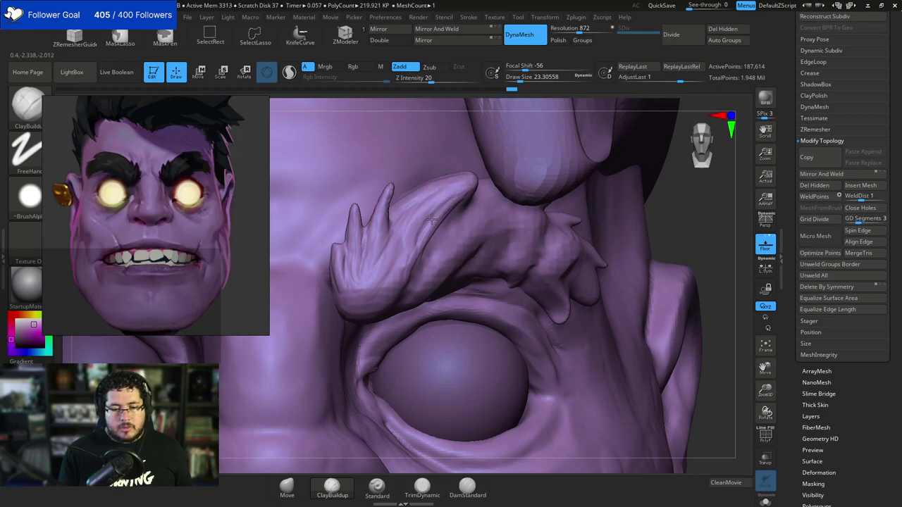
{"action": "mouse_move", "coordinate": [466, 209]}
{"action": "left_mouse_down"}
{"action": "mouse_move", "coordinate": [426, 264]}
{"action": "mouse_move", "coordinate": [497, 197]}
{"action": "mouse_move", "coordinate": [453, 253]}
{"action": "left_mouse_up"}
{"action": "mouse_move", "coordinate": [717, 228]}
{"action": "left_mouse_down"}
{"action": "mouse_move", "coordinate": [688, 202]}
{"action": "mouse_move", "coordinate": [670, 222]}
{"action": "left_mouse_up"}
{"action": "mouse_move", "coordinate": [339, 273]}
{"action": "left_mouse_down"}
{"action": "mouse_move", "coordinate": [355, 215]}
{"action": "mouse_move", "coordinate": [363, 243]}
{"action": "mouse_move", "coordinate": [378, 220]}
{"action": "mouse_move", "coordinate": [367, 219]}
{"action": "mouse_move", "coordinate": [368, 277]}
{"action": "left_mouse_up"}
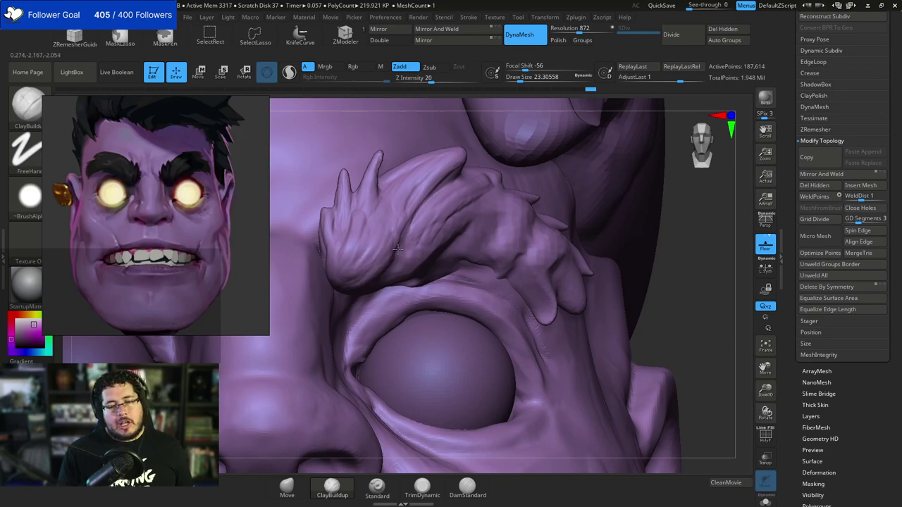
{"action": "mouse_move", "coordinate": [398, 248]}
{"action": "left_mouse_down"}
{"action": "mouse_move", "coordinate": [404, 231]}
{"action": "mouse_move", "coordinate": [411, 252]}
{"action": "mouse_move", "coordinate": [423, 237]}
{"action": "mouse_move", "coordinate": [418, 251]}
{"action": "left_mouse_up"}
Add finer hair strands running from the brow's inner base up into the large upper tuft, using draw sizes of about 8 to 13.
{"action": "key", "text": "space"}
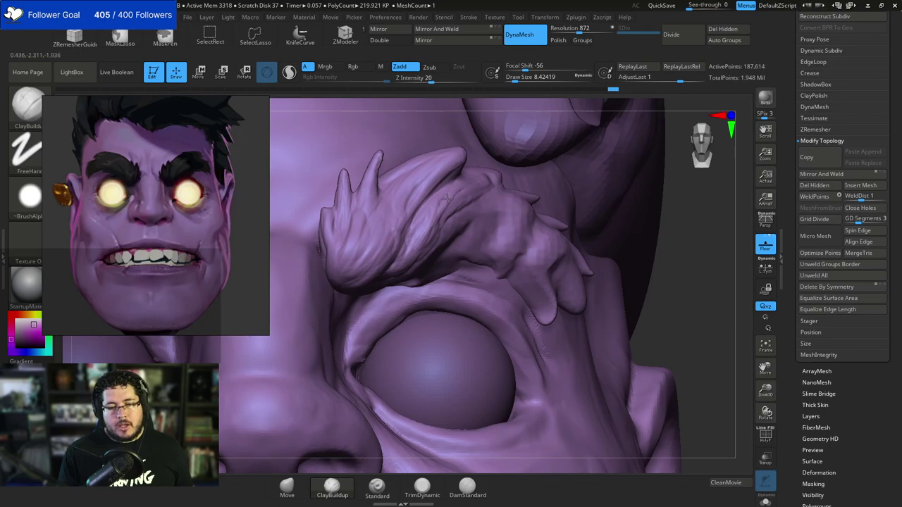
{"action": "left_click_drag", "start_coordinate": [437, 210], "coordinate": [419, 234]}
{"action": "key", "text": "space"}
{"action": "mouse_move", "coordinate": [381, 232]}
{"action": "left_mouse_down"}
{"action": "mouse_move", "coordinate": [393, 236]}
{"action": "mouse_move", "coordinate": [429, 168]}
{"action": "left_mouse_up"}
{"action": "key", "text": "bracketleft"}
{"action": "left_click_drag", "start_coordinate": [370, 256], "coordinate": [395, 187]}
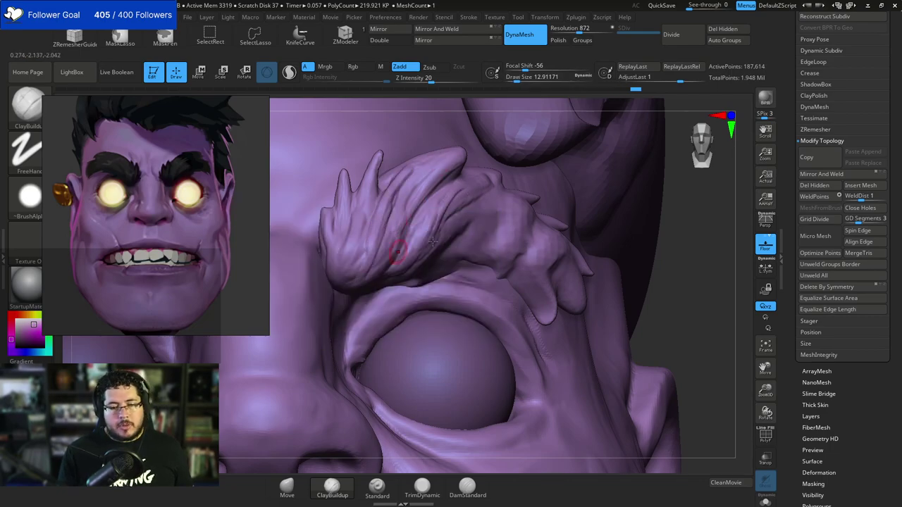
Refine the strands between the inner base and middle of the eyebrow with ClayBuildup at a draw size of about 14.
{"action": "left_click_drag", "start_coordinate": [660, 285], "coordinate": [652, 149], "text": "alt"}
{"action": "mouse_move", "coordinate": [553, 221]}
{"action": "left_mouse_down", "text": "alt"}
{"action": "mouse_move", "coordinate": [562, 153]}
{"action": "mouse_move", "coordinate": [590, 218]}
{"action": "mouse_move", "coordinate": [582, 200]}
{"action": "mouse_move", "coordinate": [632, 272]}
{"action": "mouse_move", "coordinate": [621, 324]}
{"action": "left_mouse_up", "text": "alt"}
{"action": "key", "text": "space"}
{"action": "left_click_drag", "start_coordinate": [449, 209], "coordinate": [439, 203]}
{"action": "key", "text": "space"}
{"action": "key", "text": "space"}
{"action": "left_click_drag", "start_coordinate": [410, 247], "coordinate": [426, 263]}
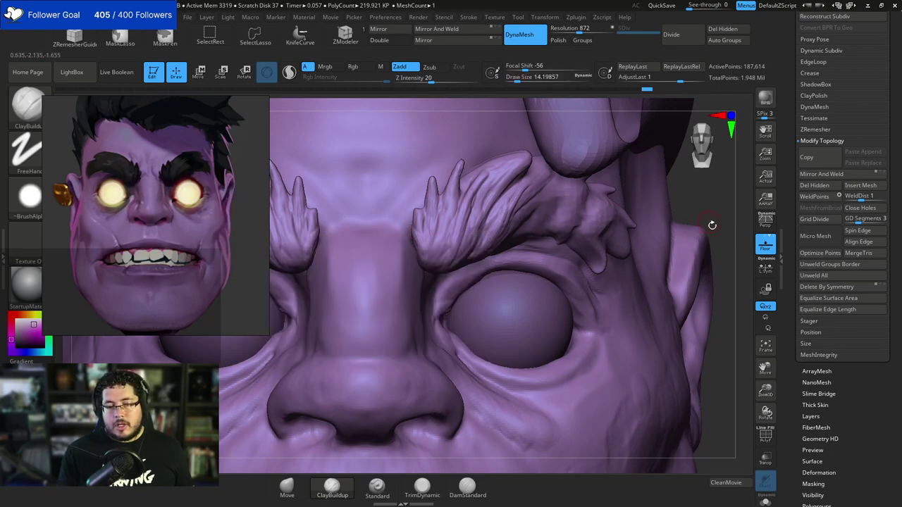
Sculpt strands over the middle of the brow at draw size 25, plus fine ones along its lower edge at 8.4.
{"action": "left_click_drag", "start_coordinate": [712, 225], "coordinate": [644, 164]}
{"action": "key", "text": "space"}
{"action": "left_click_drag", "start_coordinate": [486, 213], "coordinate": [492, 213]}
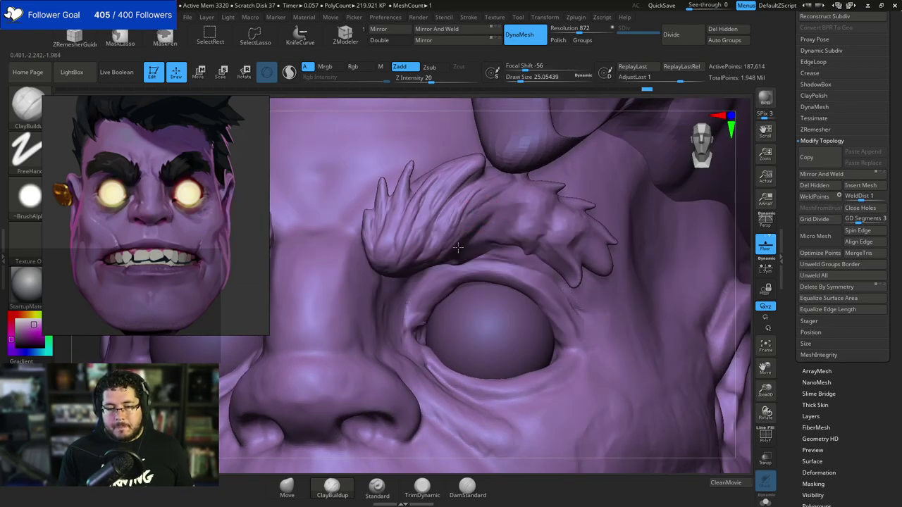
{"action": "key", "text": "space"}
{"action": "left_click_drag", "start_coordinate": [465, 251], "coordinate": [456, 255]}
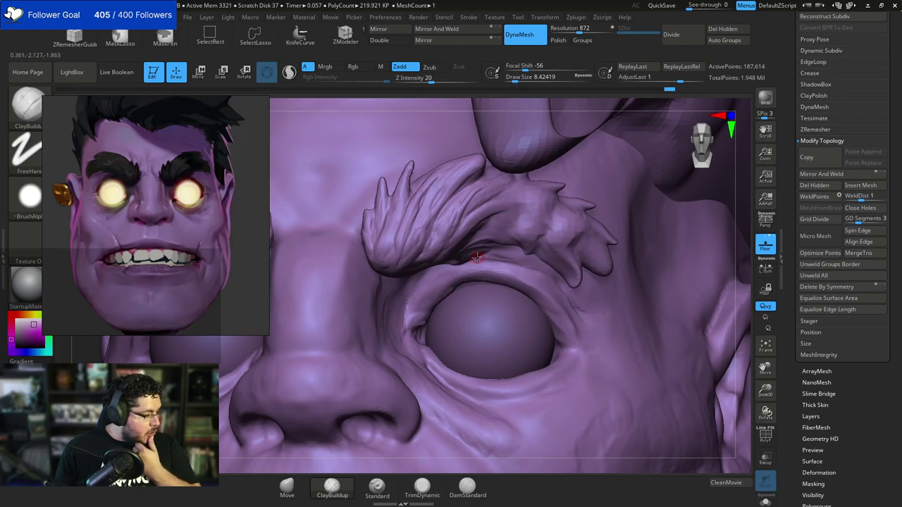
Extend the hair strands from the middle of the eyebrow toward its outer half at a draw size of about 20.
{"action": "key", "text": "space"}
{"action": "left_click_drag", "start_coordinate": [497, 212], "coordinate": [508, 213]}
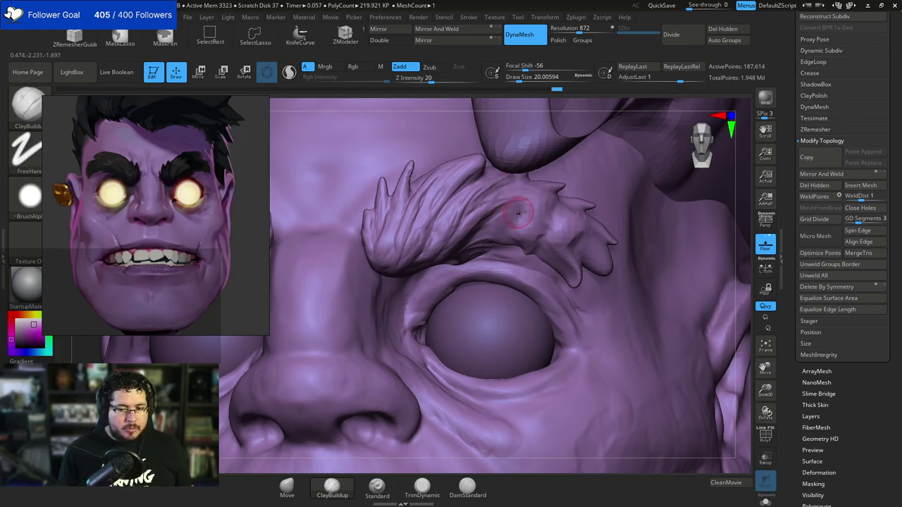
{"action": "left_click_drag", "start_coordinate": [746, 238], "coordinate": [715, 326]}
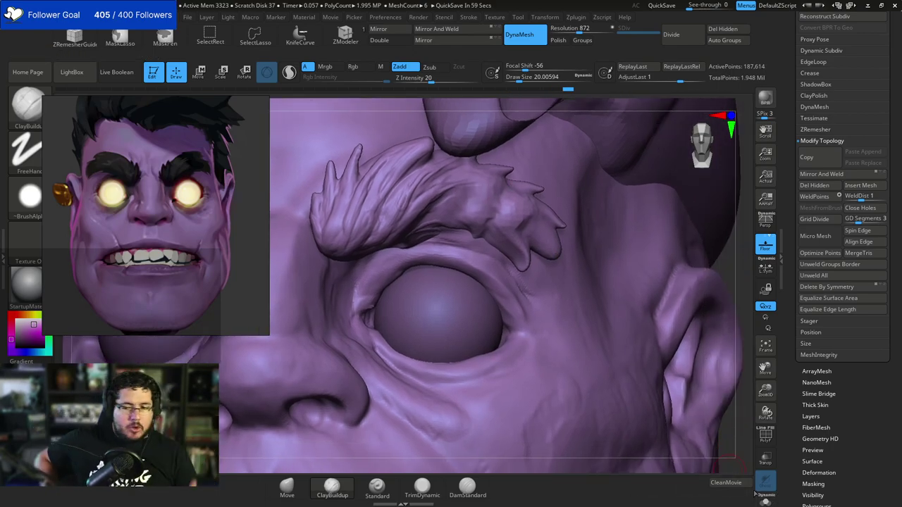
Isolate the eyebrow with Solo and sculpt curved strands across its lower middle at draw sizes of about 13 to 17.
{"action": "left_click", "coordinate": [765, 497]}
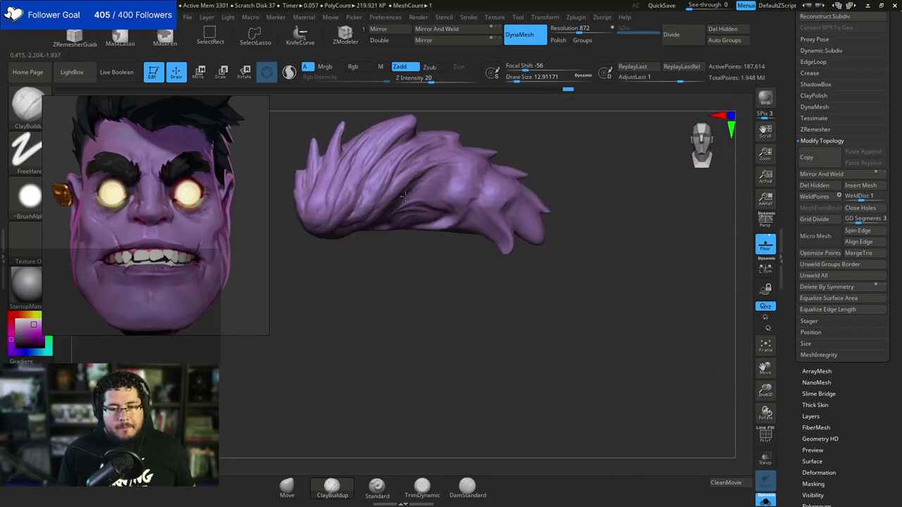
{"action": "key", "text": "space"}
{"action": "mouse_move", "coordinate": [429, 176]}
{"action": "left_mouse_down"}
{"action": "mouse_move", "coordinate": [410, 199]}
{"action": "mouse_move", "coordinate": [451, 170]}
{"action": "mouse_move", "coordinate": [459, 186]}
{"action": "left_mouse_up"}
{"action": "key", "text": "space"}
{"action": "key", "text": "space"}
{"action": "left_click_drag", "start_coordinate": [425, 187], "coordinate": [408, 201]}
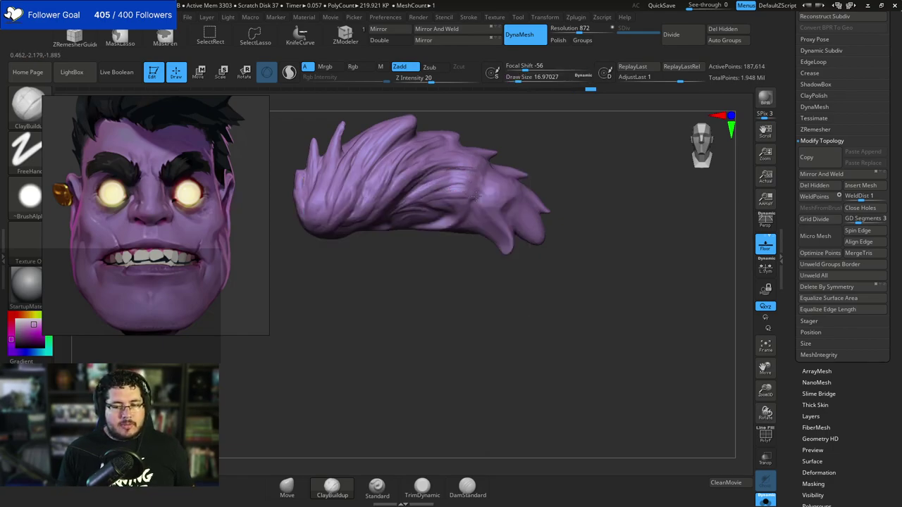
Sculpt fine strands into the upper middle edge of the isolated eyebrow, reducing the draw size to about 12.
{"action": "right_click_drag", "start_coordinate": [471, 204], "coordinate": [487, 152]}
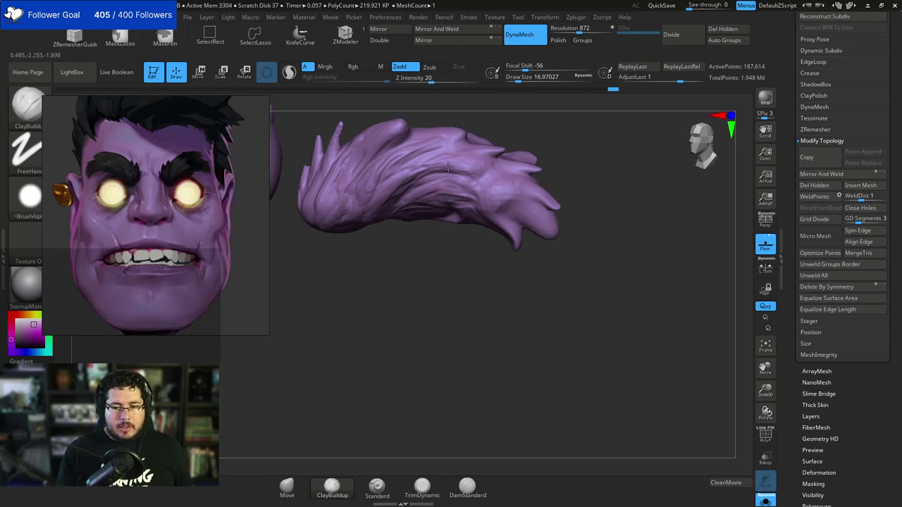
{"action": "mouse_move", "coordinate": [447, 142]}
{"action": "left_mouse_down"}
{"action": "mouse_move", "coordinate": [455, 131]}
{"action": "mouse_move", "coordinate": [445, 134]}
{"action": "left_mouse_up"}
{"action": "key", "text": "space"}
{"action": "left_click_drag", "start_coordinate": [451, 128], "coordinate": [440, 131]}
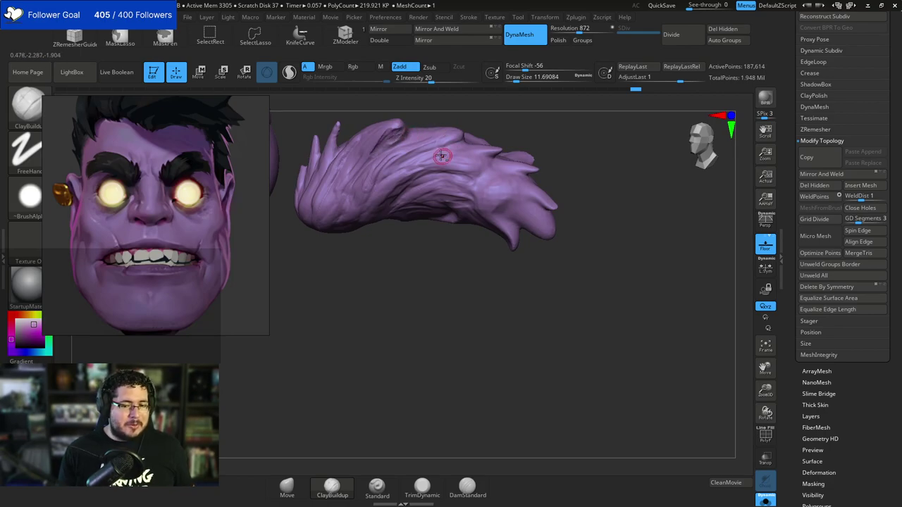
Sculpt strands into the base of the outer tufts with ClayBuildup at a draw size of about 23.
{"action": "right_click_drag", "start_coordinate": [454, 144], "coordinate": [459, 142]}
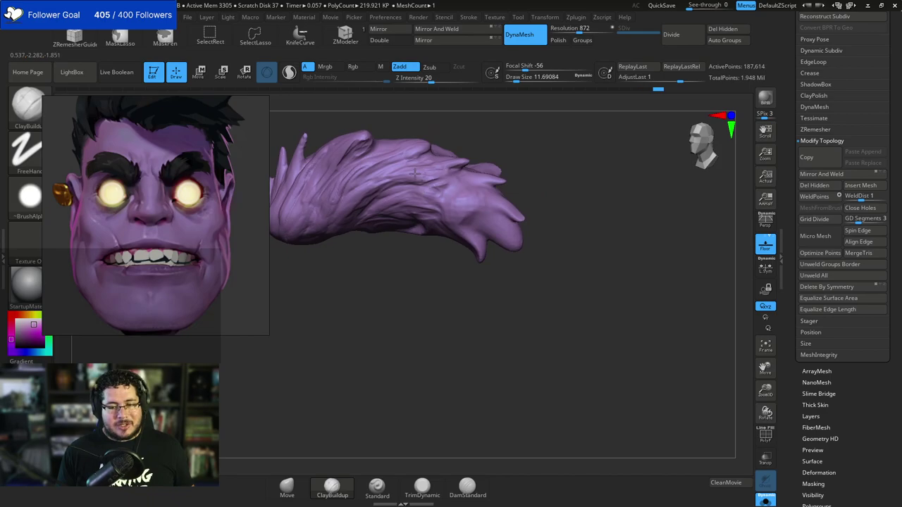
{"action": "key", "text": "space"}
{"action": "mouse_move", "coordinate": [411, 176]}
{"action": "left_mouse_down"}
{"action": "mouse_move", "coordinate": [451, 176]}
{"action": "mouse_move", "coordinate": [428, 190]}
{"action": "left_mouse_up"}
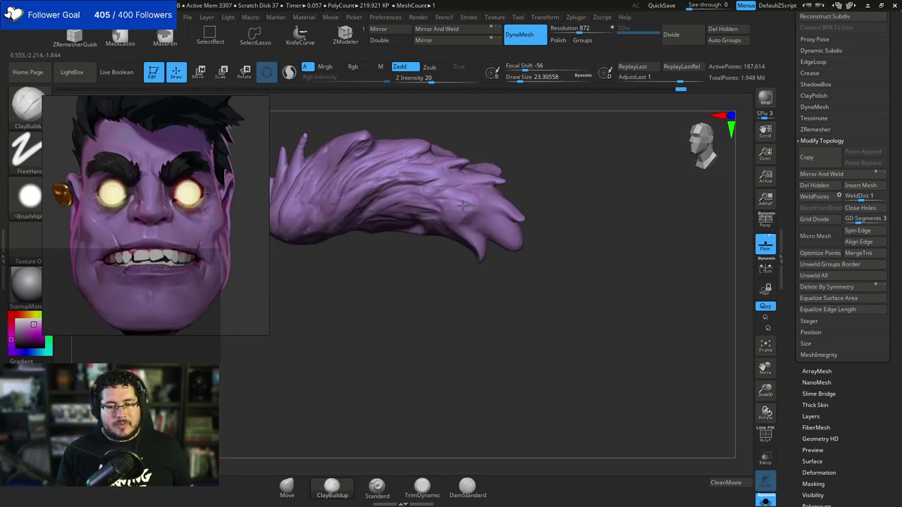
{"action": "mouse_move", "coordinate": [573, 171]}
{"action": "left_mouse_down"}
{"action": "mouse_move", "coordinate": [505, 130]}
{"action": "mouse_move", "coordinate": [548, 167]}
{"action": "left_mouse_up"}
{"action": "mouse_move", "coordinate": [460, 210]}
{"action": "left_mouse_down"}
{"action": "mouse_move", "coordinate": [430, 224]}
{"action": "mouse_move", "coordinate": [442, 209]}
{"action": "mouse_move", "coordinate": [421, 204]}
{"action": "mouse_move", "coordinate": [445, 192]}
{"action": "mouse_move", "coordinate": [409, 211]}
{"action": "left_mouse_up"}
Blend the outer strands back into the middle of the eyebrow with ClayBuildup at a draw size of about 20.
{"action": "key", "text": "space"}
{"action": "left_click_drag", "start_coordinate": [456, 189], "coordinate": [407, 211]}
{"action": "left_click_drag", "start_coordinate": [506, 162], "coordinate": [521, 163]}
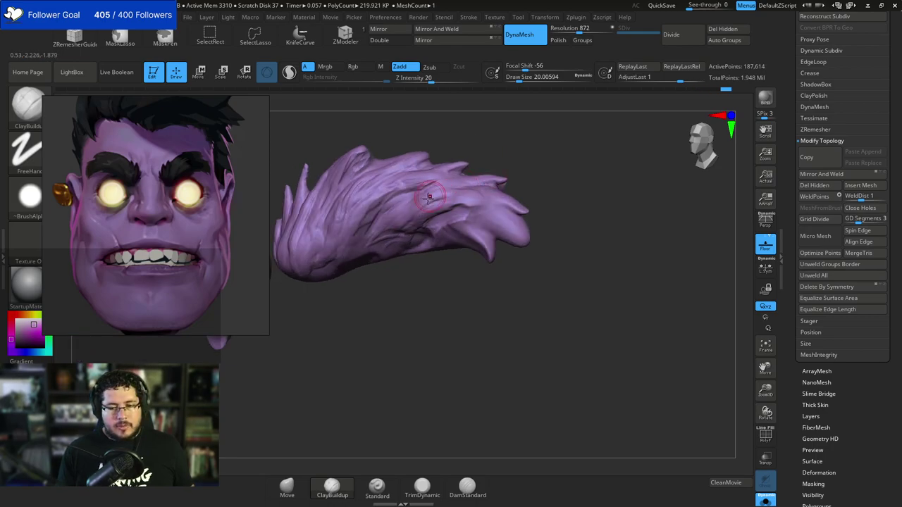
{"action": "left_click_drag", "start_coordinate": [434, 193], "coordinate": [375, 222]}
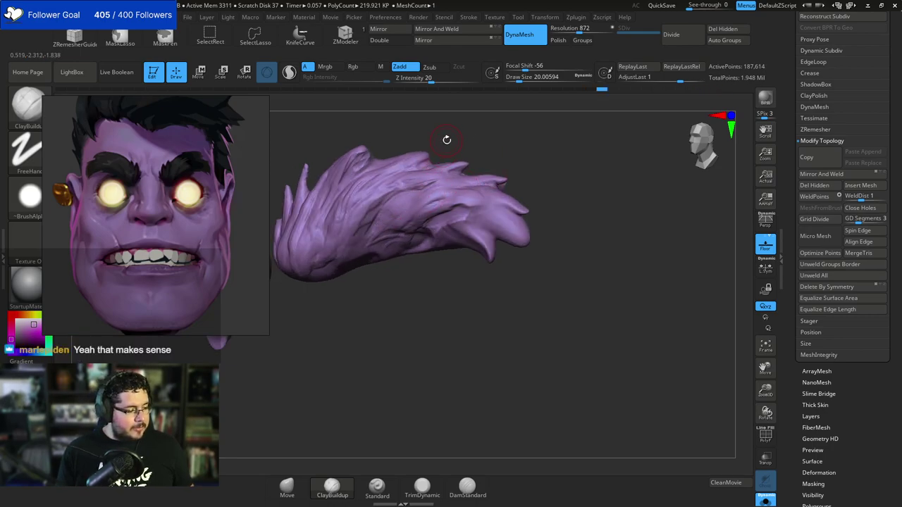
Sculpt strand detail on the eyebrow's outermost tufts and along its outer lower edge, keeping the draw size at about 20.
{"action": "left_click_drag", "start_coordinate": [530, 197], "coordinate": [532, 177]}
{"action": "mouse_move", "coordinate": [487, 186]}
{"action": "left_mouse_down"}
{"action": "mouse_move", "coordinate": [461, 200]}
{"action": "mouse_move", "coordinate": [526, 190]}
{"action": "mouse_move", "coordinate": [507, 189]}
{"action": "left_mouse_up"}
{"action": "right_click_drag", "start_coordinate": [517, 197], "coordinate": [499, 191]}
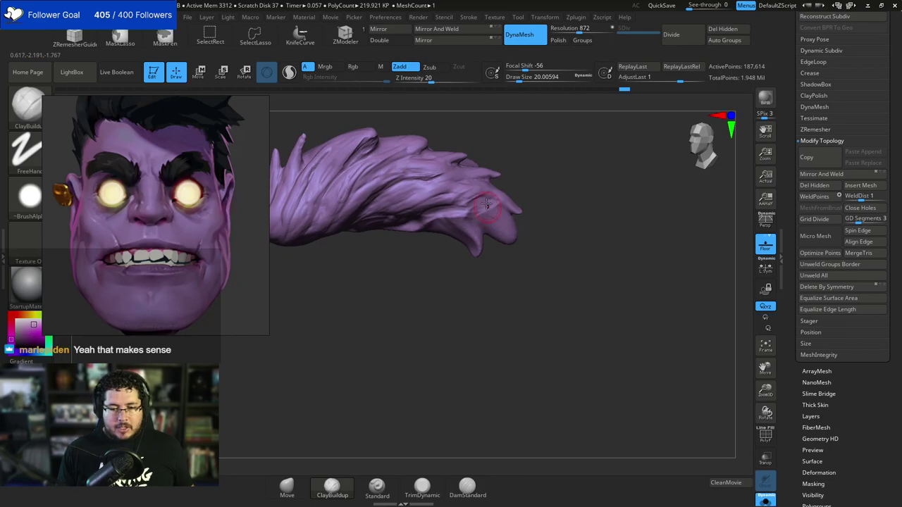
{"action": "left_click_drag", "start_coordinate": [557, 184], "coordinate": [569, 181]}
{"action": "mouse_move", "coordinate": [484, 216]}
{"action": "left_mouse_down"}
{"action": "mouse_move", "coordinate": [503, 220]}
{"action": "mouse_move", "coordinate": [438, 211]}
{"action": "left_mouse_up"}
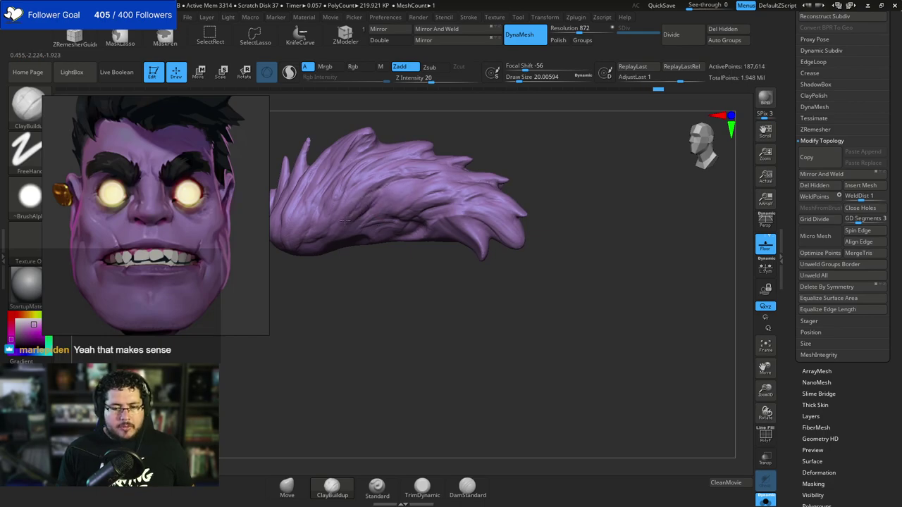
{"action": "right_click_drag", "start_coordinate": [362, 185], "coordinate": [364, 183]}
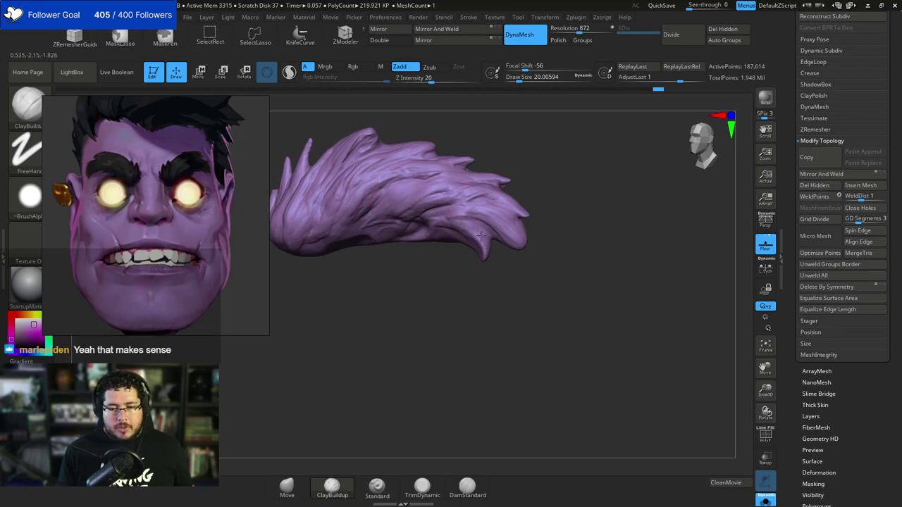
Refine the strands running into the eyebrow's lower outer tufts with ClayBuildup, raising the draw size from about 20 to about 23.
{"action": "left_click_drag", "start_coordinate": [482, 235], "coordinate": [464, 229]}
{"action": "right_click_drag", "start_coordinate": [485, 206], "coordinate": [545, 188]}
{"action": "key", "text": "space"}
{"action": "left_click_drag", "start_coordinate": [515, 217], "coordinate": [486, 205]}
{"action": "key", "text": "space"}
{"action": "key", "text": "space"}
{"action": "mouse_move", "coordinate": [483, 203]}
{"action": "right_mouse_down"}
{"action": "mouse_move", "coordinate": [497, 188]}
{"action": "mouse_move", "coordinate": [580, 181]}
{"action": "mouse_move", "coordinate": [566, 195]}
{"action": "mouse_move", "coordinate": [484, 151]}
{"action": "right_mouse_up"}
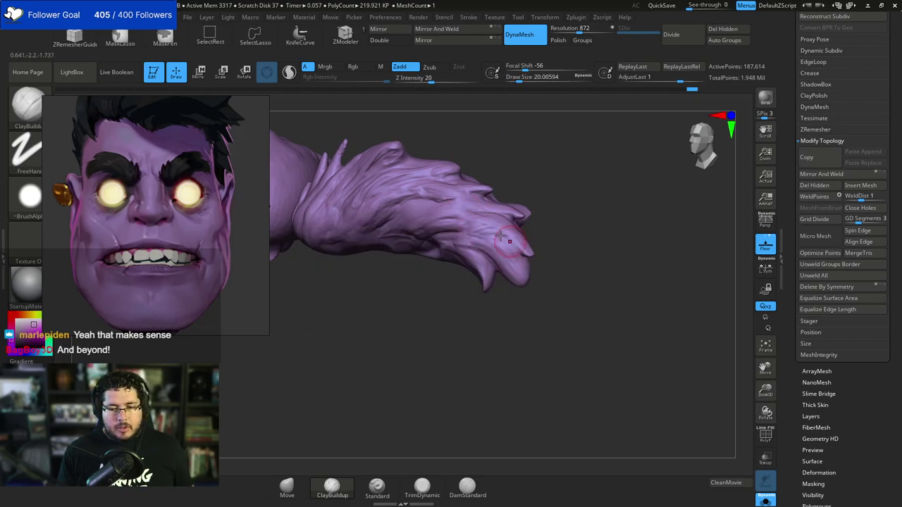
{"action": "mouse_move", "coordinate": [538, 181]}
{"action": "right_mouse_down"}
{"action": "mouse_move", "coordinate": [508, 187]}
{"action": "mouse_move", "coordinate": [420, 177]}
{"action": "right_mouse_up"}
{"action": "key", "text": "]"}
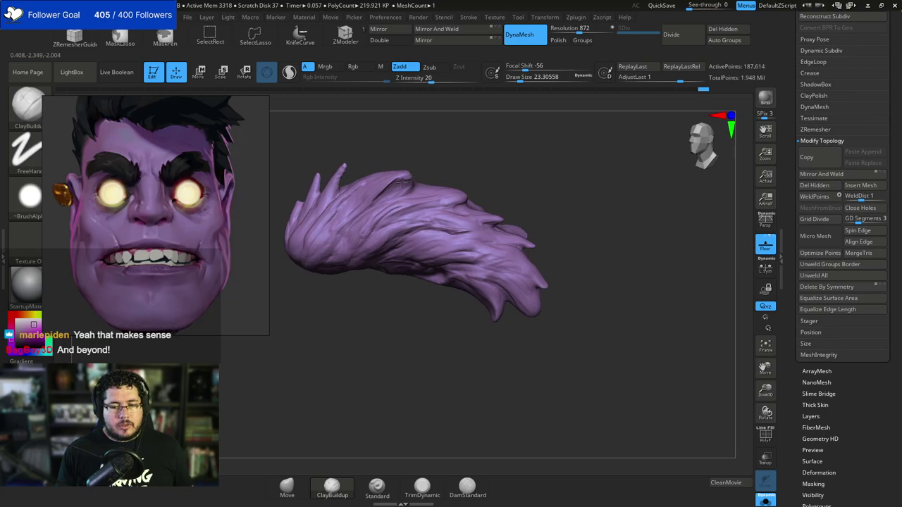
{"action": "mouse_move", "coordinate": [341, 243]}
{"action": "right_mouse_down"}
{"action": "mouse_move", "coordinate": [592, 209]}
{"action": "mouse_move", "coordinate": [614, 236]}
{"action": "mouse_move", "coordinate": [607, 269]}
{"action": "right_mouse_up"}
Carve grooves between the strands at the eyebrow's inner end with DamStandard at a draw size of about 16.
{"action": "key", "text": "b"}
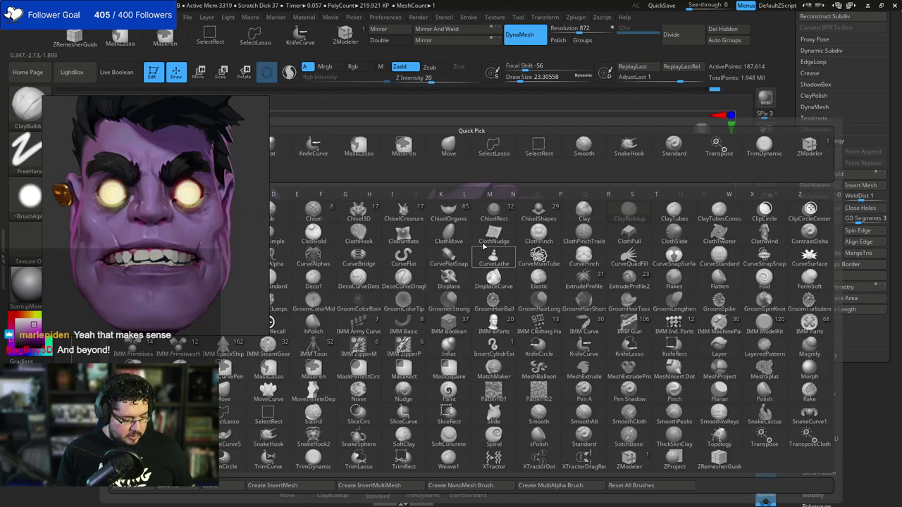
{"action": "key", "text": "d"}
{"action": "key", "text": "s"}
{"action": "key", "text": "space"}
{"action": "left_click_drag", "start_coordinate": [490, 221], "coordinate": [486, 222]}
{"action": "mouse_move", "coordinate": [494, 223]}
{"action": "right_mouse_down"}
{"action": "mouse_move", "coordinate": [470, 225]}
{"action": "mouse_move", "coordinate": [471, 252]}
{"action": "mouse_move", "coordinate": [540, 157]}
{"action": "right_mouse_up"}
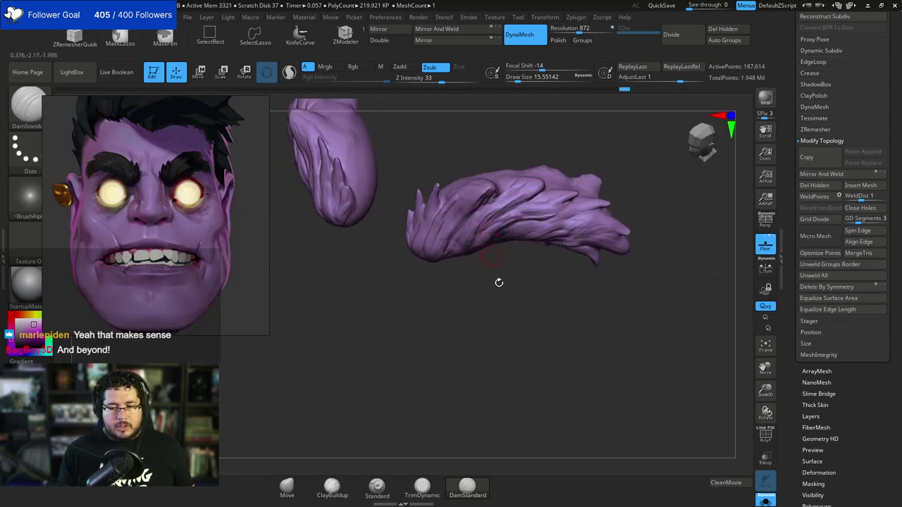
{"action": "right_click_drag", "start_coordinate": [498, 280], "coordinate": [518, 234]}
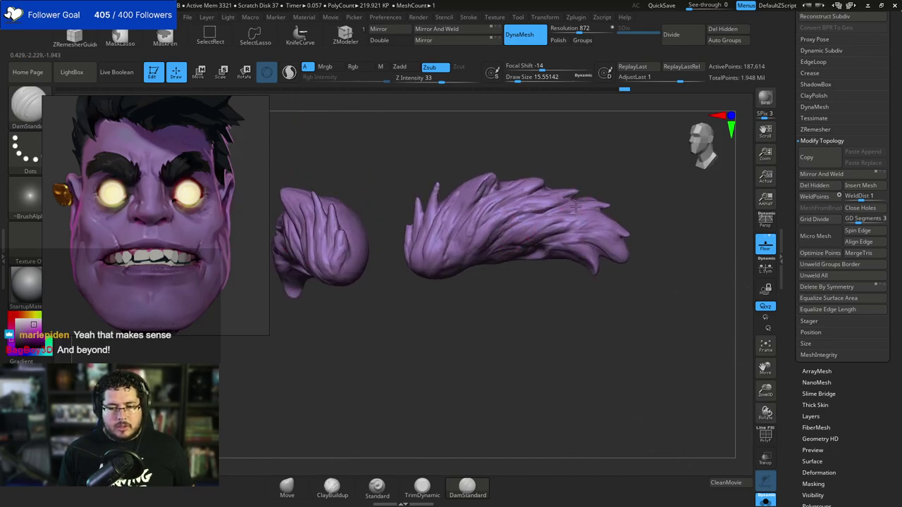
{"action": "right_click_drag", "start_coordinate": [614, 215], "coordinate": [563, 200]}
{"action": "left_click_drag", "start_coordinate": [454, 237], "coordinate": [465, 216]}
{"action": "left_click_drag", "start_coordinate": [451, 260], "coordinate": [473, 220]}
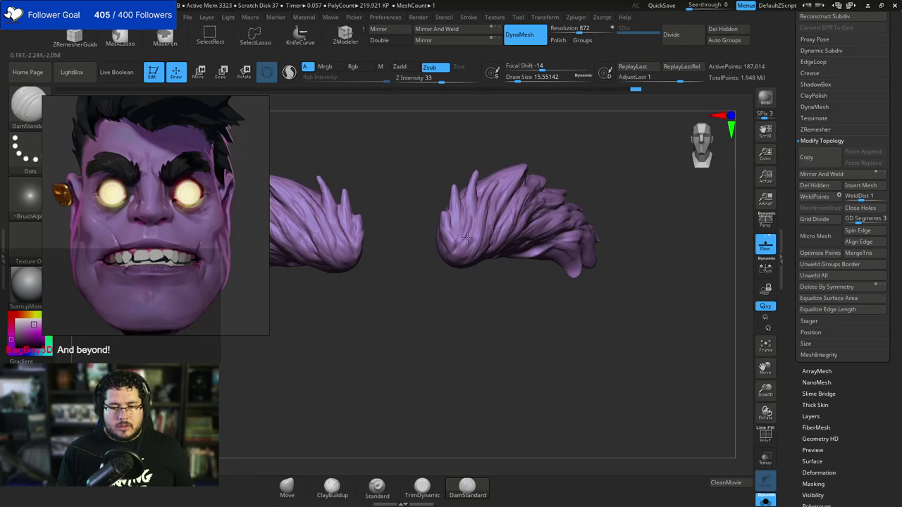
Carve long strand lines with DamStandard from the eyebrow's inner end through the middle and lower edge into the outer tufts.
{"action": "right_click_drag", "start_coordinate": [461, 283], "coordinate": [495, 287]}
{"action": "mouse_move", "coordinate": [448, 261]}
{"action": "left_mouse_down"}
{"action": "mouse_move", "coordinate": [474, 231]}
{"action": "mouse_move", "coordinate": [518, 238]}
{"action": "mouse_move", "coordinate": [528, 211]}
{"action": "left_mouse_up"}
{"action": "left_click_drag", "start_coordinate": [494, 254], "coordinate": [571, 236]}
{"action": "mouse_move", "coordinate": [526, 268]}
{"action": "left_mouse_down"}
{"action": "mouse_move", "coordinate": [577, 252]}
{"action": "mouse_move", "coordinate": [600, 255]}
{"action": "left_mouse_up"}
{"action": "right_click_drag", "start_coordinate": [612, 241], "coordinate": [570, 237]}
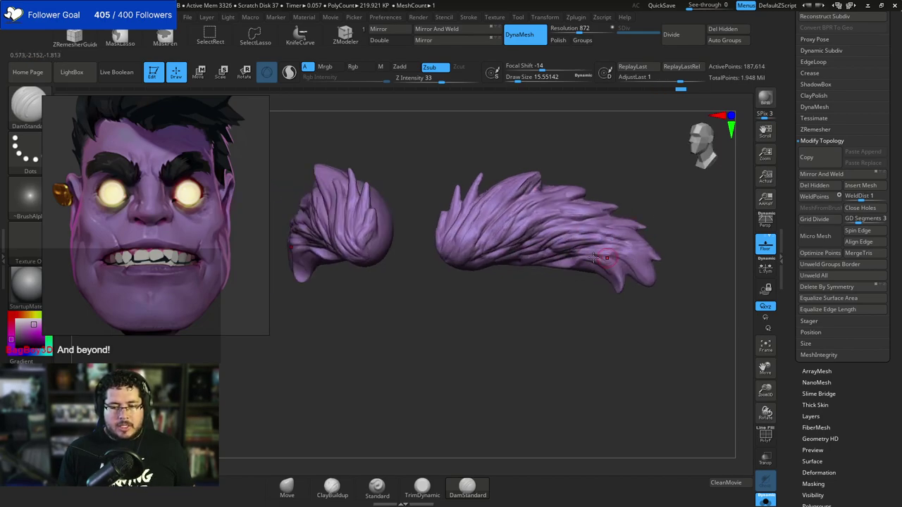
{"action": "left_click_drag", "start_coordinate": [632, 270], "coordinate": [615, 275]}
{"action": "right_click_drag", "start_coordinate": [634, 231], "coordinate": [652, 234]}
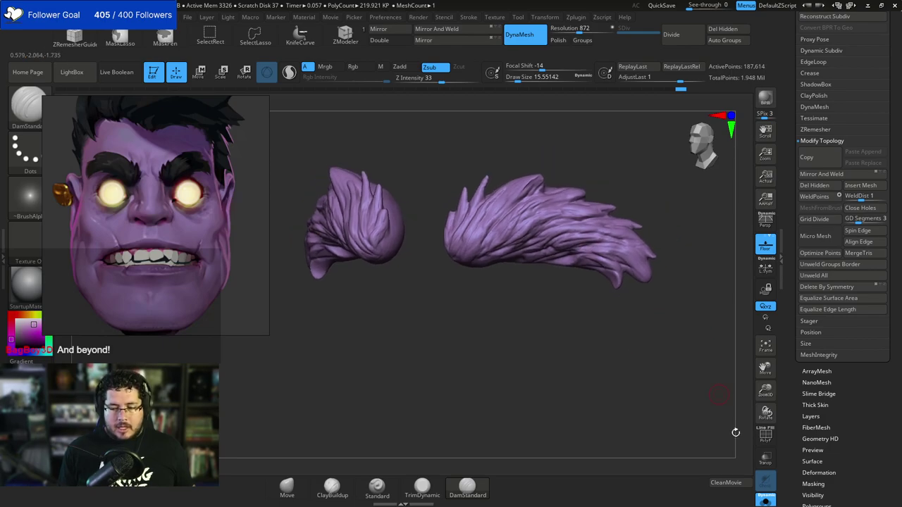
Switch from the eyebrow to the isolated head and hide its lower jaw with SelectLasso to expose the mouth interior.
{"action": "left_click", "coordinate": [766, 501]}
{"action": "right_click_drag", "start_coordinate": [372, 153], "coordinate": [554, 208], "text": "ctrl"}
{"action": "right_click_drag", "start_coordinate": [669, 200], "coordinate": [638, 241], "text": "alt"}
{"action": "mouse_move", "coordinate": [637, 241]}
{"action": "left_mouse_down"}
{"action": "mouse_move", "coordinate": [626, 254]}
{"action": "mouse_move", "coordinate": [641, 256]}
{"action": "mouse_move", "coordinate": [640, 283]}
{"action": "mouse_move", "coordinate": [637, 255]}
{"action": "mouse_move", "coordinate": [629, 256]}
{"action": "mouse_move", "coordinate": [644, 268]}
{"action": "mouse_move", "coordinate": [598, 236]}
{"action": "mouse_move", "coordinate": [723, 470]}
{"action": "mouse_move", "coordinate": [662, 313]}
{"action": "mouse_move", "coordinate": [729, 173]}
{"action": "left_mouse_up"}
{"action": "mouse_move", "coordinate": [604, 426]}
{"action": "left_mouse_down", "text": "ctrl+shift"}
{"action": "mouse_move", "coordinate": [600, 336]}
{"action": "mouse_move", "coordinate": [559, 194]}
{"action": "left_mouse_up", "text": "ctrl+shift"}
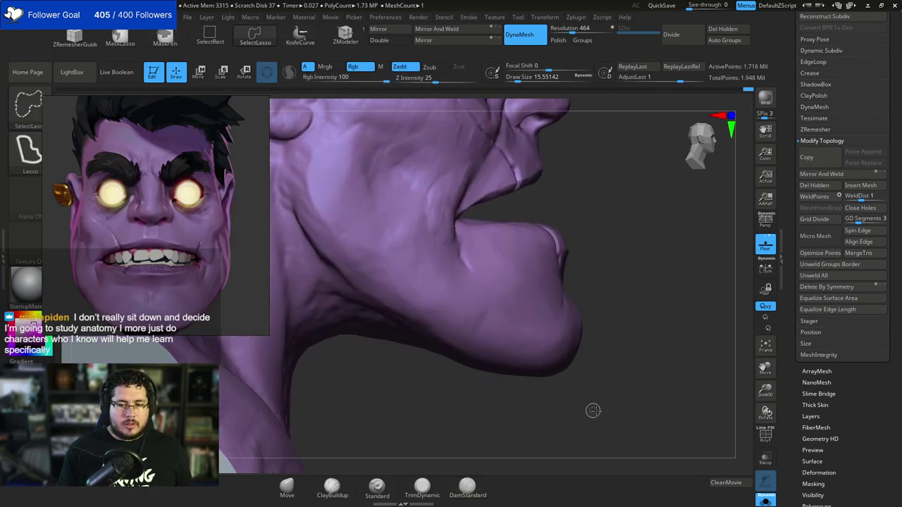
{"action": "mouse_move", "coordinate": [593, 411]}
{"action": "left_mouse_down", "text": "ctrl+shift"}
{"action": "mouse_move", "coordinate": [585, 198]}
{"action": "mouse_move", "coordinate": [468, 216]}
{"action": "mouse_move", "coordinate": [440, 429]}
{"action": "mouse_move", "coordinate": [451, 429]}
{"action": "left_mouse_up", "text": "ctrl+shift"}
{"action": "mouse_move", "coordinate": [615, 310]}
{"action": "left_mouse_down"}
{"action": "mouse_move", "coordinate": [644, 227]}
{"action": "mouse_move", "coordinate": [604, 324]}
{"action": "mouse_move", "coordinate": [597, 303]}
{"action": "left_mouse_up"}
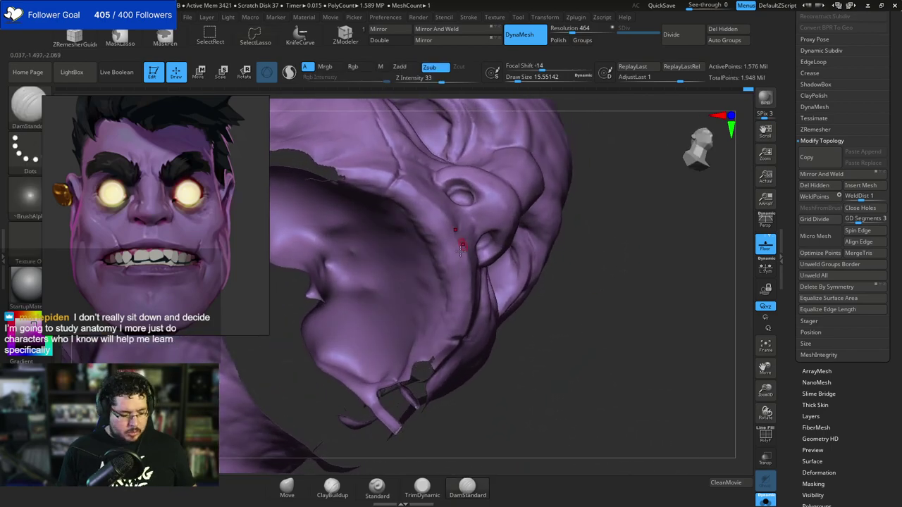
Build up the inner surface behind the upper lip with ClayBuildup at a draw size of about 59.
{"action": "key", "text": "b"}
{"action": "key", "text": "c"}
{"action": "key", "text": "b"}
{"action": "key", "text": "space"}
{"action": "key", "text": "space"}
{"action": "left_click_drag", "start_coordinate": [436, 251], "coordinate": [445, 251]}
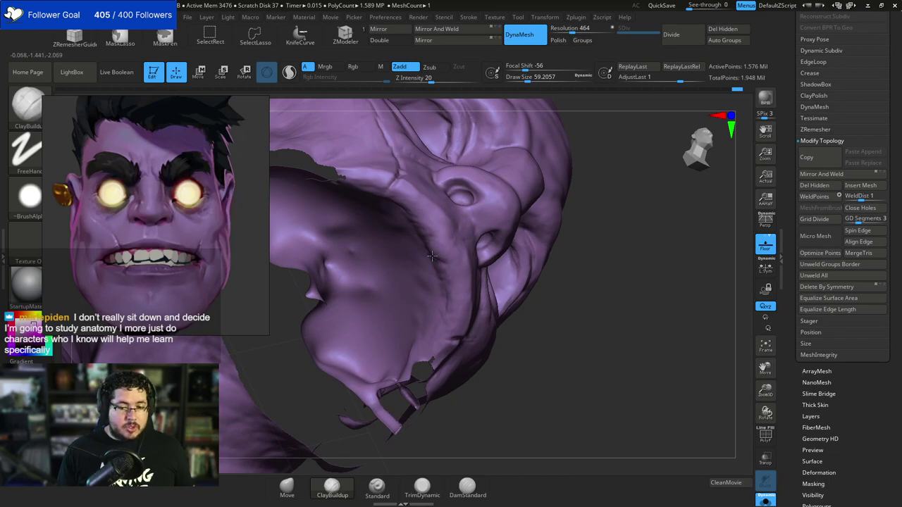
{"action": "left_click_drag", "start_coordinate": [563, 322], "coordinate": [452, 226]}
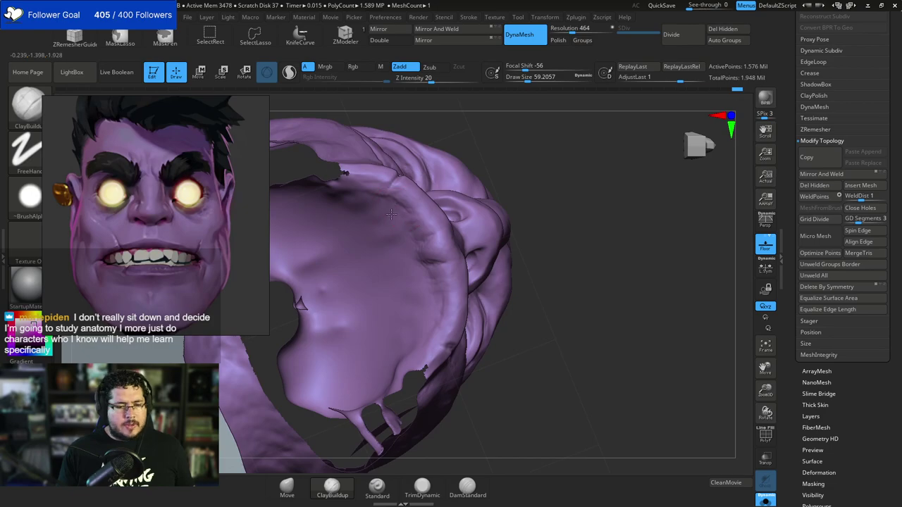
{"action": "left_click_drag", "start_coordinate": [520, 154], "coordinate": [560, 252]}
{"action": "key", "text": "f"}
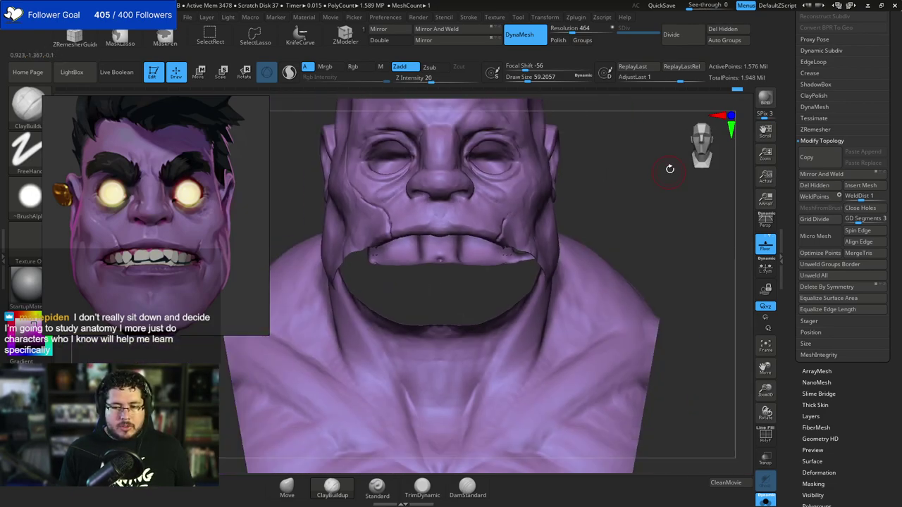
{"action": "left_click_drag", "start_coordinate": [645, 192], "coordinate": [490, 191]}
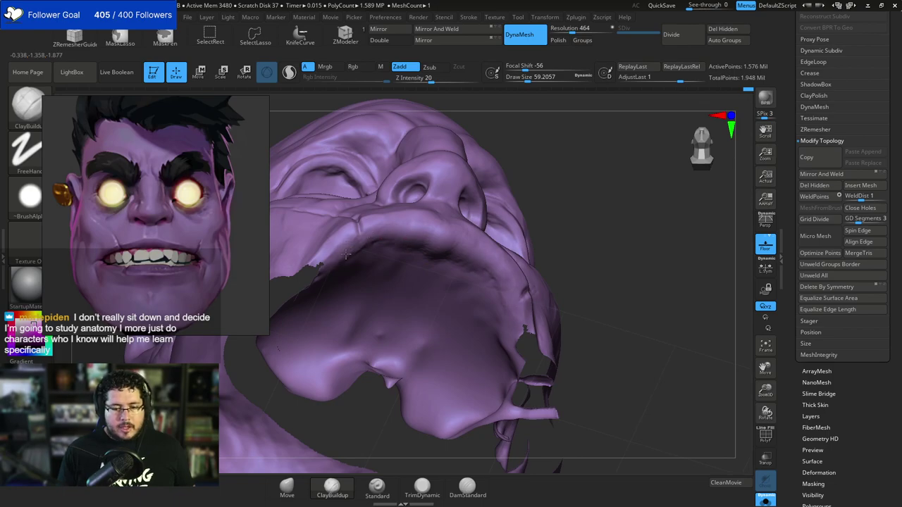
{"action": "mouse_move", "coordinate": [564, 187]}
{"action": "left_mouse_down"}
{"action": "mouse_move", "coordinate": [566, 224]}
{"action": "mouse_move", "coordinate": [530, 186]}
{"action": "left_mouse_up"}
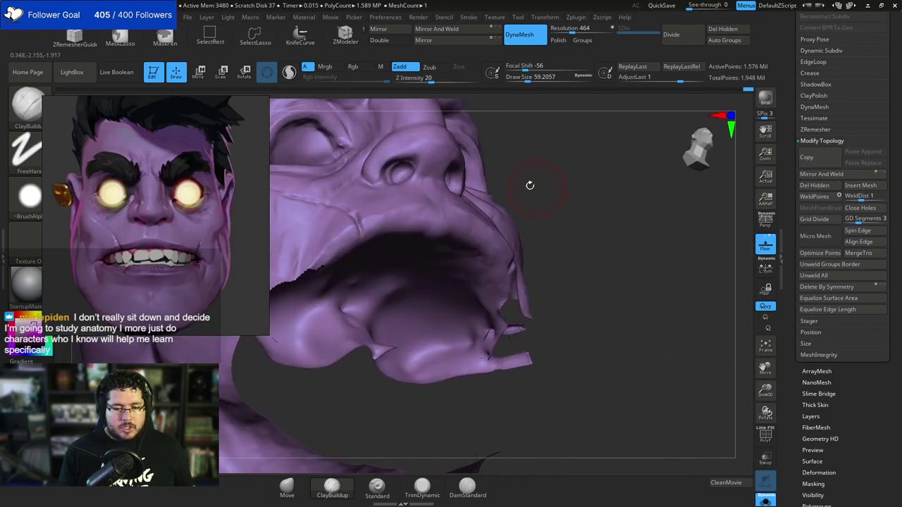
Flatten the uneven inner surface behind the upper lip with TrimDynamic at a draw size of about 59 and unhide the lower jaw.
{"action": "key", "text": "b"}
{"action": "key", "text": "t"}
{"action": "key", "text": "d"}
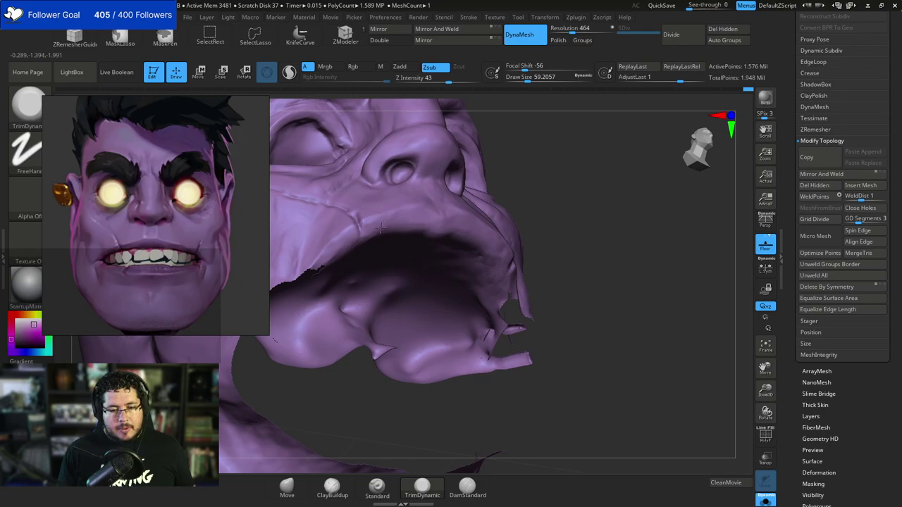
{"action": "left_click_drag", "start_coordinate": [553, 226], "coordinate": [544, 169]}
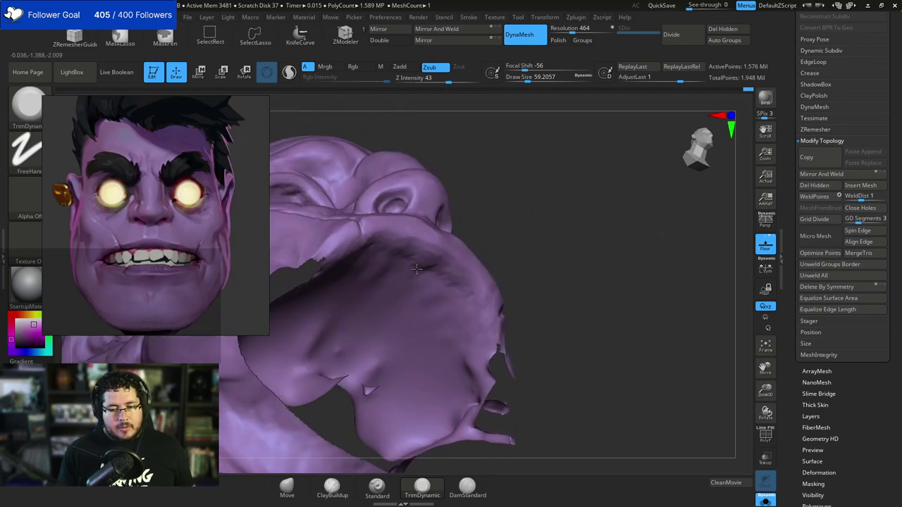
{"action": "left_click_drag", "start_coordinate": [498, 227], "coordinate": [434, 275]}
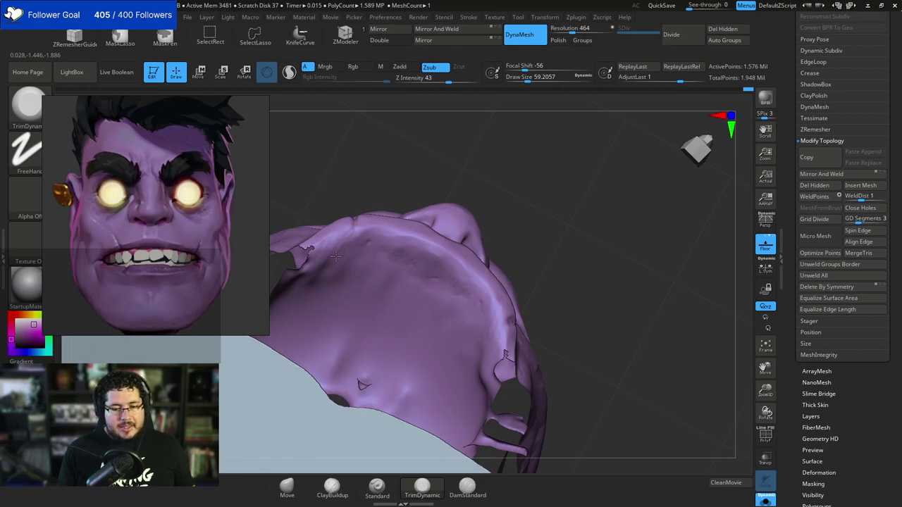
{"action": "left_click_drag", "start_coordinate": [461, 177], "coordinate": [485, 202]}
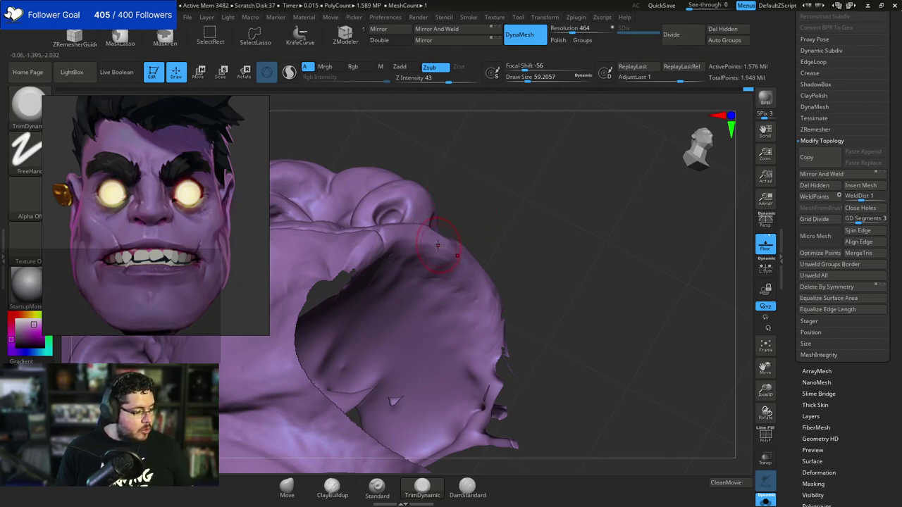
{"action": "mouse_move", "coordinate": [441, 239]}
{"action": "right_mouse_down"}
{"action": "mouse_move", "coordinate": [493, 189]}
{"action": "mouse_move", "coordinate": [370, 298]}
{"action": "right_mouse_up"}
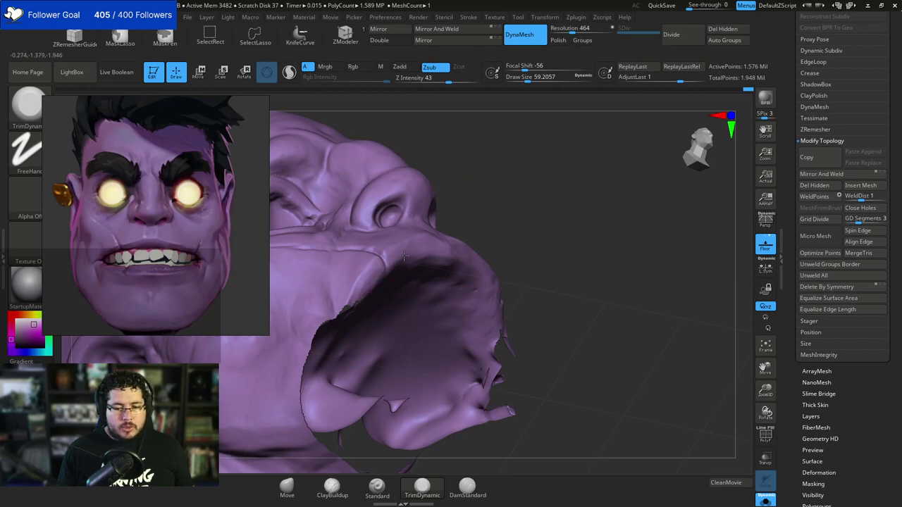
{"action": "right_click_drag", "start_coordinate": [404, 256], "coordinate": [591, 200]}
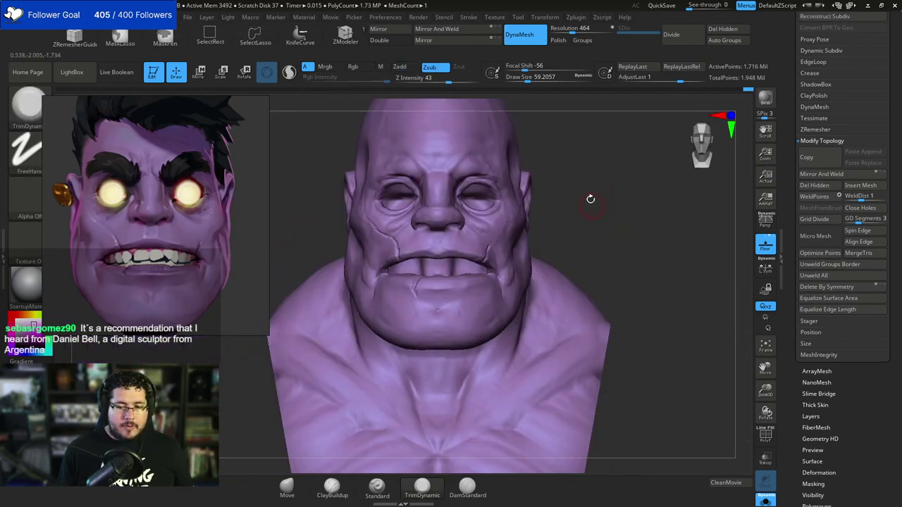
Build up the forehead above the brow on the isolated head with ClayBuildup, using draw sizes of about 90 and 74.
{"action": "key", "text": "f"}
{"action": "left_click", "coordinate": [766, 501]}
{"action": "right_click_drag", "start_coordinate": [671, 320], "coordinate": [652, 294], "text": "ctrl"}
{"action": "right_click_drag", "start_coordinate": [636, 212], "coordinate": [549, 197]}
{"action": "key", "text": "b"}
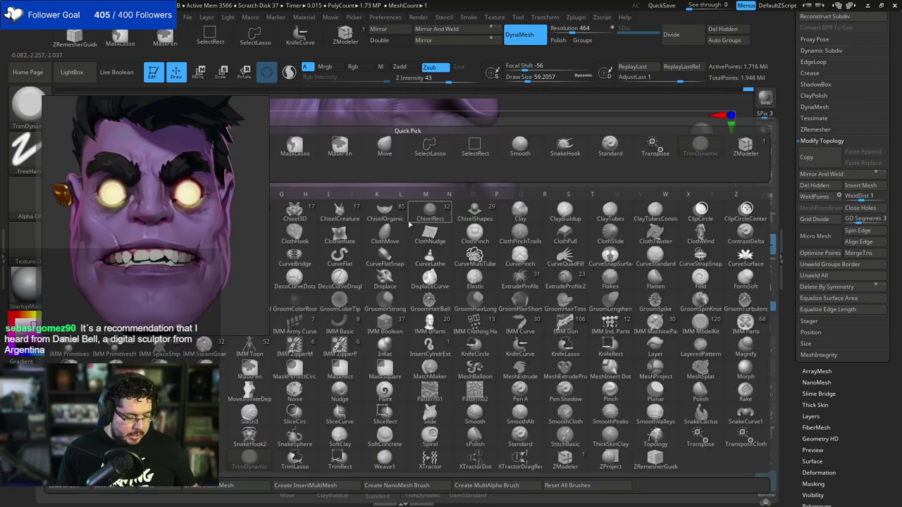
{"action": "key", "text": "c"}
{"action": "key", "text": "b"}
{"action": "key", "text": "space"}
{"action": "left_click_drag", "start_coordinate": [389, 211], "coordinate": [393, 235]}
{"action": "left_click", "coordinate": [765, 502]}
{"action": "key", "text": "space"}
{"action": "key", "text": "space"}
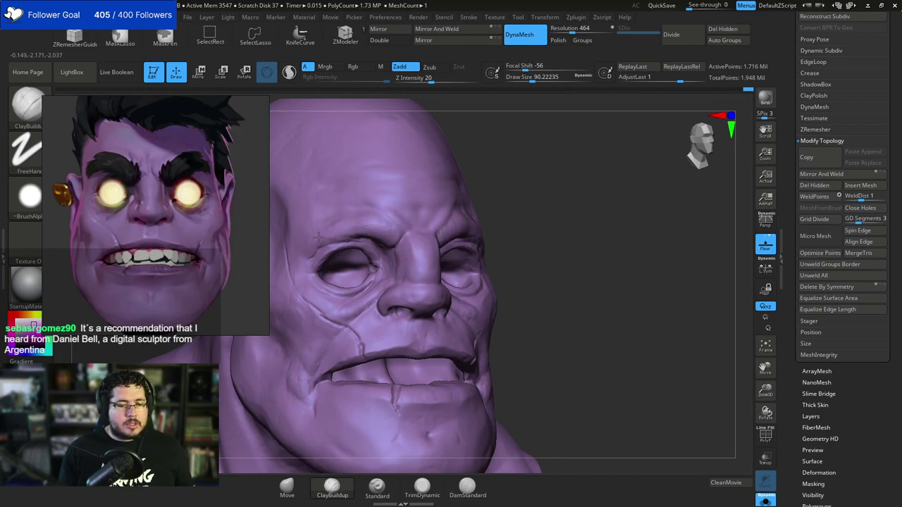
{"action": "key", "text": "space"}
{"action": "left_click_drag", "start_coordinate": [388, 216], "coordinate": [410, 226]}
{"action": "key", "text": "space"}
{"action": "key", "text": "space"}
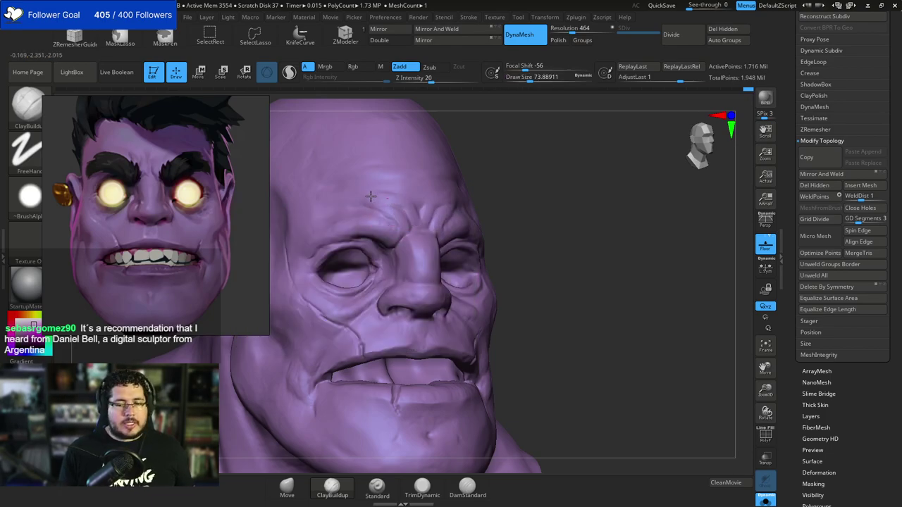
Show all subtools and sculpt and smooth the forehead between the eyebrows, keeping the draw size at about 74.
{"action": "left_click", "coordinate": [766, 500]}
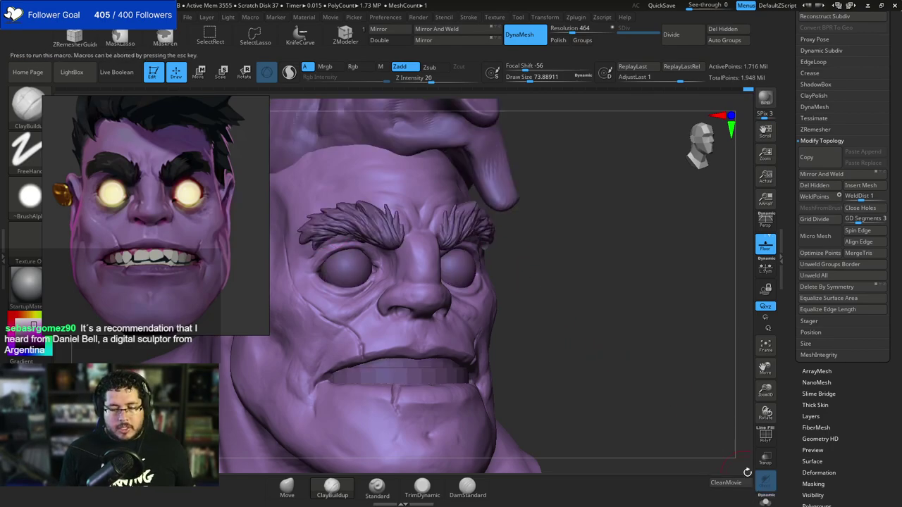
{"action": "key", "text": "f"}
{"action": "left_click_drag", "start_coordinate": [670, 357], "coordinate": [642, 347], "text": "shift"}
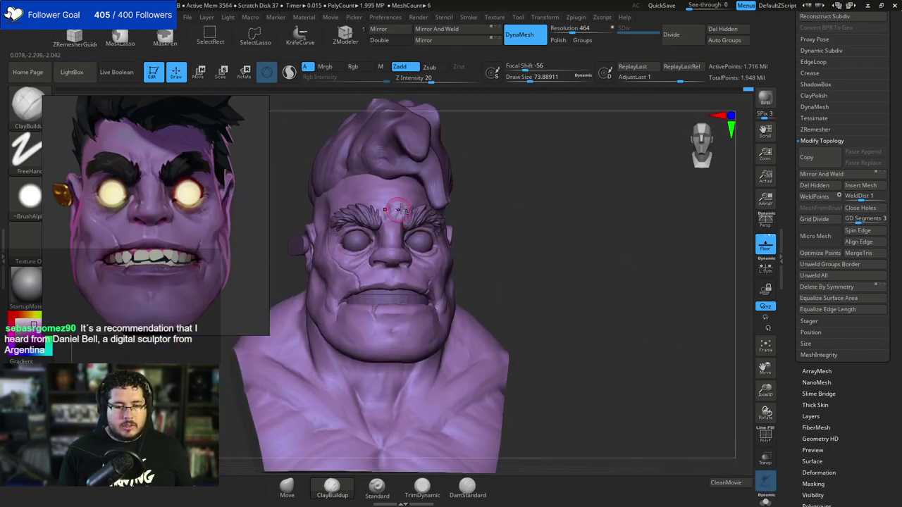
{"action": "left_click_drag", "start_coordinate": [505, 182], "coordinate": [504, 145]}
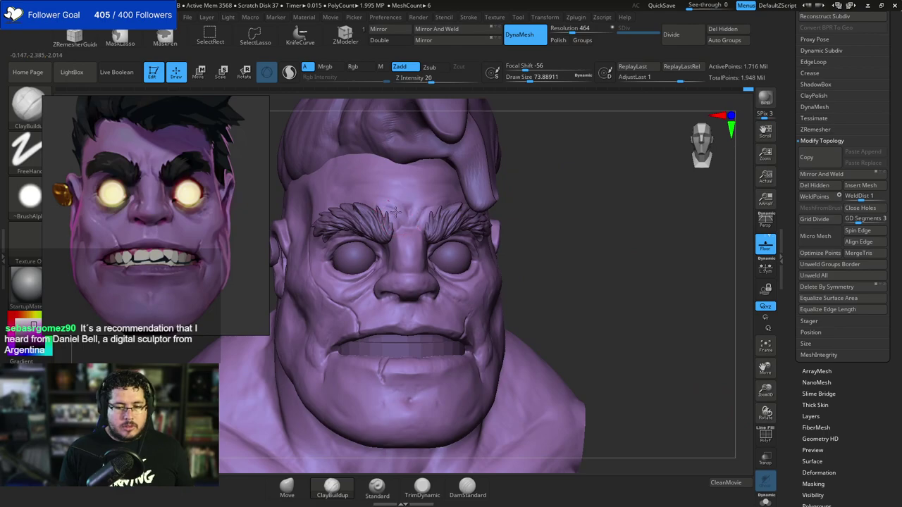
{"action": "left_click_drag", "start_coordinate": [406, 211], "coordinate": [400, 196]}
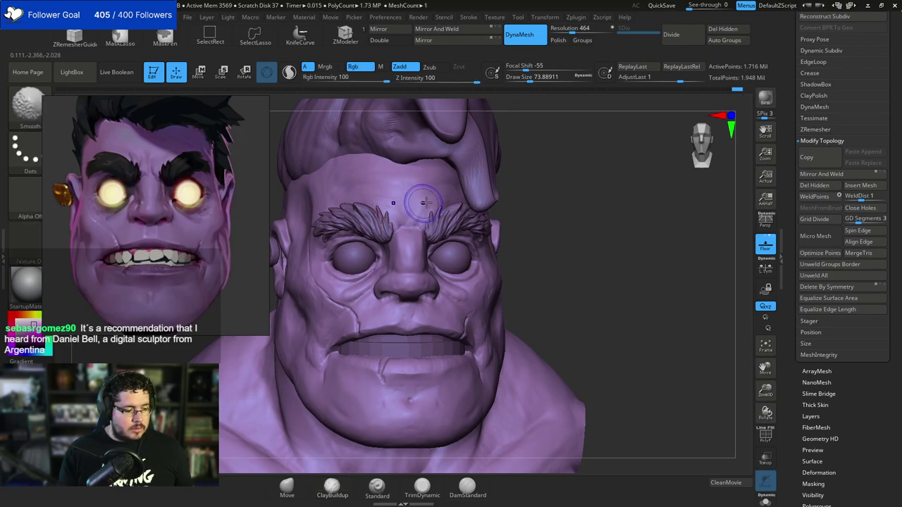
{"action": "mouse_move", "coordinate": [413, 228]}
{"action": "left_mouse_down"}
{"action": "mouse_move", "coordinate": [415, 240]}
{"action": "mouse_move", "coordinate": [411, 228]}
{"action": "left_mouse_up"}
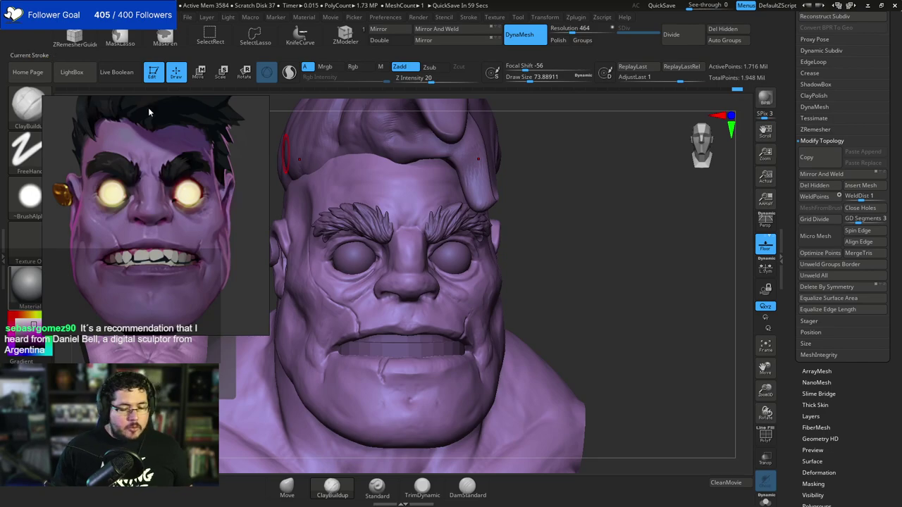
Flatten the temple and side of the forehead with TrimDynamic at a draw size of about 116, and reduce the size to about 59.
{"action": "mouse_move", "coordinate": [543, 223]}
{"action": "left_mouse_down"}
{"action": "mouse_move", "coordinate": [570, 244]}
{"action": "mouse_move", "coordinate": [334, 233]}
{"action": "left_mouse_up"}
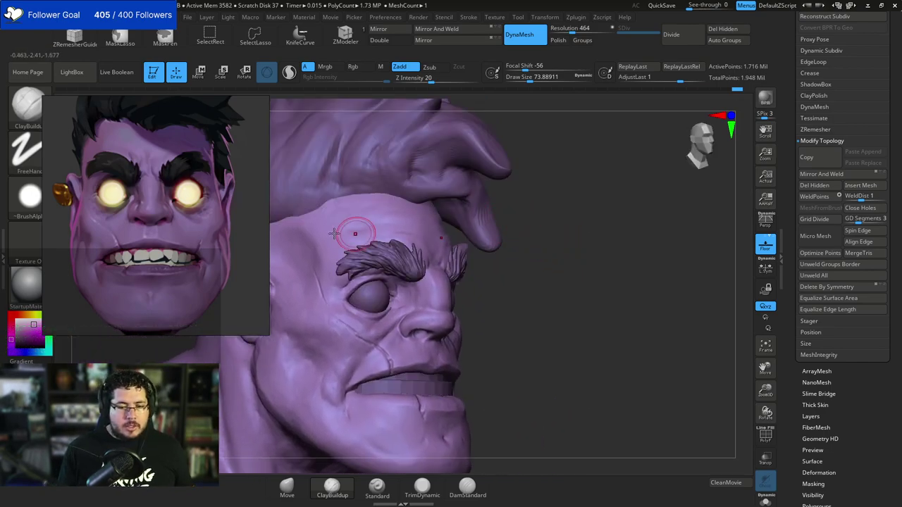
{"action": "key", "text": "b"}
{"action": "key", "text": "t"}
{"action": "key", "text": "d"}
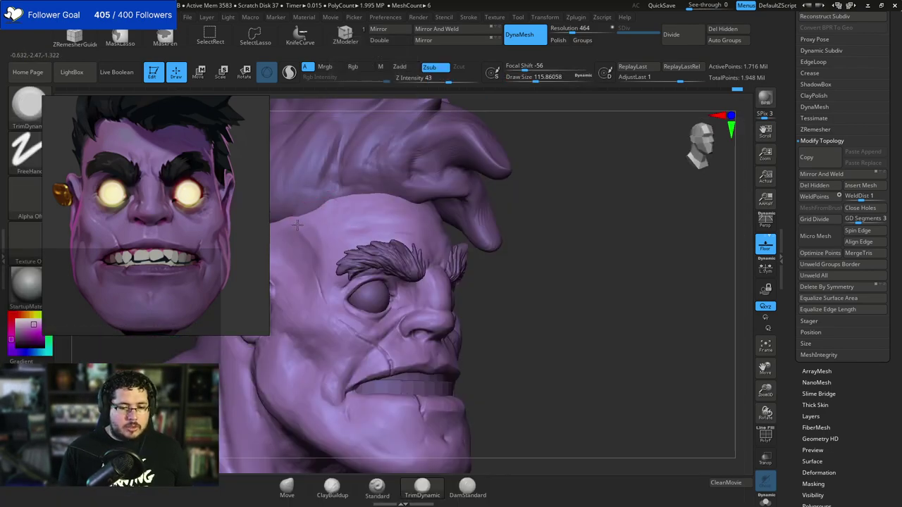
{"action": "left_click_drag", "start_coordinate": [293, 231], "coordinate": [367, 218]}
{"action": "left_click_drag", "start_coordinate": [509, 264], "coordinate": [497, 224], "text": "alt"}
{"action": "key", "text": "s"}
{"action": "left_click_drag", "start_coordinate": [487, 219], "coordinate": [466, 219]}
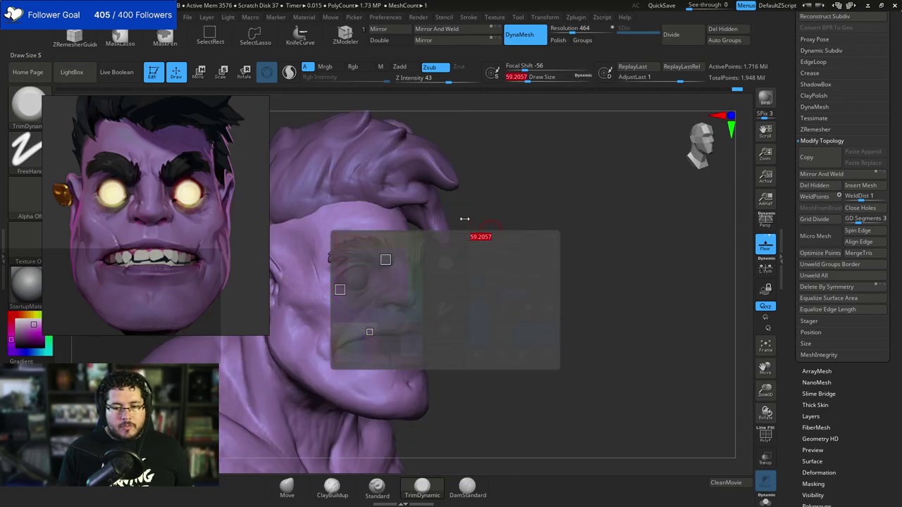
{"action": "left_click", "coordinate": [416, 183], "text": "alt"}
{"action": "mouse_move", "coordinate": [550, 203]}
{"action": "left_mouse_down", "text": "shift"}
{"action": "mouse_move", "coordinate": [509, 198]}
{"action": "mouse_move", "coordinate": [495, 214]}
{"action": "mouse_move", "coordinate": [520, 252]}
{"action": "left_mouse_up", "text": "shift"}
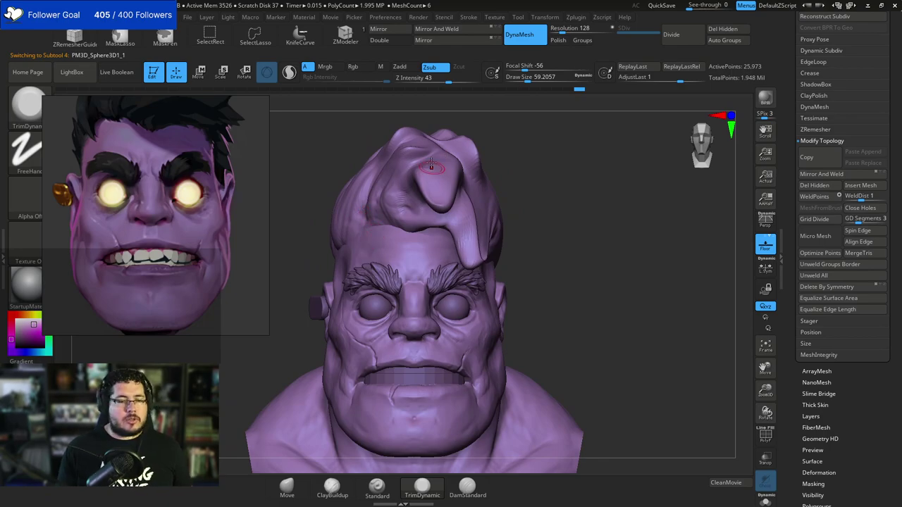
{"action": "left_click_drag", "start_coordinate": [492, 197], "coordinate": [529, 225], "text": "alt"}
{"action": "left_click_drag", "start_coordinate": [529, 226], "coordinate": [547, 206], "text": "shift"}
Select the head subtool and reshape the nose with the Move brush, using draw sizes of about 104 and 74.
{"action": "left_click", "coordinate": [430, 273], "text": "alt"}
{"action": "left_click_drag", "start_coordinate": [611, 243], "coordinate": [609, 177], "text": "alt"}
{"action": "key", "text": "b"}
{"action": "key", "text": "m"}
{"action": "key", "text": "v"}
{"action": "key", "text": "space"}
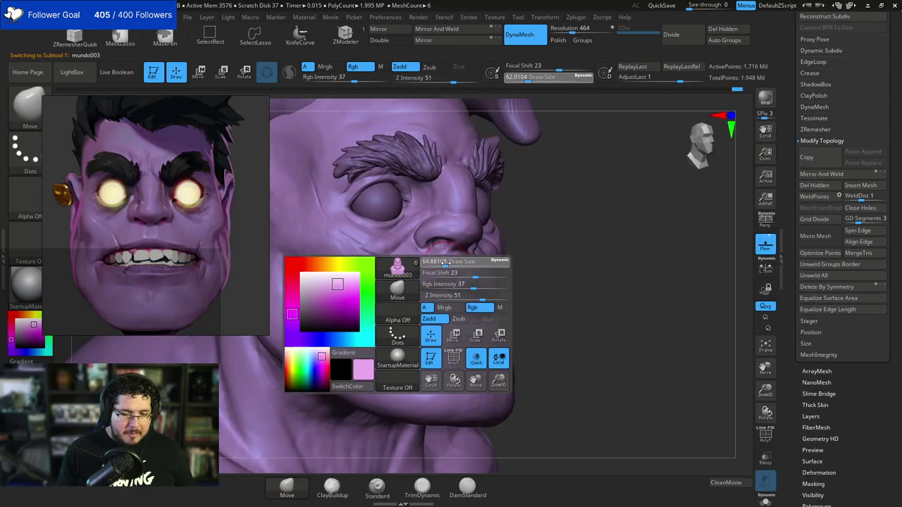
{"action": "key", "text": "space"}
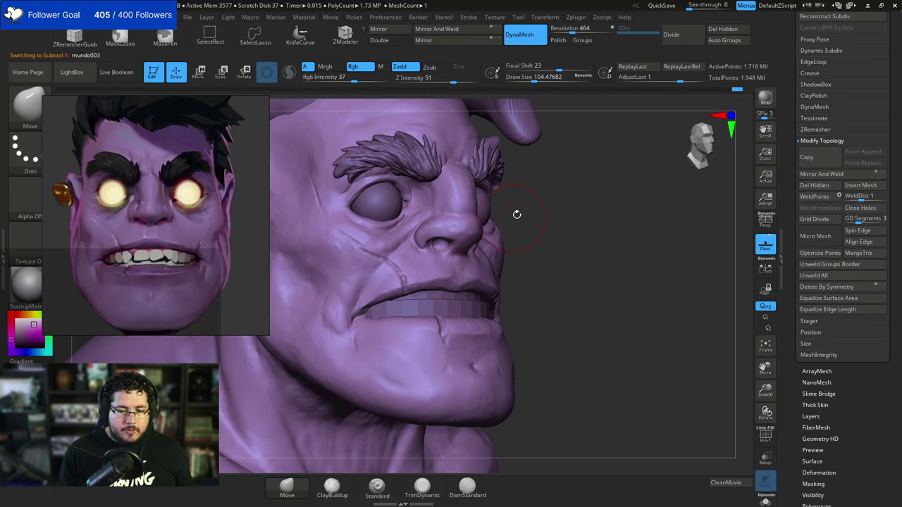
{"action": "left_click_drag", "start_coordinate": [517, 215], "coordinate": [549, 216]}
{"action": "key", "text": "space"}
{"action": "left_click_drag", "start_coordinate": [497, 223], "coordinate": [470, 240]}
{"action": "left_click_drag", "start_coordinate": [474, 241], "coordinate": [477, 238]}
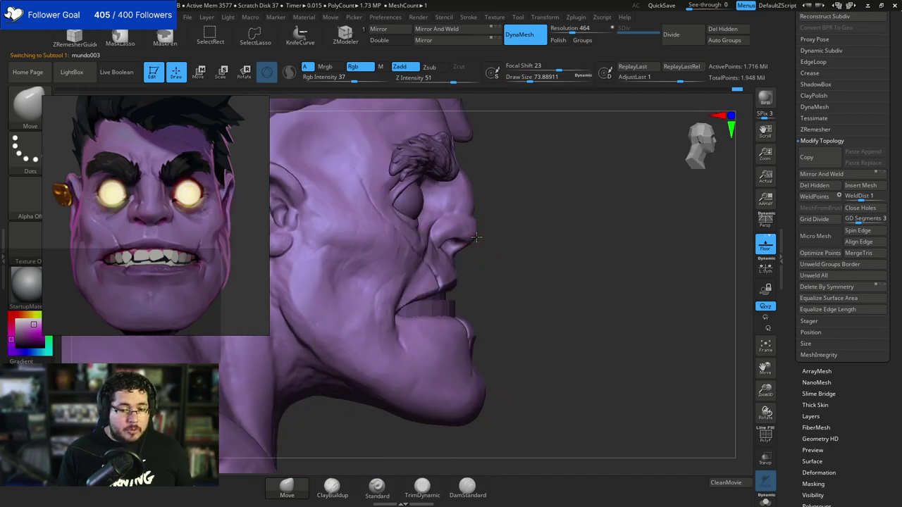
{"action": "right_click_drag", "start_coordinate": [476, 235], "coordinate": [409, 235], "text": "shift"}
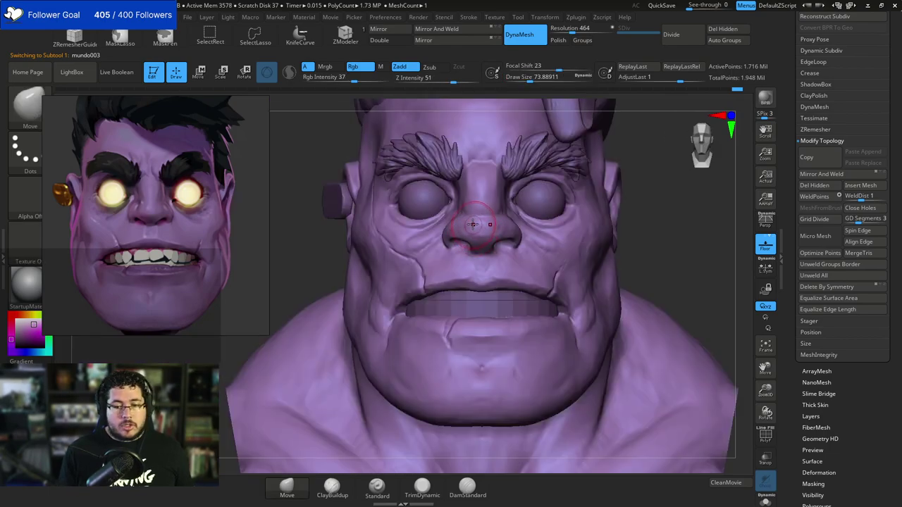
Flatten the planes of the nose tip with TrimDynamic, starting at a draw size of about 44.
{"action": "key", "text": "b"}
{"action": "key", "text": "t"}
{"action": "key", "text": "d"}
{"action": "key", "text": "space"}
{"action": "left_click_drag", "start_coordinate": [473, 237], "coordinate": [468, 238]}
{"action": "right_click_drag", "start_coordinate": [416, 221], "coordinate": [477, 217]}
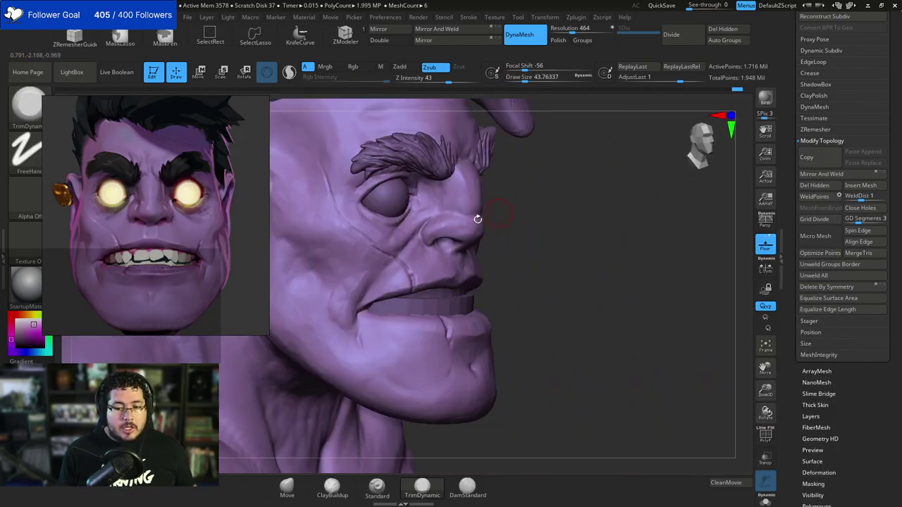
{"action": "key", "text": "space"}
{"action": "left_click_drag", "start_coordinate": [459, 238], "coordinate": [463, 229]}
{"action": "mouse_move", "coordinate": [491, 232]}
{"action": "right_mouse_down"}
{"action": "mouse_move", "coordinate": [517, 224]}
{"action": "mouse_move", "coordinate": [469, 233]}
{"action": "right_mouse_up"}
Add volume to the side of the nose tip with ClayBuildup at a draw size of about 56.
{"action": "key", "text": "b"}
{"action": "key", "text": "c"}
{"action": "key", "text": "b"}
{"action": "key", "text": "space"}
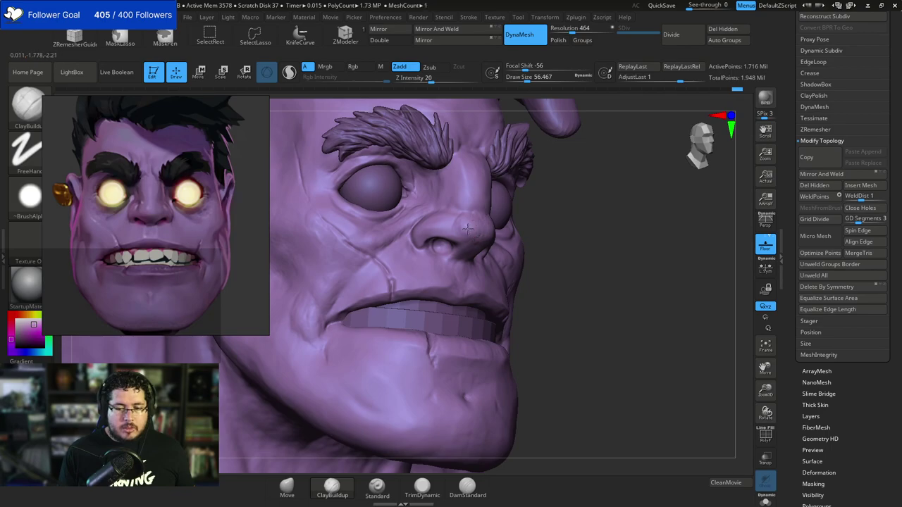
Trim the nose tip and bridge into cleaner planes with TrimDynamic at a draw size of about 56.
{"action": "key", "text": "b"}
{"action": "key", "text": "t"}
{"action": "key", "text": "d"}
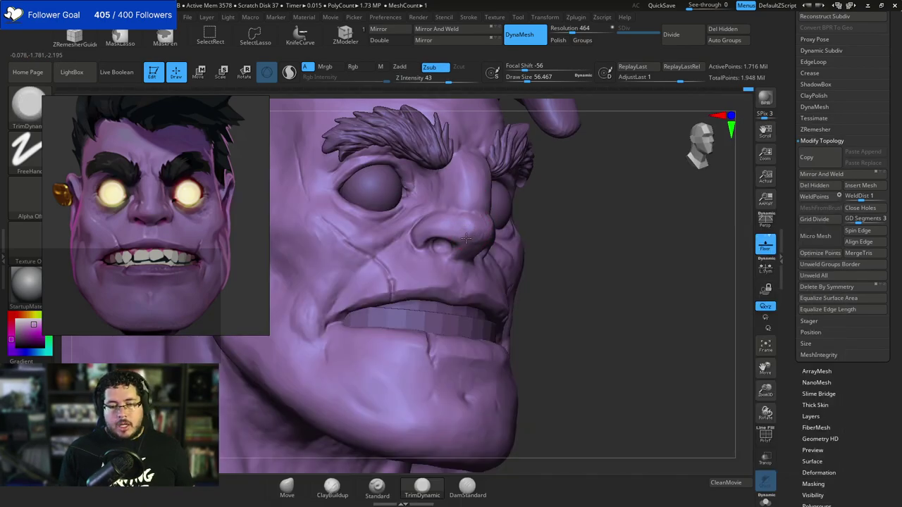
{"action": "right_click_drag", "start_coordinate": [493, 233], "coordinate": [480, 217]}
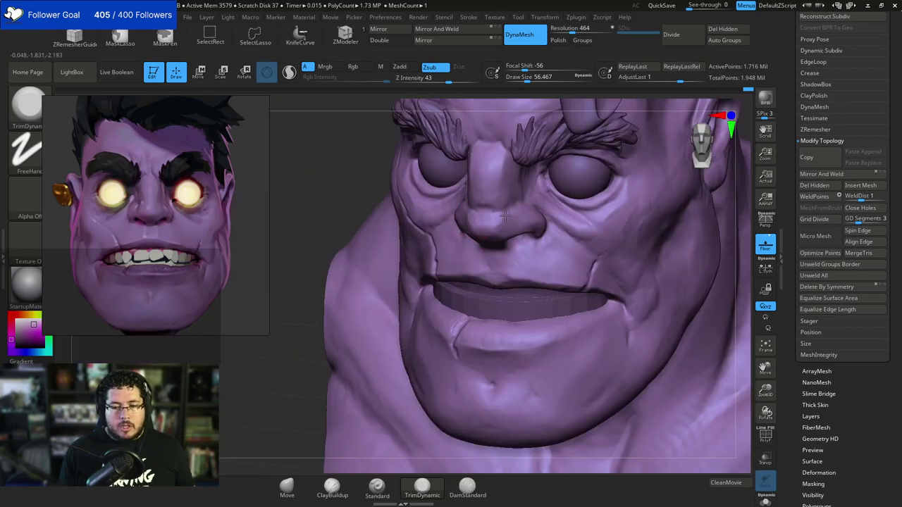
{"action": "right_click_drag", "start_coordinate": [343, 286], "coordinate": [473, 176], "text": "ctrl"}
{"action": "key", "text": "f"}
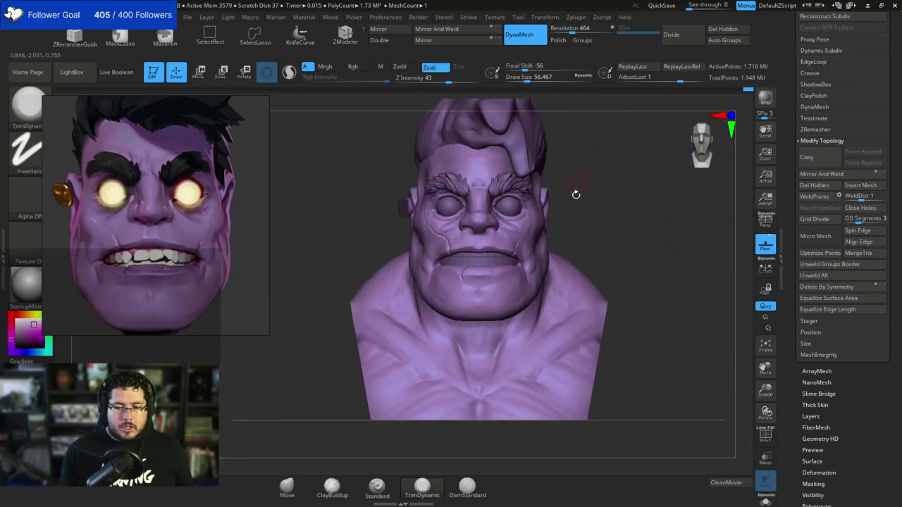
{"action": "right_click_drag", "start_coordinate": [576, 194], "coordinate": [599, 205]}
{"action": "right_click_drag", "start_coordinate": [599, 205], "coordinate": [591, 331], "text": "ctrl"}
{"action": "mouse_move", "coordinate": [590, 331]}
{"action": "right_mouse_down"}
{"action": "mouse_move", "coordinate": [474, 218]}
{"action": "mouse_move", "coordinate": [508, 197]}
{"action": "mouse_move", "coordinate": [473, 169]}
{"action": "mouse_move", "coordinate": [540, 227]}
{"action": "mouse_move", "coordinate": [543, 207]}
{"action": "mouse_move", "coordinate": [470, 212]}
{"action": "right_mouse_up"}
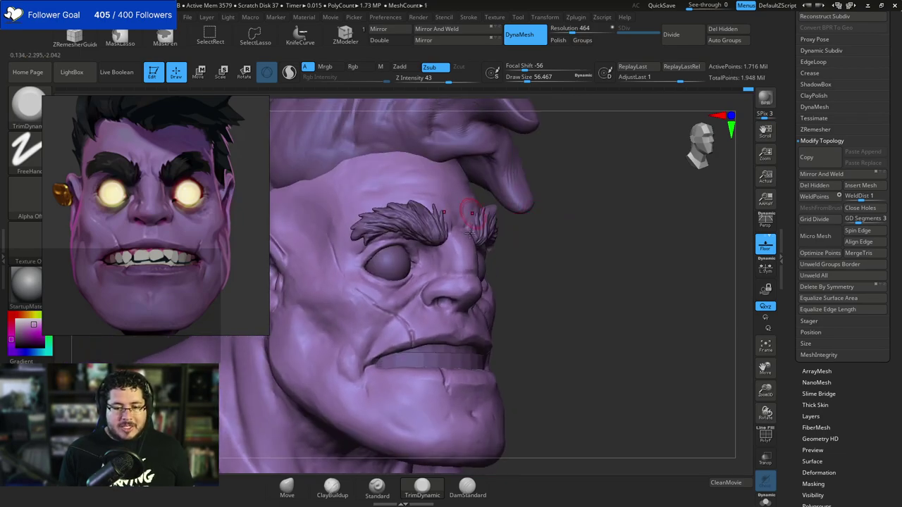
{"action": "mouse_move", "coordinate": [451, 246]}
{"action": "right_mouse_down"}
{"action": "mouse_move", "coordinate": [528, 214]}
{"action": "mouse_move", "coordinate": [445, 213]}
{"action": "right_mouse_up"}
Carve a crease into the cheek with the DamStandard brush.
{"action": "key", "text": "b"}
{"action": "key", "text": "d"}
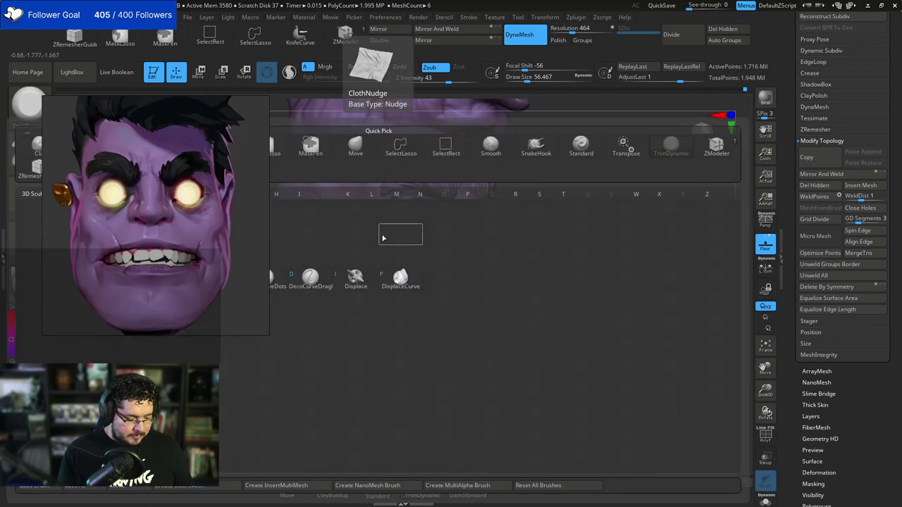
{"action": "key", "text": "s"}
{"action": "key", "text": "space"}
{"action": "left_click_drag", "start_coordinate": [383, 207], "coordinate": [384, 236]}
{"action": "mouse_move", "coordinate": [434, 279]}
{"action": "right_mouse_down"}
{"action": "mouse_move", "coordinate": [536, 268]}
{"action": "mouse_move", "coordinate": [409, 262]}
{"action": "right_mouse_up"}
Refine the cheek beside the mouth corner with TrimDynamic at a draw size of about 71 and ClayBuildup at 112.
{"action": "key", "text": "b"}
{"action": "key", "text": "t"}
{"action": "key", "text": "d"}
{"action": "key", "text": "space"}
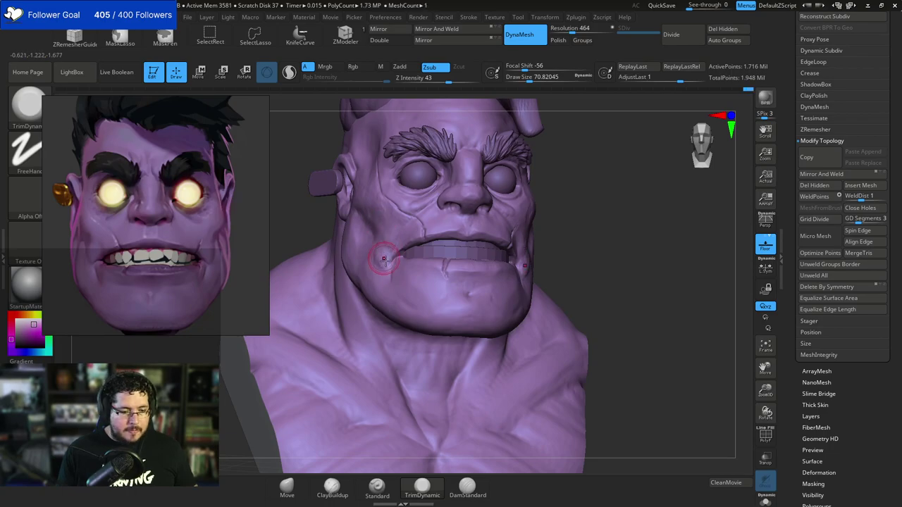
{"action": "key", "text": "b"}
{"action": "key", "text": "c"}
{"action": "key", "text": "b"}
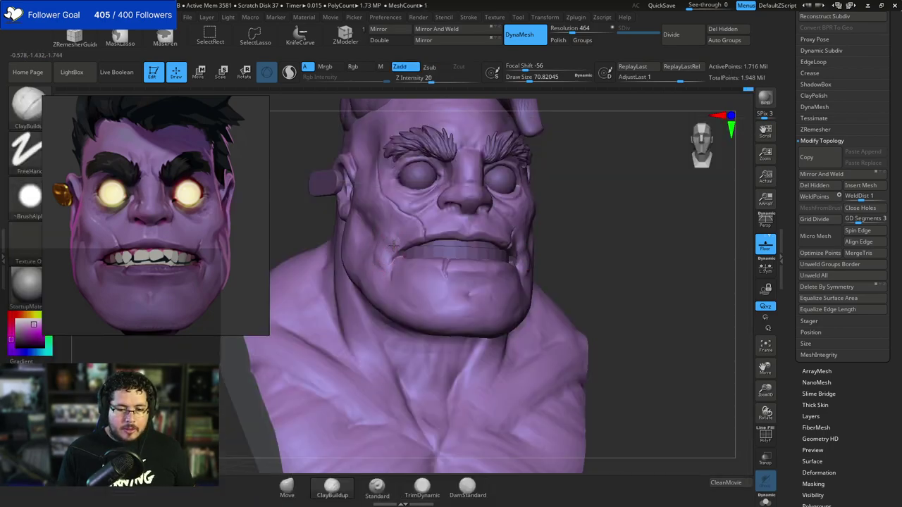
{"action": "key", "text": "]"}
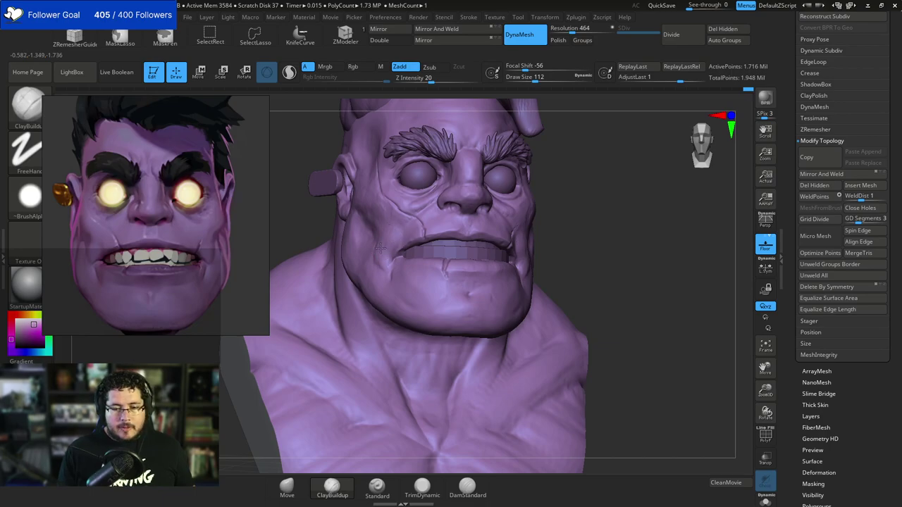
Select the hair subtool and carve strand grooves behind the front lock with DamStandard at a draw size of about 80.
{"action": "key", "text": "f"}
{"action": "left_click_drag", "start_coordinate": [570, 171], "coordinate": [479, 185]}
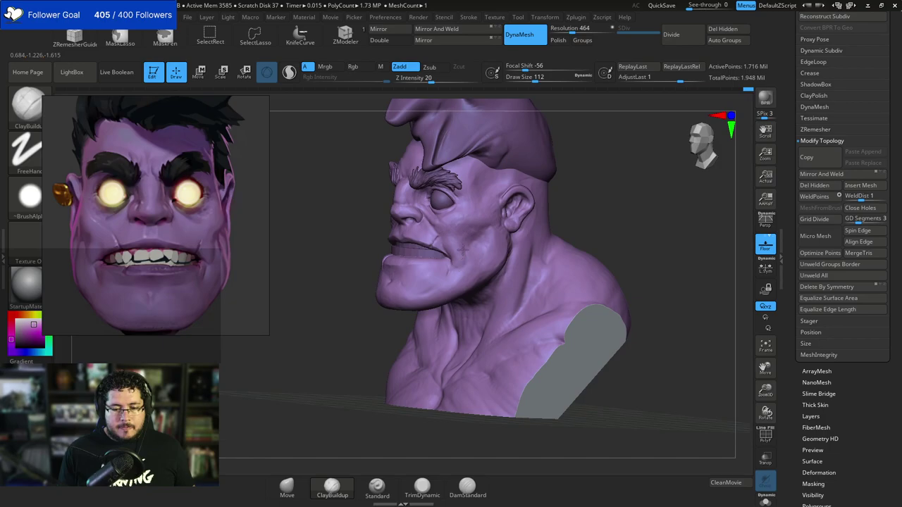
{"action": "mouse_move", "coordinate": [462, 248]}
{"action": "right_mouse_down"}
{"action": "mouse_move", "coordinate": [598, 191]}
{"action": "mouse_move", "coordinate": [529, 175]}
{"action": "mouse_move", "coordinate": [538, 233]}
{"action": "mouse_move", "coordinate": [550, 234]}
{"action": "right_mouse_up"}
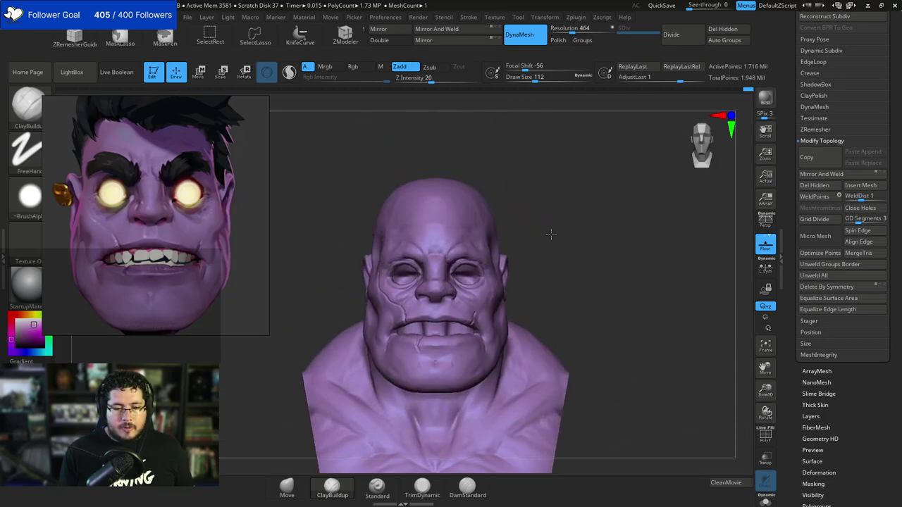
{"action": "left_click", "coordinate": [496, 234], "text": "alt"}
{"action": "right_click_drag", "start_coordinate": [530, 197], "coordinate": [576, 217], "text": "ctrl"}
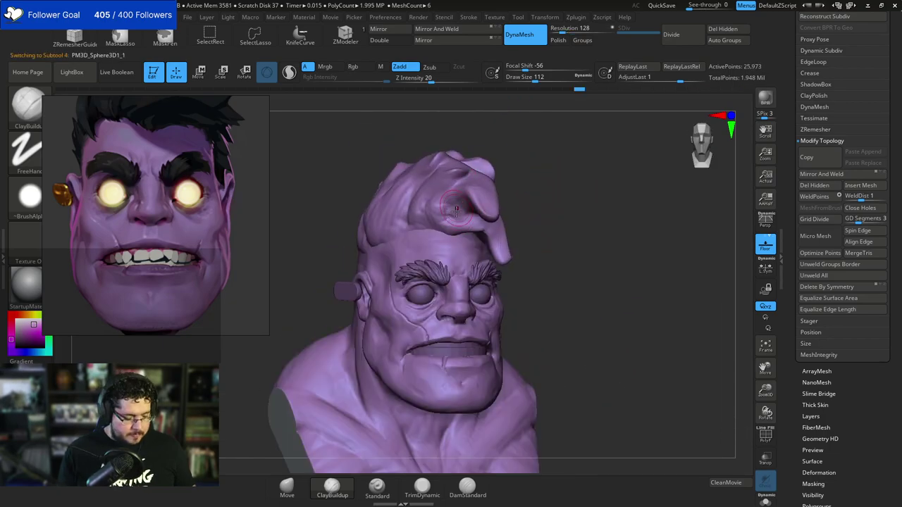
{"action": "key", "text": "b"}
{"action": "key", "text": "d"}
{"action": "key", "text": "s"}
{"action": "right_click_drag", "start_coordinate": [503, 166], "coordinate": [545, 169]}
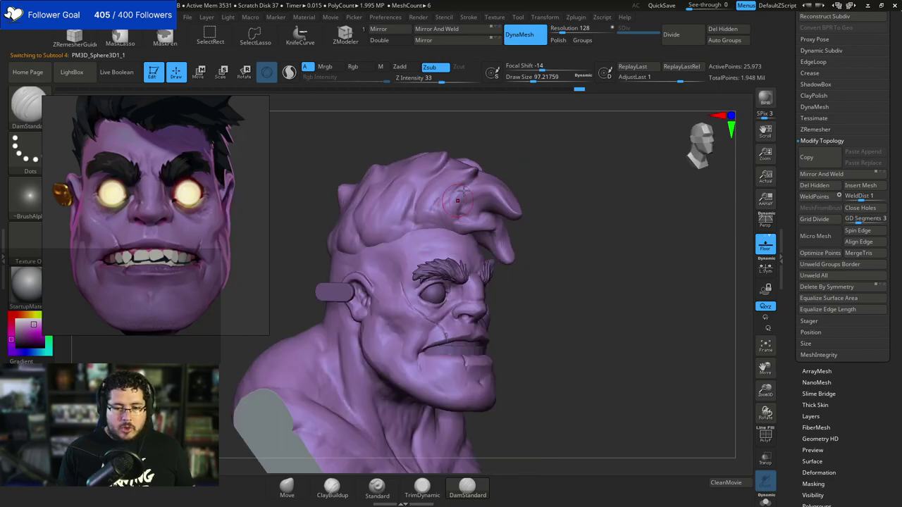
{"action": "key", "text": "space"}
{"action": "left_click_drag", "start_coordinate": [459, 196], "coordinate": [436, 219]}
{"action": "left_click_drag", "start_coordinate": [492, 183], "coordinate": [463, 215]}
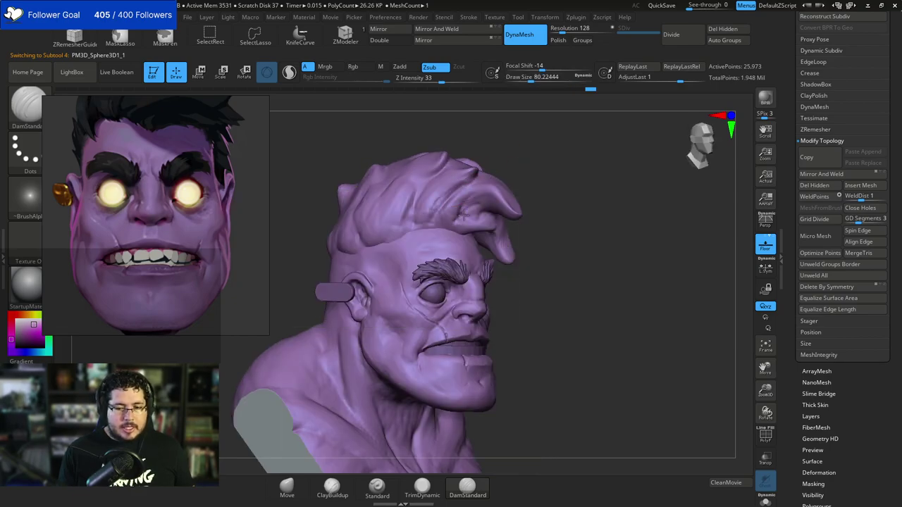
Carve more strand grooves along the earring side of the hair with DamStandard, using draw sizes from about 59 to 128.
{"action": "key", "text": "space"}
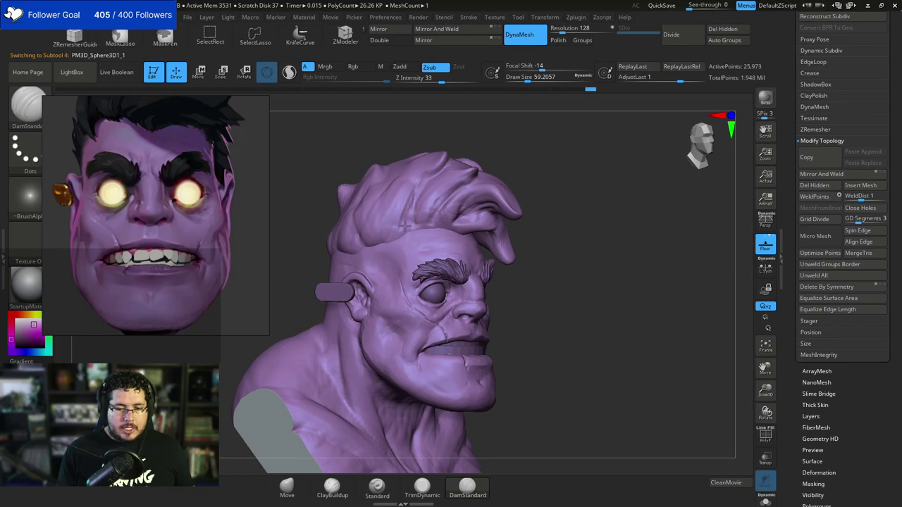
{"action": "left_click_drag", "start_coordinate": [407, 230], "coordinate": [428, 181]}
{"action": "right_click_drag", "start_coordinate": [484, 143], "coordinate": [508, 139]}
{"action": "key", "text": "space"}
{"action": "left_click_drag", "start_coordinate": [385, 174], "coordinate": [392, 174]}
{"action": "mouse_move", "coordinate": [361, 218]}
{"action": "left_mouse_down"}
{"action": "mouse_move", "coordinate": [366, 246]}
{"action": "mouse_move", "coordinate": [362, 201]}
{"action": "mouse_move", "coordinate": [367, 211]}
{"action": "left_mouse_up"}
{"action": "key", "text": "space"}
{"action": "left_click_drag", "start_coordinate": [385, 172], "coordinate": [386, 237]}
{"action": "right_click_drag", "start_coordinate": [491, 144], "coordinate": [459, 125]}
{"action": "right_click_drag", "start_coordinate": [539, 134], "coordinate": [555, 103]}
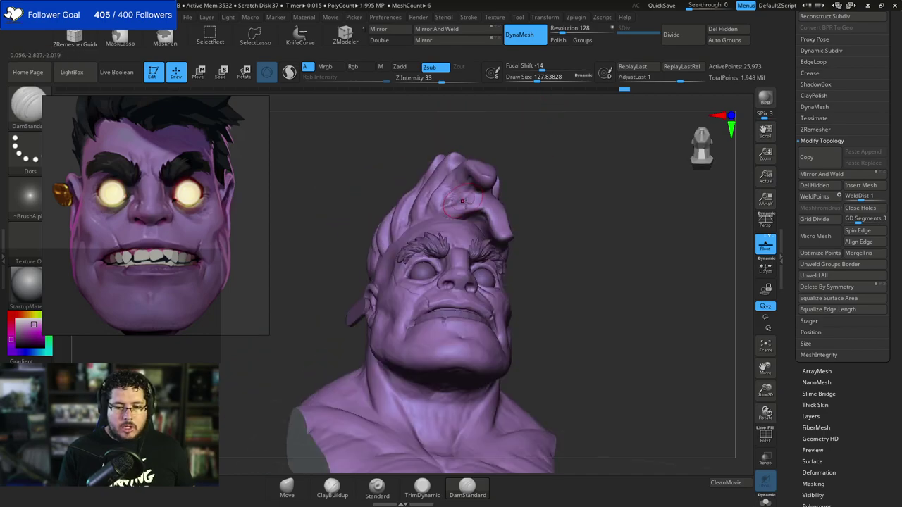
{"action": "mouse_move", "coordinate": [541, 167]}
{"action": "right_mouse_down"}
{"action": "mouse_move", "coordinate": [511, 148]}
{"action": "mouse_move", "coordinate": [547, 158]}
{"action": "right_mouse_up"}
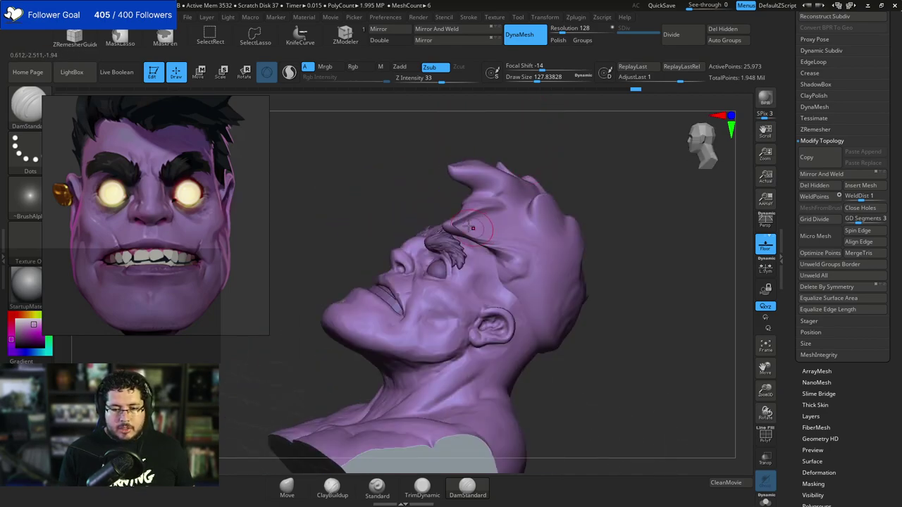
Smooth the other side of the hair above the temple and flatten it with TrimDynamic at a draw size of about 172.
{"action": "left_click_drag", "start_coordinate": [473, 228], "coordinate": [504, 251], "text": "shift"}
{"action": "key", "text": "b"}
{"action": "key", "text": "t"}
{"action": "key", "text": "d"}
{"action": "key", "text": "space"}
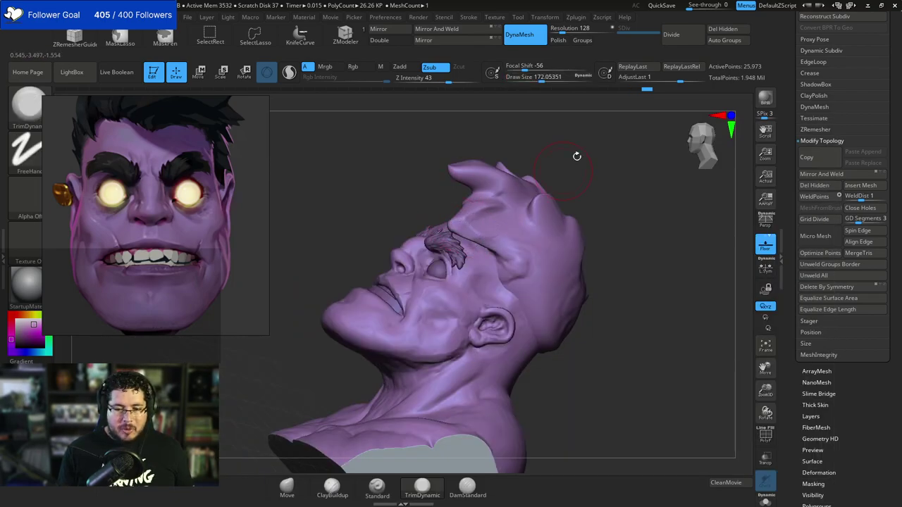
{"action": "left_click_drag", "start_coordinate": [577, 156], "coordinate": [525, 185]}
Carve strand grooves into the hair above the temple and in the front lock with DamStandard at a draw size of about 77.
{"action": "key", "text": "b"}
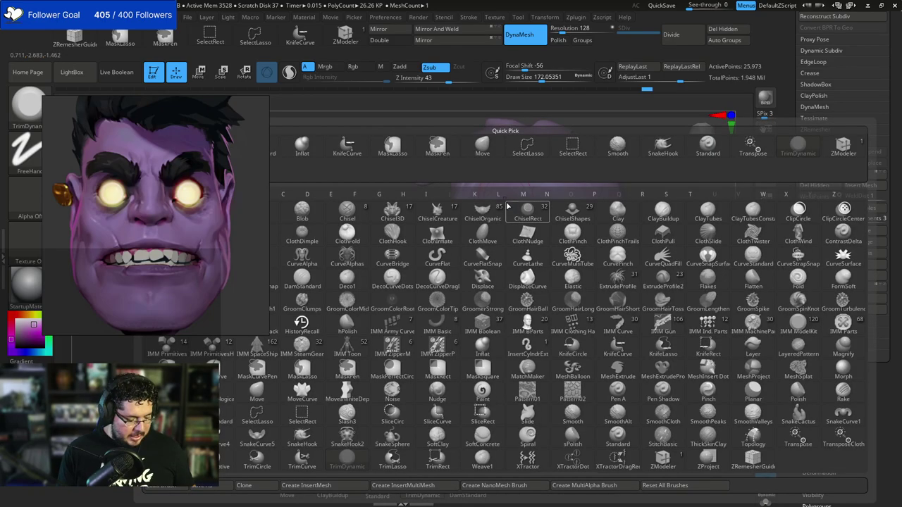
{"action": "key", "text": "d"}
{"action": "key", "text": "s"}
{"action": "key", "text": "space"}
{"action": "left_click_drag", "start_coordinate": [491, 212], "coordinate": [523, 171]}
{"action": "key", "text": "space"}
{"action": "mouse_move", "coordinate": [465, 226]}
{"action": "left_mouse_down"}
{"action": "mouse_move", "coordinate": [457, 226]}
{"action": "mouse_move", "coordinate": [470, 171]}
{"action": "mouse_move", "coordinate": [461, 194]}
{"action": "left_mouse_up"}
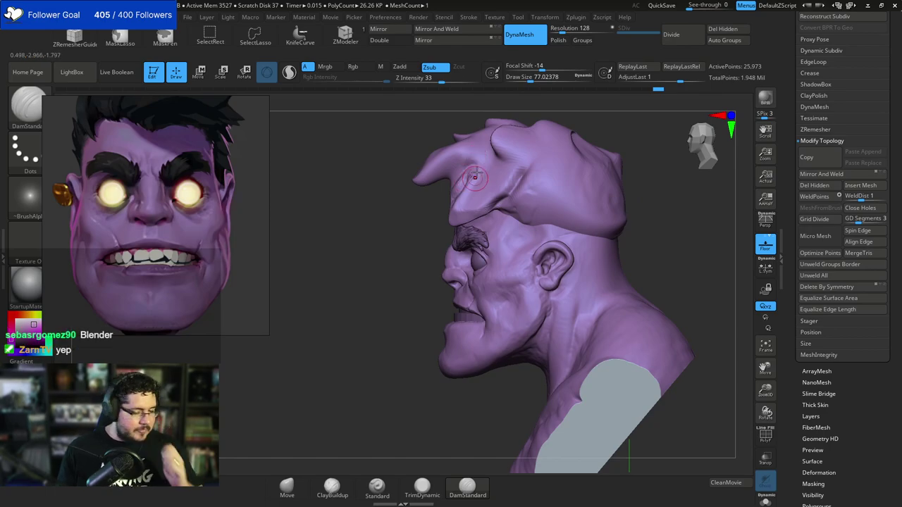
{"action": "left_click_drag", "start_coordinate": [405, 203], "coordinate": [452, 193]}
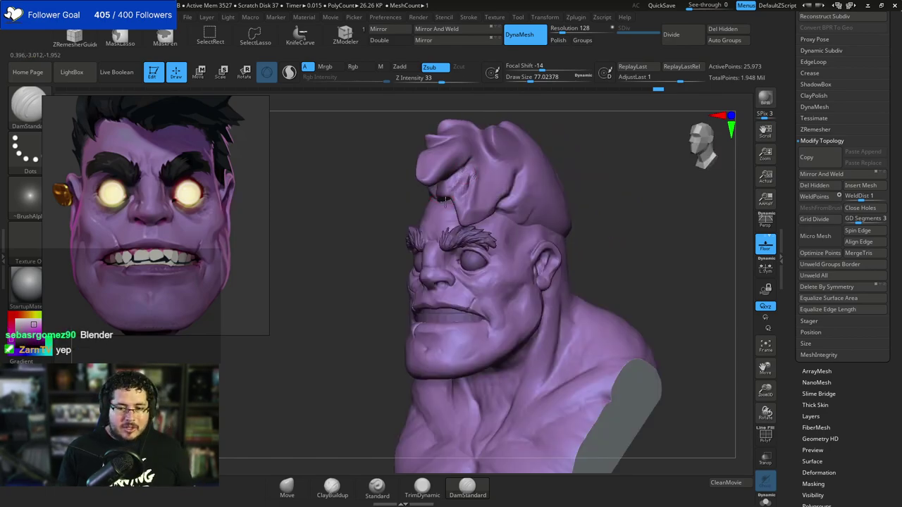
{"action": "mouse_move", "coordinate": [445, 201]}
{"action": "right_mouse_down"}
{"action": "mouse_move", "coordinate": [458, 190]}
{"action": "mouse_move", "coordinate": [444, 181]}
{"action": "right_mouse_up"}
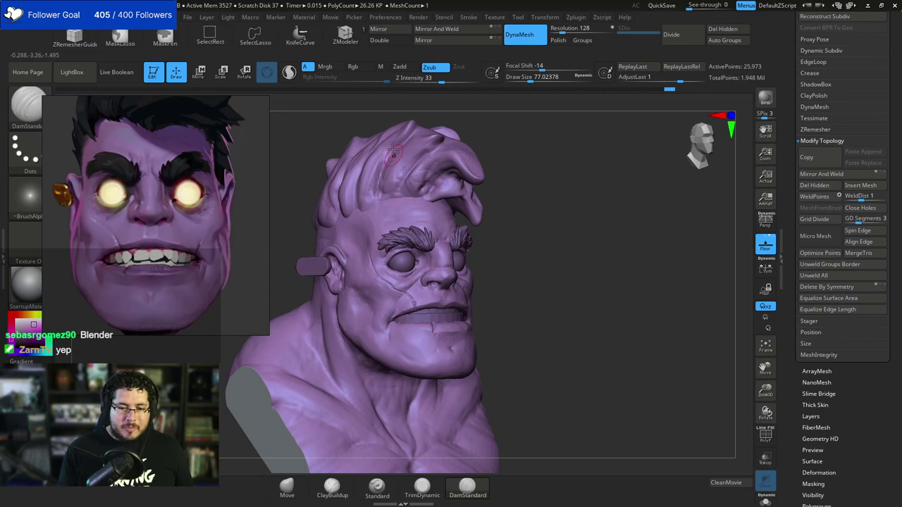
Build up the strands on the earring side of the hair with ClayBuildup at a draw size of about 116.
{"action": "key", "text": "b"}
{"action": "key", "text": "c"}
{"action": "key", "text": "b"}
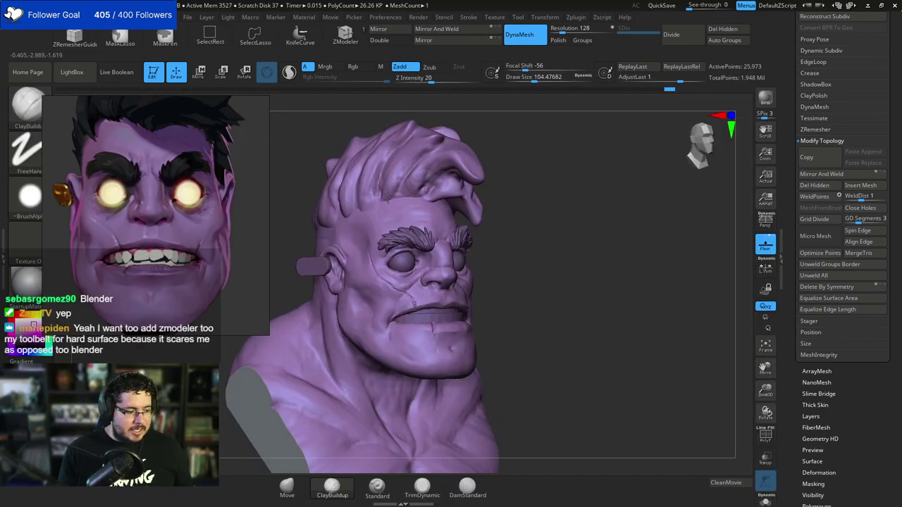
{"action": "key", "text": "space"}
{"action": "left_click", "coordinate": [399, 184]}
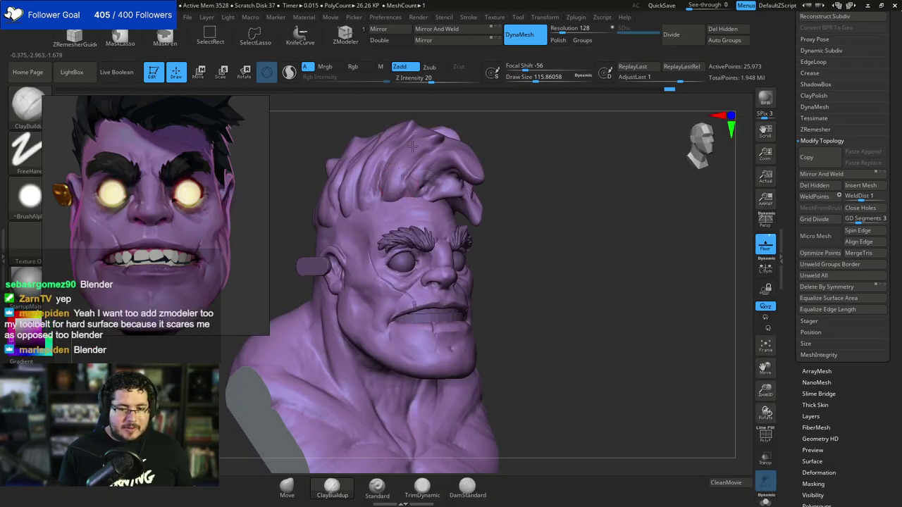
{"action": "mouse_move", "coordinate": [412, 146]}
{"action": "left_mouse_down"}
{"action": "mouse_move", "coordinate": [424, 157]}
{"action": "mouse_move", "coordinate": [424, 192]}
{"action": "left_mouse_up"}
{"action": "left_click_drag", "start_coordinate": [471, 125], "coordinate": [502, 137]}
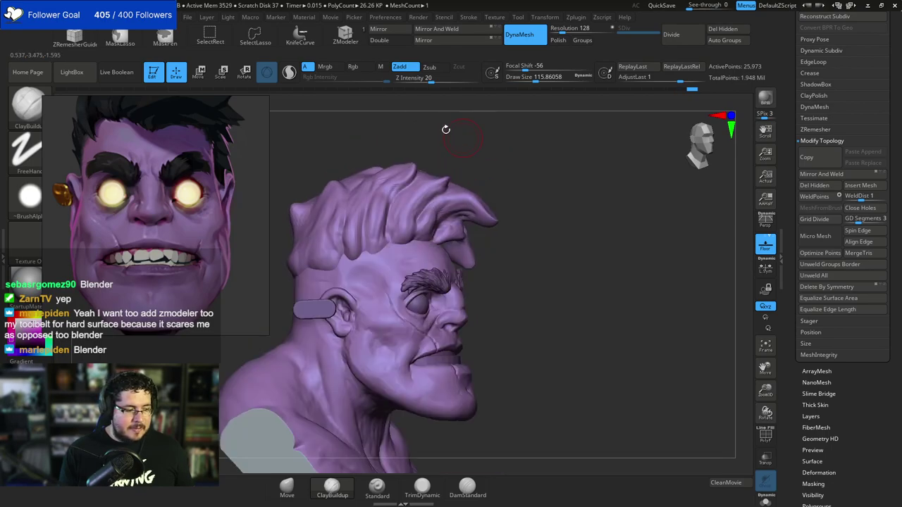
Build up strands on both sides of the hair with ClayBuildup at a draw size of about 154, updating its DynaMesh at resolution 128.
{"action": "left_click_drag", "start_coordinate": [381, 140], "coordinate": [461, 137], "text": "alt"}
{"action": "key", "text": "space"}
{"action": "left_click", "coordinate": [375, 265]}
{"action": "mouse_move", "coordinate": [376, 265]}
{"action": "left_mouse_down"}
{"action": "mouse_move", "coordinate": [409, 219]}
{"action": "mouse_move", "coordinate": [489, 200]}
{"action": "mouse_move", "coordinate": [418, 237]}
{"action": "mouse_move", "coordinate": [428, 225]}
{"action": "mouse_move", "coordinate": [431, 233]}
{"action": "mouse_move", "coordinate": [417, 214]}
{"action": "mouse_move", "coordinate": [420, 201]}
{"action": "left_mouse_up"}
{"action": "left_click_drag", "start_coordinate": [493, 186], "coordinate": [504, 170]}
{"action": "mouse_move", "coordinate": [437, 229]}
{"action": "left_mouse_down"}
{"action": "mouse_move", "coordinate": [437, 209]}
{"action": "mouse_move", "coordinate": [479, 196]}
{"action": "mouse_move", "coordinate": [428, 222]}
{"action": "left_mouse_up"}
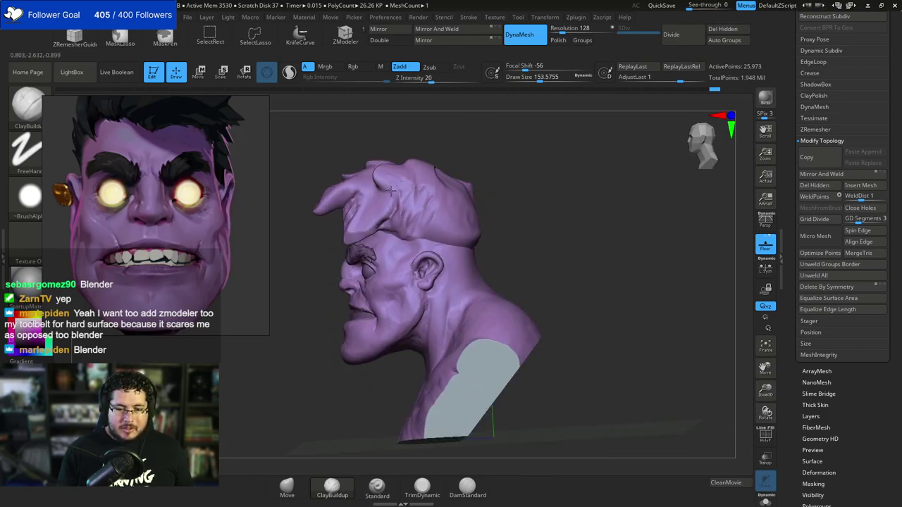
{"action": "left_click_drag", "start_coordinate": [478, 165], "coordinate": [460, 158]}
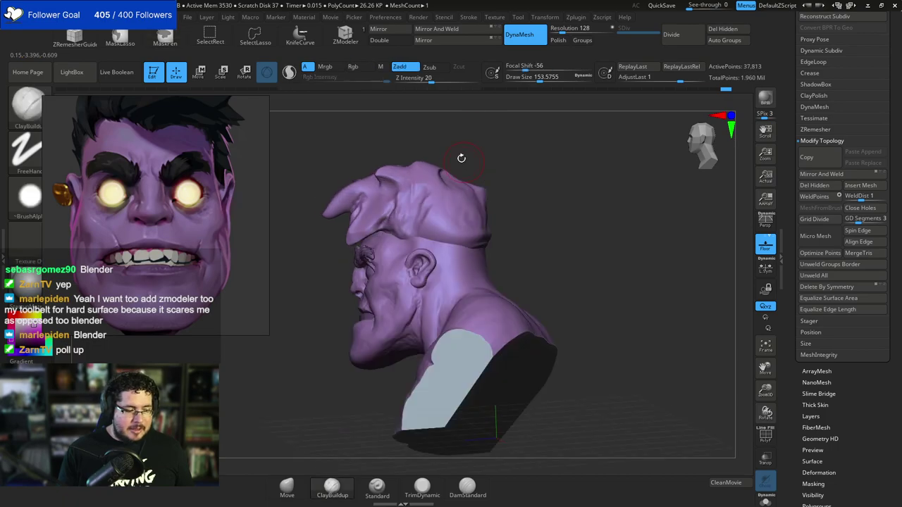
{"action": "mouse_move", "coordinate": [396, 192]}
{"action": "left_mouse_down"}
{"action": "mouse_move", "coordinate": [405, 185]}
{"action": "mouse_move", "coordinate": [418, 203]}
{"action": "left_mouse_up"}
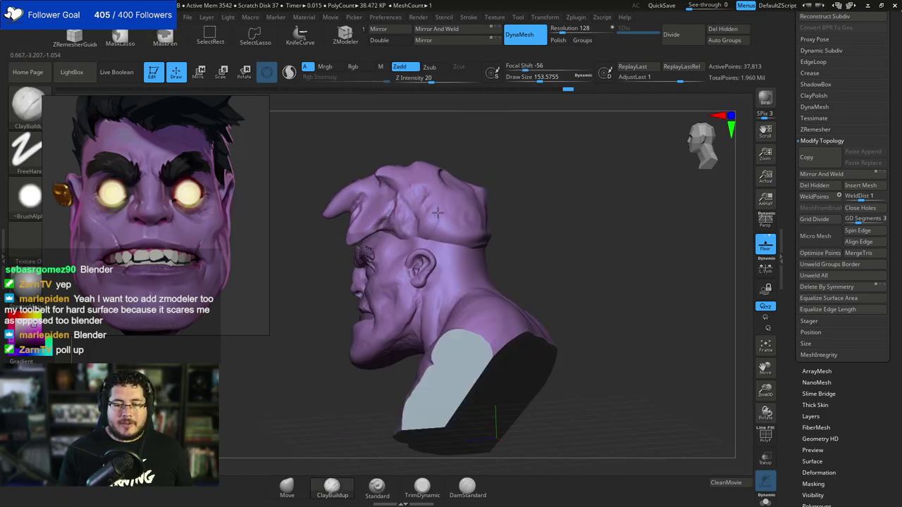
Build up volume on the back of the hair with ClayBuildup at a draw size of about 251.
{"action": "left_click_drag", "start_coordinate": [523, 220], "coordinate": [471, 248]}
{"action": "left_click_drag", "start_coordinate": [530, 224], "coordinate": [486, 246]}
{"action": "key", "text": "space"}
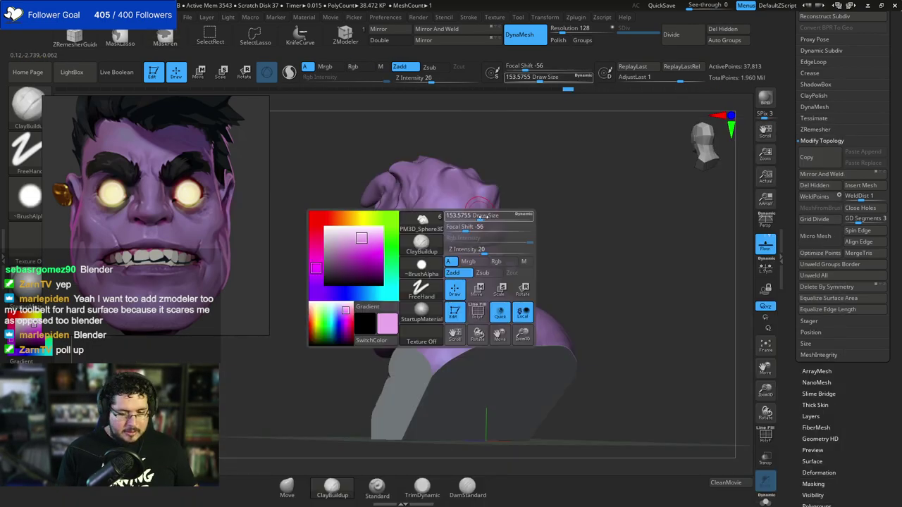
{"action": "left_click_drag", "start_coordinate": [475, 215], "coordinate": [485, 215]}
{"action": "left_click_drag", "start_coordinate": [539, 233], "coordinate": [494, 225]}
{"action": "left_click_drag", "start_coordinate": [456, 246], "coordinate": [502, 245]}
{"action": "left_click_drag", "start_coordinate": [549, 224], "coordinate": [496, 247]}
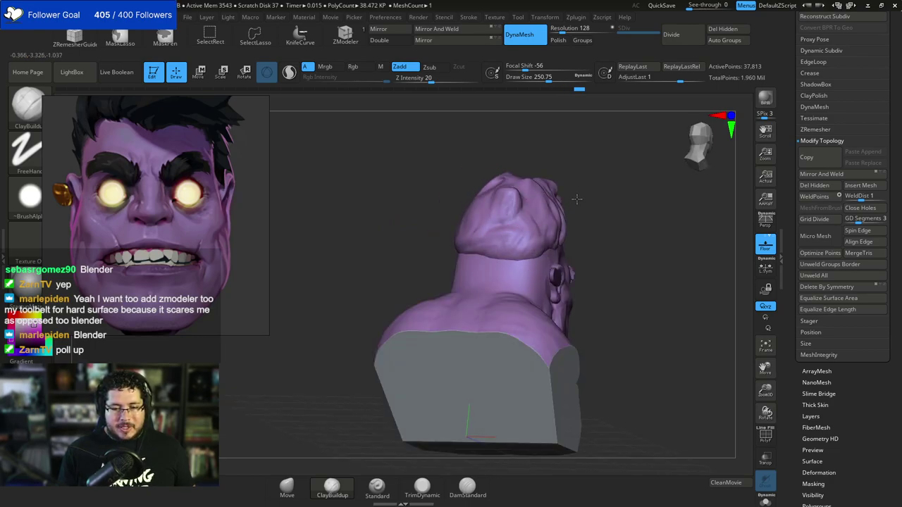
{"action": "left_click_drag", "start_coordinate": [453, 259], "coordinate": [467, 254]}
{"action": "left_click_drag", "start_coordinate": [546, 213], "coordinate": [589, 229]}
{"action": "mouse_move", "coordinate": [461, 249]}
{"action": "left_mouse_down"}
{"action": "mouse_move", "coordinate": [461, 226]}
{"action": "mouse_move", "coordinate": [429, 232]}
{"action": "mouse_move", "coordinate": [461, 236]}
{"action": "left_mouse_up"}
Flatten the back and sides of the hair with TrimDynamic at draw sizes of about 223 and 149.
{"action": "key", "text": "b"}
{"action": "key", "text": "t"}
{"action": "key", "text": "d"}
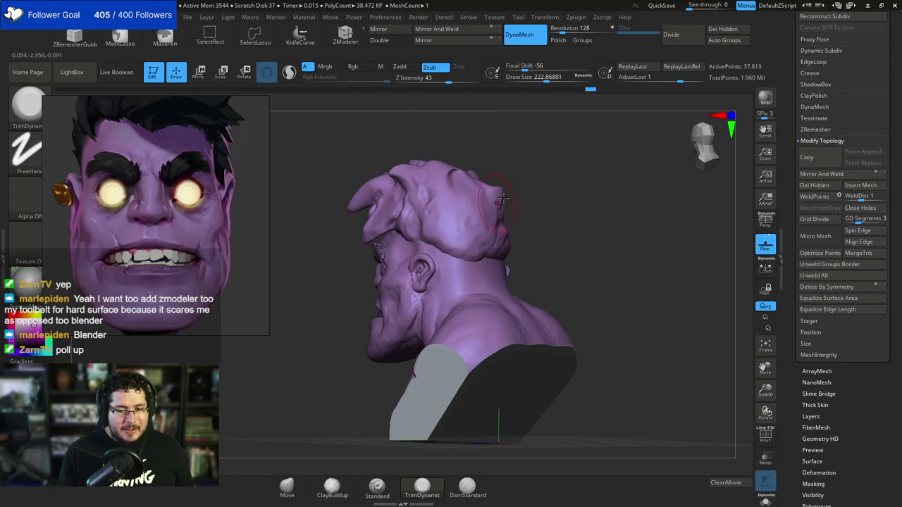
{"action": "right_click_drag", "start_coordinate": [484, 246], "coordinate": [504, 193]}
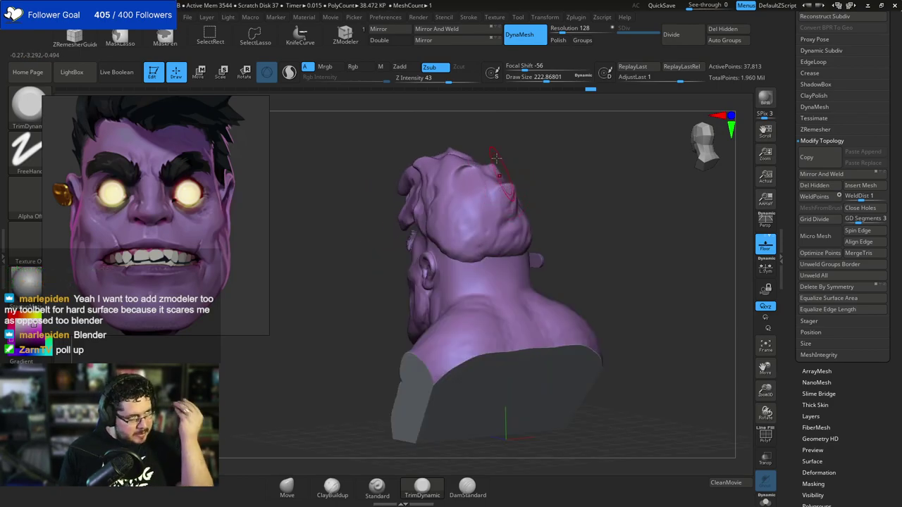
{"action": "left_click_drag", "start_coordinate": [540, 151], "coordinate": [520, 199]}
{"action": "key", "text": "space"}
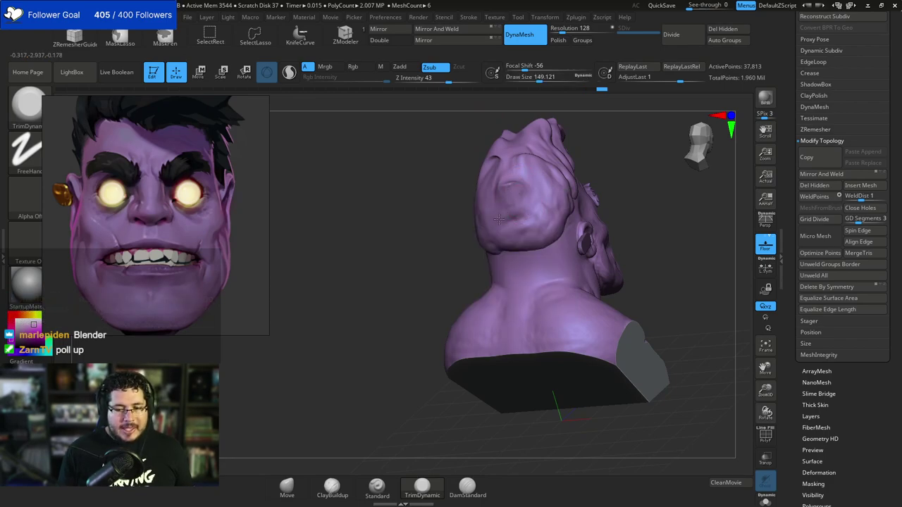
{"action": "right_click_drag", "start_coordinate": [499, 219], "coordinate": [553, 211]}
{"action": "mouse_move", "coordinate": [511, 210]}
{"action": "left_mouse_down"}
{"action": "mouse_move", "coordinate": [492, 236]}
{"action": "mouse_move", "coordinate": [514, 228]}
{"action": "left_mouse_up"}
{"action": "mouse_move", "coordinate": [516, 226]}
{"action": "right_mouse_down"}
{"action": "mouse_move", "coordinate": [573, 181]}
{"action": "mouse_move", "coordinate": [587, 182]}
{"action": "right_mouse_up"}
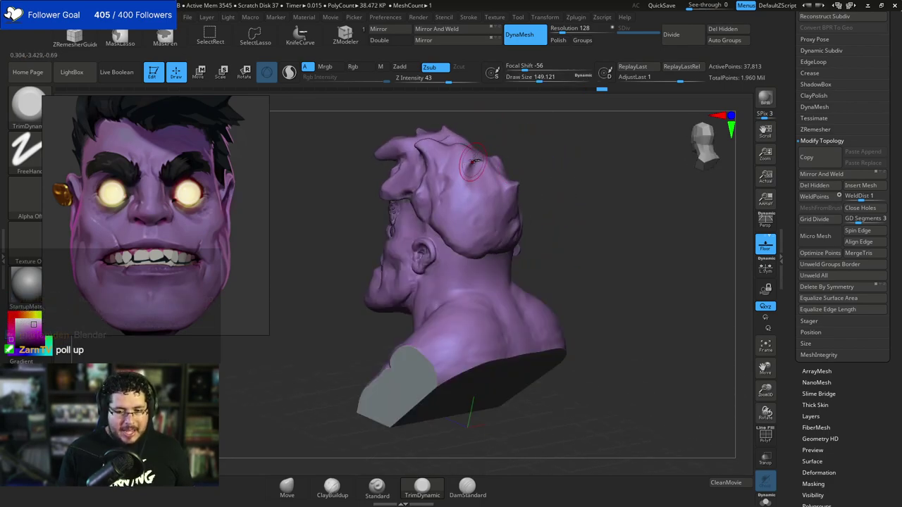
{"action": "right_click_drag", "start_coordinate": [475, 154], "coordinate": [466, 192]}
Build up strands on the back of the hair with ClayBuildup at a draw size of about 94.
{"action": "key", "text": "b"}
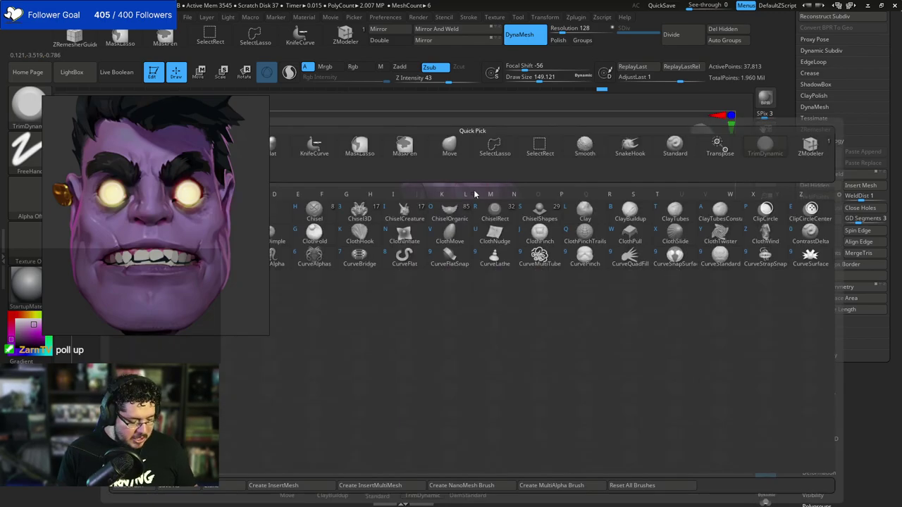
{"action": "key", "text": "c"}
{"action": "key", "text": "b"}
{"action": "right_click", "coordinate": [473, 195]}
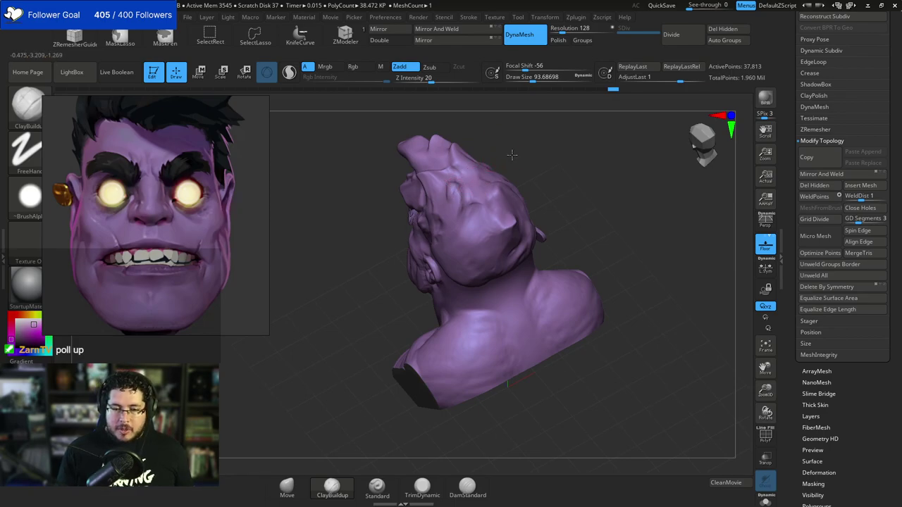
{"action": "right_click_drag", "start_coordinate": [512, 155], "coordinate": [493, 174]}
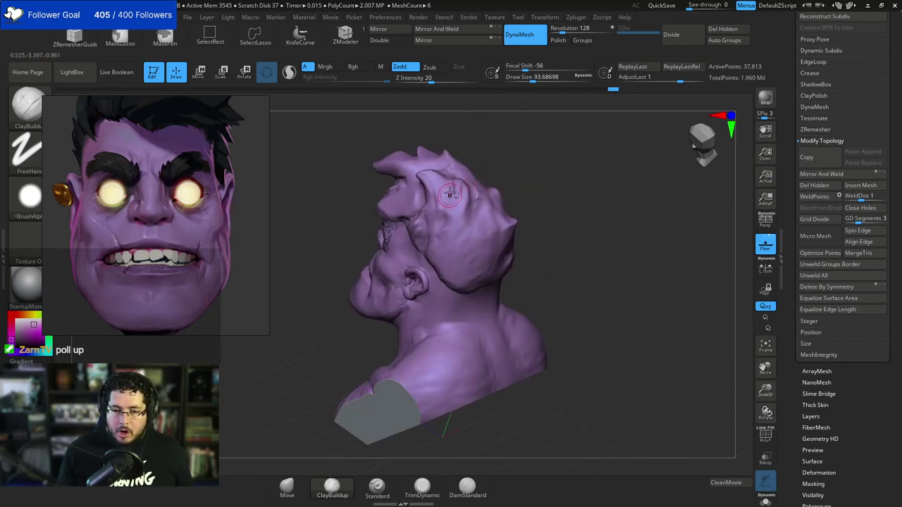
{"action": "right_click_drag", "start_coordinate": [493, 156], "coordinate": [449, 195]}
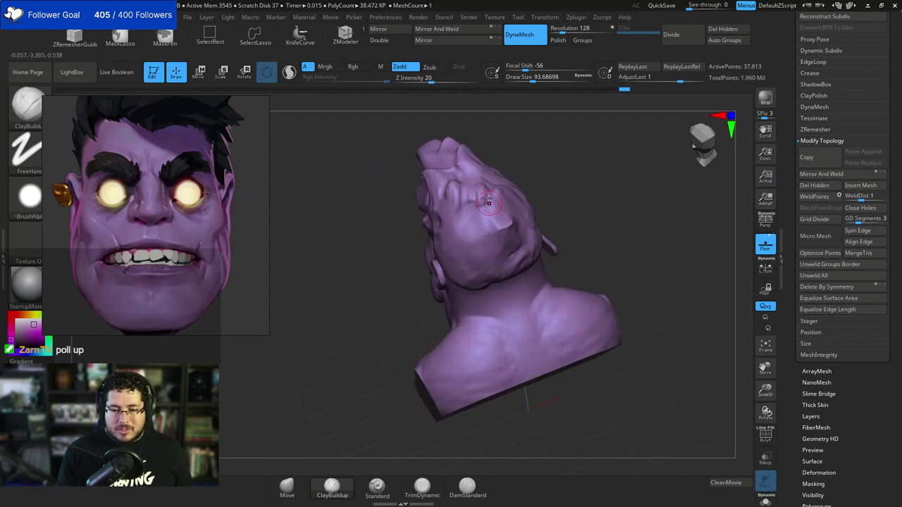
{"action": "mouse_move", "coordinate": [485, 189]}
{"action": "right_mouse_down", "text": "alt"}
{"action": "mouse_move", "coordinate": [474, 152]}
{"action": "mouse_move", "coordinate": [405, 205]}
{"action": "mouse_move", "coordinate": [468, 130]}
{"action": "right_mouse_up", "text": "alt"}
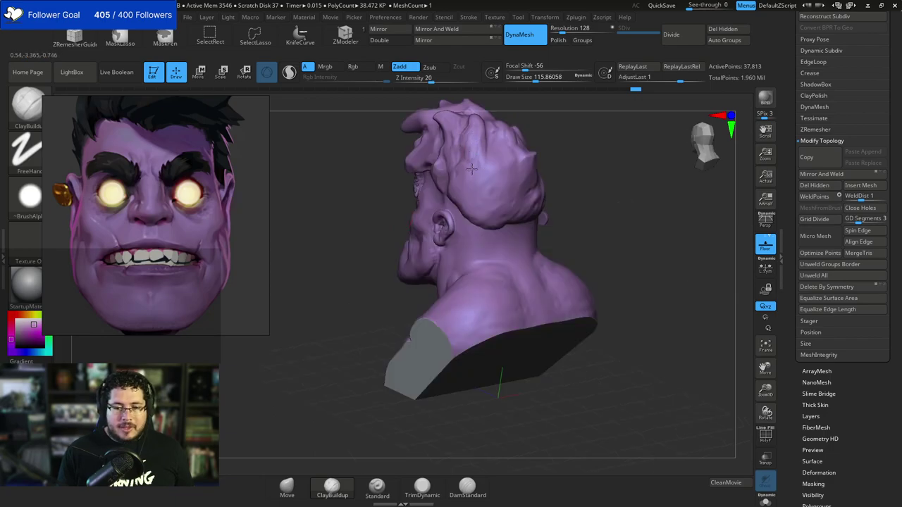
Add strands to the side of the hair above the ear with ClayBuildup at draw sizes of about 116 and 158.
{"action": "key", "text": "space"}
{"action": "left_click", "coordinate": [455, 184]}
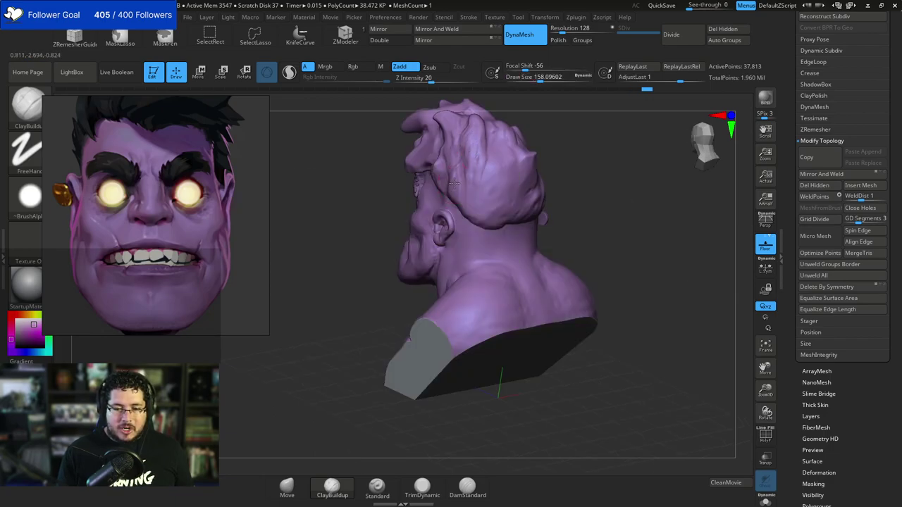
{"action": "mouse_move", "coordinate": [520, 154]}
{"action": "right_mouse_down"}
{"action": "mouse_move", "coordinate": [493, 171]}
{"action": "mouse_move", "coordinate": [486, 159]}
{"action": "mouse_move", "coordinate": [458, 202]}
{"action": "right_mouse_up"}
{"action": "key", "text": "space"}
{"action": "left_click", "coordinate": [463, 183]}
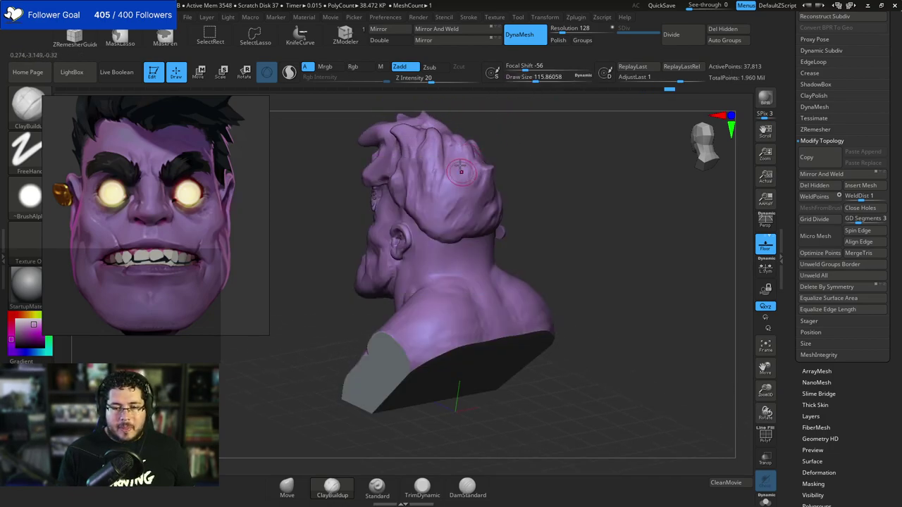
{"action": "right_click_drag", "start_coordinate": [459, 187], "coordinate": [511, 182]}
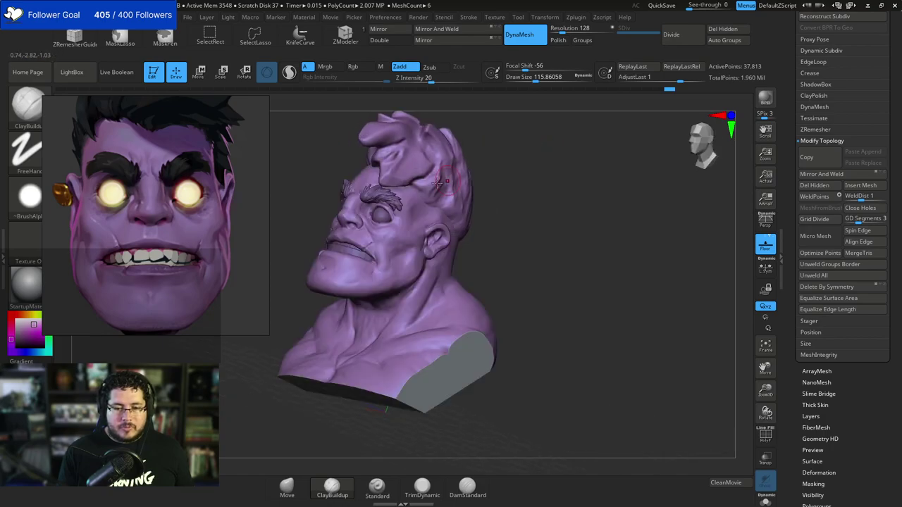
Refine the front lock and temple strands with ClayBuildup at draw sizes of about 80 and 108, then inspect the hair in isolation.
{"action": "key", "text": "space"}
{"action": "left_click", "coordinate": [451, 178]}
{"action": "mouse_move", "coordinate": [394, 171]}
{"action": "right_mouse_down", "text": "shift"}
{"action": "mouse_move", "coordinate": [434, 185]}
{"action": "mouse_move", "coordinate": [407, 180]}
{"action": "right_mouse_up", "text": "shift"}
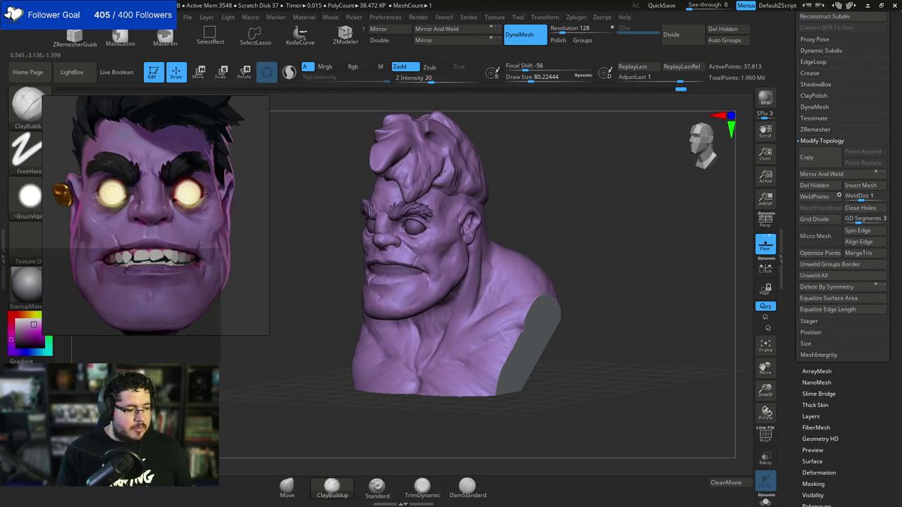
{"action": "right_click_drag", "start_coordinate": [441, 173], "coordinate": [414, 195]}
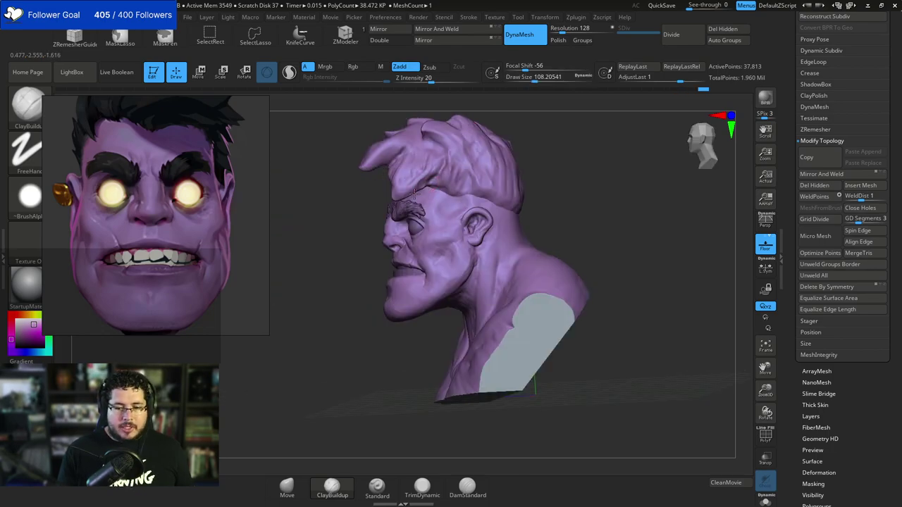
{"action": "mouse_move", "coordinate": [576, 119]}
{"action": "right_mouse_down", "text": "ctrl"}
{"action": "mouse_move", "coordinate": [580, 137]}
{"action": "mouse_move", "coordinate": [586, 127]}
{"action": "right_mouse_up", "text": "ctrl"}
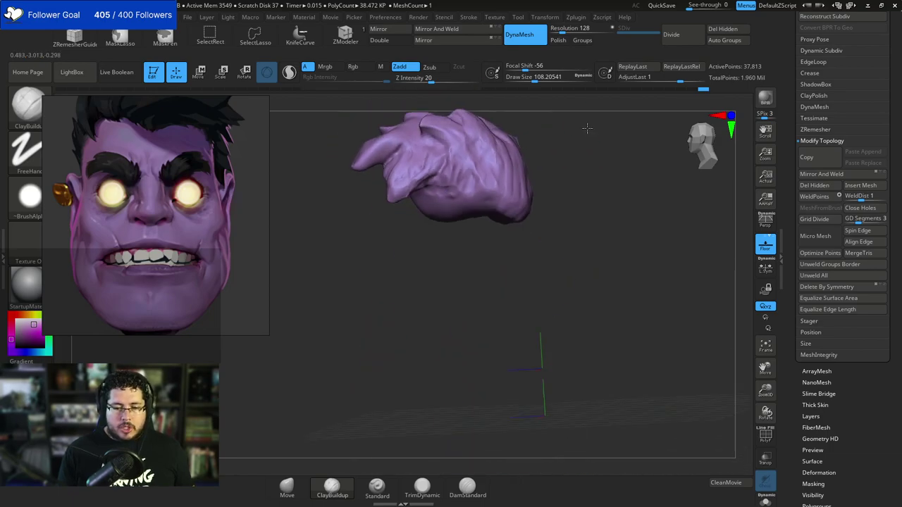
{"action": "right_click_drag", "start_coordinate": [536, 152], "coordinate": [584, 163], "text": "shift"}
Select the teeth mesh inside the mouth and subdivide it to level 6.
{"action": "right_click_drag", "start_coordinate": [532, 211], "coordinate": [505, 248], "text": "ctrl"}
{"action": "mouse_move", "coordinate": [494, 249]}
{"action": "right_mouse_down", "text": "alt"}
{"action": "mouse_move", "coordinate": [513, 191]}
{"action": "mouse_move", "coordinate": [537, 204]}
{"action": "mouse_move", "coordinate": [529, 216]}
{"action": "mouse_move", "coordinate": [554, 258]}
{"action": "mouse_move", "coordinate": [542, 220]}
{"action": "right_mouse_up", "text": "alt"}
{"action": "left_click", "coordinate": [421, 245], "text": "alt"}
{"action": "key", "text": "ctrl+d"}
{"action": "key", "text": "ctrl+d"}
{"action": "key", "text": "ctrl+d"}
{"action": "key", "text": "ctrl+d"}
{"action": "key", "text": "space"}
{"action": "left_click_drag", "start_coordinate": [555, 233], "coordinate": [539, 222]}
{"action": "mouse_move", "coordinate": [542, 222]}
{"action": "right_mouse_down", "text": "ctrl"}
{"action": "mouse_move", "coordinate": [546, 199]}
{"action": "mouse_move", "coordinate": [516, 204]}
{"action": "right_mouse_up", "text": "ctrl"}
{"action": "mouse_move", "coordinate": [563, 177]}
{"action": "right_mouse_down", "text": "alt"}
{"action": "mouse_move", "coordinate": [572, 266]}
{"action": "mouse_move", "coordinate": [604, 240]}
{"action": "mouse_move", "coordinate": [577, 175]}
{"action": "right_mouse_up", "text": "alt"}
Check the teeth's separate polygroups, enable Groups for DynaMesh and set its resolution to 648.
{"action": "left_click", "coordinate": [415, 281], "text": "ctrl+shift"}
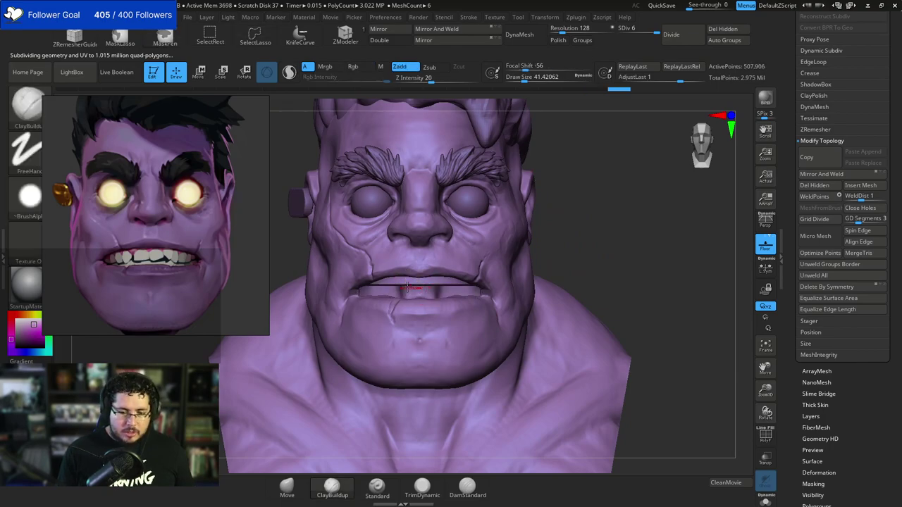
{"action": "left_click", "coordinate": [594, 193], "text": "ctrl+shift"}
{"action": "left_click", "coordinate": [584, 41]}
{"action": "left_click", "coordinate": [576, 30]}
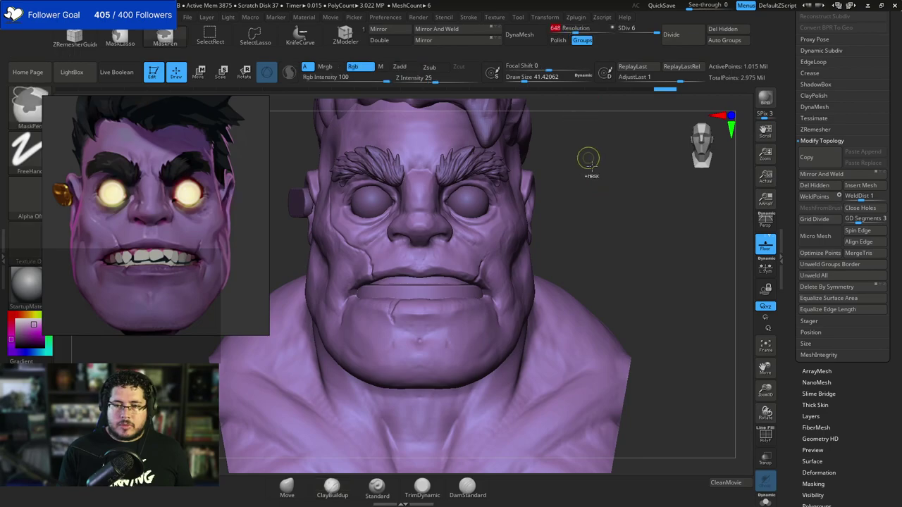
Isolate the upper row and carve the gaps between its teeth with DamStandard at draw sizes of about 41 and 37.
{"action": "right_click_drag", "start_coordinate": [542, 226], "coordinate": [541, 189], "text": "alt"}
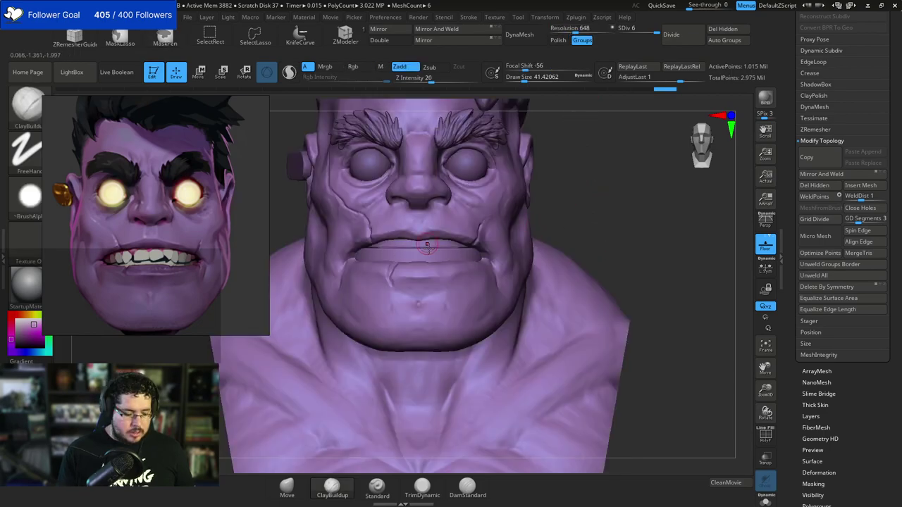
{"action": "key", "text": "b"}
{"action": "key", "text": "d"}
{"action": "key", "text": "s"}
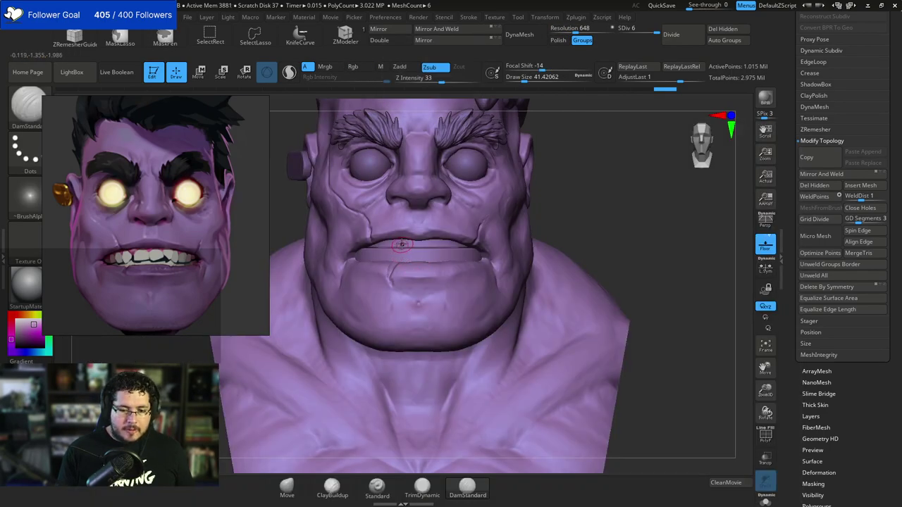
{"action": "left_click", "coordinate": [402, 245], "text": "ctrl+shift"}
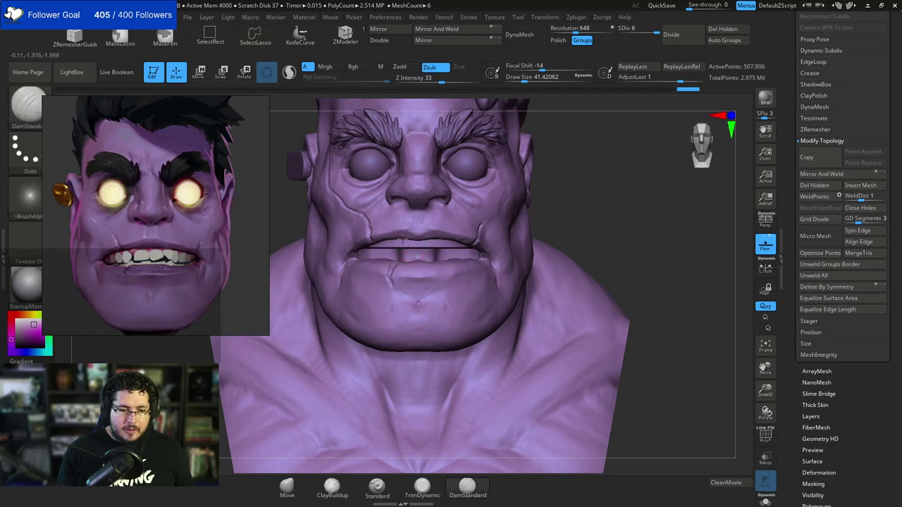
{"action": "key", "text": "ctrl+z"}
{"action": "left_click_drag", "start_coordinate": [420, 250], "coordinate": [422, 255]}
{"action": "key", "text": "space"}
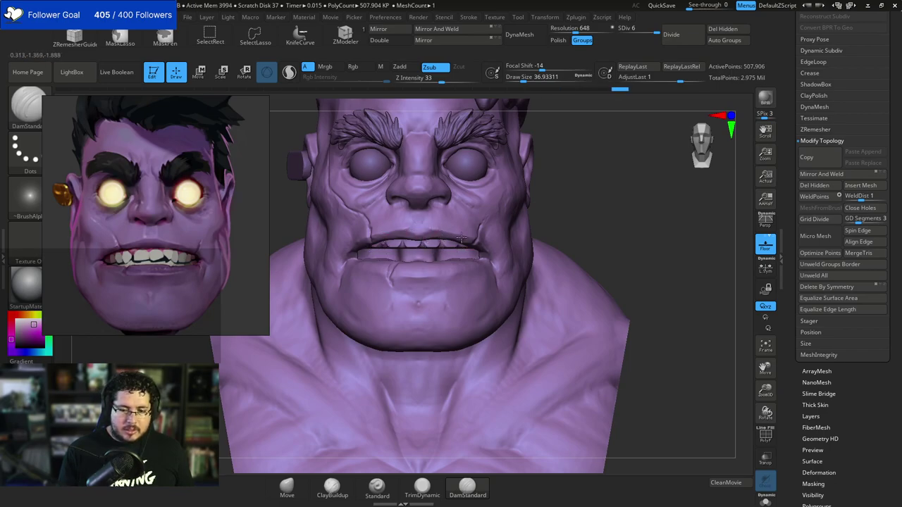
{"action": "left_click", "coordinate": [548, 220], "text": "ctrl+shift"}
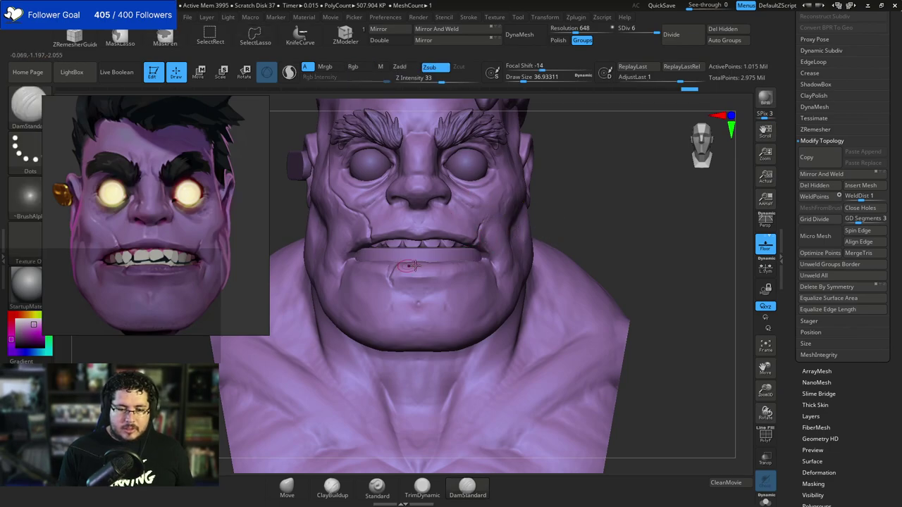
Isolate the lower row and carve the gaps between its teeth with DamStandard at a draw size of about 37.
{"action": "left_click", "coordinate": [419, 255], "text": "ctrl+shift"}
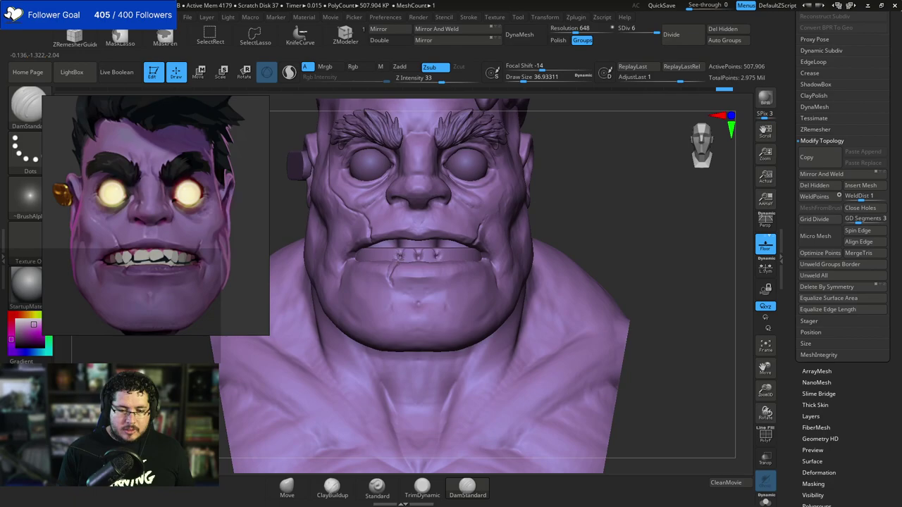
{"action": "left_click_drag", "start_coordinate": [387, 249], "coordinate": [385, 256]}
{"action": "key", "text": "ctrl+shift+z"}
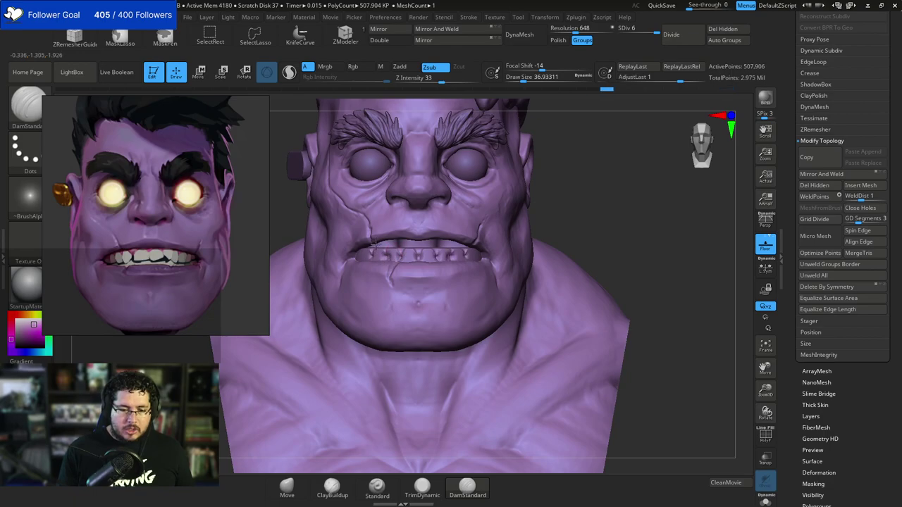
{"action": "key", "text": "ctrl+shift+z"}
{"action": "key", "text": "ctrl+shift+z"}
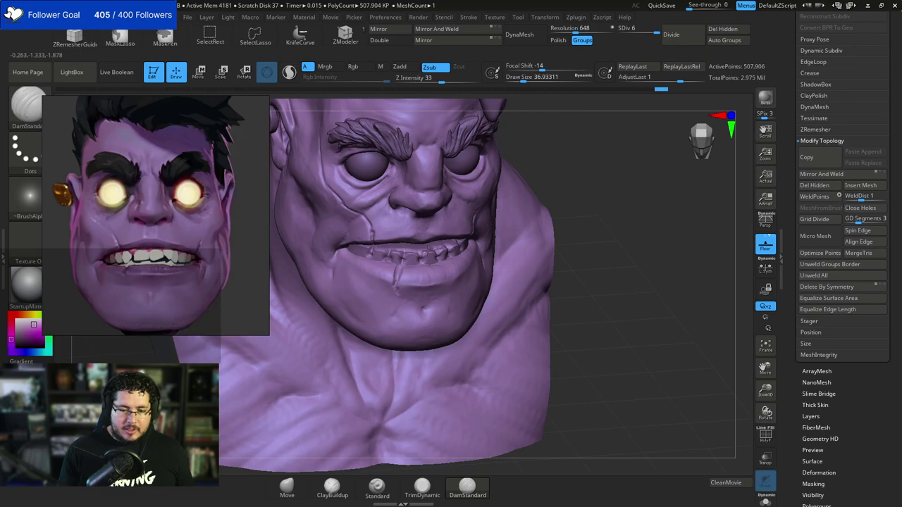
{"action": "key", "text": "ctrl+shift+z"}
{"action": "key", "text": "ctrl+shift+z"}
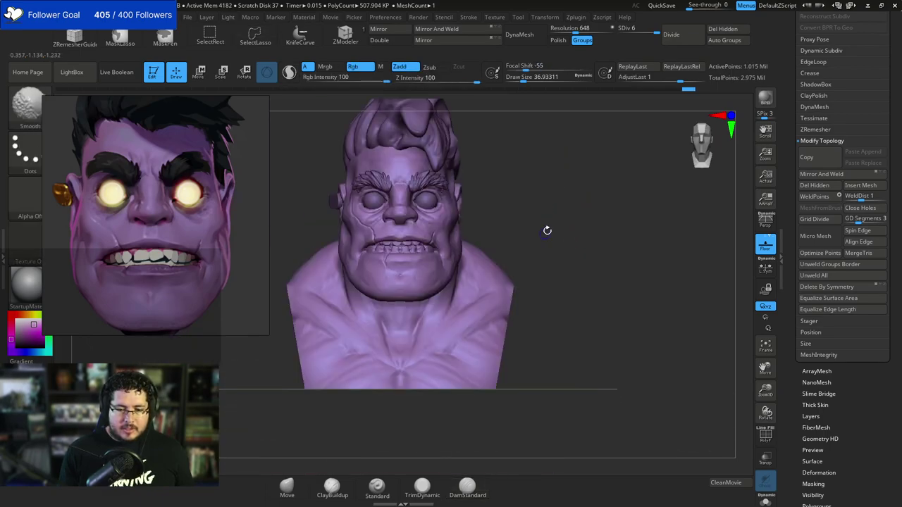
{"action": "left_click_drag", "start_coordinate": [541, 221], "coordinate": [425, 259]}
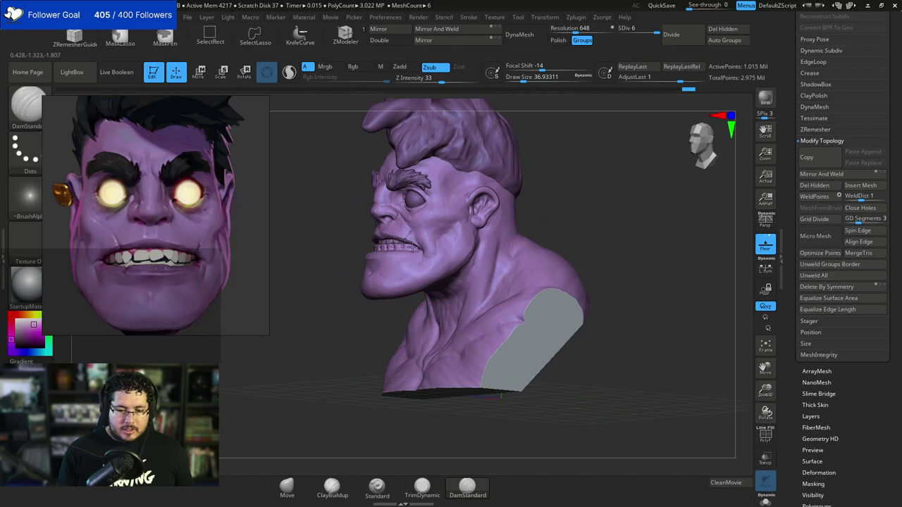
{"action": "key", "text": "ctrl+shift+z"}
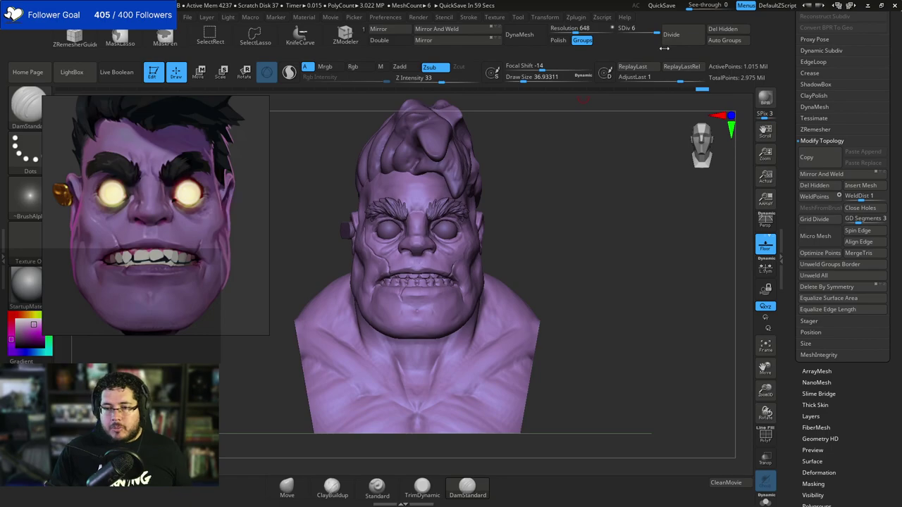
Save the tool to the Desktop as mundo003, replacing the existing file, and collapse the geometry settings.
{"action": "scroll", "coordinate": [875, 130], "scroll_direction": "up", "scroll_amount": 6}
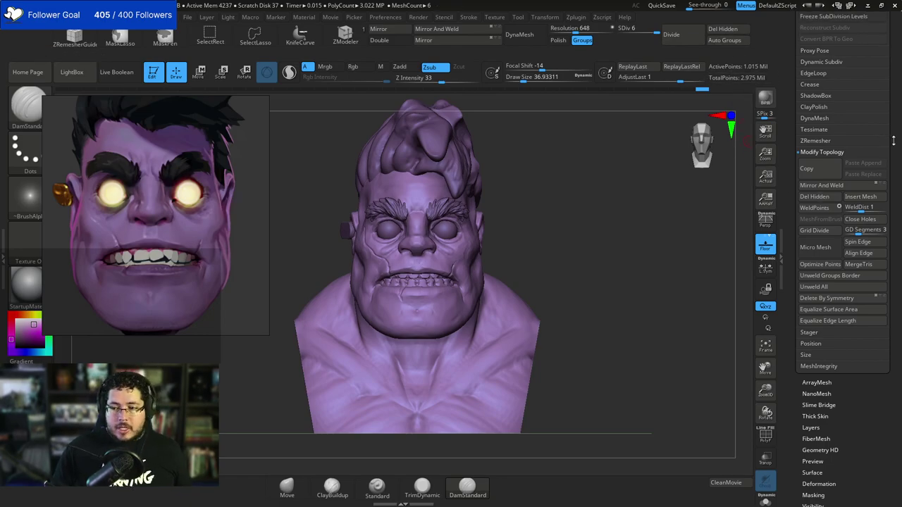
{"action": "left_click", "coordinate": [860, 29]}
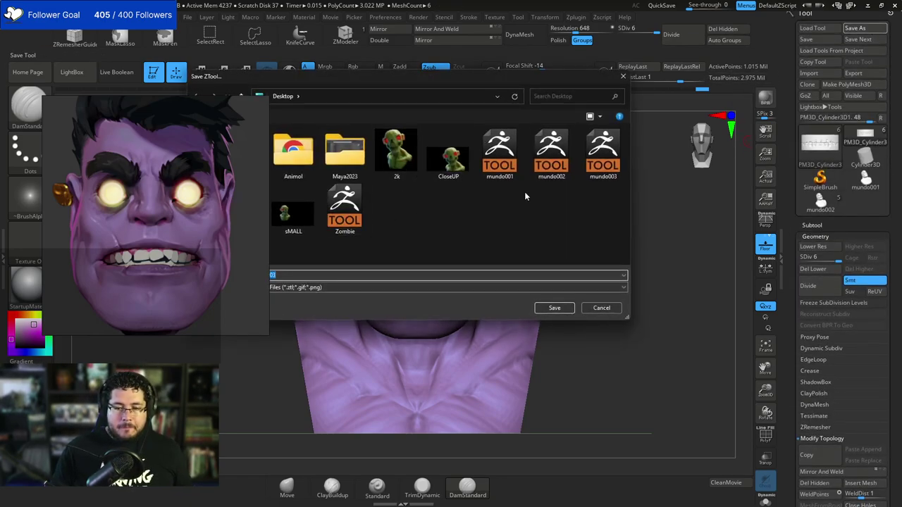
{"action": "left_click", "coordinate": [603, 154]}
{"action": "left_click", "coordinate": [555, 310]}
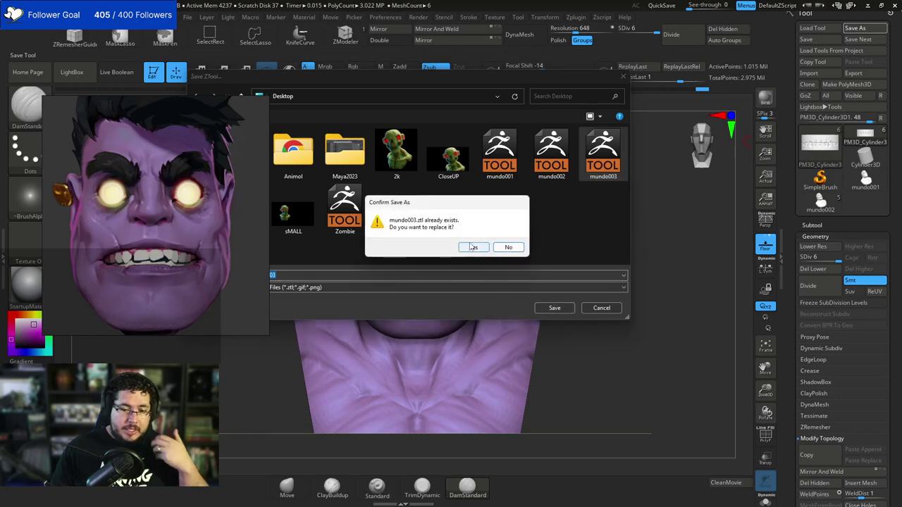
{"action": "left_click", "coordinate": [471, 247]}
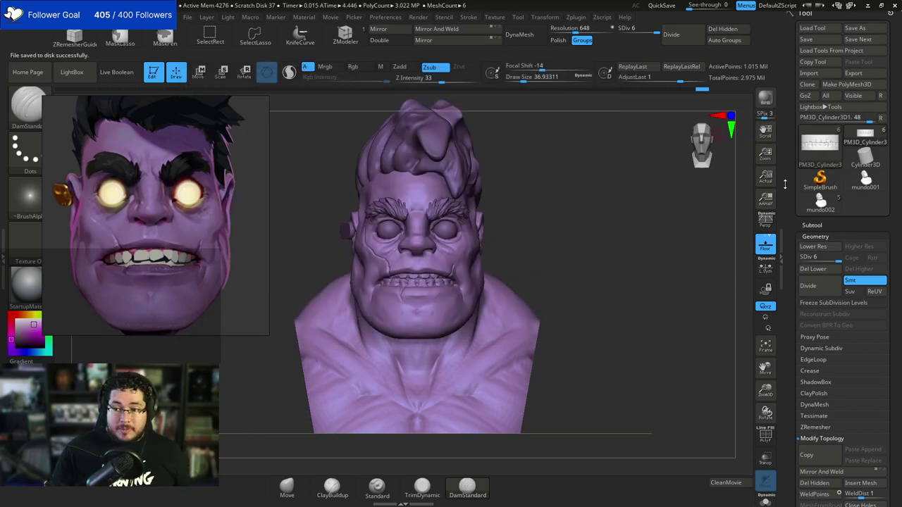
{"action": "left_click", "coordinate": [823, 236]}
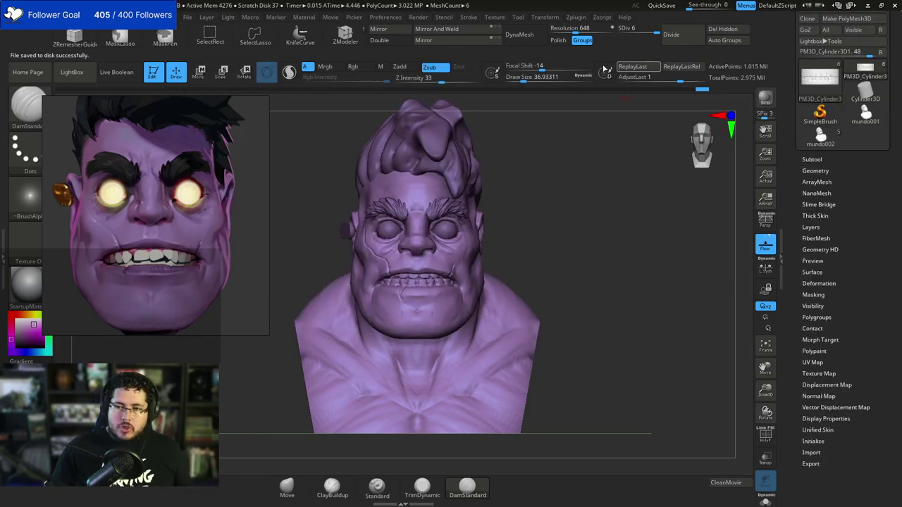
Review the bust's subtool list and pre-process all subtools with Decimation Master.
{"action": "mouse_move", "coordinate": [612, 199]}
{"action": "left_mouse_down"}
{"action": "mouse_move", "coordinate": [625, 195]}
{"action": "mouse_move", "coordinate": [616, 207]}
{"action": "mouse_move", "coordinate": [571, 218]}
{"action": "mouse_move", "coordinate": [599, 230]}
{"action": "mouse_move", "coordinate": [611, 198]}
{"action": "left_mouse_up"}
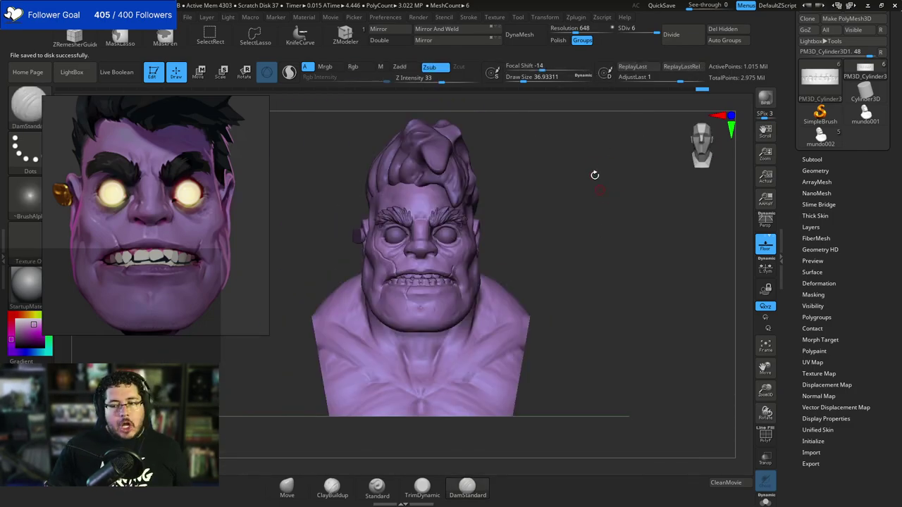
{"action": "left_click", "coordinate": [813, 160]}
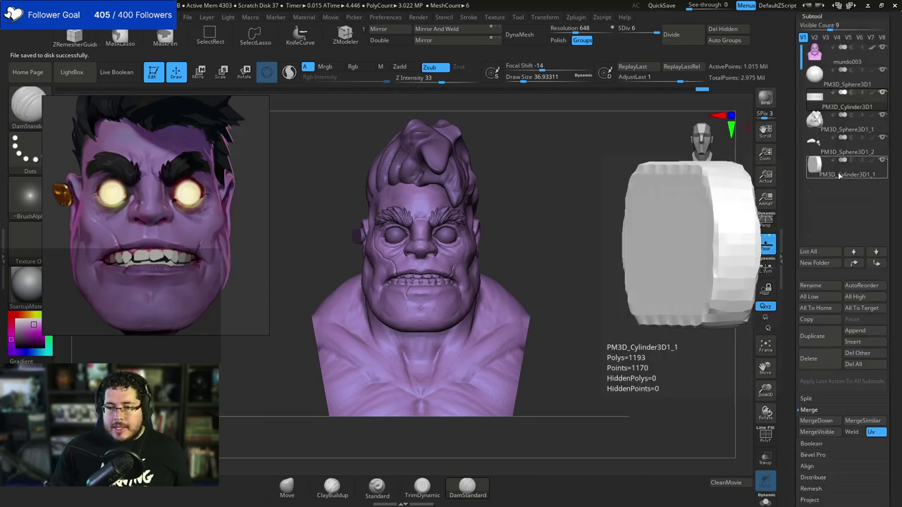
{"action": "scroll", "coordinate": [900, 176], "scroll_direction": "down", "scroll_amount": 3}
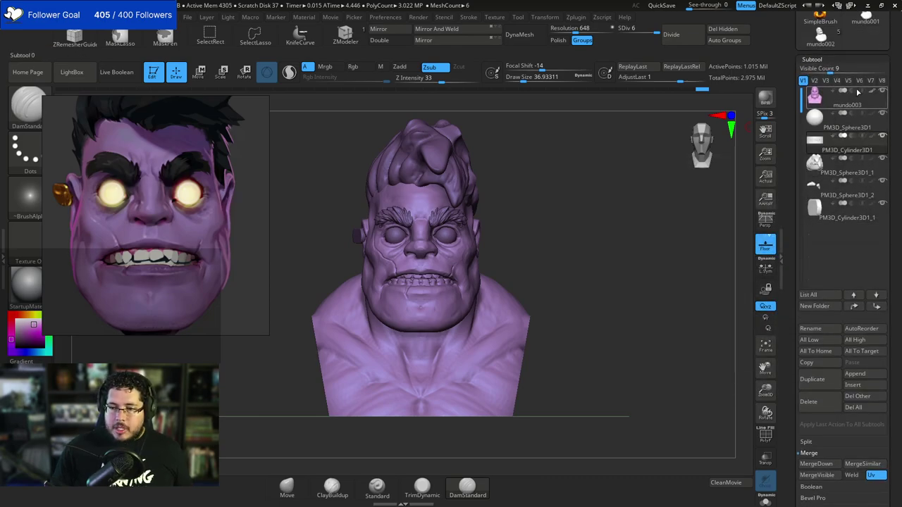
{"action": "mouse_move", "coordinate": [867, 97]}
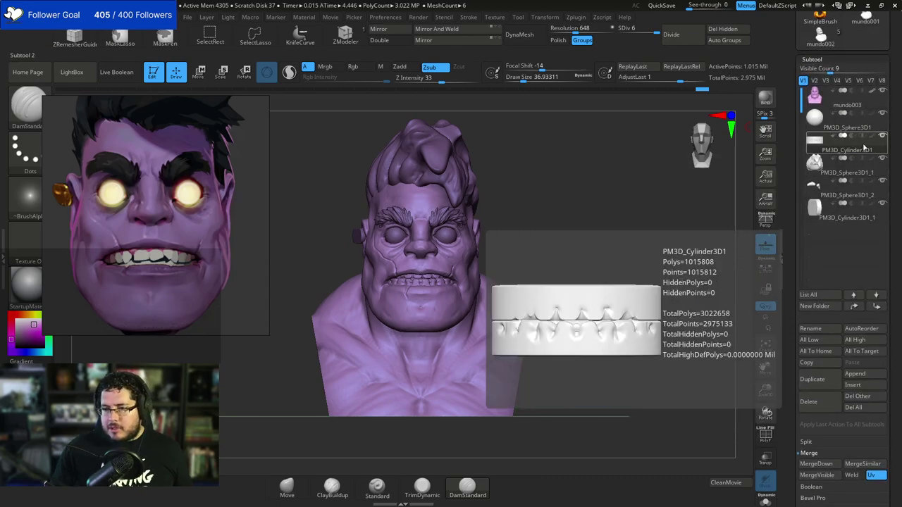
{"action": "mouse_move", "coordinate": [870, 198]}
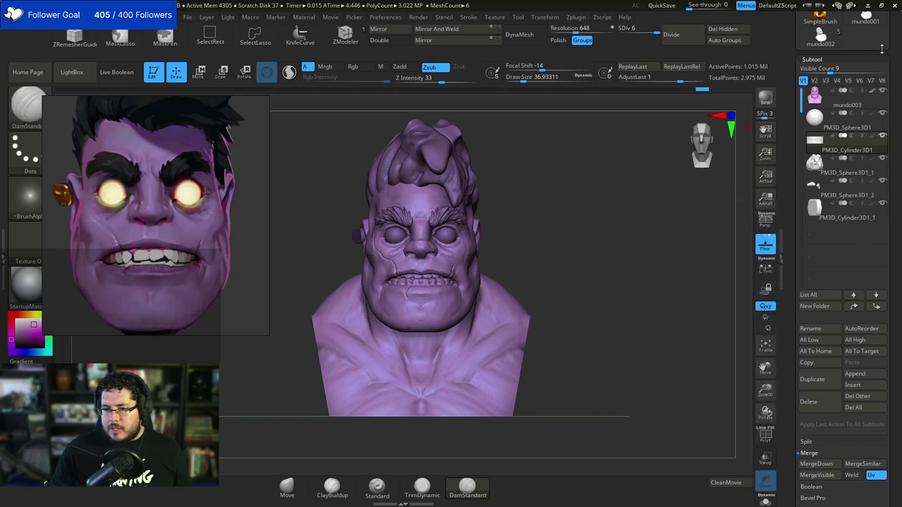
{"action": "left_click", "coordinate": [840, 59]}
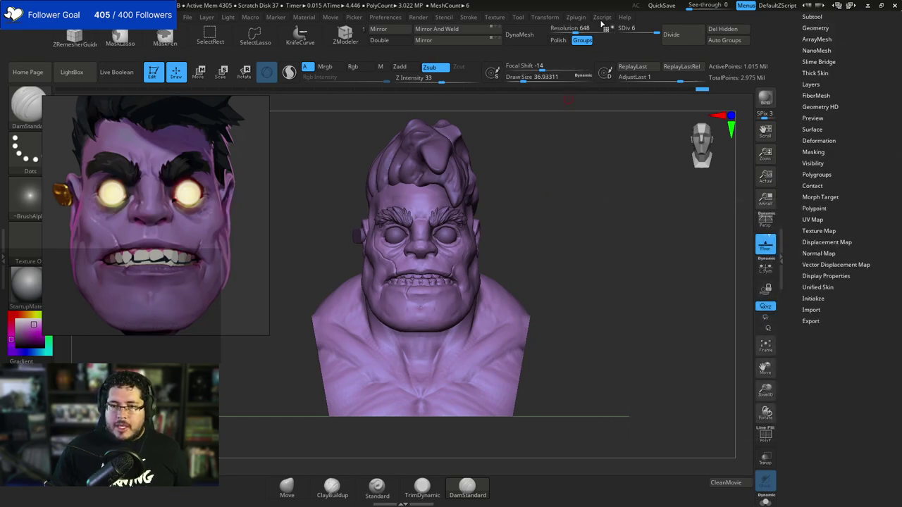
{"action": "left_click", "coordinate": [578, 17]}
{"action": "left_click", "coordinate": [608, 115]}
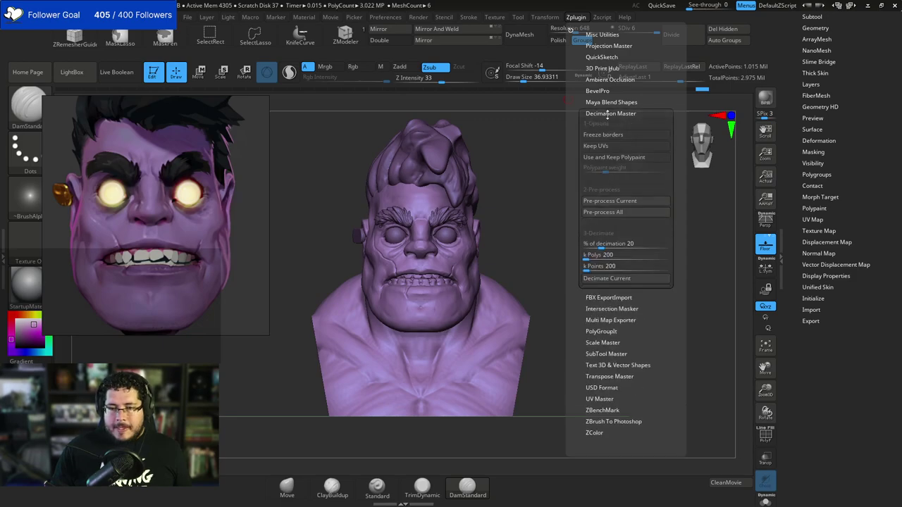
{"action": "left_click", "coordinate": [614, 213]}
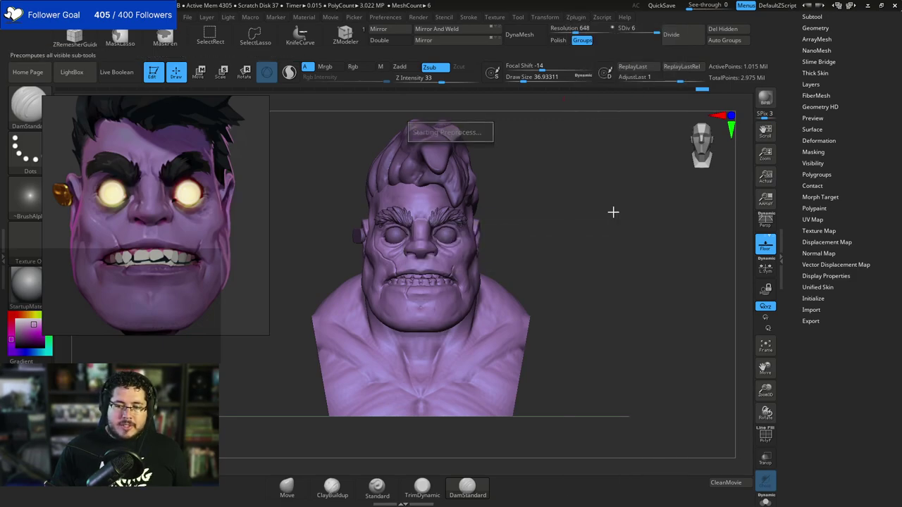
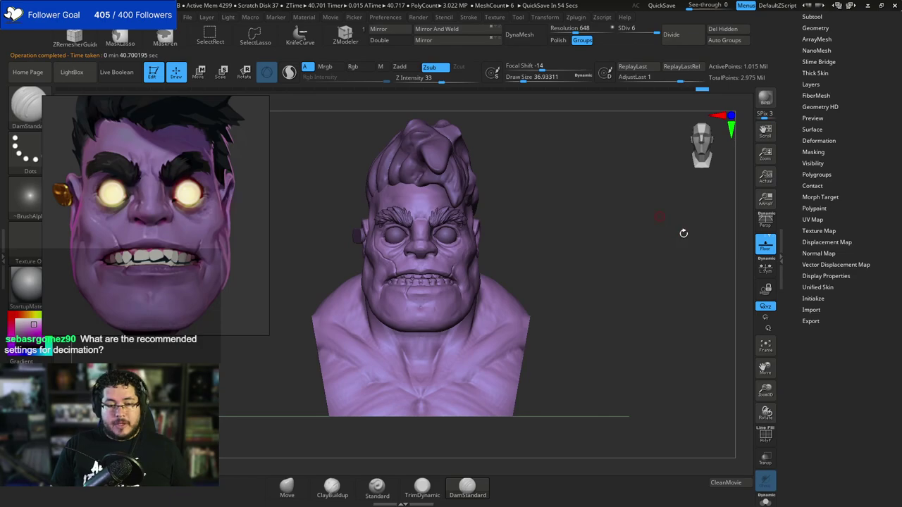
Set the decimation percentage to 10 and decimate all visible subtools.
{"action": "left_click_drag", "start_coordinate": [680, 232], "coordinate": [592, 113]}
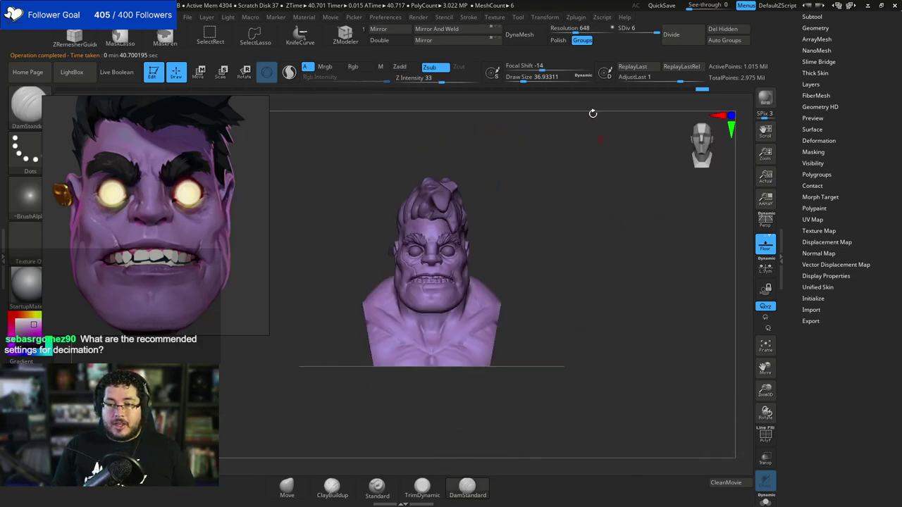
{"action": "left_click", "coordinate": [575, 17]}
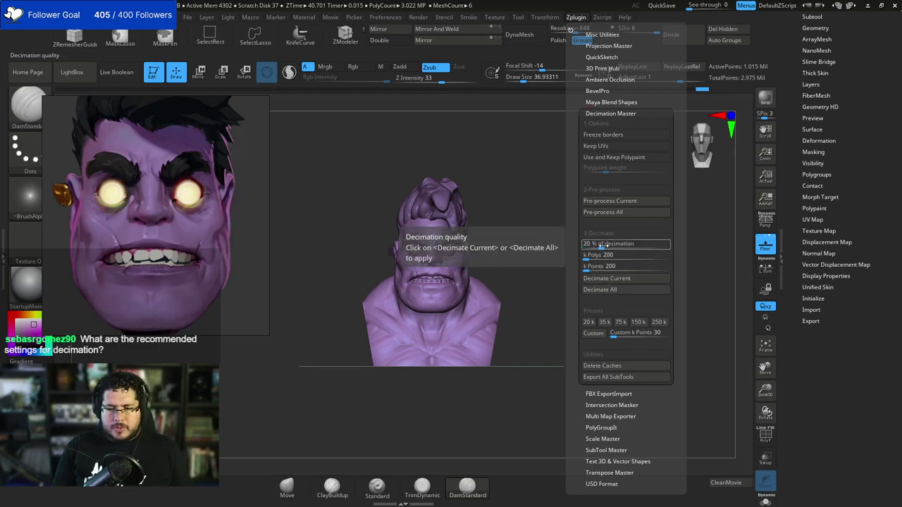
{"action": "left_click", "coordinate": [605, 243]}
{"action": "type", "text": "10"}
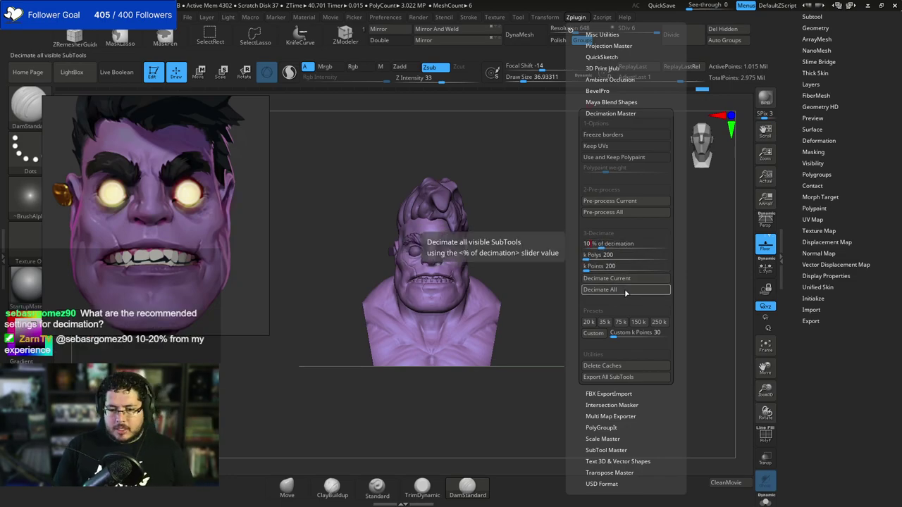
{"action": "left_click", "coordinate": [625, 289]}
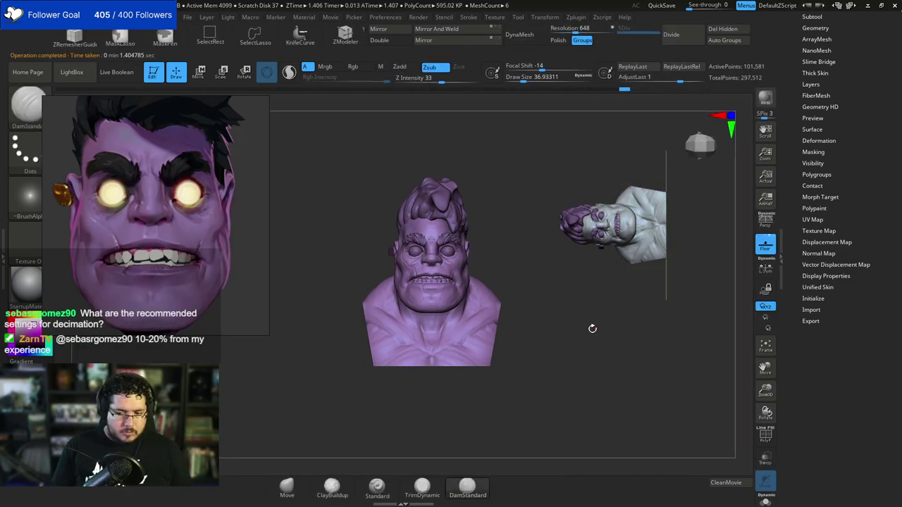
Inspect the decimated bust and teeth up close for preserved detail.
{"action": "mouse_move", "coordinate": [592, 329]}
{"action": "left_mouse_down"}
{"action": "mouse_move", "coordinate": [606, 317]}
{"action": "mouse_move", "coordinate": [595, 342]}
{"action": "mouse_move", "coordinate": [663, 289]}
{"action": "mouse_move", "coordinate": [688, 303]}
{"action": "mouse_move", "coordinate": [721, 299]}
{"action": "mouse_move", "coordinate": [651, 340]}
{"action": "left_mouse_up"}
{"action": "key", "text": "ctrl+n"}
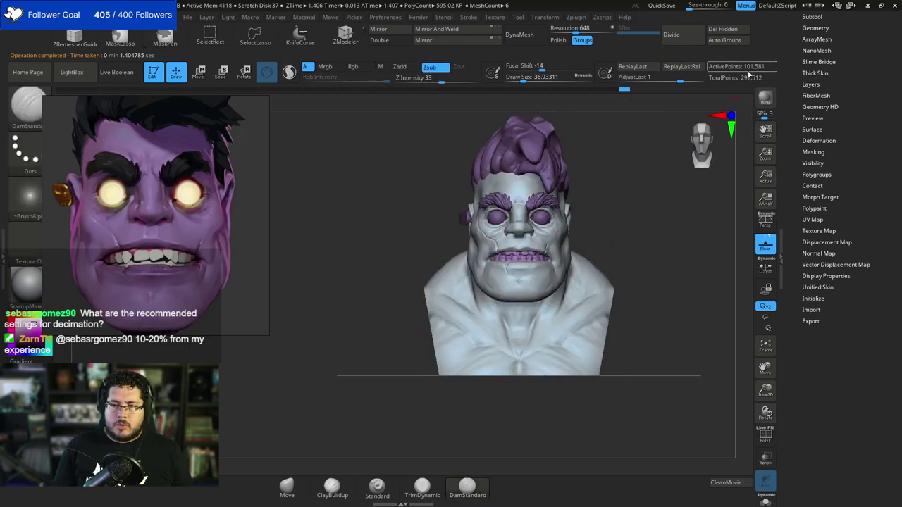
{"action": "left_click_drag", "start_coordinate": [656, 187], "coordinate": [695, 264], "text": "alt"}
{"action": "left_click_drag", "start_coordinate": [705, 183], "coordinate": [712, 296], "text": "alt"}
{"action": "left_click_drag", "start_coordinate": [717, 263], "coordinate": [738, 263]}
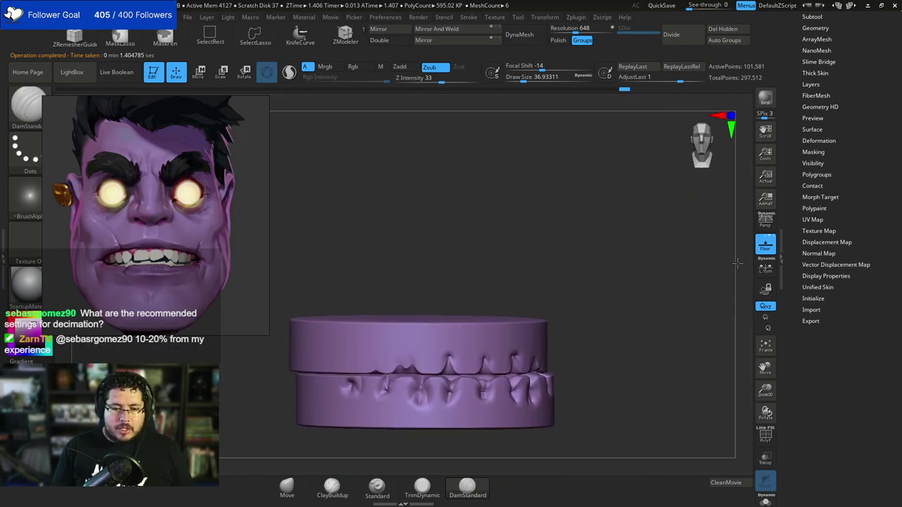
{"action": "left_click", "coordinate": [738, 264], "text": "ctrl+shift"}
{"action": "left_click_drag", "start_coordinate": [736, 320], "coordinate": [717, 236], "text": "alt"}
{"action": "left_click_drag", "start_coordinate": [677, 318], "coordinate": [658, 238], "text": "shift"}
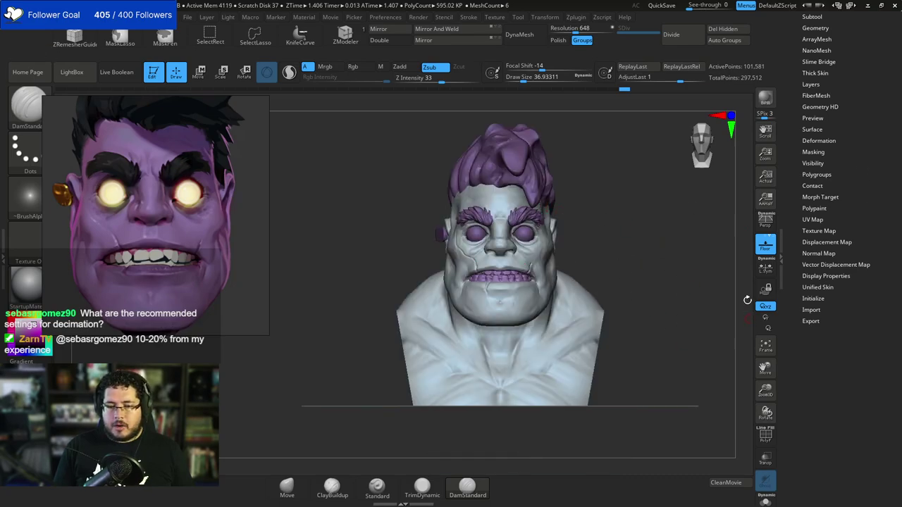
Turn off the polypaint display on the mundo003 subtool and set the current color to white.
{"action": "left_click_drag", "start_coordinate": [865, 98], "coordinate": [868, 236]}
{"action": "left_click", "coordinate": [814, 155]}
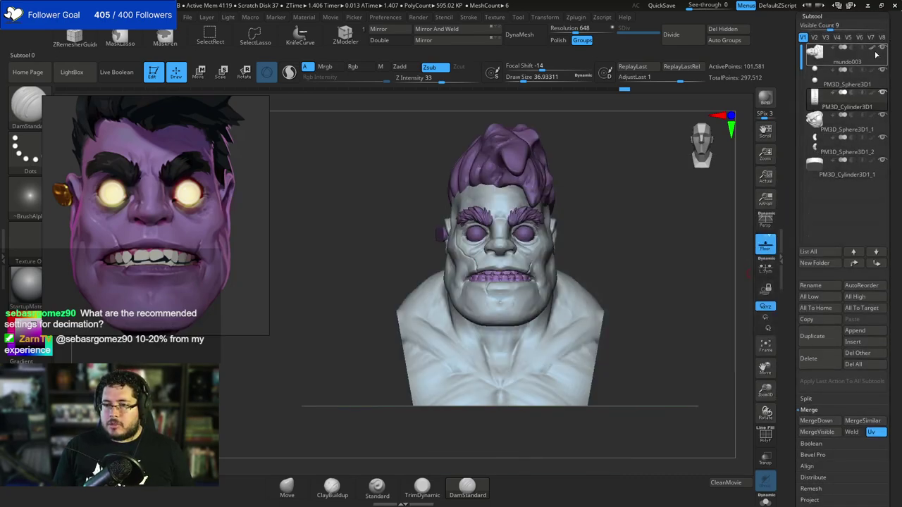
{"action": "left_click", "coordinate": [681, 156], "text": "ctrl"}
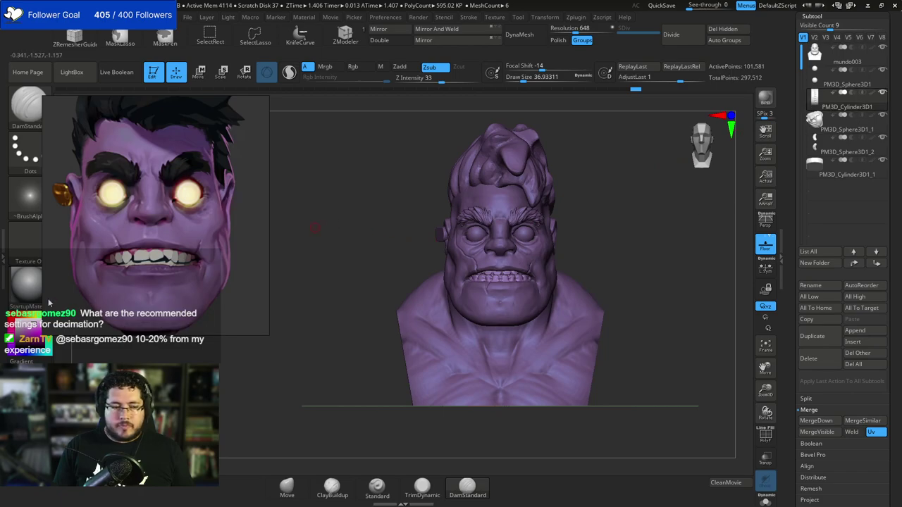
{"action": "left_click_drag", "start_coordinate": [2, 306], "coordinate": [0, 303]}
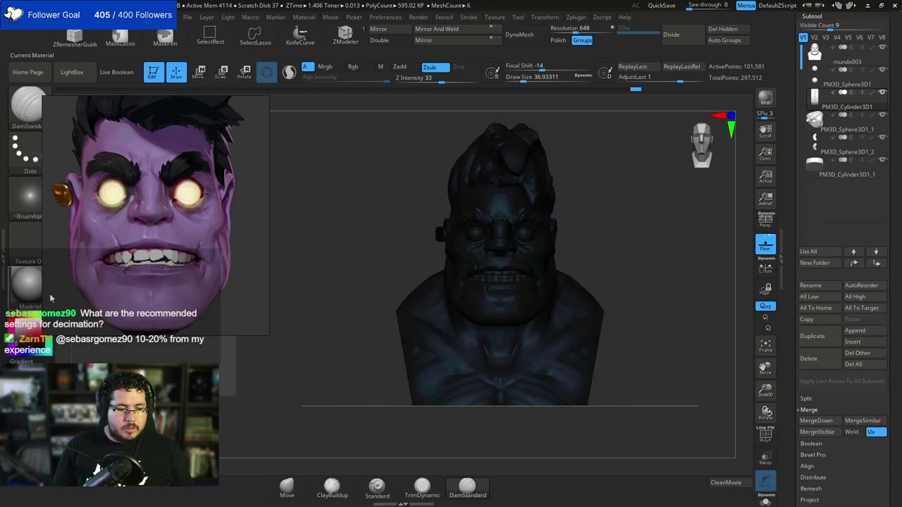
{"action": "left_click", "coordinate": [14, 320]}
{"action": "left_click", "coordinate": [17, 322]}
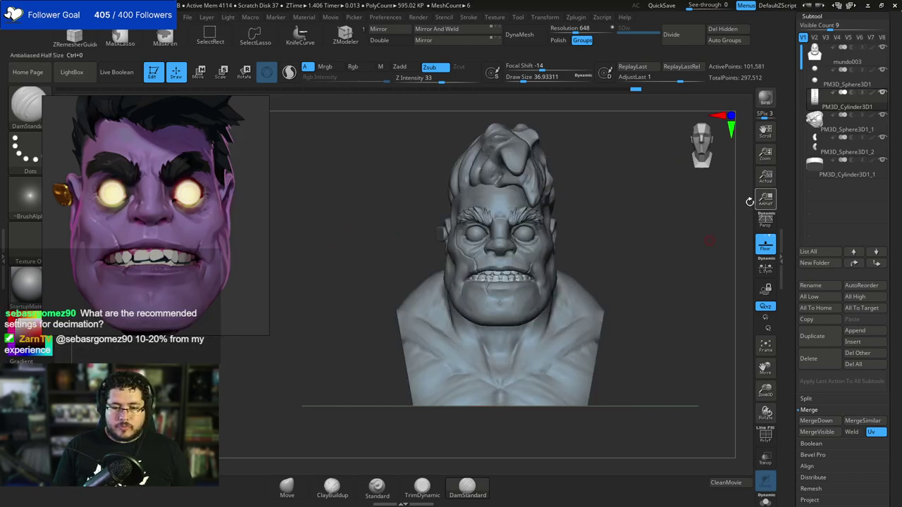
Export all subtools as a binary FBX 2020 file named Mundo to the Desktop.
{"action": "left_click_drag", "start_coordinate": [898, 45], "coordinate": [901, 258]}
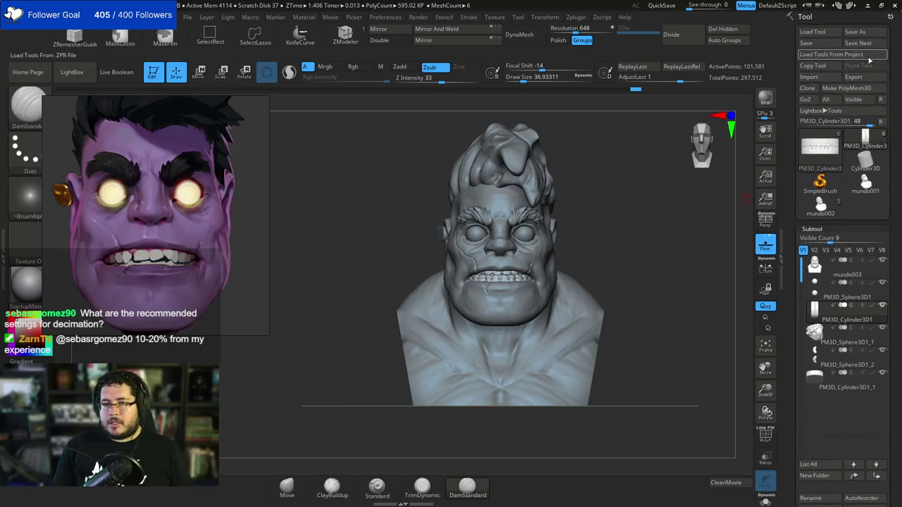
{"action": "left_click", "coordinate": [575, 17]}
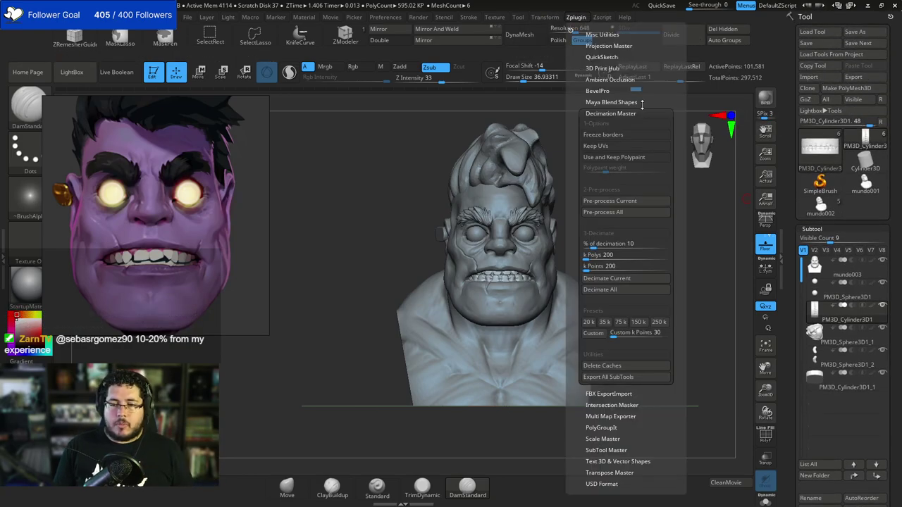
{"action": "left_click", "coordinate": [598, 114]}
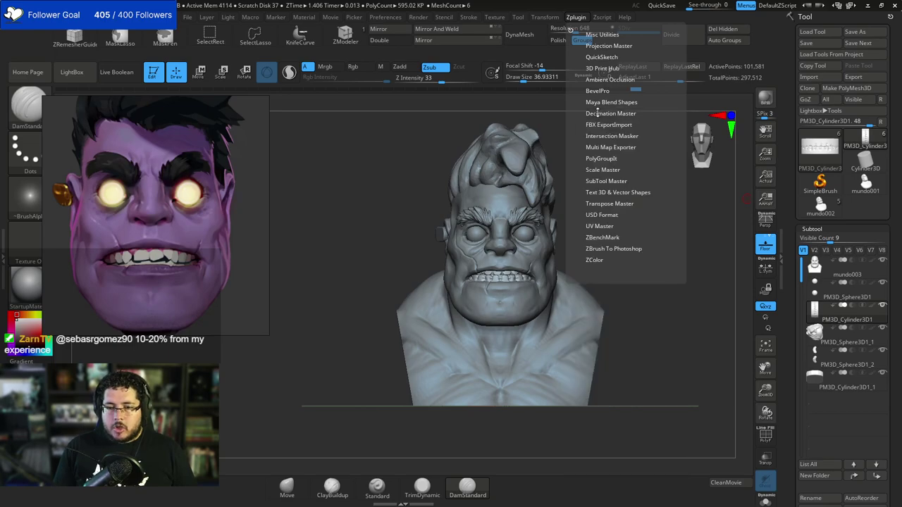
{"action": "left_click", "coordinate": [599, 125]}
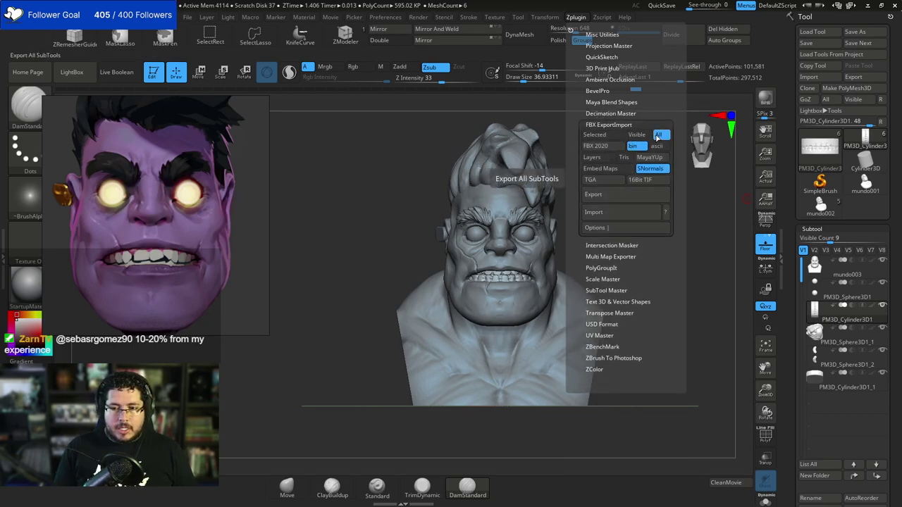
{"action": "left_click", "coordinate": [593, 194]}
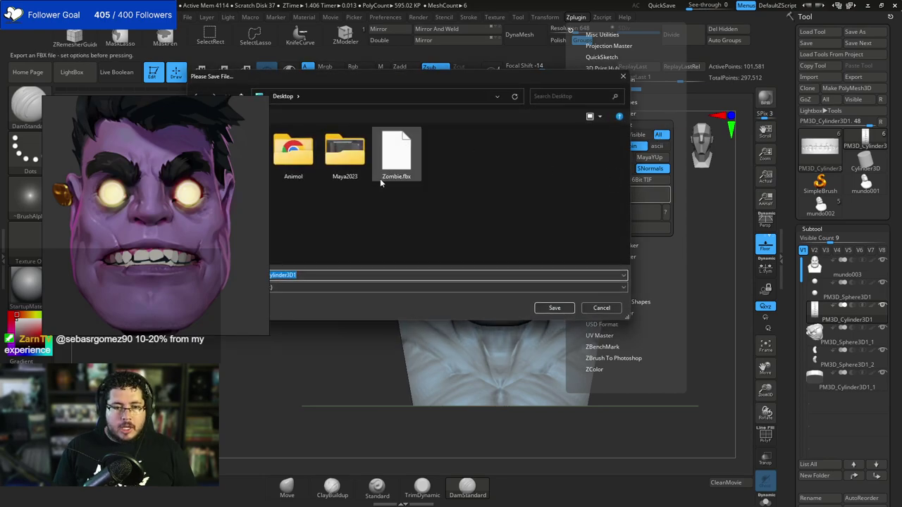
{"action": "type", "text": "mundo"}
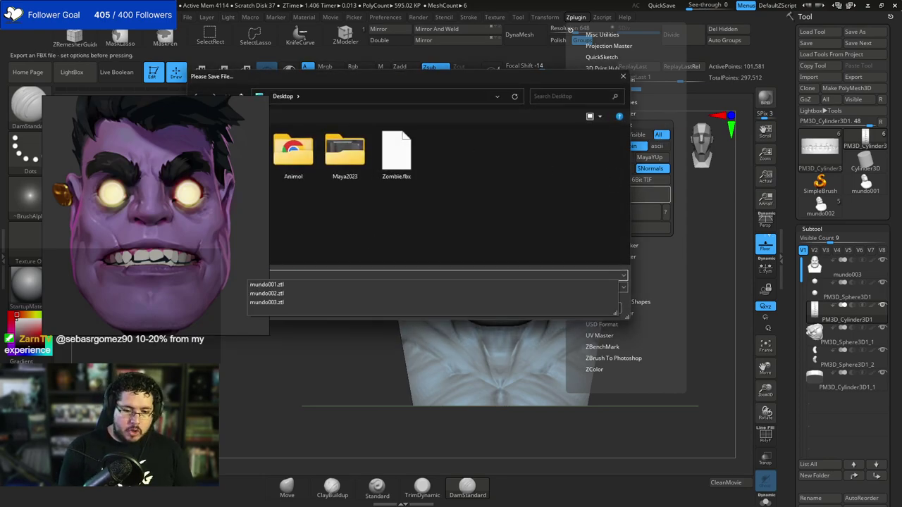
{"action": "key", "text": "Return"}
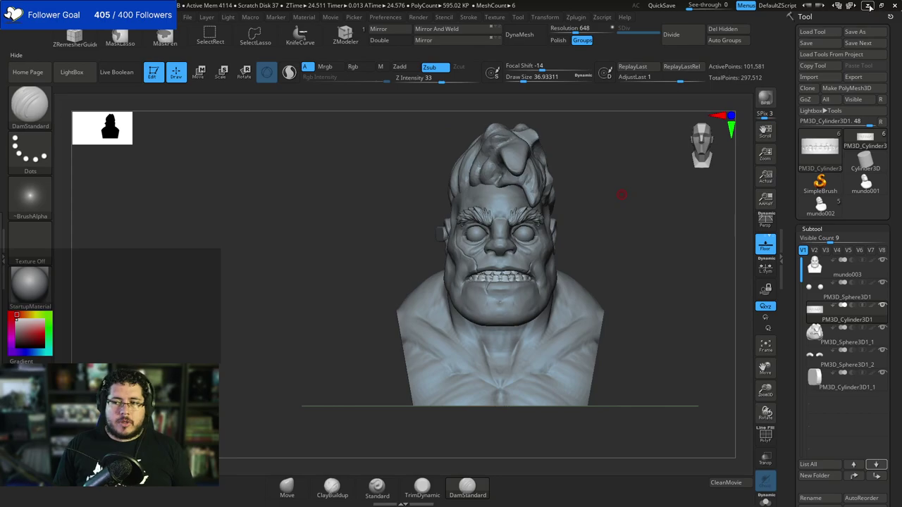
Minimize the sculpting program and launch Blender 3.6.
{"action": "left_click", "coordinate": [872, 5]}
{"action": "key", "text": "super"}
{"action": "type", "text": "blender 3.6"}
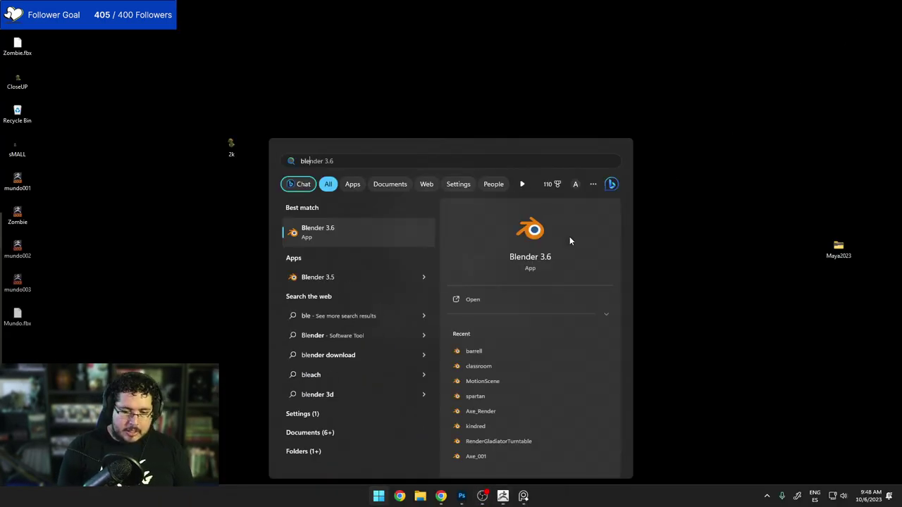
{"action": "key", "text": "Return"}
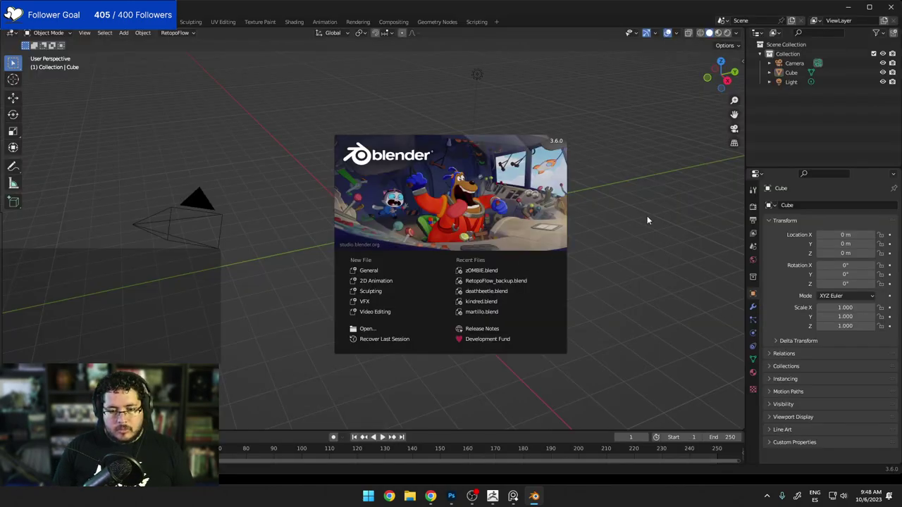
Dismiss the splash screen and delete the default cube.
{"action": "left_click", "coordinate": [116, 75]}
{"action": "left_click", "coordinate": [356, 224]}
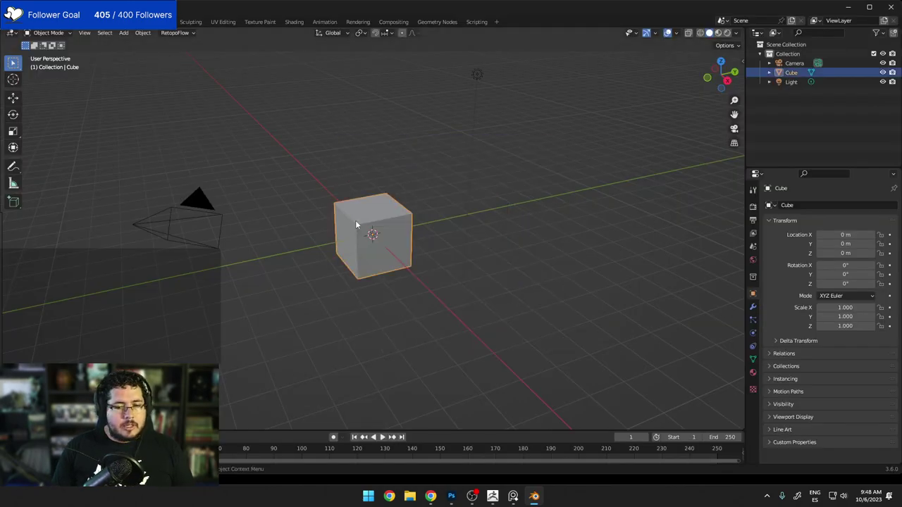
{"action": "key", "text": "Delete"}
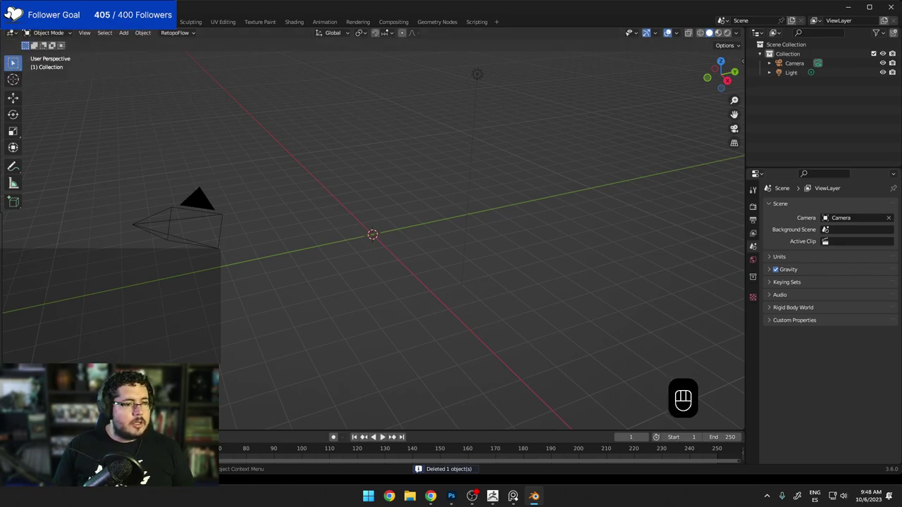
Import the Mundo.fbx file from the Desktop into the scene.
{"action": "left_click", "coordinate": [23, 21]}
{"action": "mouse_move", "coordinate": [76, 147]}
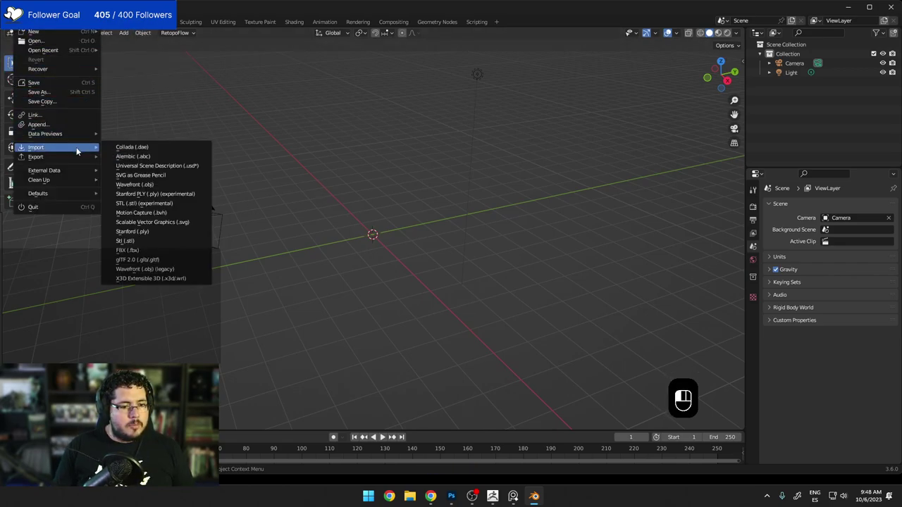
{"action": "left_click", "coordinate": [158, 250]}
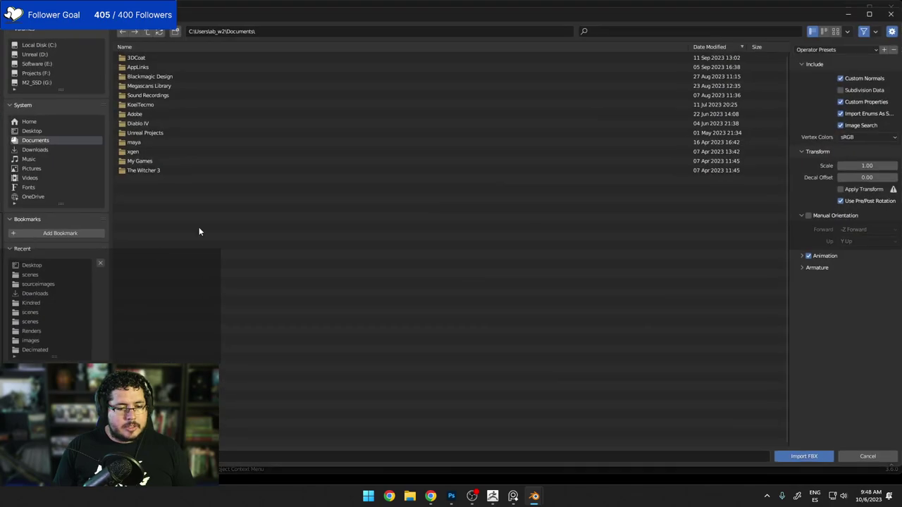
{"action": "left_click", "coordinate": [40, 131]}
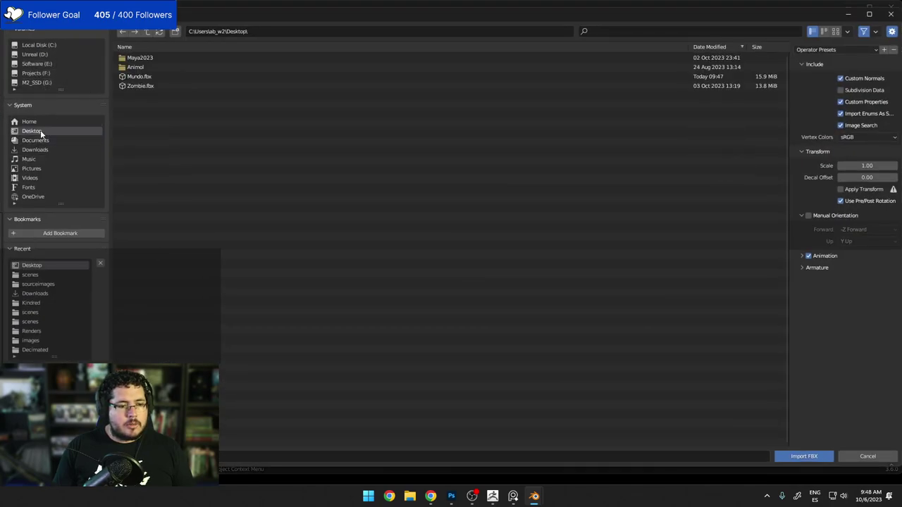
{"action": "double_click", "coordinate": [139, 76]}
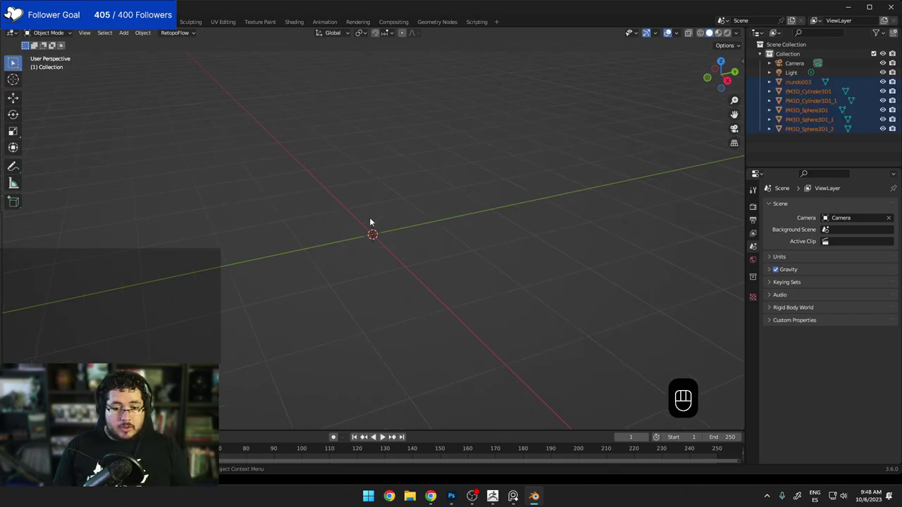
Scale up all the imported bust meshes together to a clearly visible size and deselect them.
{"action": "key", "text": "s"}
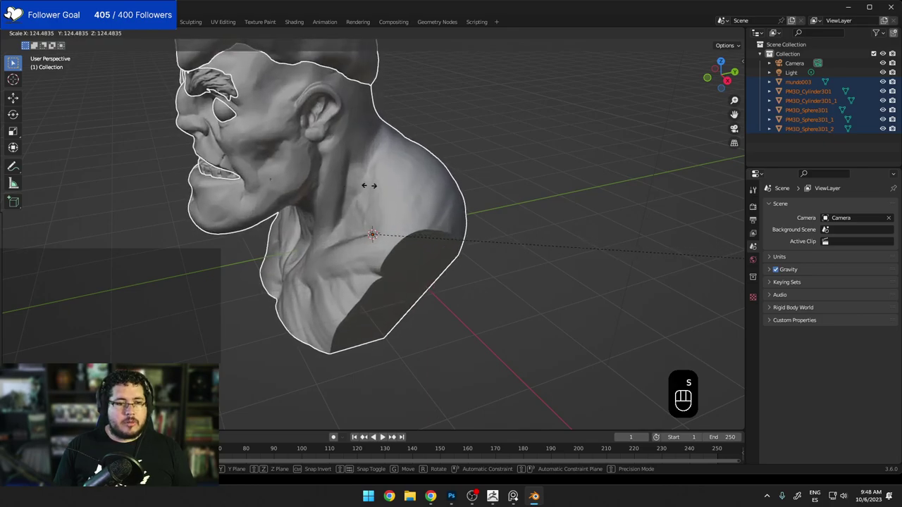
{"action": "left_click", "coordinate": [241, 178]}
{"action": "scroll", "coordinate": [243, 179], "scroll_direction": "down", "scroll_amount": 6}
{"action": "scroll", "coordinate": [329, 218], "scroll_direction": "up", "scroll_amount": 1}
{"action": "left_click", "coordinate": [627, 199]}
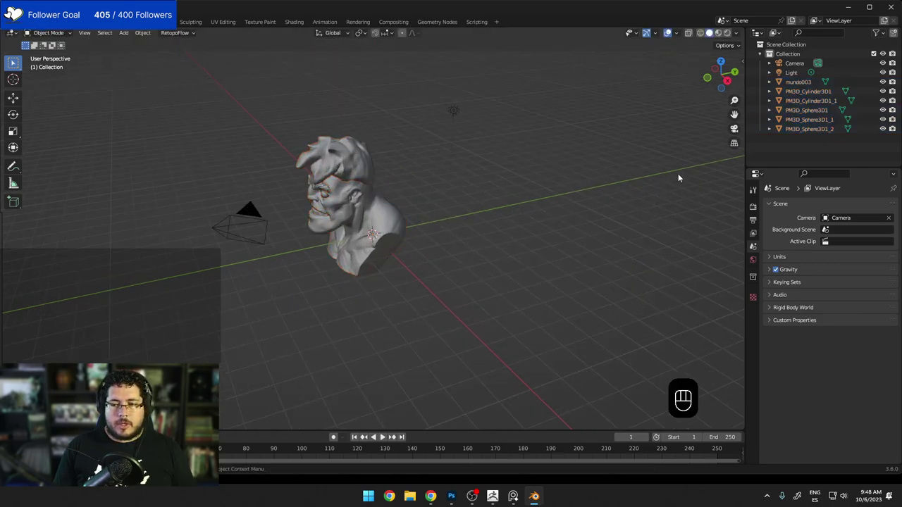
Look through the camera, lock it to the view and frame the whole bust from the front.
{"action": "left_click", "coordinate": [735, 133]}
{"action": "left_click", "coordinate": [734, 130]}
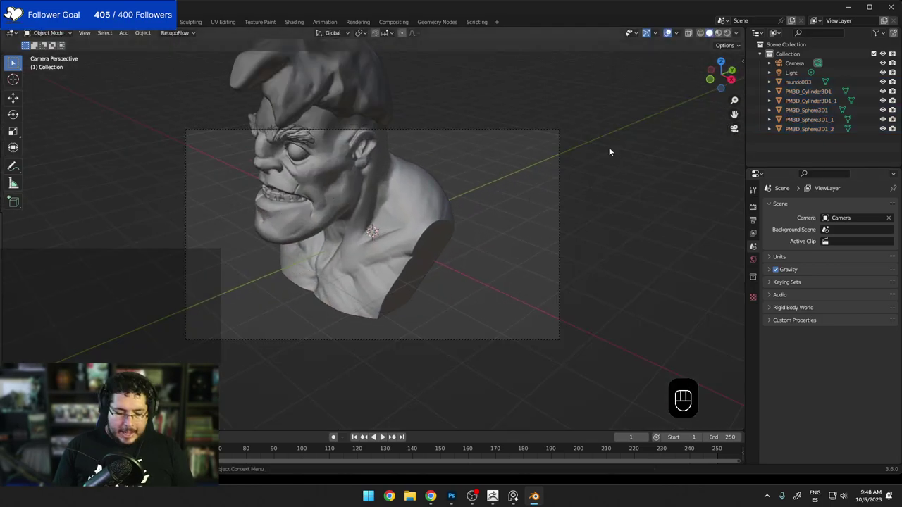
{"action": "key", "text": "n"}
{"action": "left_click", "coordinate": [740, 84]}
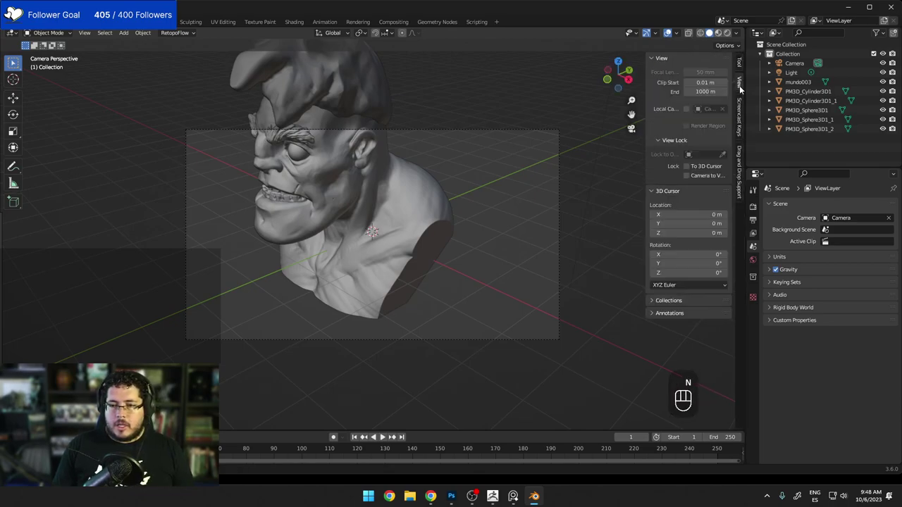
{"action": "left_click", "coordinate": [687, 176]}
{"action": "middle_click_drag", "start_coordinate": [475, 228], "coordinate": [509, 218]}
{"action": "middle_click_drag", "start_coordinate": [509, 219], "coordinate": [508, 233], "text": "shift"}
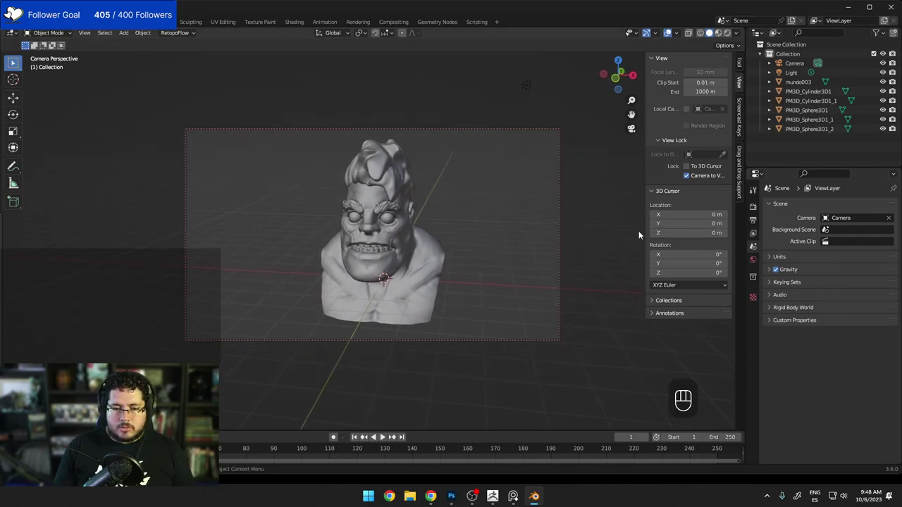
Set the render output resolution to 2048 × 2048 px.
{"action": "left_click", "coordinate": [753, 206]}
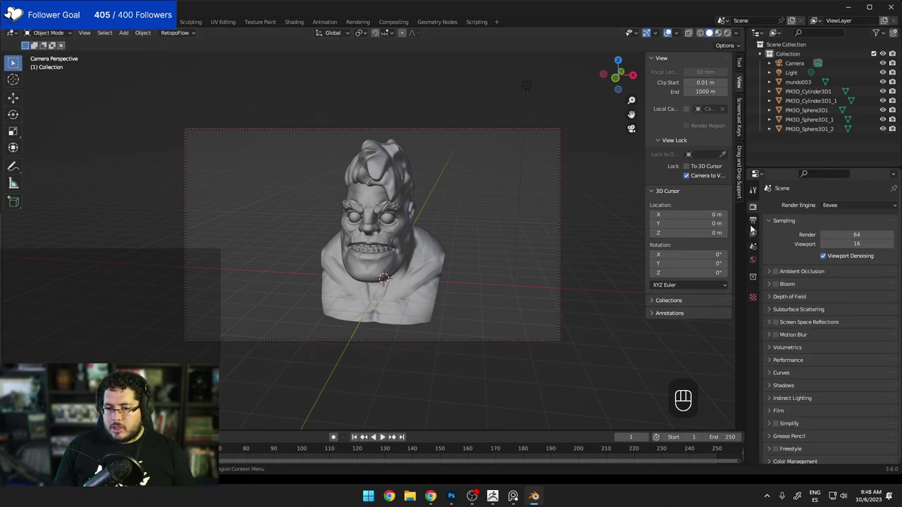
{"action": "left_click", "coordinate": [752, 220]}
{"action": "double_click", "coordinate": [861, 218]}
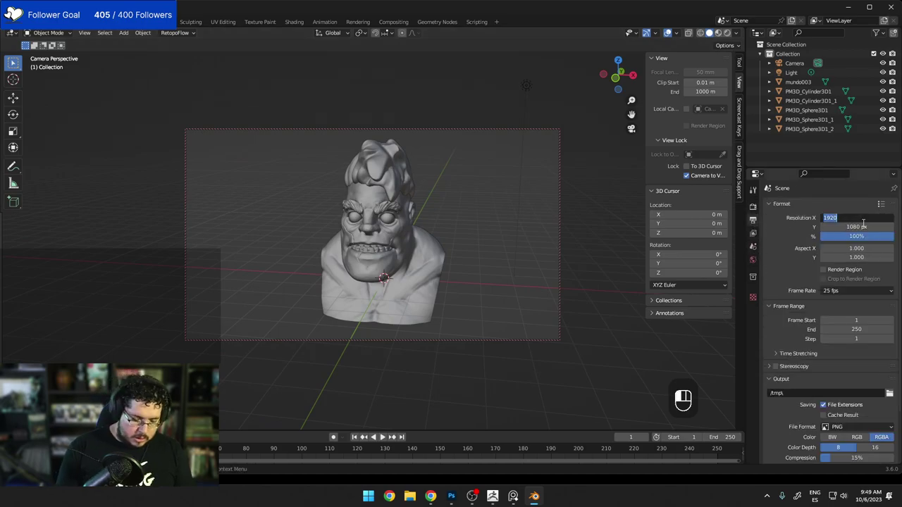
{"action": "type", "text": "2048"}
{"action": "key", "text": "Tab"}
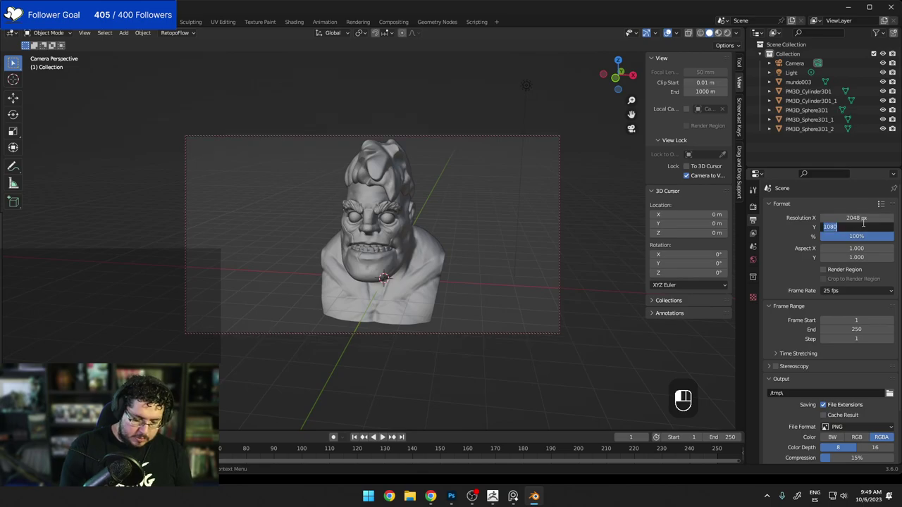
{"action": "type", "text": "204"}
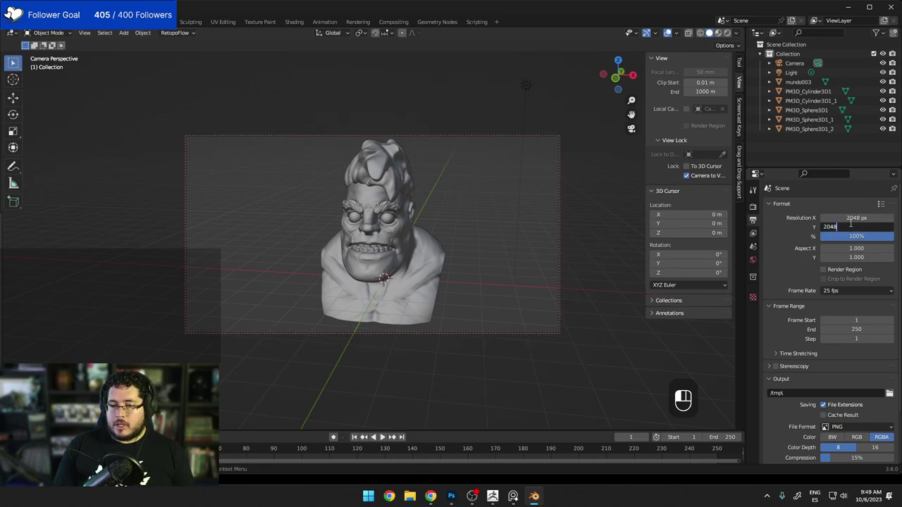
{"action": "key", "text": "Return"}
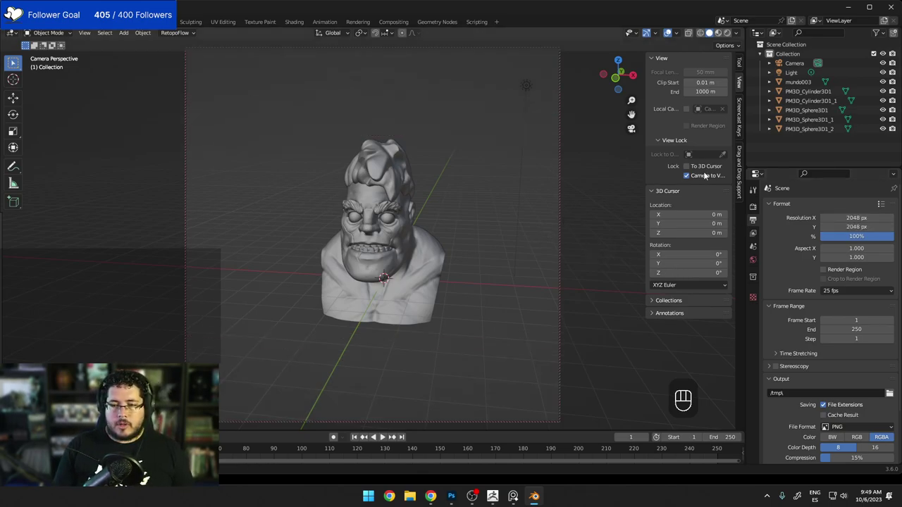
Fit the square camera frame in the view, then move the locked camera closer so the bust fills the frame from a lower angle.
{"action": "left_click", "coordinate": [688, 176]}
{"action": "scroll", "coordinate": [545, 226], "scroll_direction": "down", "scroll_amount": 1}
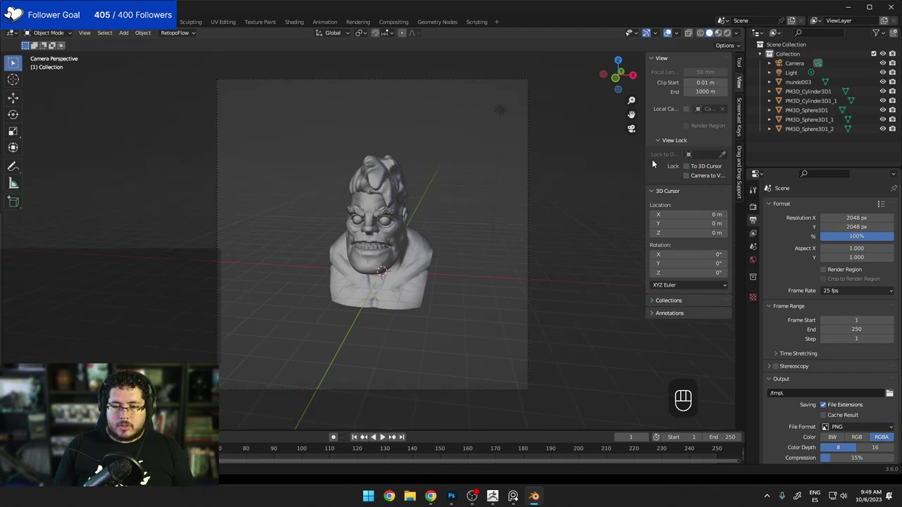
{"action": "left_click", "coordinate": [686, 175]}
{"action": "scroll", "coordinate": [428, 208], "scroll_direction": "up", "scroll_amount": 4}
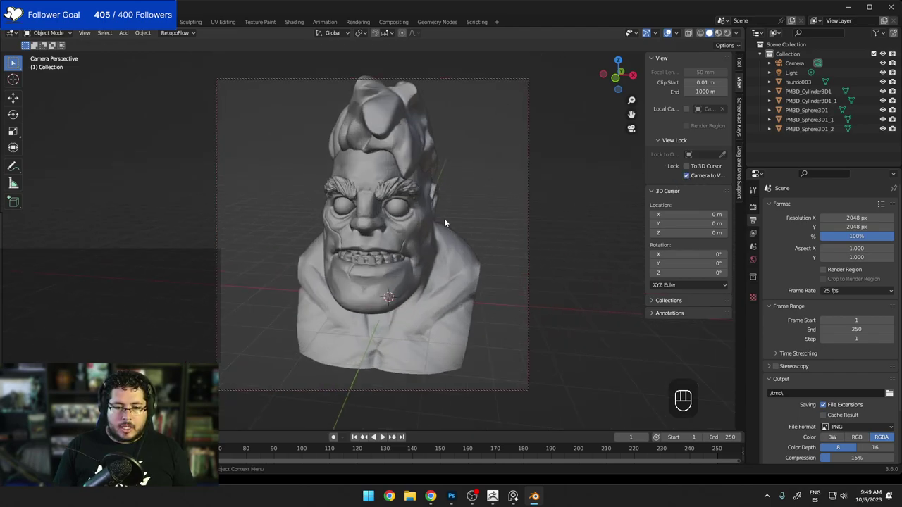
{"action": "mouse_move", "coordinate": [472, 215]}
{"action": "middle_mouse_down"}
{"action": "mouse_move", "coordinate": [463, 193]}
{"action": "mouse_move", "coordinate": [471, 217]}
{"action": "middle_mouse_up"}
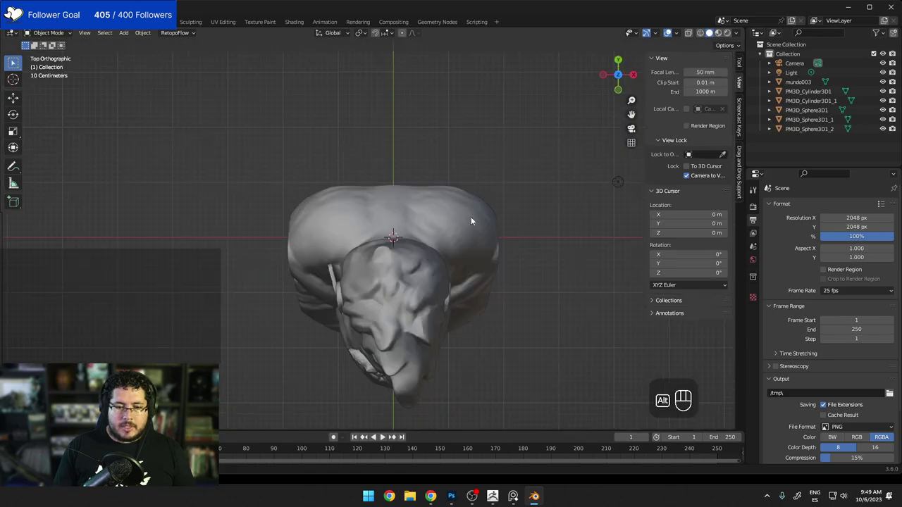
{"action": "left_click", "coordinate": [632, 142]}
{"action": "left_click", "coordinate": [632, 128]}
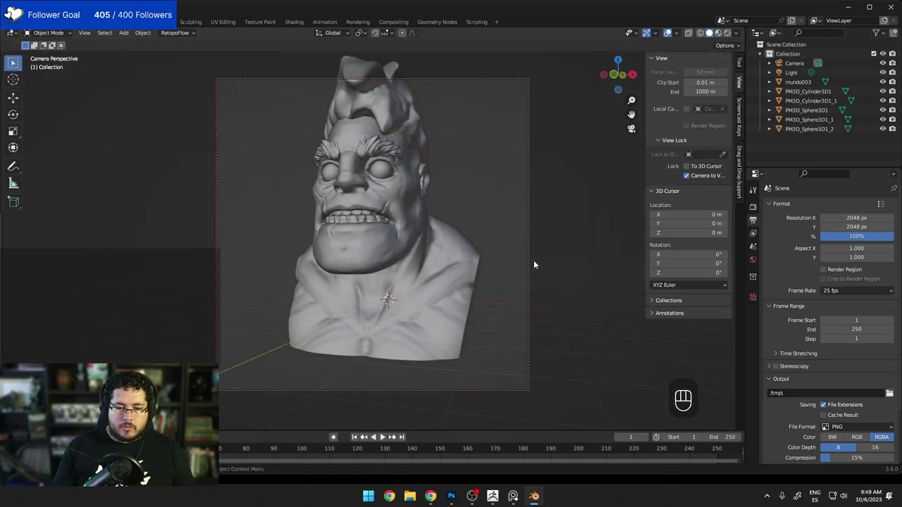
Set the camera's focal length to 80 mm.
{"action": "left_click", "coordinate": [796, 63]}
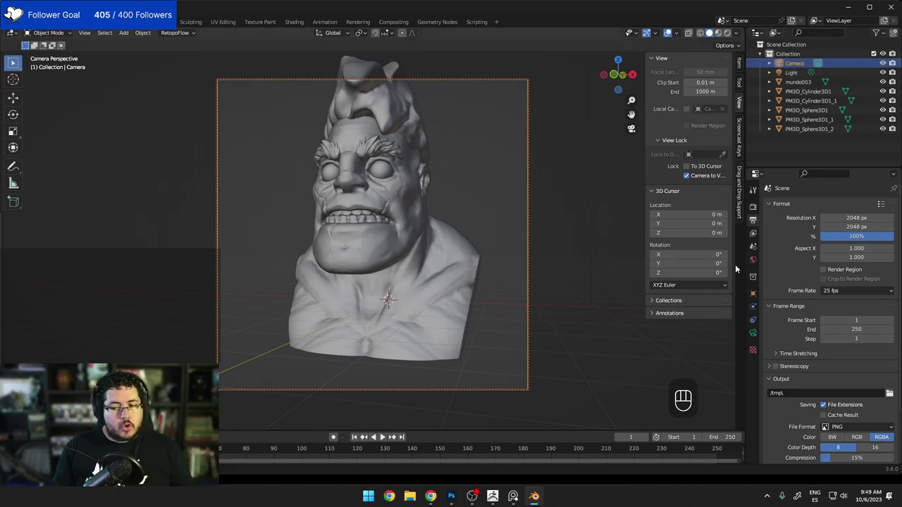
{"action": "scroll", "coordinate": [832, 306], "scroll_direction": "down", "scroll_amount": 3}
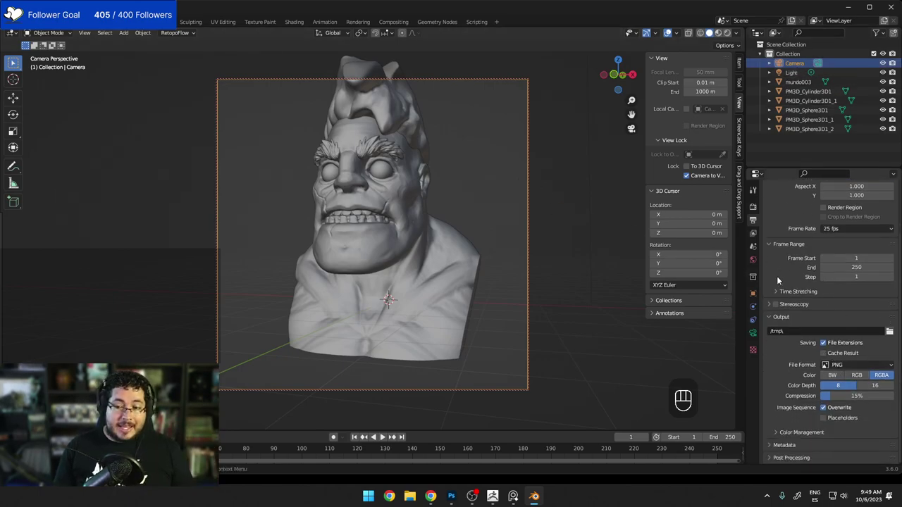
{"action": "left_click", "coordinate": [753, 333]}
{"action": "left_click", "coordinate": [844, 250]}
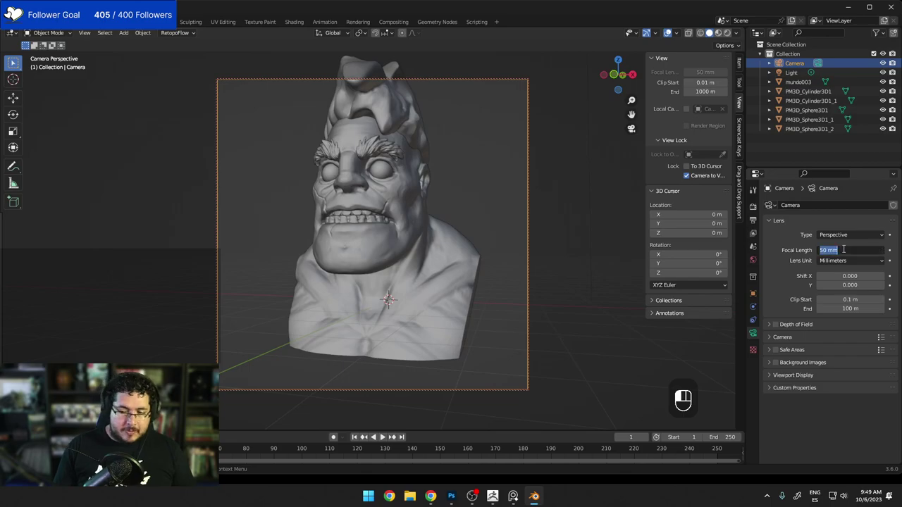
{"action": "type", "text": "80"}
{"action": "key", "text": "Return"}
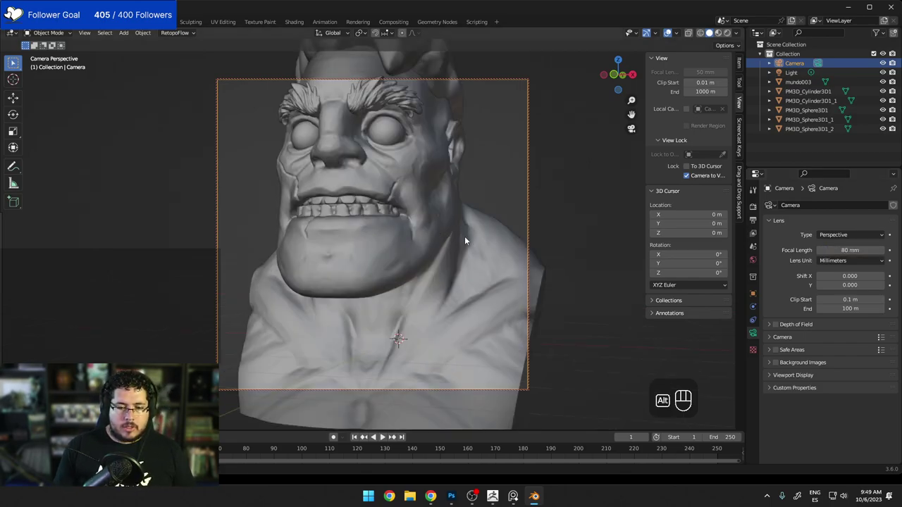
Reposition the locked camera to frame the whole bust in a three-quarter view from its other side.
{"action": "middle_click_drag", "start_coordinate": [485, 224], "coordinate": [445, 207]}
{"action": "scroll", "coordinate": [459, 225], "scroll_direction": "down", "scroll_amount": 1}
{"action": "scroll", "coordinate": [470, 217], "scroll_direction": "down", "scroll_amount": 2}
{"action": "scroll", "coordinate": [465, 214], "scroll_direction": "up", "scroll_amount": 2}
{"action": "scroll", "coordinate": [464, 214], "scroll_direction": "down", "scroll_amount": 1}
{"action": "scroll", "coordinate": [446, 204], "scroll_direction": "up", "scroll_amount": 3}
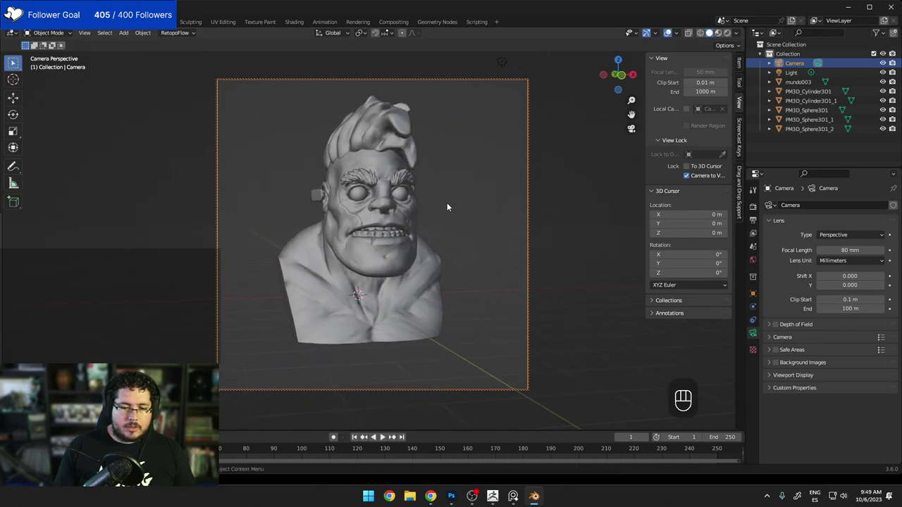
{"action": "scroll", "coordinate": [329, 186], "scroll_direction": "down", "scroll_amount": 1}
{"action": "mouse_move", "coordinate": [329, 186]}
{"action": "middle_mouse_down", "text": "shift"}
{"action": "mouse_move", "coordinate": [325, 194]}
{"action": "mouse_move", "coordinate": [337, 197]}
{"action": "middle_mouse_up", "text": "shift"}
{"action": "left_click", "coordinate": [631, 129]}
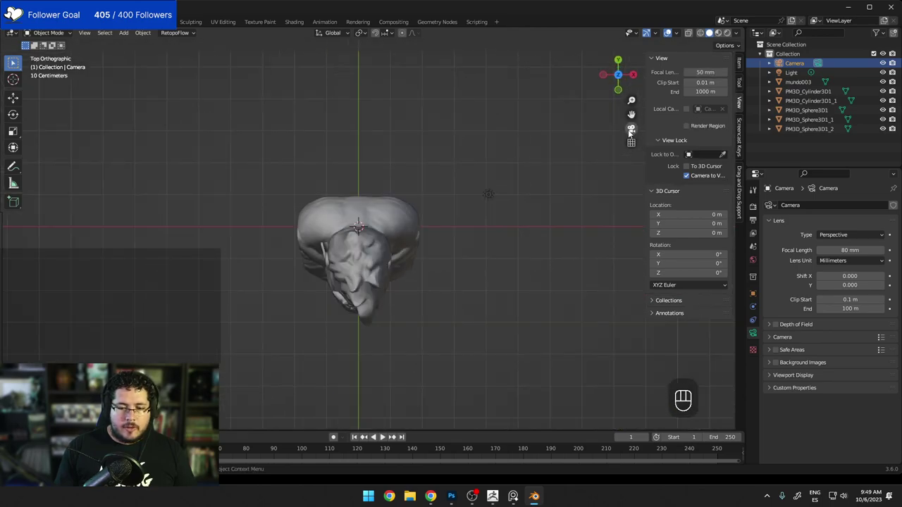
{"action": "left_click", "coordinate": [631, 130]}
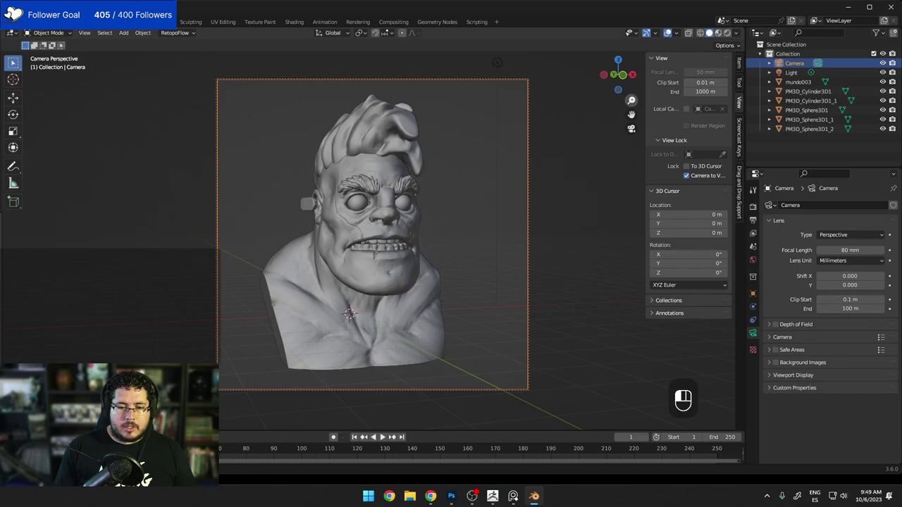
{"action": "middle_click_drag", "start_coordinate": [495, 184], "coordinate": [513, 145], "text": "shift"}
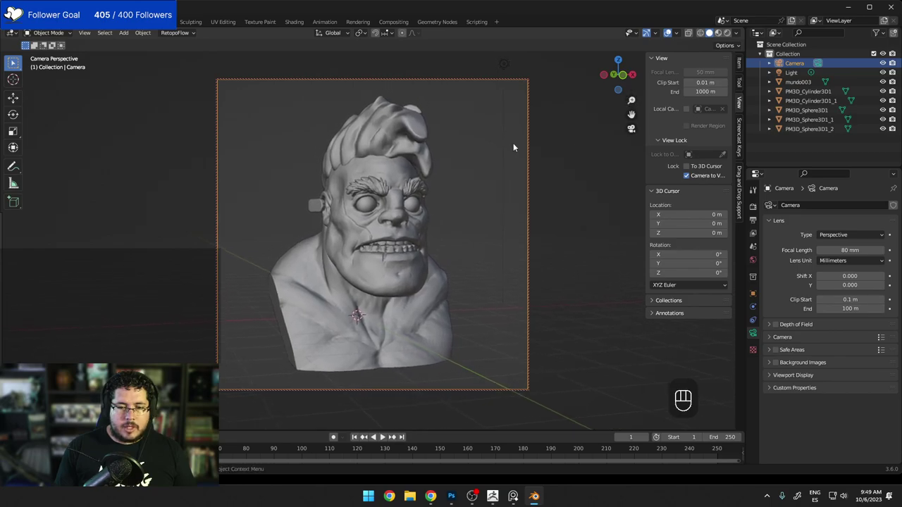
Delete the default light and switch the render engine to Cycles with GPU Compute as the device.
{"action": "left_click", "coordinate": [505, 64]}
{"action": "key", "text": "Delete"}
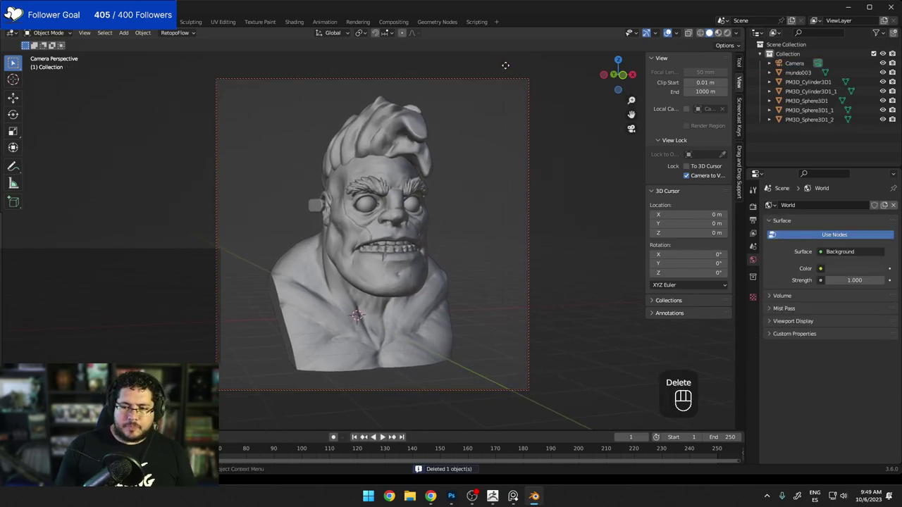
{"action": "left_click", "coordinate": [752, 206]}
{"action": "left_click", "coordinate": [831, 205]}
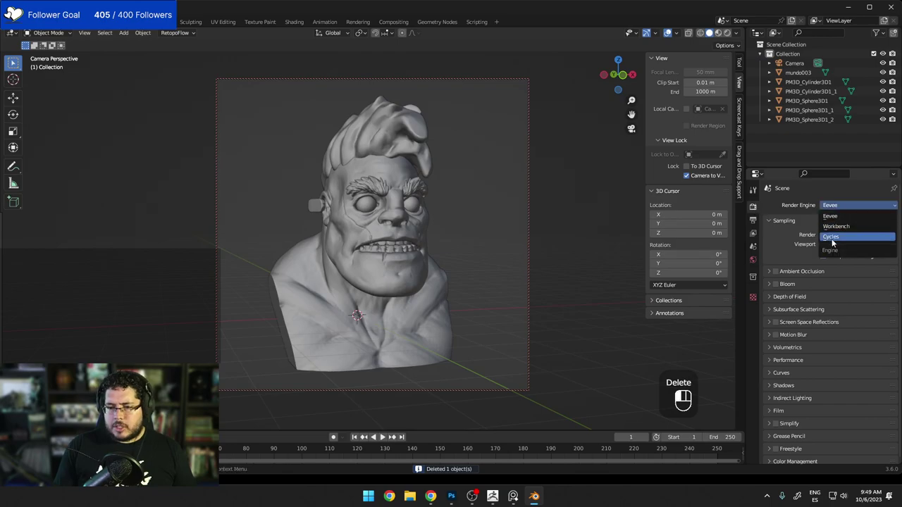
{"action": "left_click", "coordinate": [832, 239]}
{"action": "left_click", "coordinate": [857, 228]}
{"action": "left_click", "coordinate": [832, 251]}
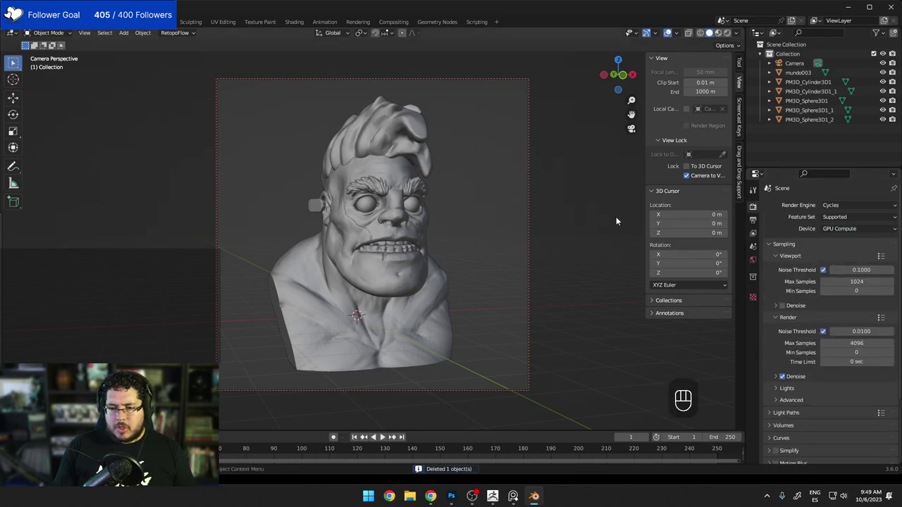
Save the scene to the Desktop as mundo.blend.
{"action": "key", "text": "ctrl+s"}
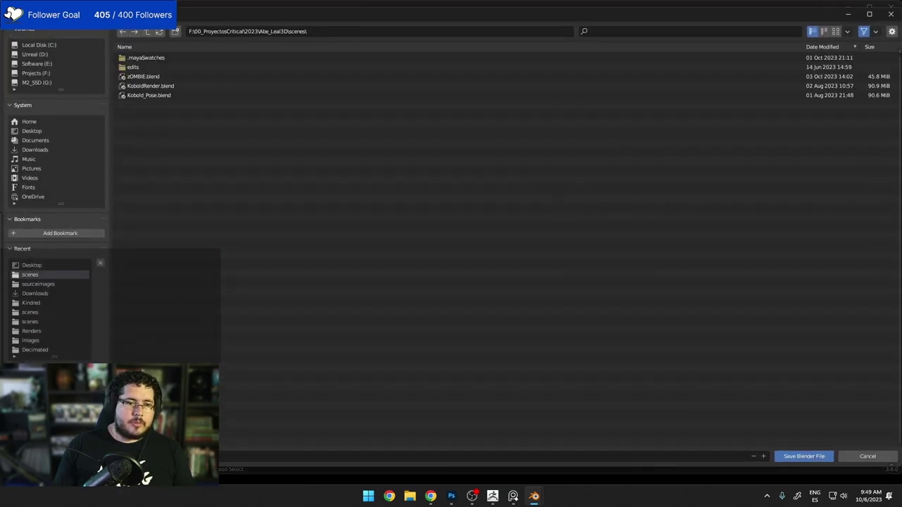
{"action": "left_click", "coordinate": [40, 131]}
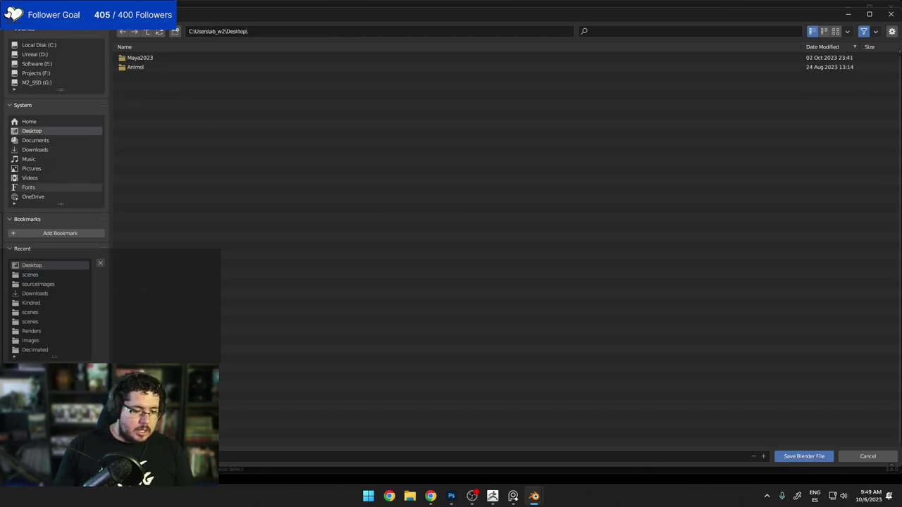
{"action": "left_click", "coordinate": [167, 456]}
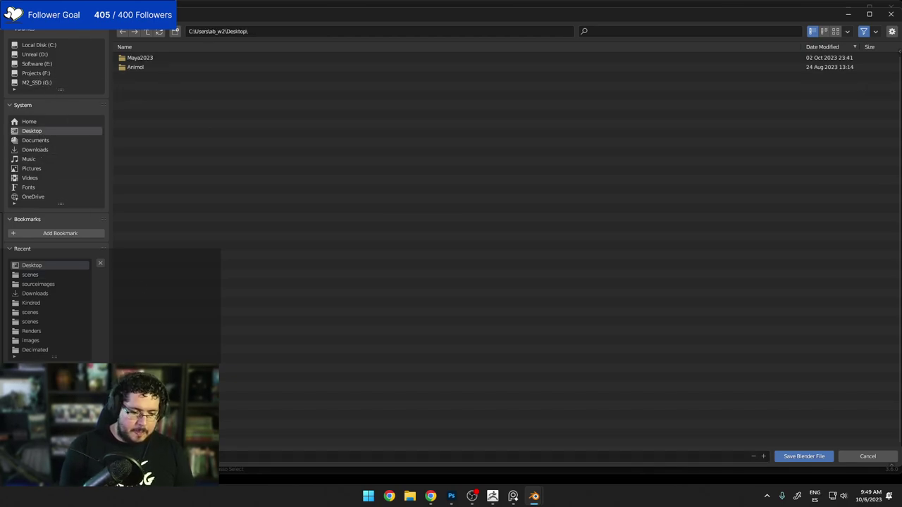
{"action": "left_click", "coordinate": [809, 457]}
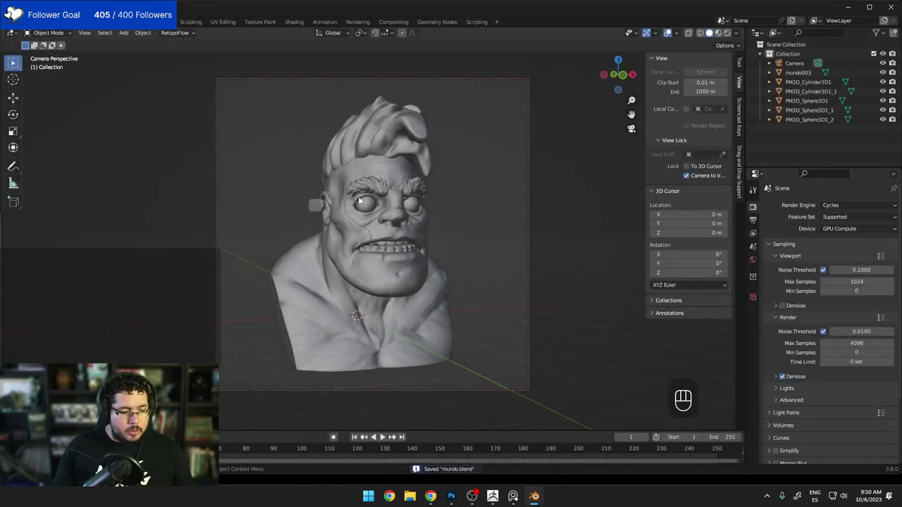
Leave the camera view and assign an Environment Texture to the world background's colour.
{"action": "left_click", "coordinate": [629, 130]}
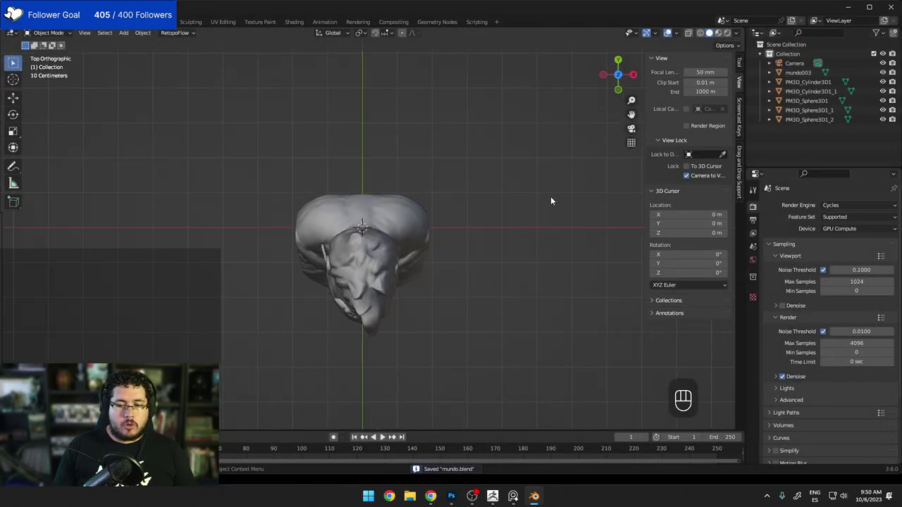
{"action": "middle_click_drag", "start_coordinate": [474, 250], "coordinate": [505, 185]}
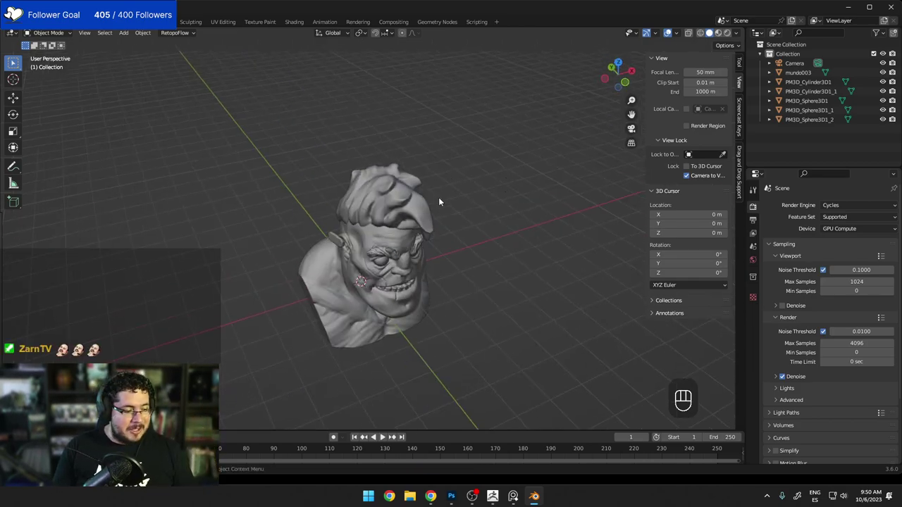
{"action": "middle_click_drag", "start_coordinate": [470, 264], "coordinate": [462, 198]}
{"action": "scroll", "coordinate": [453, 252], "scroll_direction": "down", "scroll_amount": 3}
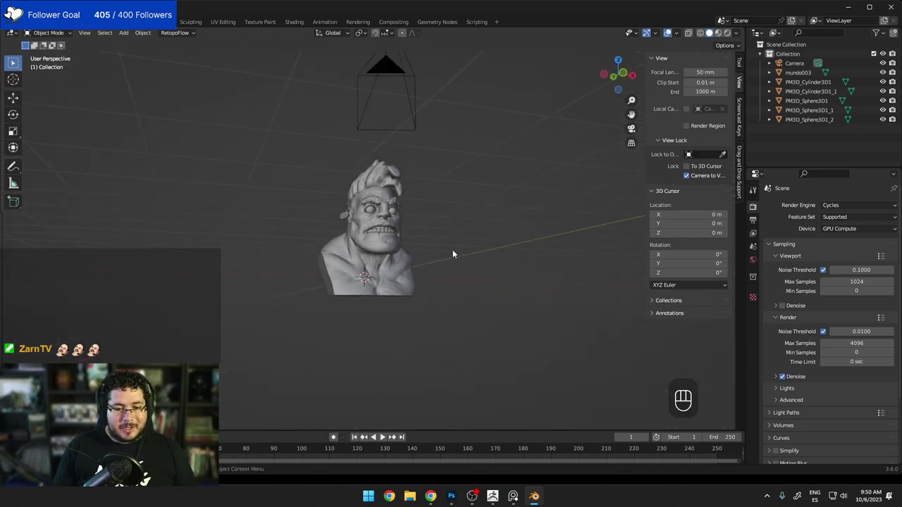
{"action": "middle_click_drag", "start_coordinate": [453, 251], "coordinate": [500, 255]}
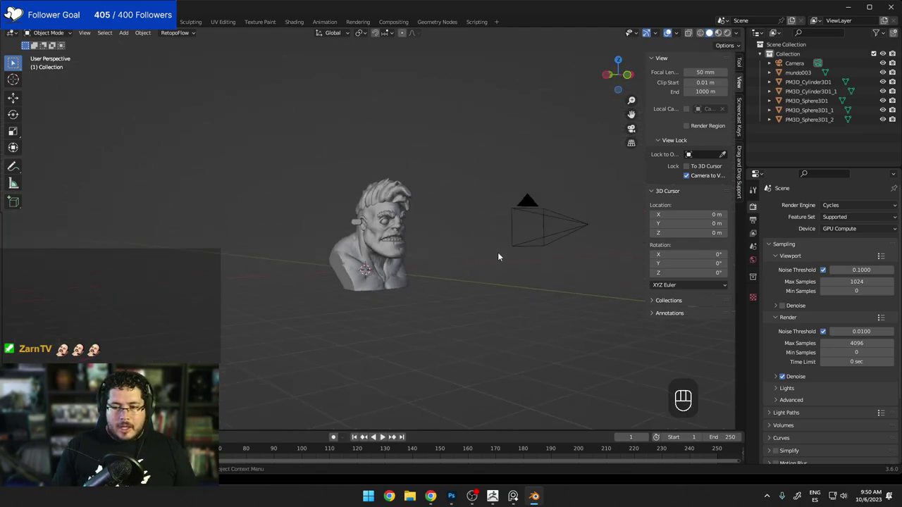
{"action": "left_click", "coordinate": [752, 259]}
{"action": "left_click", "coordinate": [820, 264]}
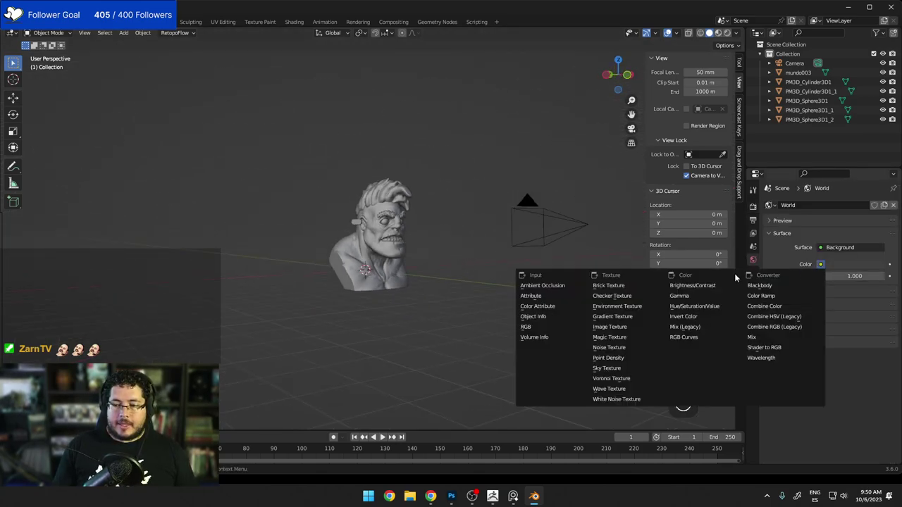
{"action": "left_click", "coordinate": [615, 309]}
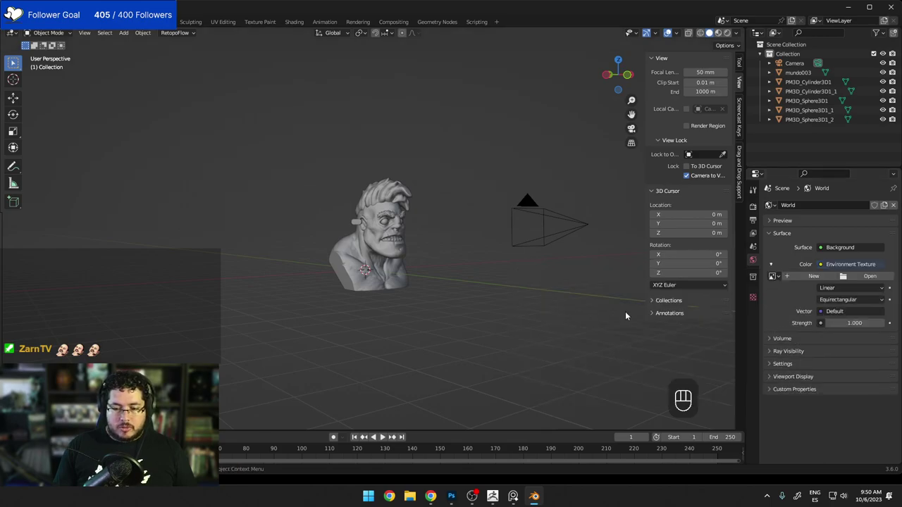
Load dancing_hall_4k.exr from the Abe_Leal3D sourceimages folder on the F: drive as the world's environment texture.
{"action": "left_click", "coordinate": [857, 278]}
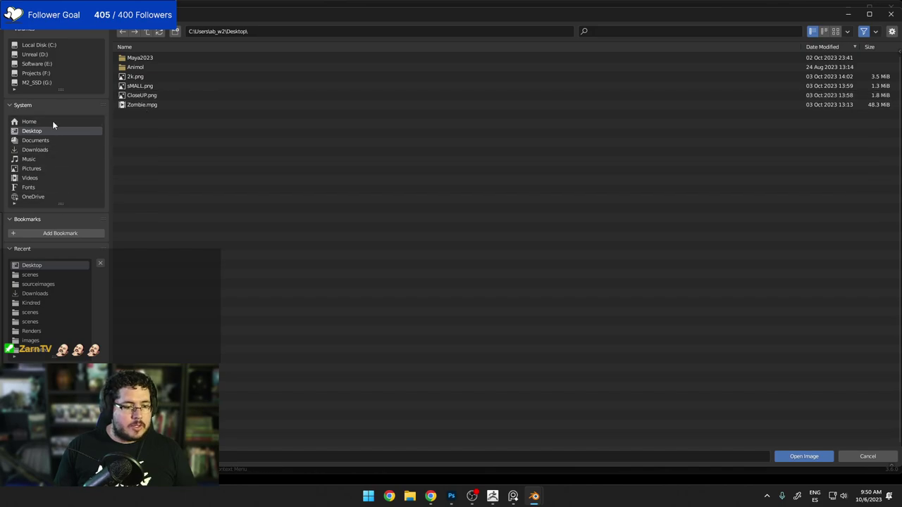
{"action": "left_click", "coordinate": [35, 72]}
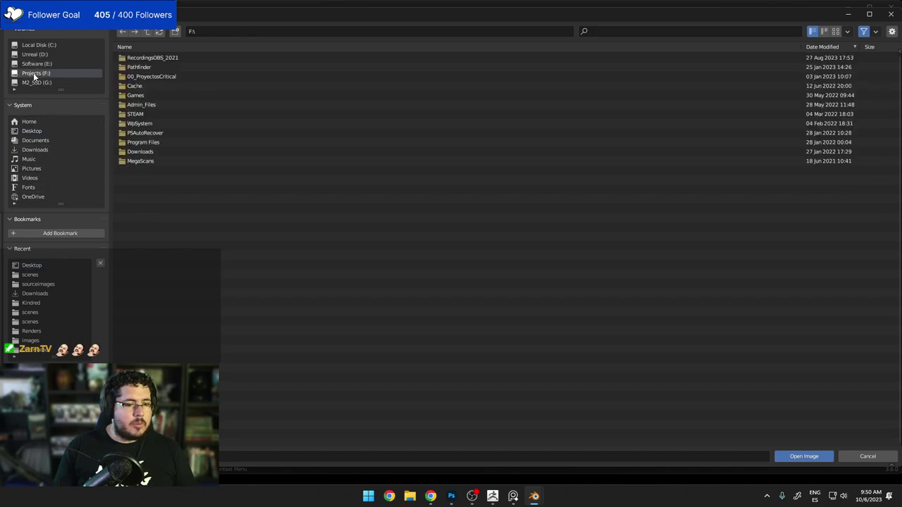
{"action": "double_click", "coordinate": [149, 76]}
{"action": "double_click", "coordinate": [133, 58]}
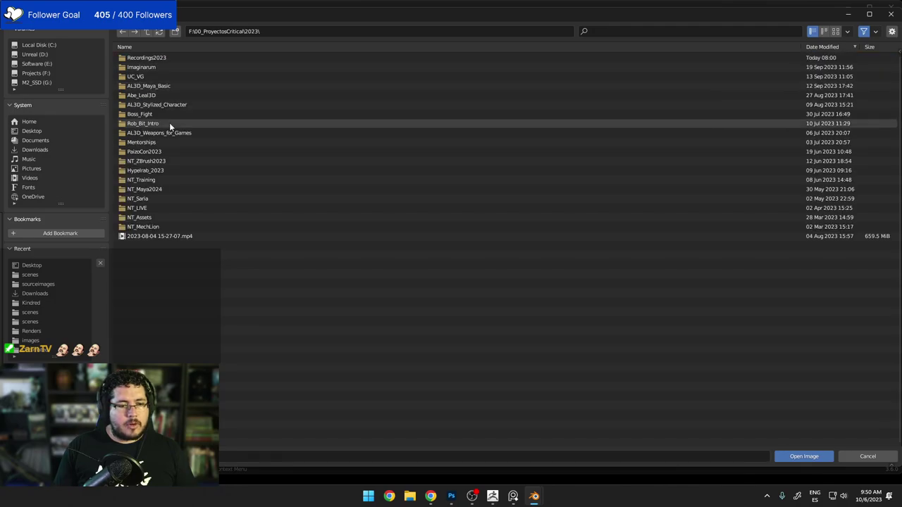
{"action": "double_click", "coordinate": [150, 93]}
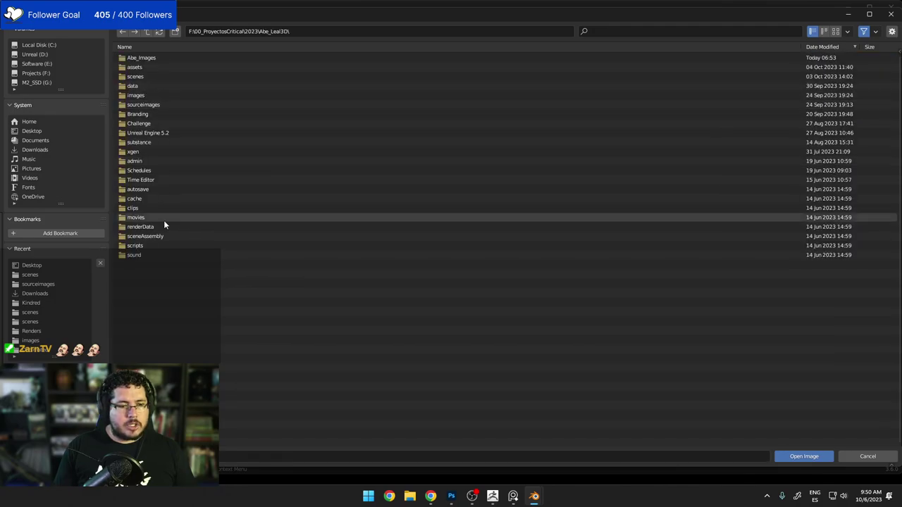
{"action": "double_click", "coordinate": [147, 105]}
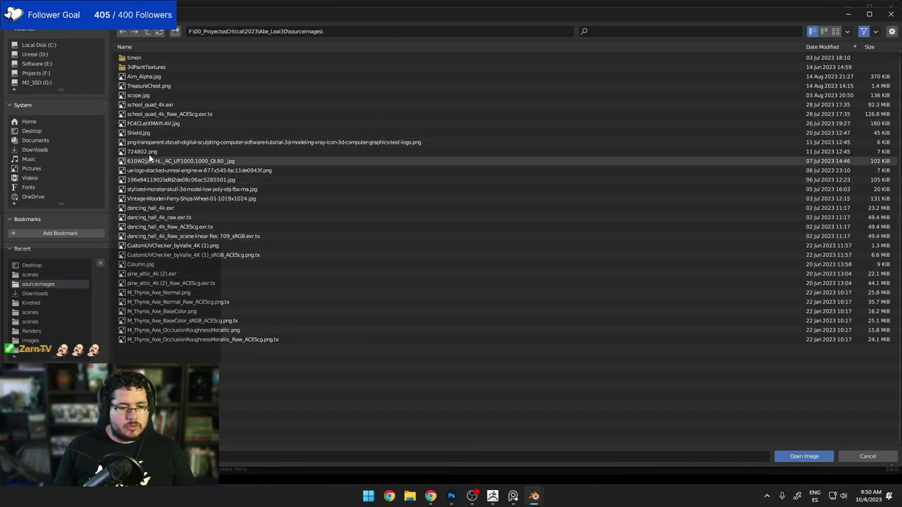
{"action": "left_click", "coordinate": [151, 208]}
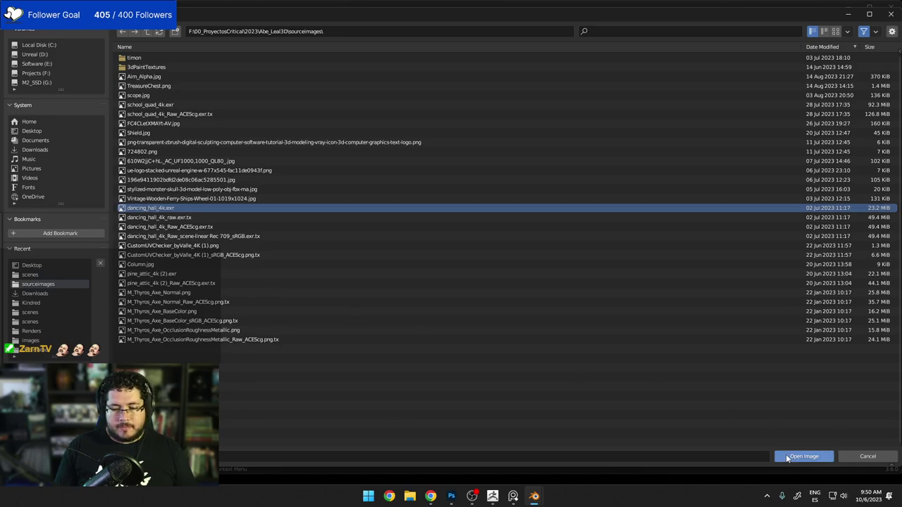
{"action": "left_click", "coordinate": [810, 457]}
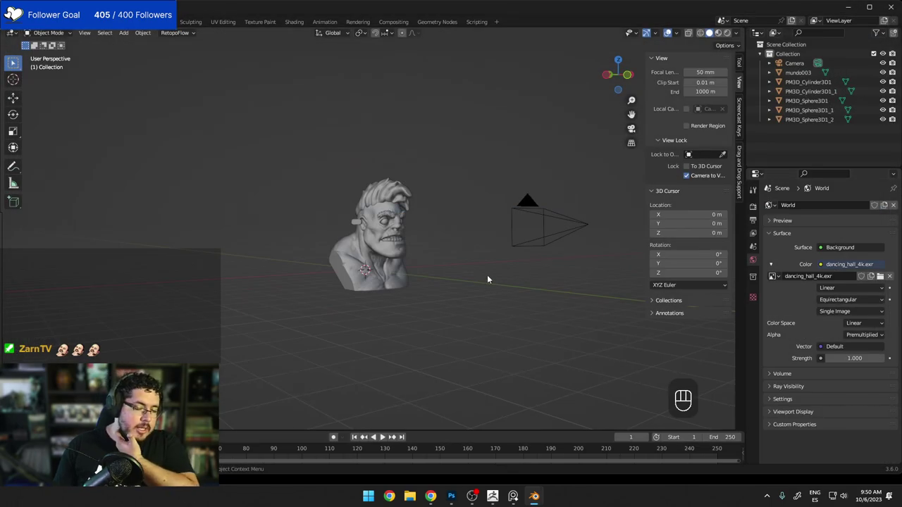
Set the viewport shading to Rendered and check the bust from the front under the environment lighting.
{"action": "key", "text": "z"}
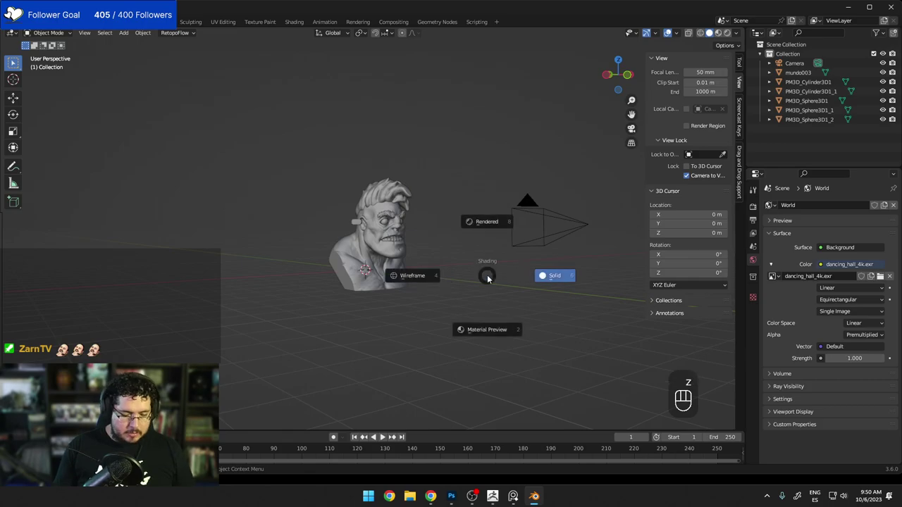
{"action": "left_click", "coordinate": [474, 325]}
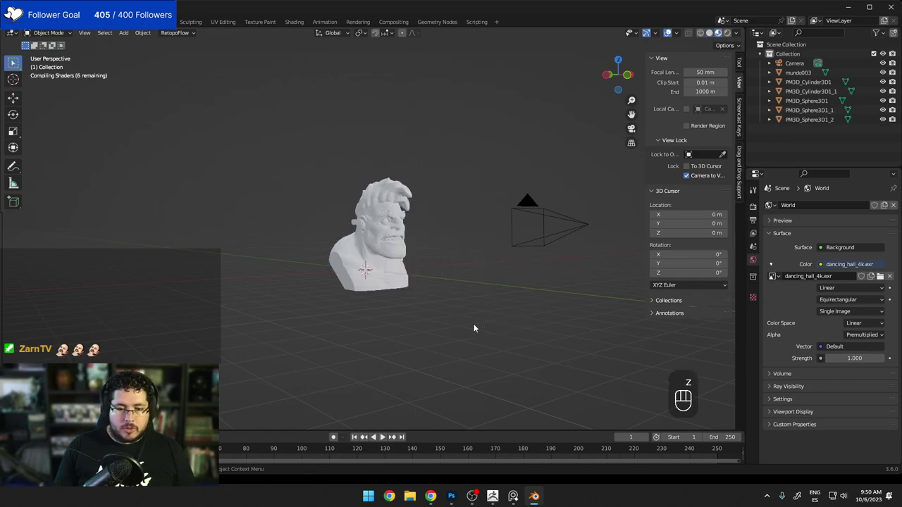
{"action": "key", "text": "z"}
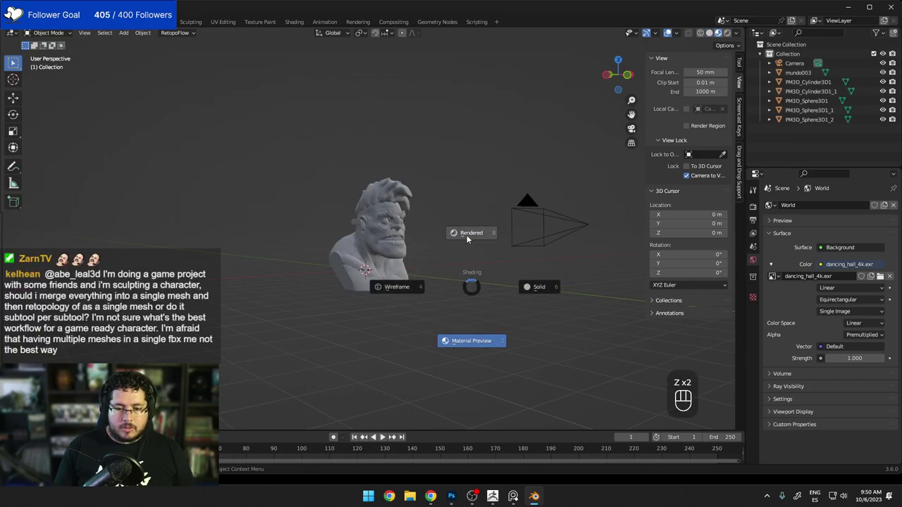
{"action": "left_click", "coordinate": [467, 234]}
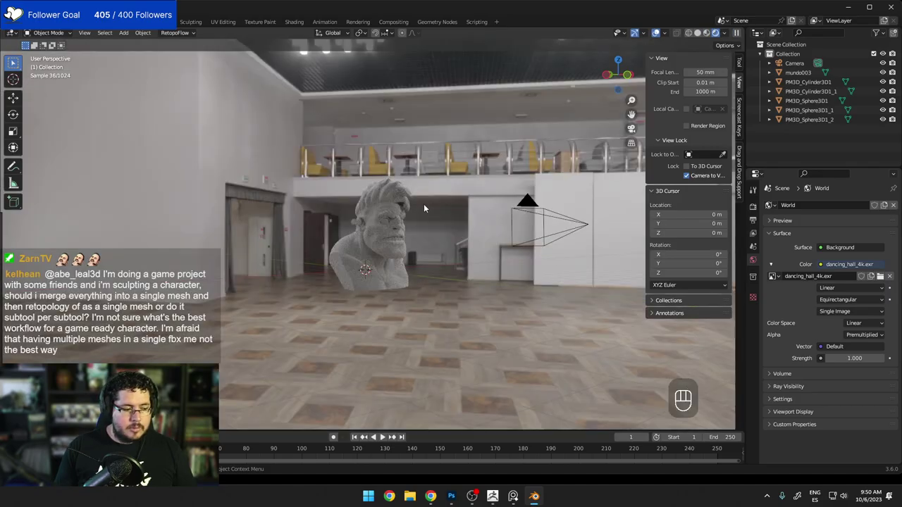
{"action": "middle_click_drag", "start_coordinate": [431, 234], "coordinate": [421, 249]}
{"action": "scroll", "coordinate": [409, 229], "scroll_direction": "up", "scroll_amount": 5}
{"action": "scroll", "coordinate": [421, 249], "scroll_direction": "down", "scroll_amount": 2}
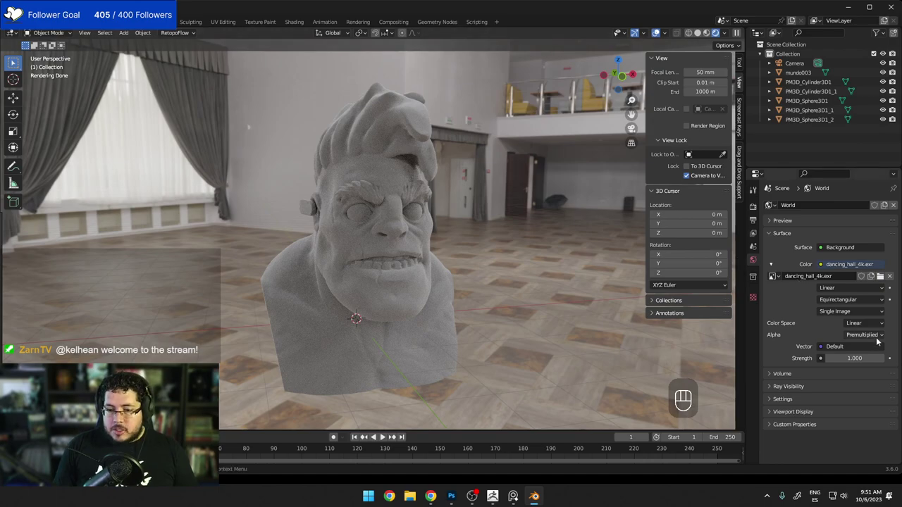
{"action": "left_click", "coordinate": [861, 358]}
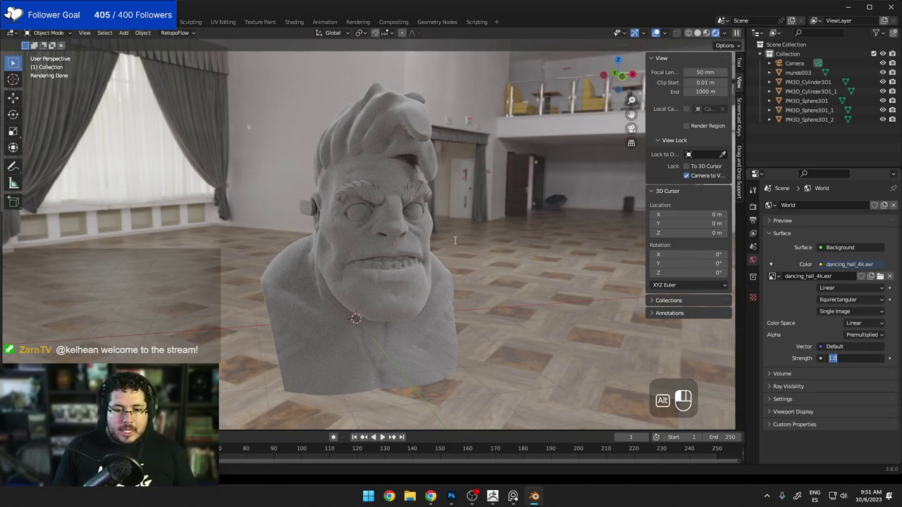
{"action": "left_click", "coordinate": [509, 189]}
{"action": "mouse_move", "coordinate": [500, 243]}
{"action": "middle_mouse_down"}
{"action": "mouse_move", "coordinate": [460, 232]}
{"action": "mouse_move", "coordinate": [486, 268]}
{"action": "mouse_move", "coordinate": [496, 233]}
{"action": "middle_mouse_up"}
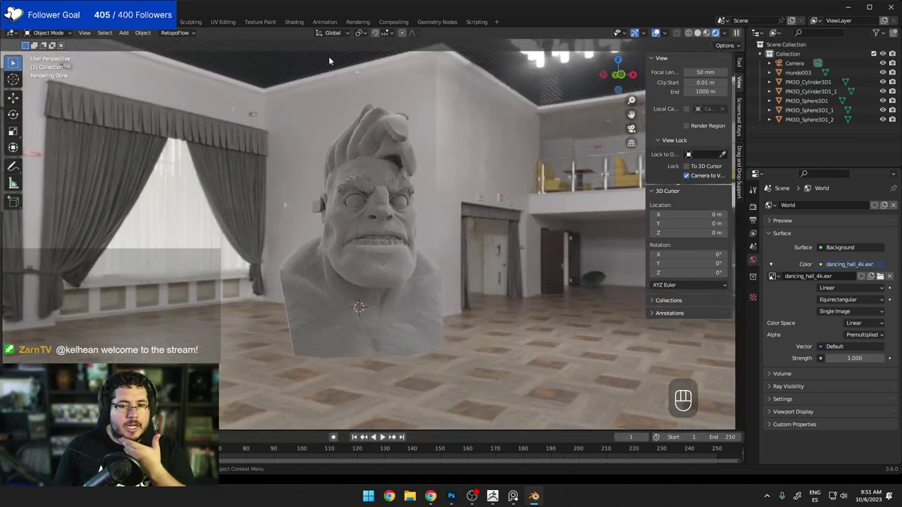
Open the Shading workspace, view the bust from the front, and set the shader editor to the World node tree.
{"action": "left_click", "coordinate": [291, 22]}
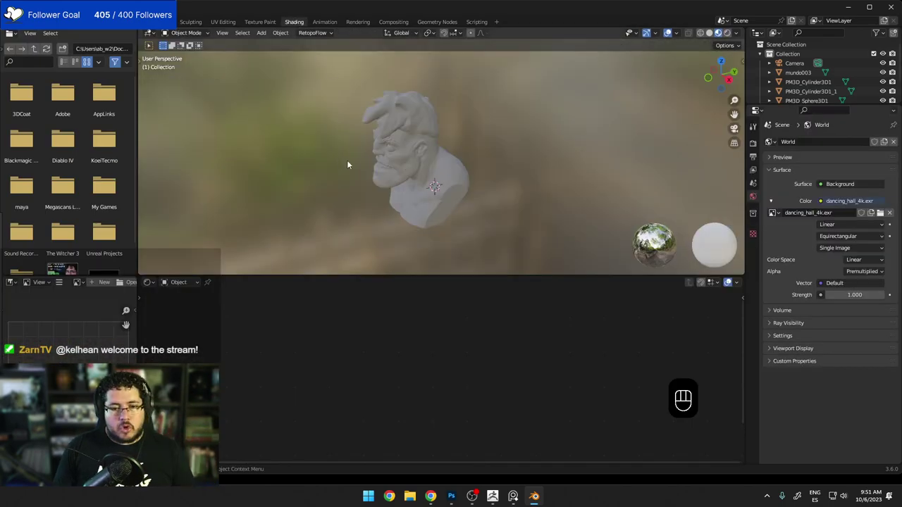
{"action": "middle_click_drag", "start_coordinate": [406, 151], "coordinate": [428, 145]}
{"action": "scroll", "coordinate": [428, 146], "scroll_direction": "up", "scroll_amount": 2}
{"action": "middle_click_drag", "start_coordinate": [381, 169], "coordinate": [403, 169]}
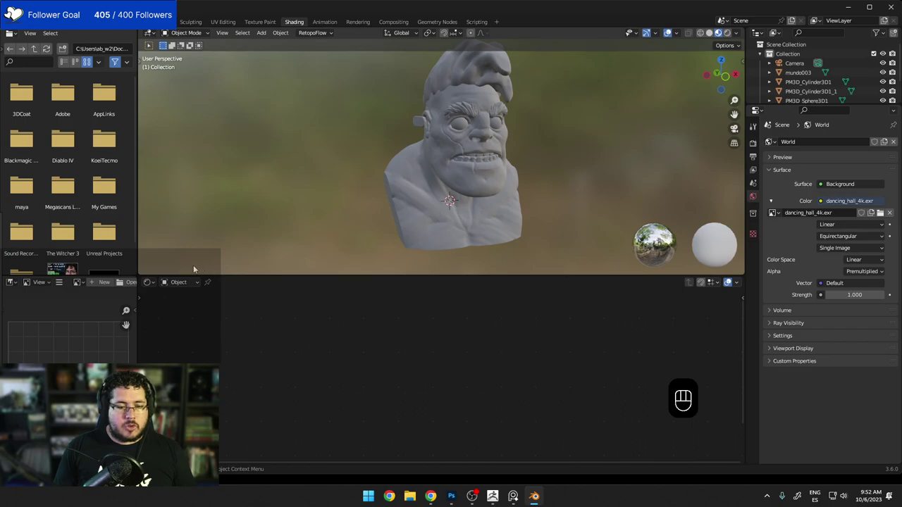
{"action": "left_click", "coordinate": [178, 282]}
{"action": "left_click", "coordinate": [177, 302]}
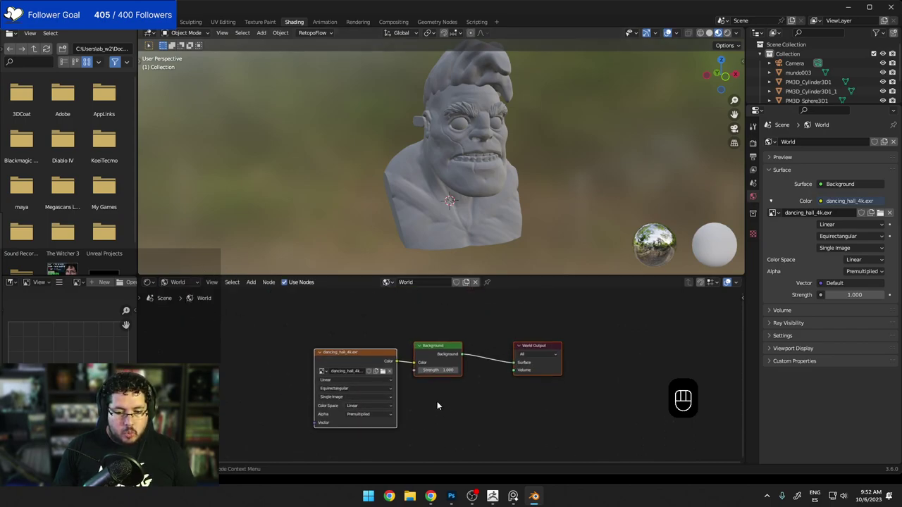
Add a Texture Coordinate node to the world nodes, placed ahead of the dancing_hall_4k.exr environment texture node.
{"action": "scroll", "coordinate": [441, 364], "scroll_direction": "up", "scroll_amount": 2}
{"action": "middle_click_drag", "start_coordinate": [261, 352], "coordinate": [277, 388]}
{"action": "key", "text": "shift+a"}
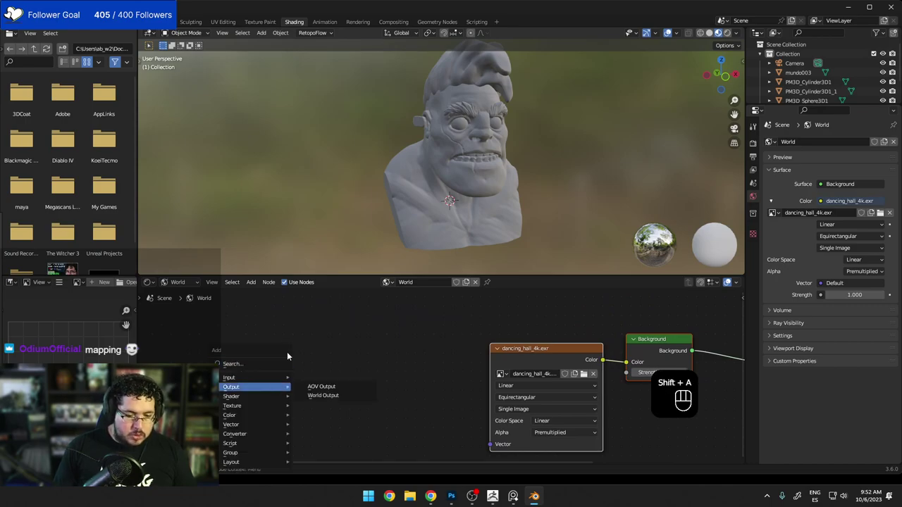
{"action": "mouse_move", "coordinate": [244, 365]}
{"action": "type", "text": "text"}
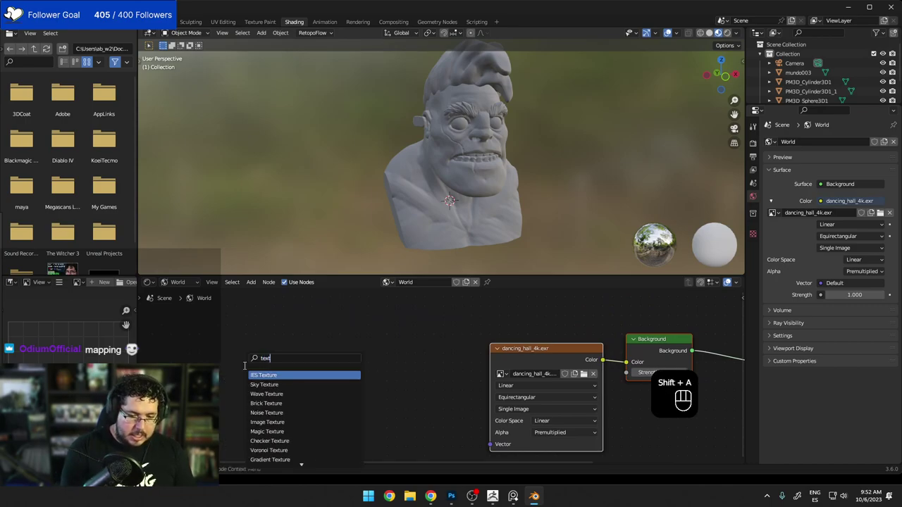
{"action": "type", "text": "ure co"}
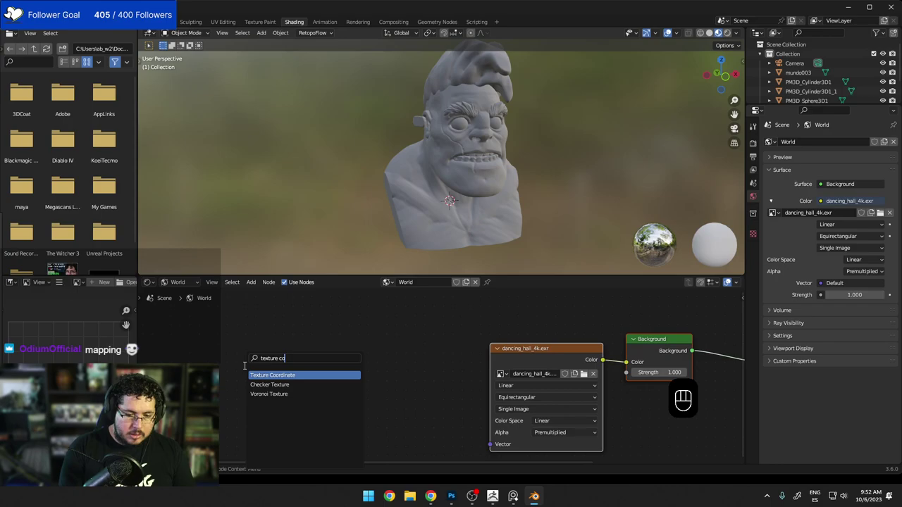
{"action": "key", "text": "Return"}
{"action": "left_click", "coordinate": [202, 332]}
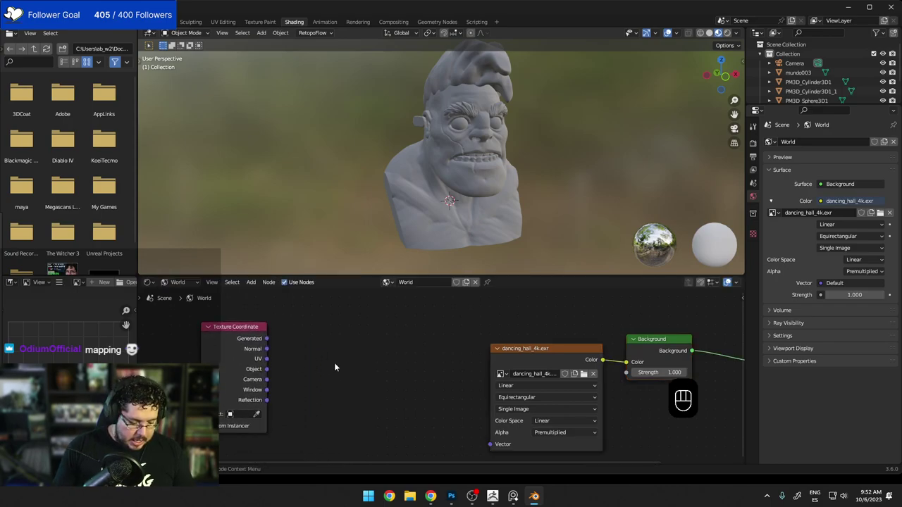
{"action": "key", "text": "shift+a"}
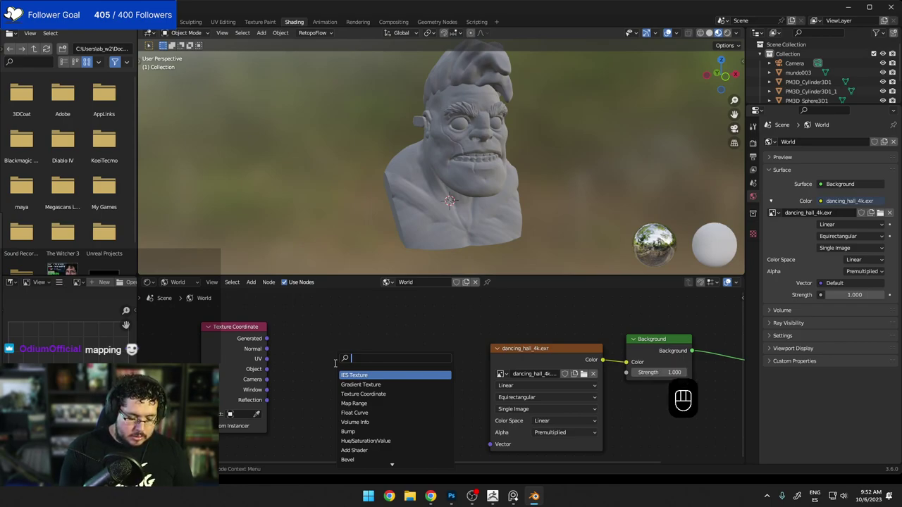
{"action": "type", "text": "t"}
{"action": "key", "text": "BackSpace"}
{"action": "key", "text": "BackSpace"}
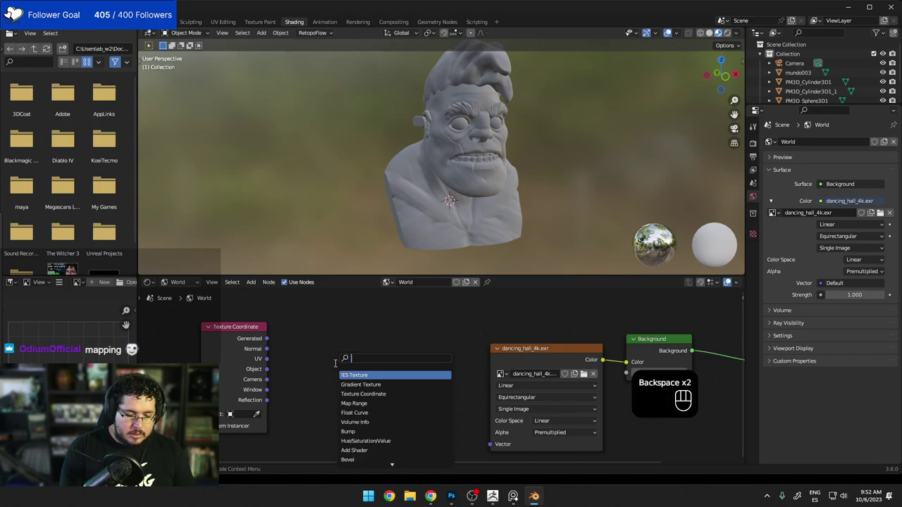
{"action": "type", "text": "uv"}
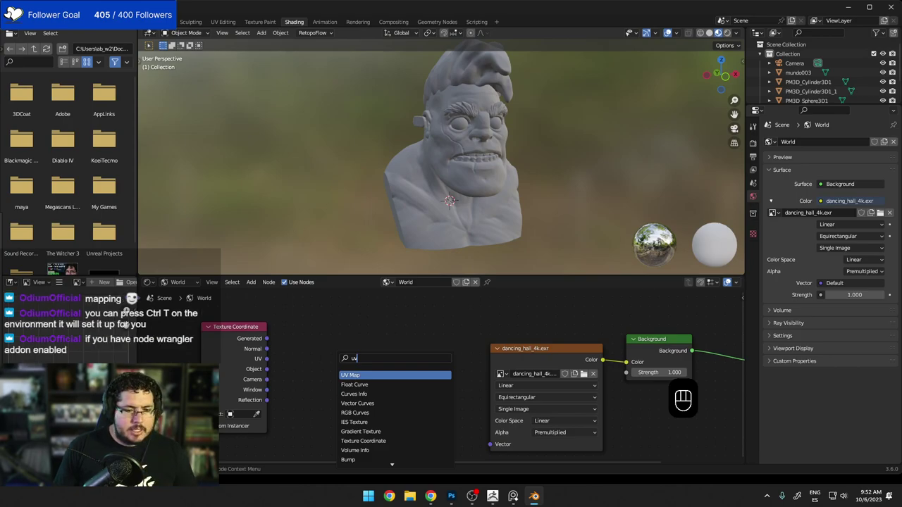
{"action": "key", "text": "Escape"}
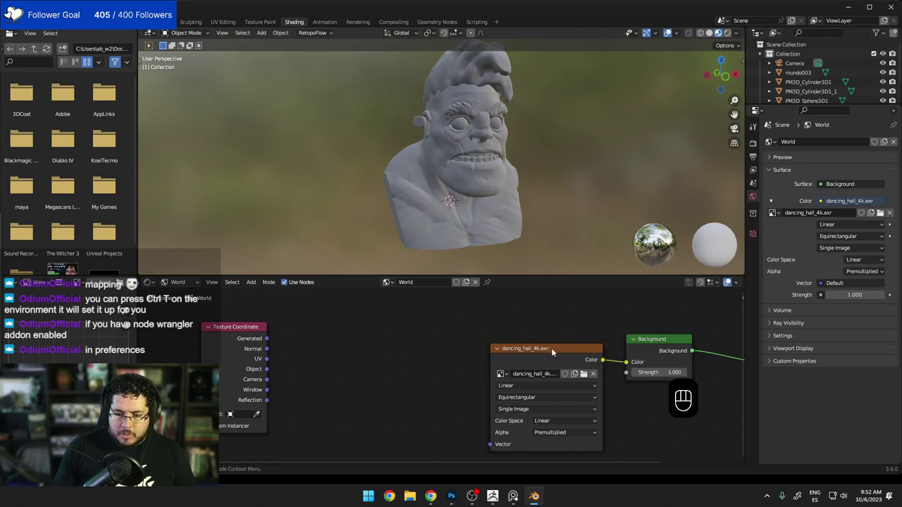
Try to generate the mapping setup automatically for the dancing_hall_4k.exr environment texture node.
{"action": "middle_click_drag", "start_coordinate": [551, 348], "coordinate": [513, 340]}
{"action": "key", "text": "ctrl+t"}
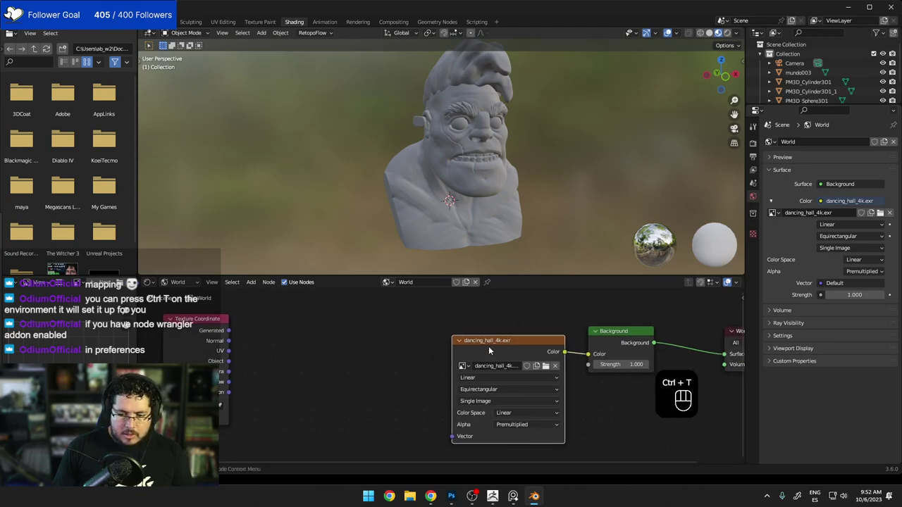
{"action": "left_click", "coordinate": [26, 21]}
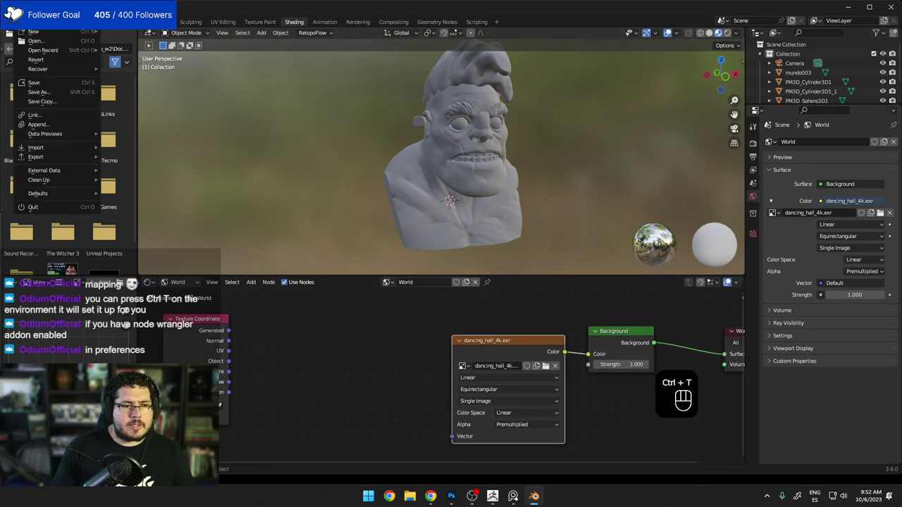
{"action": "key", "text": "Escape"}
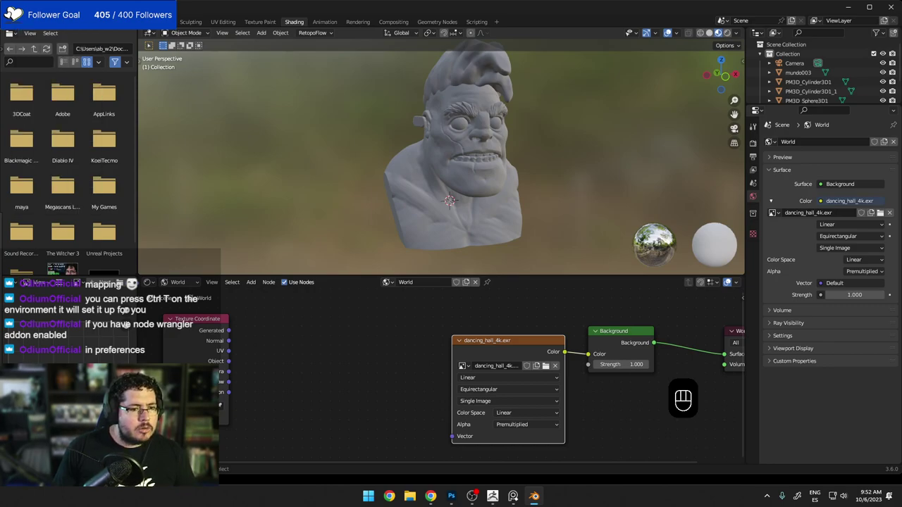
Find the Node Wrangler add-on in the preferences and enable it.
{"action": "left_click", "coordinate": [25, 22]}
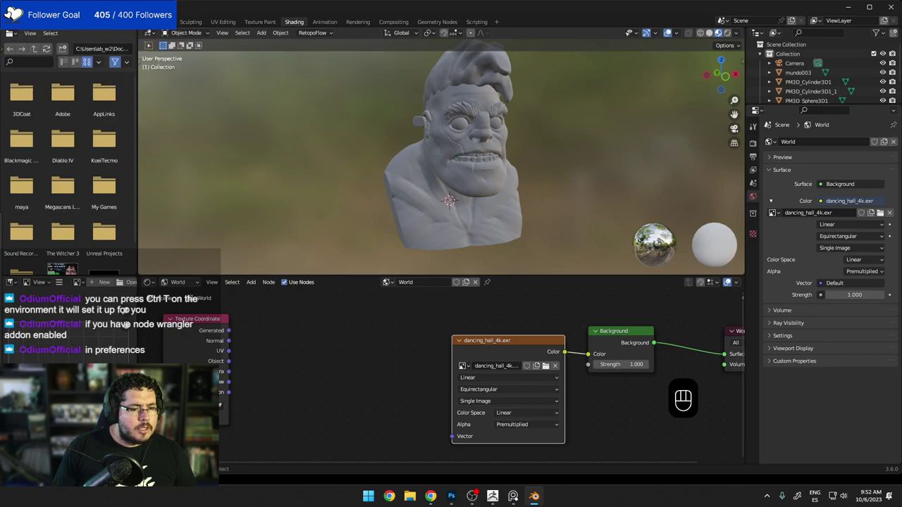
{"action": "left_click", "coordinate": [79, 155]}
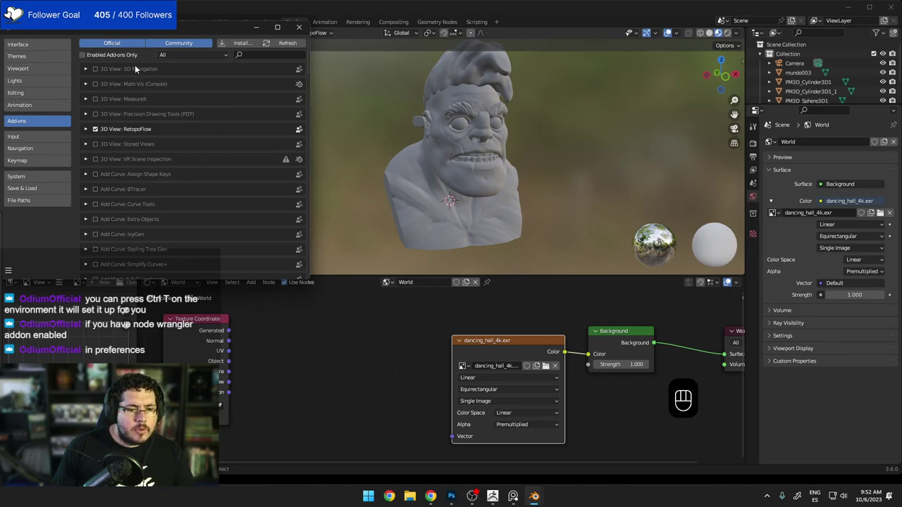
{"action": "left_click", "coordinate": [248, 56]}
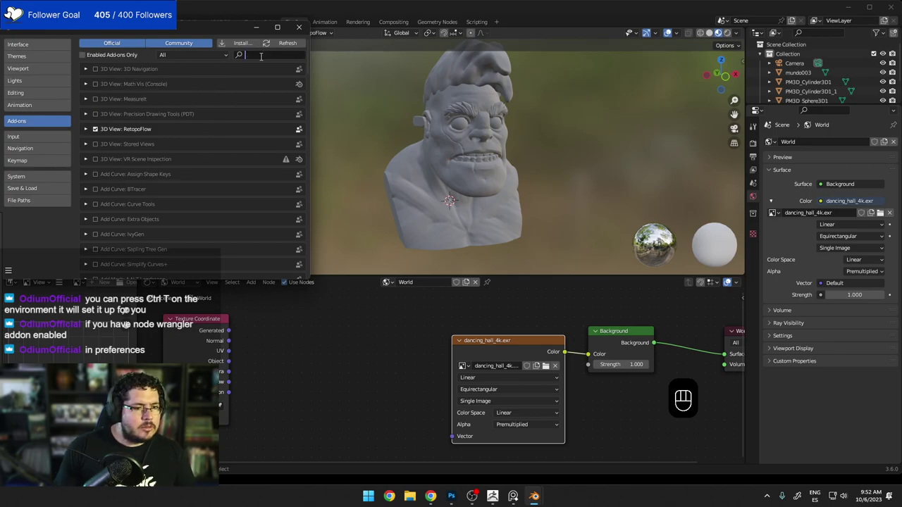
{"action": "type", "text": "envir"}
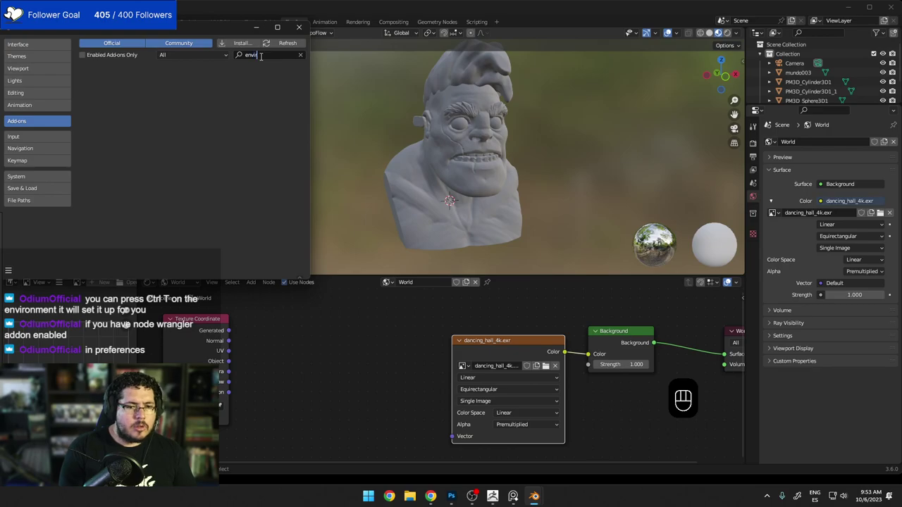
{"action": "key", "text": "BackSpace"}
{"action": "key", "text": "BackSpace"}
{"action": "key", "text": "BackSpace"}
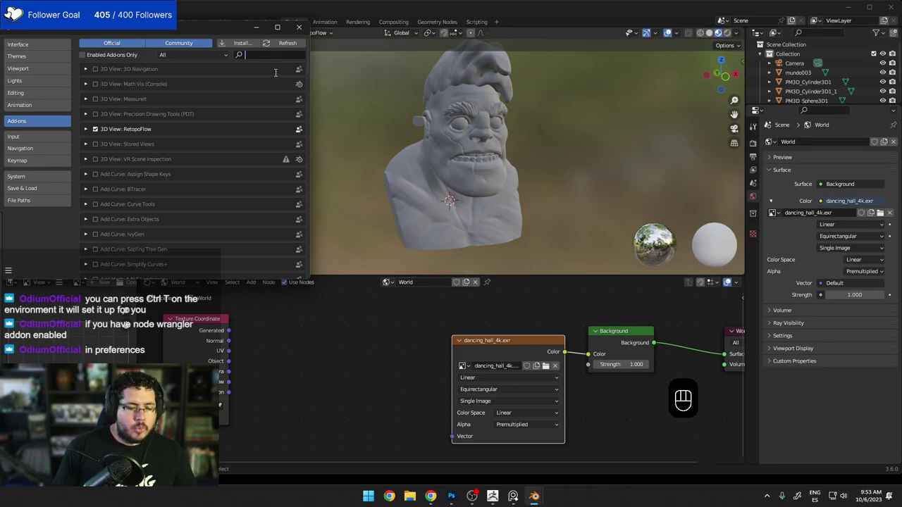
{"action": "type", "text": "node w"}
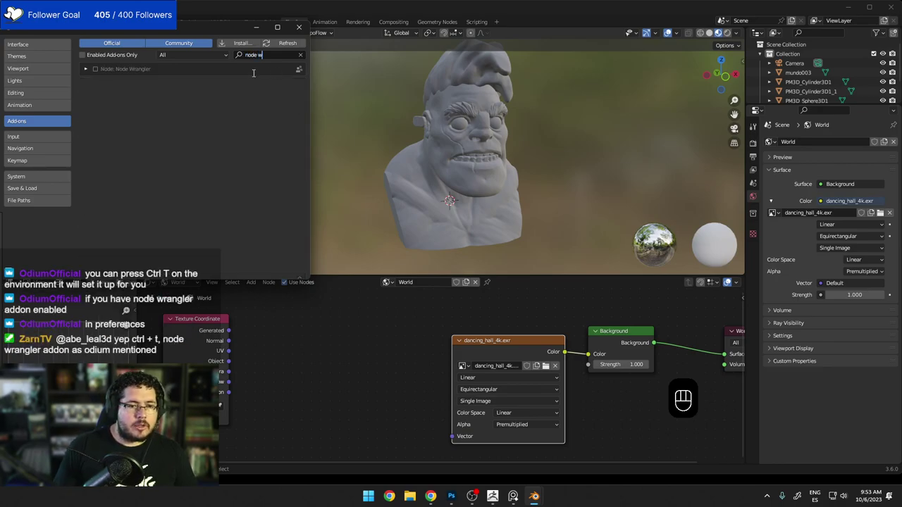
{"action": "left_click", "coordinate": [95, 68]}
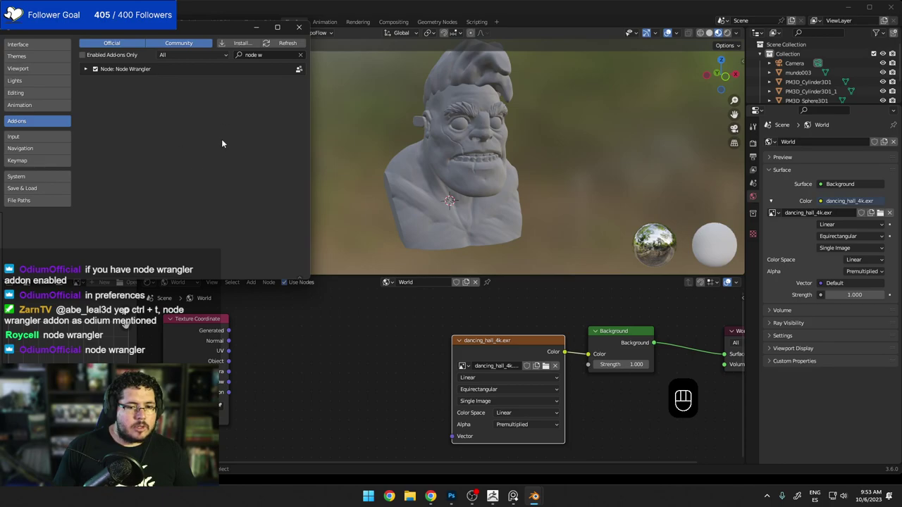
Generate connected Texture Coordinate and Mapping nodes for the dancing_hall_4k.exr node with Node Wrangler, and delete the unconnected Texture Coordinate node.
{"action": "left_click", "coordinate": [256, 27]}
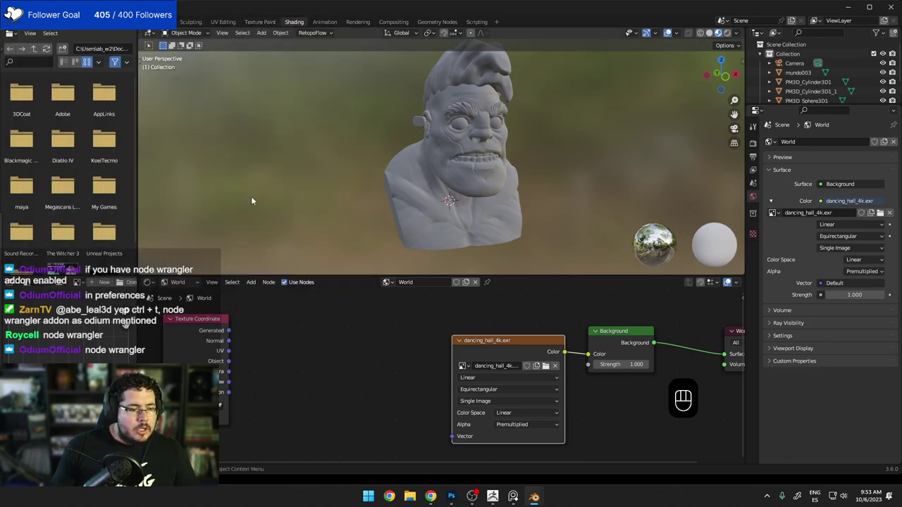
{"action": "left_click", "coordinate": [308, 335]}
{"action": "left_click", "coordinate": [509, 340]}
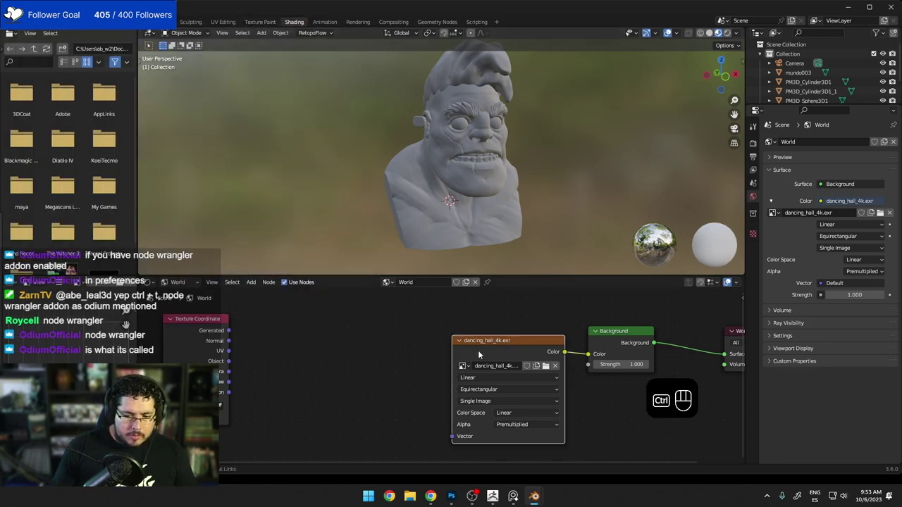
{"action": "key", "text": "ctrl+t"}
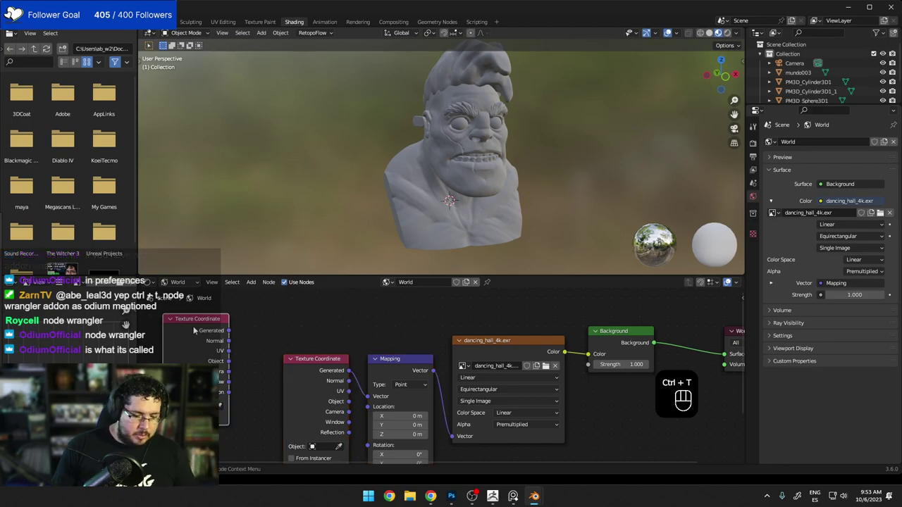
{"action": "key", "text": "Delete"}
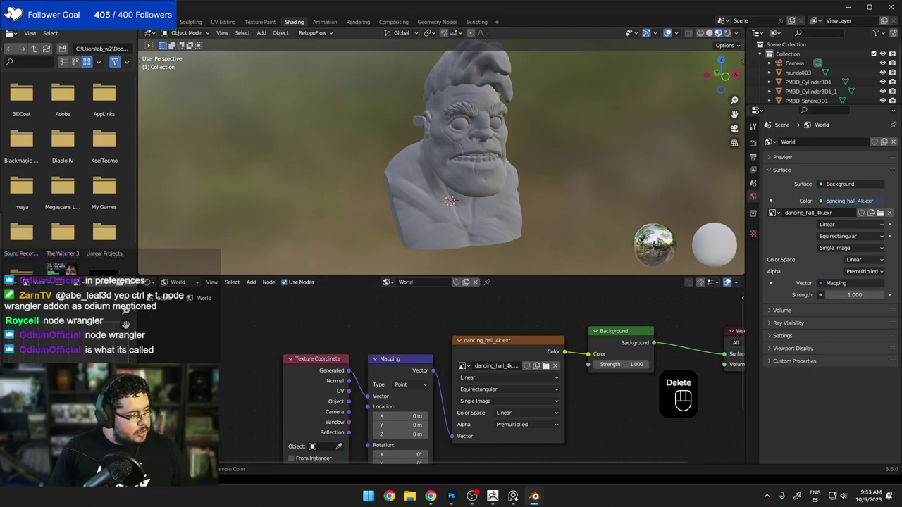
Arrange the Texture Coordinate and Mapping nodes in a row ahead of the environment texture node.
{"action": "middle_click_drag", "start_coordinate": [286, 398], "coordinate": [242, 359]}
{"action": "left_click_drag", "start_coordinate": [251, 327], "coordinate": [209, 320]}
{"action": "middle_click_drag", "start_coordinate": [294, 326], "coordinate": [283, 334]}
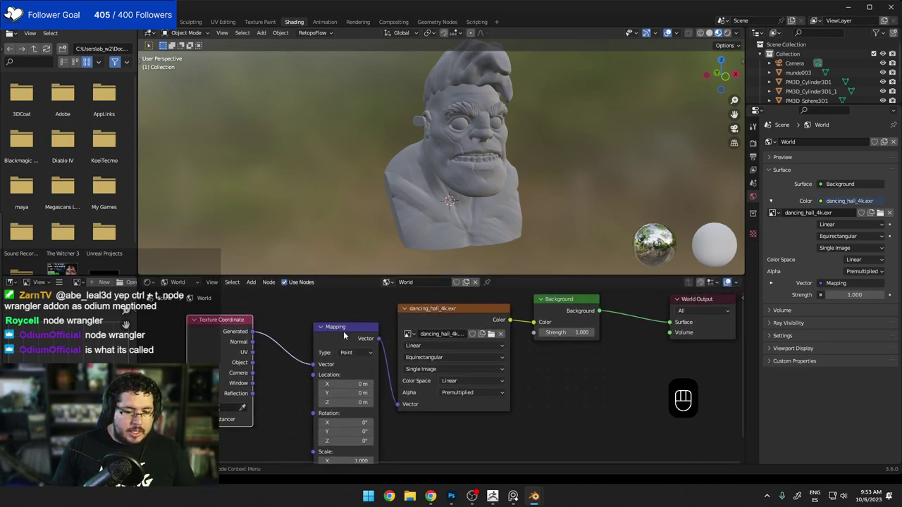
{"action": "left_click_drag", "start_coordinate": [344, 331], "coordinate": [320, 313]}
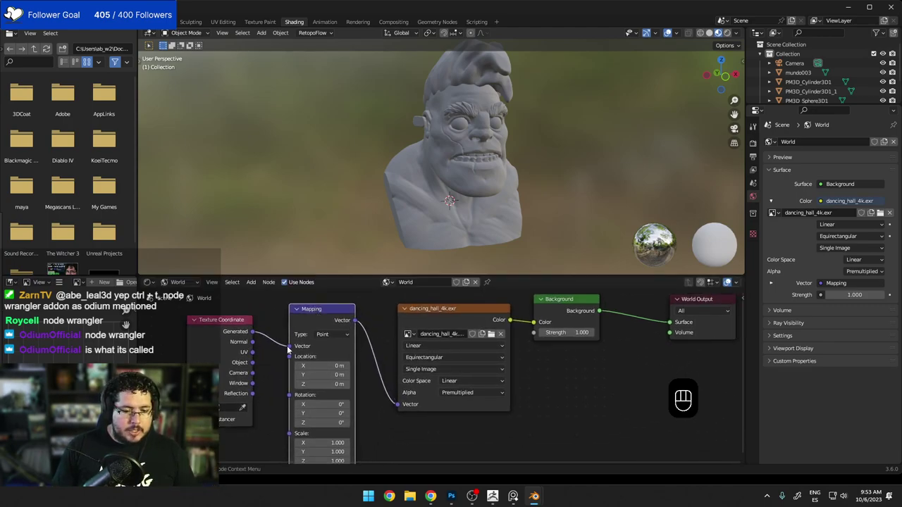
{"action": "middle_click_drag", "start_coordinate": [281, 389], "coordinate": [273, 342]}
Switch the viewport to Rendered shading and set the Mapping node's Z rotation to -12.5°.
{"action": "mouse_move", "coordinate": [305, 376]}
{"action": "left_mouse_down"}
{"action": "mouse_move", "coordinate": [322, 376]}
{"action": "mouse_move", "coordinate": [310, 376]}
{"action": "left_mouse_up"}
{"action": "key", "text": "super"}
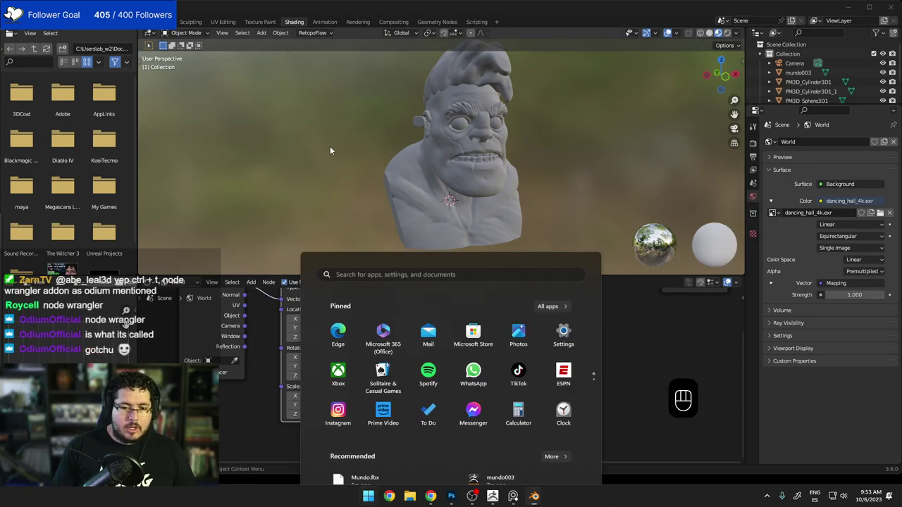
{"action": "key", "text": "super"}
{"action": "key", "text": "z"}
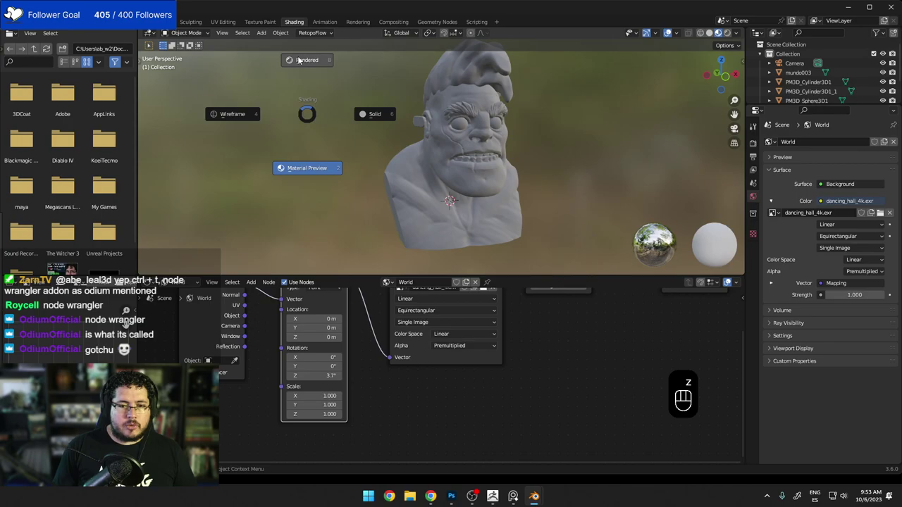
{"action": "left_click", "coordinate": [309, 227]}
{"action": "left_click_drag", "start_coordinate": [317, 336], "coordinate": [290, 337]}
{"action": "key", "text": "ctrl+z"}
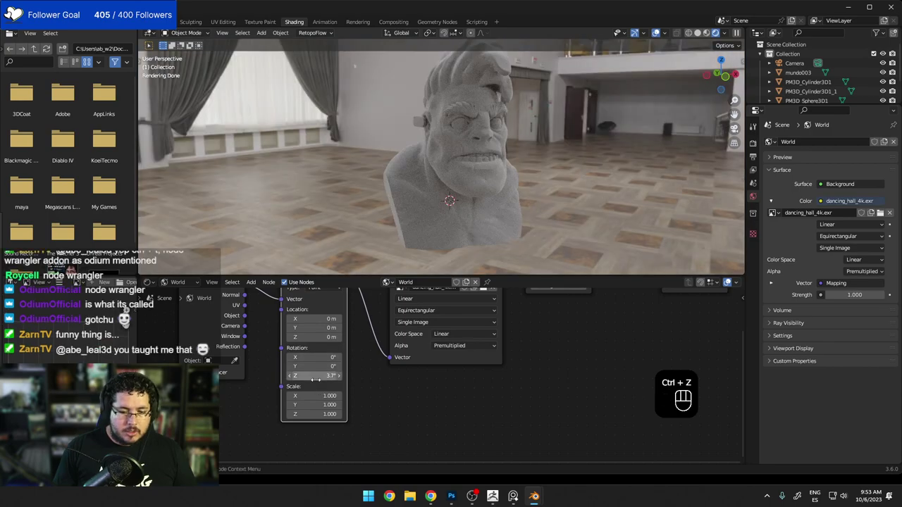
{"action": "left_click_drag", "start_coordinate": [323, 376], "coordinate": [302, 376]}
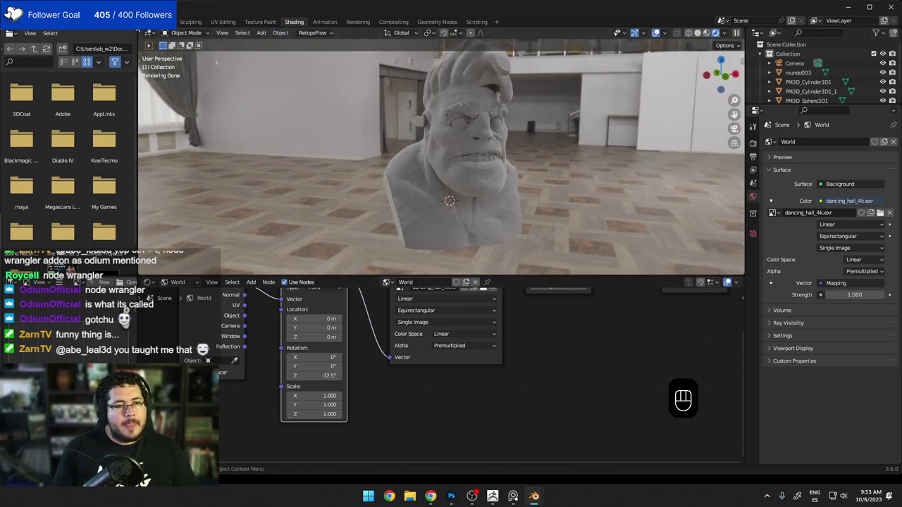
Return to the Layout workspace and set the world background strength to 0.1.
{"action": "left_click", "coordinate": [134, 22]}
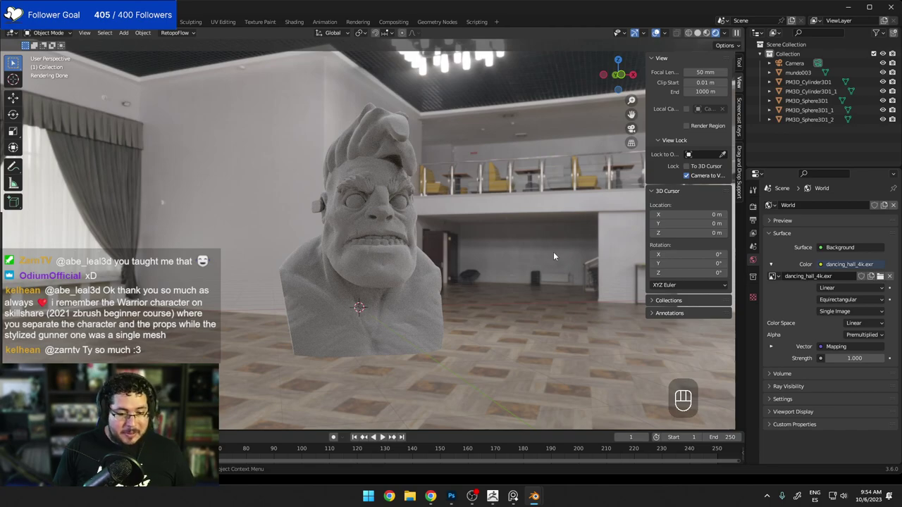
{"action": "left_click", "coordinate": [860, 358]}
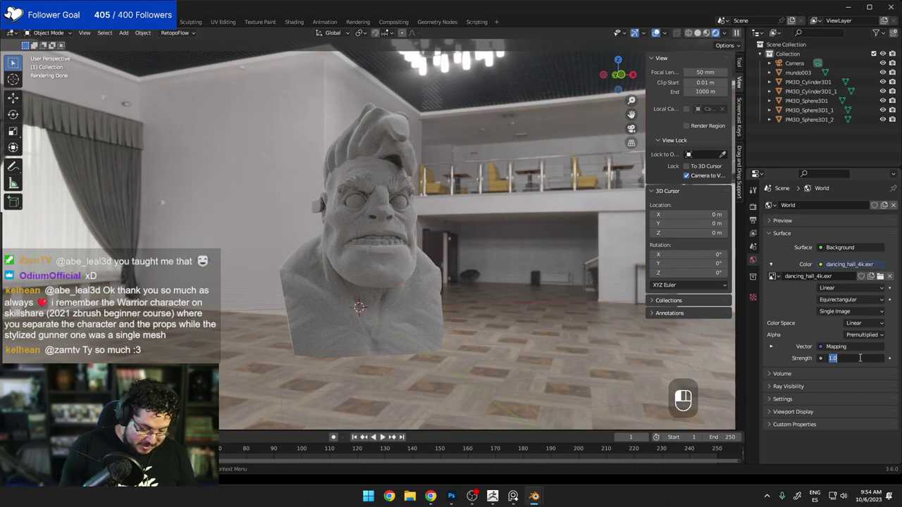
{"action": "type", "text": "2"}
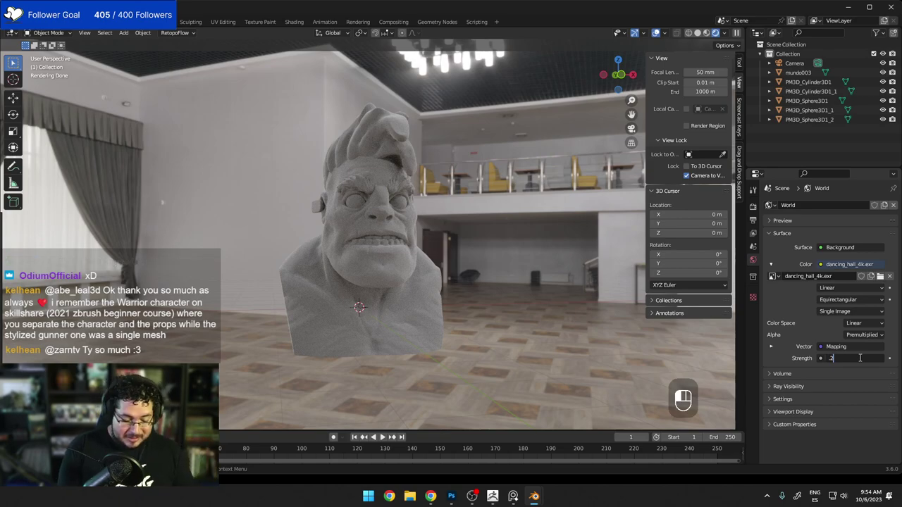
{"action": "key", "text": "Return"}
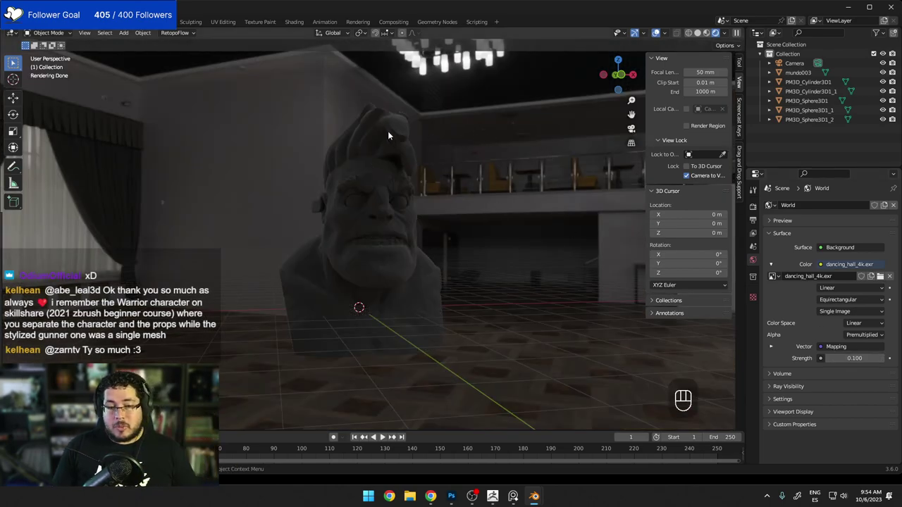
Add an area light to the scene.
{"action": "middle_click_drag", "start_coordinate": [456, 213], "coordinate": [494, 258]}
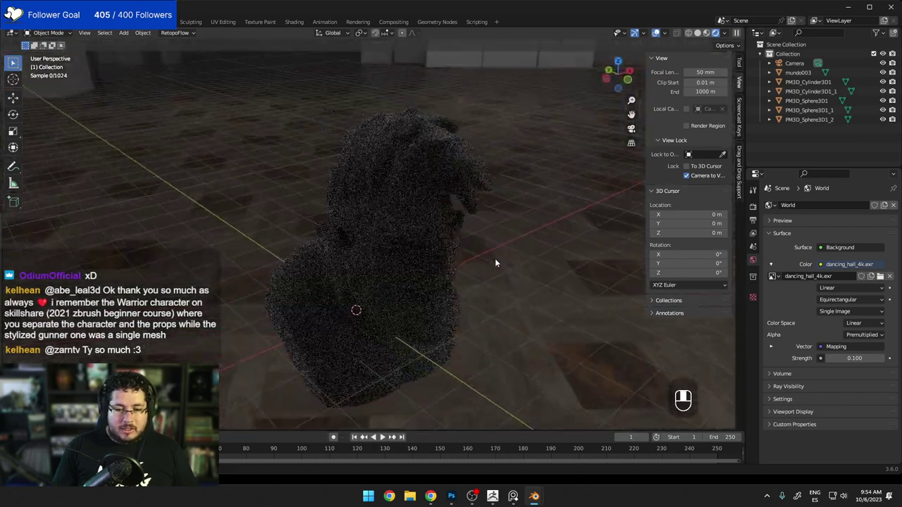
{"action": "scroll", "coordinate": [481, 265], "scroll_direction": "down", "scroll_amount": 6}
{"action": "key", "text": "shift+a"}
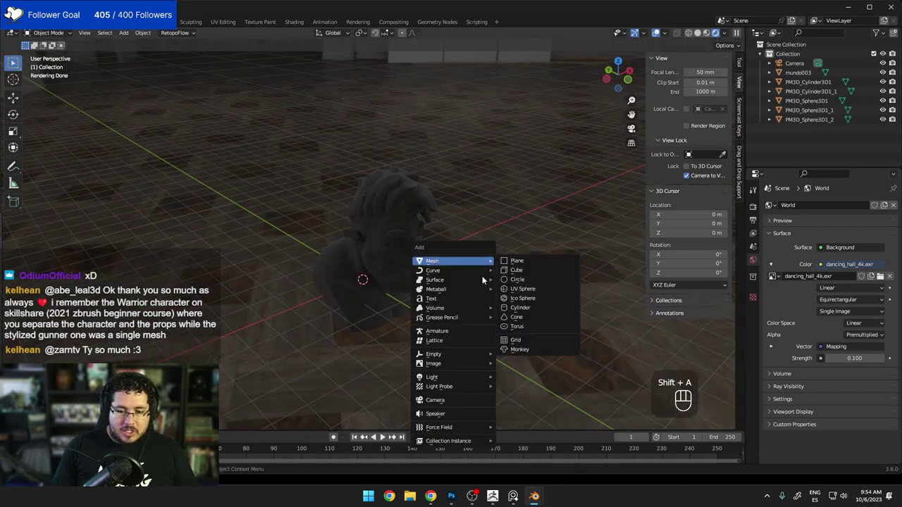
{"action": "mouse_move", "coordinate": [477, 377]}
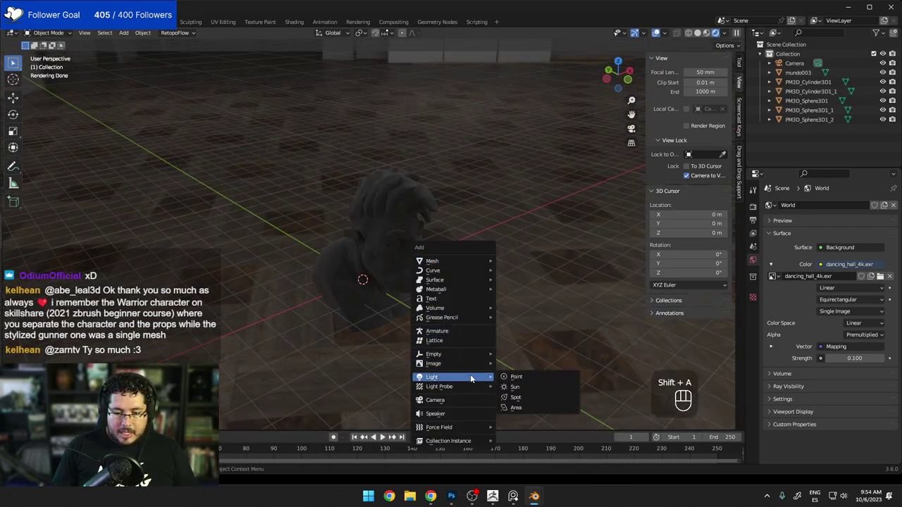
{"action": "left_click", "coordinate": [518, 405]}
Move the area light up and away from the bust, and aim it at the head.
{"action": "middle_click_drag", "start_coordinate": [507, 359], "coordinate": [432, 220]}
{"action": "key", "text": "g"}
{"action": "left_click", "coordinate": [287, 207]}
{"action": "key", "text": "g"}
{"action": "left_click", "coordinate": [520, 141]}
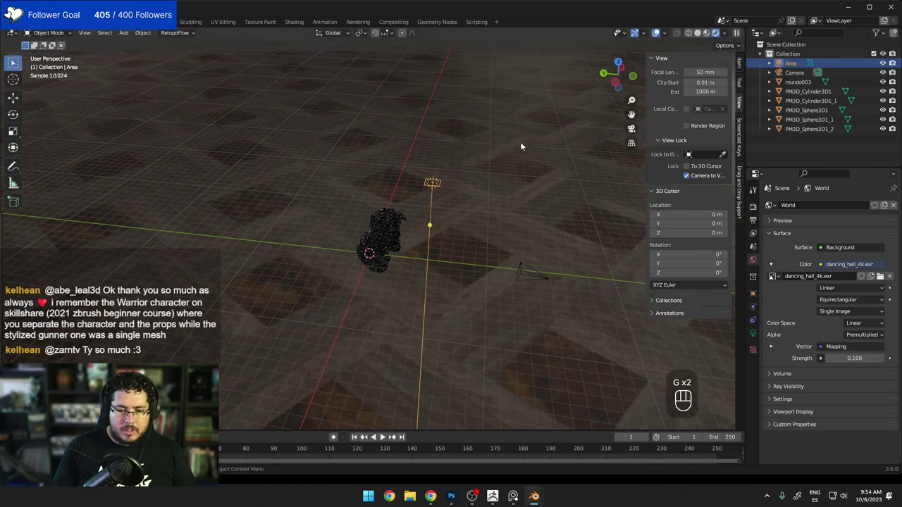
{"action": "left_click_drag", "start_coordinate": [432, 226], "coordinate": [382, 239]}
{"action": "middle_click_drag", "start_coordinate": [383, 239], "coordinate": [291, 210]}
Scale up the area light and raise its power to about 3789 W.
{"action": "key", "text": "s"}
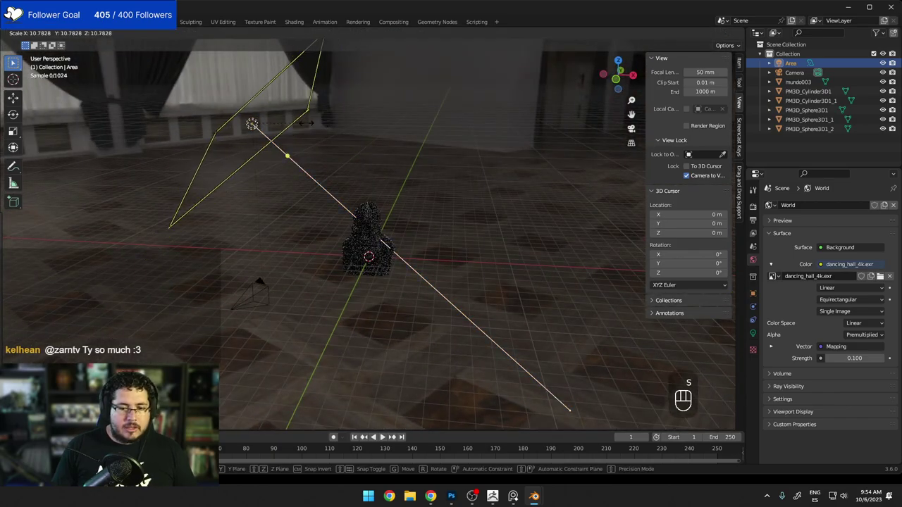
{"action": "left_click", "coordinate": [272, 129]}
{"action": "middle_click_drag", "start_coordinate": [317, 152], "coordinate": [268, 124]}
{"action": "right_click", "coordinate": [268, 125]}
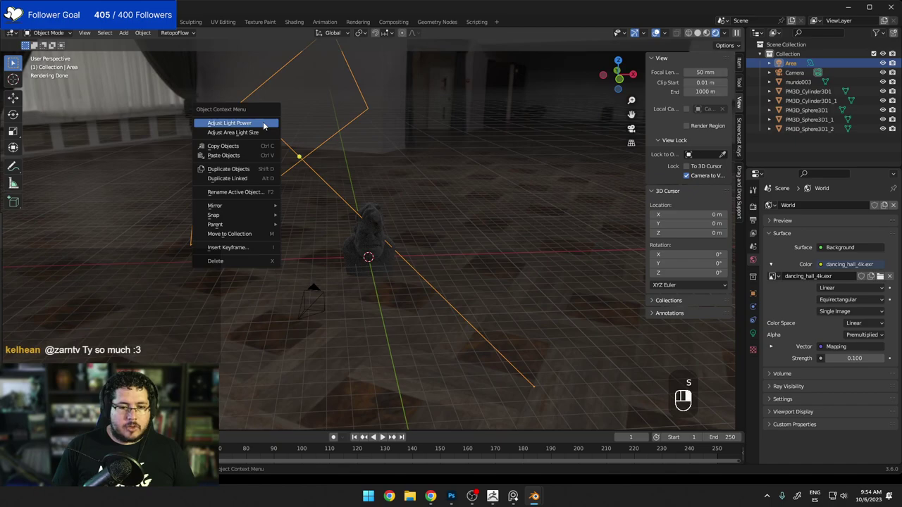
{"action": "left_click", "coordinate": [265, 126]}
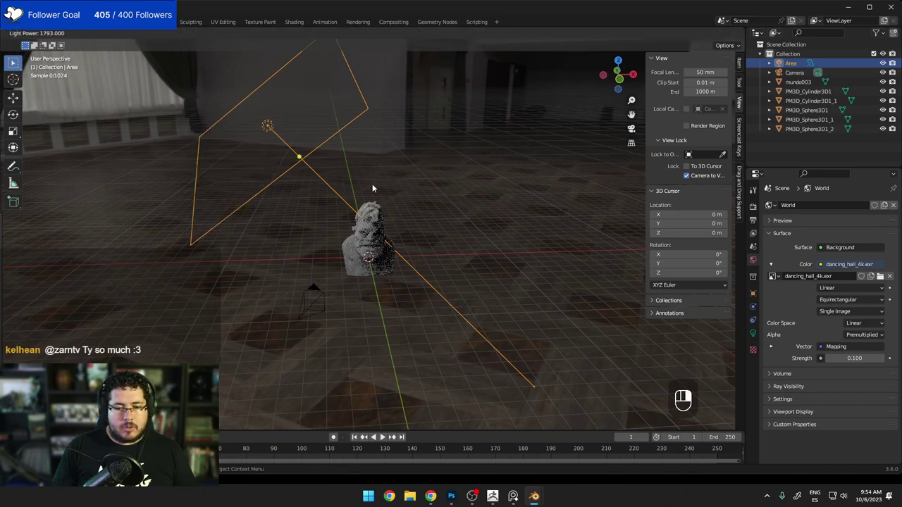
{"action": "left_click", "coordinate": [552, 162]}
Check the lighting on the face and move the area light farther toward the front of the bust.
{"action": "scroll", "coordinate": [450, 197], "scroll_direction": "up", "scroll_amount": 8}
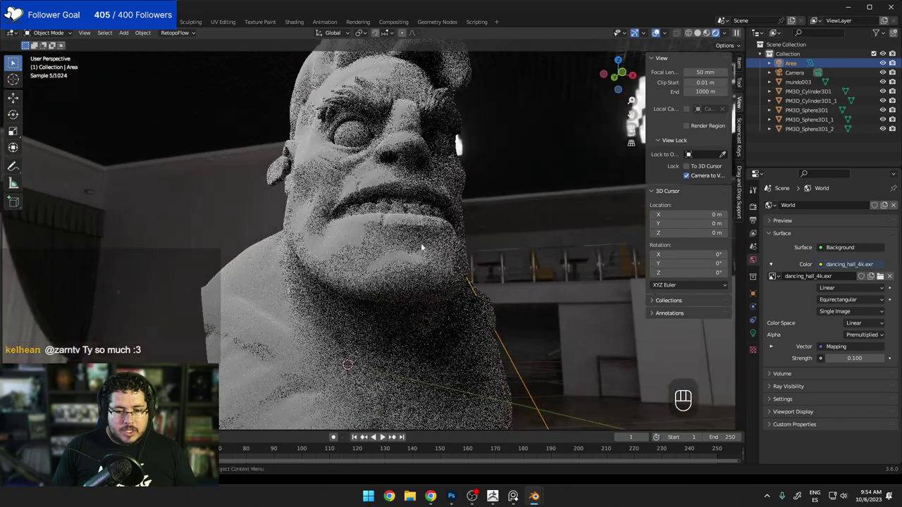
{"action": "scroll", "coordinate": [421, 247], "scroll_direction": "down", "scroll_amount": 3}
{"action": "middle_click_drag", "start_coordinate": [422, 248], "coordinate": [421, 258]}
{"action": "scroll", "coordinate": [421, 258], "scroll_direction": "up", "scroll_amount": 2}
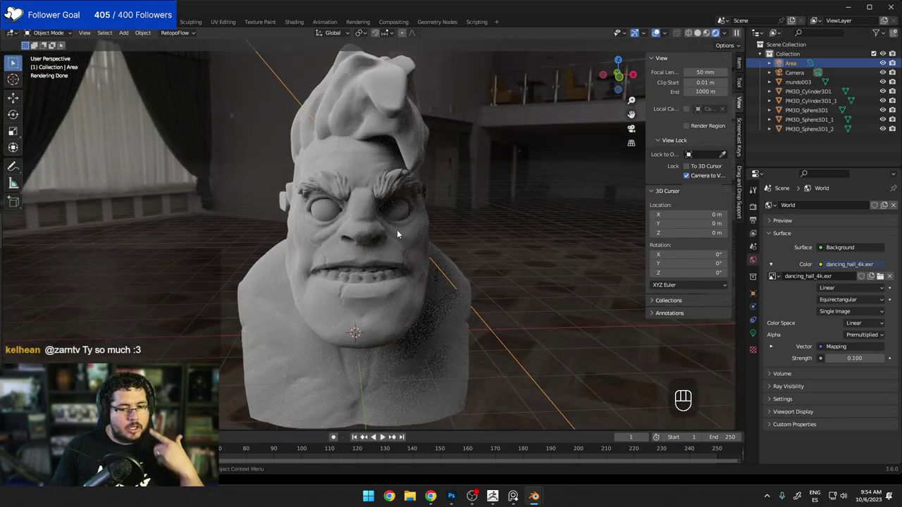
{"action": "scroll", "coordinate": [396, 229], "scroll_direction": "down", "scroll_amount": 5}
{"action": "middle_click_drag", "start_coordinate": [396, 230], "coordinate": [416, 247]}
{"action": "key", "text": "g"}
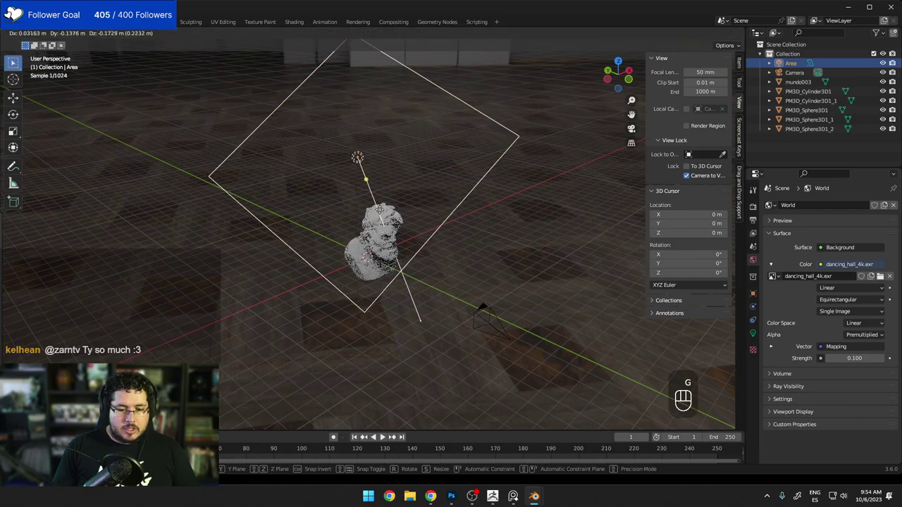
{"action": "left_click", "coordinate": [401, 234]}
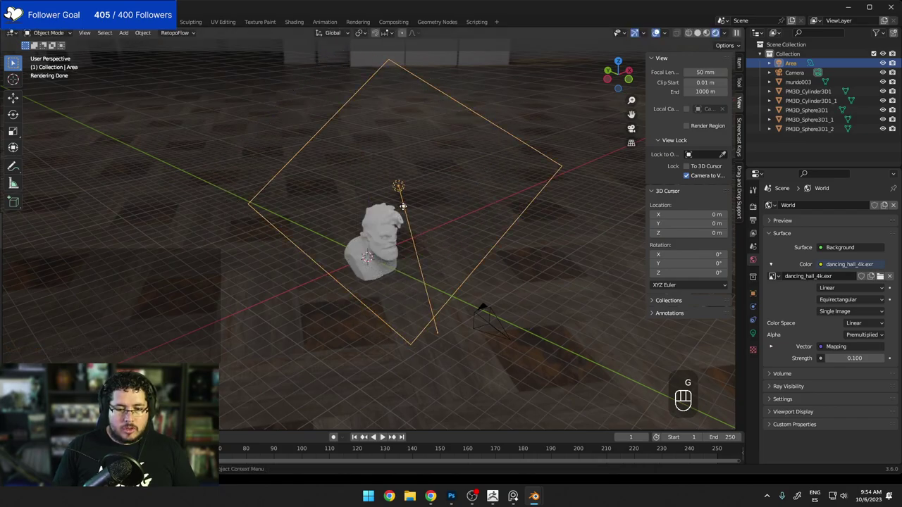
{"action": "middle_click_drag", "start_coordinate": [402, 233], "coordinate": [367, 192]}
{"action": "scroll", "coordinate": [370, 205], "scroll_direction": "up", "scroll_amount": 3}
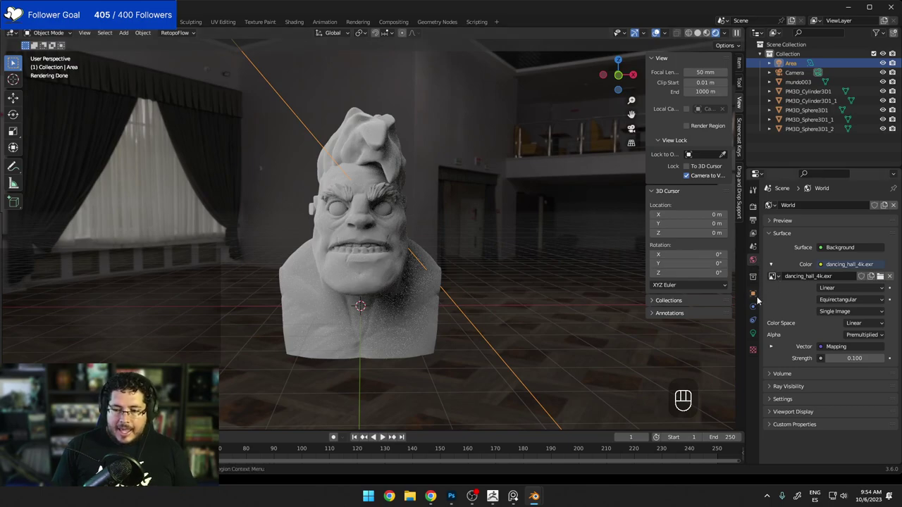
Tint the area light's color to a warm pale peach.
{"action": "left_click", "coordinate": [753, 333]}
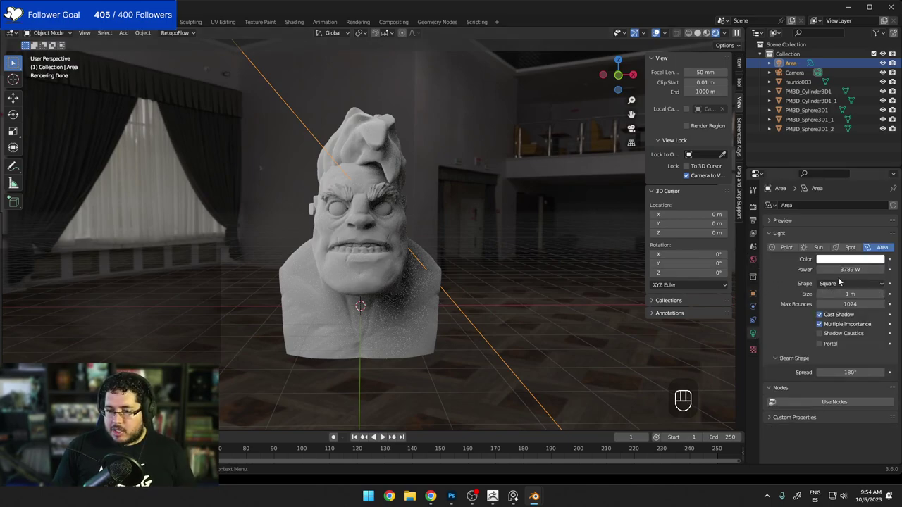
{"action": "left_click", "coordinate": [850, 260]}
{"action": "left_click_drag", "start_coordinate": [835, 179], "coordinate": [832, 174]}
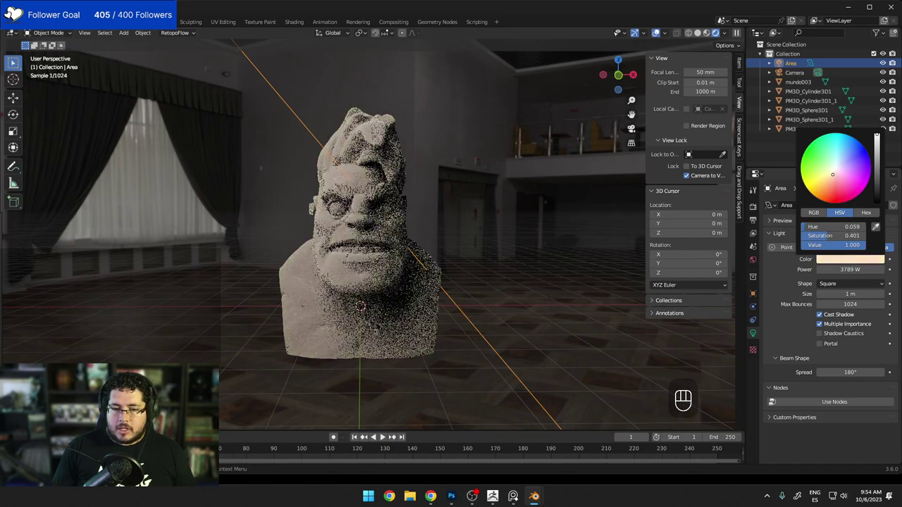
{"action": "left_click", "coordinate": [539, 233]}
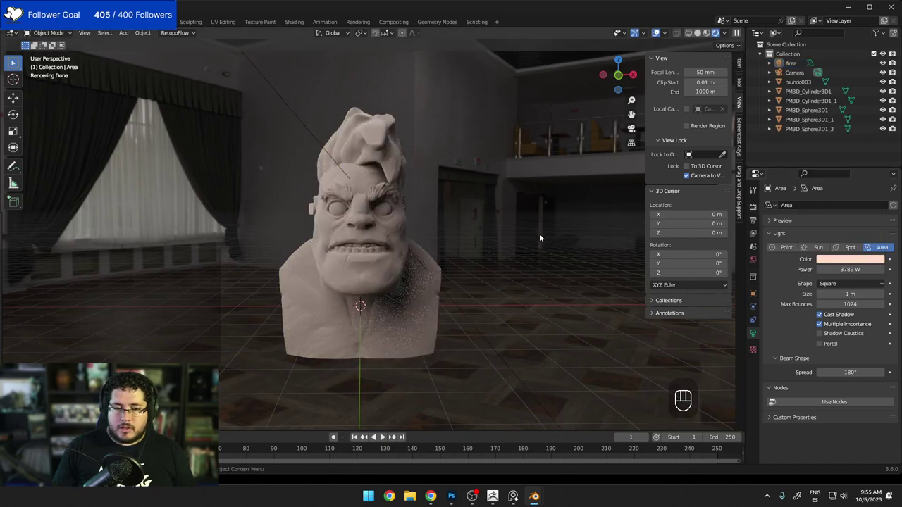
Select the area light and duplicate it, placing the copy on the opposite side of the bust.
{"action": "middle_click_drag", "start_coordinate": [539, 233], "coordinate": [493, 275]}
{"action": "scroll", "coordinate": [401, 260], "scroll_direction": "down", "scroll_amount": 3}
{"action": "scroll", "coordinate": [494, 275], "scroll_direction": "down", "scroll_amount": 3}
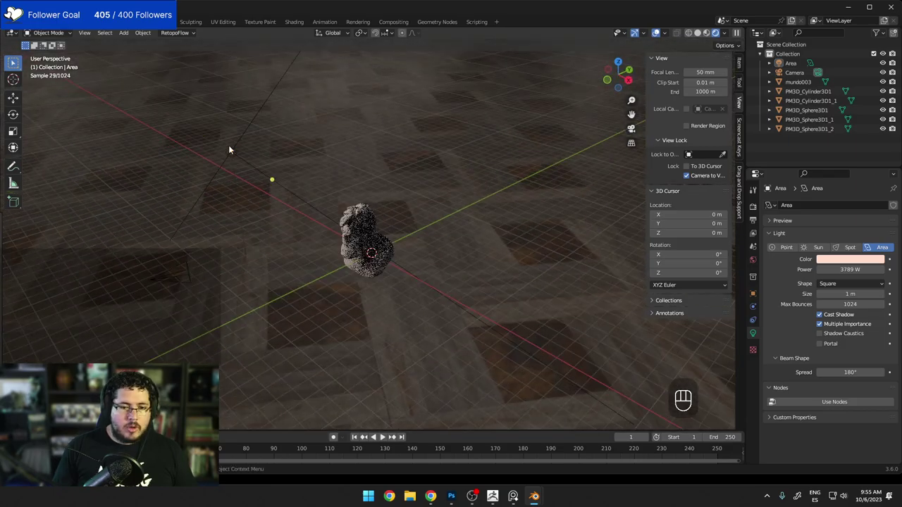
{"action": "left_click", "coordinate": [228, 152]}
{"action": "middle_click_drag", "start_coordinate": [229, 152], "coordinate": [381, 179]}
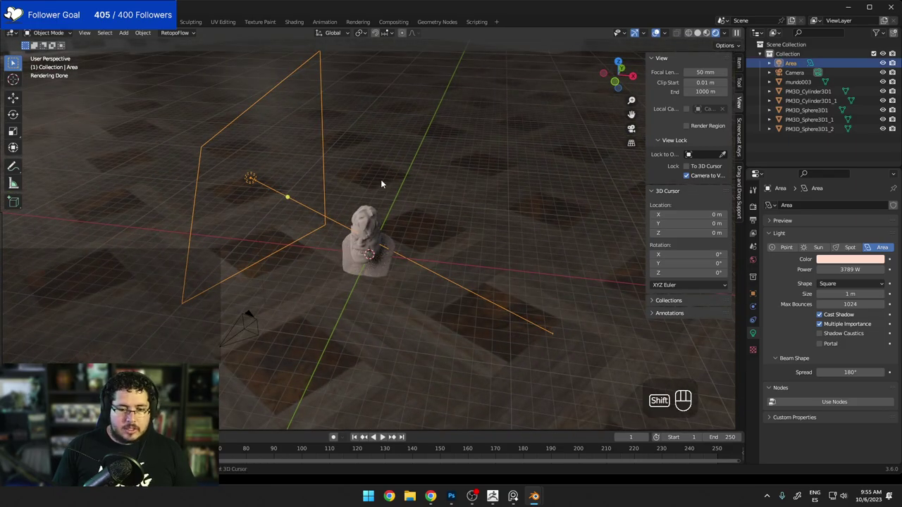
{"action": "key", "text": "shift+d"}
{"action": "left_click", "coordinate": [582, 152]}
Move the duplicated area light behind the bust and aim it at the head.
{"action": "middle_click_drag", "start_coordinate": [582, 152], "coordinate": [380, 177]}
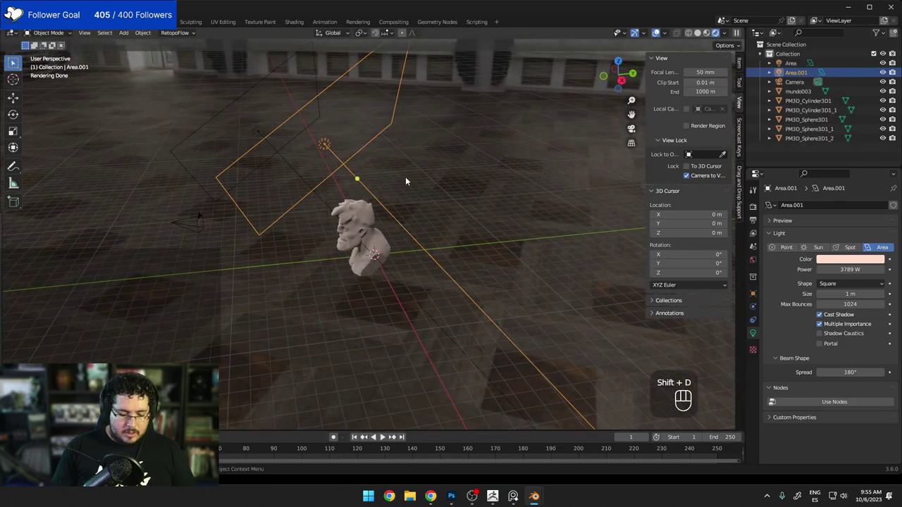
{"action": "key", "text": "g"}
{"action": "left_click", "coordinate": [649, 168]}
{"action": "left_click_drag", "start_coordinate": [562, 173], "coordinate": [349, 221]}
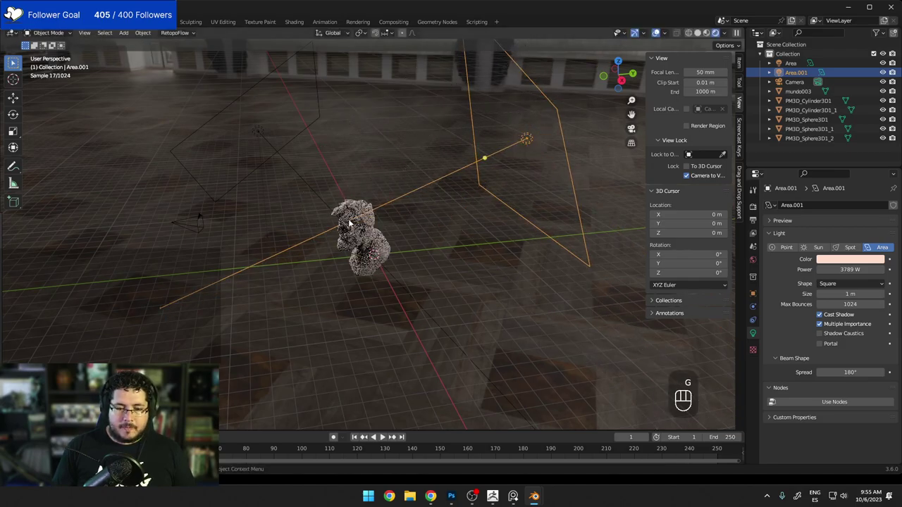
Reposition the duplicated area light closer above and behind the bust's head.
{"action": "middle_click_drag", "start_coordinate": [348, 221], "coordinate": [448, 214]}
{"action": "scroll", "coordinate": [443, 221], "scroll_direction": "up", "scroll_amount": 3}
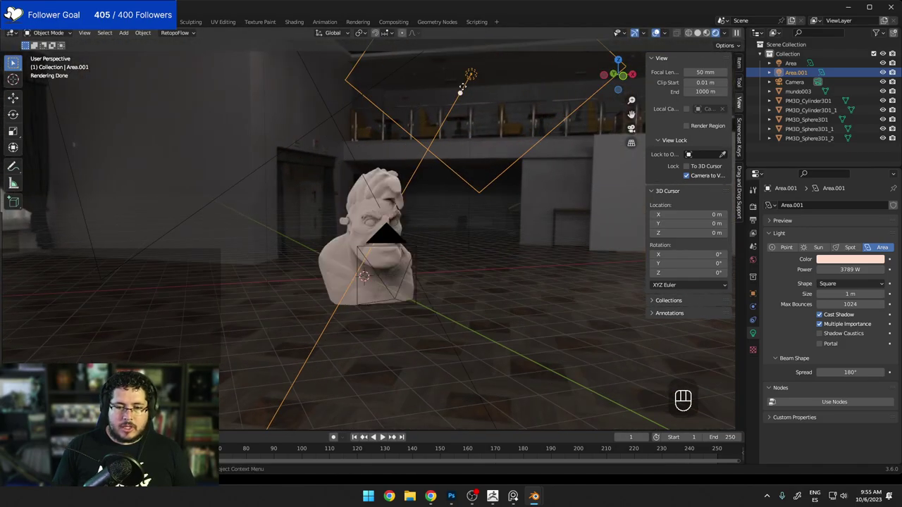
{"action": "key", "text": "g"}
{"action": "left_click", "coordinate": [372, 139]}
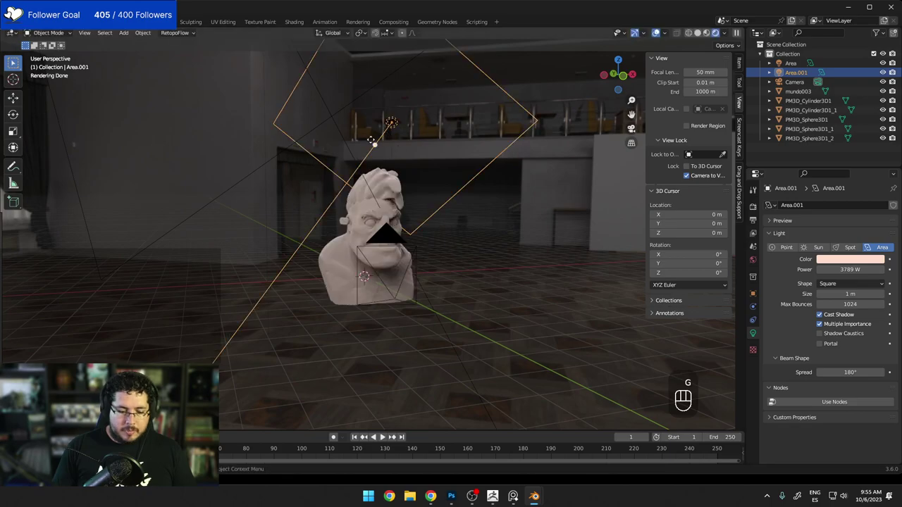
Aim the duplicated area light down at the bust and tint it pale cyan with hue 0.529 and saturation 0.488.
{"action": "left_click_drag", "start_coordinate": [377, 144], "coordinate": [384, 202]}
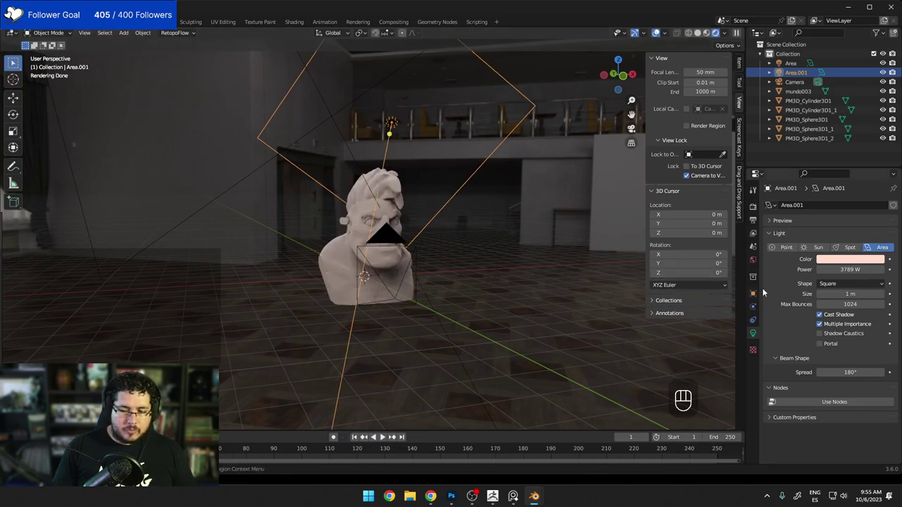
{"action": "left_click", "coordinate": [829, 259]}
{"action": "left_click", "coordinate": [840, 160]}
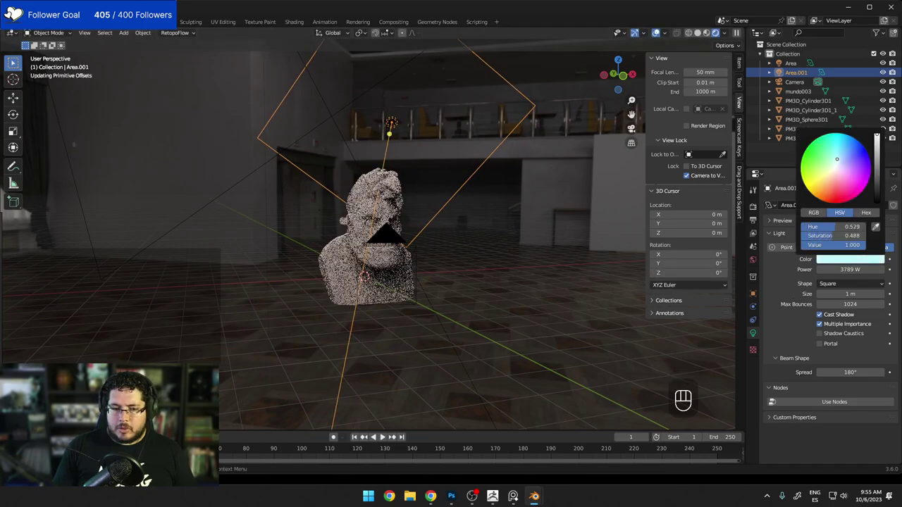
Raise the cyan area light's power to about 16535 W.
{"action": "middle_click_drag", "start_coordinate": [542, 194], "coordinate": [425, 104]}
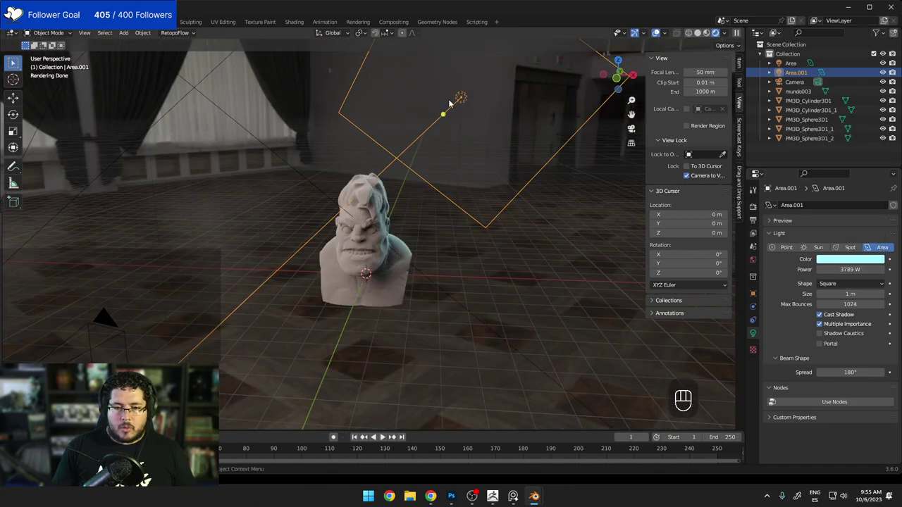
{"action": "right_click", "coordinate": [426, 105]}
{"action": "left_click", "coordinate": [426, 100]}
{"action": "mouse_move", "coordinate": [695, 173]}
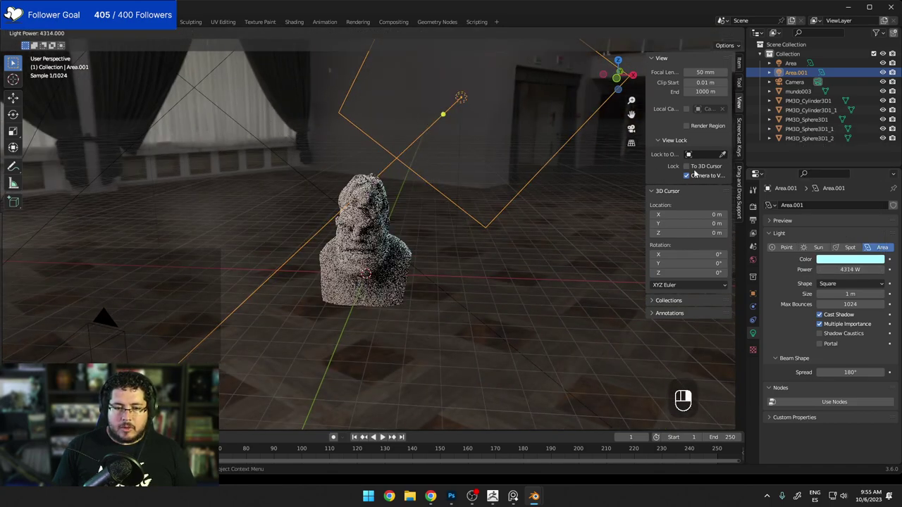
{"action": "left_click", "coordinate": [472, 80]}
{"action": "middle_click_drag", "start_coordinate": [480, 119], "coordinate": [439, 217]}
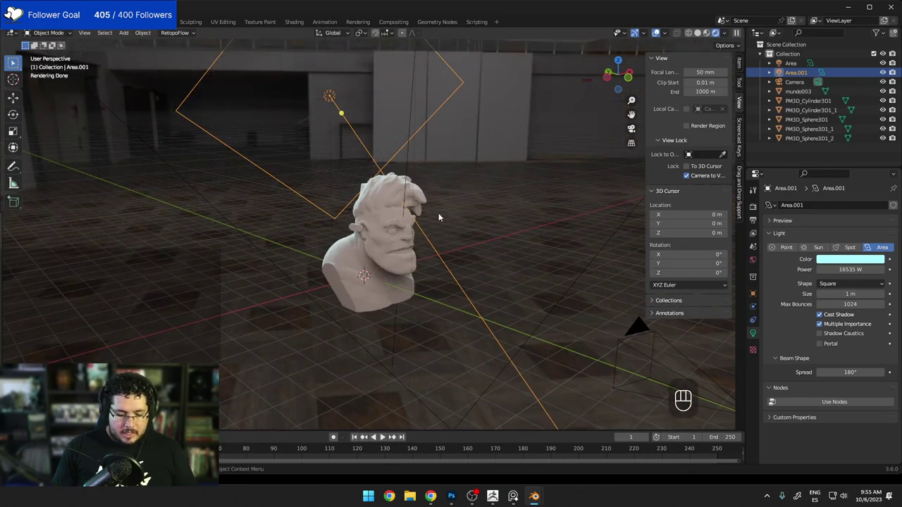
Select the camera, split the 3D viewport vertically into two, and show the camera view in the rendered one.
{"action": "left_click", "coordinate": [653, 346]}
{"action": "right_click", "coordinate": [749, 280]}
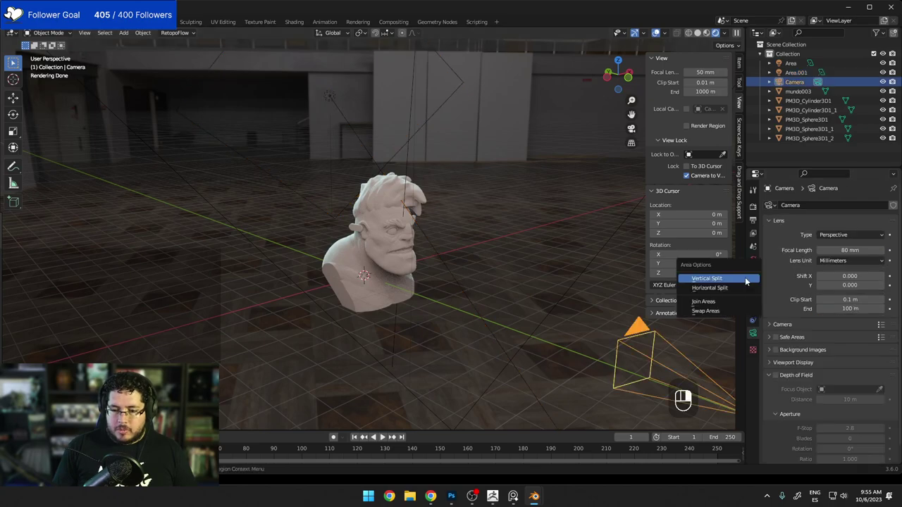
{"action": "left_click", "coordinate": [742, 282]}
{"action": "left_click", "coordinate": [341, 211]}
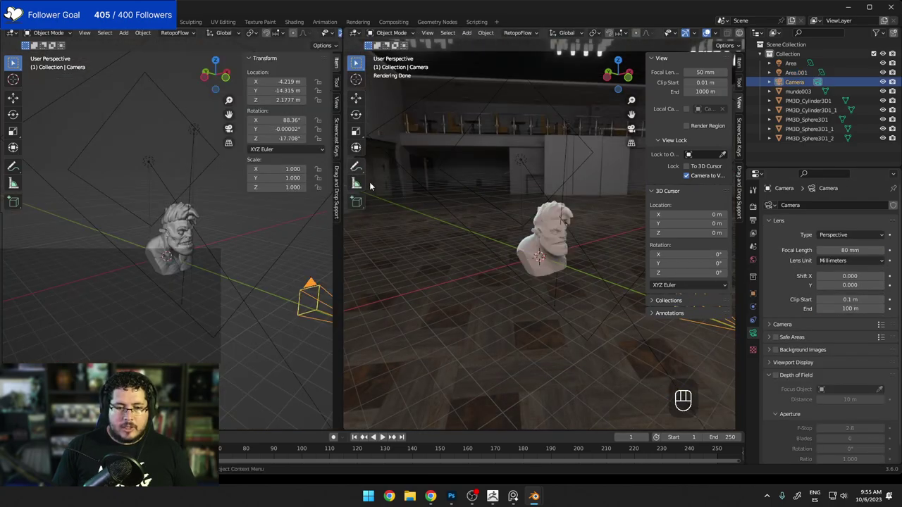
{"action": "left_click", "coordinate": [631, 129]}
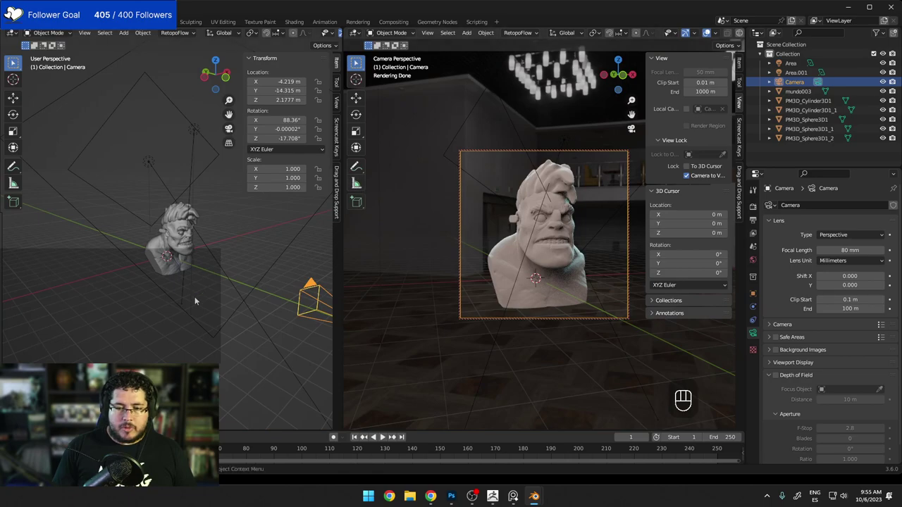
Move the cyan area light to about X 10.5 m, Y 4.4 m, Z 5.4 m and aim it at the bust from behind.
{"action": "left_click", "coordinate": [159, 197]}
{"action": "middle_click_drag", "start_coordinate": [158, 197], "coordinate": [258, 187]}
{"action": "key", "text": "g"}
{"action": "left_click", "coordinate": [244, 163]}
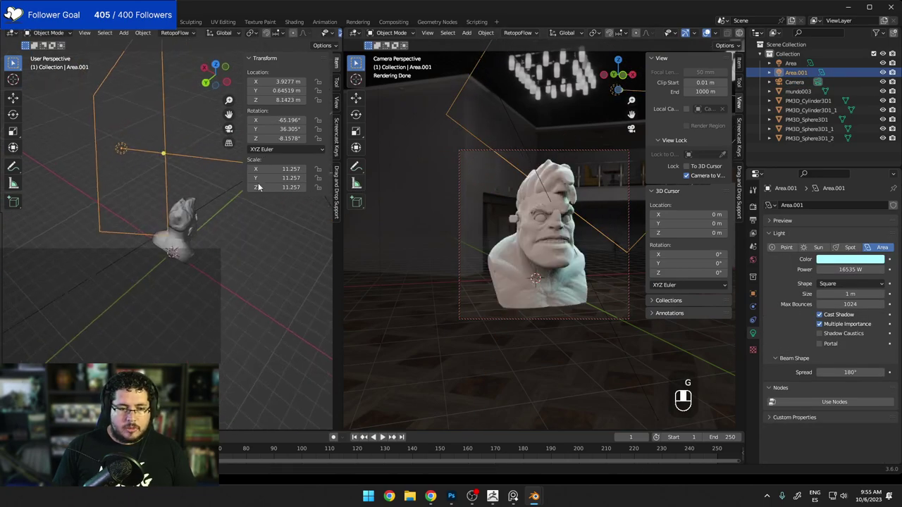
{"action": "key", "text": "g"}
{"action": "left_click", "coordinate": [71, 181]}
{"action": "middle_click_drag", "start_coordinate": [116, 174], "coordinate": [178, 165]}
{"action": "key", "text": "g"}
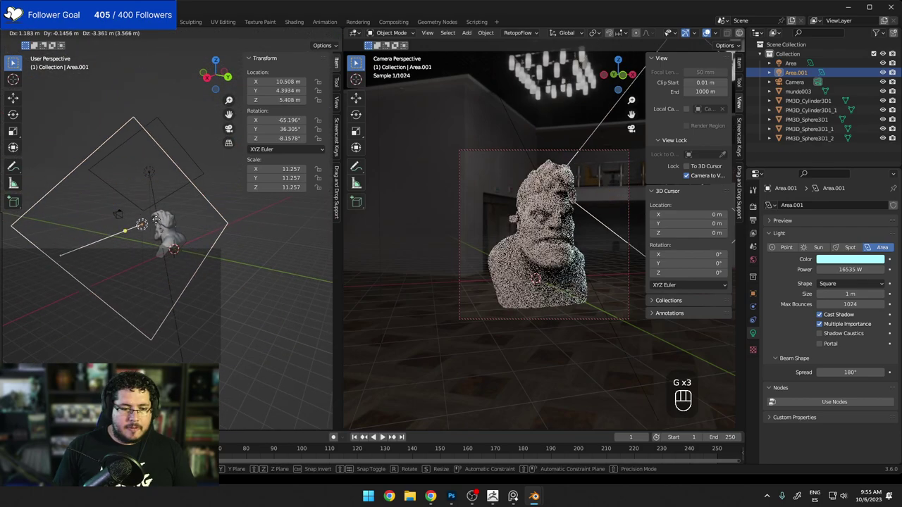
{"action": "left_click", "coordinate": [124, 229]}
{"action": "left_click_drag", "start_coordinate": [124, 229], "coordinate": [160, 224]}
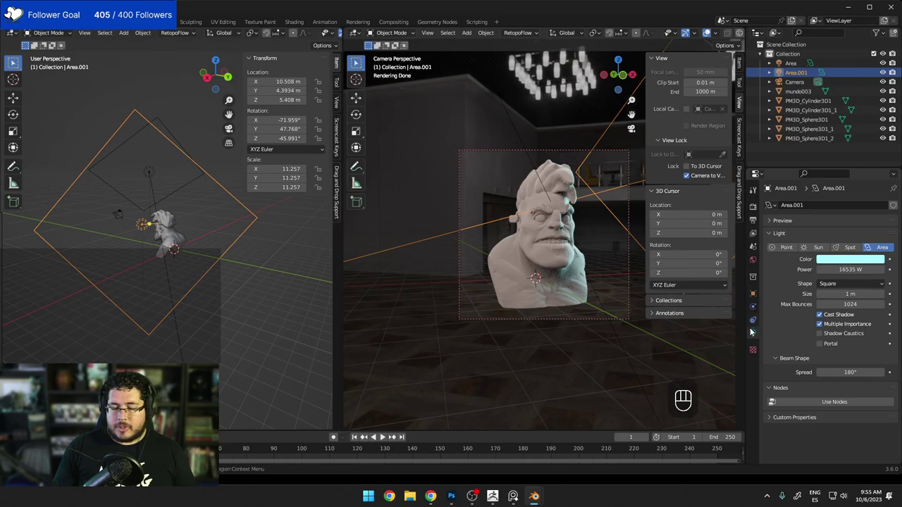
Hide the HDRI environment from camera rays in the world's ray visibility settings.
{"action": "left_click", "coordinate": [752, 260]}
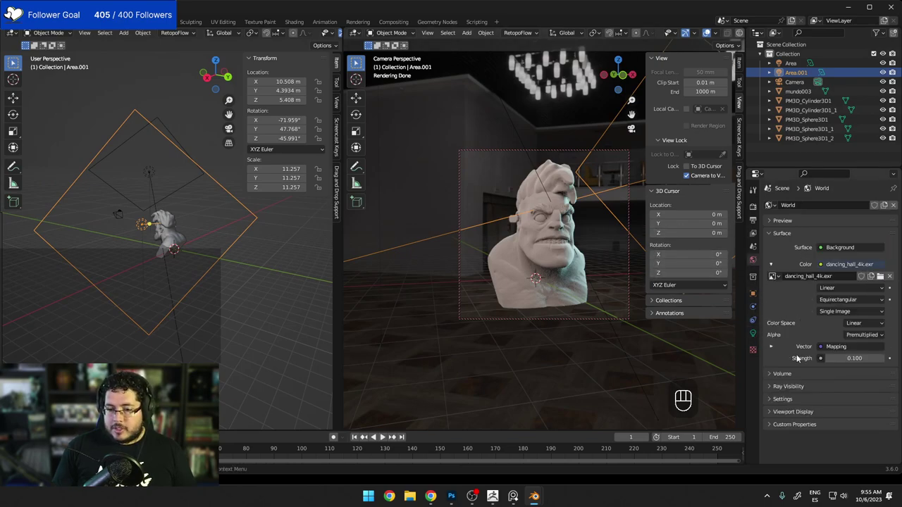
{"action": "left_click", "coordinate": [782, 386]}
{"action": "left_click", "coordinate": [824, 400]}
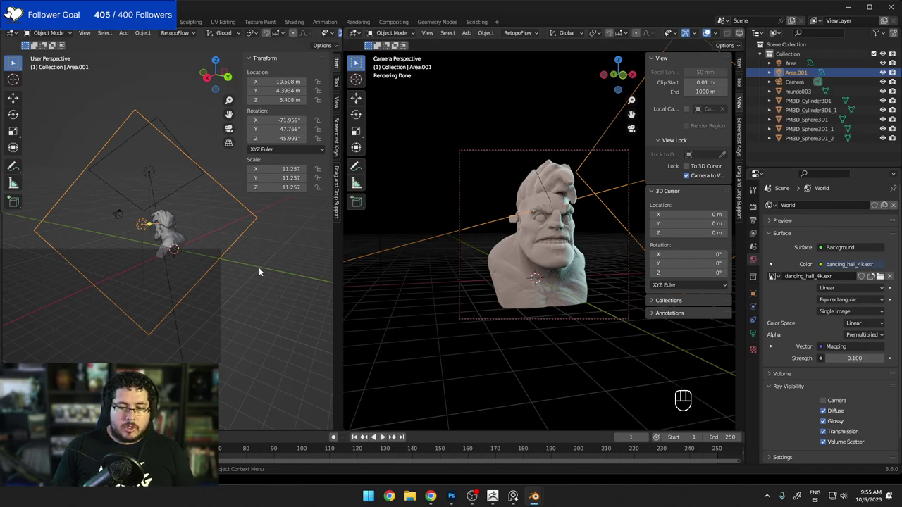
Add a plane, scale it to about 11.2, and lower it beneath the bust to about Z -2.43 m as a floor.
{"action": "middle_click_drag", "start_coordinate": [259, 271], "coordinate": [329, 236]}
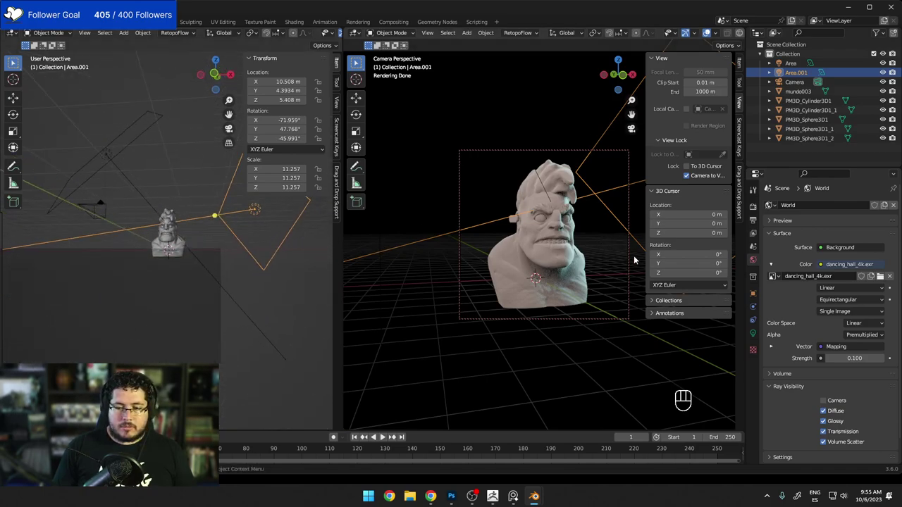
{"action": "key", "text": "shift+a"}
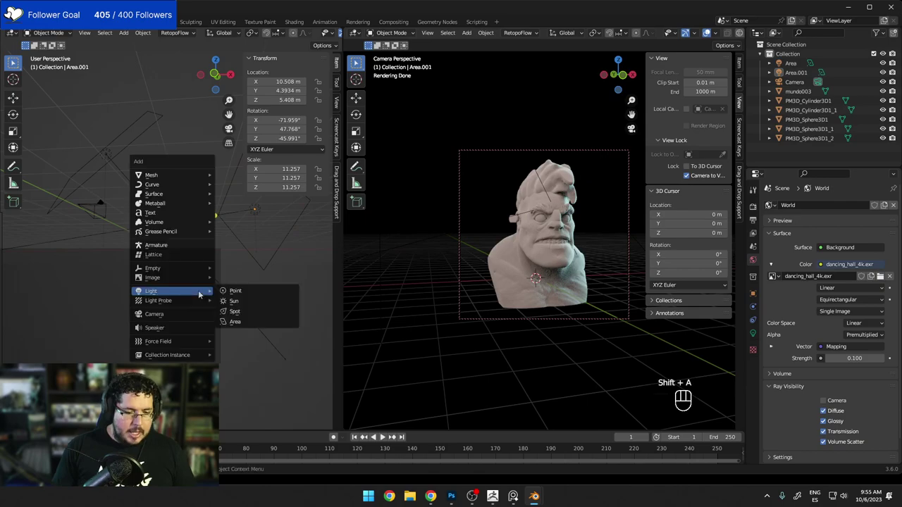
{"action": "mouse_move", "coordinate": [169, 176]}
{"action": "left_click", "coordinate": [242, 178]}
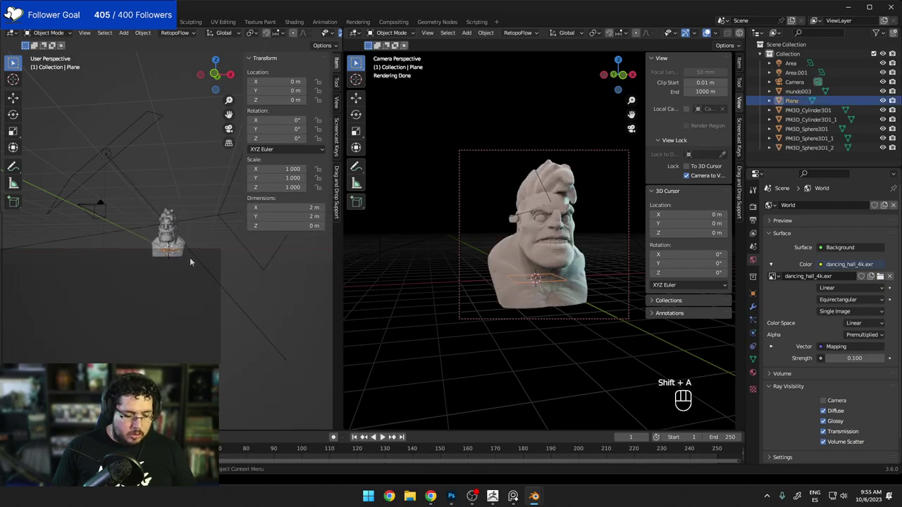
{"action": "key", "text": "g"}
{"action": "key", "text": "s"}
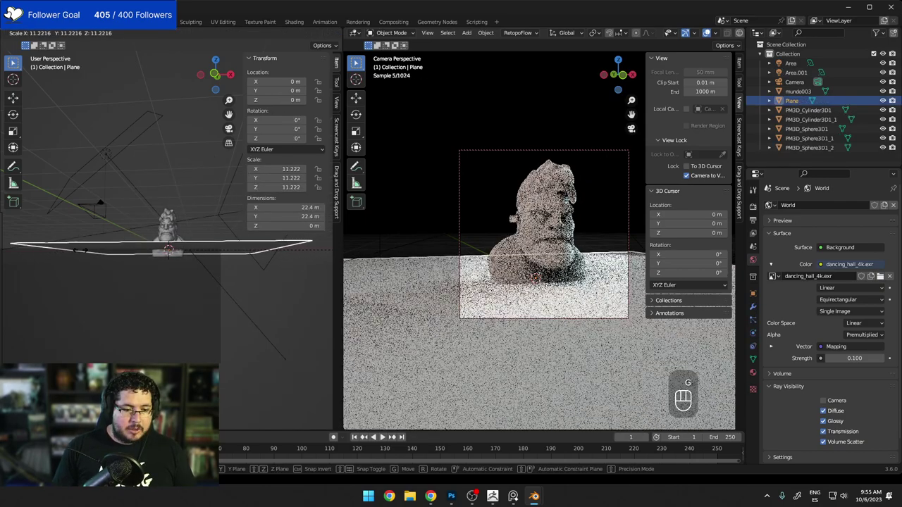
{"action": "left_click", "coordinate": [69, 252]}
{"action": "key", "text": "g"}
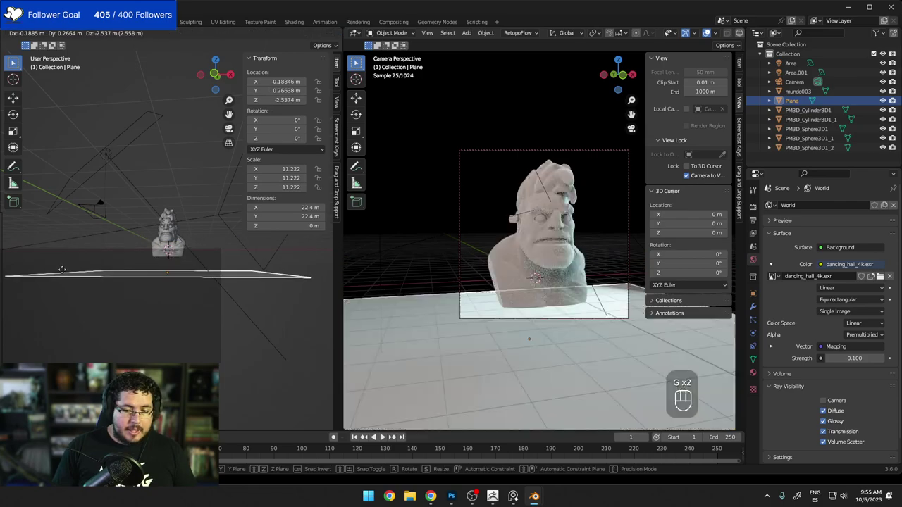
{"action": "left_click", "coordinate": [64, 273]}
Extrude the floor plane's edge behind the bust straight up about 23.9 m to form a backdrop wall.
{"action": "middle_click_drag", "start_coordinate": [109, 268], "coordinate": [85, 268]}
{"action": "key", "text": "Tab"}
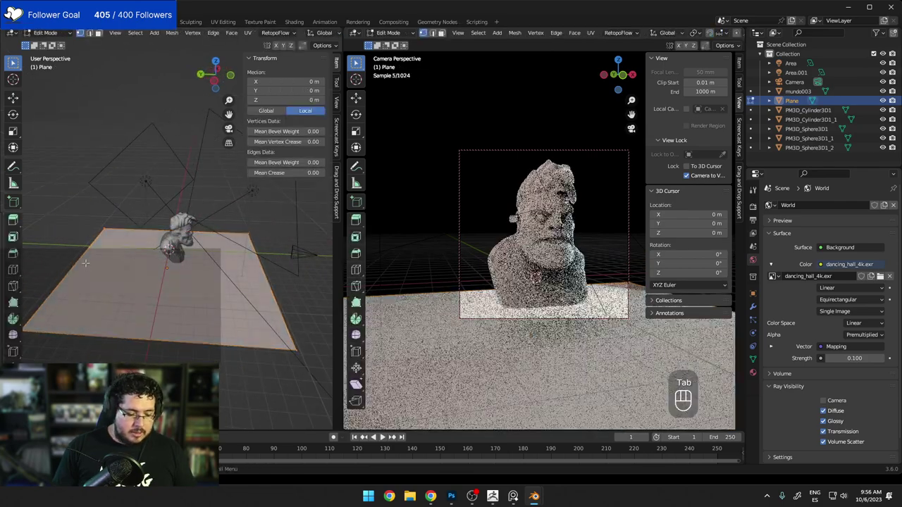
{"action": "left_click", "coordinate": [112, 246]}
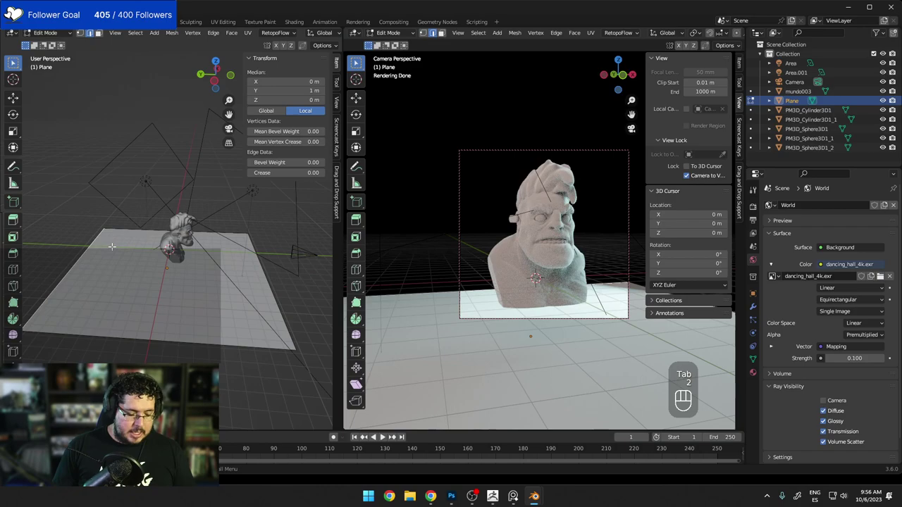
{"action": "key", "text": "e"}
{"action": "key", "text": "z"}
{"action": "left_click", "coordinate": [88, 60]}
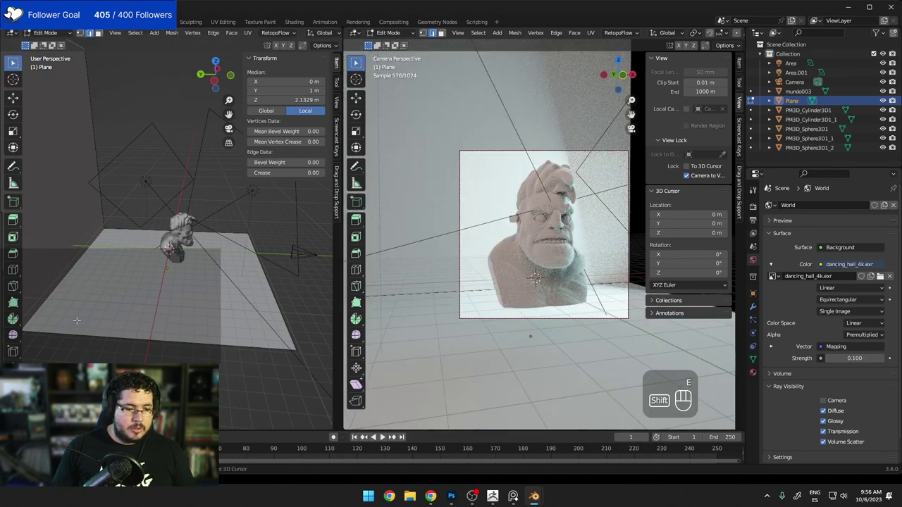
Bevel the edge between floor and wall into a curve with 7 segments, and shade the backdrop smooth.
{"action": "left_click", "coordinate": [66, 290]}
{"action": "key", "text": "ctrl+b"}
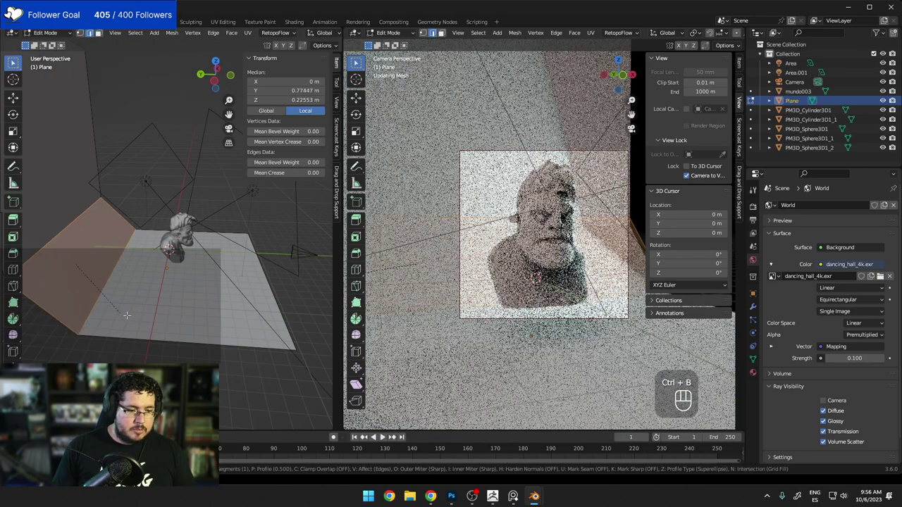
{"action": "scroll", "coordinate": [125, 314], "scroll_direction": "up", "scroll_amount": 6}
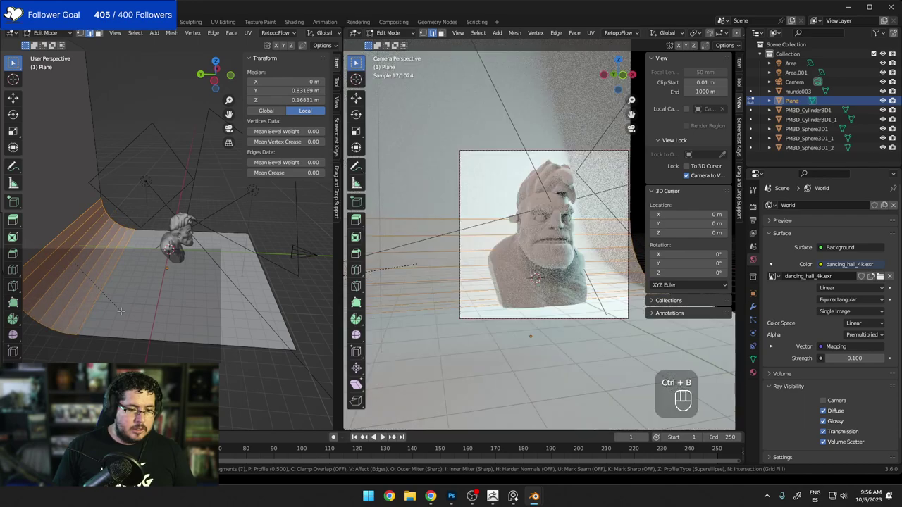
{"action": "left_click", "coordinate": [119, 300]}
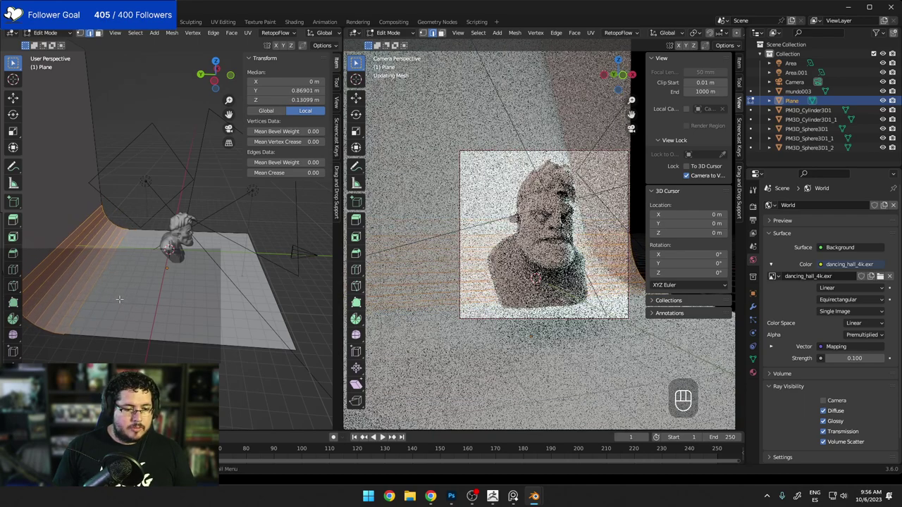
{"action": "right_click", "coordinate": [71, 224]}
{"action": "key", "text": "Tab"}
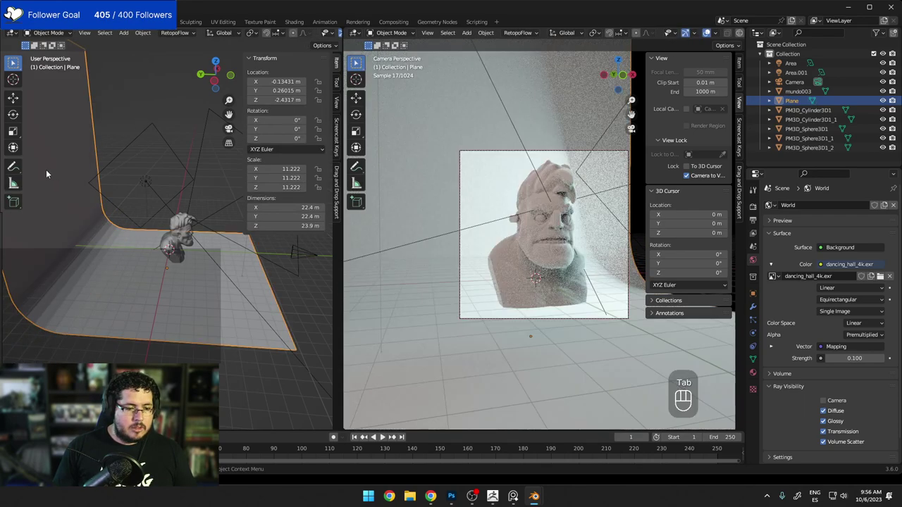
{"action": "right_click", "coordinate": [61, 173]}
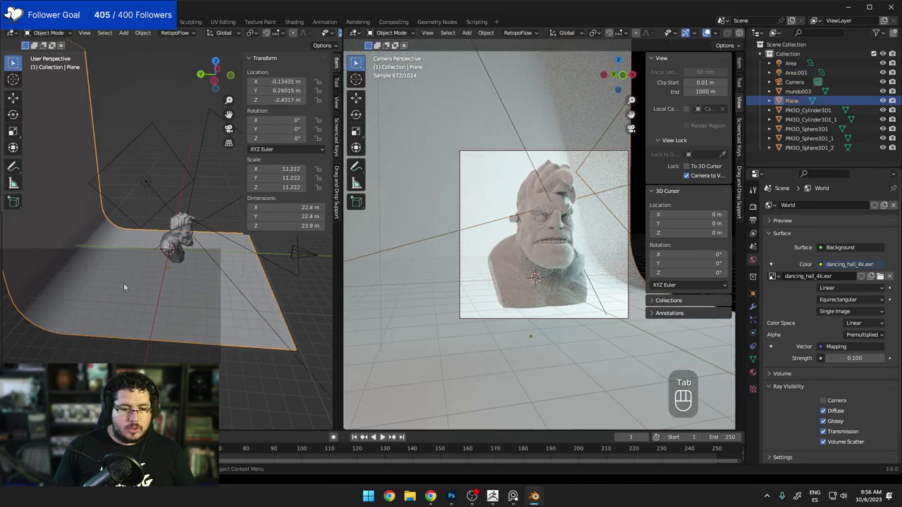
Rotate the backdrop about -23.6° around the Z axis so it sits behind the bust in the camera view.
{"action": "key", "text": "r"}
{"action": "key", "text": "z"}
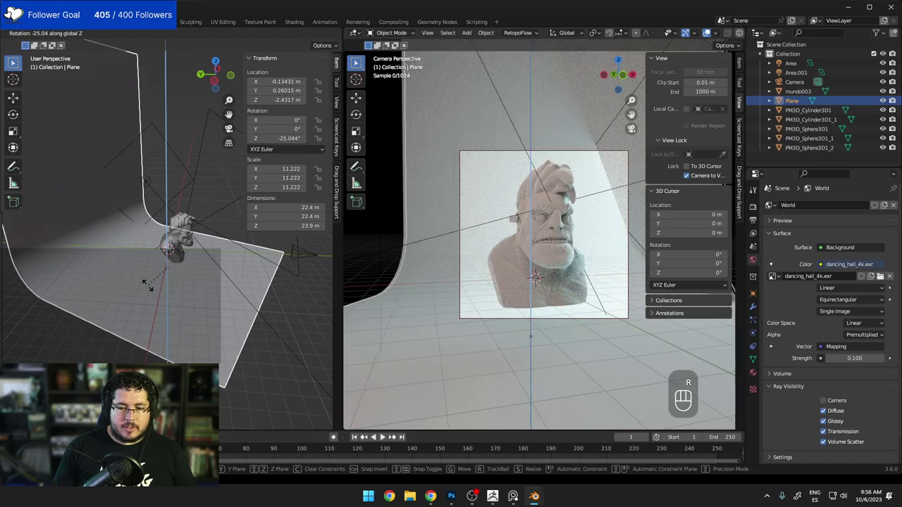
{"action": "left_click", "coordinate": [149, 284]}
Move the cyan area light to about X 7.6 m, Y 2.2 m, Z 7.4 m and scale it down to roughly half size.
{"action": "middle_click_drag", "start_coordinate": [148, 285], "coordinate": [151, 253]}
{"action": "left_click", "coordinate": [126, 202]}
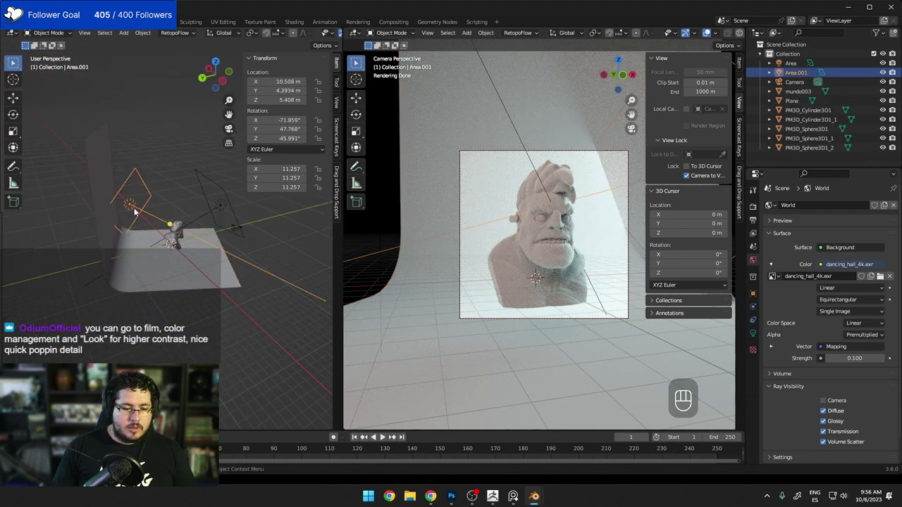
{"action": "middle_click_drag", "start_coordinate": [134, 211], "coordinate": [190, 184]}
{"action": "key", "text": "g"}
{"action": "left_click", "coordinate": [195, 189]}
{"action": "key", "text": "s"}
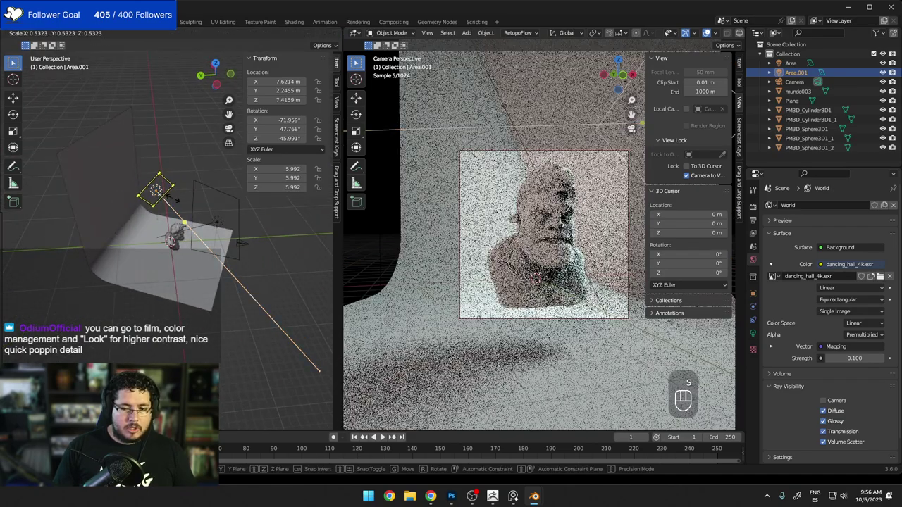
{"action": "left_click", "coordinate": [156, 219]}
Select the backdrop and scale it up to about 18.8.
{"action": "left_click", "coordinate": [156, 219]}
{"action": "key", "text": "s"}
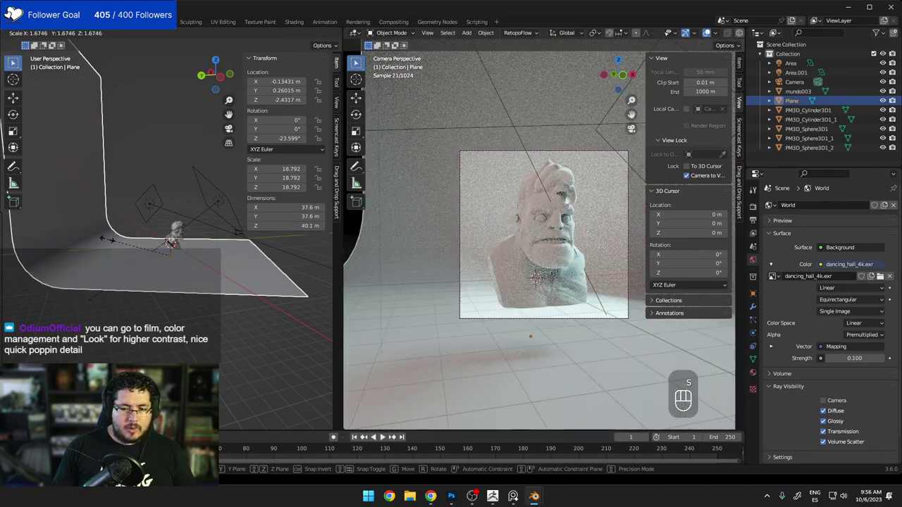
{"action": "left_click", "coordinate": [107, 239]}
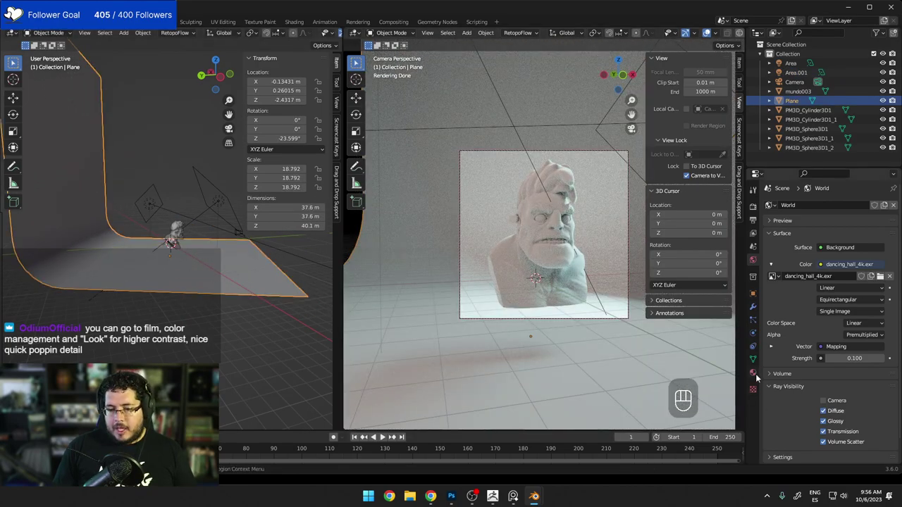
Give the backdrop a new material and darken its base color to near black.
{"action": "left_click", "coordinate": [753, 372]}
{"action": "left_click", "coordinate": [794, 245]}
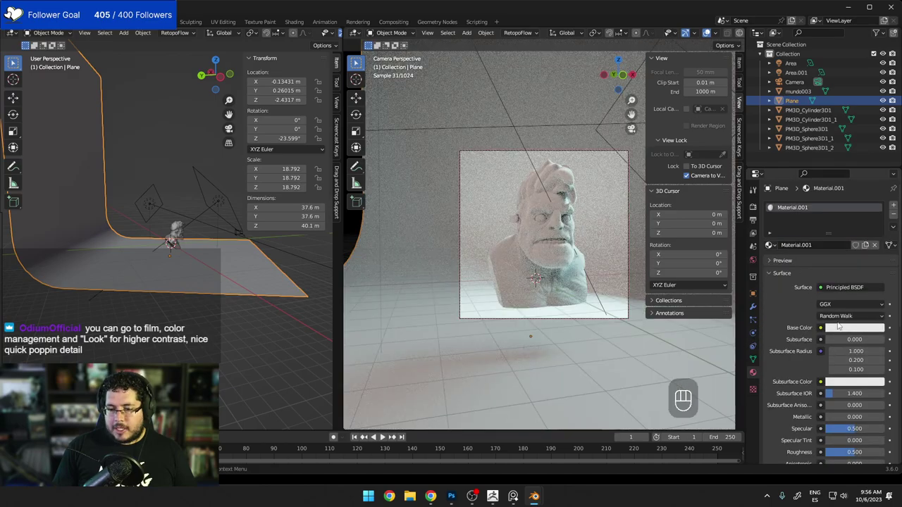
{"action": "left_click", "coordinate": [854, 328]}
{"action": "left_click_drag", "start_coordinate": [877, 212], "coordinate": [876, 248]}
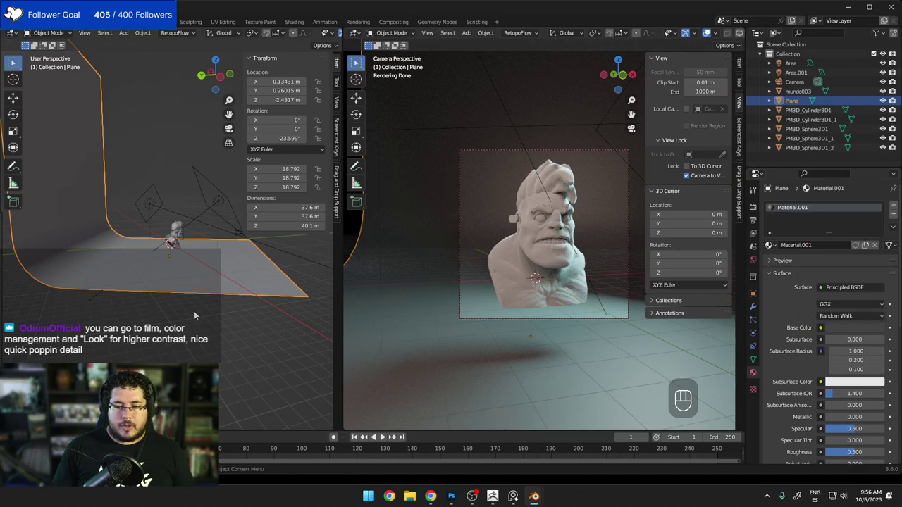
Reframe the camera to a slightly different angle with the whole bust inside the frame.
{"action": "middle_click_drag", "start_coordinate": [178, 325], "coordinate": [96, 322]}
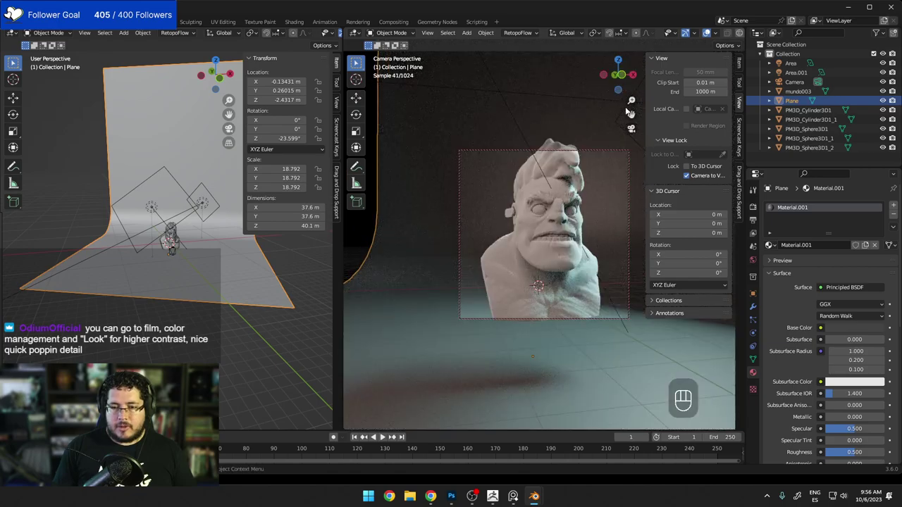
{"action": "left_click_drag", "start_coordinate": [631, 101], "coordinate": [631, 128]}
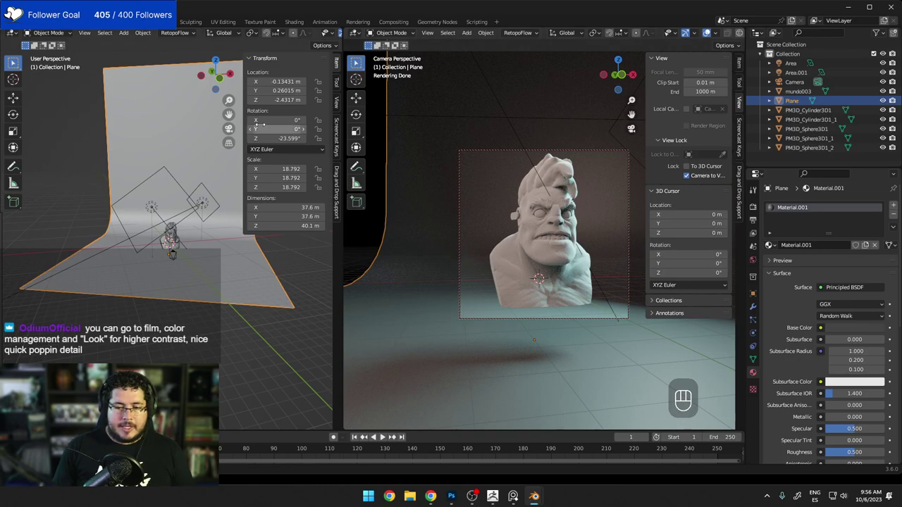
Set the final render's sampling time limit to 30 seconds.
{"action": "left_click", "coordinate": [752, 206]}
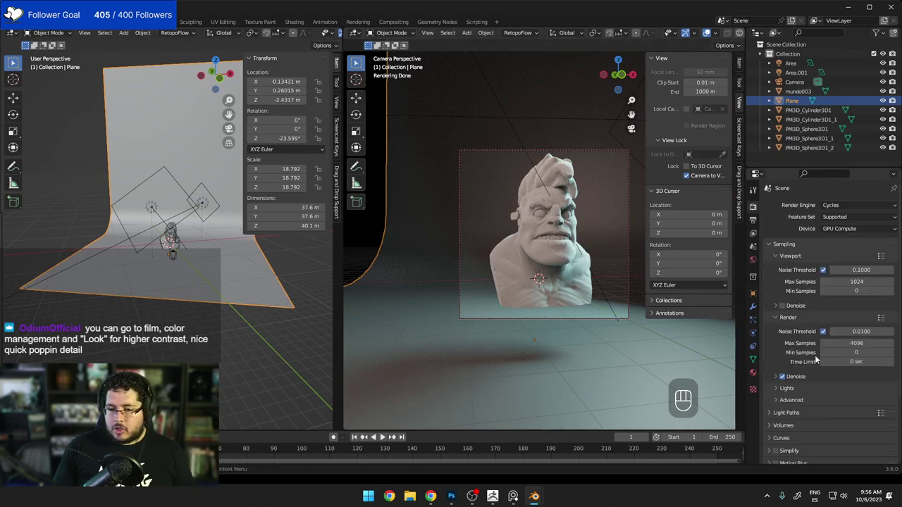
{"action": "left_click", "coordinate": [845, 364]}
{"action": "type", "text": "30"}
{"action": "key", "text": "Return"}
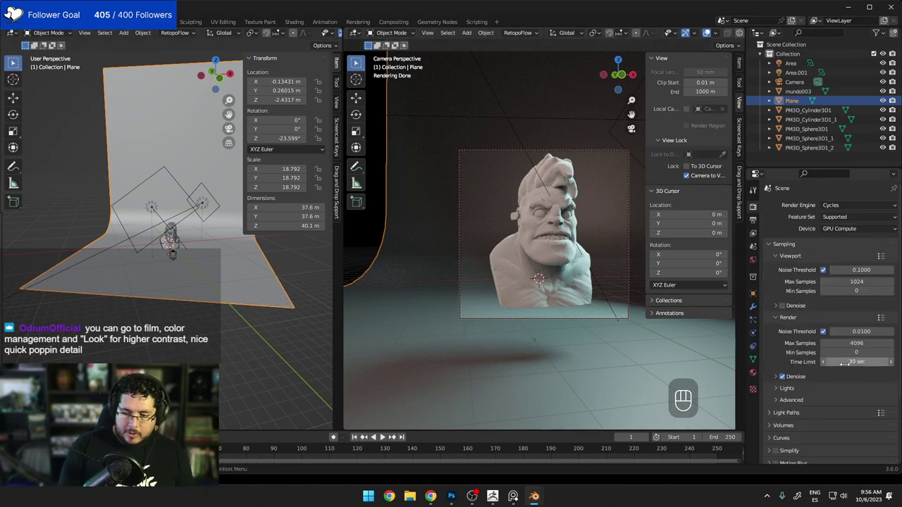
Render a still image of the bust from the camera, check the whole frame, and return to the scene.
{"action": "left_click", "coordinate": [62, 21]}
{"action": "left_click", "coordinate": [63, 31]}
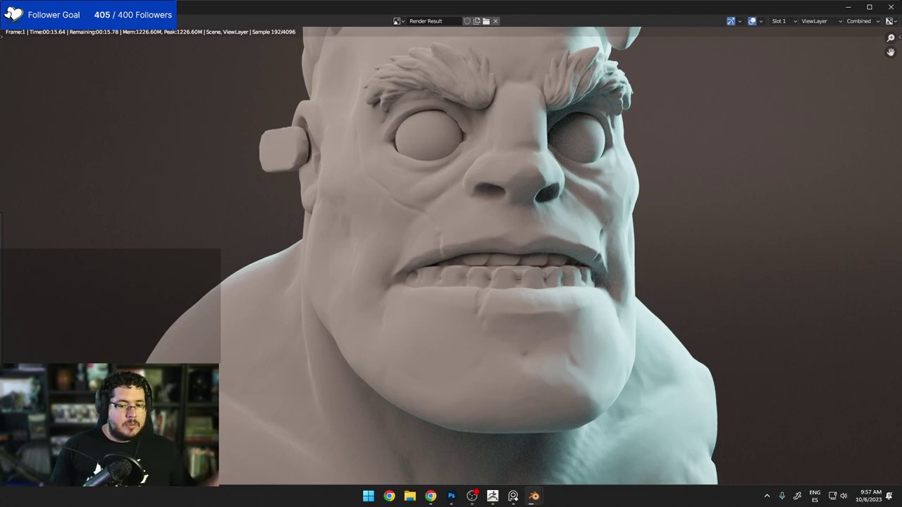
{"action": "scroll", "coordinate": [340, 240], "scroll_direction": "down", "scroll_amount": 4}
{"action": "scroll", "coordinate": [341, 239], "scroll_direction": "up", "scroll_amount": 1}
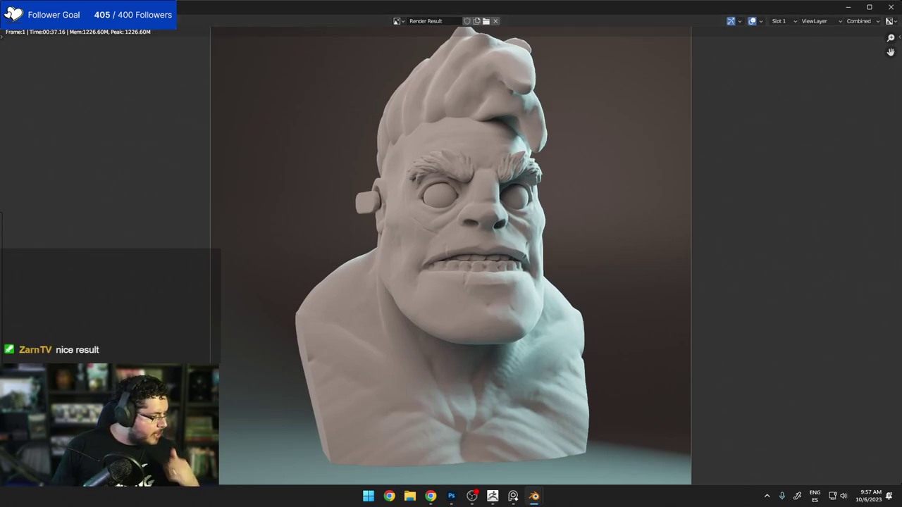
{"action": "left_click", "coordinate": [849, 7]}
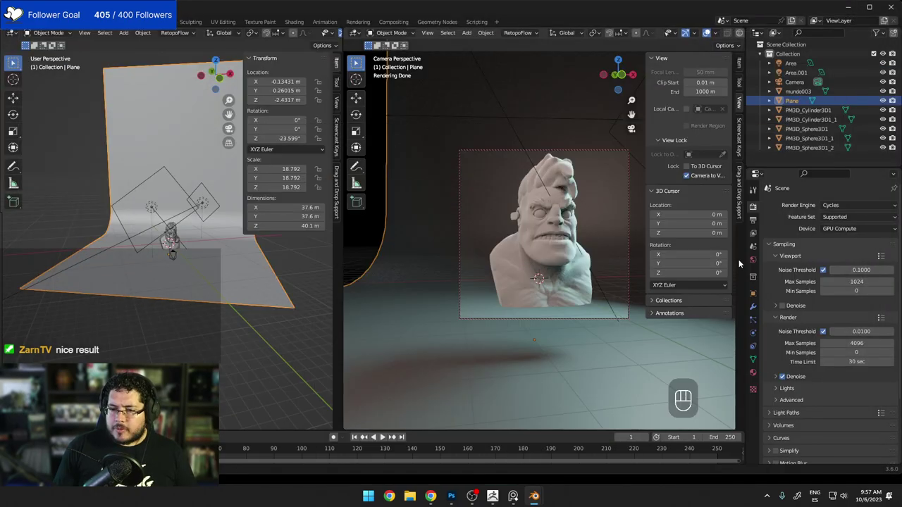
Override the scene's color management for the output, keeping the Filmic view and setting the look to High Contrast.
{"action": "left_click", "coordinate": [753, 220]}
{"action": "scroll", "coordinate": [776, 285], "scroll_direction": "down", "scroll_amount": 3}
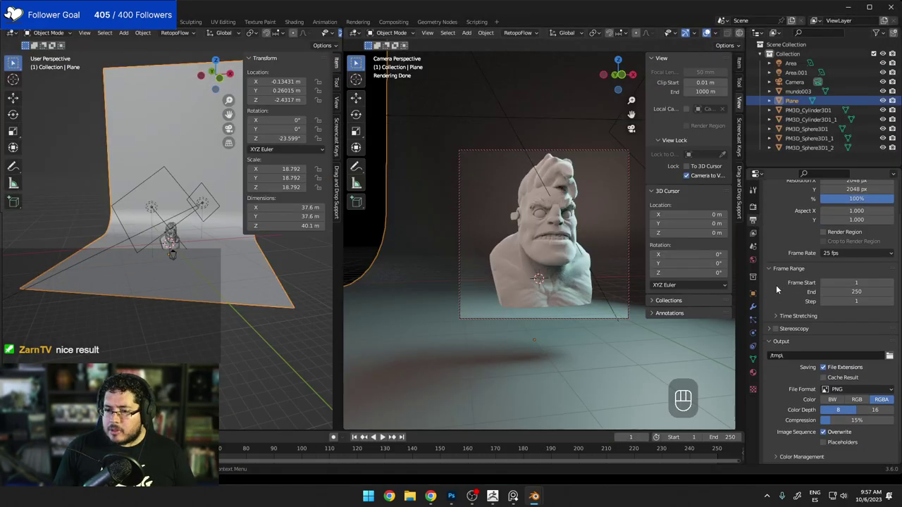
{"action": "left_click", "coordinate": [779, 432]}
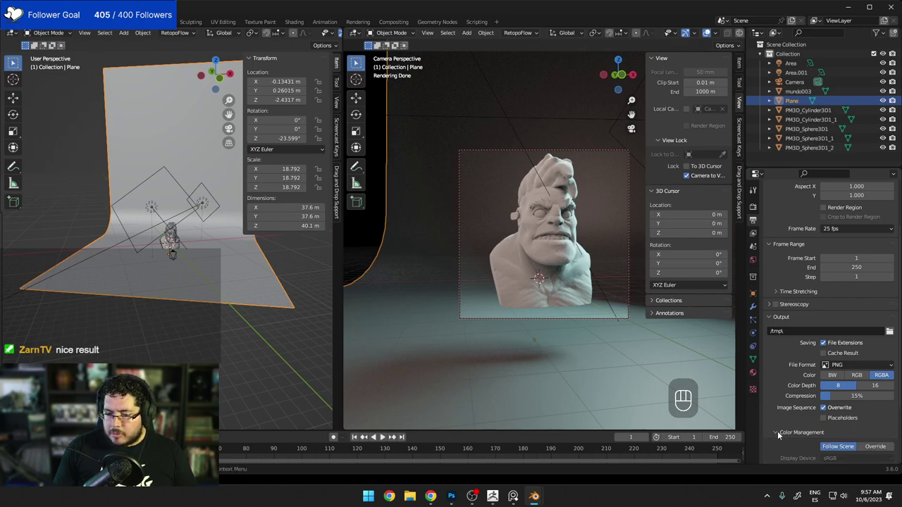
{"action": "scroll", "coordinate": [768, 405], "scroll_direction": "down", "scroll_amount": 4}
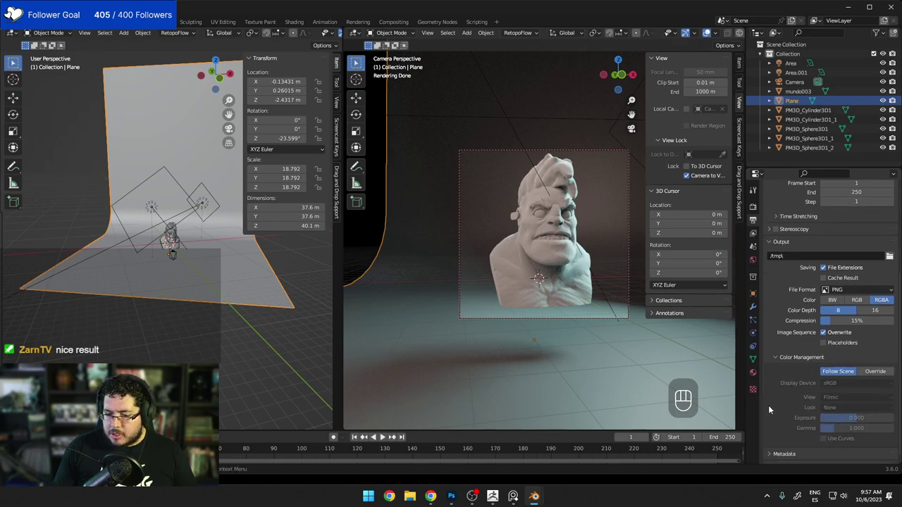
{"action": "left_click", "coordinate": [880, 362]}
{"action": "left_click", "coordinate": [844, 400]}
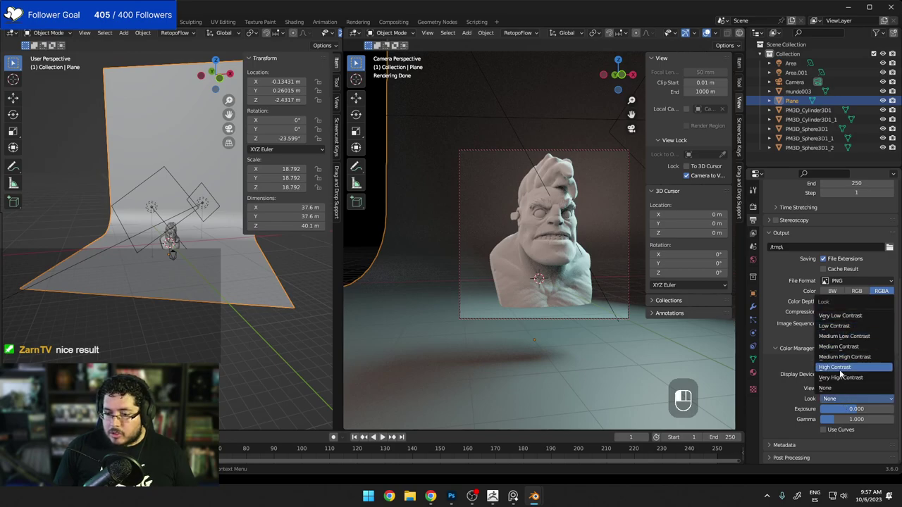
{"action": "left_click", "coordinate": [842, 369]}
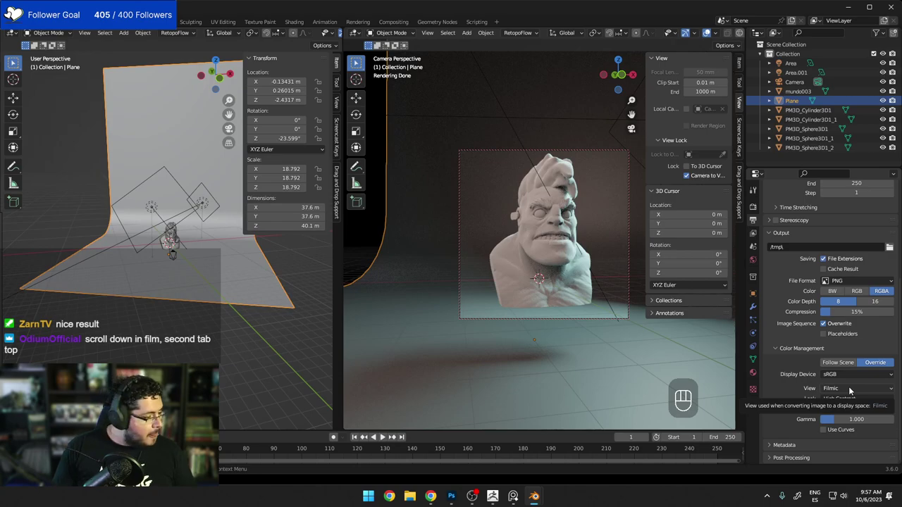
{"action": "left_click", "coordinate": [849, 386]}
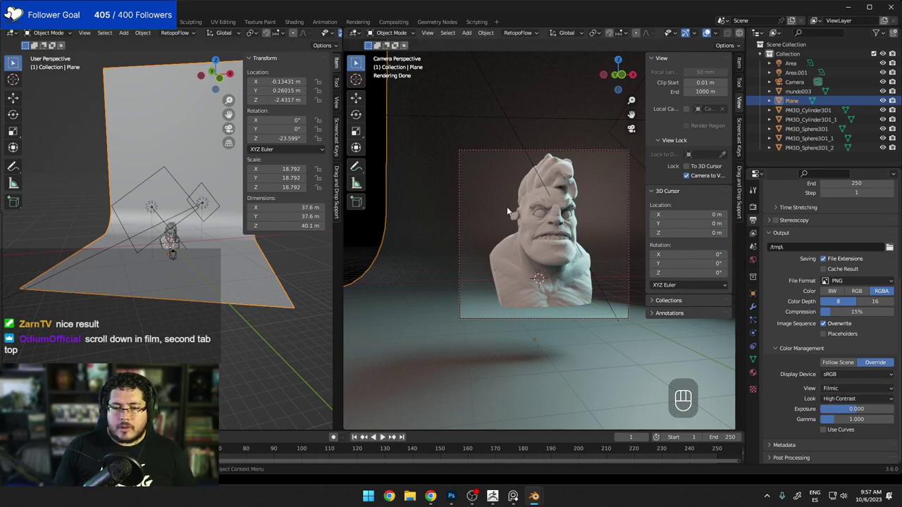
Render the still image again with the output color management override and inspect the bust in the full frame.
{"action": "left_click", "coordinate": [65, 8]}
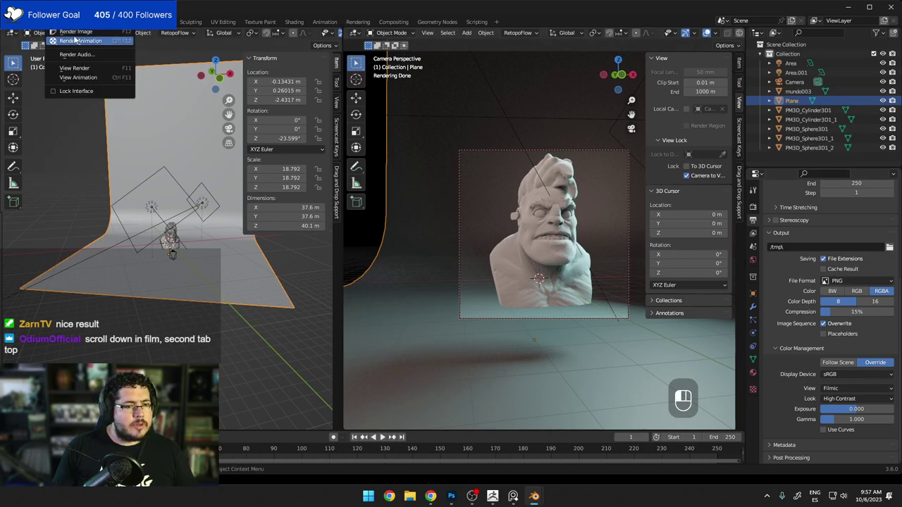
{"action": "left_click", "coordinate": [74, 32]}
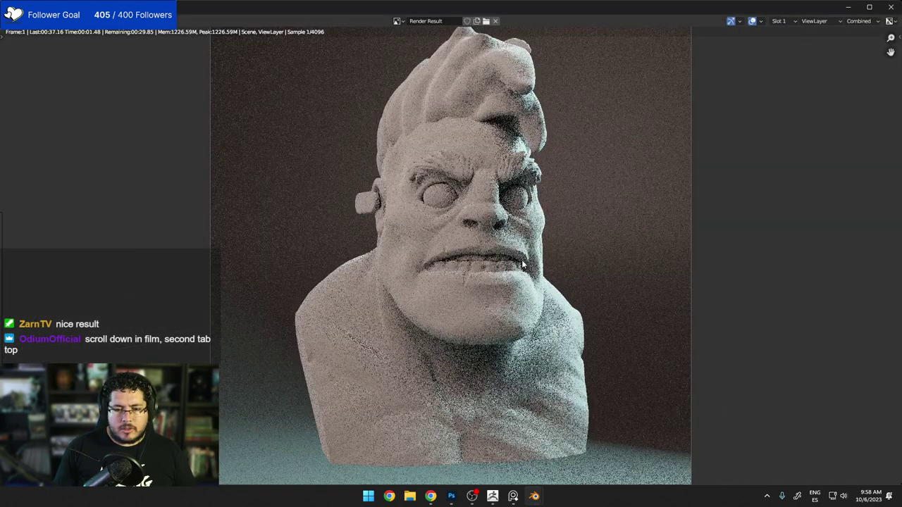
{"action": "scroll", "coordinate": [523, 264], "scroll_direction": "down", "scroll_amount": 4}
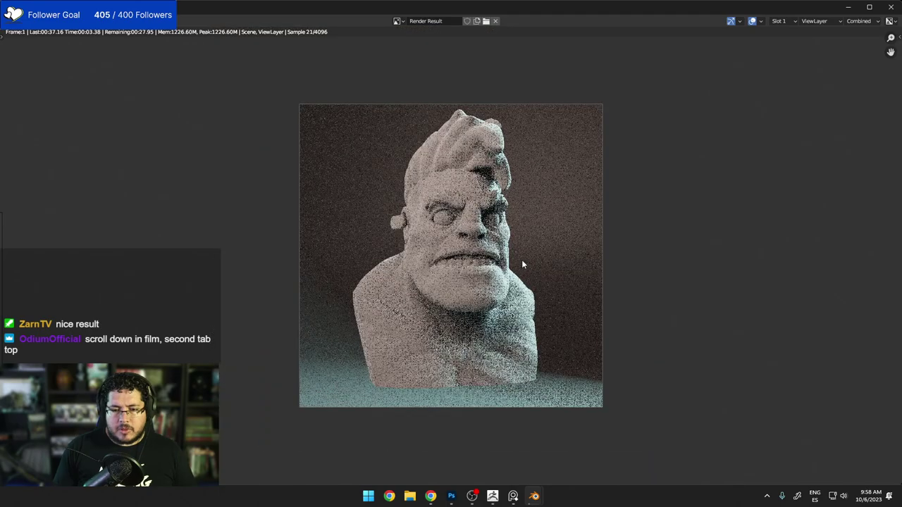
{"action": "scroll", "coordinate": [523, 265], "scroll_direction": "up", "scroll_amount": 3}
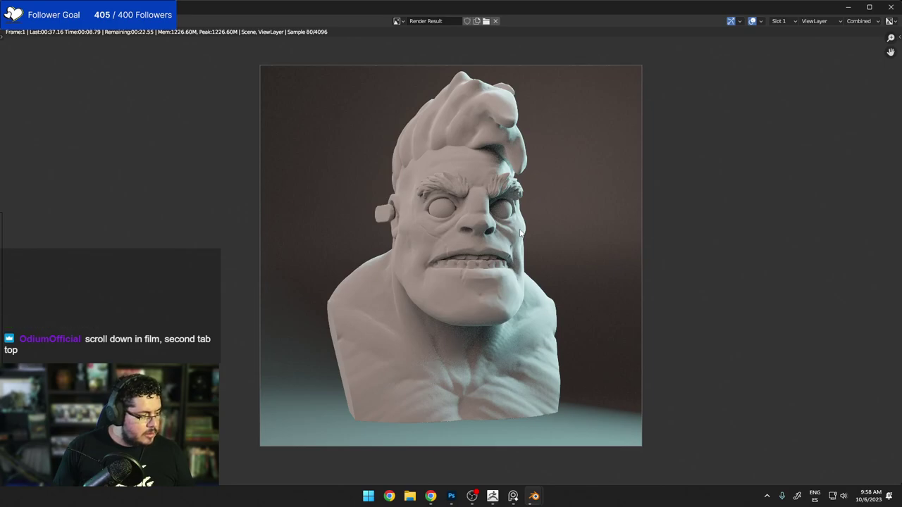
{"action": "scroll", "coordinate": [520, 233], "scroll_direction": "down", "scroll_amount": 3}
{"action": "scroll", "coordinate": [521, 233], "scroll_direction": "up", "scroll_amount": 3}
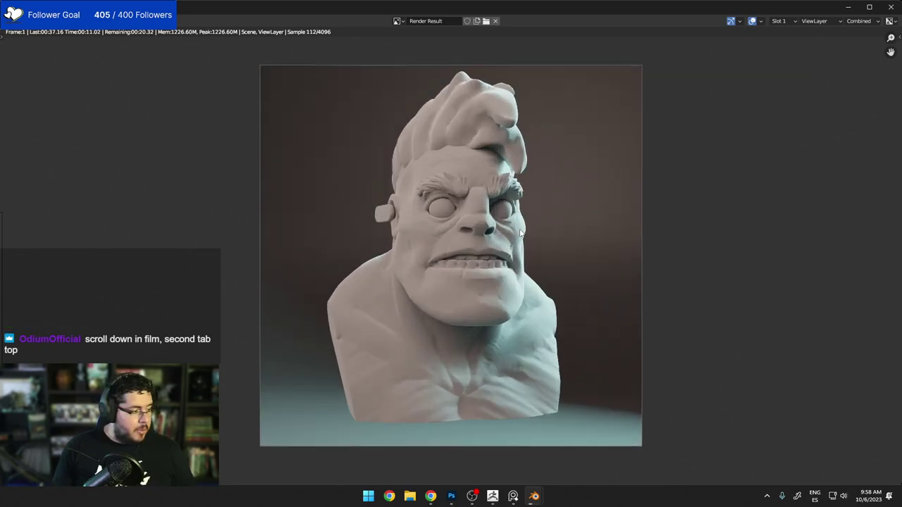